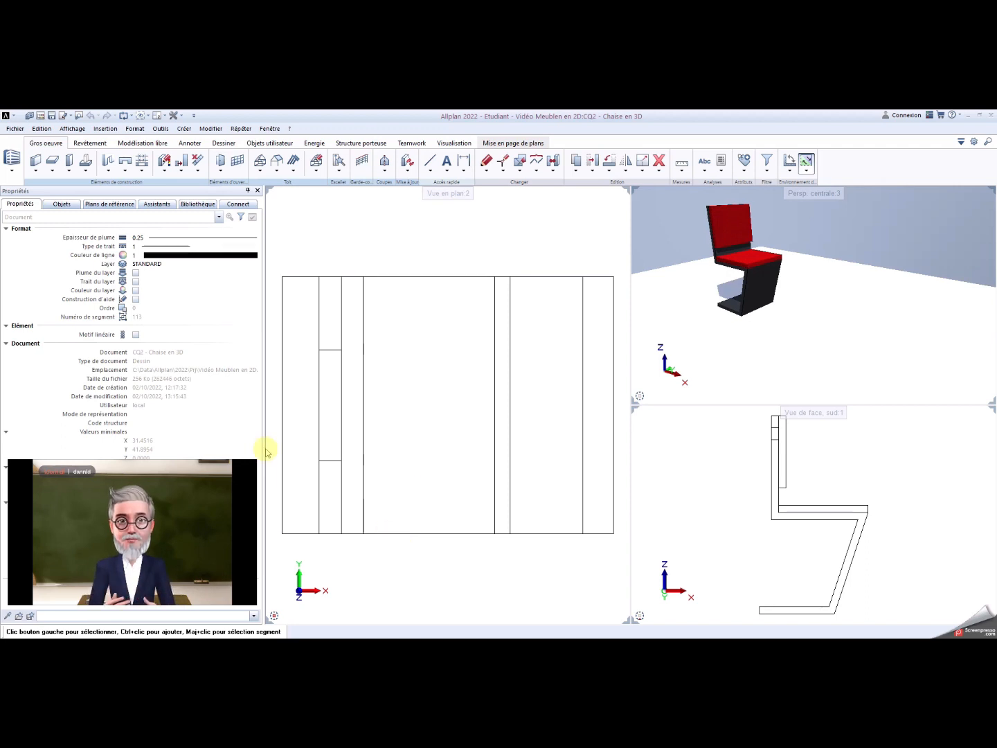
Step: Create a new local project named "Unite de vacances - pour vidéo" without a project template, keeping the default additional parameters
click(16, 129)
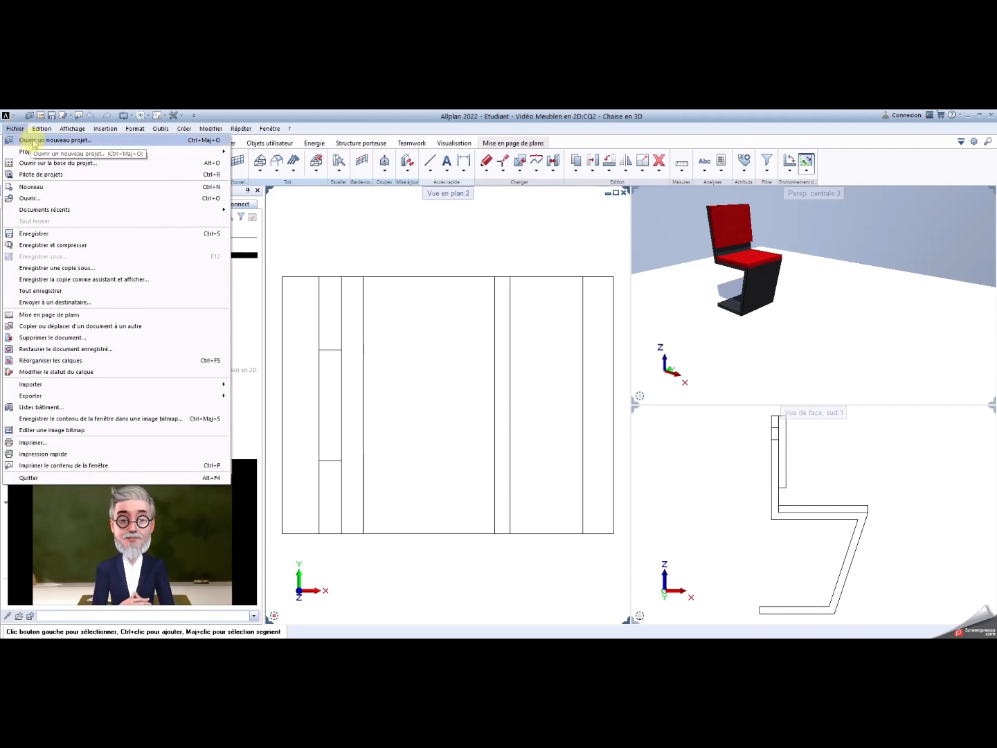
click(34, 141)
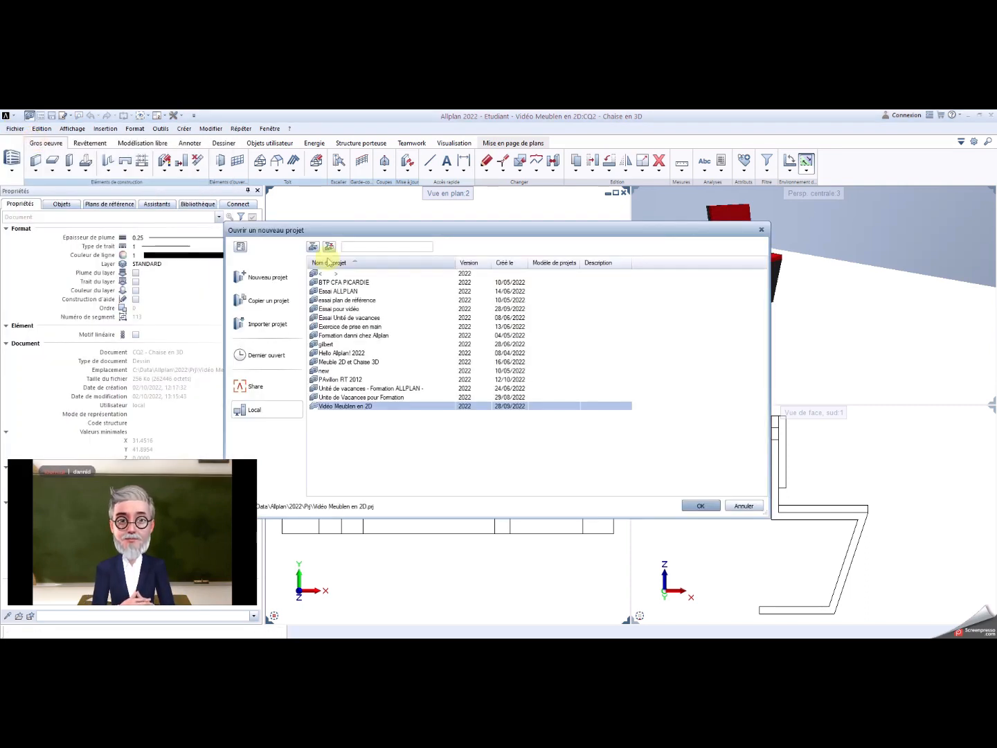
click(250, 278)
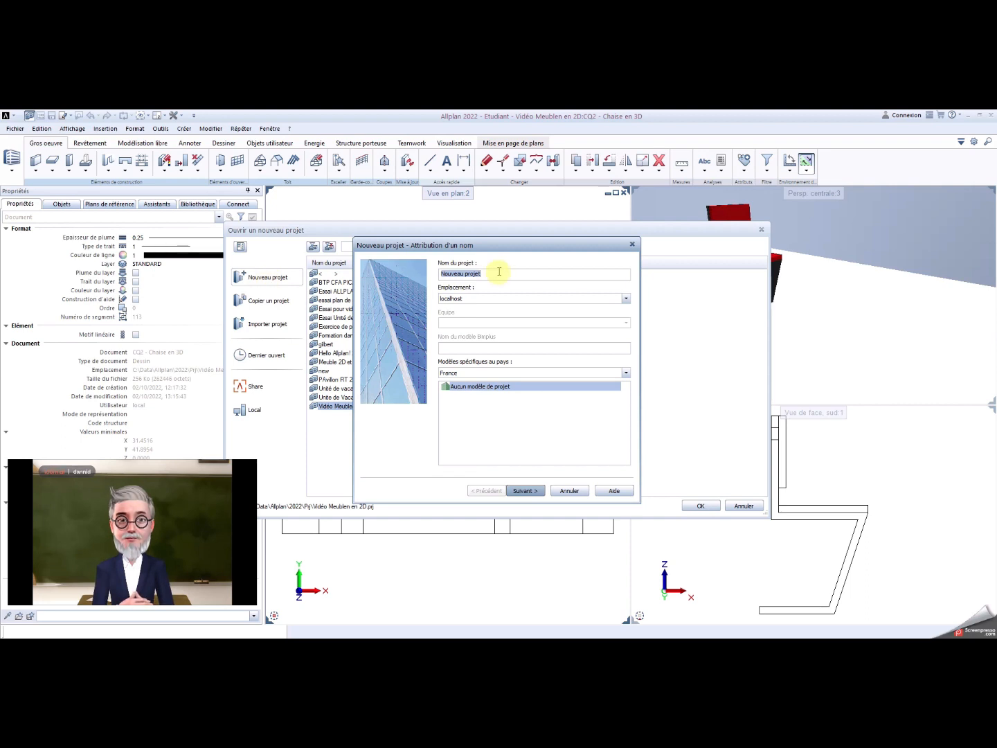
text(Unite d)
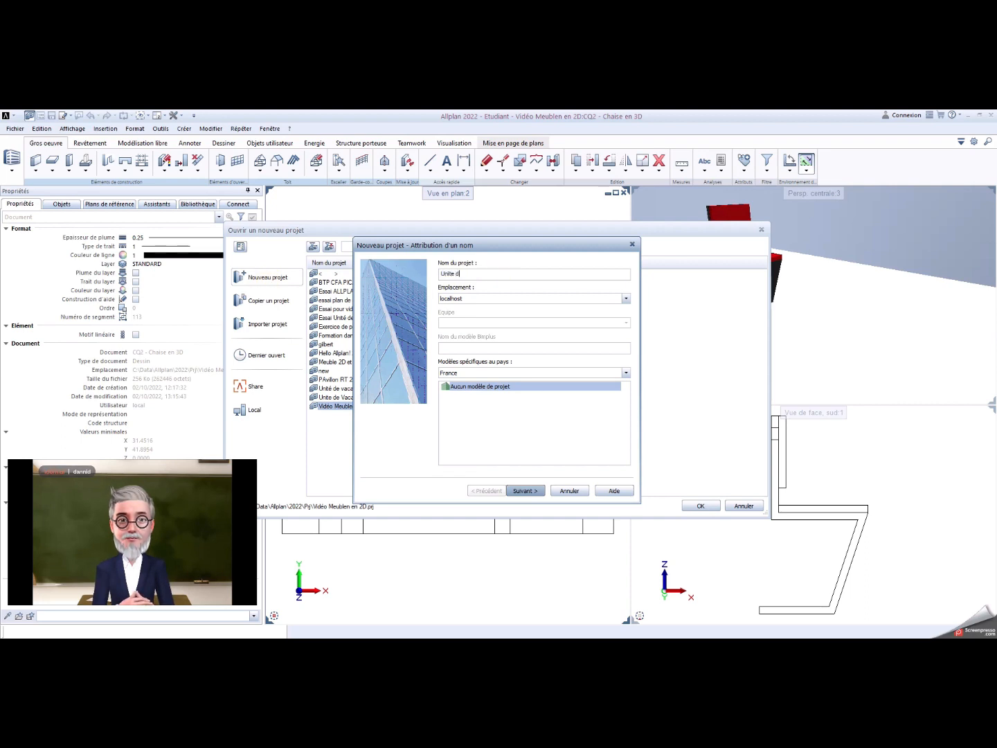
text(e vacan)
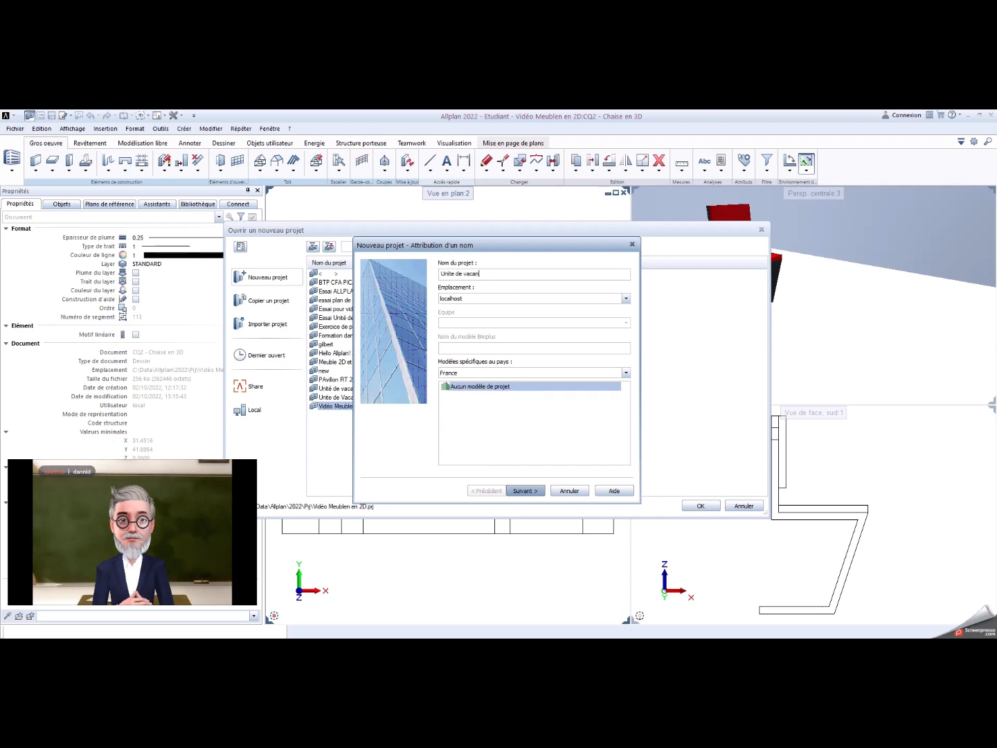
text(ces - po)
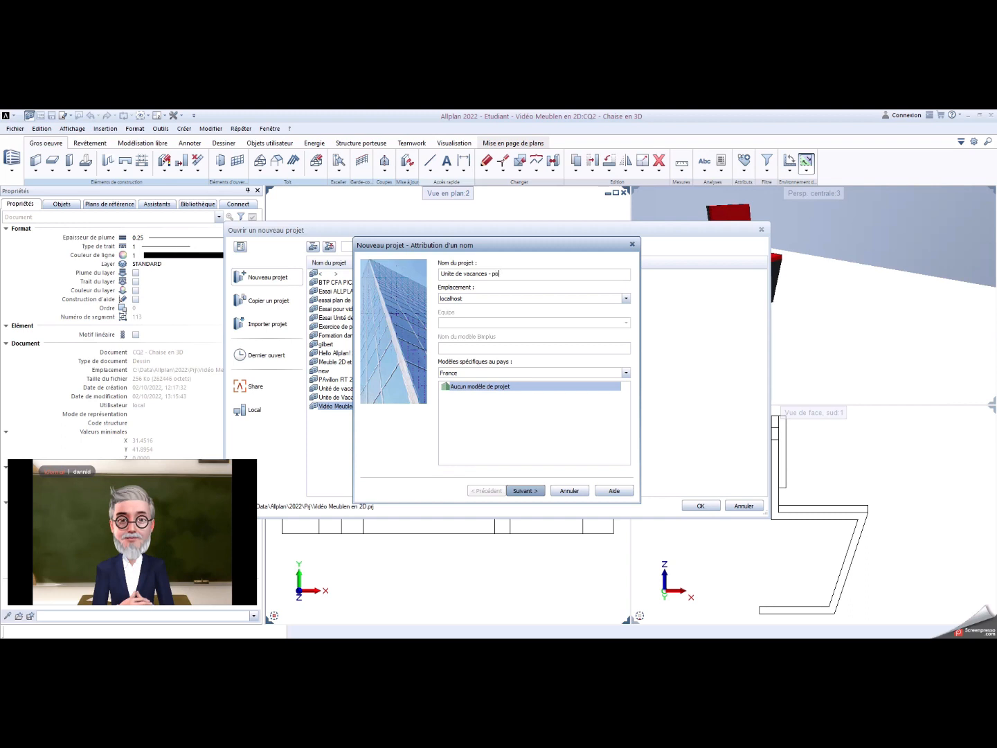
text(ur vid)
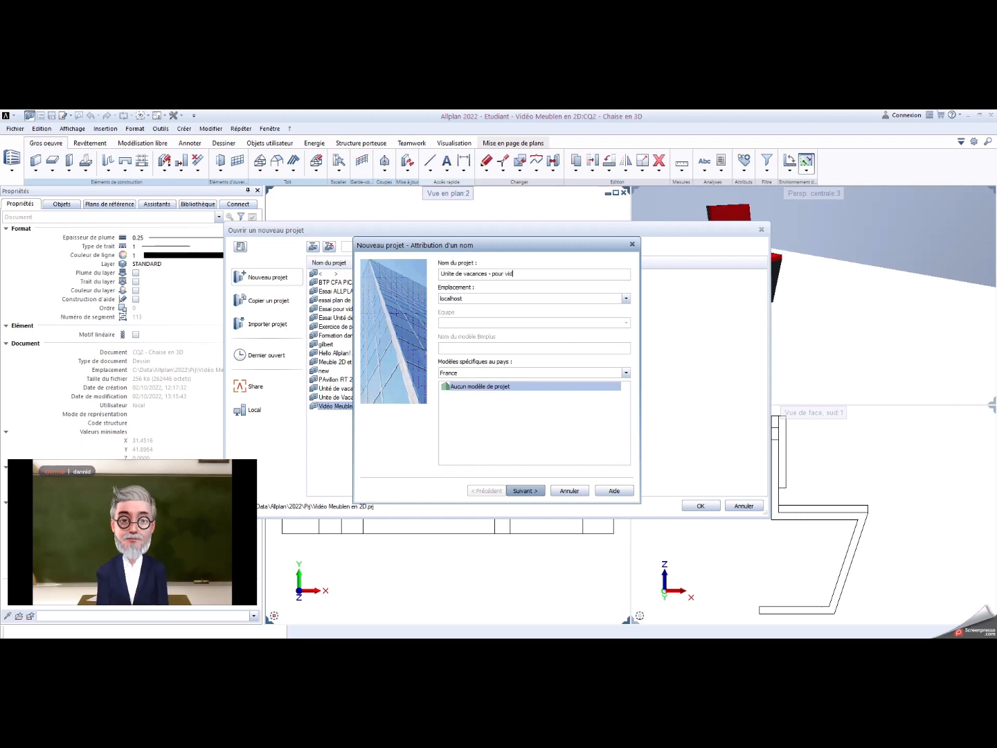
text(éo)
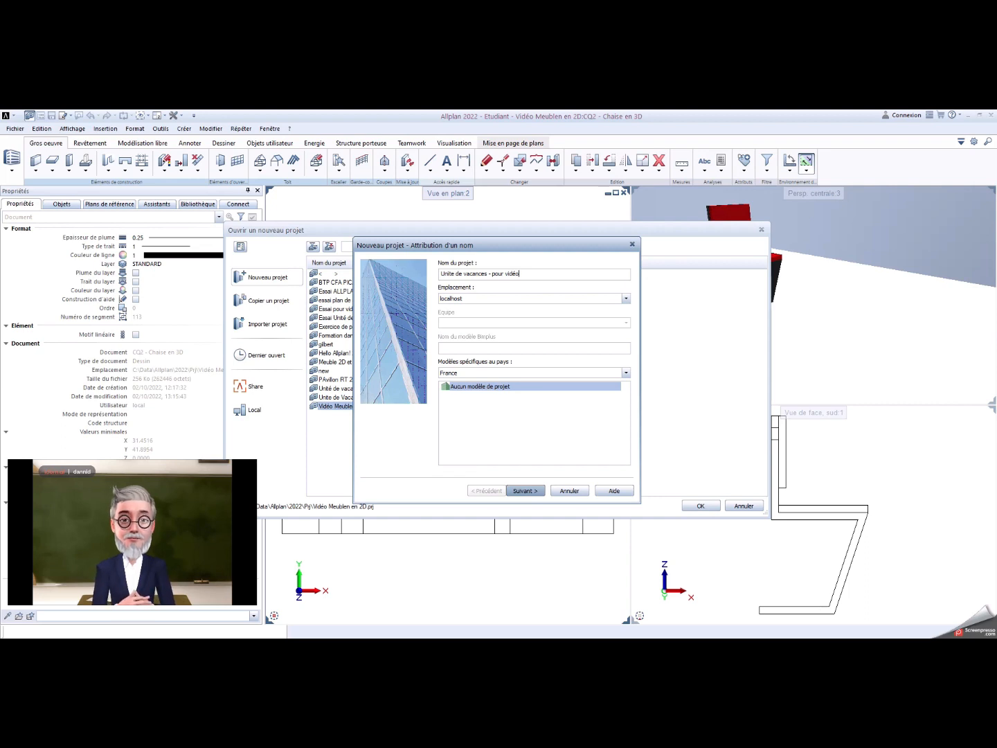
click(538, 491)
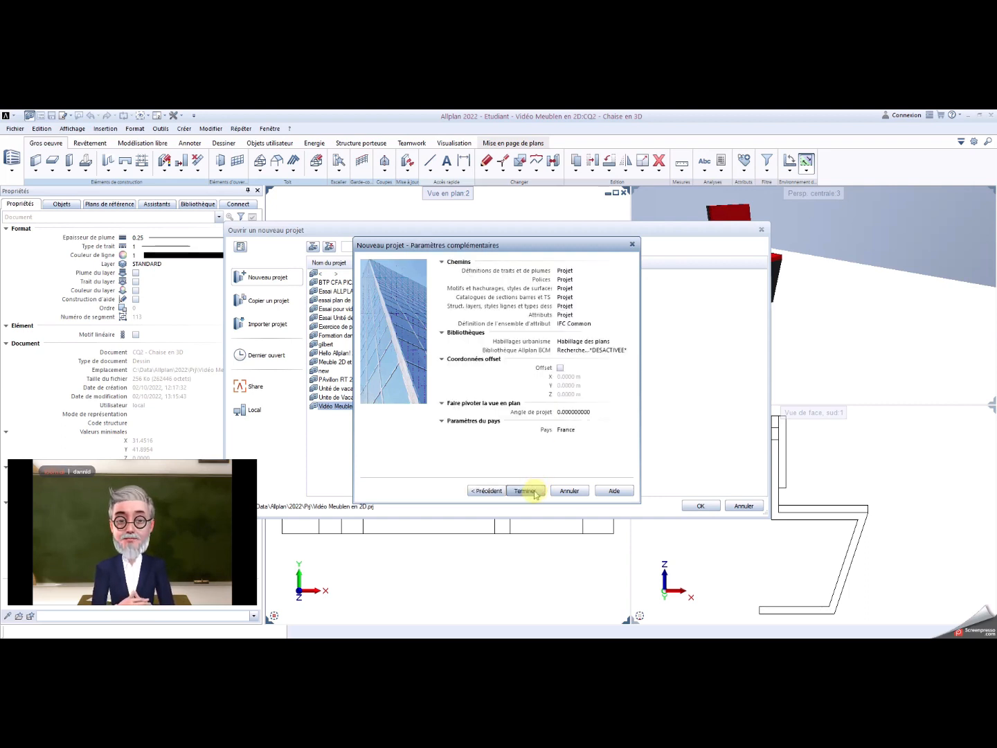
click(533, 492)
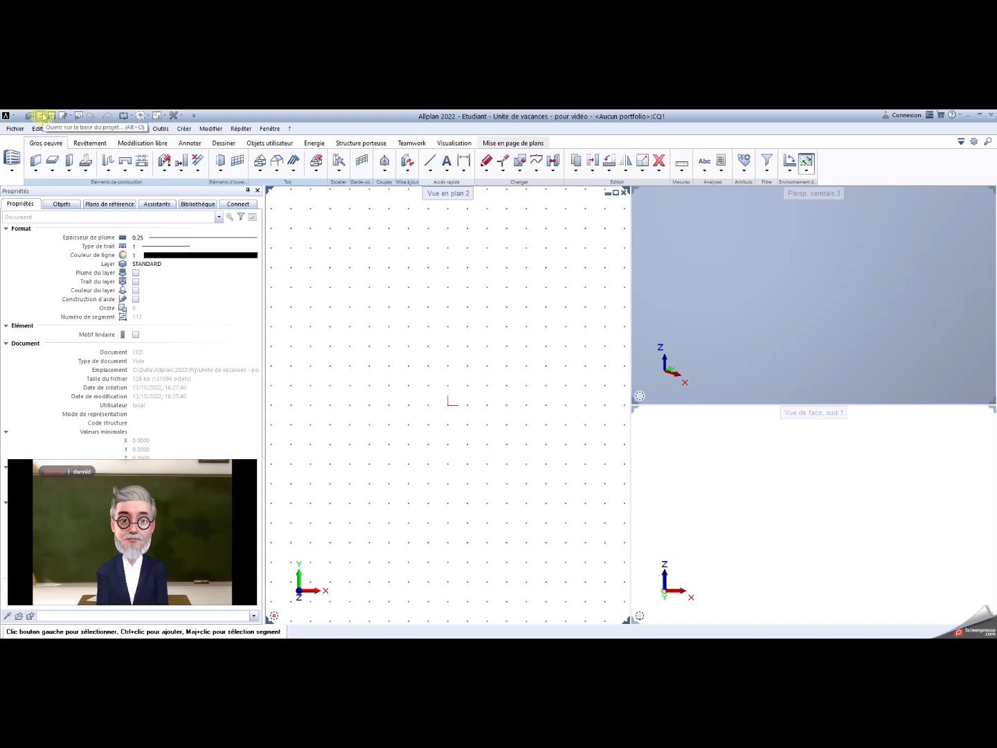
Step: Give the project a building structure from the predefined model "Maison habitation simple"
click(42, 116)
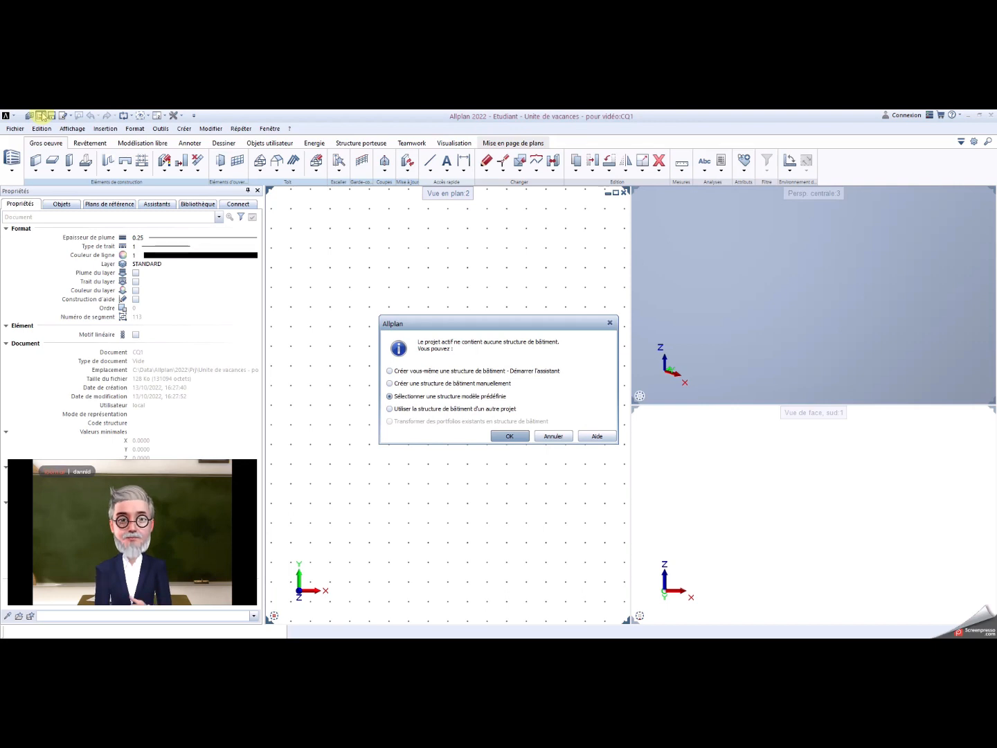
click(391, 398)
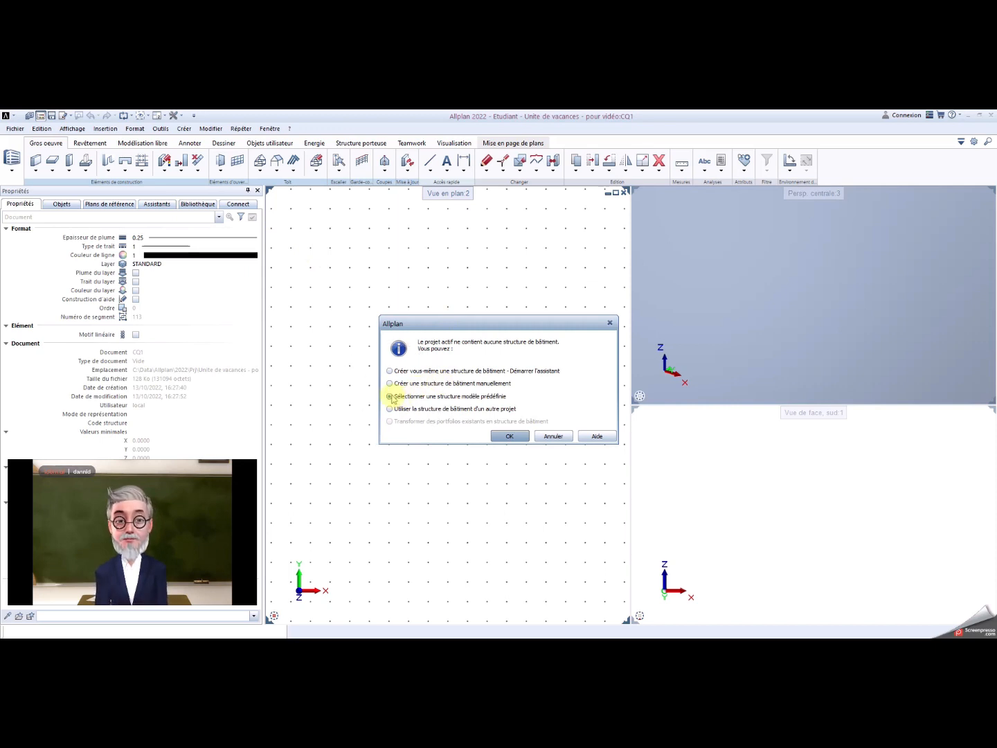
click(510, 436)
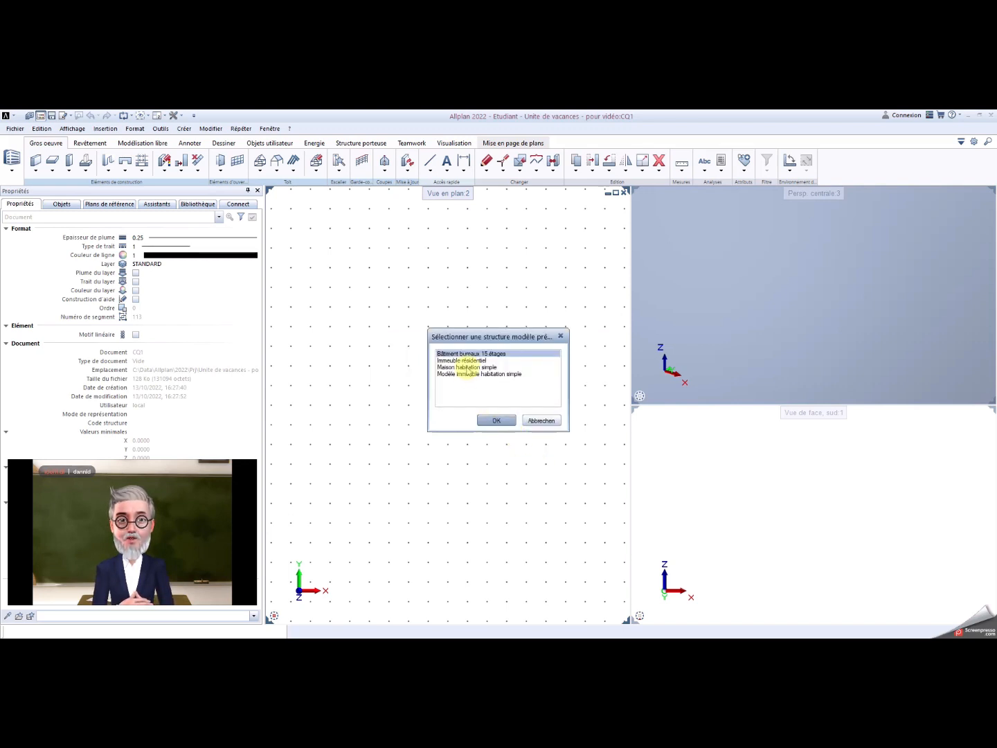
click(467, 368)
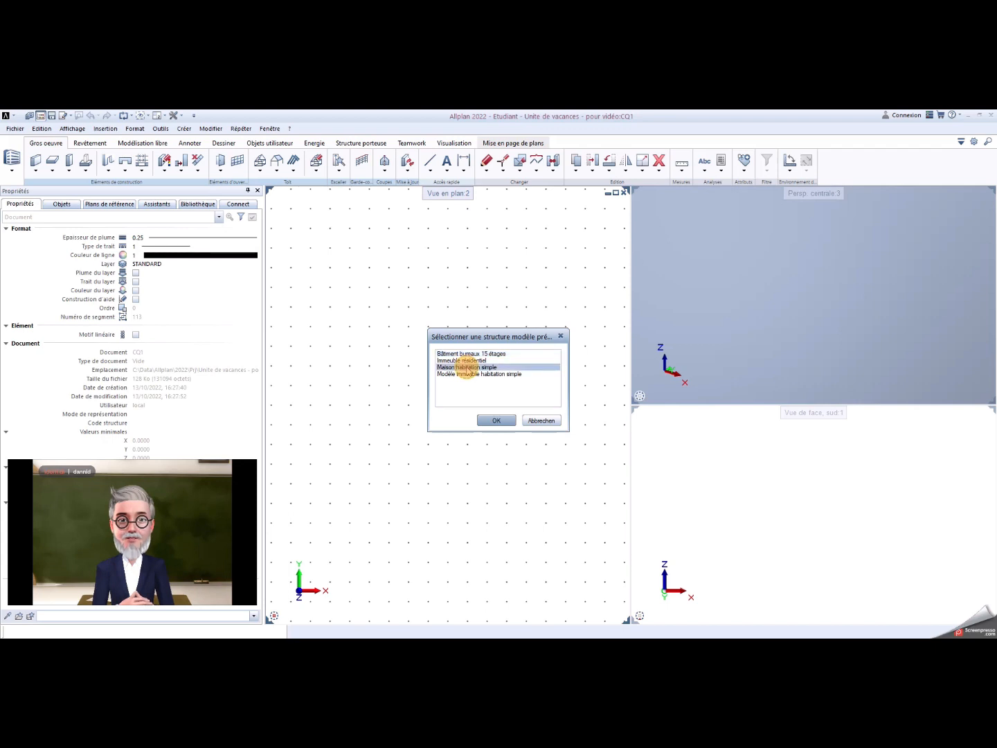
click(496, 421)
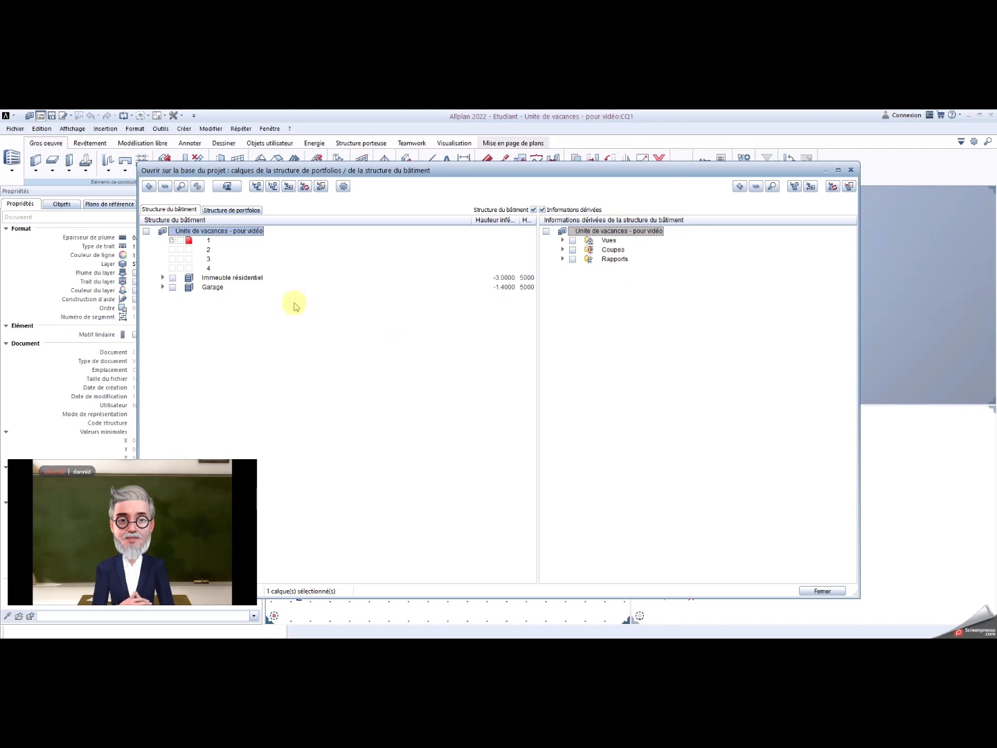
Step: Rename the "Immeuble résidentiel" building in the structure as "Unités de vacances"
click(245, 279)
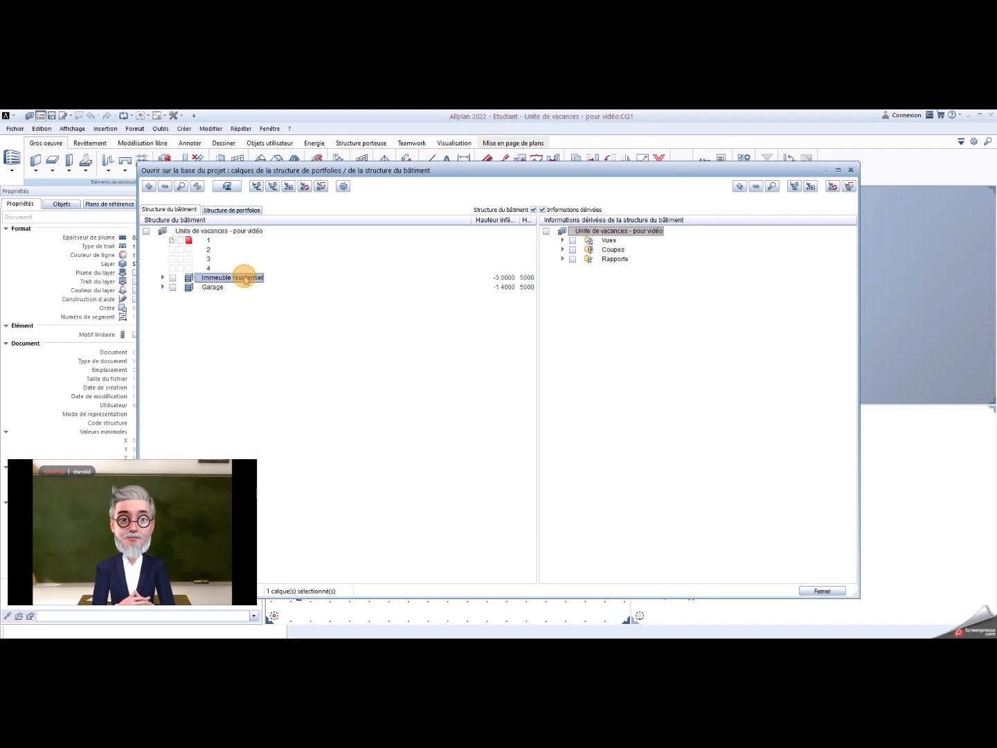
click(245, 277)
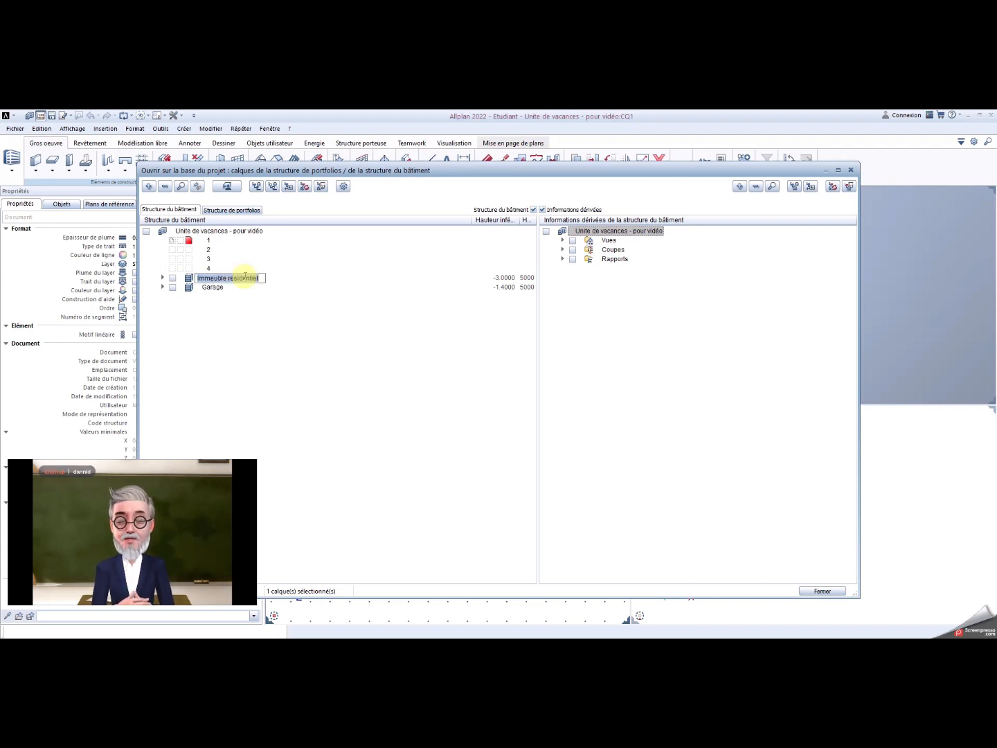
text(Un)
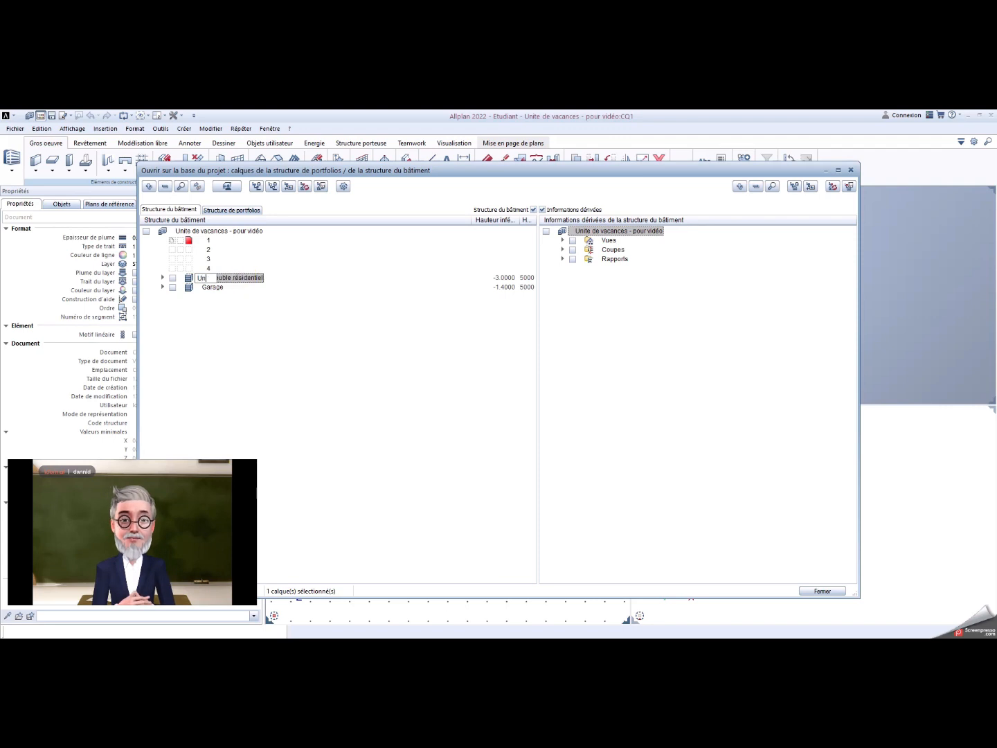
text(ités de )
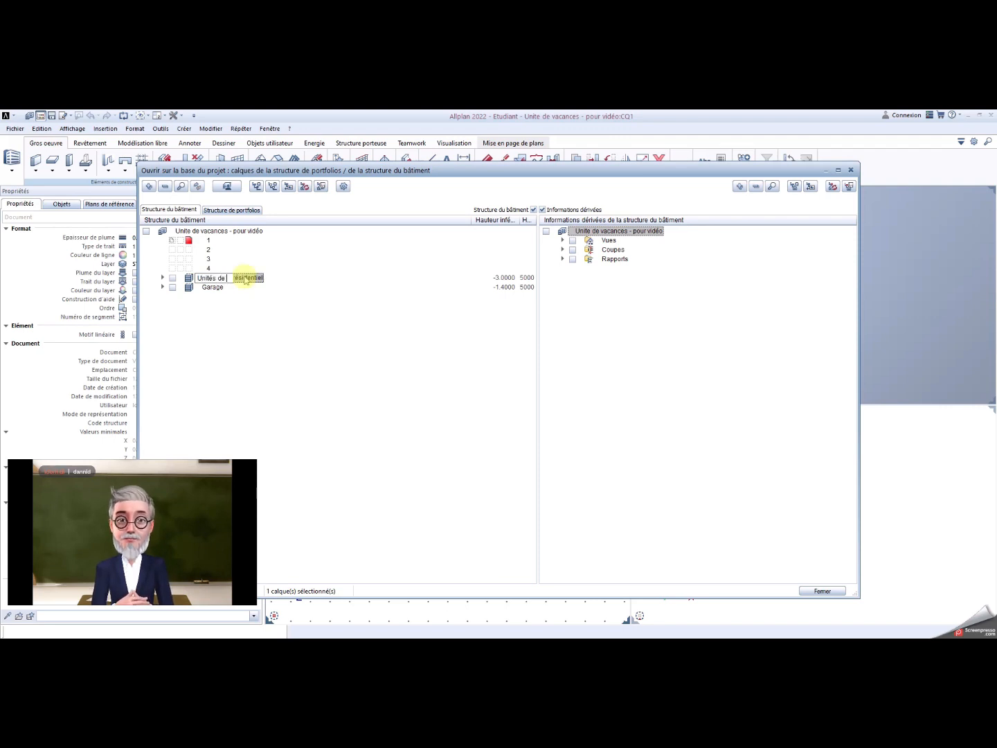
text(vacances)
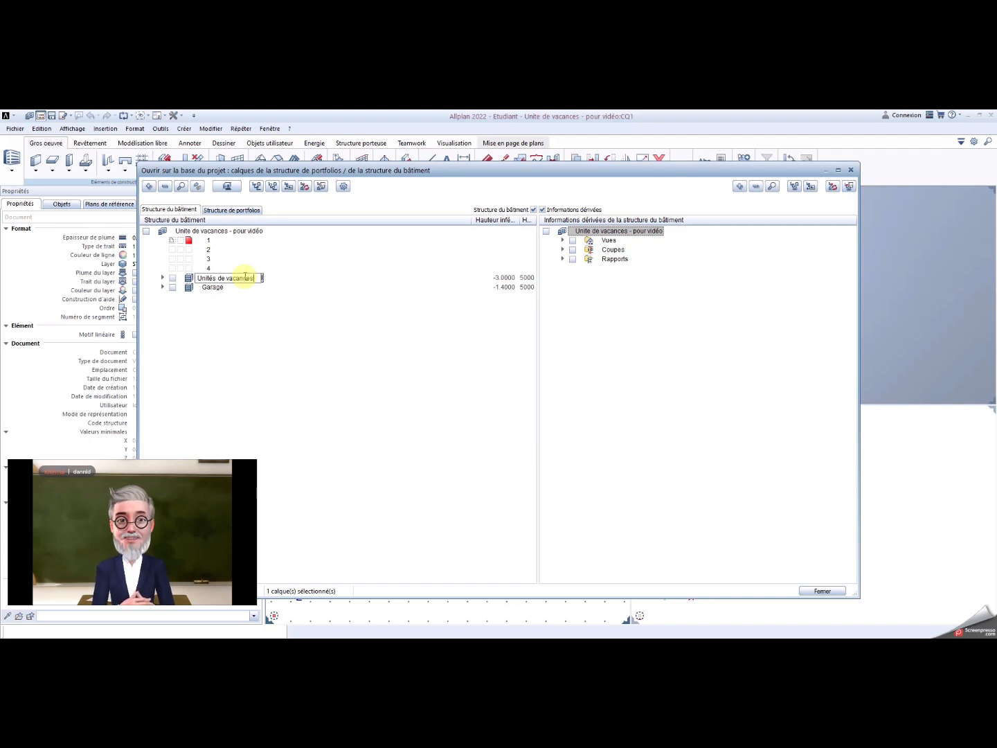
key(Return)
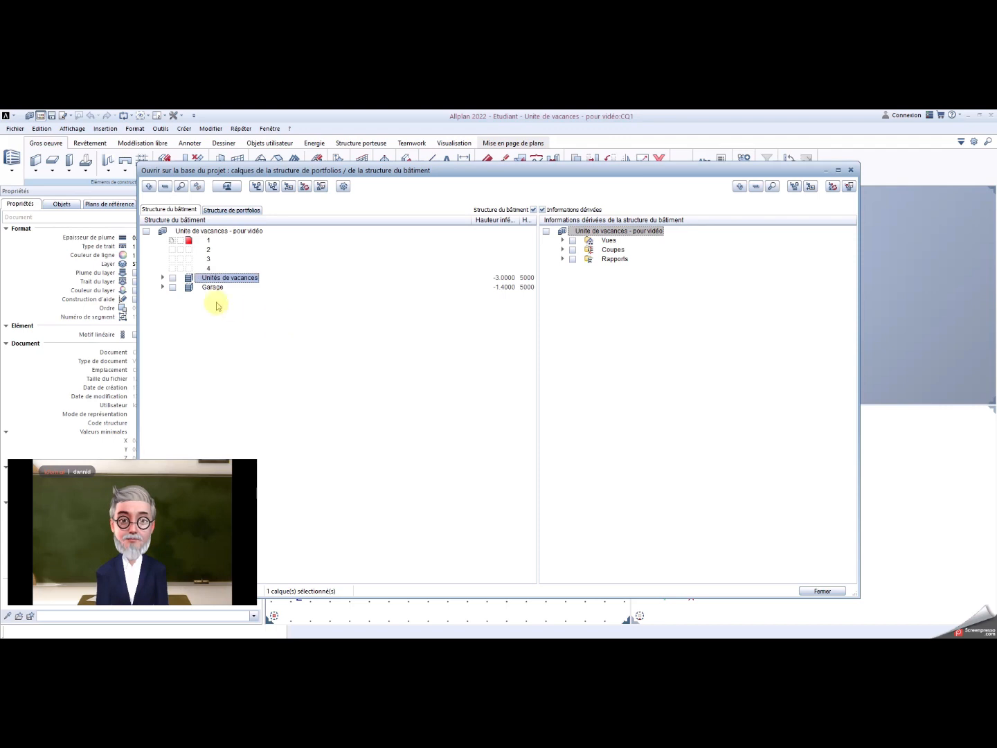
Step: Expand the main building's levels and delete the Garage building from the structure
click(163, 278)
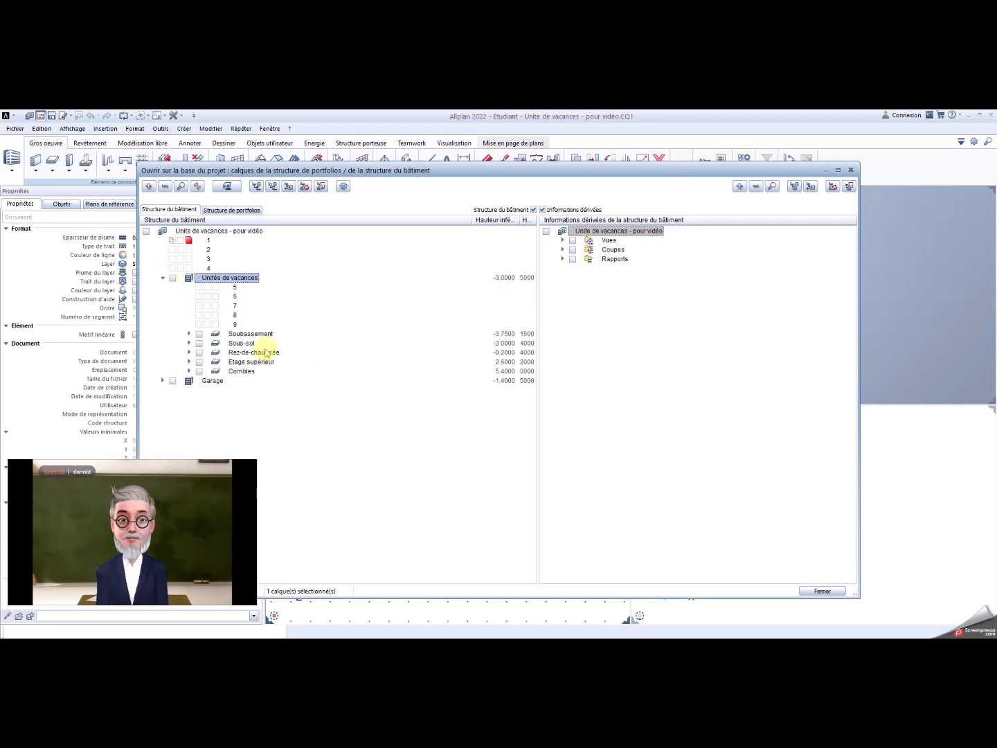
click(163, 279)
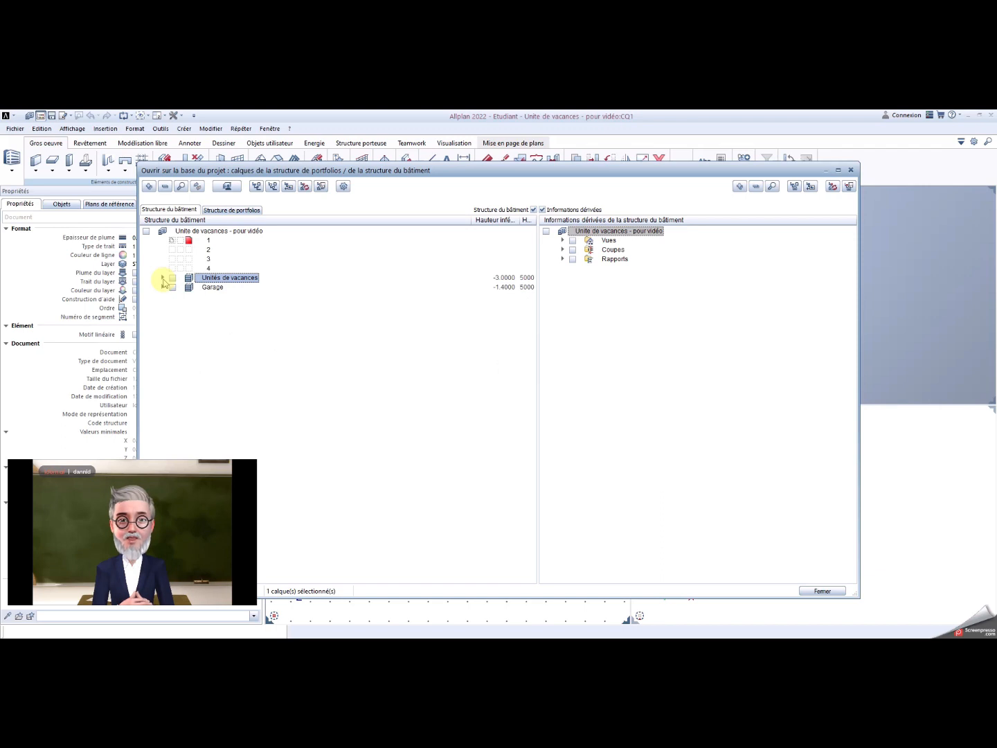
click(163, 278)
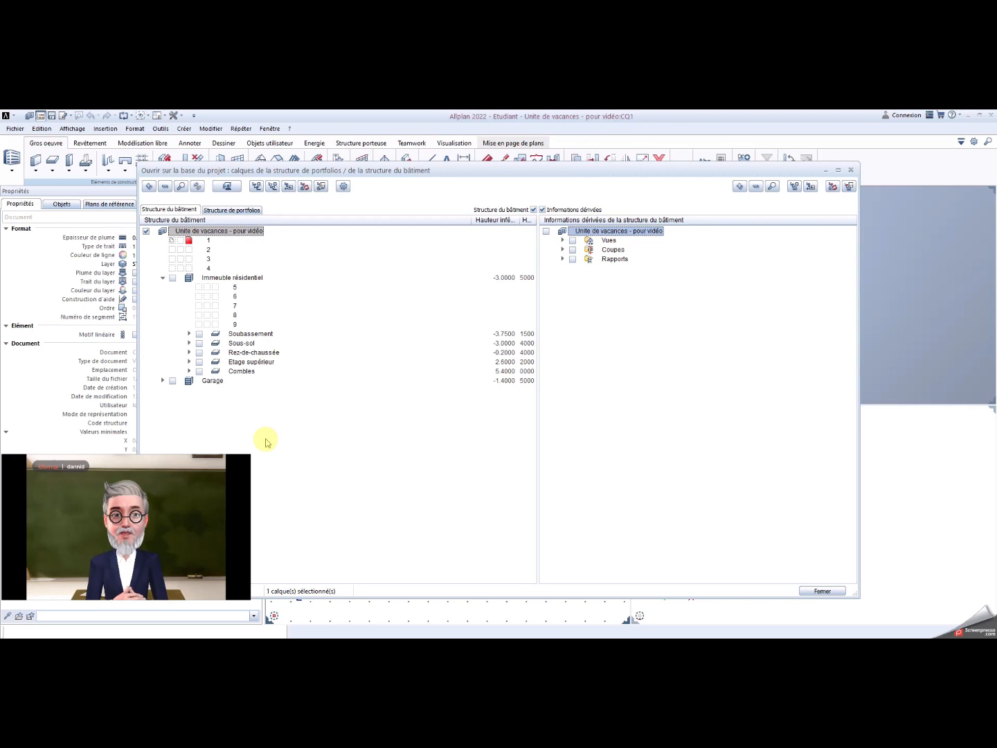
right_click(212, 384)
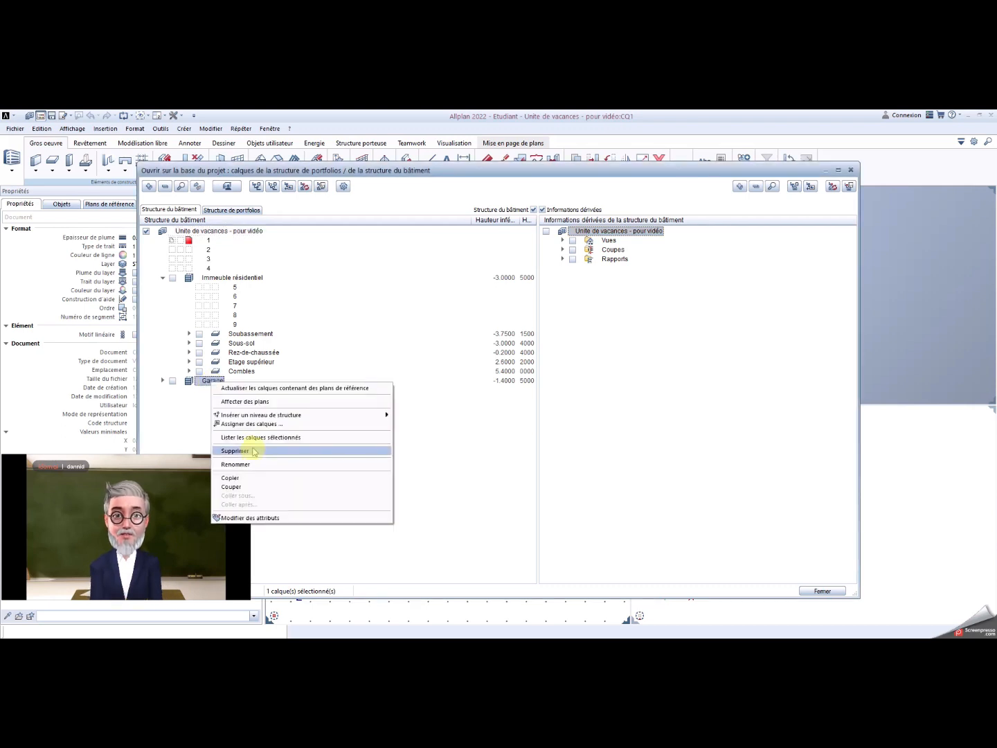
click(252, 451)
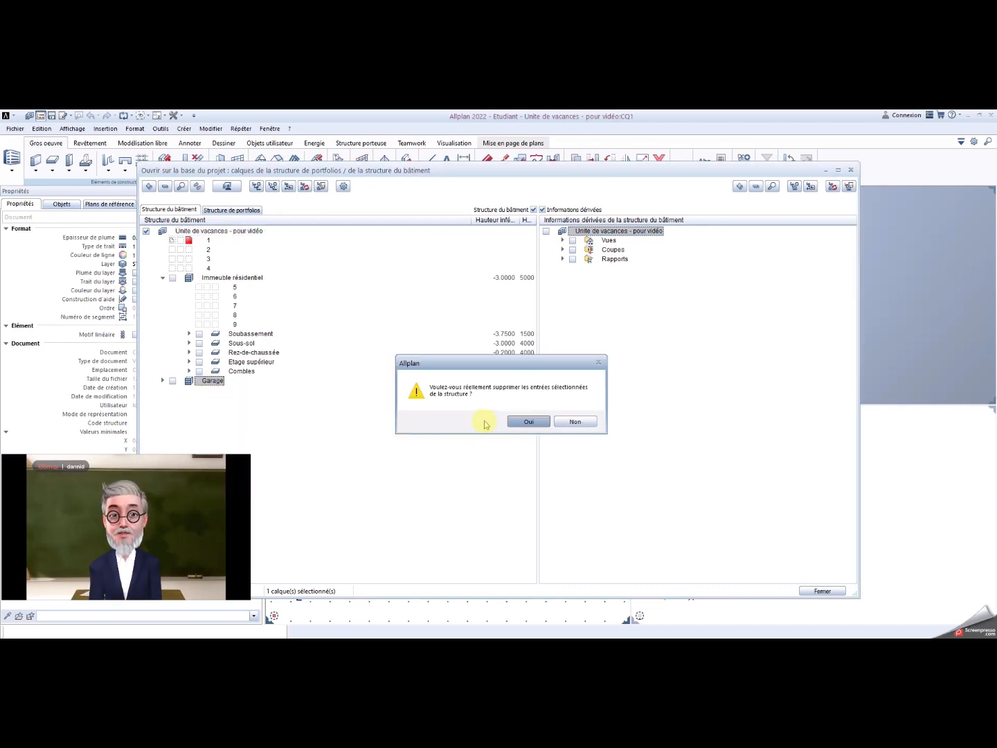
click(526, 424)
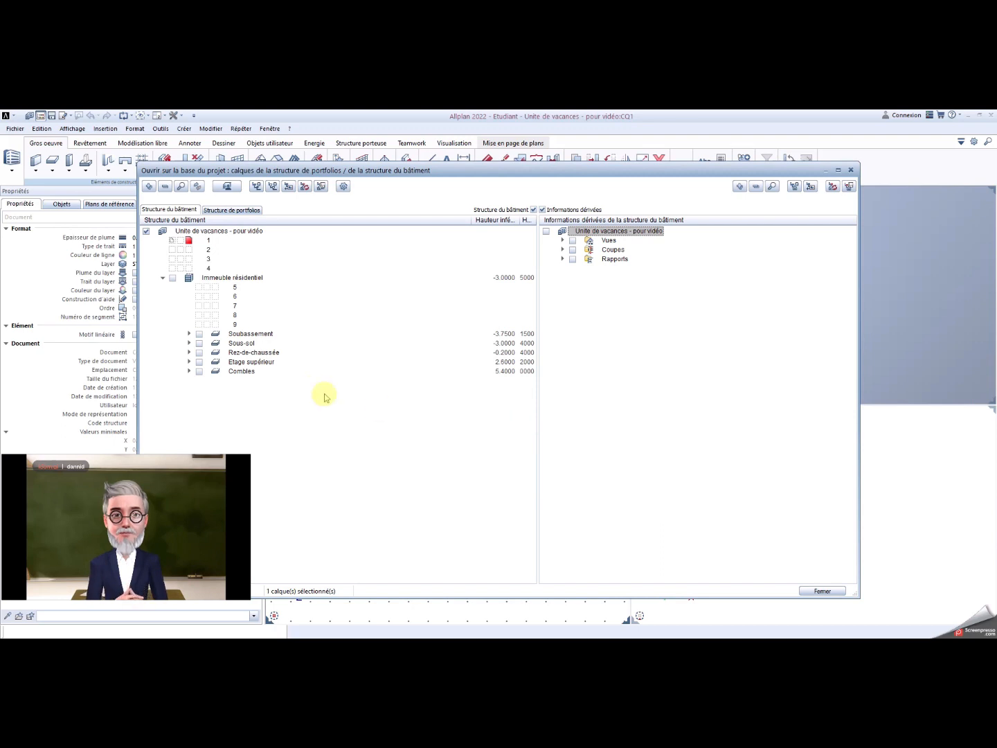
Step: Delete the "Sous-sol" level from the main building
right_click(252, 345)
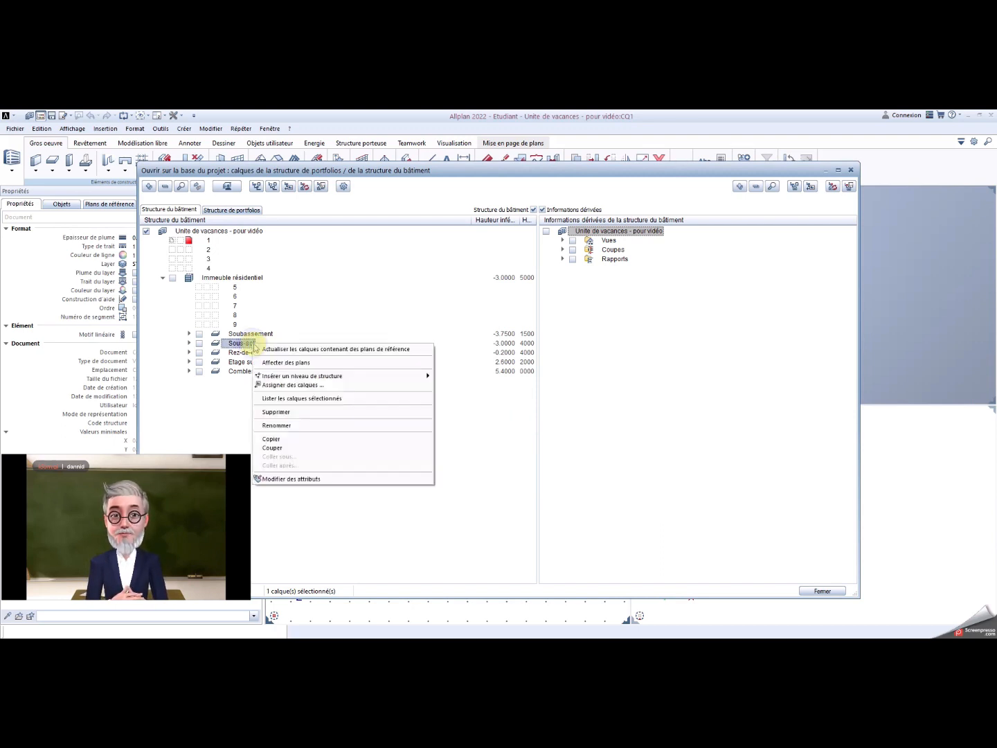
click(286, 414)
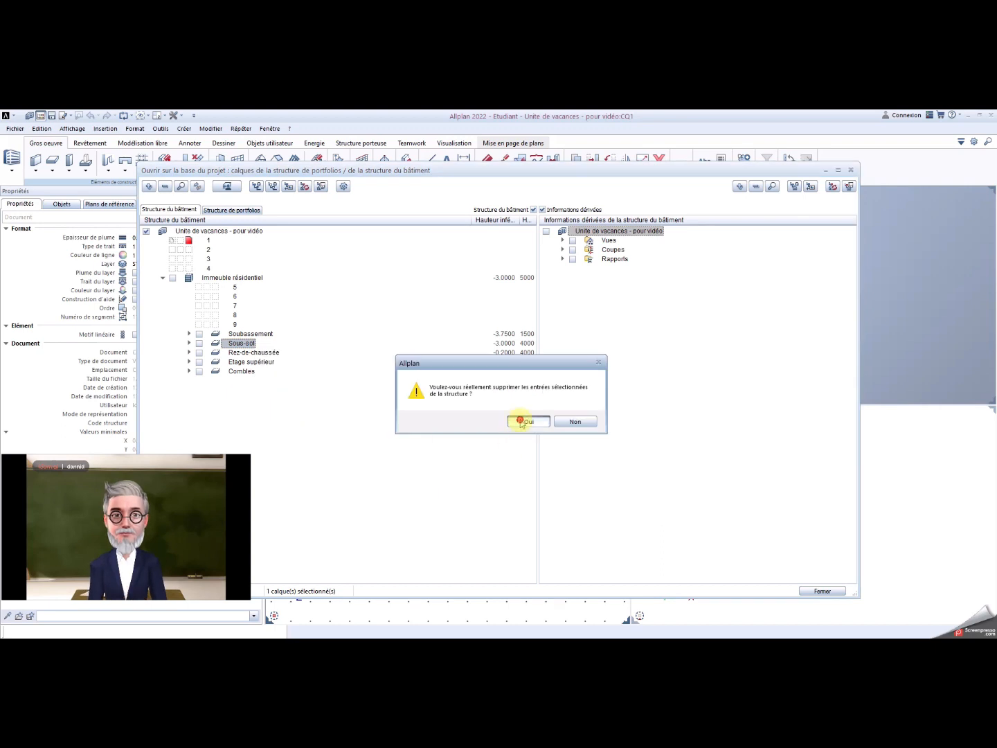
click(518, 420)
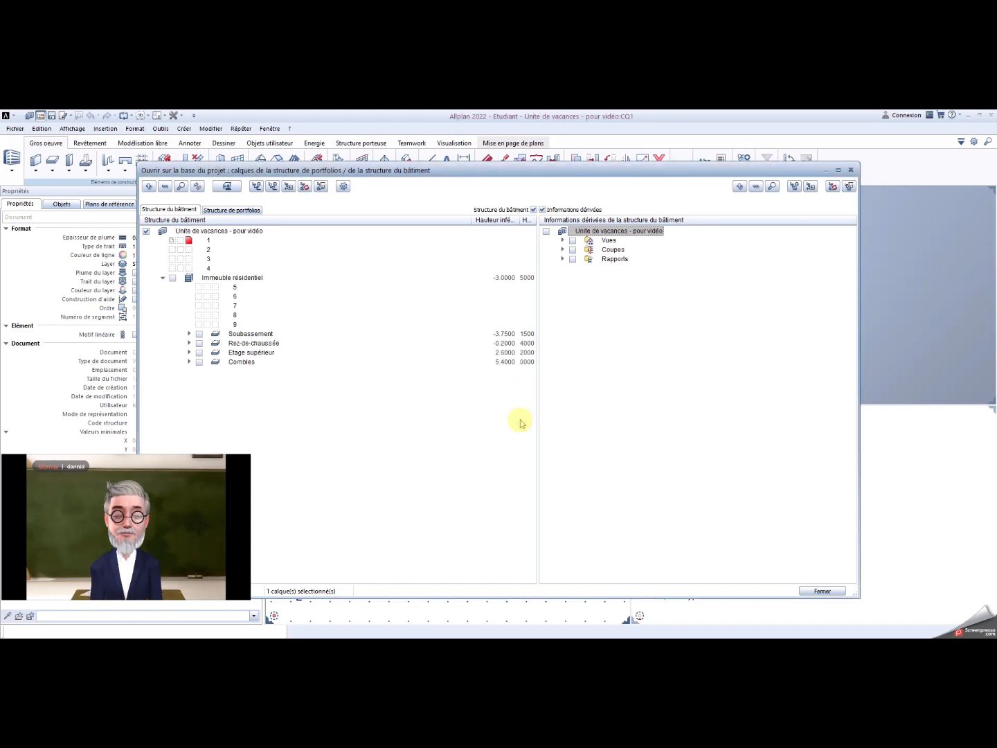
Step: Rename the "Soubassement" level as "Semelle"
double_click(265, 336)
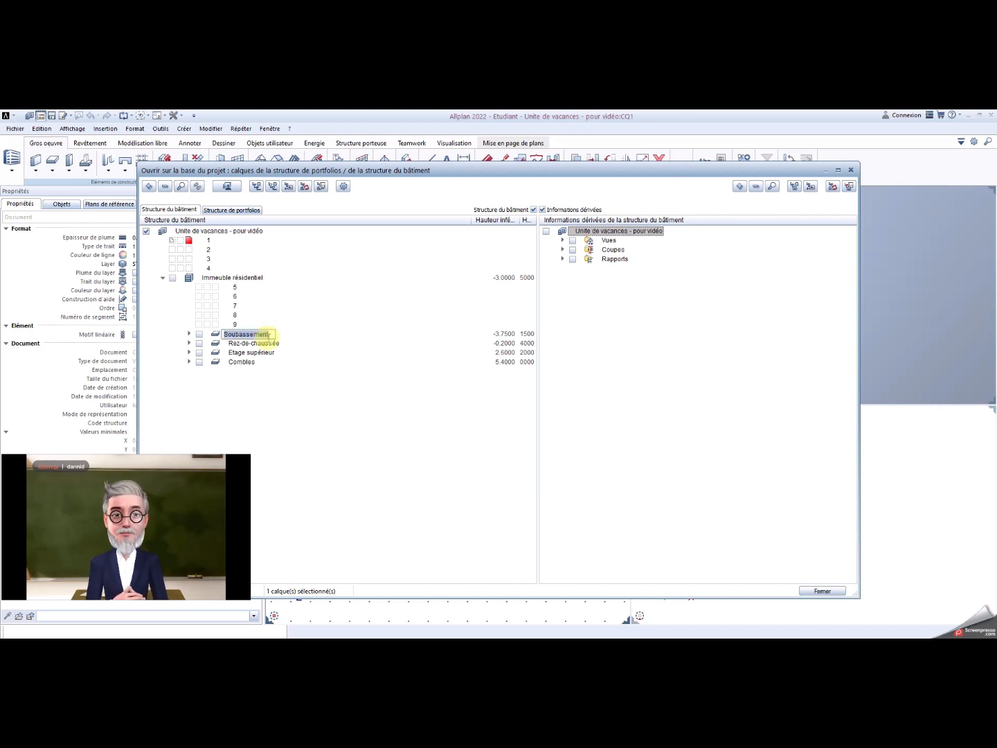
text(Semelle)
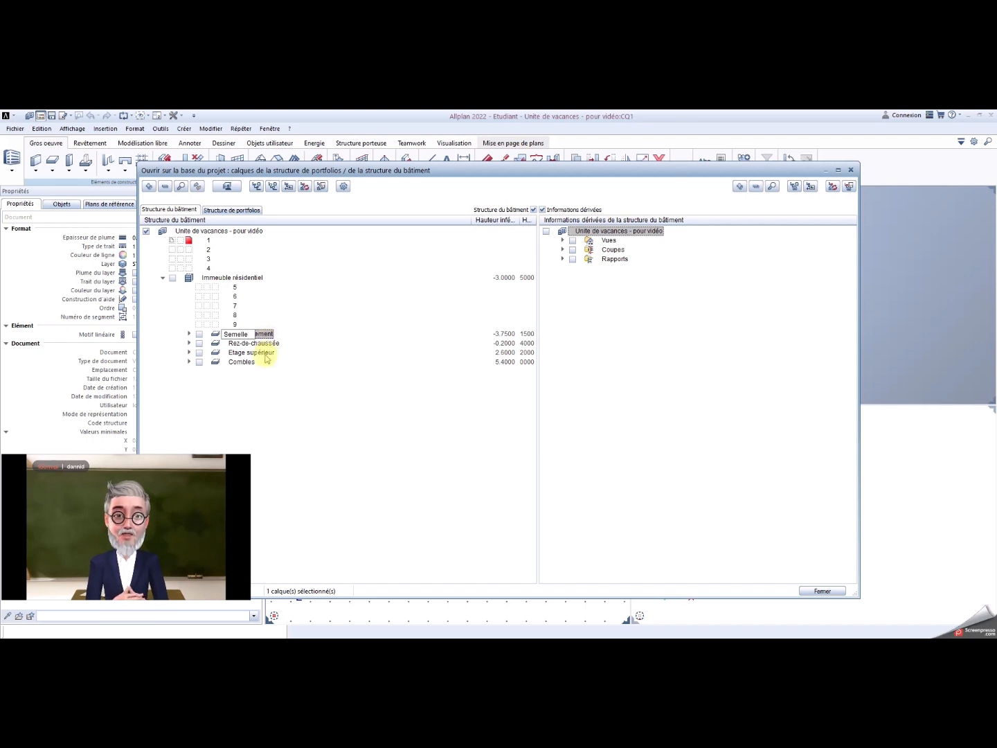
key(Return)
Step: Rename the "Etage supérieur" level of the main building as "Acrotère"
click(258, 354)
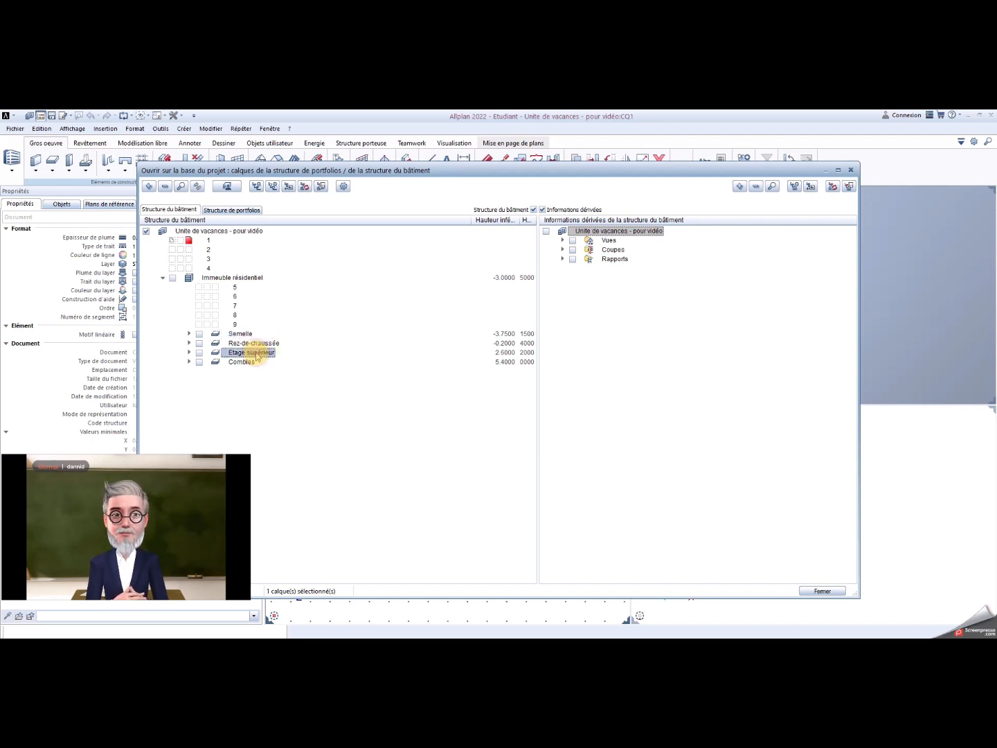
right_click(257, 354)
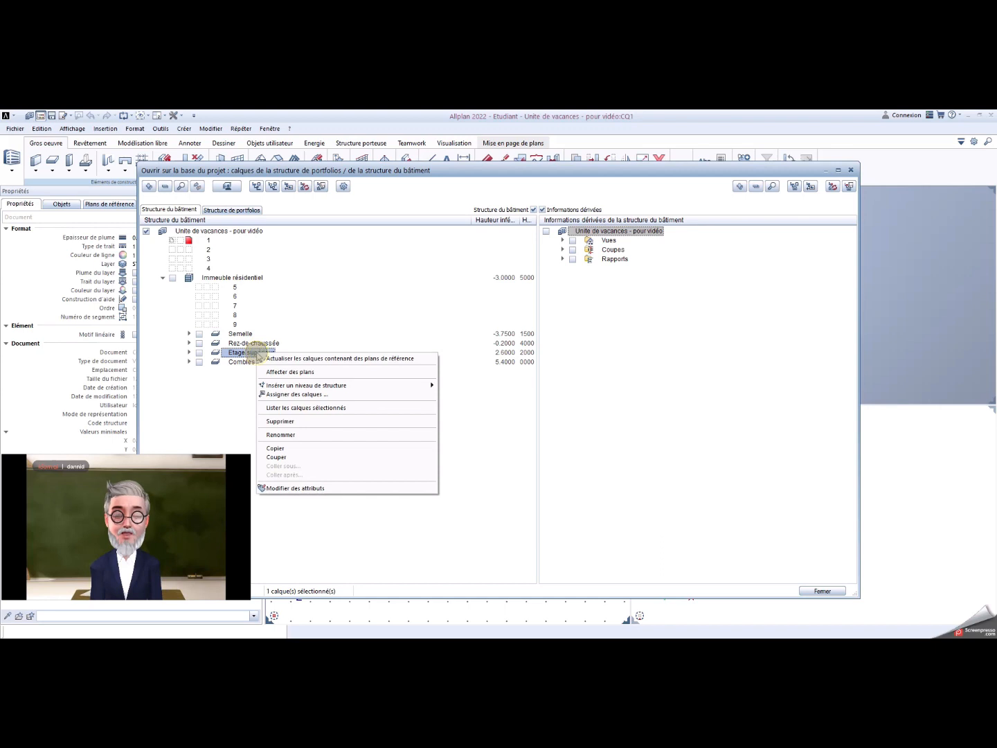
click(290, 434)
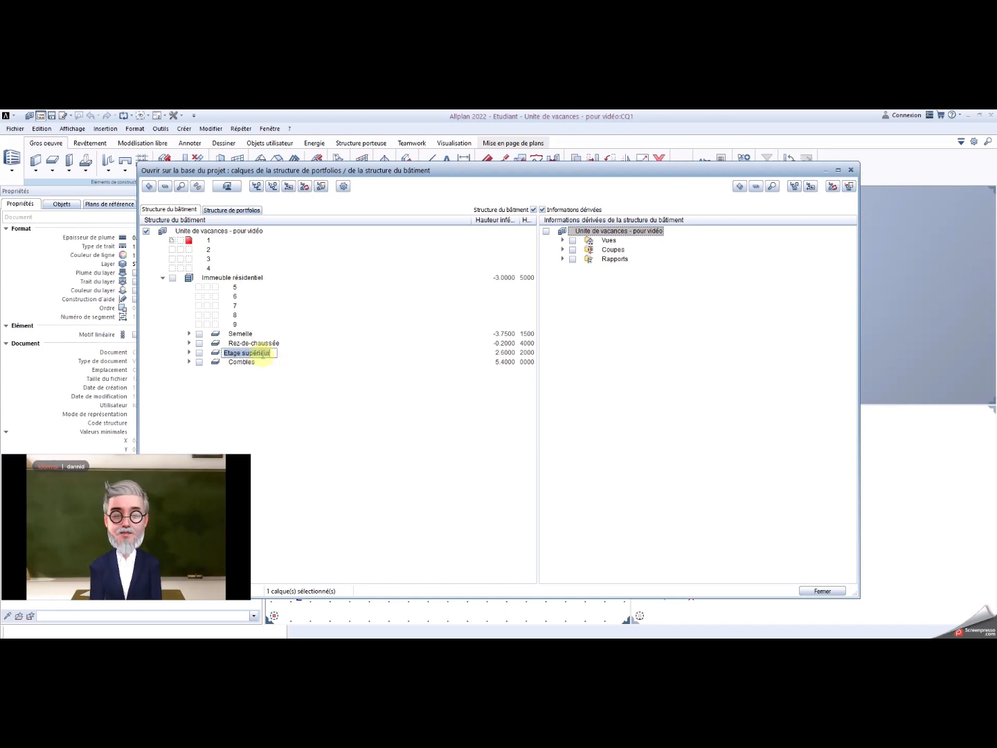
text(Acrot)
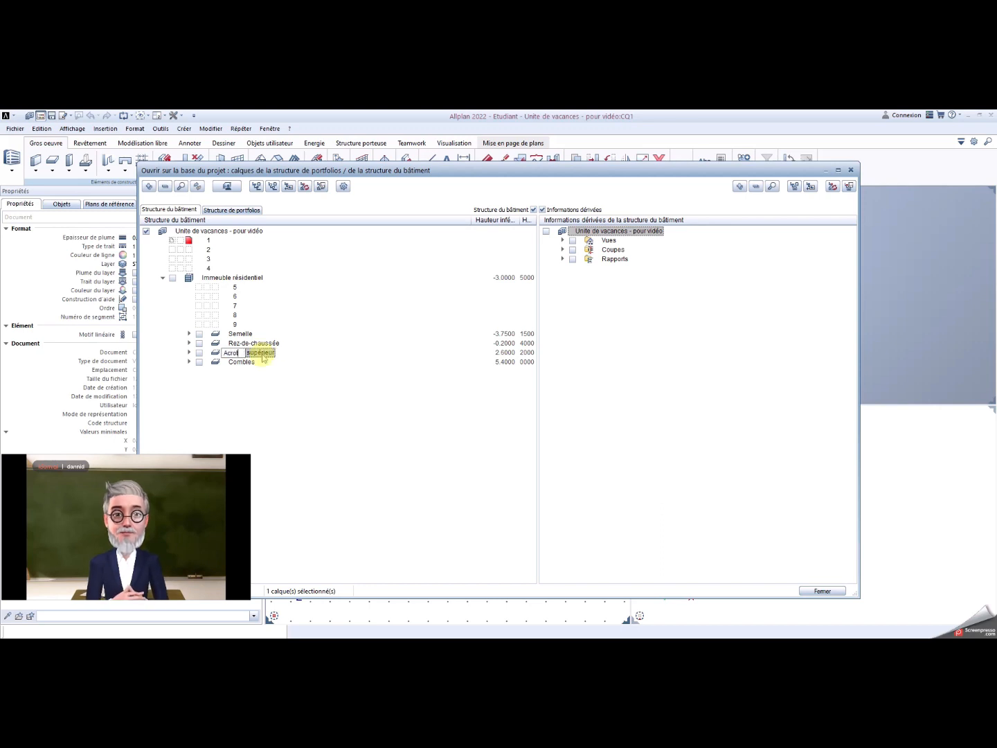
text(ère)
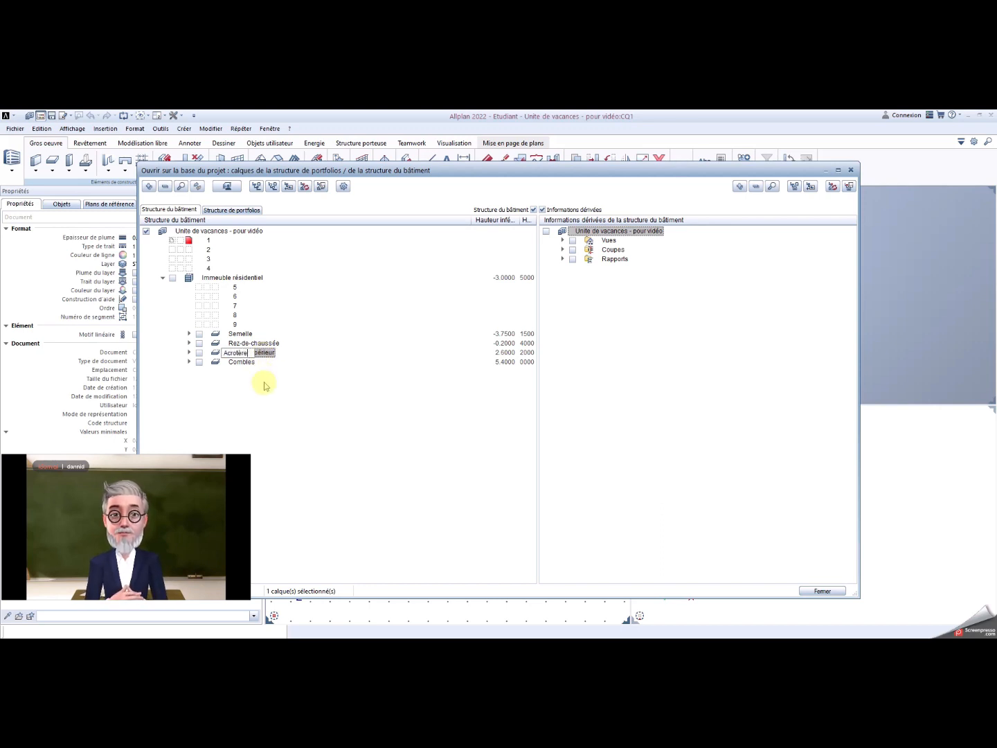
key(Return)
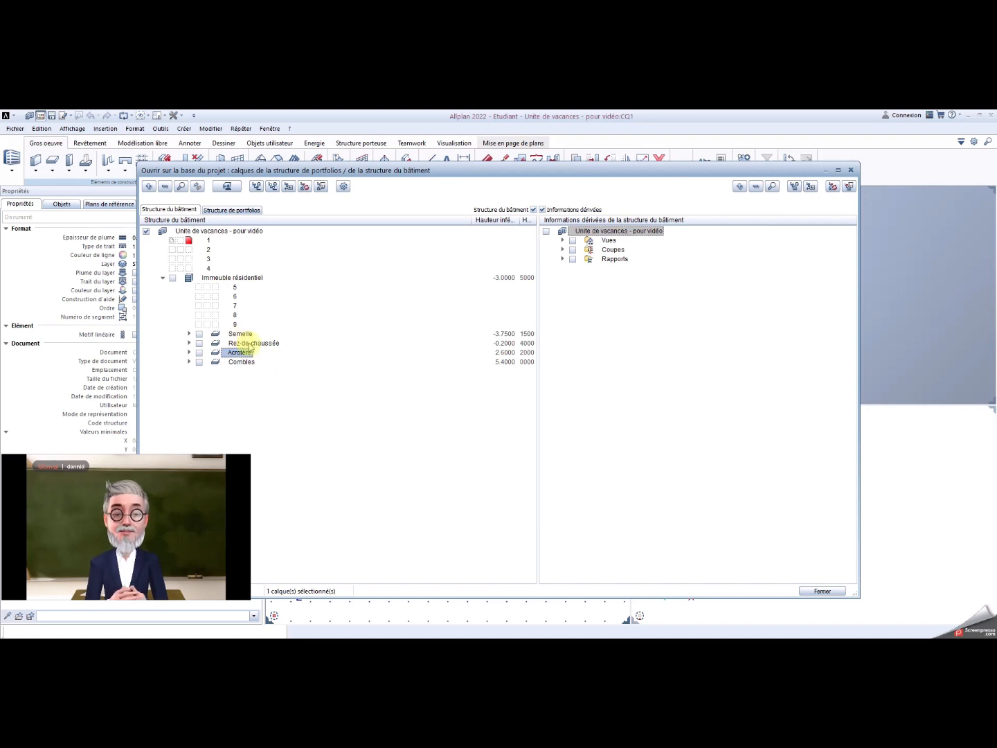
Step: Delete the "Combles" level from the main building and accept the removal
click(246, 363)
right_click(247, 364)
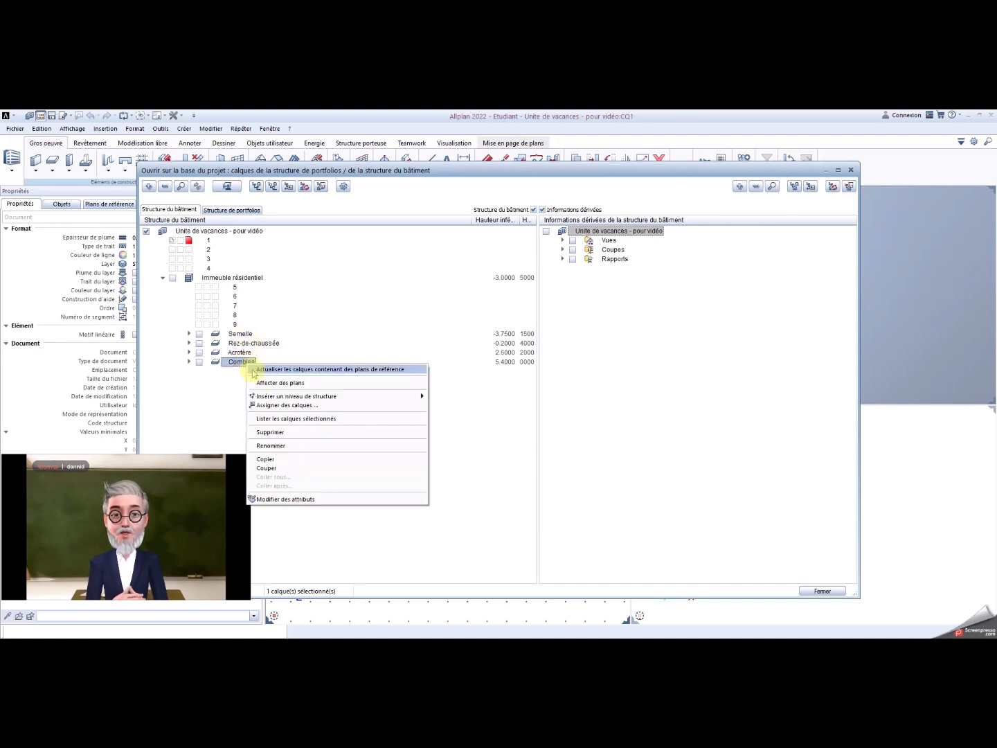
click(272, 431)
click(529, 422)
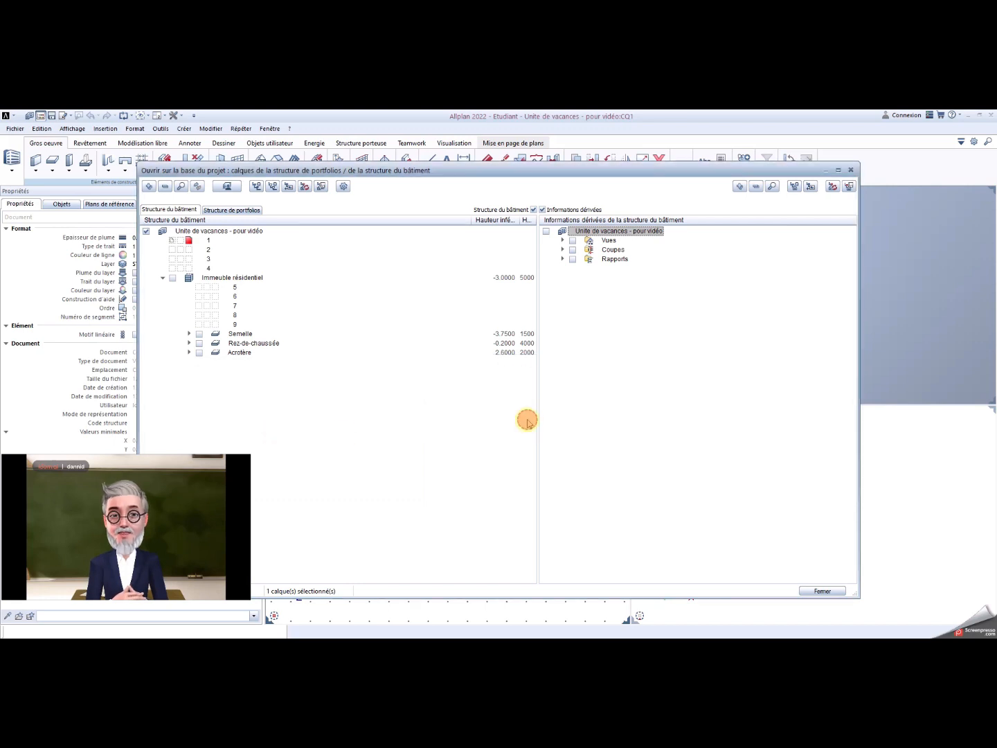
Step: Rename the "Immeuble résidentiel" building in the structure as "Unité de vacance"
click(246, 279)
right_click(246, 279)
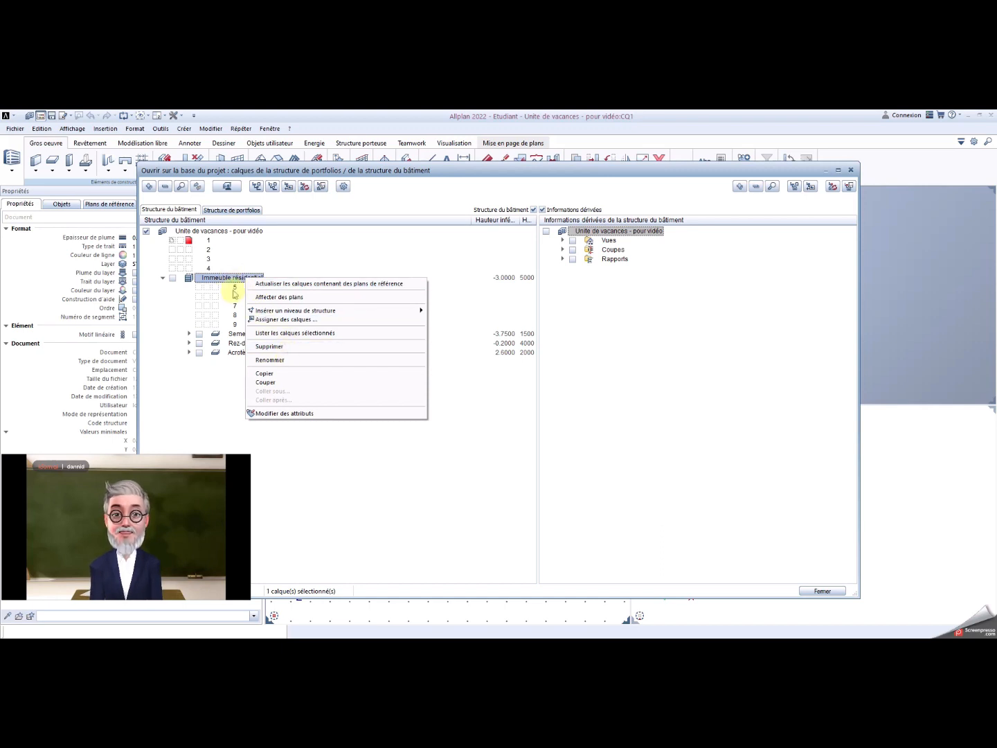
click(226, 279)
click(225, 279)
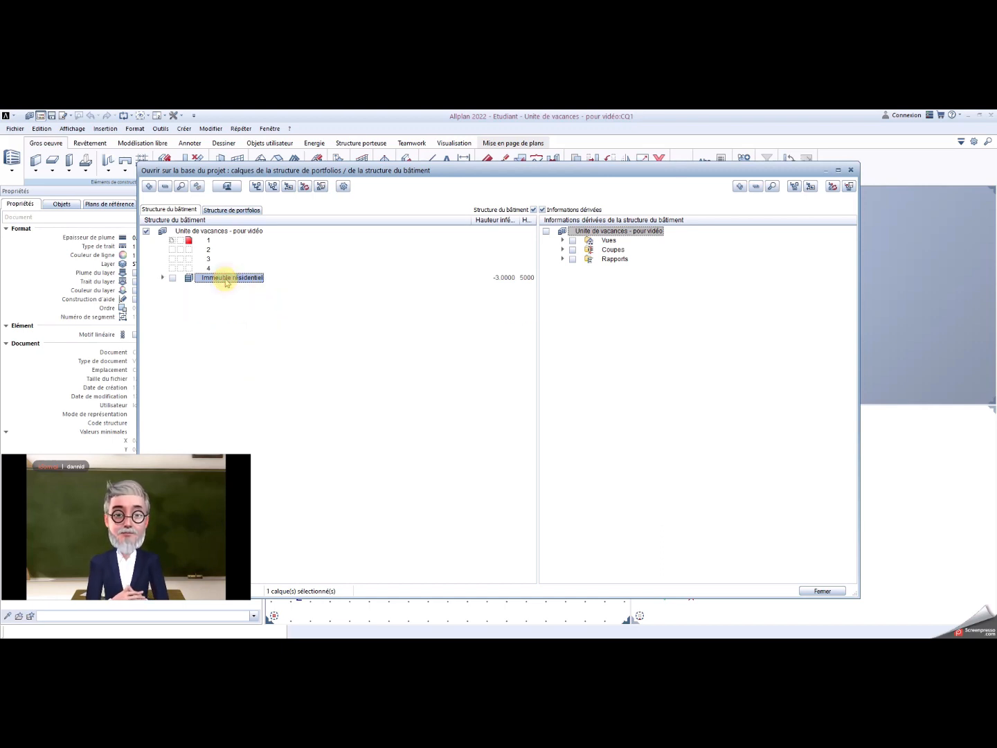
click(164, 279)
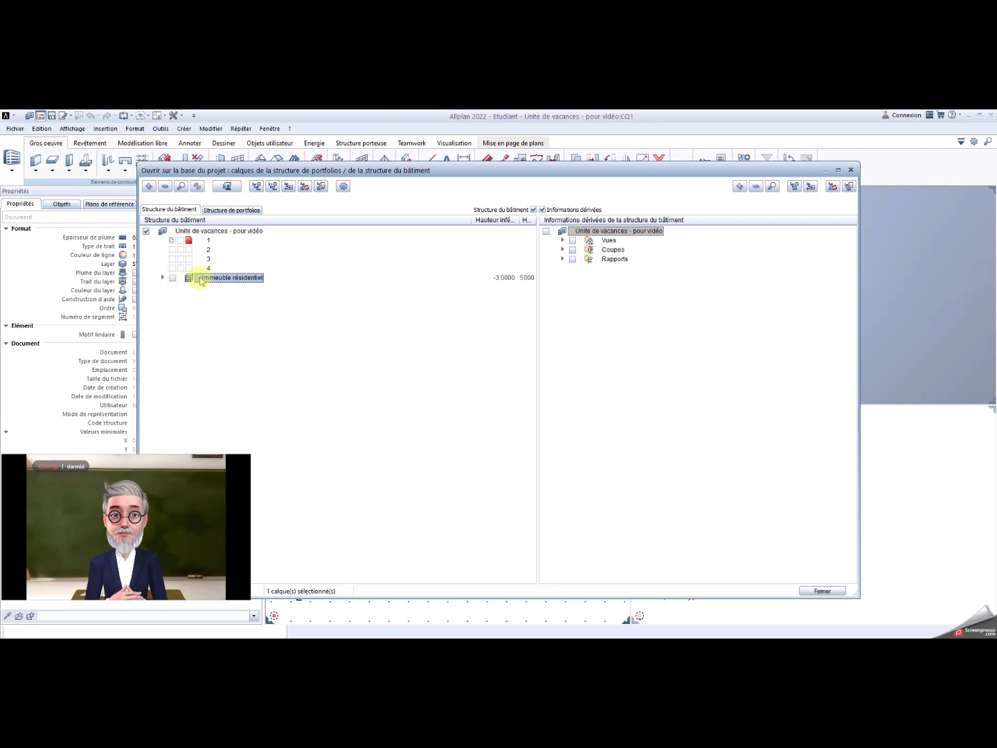
click(203, 278)
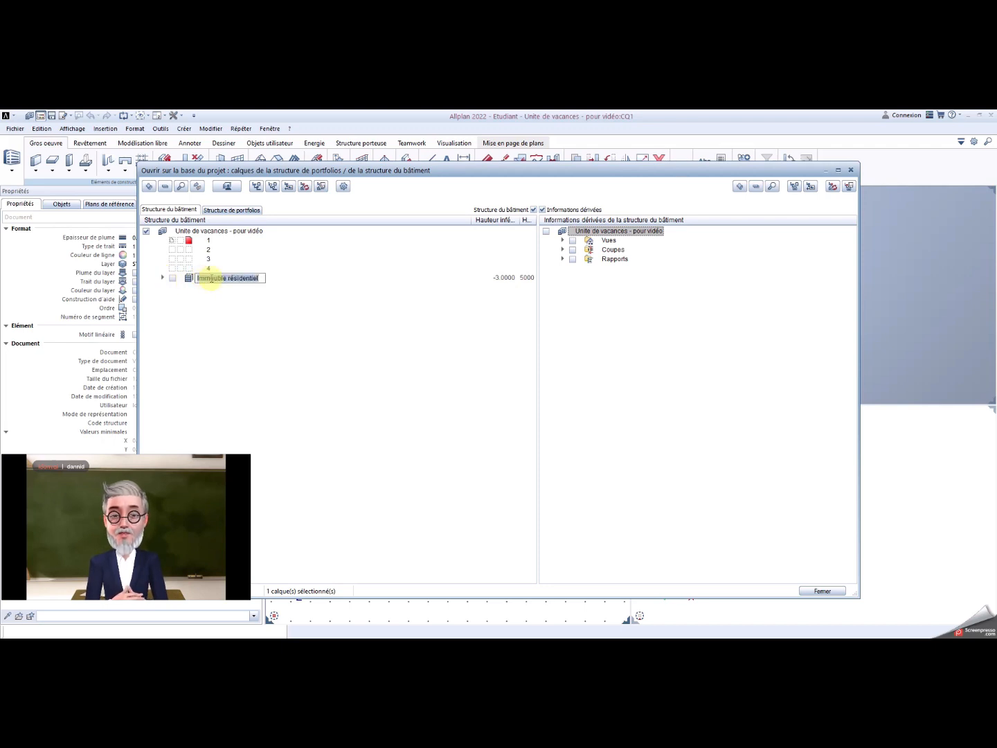
text(Unit)
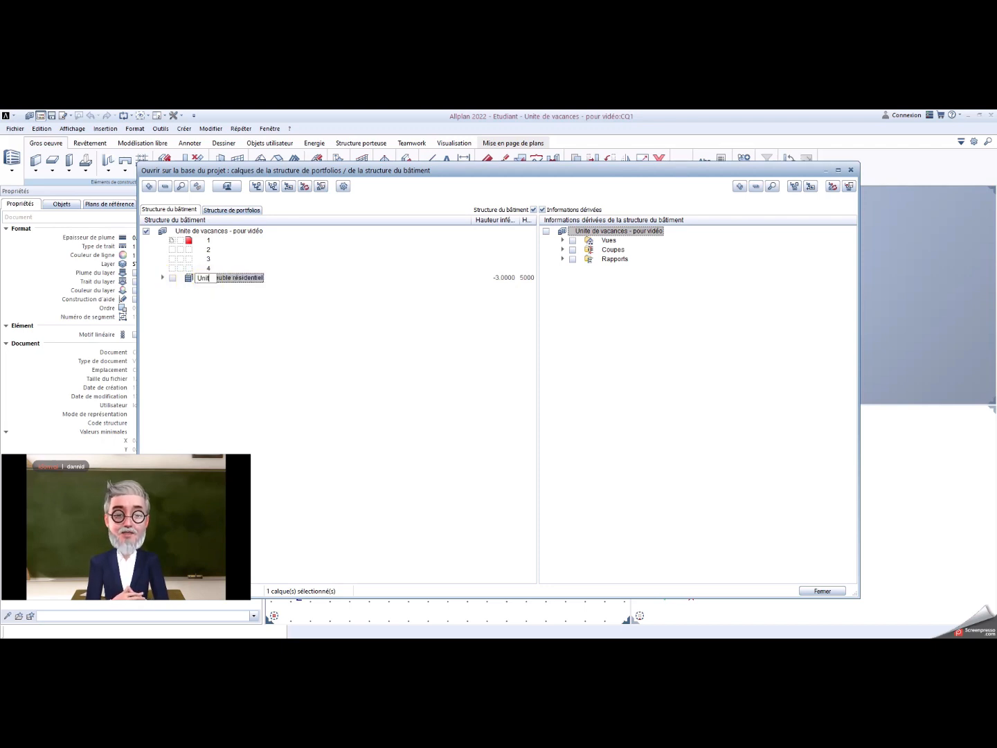
text(e de vacance)
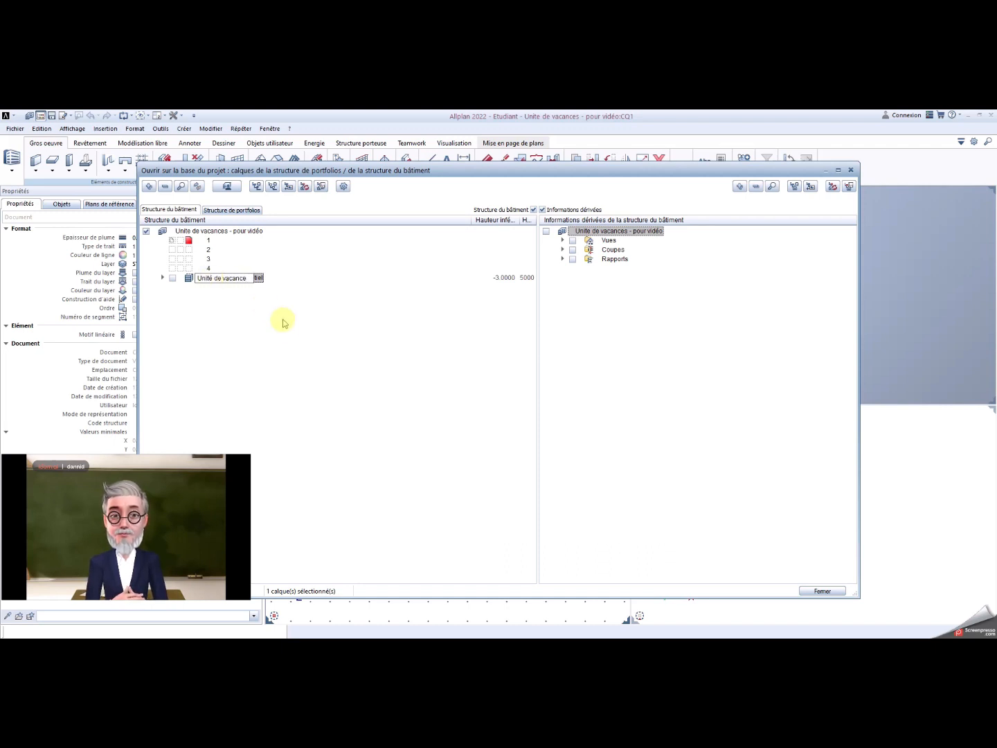
key(Return)
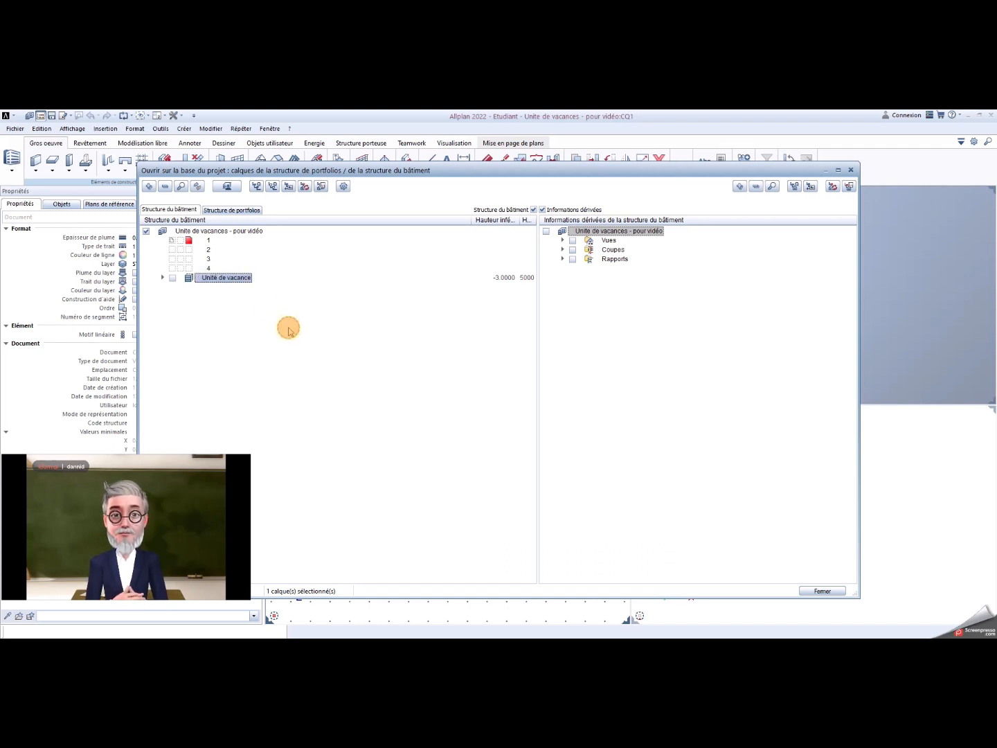
Step: Expand the levels of the "Unité de vacance" building and open the reference plane manager
click(163, 278)
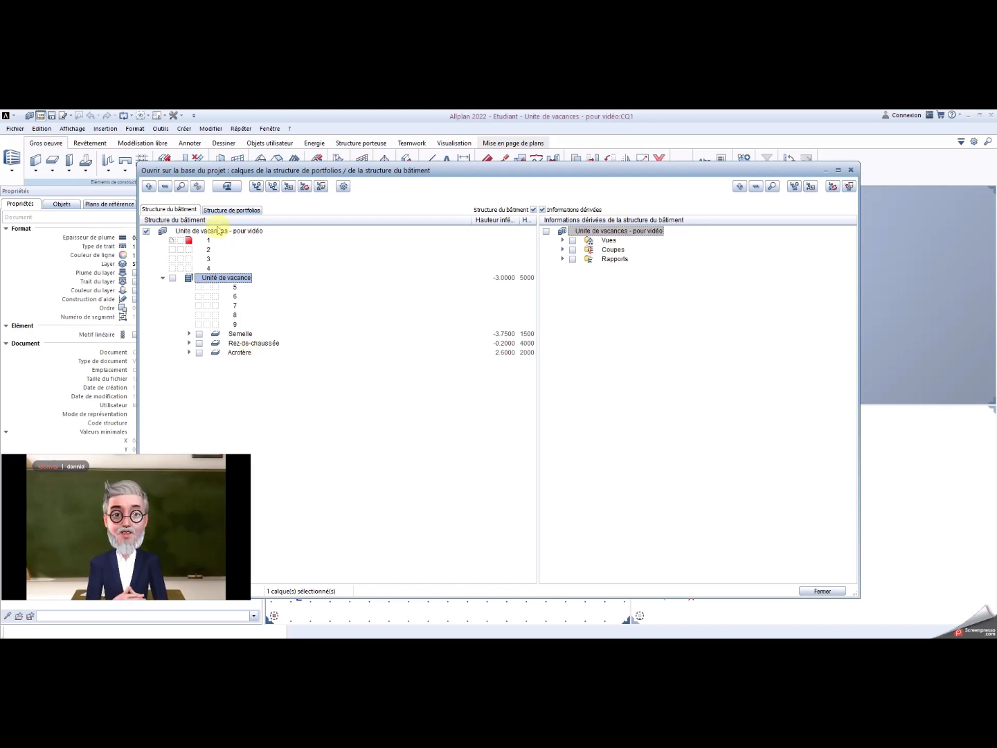
click(236, 189)
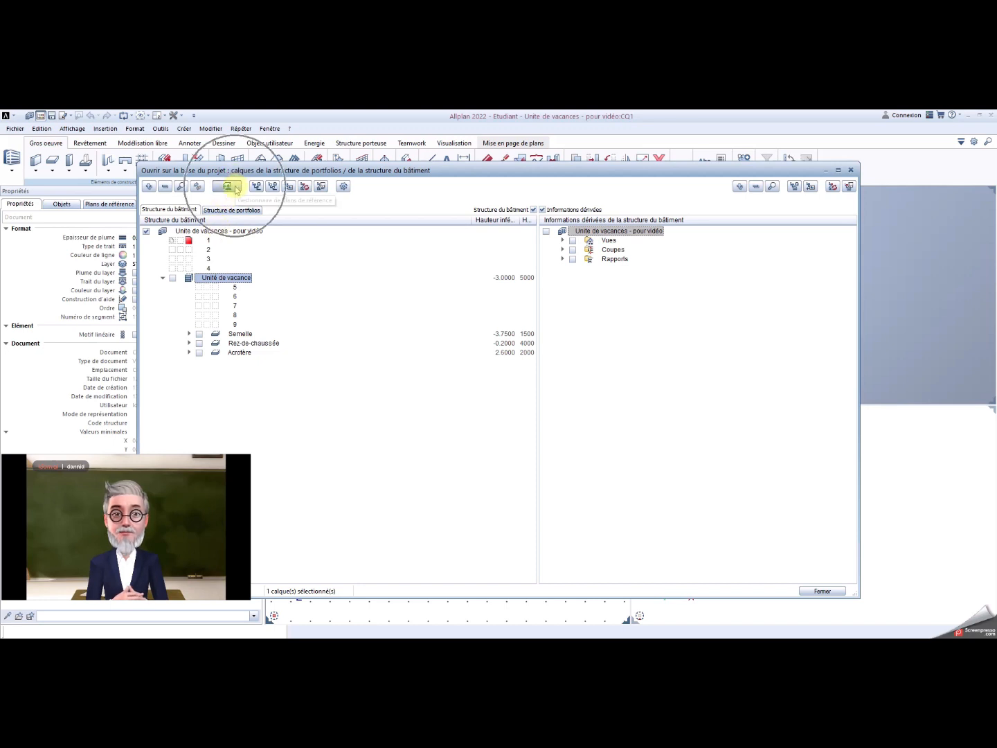
key(ctrl)
key(ctrl)
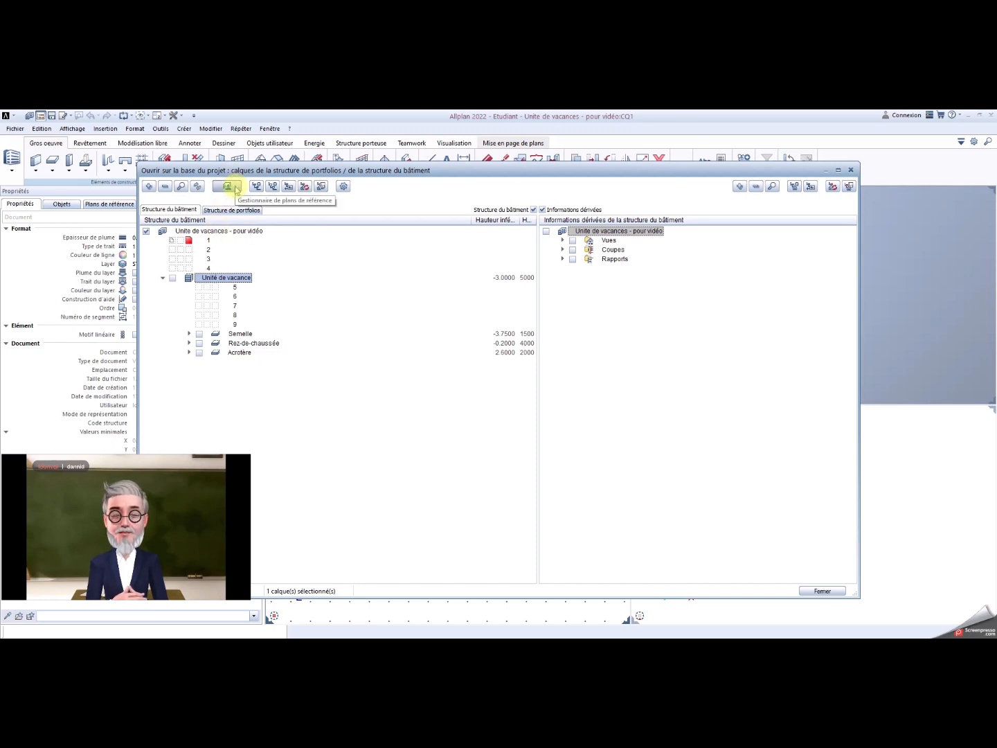
click(235, 188)
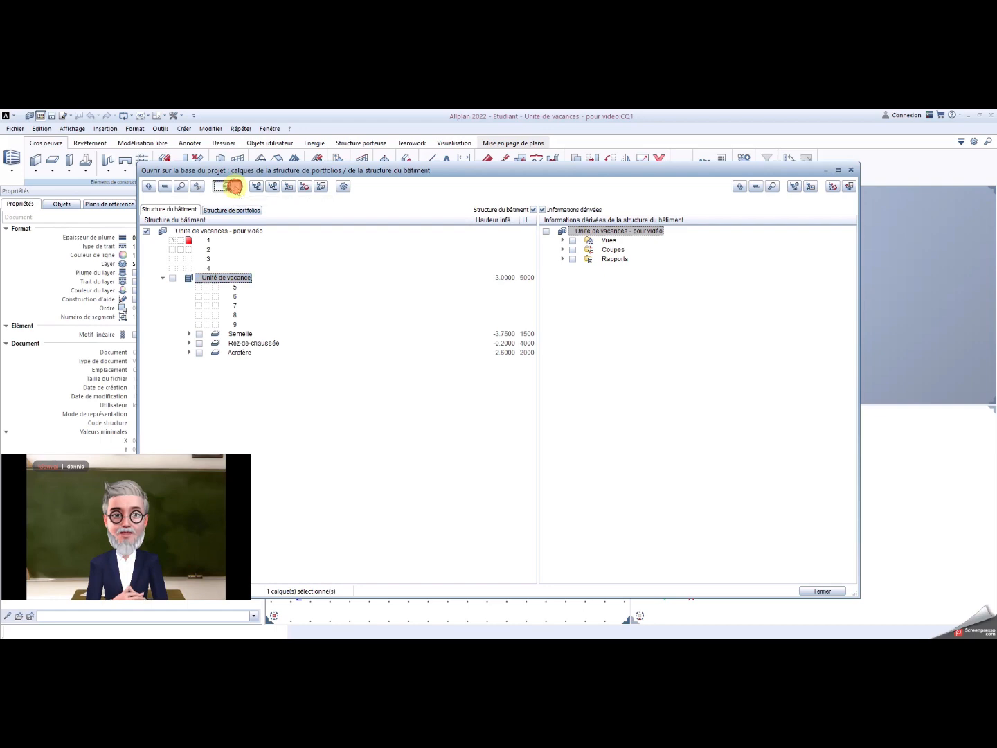
drag(309, 241, 509, 196)
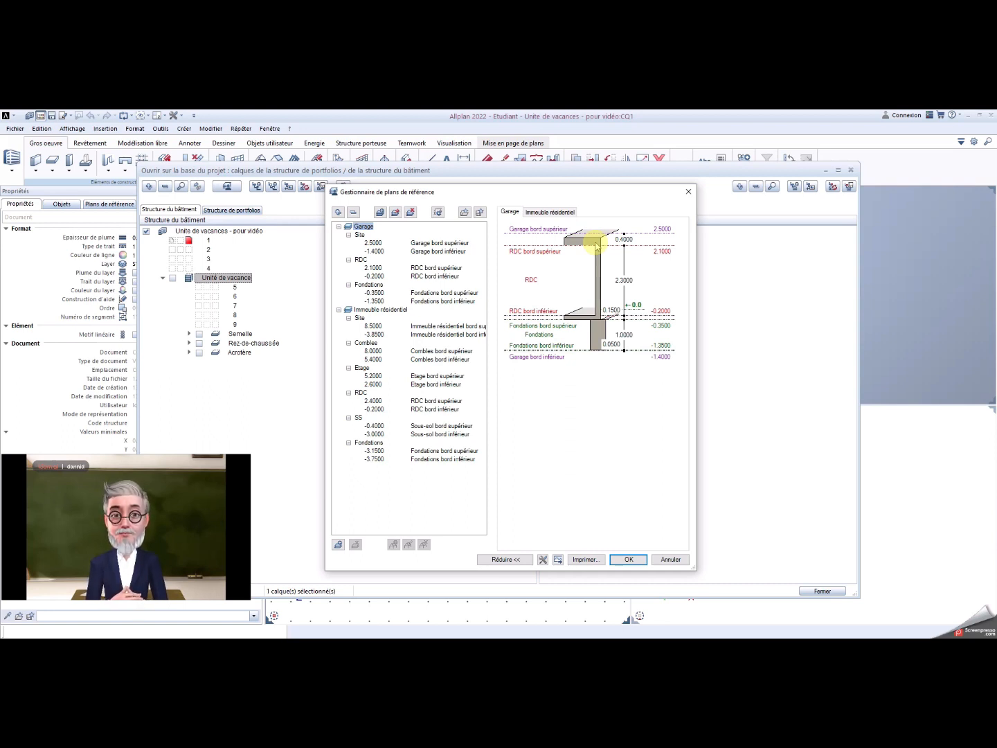
Step: Set the Garage model's site planes to 700 for the upper edge and -100 for the lower edge
double_click(375, 243)
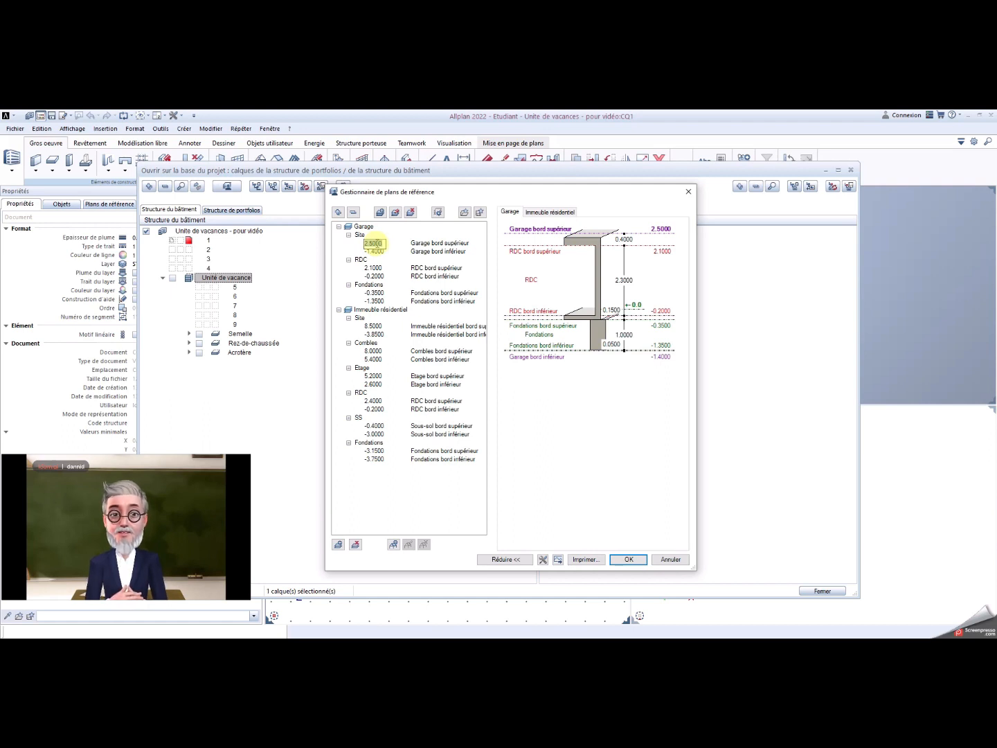
text(1.400)
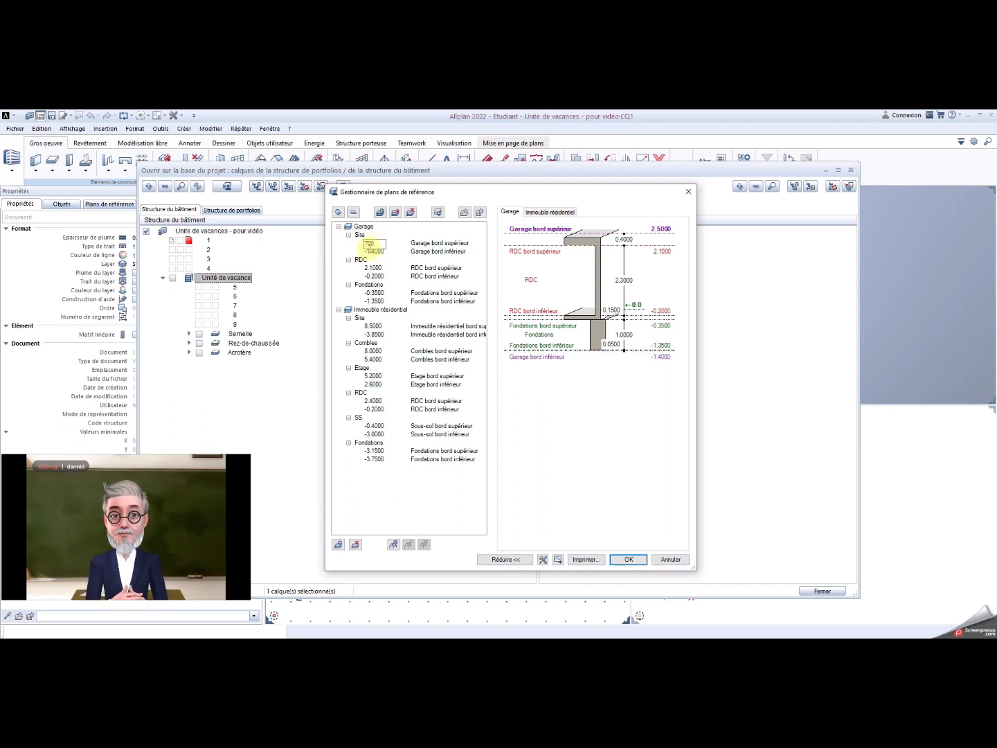
click(375, 253)
click(374, 252)
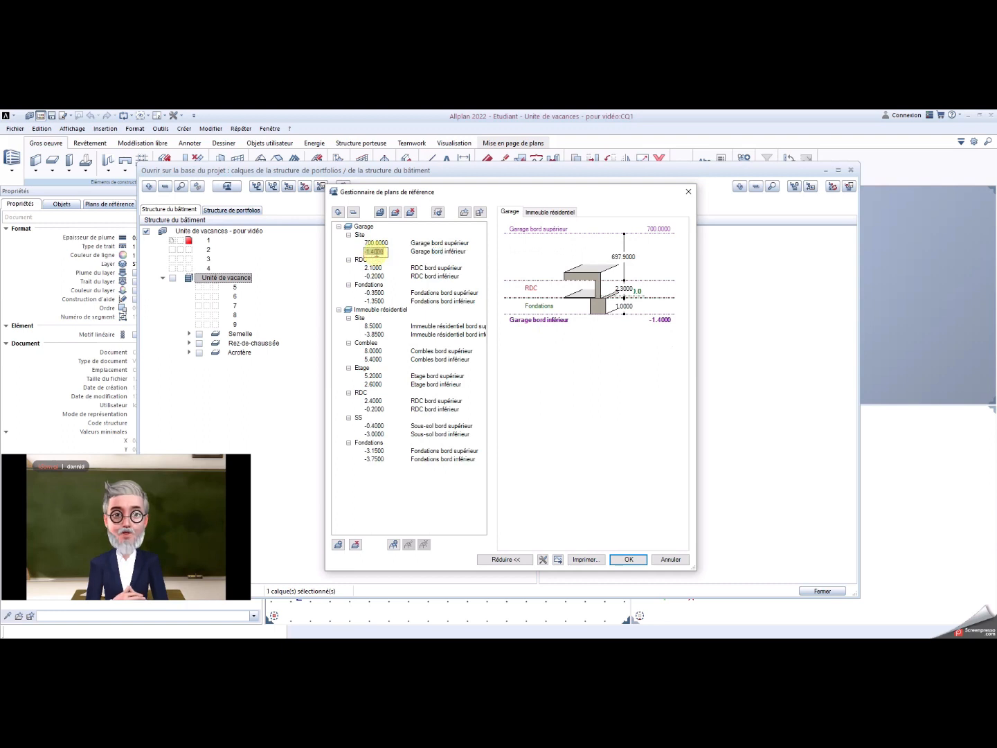
text(-100)
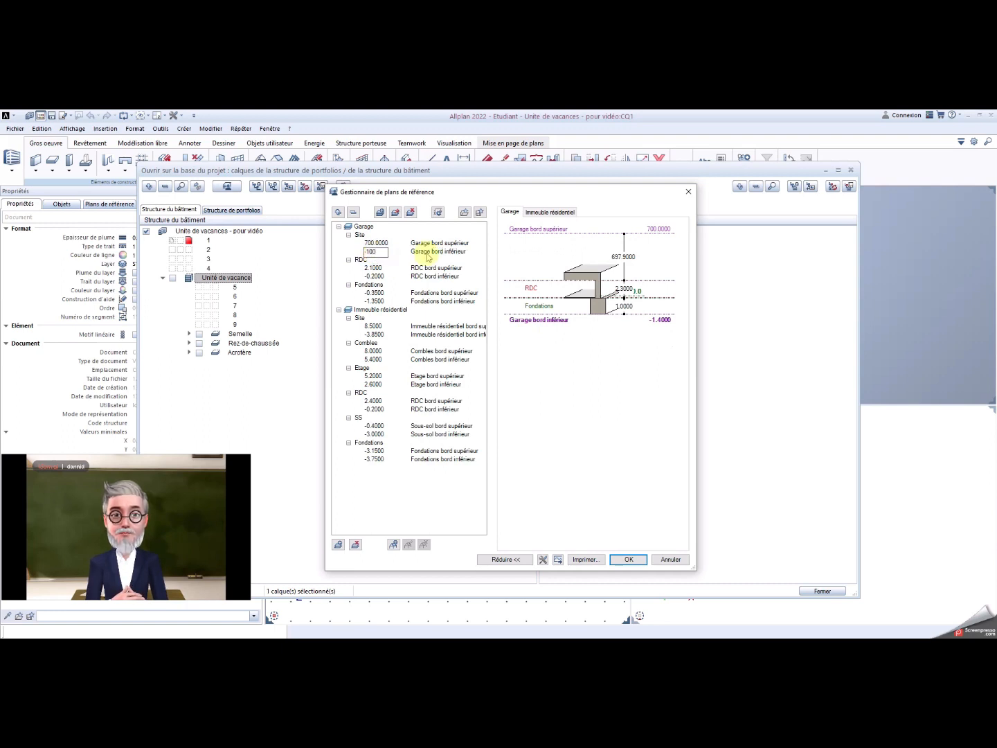
click(430, 256)
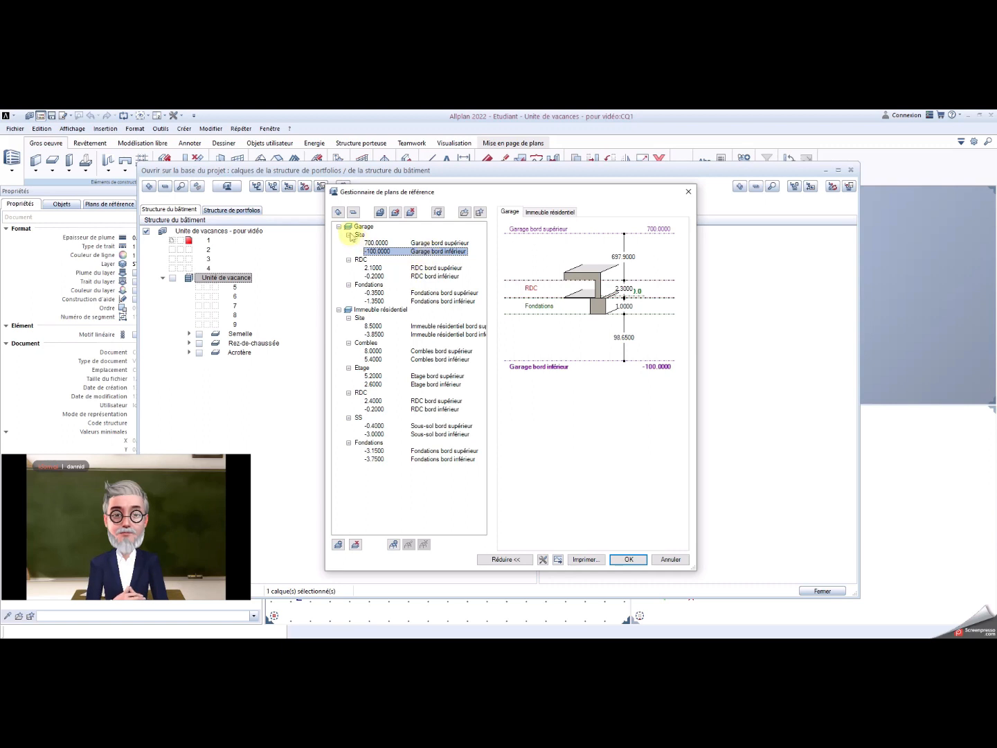
Step: Delete the Garage model from the reference plane manager and accept the deletion
click(354, 226)
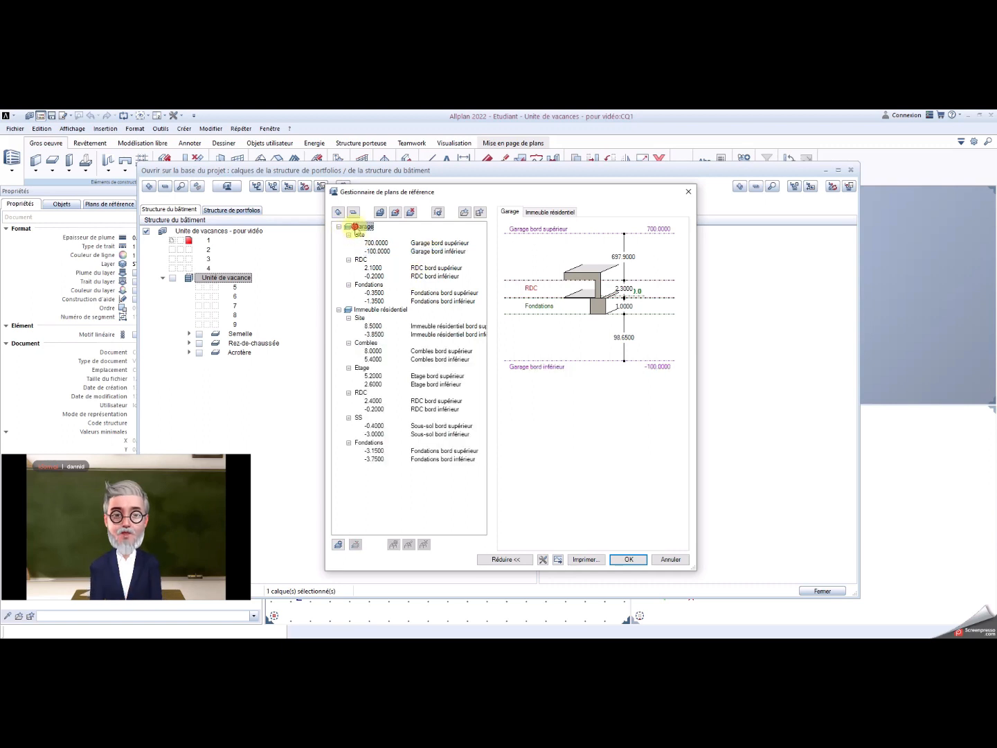
right_click(355, 227)
click(379, 252)
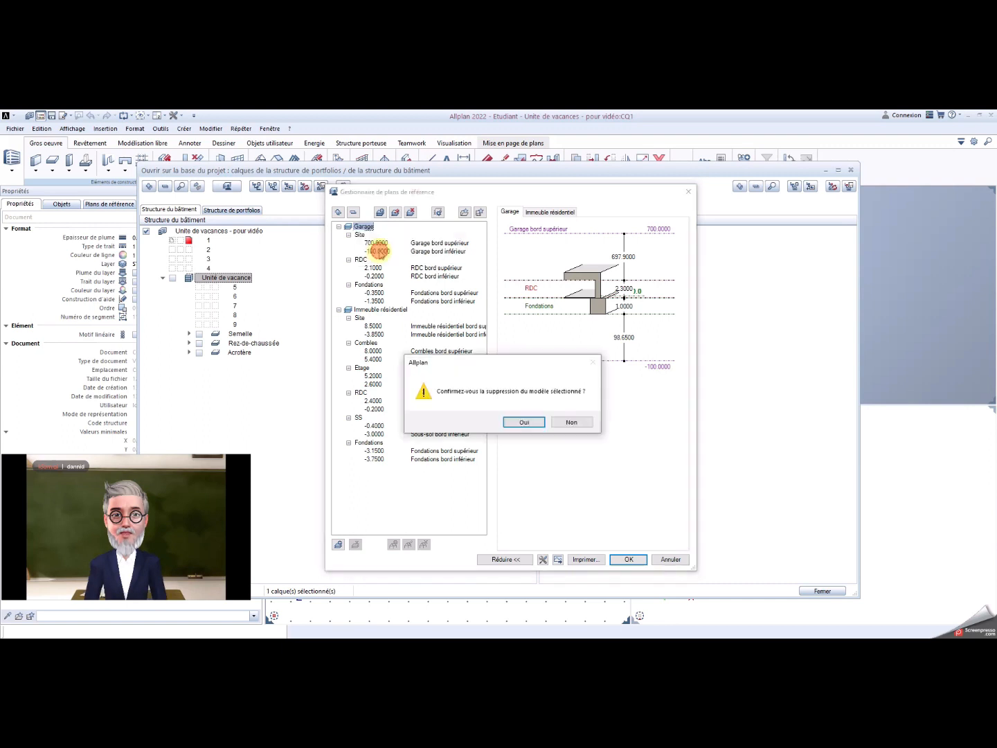
click(525, 422)
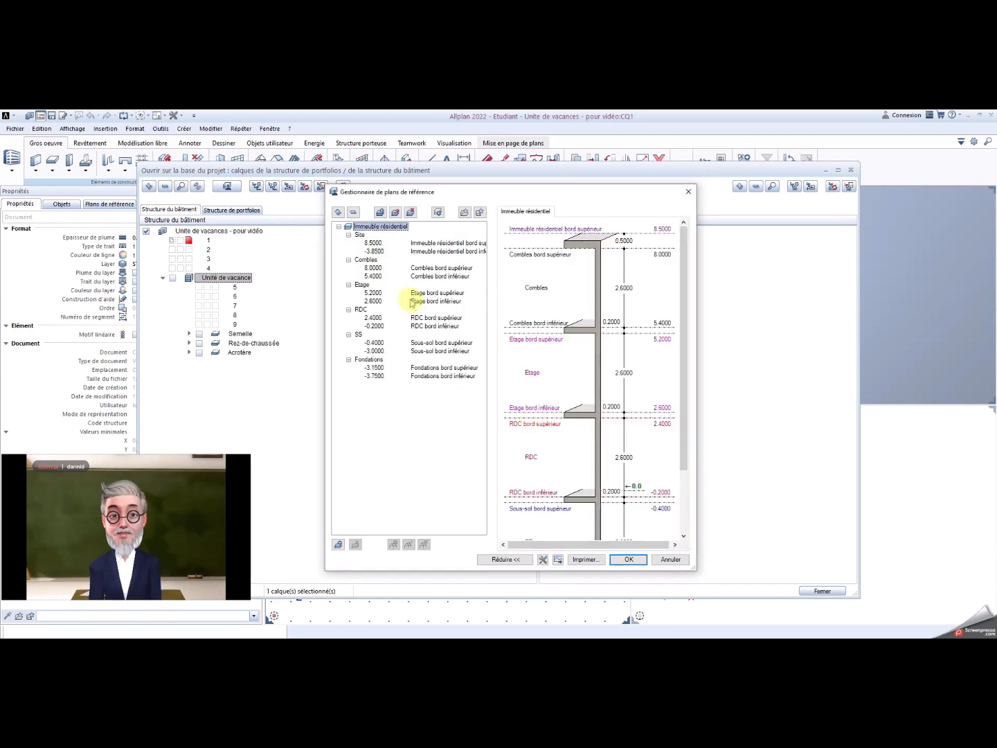
Step: Rename the "Immeuble résidentiel" reference plane model as "Unité de vacances"
click(380, 228)
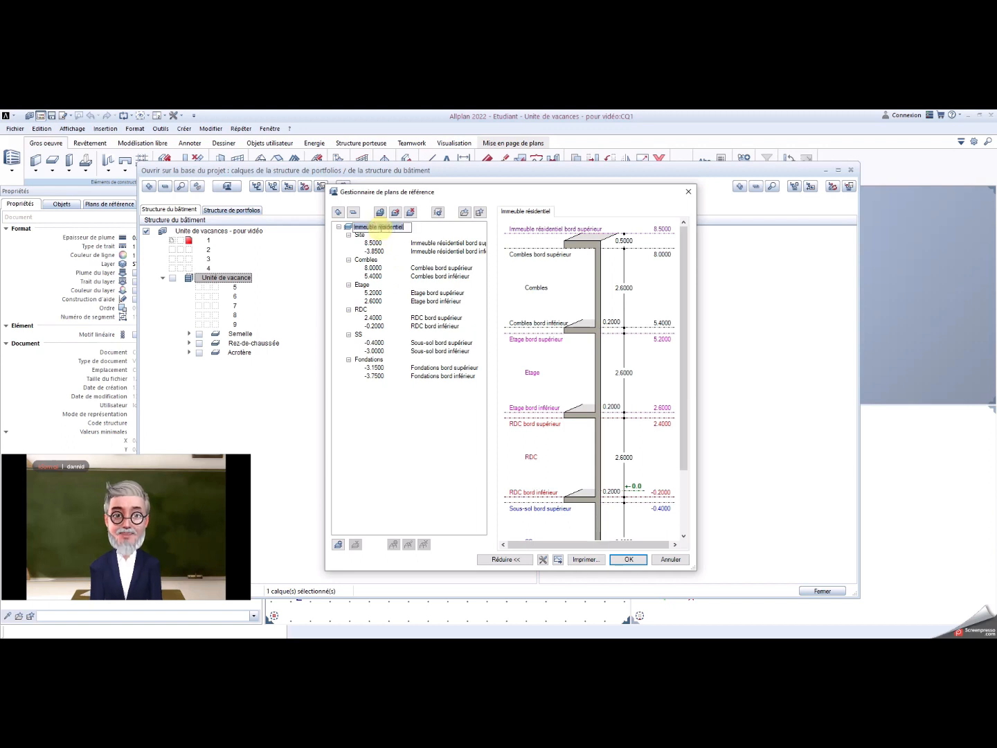
text(Un)
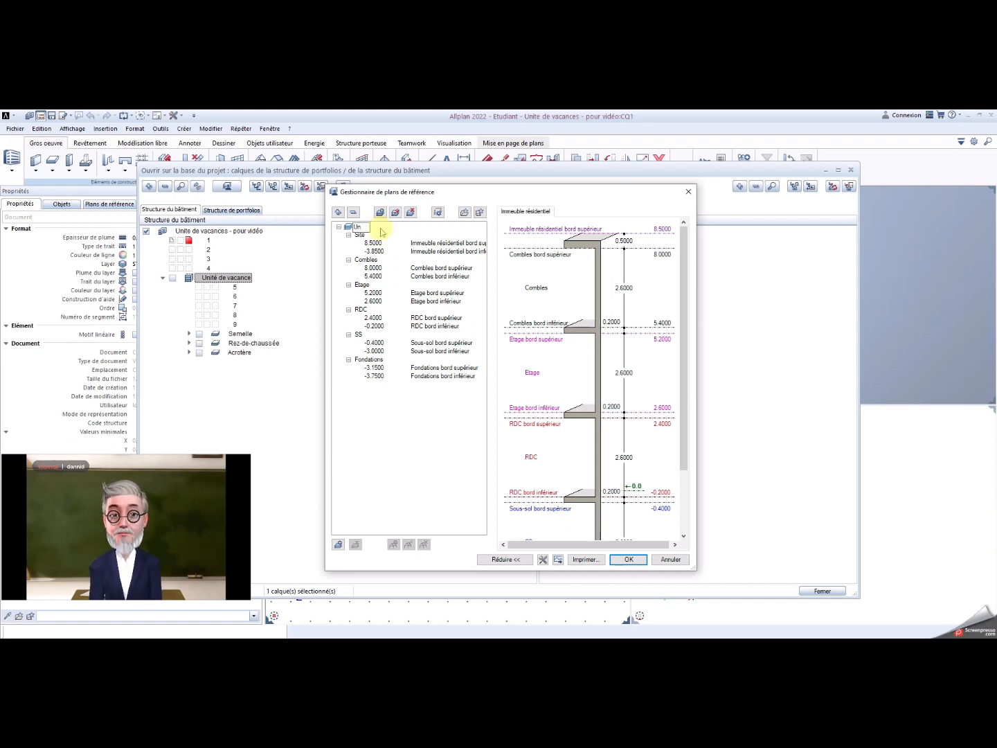
text(ité de )
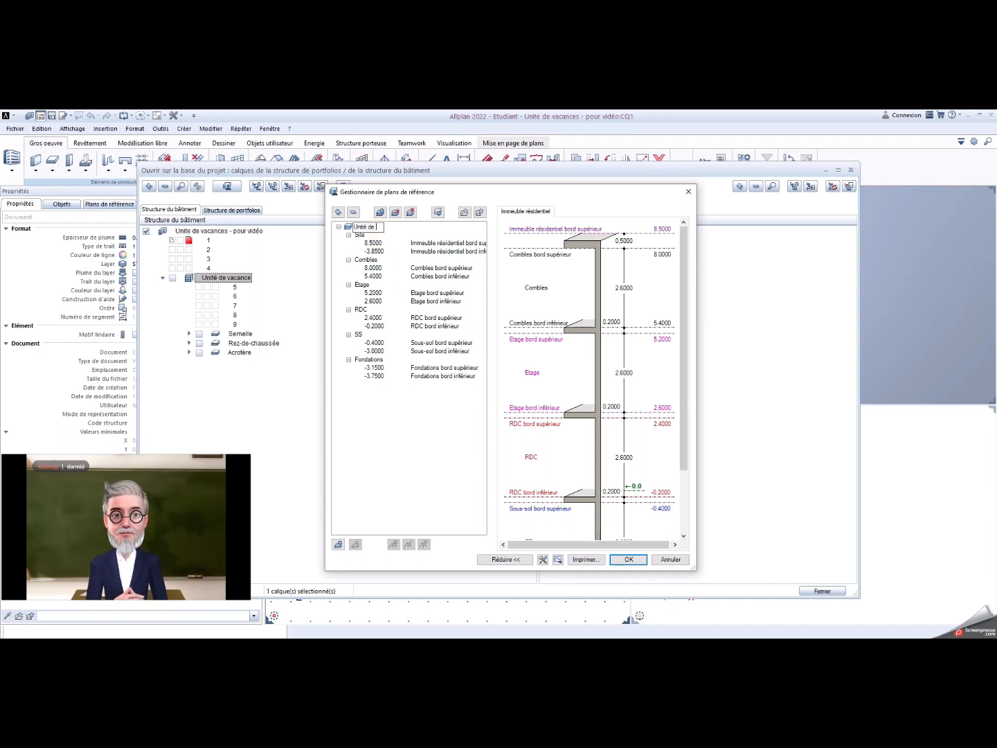
text(vacances)
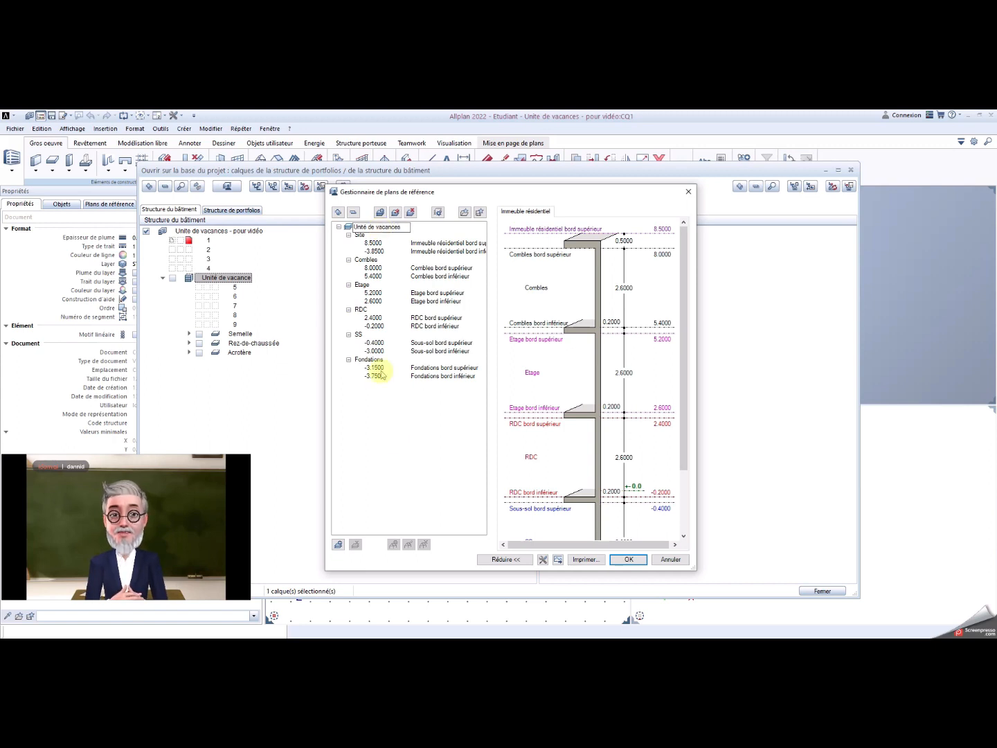
click(396, 468)
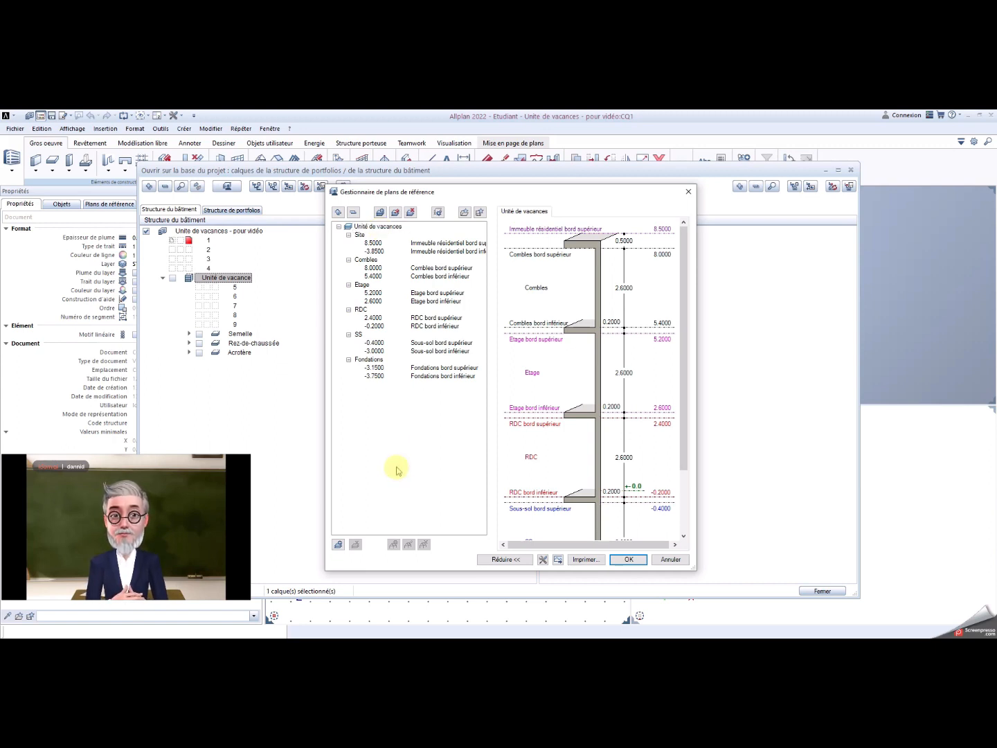
Step: Set the Site planes of the "Unité de vacances" model to 700 for the upper edge and -100 for the lower edge
click(374, 242)
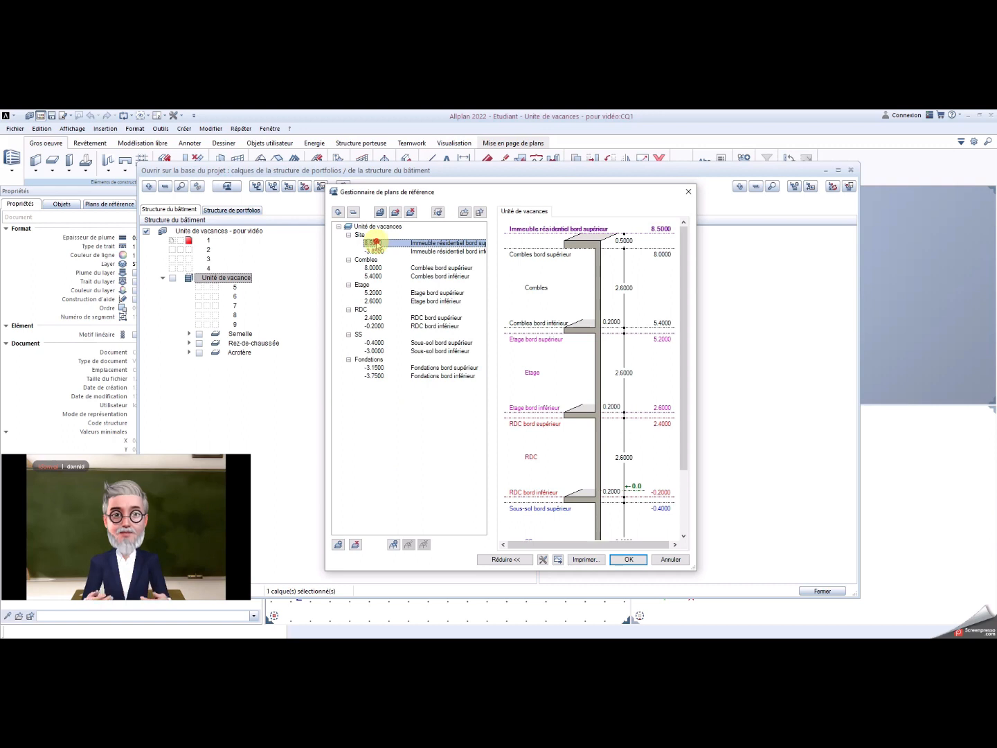
click(374, 243)
text(700)
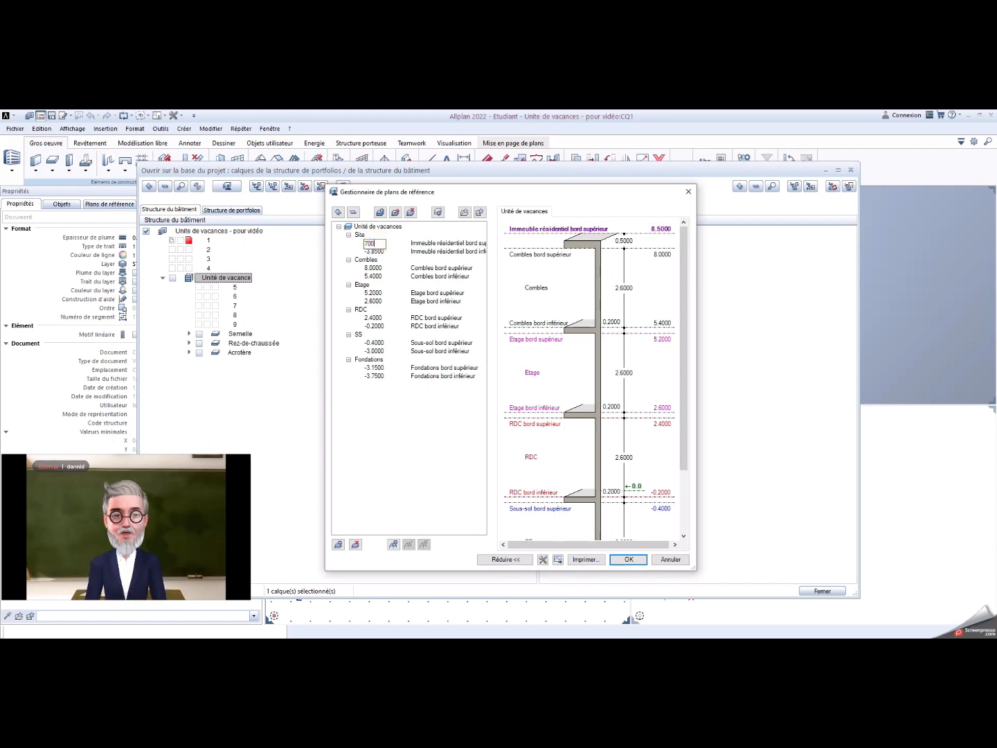
click(375, 252)
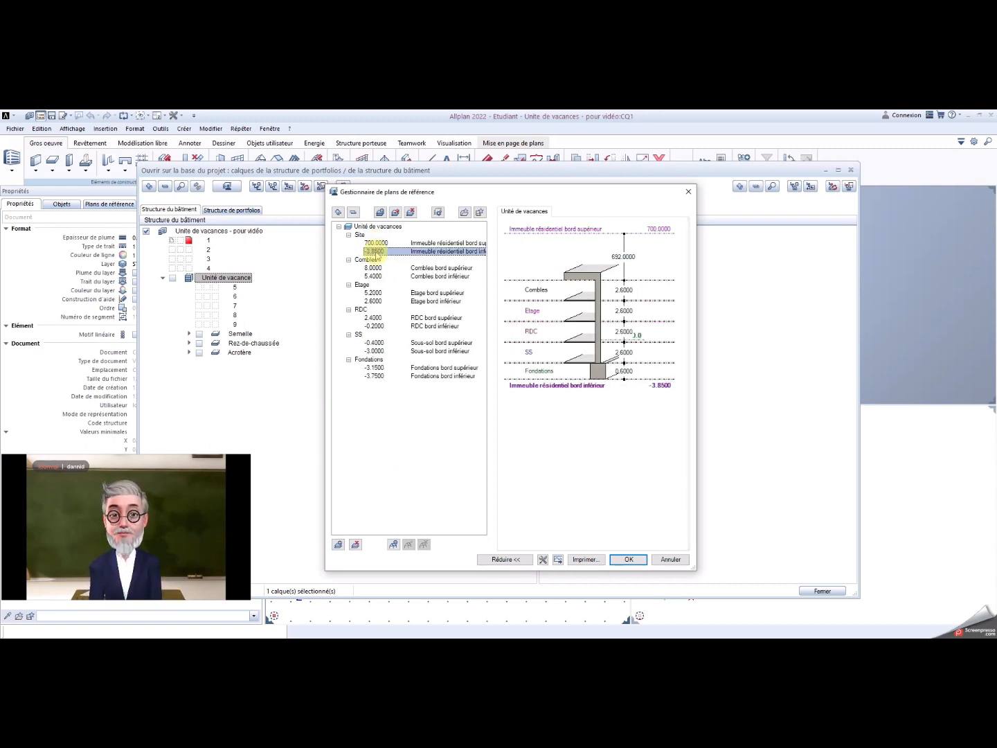
click(374, 251)
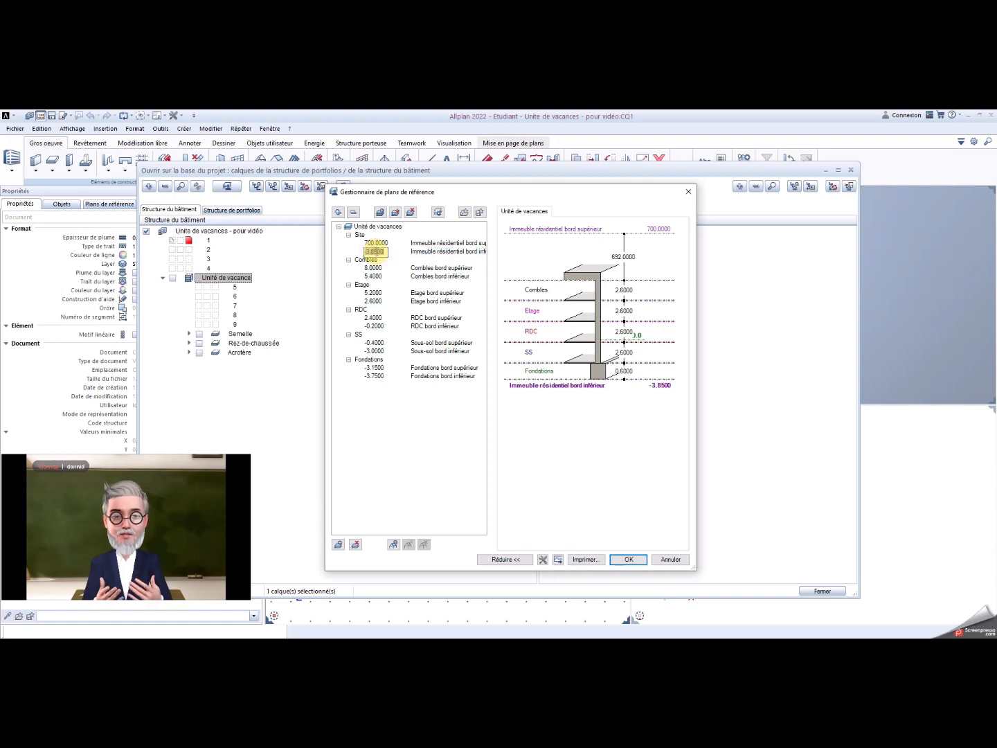
text(-100)
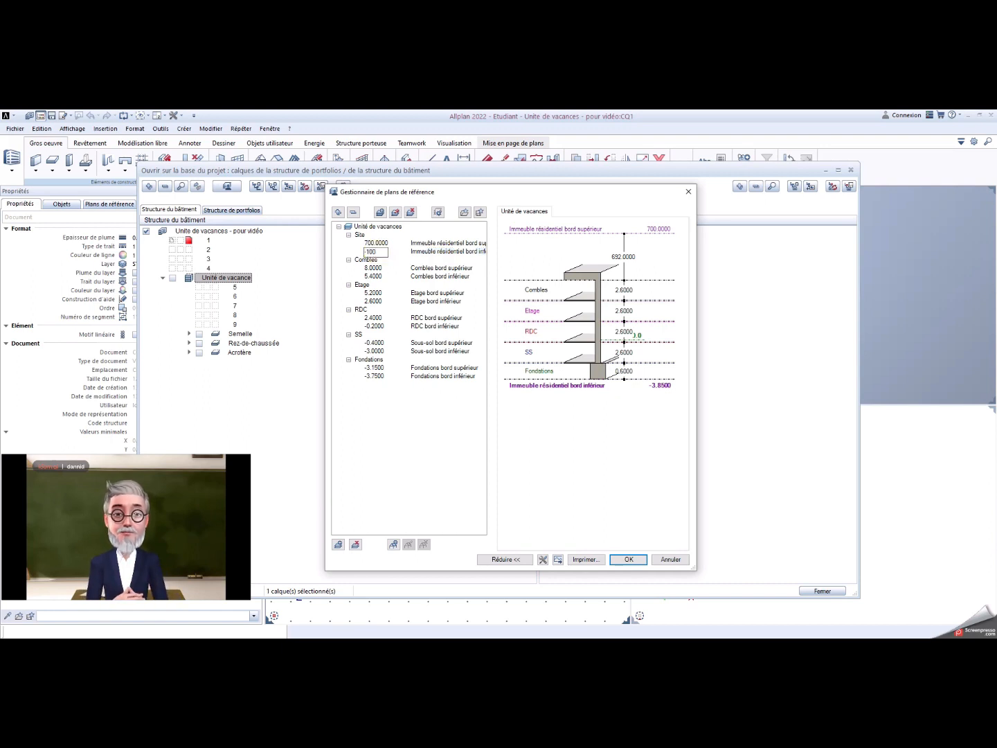
Step: Delete the Combles level from the reference plane model, keeping the planes above and moving the planes below upward
click(366, 261)
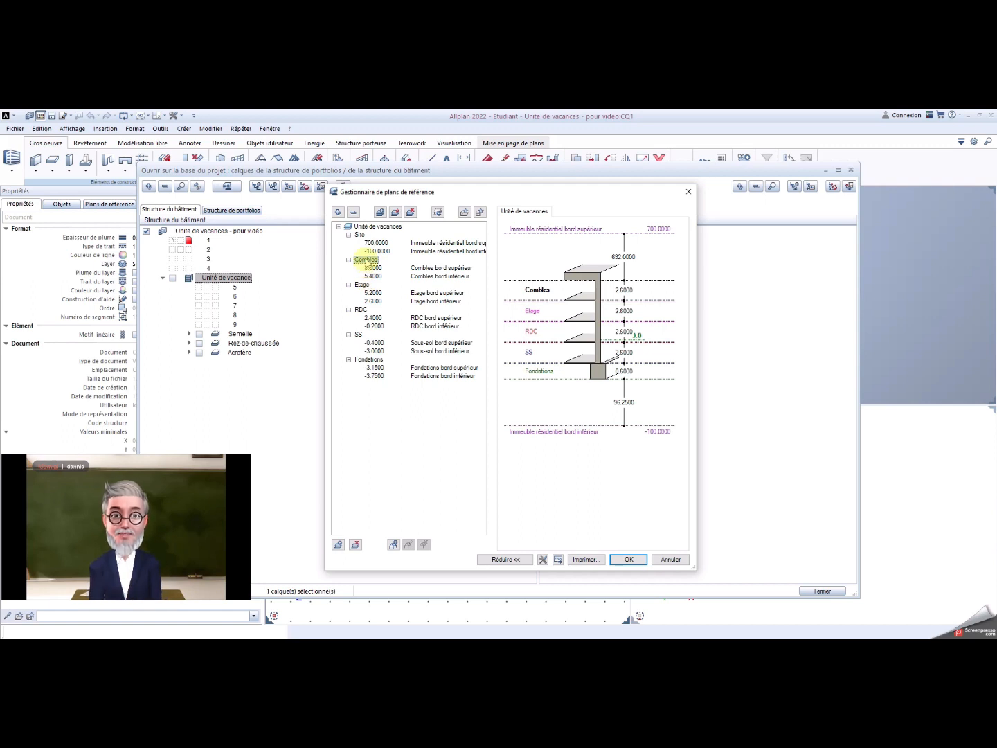
right_click(366, 260)
click(377, 274)
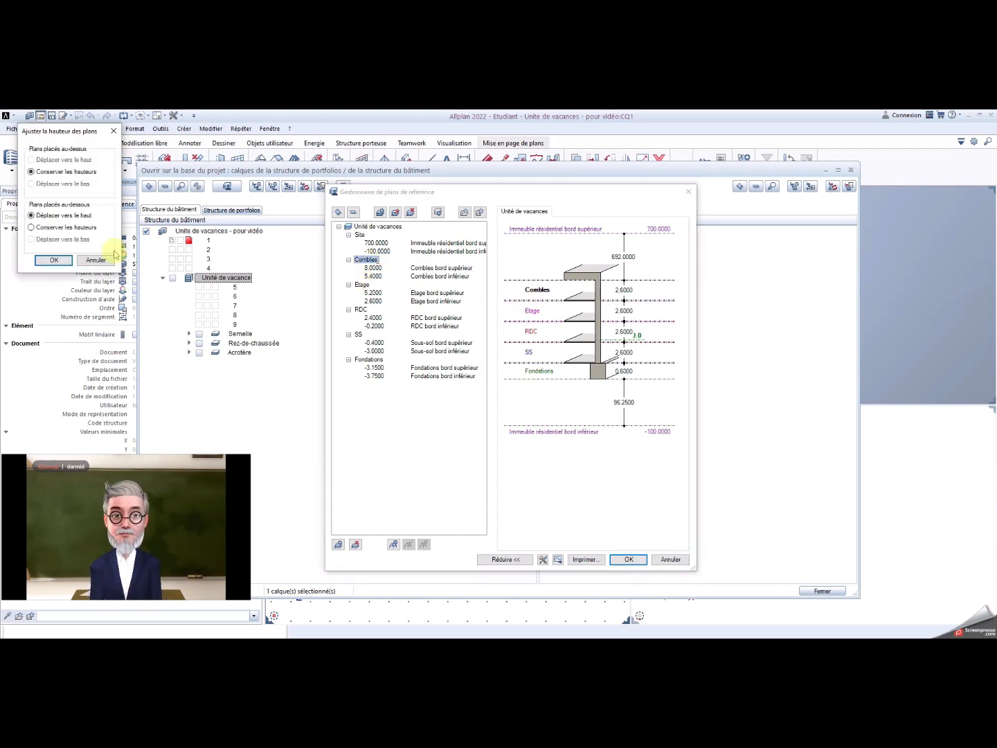
click(54, 260)
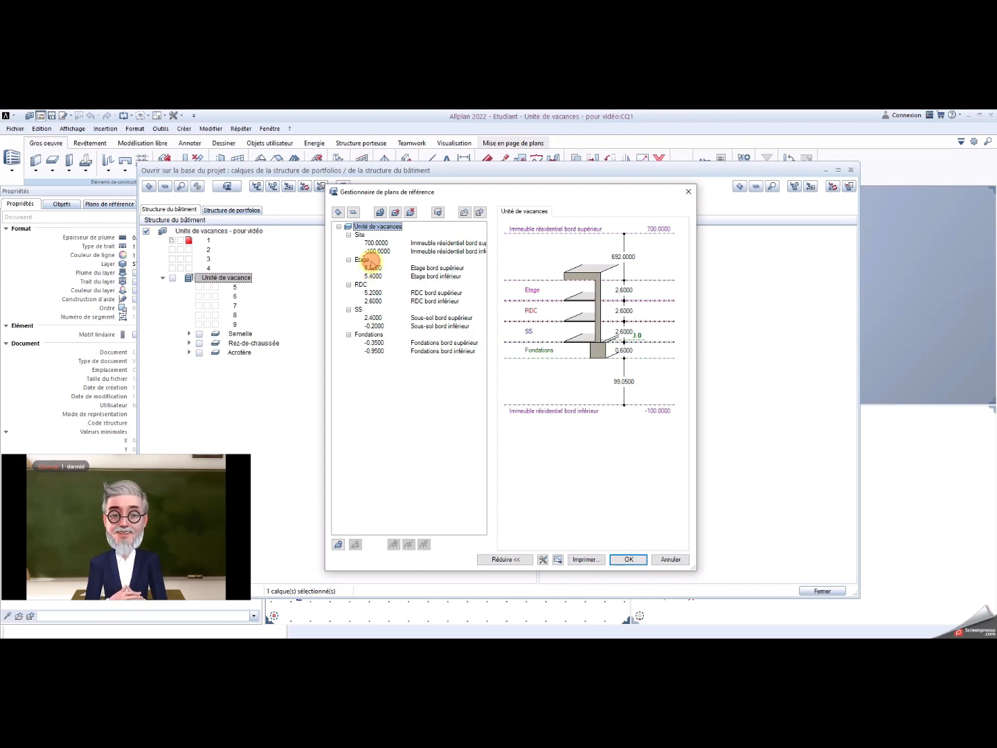
Step: Rename the Etage level of the reference plane model as "Acrotère"
click(362, 260)
click(364, 262)
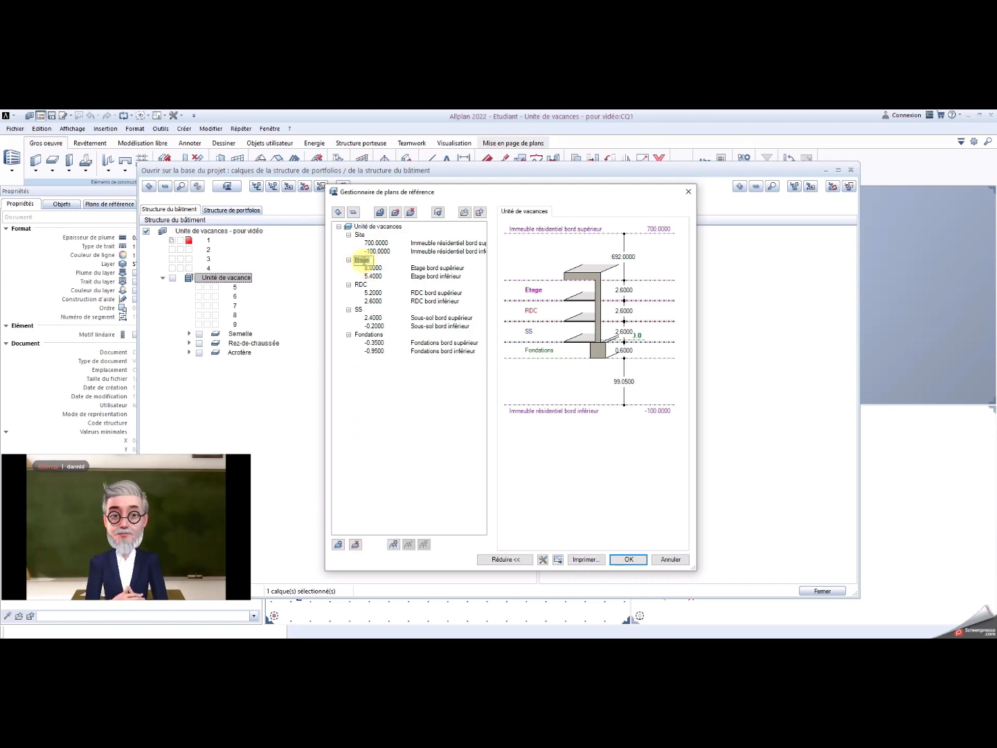
text(Acro)
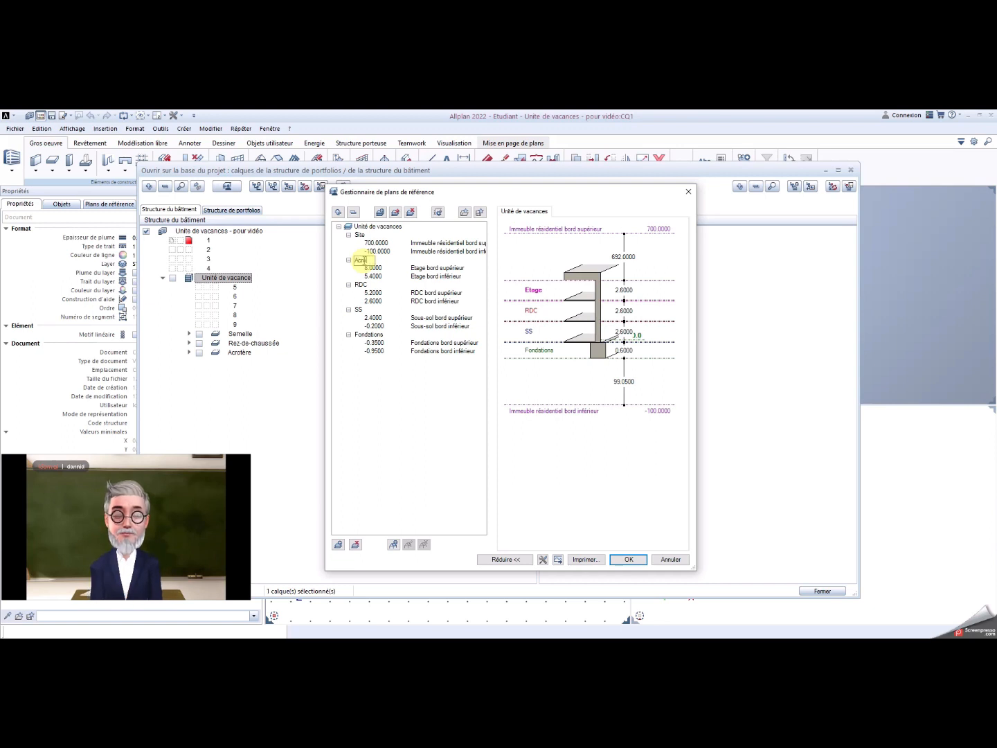
text(tère)
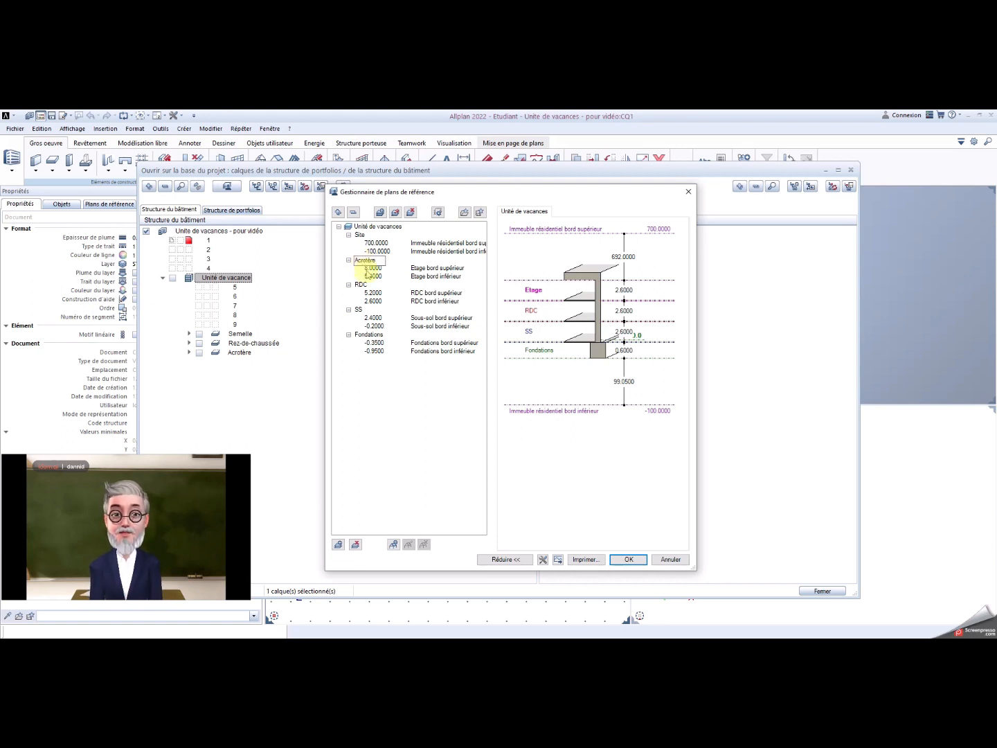
Step: Set the Acrotère level's upper edge to 3.3, keeping the planes above and moving the planes below downward
click(372, 268)
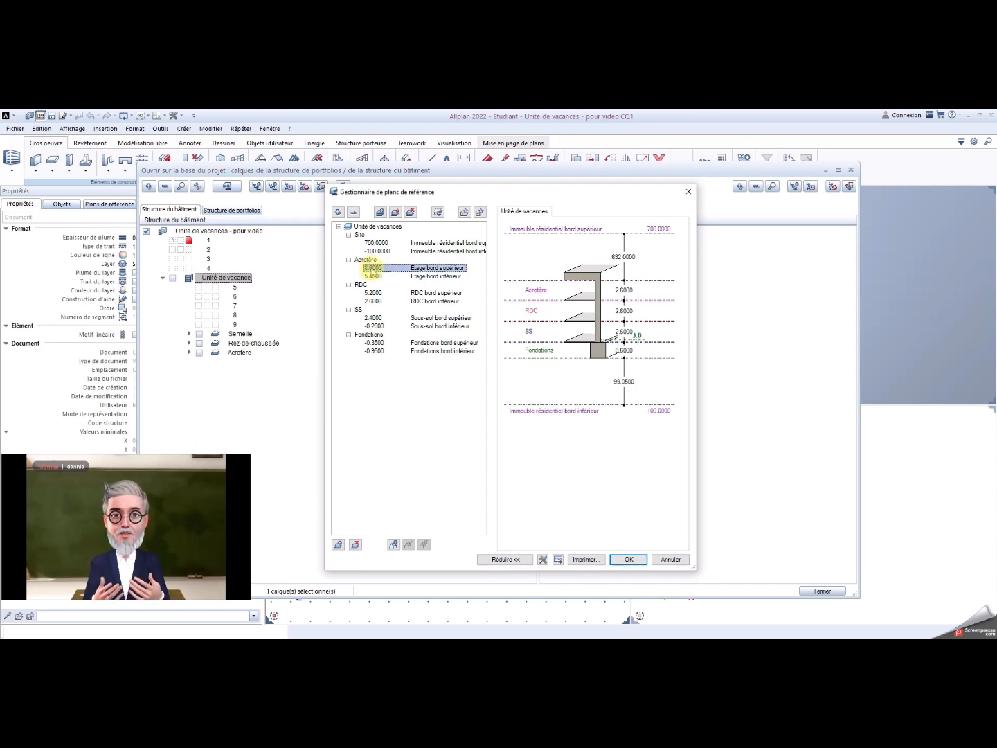
click(373, 271)
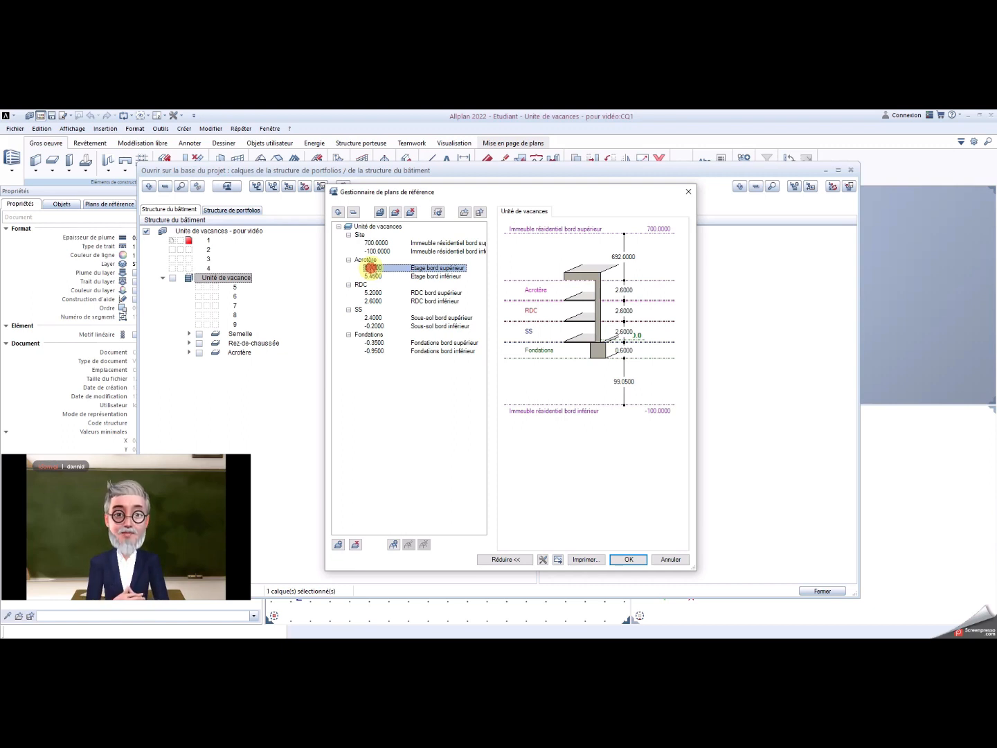
text(3.3)
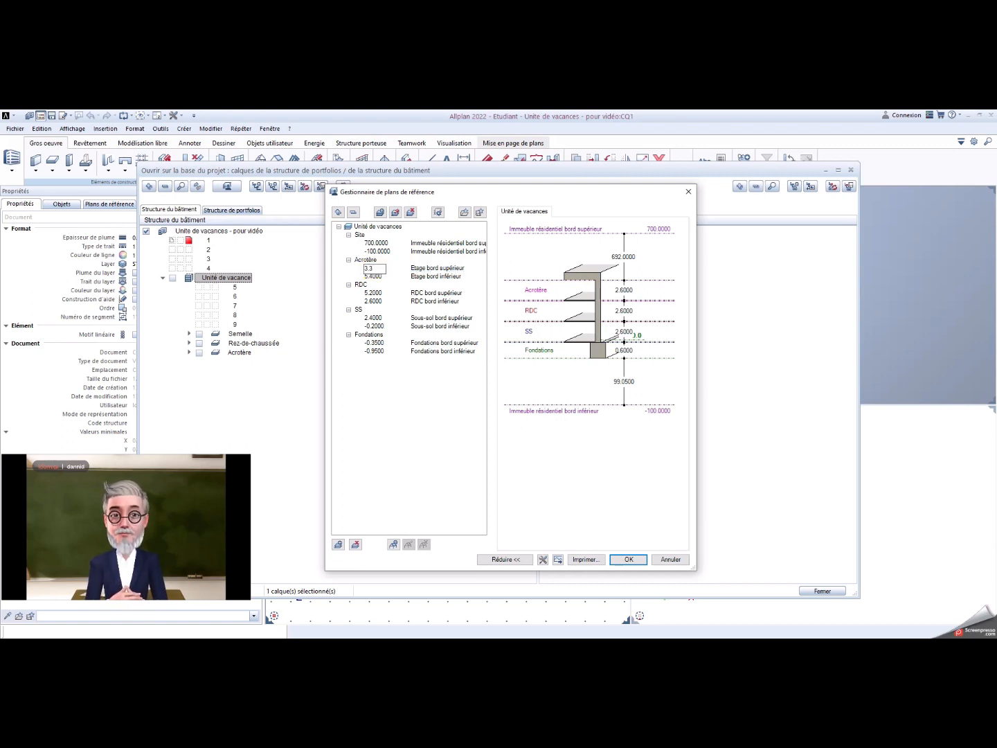
click(375, 276)
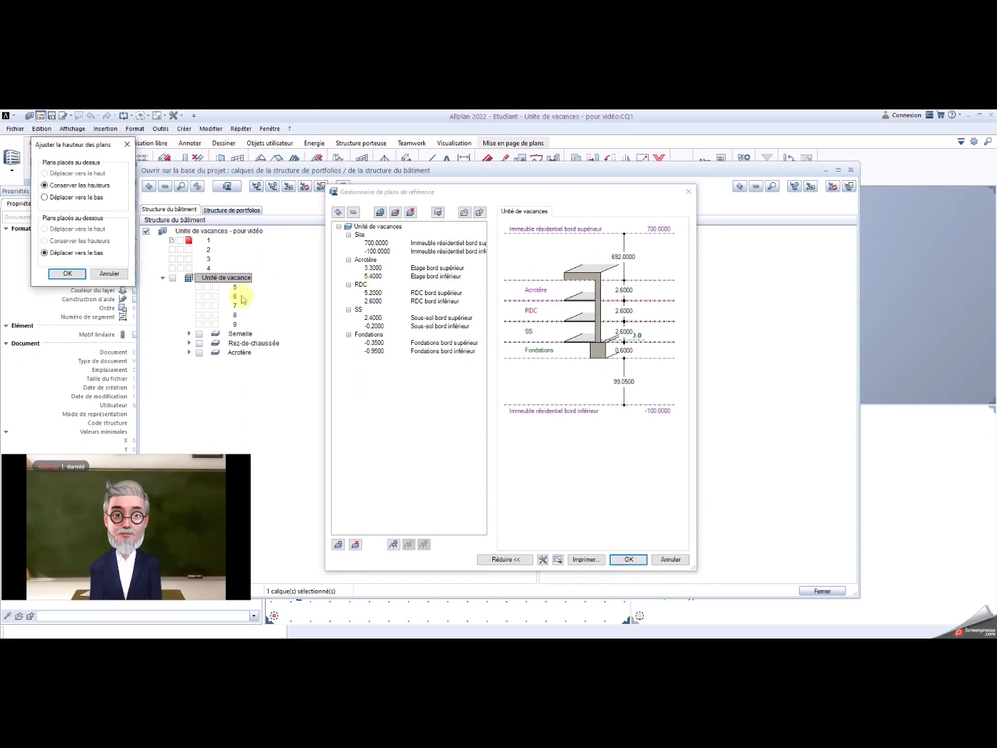
click(75, 272)
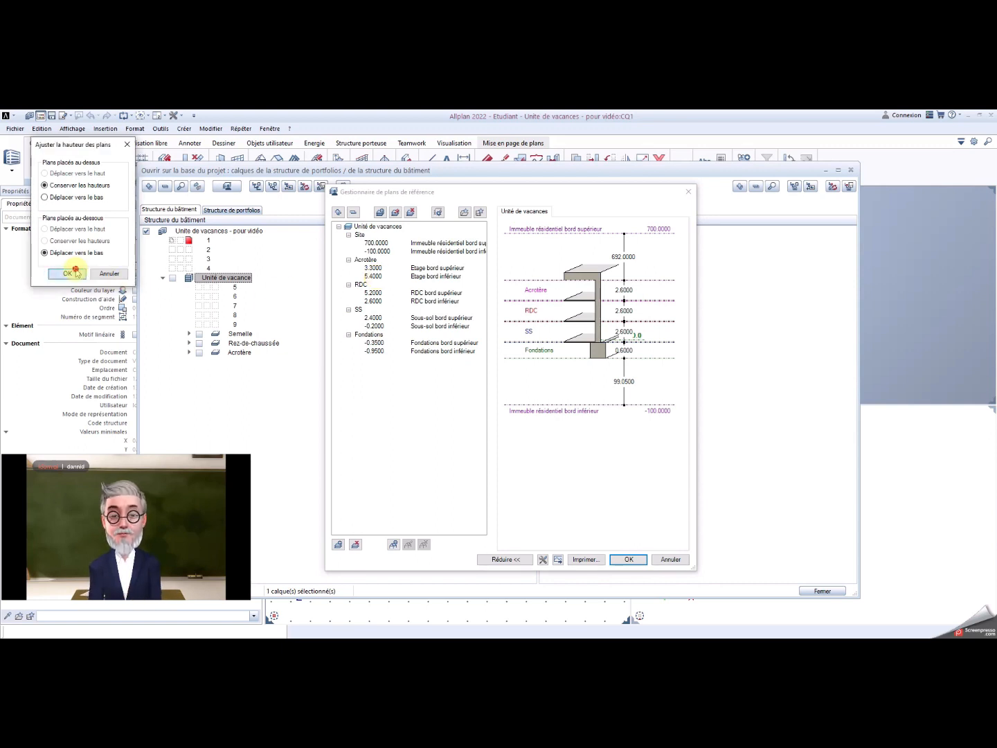
Step: Set the Acrotère level's lower edge to 2.90, keeping the planes above and moving the planes below upward
click(375, 277)
text(2.90)
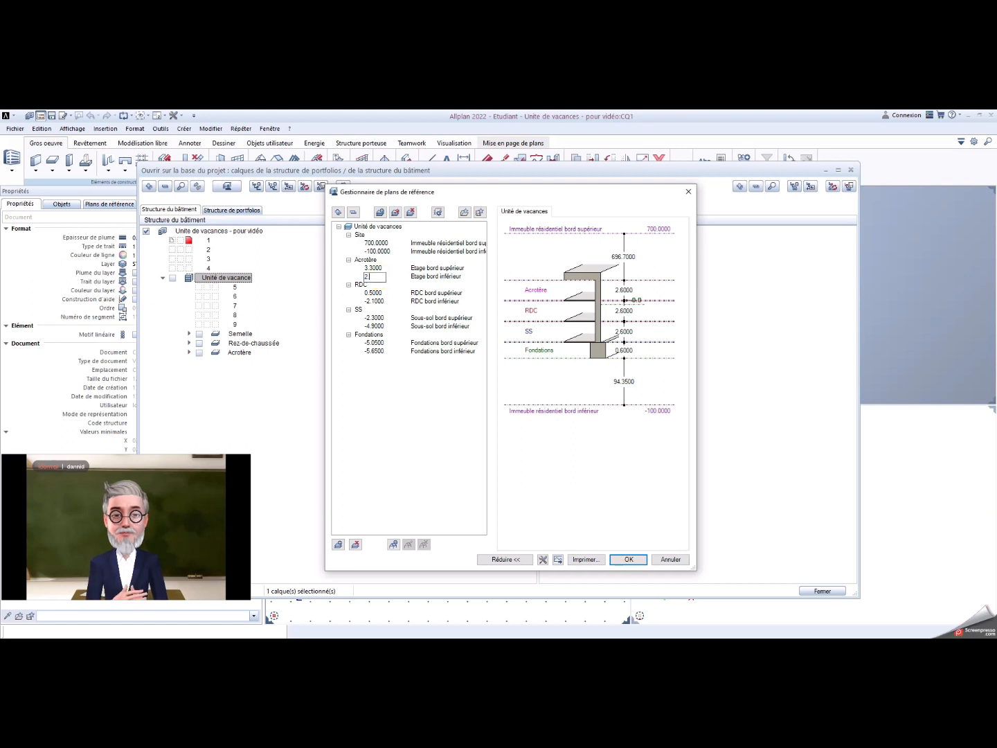
click(382, 293)
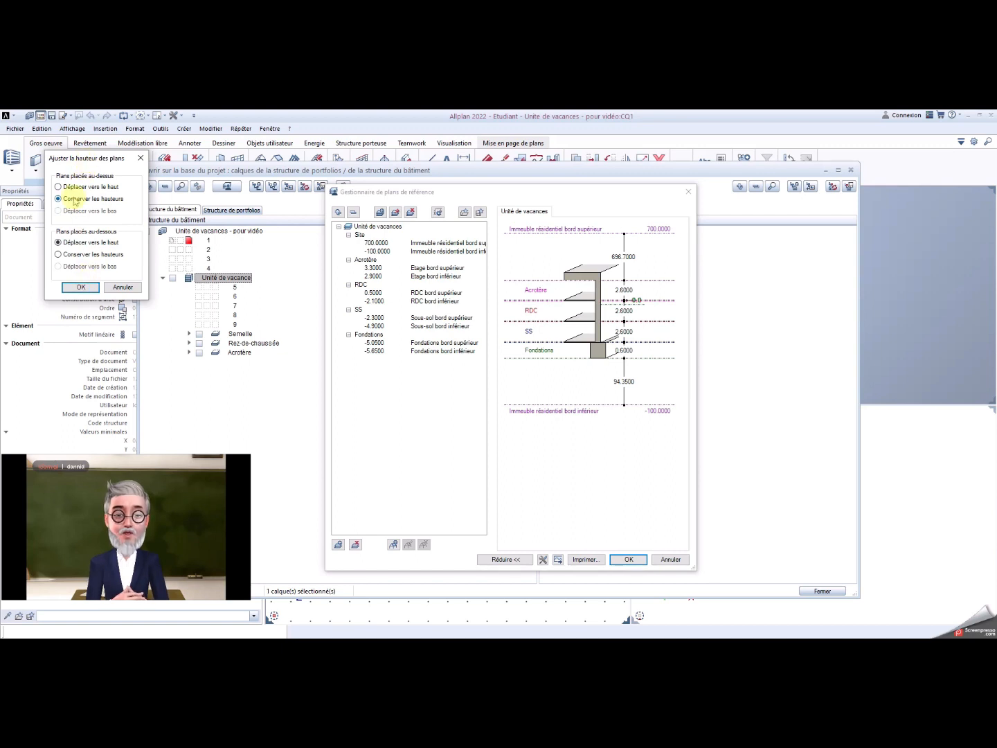
click(81, 287)
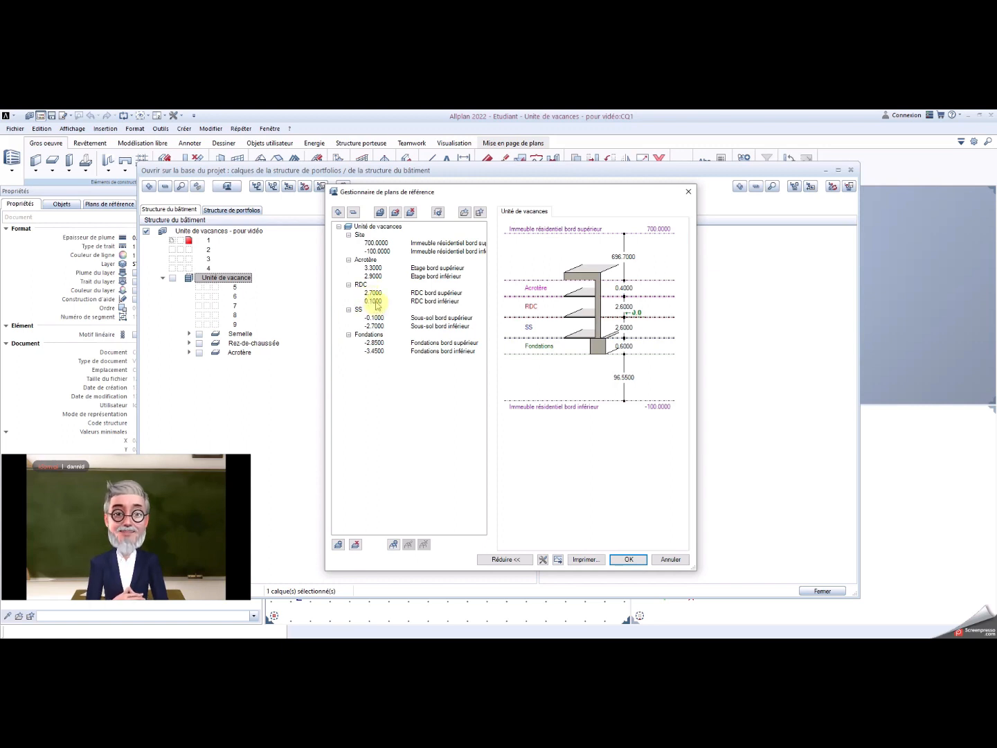
Step: Set the RDC level's lower edge to 0.00, keeping the planes above and moving the planes below downward
double_click(376, 302)
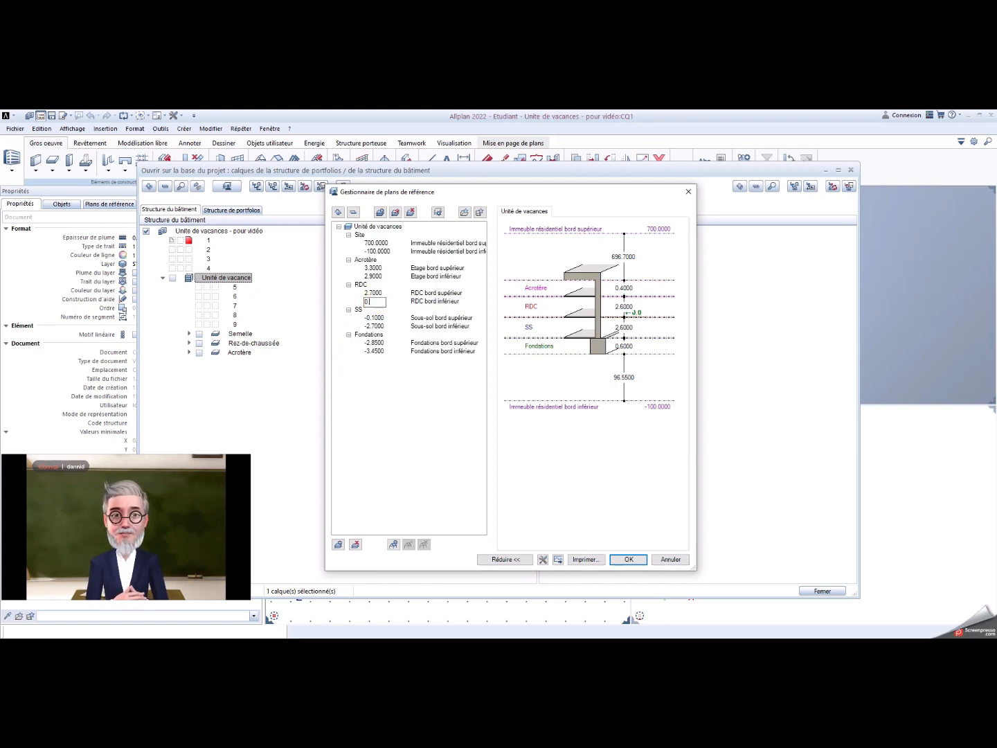
text(00)
key(Return)
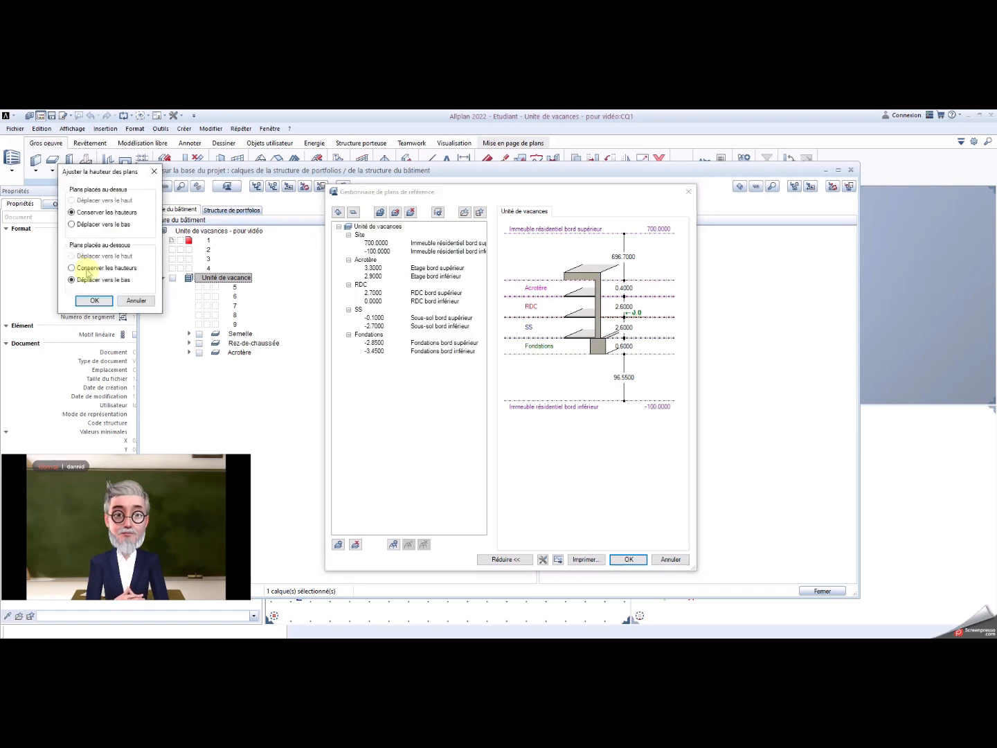
click(94, 300)
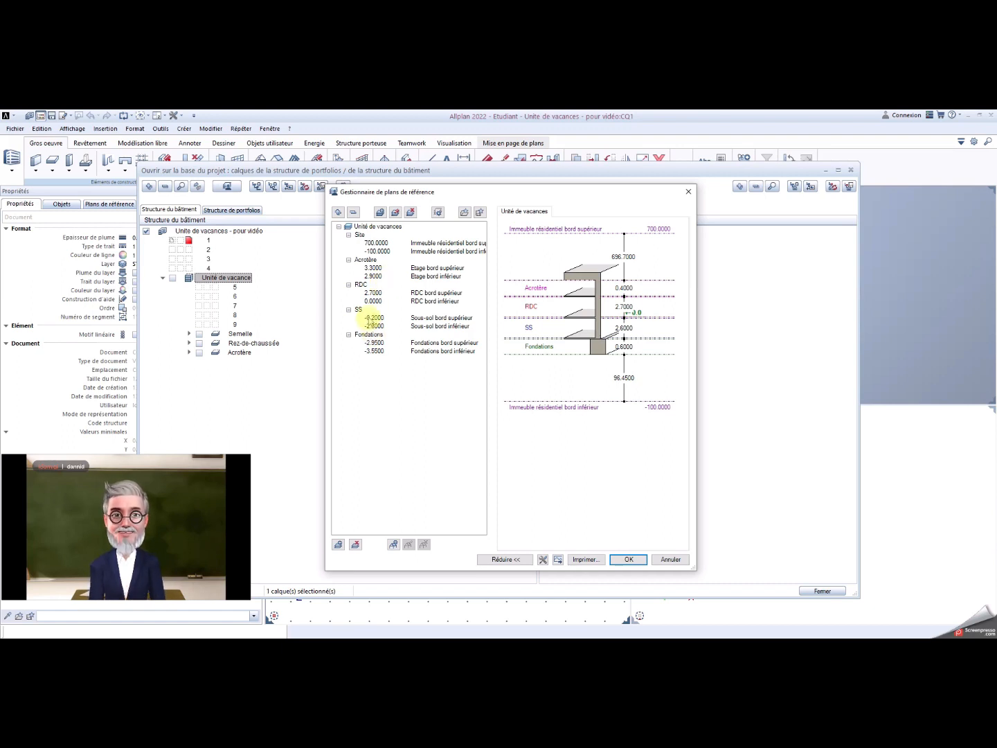
Step: Rename the SS level of the reference plane model as "Dalle Basse"
click(360, 310)
click(360, 310)
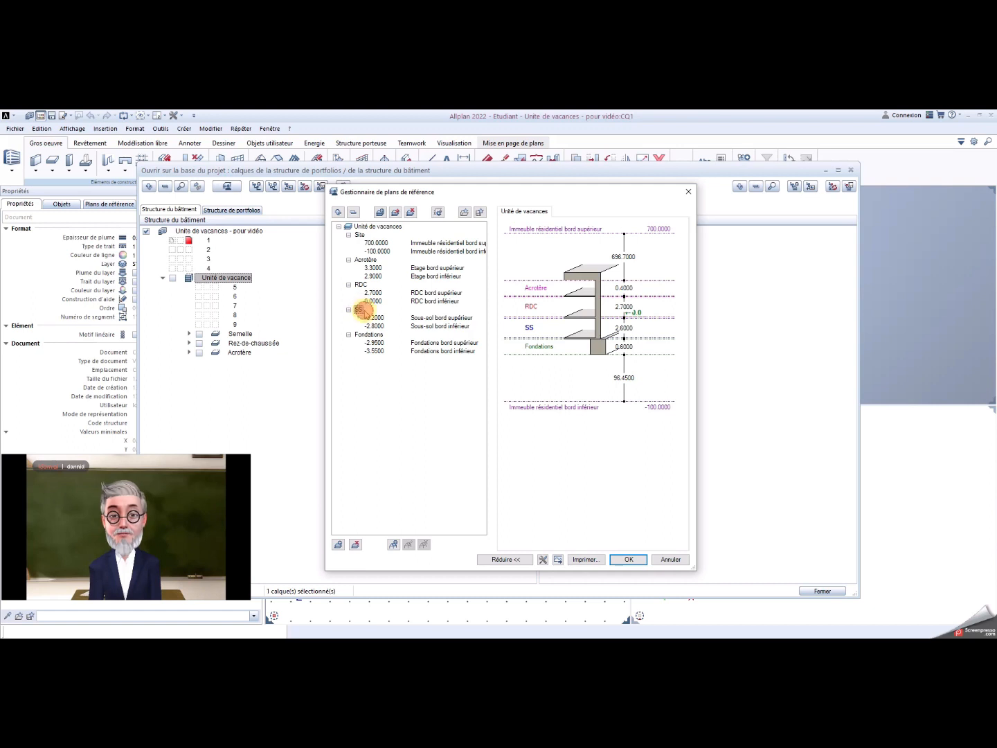
click(361, 310)
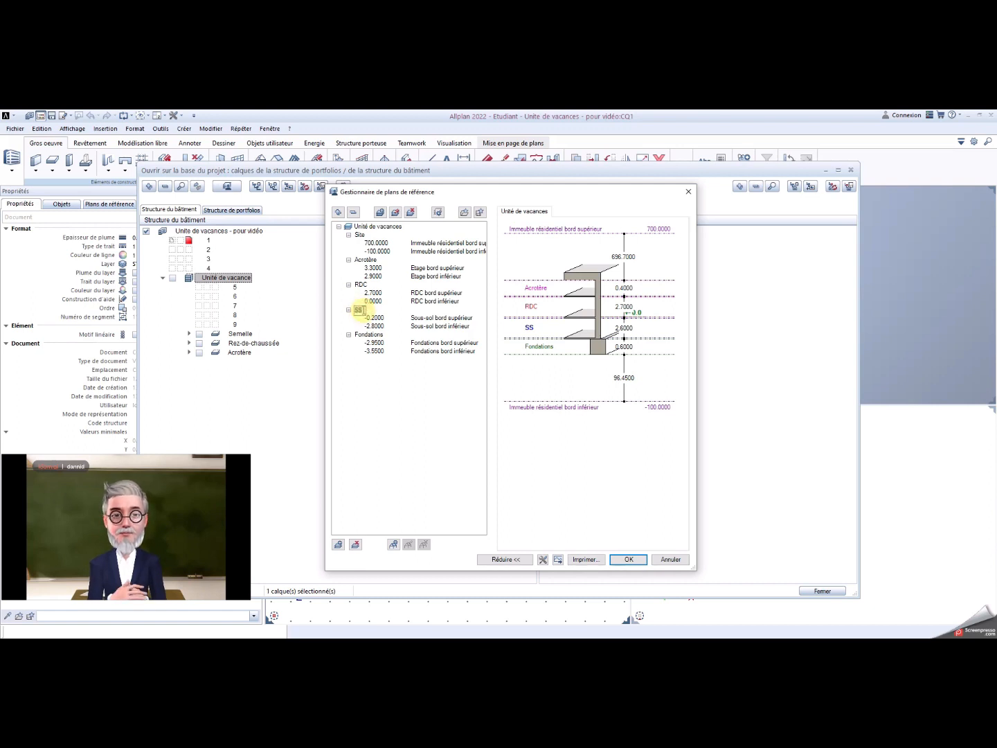
text(D)
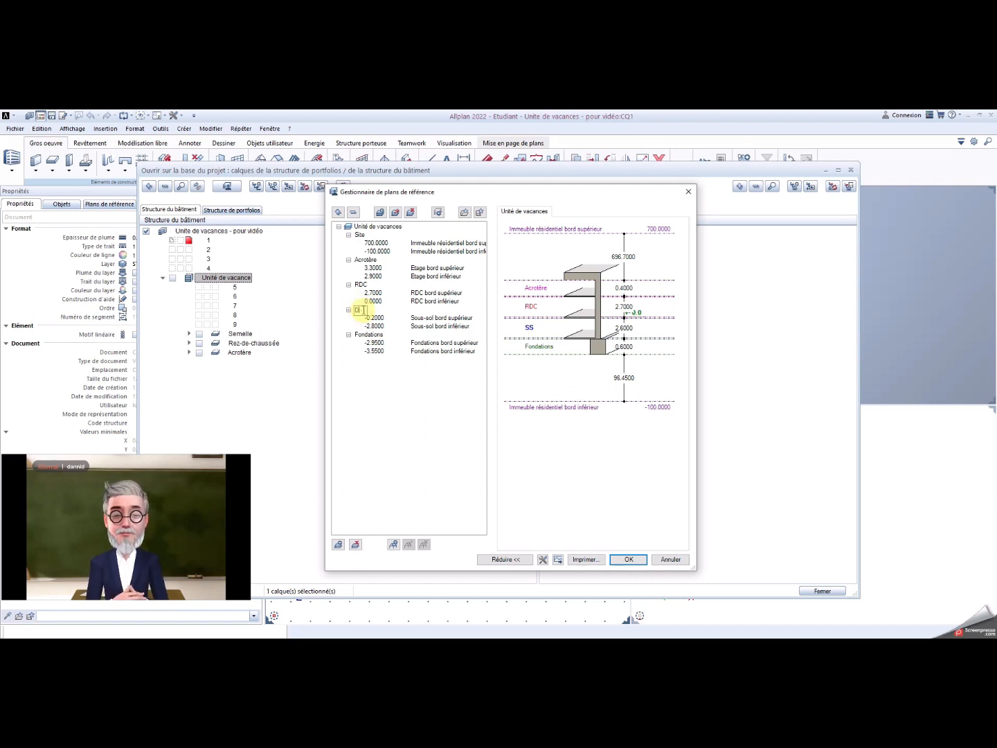
text(Aalle Basese)
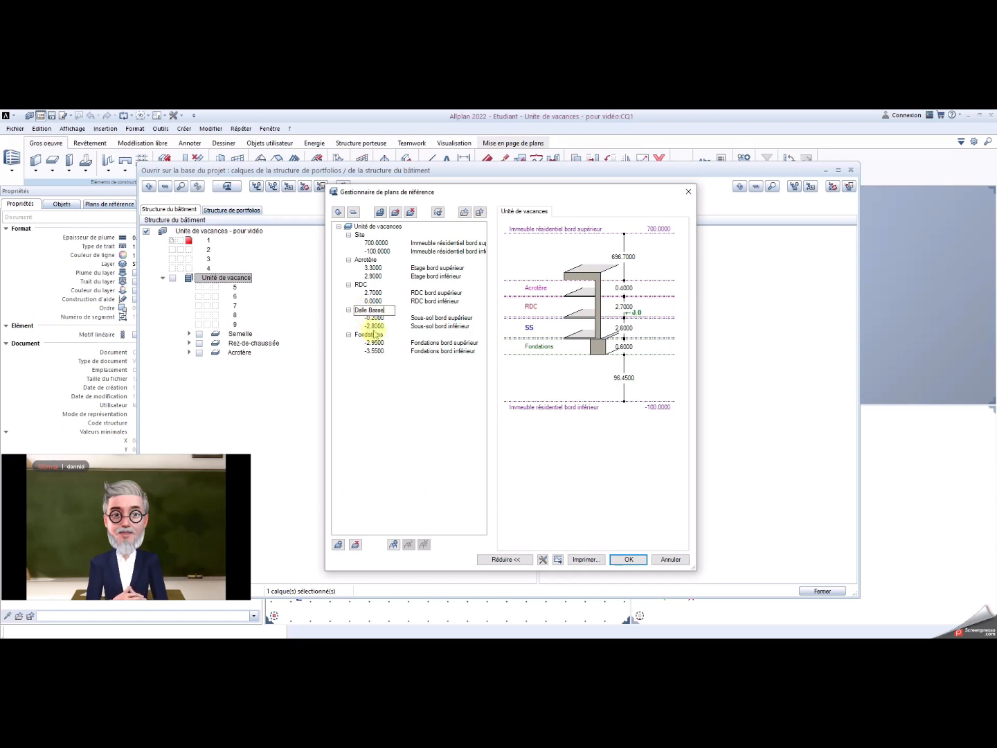
Step: Set the Dalle Basse level's upper edge to 0.00 and lower edge to -0.10, keeping the planes above and moving the planes below upward
click(374, 318)
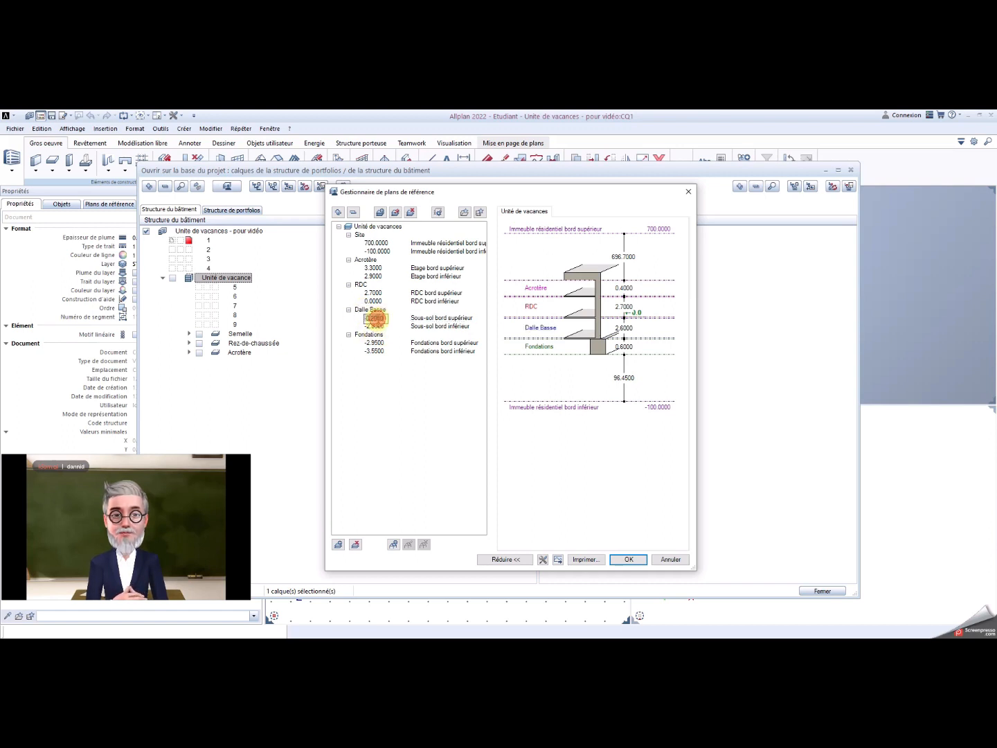
text(0.00)
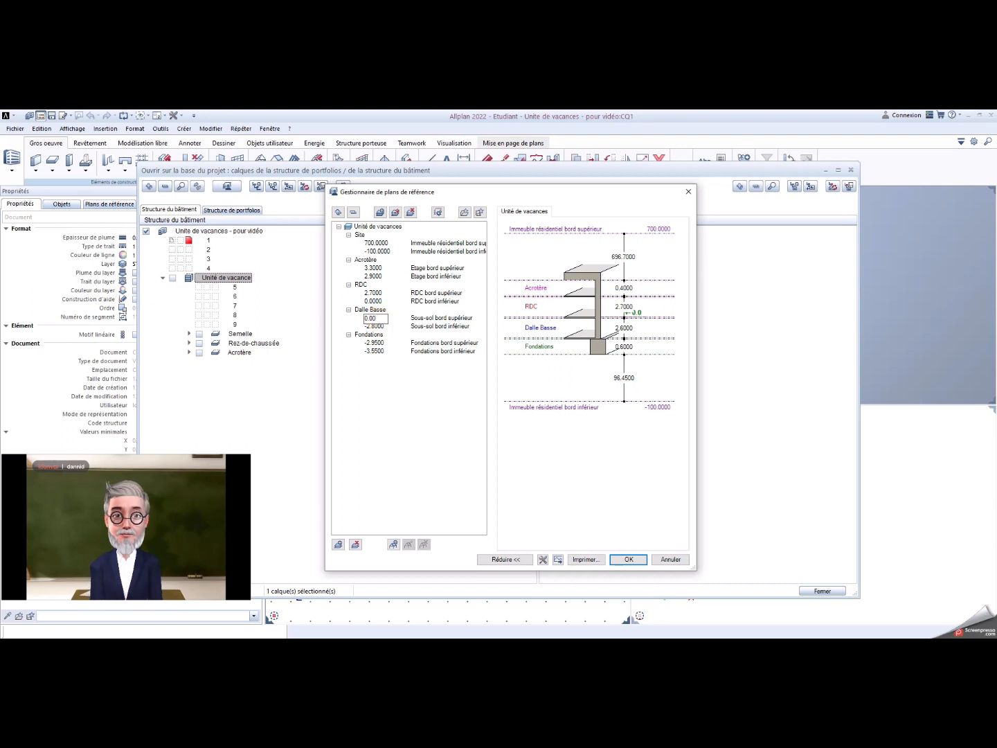
key(Return)
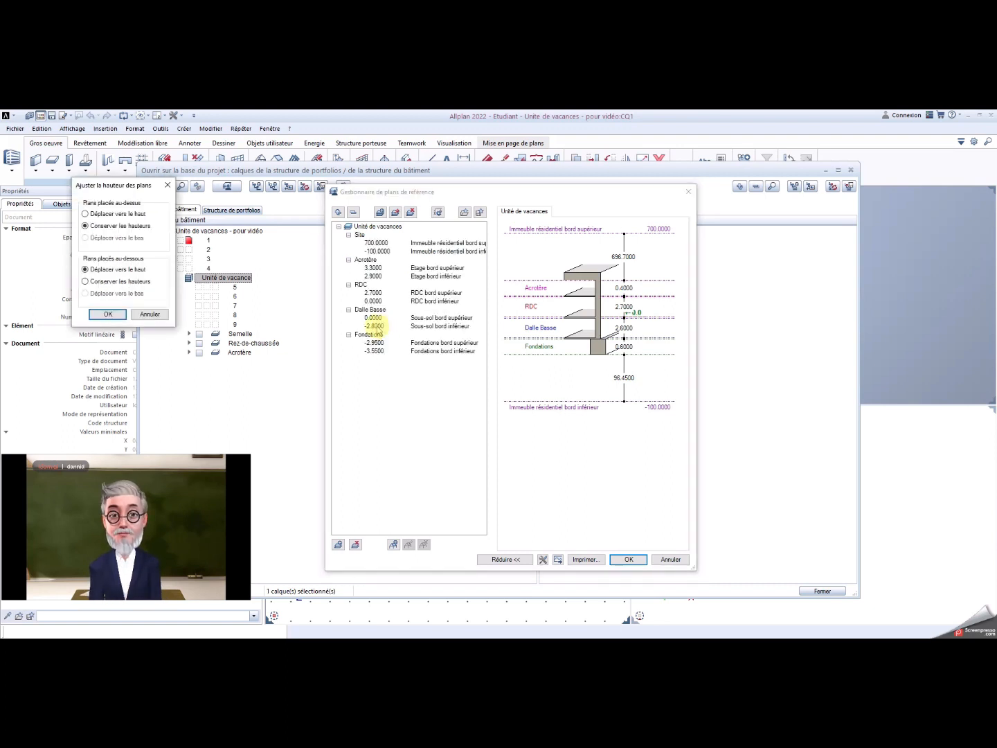
click(109, 315)
click(376, 326)
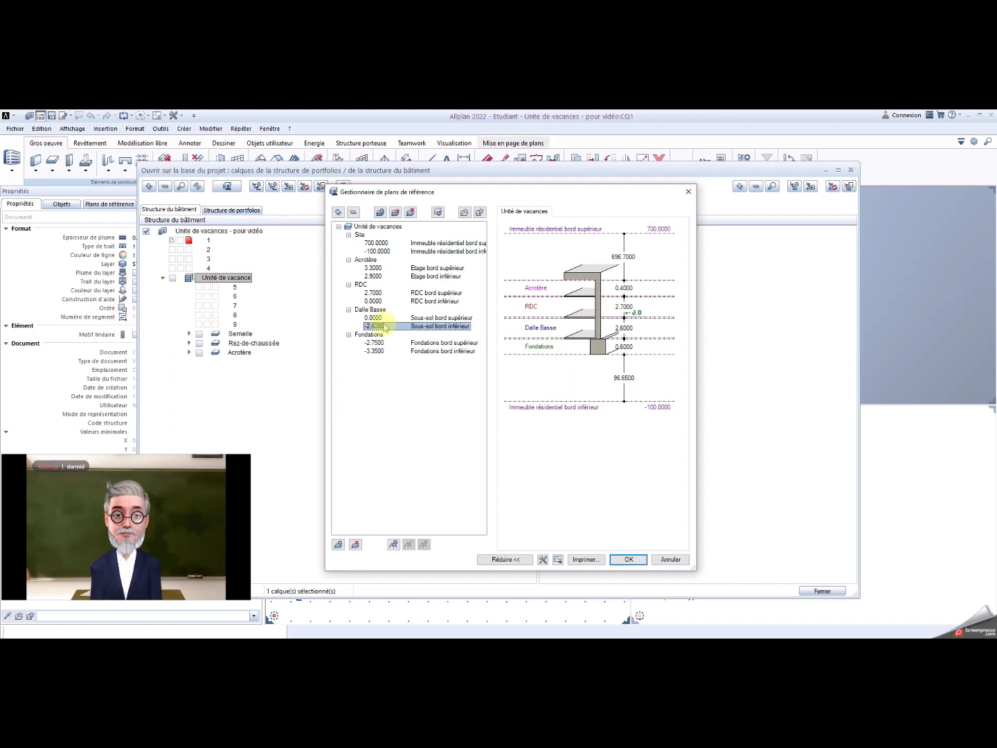
click(379, 327)
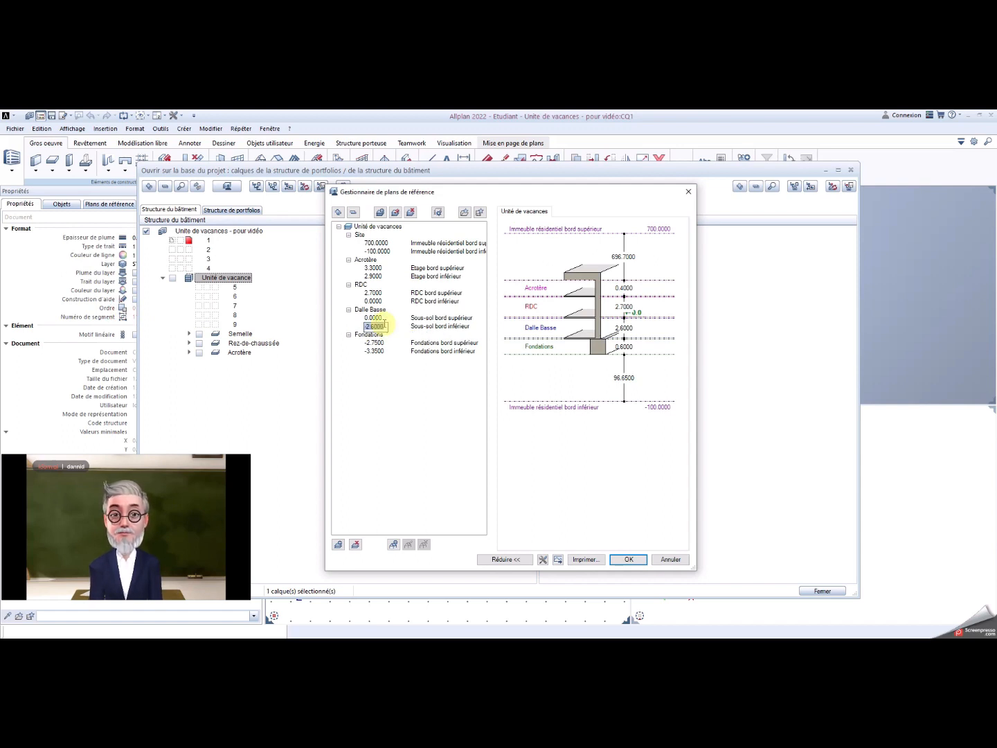
text(0.10)
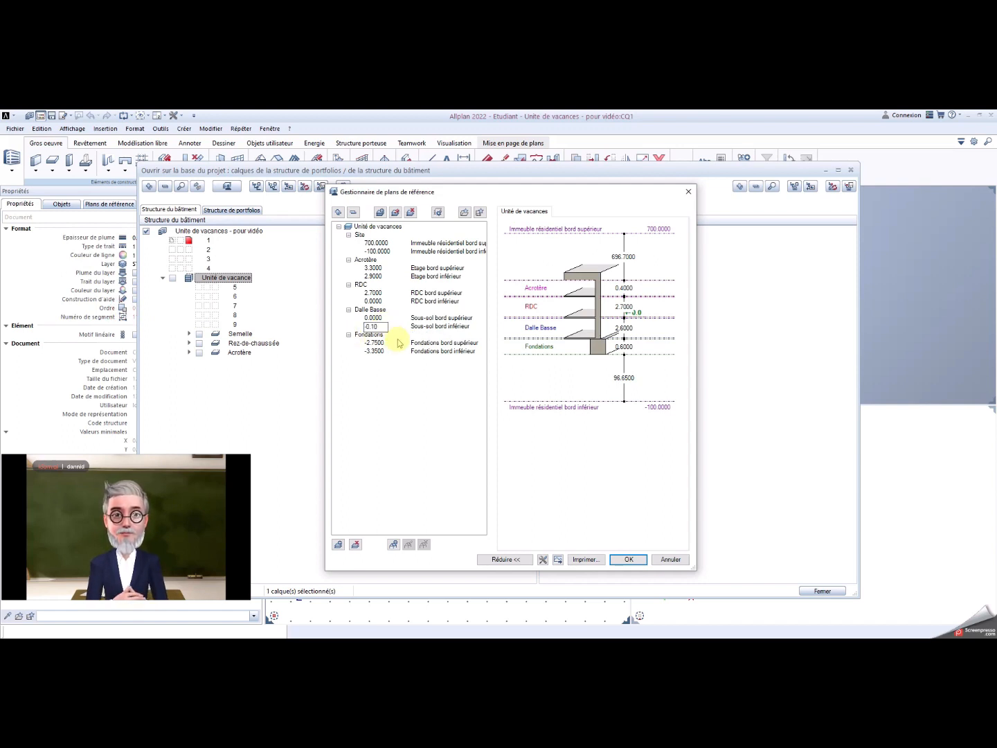
key(Return)
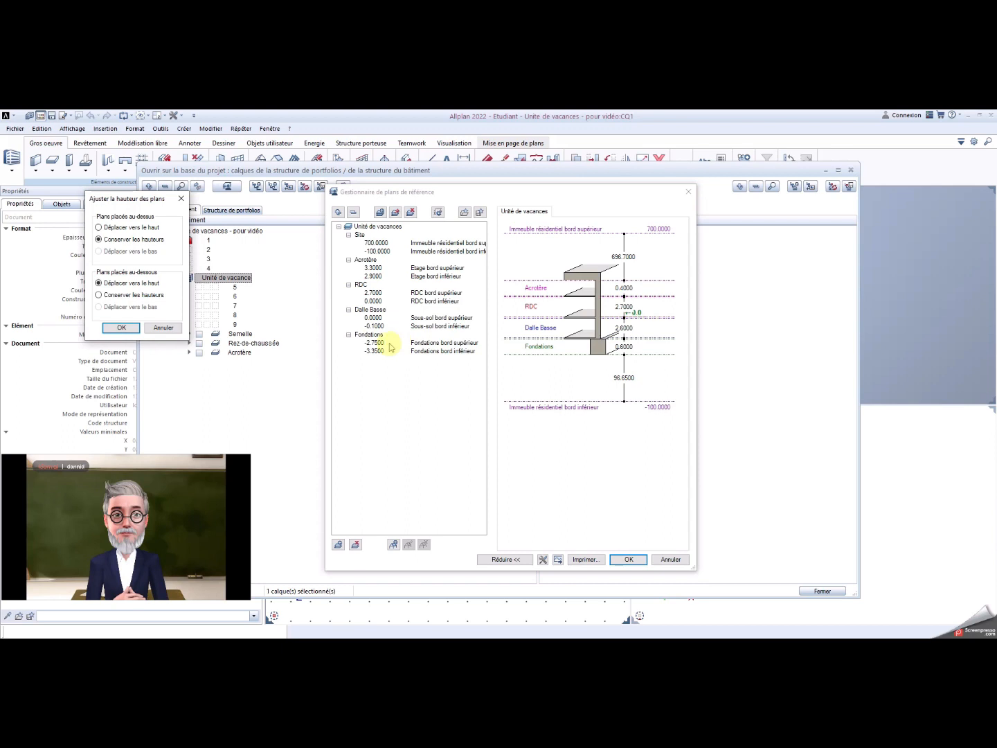
click(121, 327)
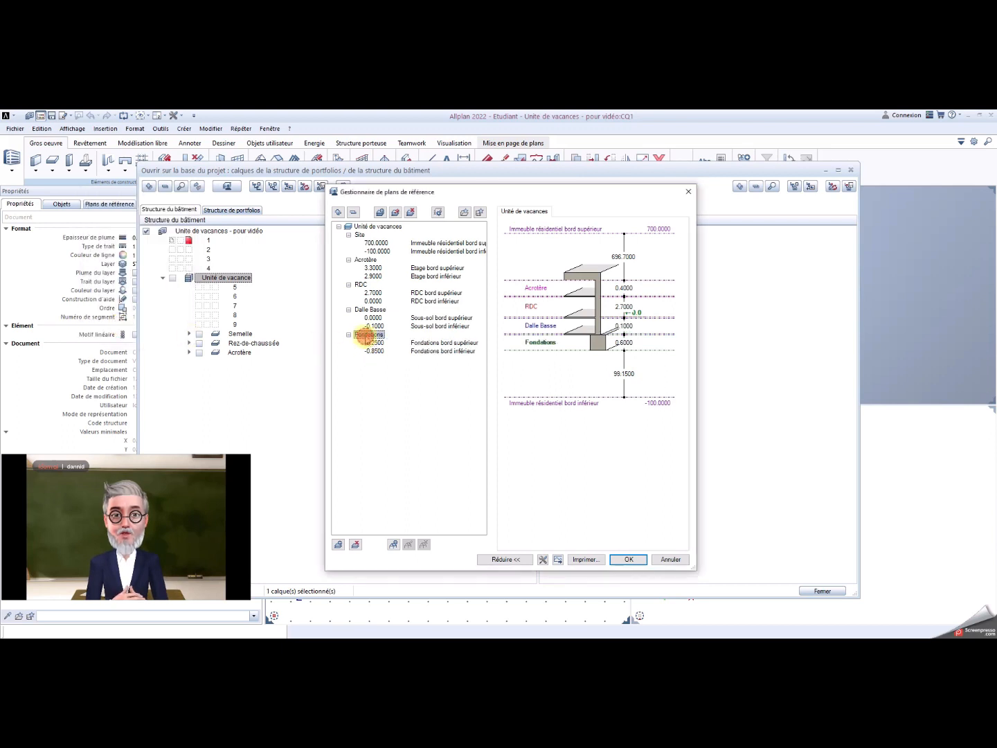
Step: Delete the Fondations level from the reference plane model, keeping the heights of the planes above
right_click(368, 334)
click(387, 349)
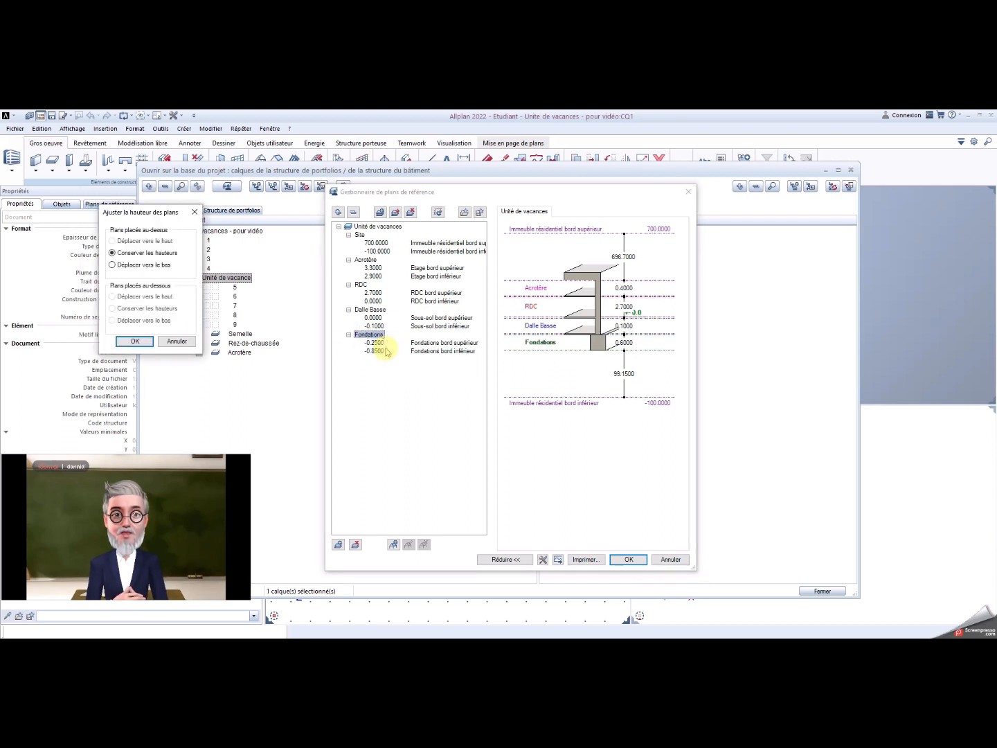
click(137, 342)
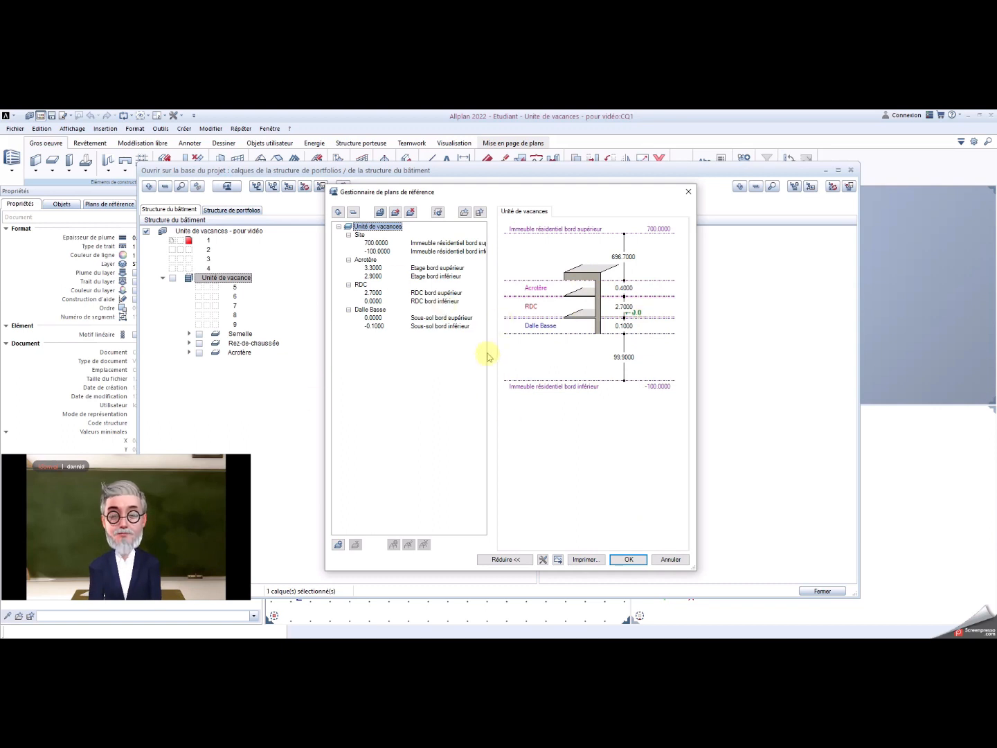
Step: Apply the reference plane model without either additional Z-displacement option, and close the building structure
click(628, 560)
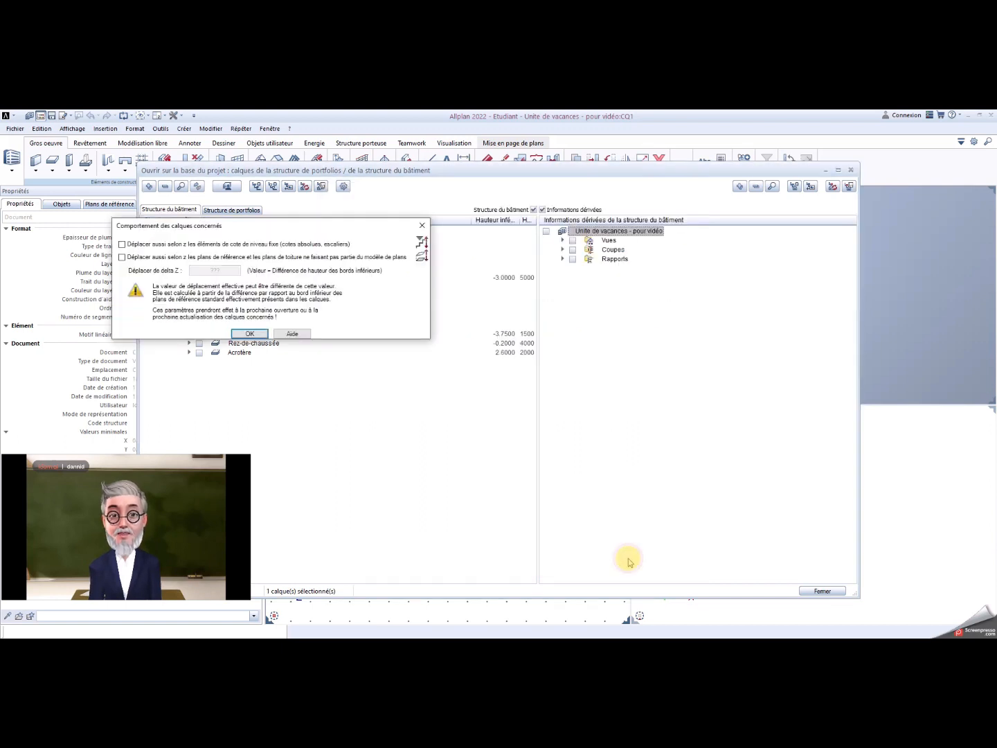
click(263, 333)
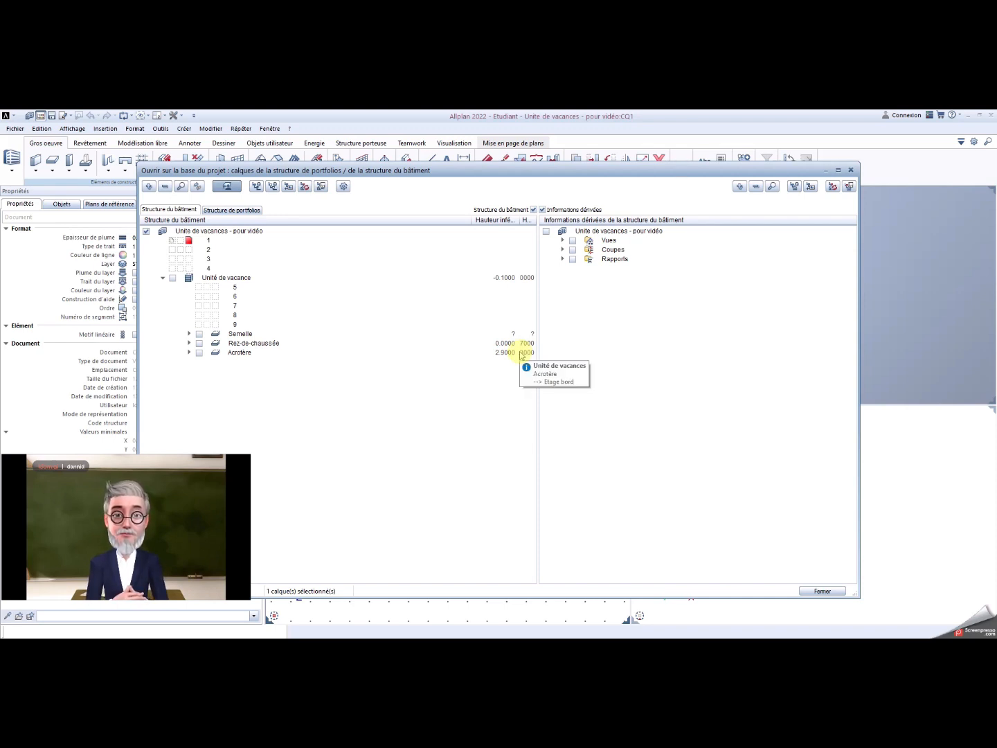
click(822, 590)
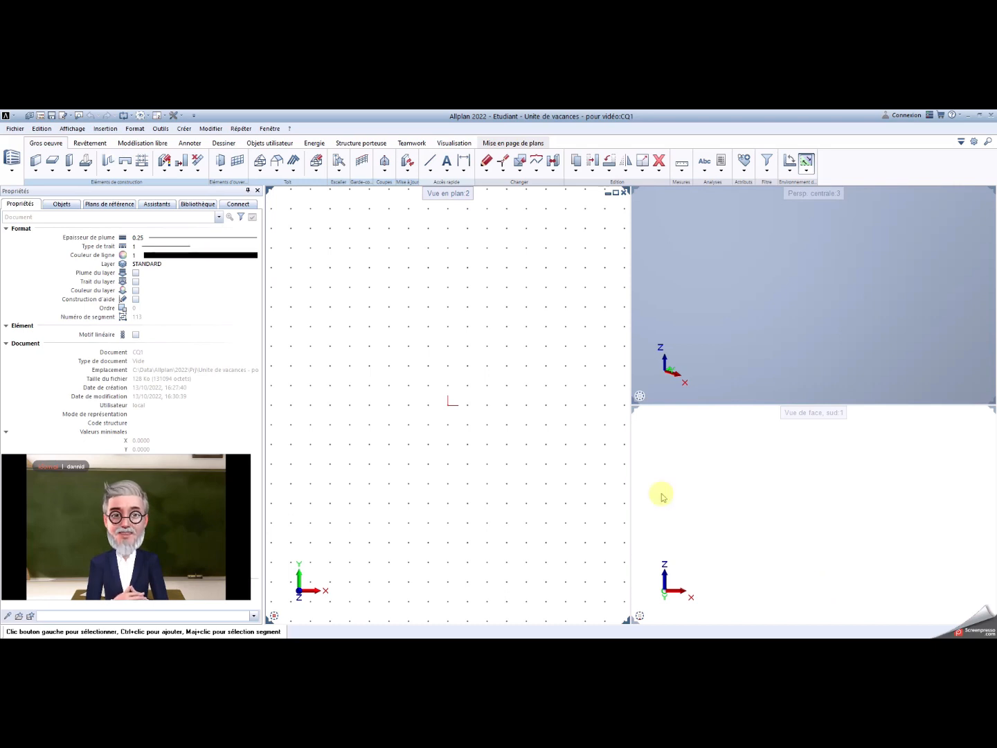
Step: Reopen the building structure, expand all its levels and name drawing file 10 under Semelle "Dalle basse"
click(41, 116)
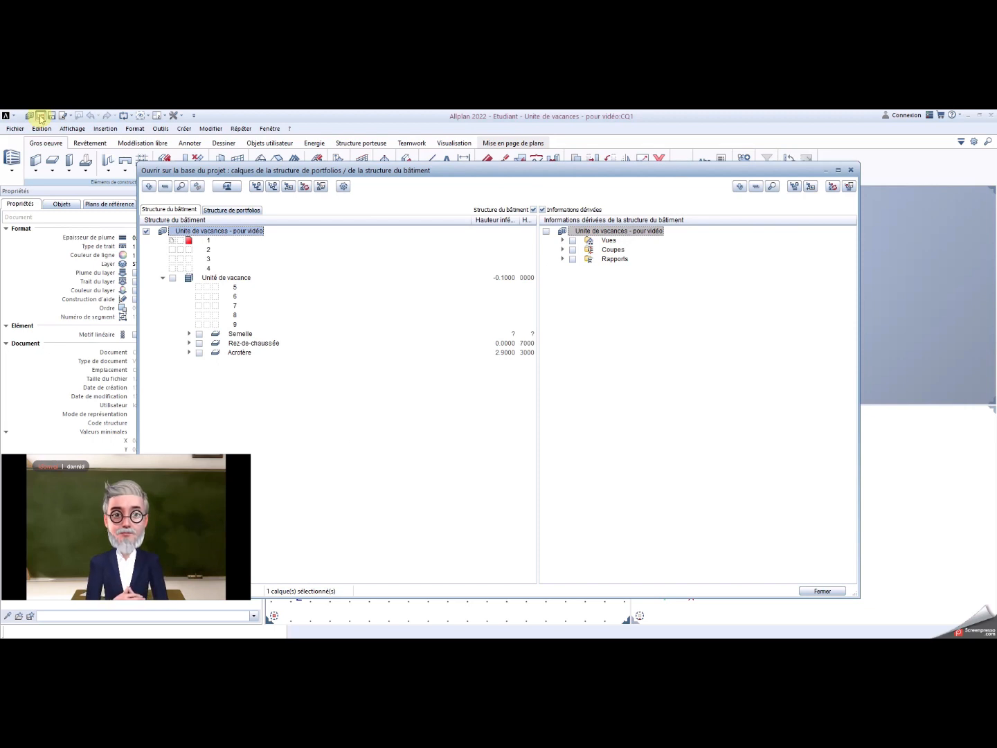
click(149, 187)
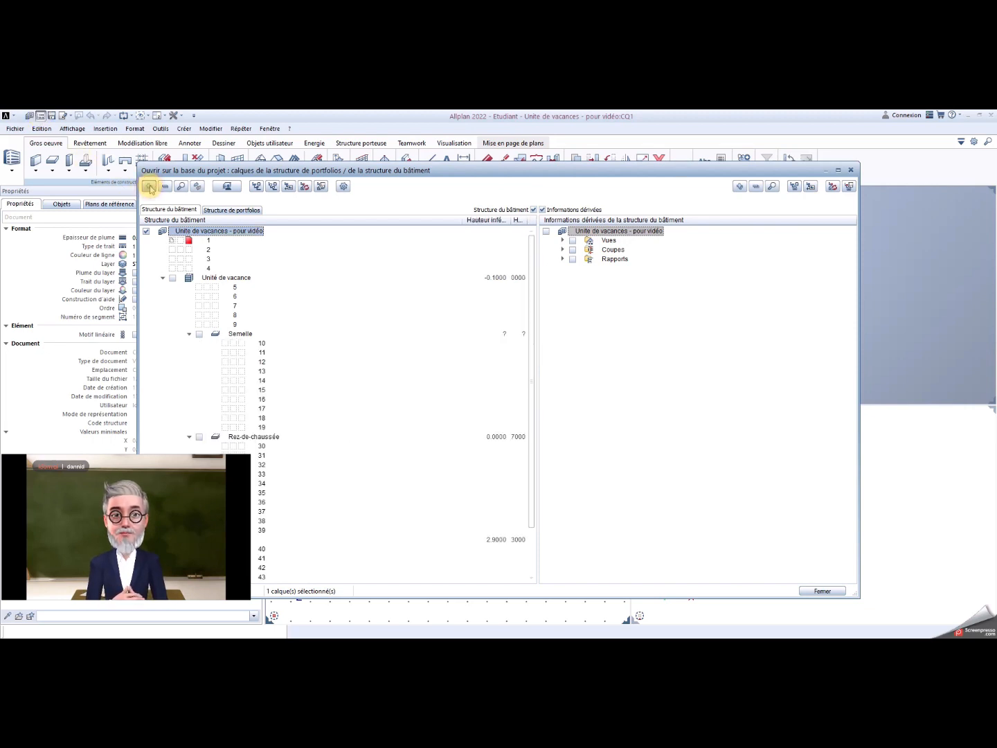
drag(489, 170, 632, 148)
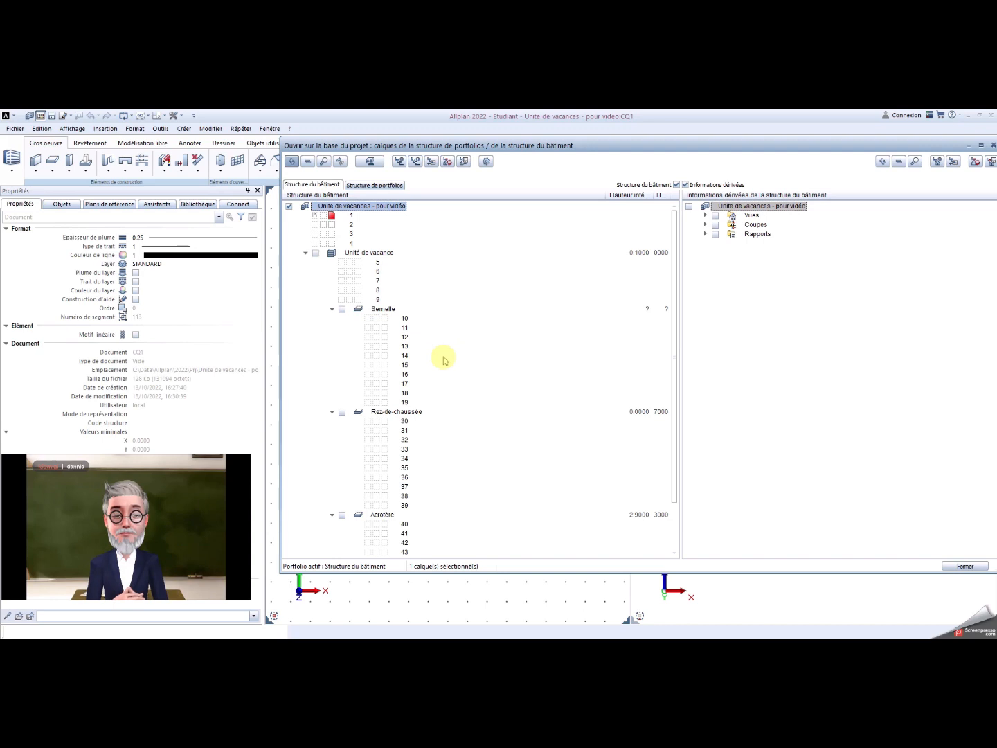
click(415, 319)
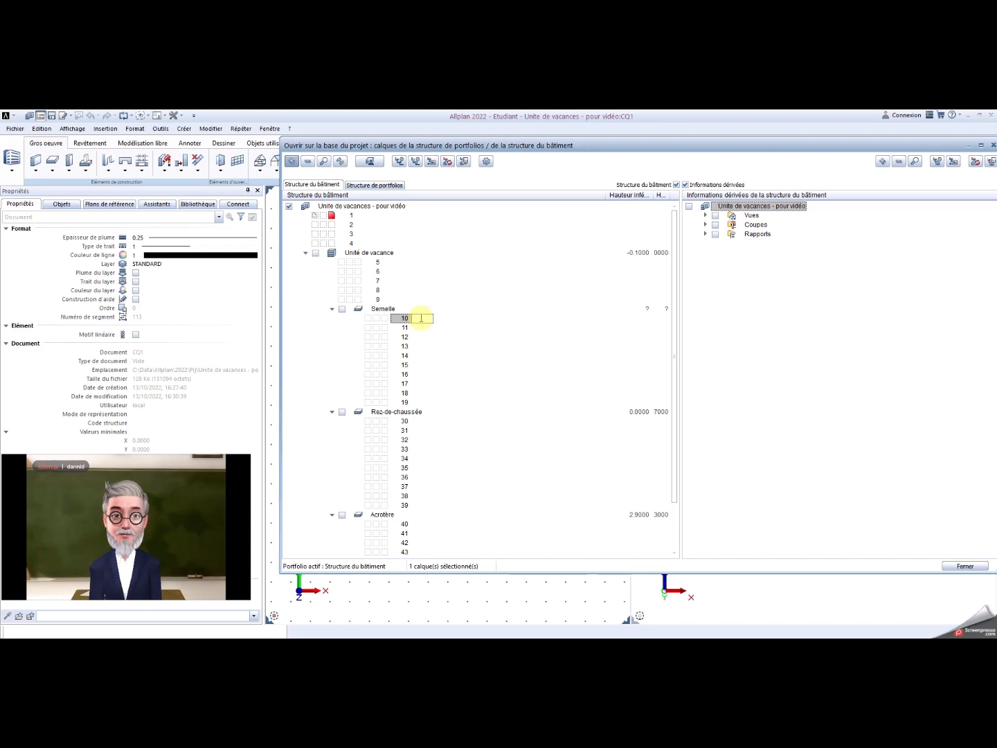
text(Dal)
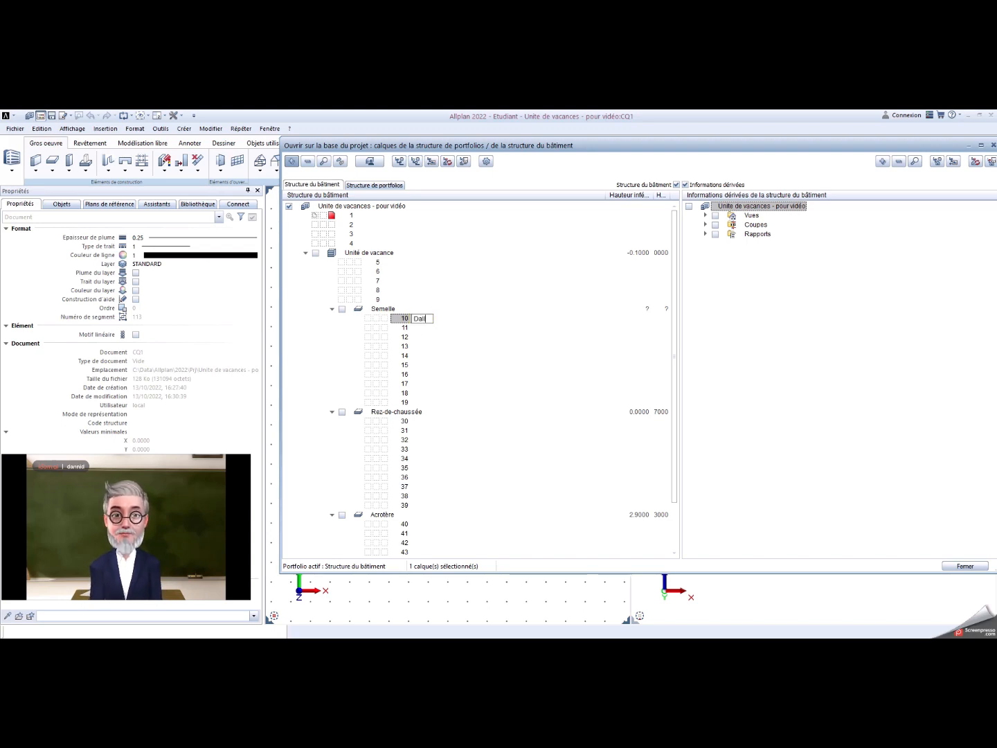
text(le basse)
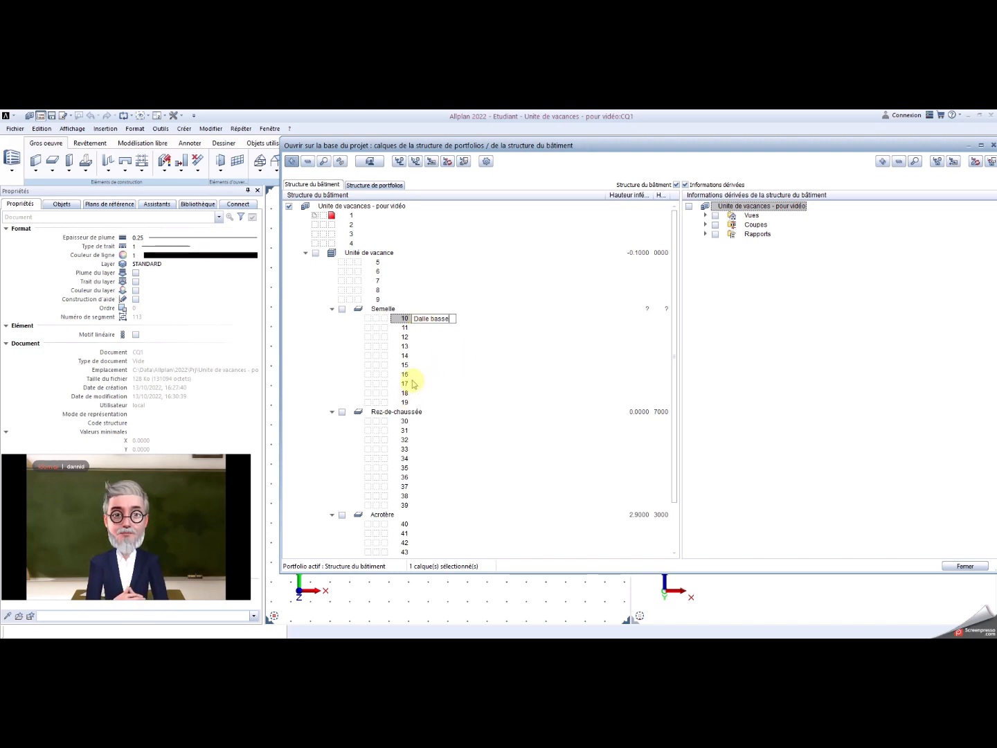
Step: Name drawing file 30 under Rez-de-chaussée "Murs extérieurs, mur de refend, cloisons"
click(425, 420)
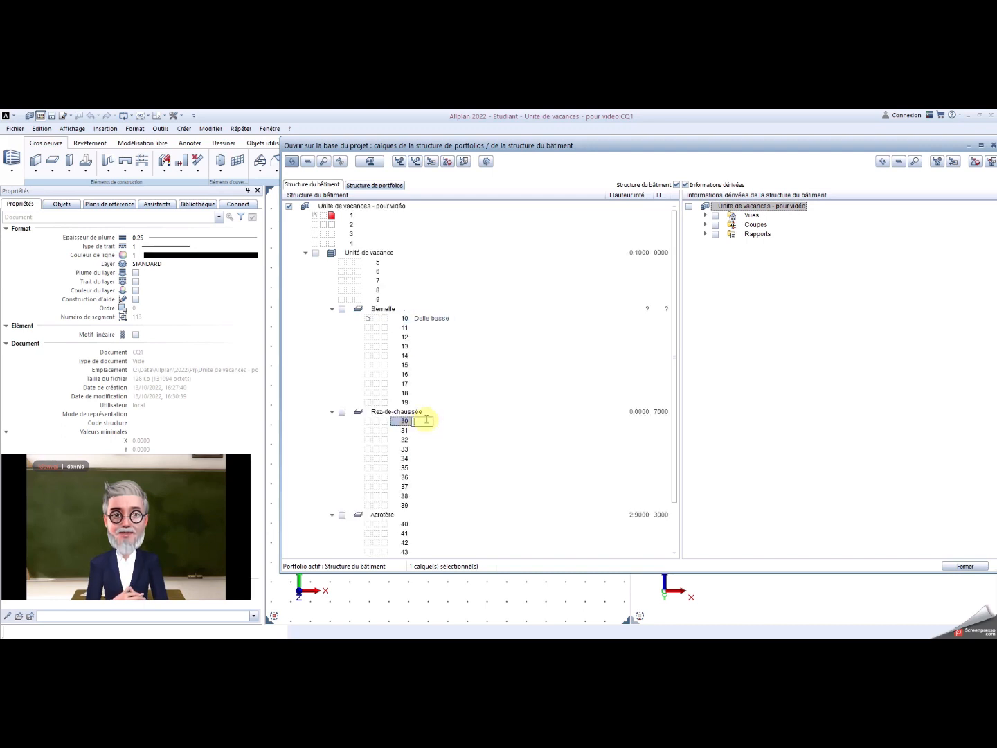
text(M)
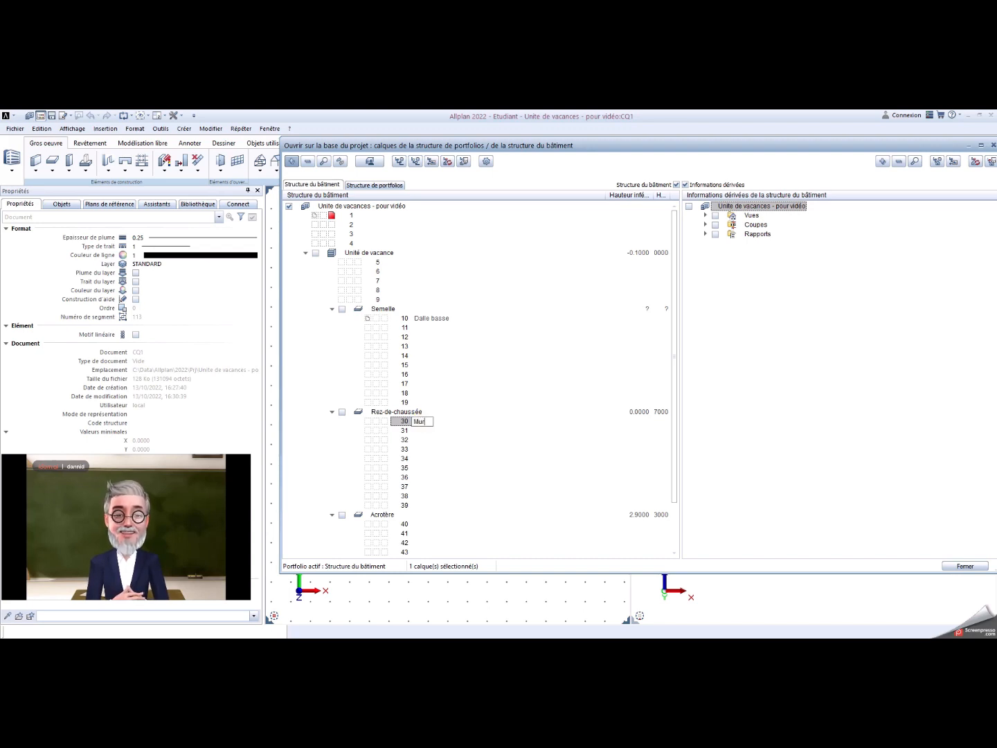
text(ur)
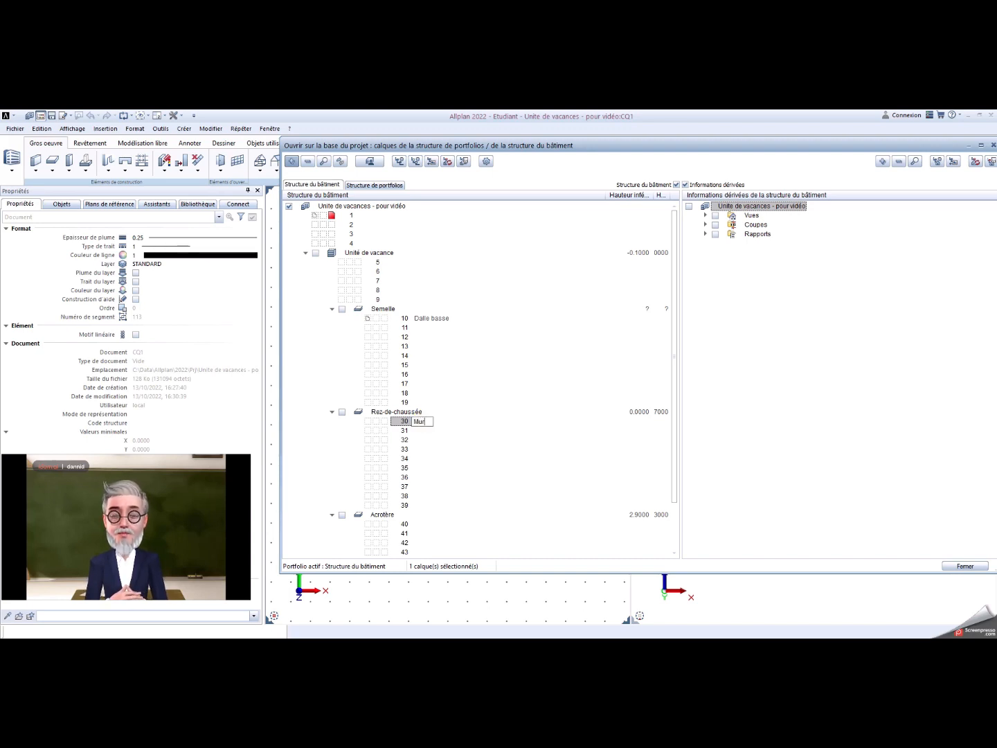
text(s extérie)
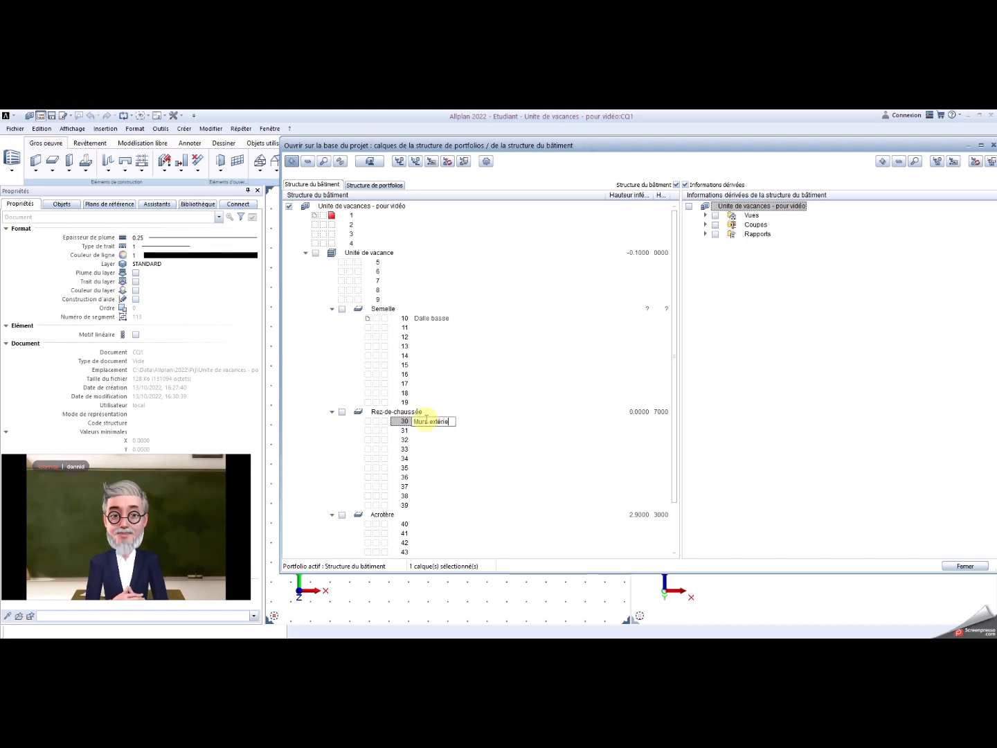
text(urs)
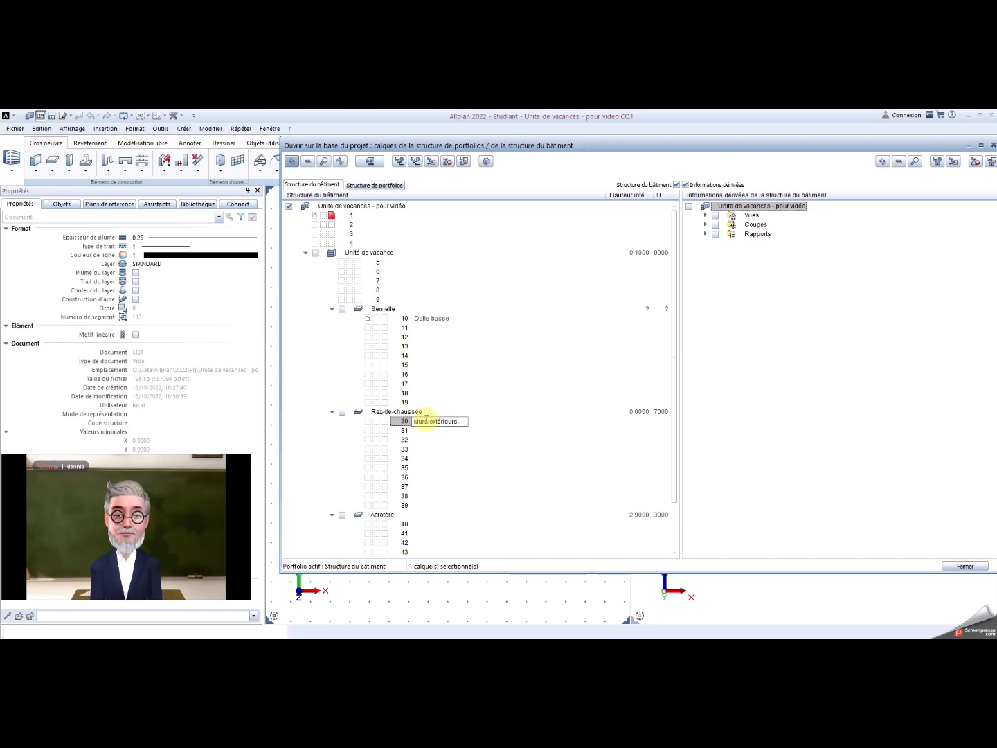
text(, mur)
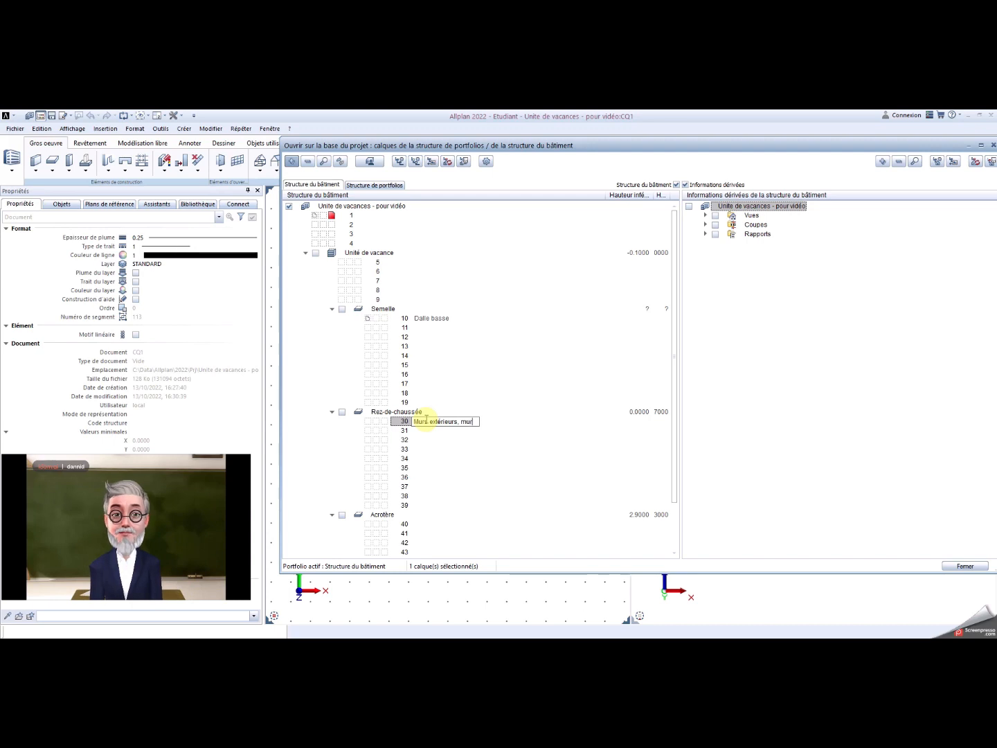
text( de refend)
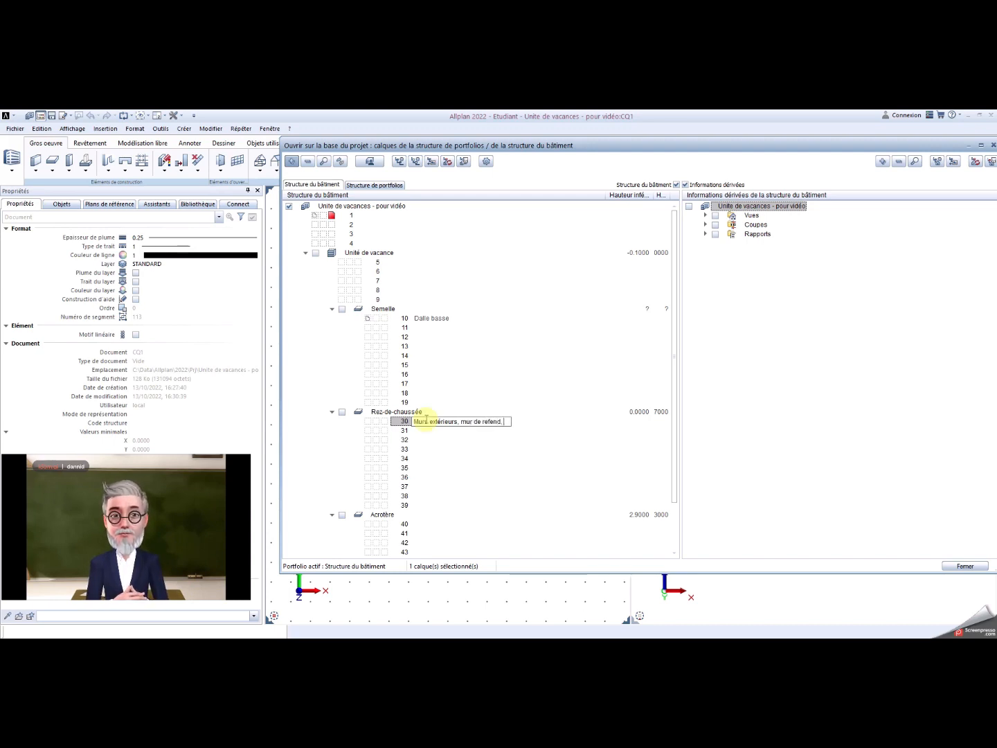
text(, cloisons)
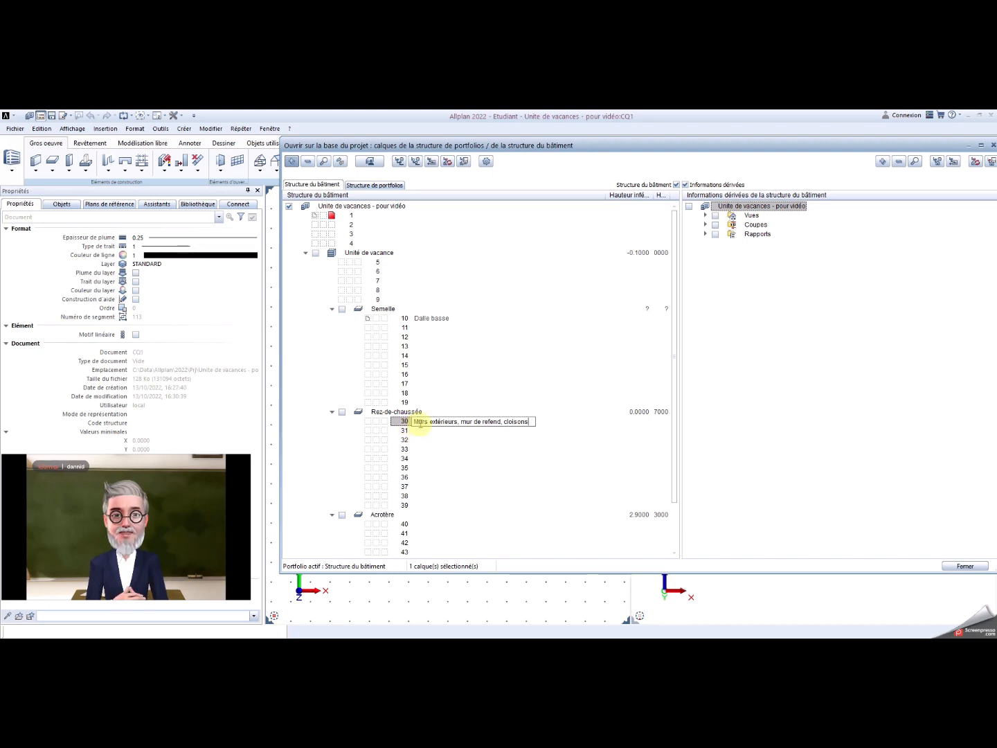
key(Return)
Step: Name drawing file 31 under Rez-de-chaussée "conduit de fumée"
double_click(427, 431)
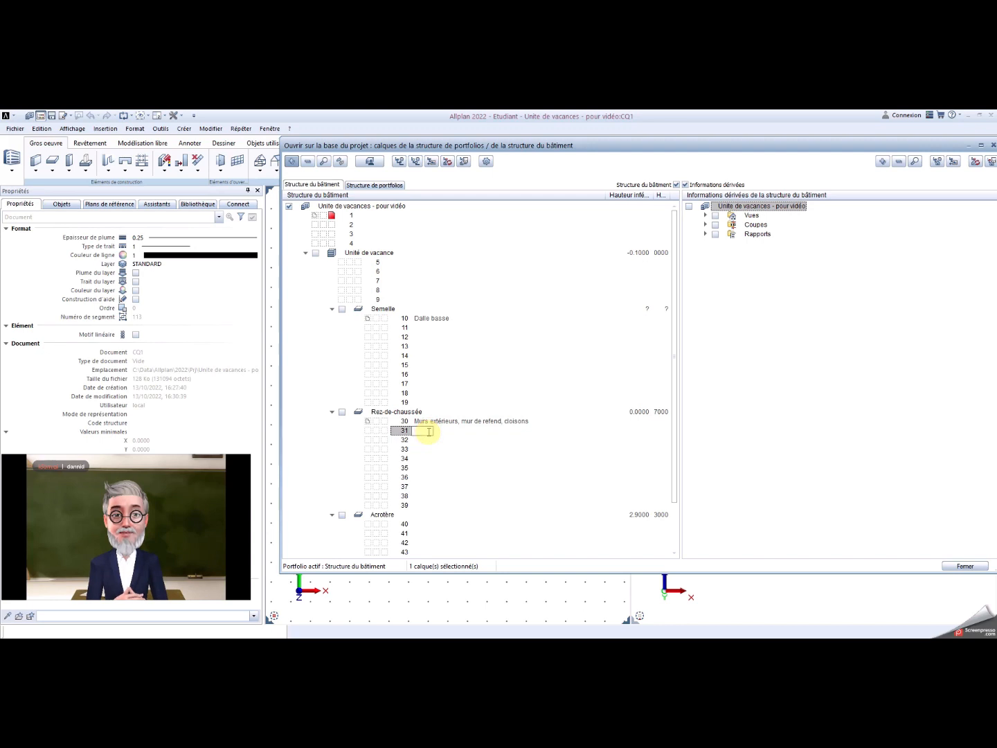
text(conduit de fu)
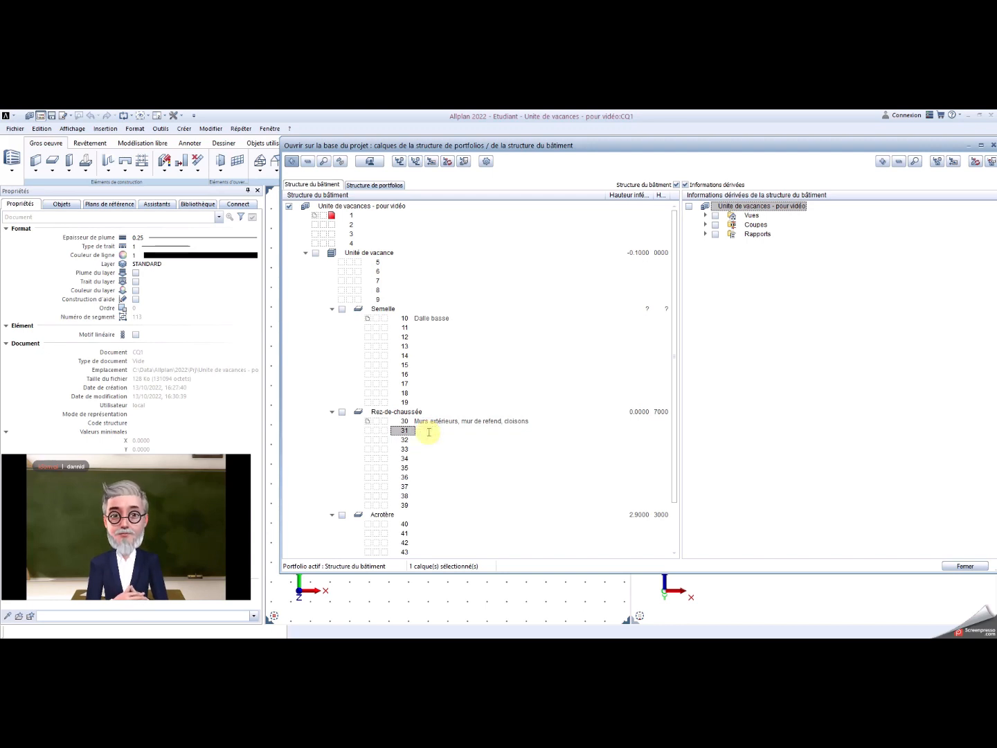
text(mée)
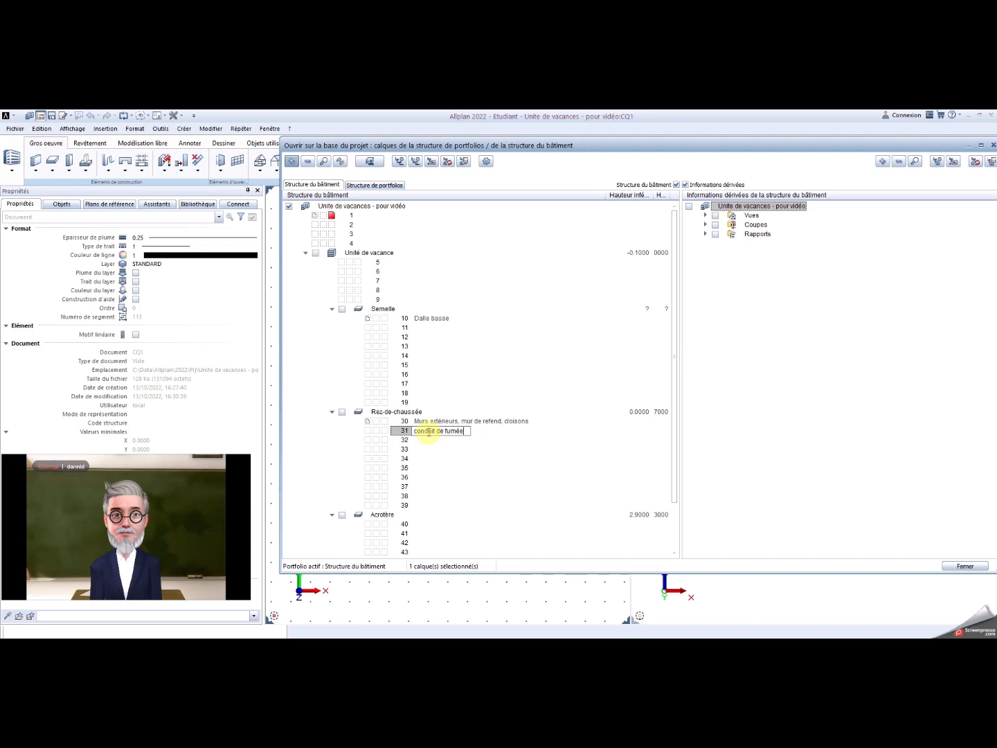
Step: Delete the contents of drawing files 31 and 32 under Rez-de-chaussée
click(408, 431)
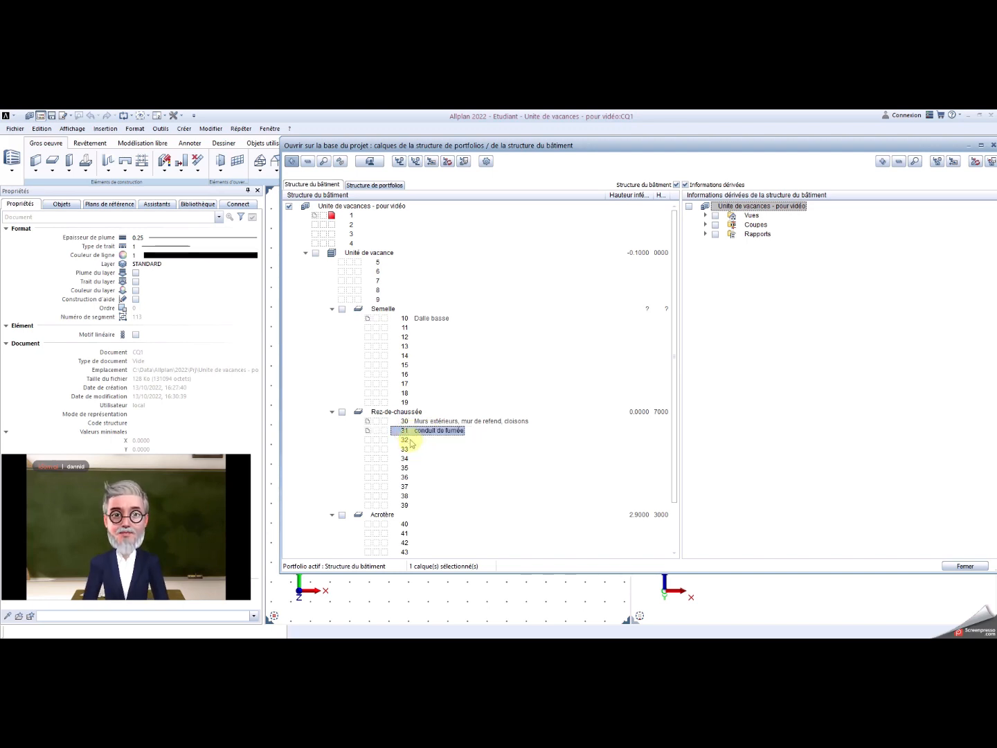
ctrl+click(406, 440)
right_click(409, 438)
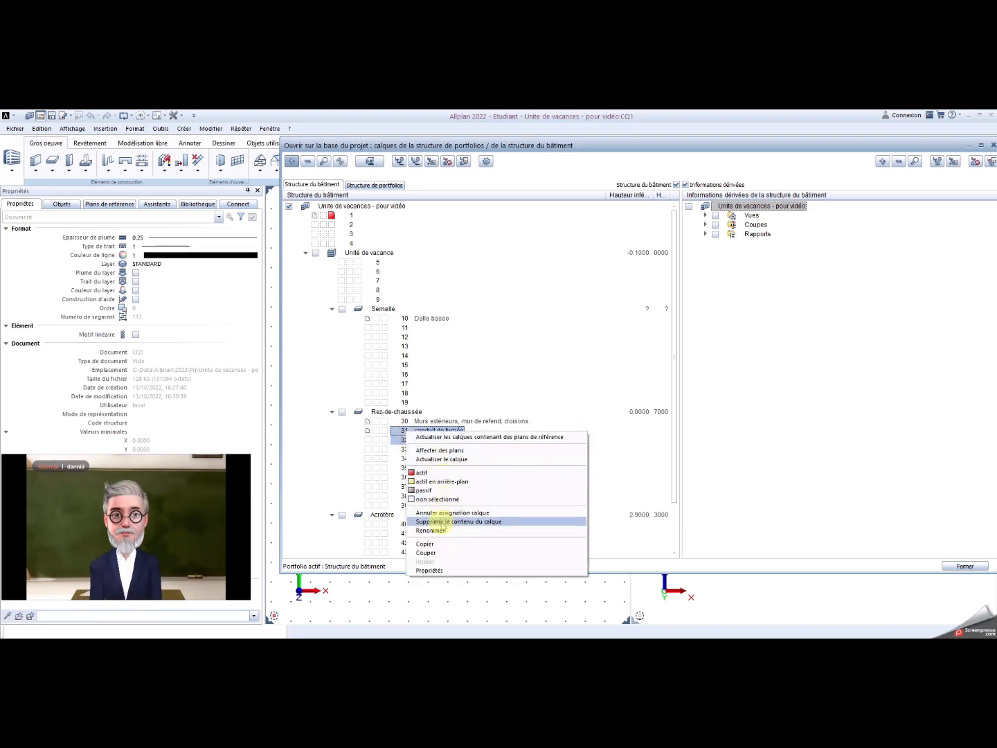
click(441, 524)
click(623, 381)
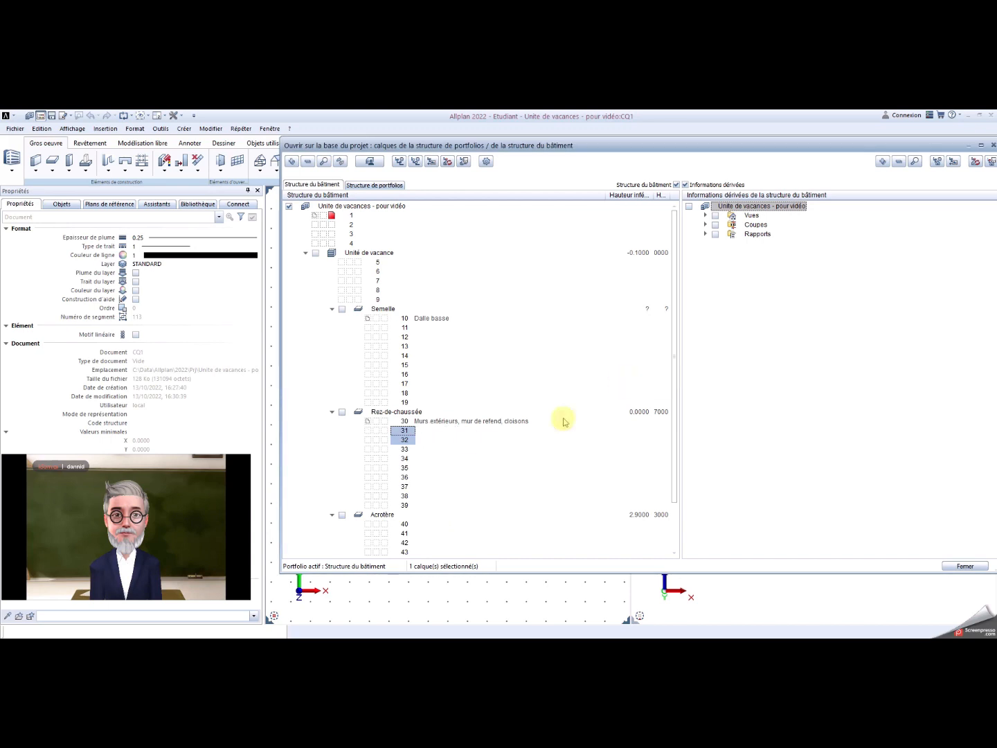
right_click(407, 432)
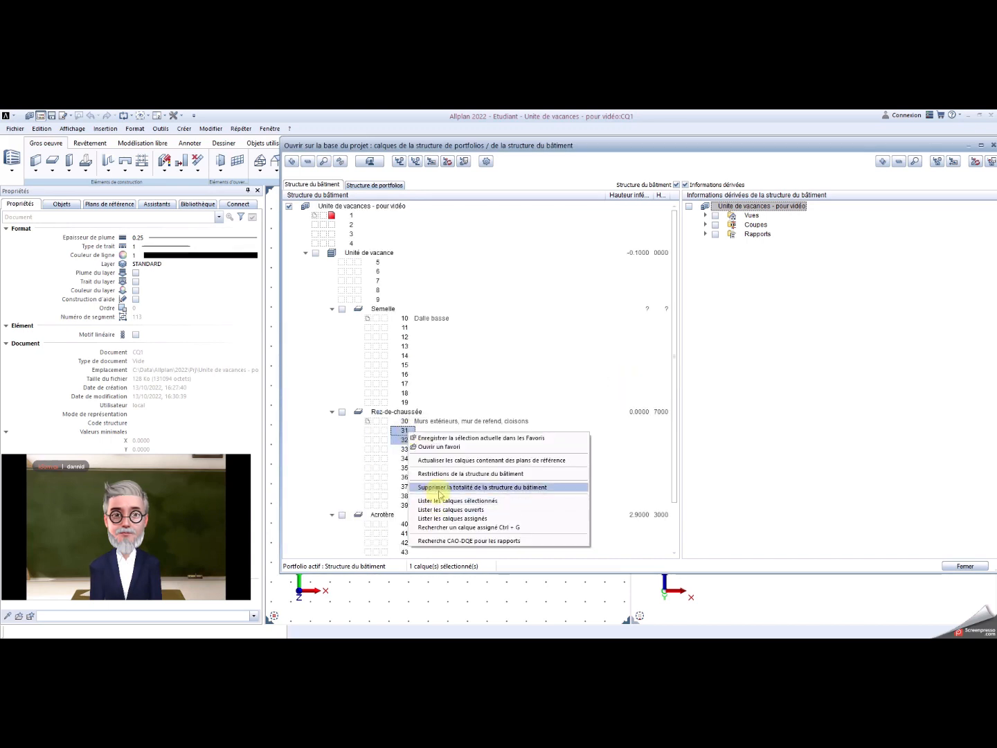
click(641, 485)
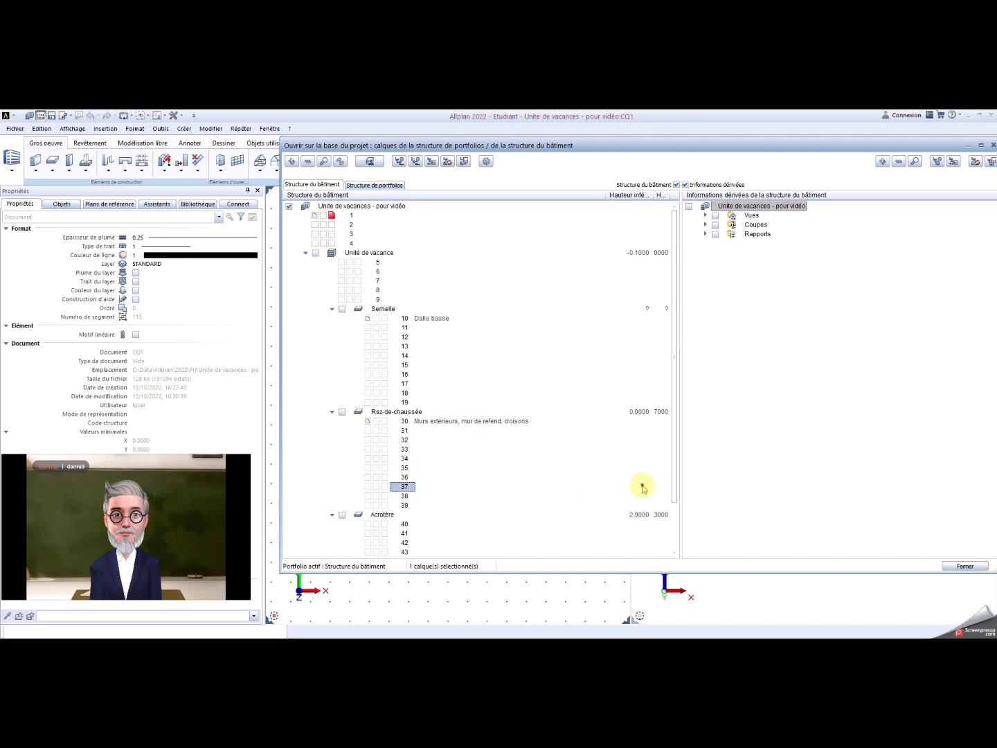
right_click(403, 430)
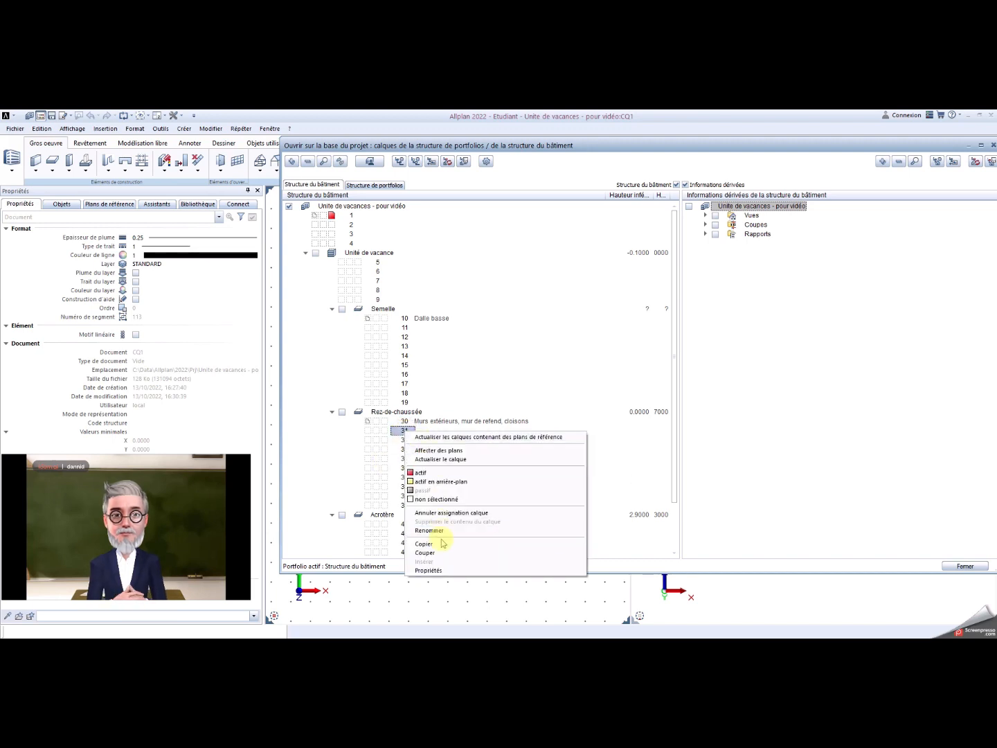
click(607, 477)
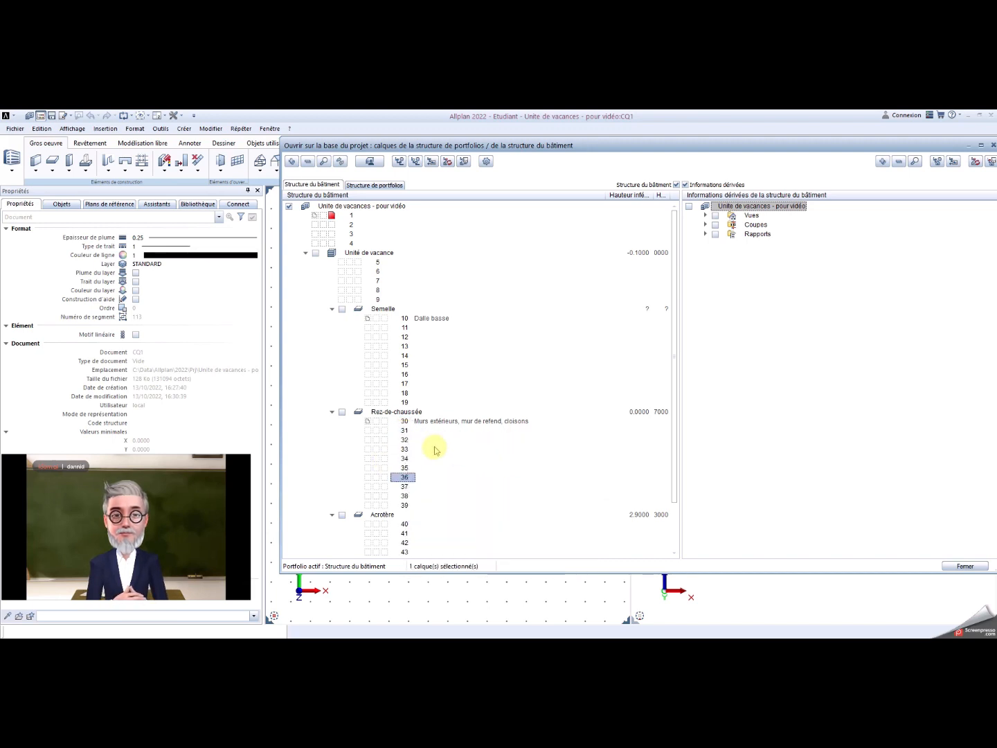
Step: Name drawing file 33 under Rez-de-chaussée "conduit de fumée"
click(406, 449)
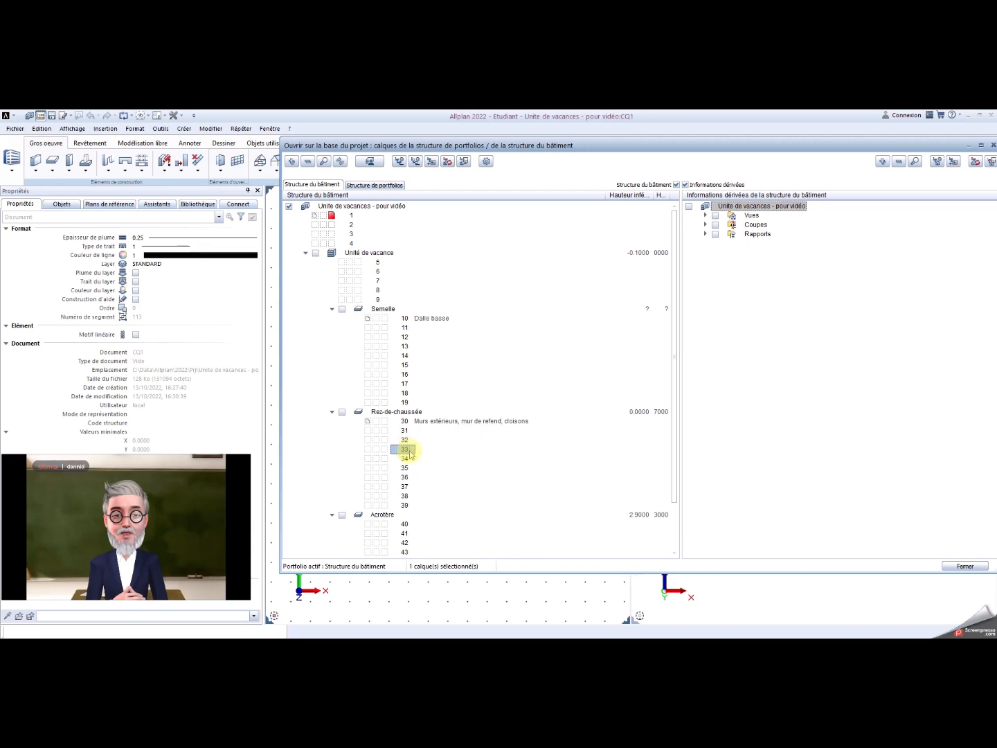
click(410, 452)
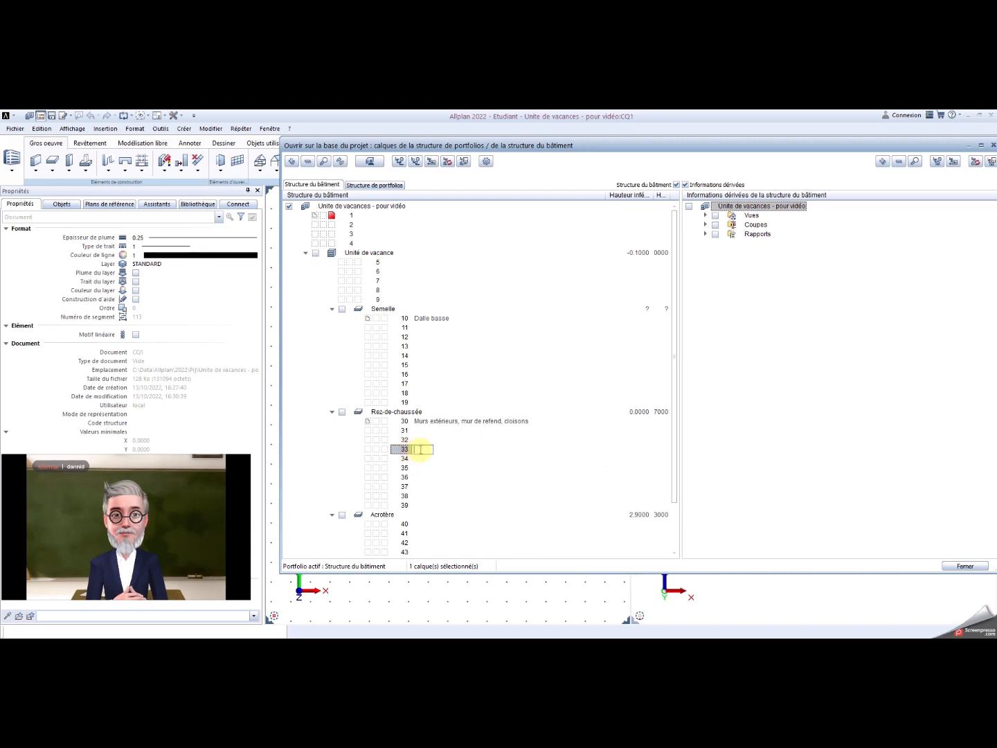
text(conduit)
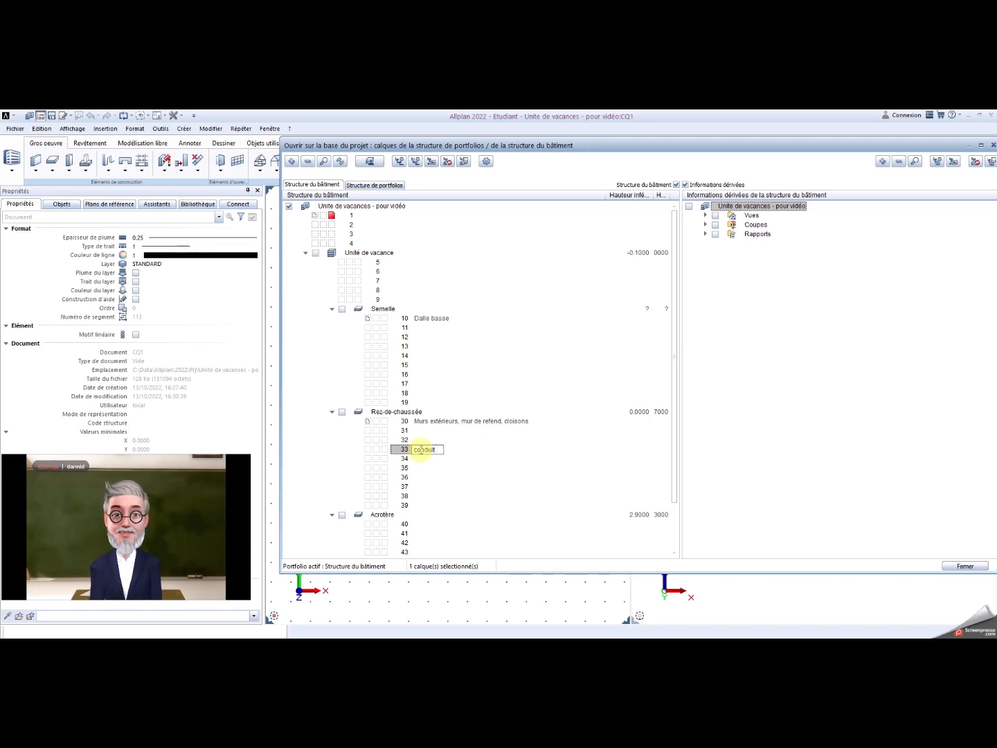
text( de fumée)
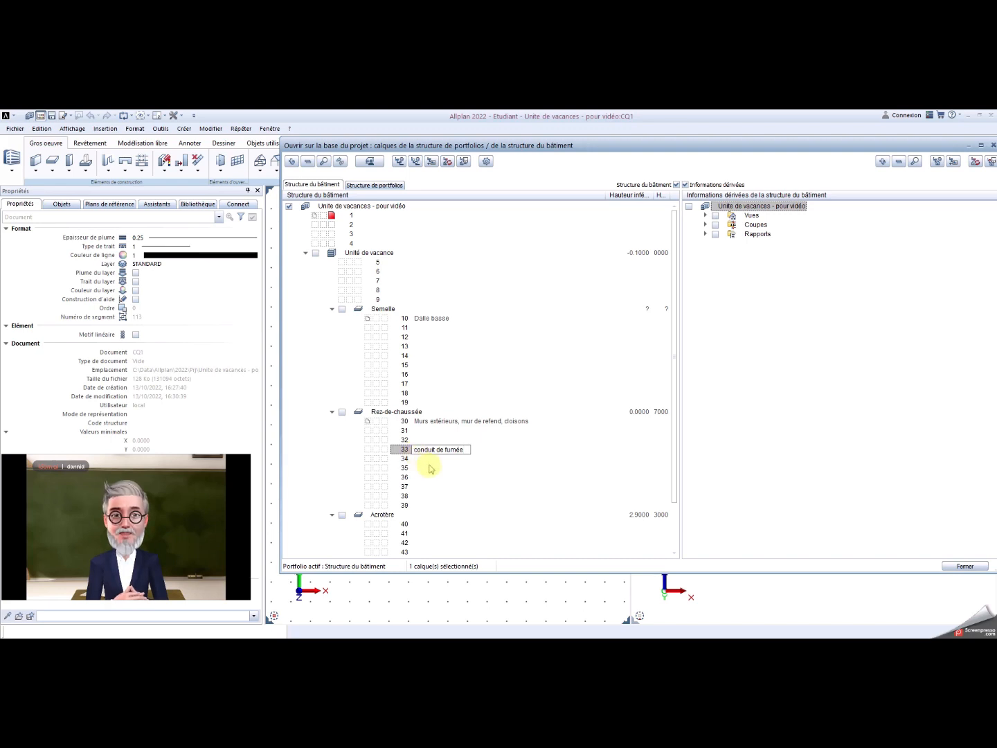
Step: Name drawing file 34 under Rez-de-chaussée "menuiseries extérieures"
click(430, 464)
click(429, 459)
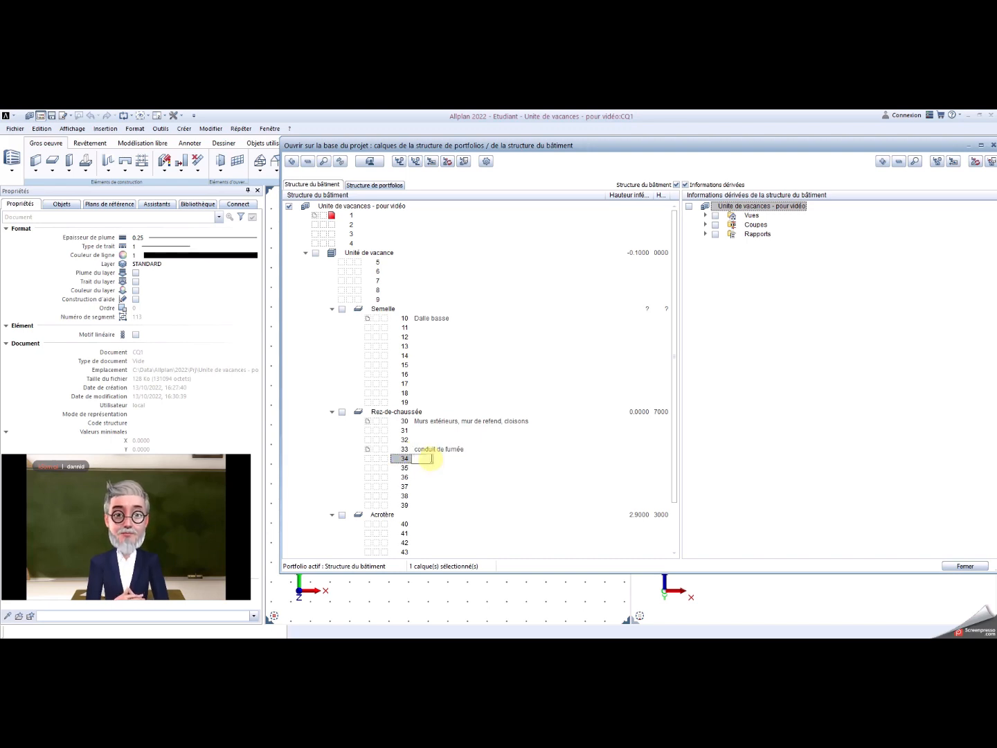
text(menuiserie)
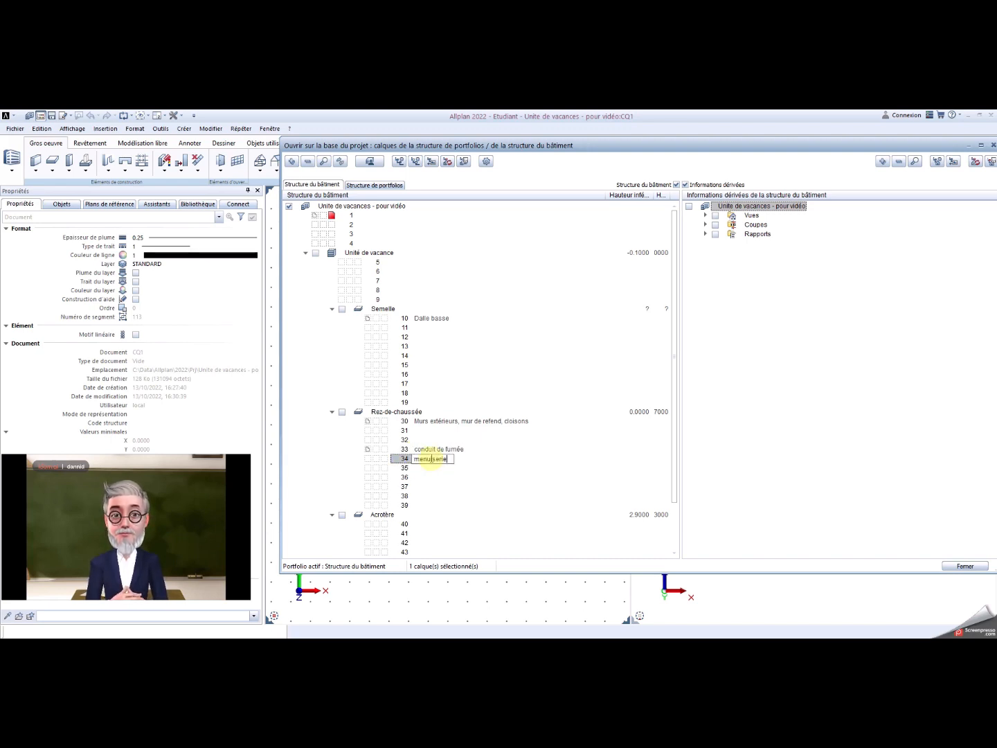
text(s extér)
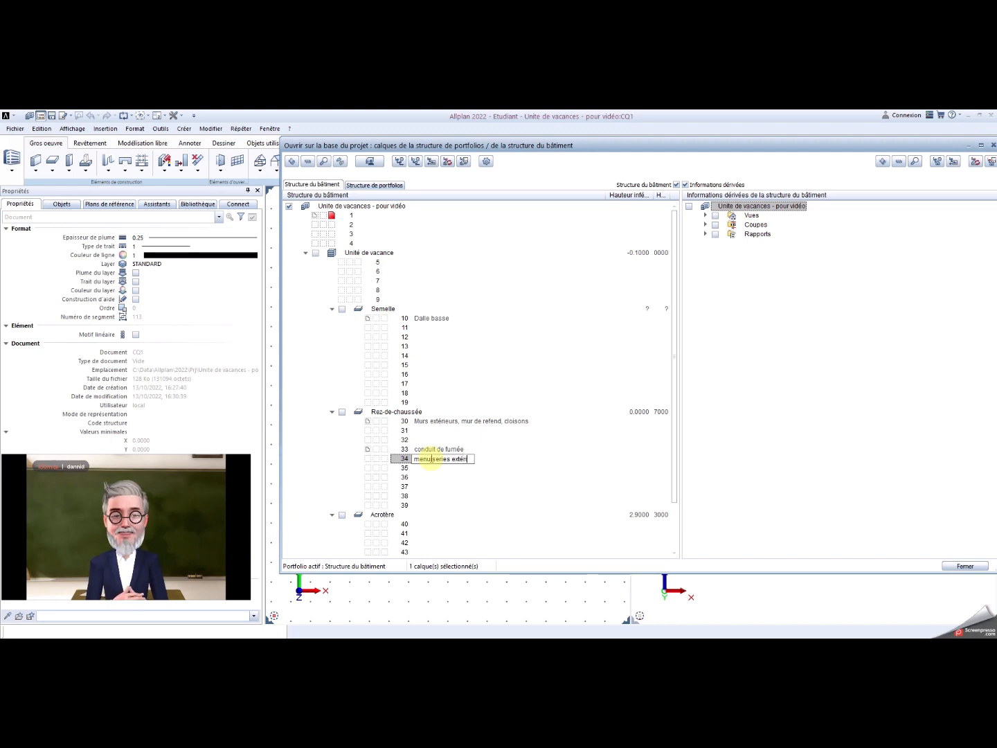
text(ieures)
Step: Name drawing file 35 under Rez-de-chaussée "menuiseries intérieures"
click(426, 470)
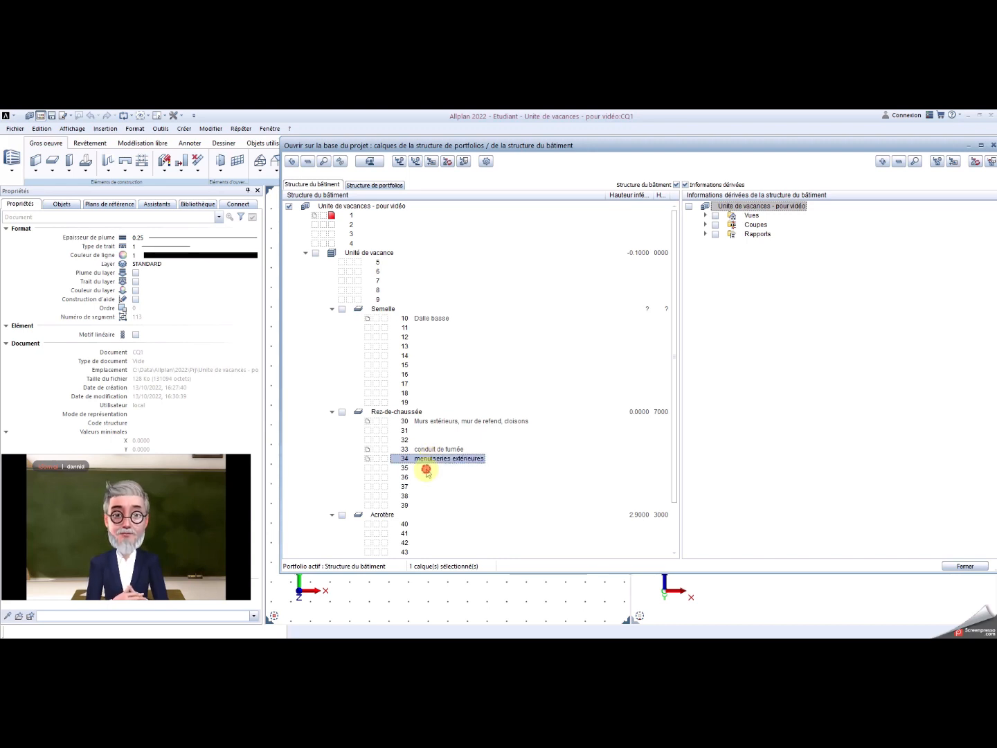
click(424, 469)
text(men)
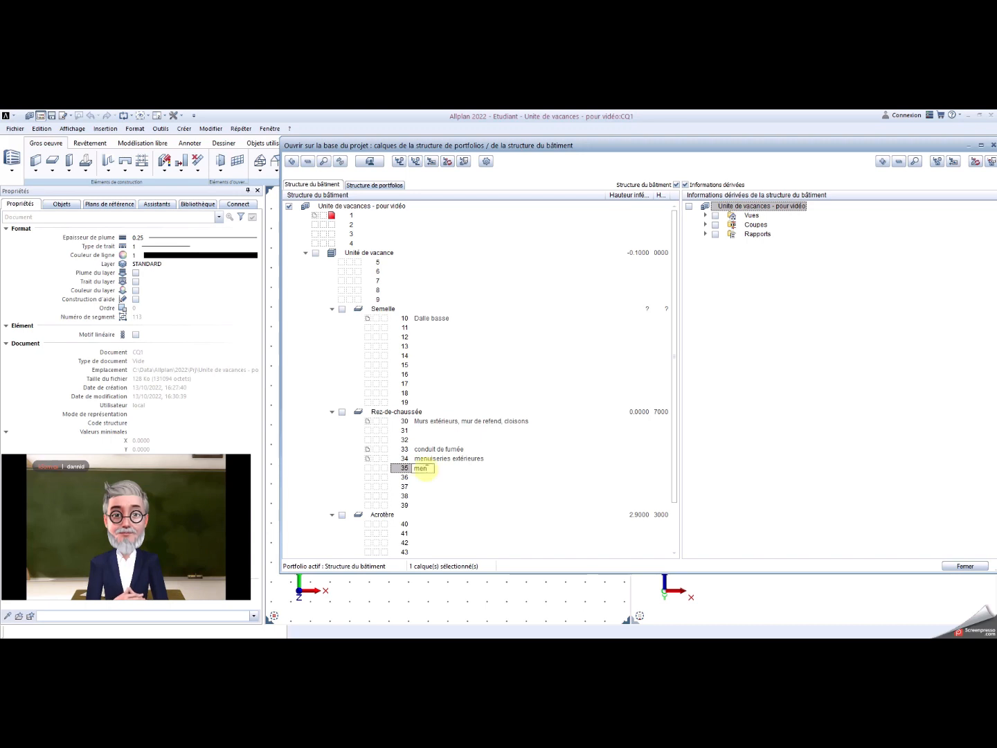
text(uiseries in)
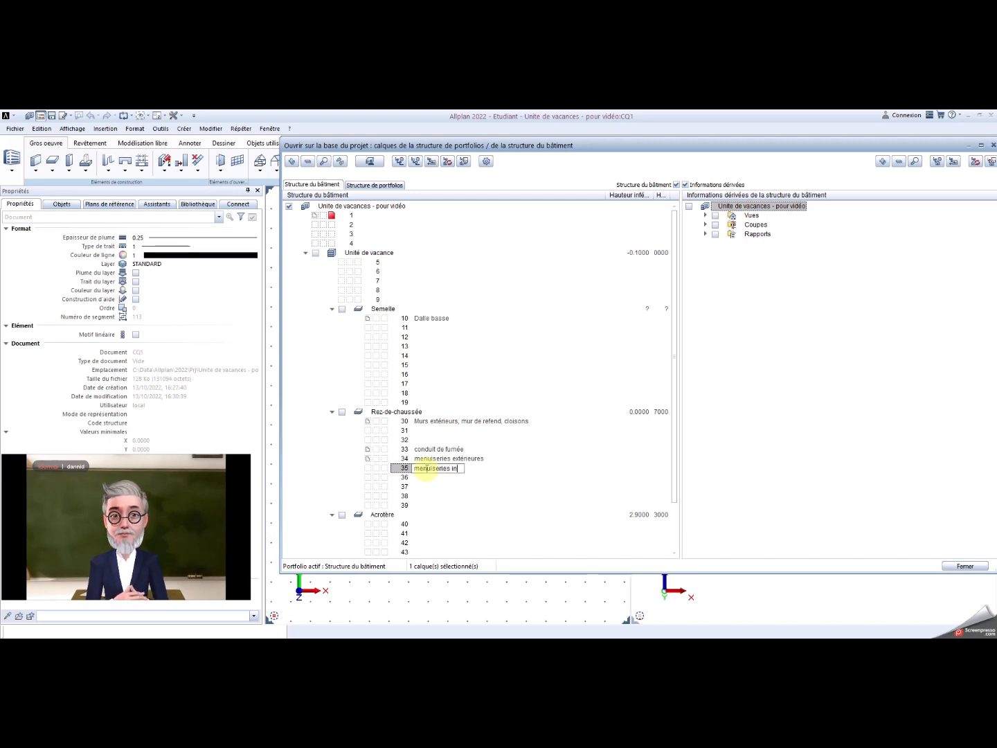
text(térieures)
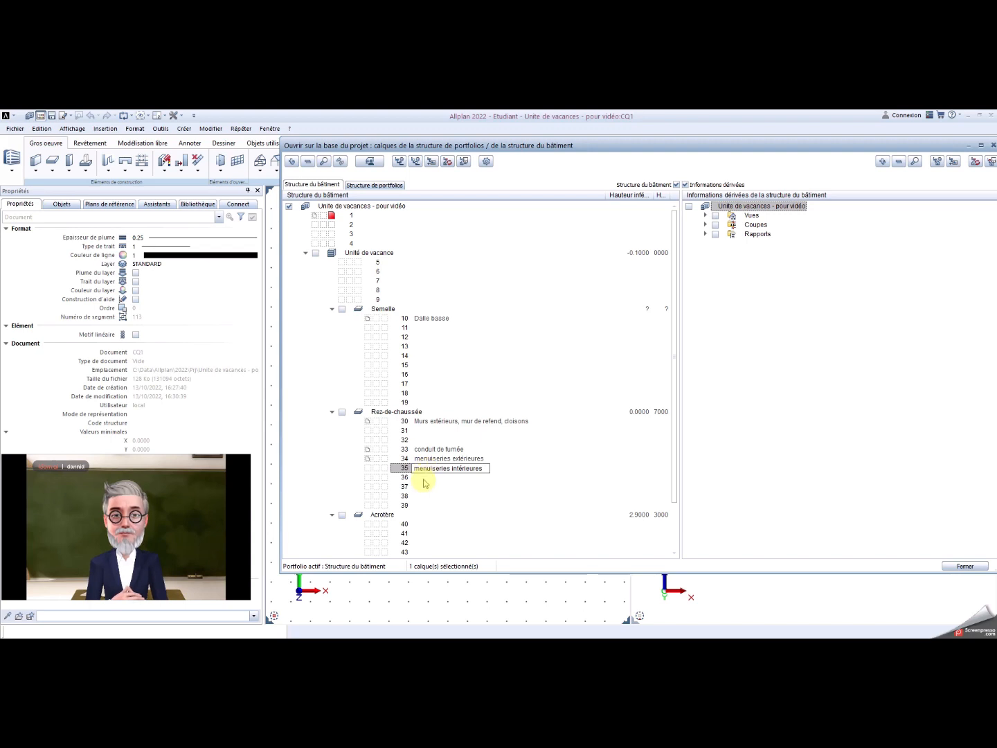
Step: Name drawing file 36 under Rez-de-chaussée "appareils sanitaires"
double_click(421, 477)
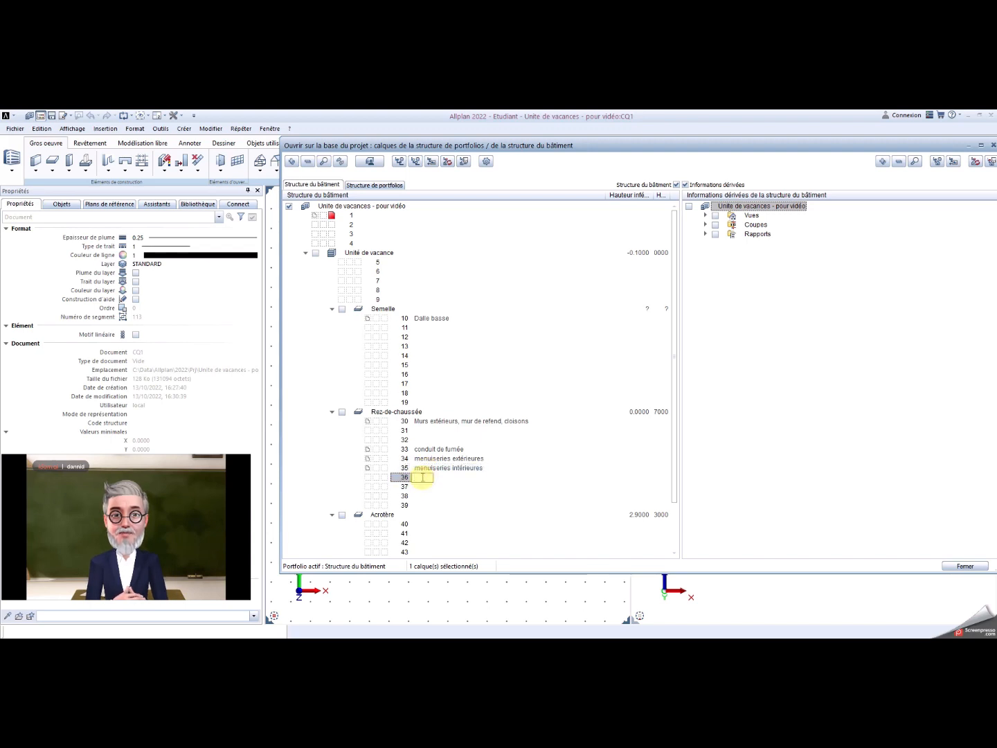
text(appareils)
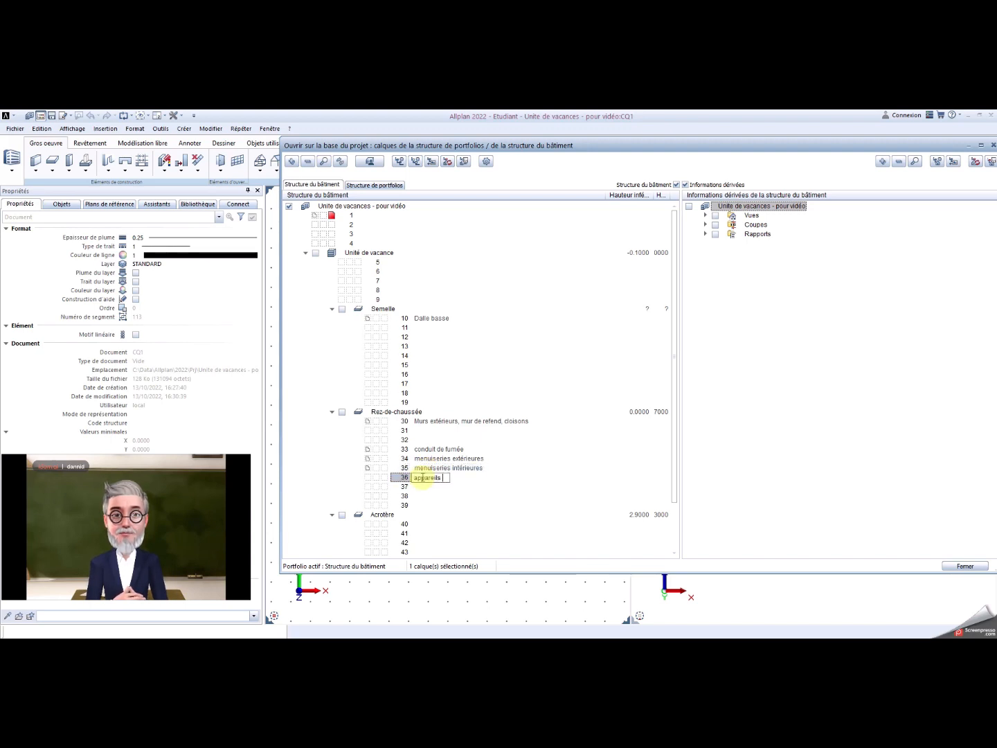
text( san)
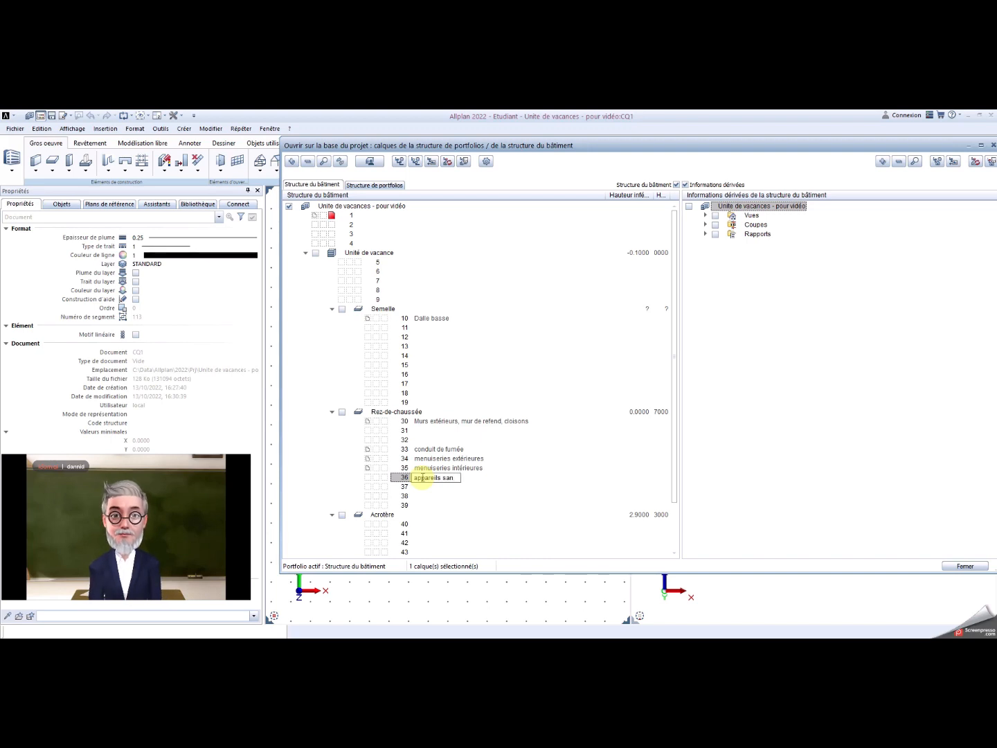
text(itaires)
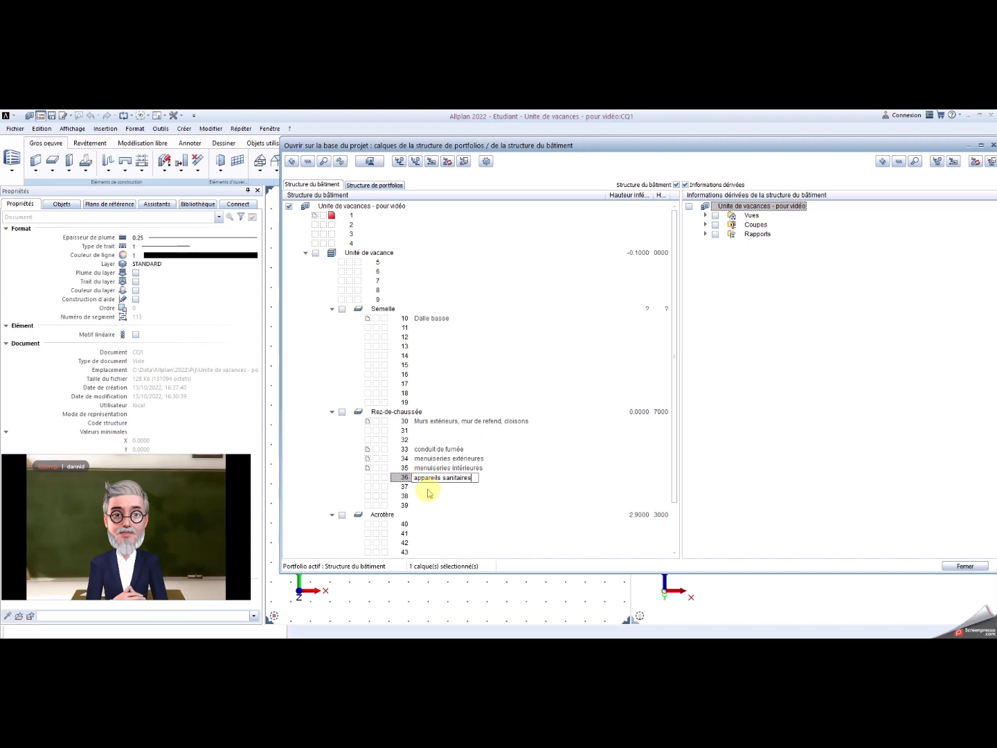
Step: Name drawing file 37 under Rez-de-chaussée "meubles" and drawing file 38 "dalle haute"
click(427, 487)
click(427, 487)
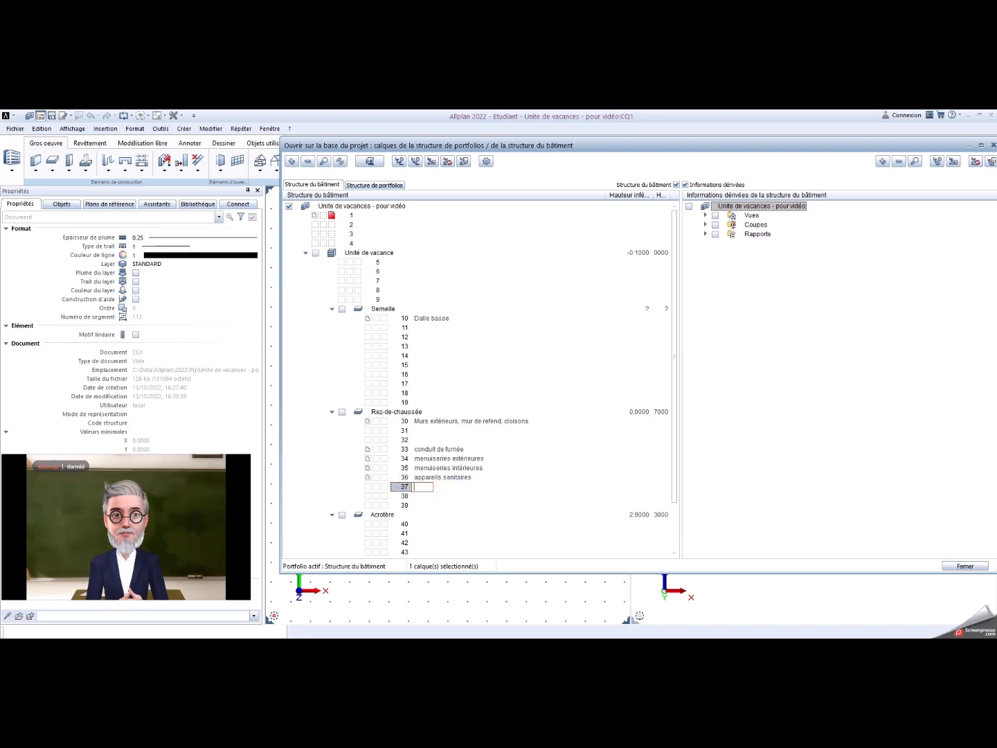
text(meubles)
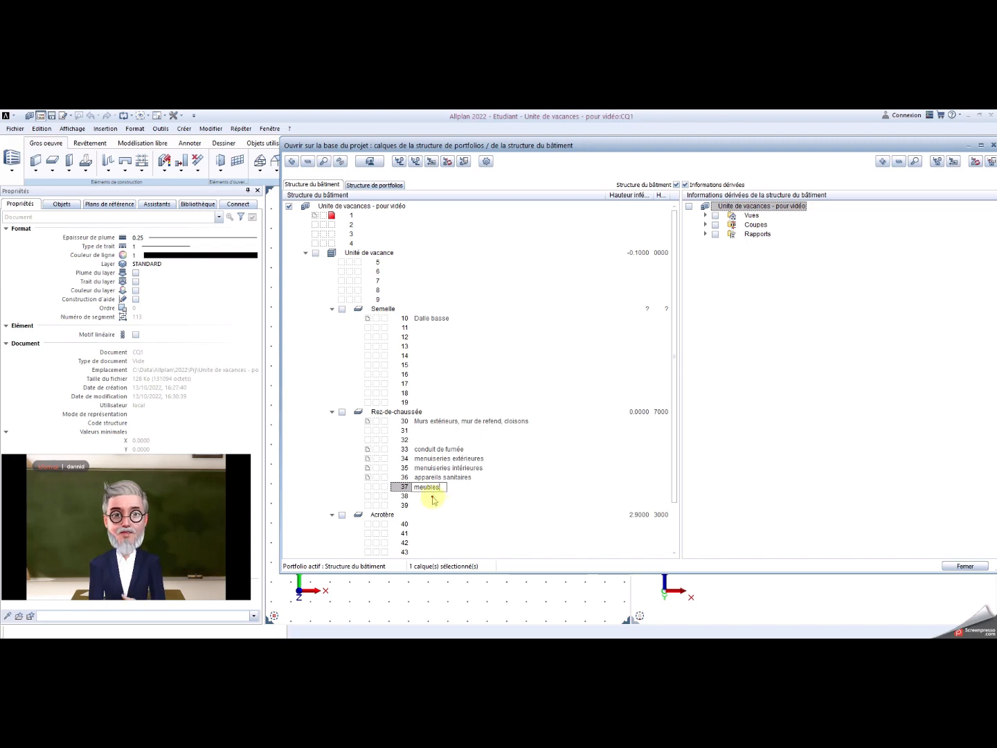
click(431, 498)
click(429, 496)
text(dalle haute)
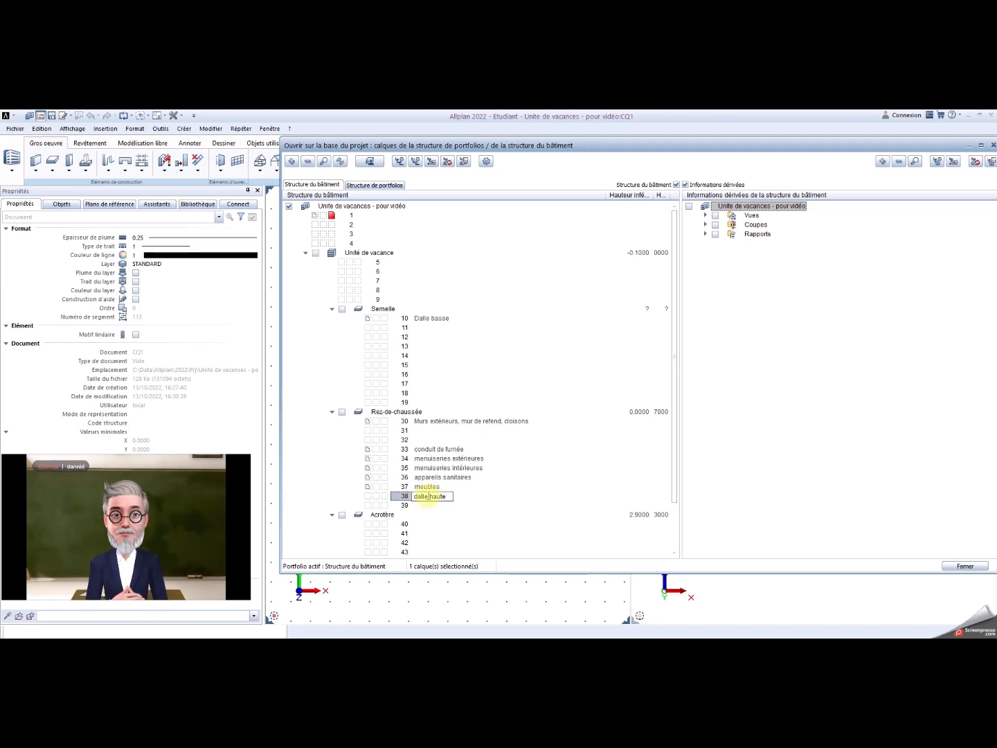
Step: Name drawing file 40 under Acrotère "Mur acrotère"
scroll(443, 484, down, 2)
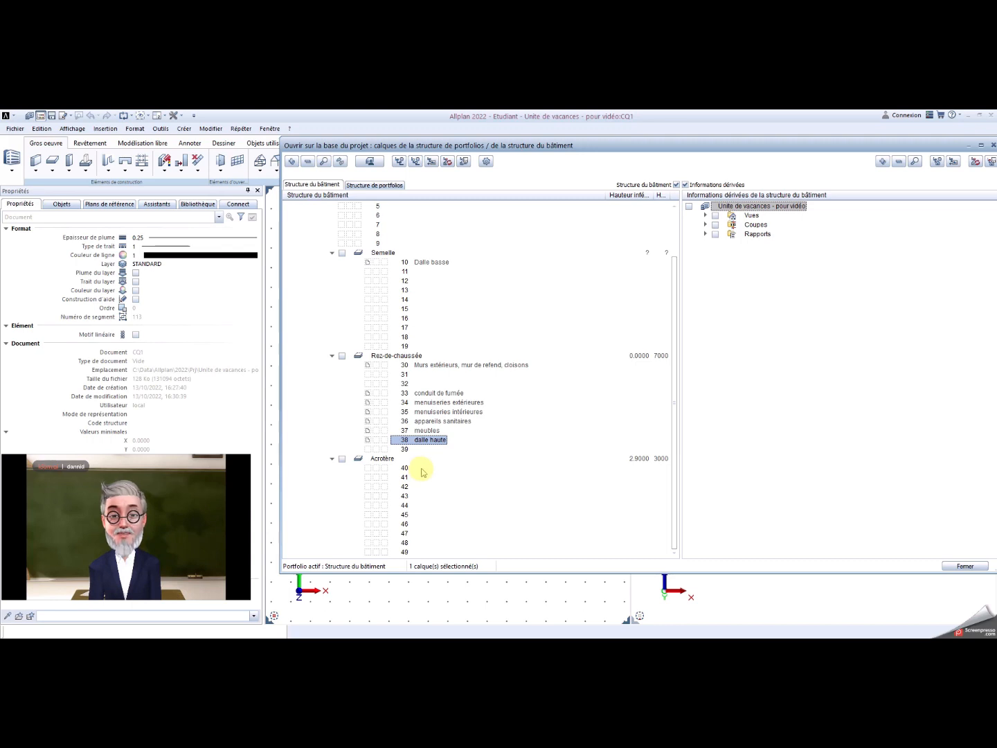
click(430, 468)
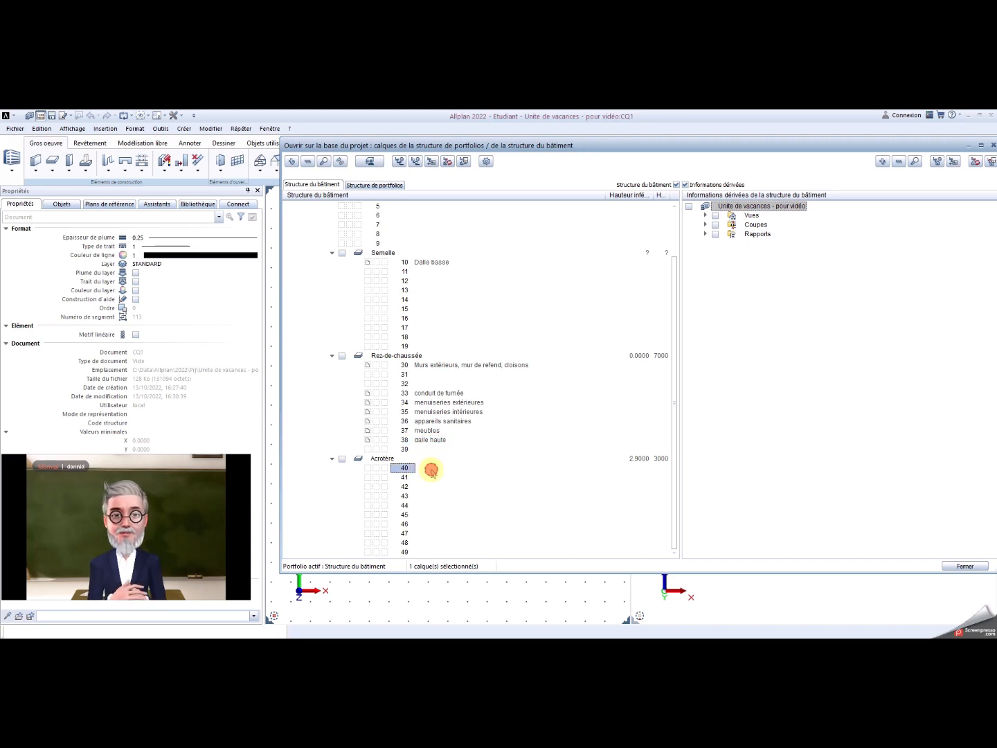
click(426, 467)
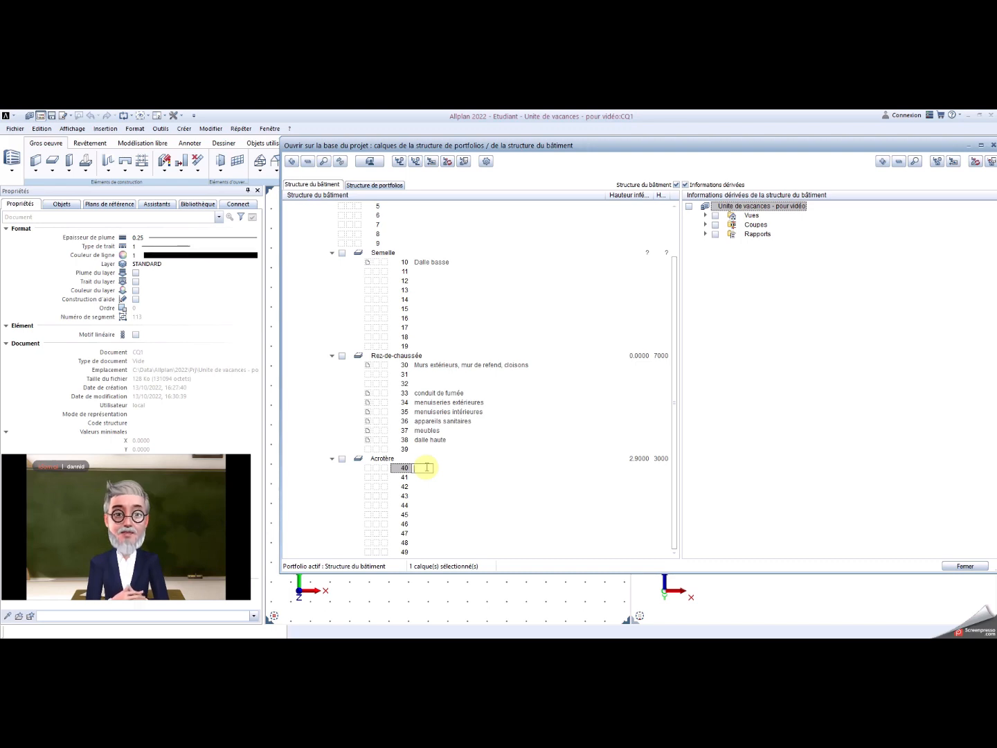
text(Mu)
click(428, 466)
text(Mur ac)
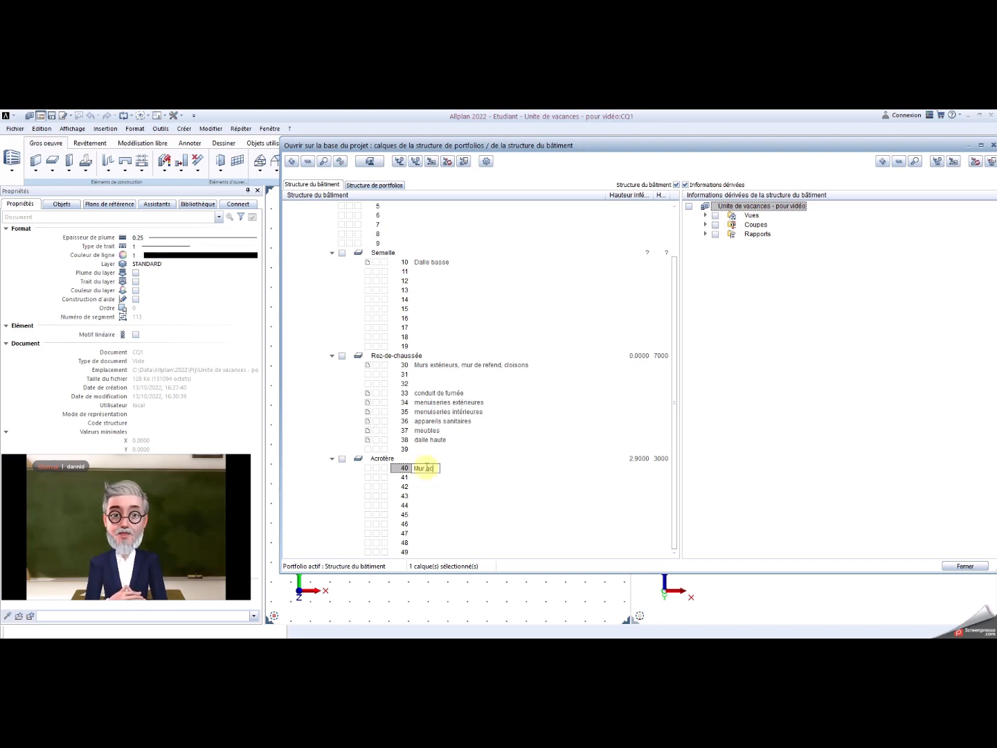
text(rotère)
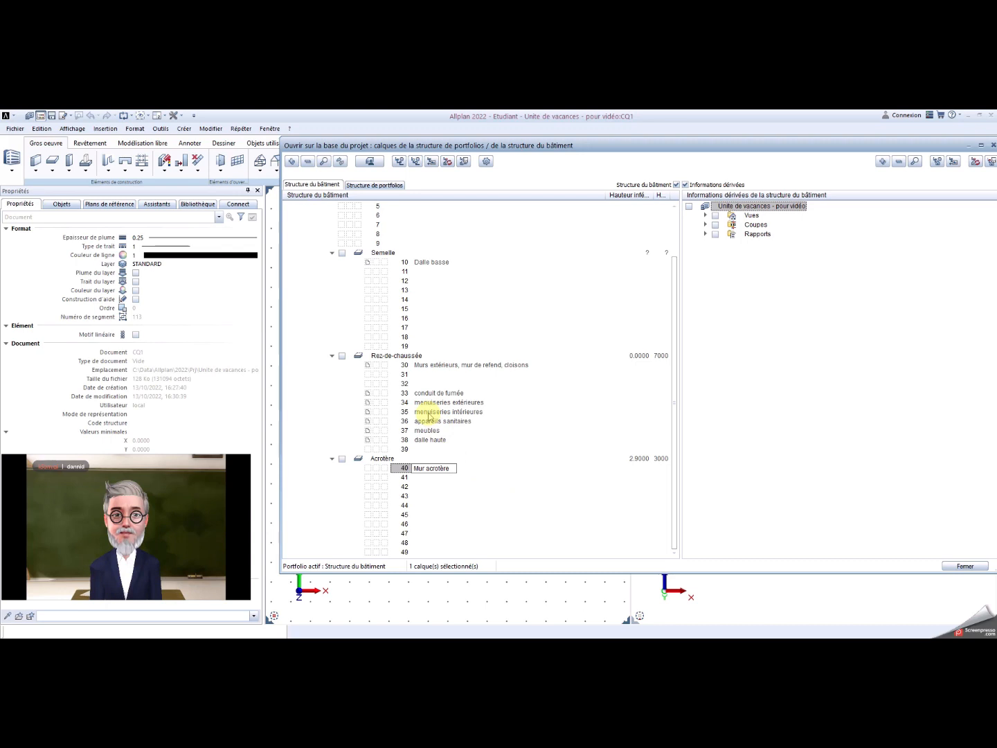
Step: Make drawing file 30 under Rez-de-chaussée the active one and close the building structure dialog
click(385, 364)
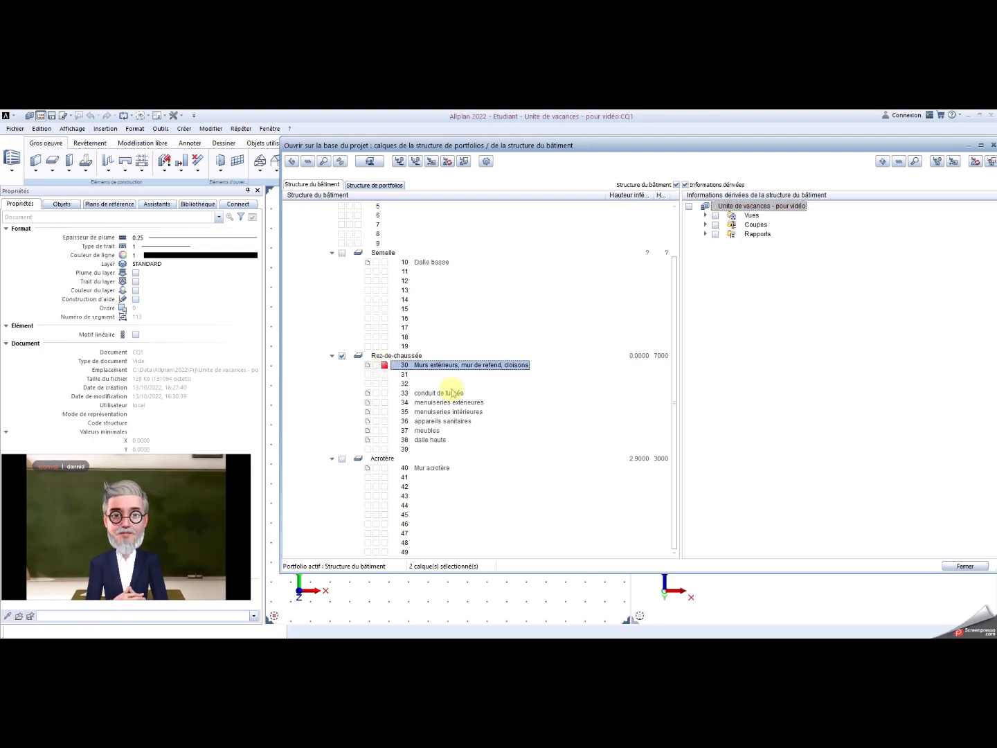
click(966, 566)
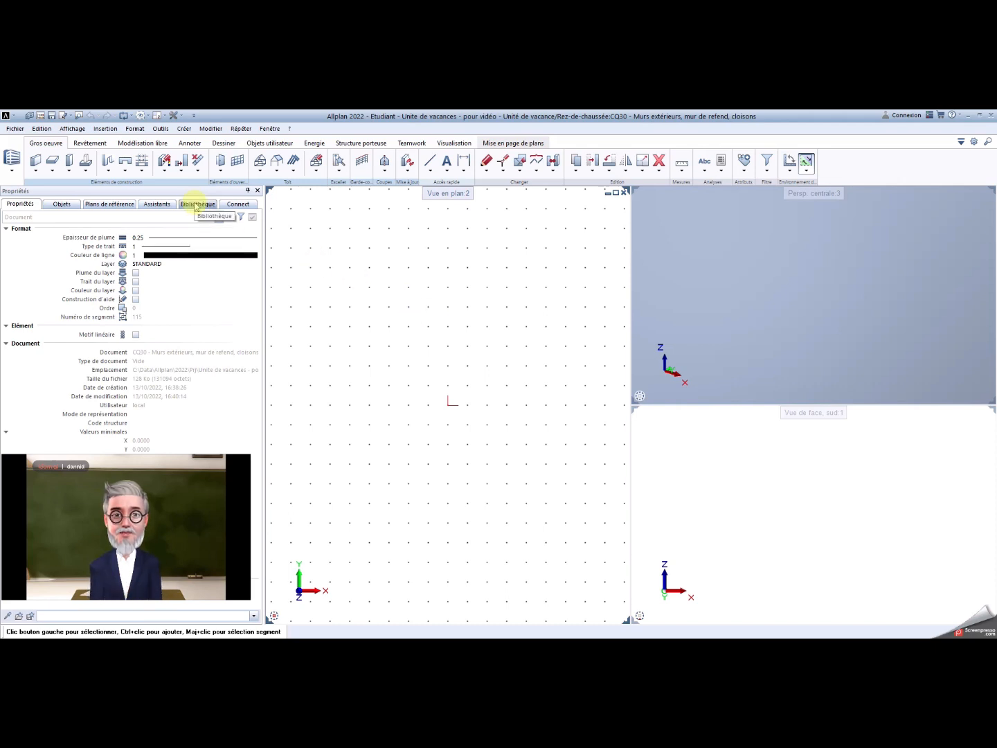
Step: Start a straight wall with the Mur tool and set its number of layers to 4 in the wall properties
click(13, 171)
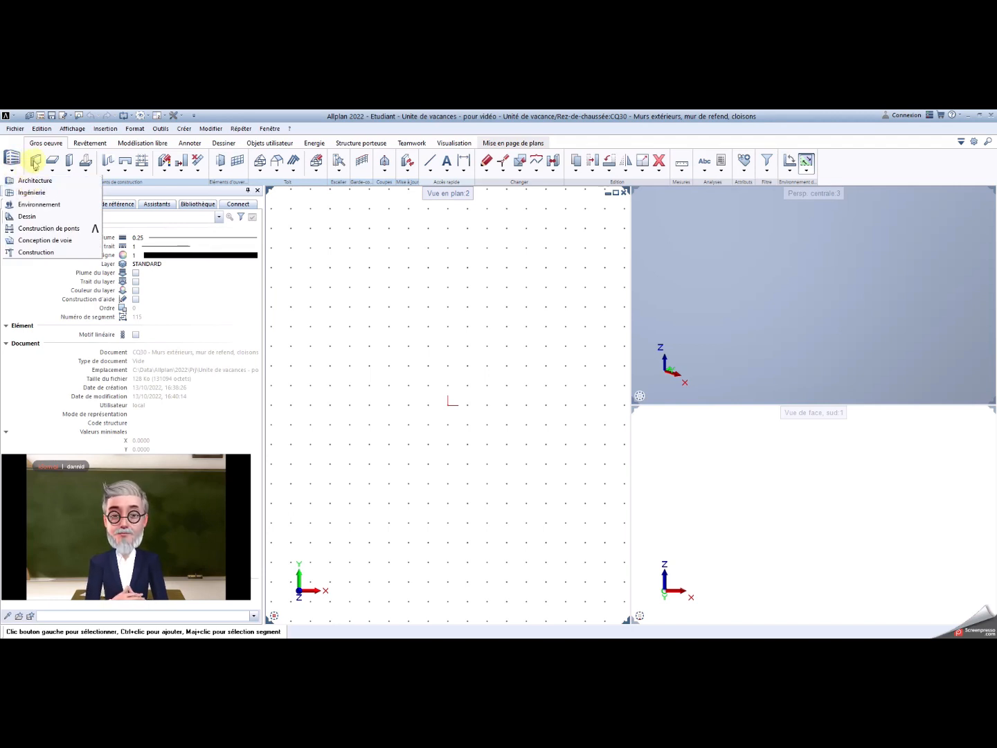
click(35, 163)
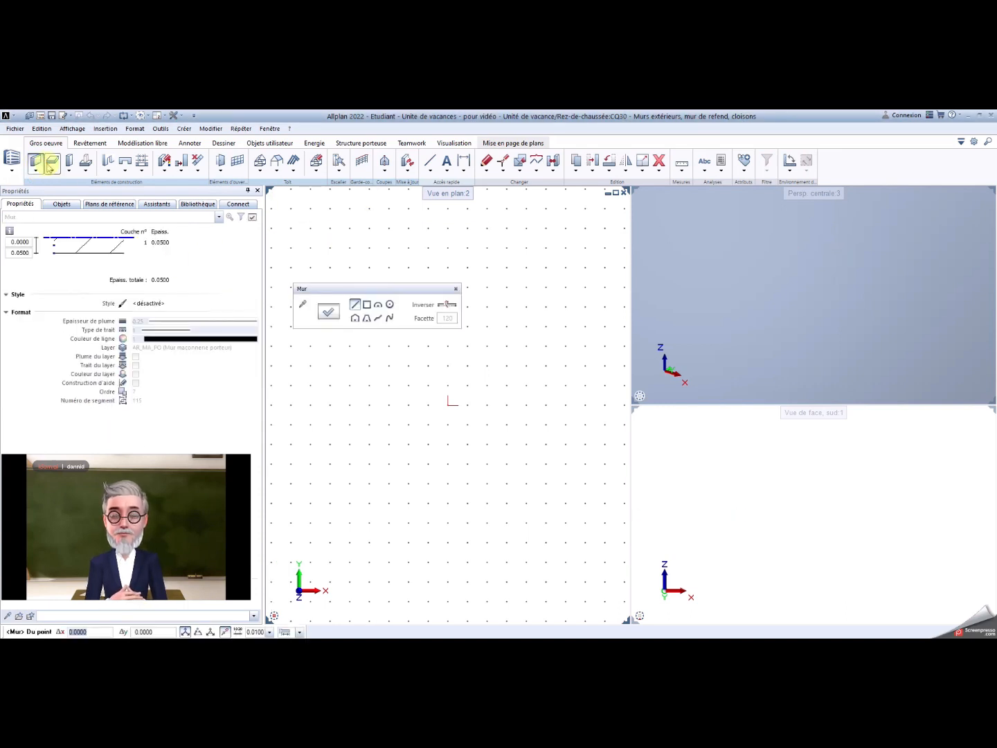
click(48, 167)
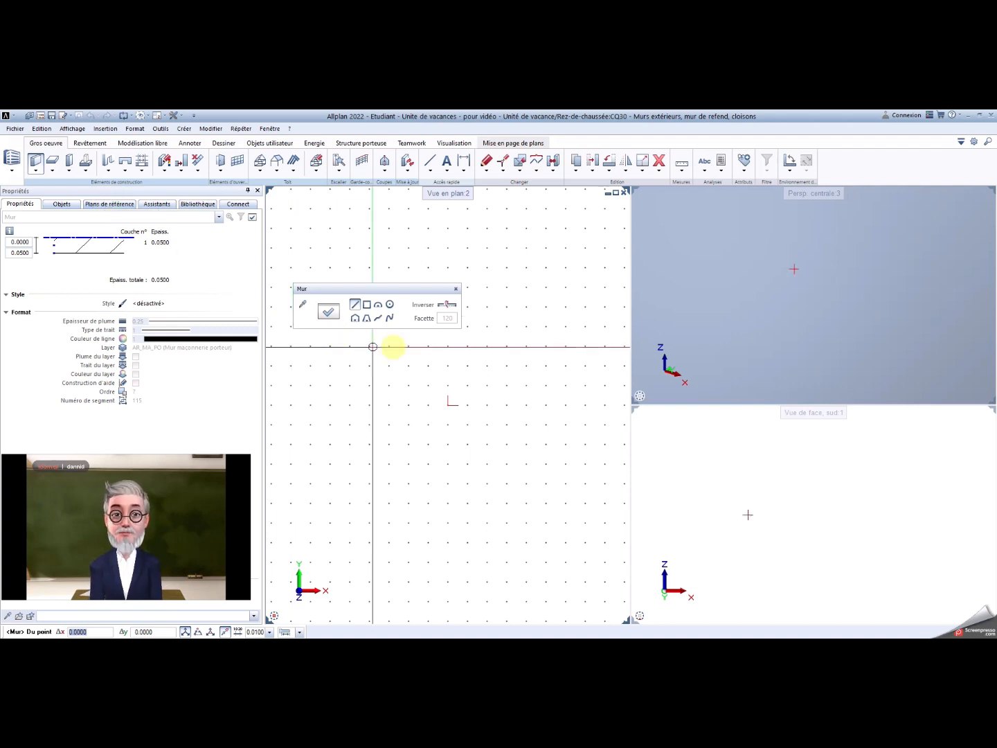
click(355, 306)
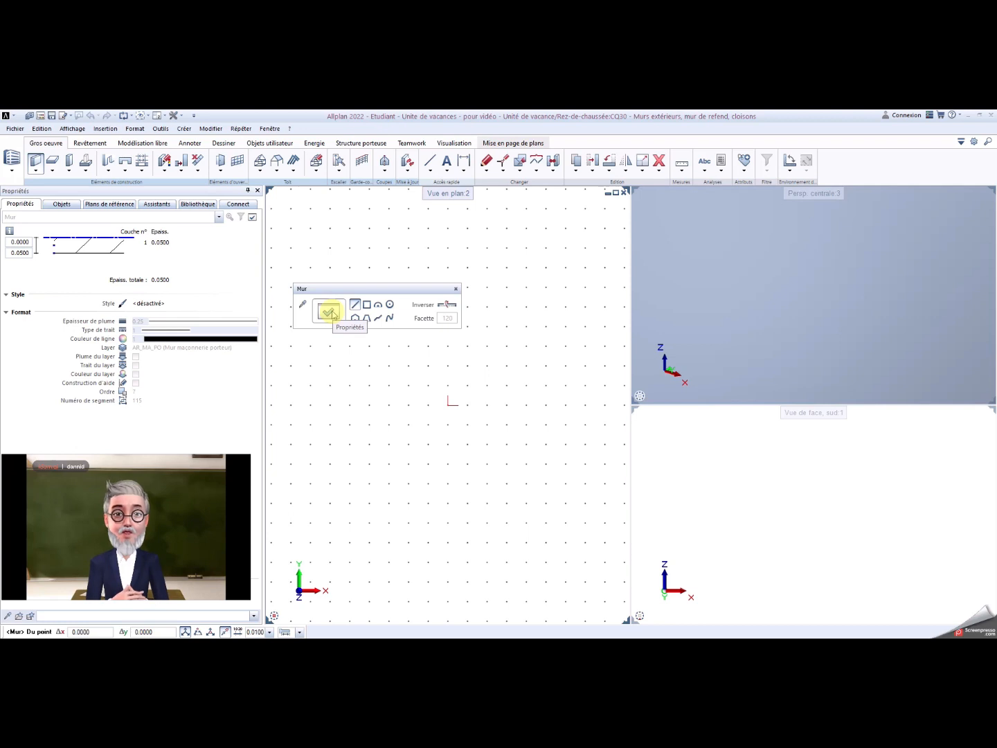
click(332, 314)
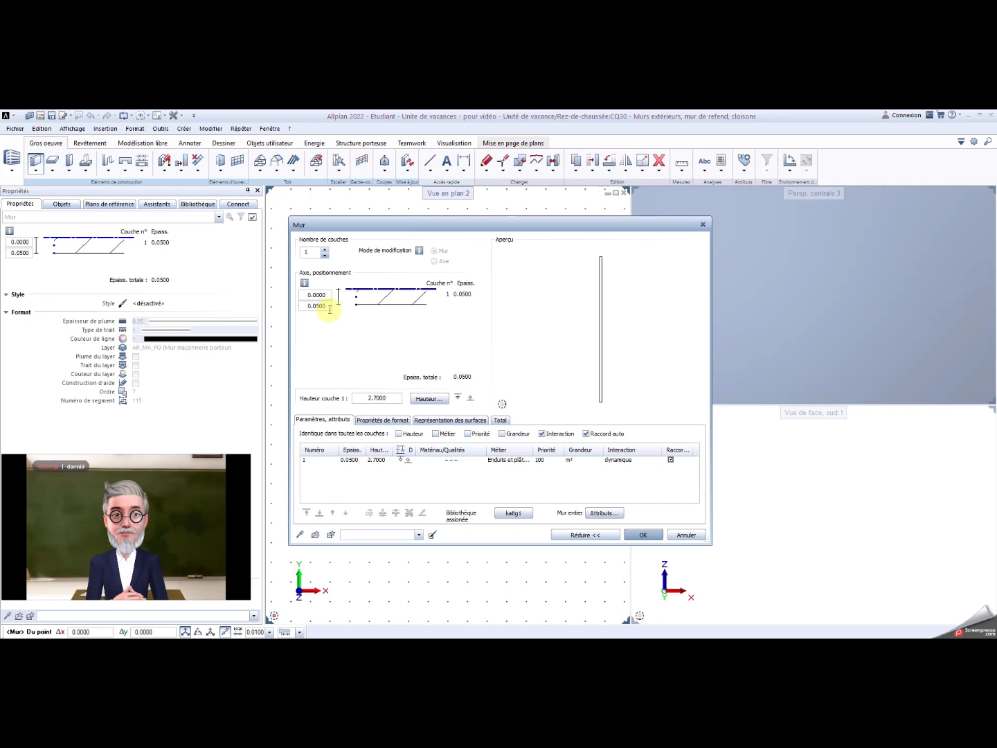
click(325, 250)
click(326, 251)
click(324, 249)
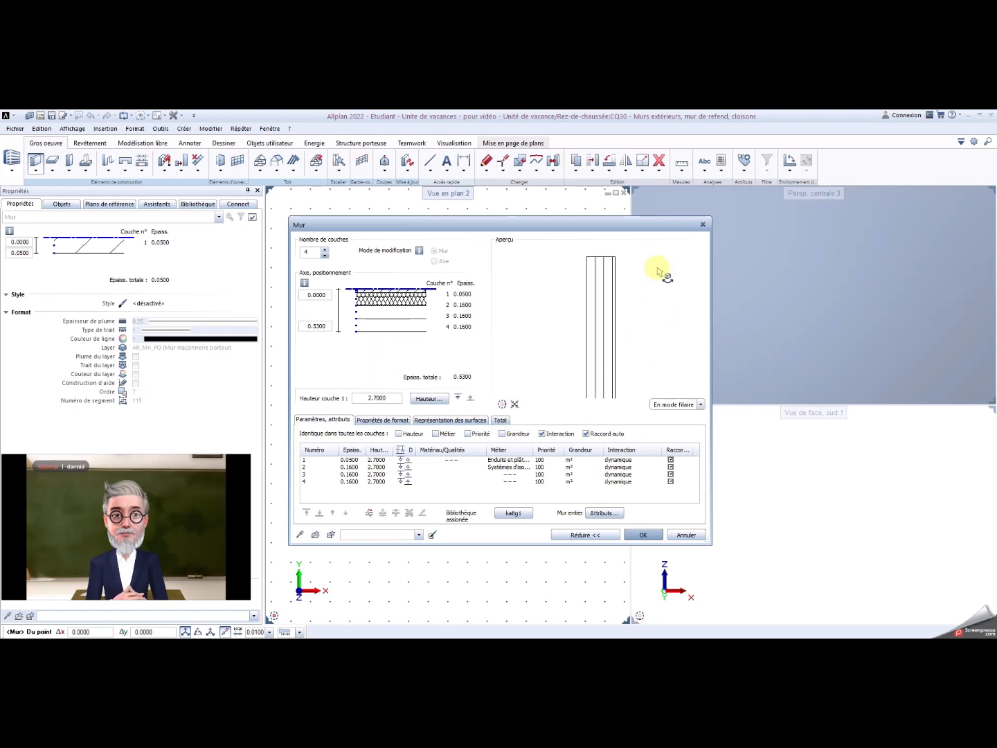
Step: Enlarge the wall properties dialog and review the layers' format properties, surface representation and combined settings
drag(603, 225, 513, 153)
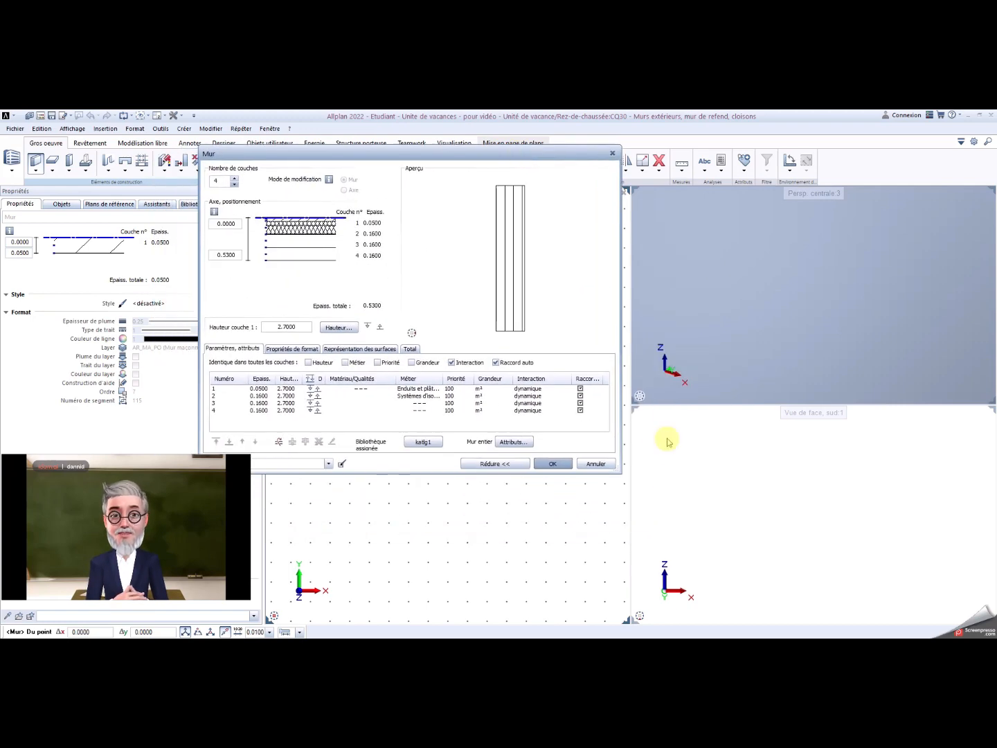
drag(613, 469, 915, 534)
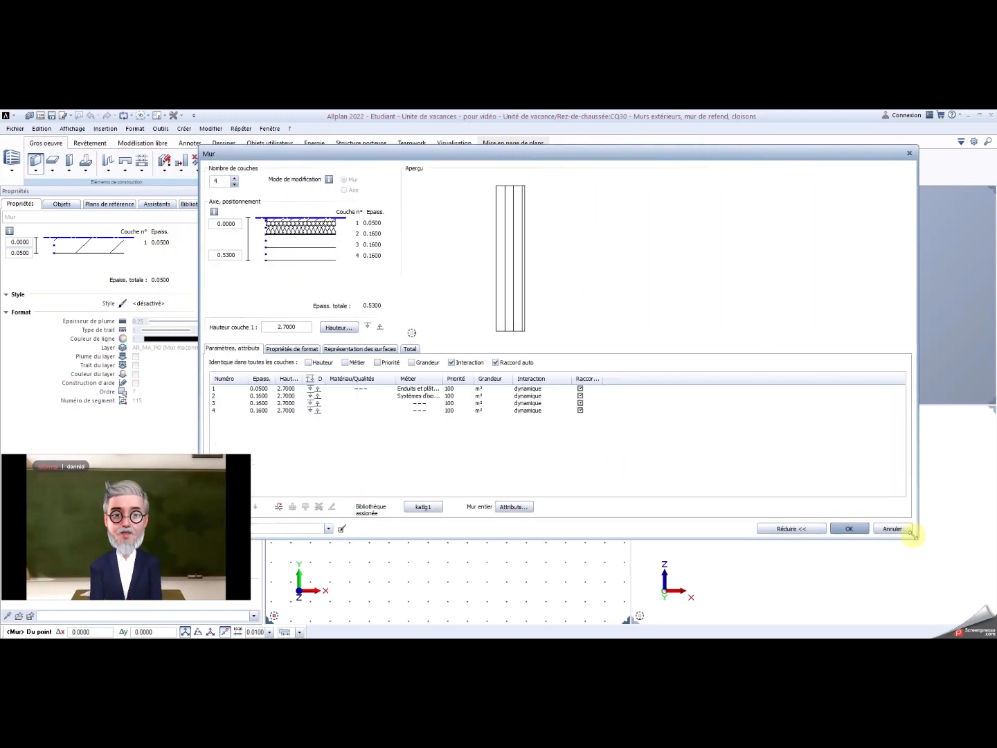
drag(544, 157, 633, 166)
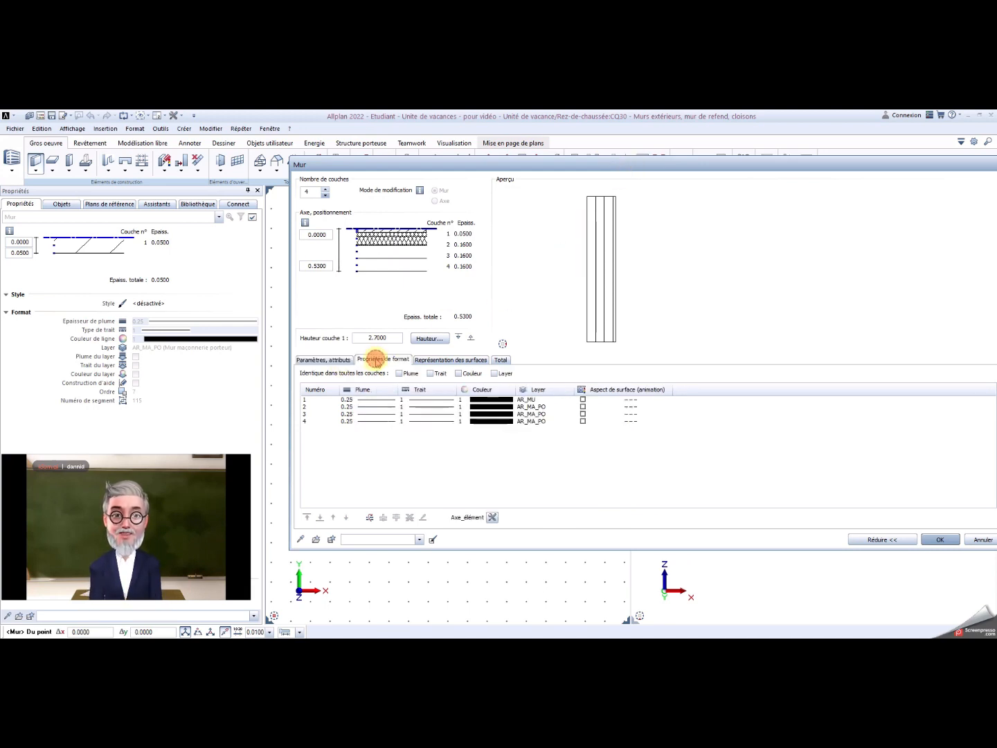
click(381, 359)
click(439, 359)
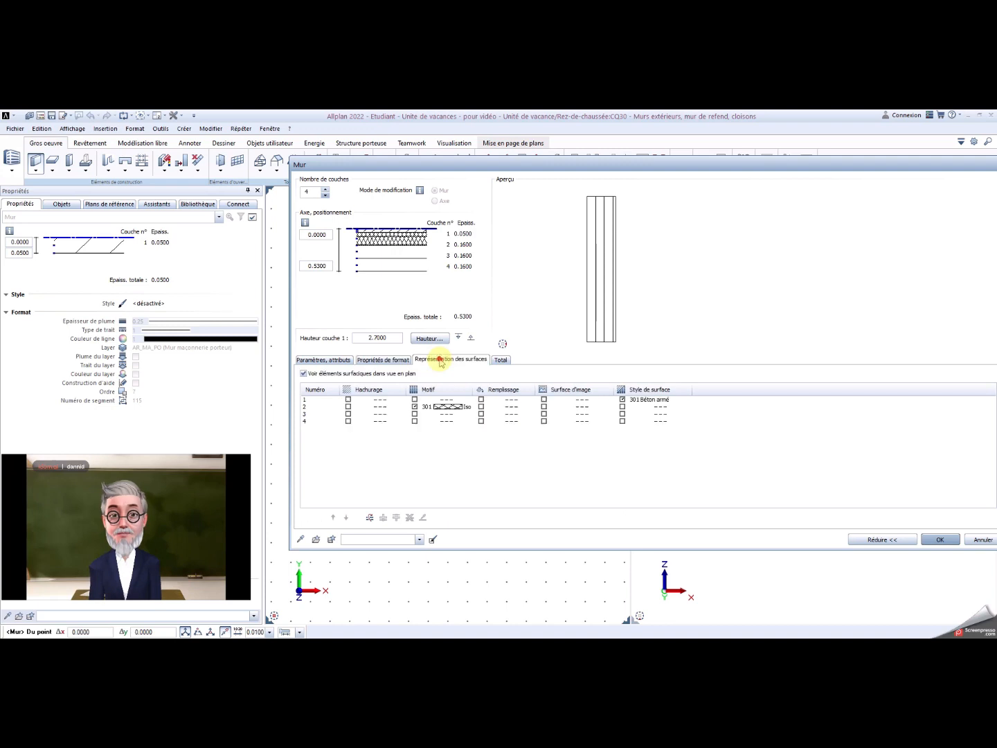
click(500, 361)
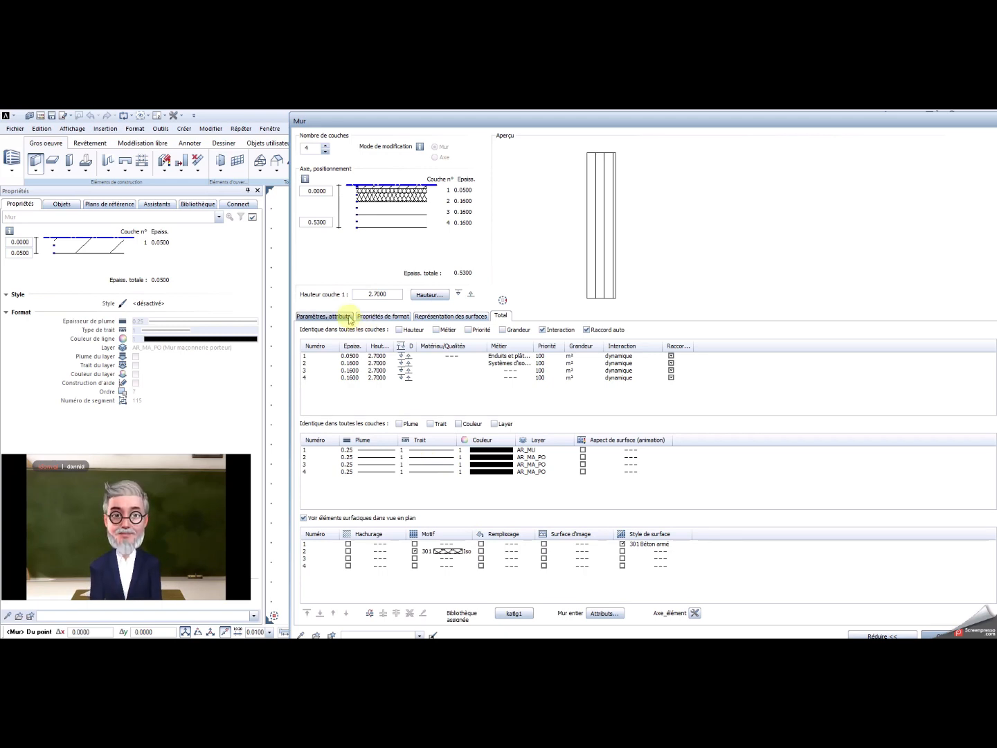
click(346, 318)
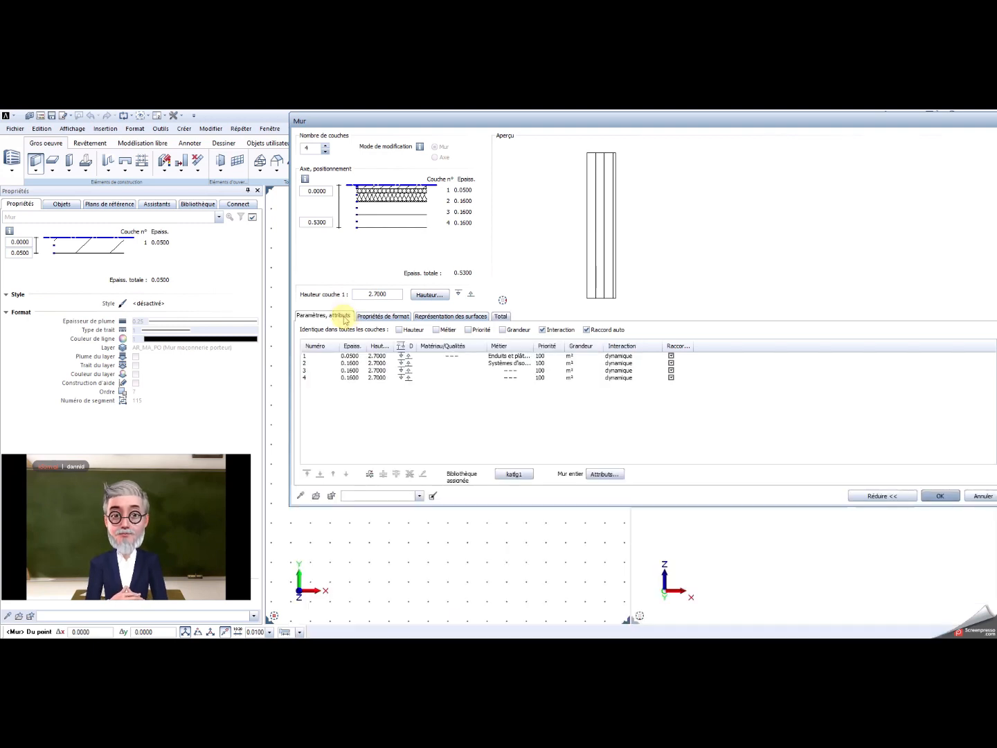
Step: Assign the new material "Enduit ton pierre" to wall layer 1
double_click(447, 357)
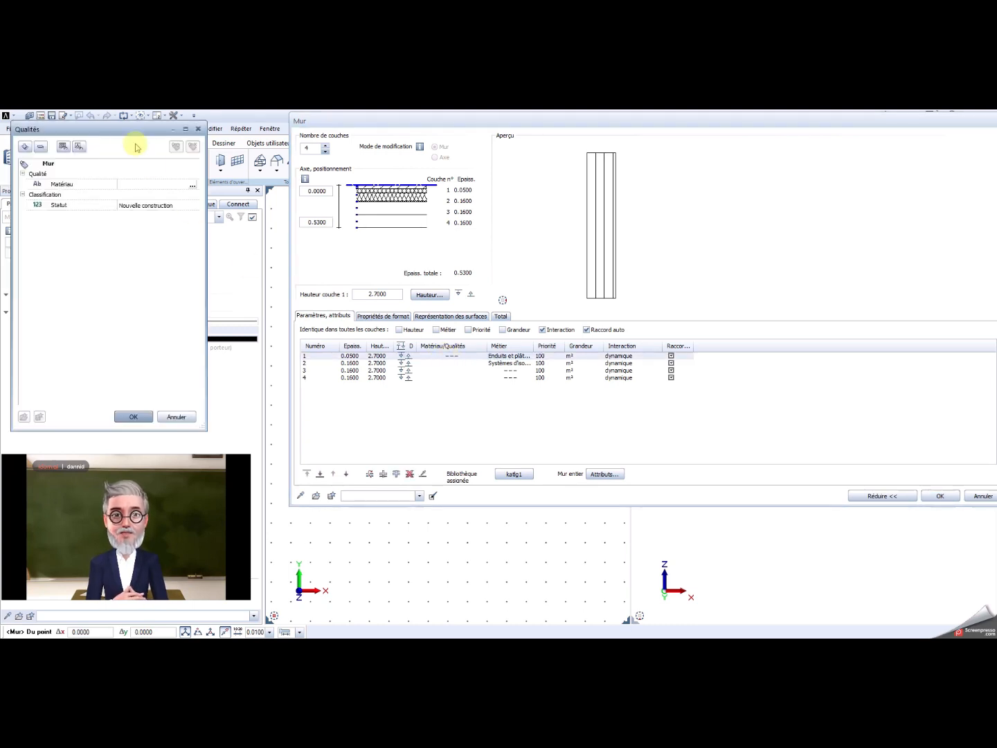
drag(127, 132, 808, 197)
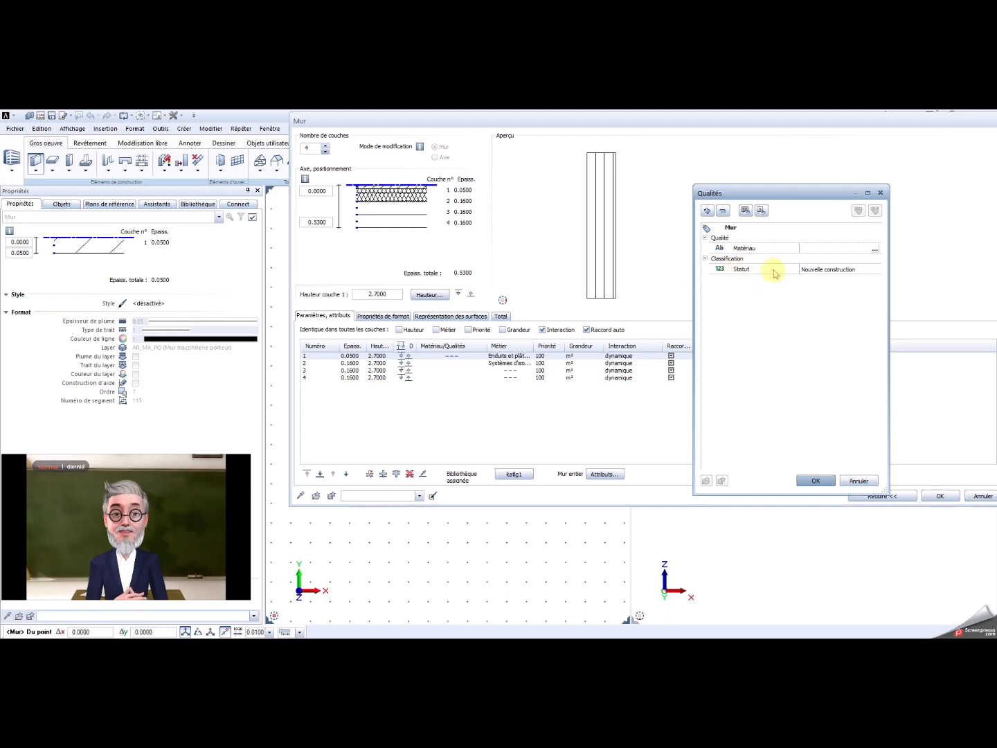
click(764, 247)
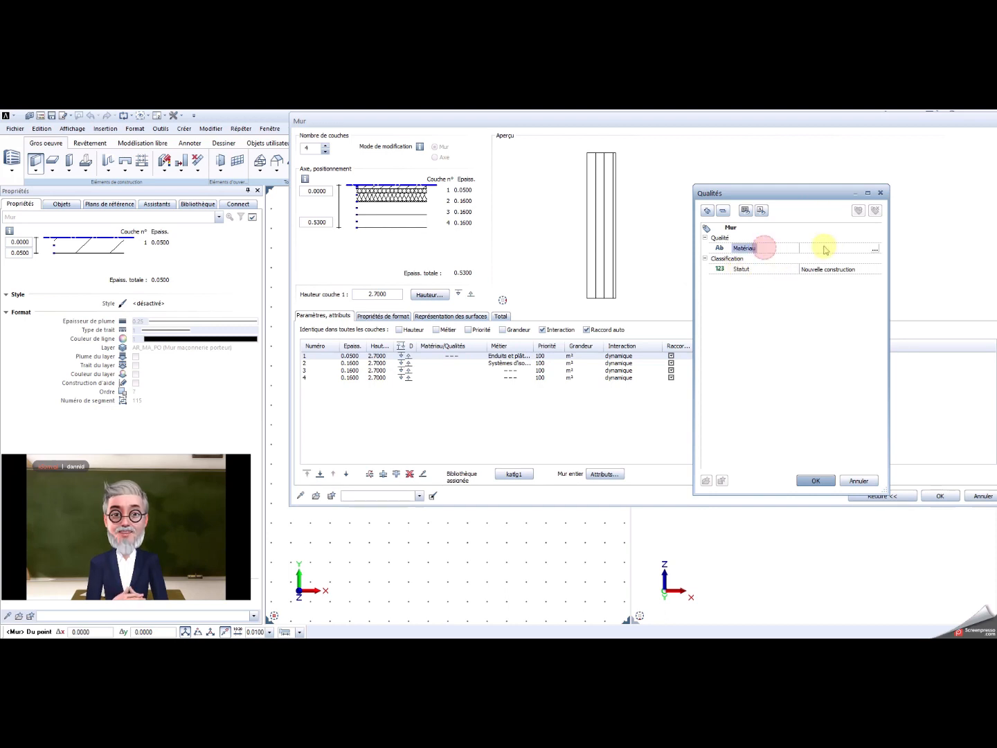
click(874, 249)
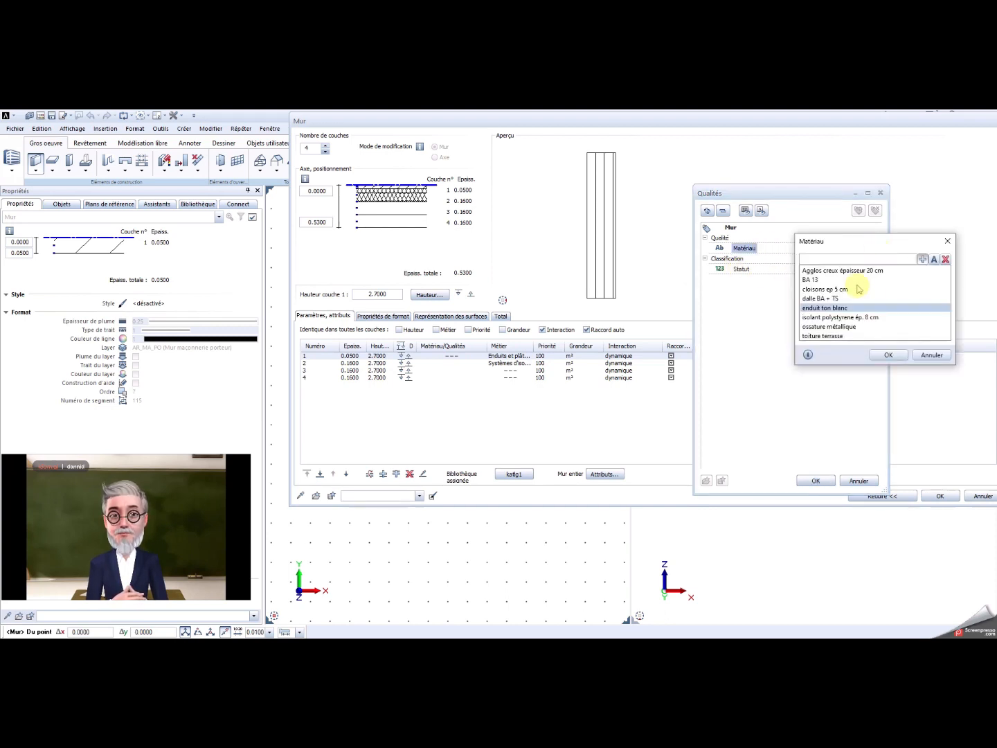
click(840, 262)
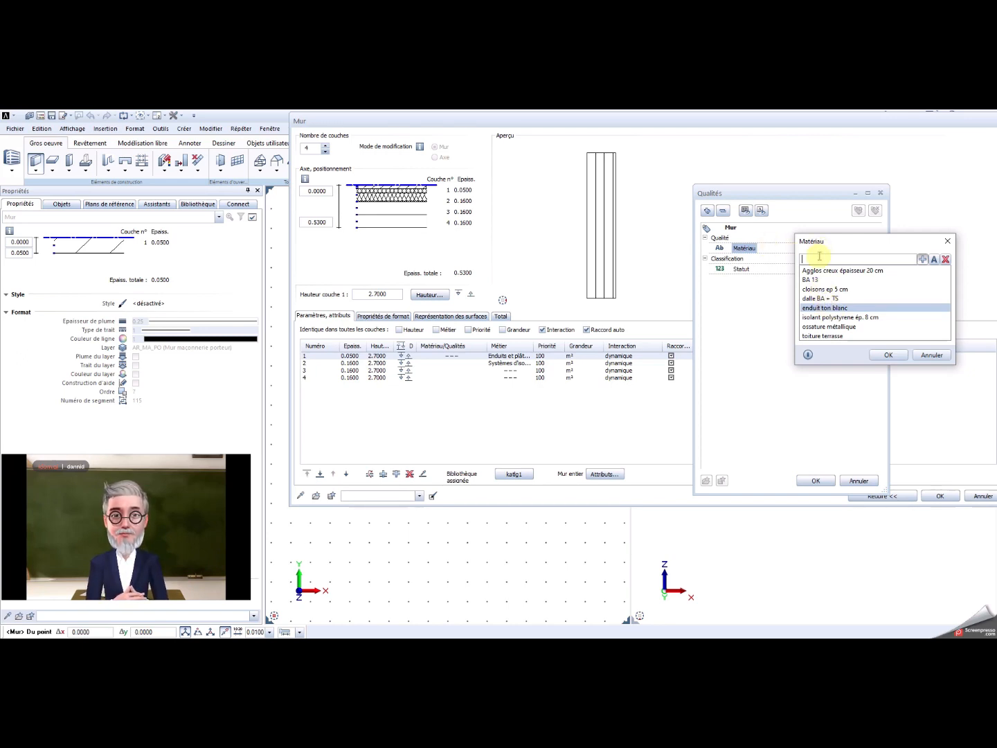
text(Enduit)
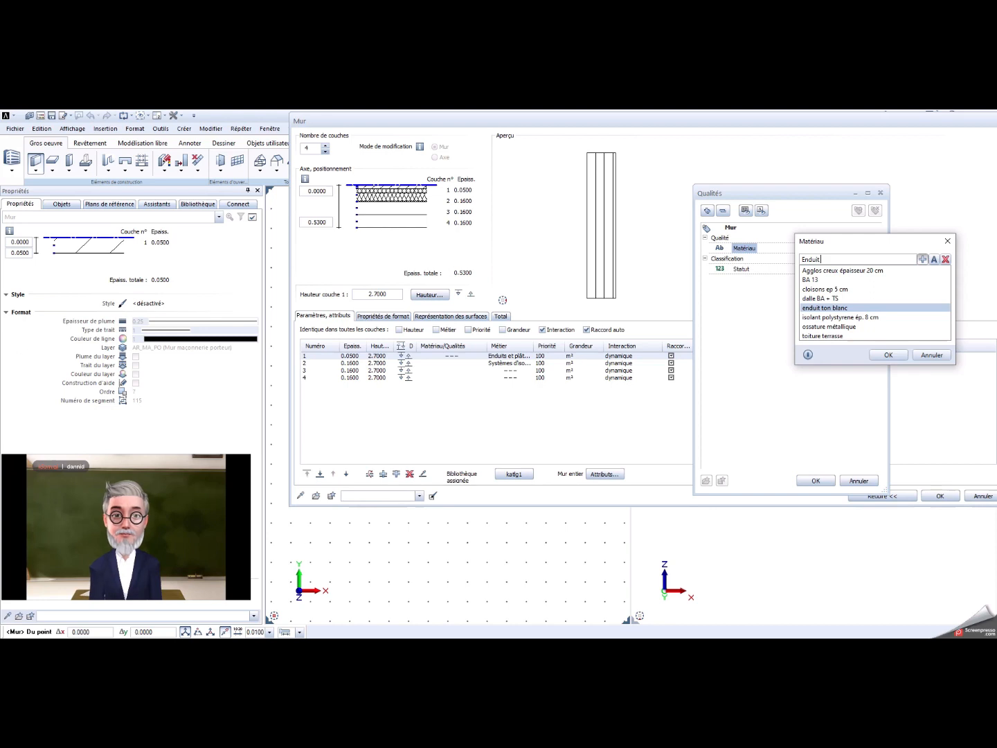
text( ton pierr)
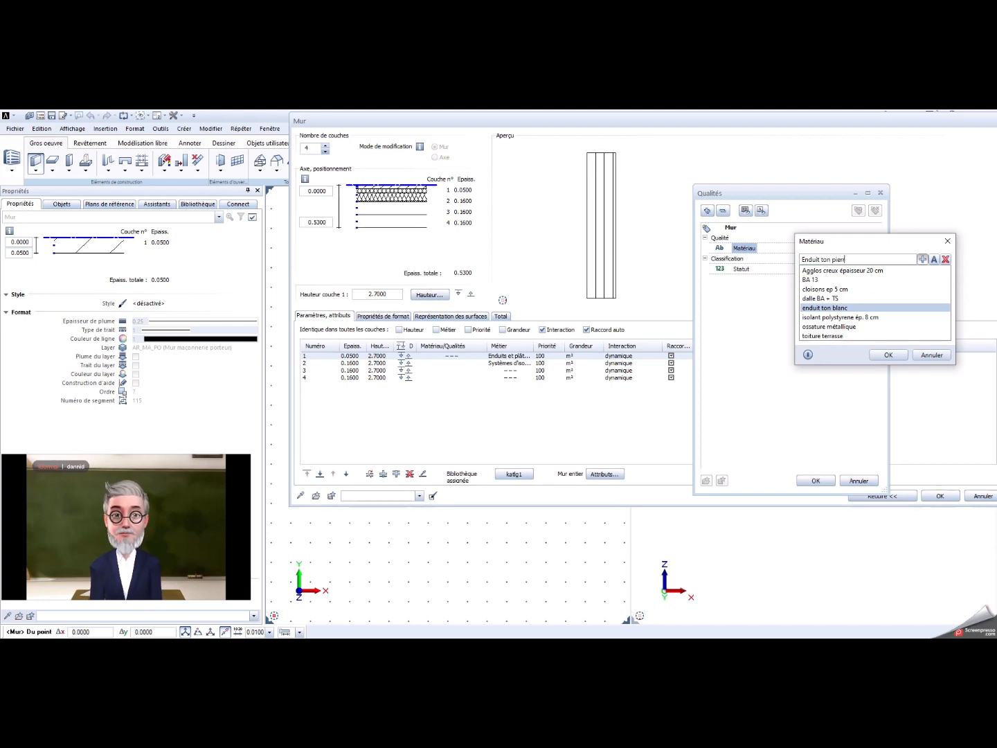
text(e)
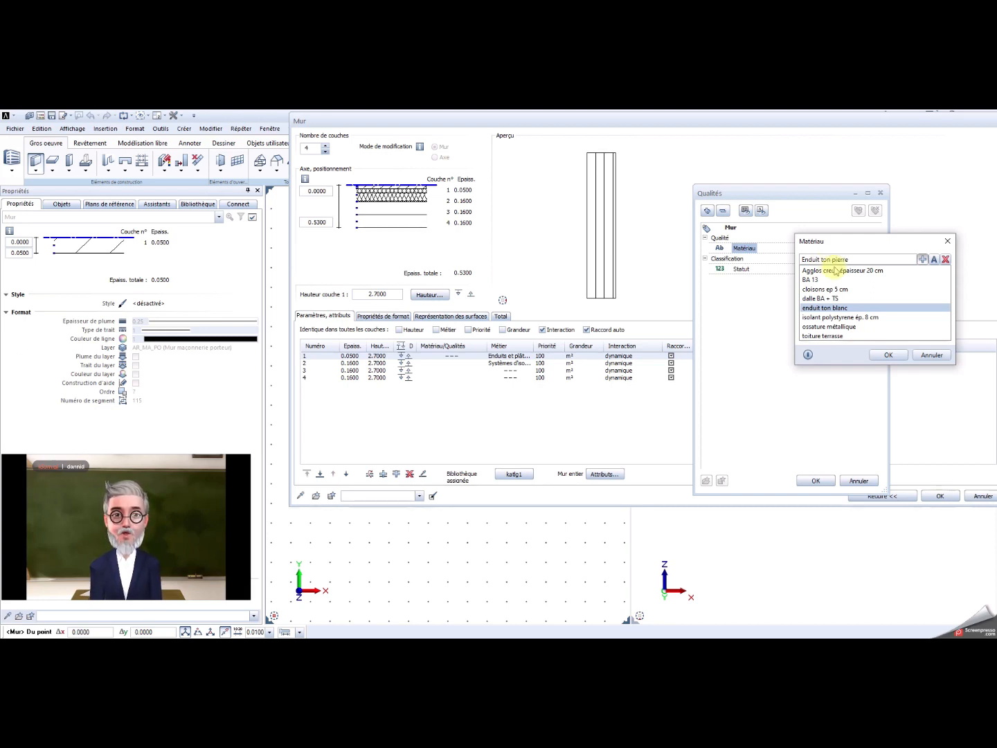
click(894, 353)
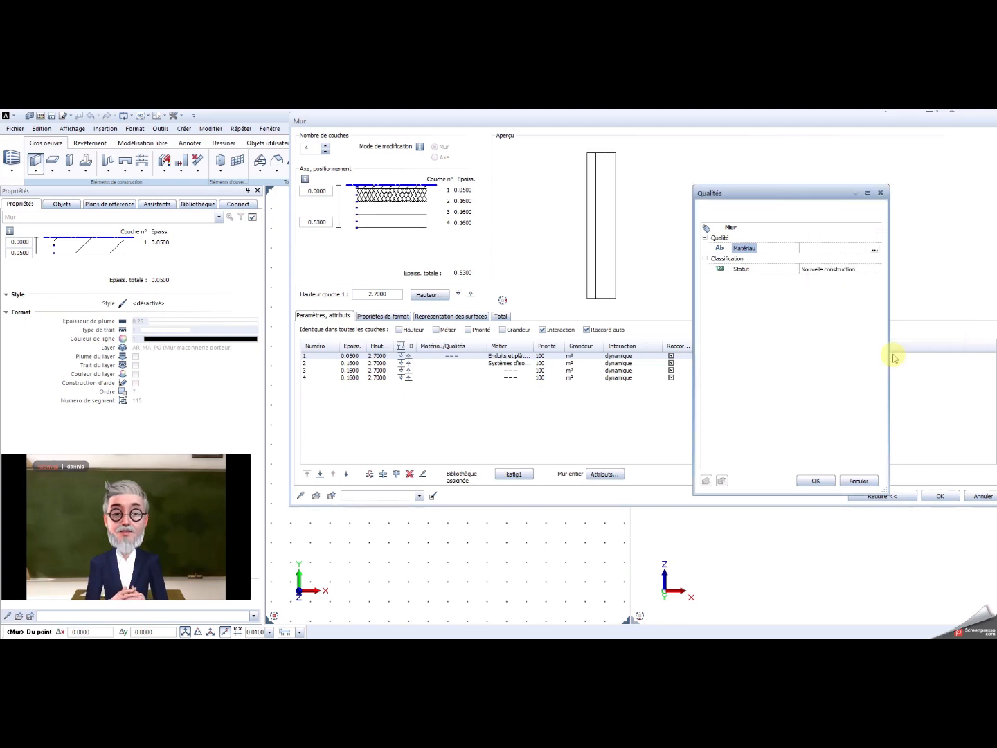
click(827, 481)
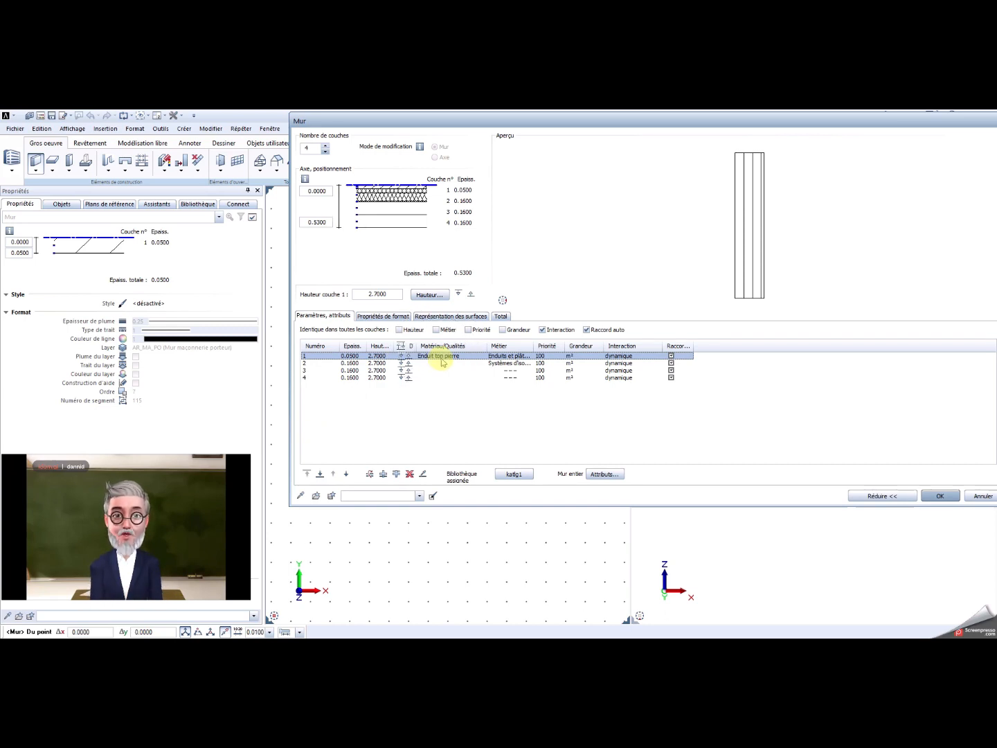
Step: Set layer 1's thickness to 0.0100 and widen the Métier column of the layer table
click(352, 357)
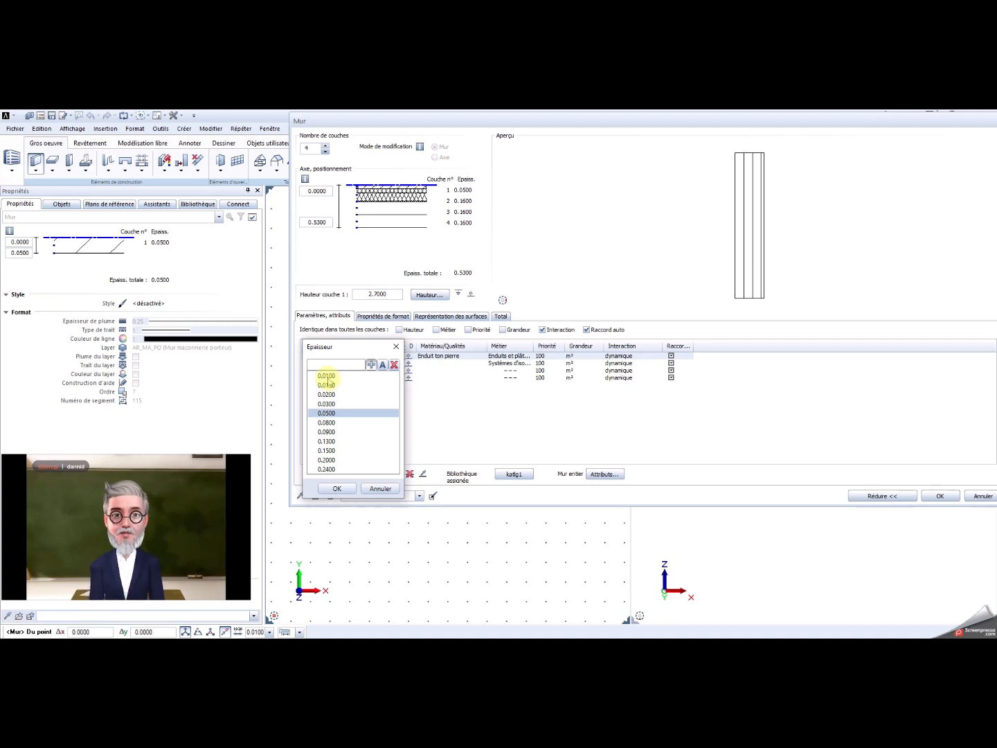
double_click(326, 376)
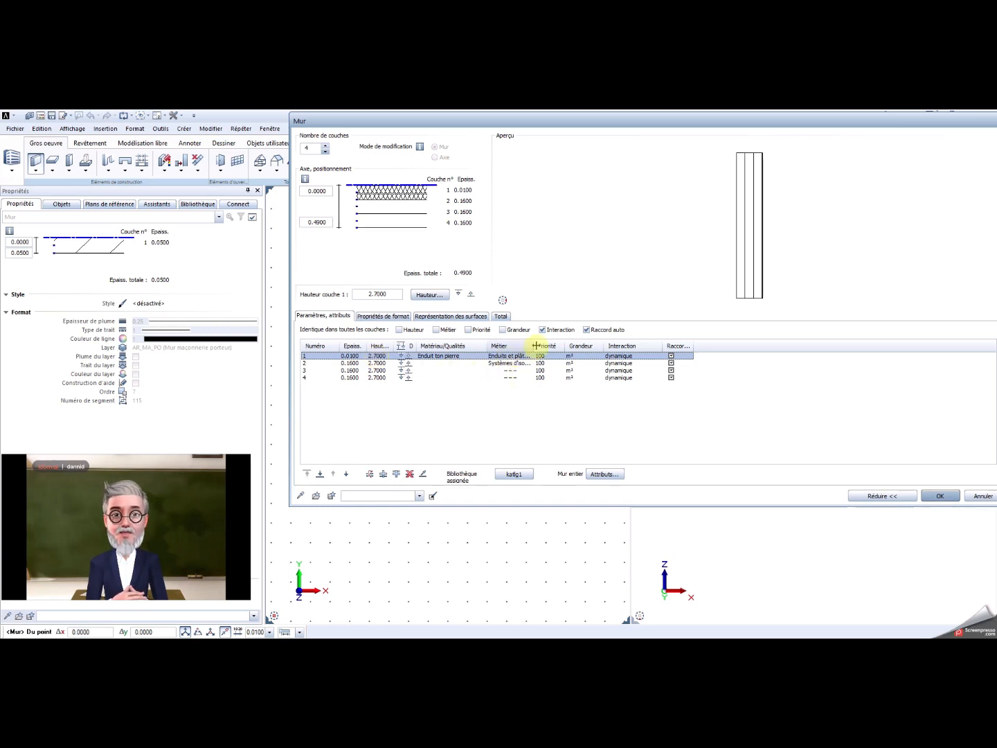
drag(534, 346, 561, 346)
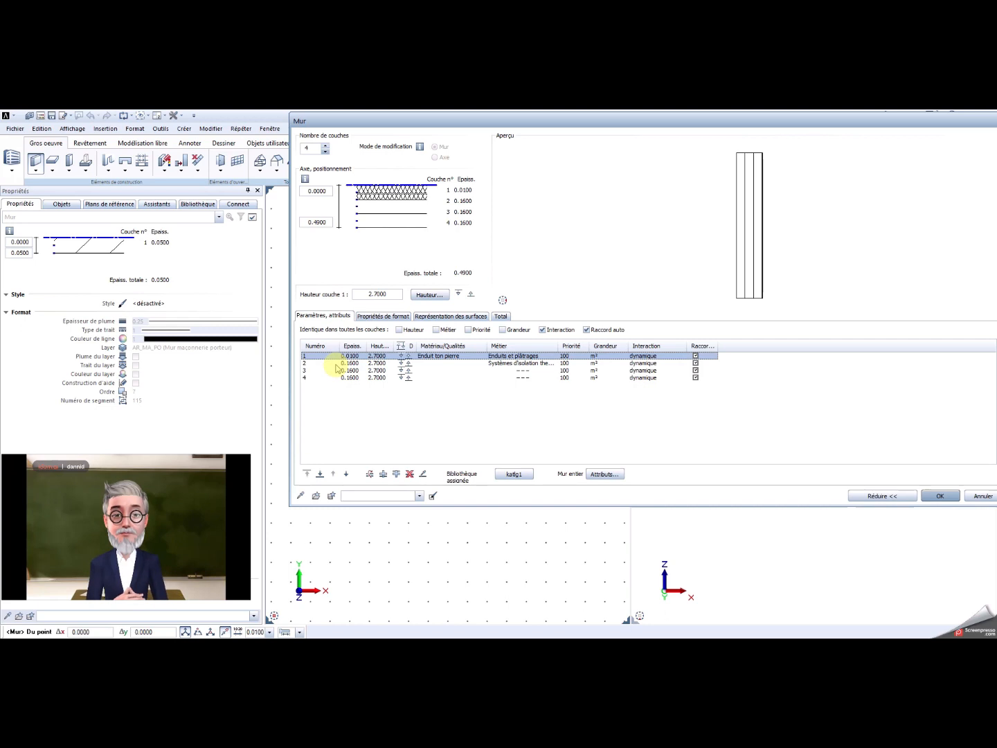
Step: Assign the material "Agglos creux épaisseur 20 cm" to layer 2 and set its thickness to 0.0200
double_click(433, 365)
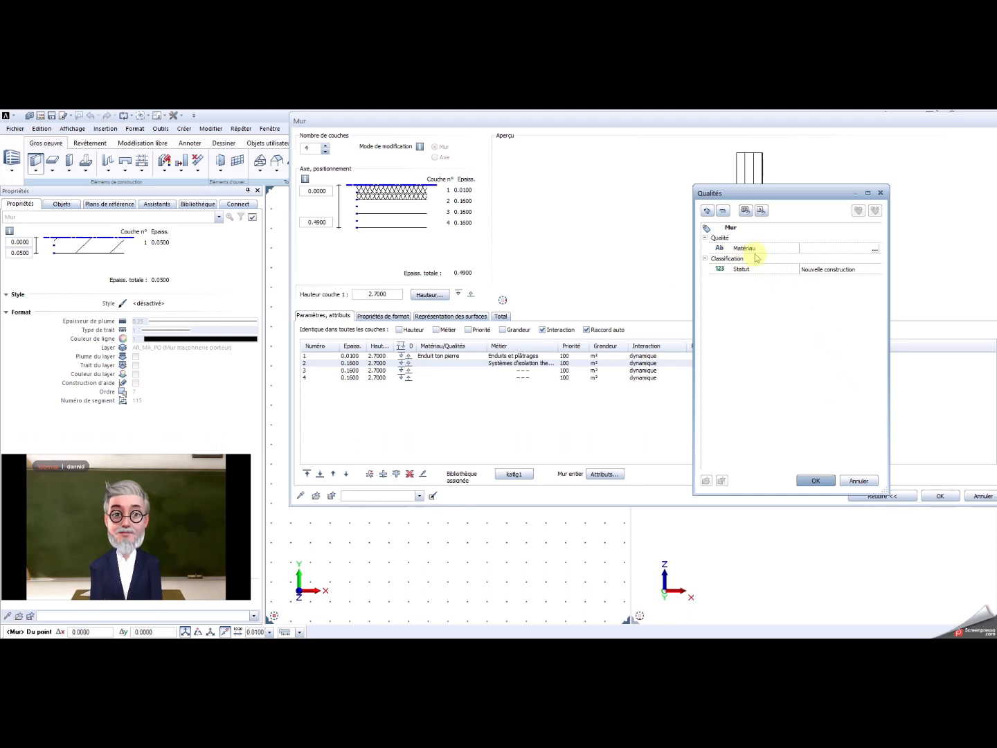
click(876, 249)
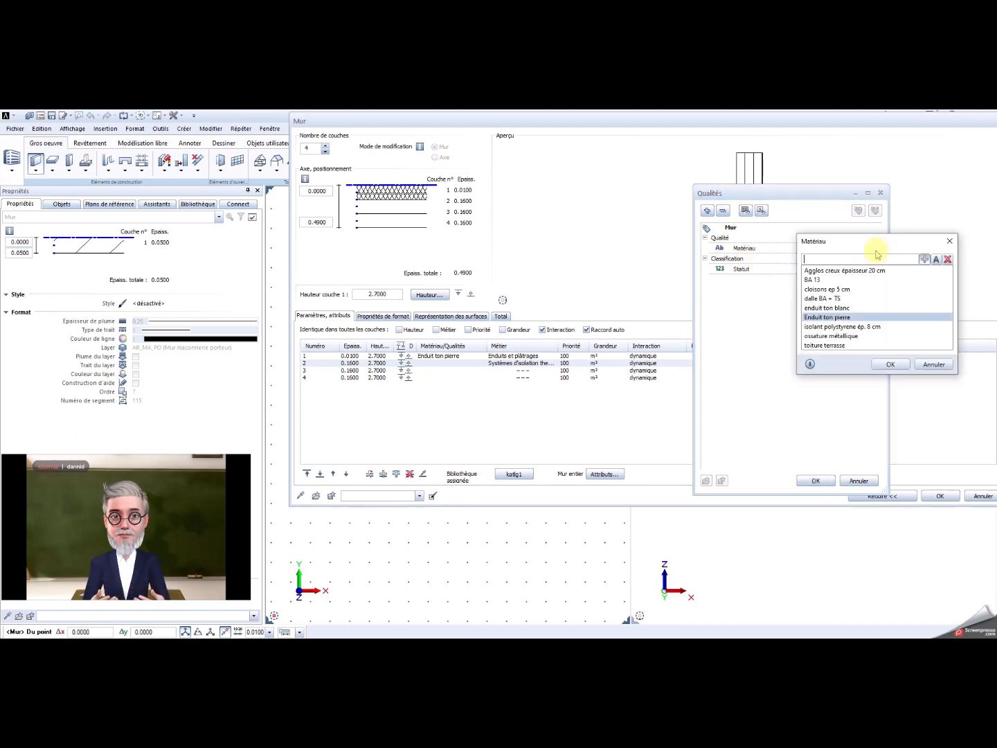
double_click(832, 271)
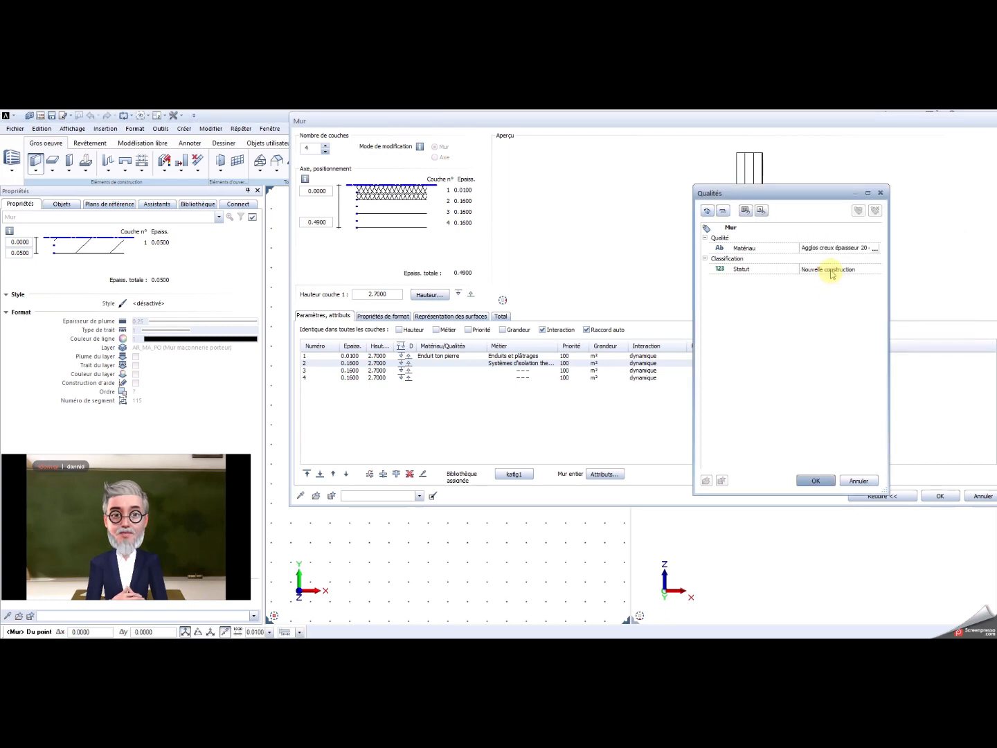
click(818, 481)
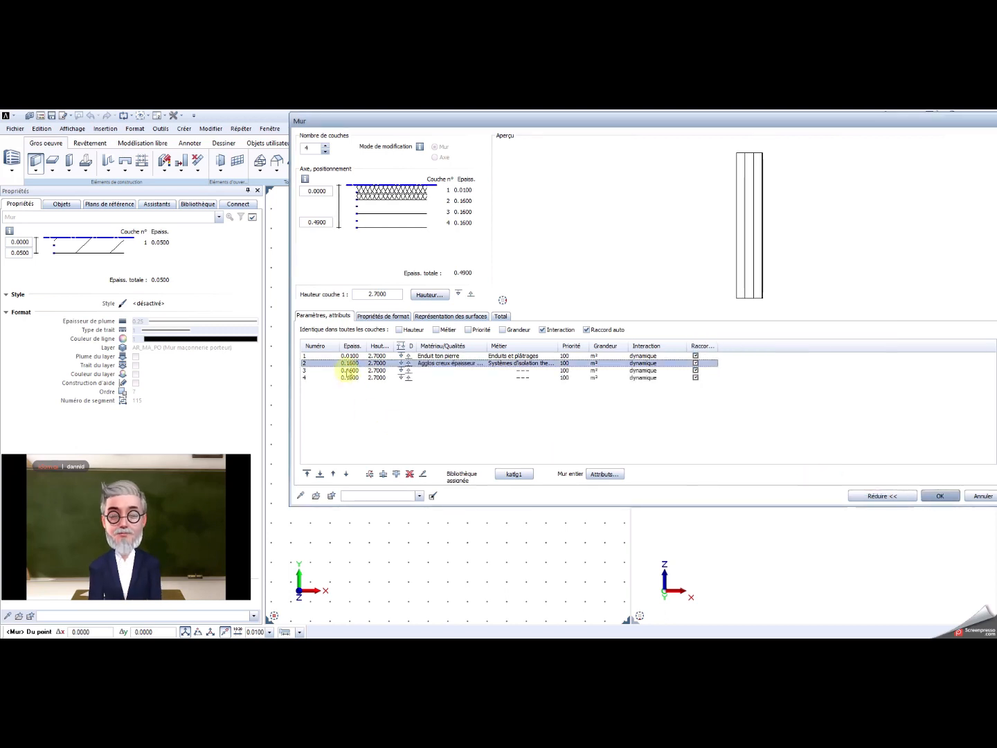
click(348, 370)
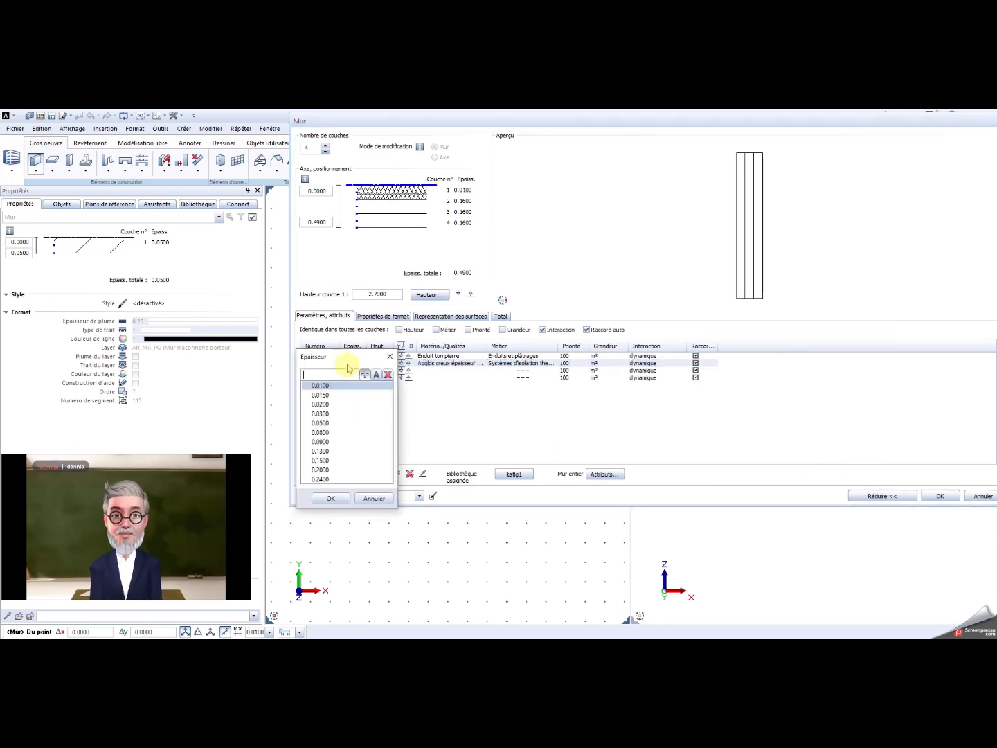
double_click(320, 404)
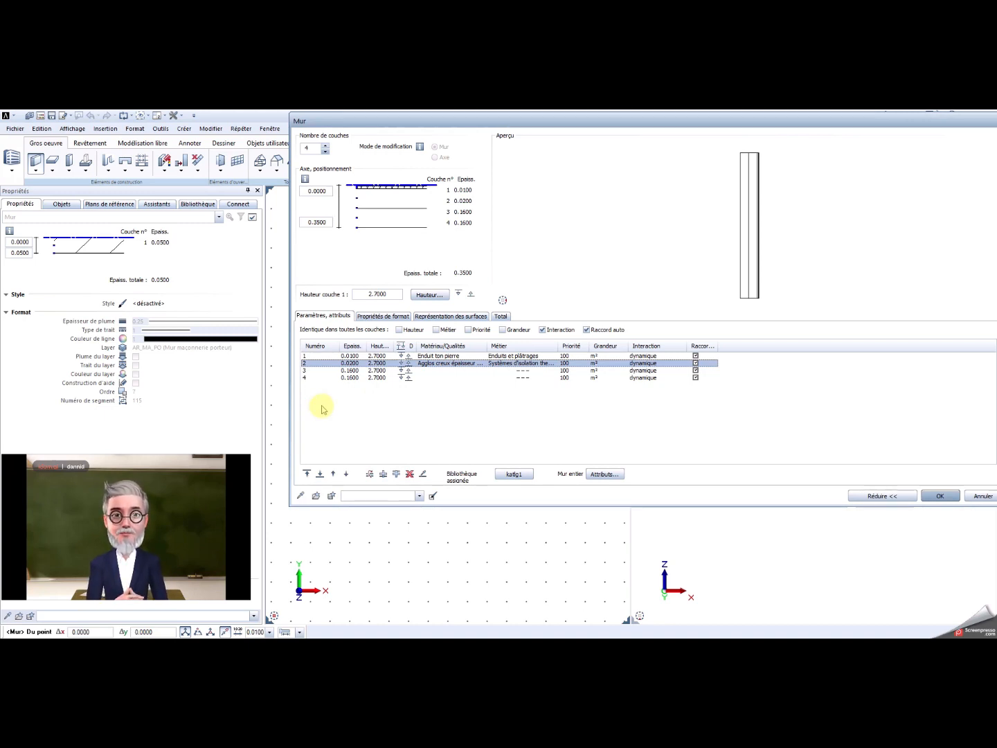
Step: Assign the material "isolant polystyrene ép. 8 cm" to layer 3 and set its thickness to 0.0900
double_click(427, 372)
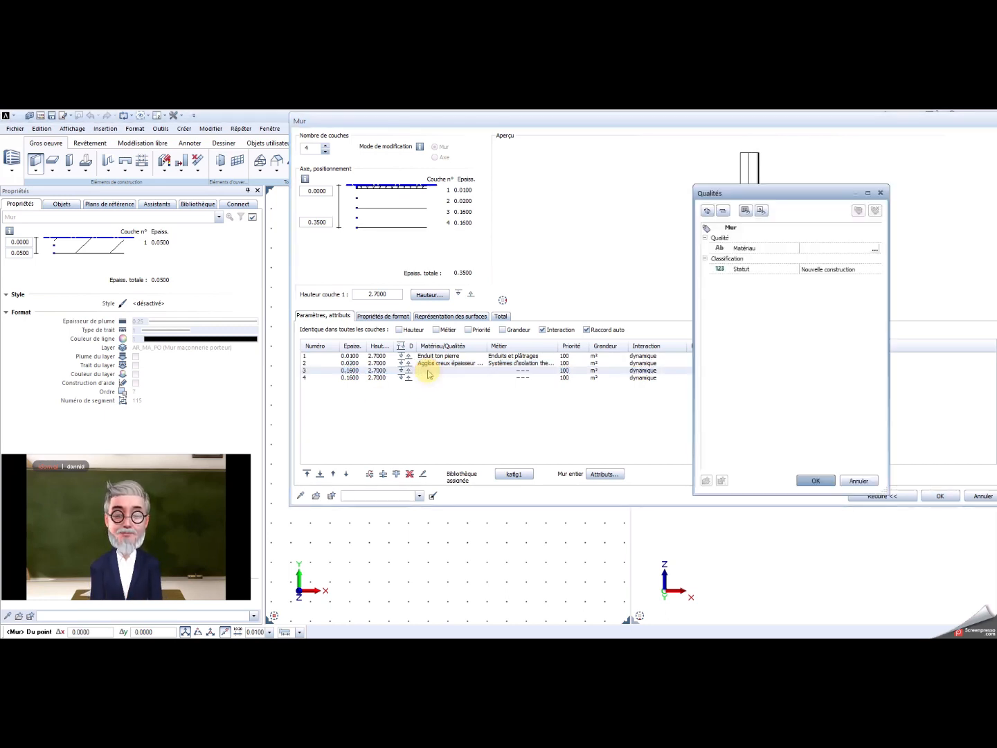
click(876, 247)
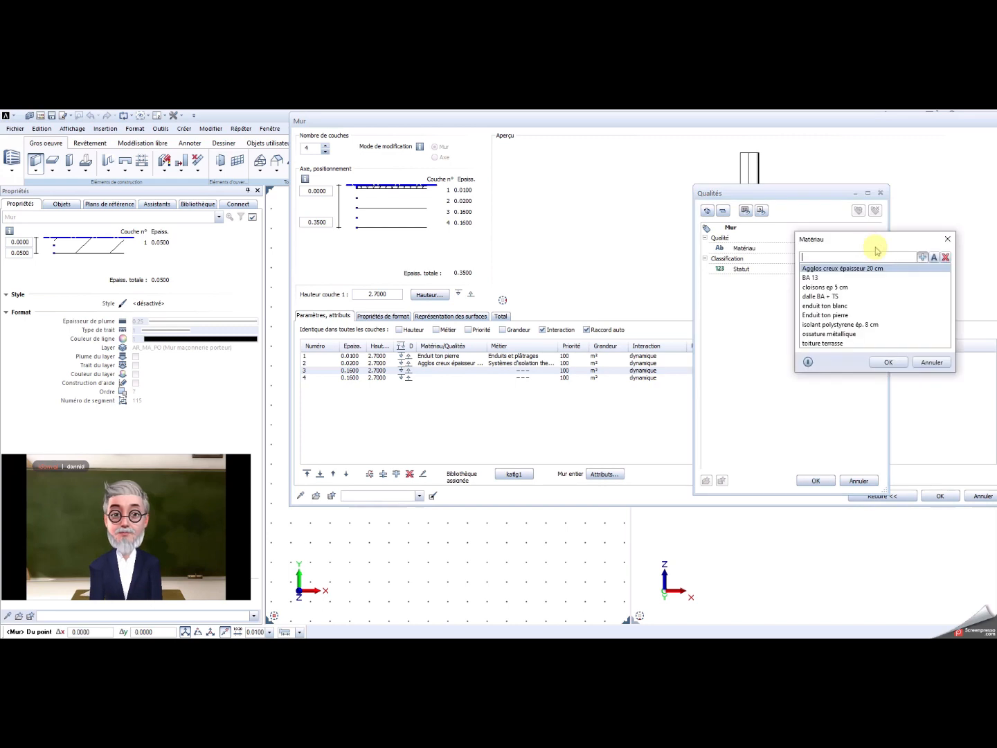
double_click(846, 326)
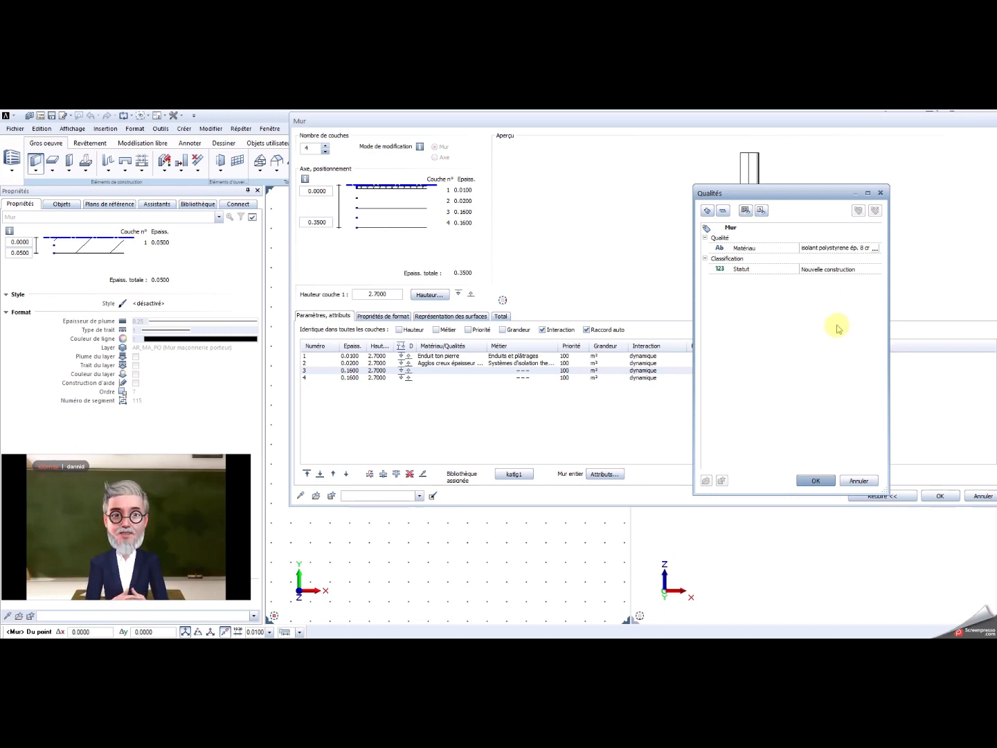
click(810, 481)
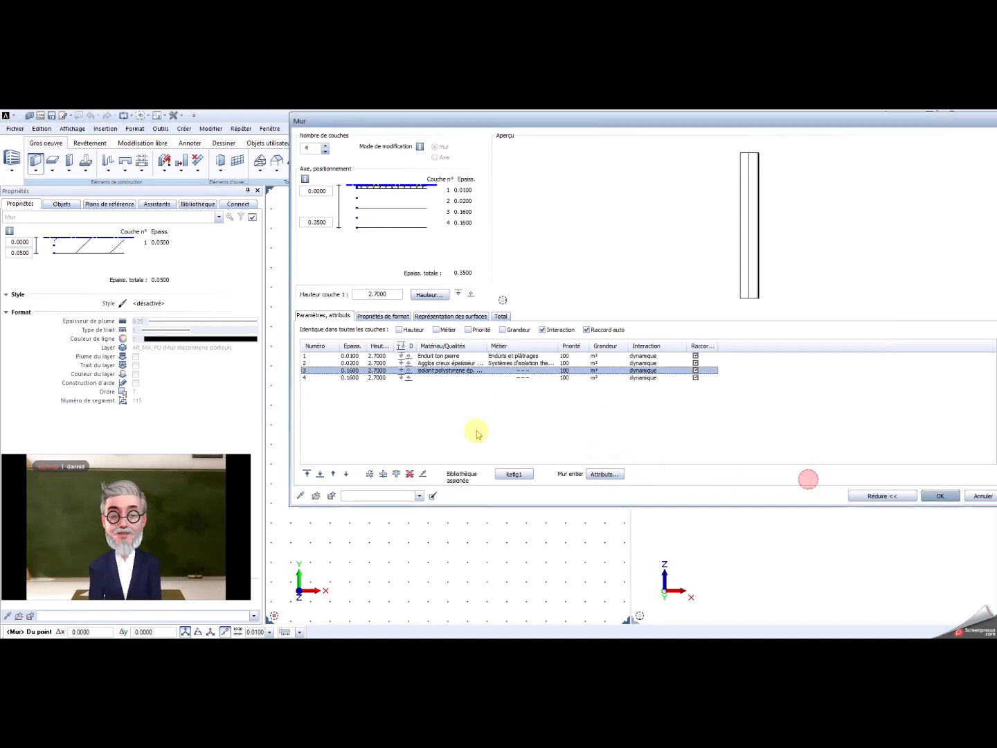
click(351, 377)
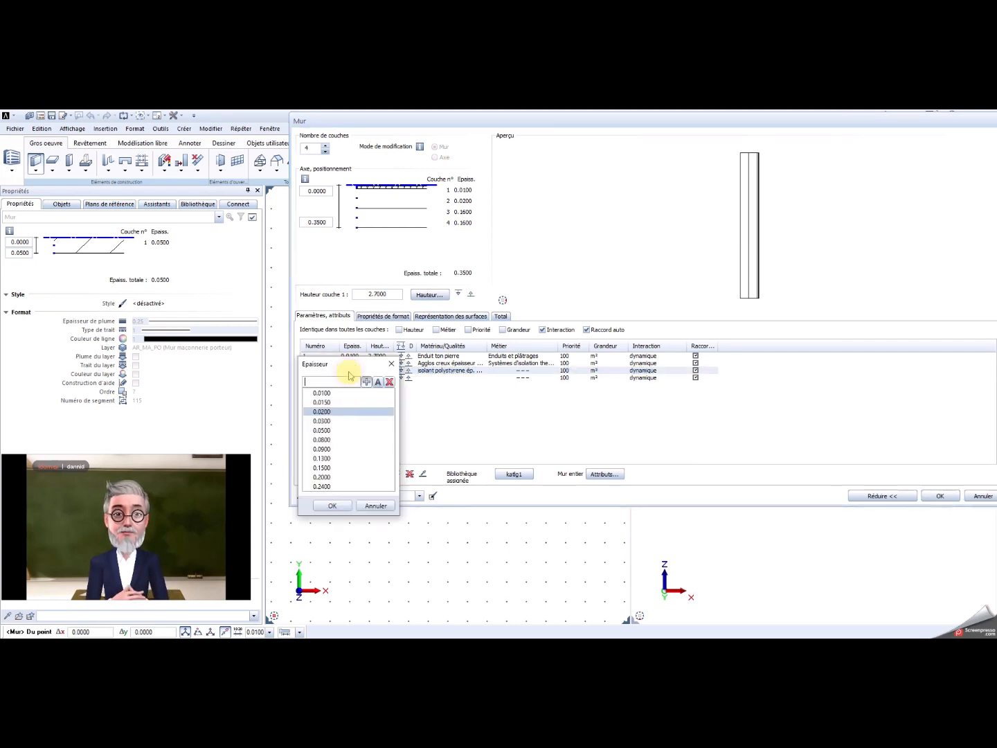
double_click(333, 449)
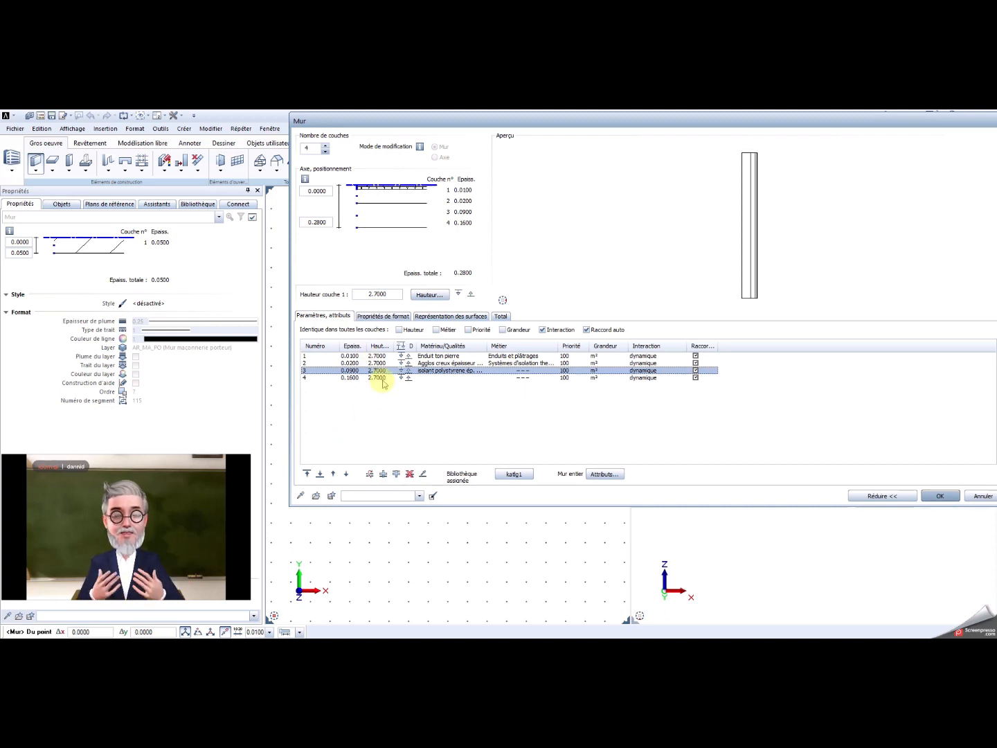
Step: Assign the material "BA 13" to layer 4 and set its thickness to 0.0100
double_click(433, 376)
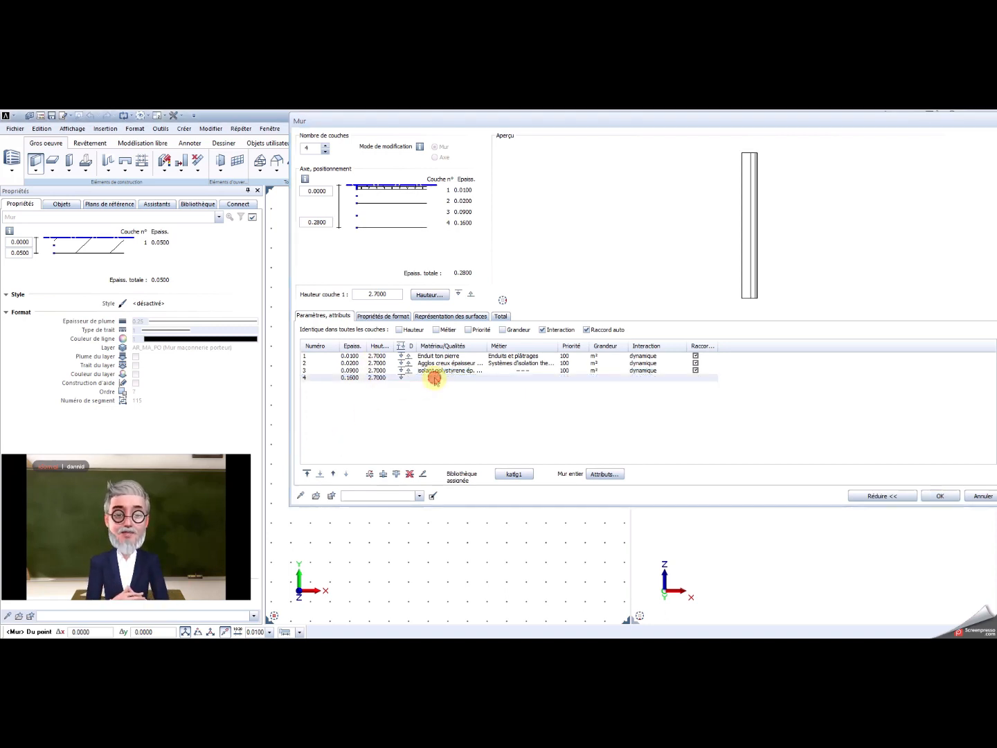
click(875, 248)
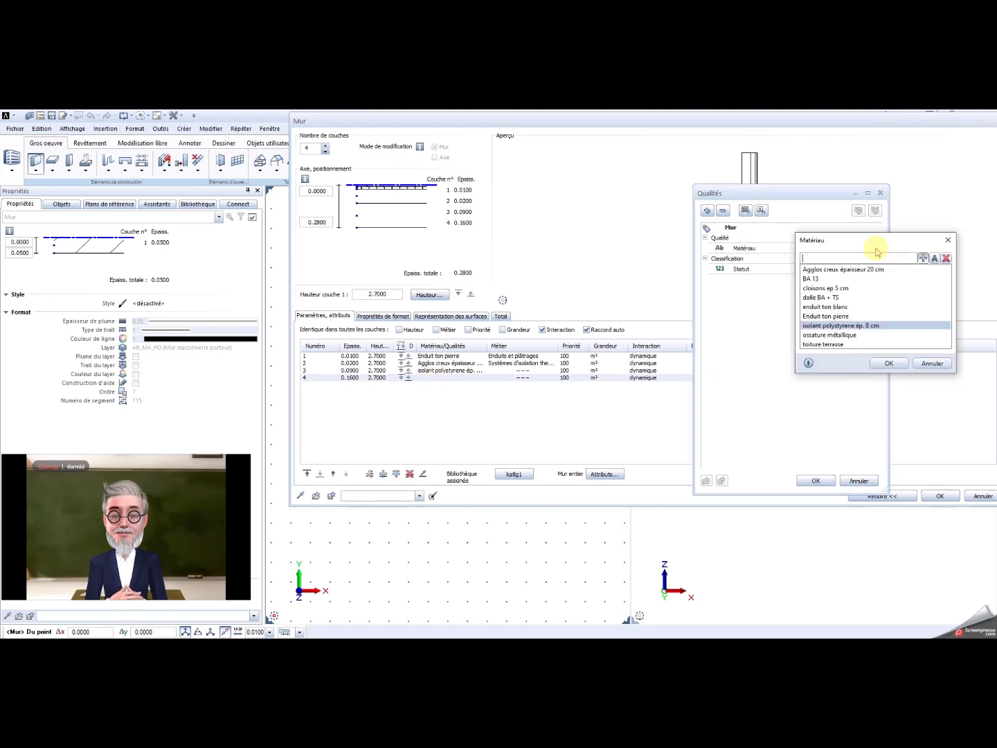
double_click(815, 280)
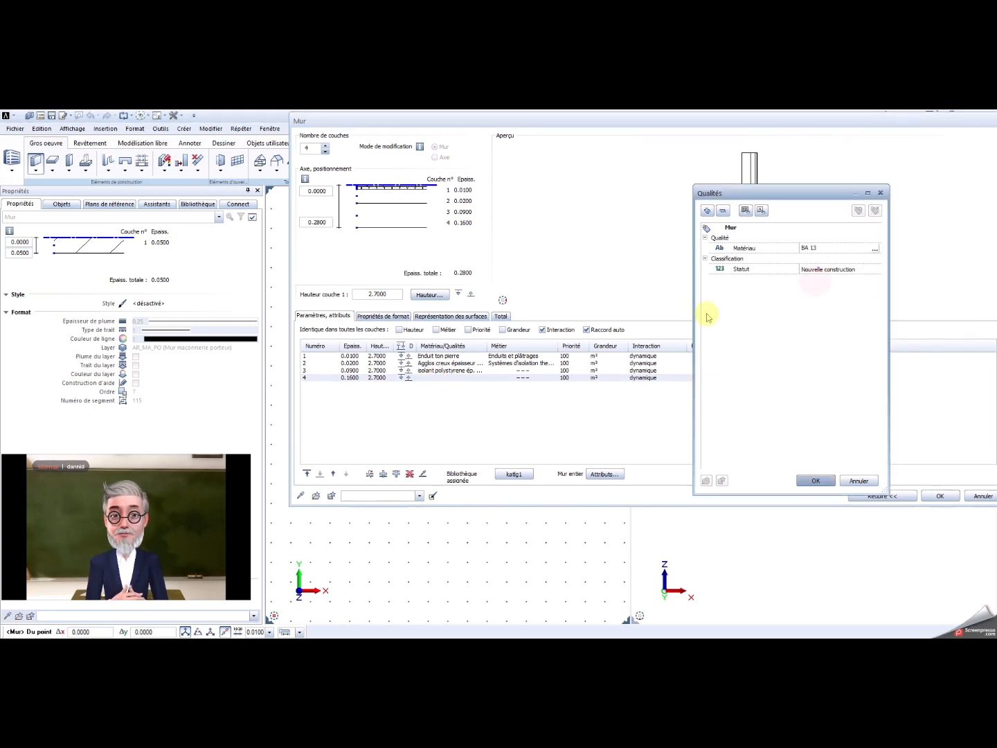
click(814, 479)
click(352, 377)
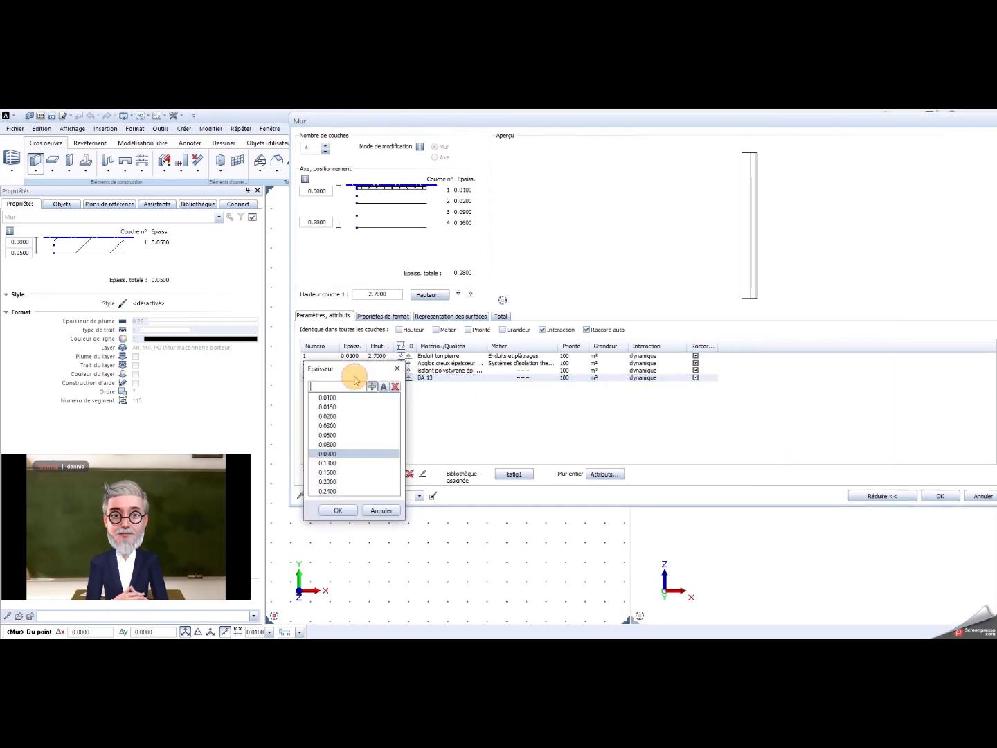
double_click(328, 397)
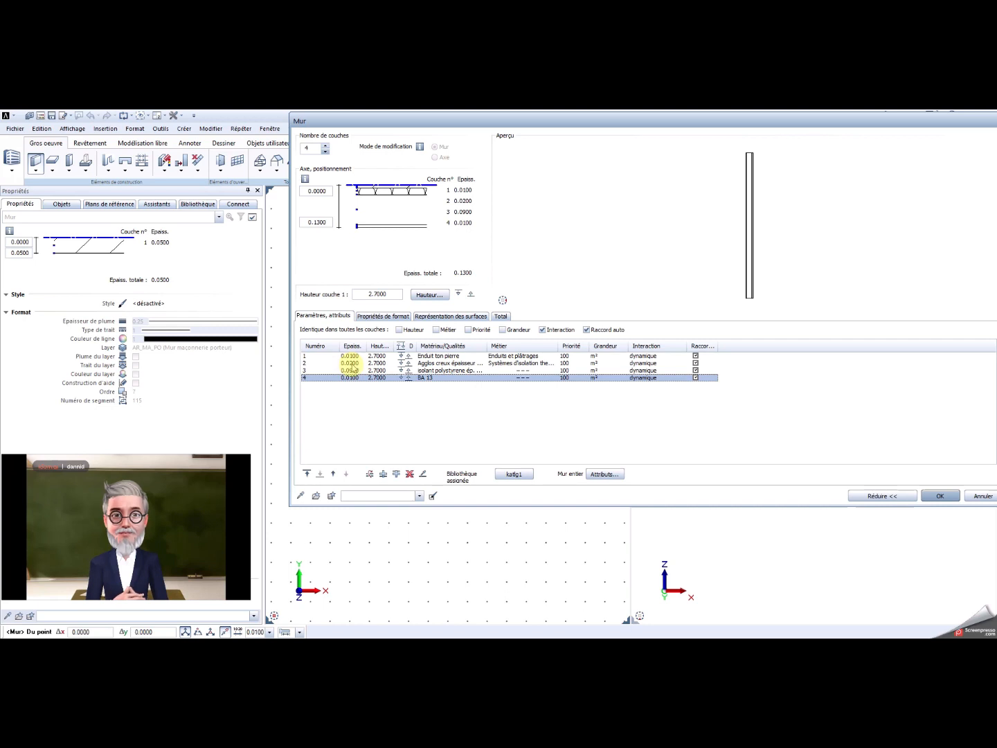
Step: Set layer 2's thickness to 0.2000 and move the wall axis to the boundary between layers 1 and 2, at offset 0.0100
double_click(349, 363)
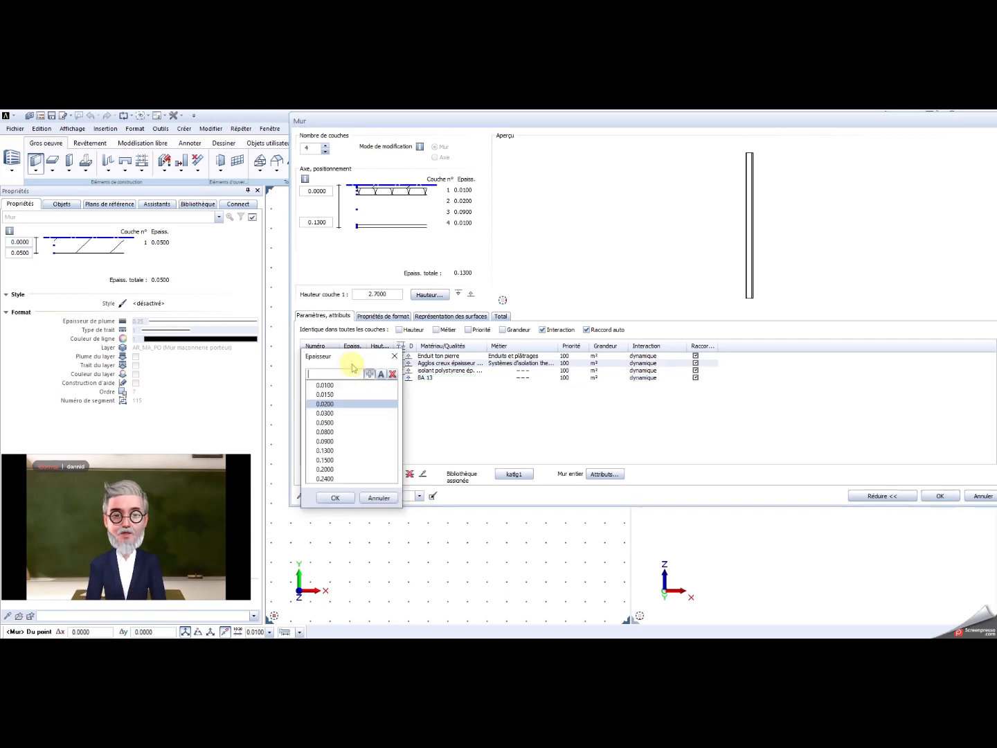
double_click(333, 470)
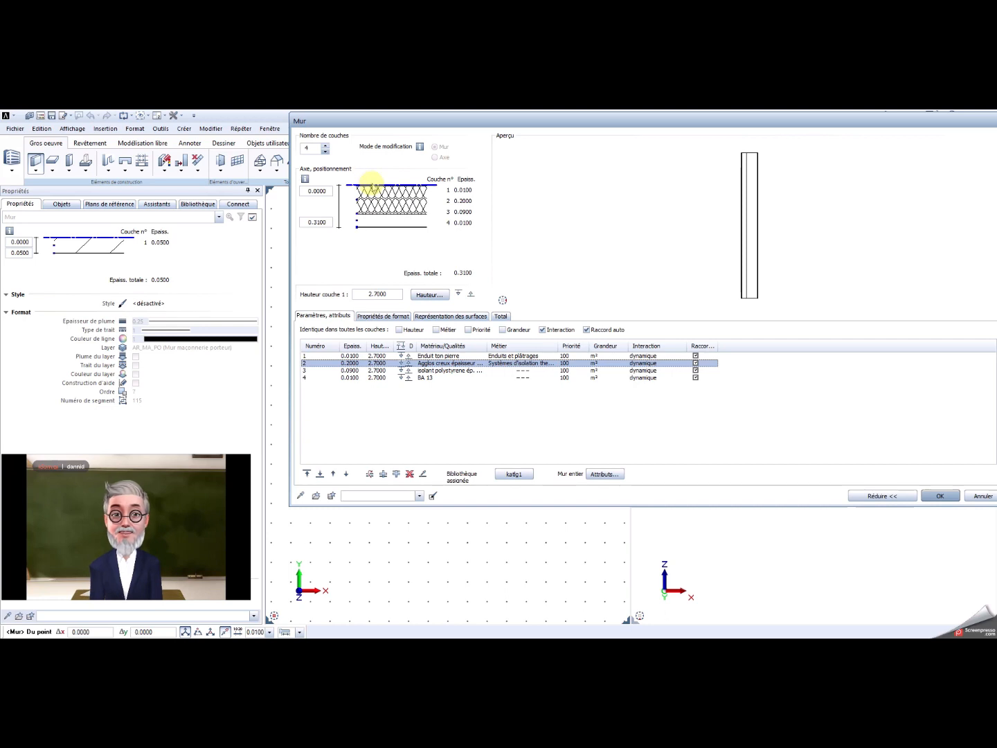
mouse_move(372, 185)
mouse_down()
mouse_move(382, 222)
mouse_move(383, 190)
mouse_up()
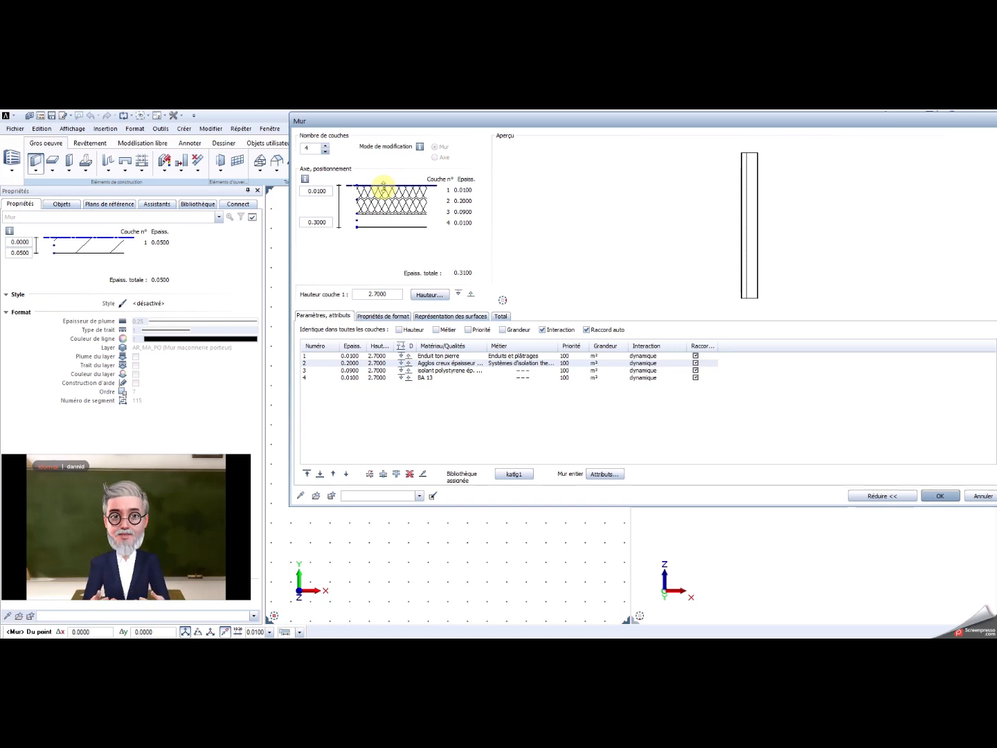
drag(384, 188, 406, 190)
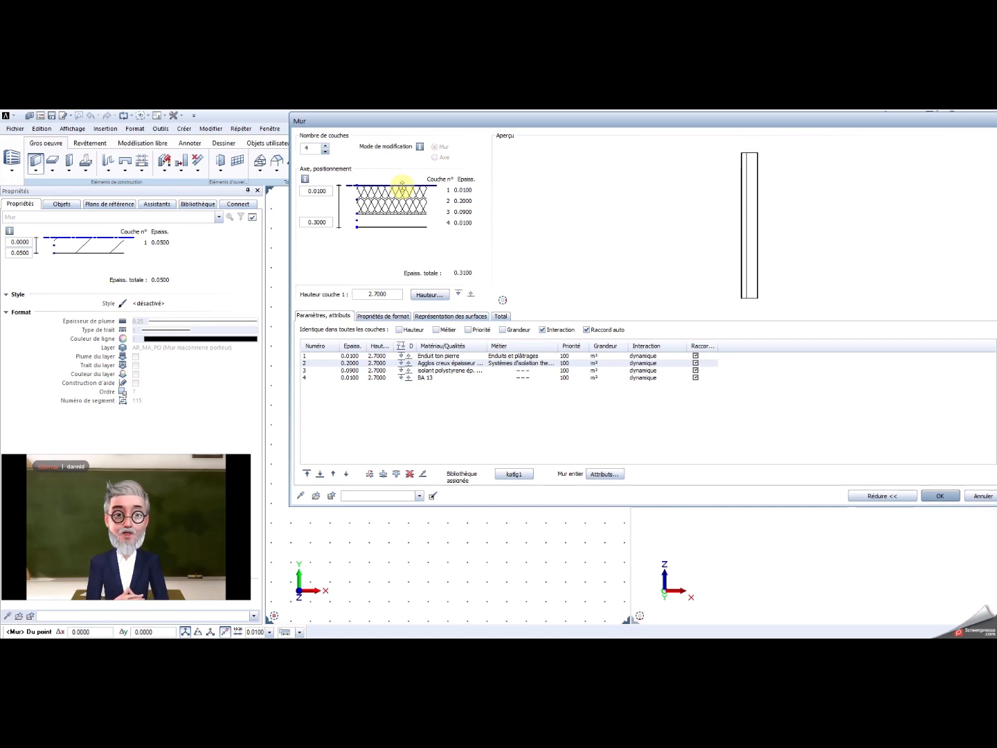
Step: Set the pen colour of wall layer 2 to colour 25 and of layer 3 to colour 10
click(394, 317)
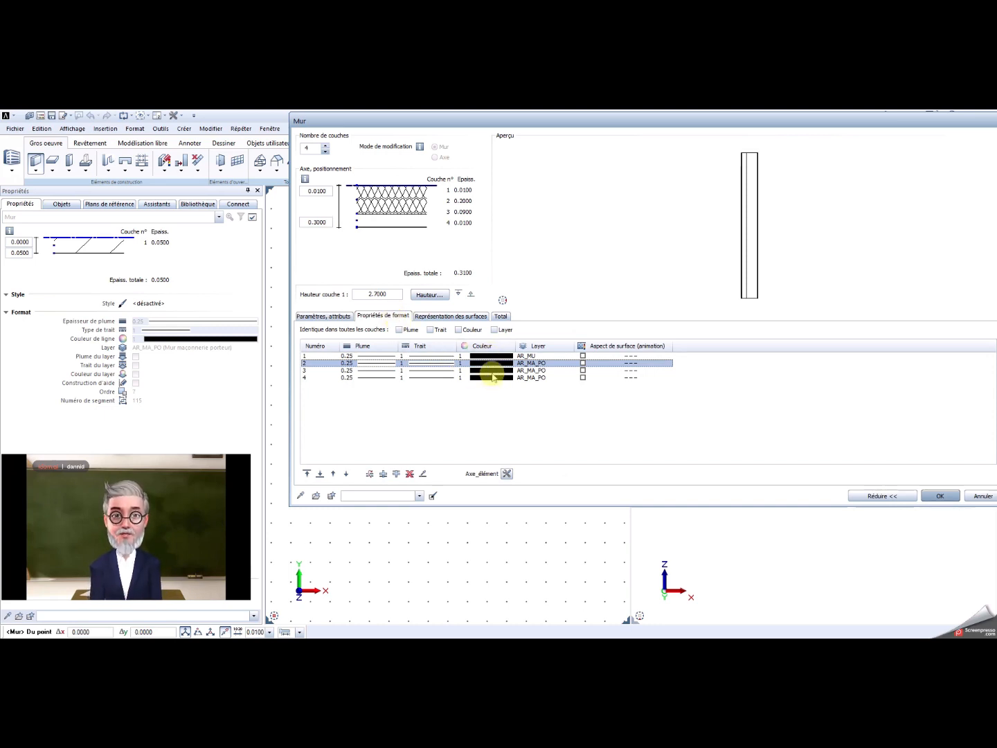
click(491, 364)
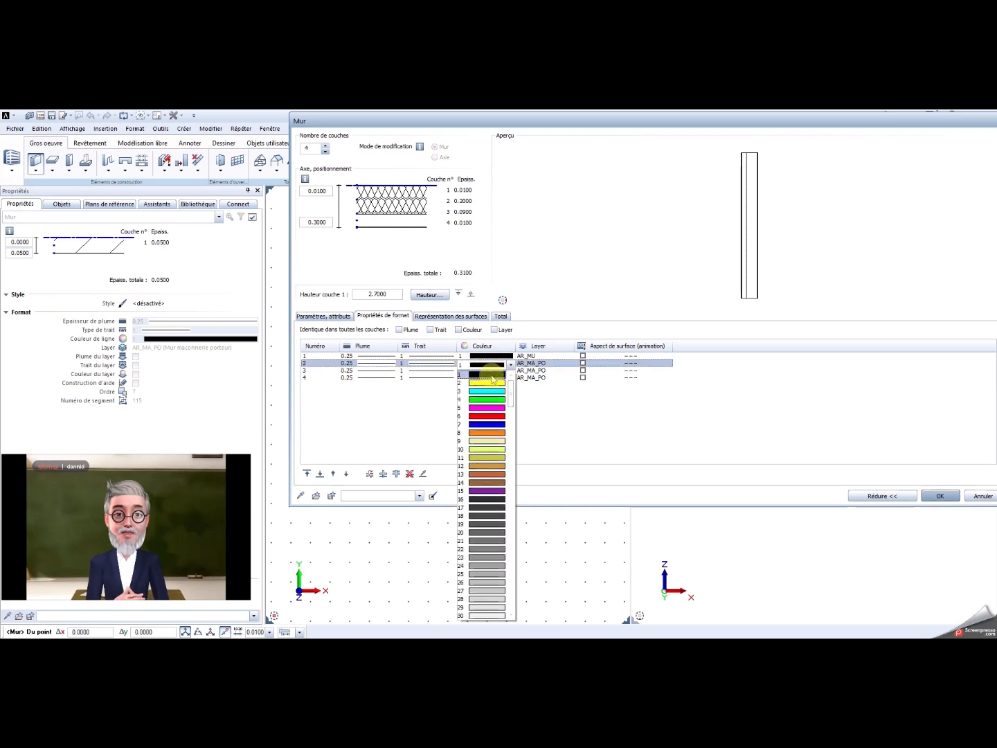
click(486, 574)
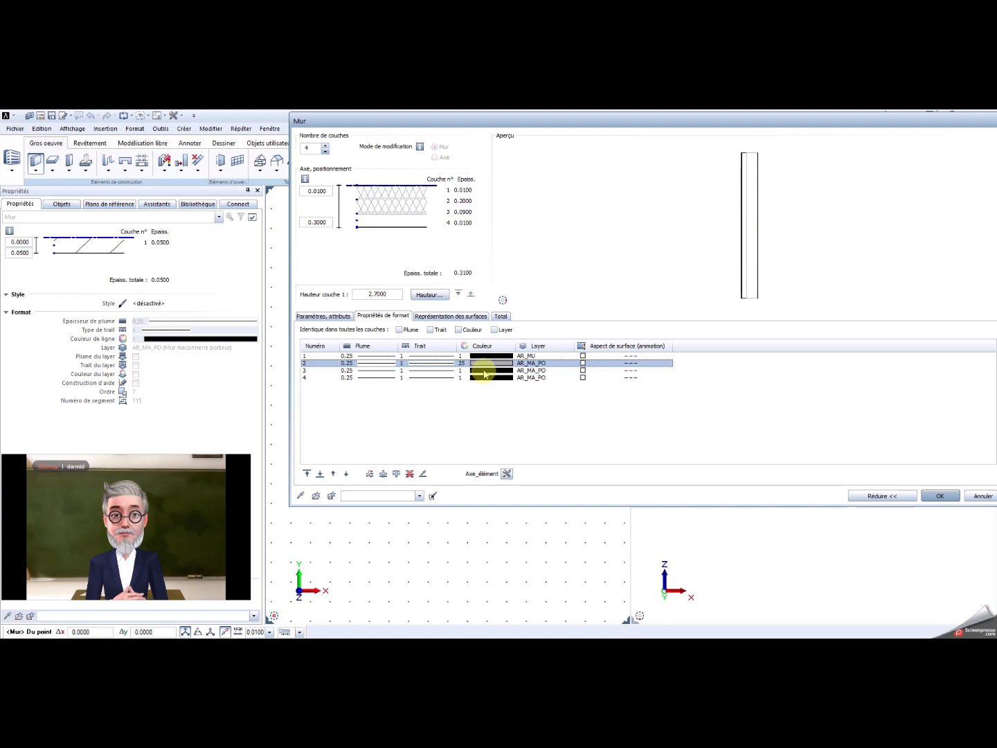
click(486, 371)
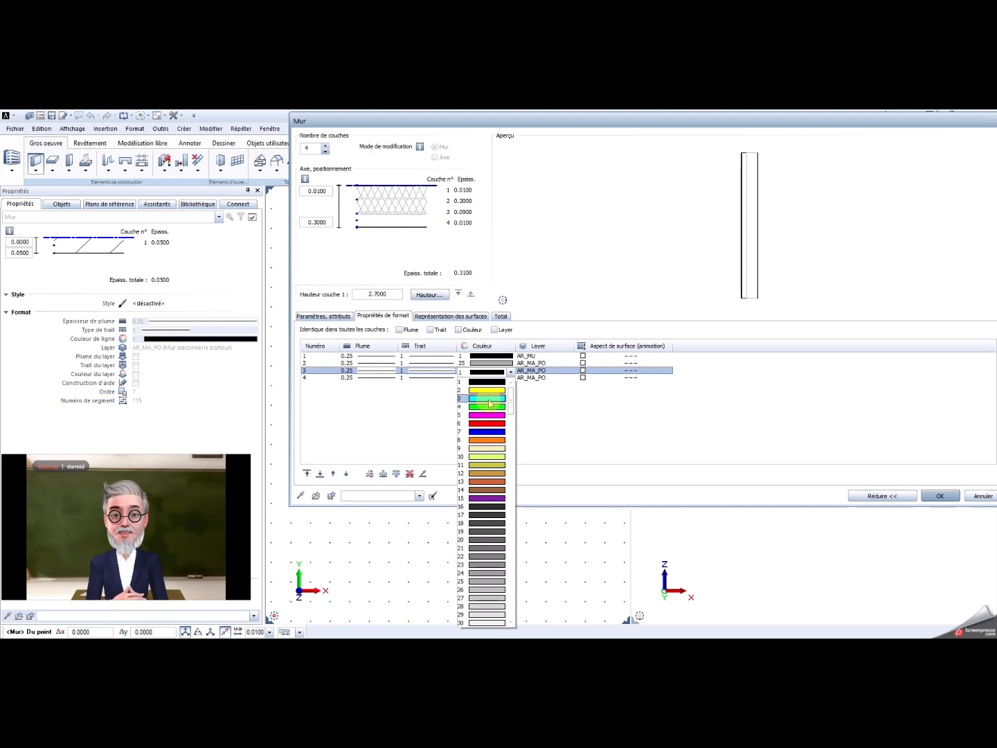
click(491, 457)
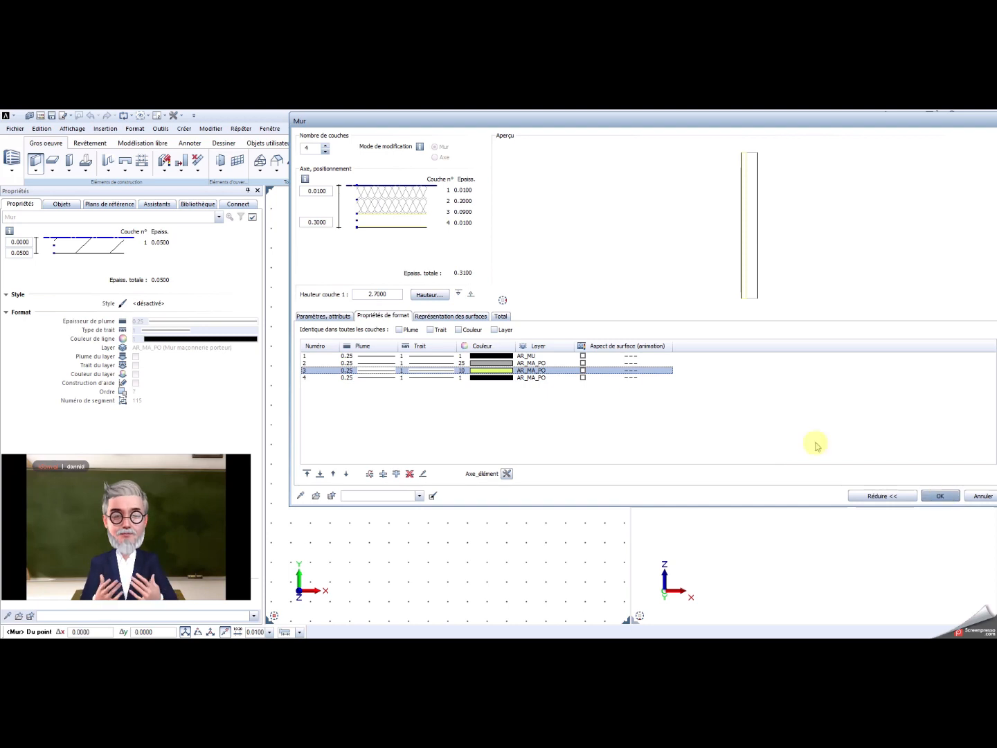
Step: Assign surface pattern 344 to wall layer 2 and pattern 301 "Isolation thermique" to layer 3, and accept the wall settings
click(478, 315)
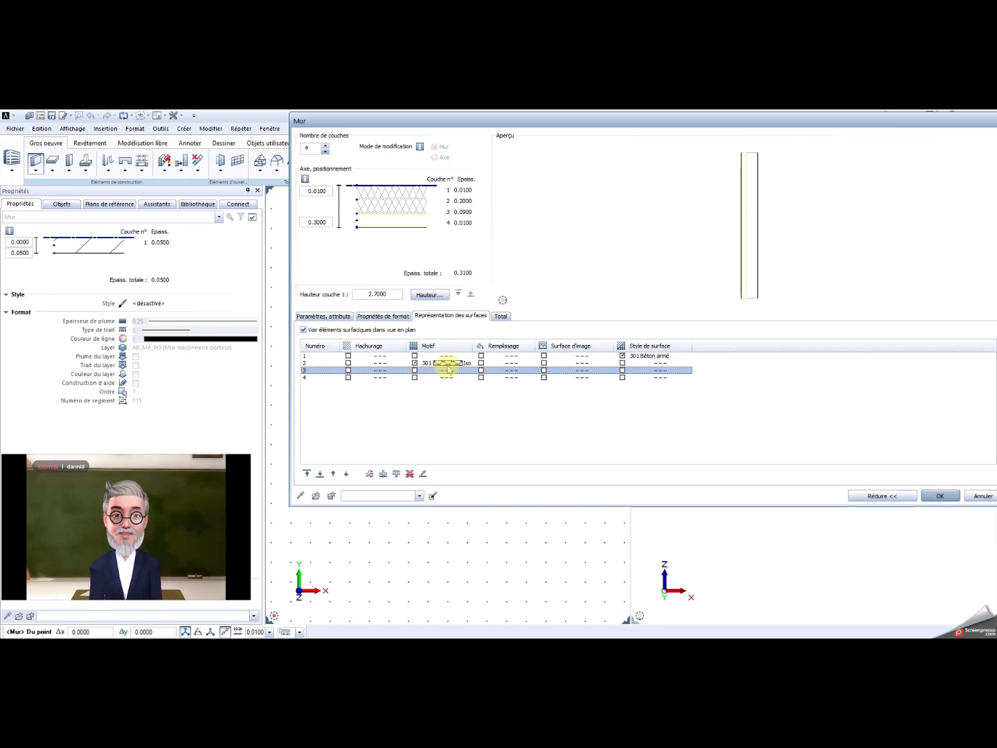
click(446, 363)
click(444, 364)
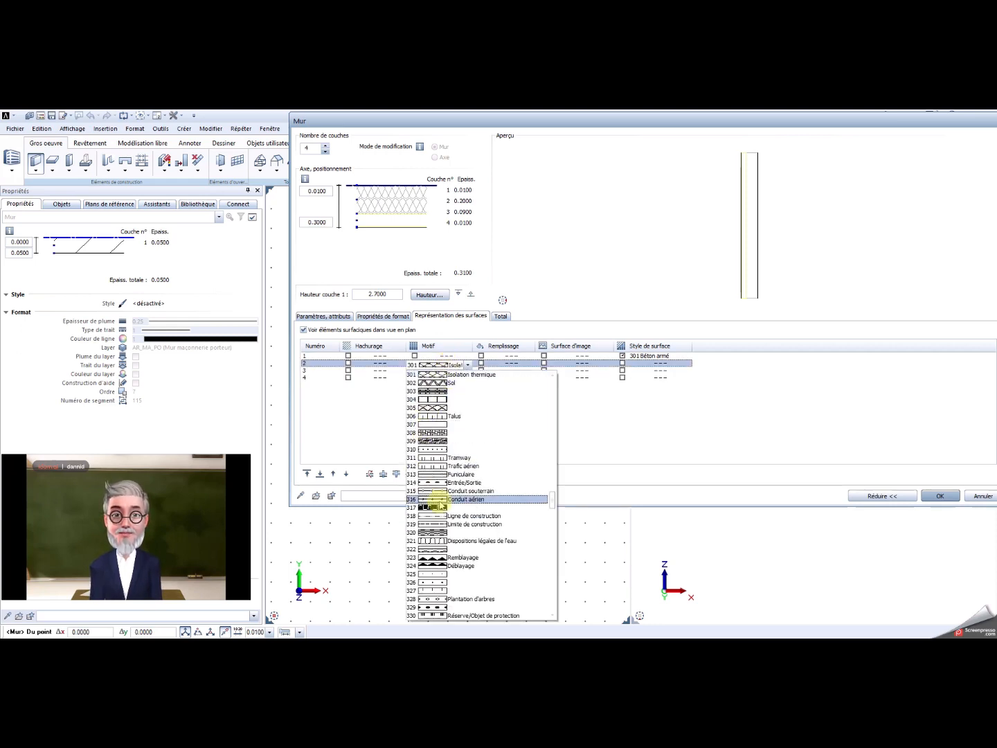
scroll(443, 583, down, 10)
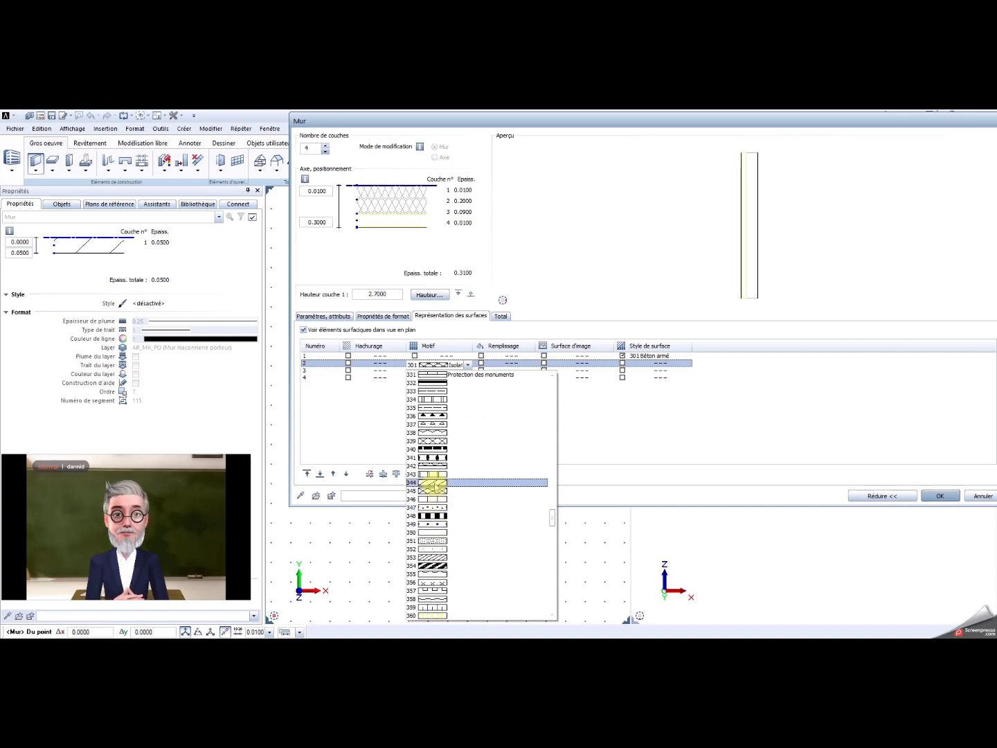
click(433, 484)
click(444, 371)
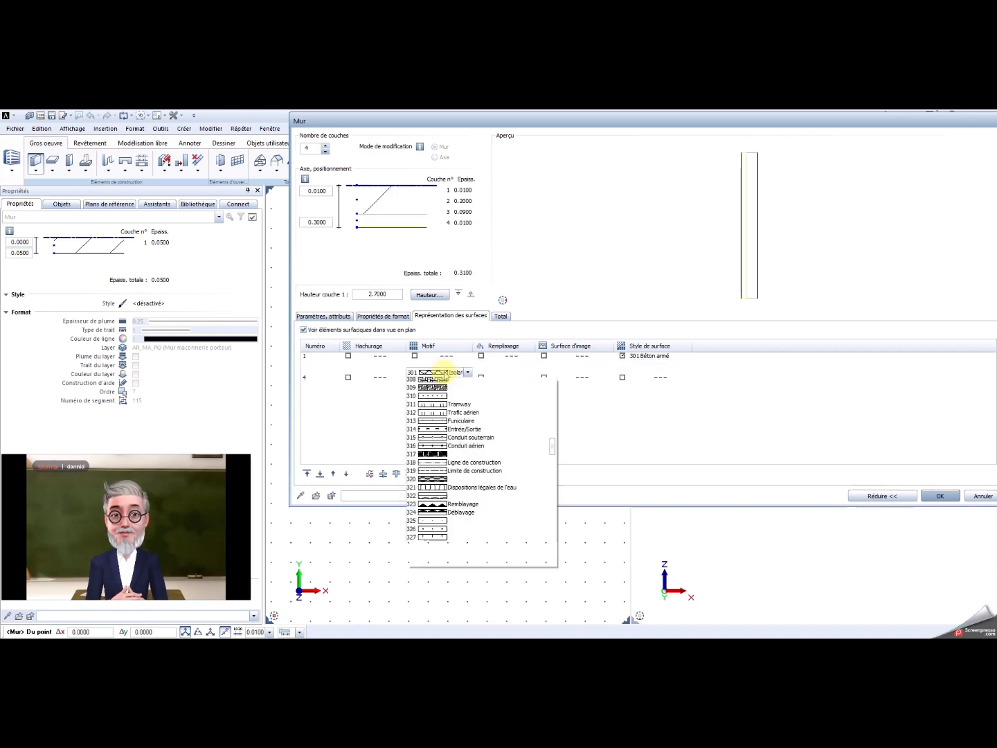
click(444, 373)
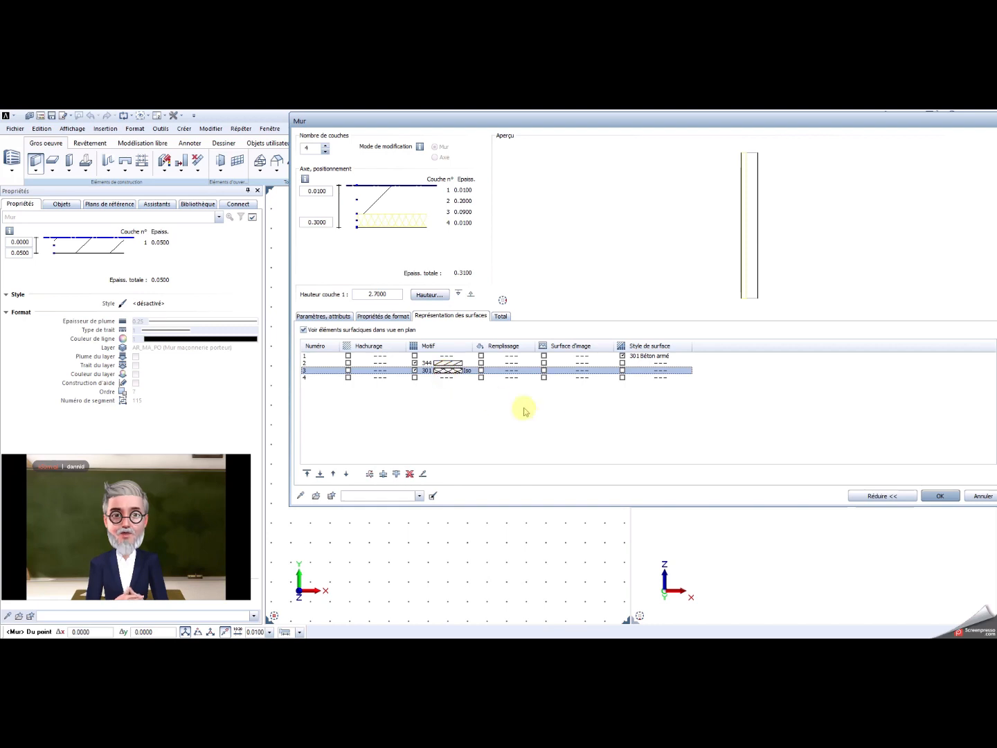
click(937, 496)
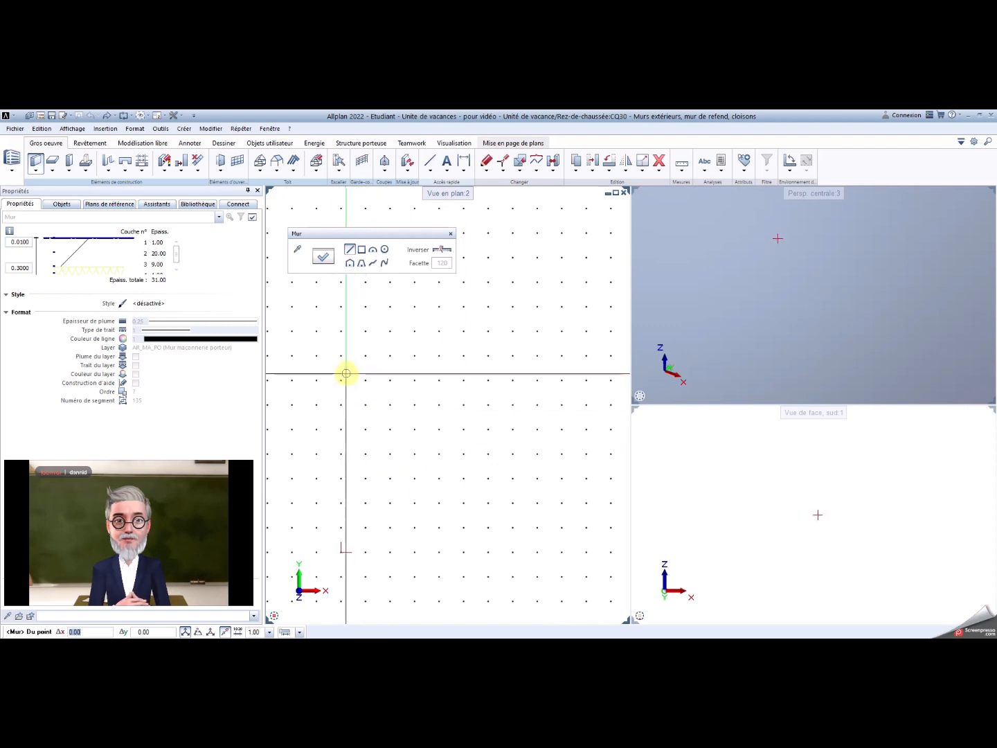
Step: Place the start point of the first exterior wall in the plan view and aim the wall horizontally to the right
click(346, 373)
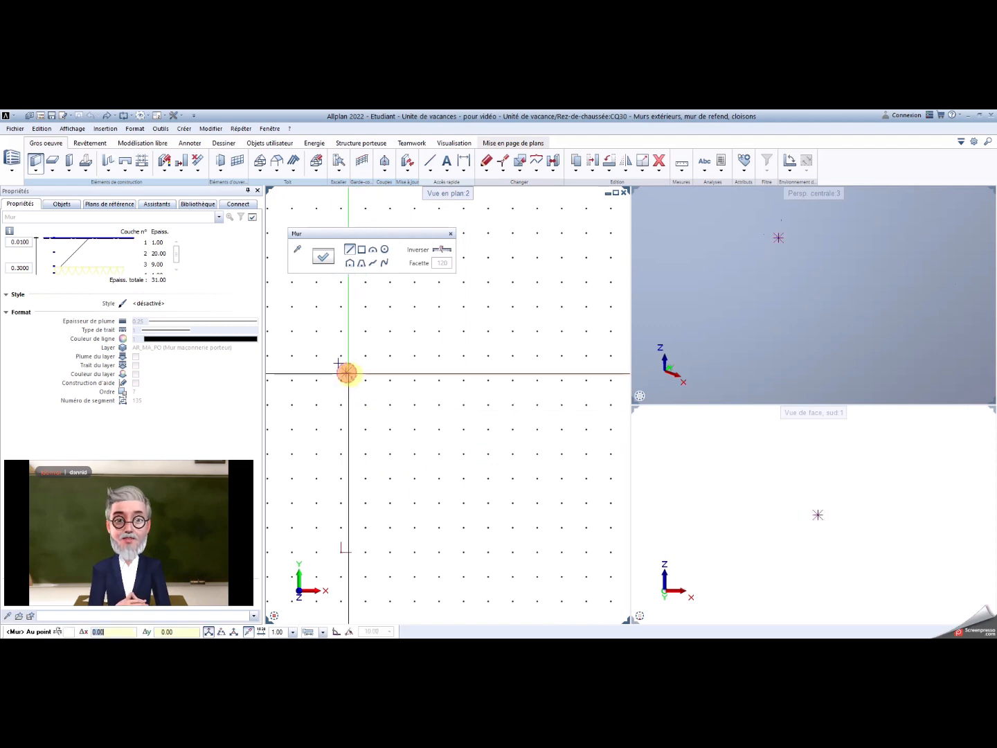
scroll(507, 379, up, 1)
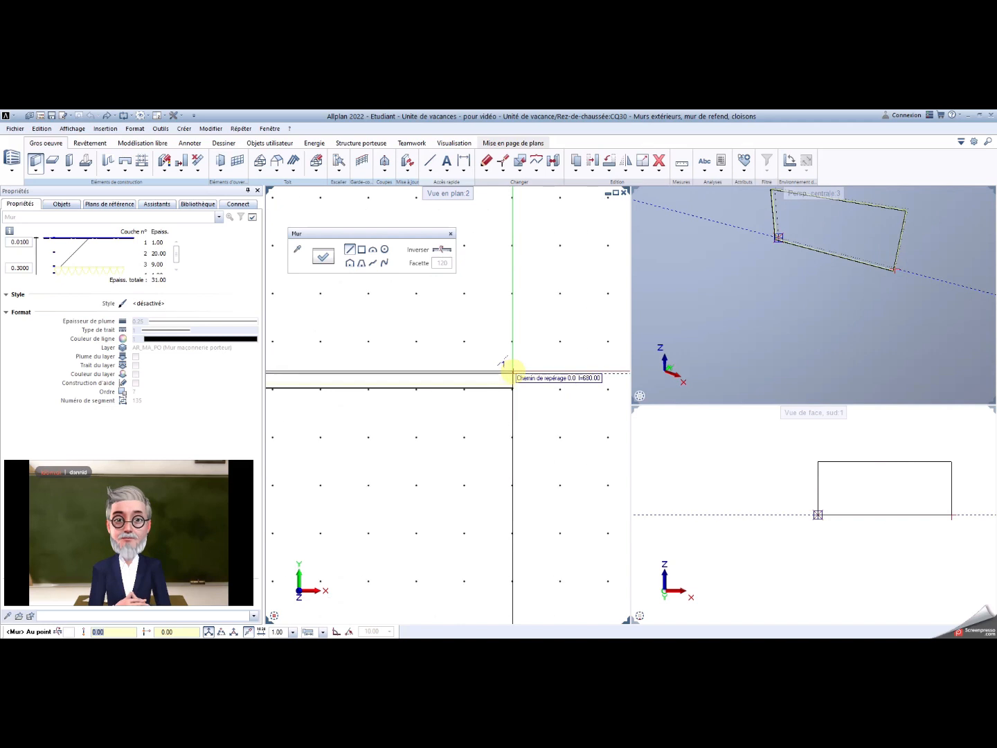
scroll(516, 377, up, 1)
scroll(582, 369, up, 1)
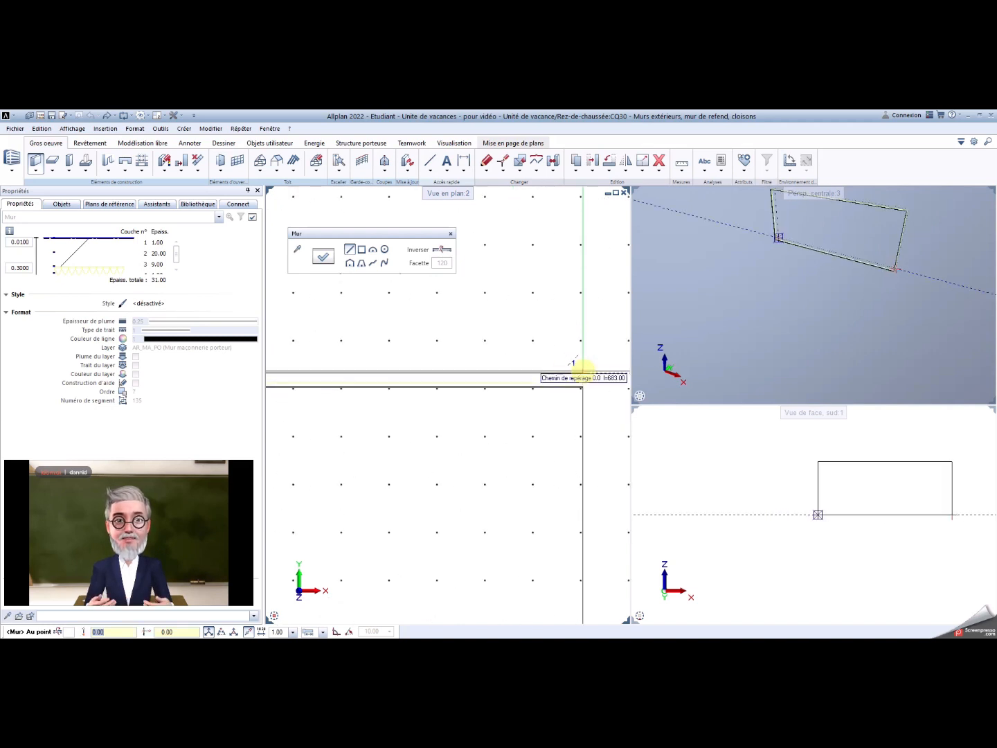
scroll(578, 370, down, 1)
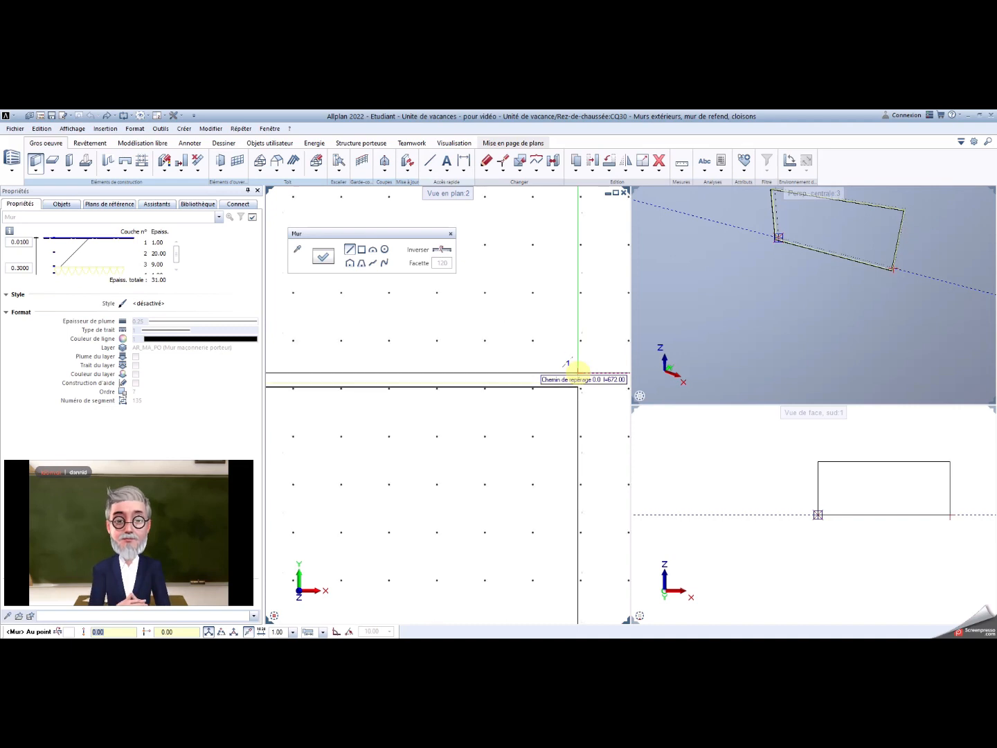
scroll(579, 374, down, 1)
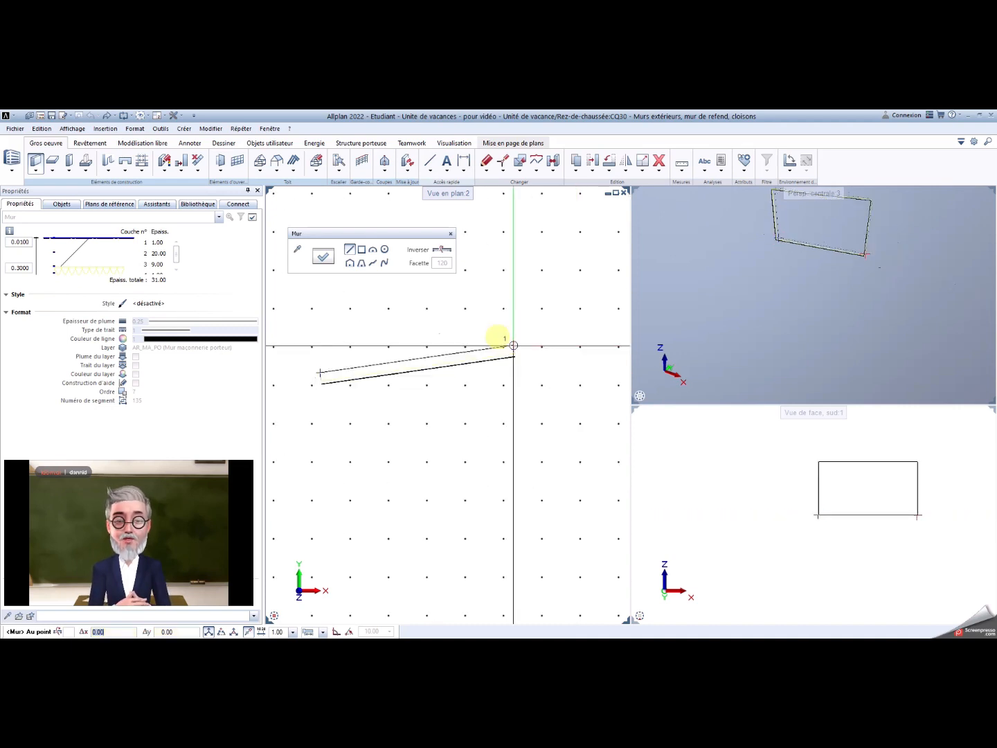
Step: Invert the wall preview about its axis and switch it back to the original layer side
click(441, 251)
scroll(508, 372, up, 2)
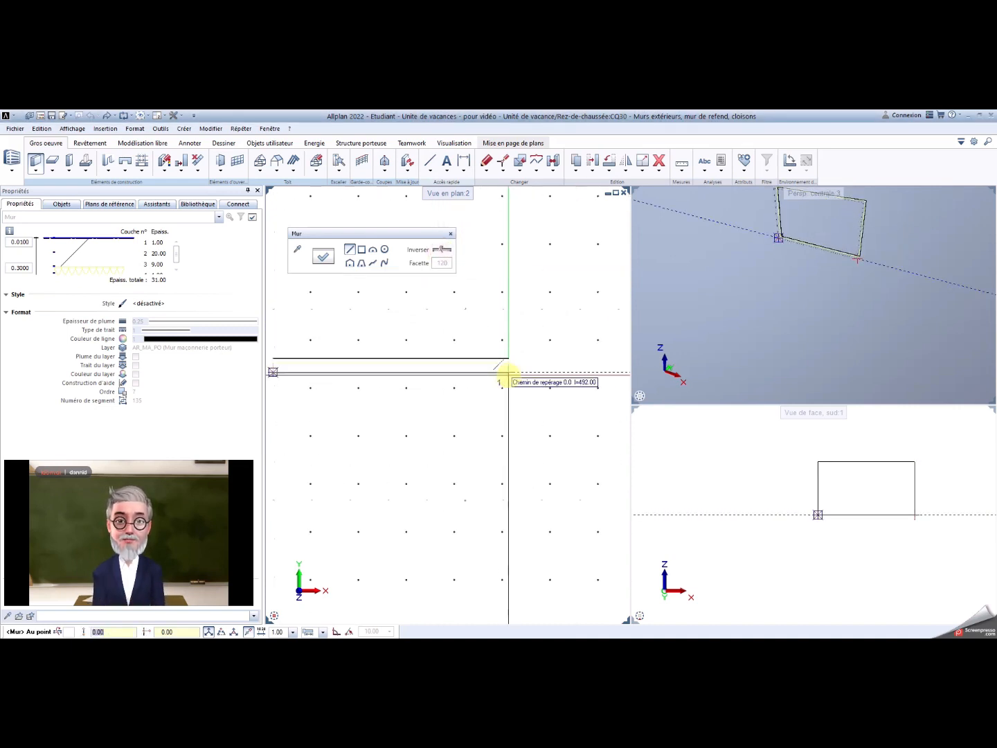
middle_drag(536, 381, 585, 385)
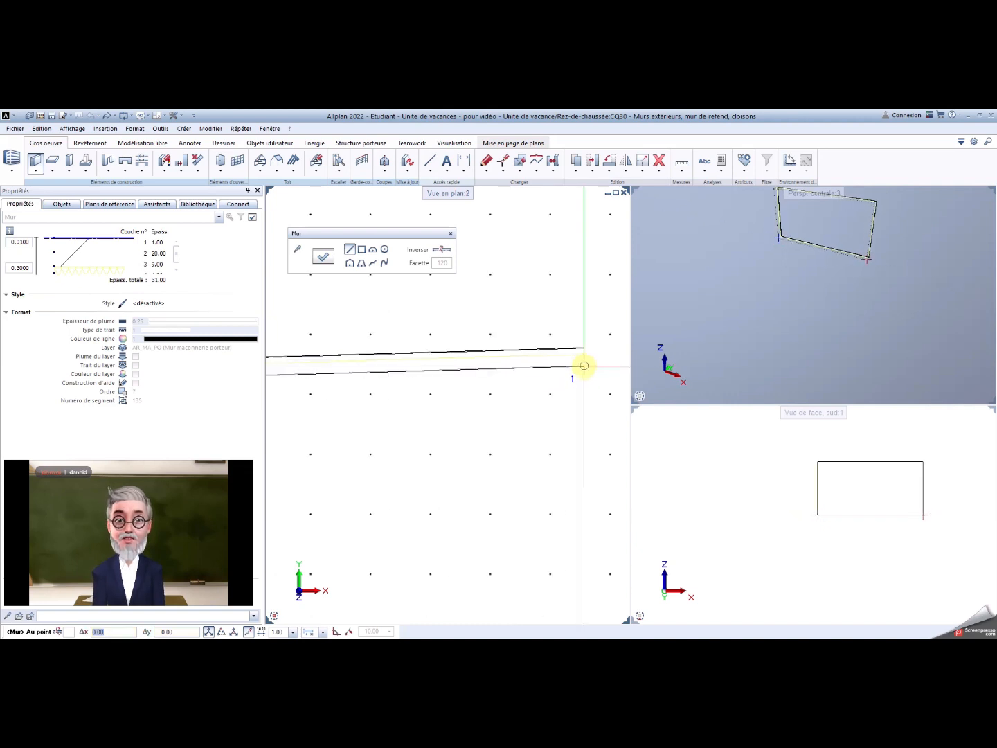
click(443, 250)
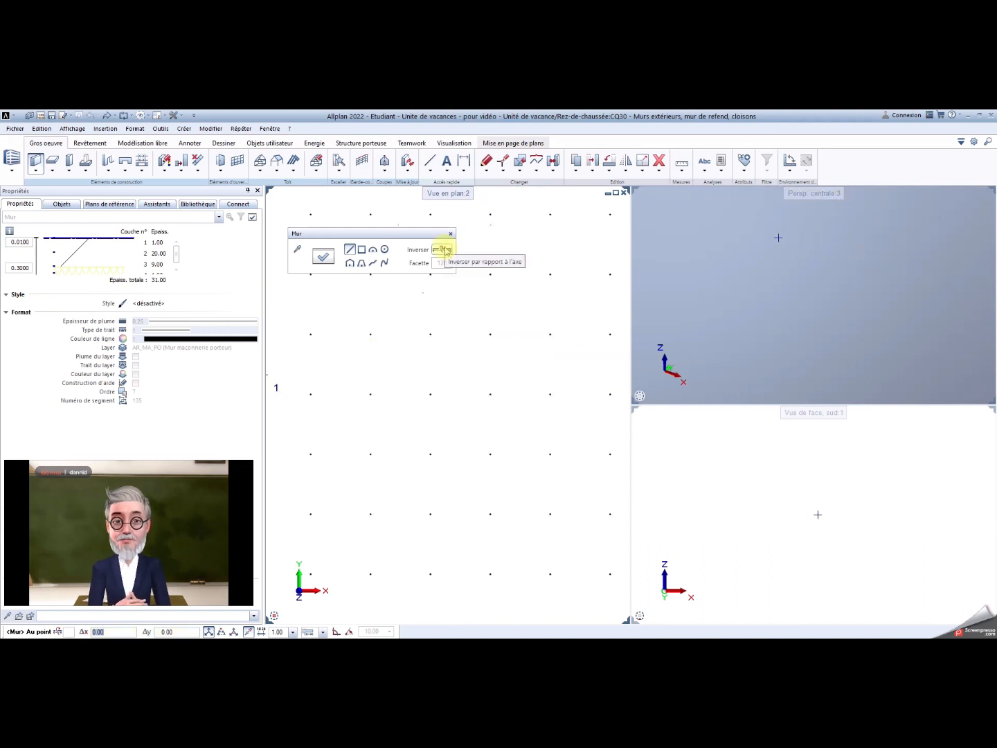
Step: Draw the first exterior wall horizontally to the right from the start point with a length of 832
scroll(555, 376, down, 2)
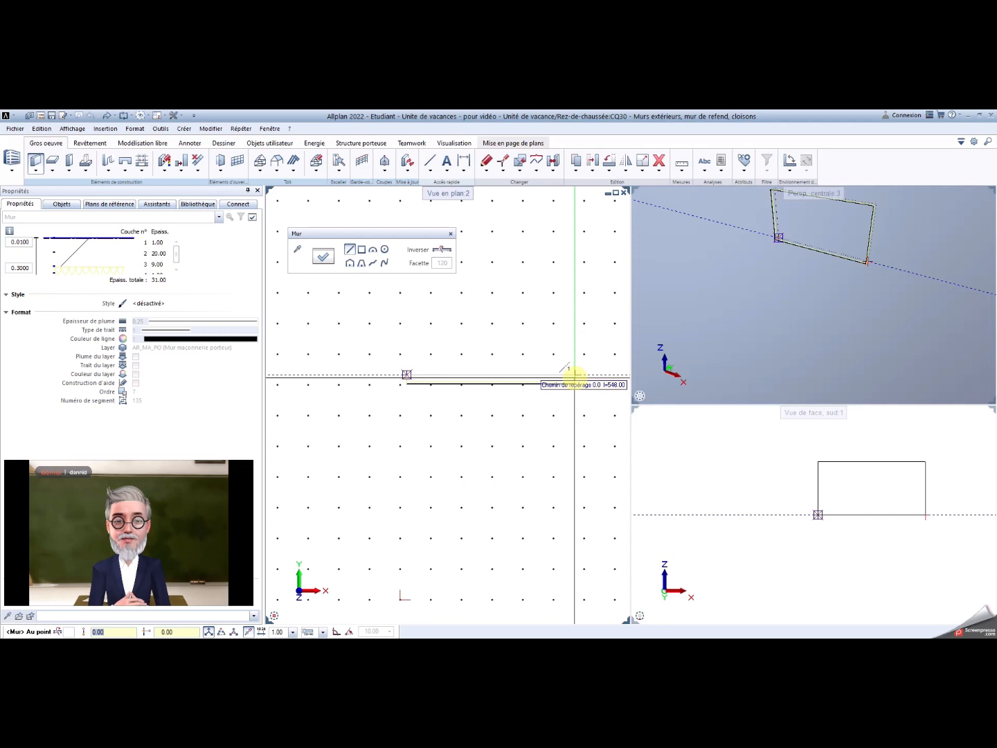
click(789, 562)
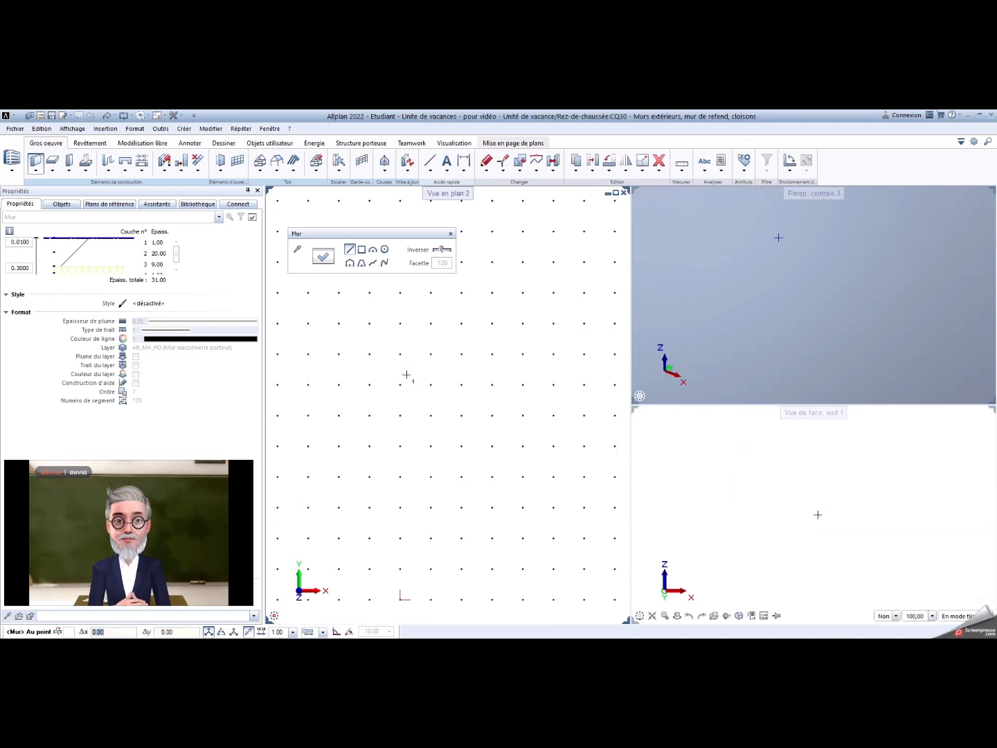
click(408, 375)
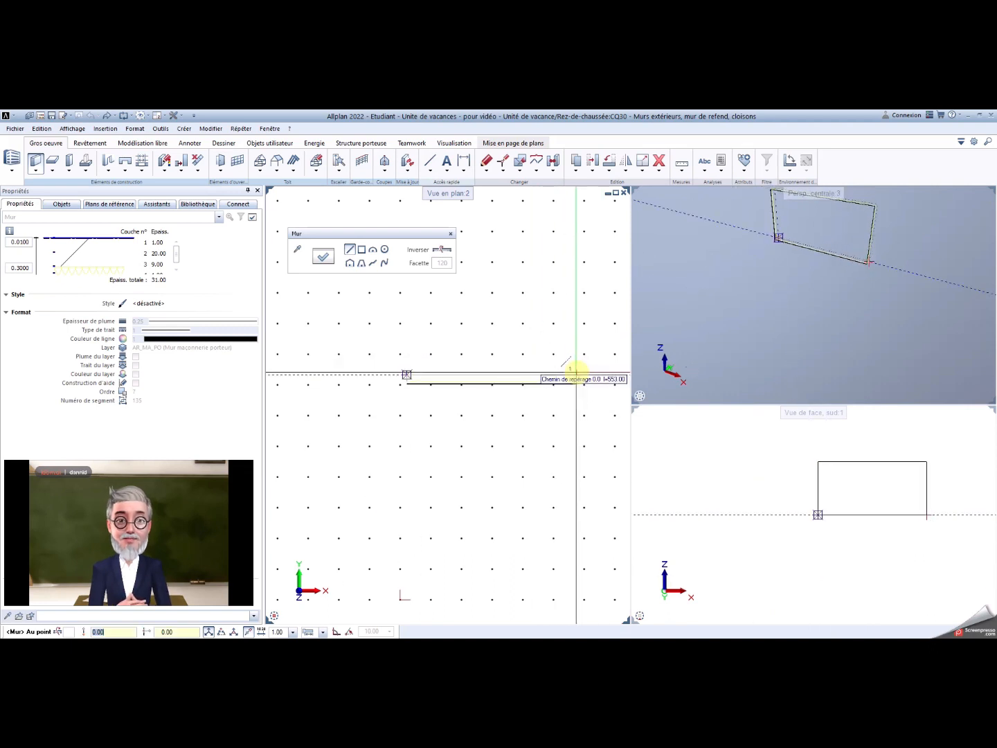
click(576, 374)
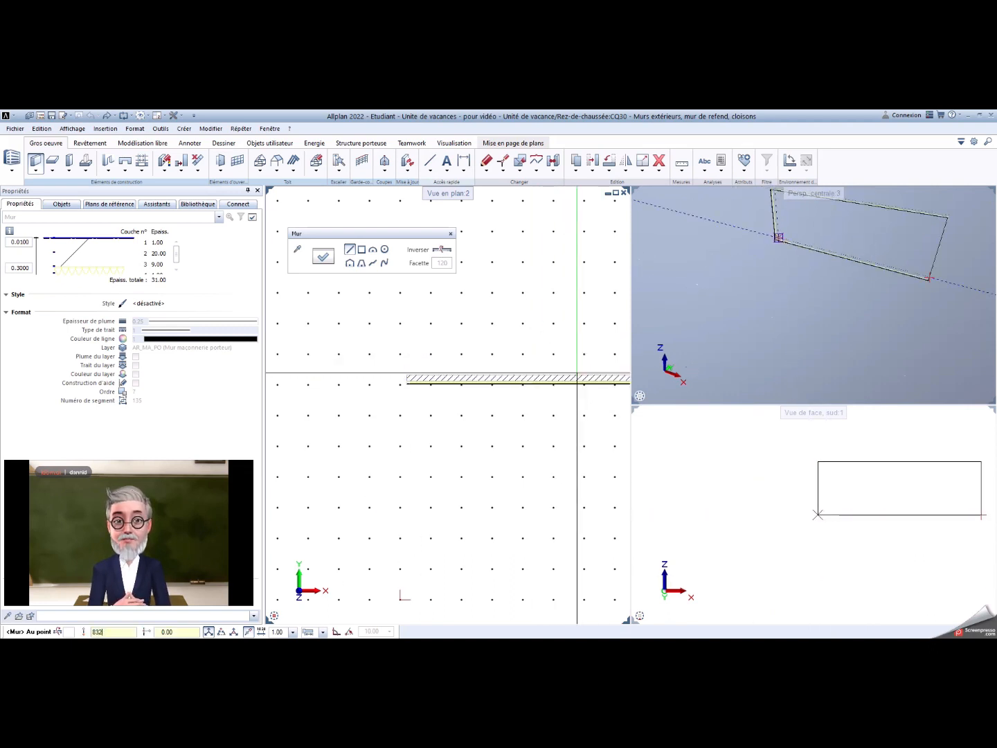
Step: Draw the second exterior wall straight down from the first wall's right end with a length entry of -732
scroll(595, 395, down, 2)
middle_drag(565, 381, 444, 358)
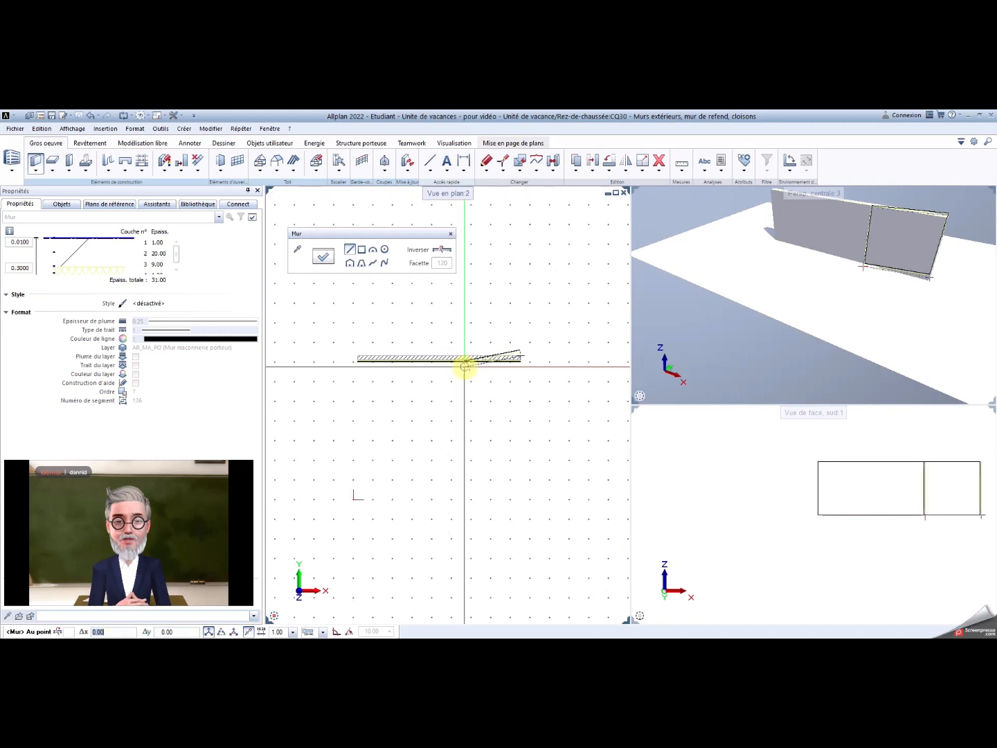
scroll(465, 366, up, 2)
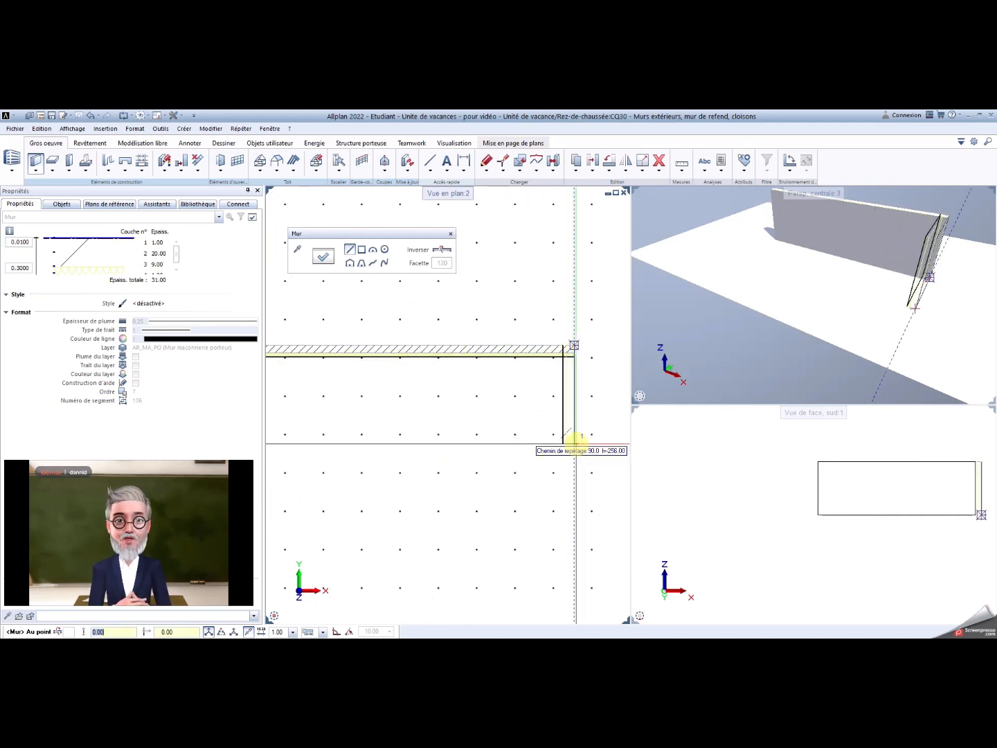
text(-732)
key(Return)
Step: Continue with the lower wall running left and the two walls forming the recess, ending directly below the first wall's start point
scroll(550, 448, down, 2)
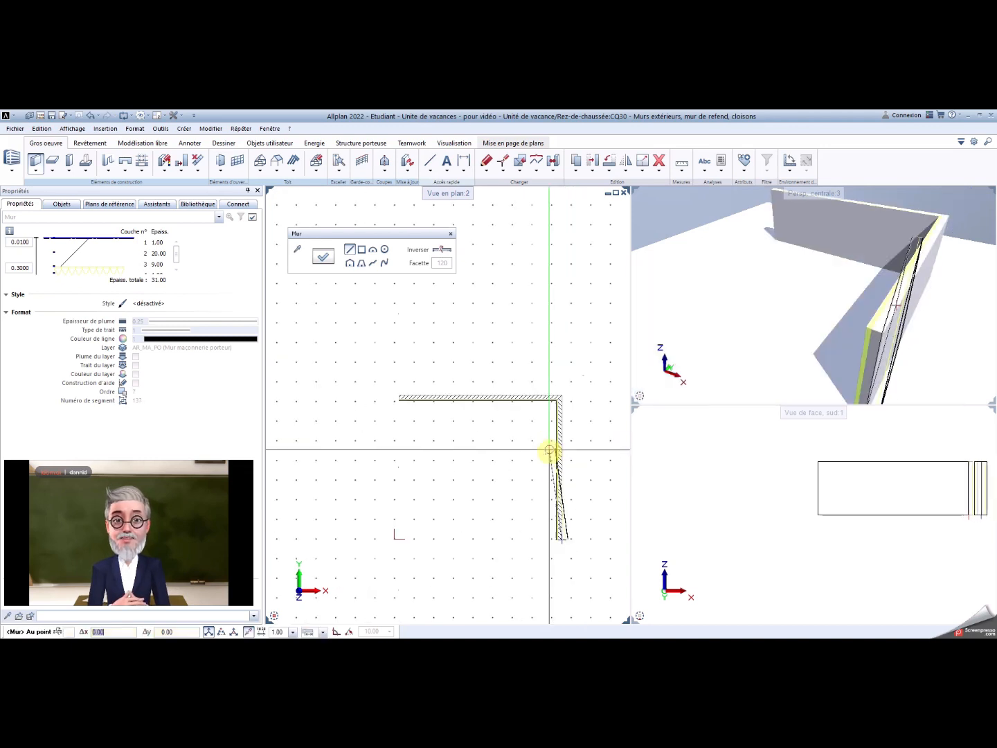
middle_drag(526, 445, 503, 397)
scroll(495, 439, up, 1)
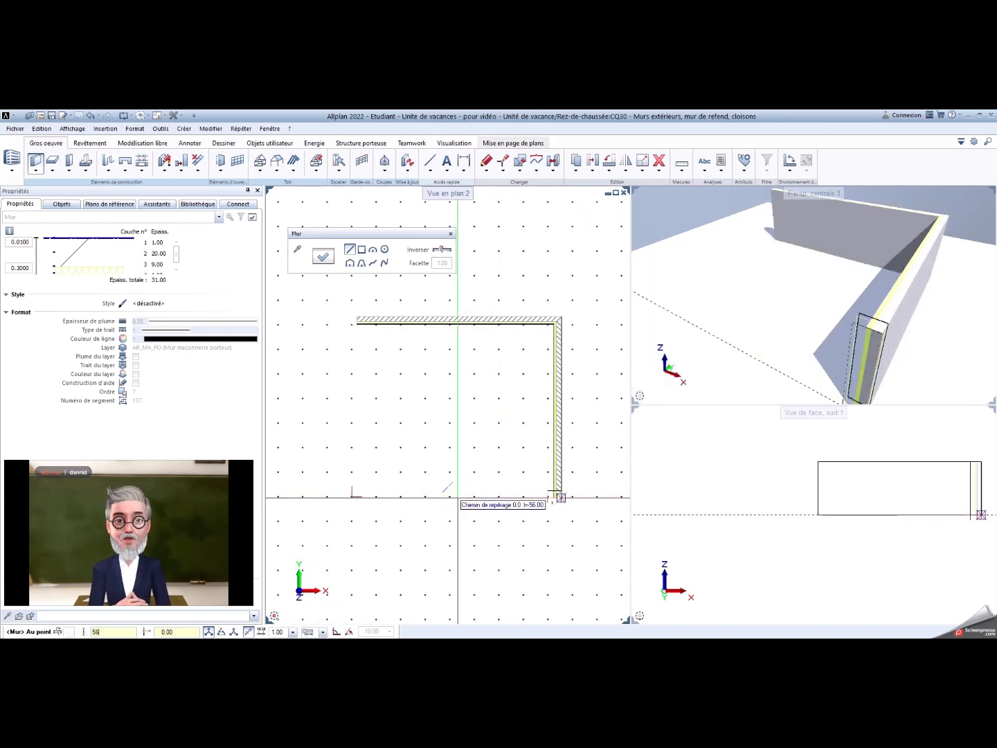
click(424, 496)
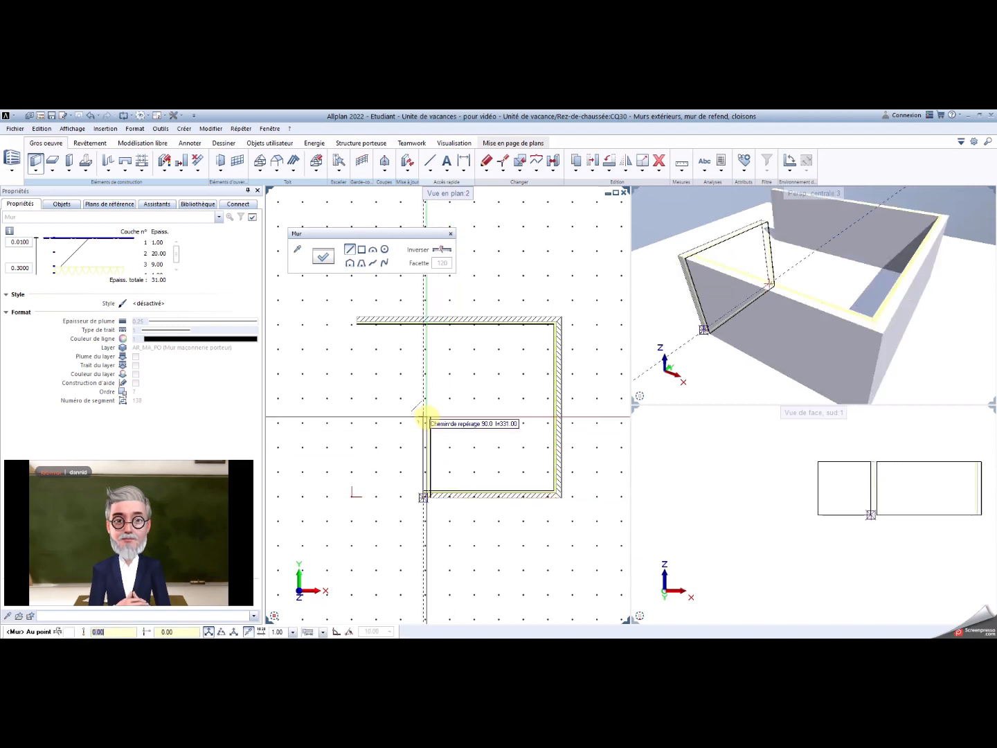
click(424, 416)
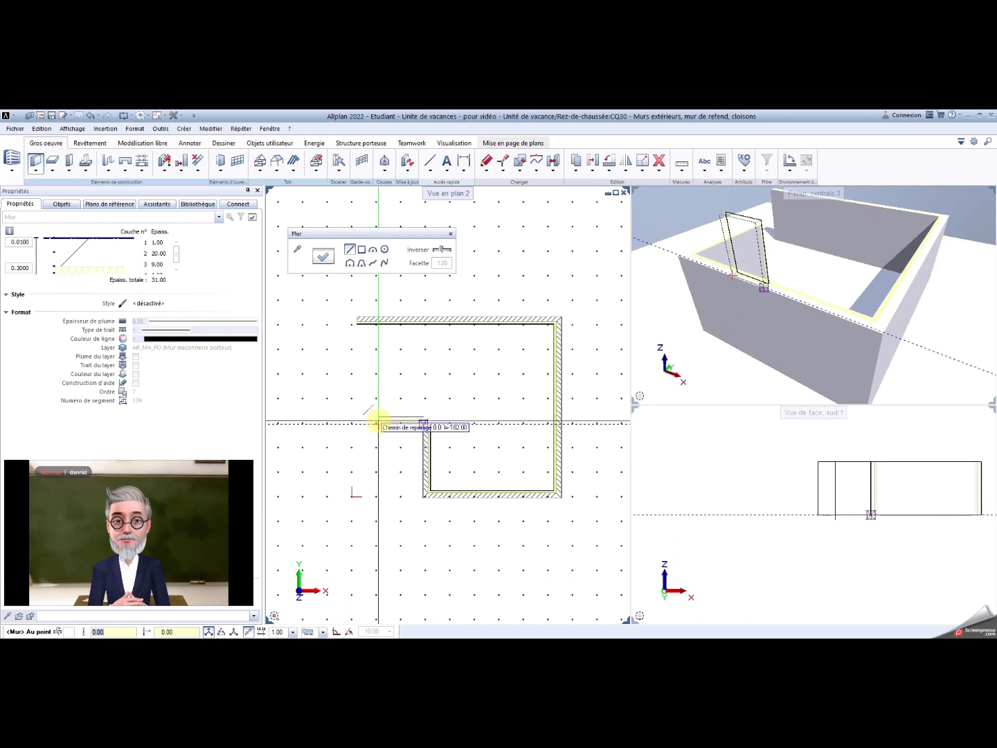
click(358, 420)
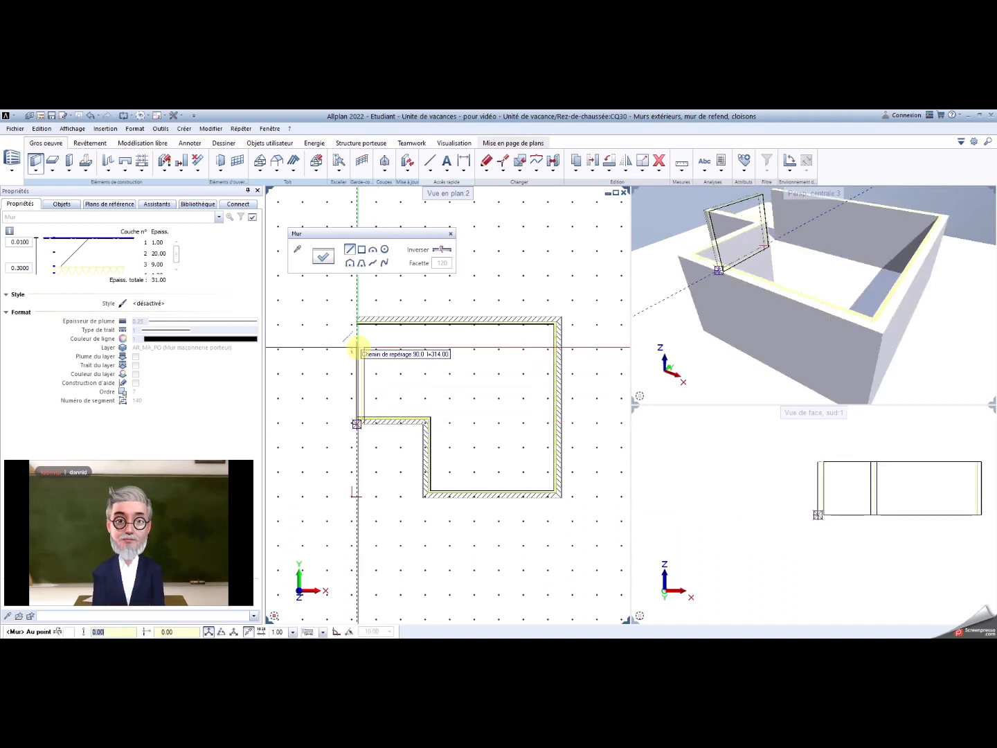
Step: Close the exterior outline with a vertical wall 437 long up to the first wall's start point, and end the Wall command
text(437)
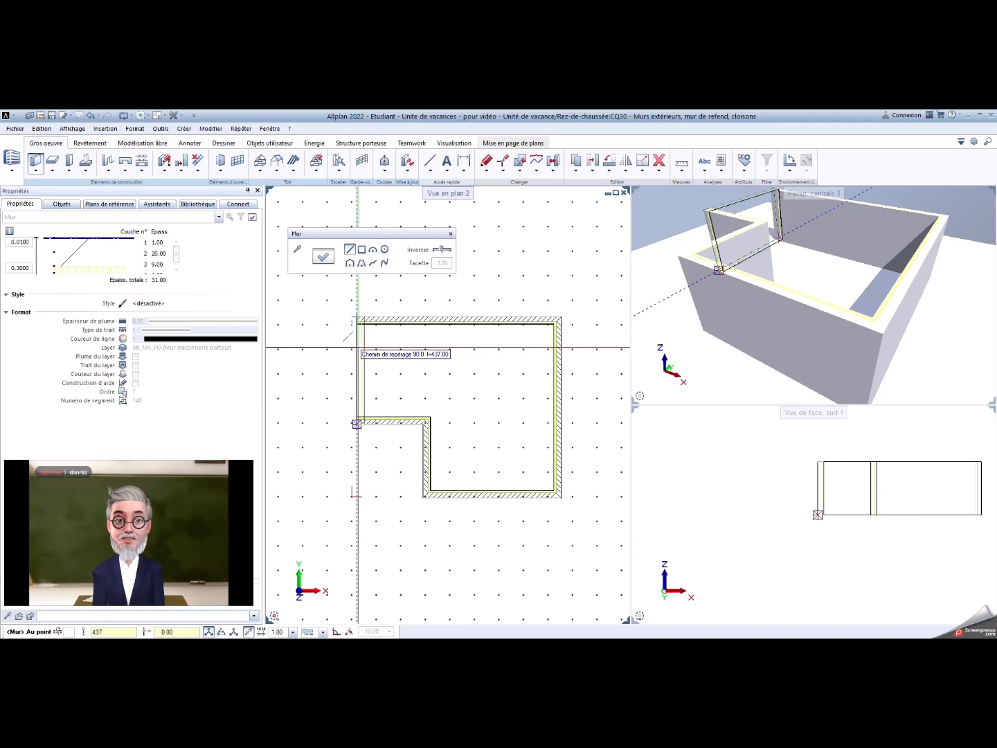
key(Return)
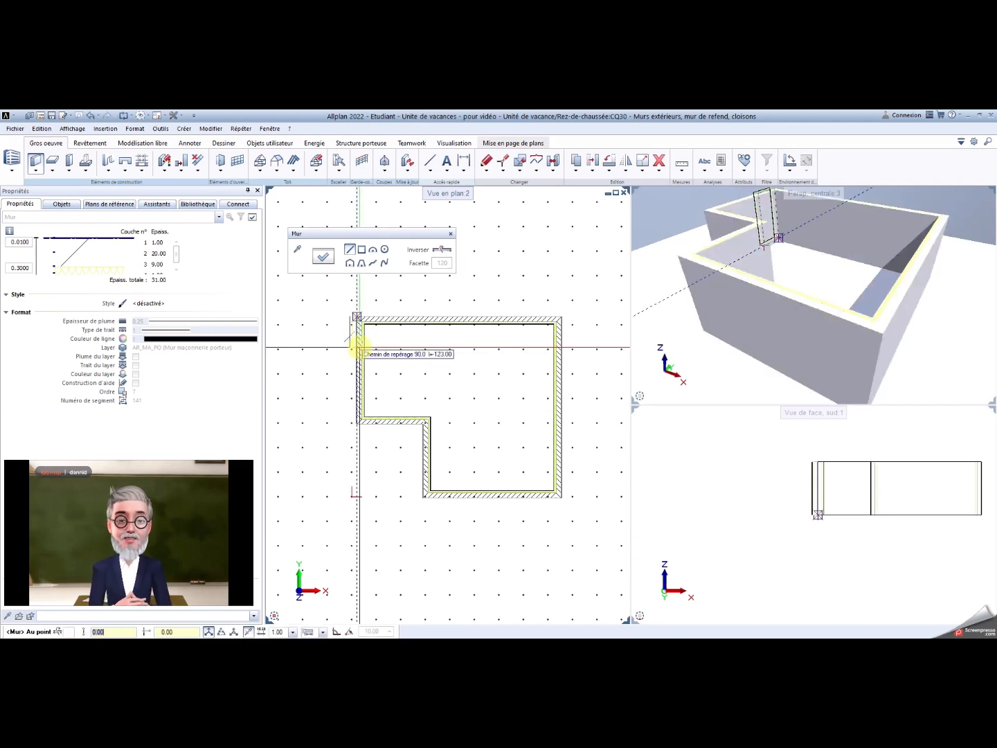
key(Escape)
scroll(360, 345, up, 1)
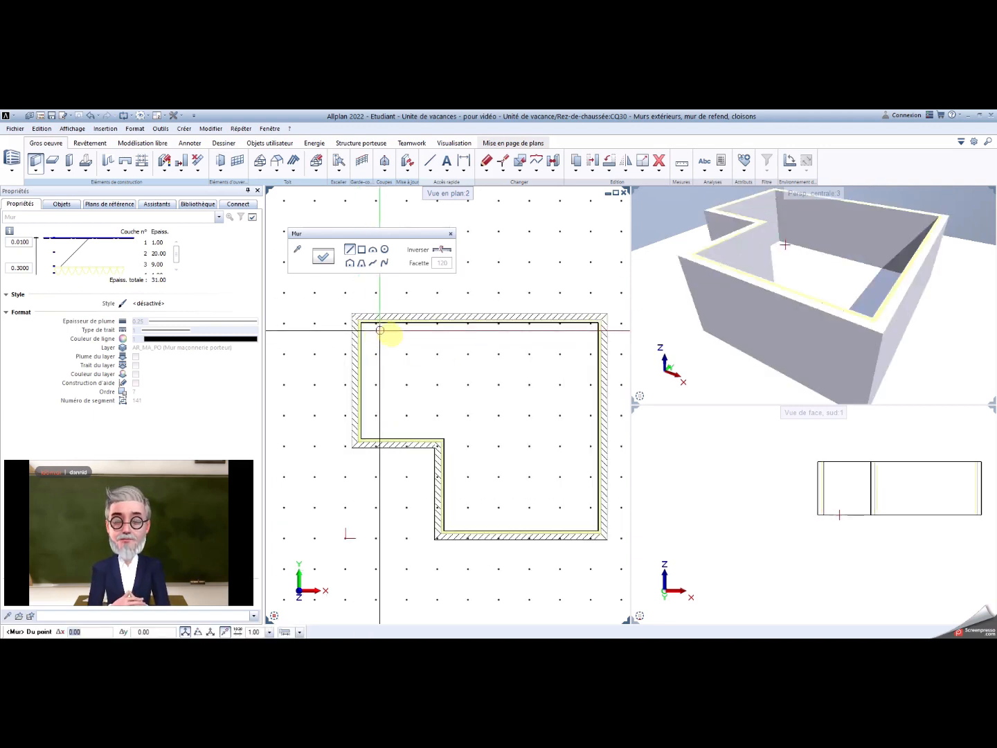
middle_drag(431, 348, 416, 351)
key(Escape)
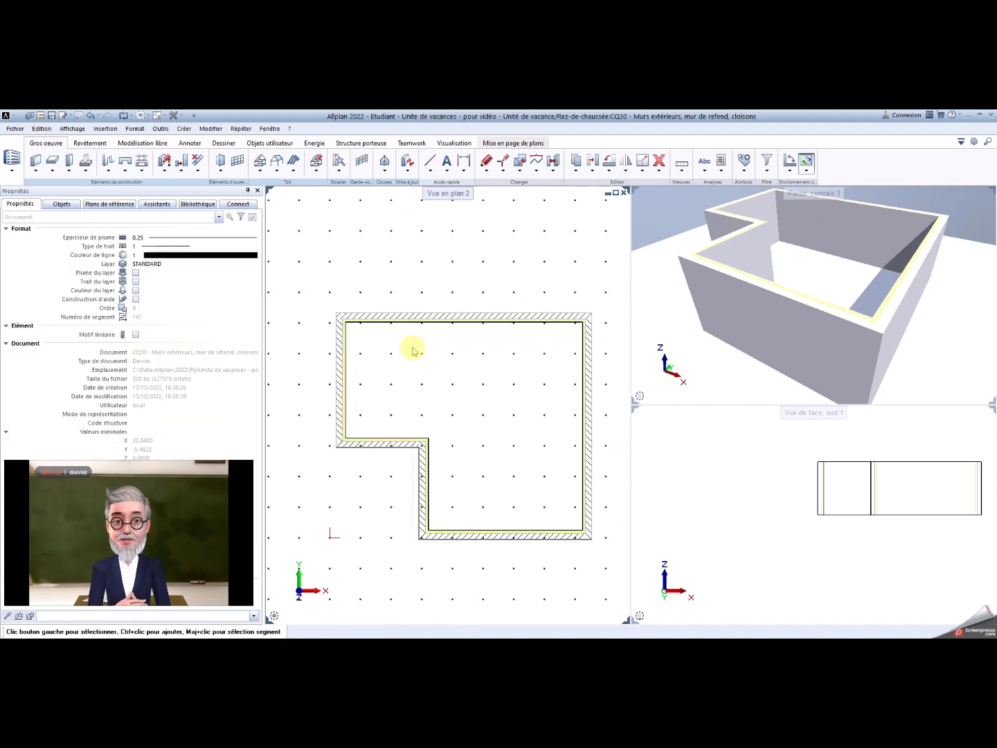
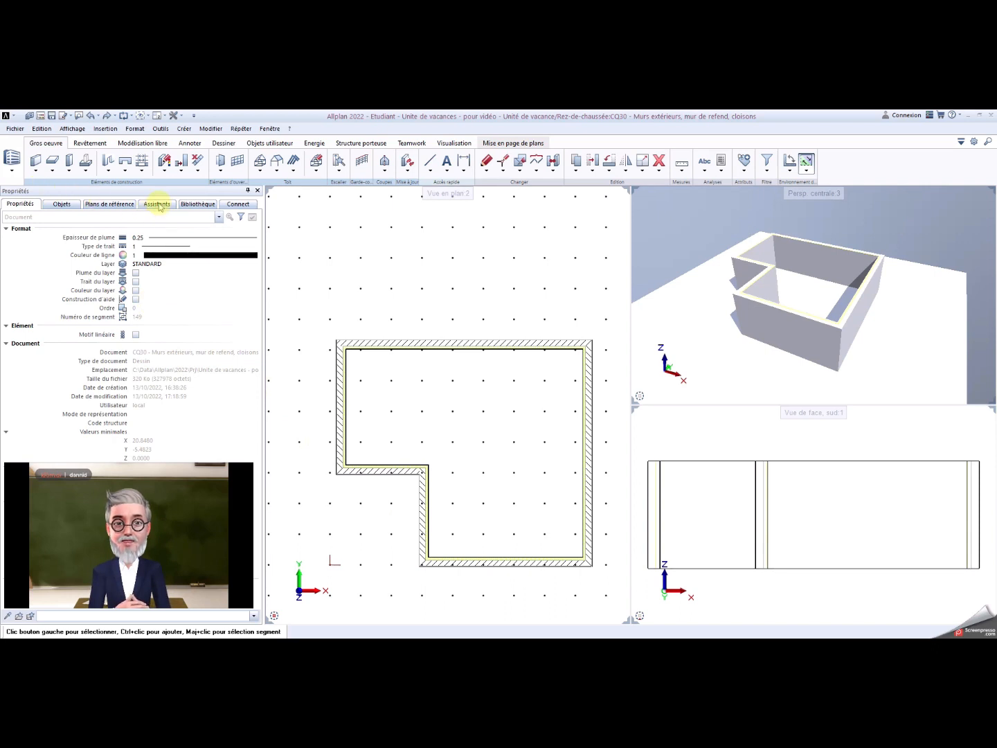
Step: Copy the 15 cm wall from the Allplan assistant and place it in the plan above the exterior walls
click(157, 204)
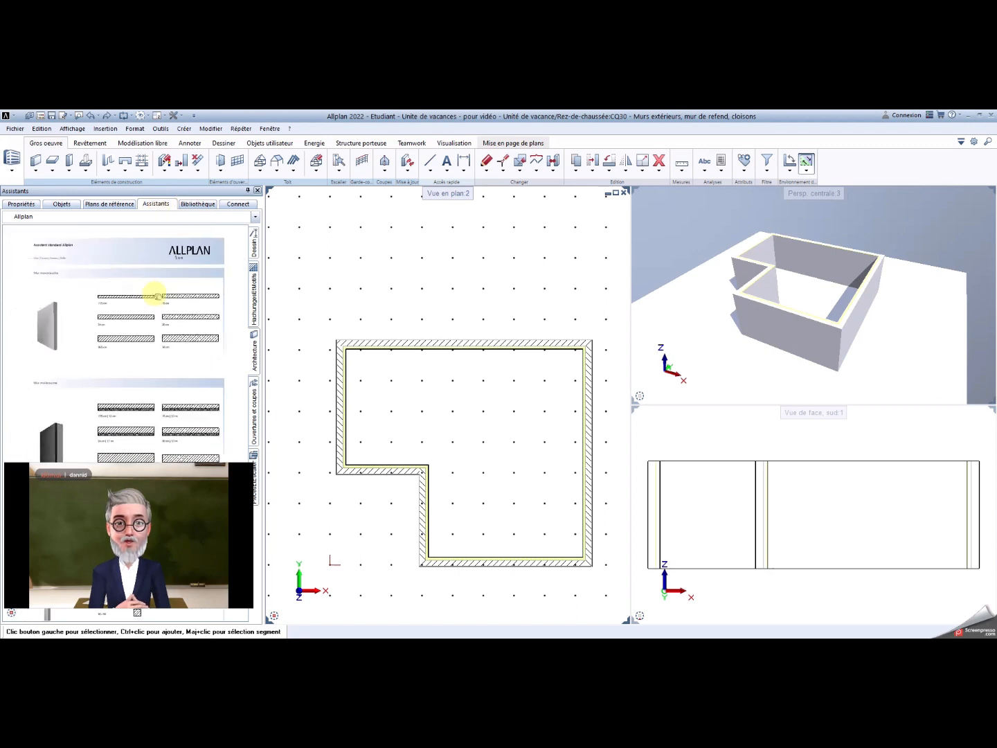
middle_drag(155, 294, 166, 293)
scroll(146, 312, up, 1)
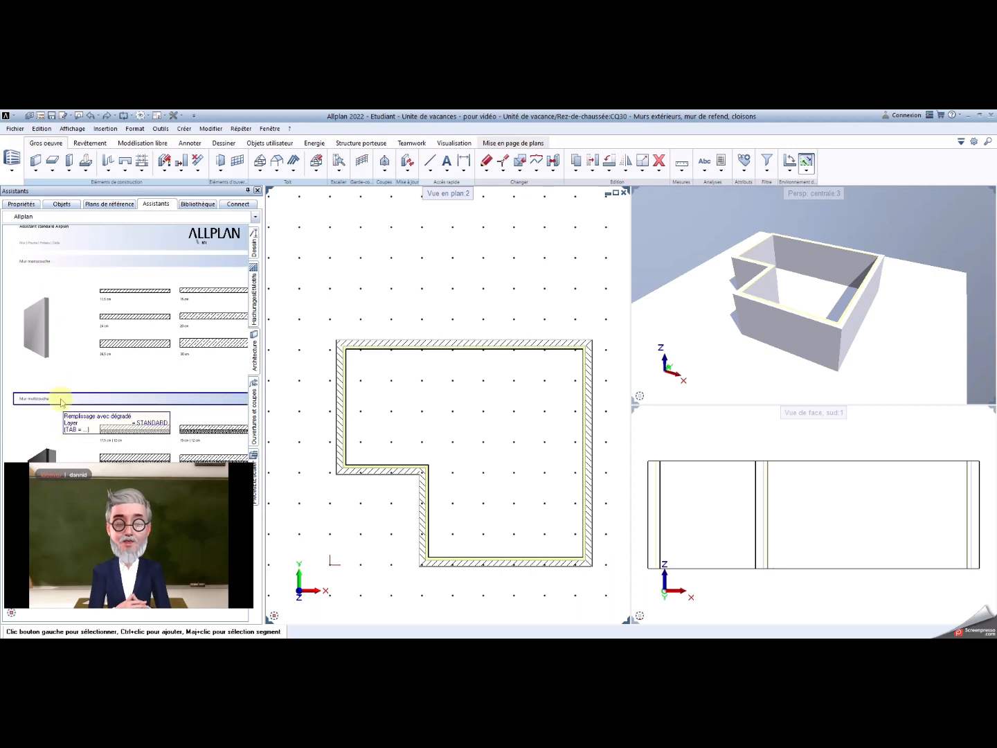
scroll(188, 308, up, 2)
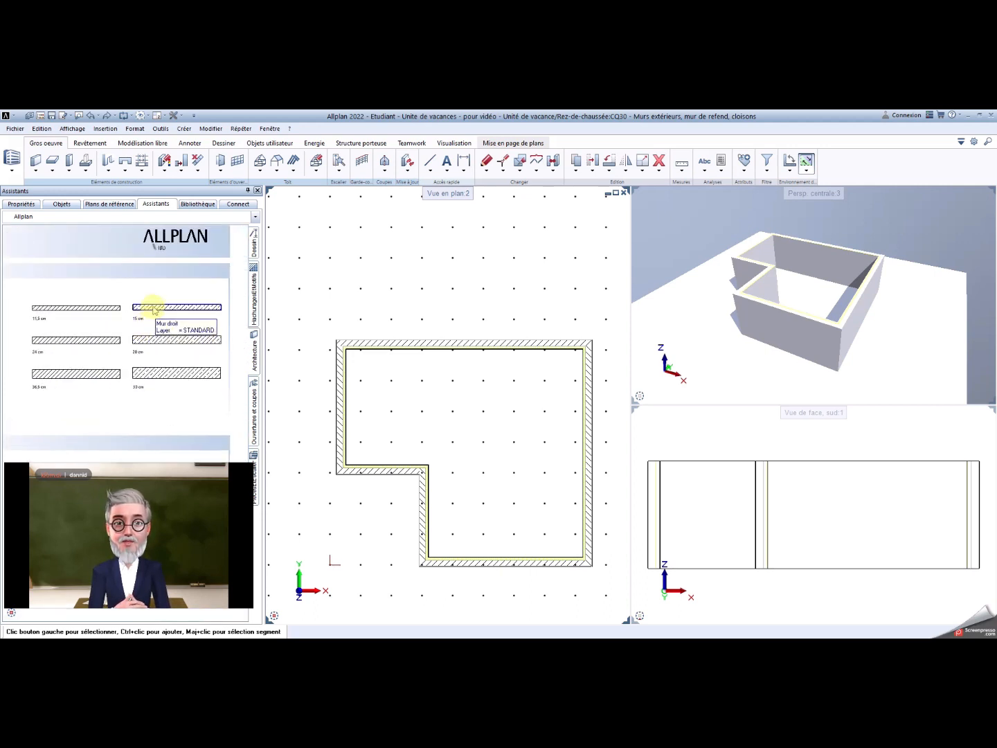
click(153, 310)
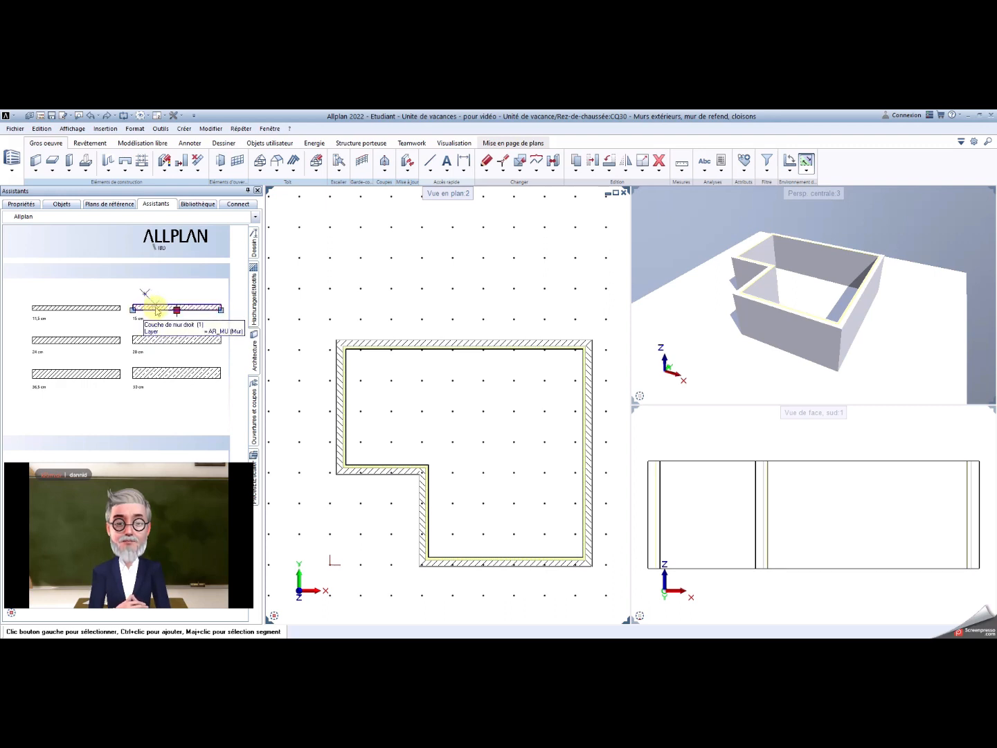
click(156, 310)
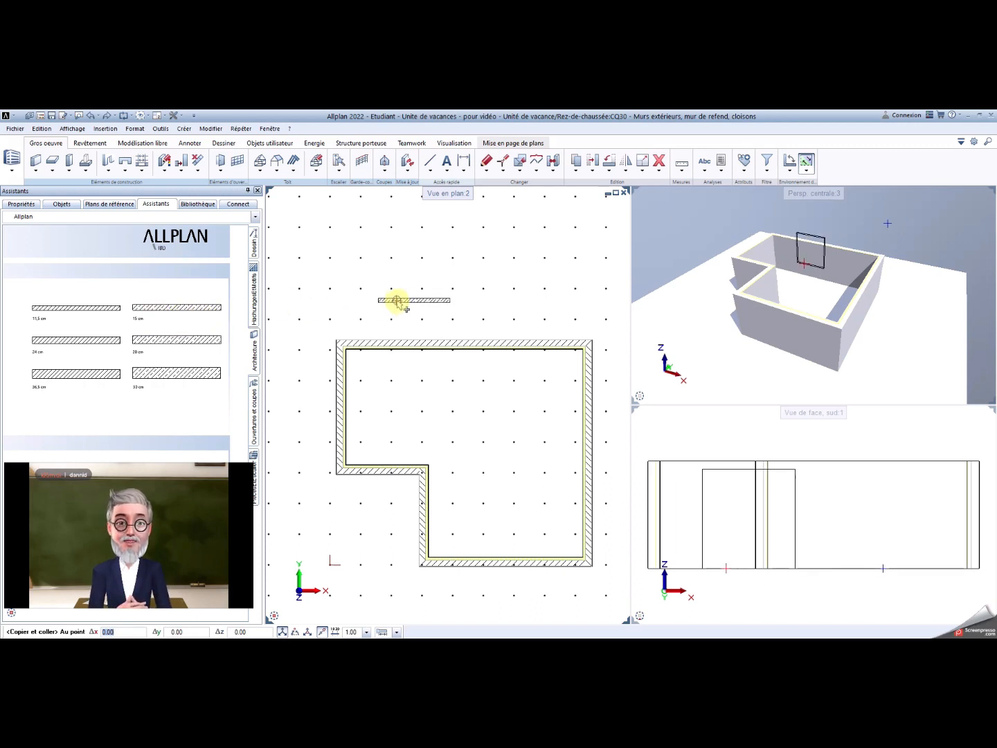
click(397, 300)
Step: Set the copied 15 cm wall's length to 770
scroll(398, 305, up, 3)
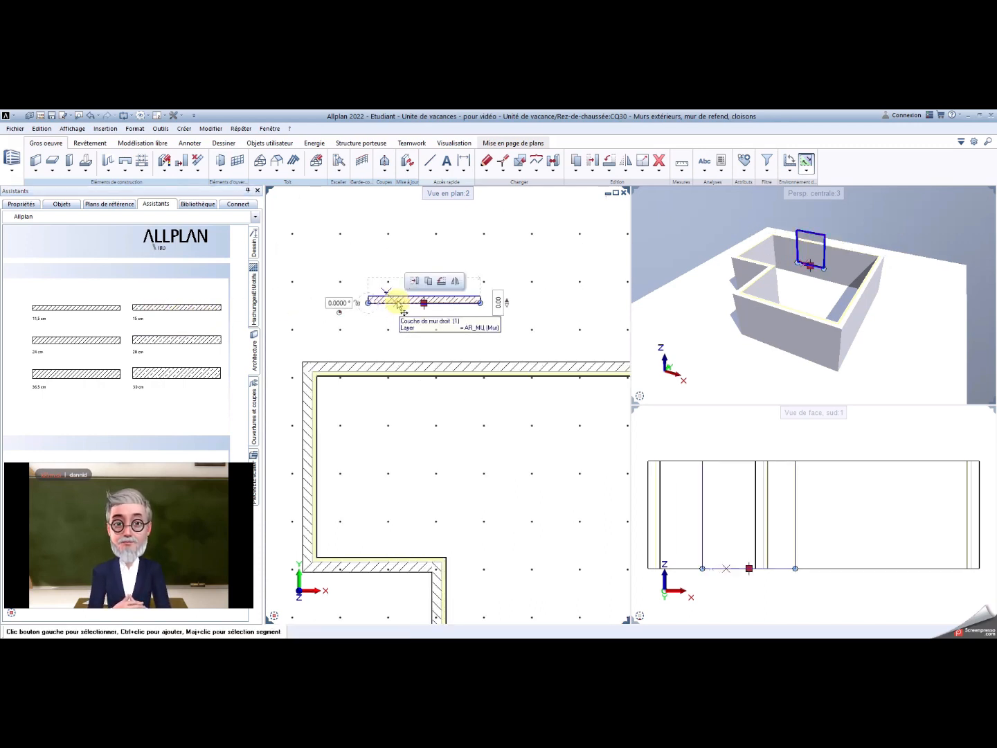
click(444, 304)
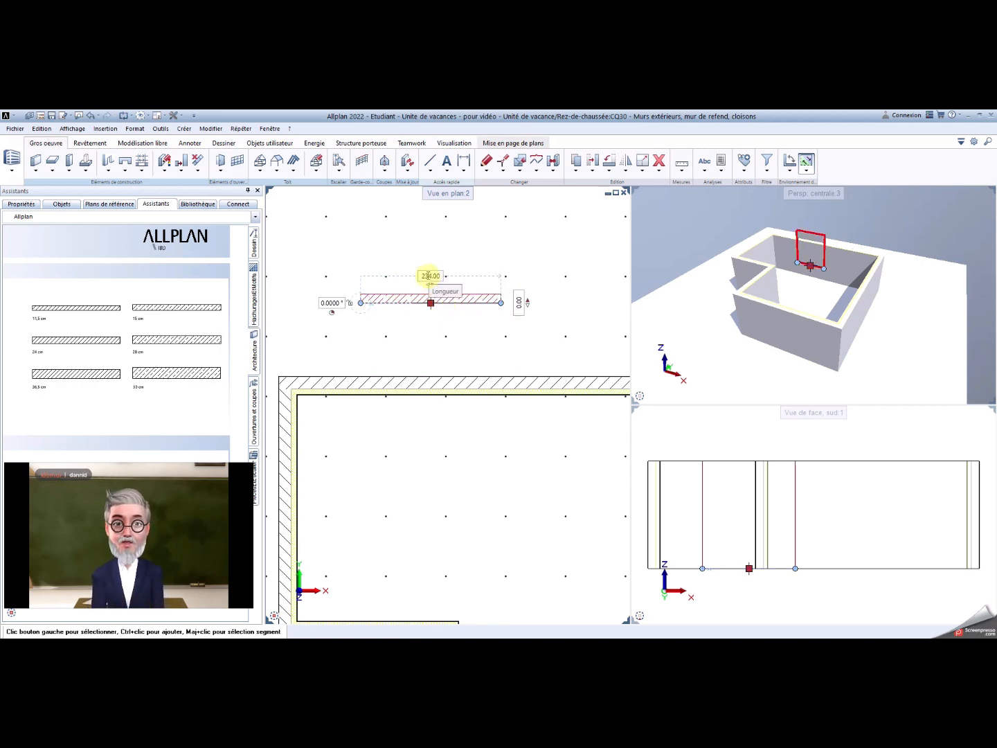
click(428, 276)
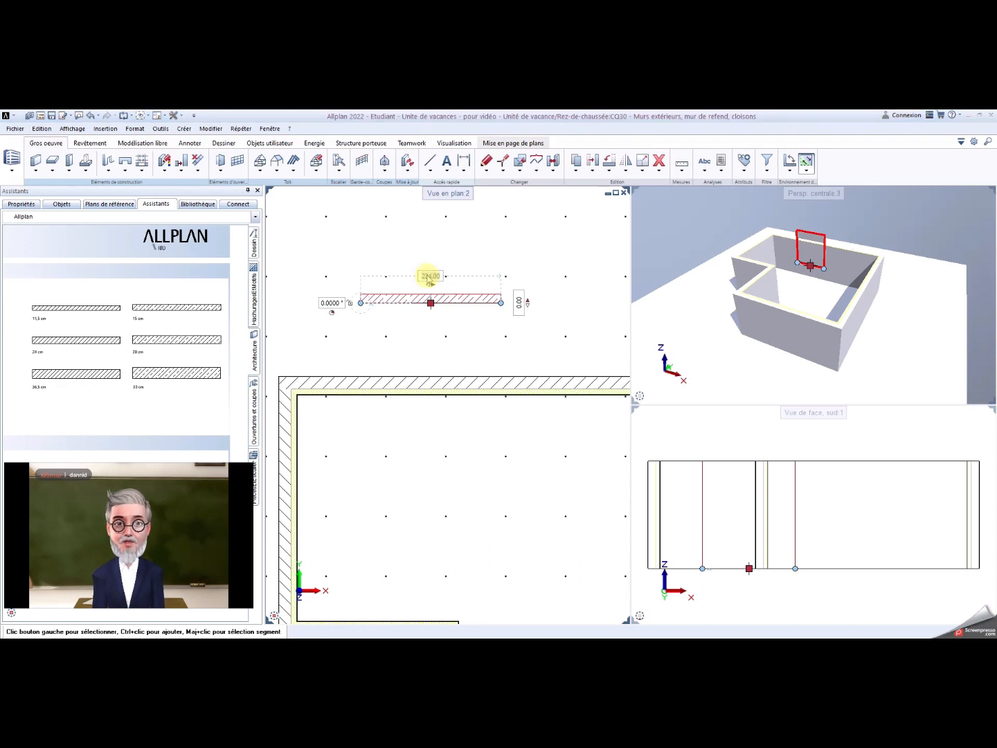
text(700)
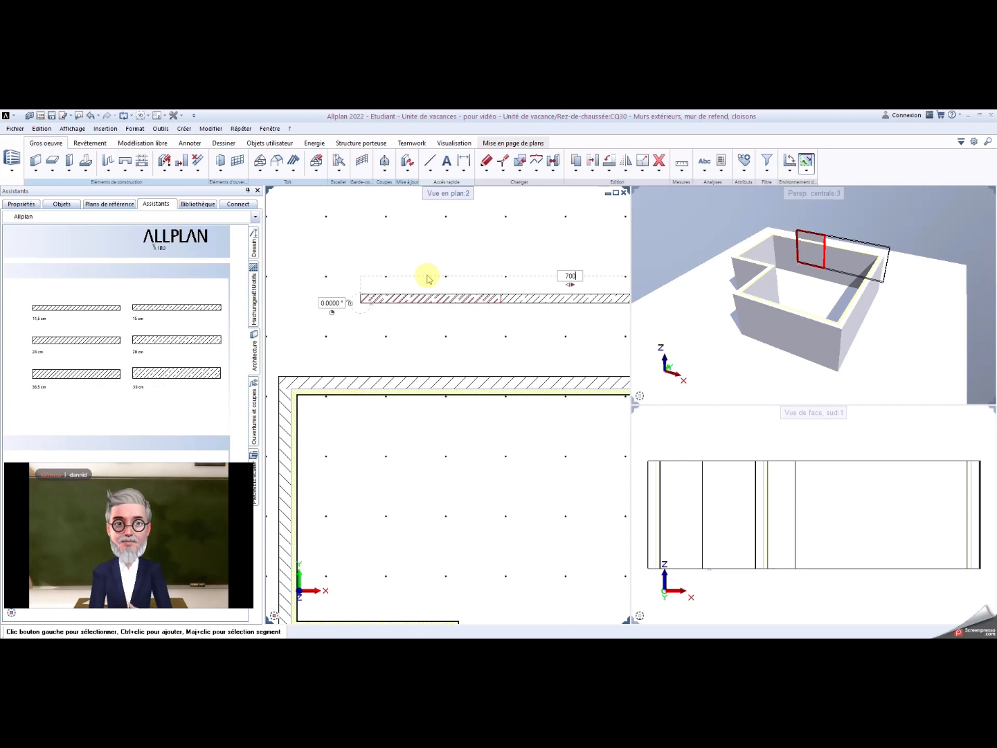
key(BackSpace)
key(BackSpace)
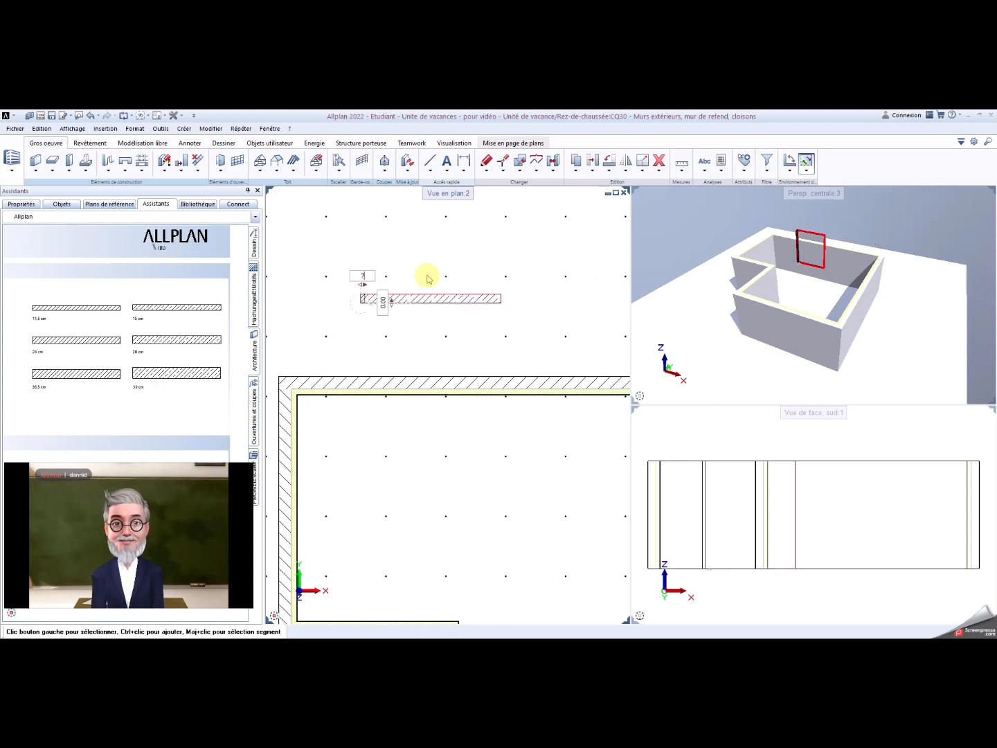
text(70)
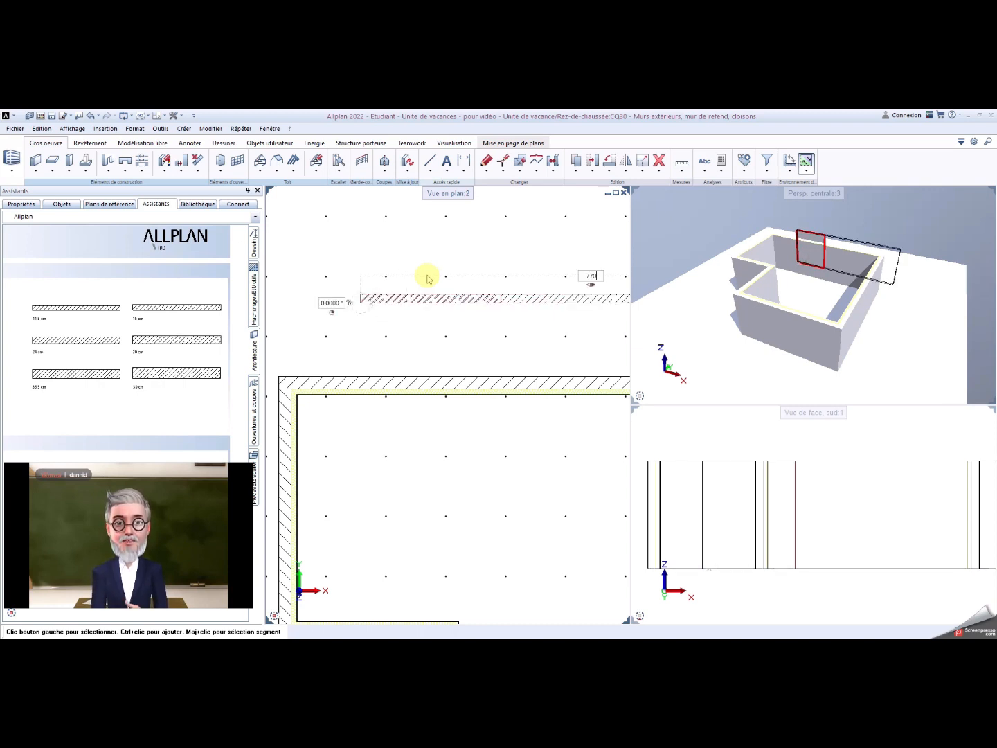
key(Return)
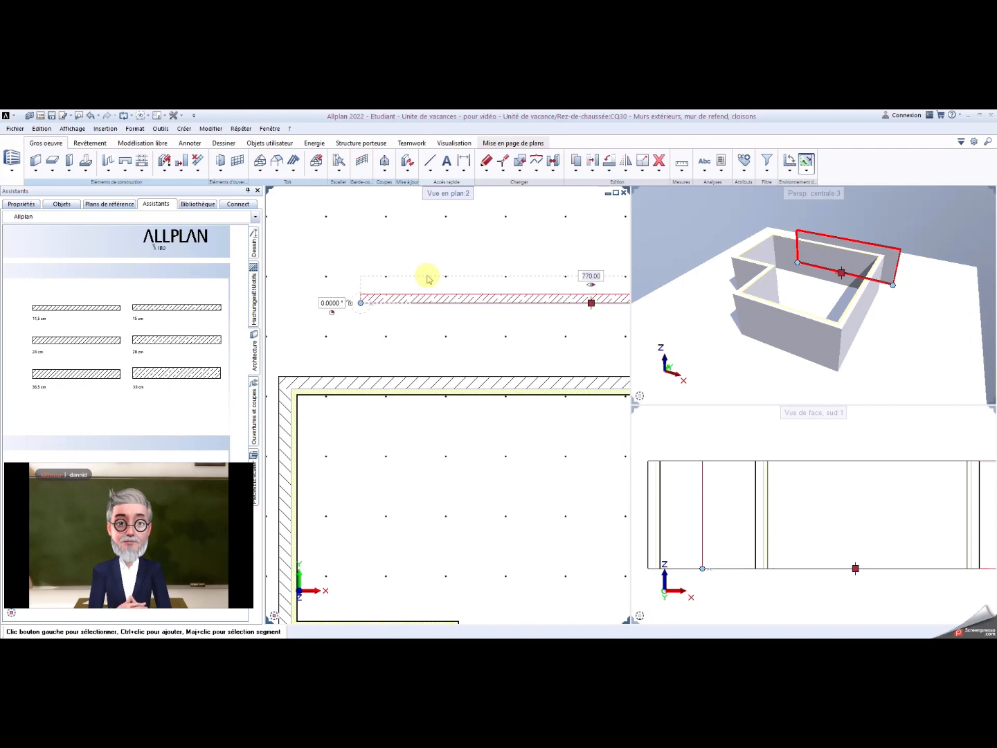
Step: Move the 15 cm wall by its upper-left corner onto the upper-left inner corner of the exterior walls
scroll(456, 291, down, 2)
scroll(482, 306, down, 3)
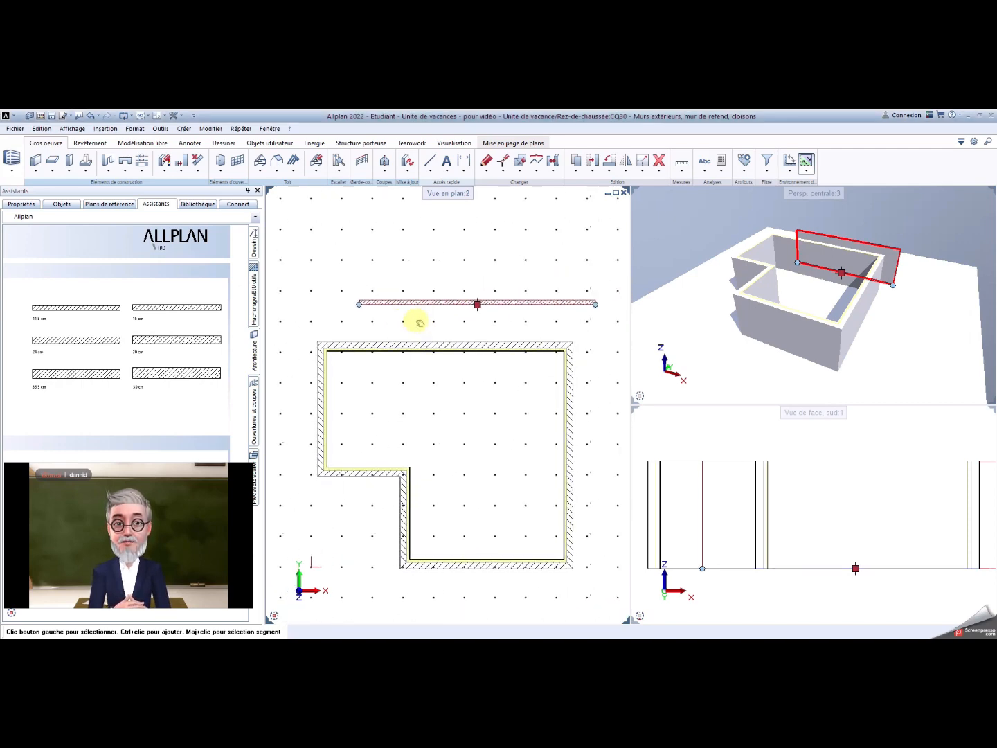
scroll(416, 324, up, 1)
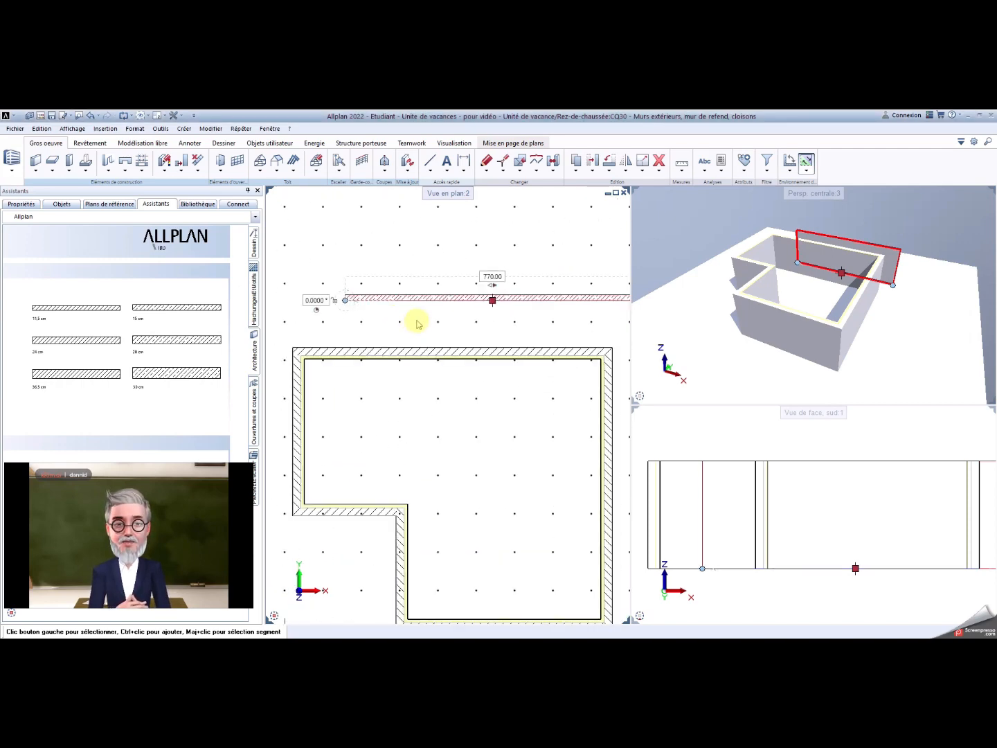
right_click(372, 300)
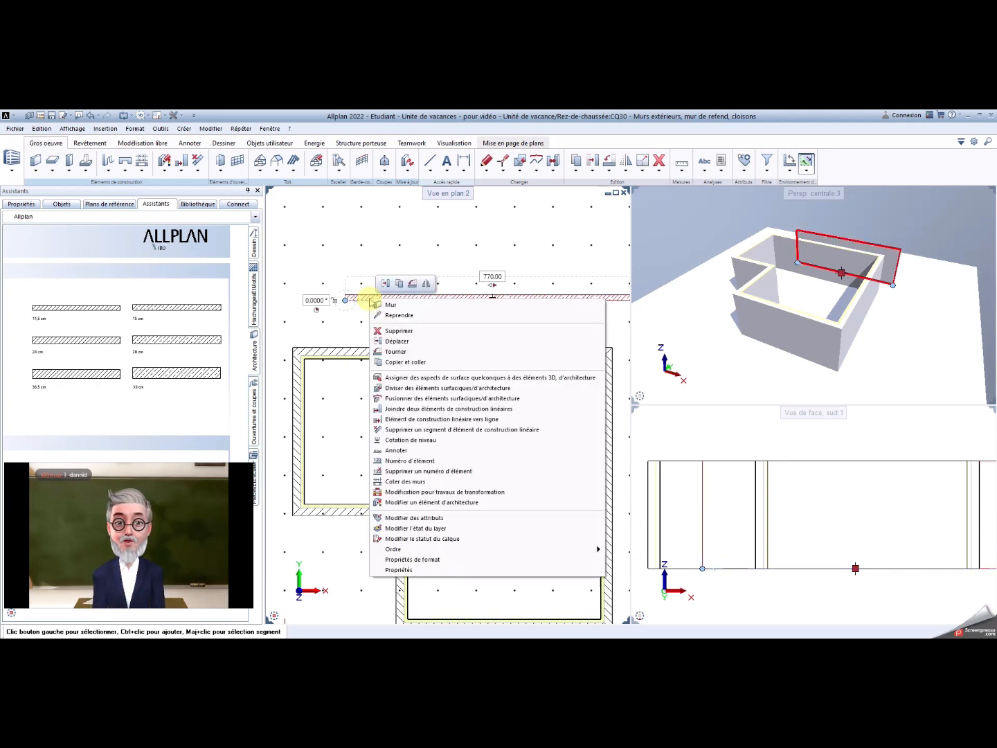
click(402, 343)
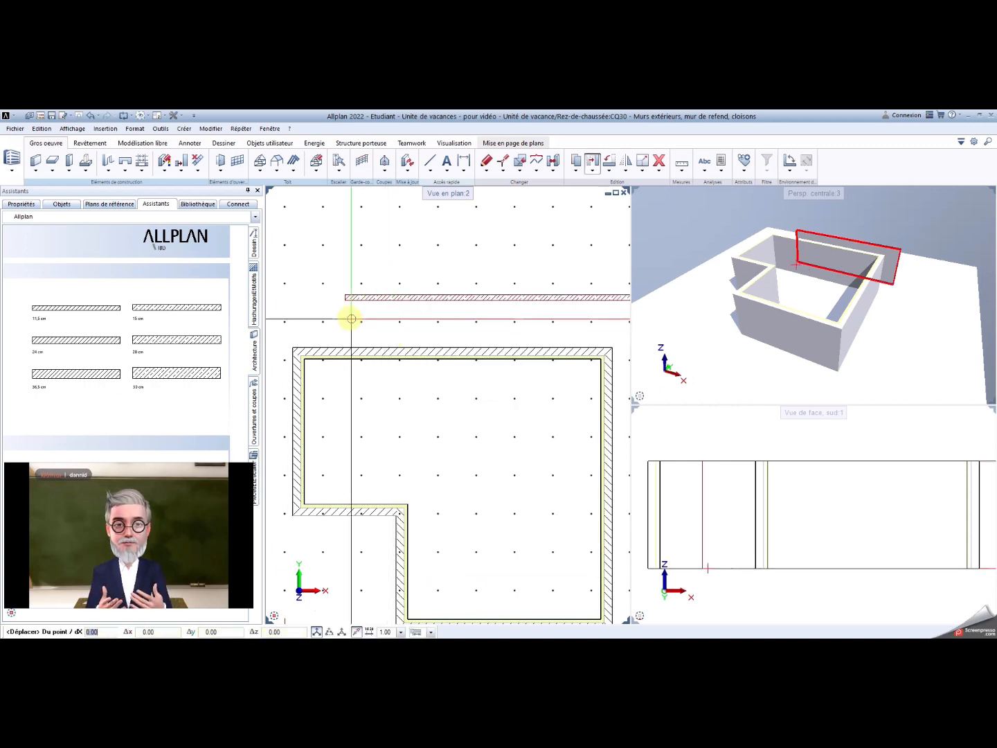
scroll(347, 309, up, 4)
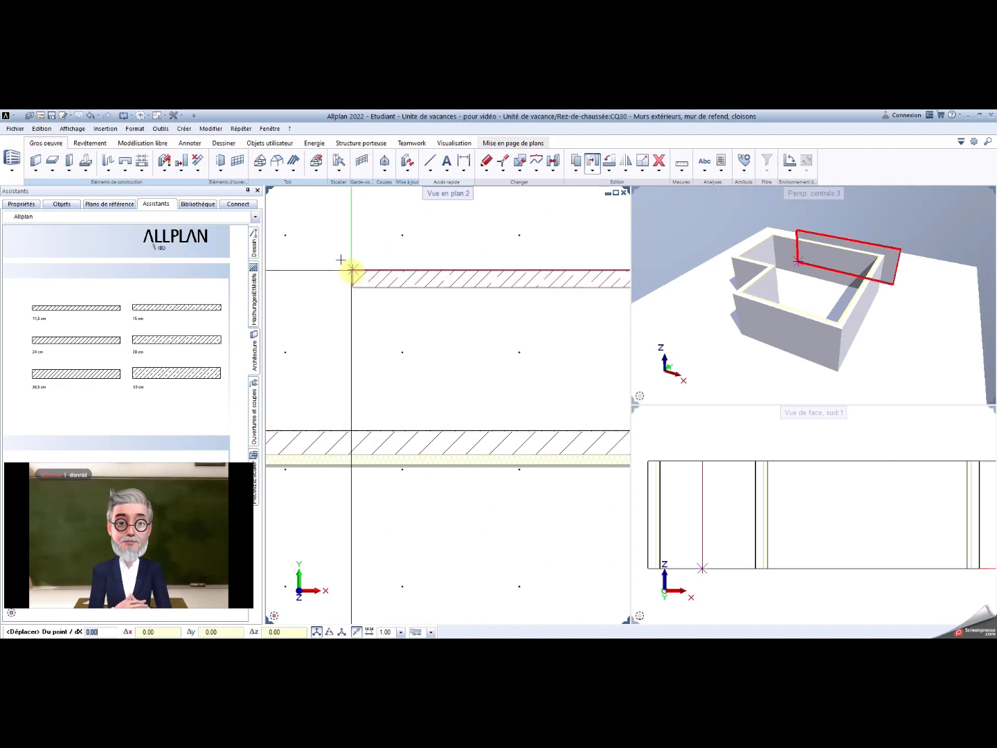
click(353, 270)
scroll(343, 311, down, 4)
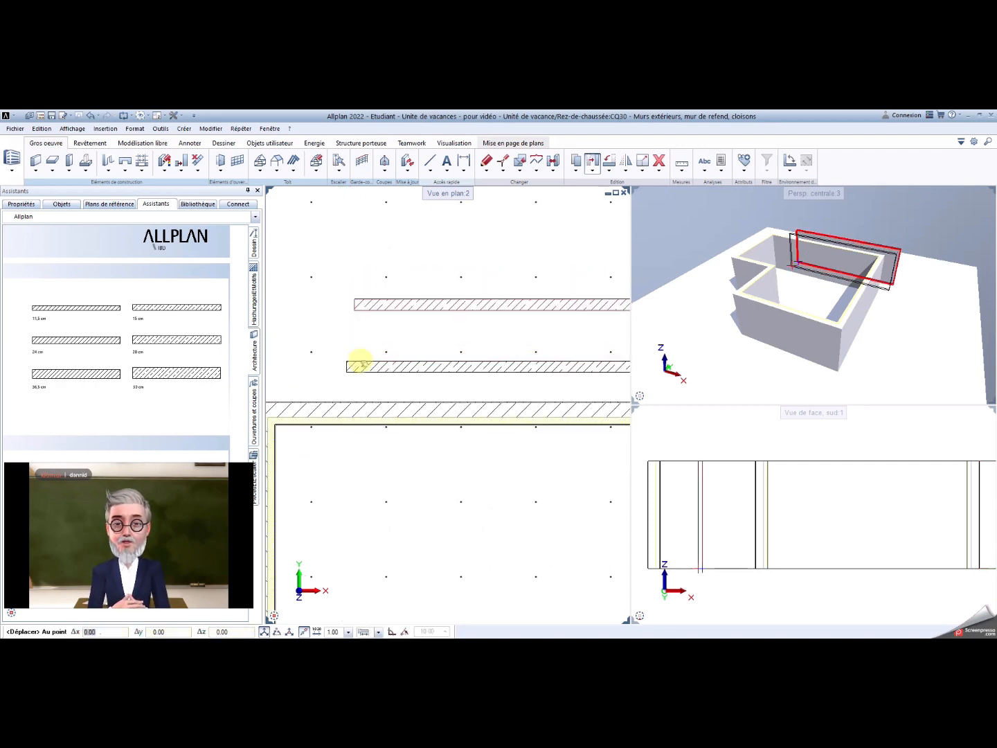
scroll(408, 419, up, 4)
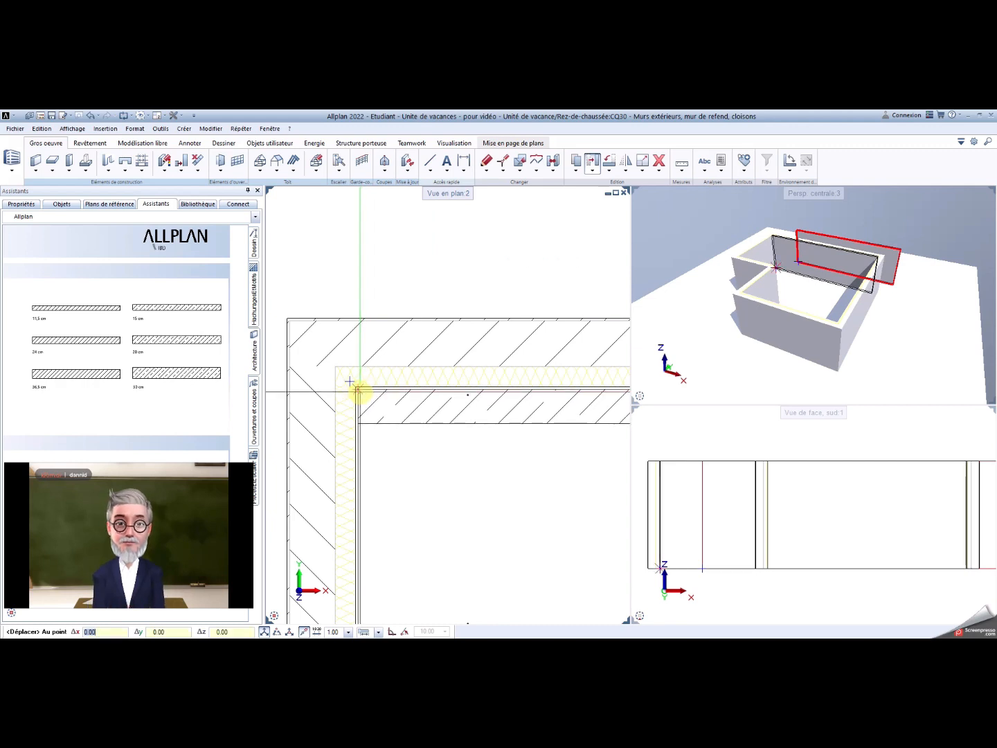
click(357, 389)
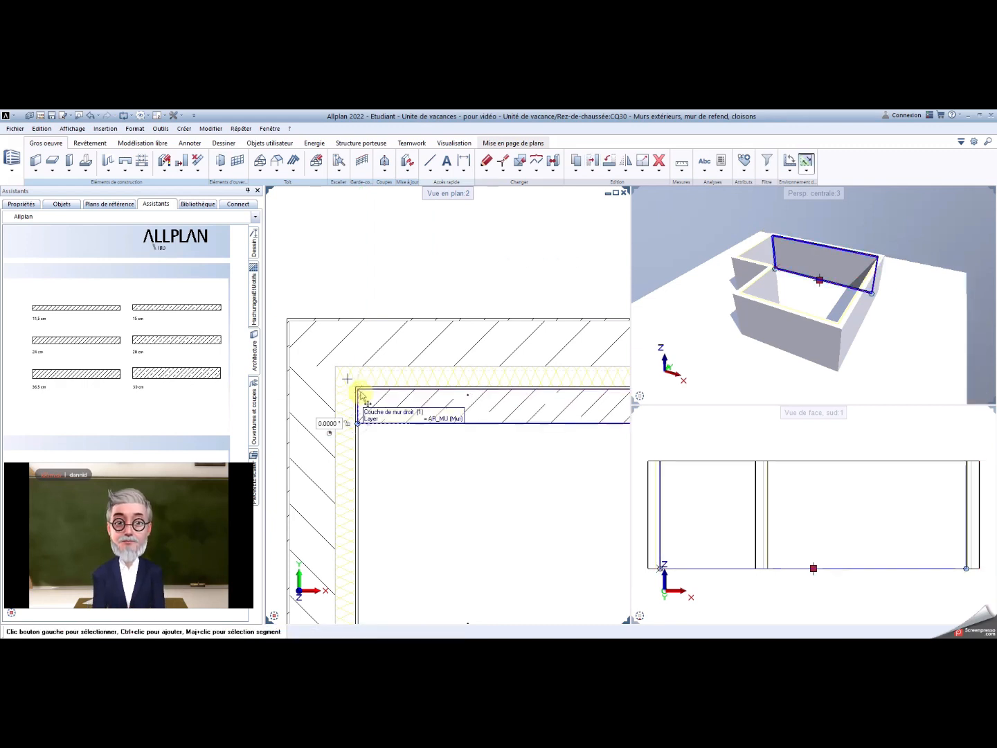
Step: Move the 15 cm wall down from the inner corner with a Δy offset of -255
click(392, 406)
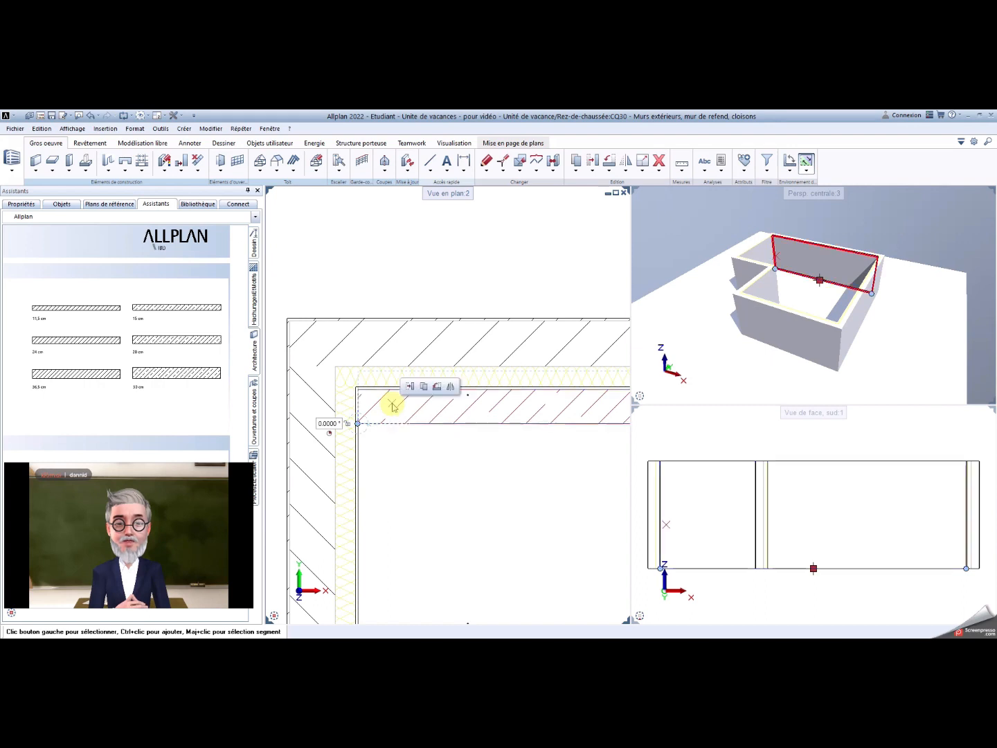
right_click(392, 407)
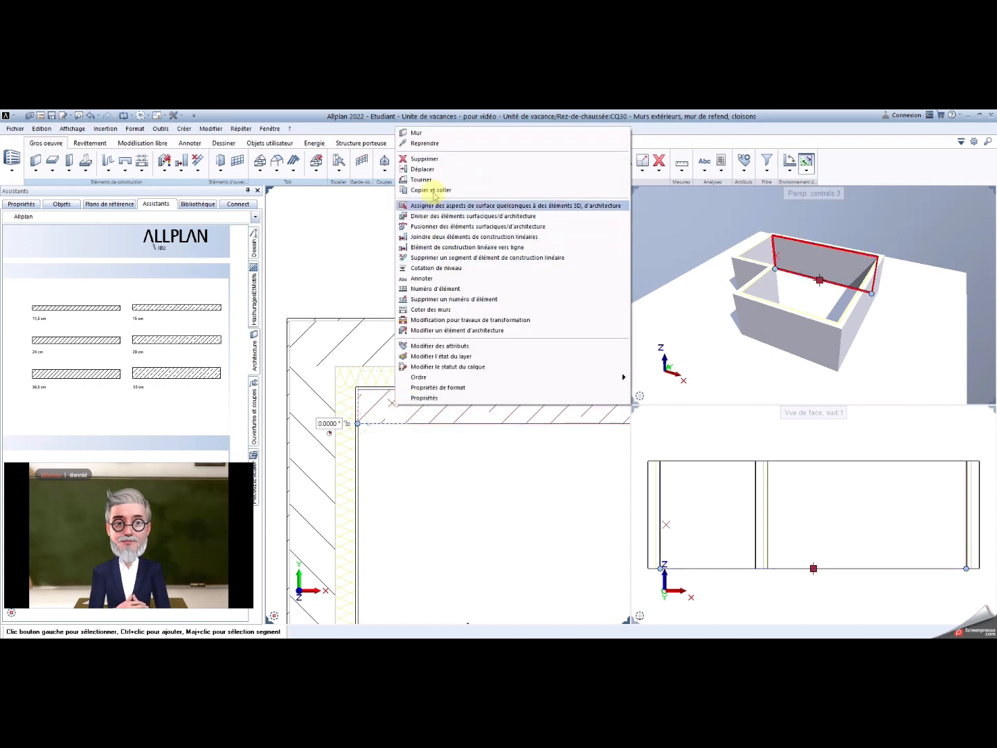
click(423, 169)
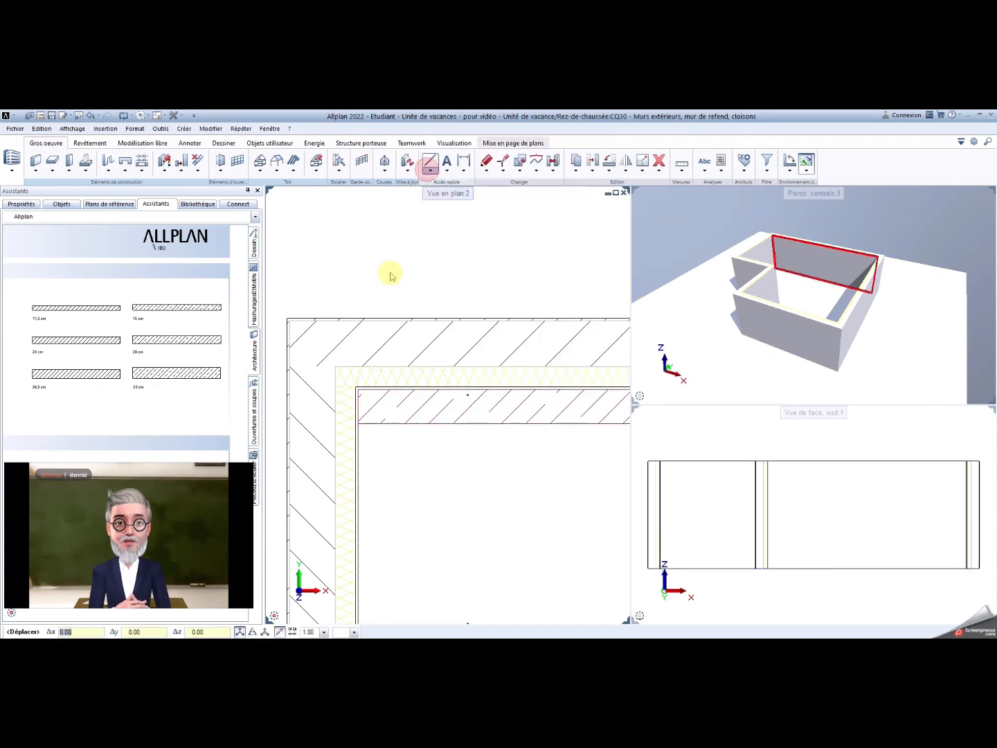
click(348, 378)
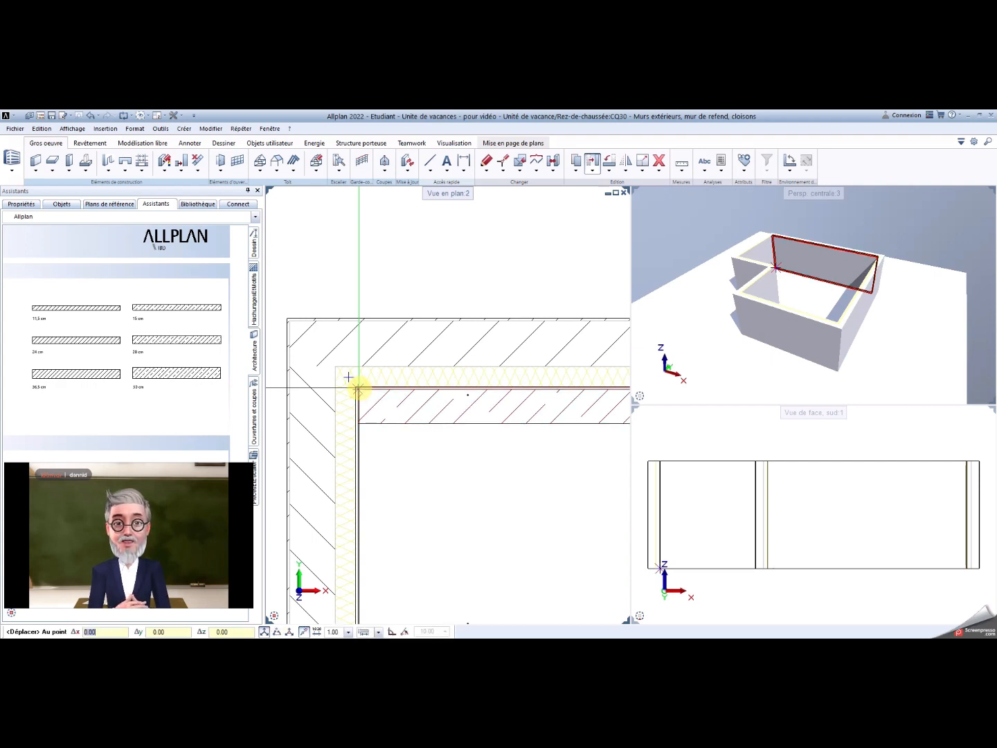
key(Tab)
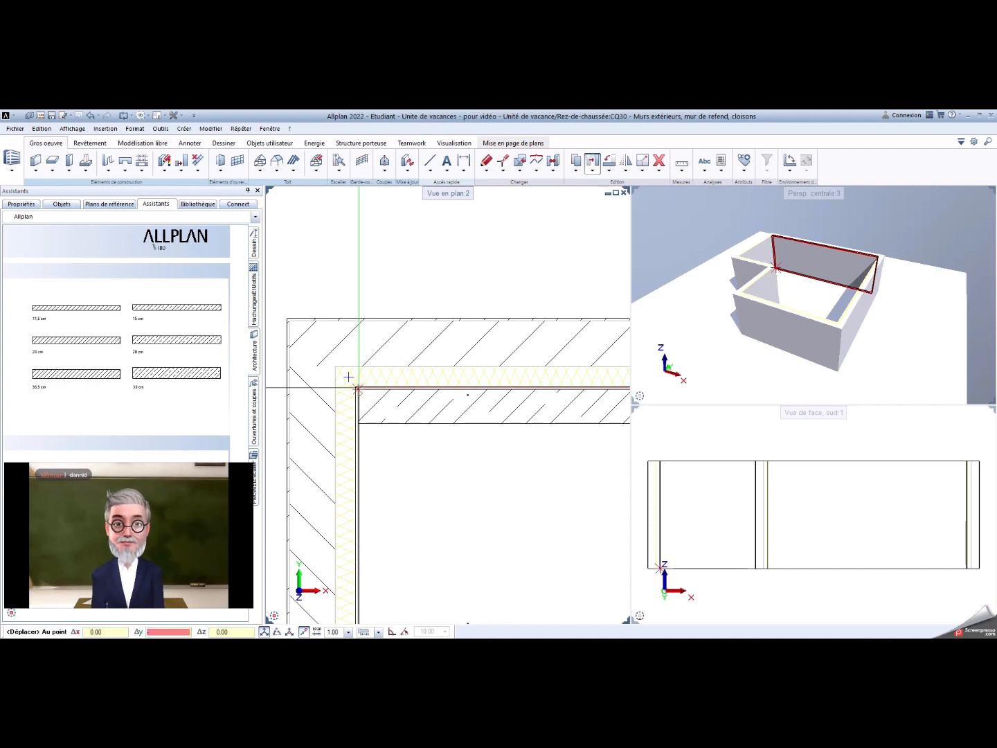
text(-255)
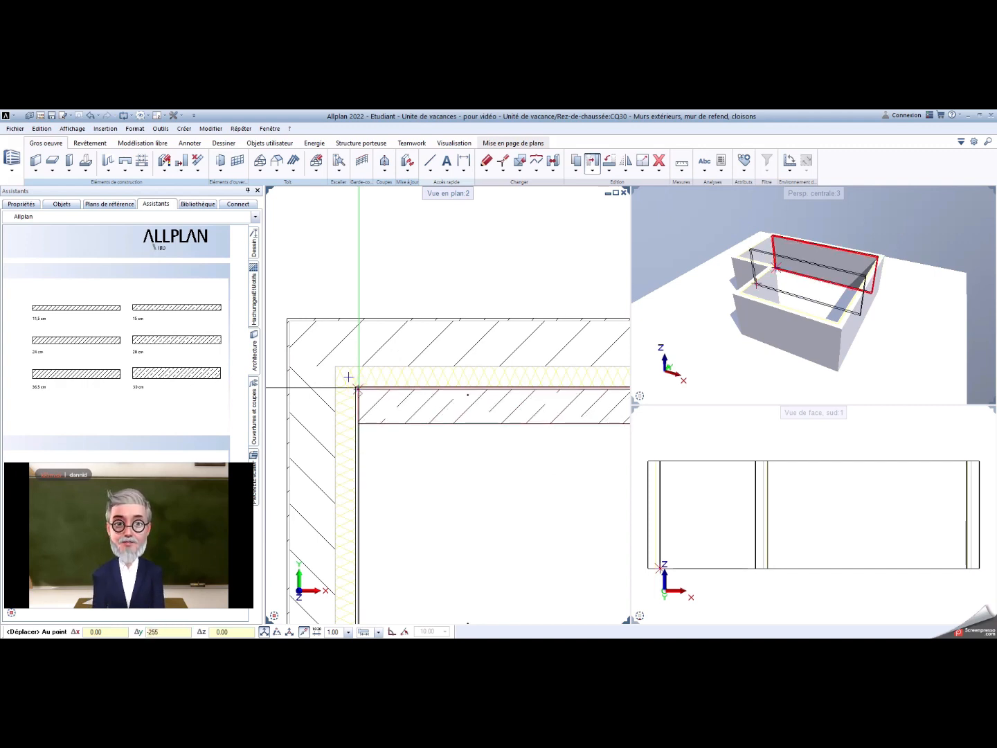
key(Return)
scroll(379, 443, down, 5)
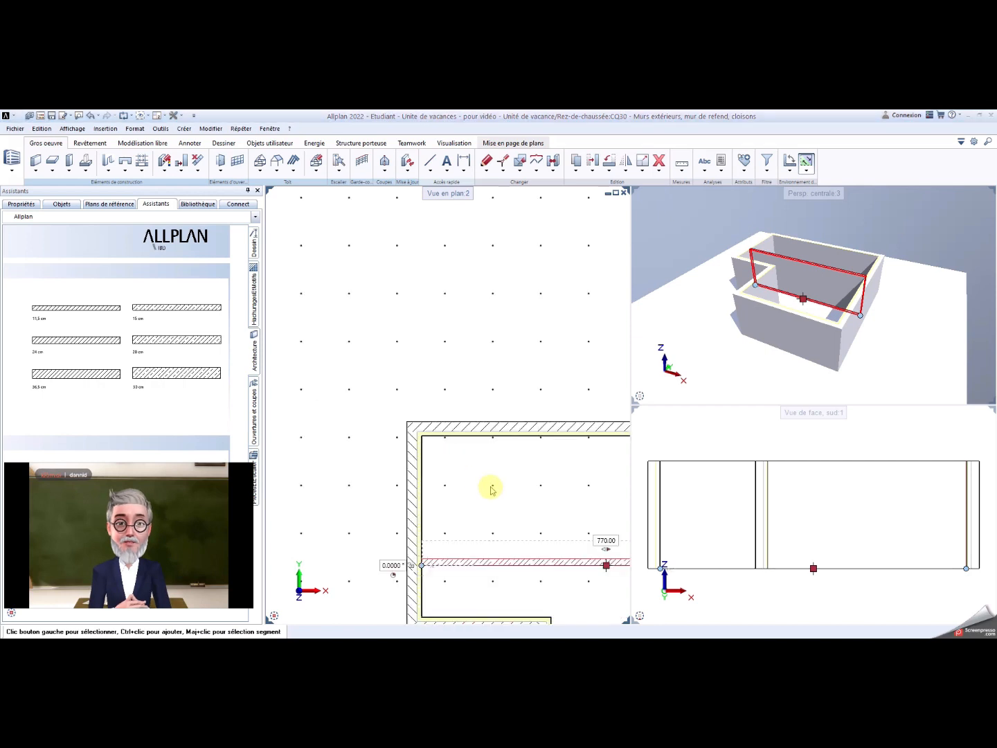
scroll(411, 354, down, 2)
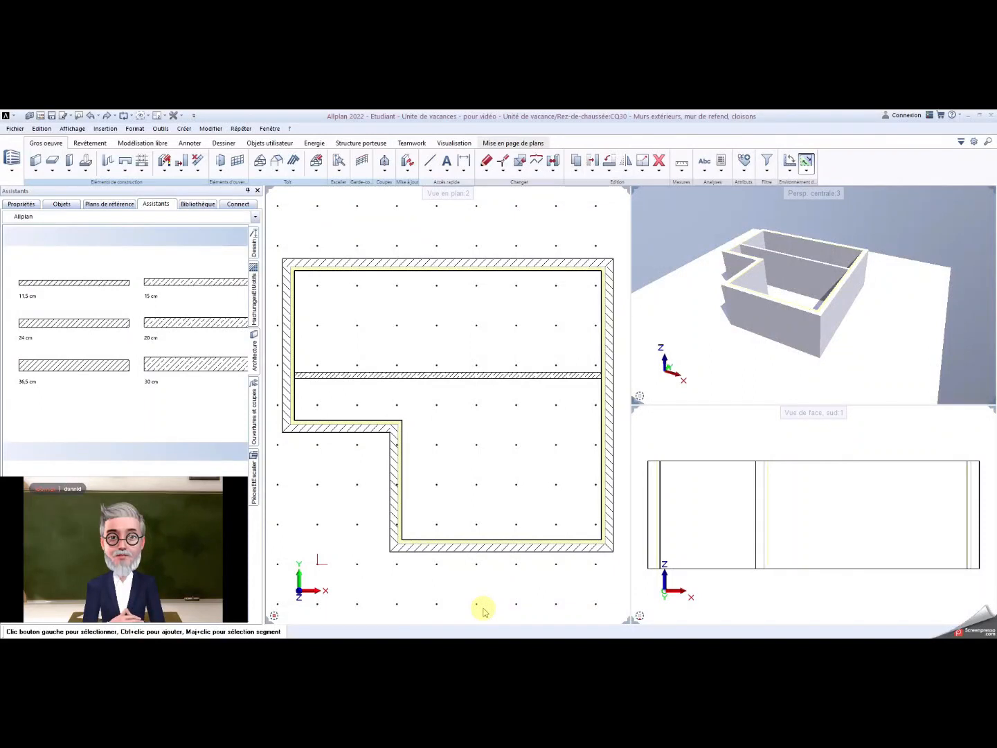
Step: Start a new wall and reduce its number of layers to 1 in the wall properties
click(36, 165)
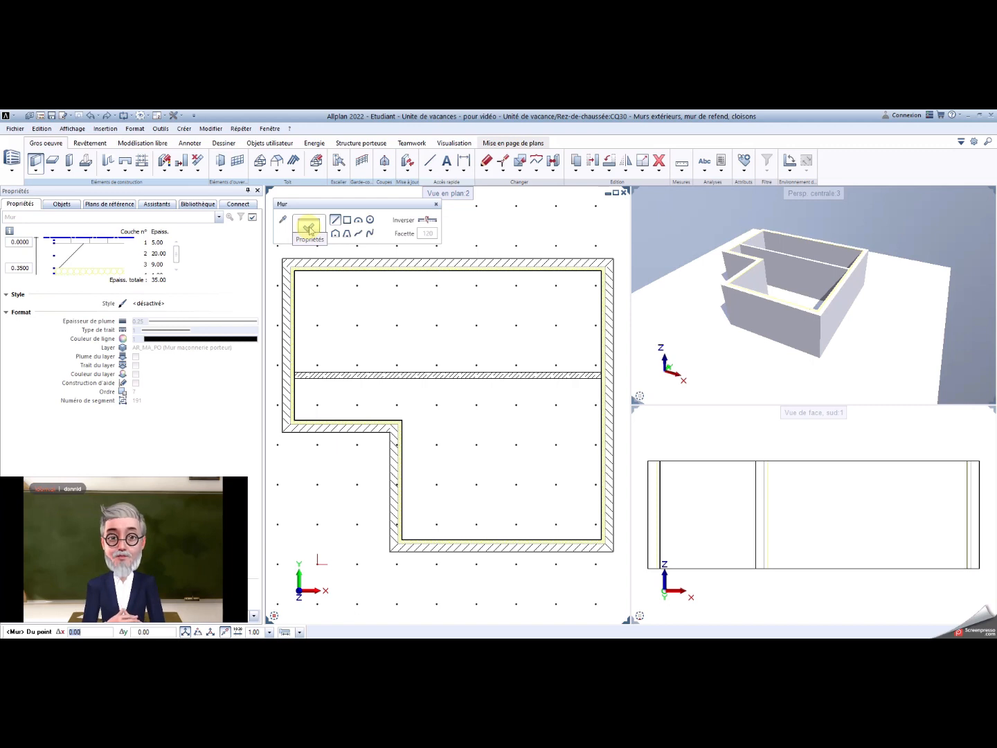
click(309, 229)
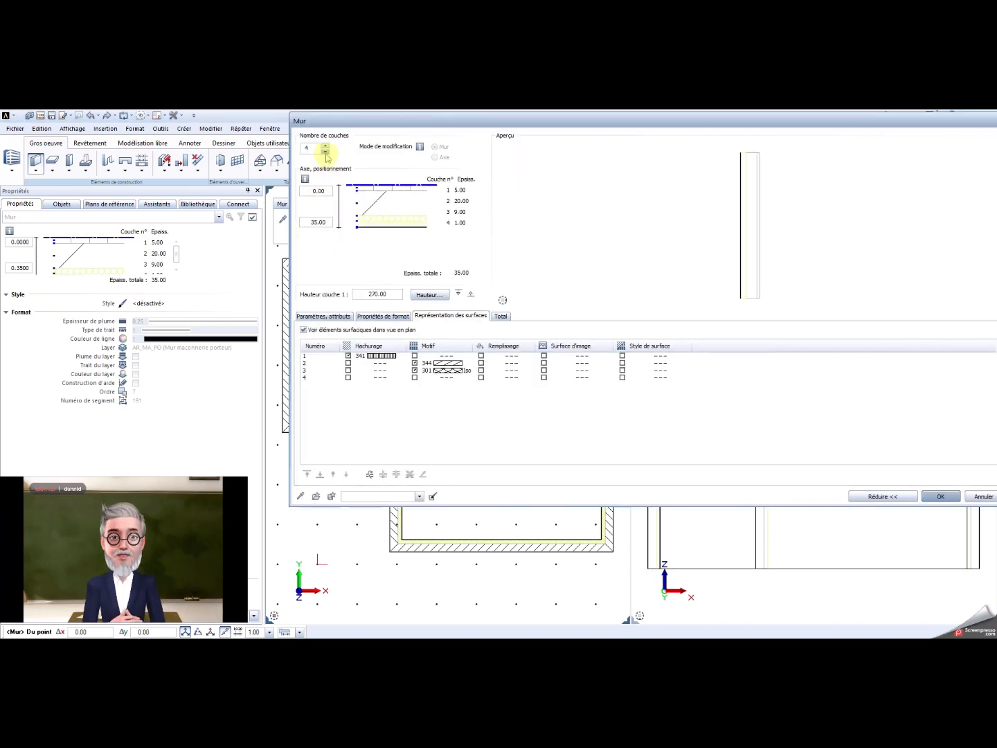
click(325, 153)
click(325, 153)
click(326, 153)
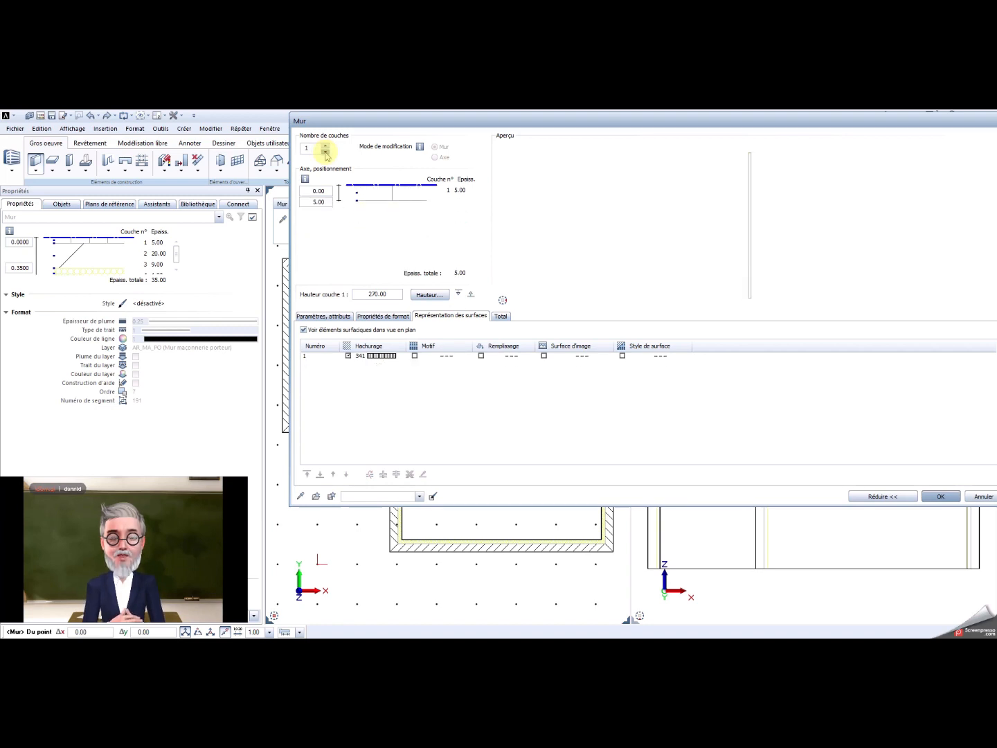
Step: Review the single-layer wall's parameters, format properties and surface representation, and accept the wall definition
click(325, 316)
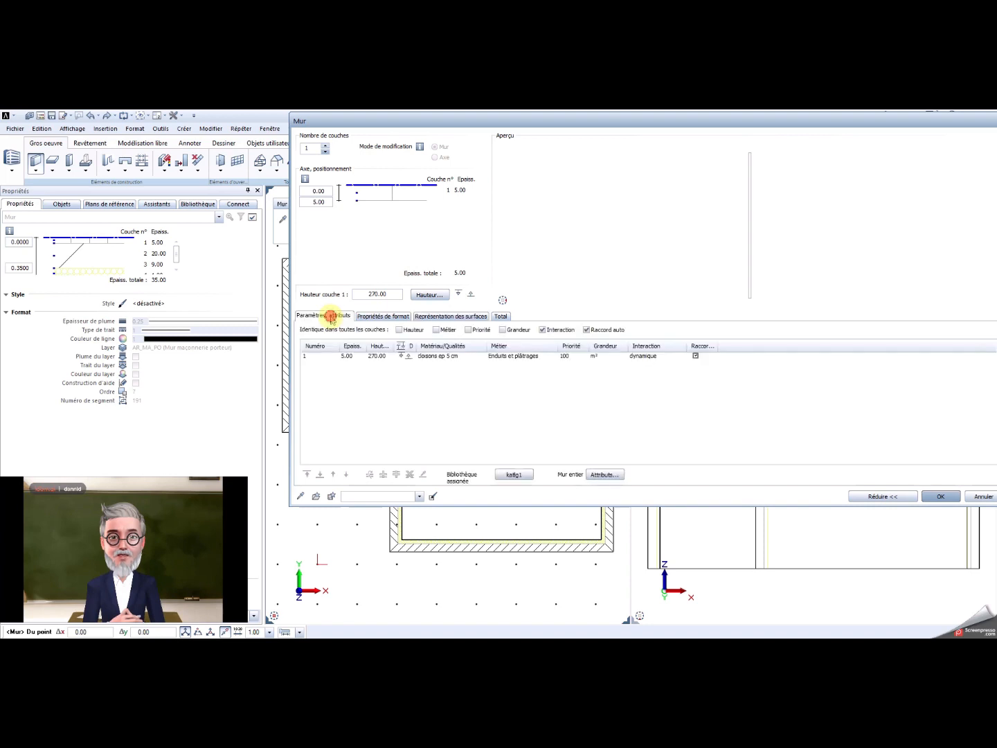
click(349, 359)
click(370, 357)
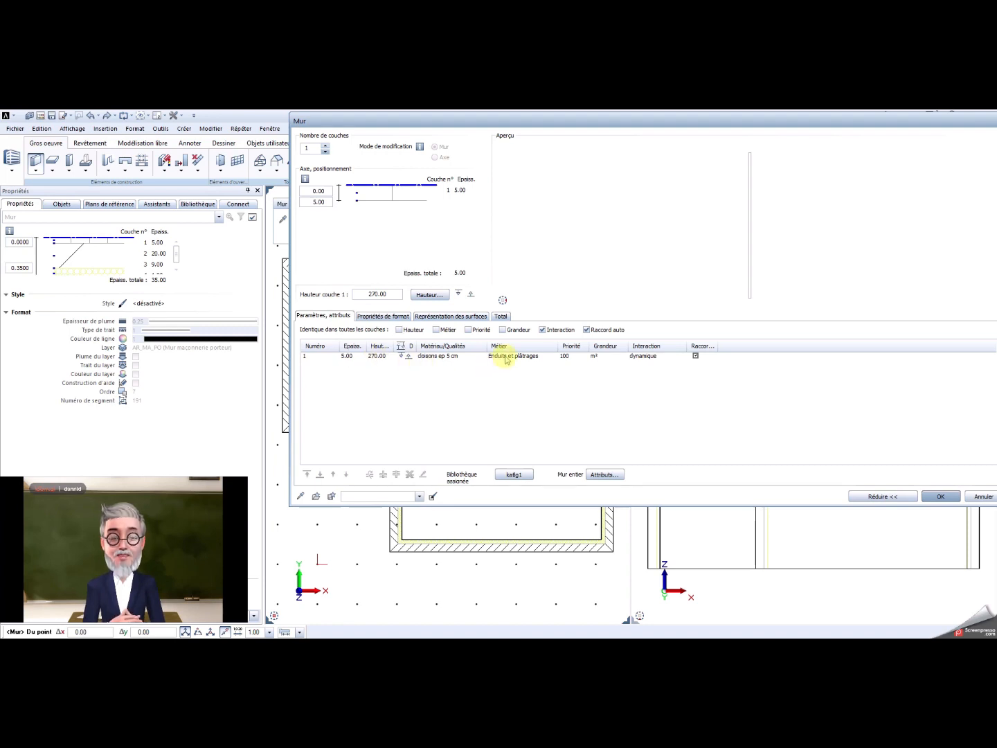
click(401, 318)
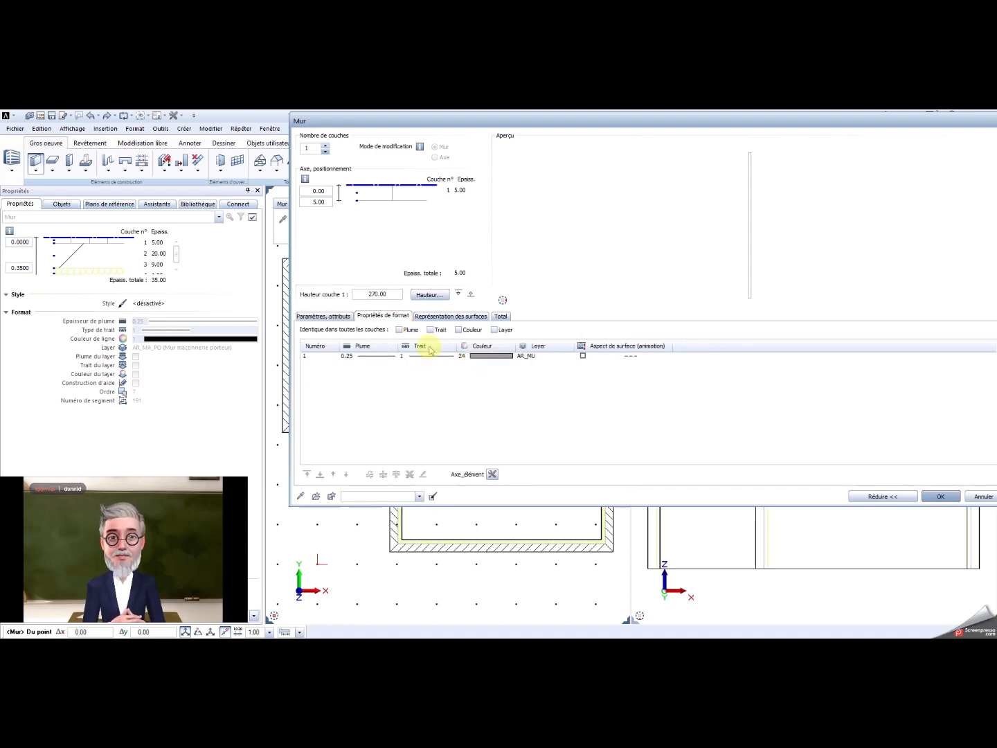
click(478, 357)
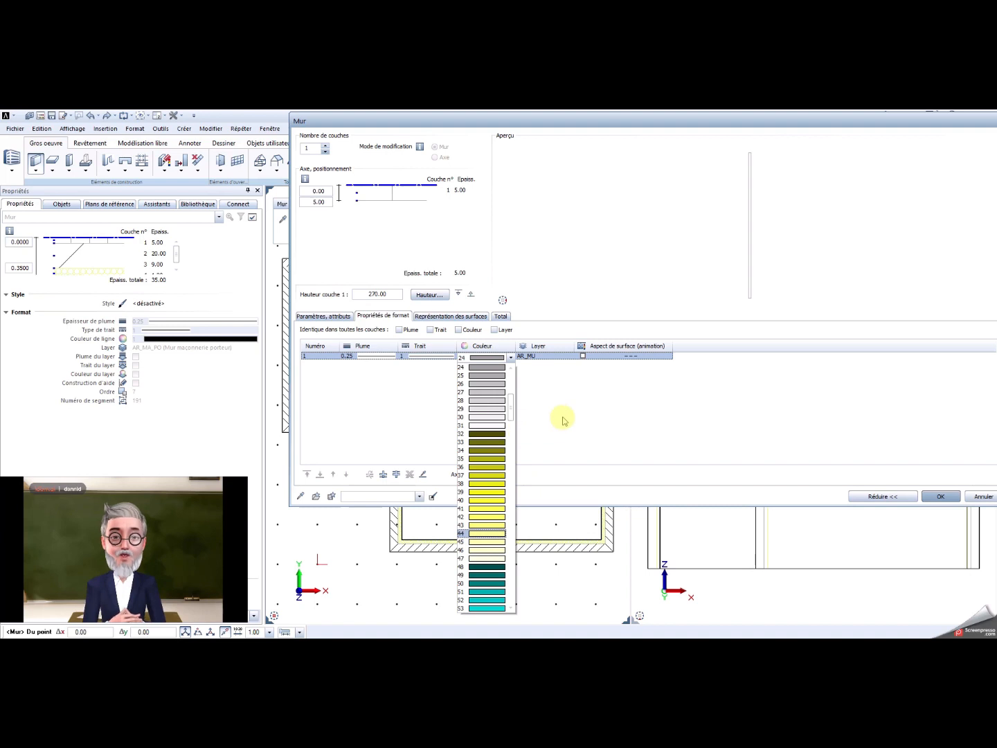
click(454, 321)
click(454, 317)
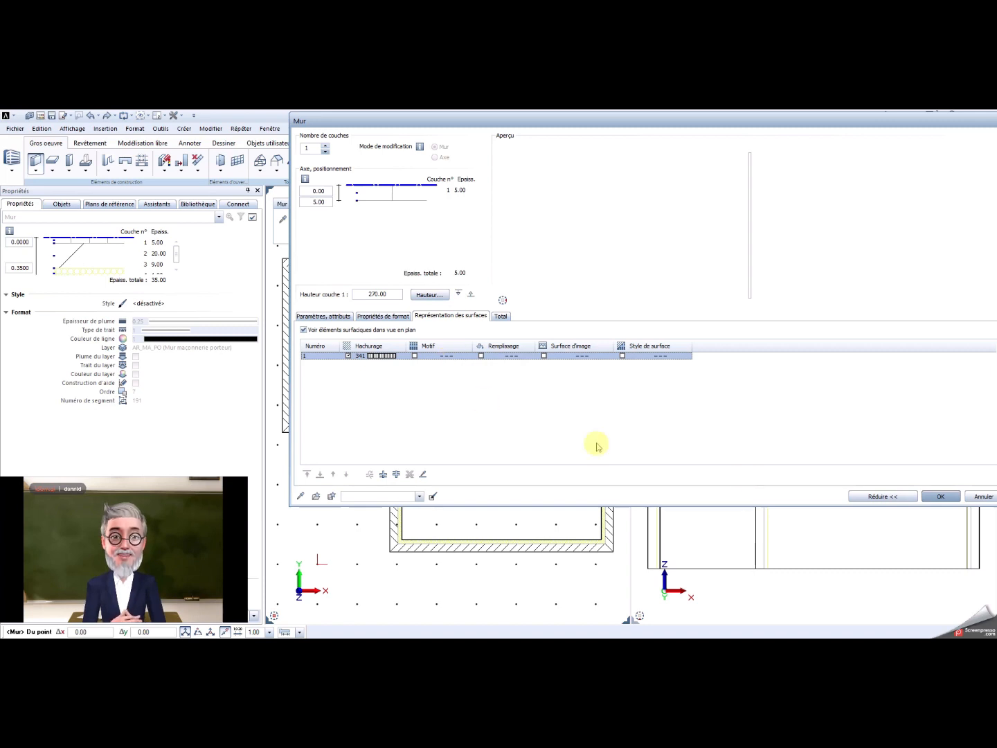
click(941, 497)
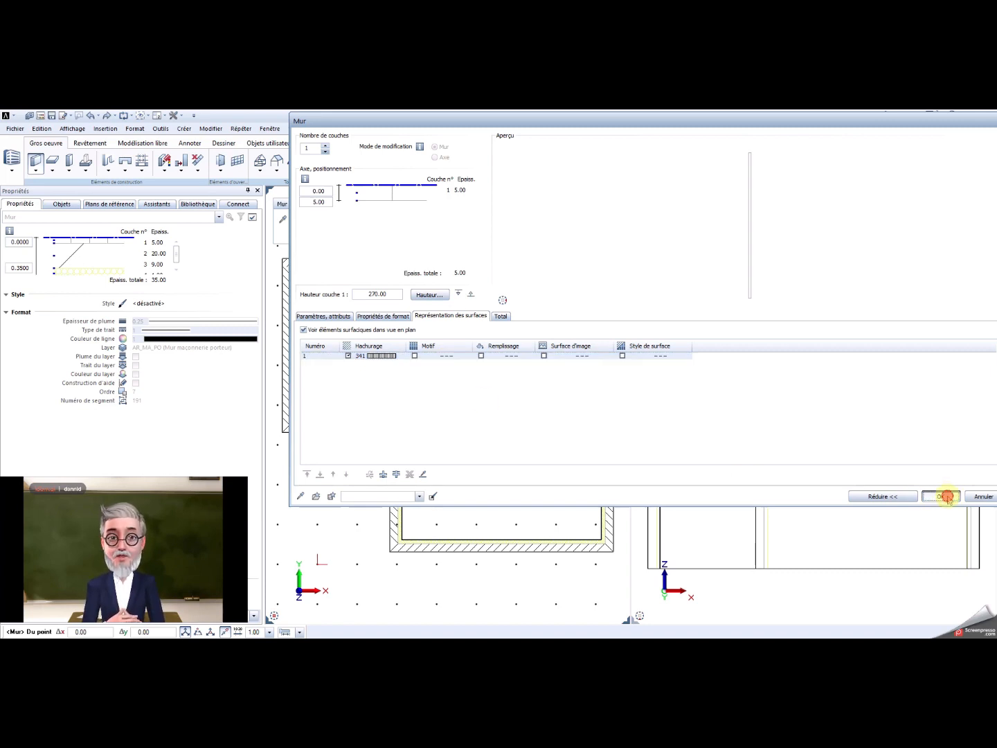
Step: Place the single-layer wall's start point at a Δx offset of 265 from the upper-left inner corner of the exterior walls
middle_drag(343, 319, 462, 456)
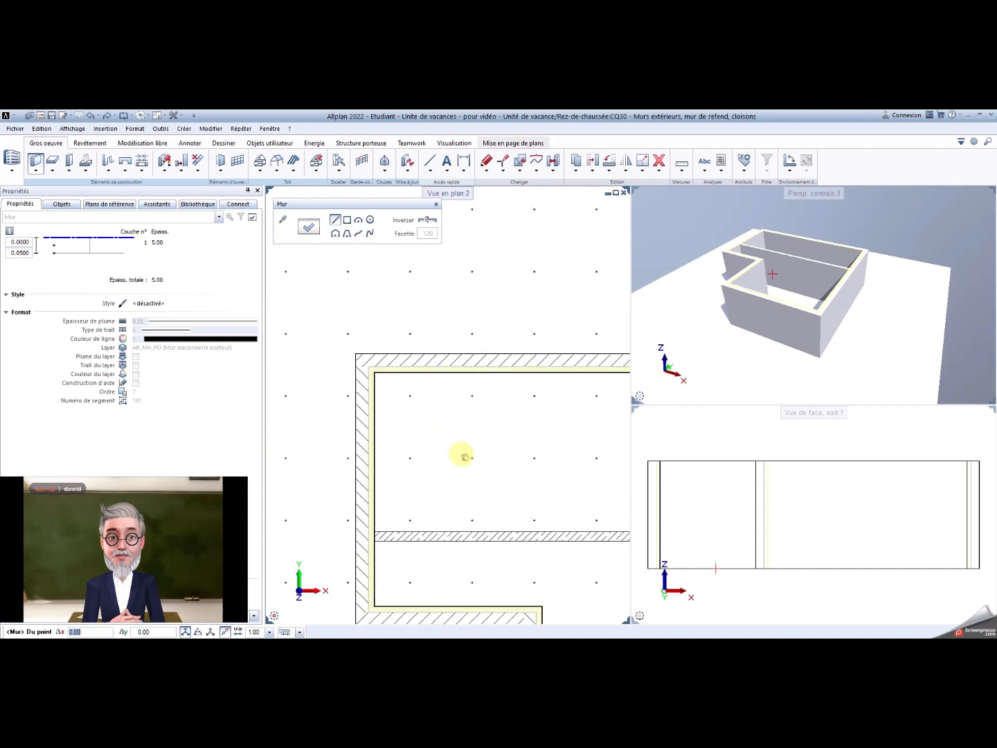
scroll(410, 403, up, 2)
scroll(408, 403, up, 2)
middle_drag(387, 409, 410, 447)
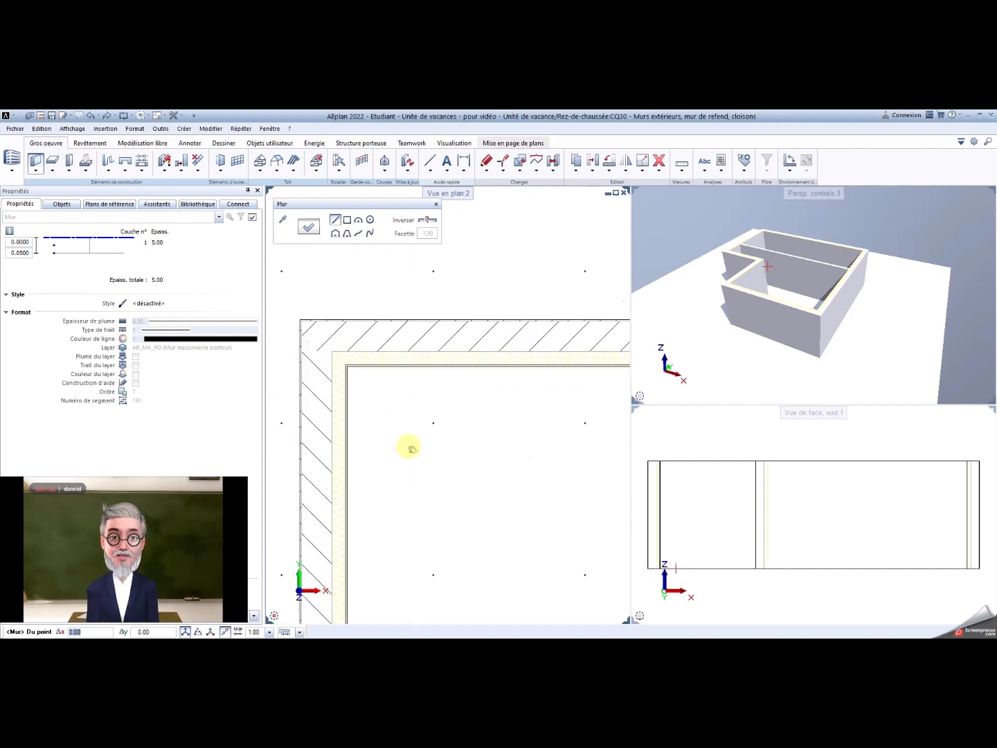
scroll(387, 406, up, 1)
click(336, 359)
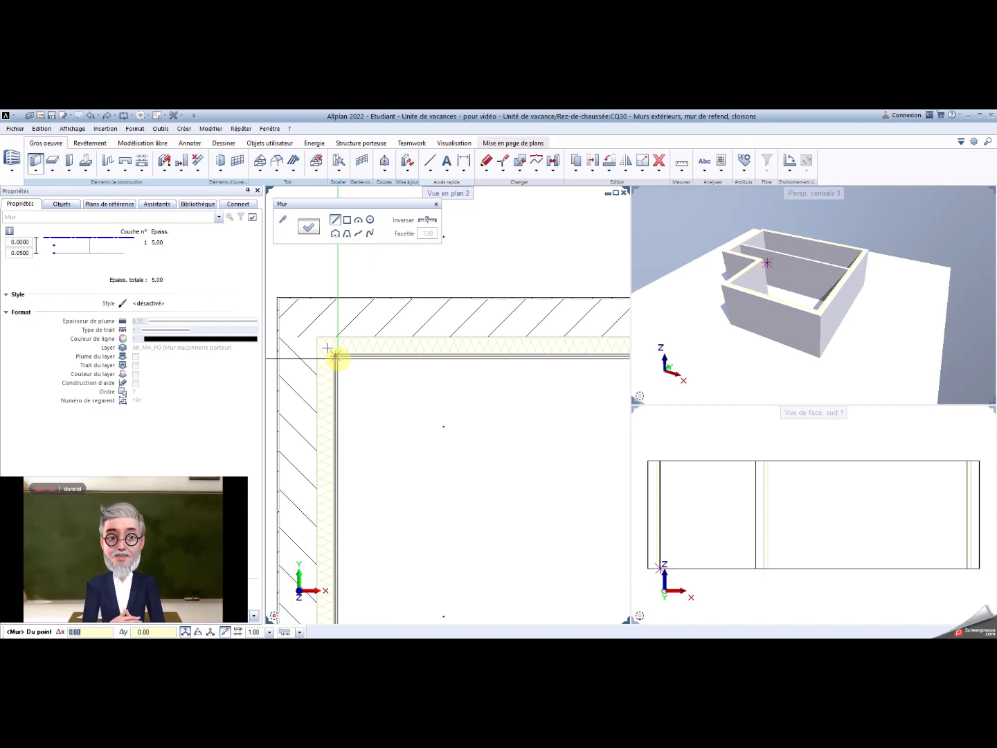
text(265)
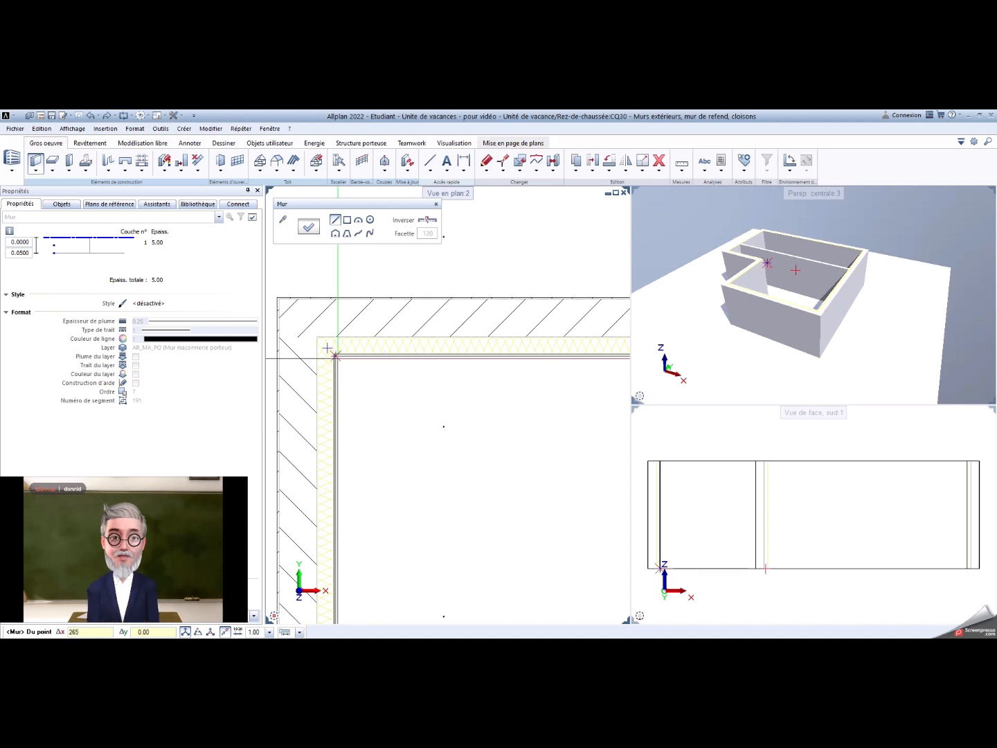
scroll(335, 355, down, 3)
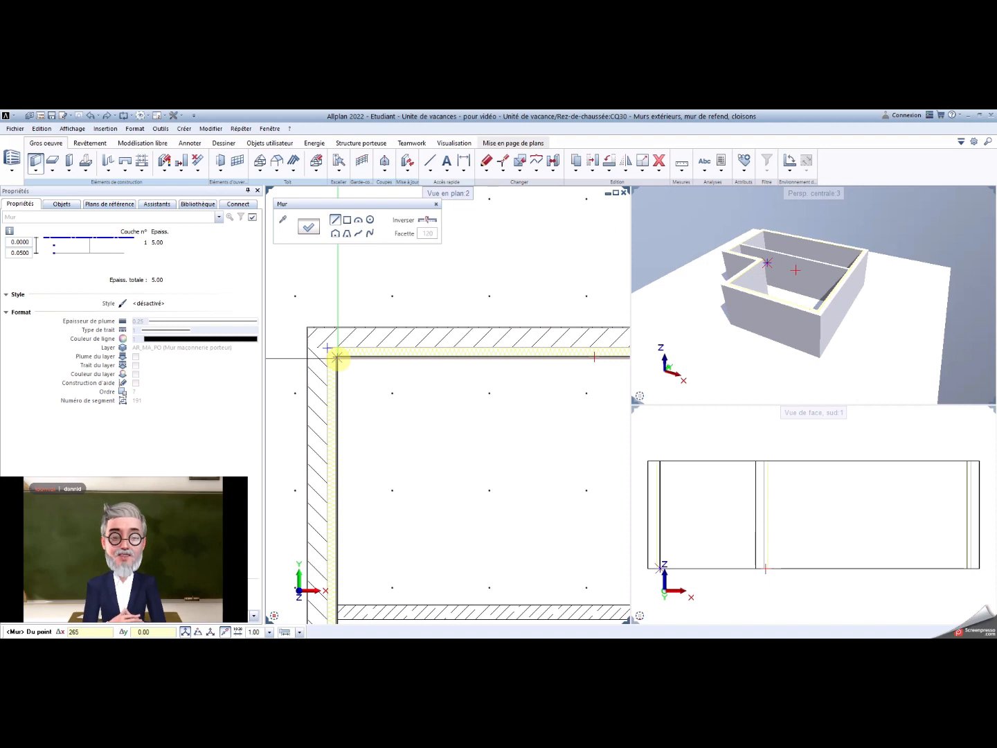
key(Return)
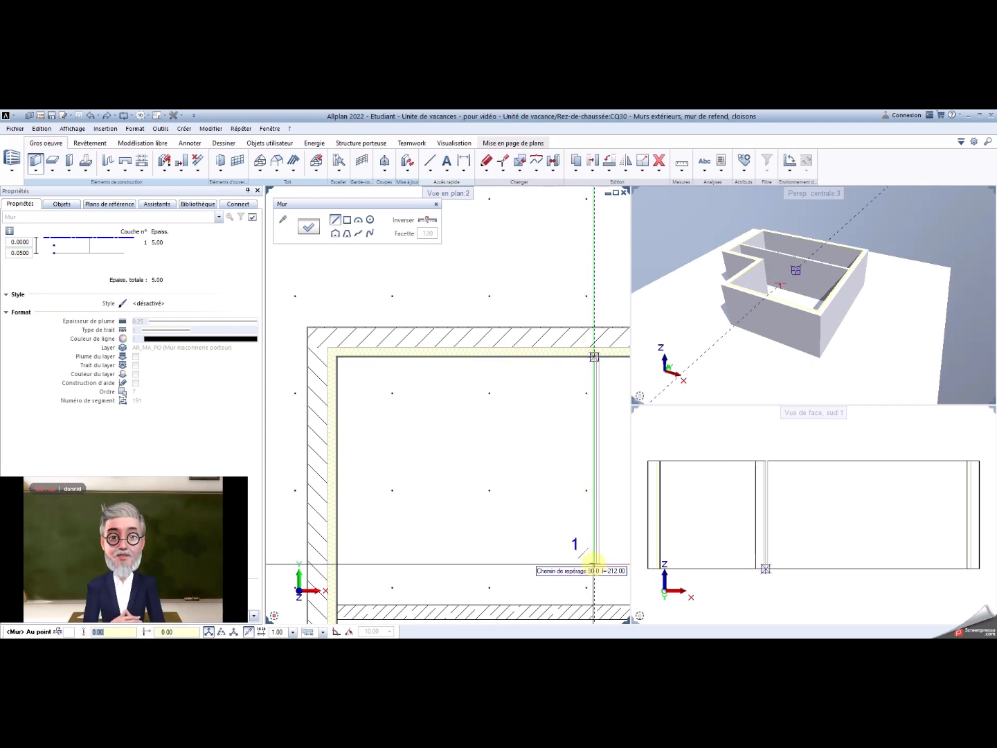
Step: Draw the single-layer partition 255 long down to the 15 cm wall and end the wall command
text(255)
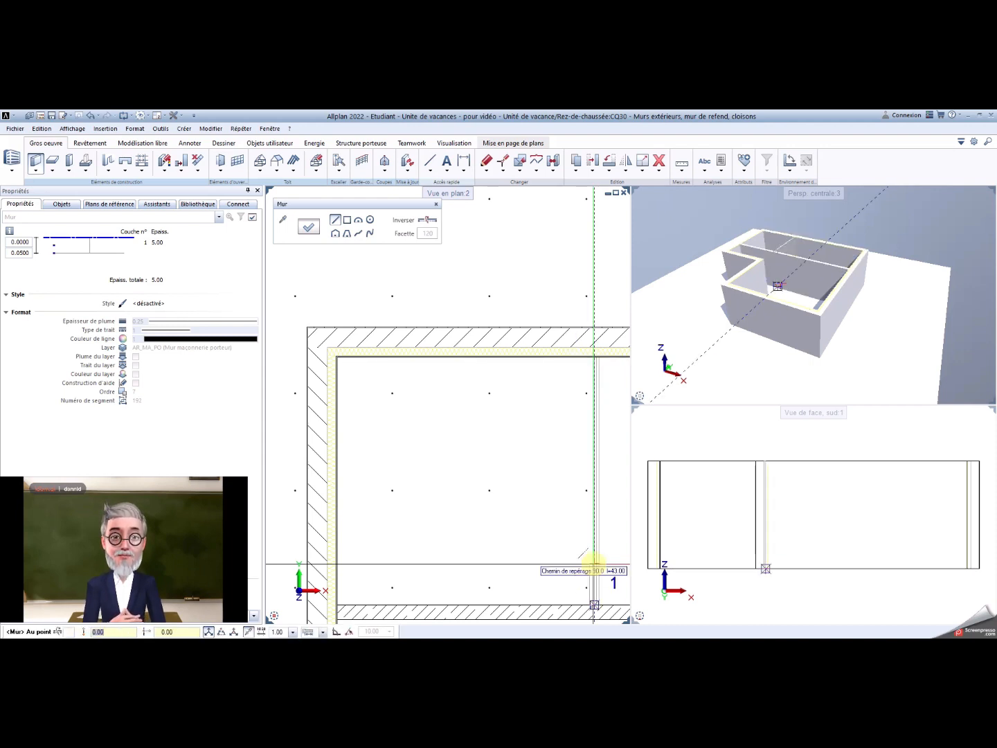
key(Return)
scroll(538, 477, down, 3)
key(Escape)
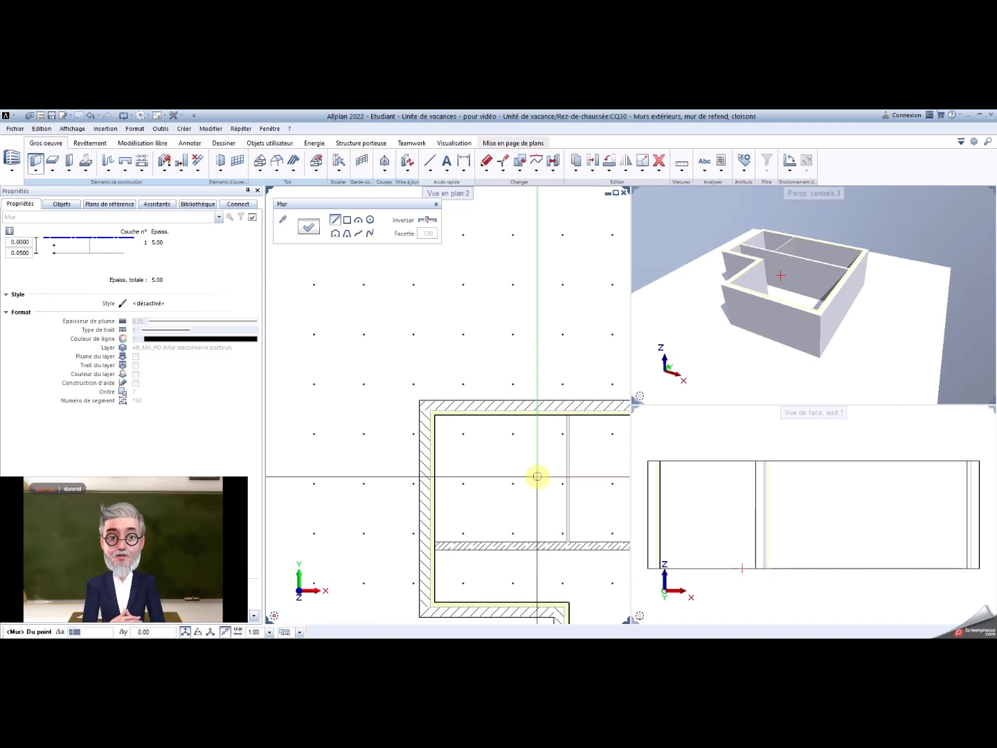
key(Escape)
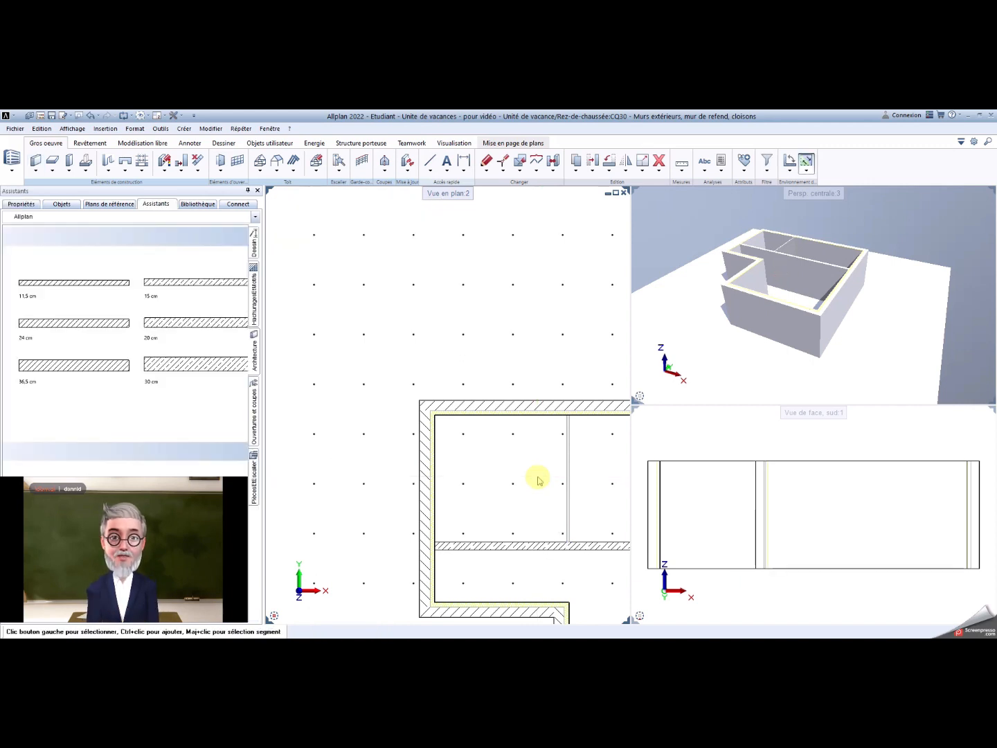
Step: Fit the whole floor in the plan view and orbit the perspective view to examine the internal walls
scroll(538, 476, down, 2)
middle_drag(538, 479, 396, 347)
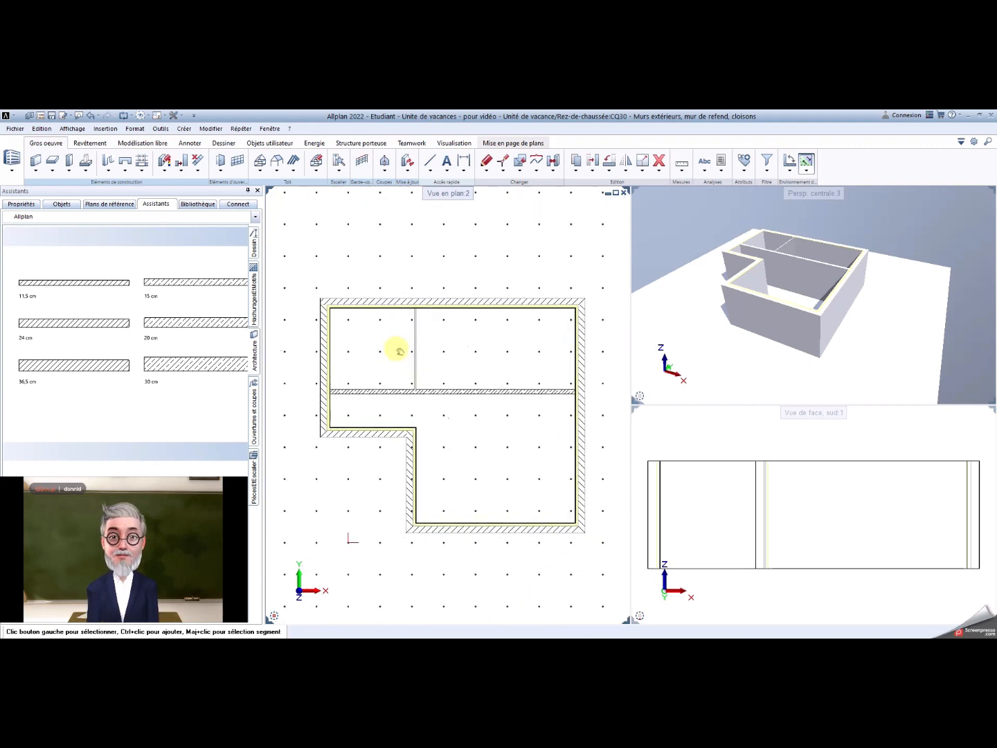
mouse_move(292, 622)
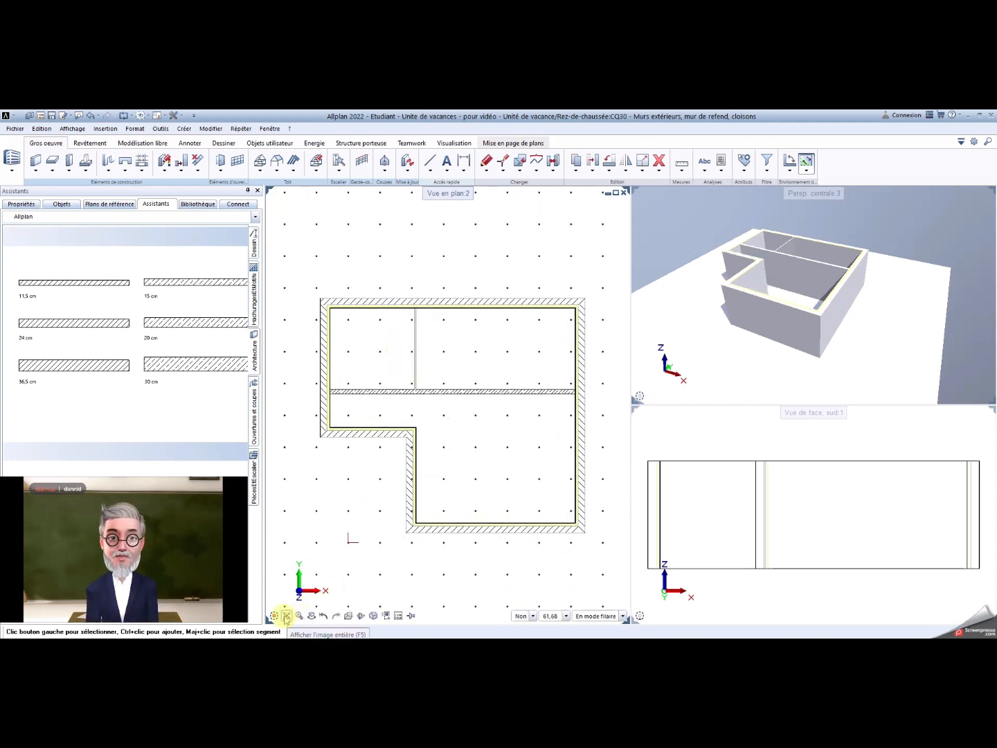
click(286, 617)
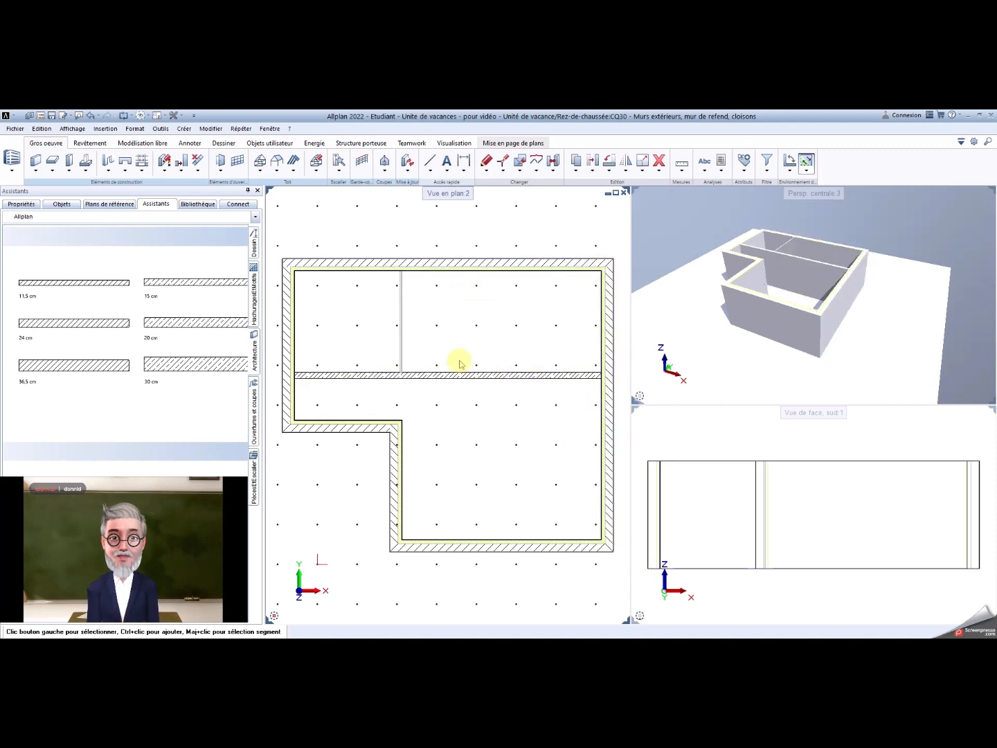
scroll(774, 338, up, 3)
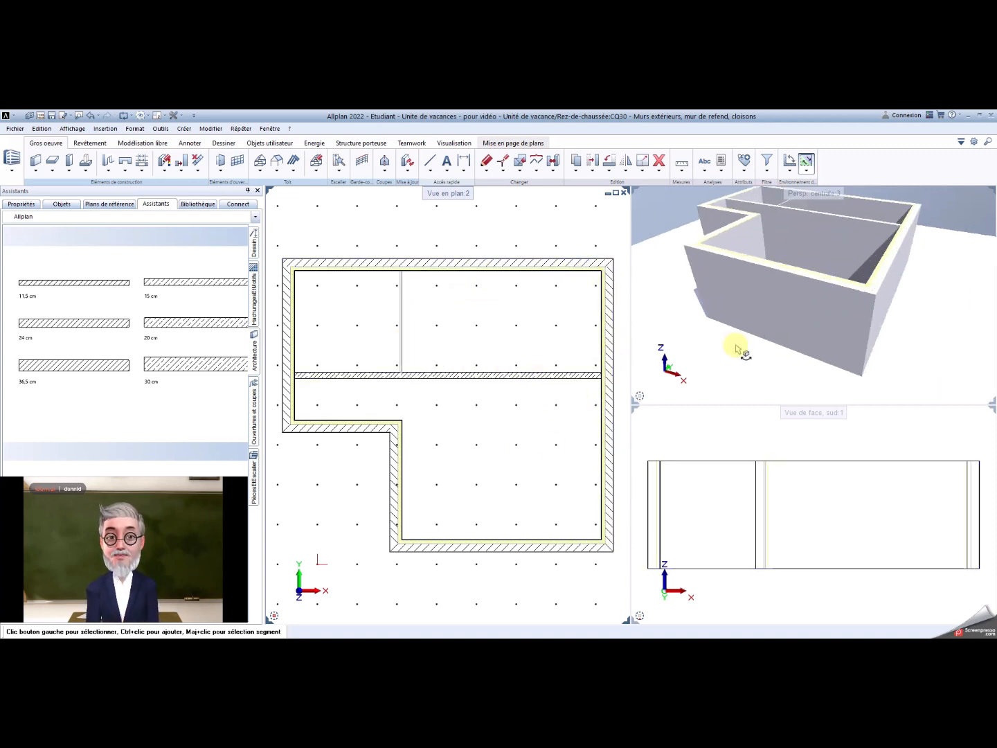
drag(761, 292, 823, 334)
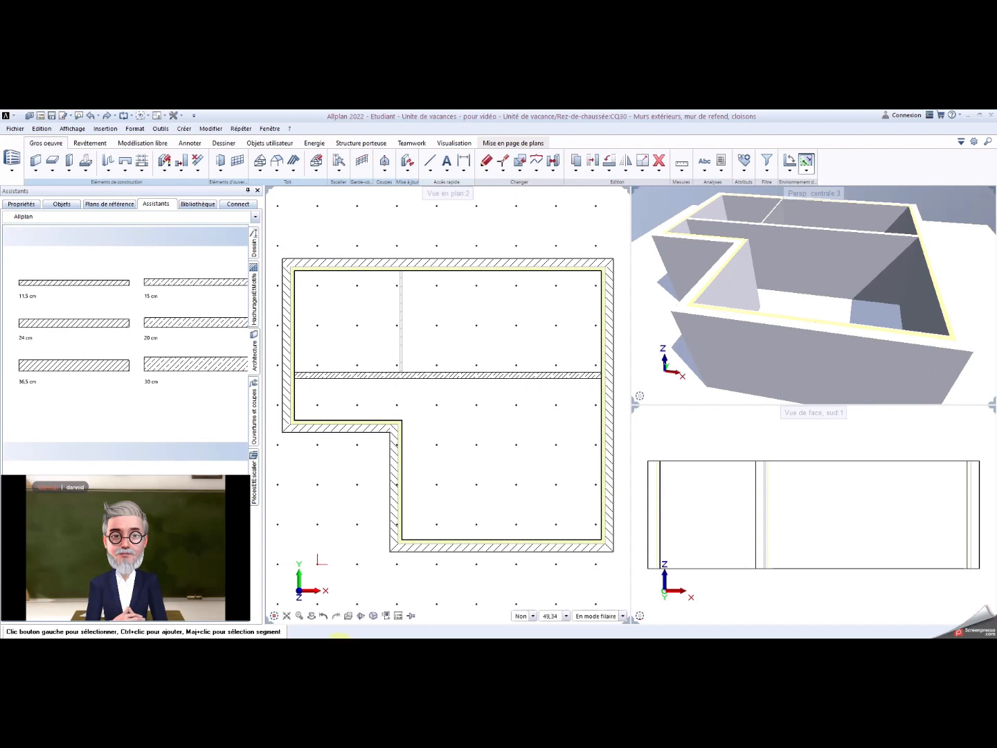
Step: Switch the plan viewport to the south-west isometric view and display it in hidden-face mode (En mode faces cachées)
mouse_move(274, 621)
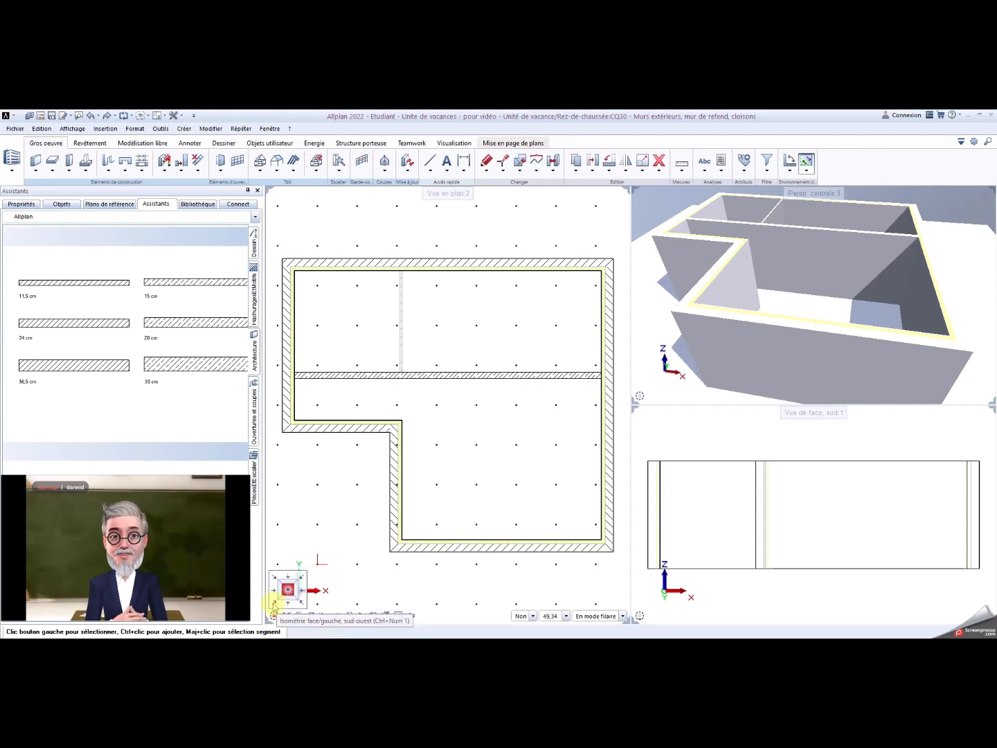
click(275, 607)
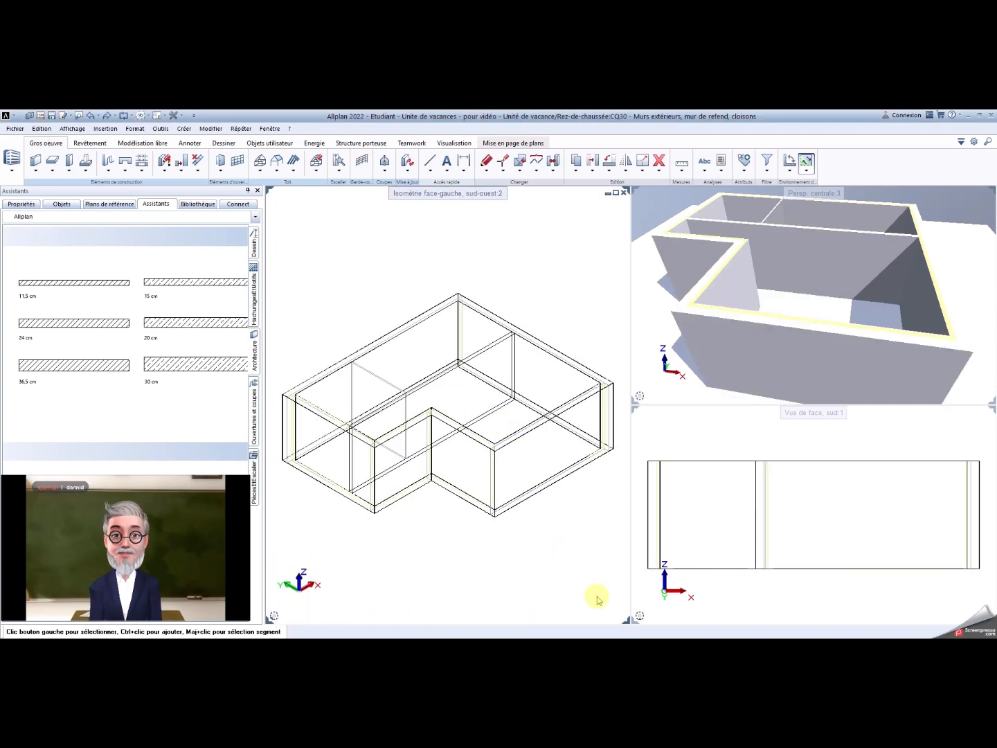
click(623, 616)
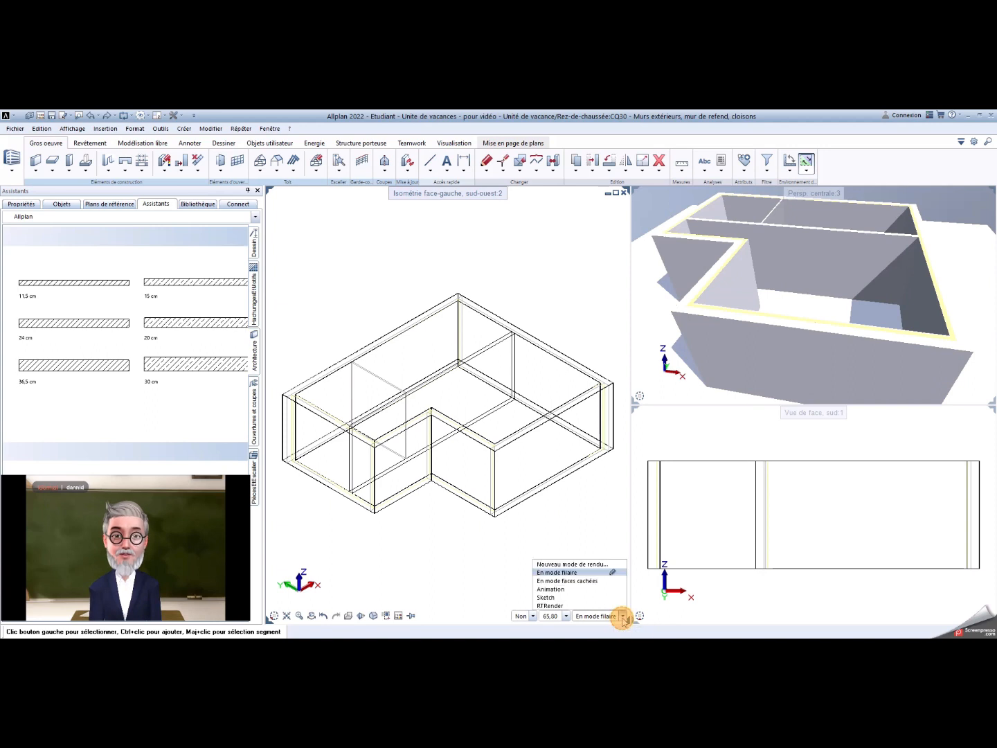
click(592, 581)
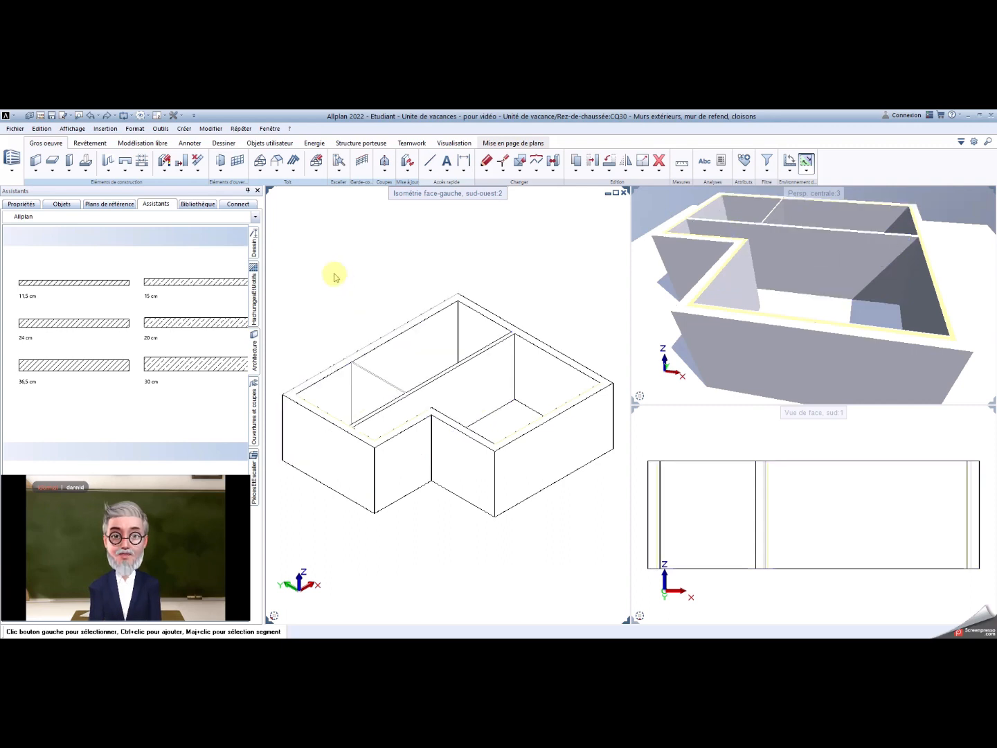
Step: Delete the 15 cm wall's east-end segment, from its lower corner to an offset of Δx -260 and Δy -15
click(201, 167)
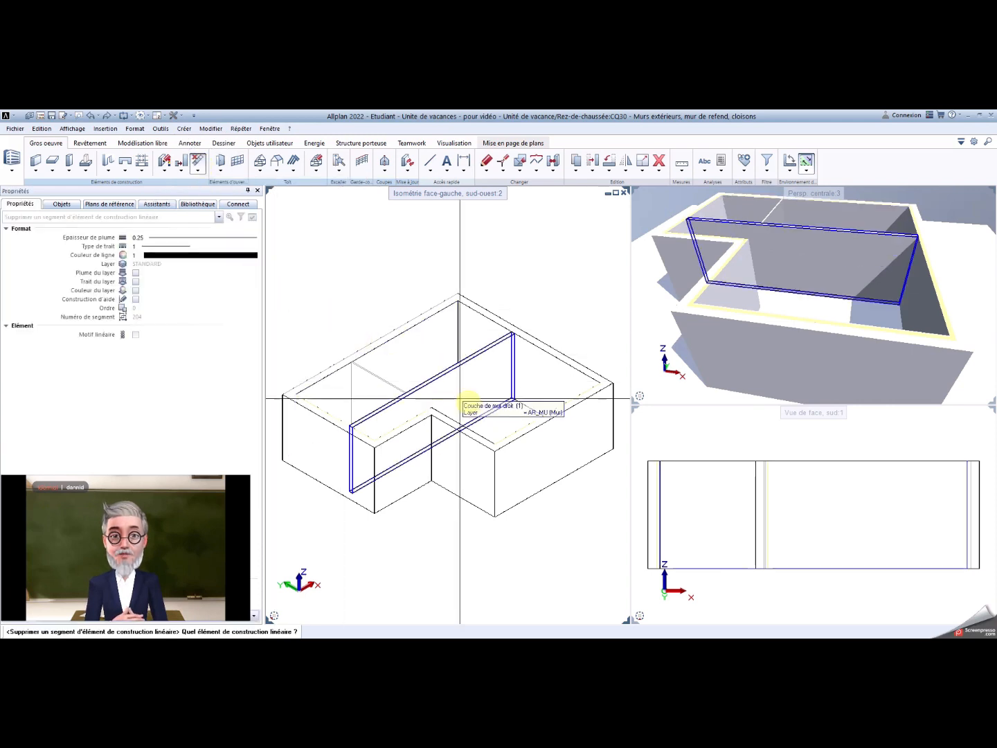
click(479, 386)
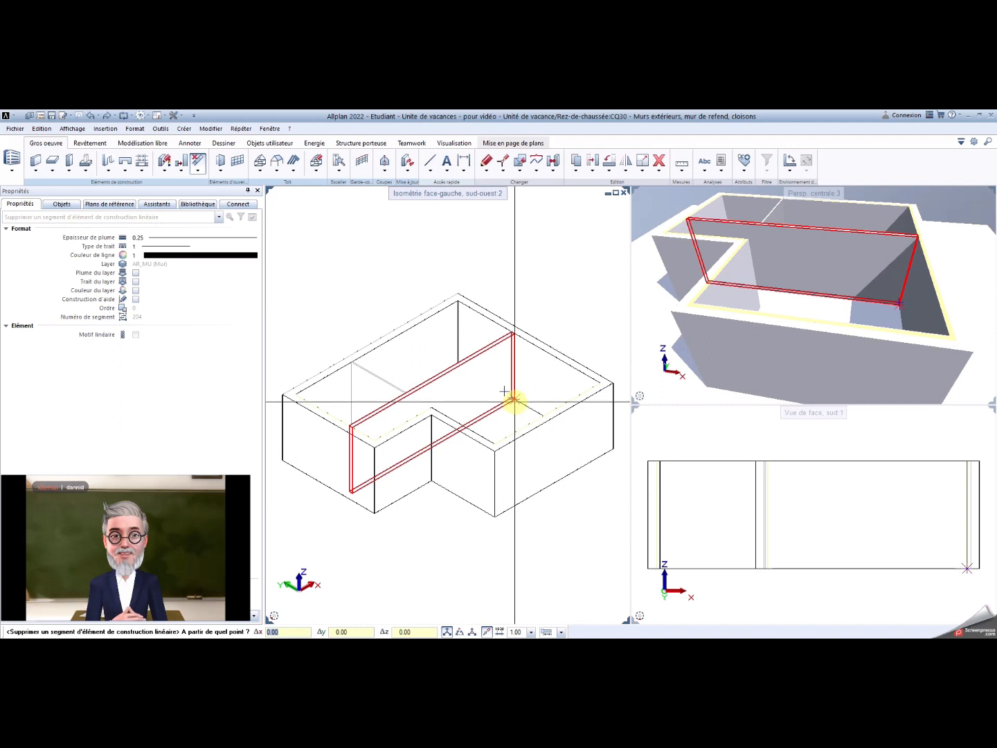
scroll(511, 400, up, 5)
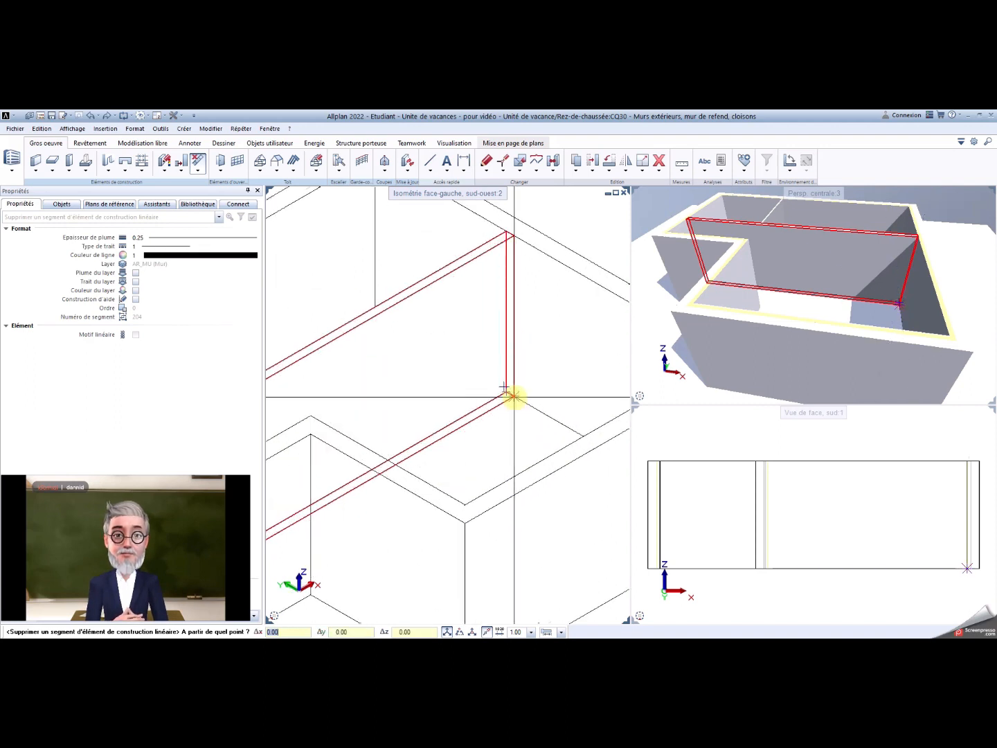
click(513, 396)
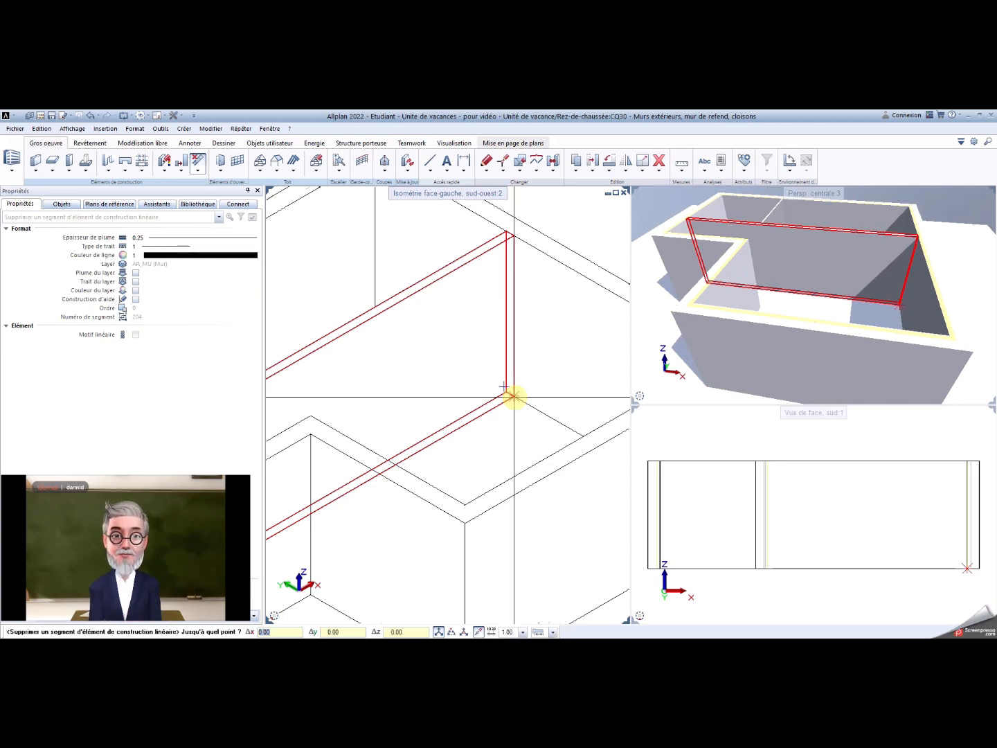
text(-26)
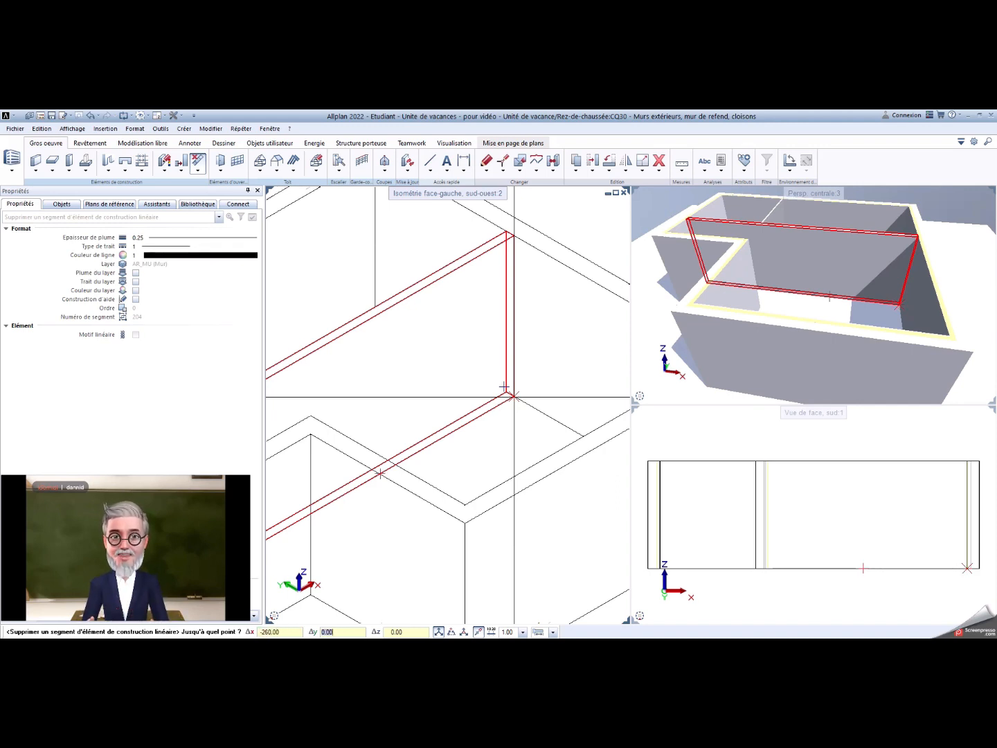
text(-15)
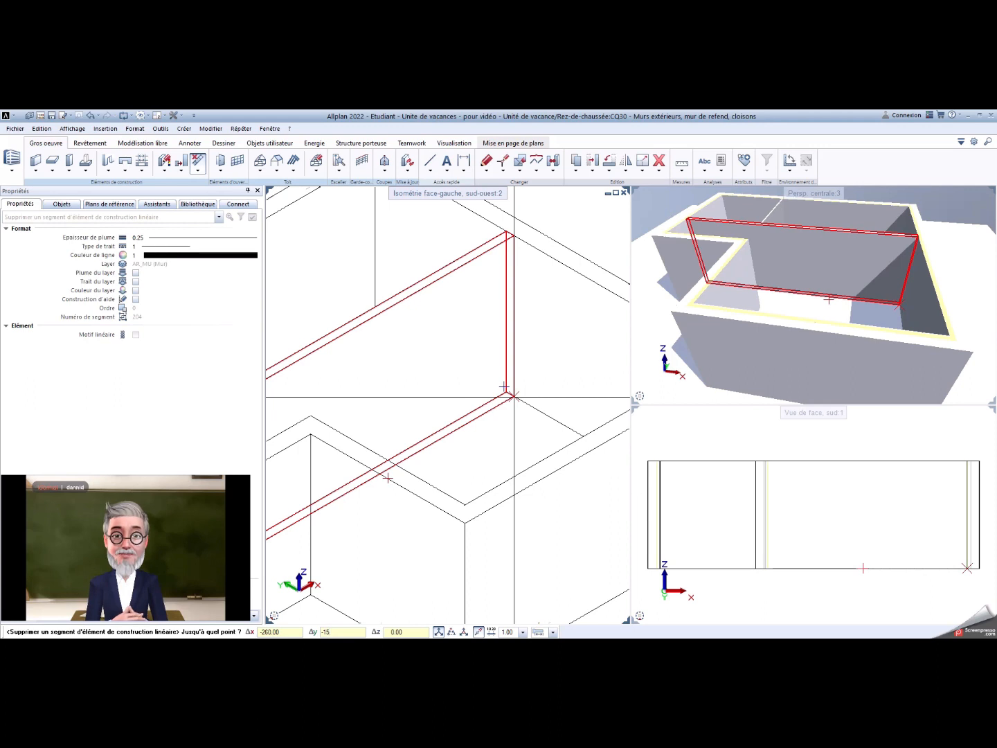
key(Return)
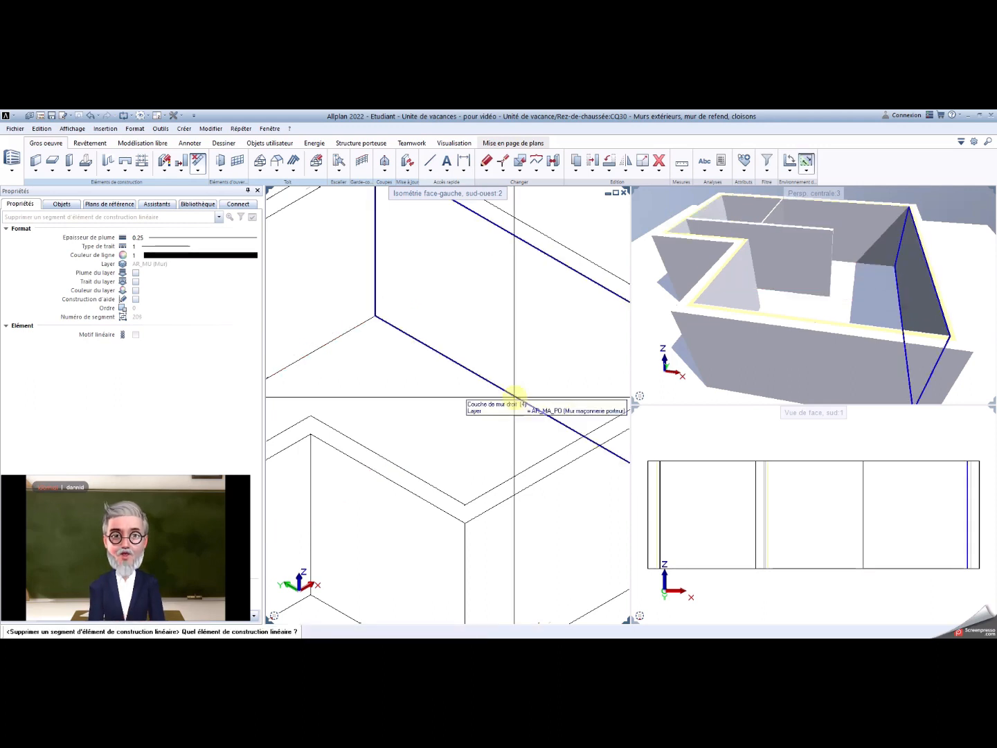
scroll(511, 399, down, 3)
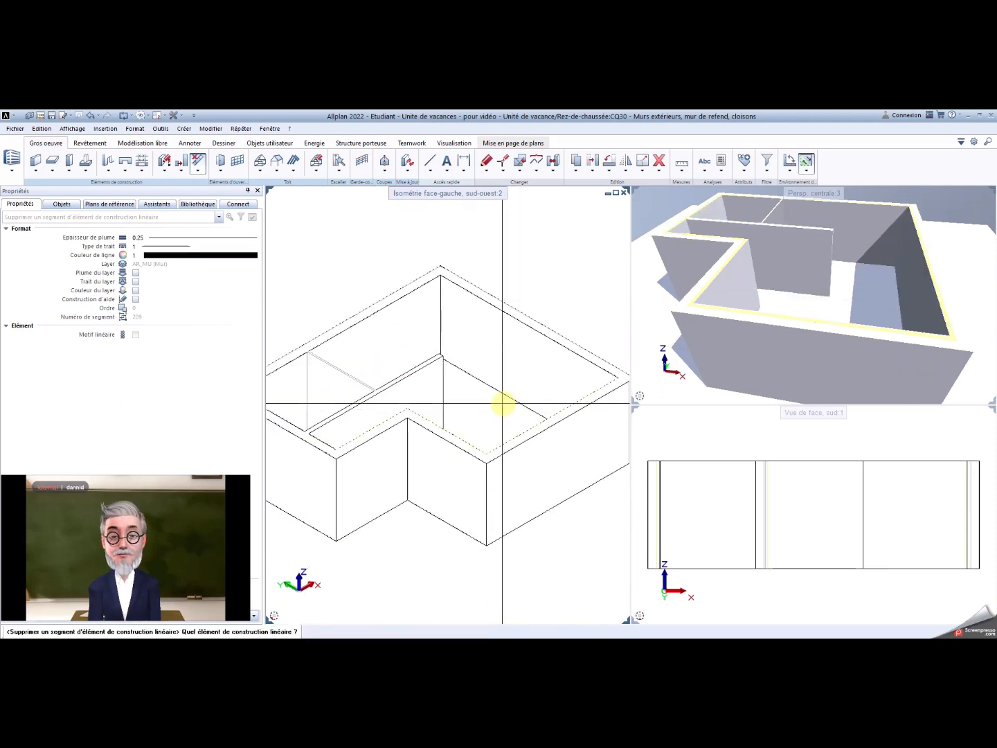
key(Escape)
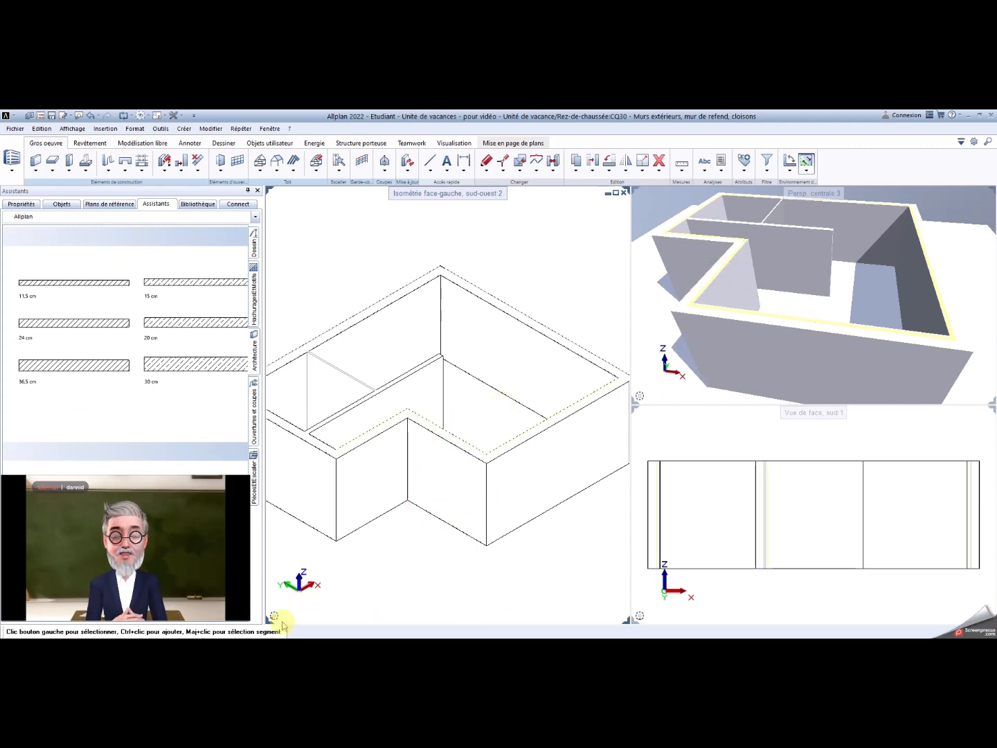
Step: Return the isometric viewport to the plan view
mouse_move(284, 619)
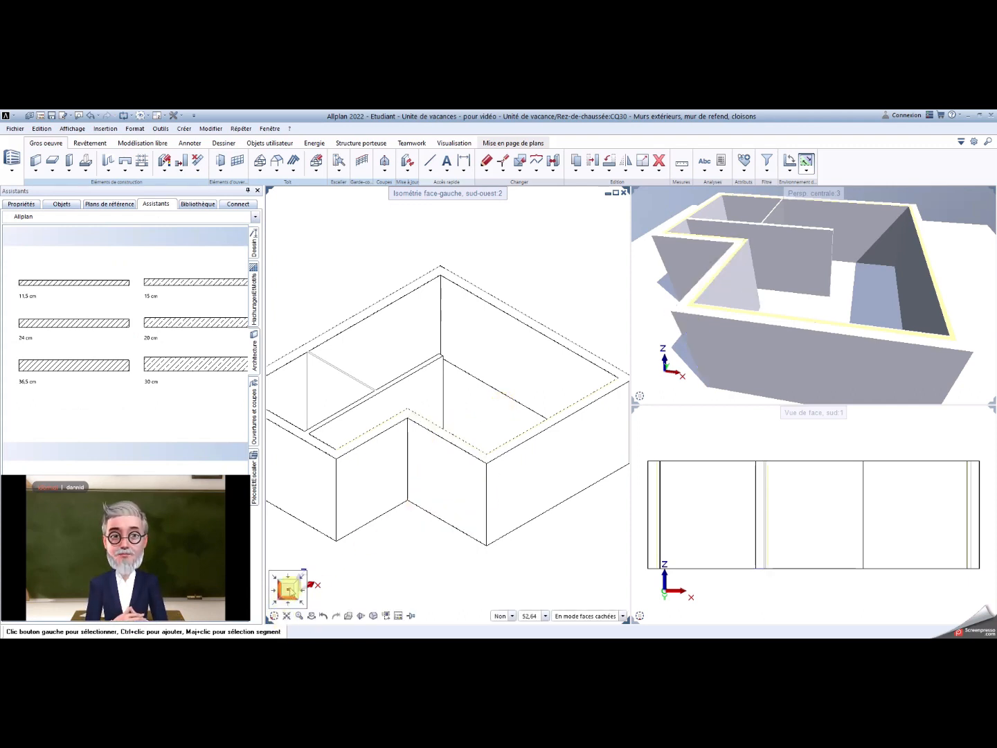
click(290, 590)
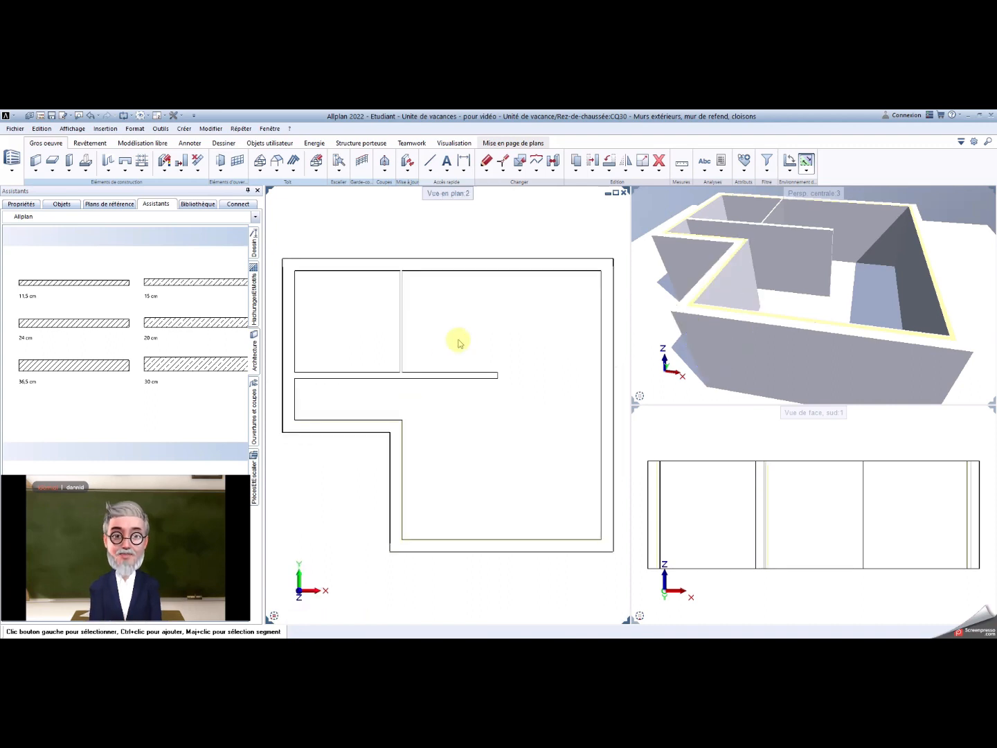
Step: Orbit the perspective view and display the plan viewport in wireframe mode (En mode filaire)
mouse_move(626, 617)
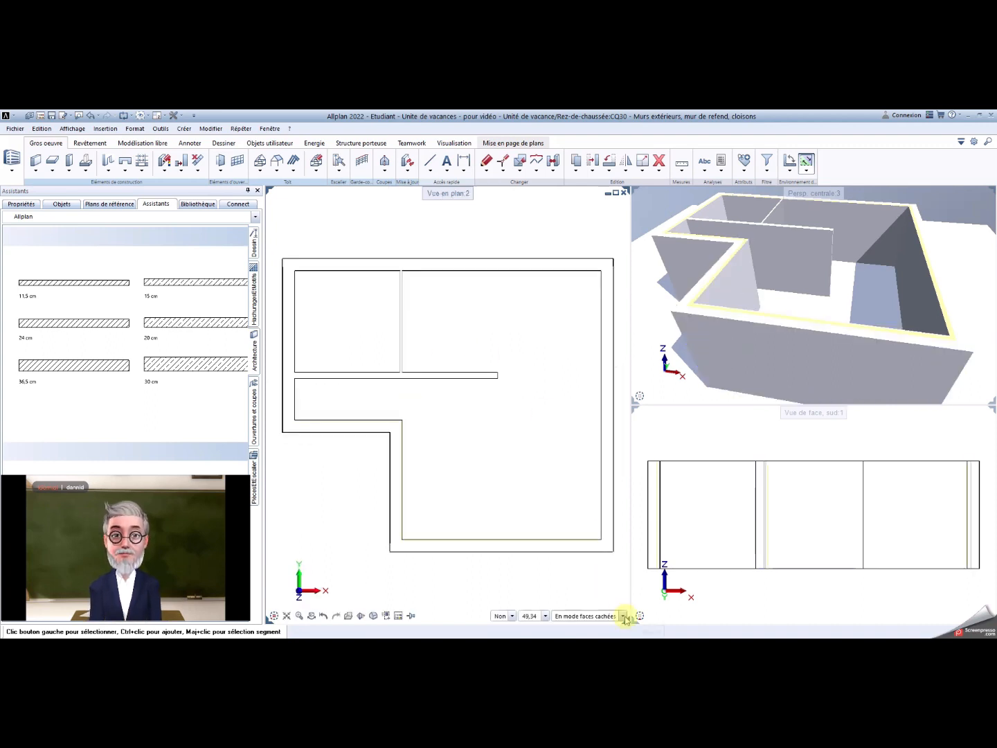
middle_drag(817, 287, 848, 338)
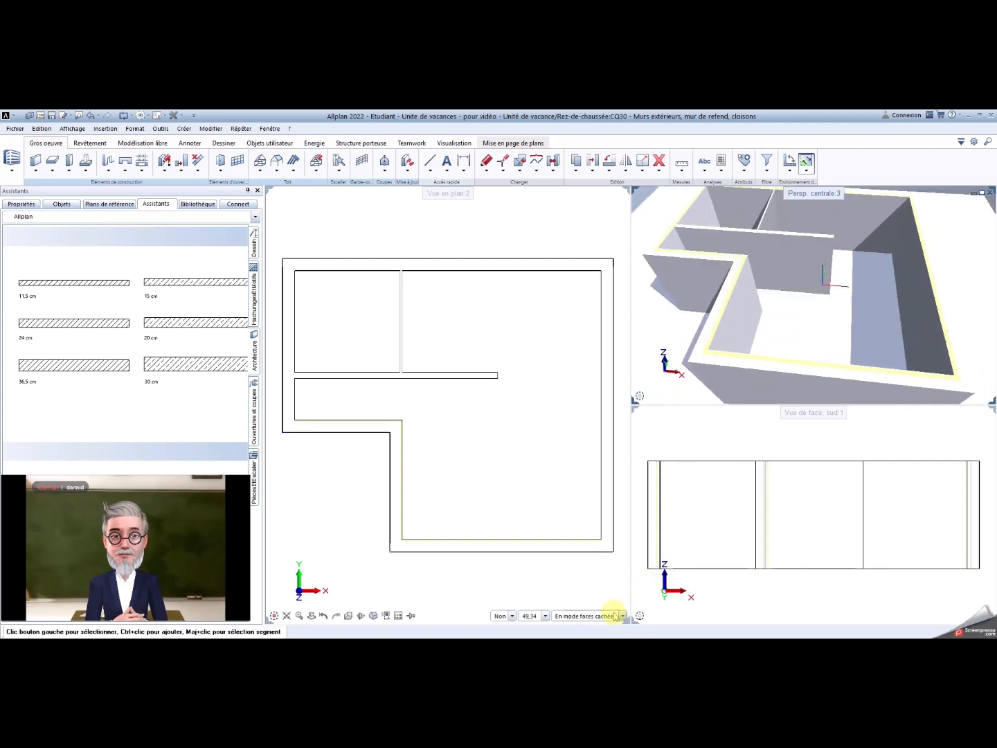
click(623, 615)
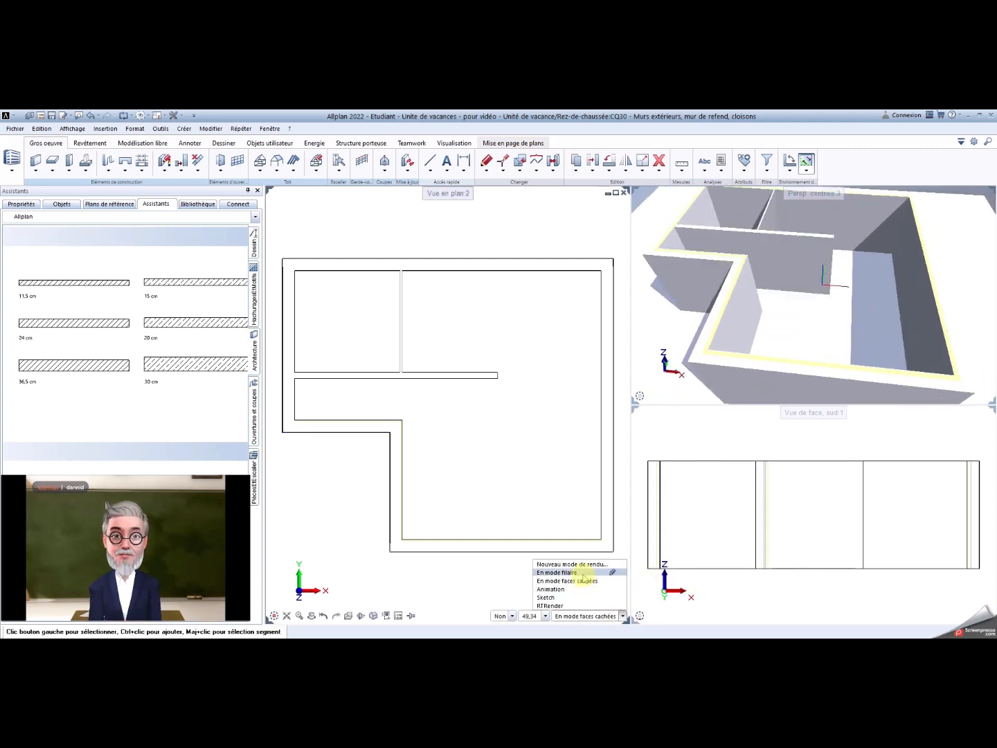
click(583, 574)
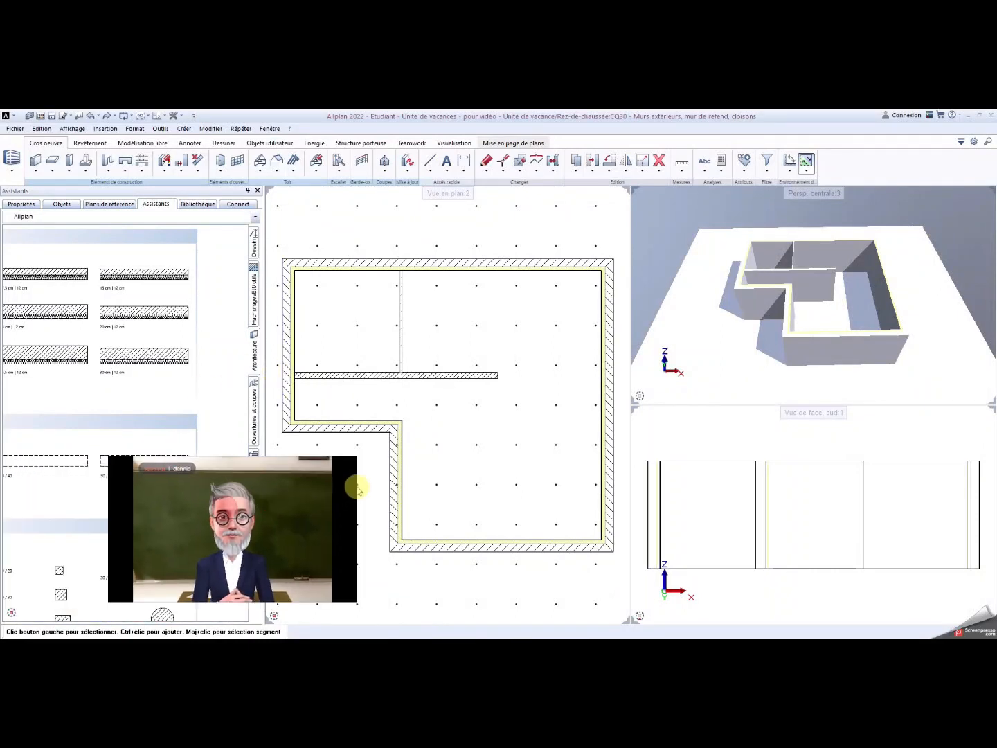
Step: Copy the 30/40 beam (Poutre) from the assistant into the plan, just outside the north exterior wall
scroll(190, 455, down, 2)
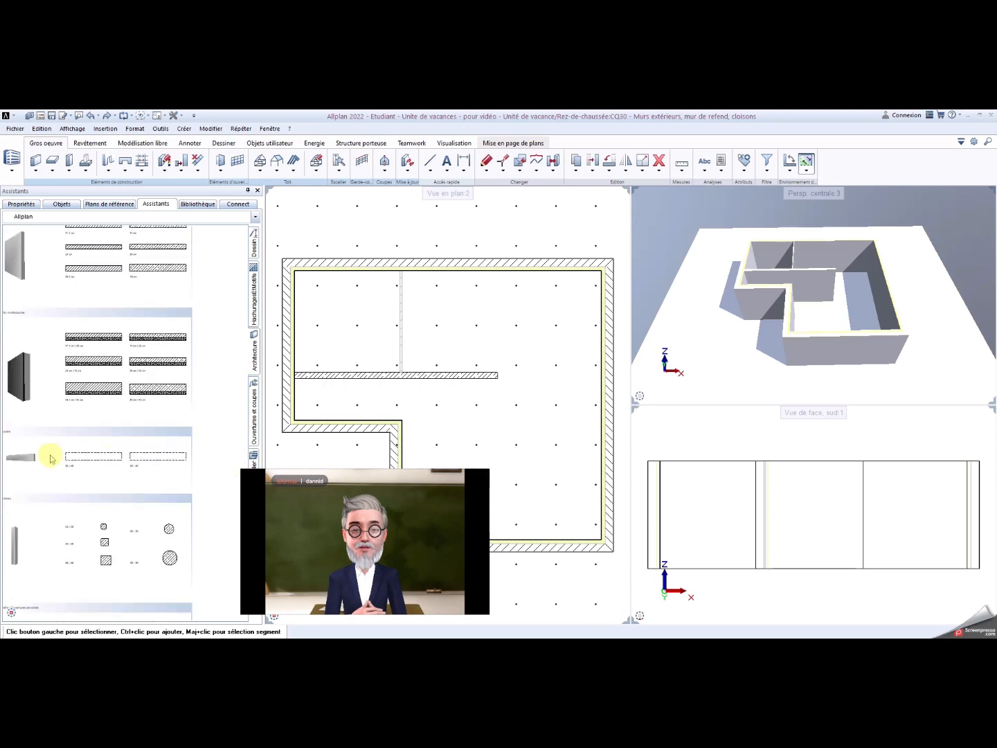
middle_drag(51, 456, 118, 450)
scroll(98, 442, up, 2)
scroll(98, 445, up, 1)
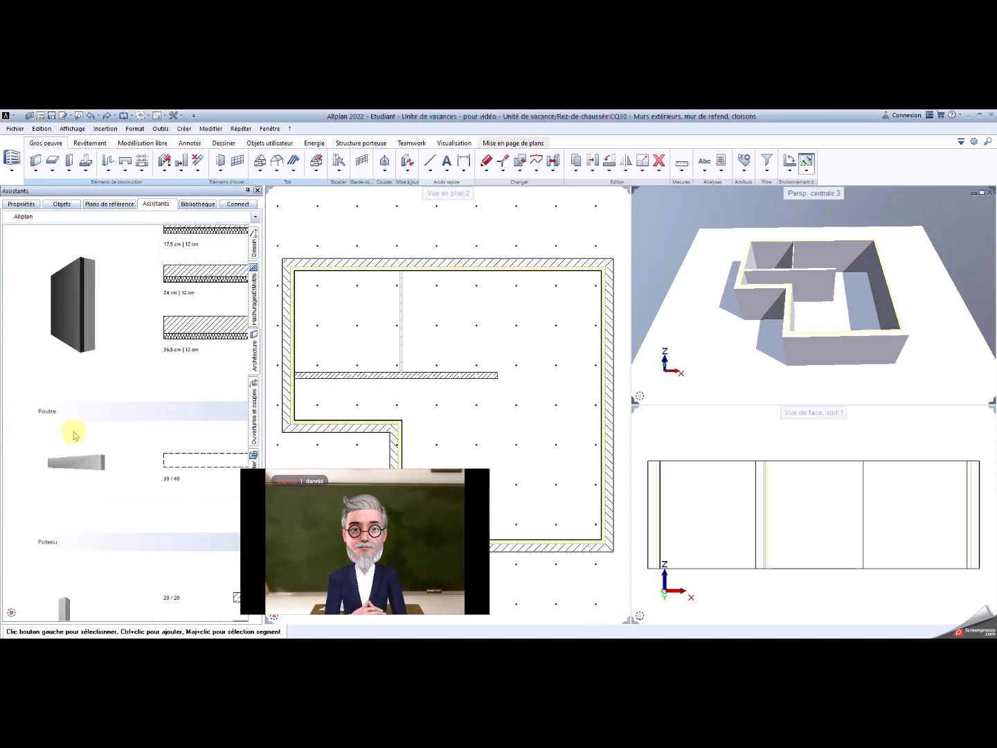
middle_drag(193, 436, 109, 425)
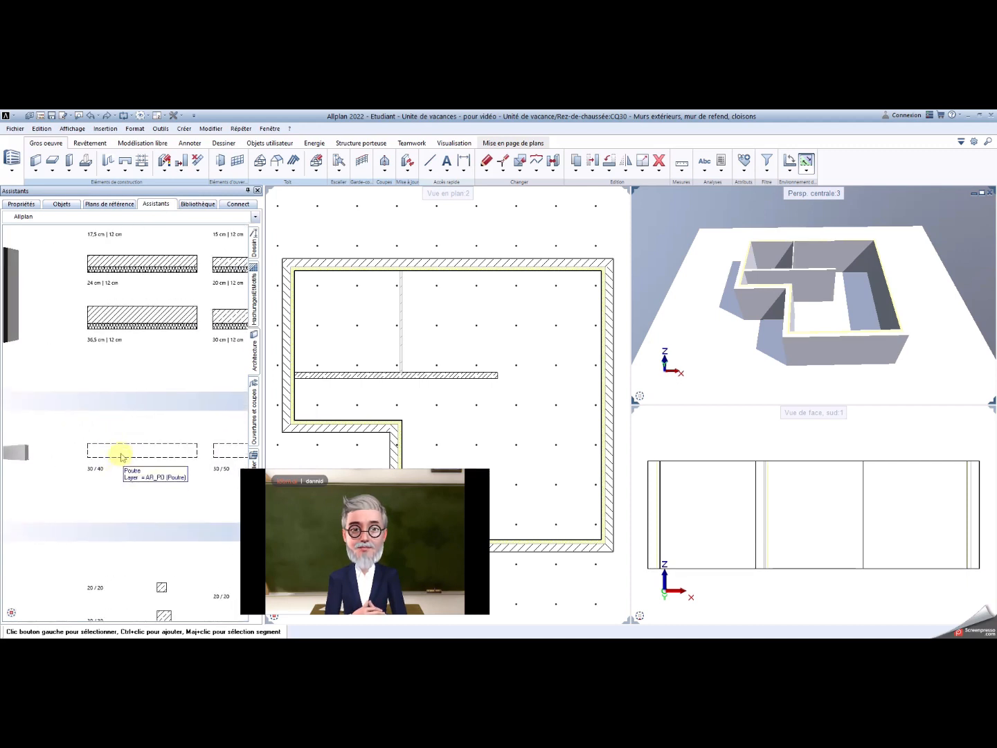
click(120, 454)
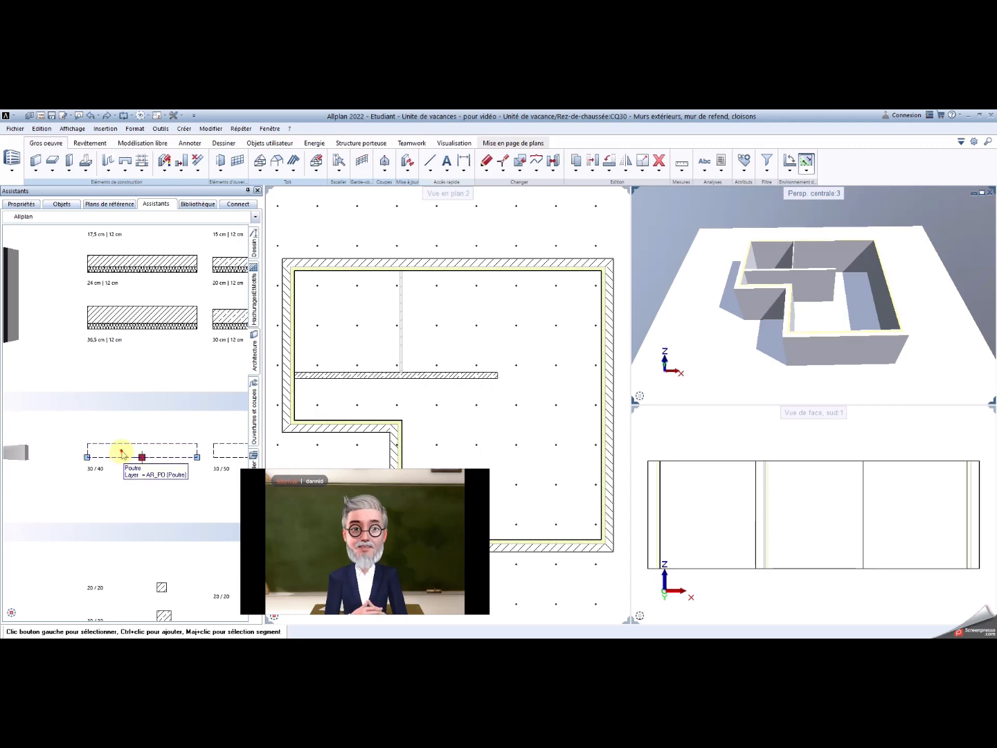
drag(120, 454, 362, 239)
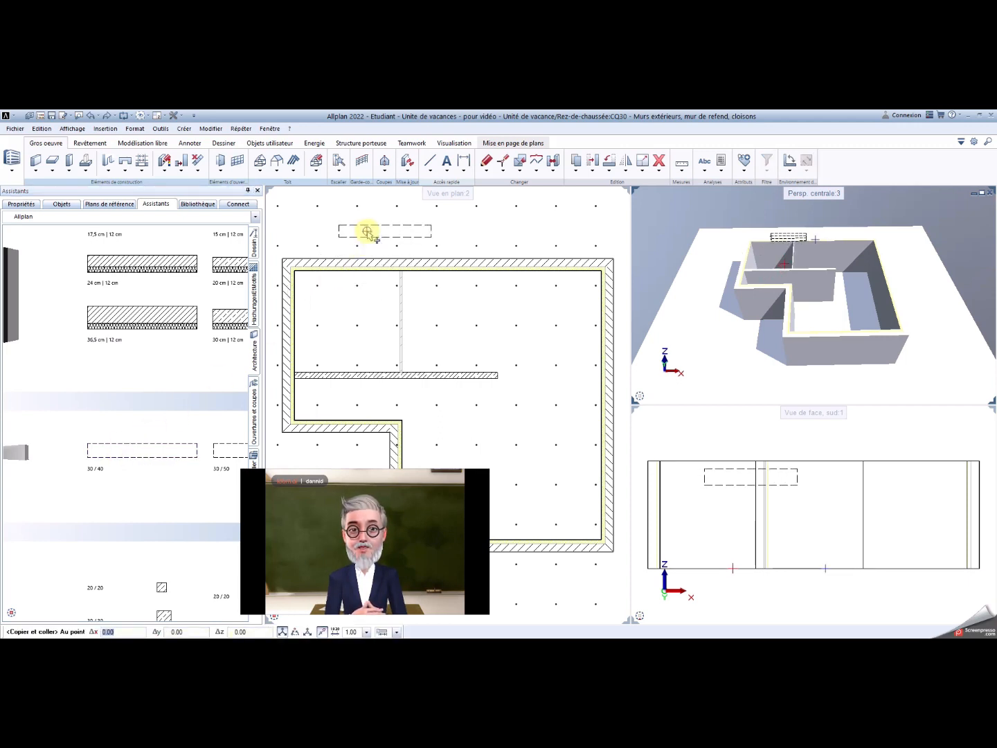
click(364, 239)
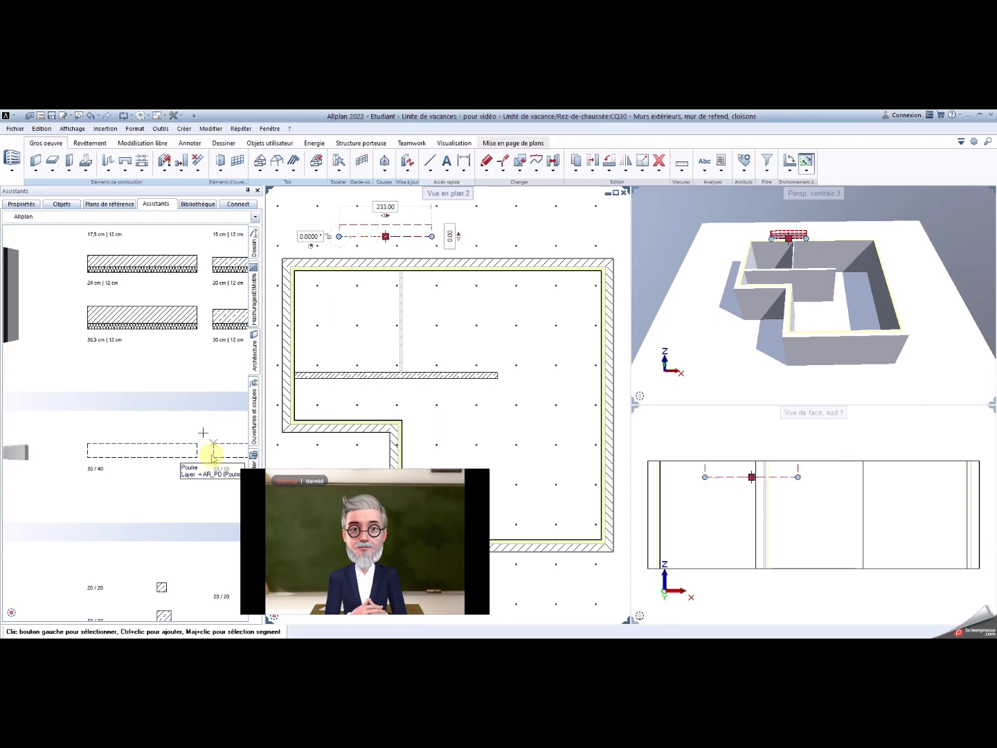
drag(382, 471, 141, 479)
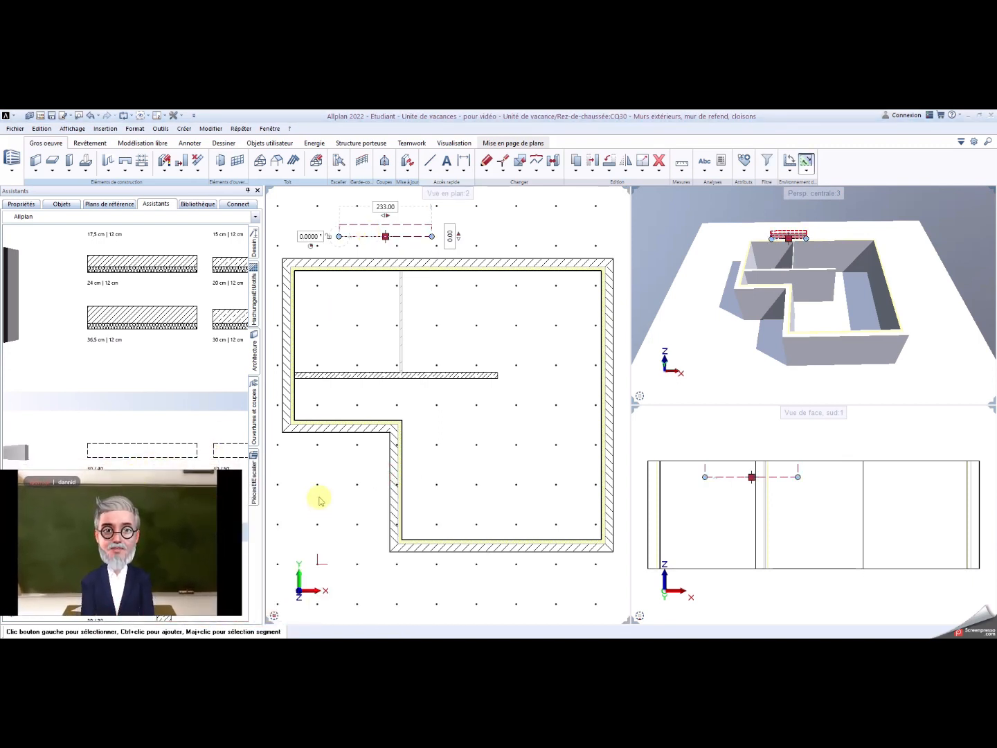
Step: Switch the plan viewport to the south-west isometric view and display it in hidden-face mode to show the beam
mouse_move(274, 617)
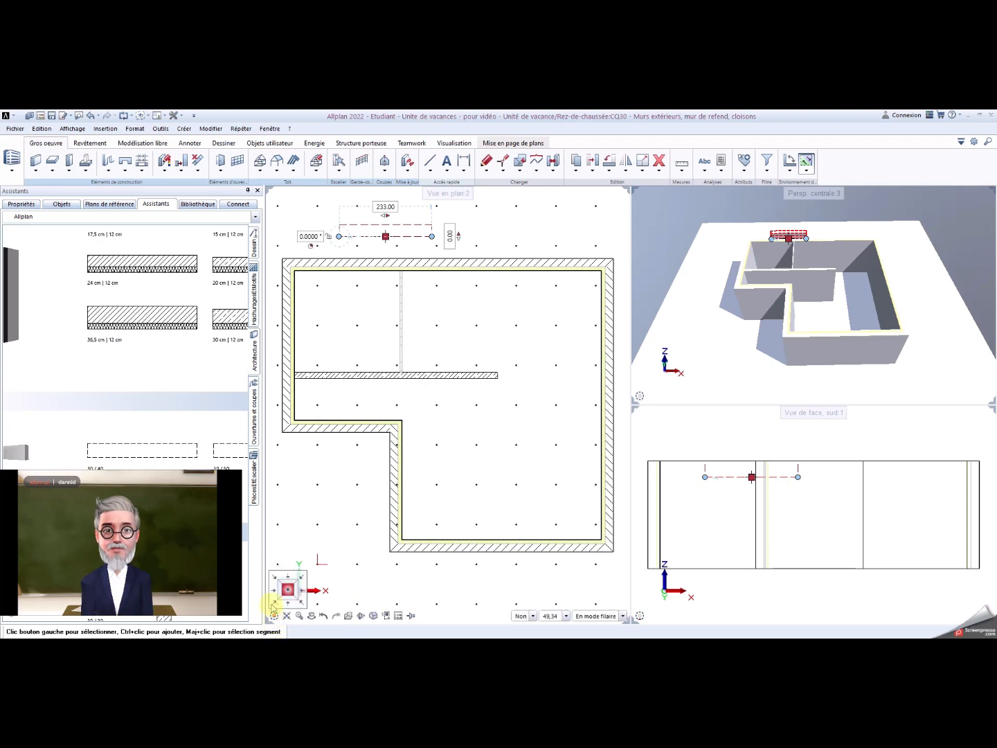
click(272, 604)
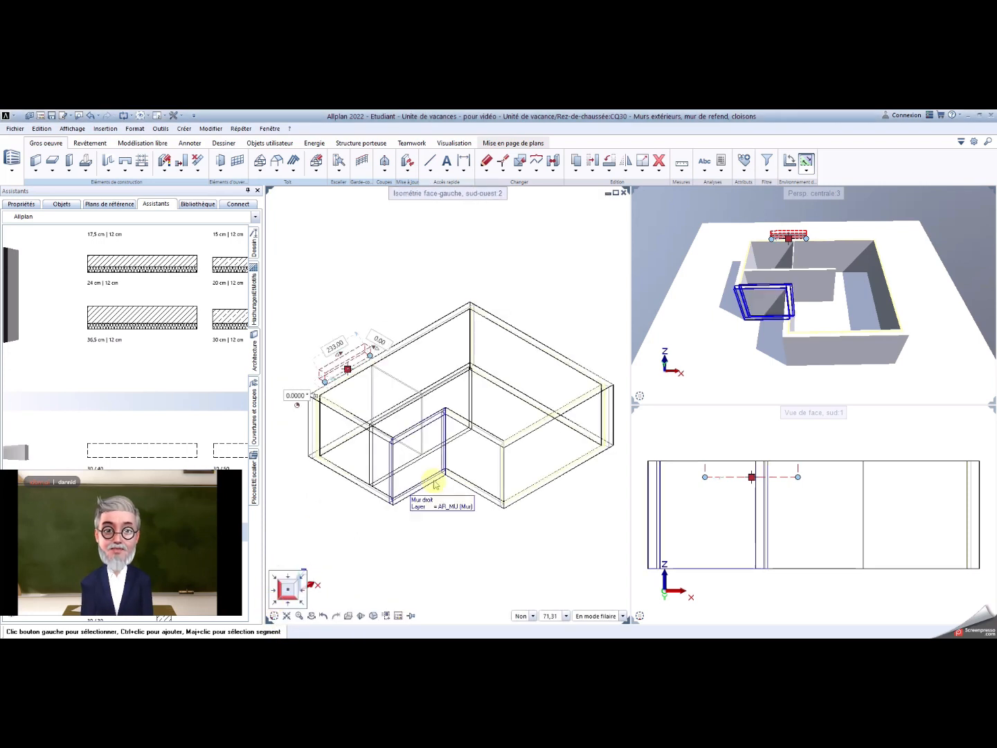
click(623, 616)
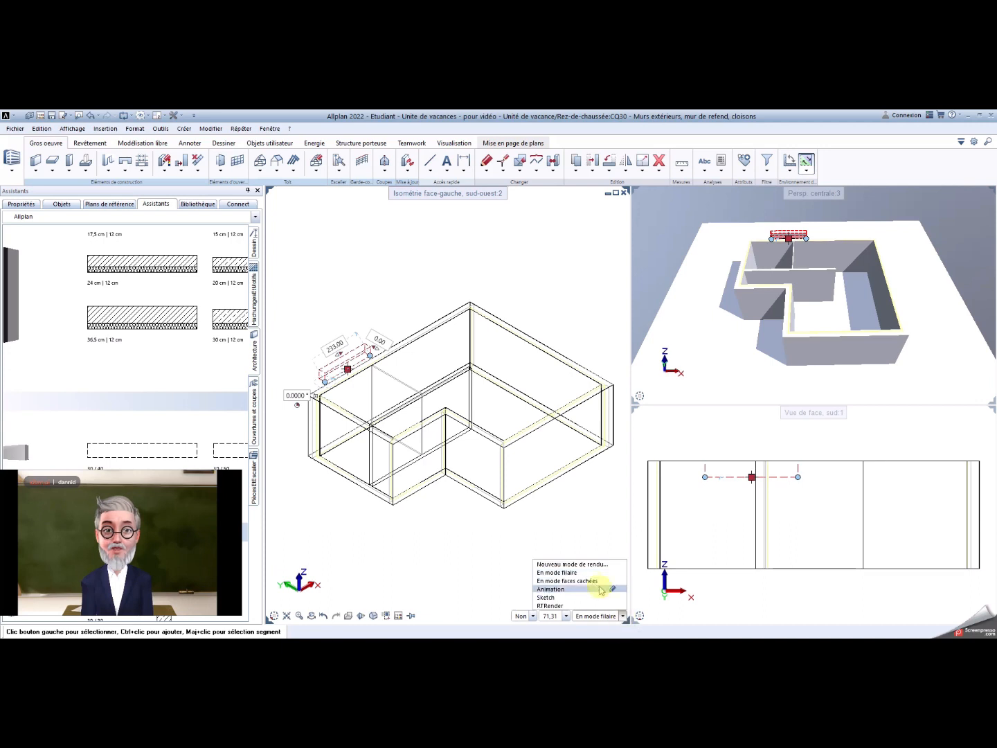
click(592, 584)
scroll(357, 353, up, 3)
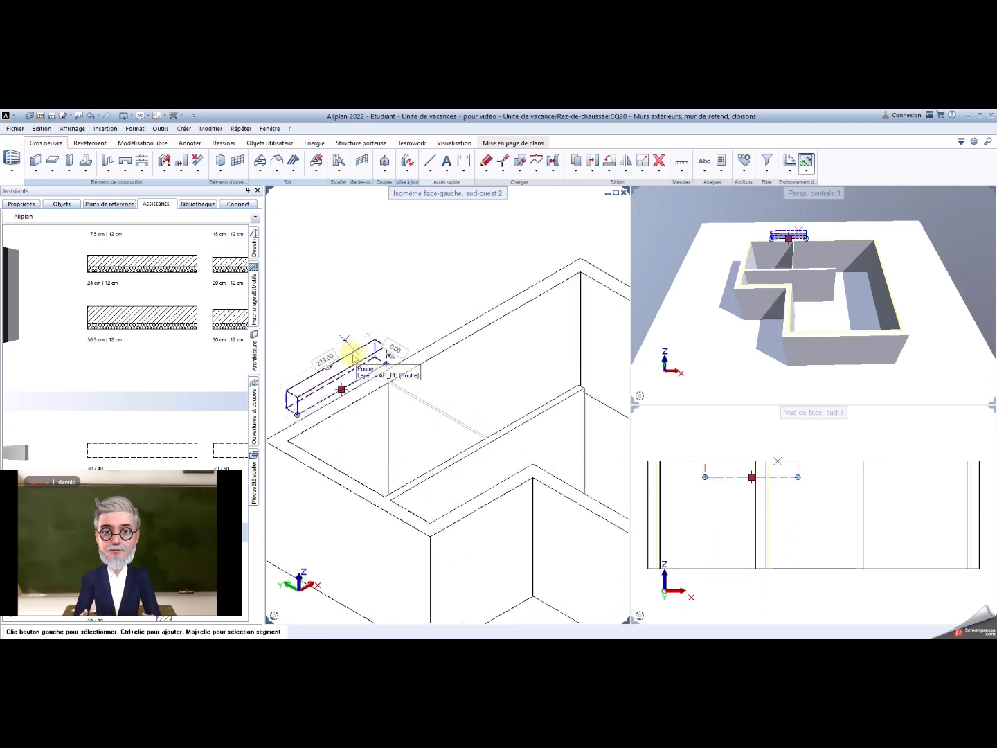
Step: Set the concrete beam's thickness to 15 and its height to 30
click(374, 364)
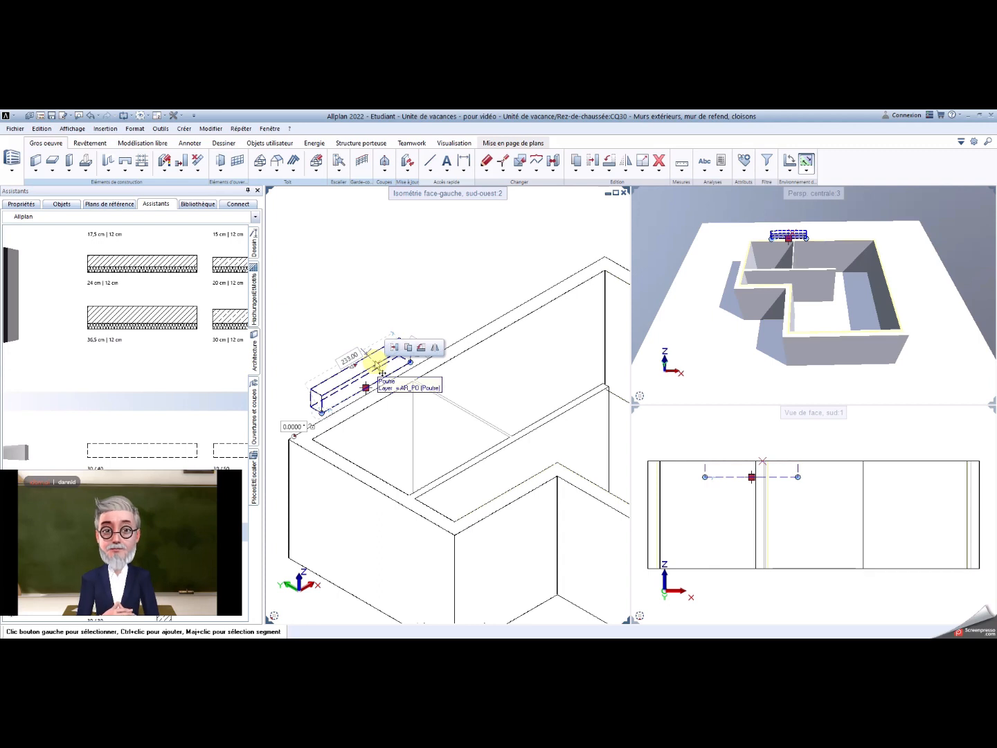
key(Escape)
double_click(375, 362)
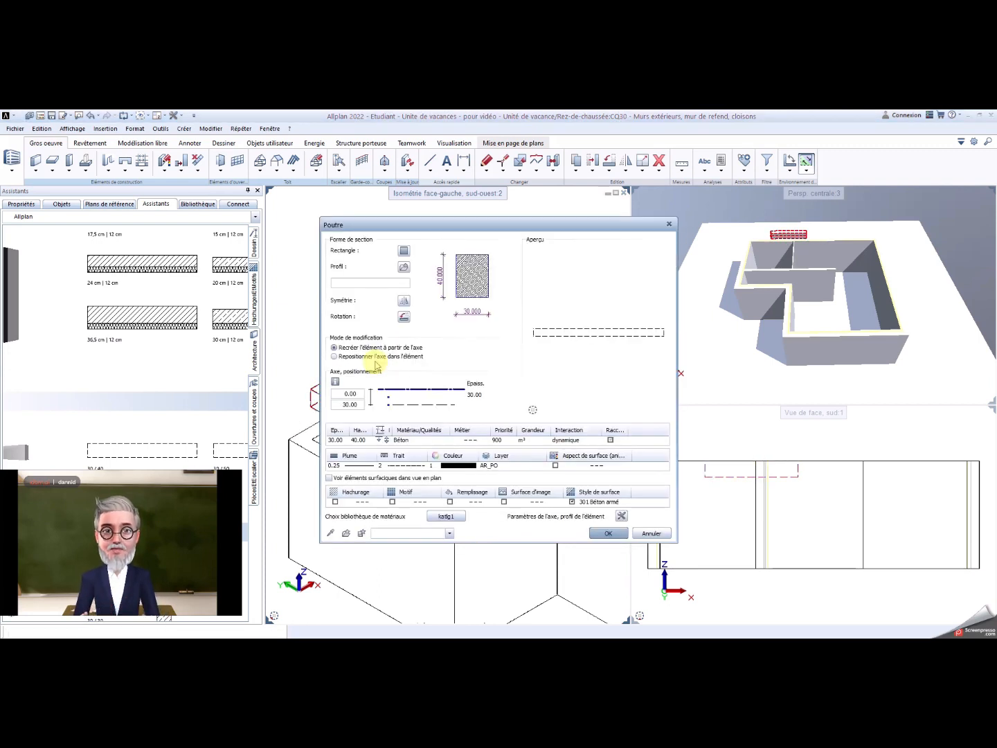
click(336, 441)
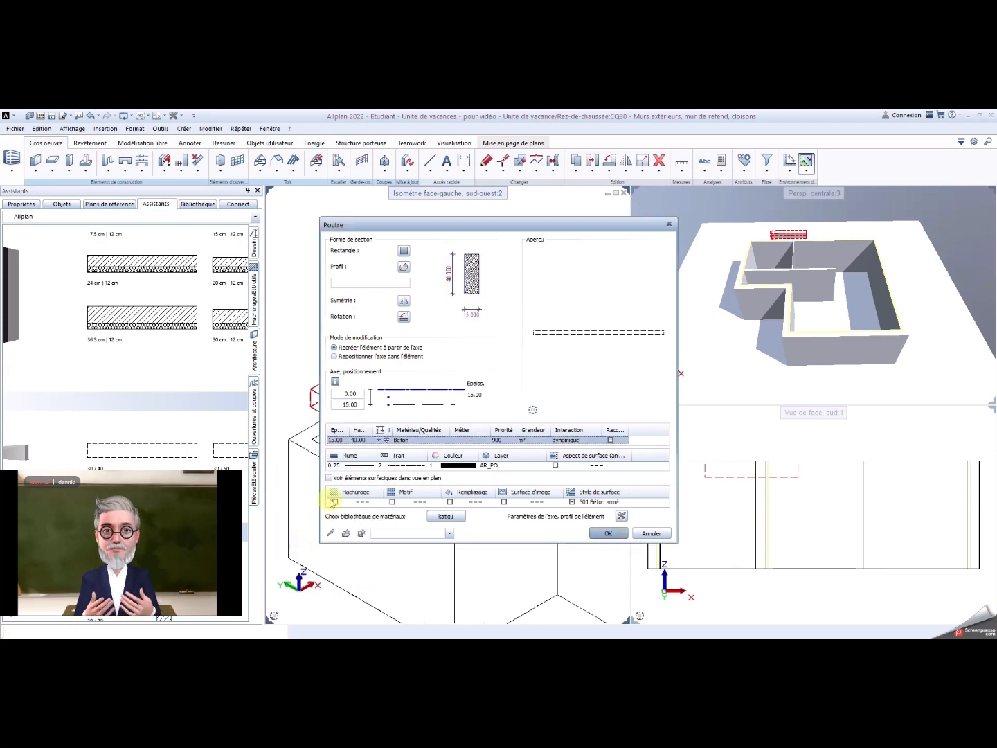
click(356, 439)
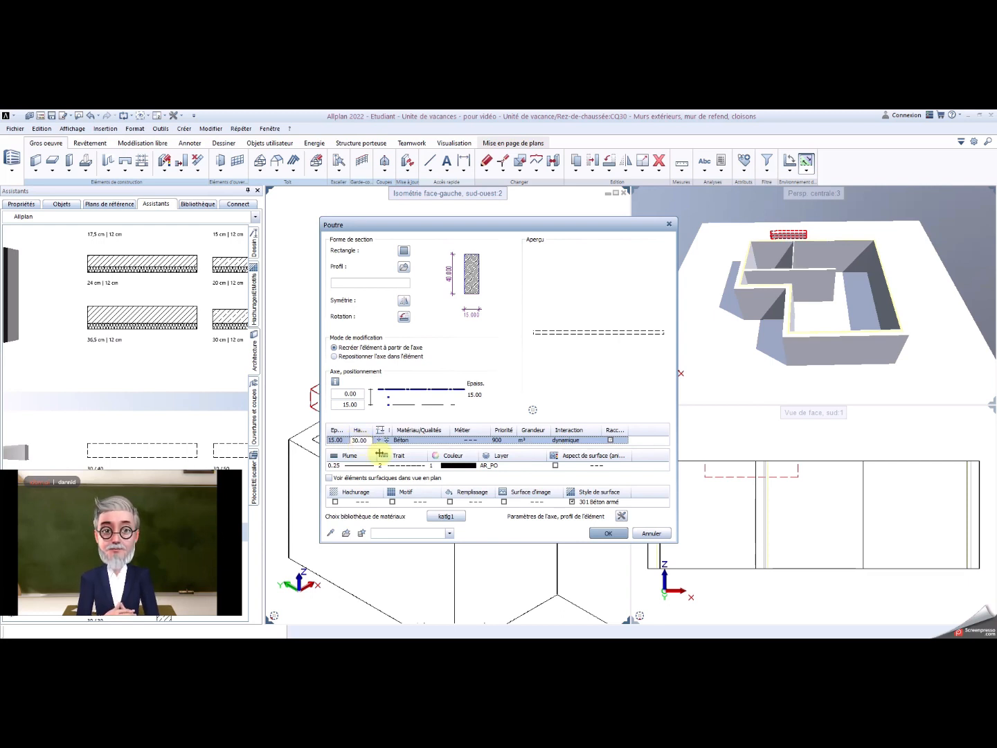
click(551, 392)
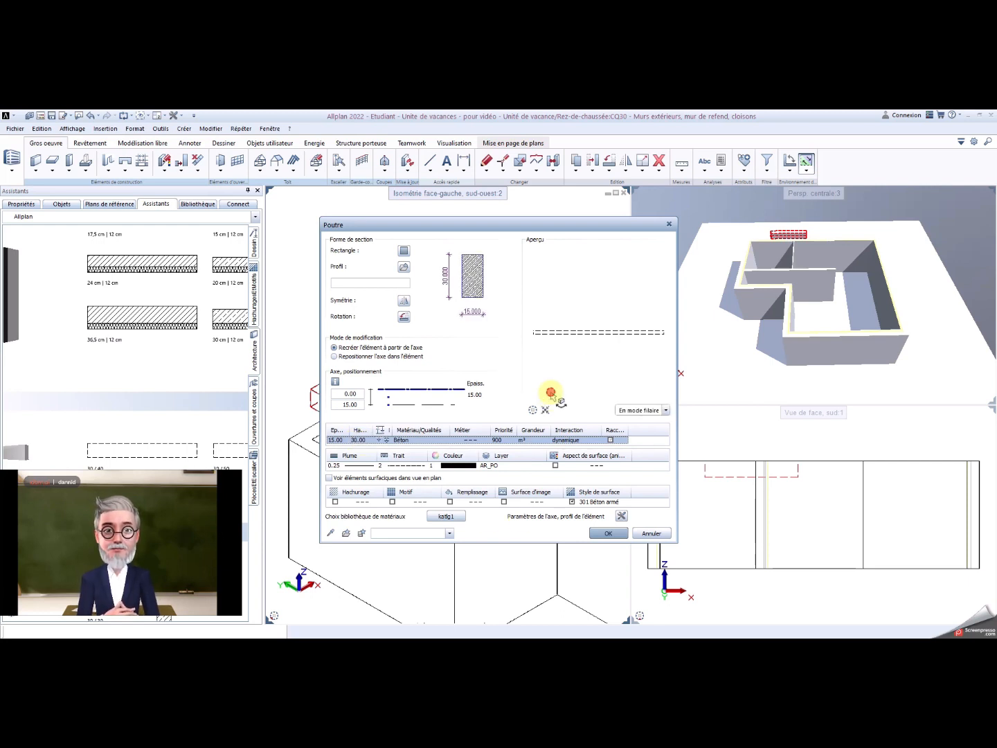
click(454, 293)
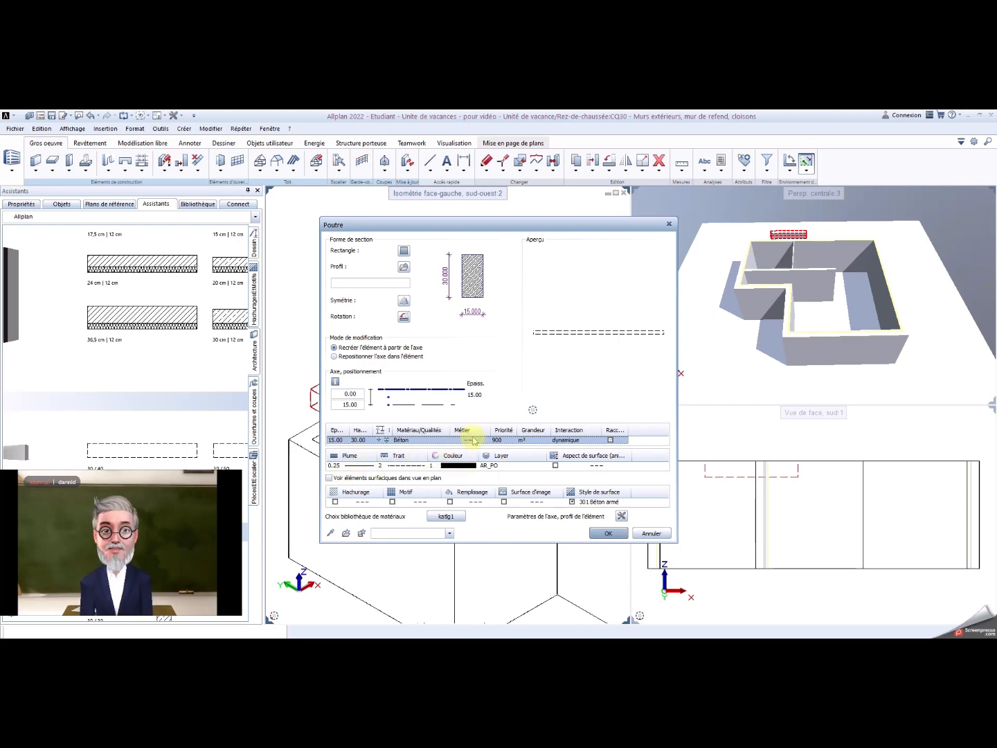
click(610, 533)
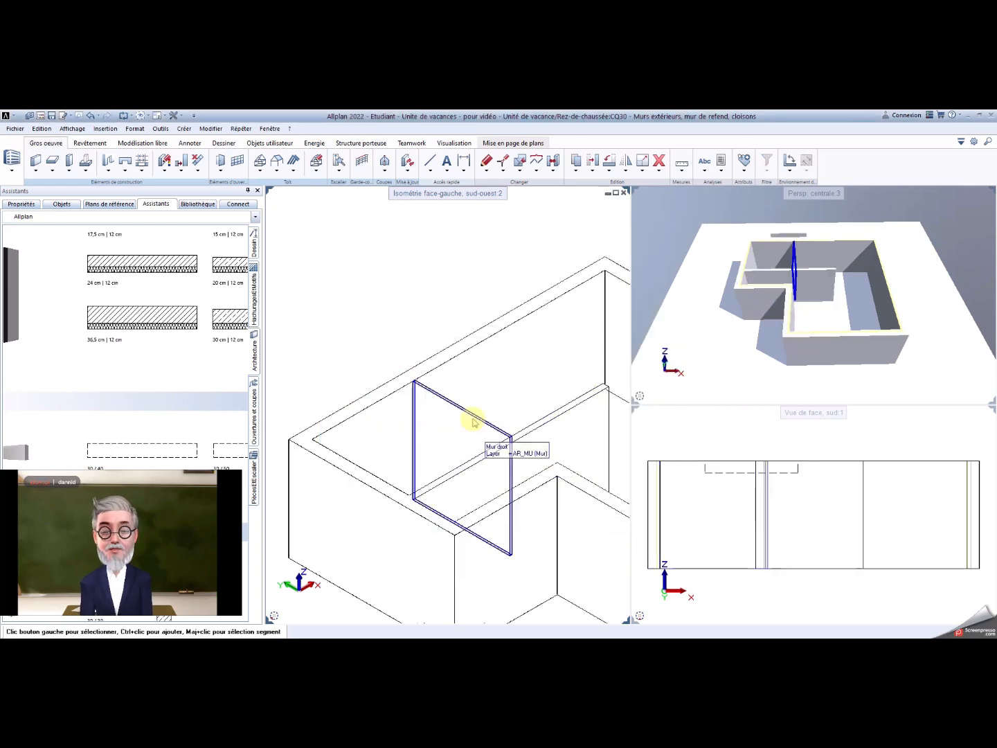
Step: Try to move the beam by its upper west-end corner onto the 15 cm wall's east end
scroll(470, 398, down, 2)
scroll(412, 401, up, 2)
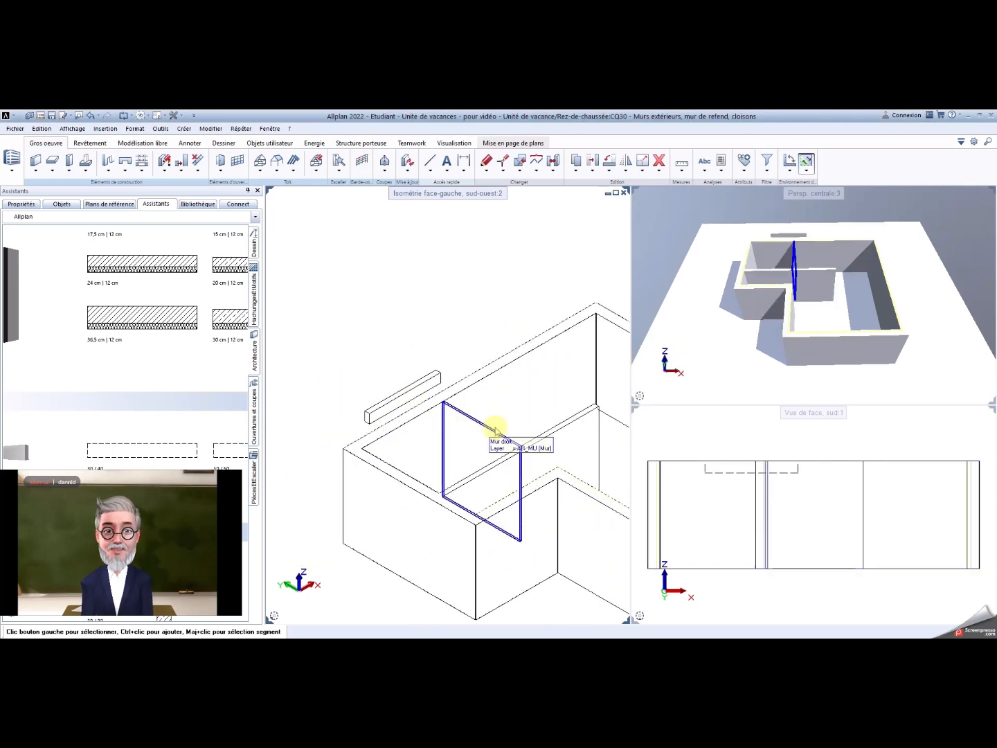
scroll(444, 434, up, 2)
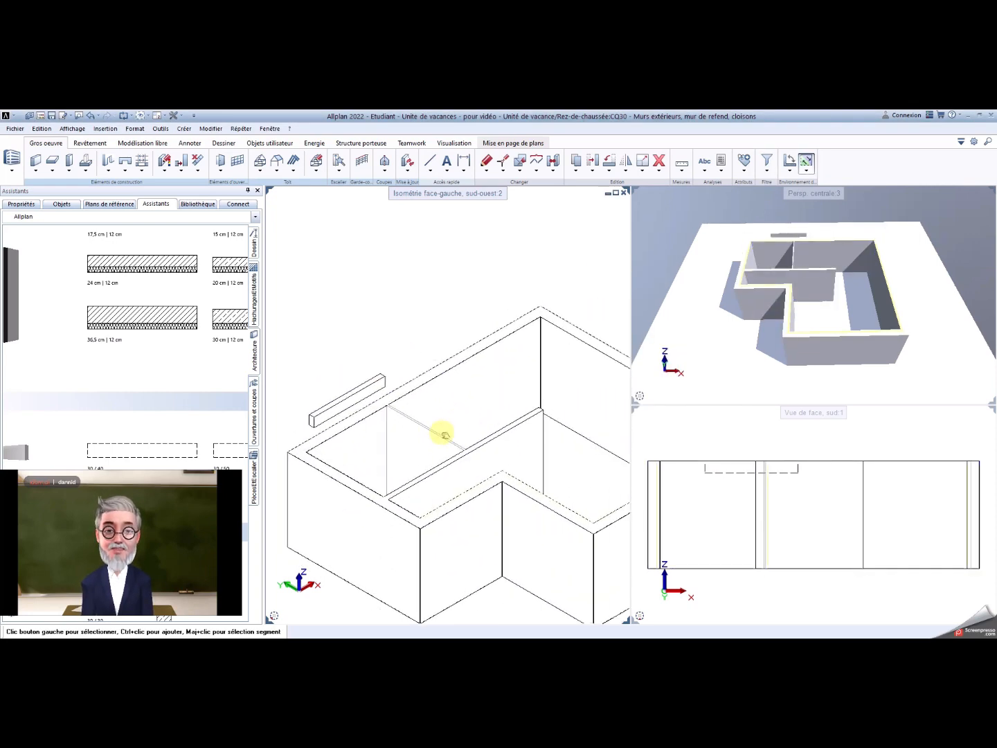
right_click(361, 391)
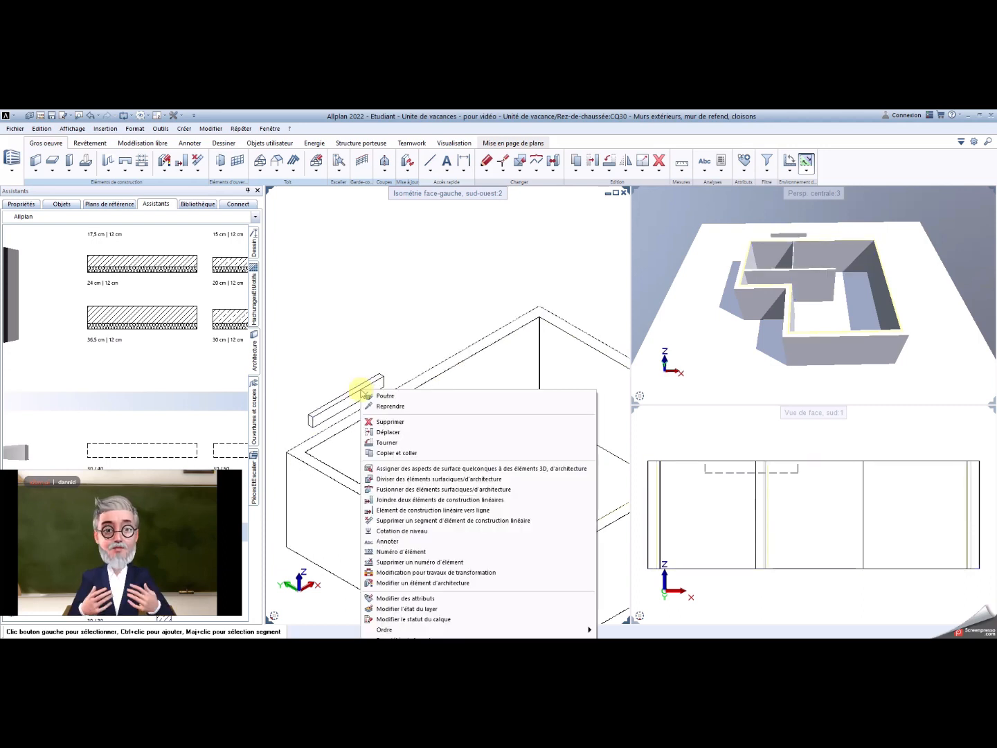
click(386, 432)
scroll(311, 419, up, 4)
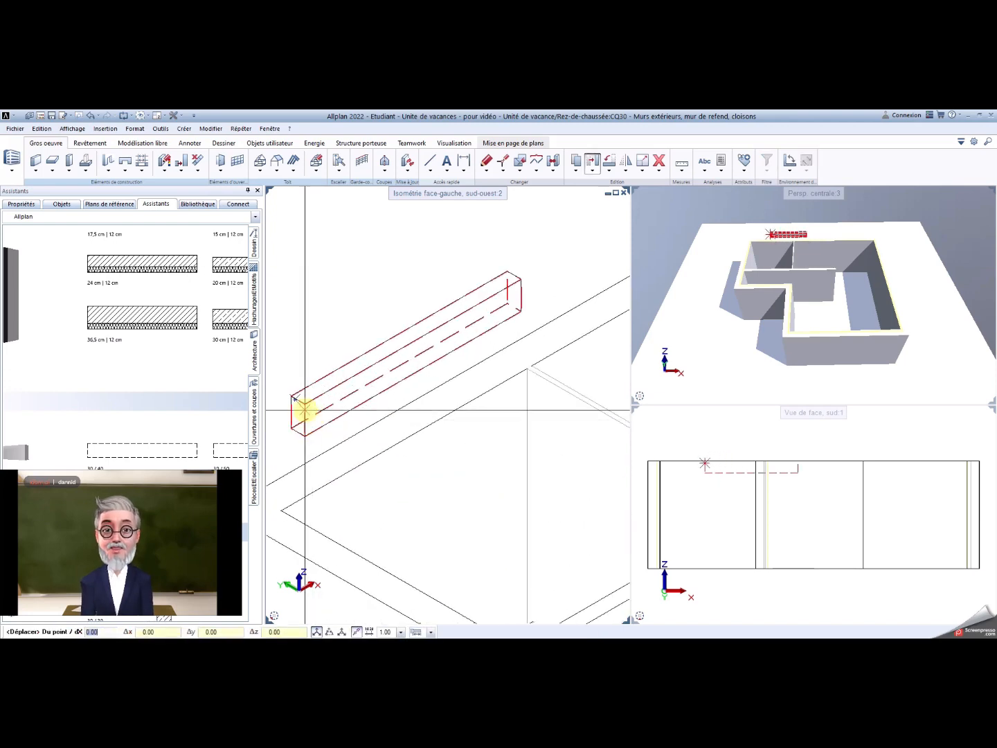
click(304, 409)
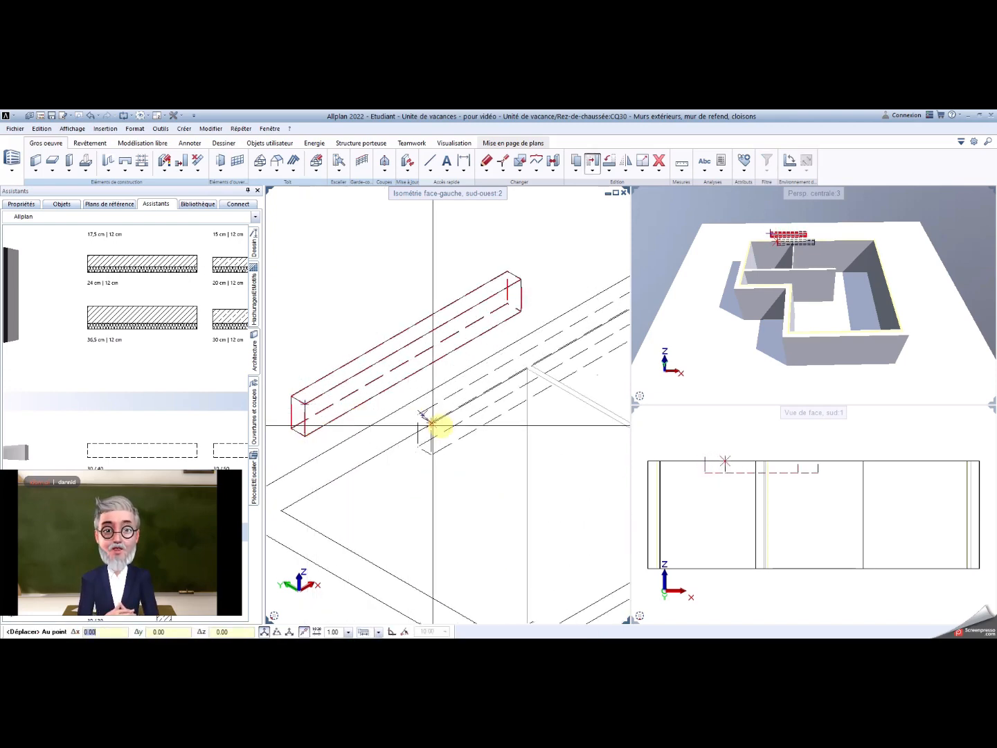
scroll(443, 425, down, 5)
middle_drag(447, 423, 234, 352)
scroll(383, 354, up, 6)
middle_drag(381, 374, 282, 463)
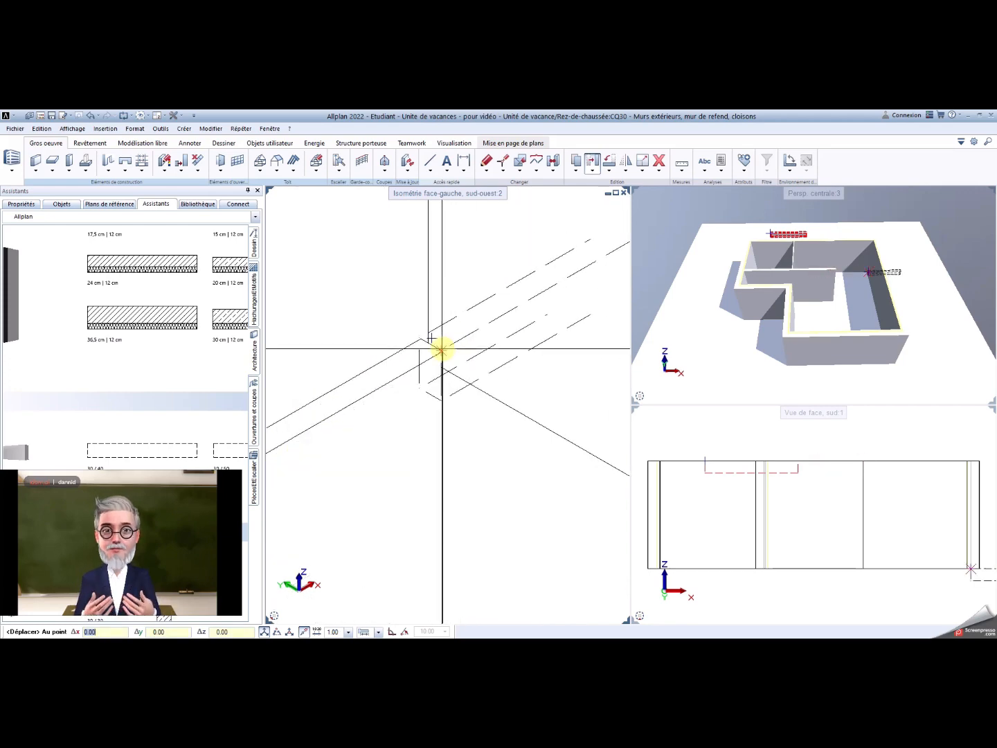
click(441, 350)
scroll(458, 360, down, 2)
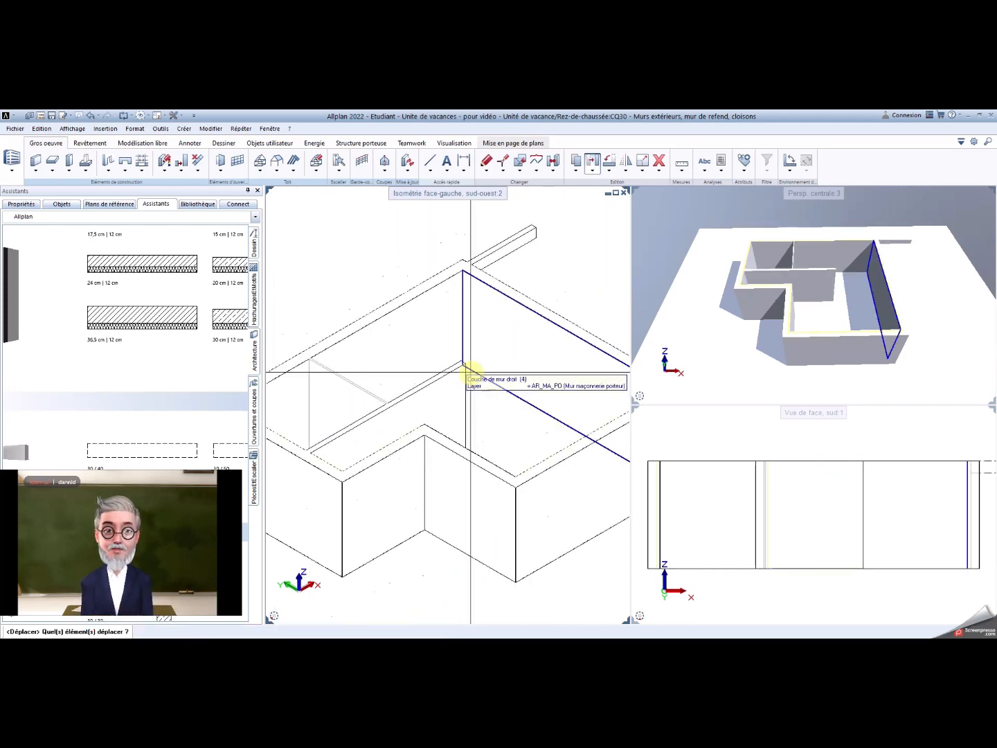
scroll(466, 369, down, 3)
scroll(485, 396, up, 5)
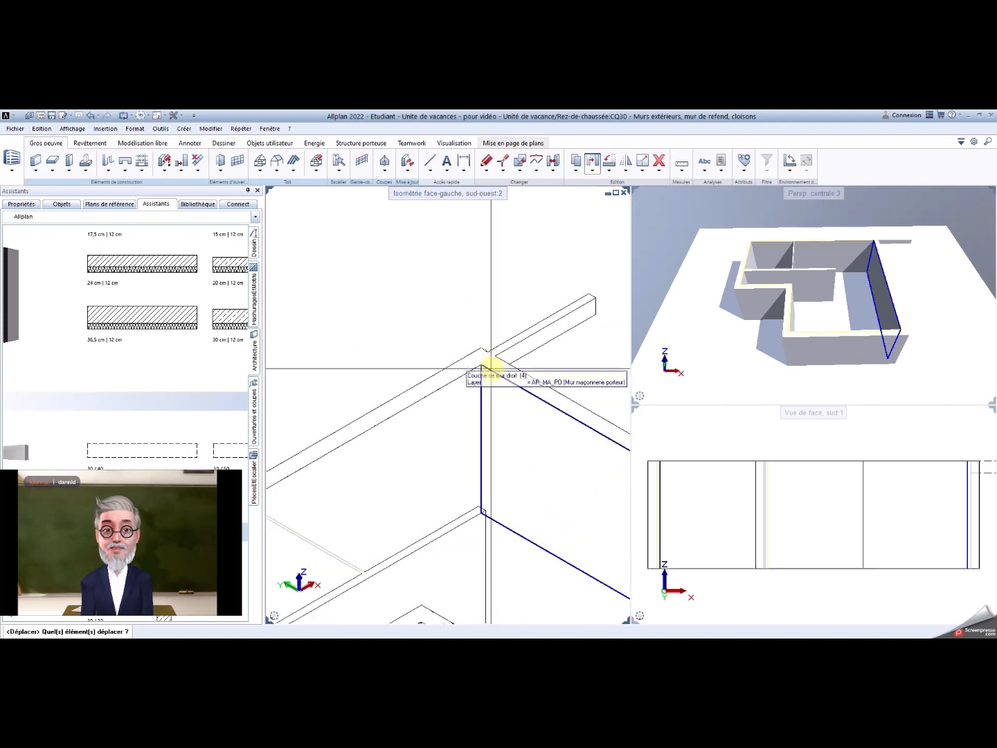
click(542, 341)
right_click(547, 342)
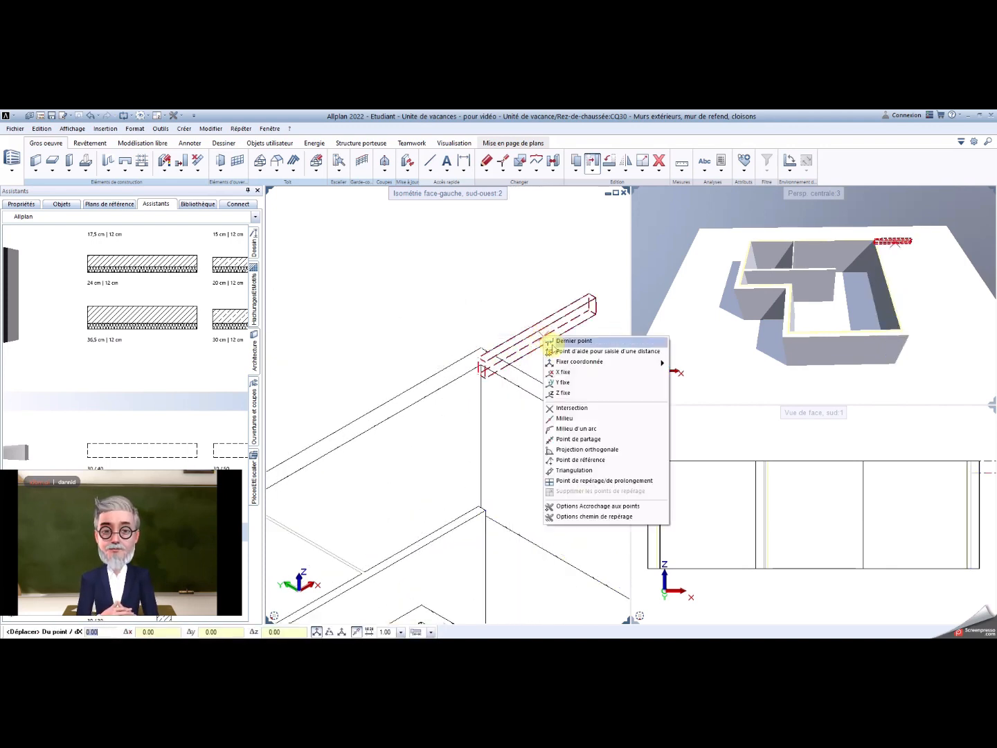
click(546, 321)
key(Escape)
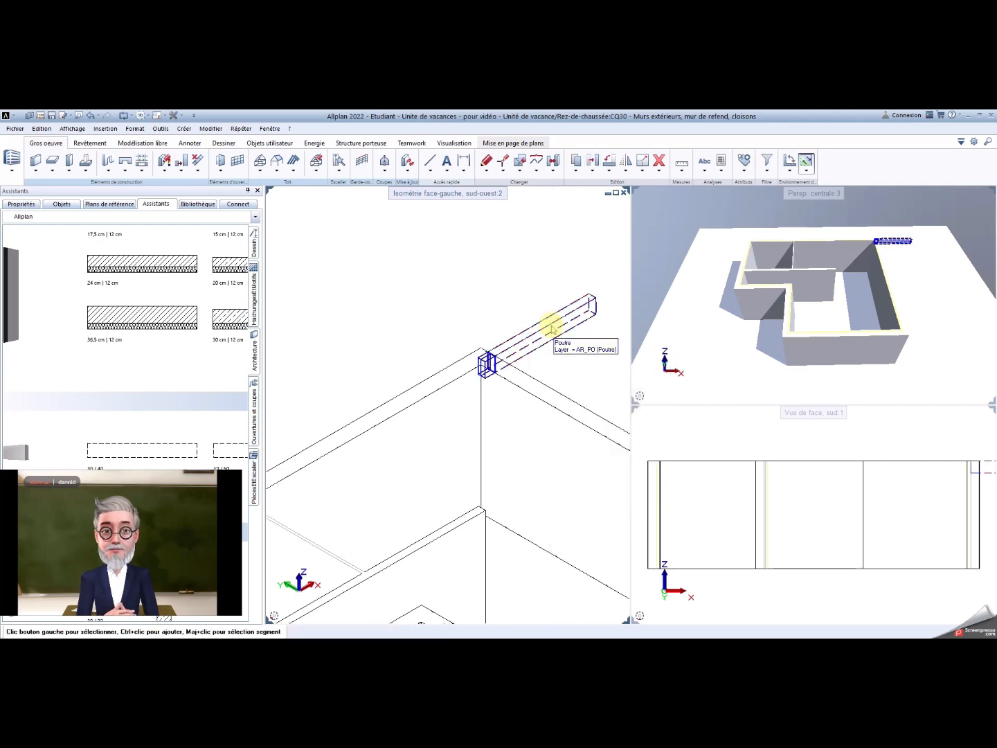
Step: Move the beam from its upper west-end corner to the upper east-end corner of the 15 cm internal wall
right_click(552, 327)
click(570, 366)
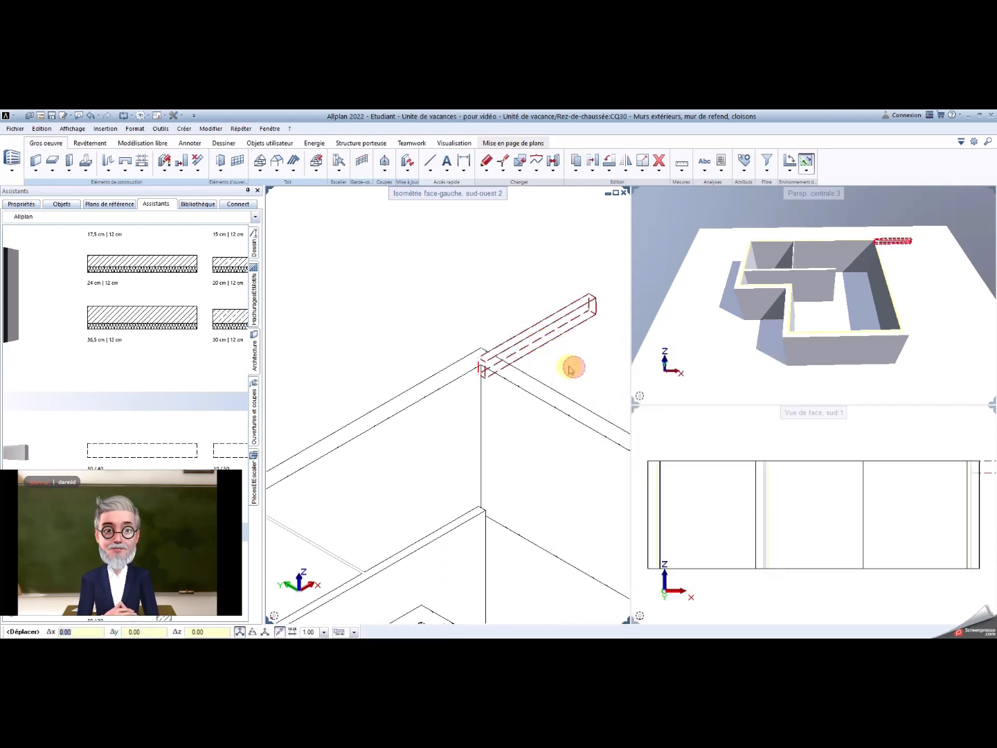
click(485, 360)
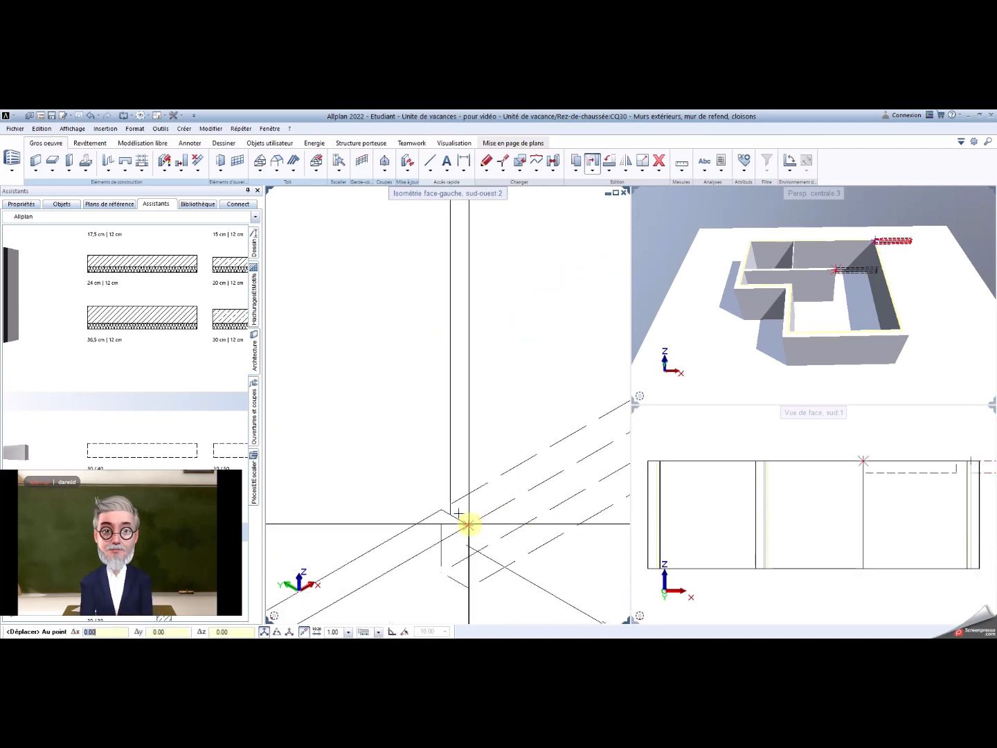
click(468, 525)
scroll(471, 485, up, 3)
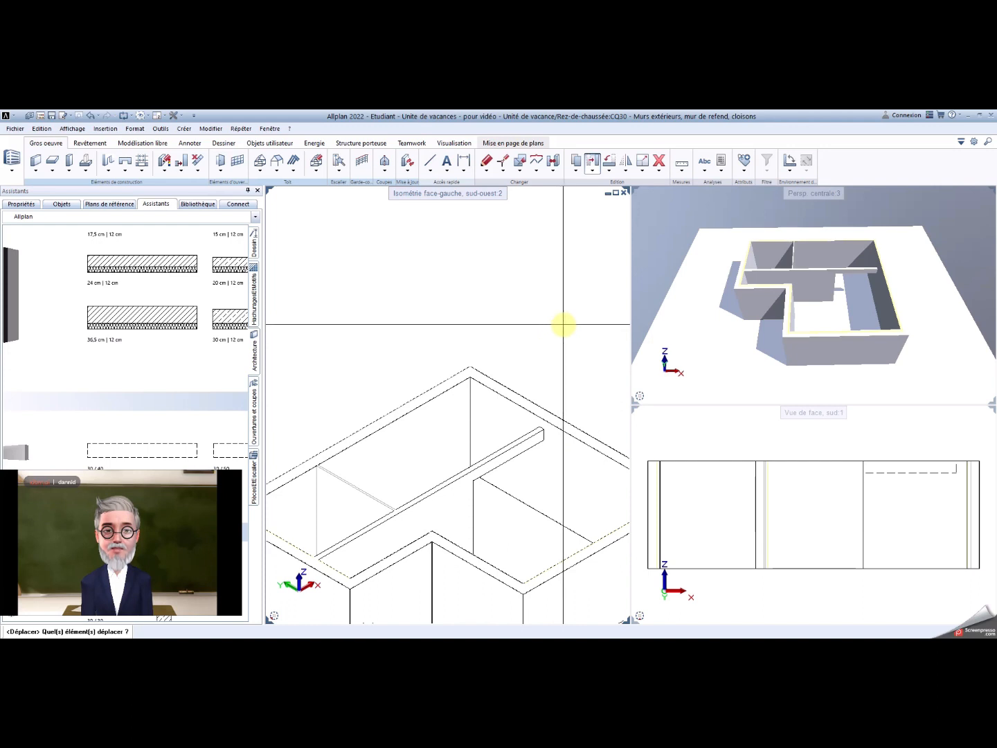
Step: End the move command and return the isometric viewport to the plan view in wireframe mode
key(Escape)
scroll(555, 395, down, 2)
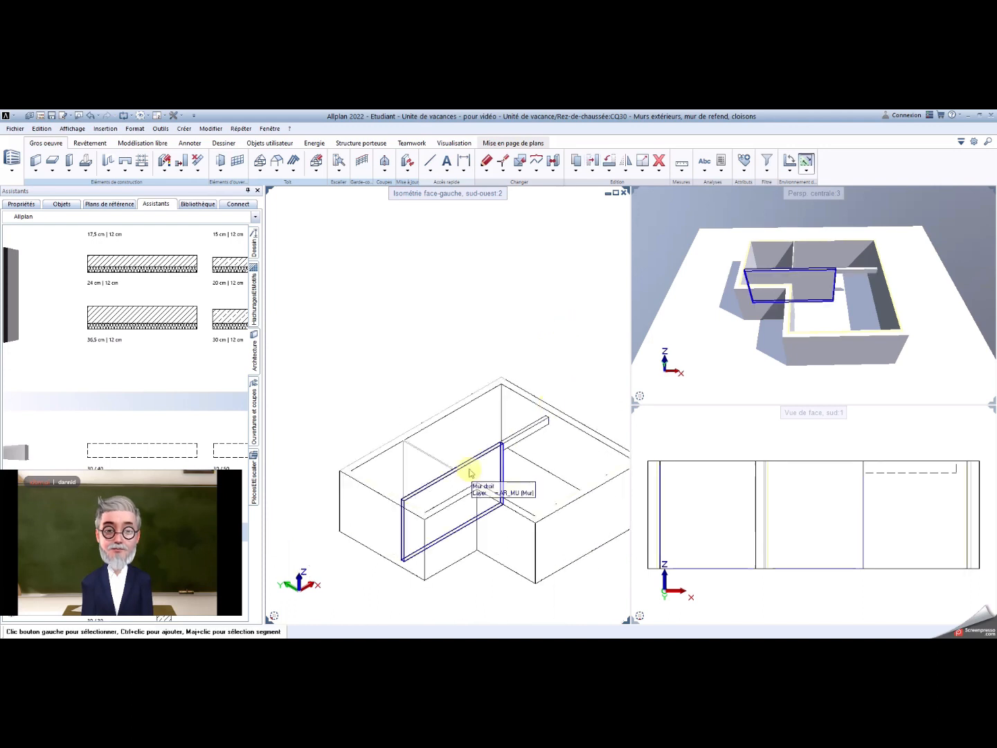
middle_drag(470, 473, 446, 407)
scroll(887, 225, up, 3)
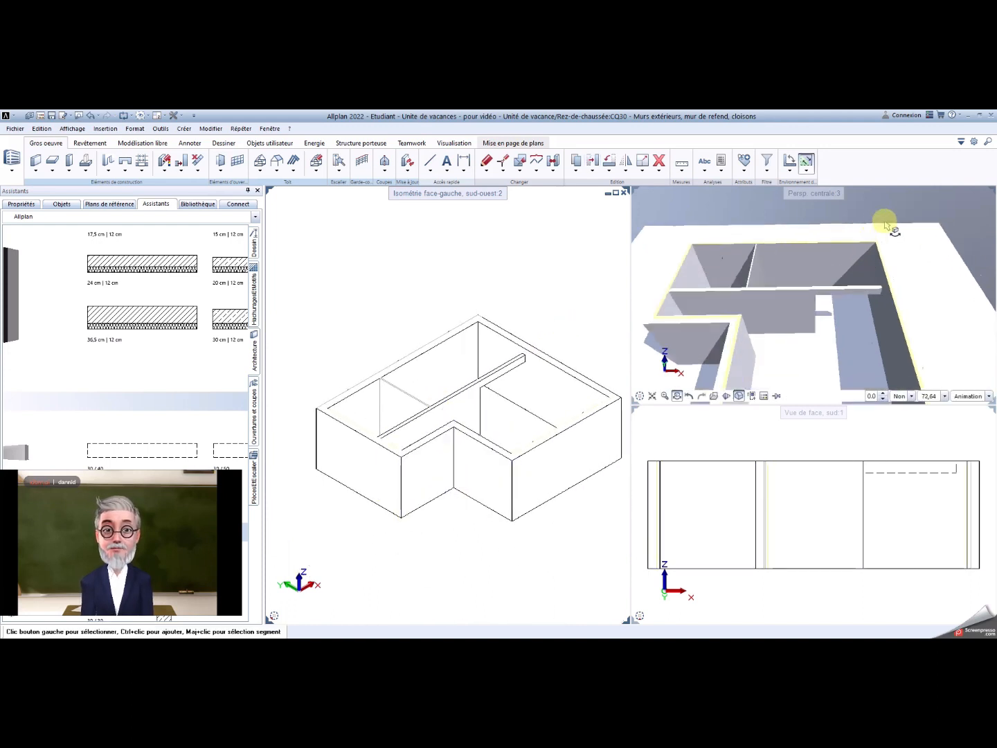
drag(886, 225, 772, 356)
scroll(761, 355, down, 2)
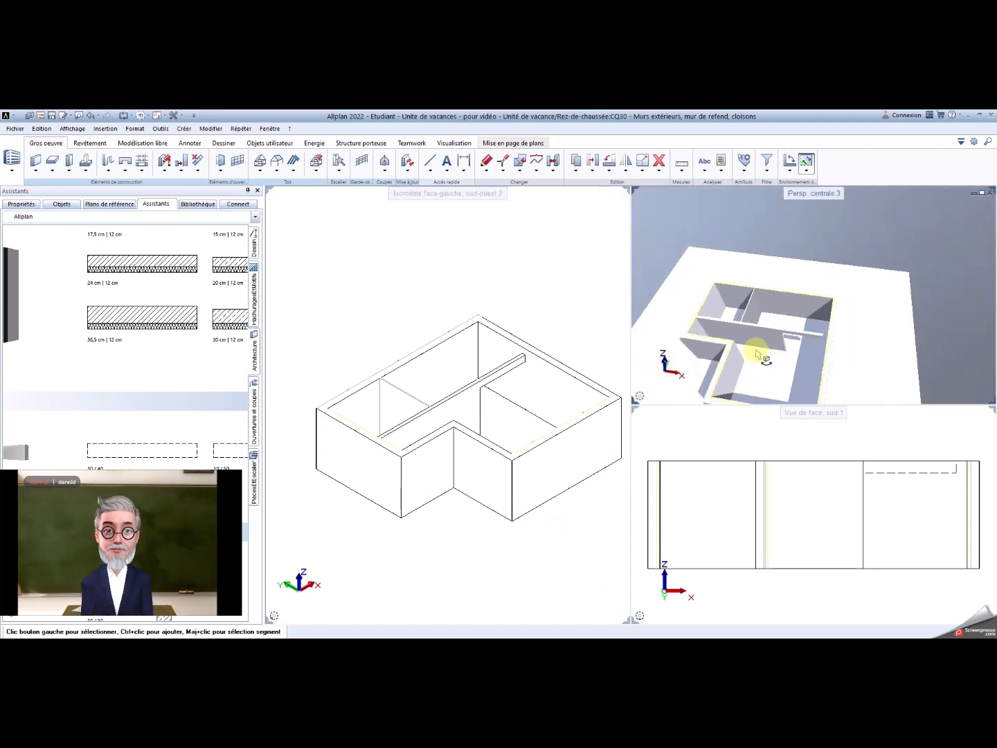
middle_drag(756, 355, 798, 323)
mouse_move(275, 615)
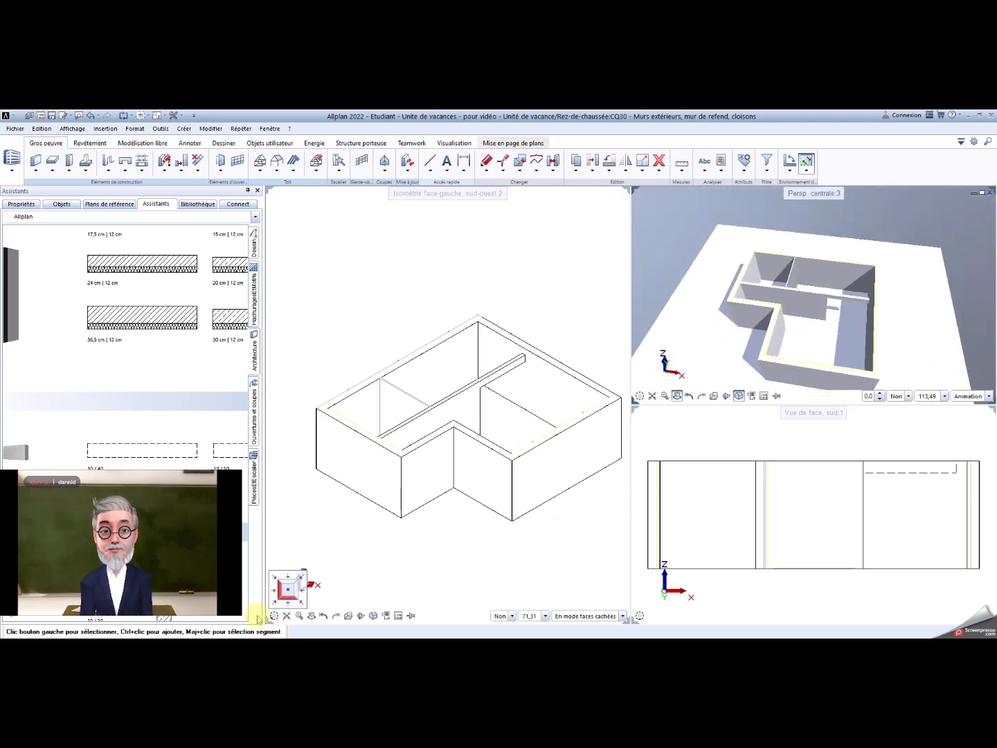
click(288, 592)
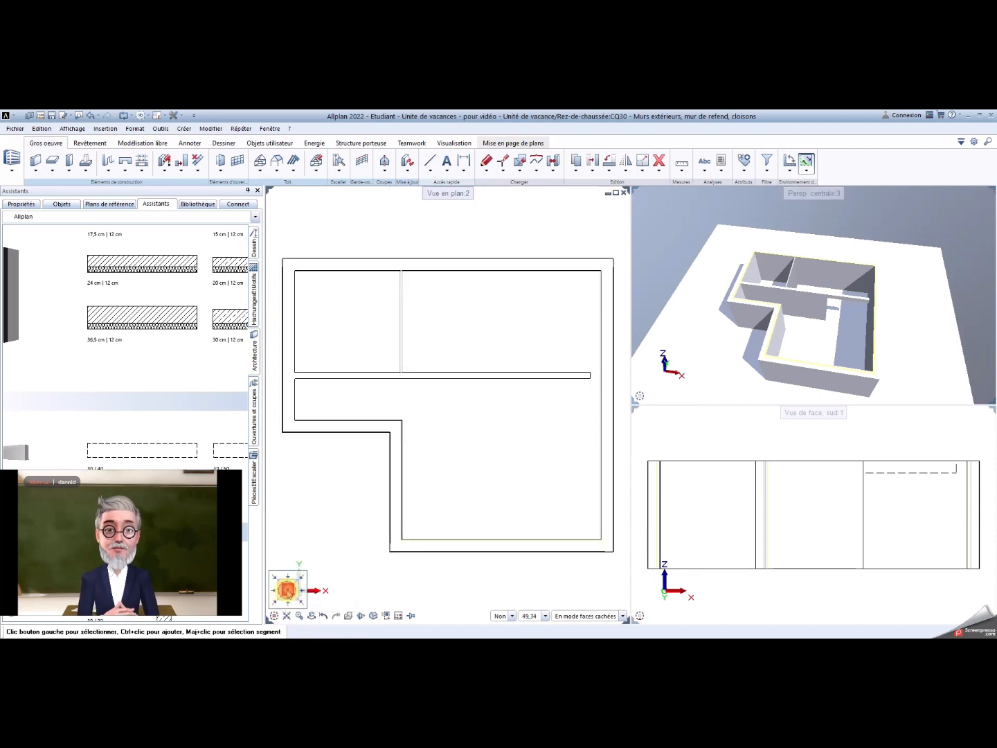
click(623, 616)
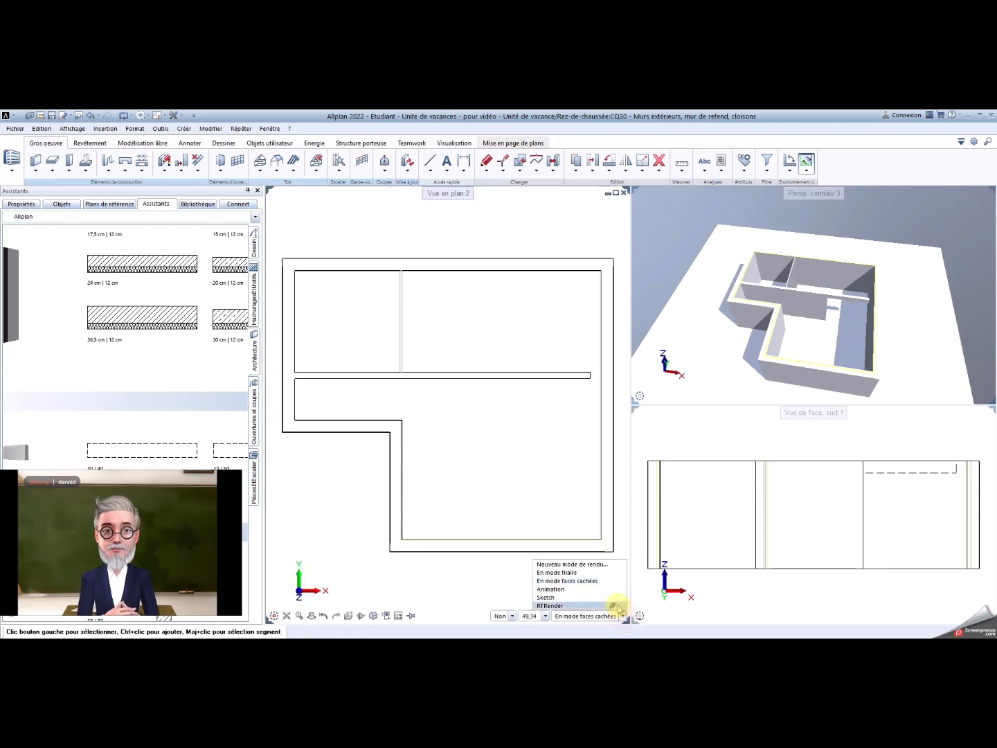
click(576, 575)
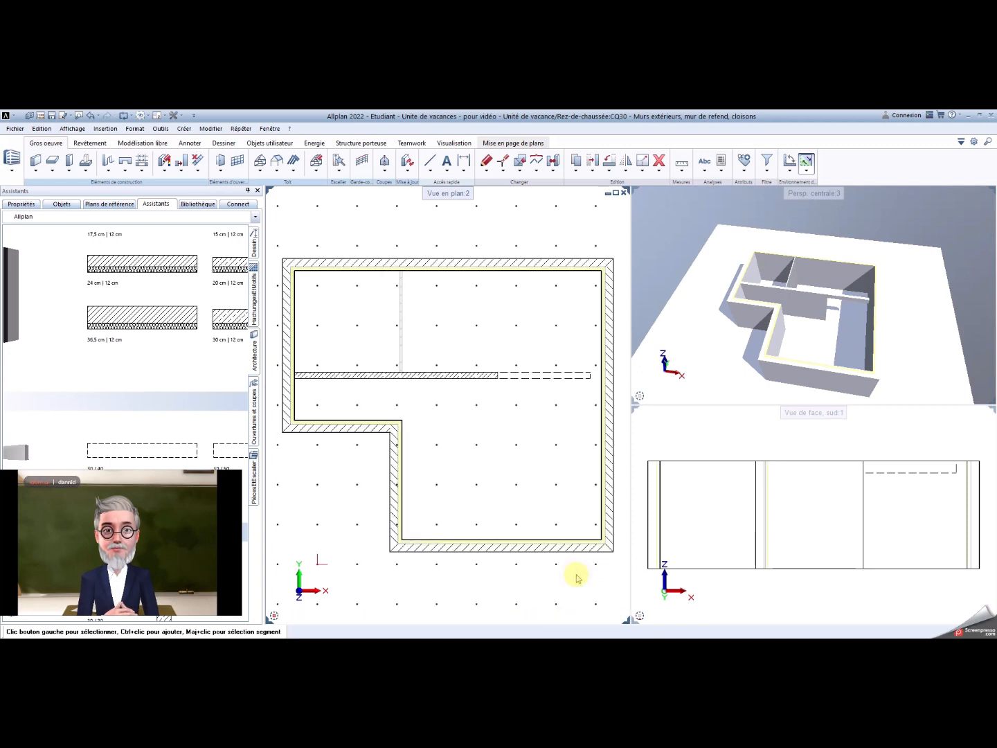
Step: Set the length of the beam at the east end of the 15 cm internal wall to 260
scroll(847, 318, up, 3)
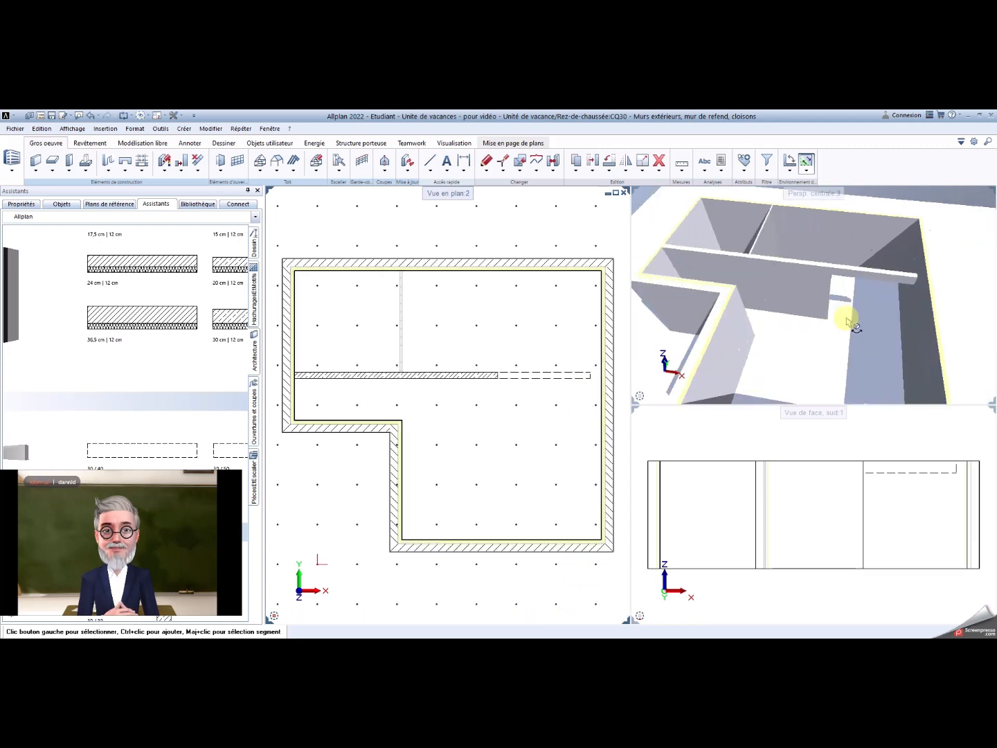
middle_drag(883, 286, 684, 338)
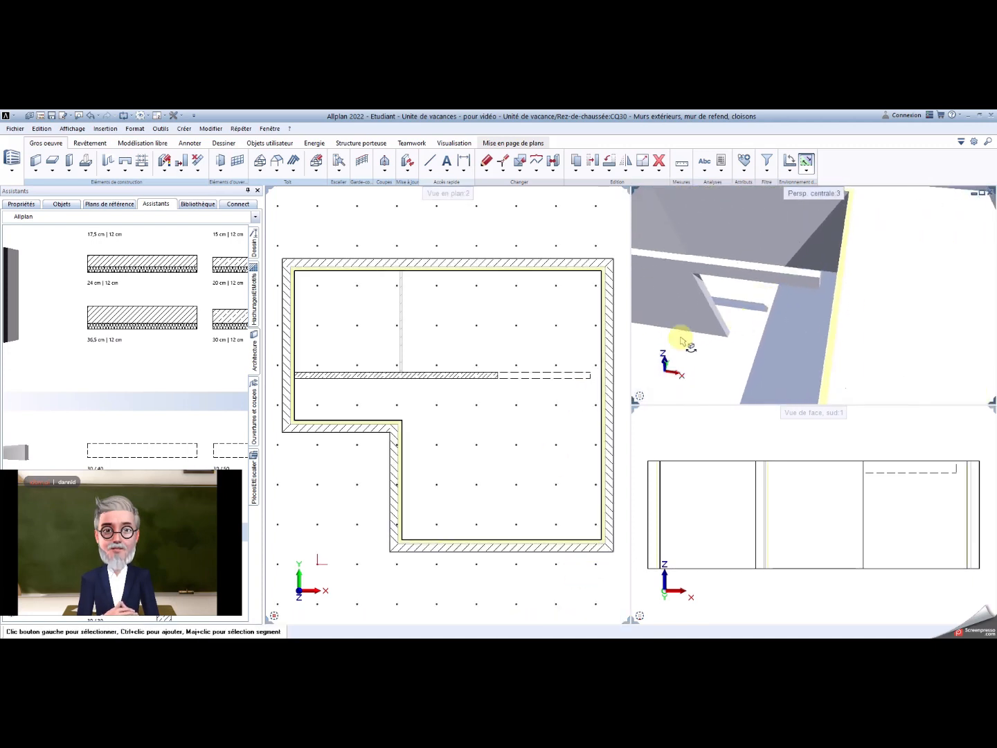
click(563, 375)
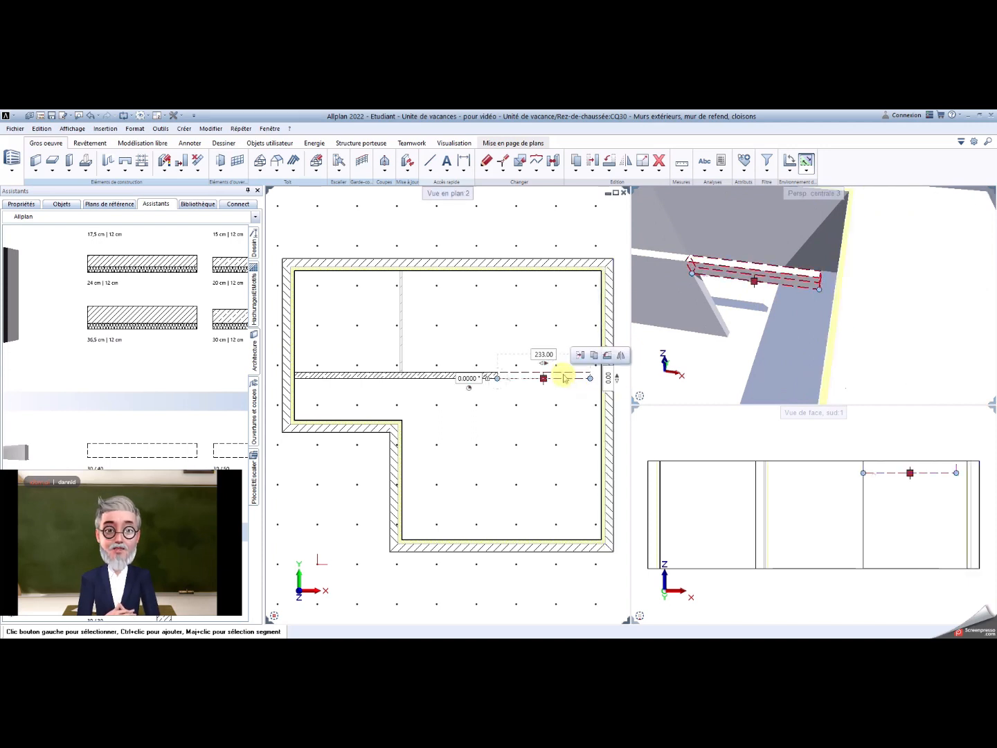
scroll(564, 377, up, 3)
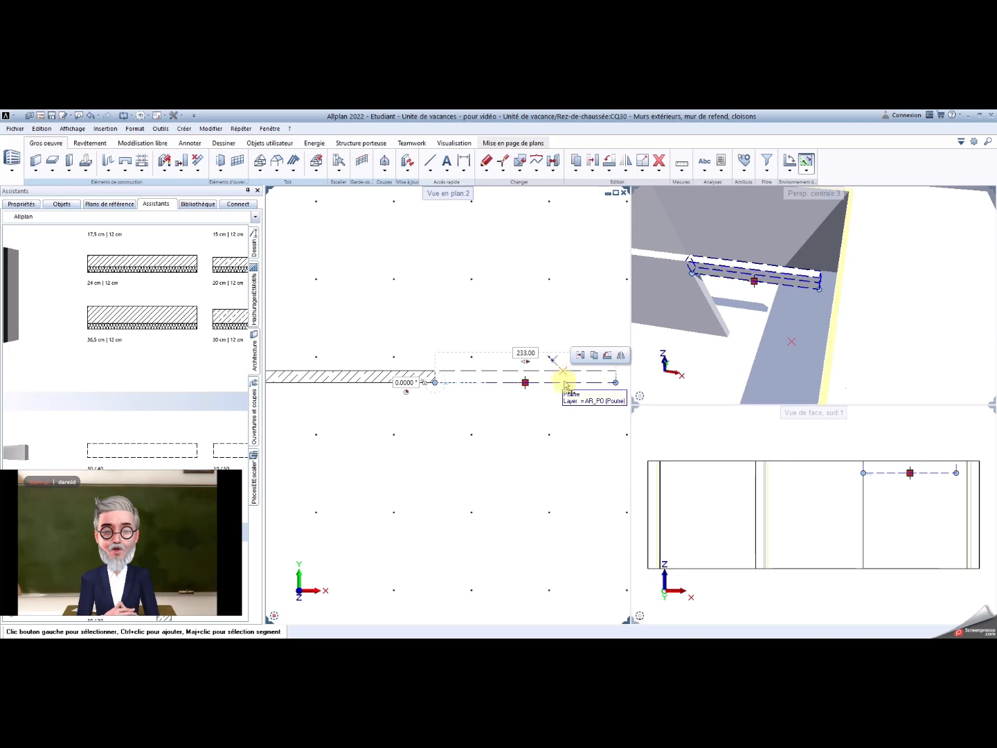
click(526, 353)
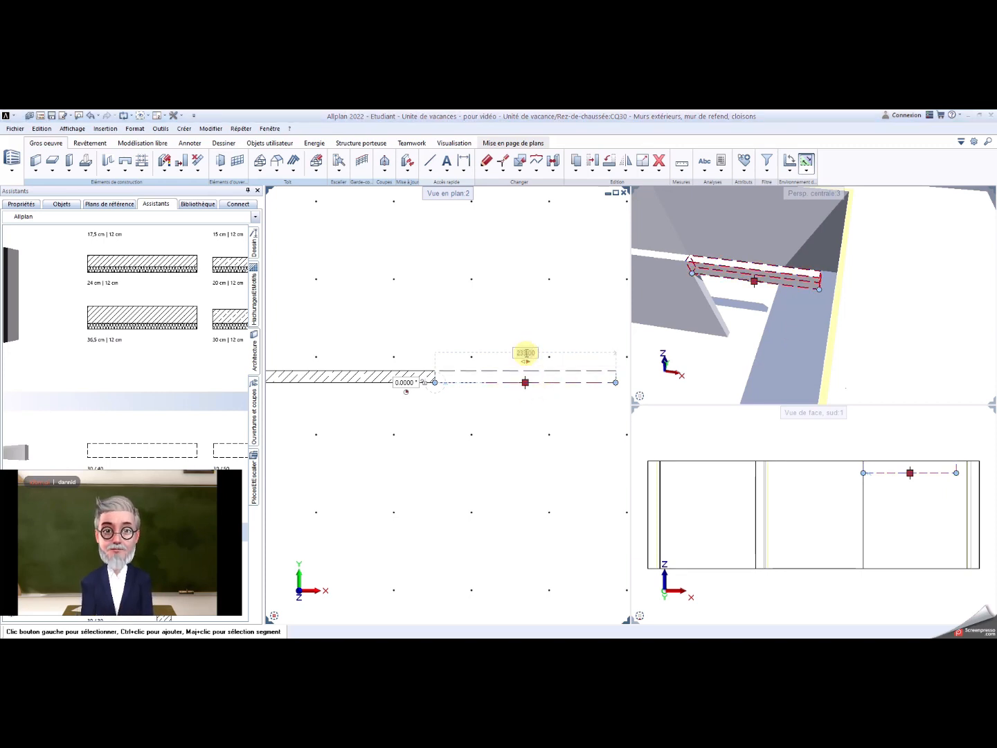
key(Delete)
text(260)
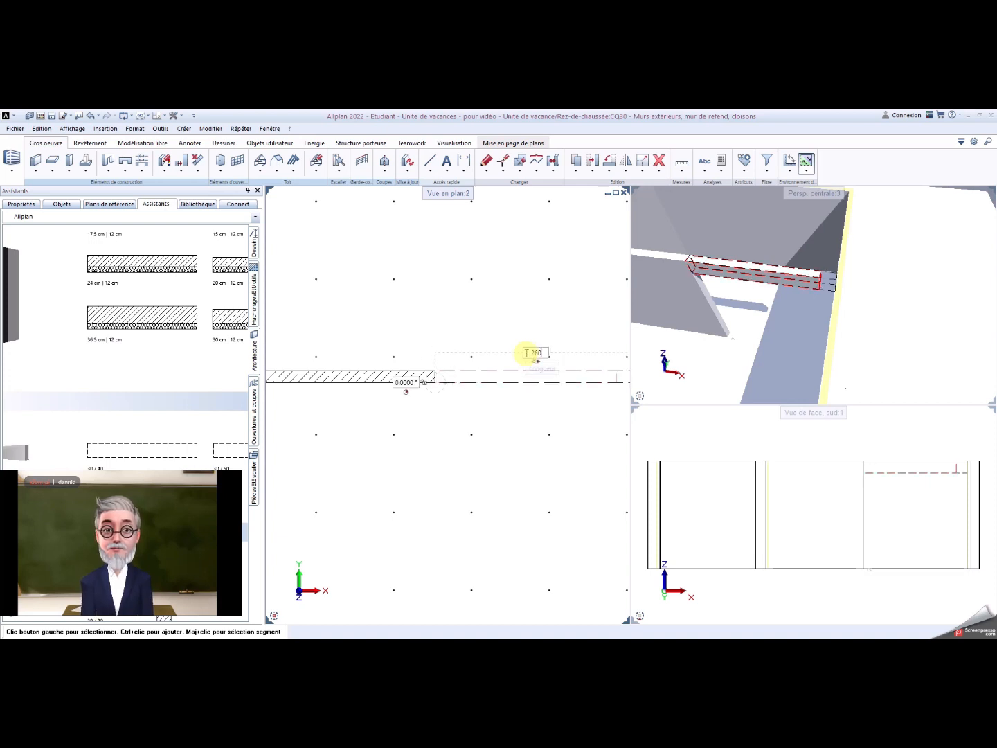
key(Return)
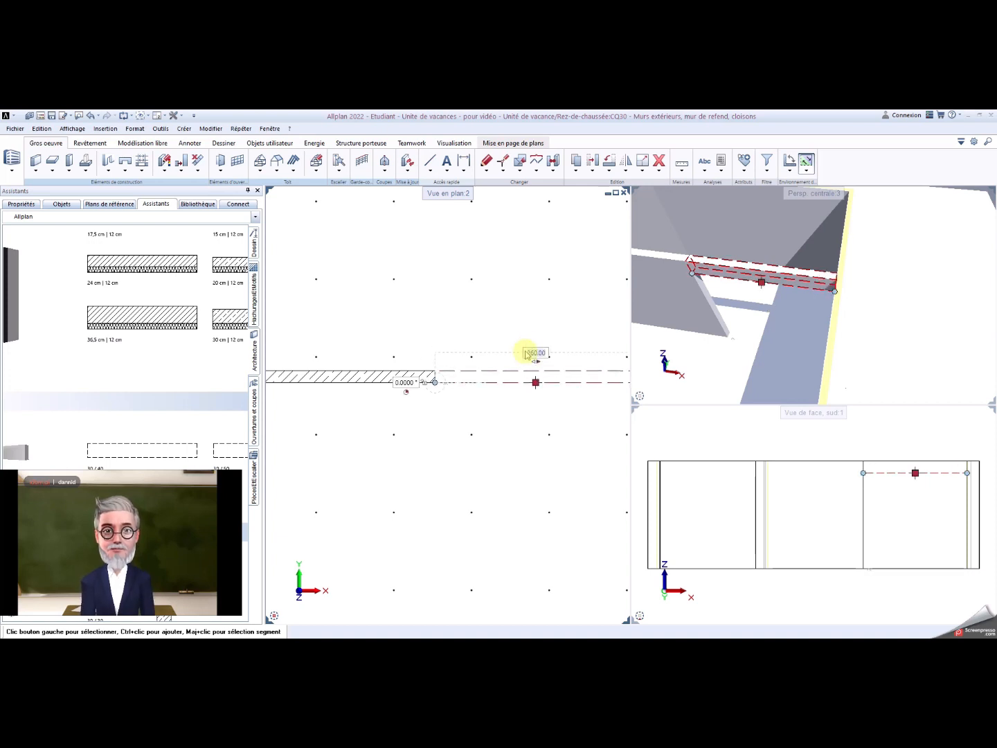
click(522, 324)
scroll(525, 326, down, 3)
middle_drag(534, 377, 475, 401)
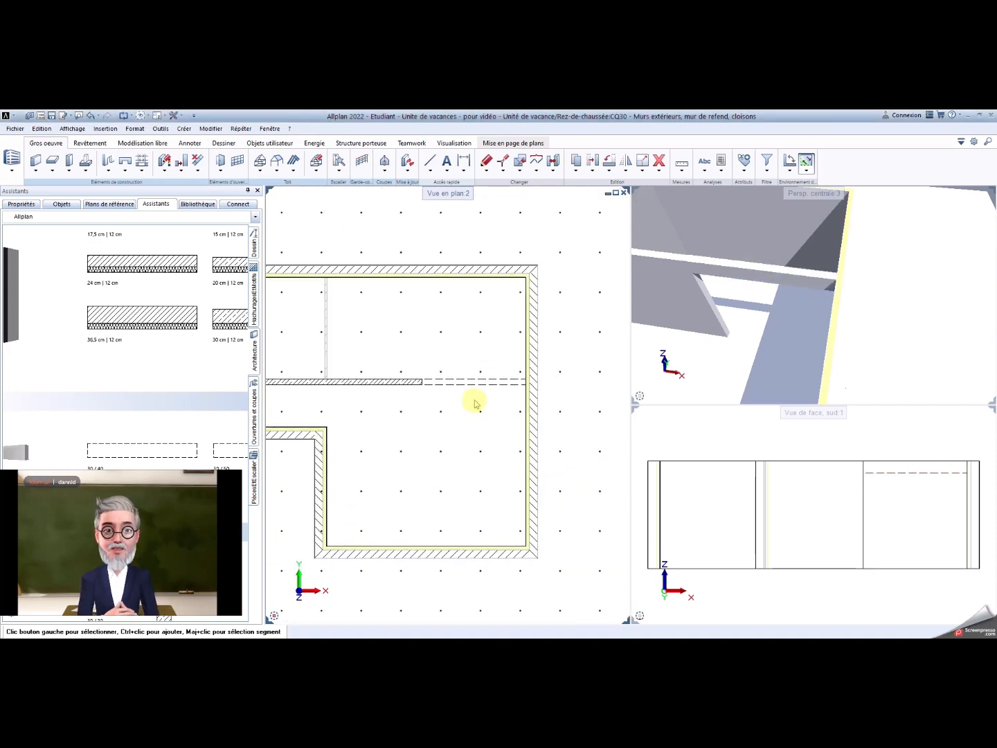
shift+middle_drag(828, 271, 918, 307)
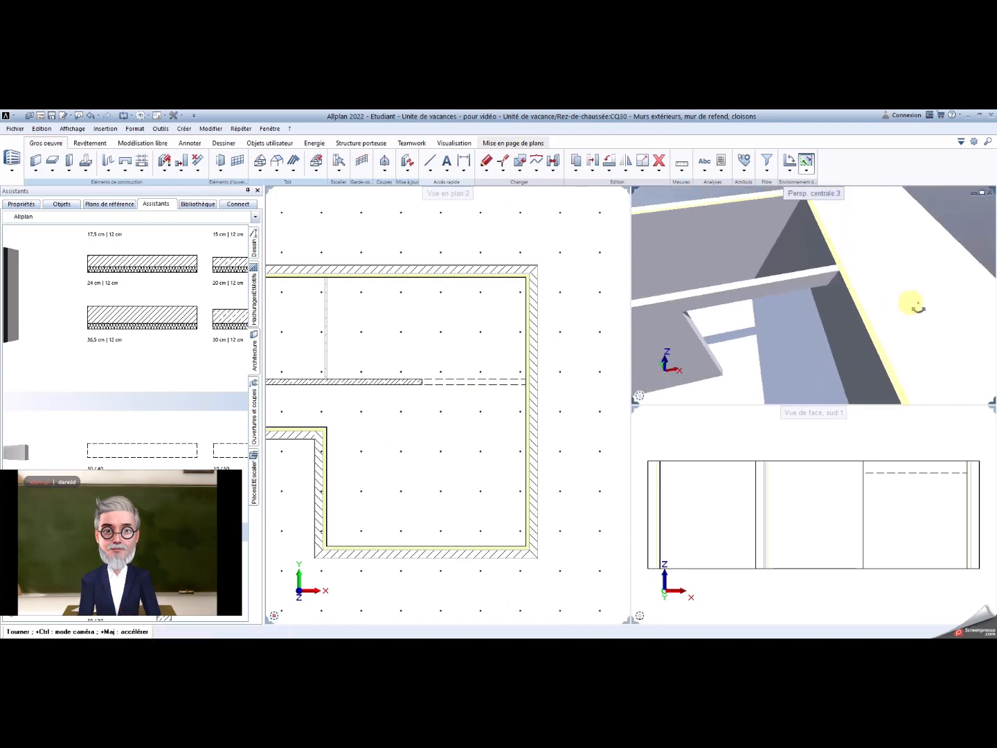
scroll(549, 365, down, 1)
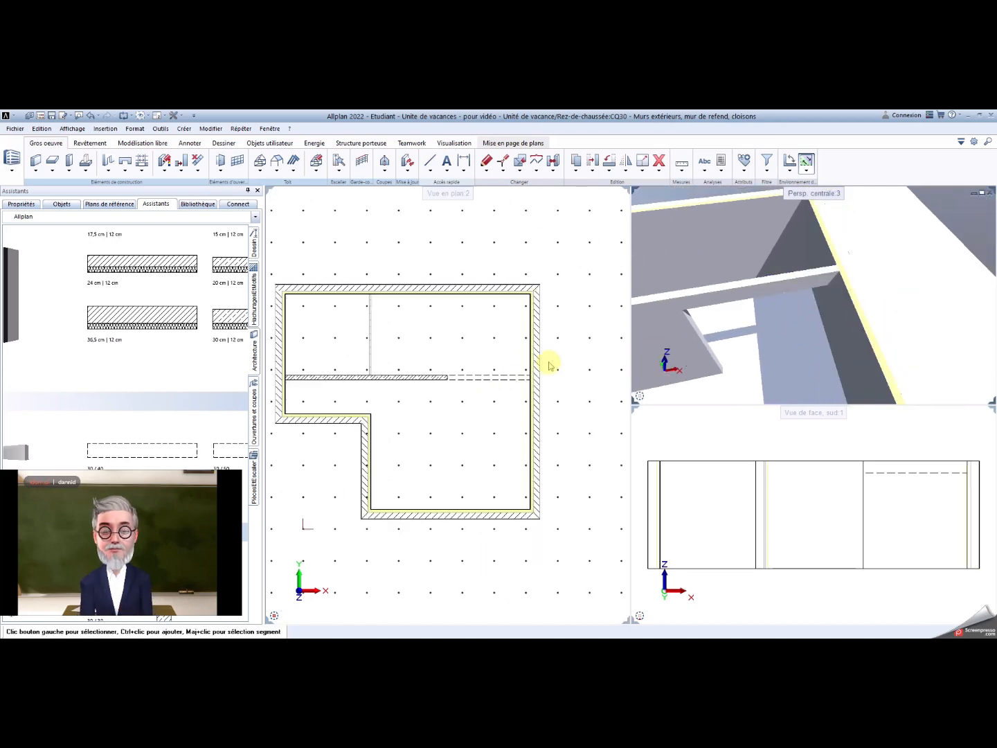
scroll(549, 365, down, 1)
middle_drag(530, 383, 550, 378)
scroll(514, 405, up, 1)
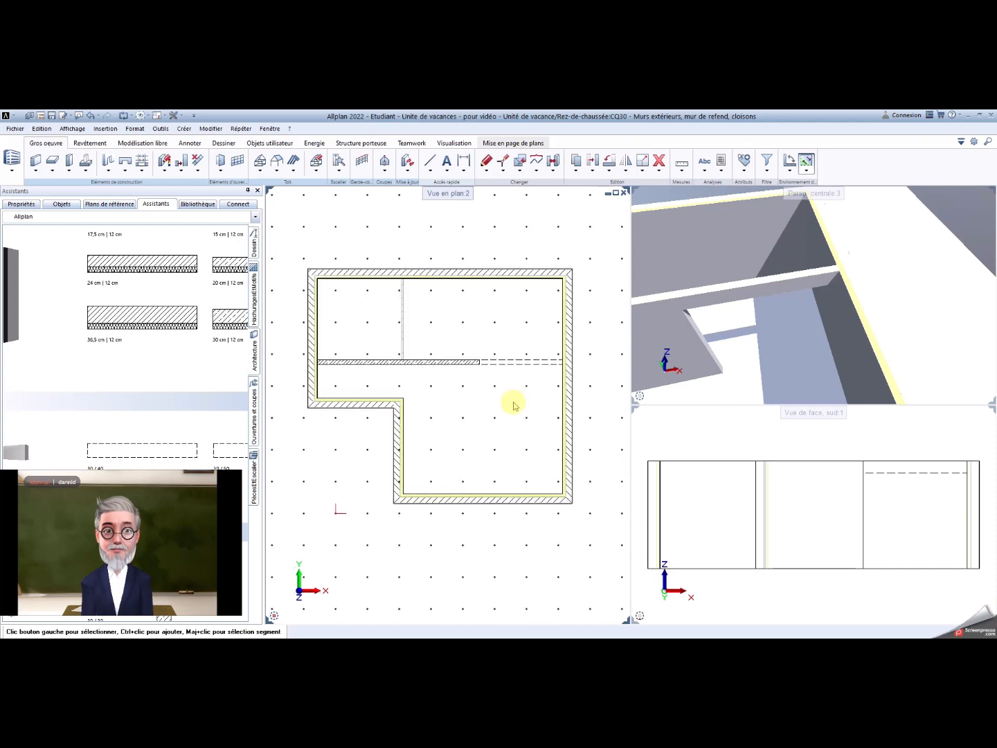
middle_drag(505, 408, 509, 415)
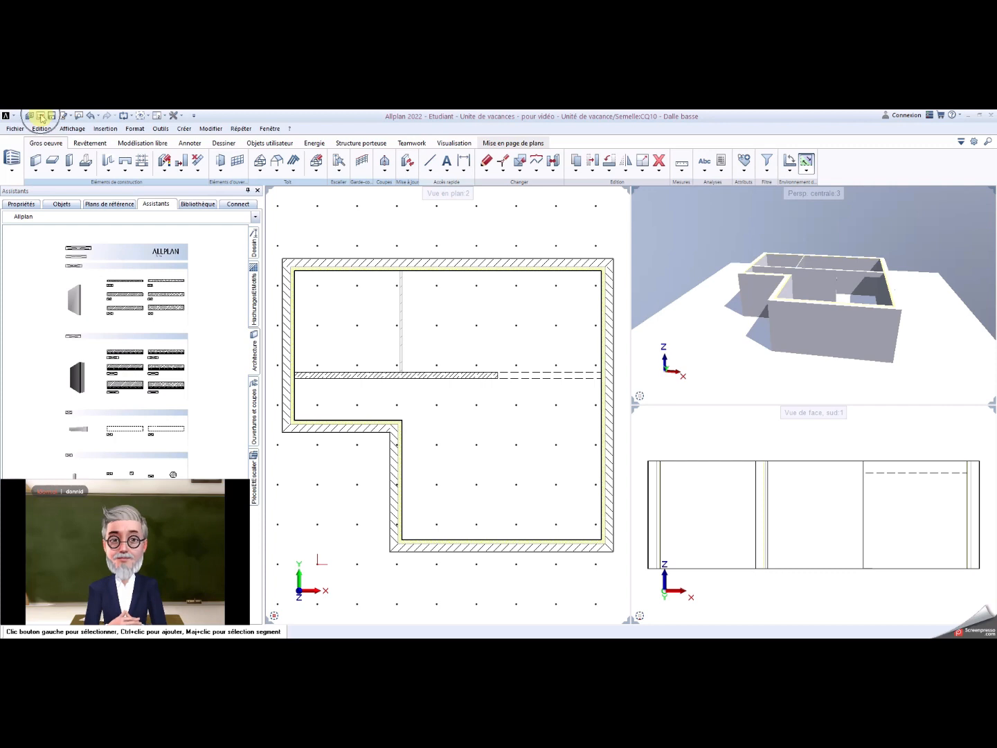
Step: Switch the active drawing file to 30 and back to 10 Dalle basse, keeping 30 open in the background
click(41, 116)
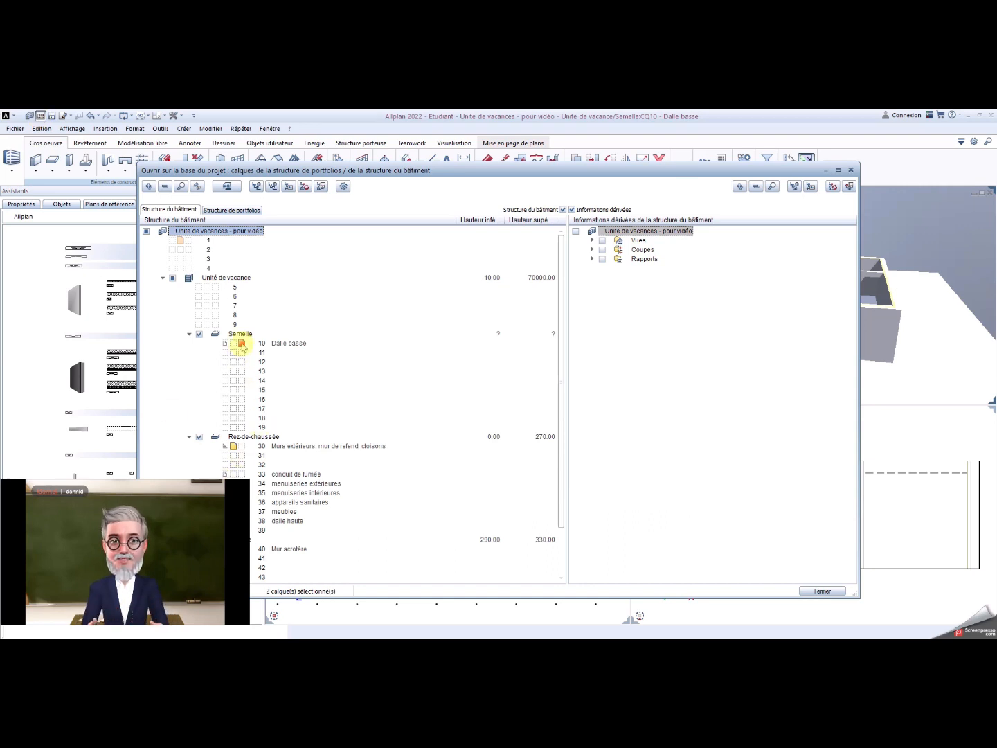
click(241, 447)
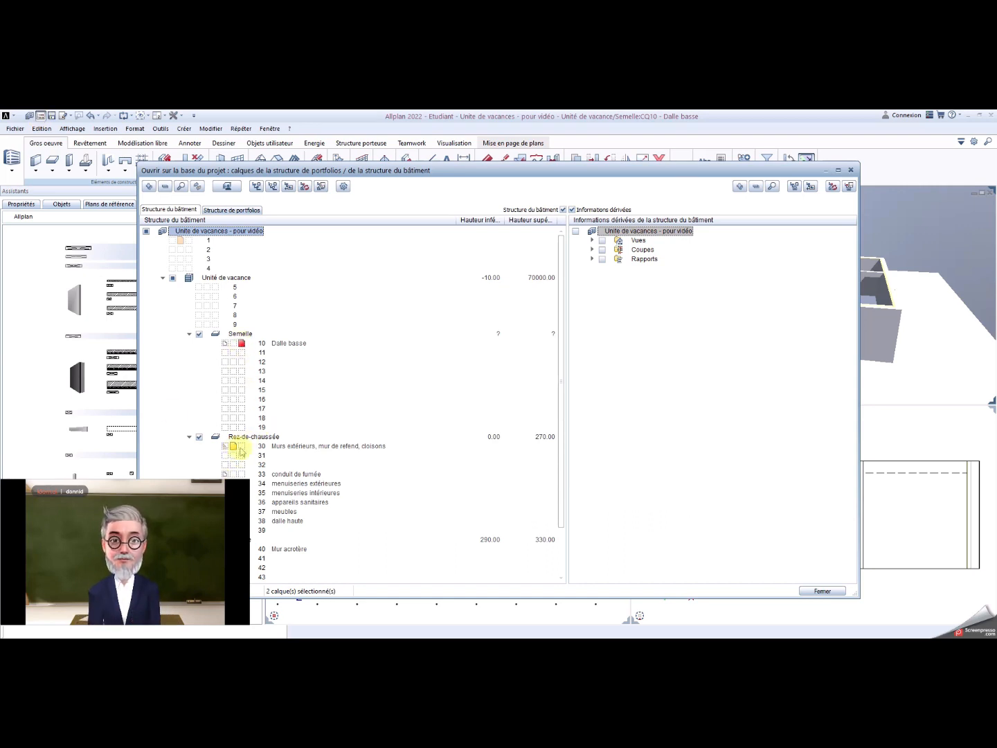
click(241, 448)
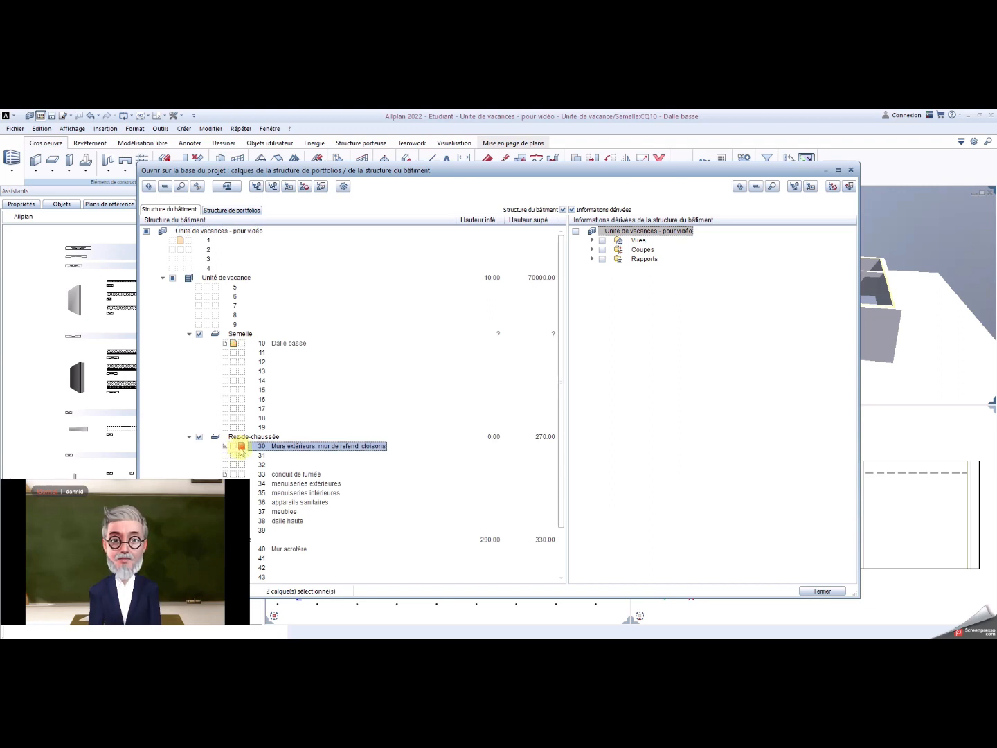
click(242, 346)
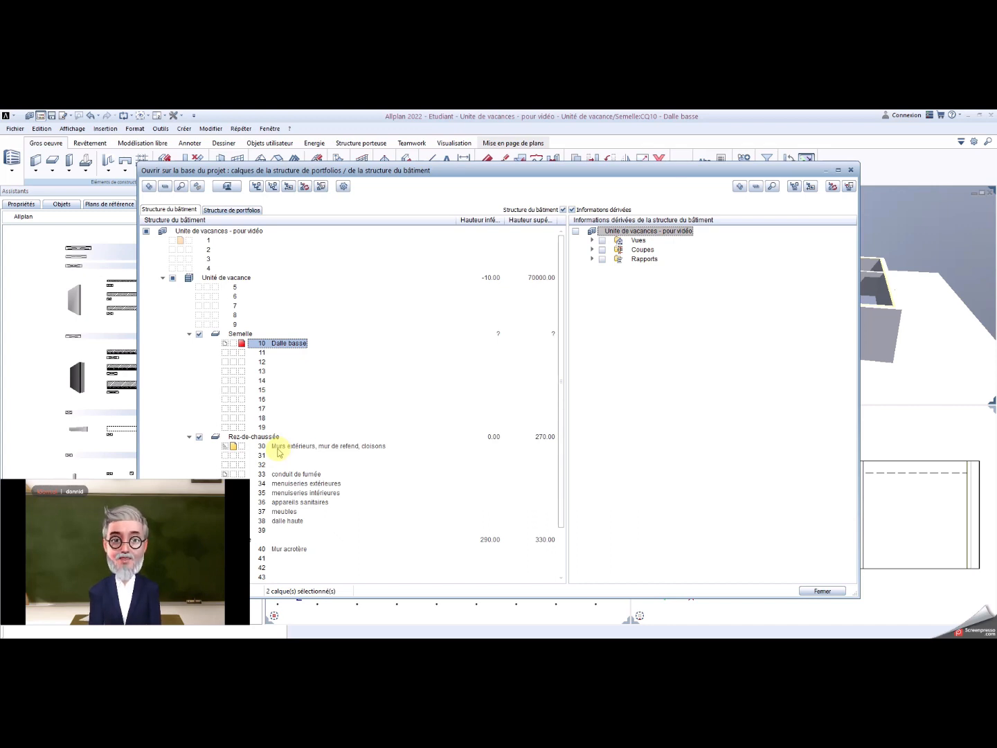
click(824, 590)
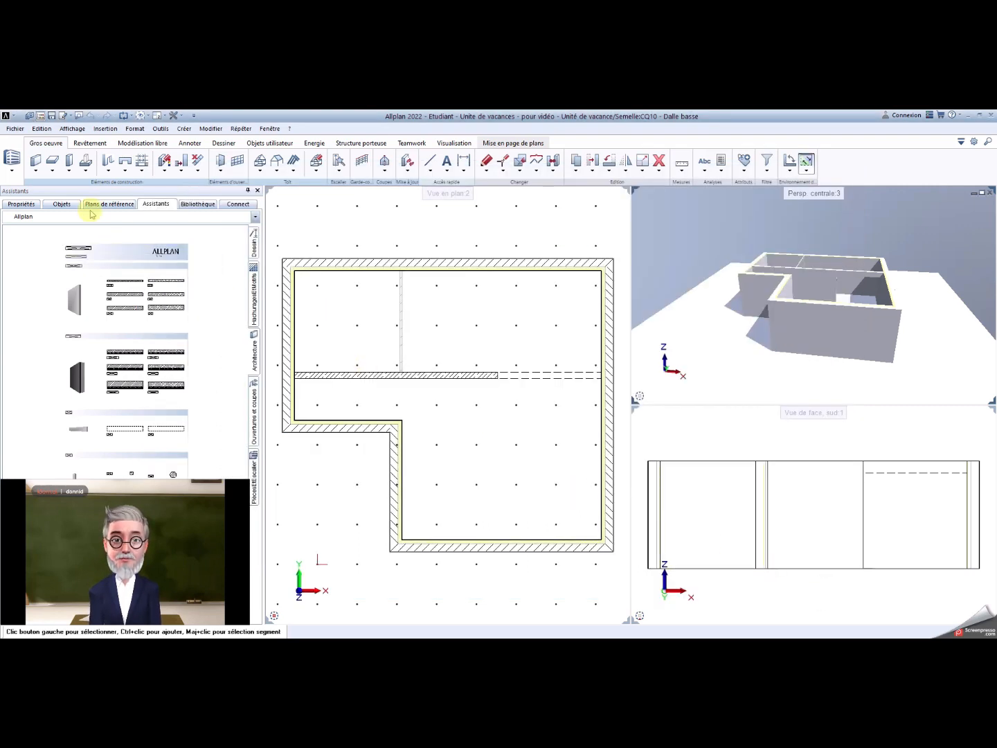
Step: Start a slab with its upper edge at offset 0.00 and its lower edge at offset -10.00
click(52, 164)
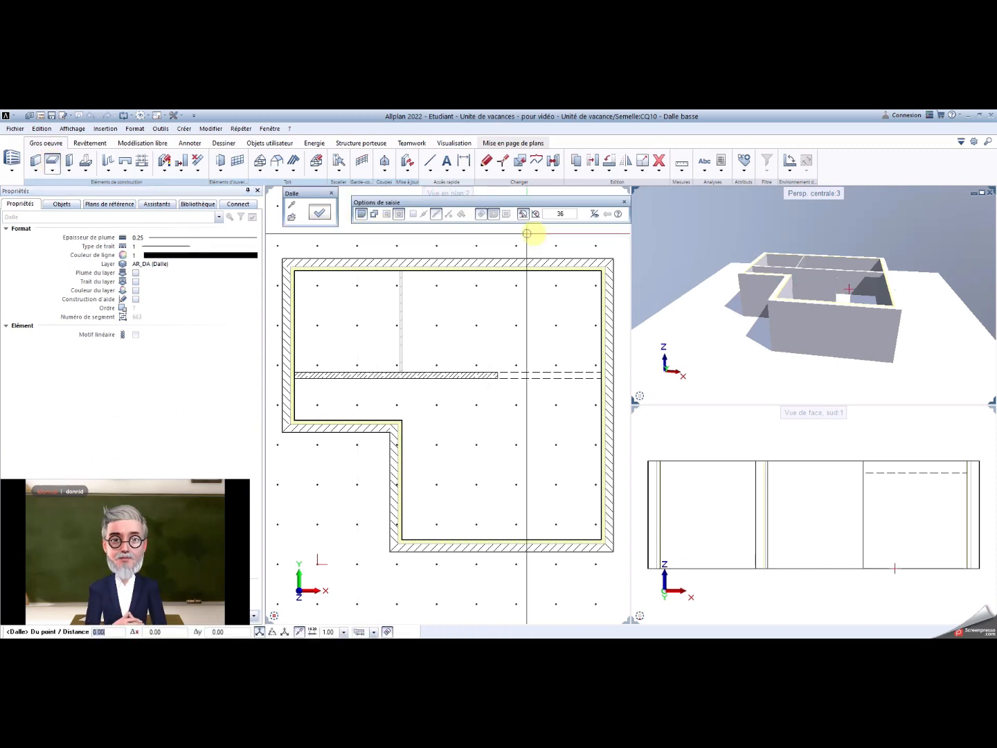
click(320, 213)
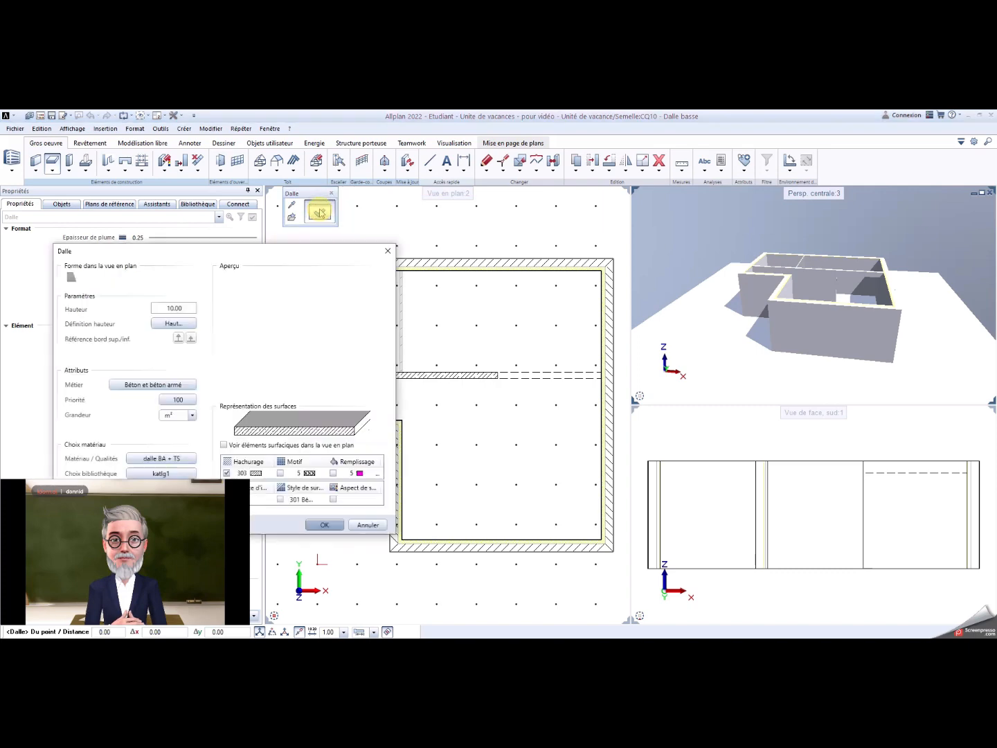
drag(254, 257, 407, 212)
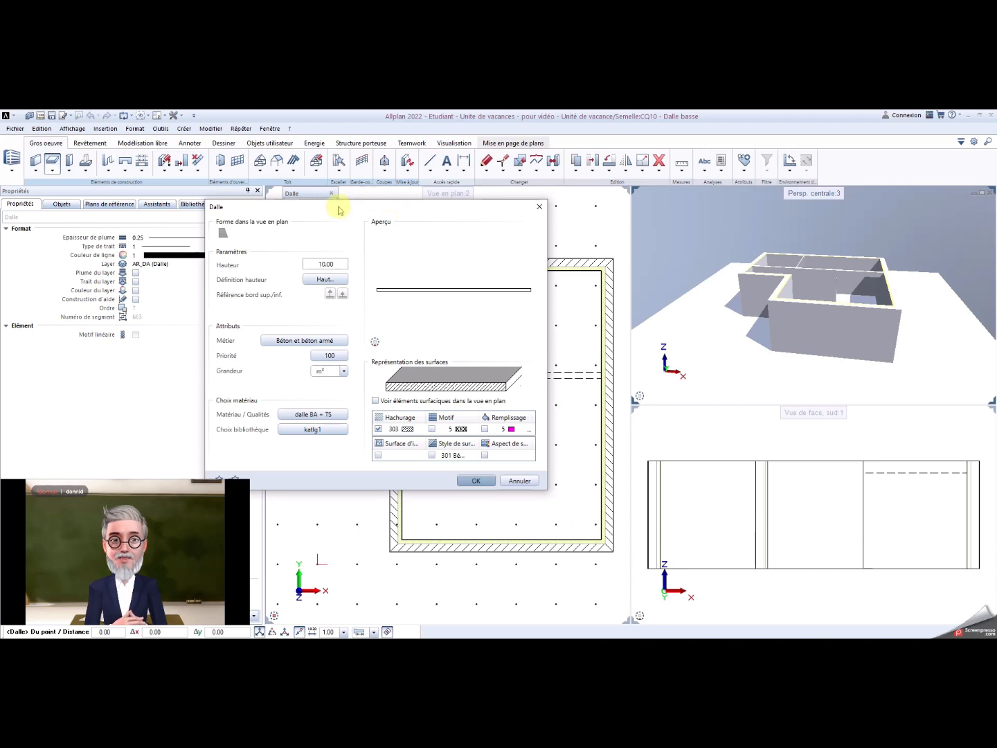
click(323, 279)
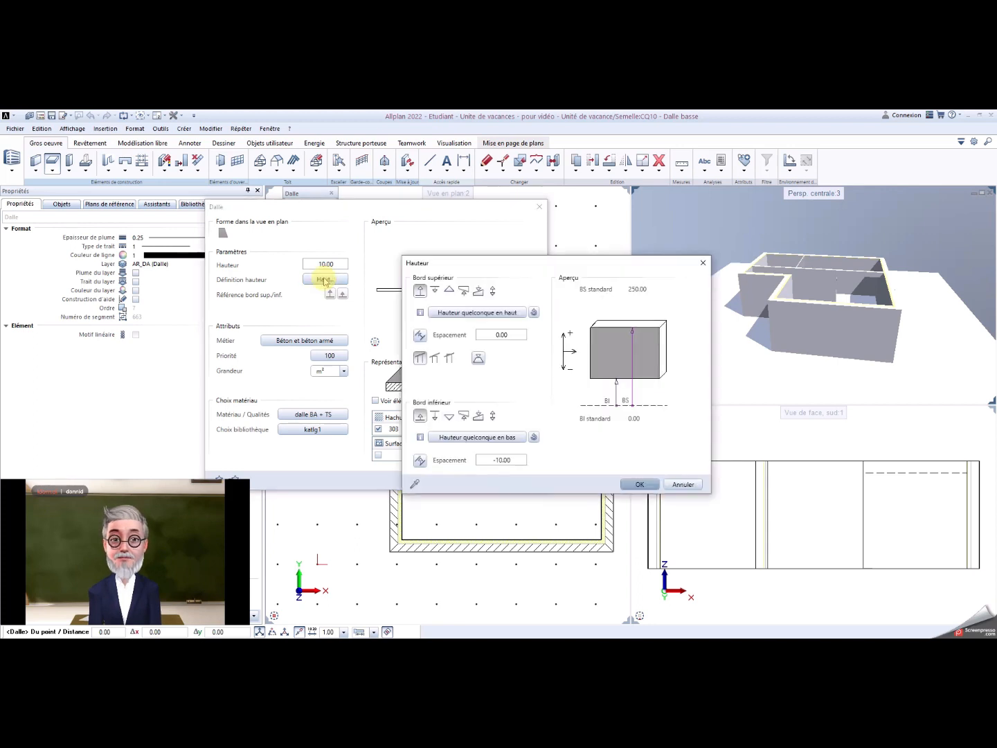
click(421, 293)
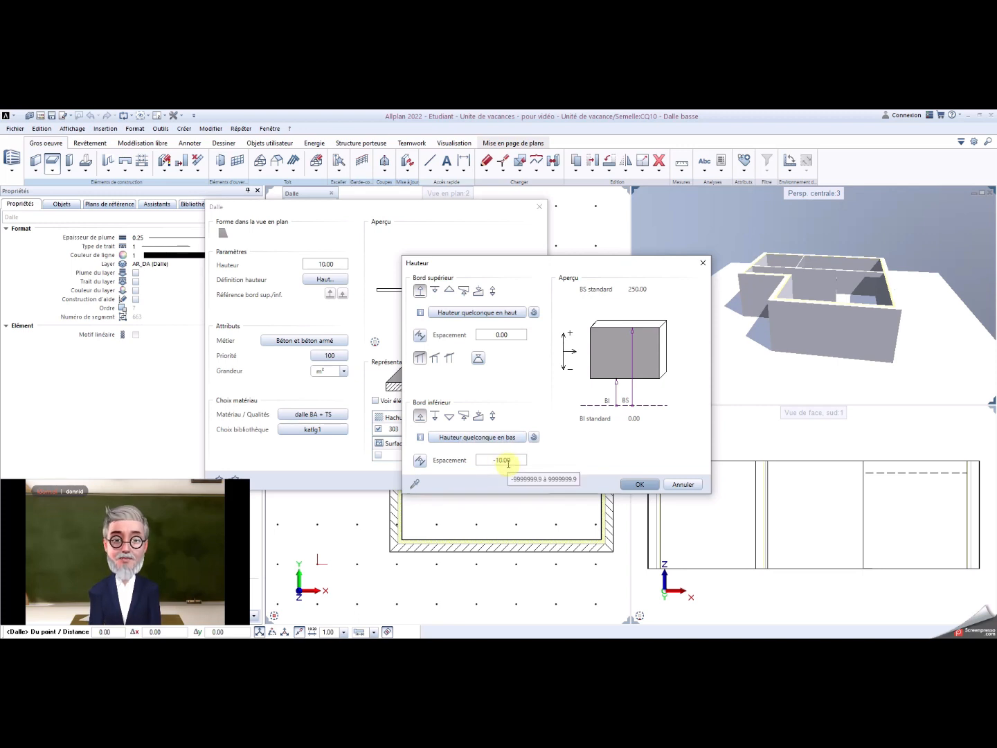
click(648, 489)
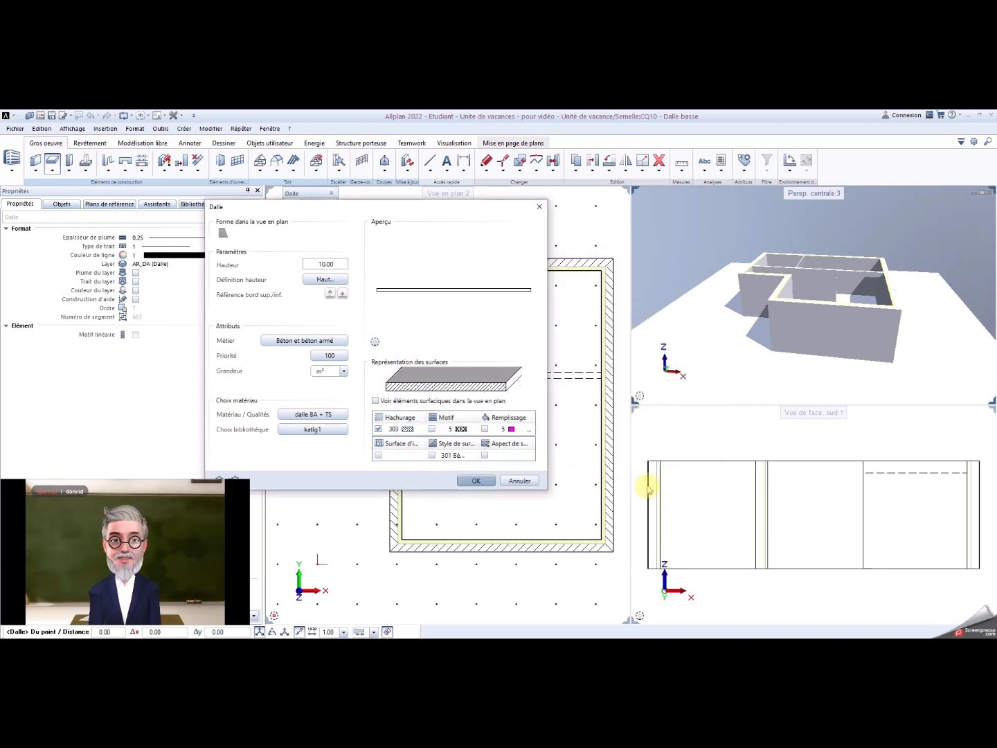
click(477, 480)
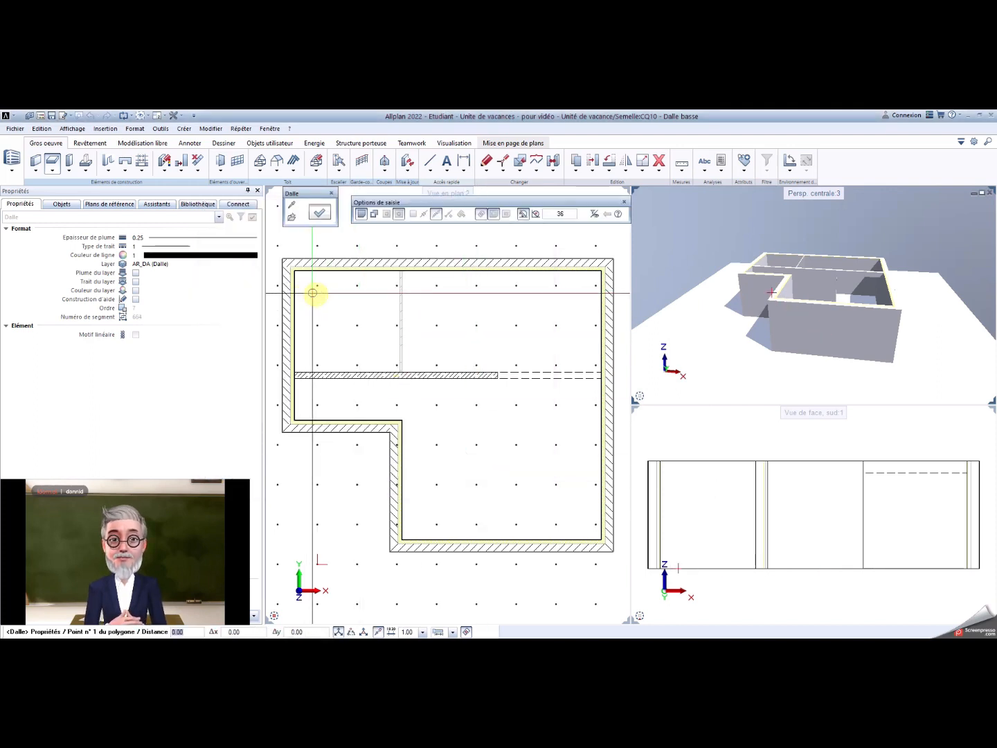
Step: Place the slab's first corner at Δx 5, Δy -5 from the plan's upper-left exterior wall corner
scroll(320, 294, up, 3)
middle_drag(340, 317, 475, 437)
scroll(409, 371, up, 3)
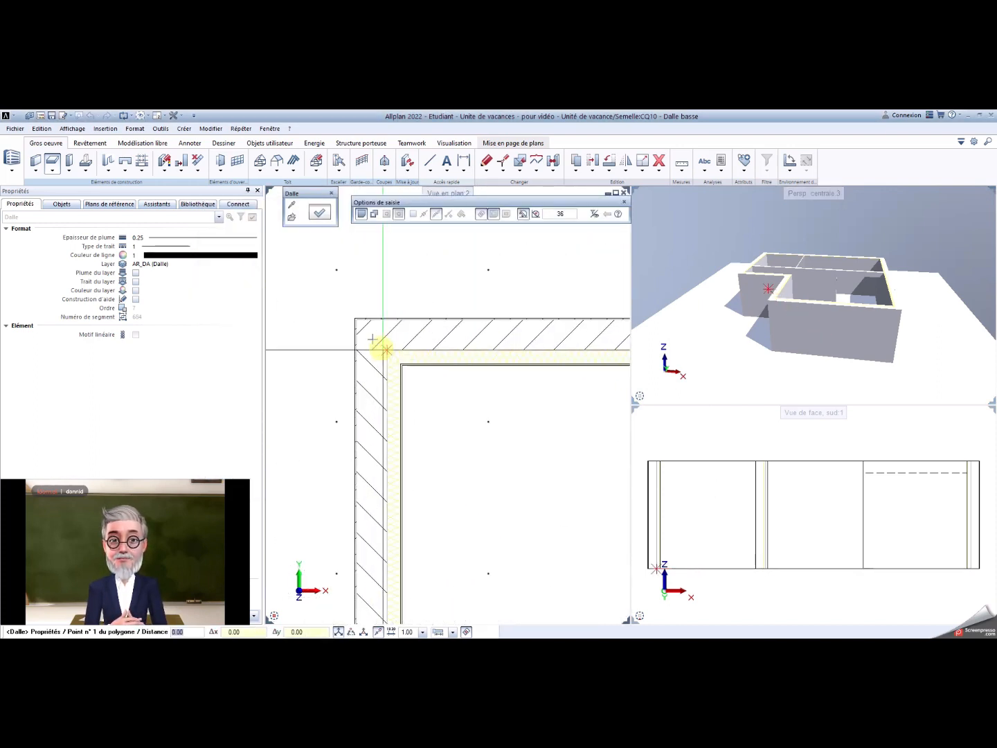
scroll(376, 339, up, 1)
scroll(364, 333, up, 2)
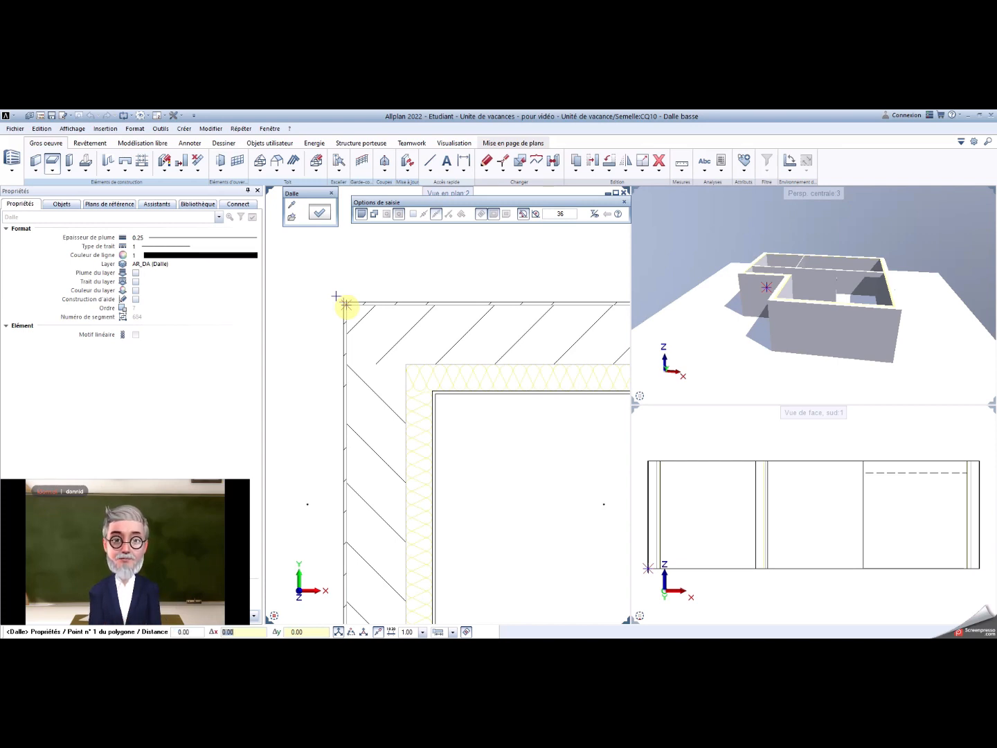
text(5)
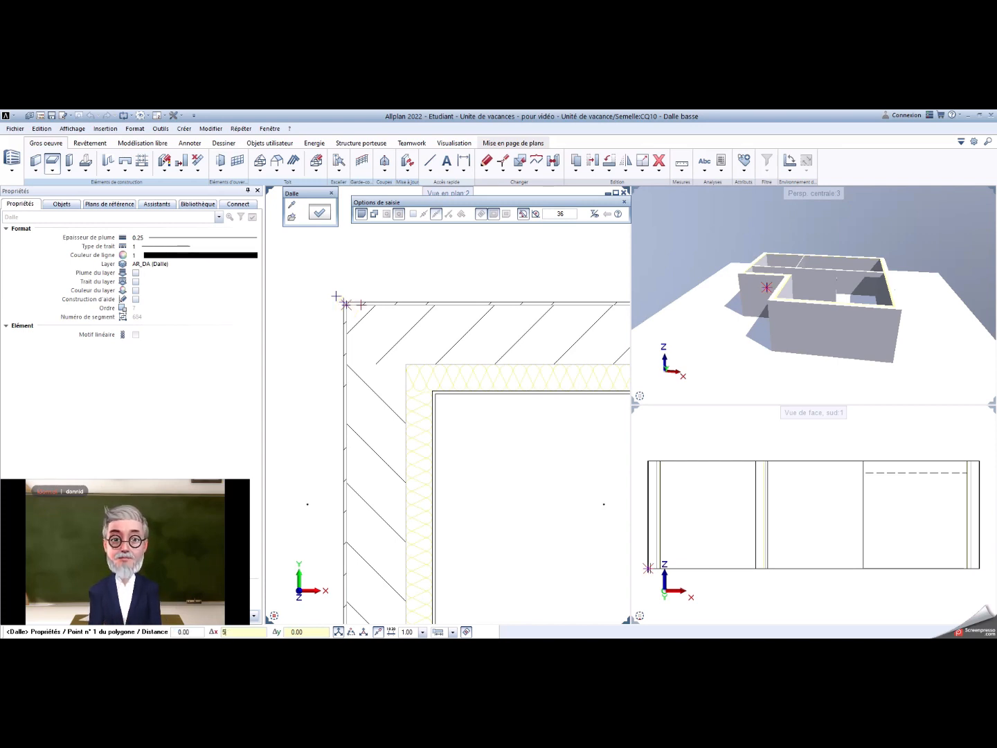
key(Tab)
text(-5)
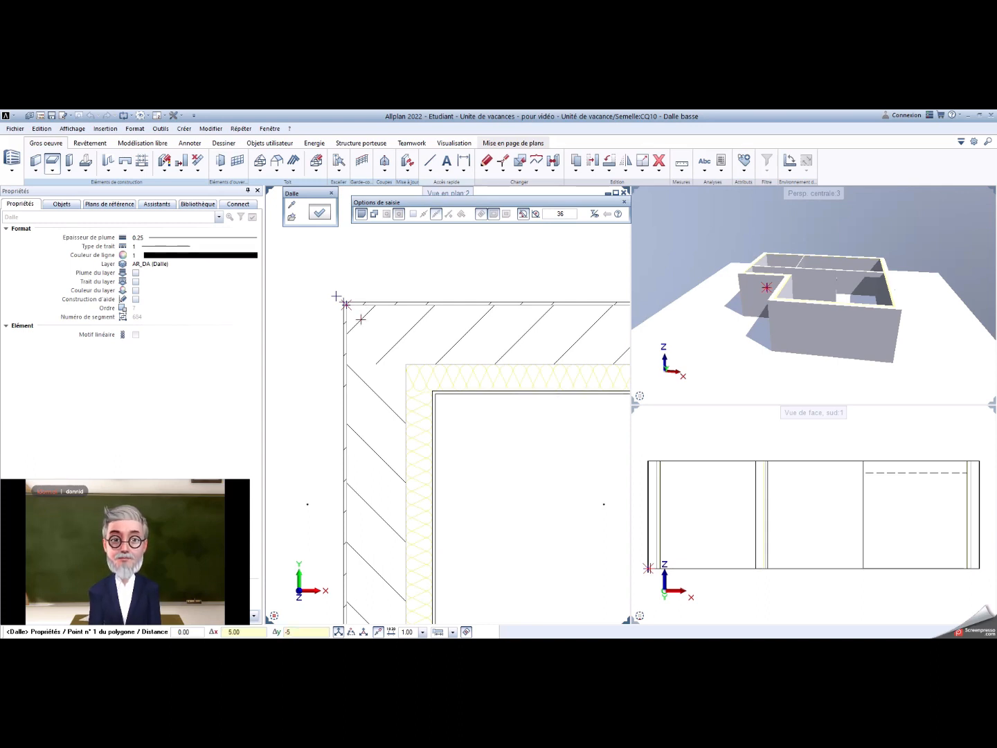
key(Return)
Step: Place the slab's second corner at Δx -5, Δy -5 from the plan's upper-right exterior wall corner
scroll(434, 369, down, 3)
middle_drag(414, 376, 219, 385)
scroll(418, 383, down, 4)
middle_drag(496, 376, 312, 371)
middle_drag(480, 363, 263, 364)
scroll(382, 364, up, 4)
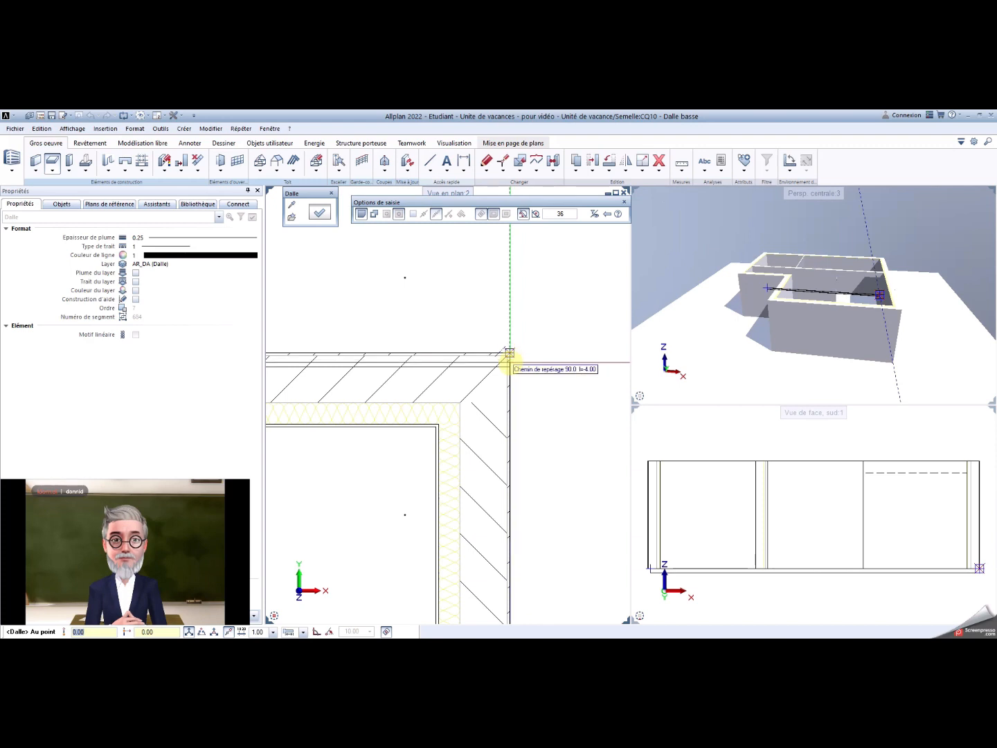
click(508, 356)
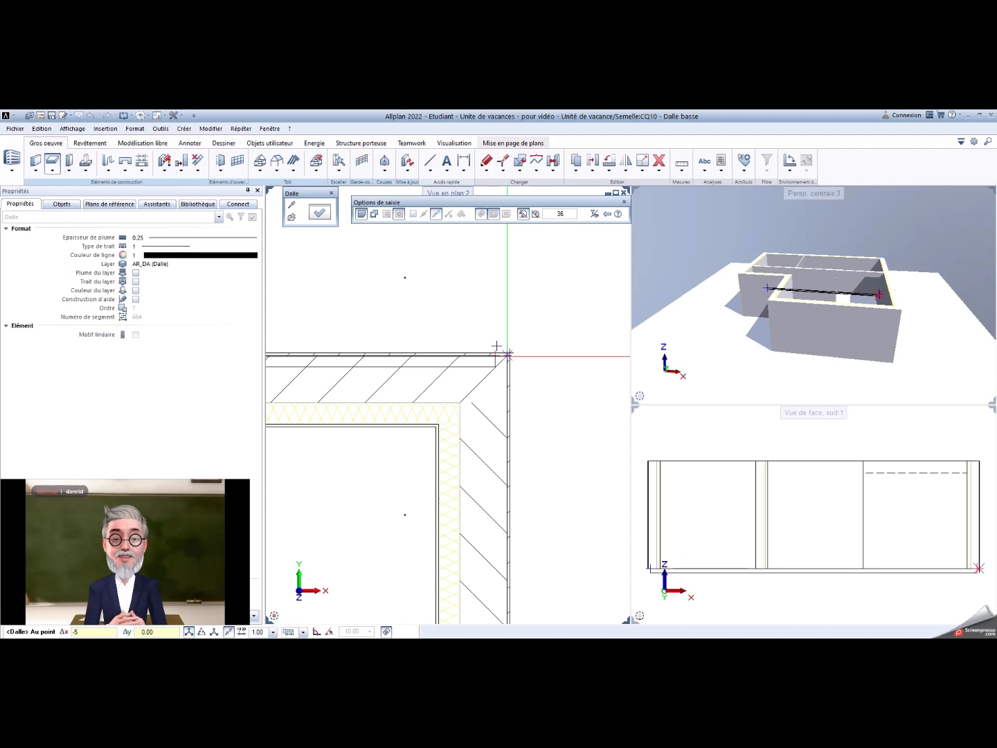
text(-5)
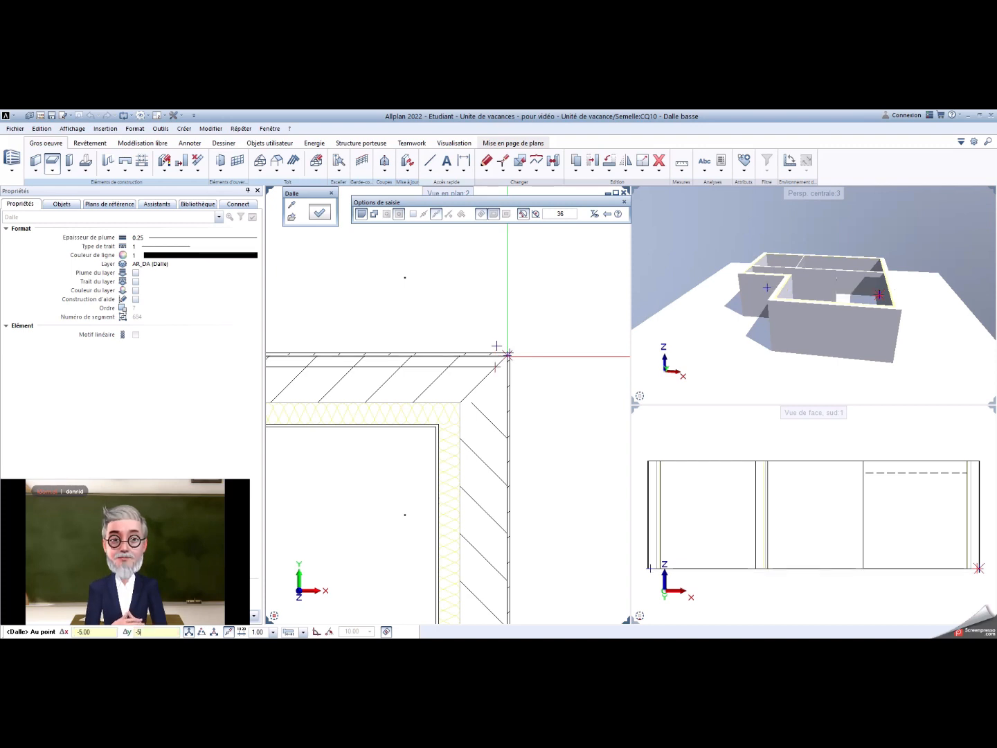
key(Return)
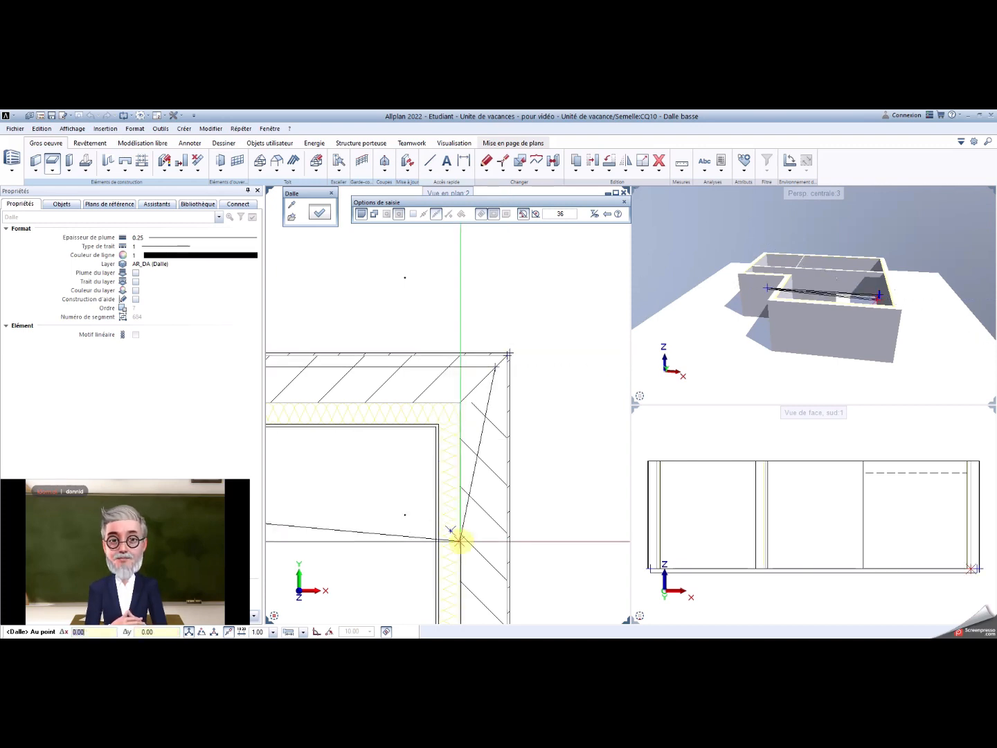
Step: Place the slab's third corner at the plan's lower-right exterior wall corner, inset by 5 in both X and Y
scroll(483, 541, down, 4)
middle_drag(482, 537, 465, 352)
middle_drag(514, 556, 484, 455)
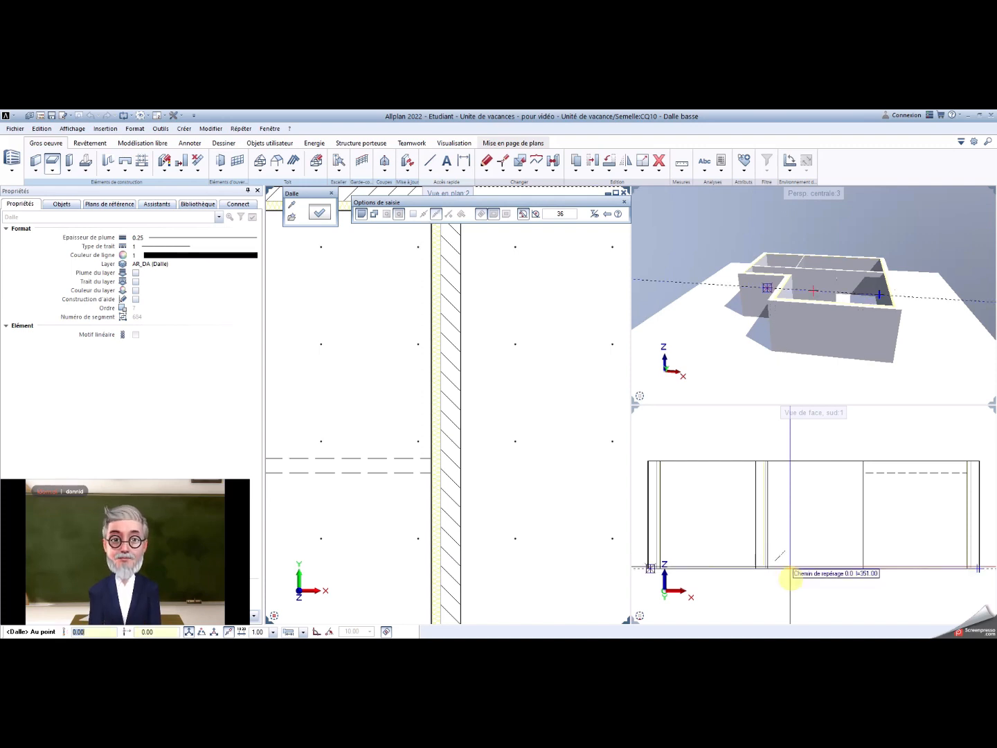
scroll(963, 560, down, 3)
middle_drag(975, 532, 861, 523)
scroll(859, 521, up, 3)
middle_drag(468, 554, 465, 323)
scroll(462, 394, down, 4)
scroll(459, 461, up, 3)
scroll(464, 457, up, 4)
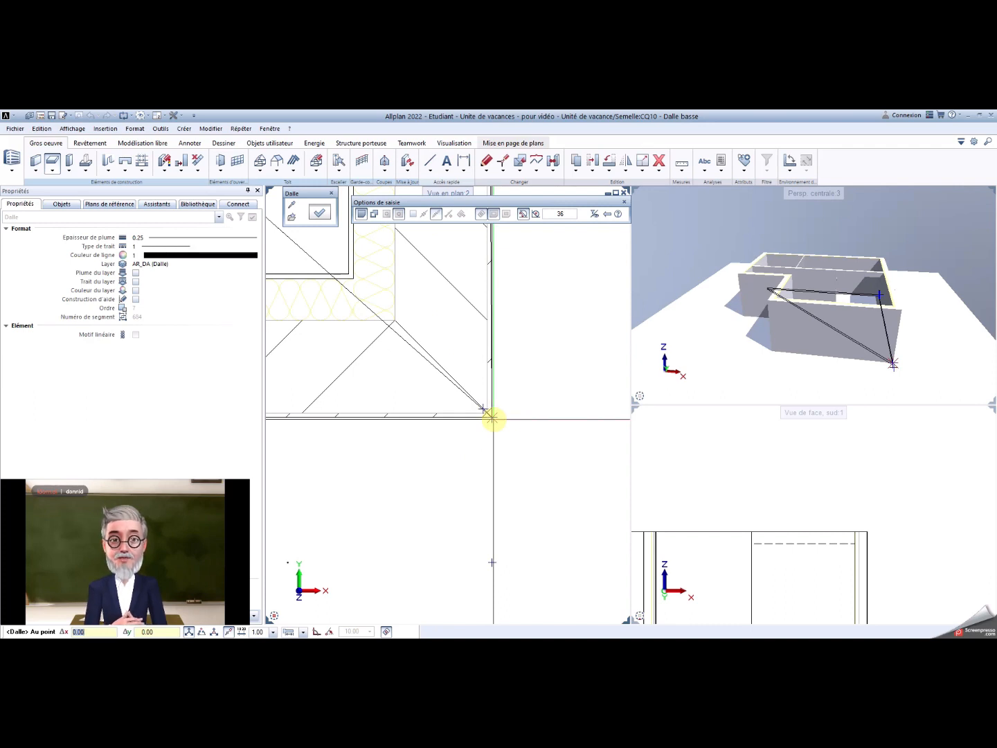
text(-5)
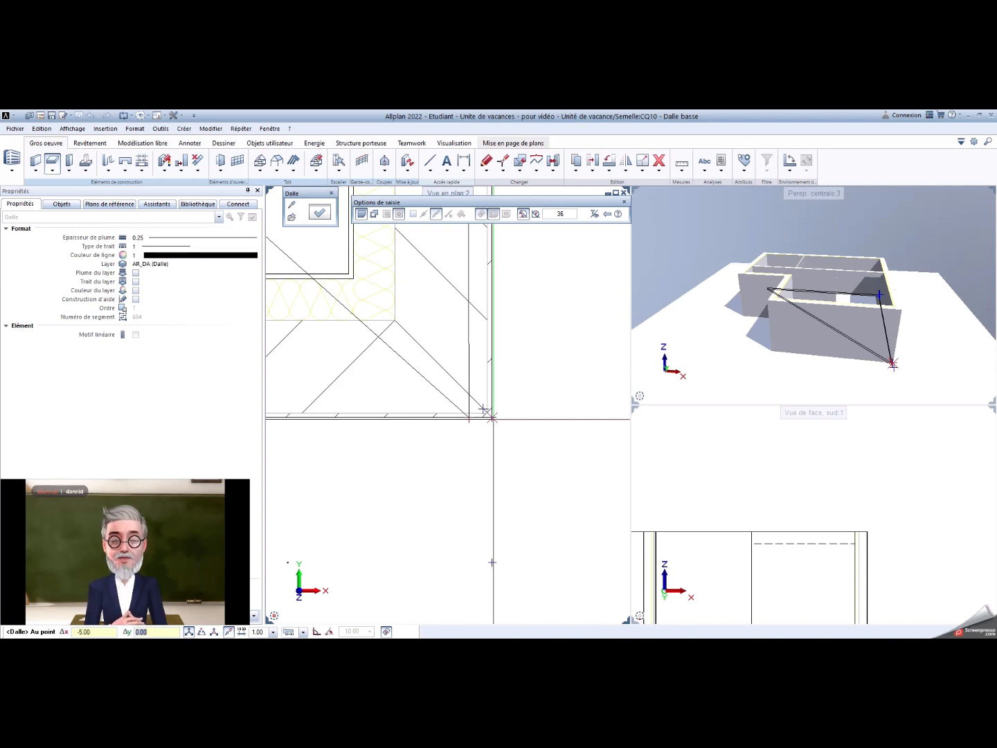
click(493, 417)
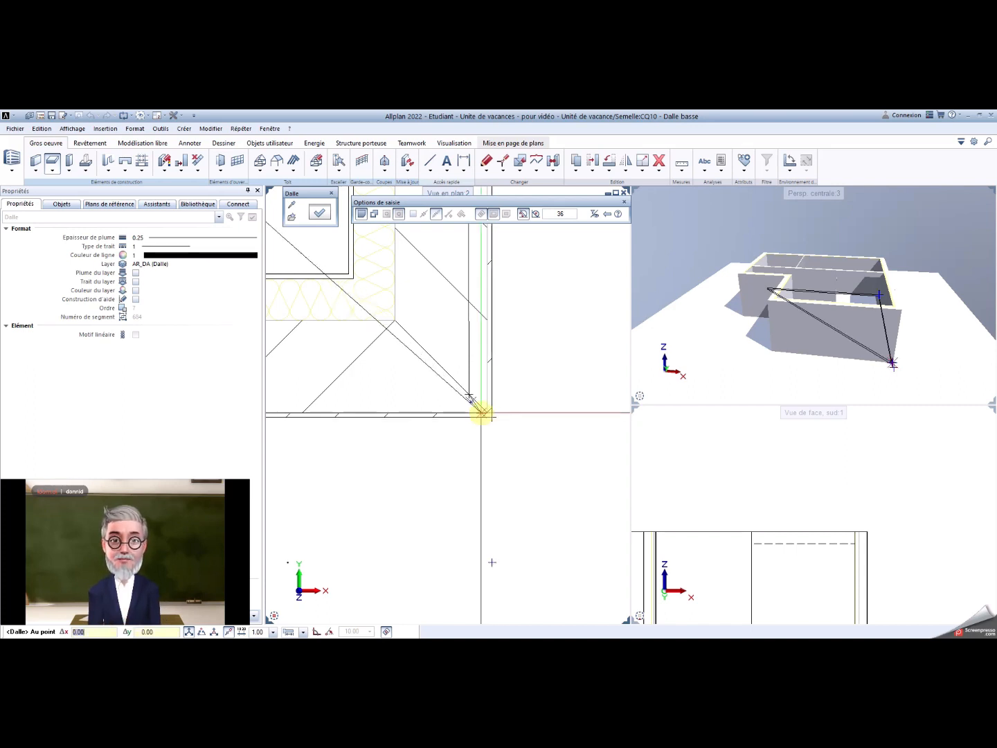
Step: Place the slab's fourth corner at Δx 5, Δy 5 from the exterior corner at the left end of the bottom wall
scroll(479, 410, down, 4)
middle_drag(340, 405, 620, 408)
middle_drag(281, 414, 394, 418)
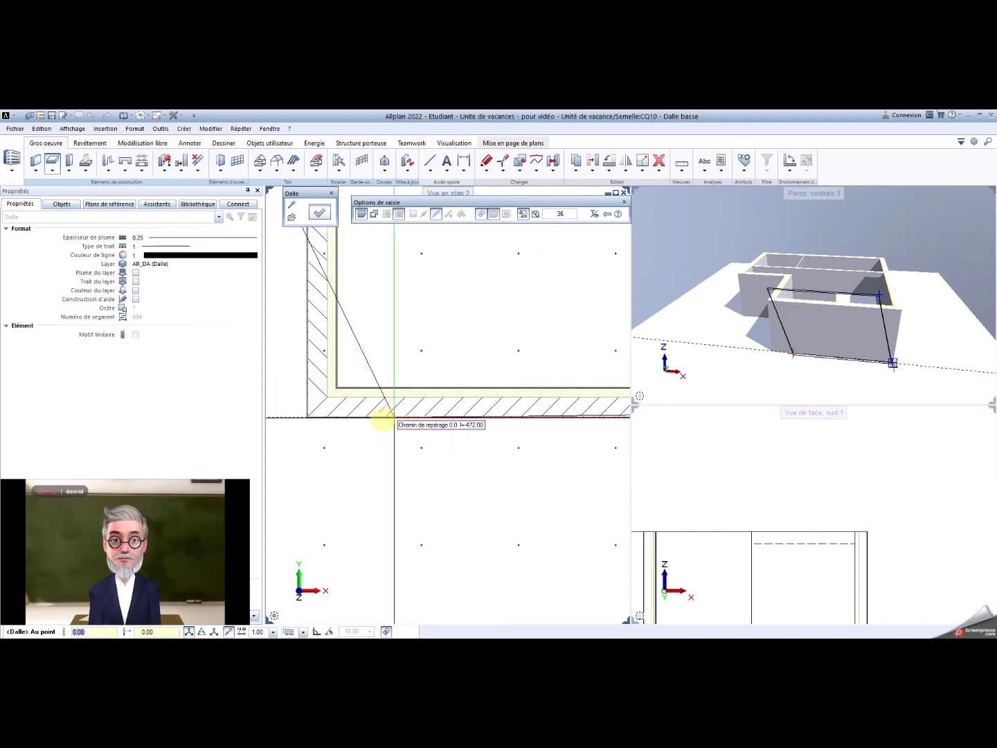
scroll(394, 417, up, 3)
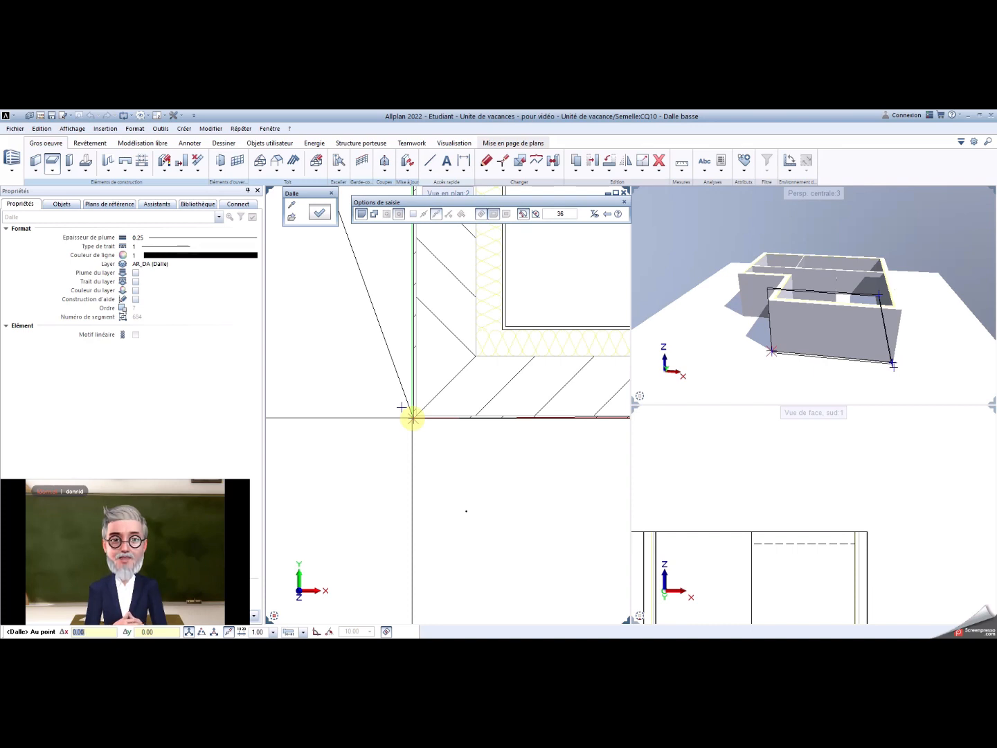
text(5)
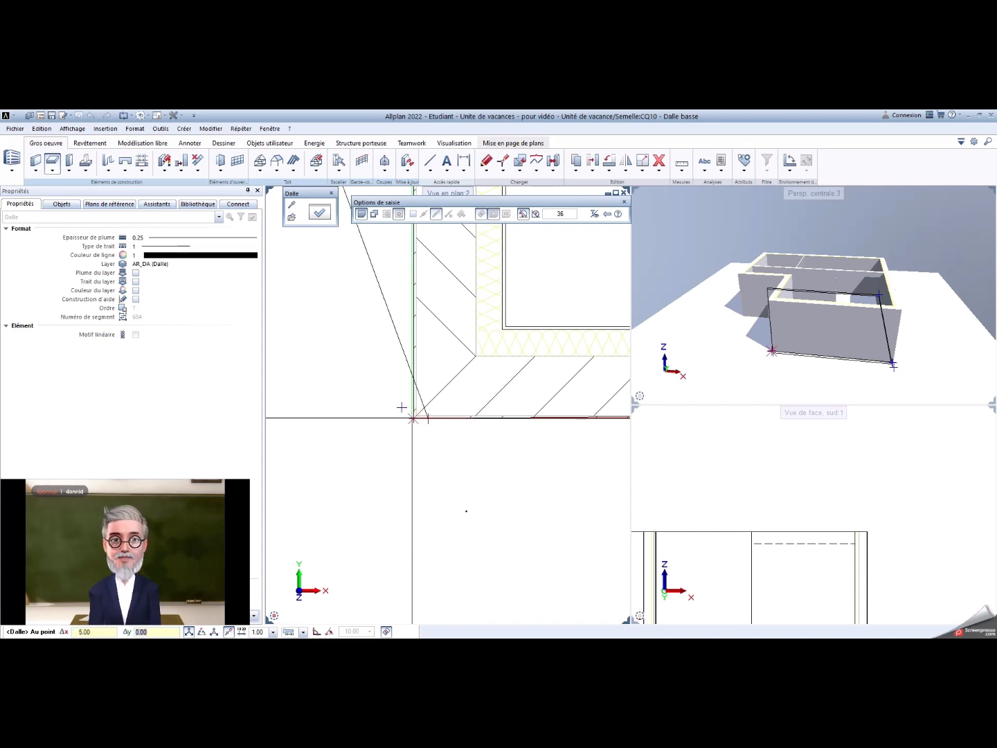
text(5)
click(412, 416)
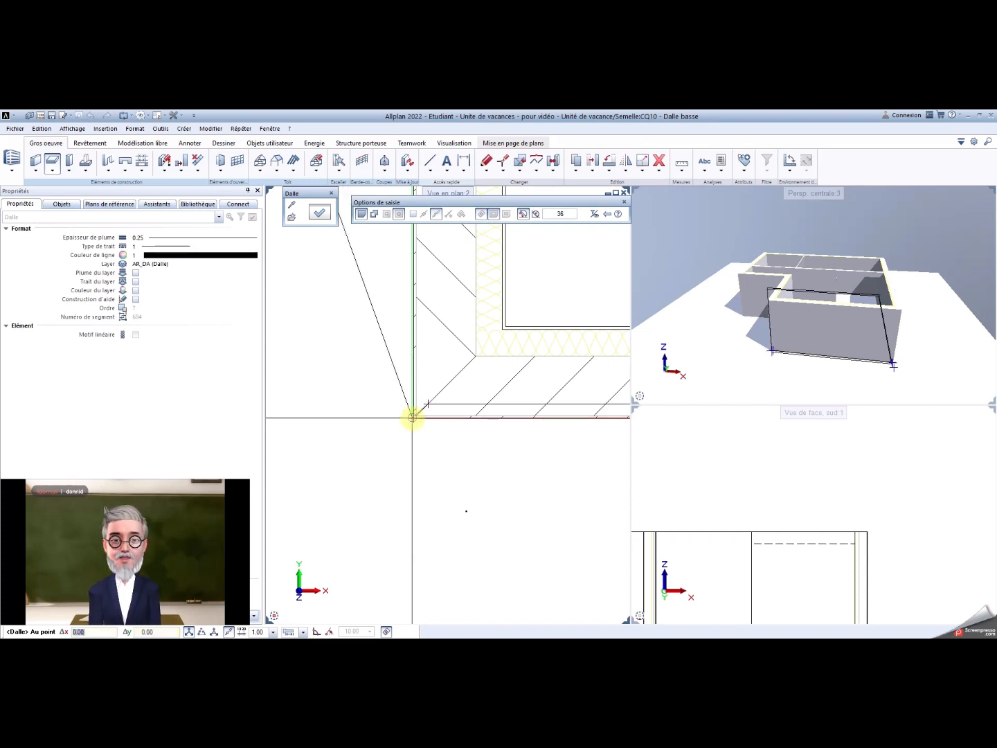
Step: Place the slab's fifth corner at Δx 5, Δy 5 from the re-entrant exterior corner of the L-shaped walls
scroll(415, 417, down, 3)
scroll(430, 430, up, 6)
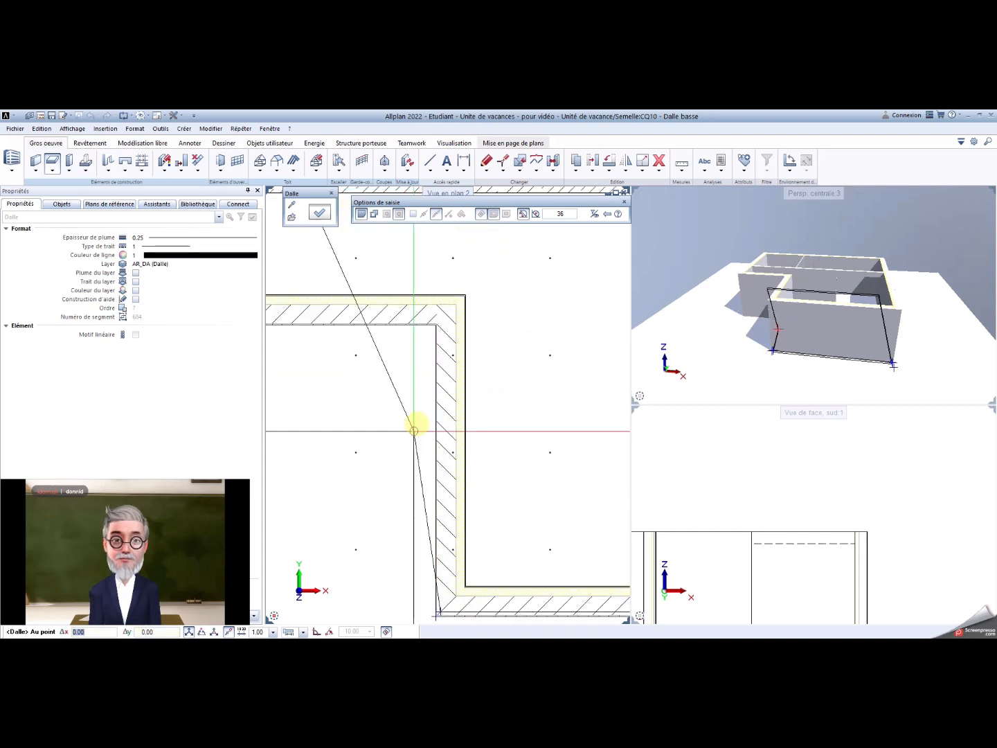
middle_drag(454, 399, 462, 438)
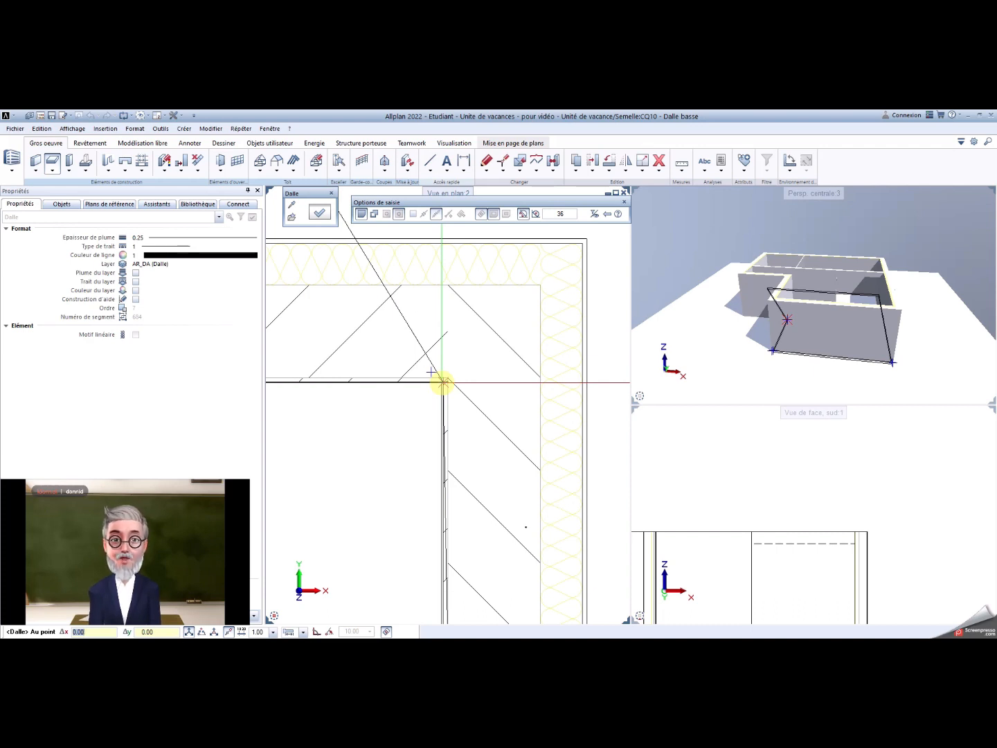
text(5)
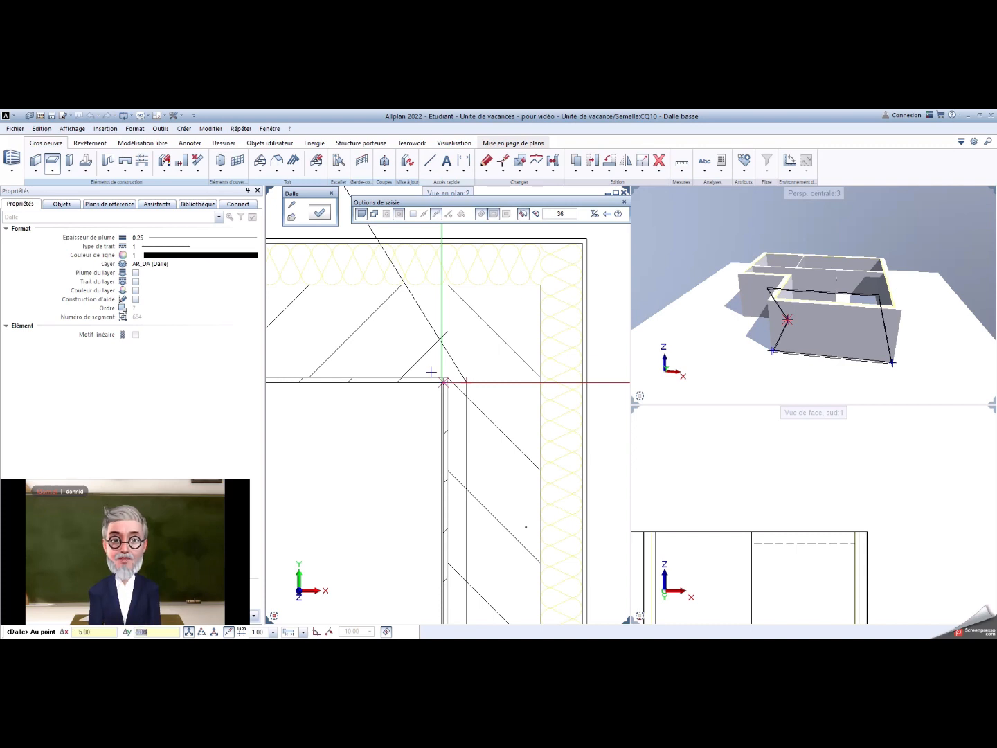
text(5)
key(Return)
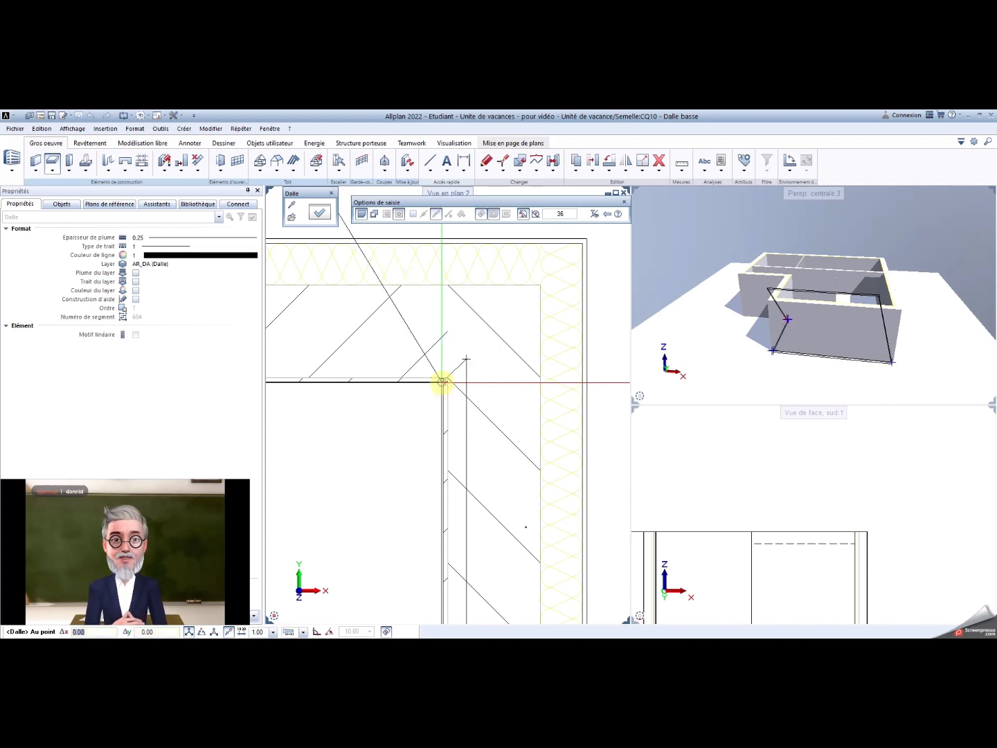
Step: Place the slab's sixth corner at Δx 5, Δy 5 from the lower exterior corner of the plan's left wing
scroll(539, 371, down, 2)
middle_drag(350, 408, 643, 379)
middle_drag(443, 396, 667, 445)
scroll(528, 428, up, 3)
middle_drag(517, 412, 428, 478)
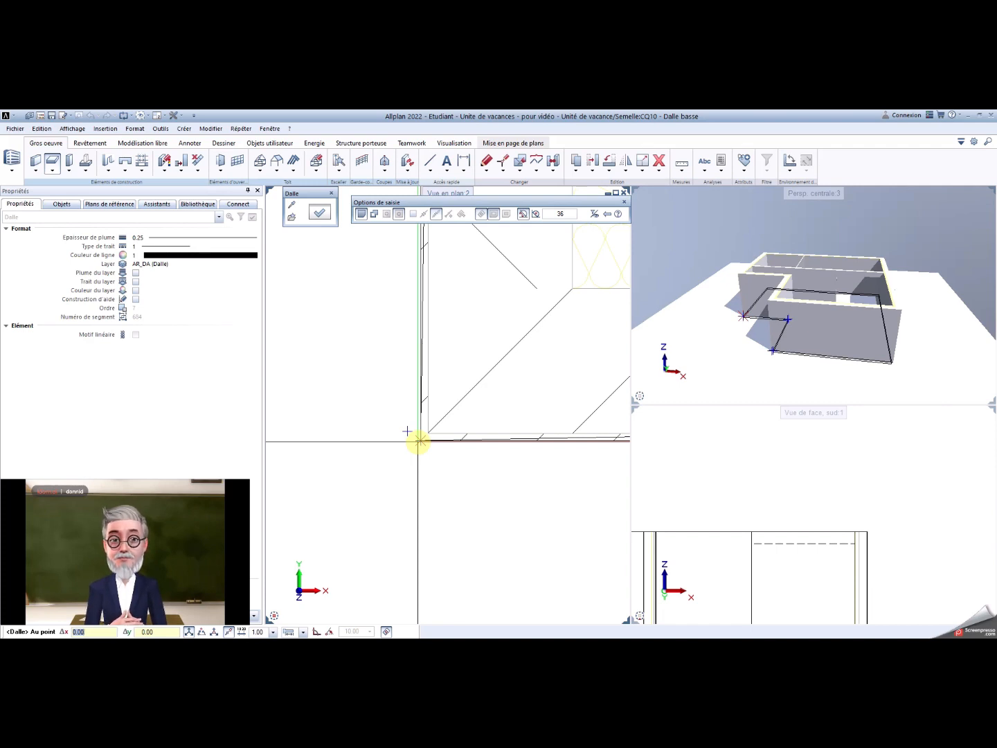
text(55)
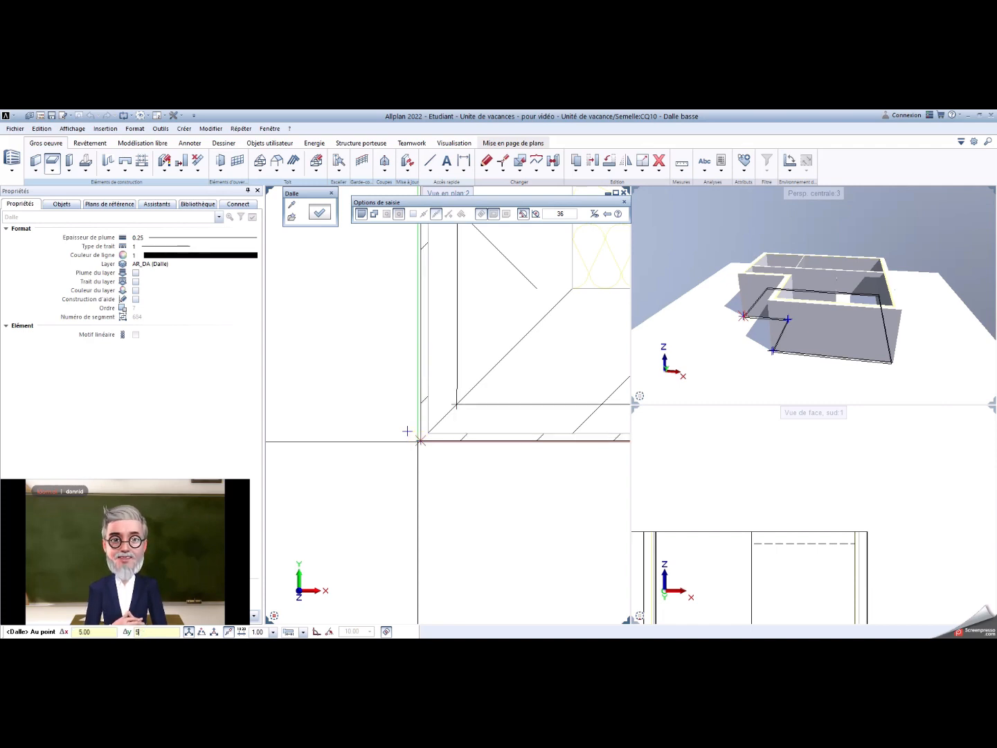
key(Return)
Step: Place the slab's last corner with Δx 5 from the plan's upper-left exterior wall corner, close the outline and end the Dalle command
scroll(419, 415, up, 5)
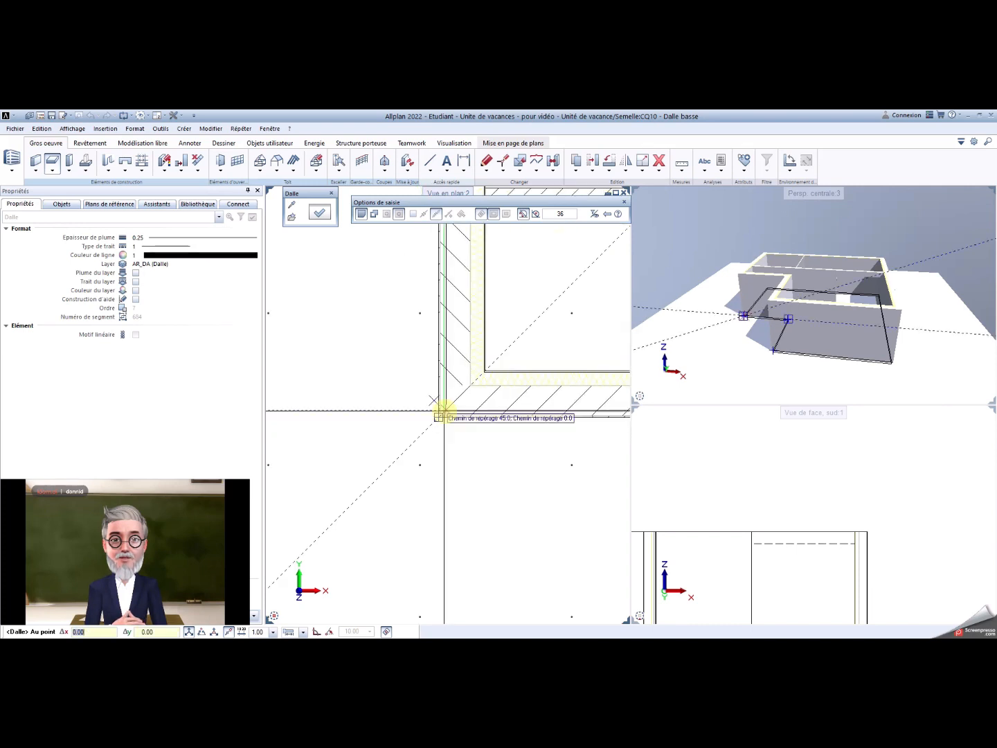
middle_drag(433, 523, 395, 112)
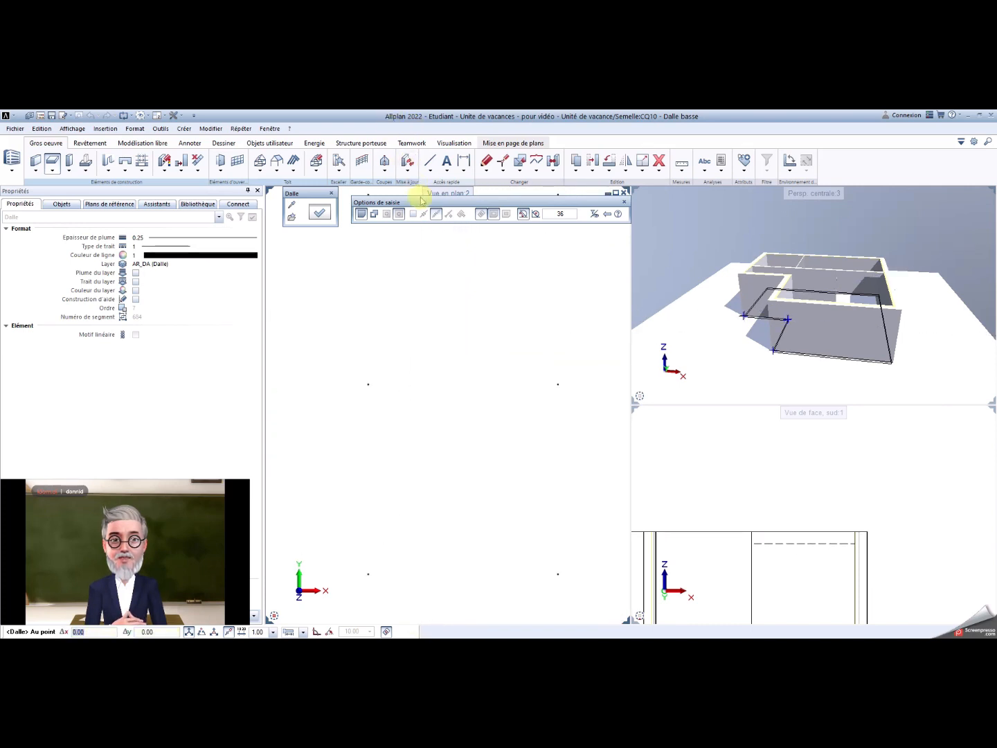
scroll(431, 230, down, 2)
scroll(440, 405, up, 5)
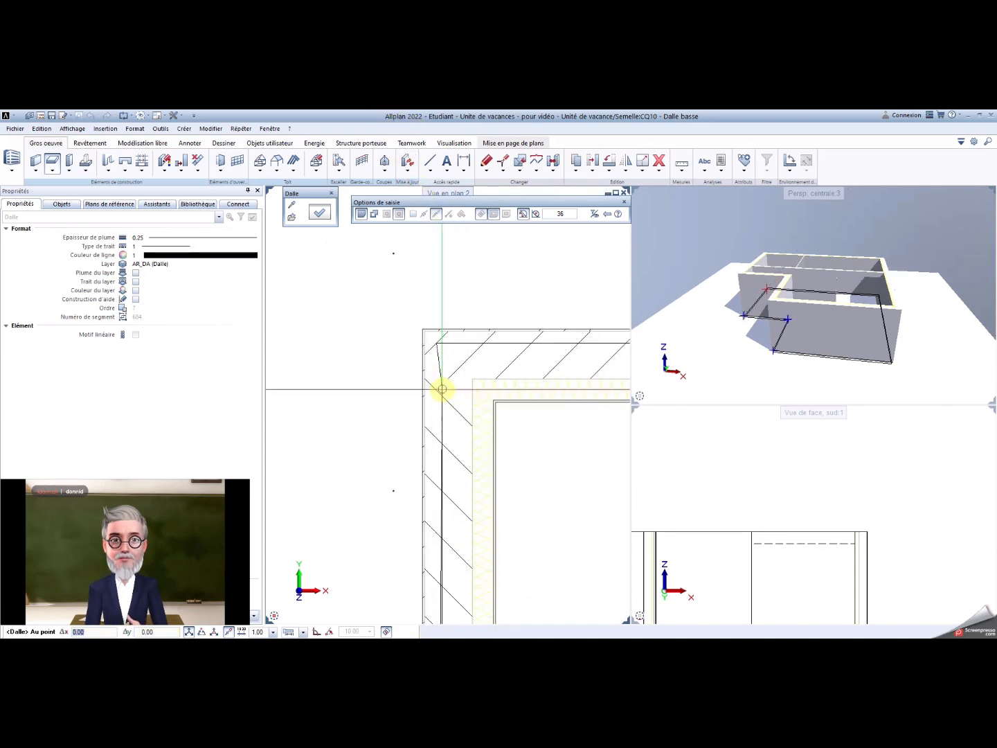
scroll(442, 374, up, 4)
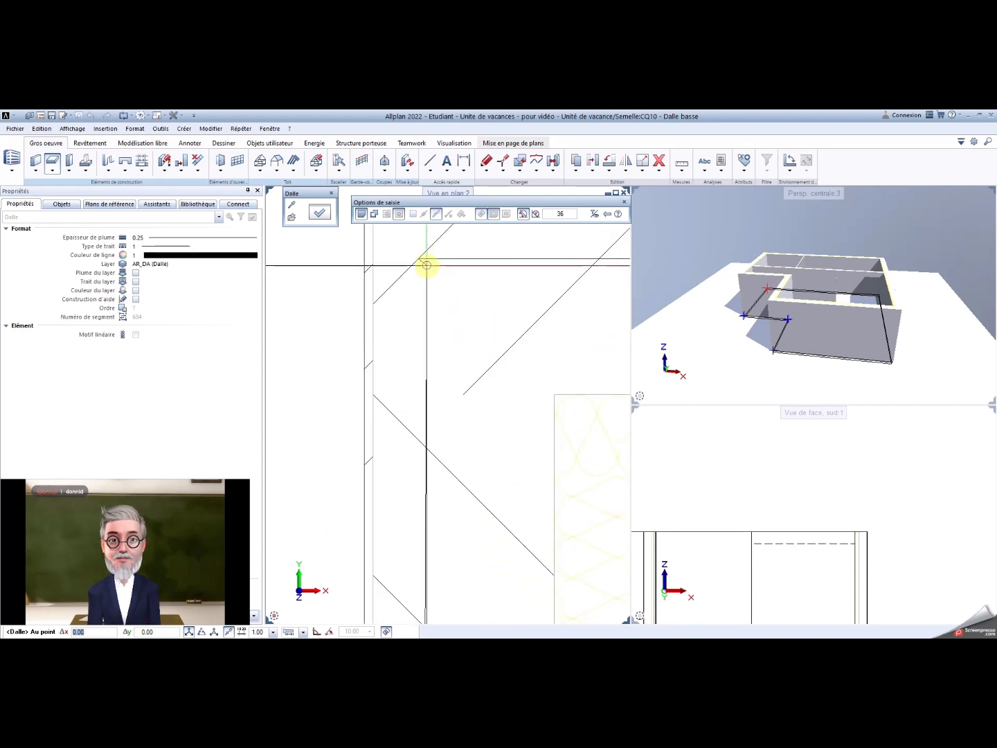
scroll(418, 271, down, 3)
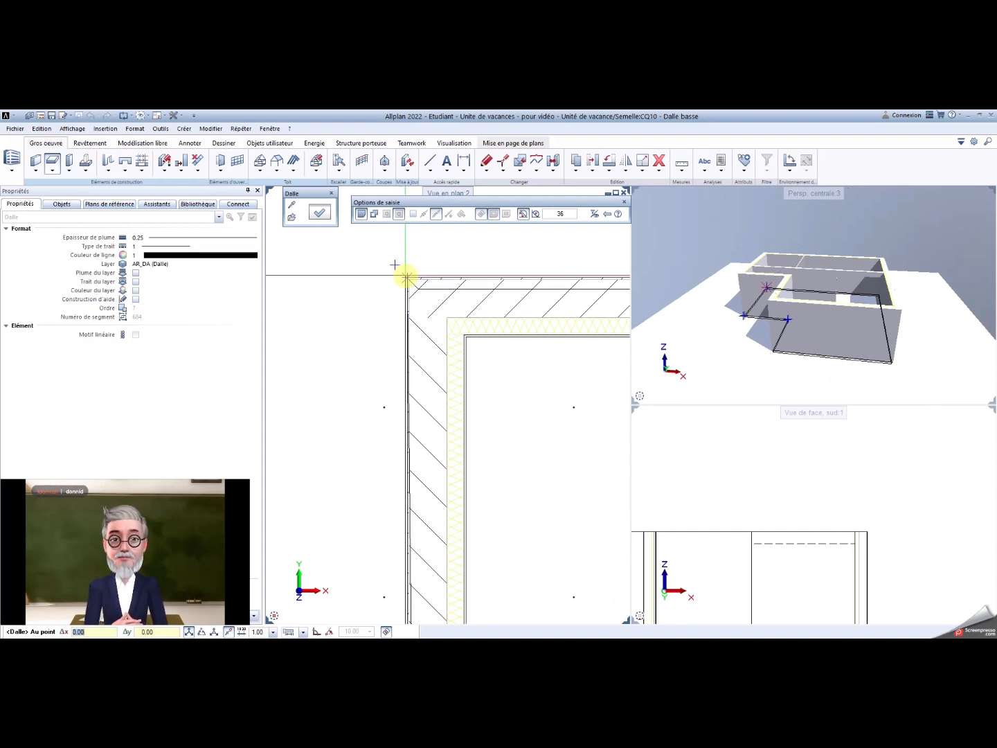
text(5)
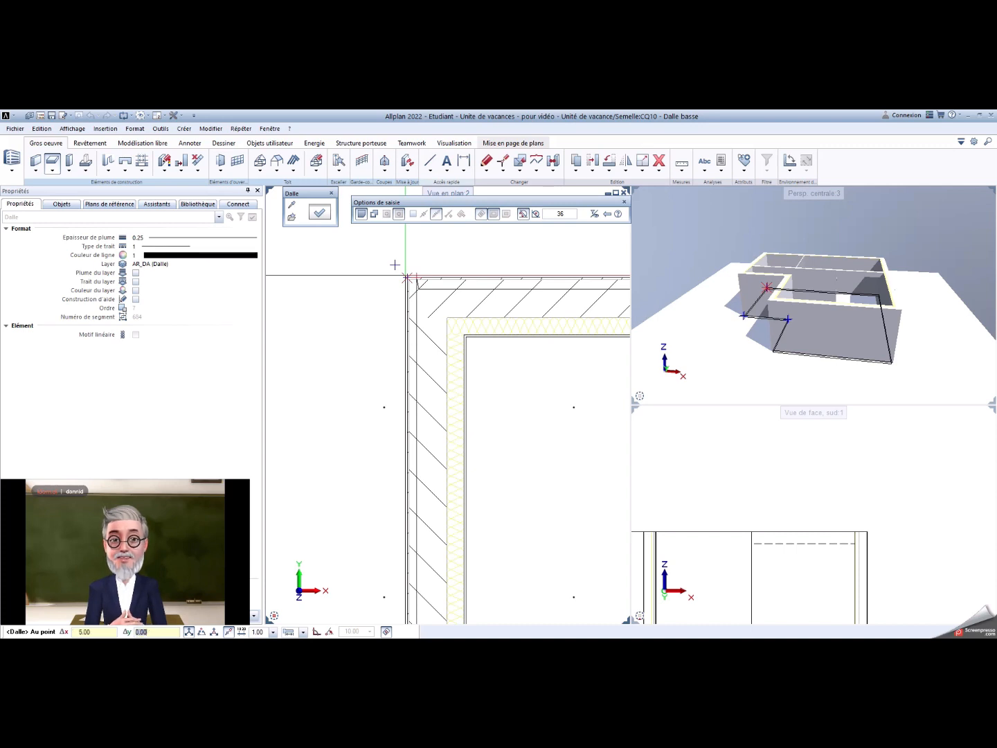
click(406, 276)
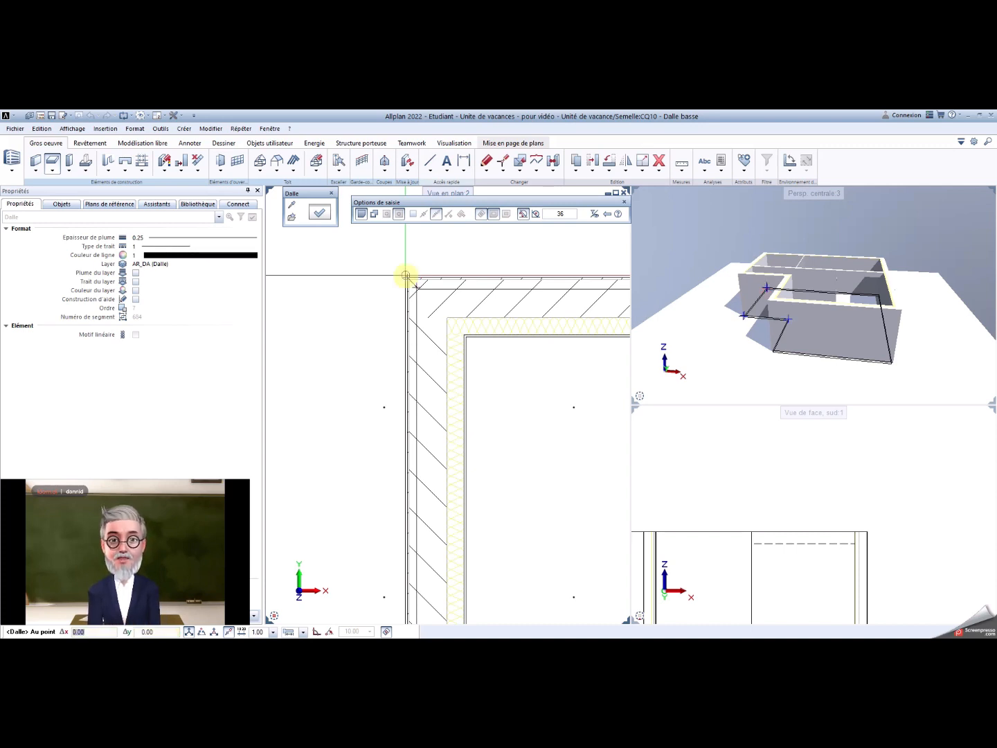
click(406, 276)
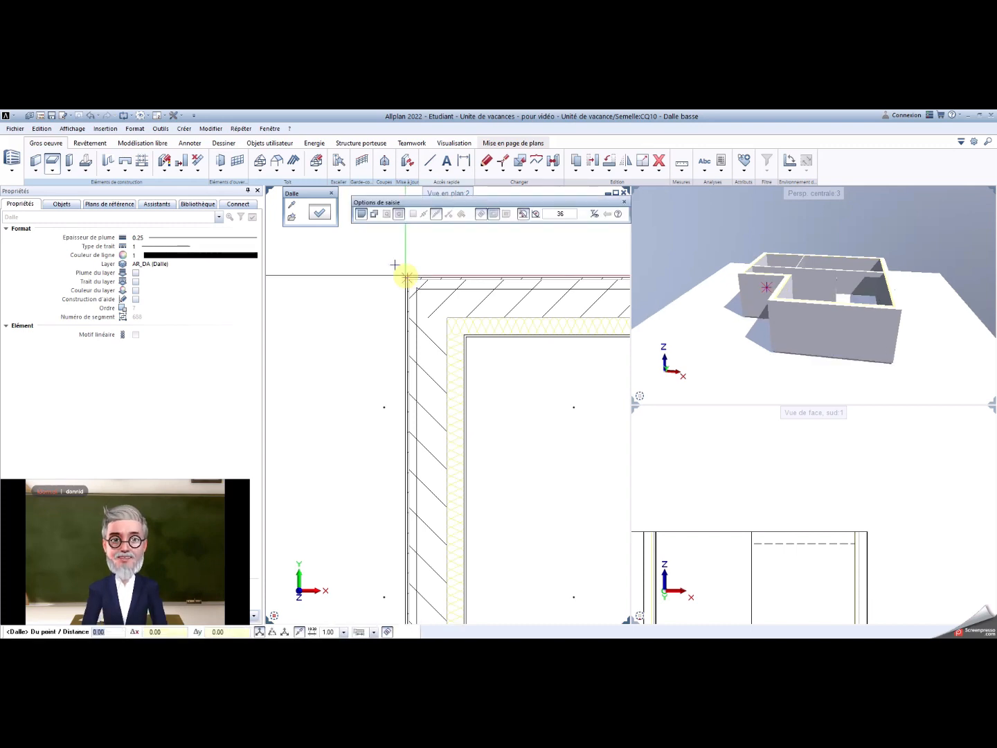
key(Escape)
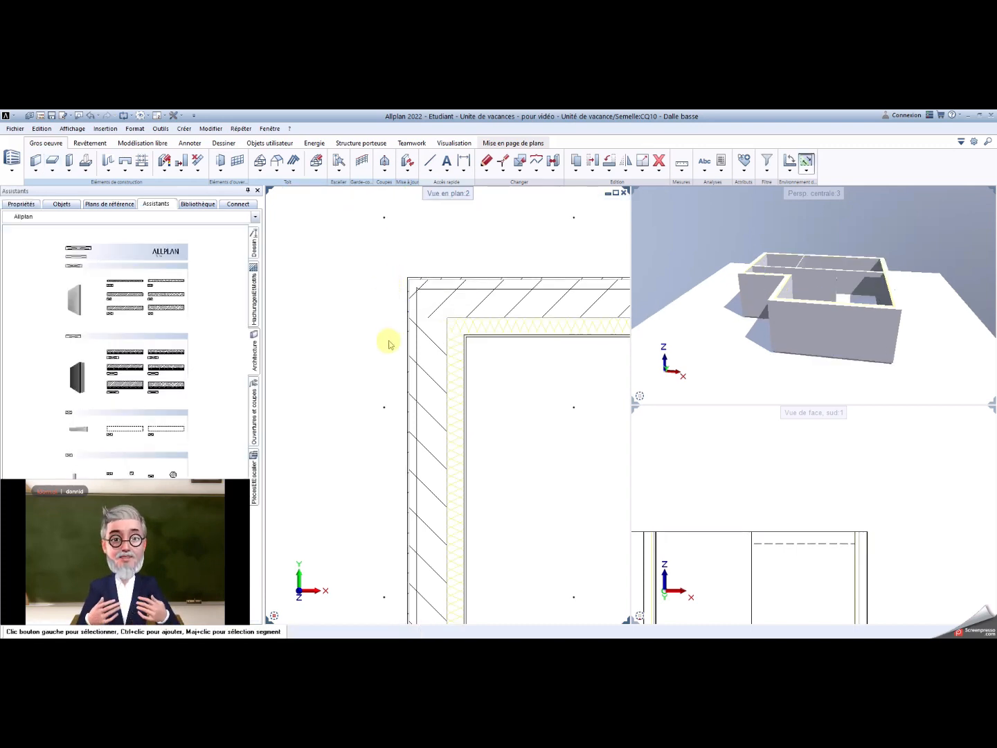
Step: Examine the finished slab's edges against the exterior walls in the plan, perspective and front views
scroll(398, 353, down, 1)
scroll(415, 320, up, 3)
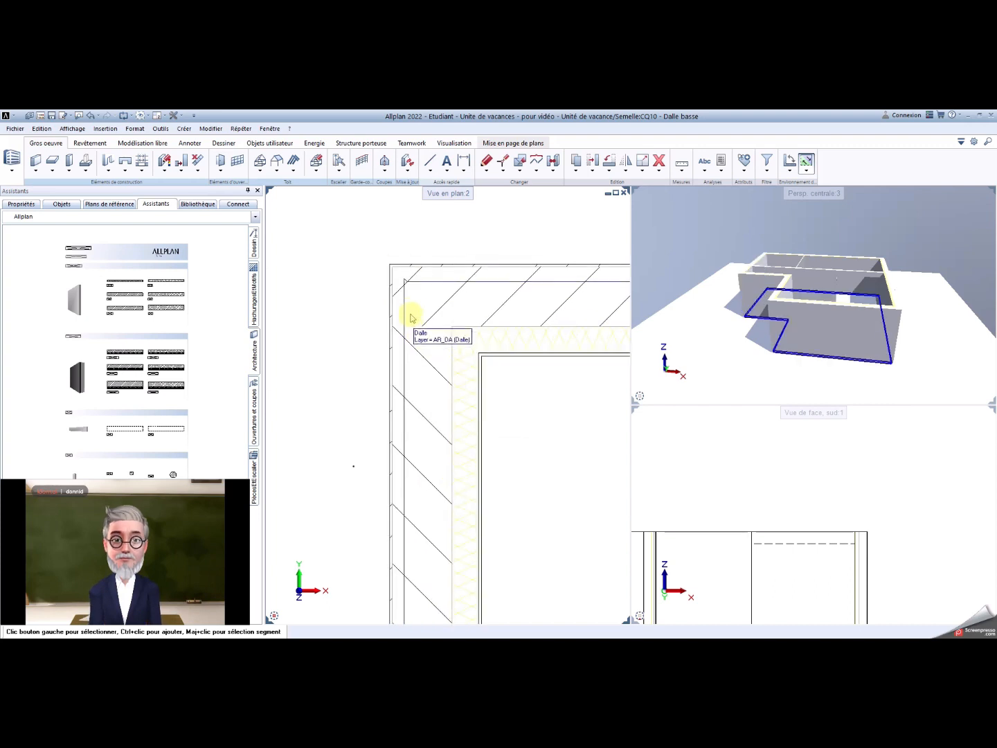
scroll(411, 309, down, 4)
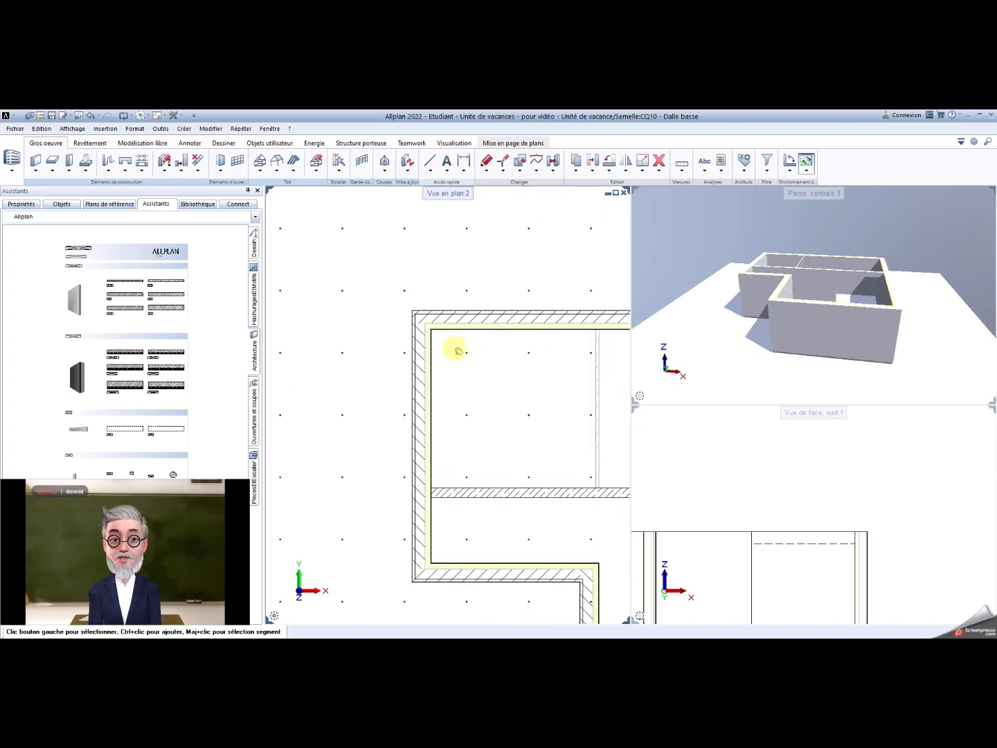
drag(763, 334, 815, 306)
scroll(812, 313, up, 3)
scroll(782, 353, down, 1)
drag(737, 363, 810, 330)
scroll(806, 330, up, 4)
click(774, 347)
scroll(772, 347, down, 5)
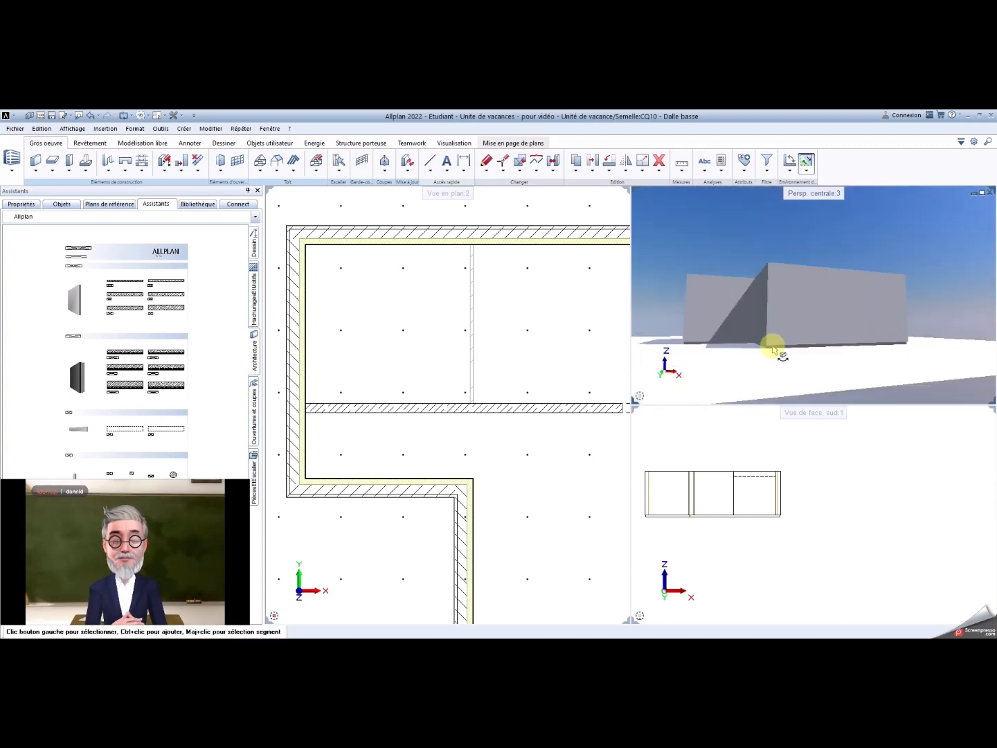
scroll(773, 350, up, 2)
scroll(712, 356, down, 2)
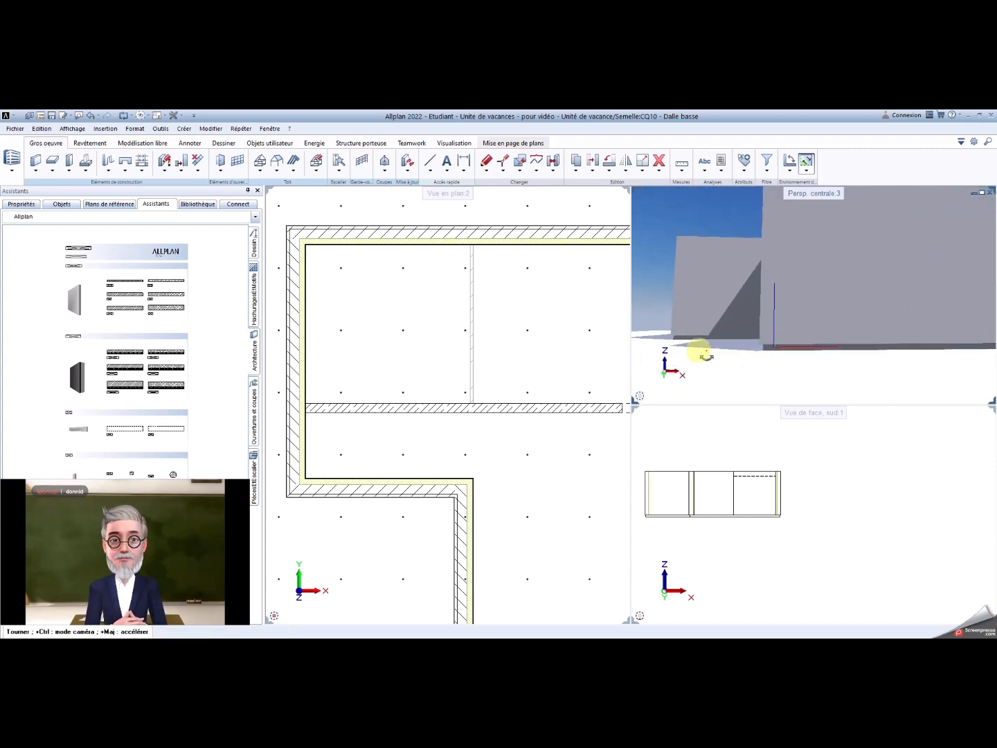
scroll(690, 511, up, 1)
scroll(692, 504, up, 1)
scroll(697, 514, up, 2)
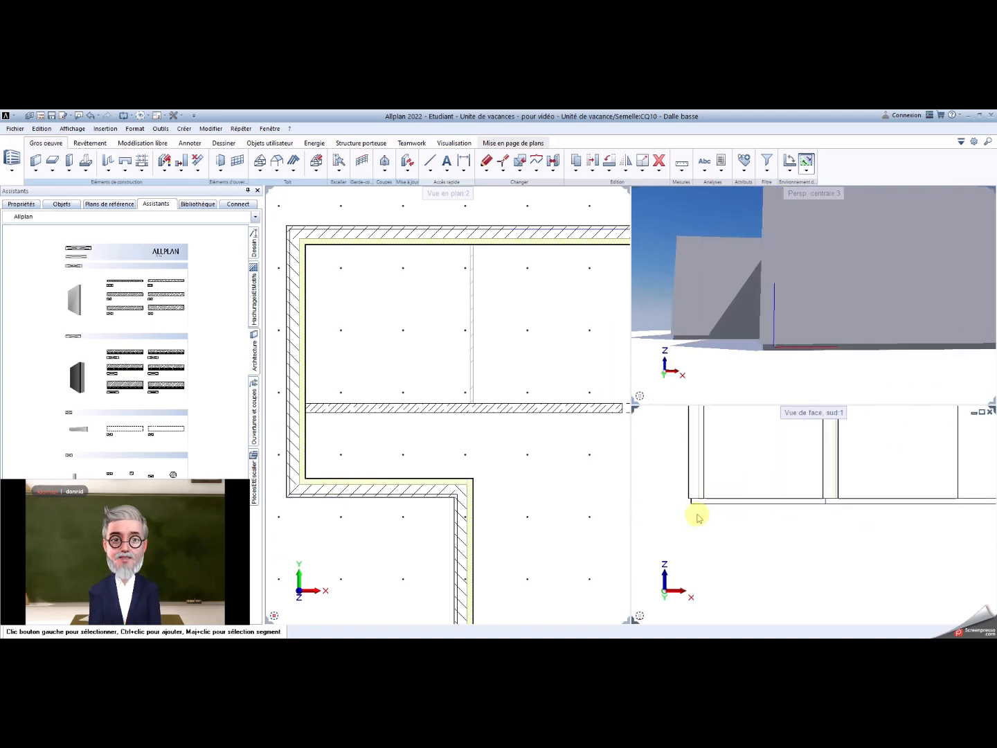
scroll(782, 492, down, 3)
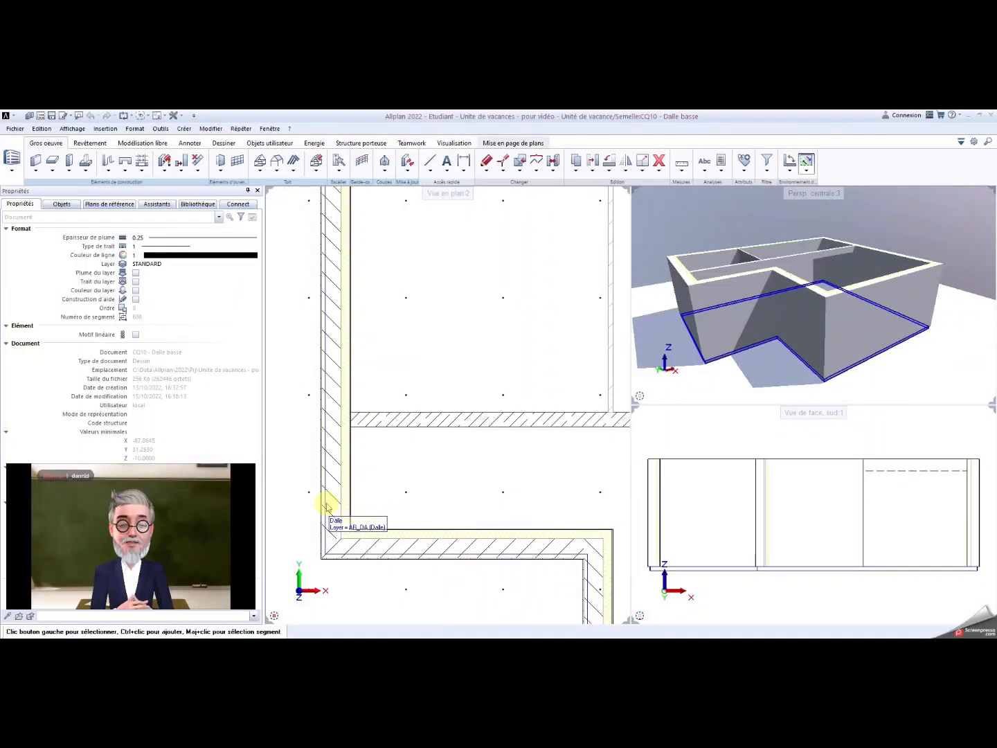
Step: Make drawing file 35 "menuiseries intérieures" of the Rez-de-chaussée active
click(41, 116)
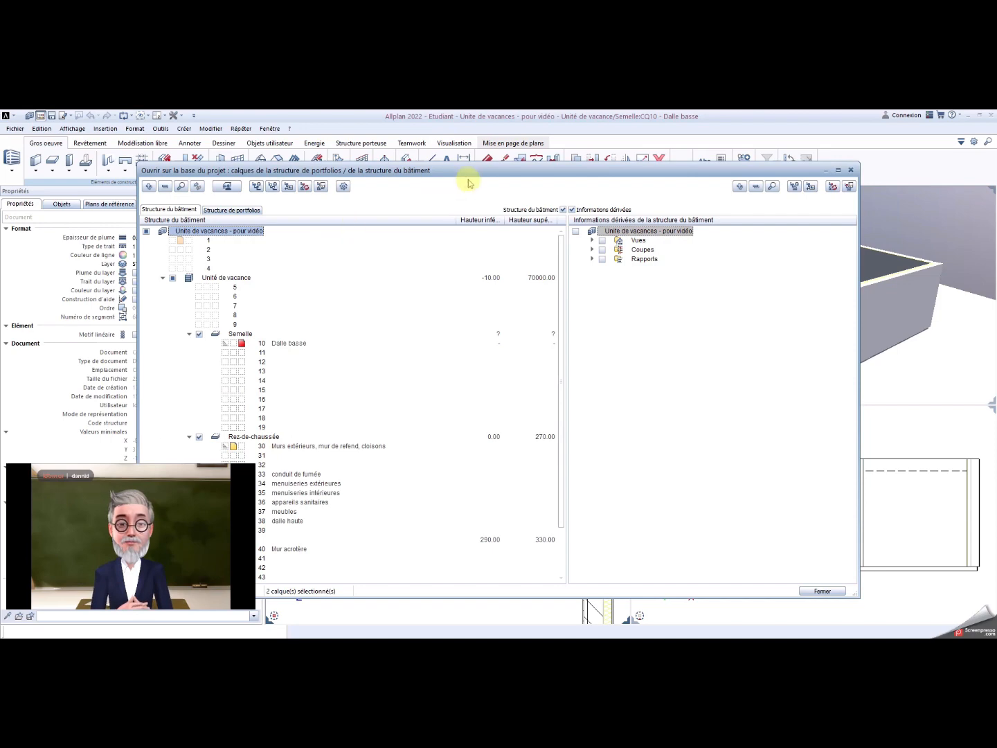
drag(472, 170, 557, 160)
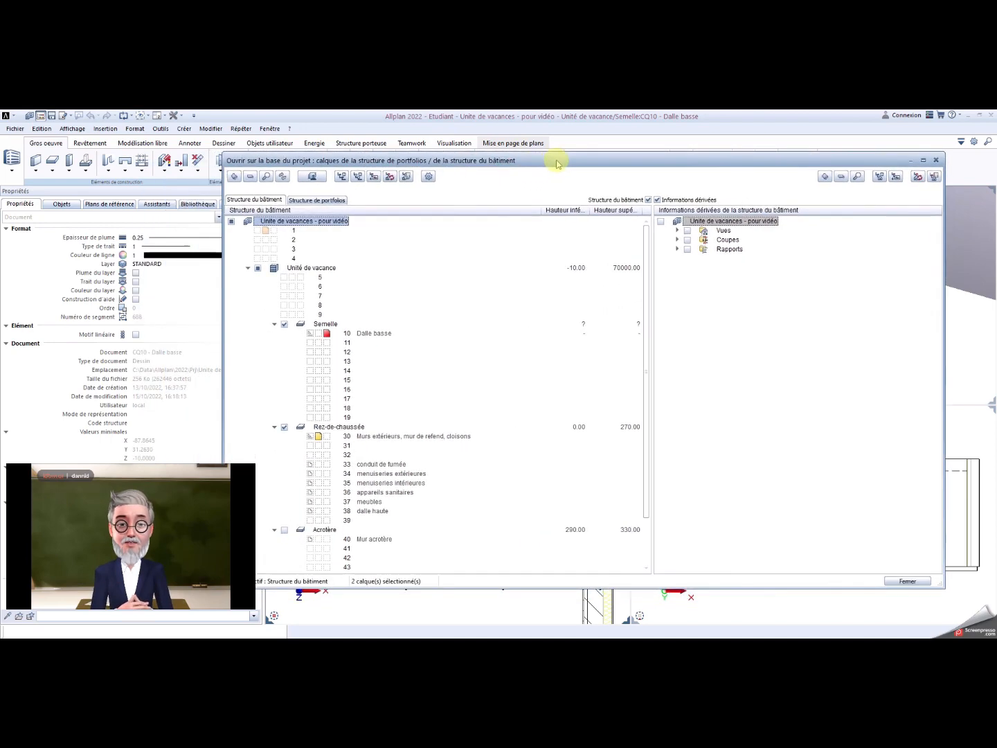
click(327, 484)
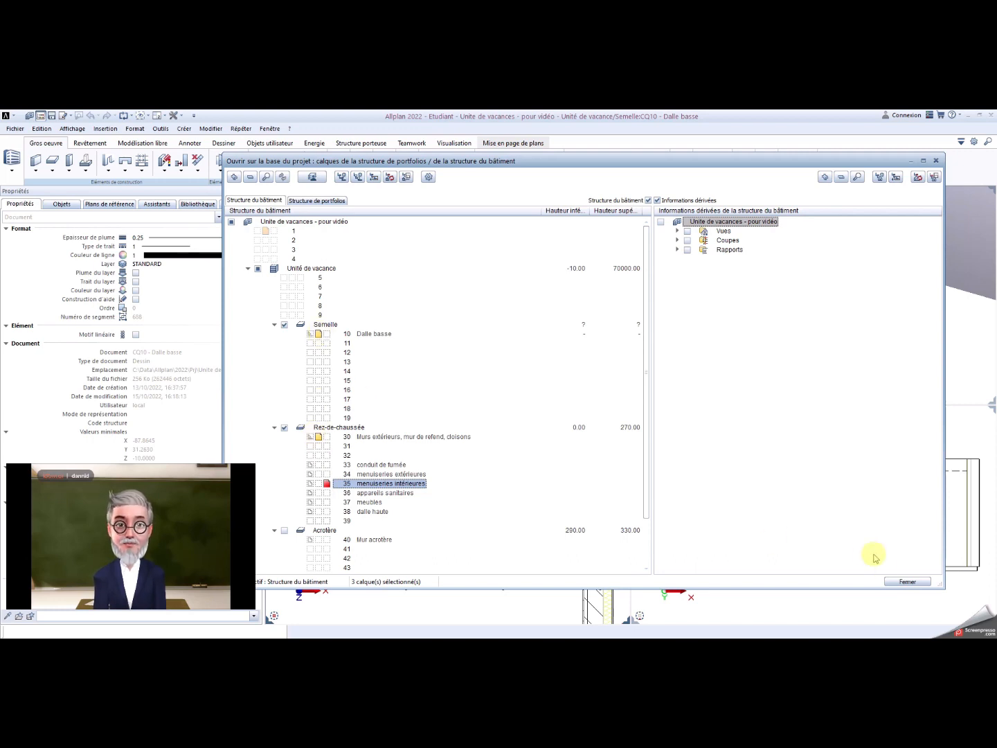
click(907, 582)
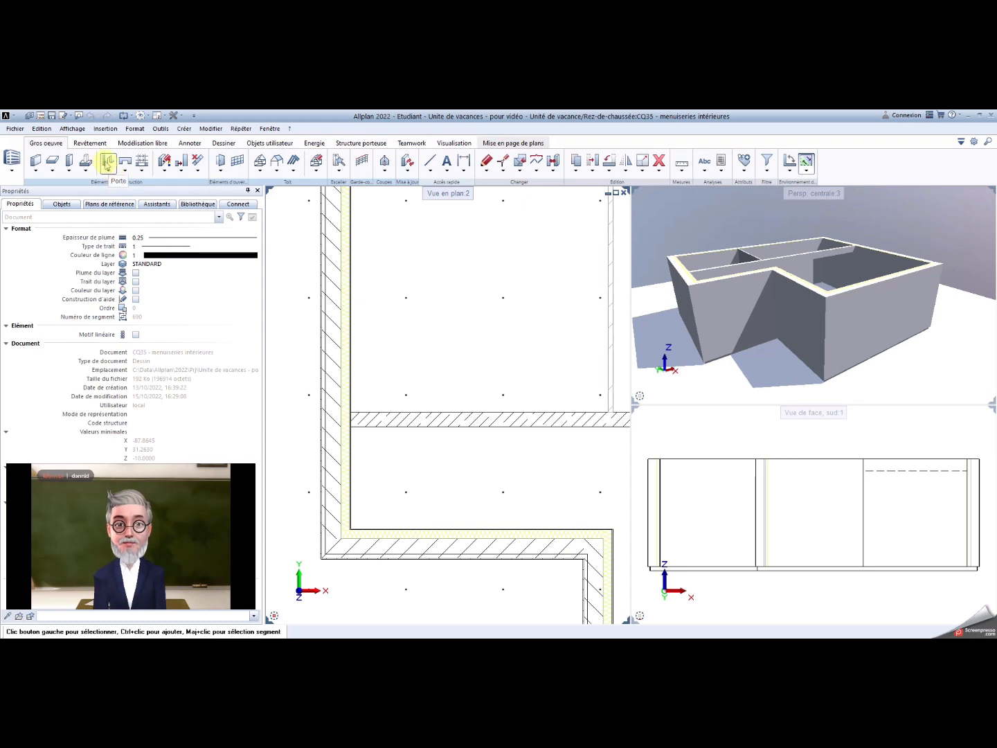
Step: Start a new door (Porte) with the preview's snap point at its lower-left corner and open the door properties
click(107, 160)
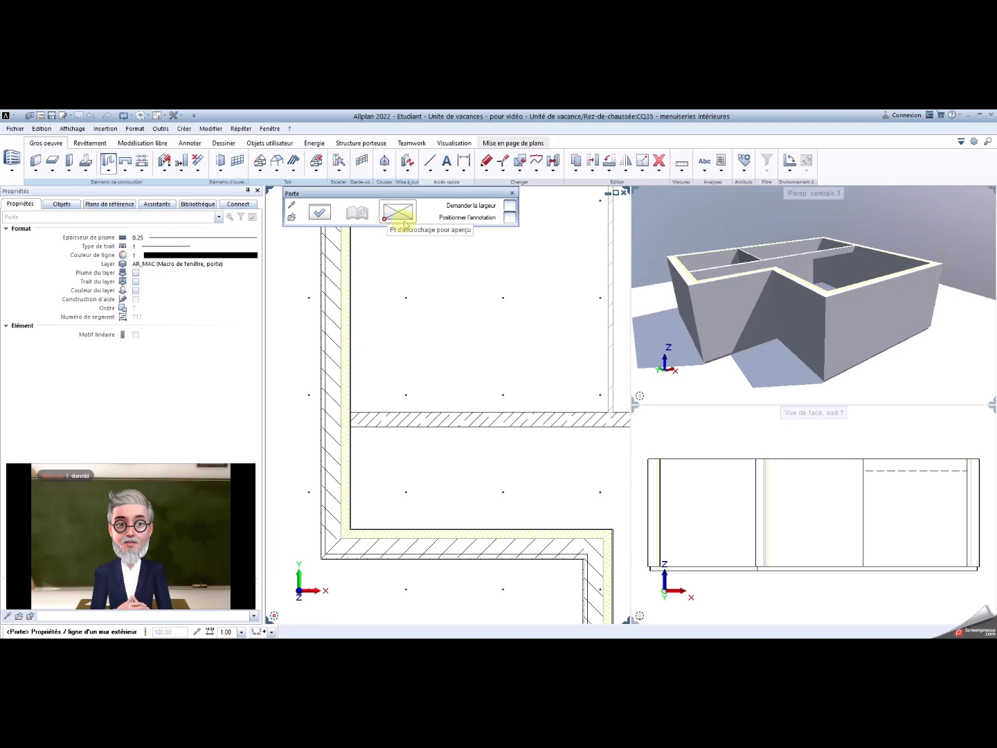
click(412, 221)
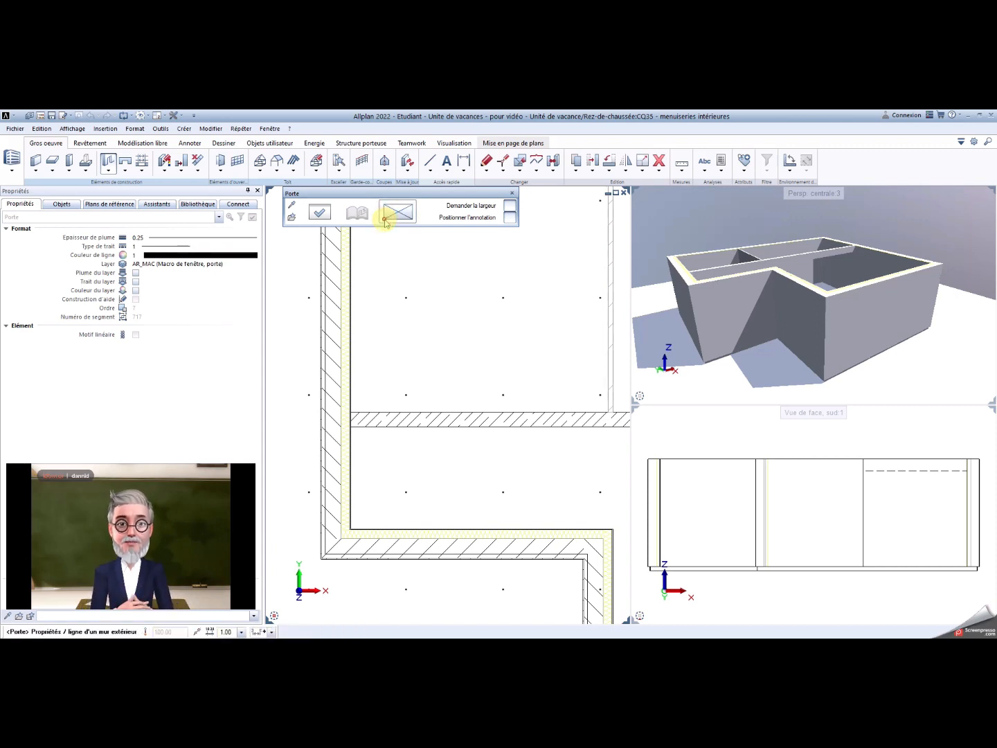
click(319, 215)
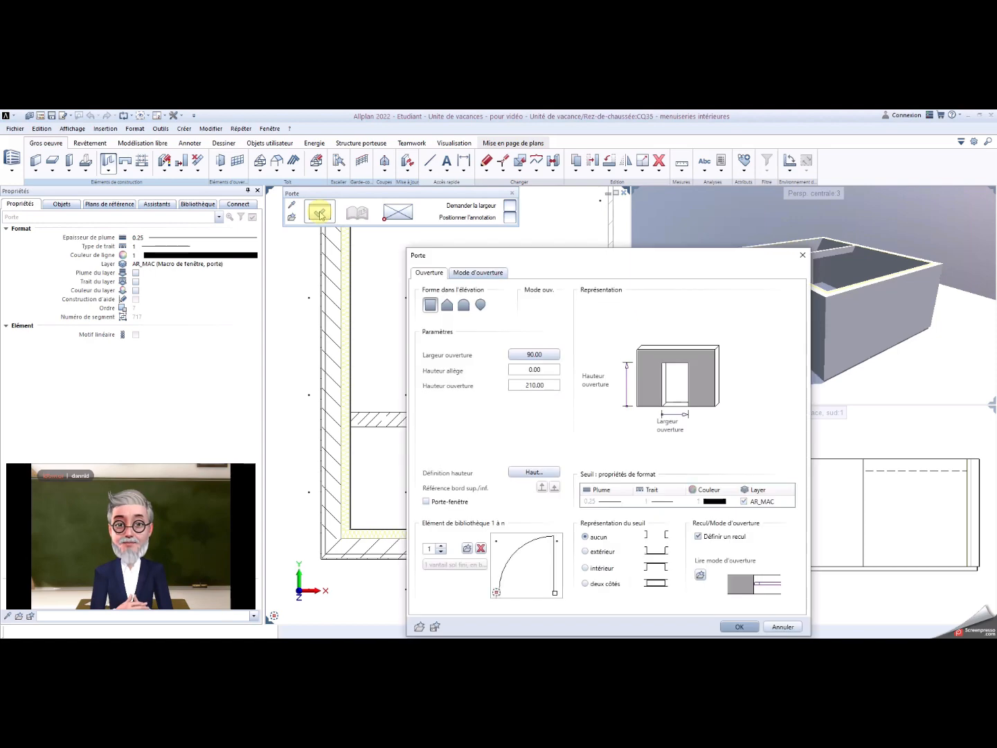
drag(543, 256, 675, 196)
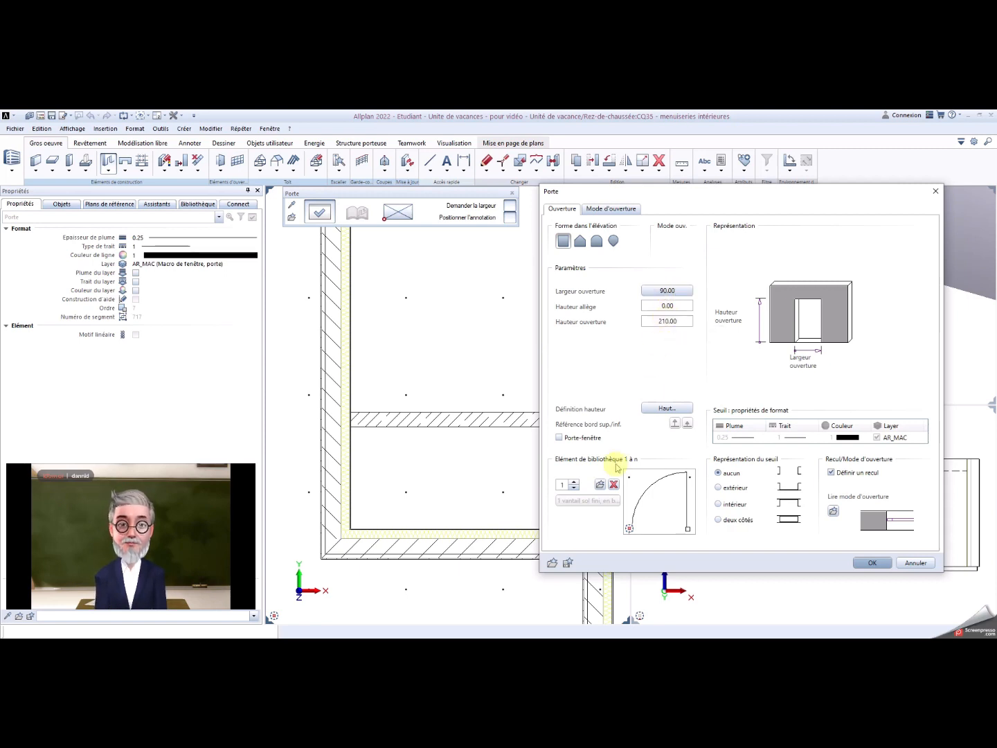
Step: Assign the "1 vantail sol fini" model from Défaut > Architecture > Portes > Portes intérieures 1 vantail and confirm the door properties
click(601, 484)
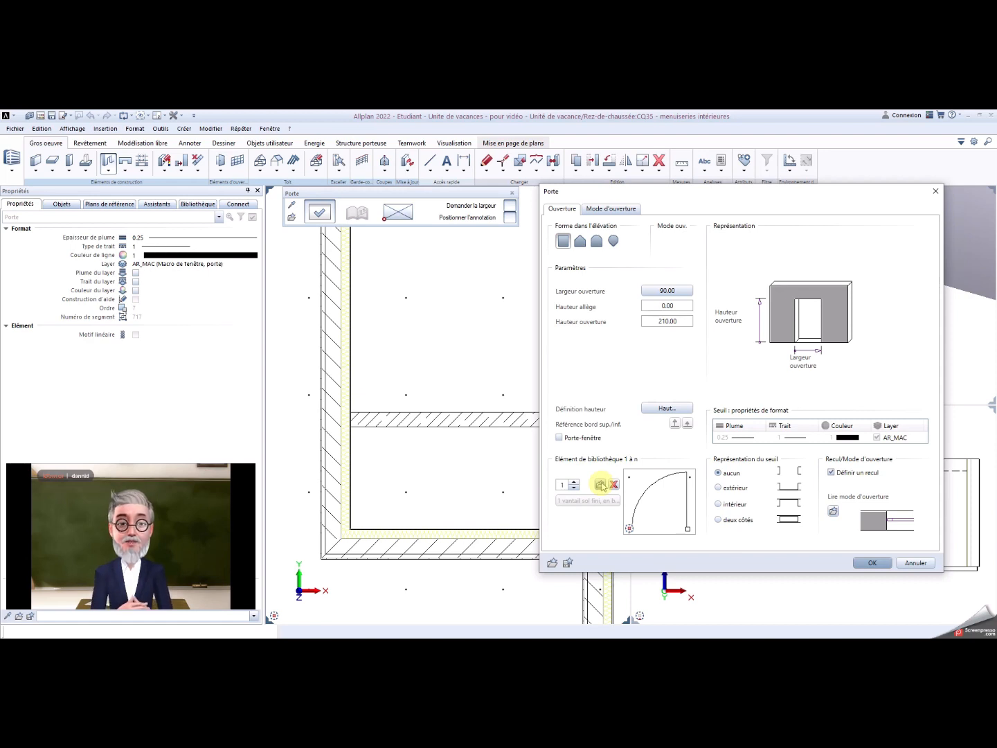
click(600, 485)
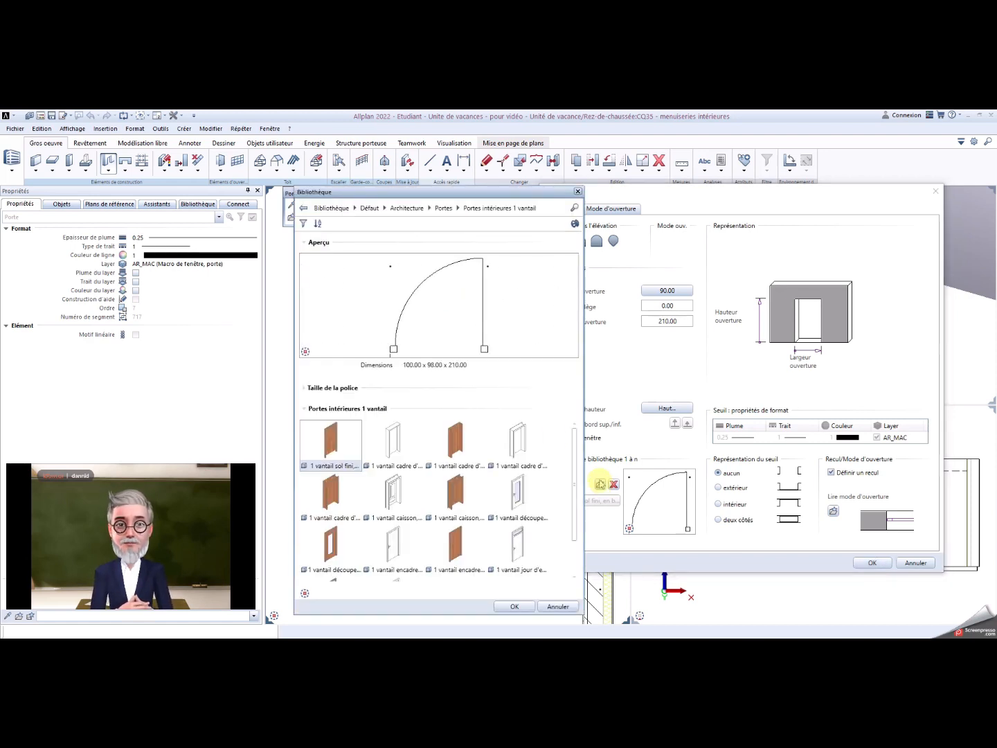
double_click(304, 209)
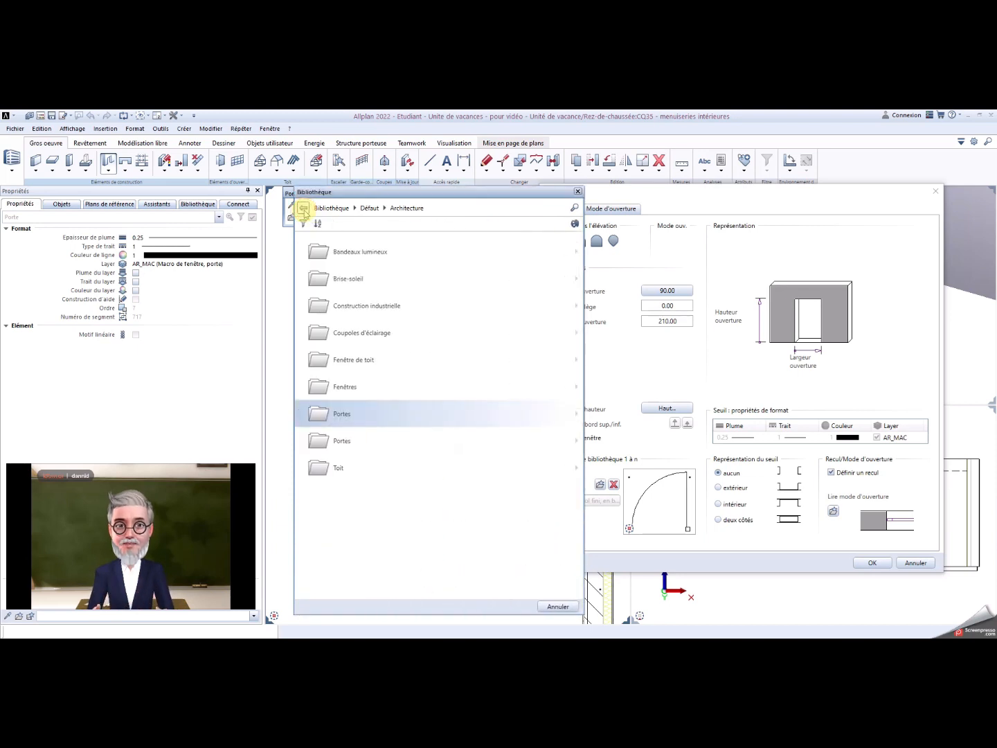
click(304, 209)
click(303, 210)
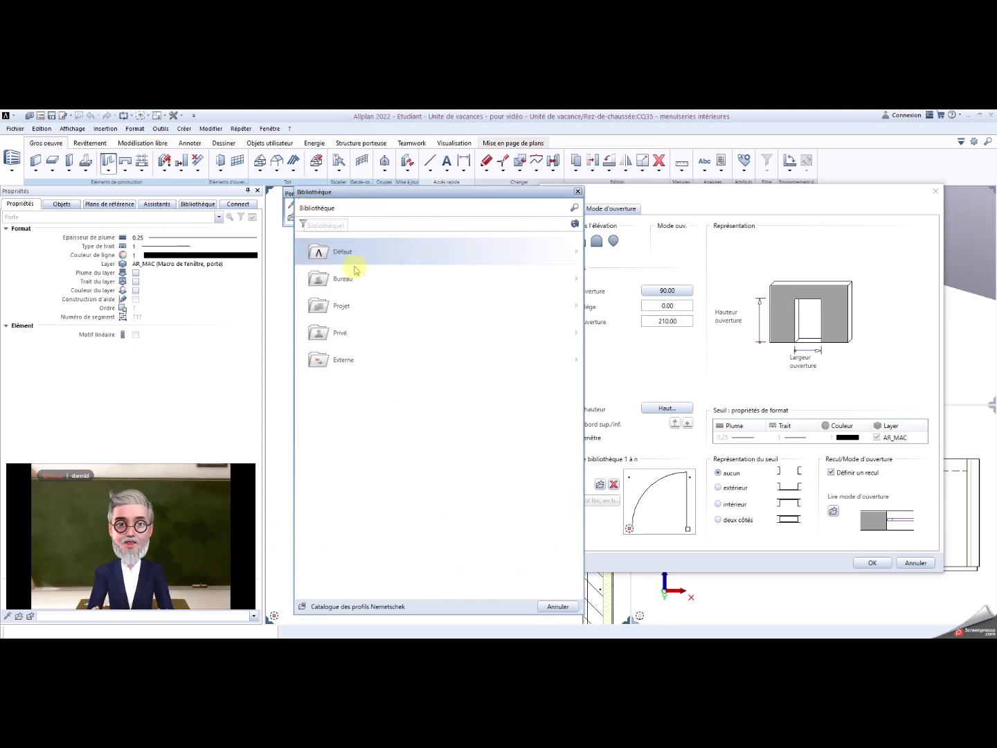
click(490, 252)
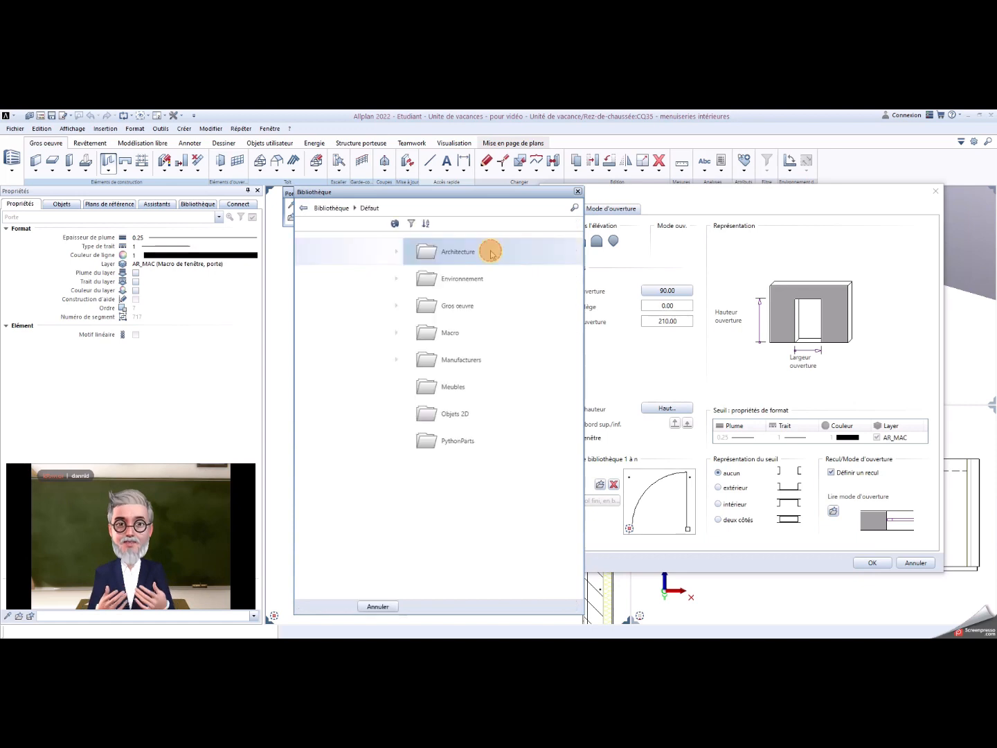
click(364, 254)
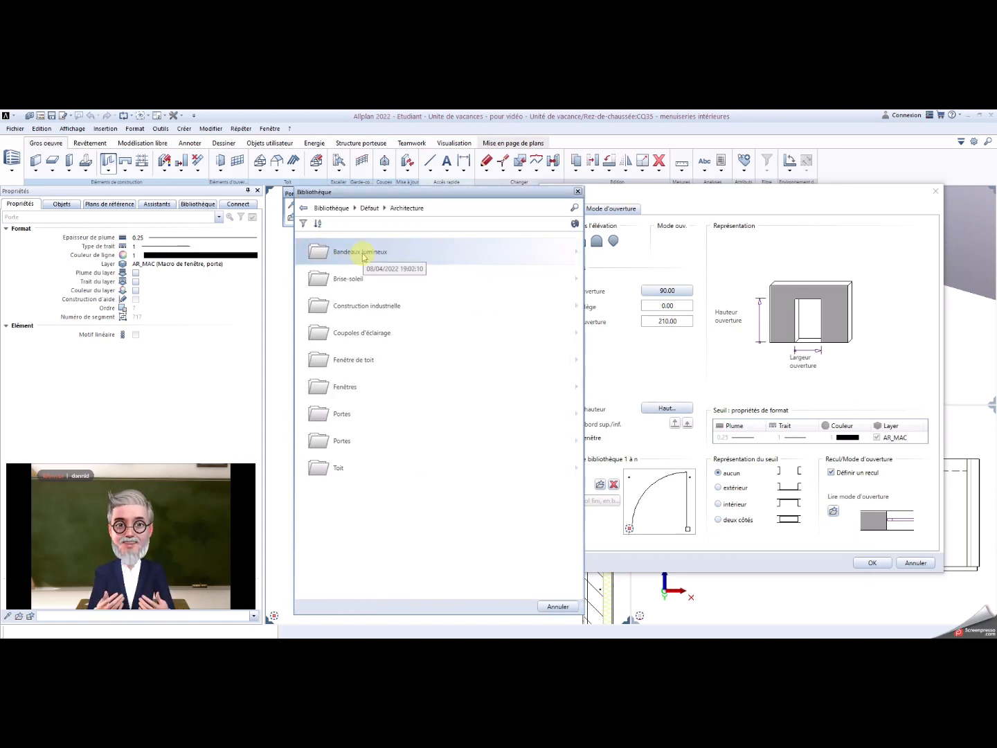
click(356, 418)
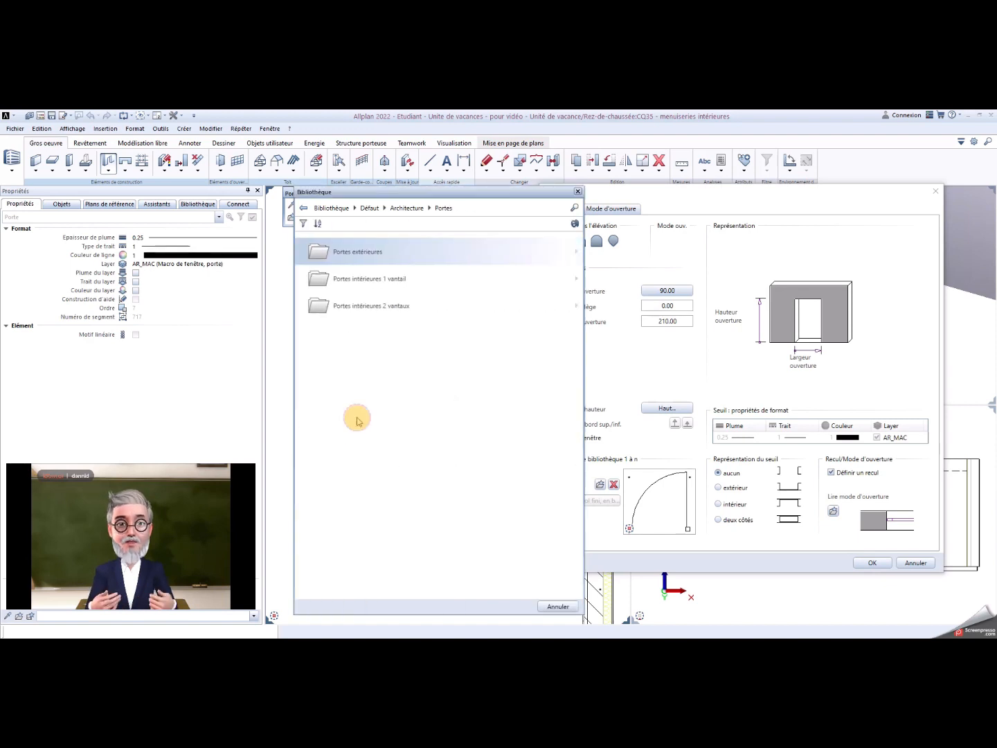
click(383, 287)
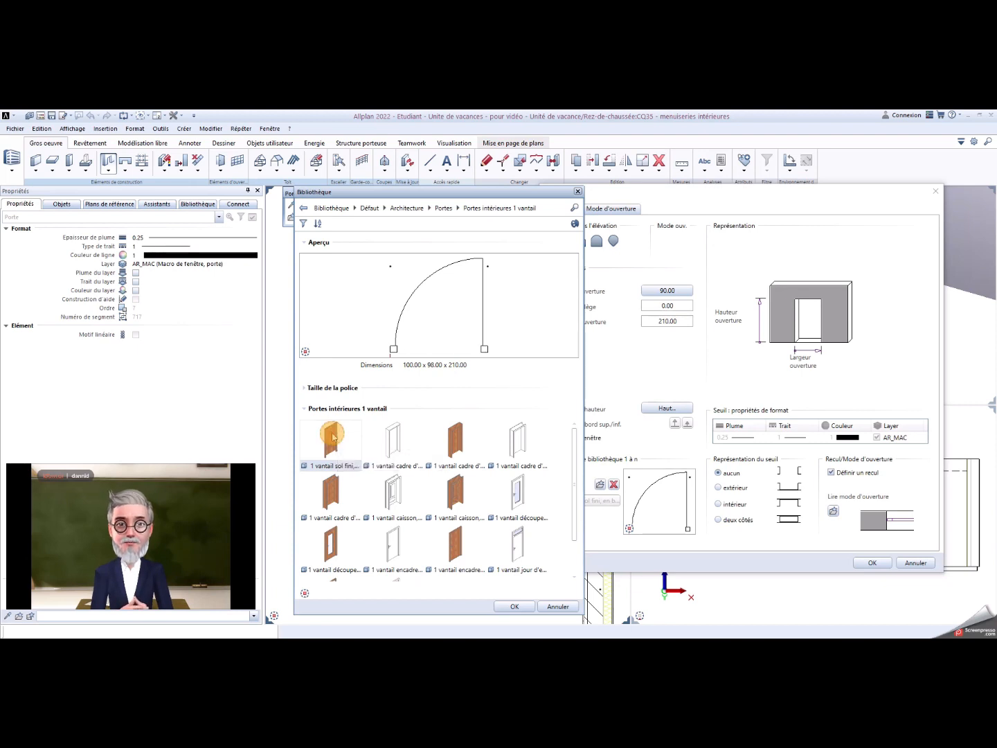
click(516, 606)
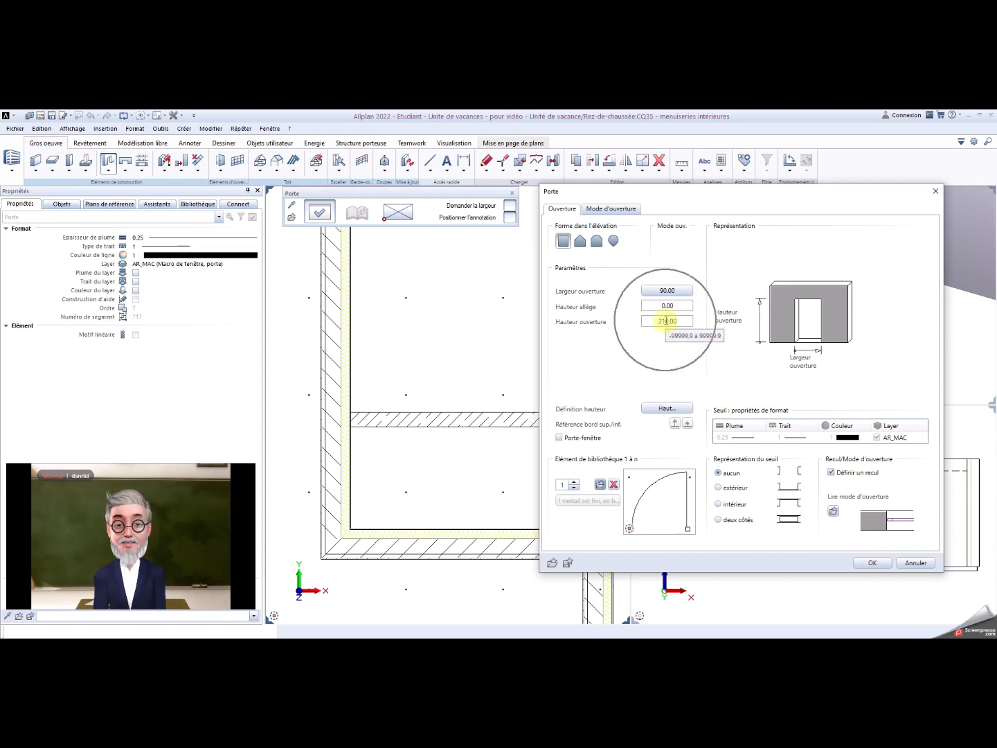
click(874, 563)
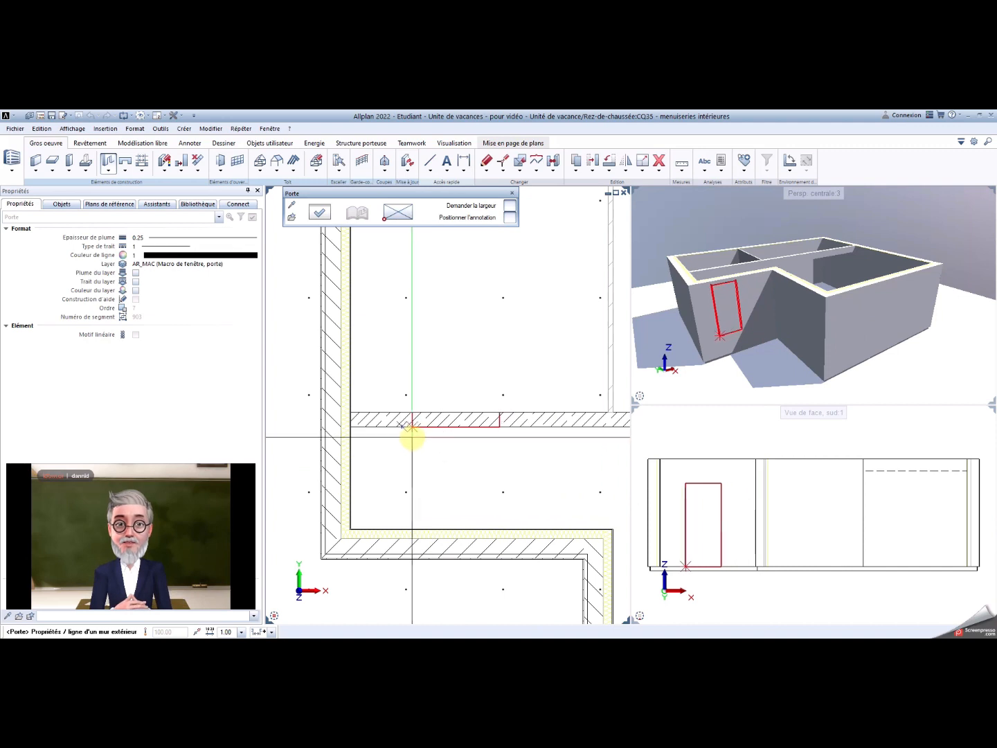
Step: Place the door in the interior load-bearing wall, 165 from the inner face of the west exterior wall
scroll(417, 439, down, 4)
scroll(417, 440, up, 5)
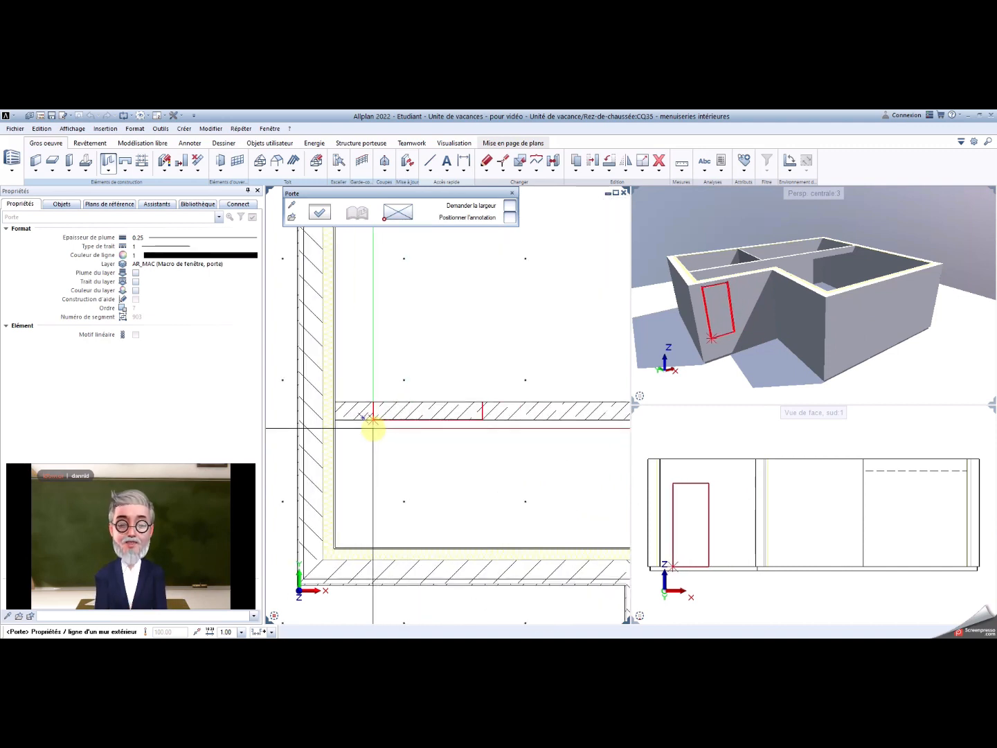
scroll(373, 424, down, 2)
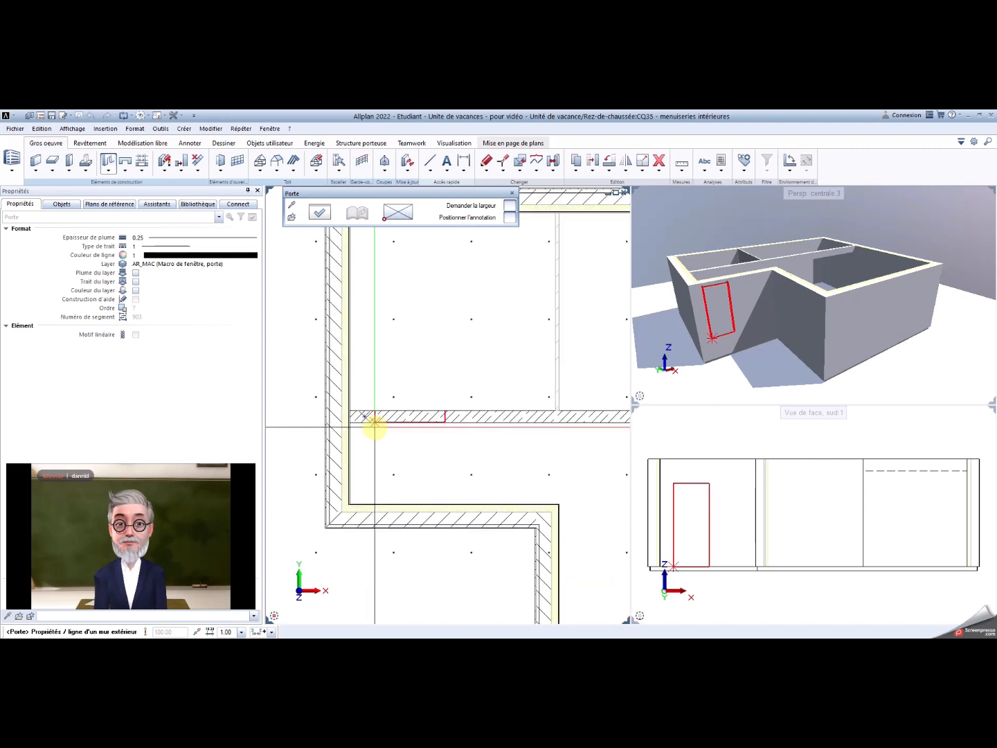
click(374, 423)
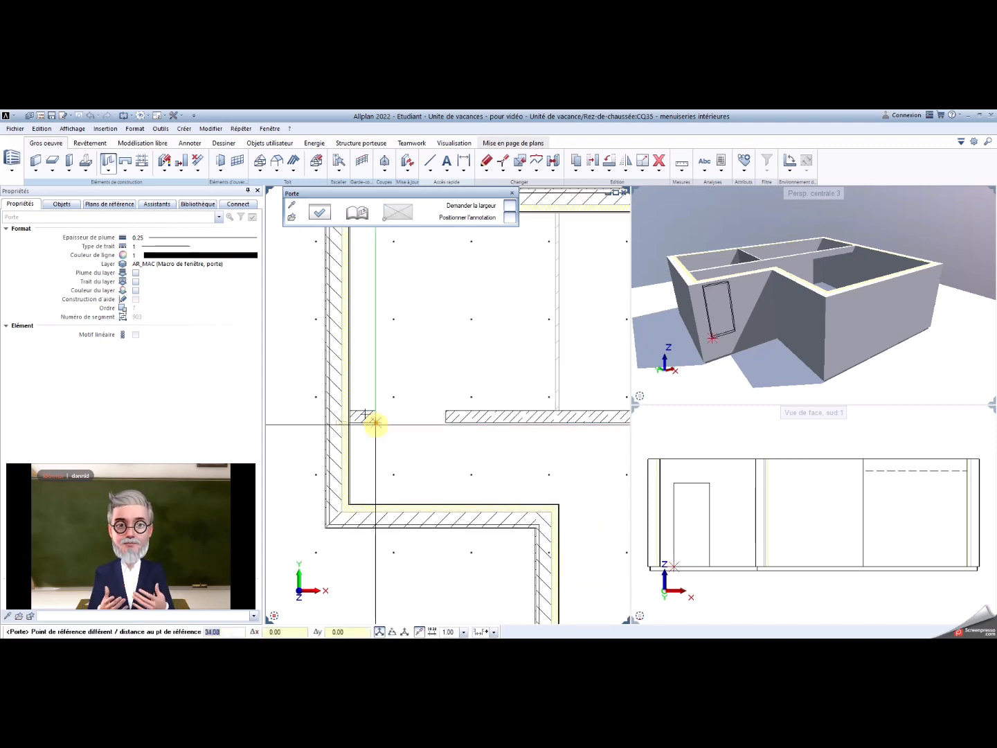
scroll(339, 433, up, 2)
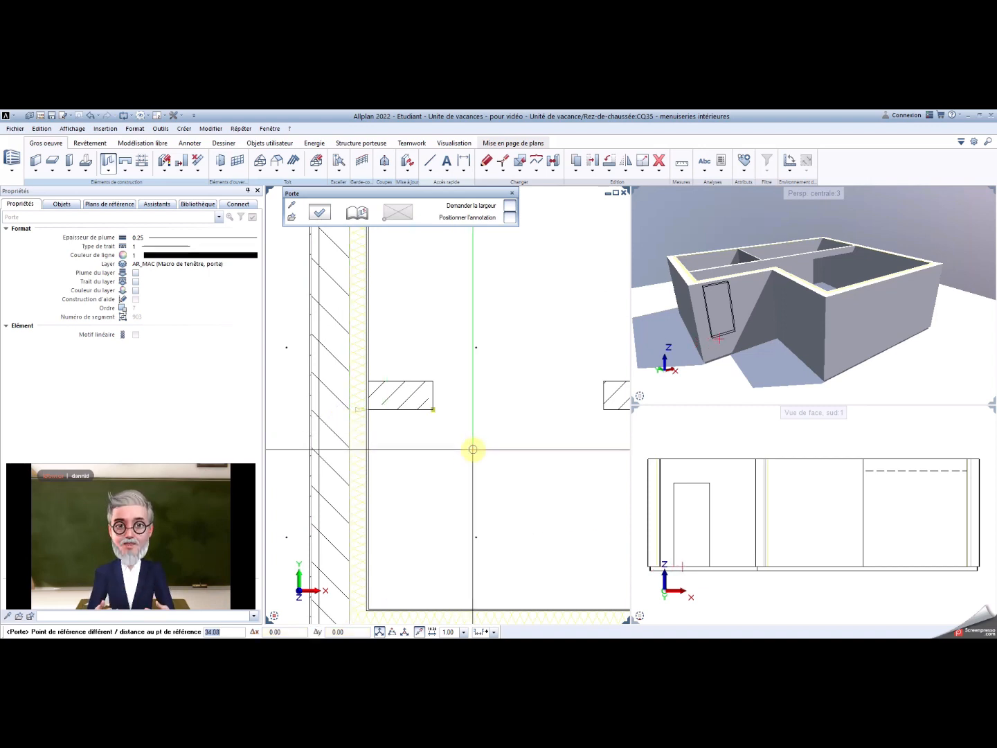
text(18)
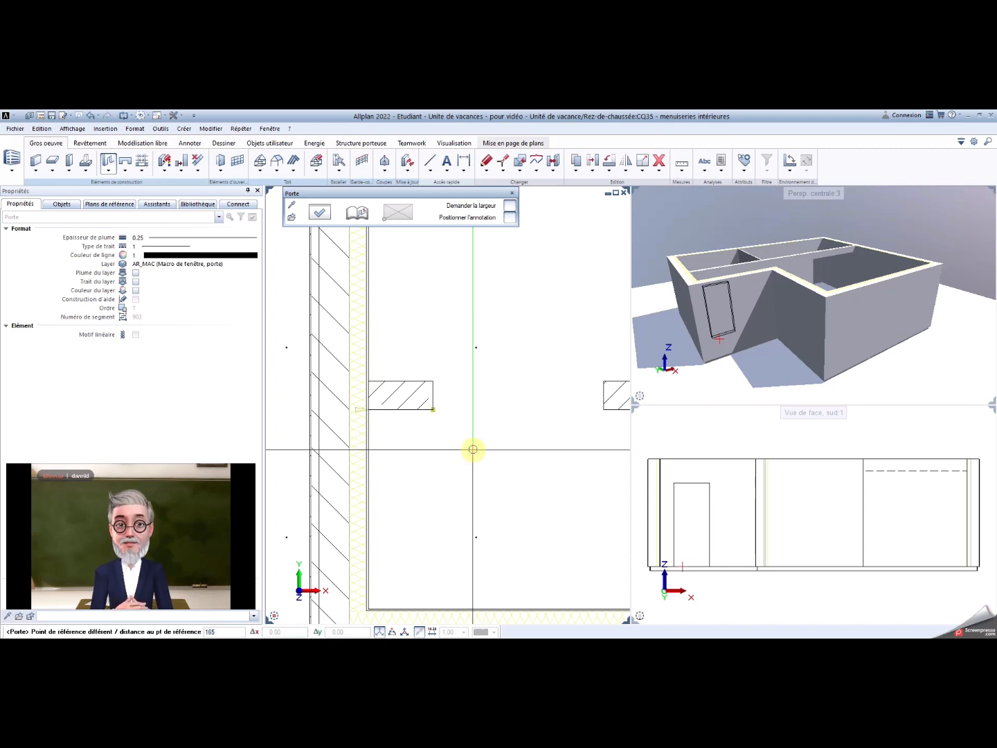
key(Return)
scroll(494, 440, down, 4)
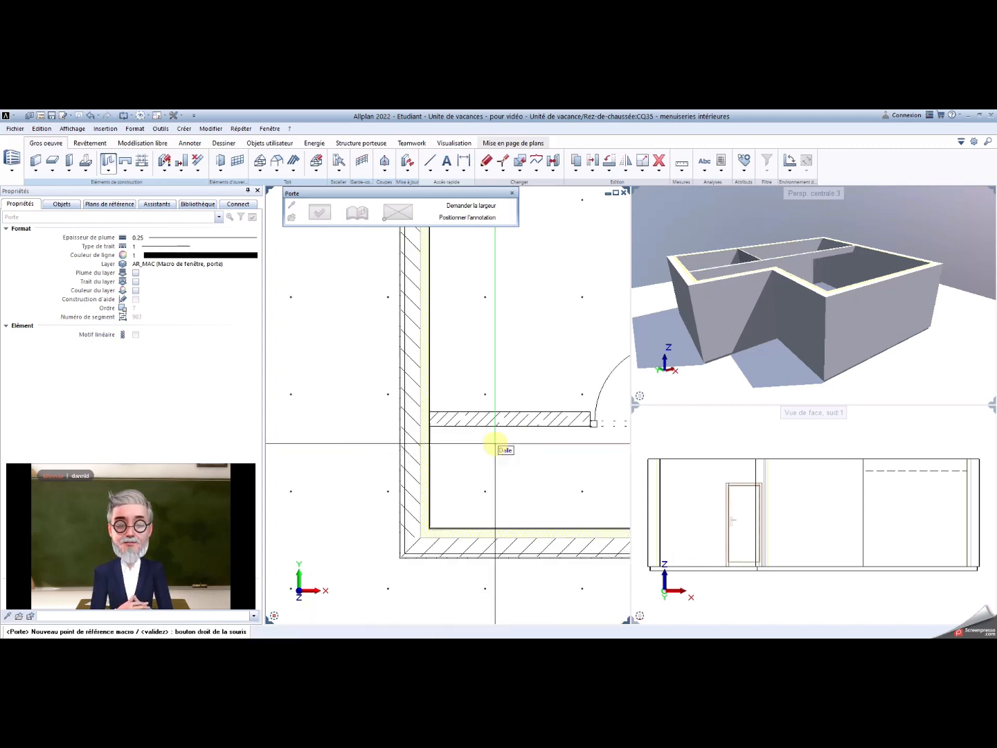
scroll(520, 464, down, 1)
middle_drag(513, 464, 380, 458)
scroll(430, 429, up, 1)
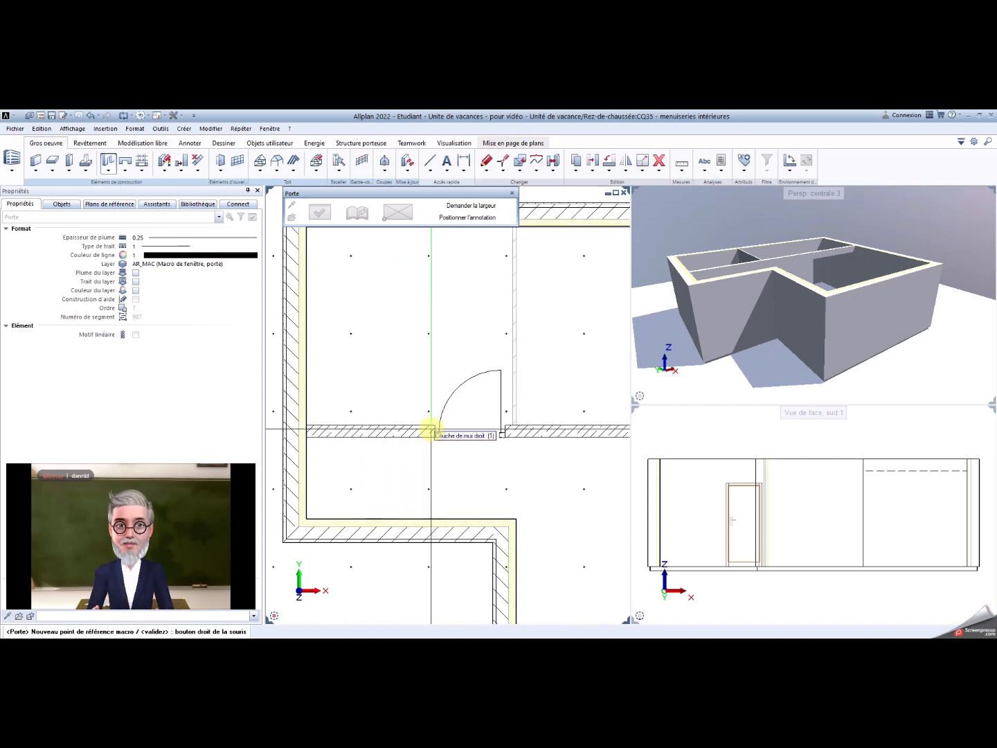
shift+middle_drag(794, 304, 763, 273)
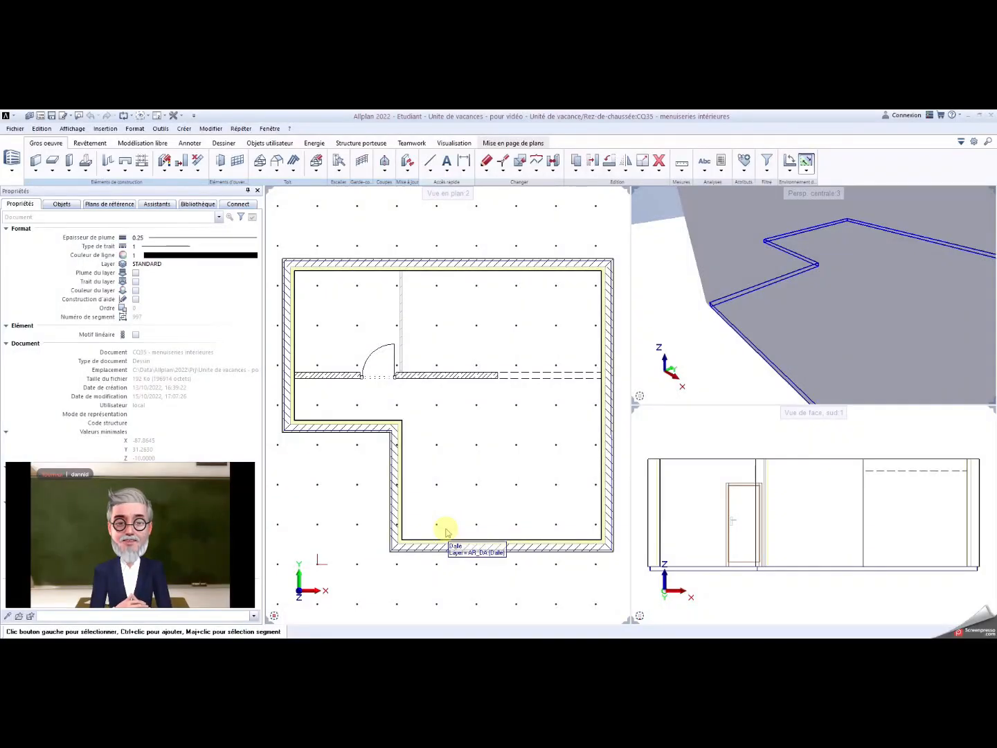
Step: Make drawing file 34 "menuiseries extérieures" of the Rez-de-chaussée active
click(41, 116)
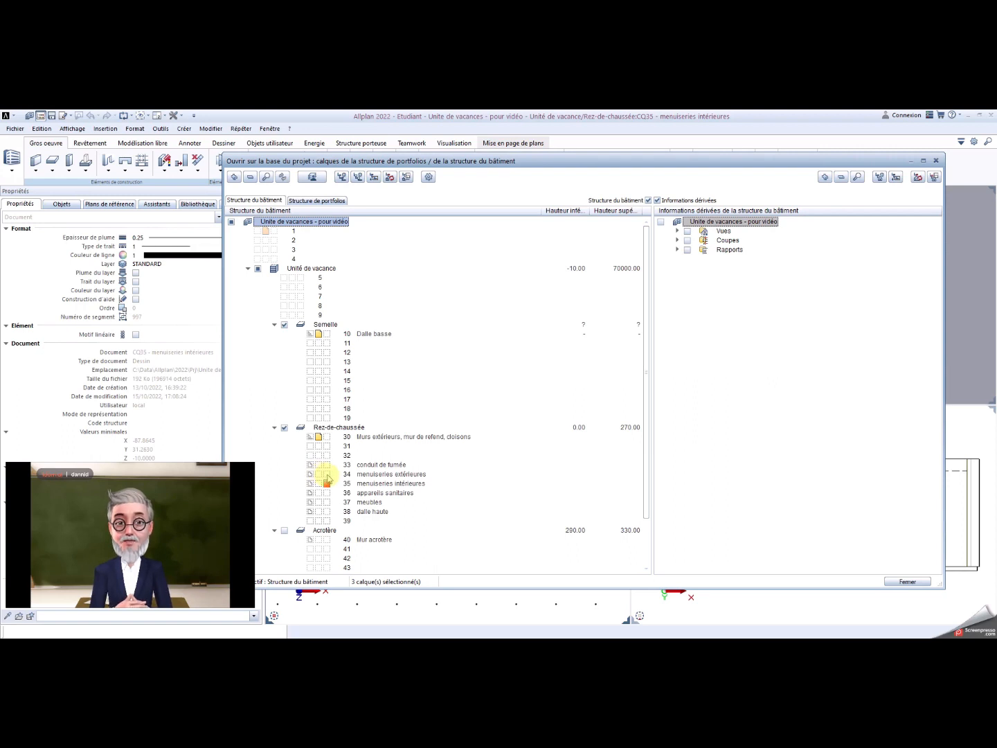
click(327, 476)
click(901, 585)
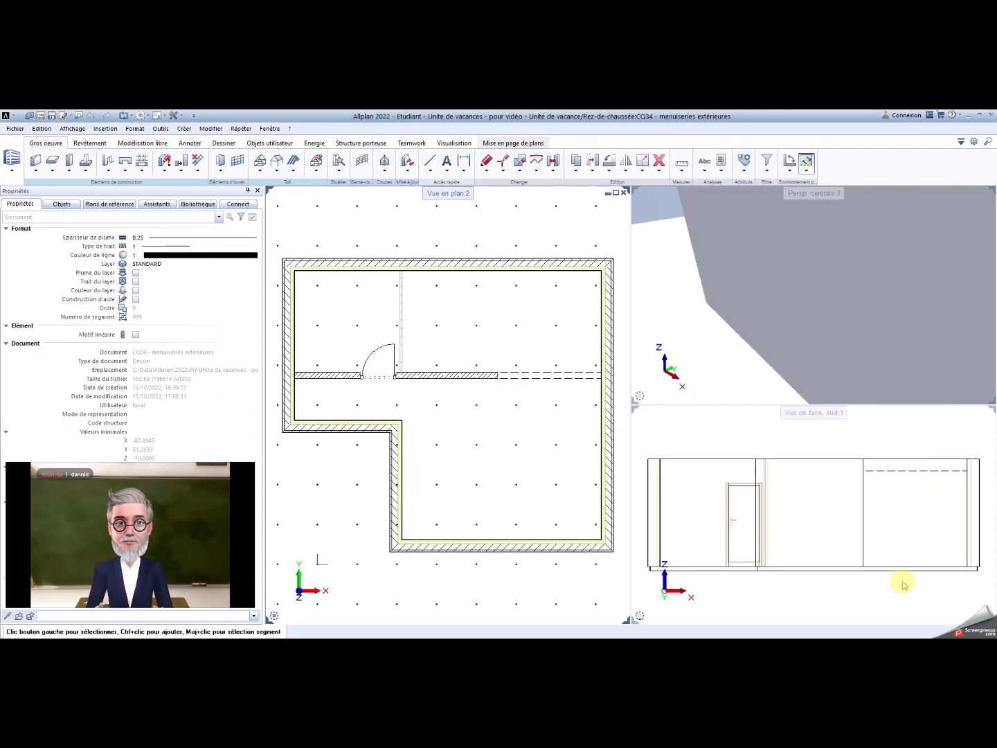
Step: Start a new window (Fenêtre) and open its properties at the opening (Ouverture) parameters
click(110, 174)
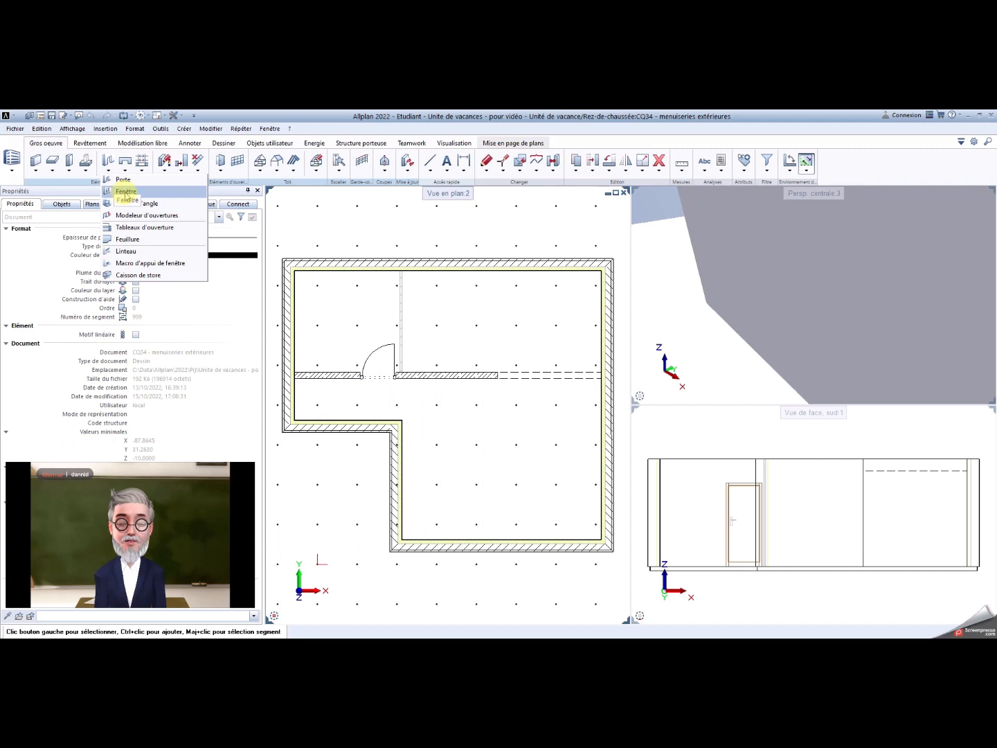
click(126, 193)
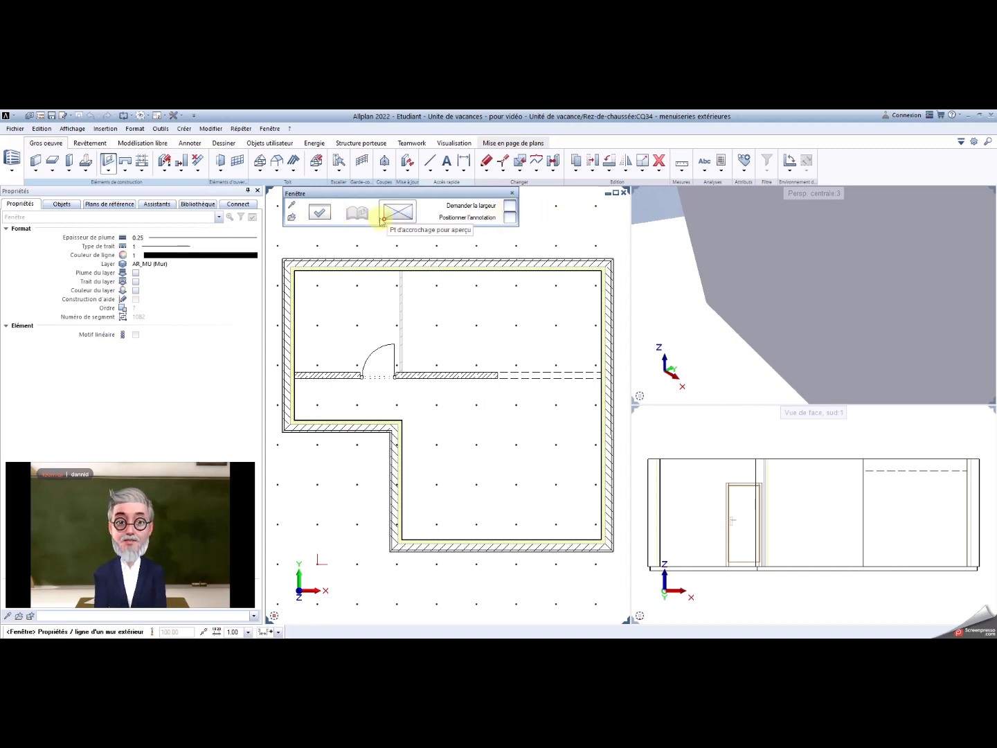
click(318, 213)
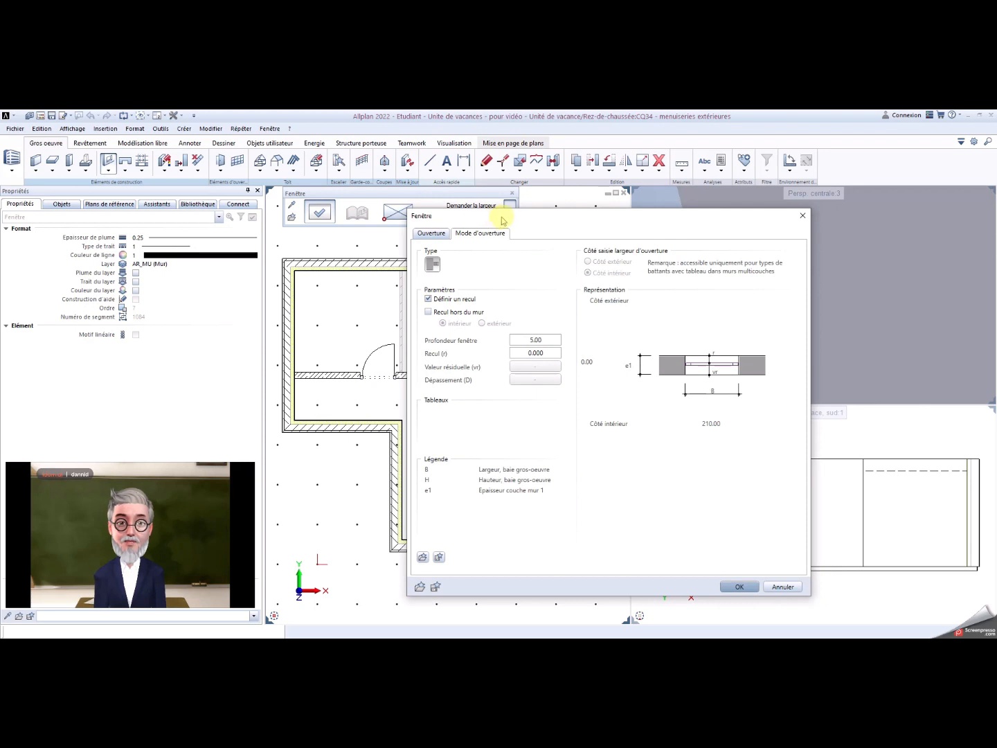
click(442, 233)
drag(447, 216, 403, 214)
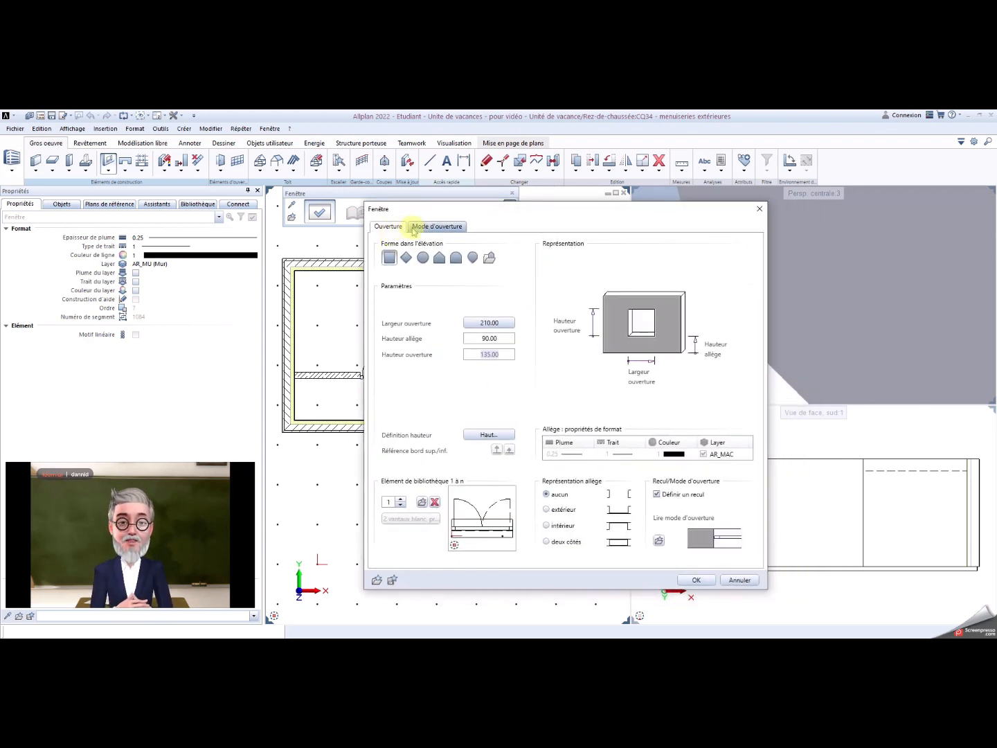
click(412, 230)
click(400, 228)
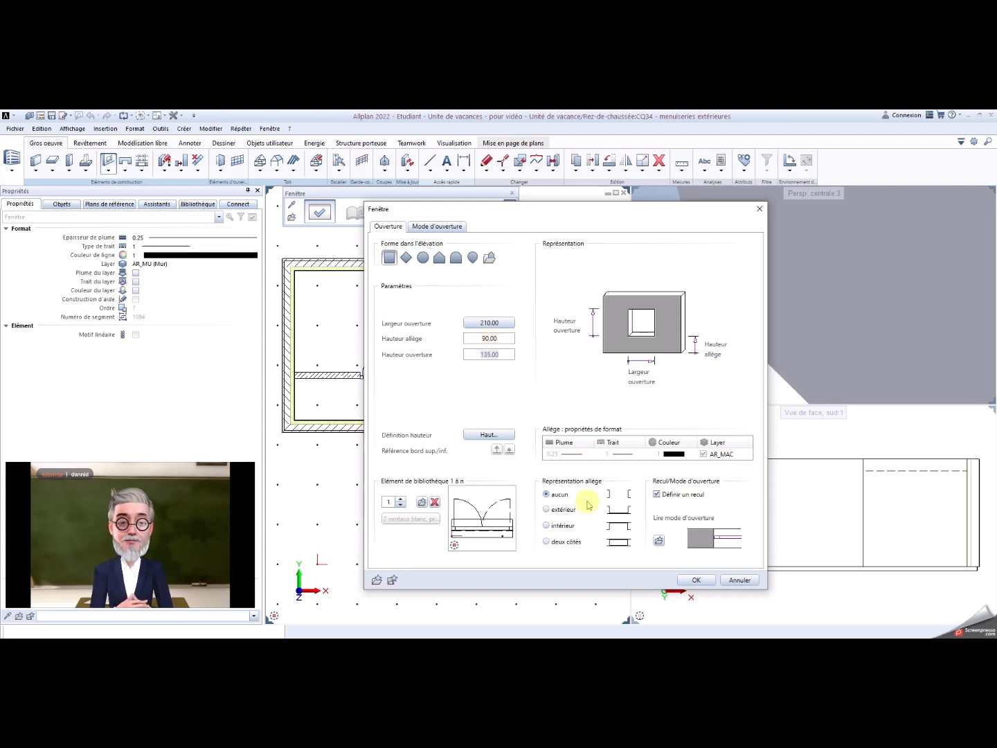
Step: Assign the white two-leaf roller-shutter model "2 vantaux blanc" from Défaut > Architecture > Fenêtres > 2 battants and confirm the window properties
click(424, 503)
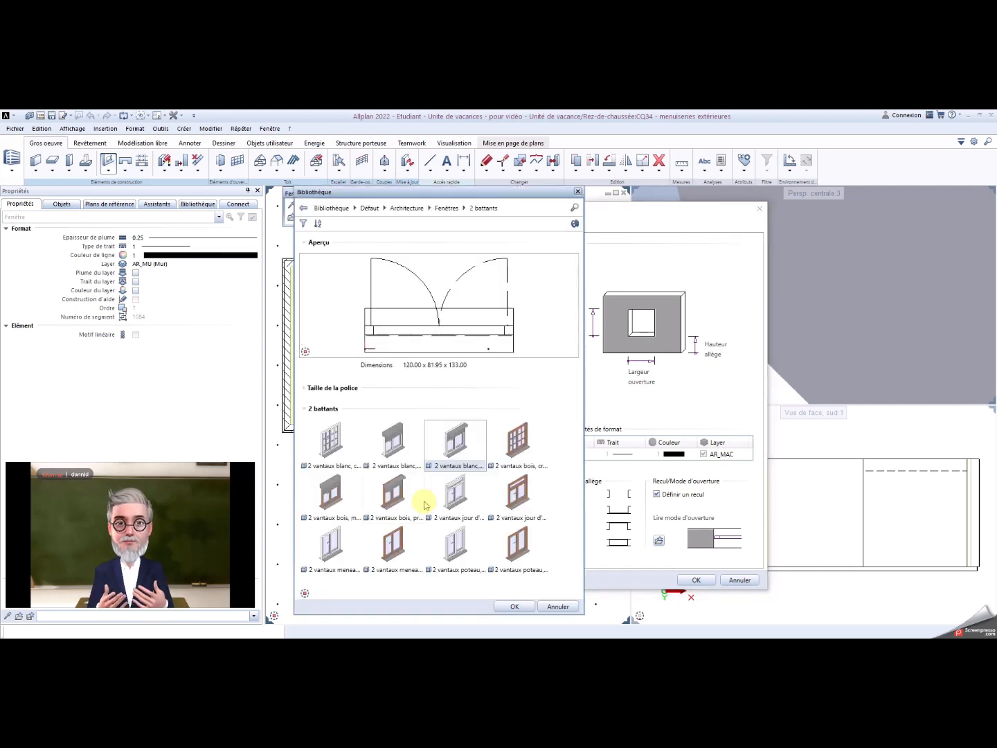
click(458, 439)
click(513, 606)
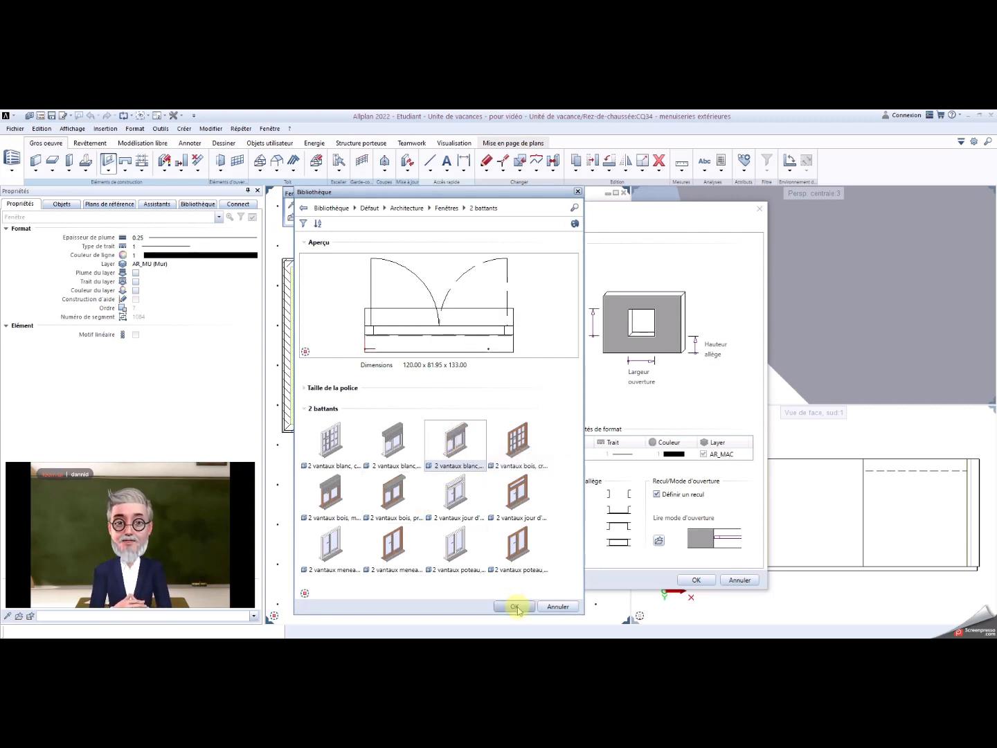
click(691, 580)
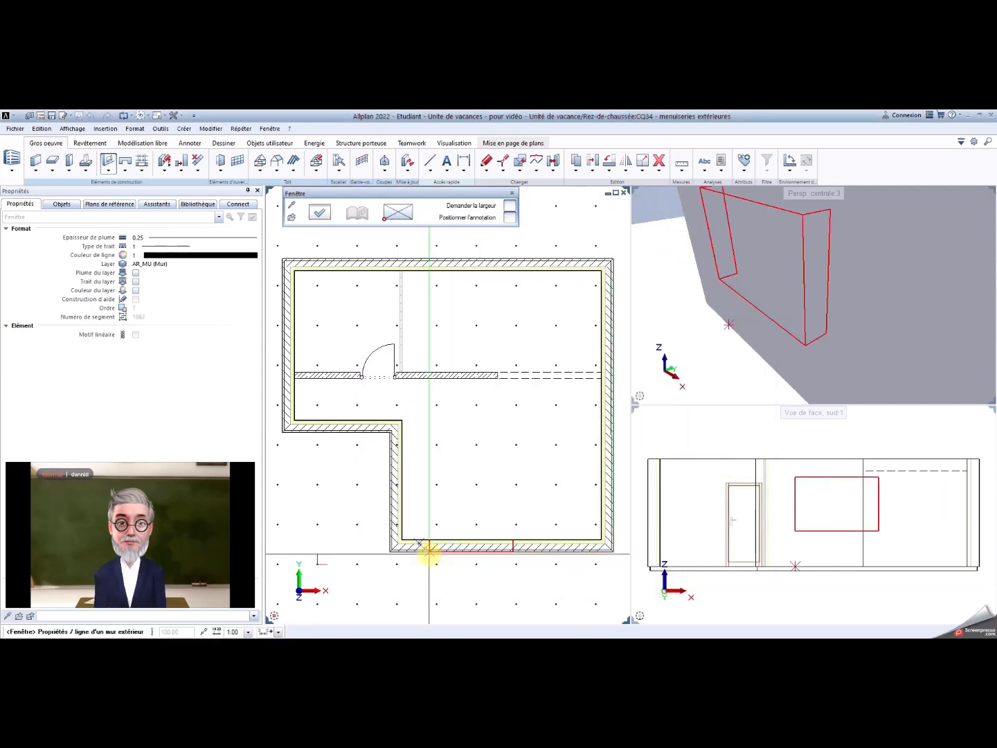
Step: Place the window in the southernmost exterior wall, 176 from the wall's western outer corner, and finish the window command
scroll(414, 552, up, 3)
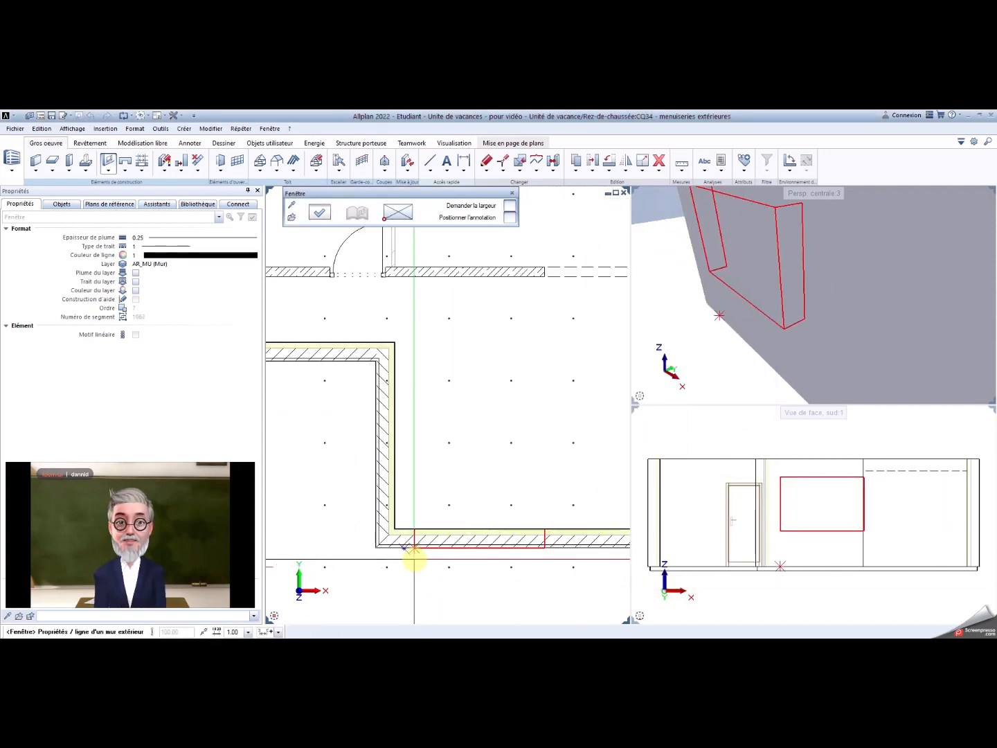
middle_drag(413, 552, 338, 493)
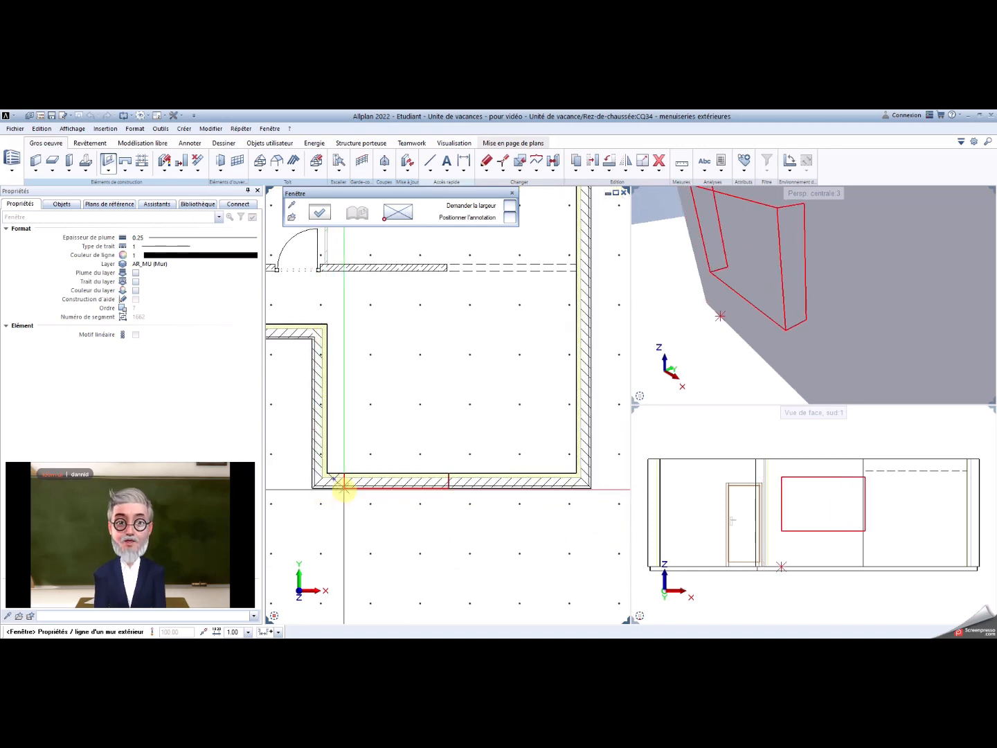
click(344, 489)
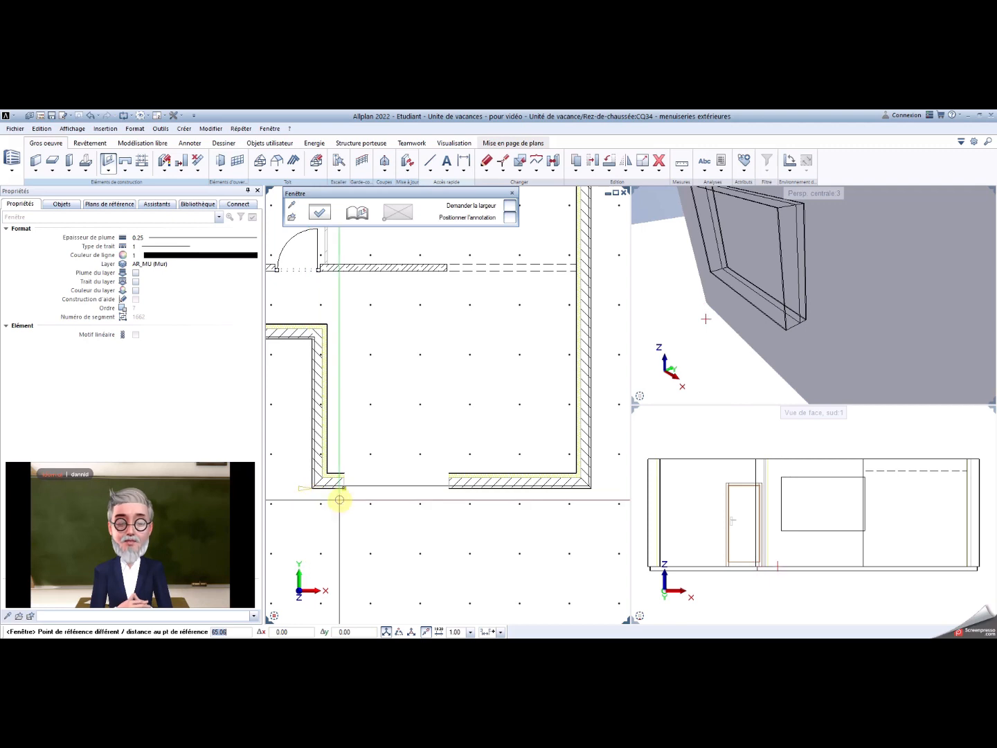
text(17)
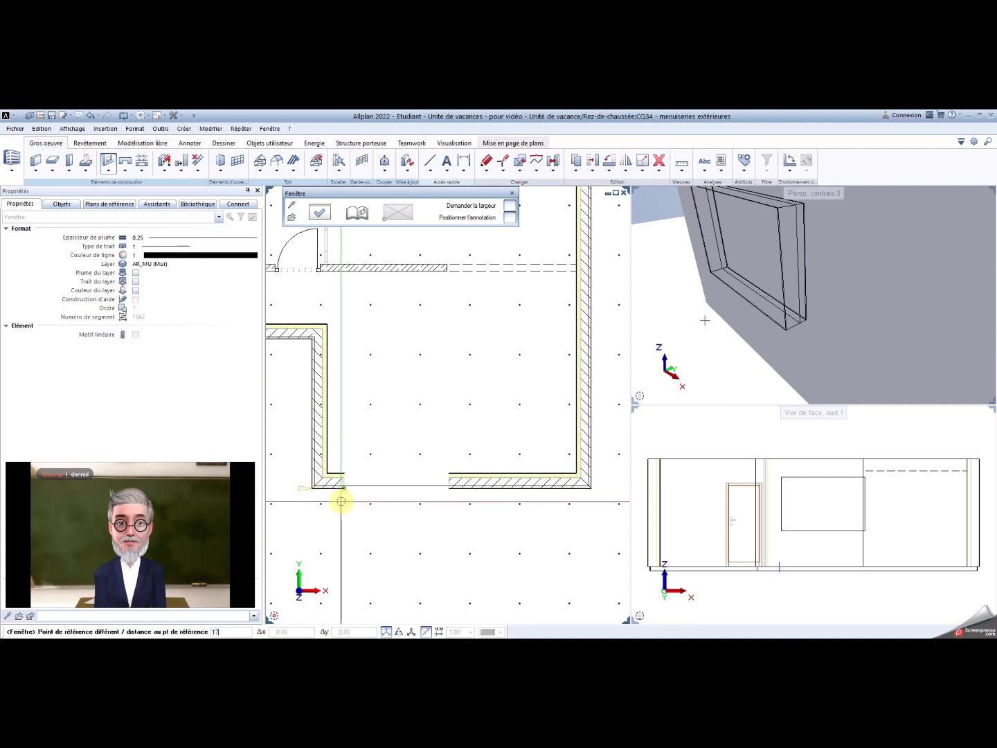
text(6)
key(Return)
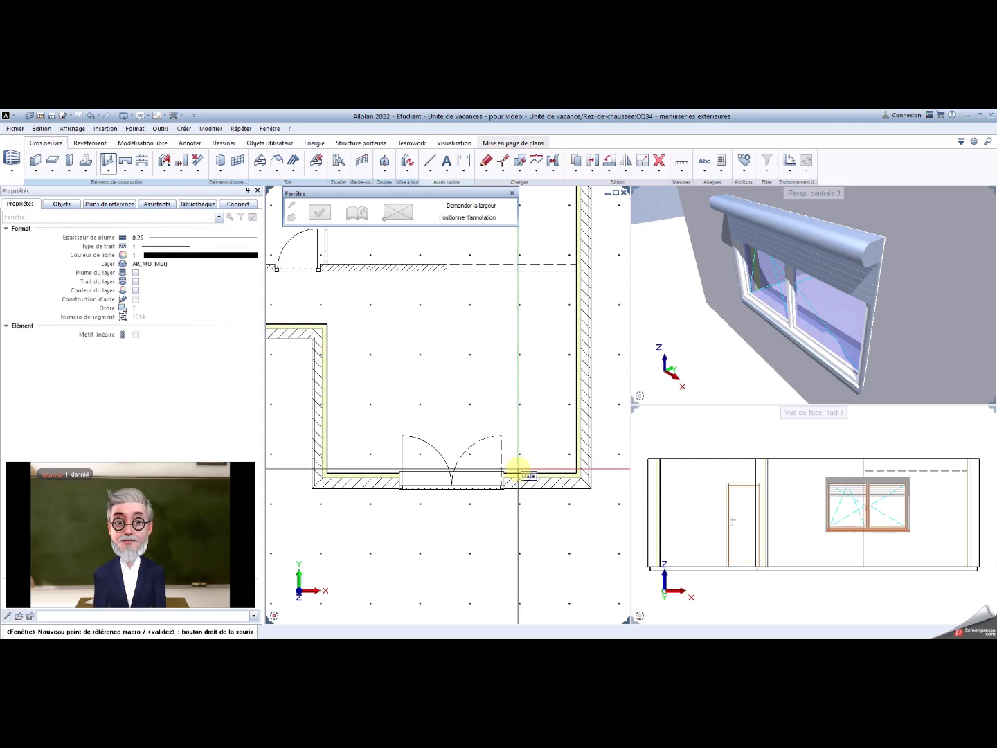
right_click(517, 469)
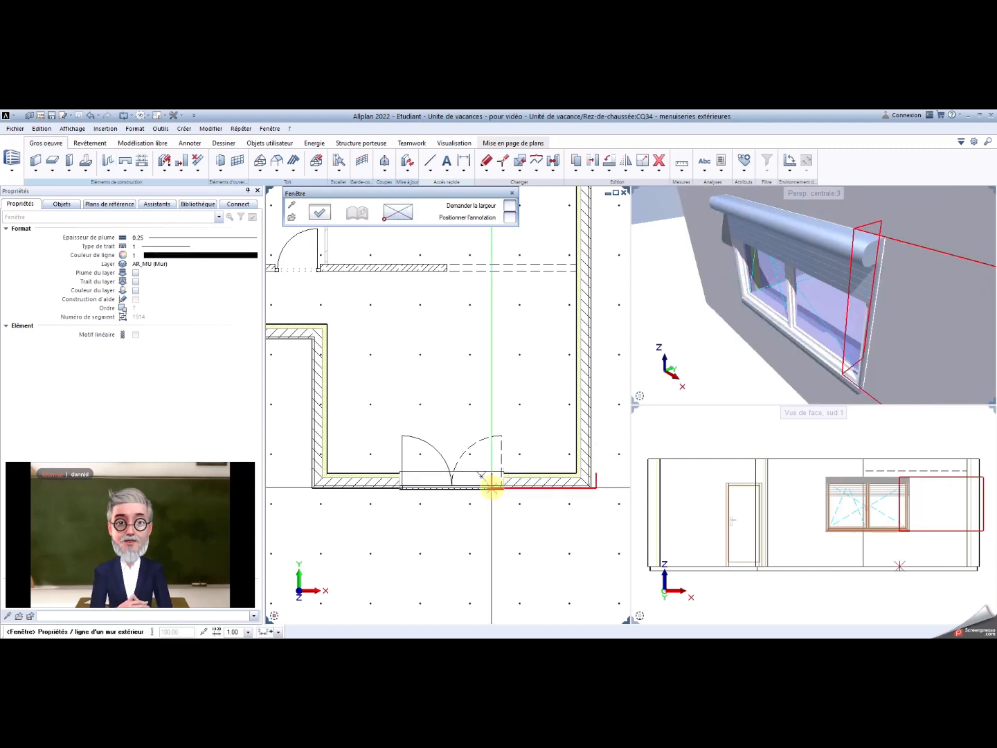
click(492, 487)
key(Escape)
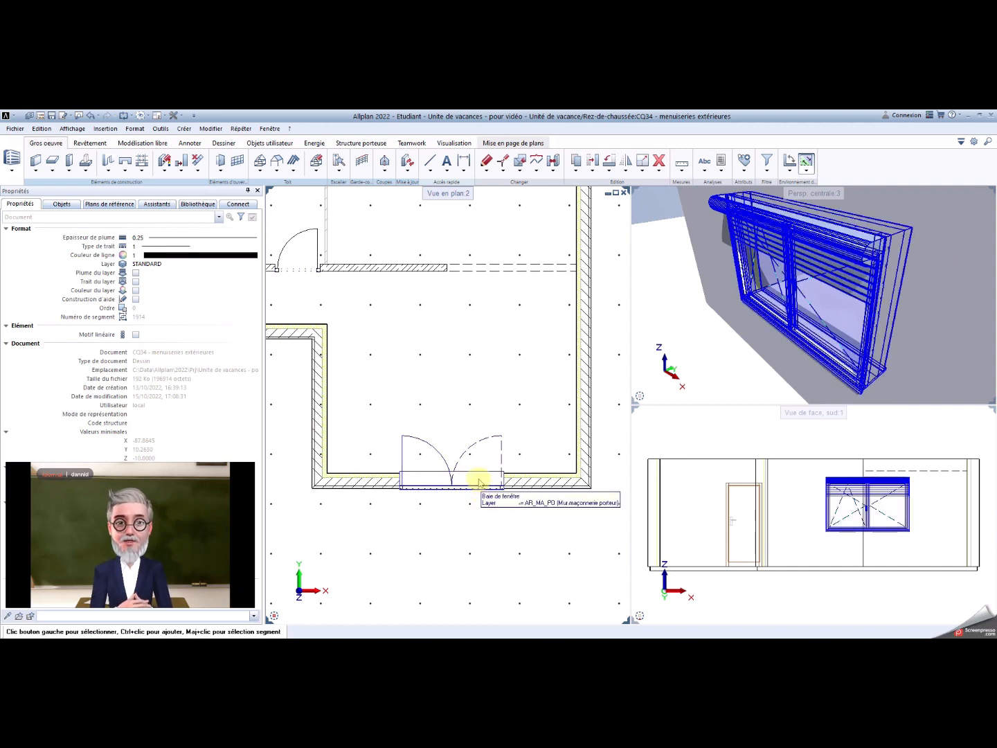
Step: Set the placed window's setback (Recul) to 24 in its opening mode properties
right_click(478, 483)
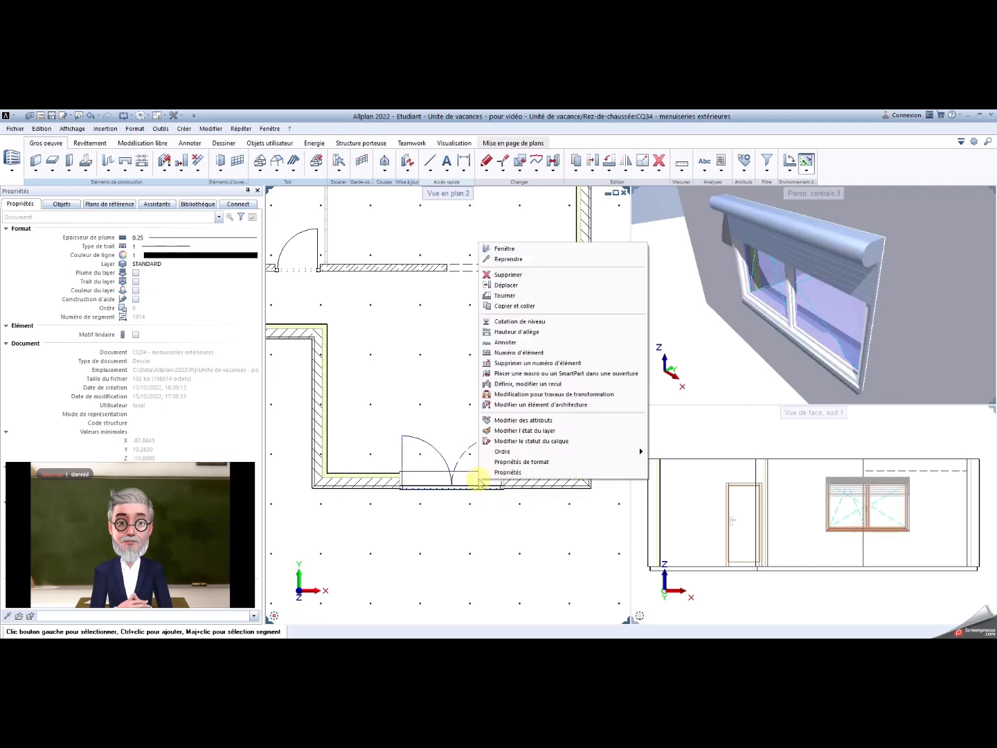
click(502, 472)
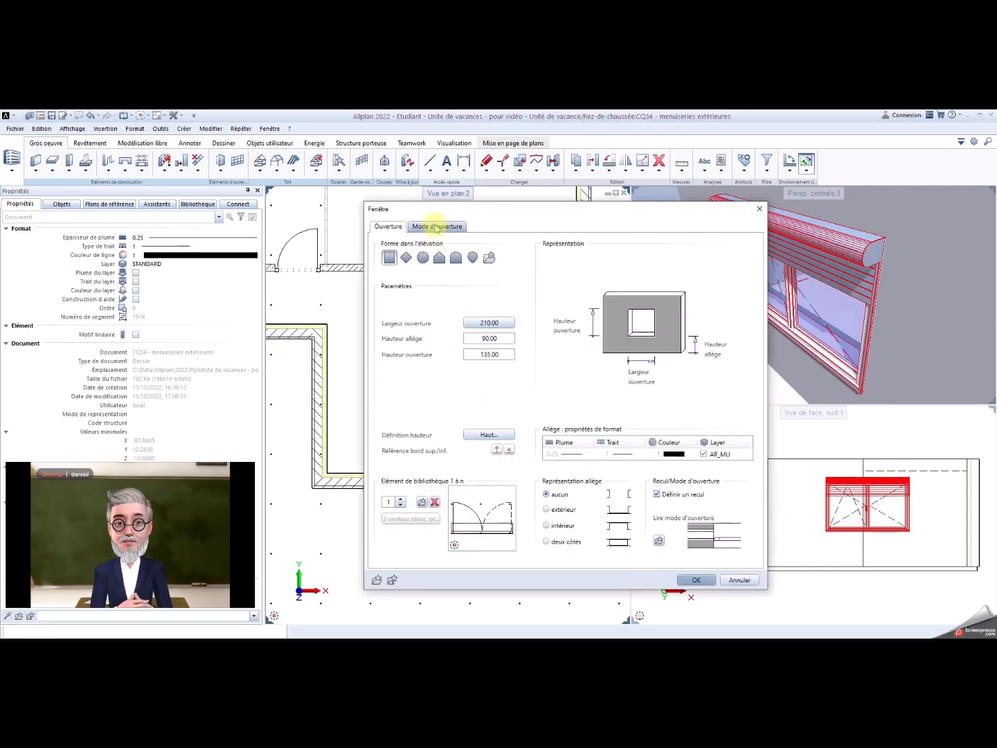
click(437, 227)
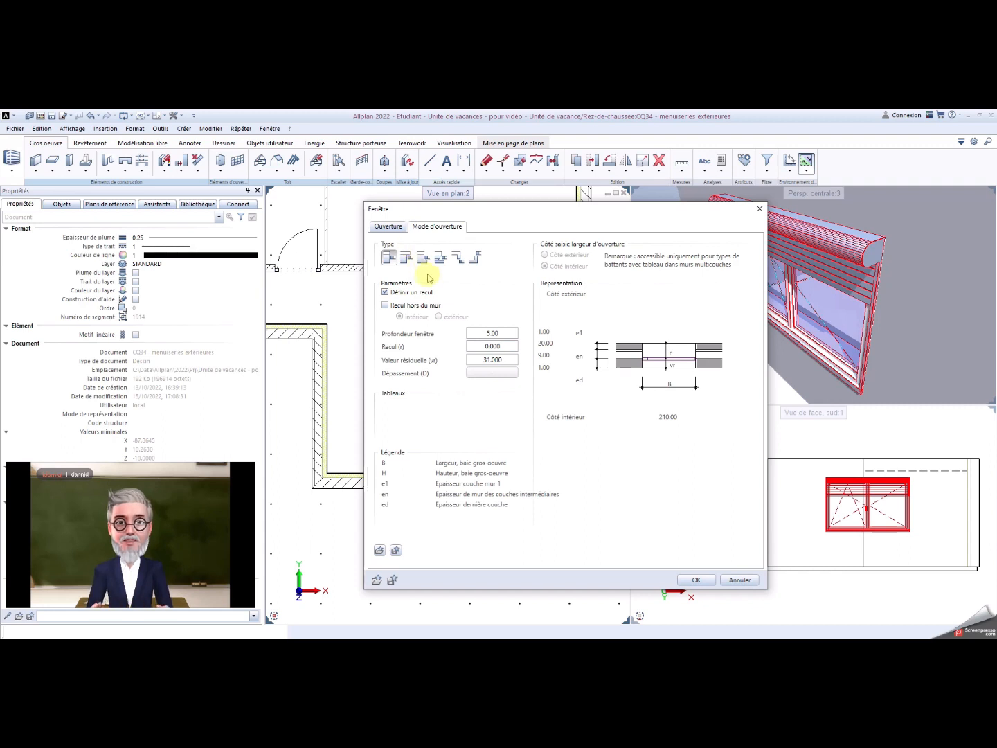
click(489, 346)
text(24)
click(494, 368)
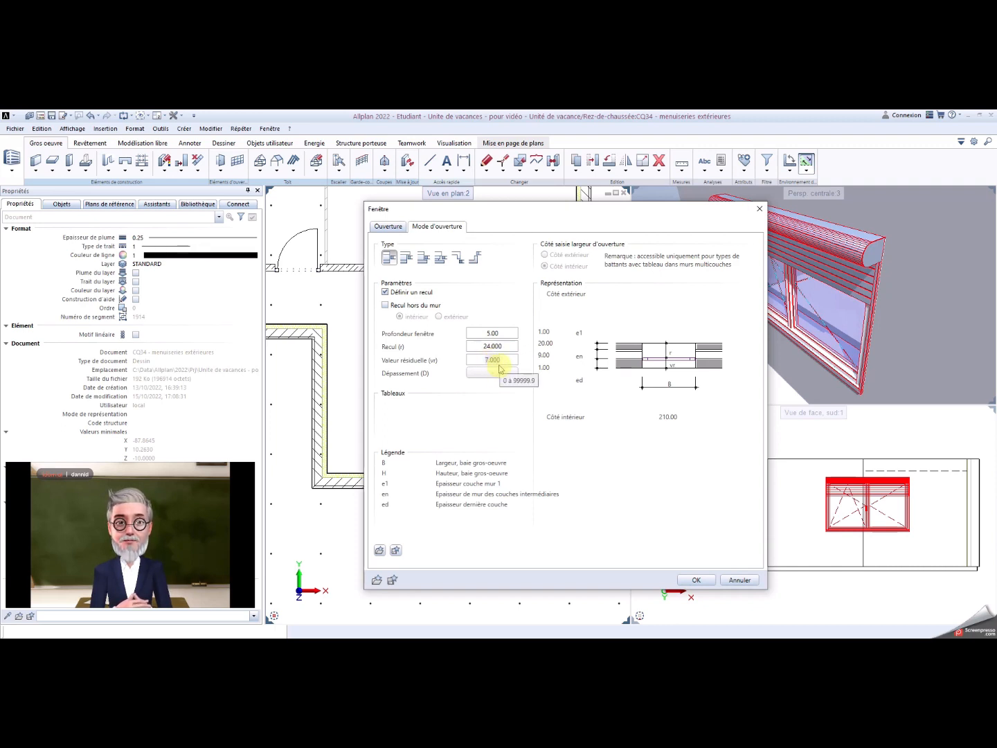
click(696, 580)
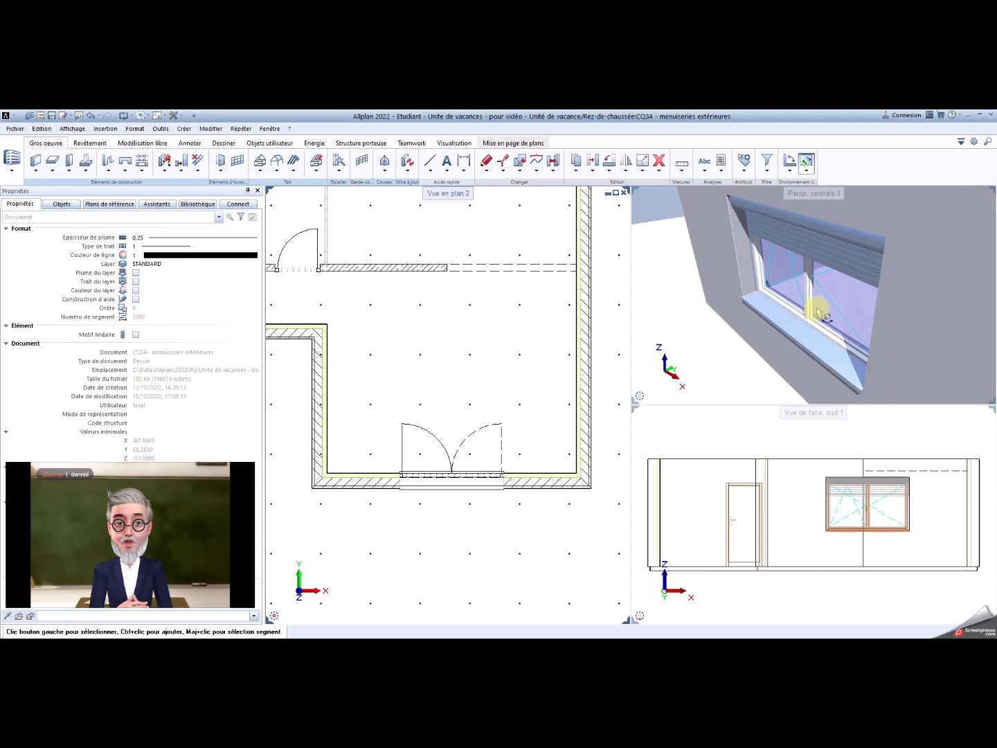
Step: Examine the window's setback and its position in the south wall from several angles in the perspective view
drag(814, 310, 661, 305)
scroll(836, 311, down, 4)
drag(835, 307, 698, 328)
mouse_move(906, 306)
mouse_down()
mouse_move(839, 320)
mouse_move(900, 316)
mouse_up()
scroll(840, 318, up, 5)
drag(790, 305, 907, 302)
drag(768, 291, 880, 289)
drag(853, 278, 883, 276)
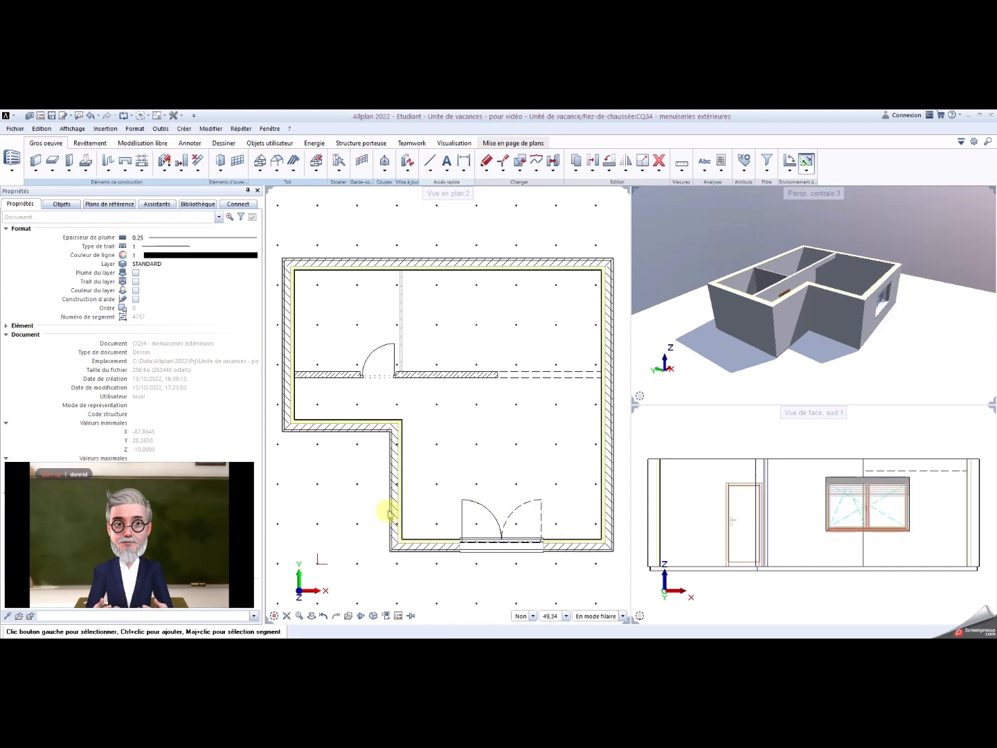
Step: Start another window (Fenêtre) with the preview's snap point at its lower-right corner and open the window properties
click(107, 168)
click(120, 192)
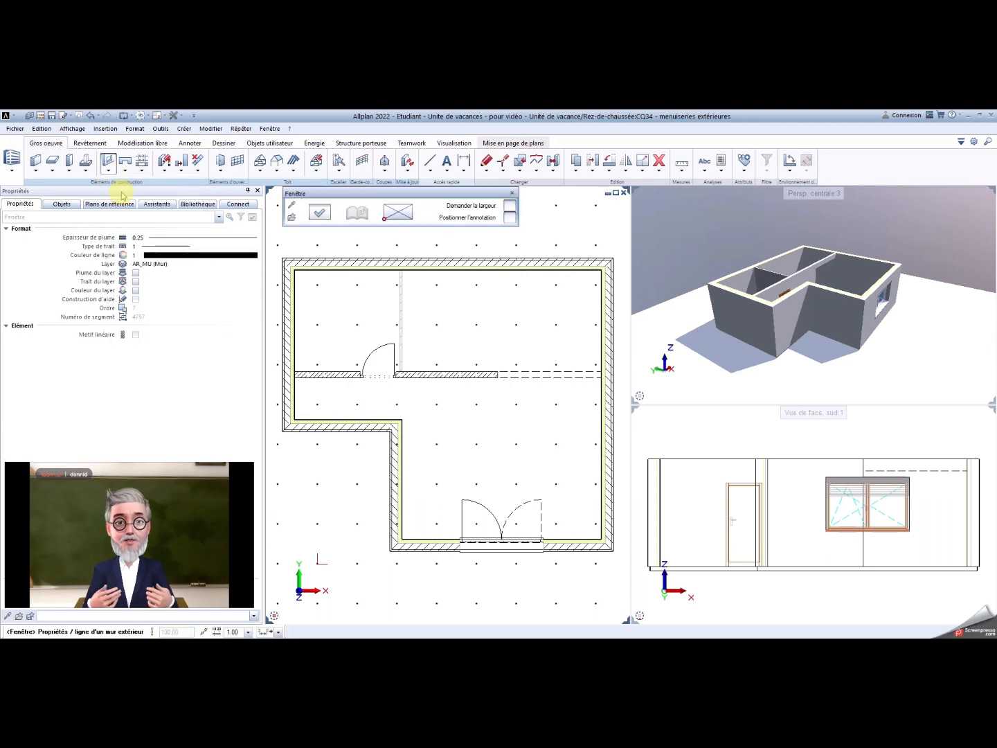
click(411, 220)
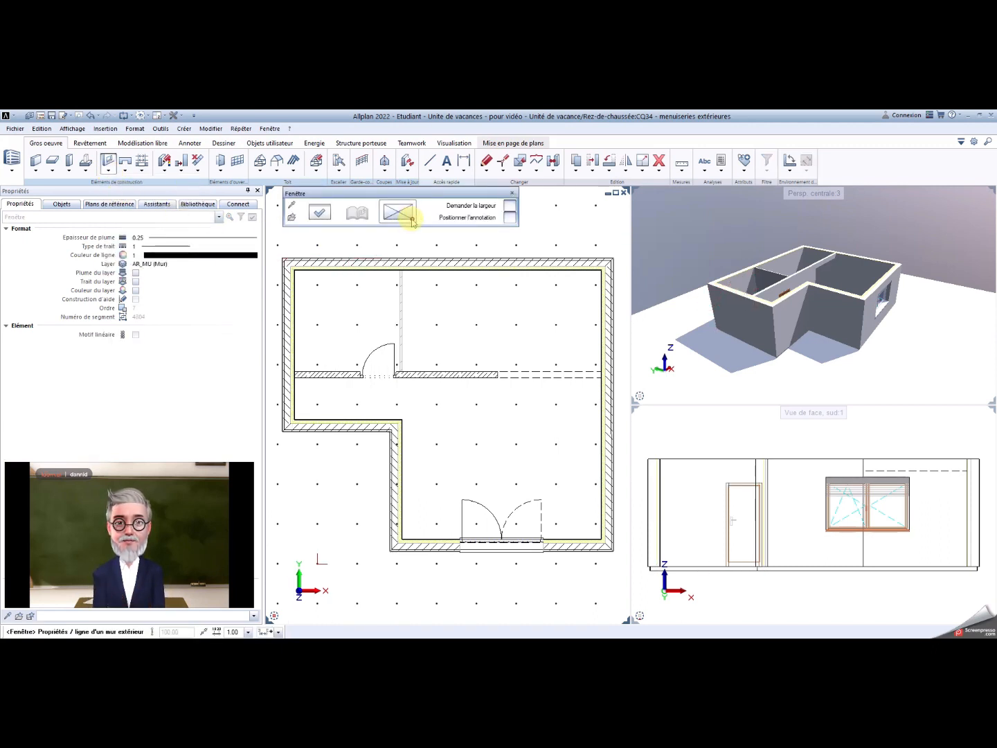
click(319, 215)
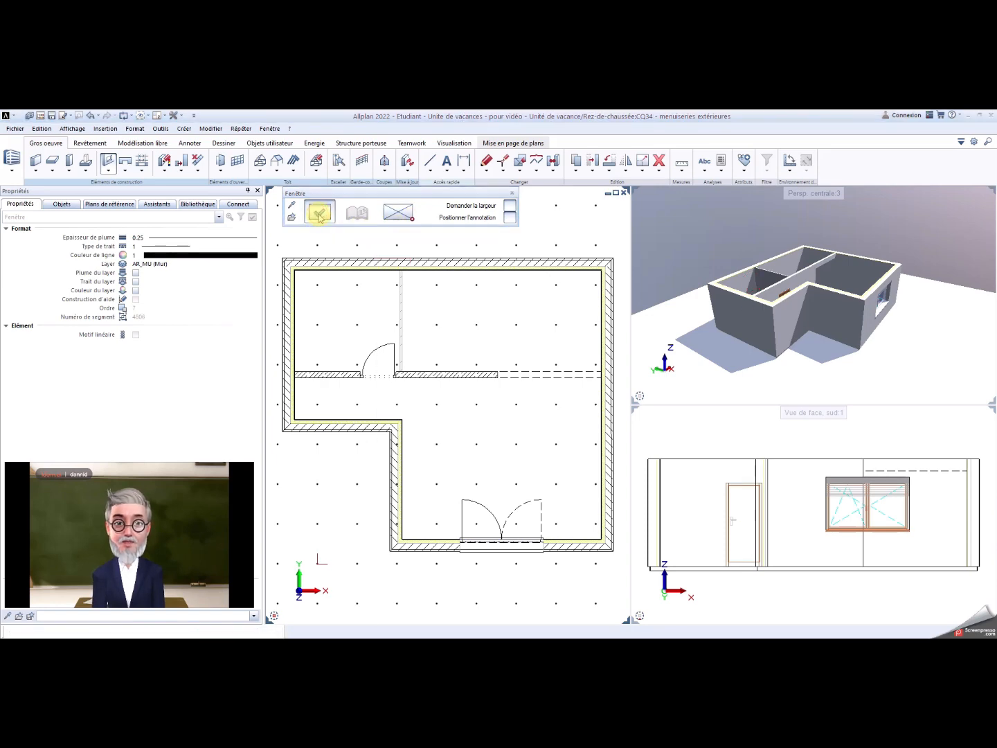
drag(334, 239, 424, 223)
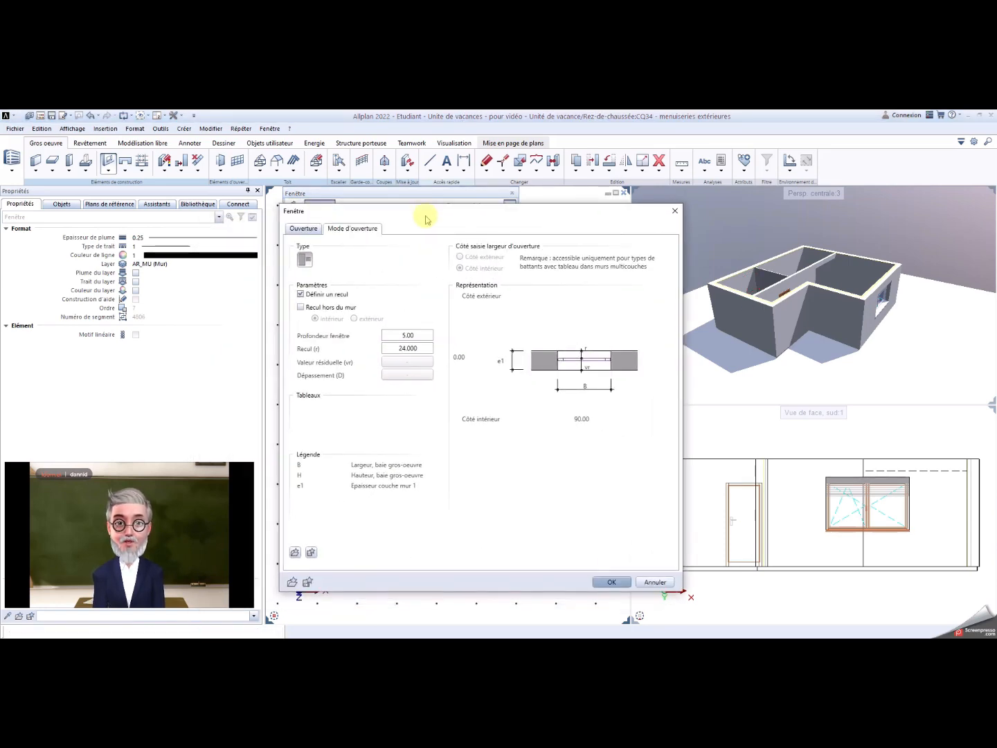
Step: Set the new window's opening width (Largeur ouverture) to 210
click(317, 230)
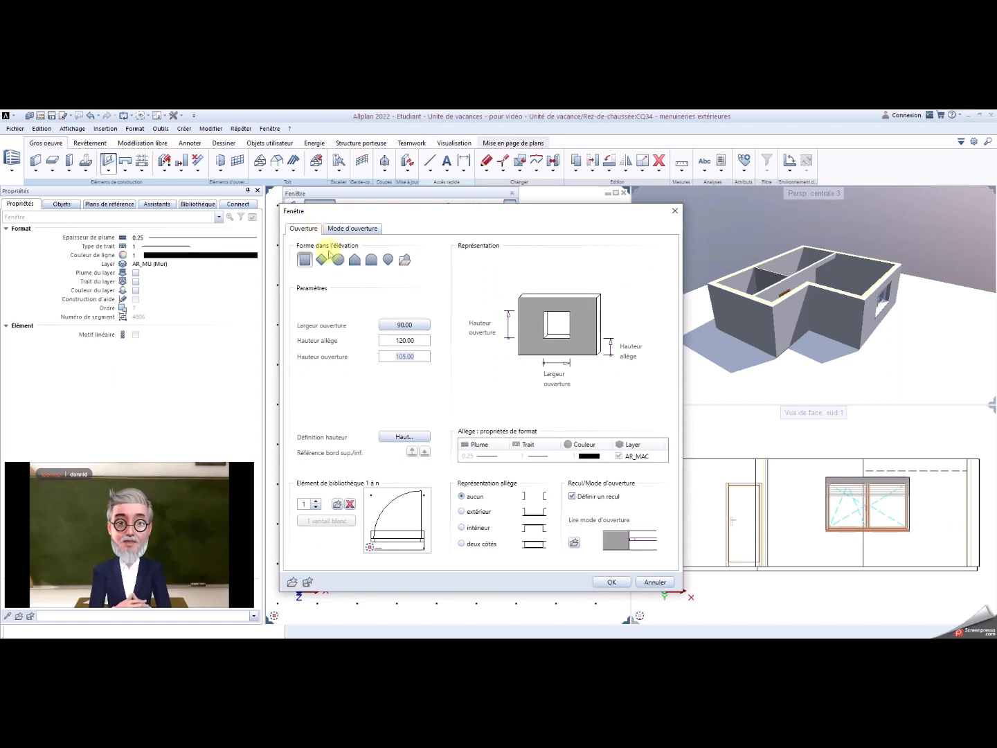
click(402, 325)
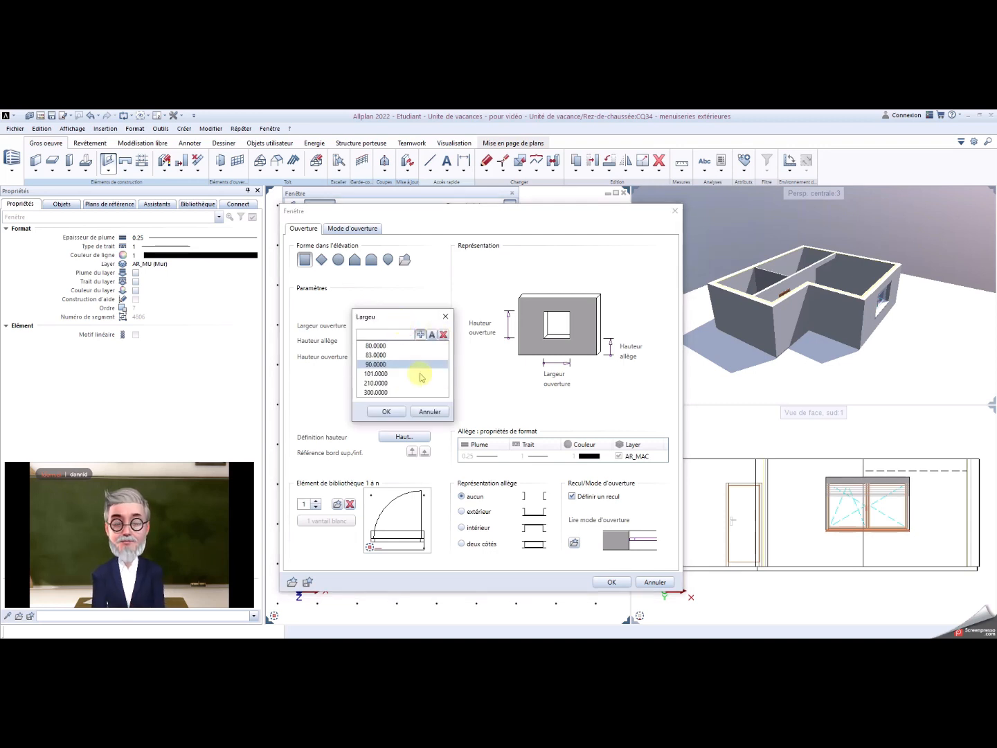
double_click(378, 383)
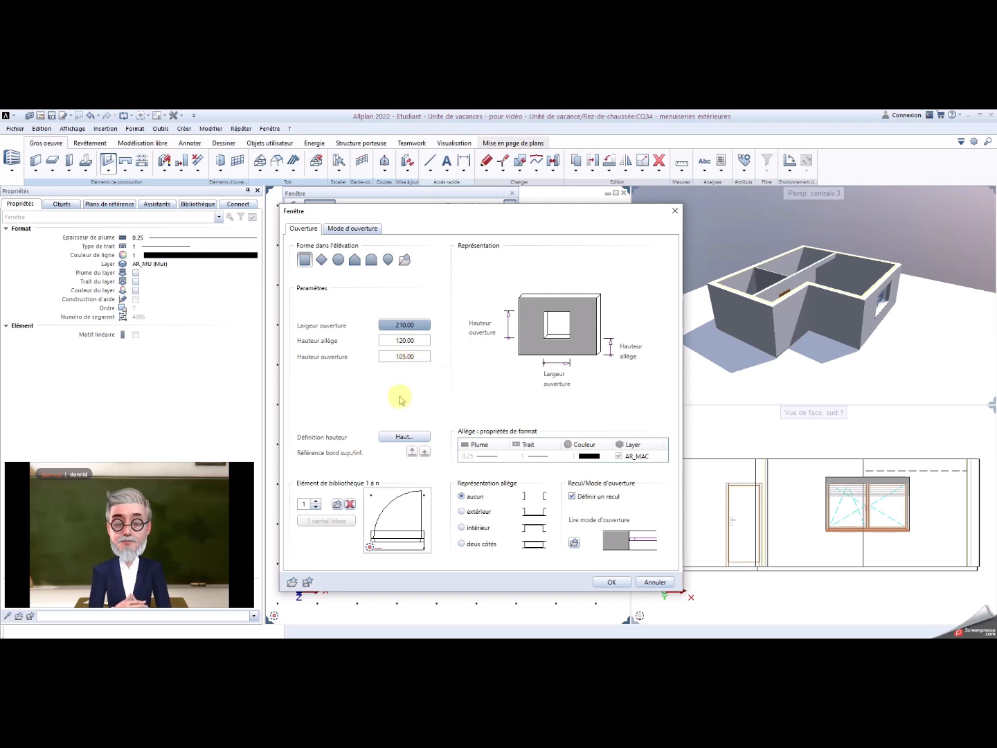
Step: Assign the library element "2 vantaux blanc, prémonté" from Fenêtres > 2 battants to the window and accept its properties
click(337, 503)
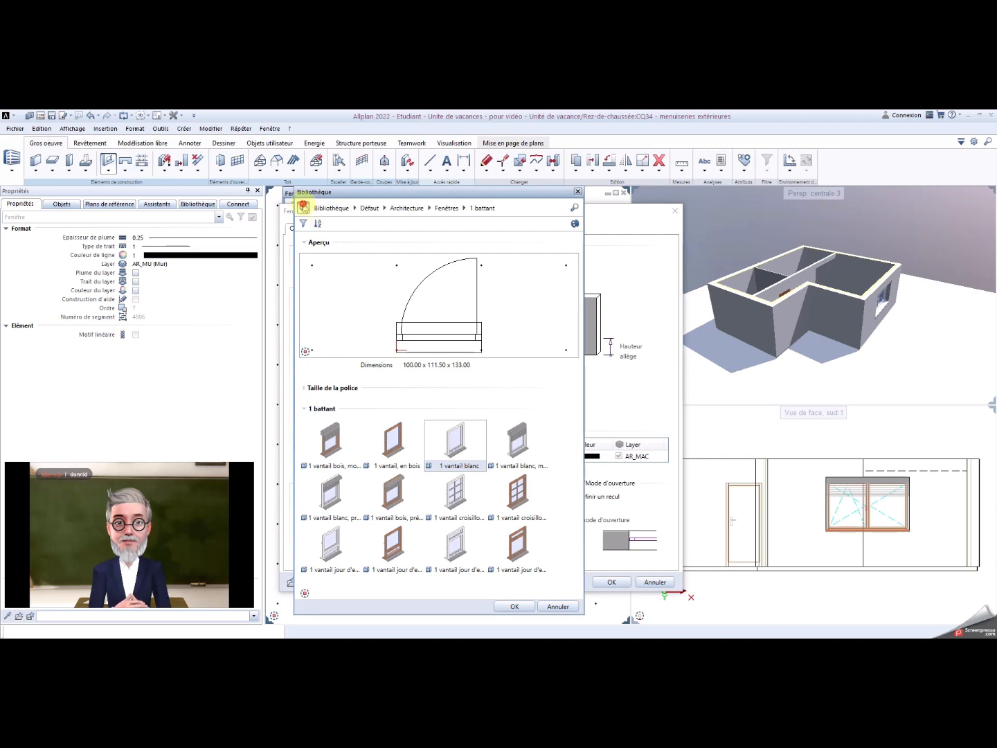
click(304, 208)
click(362, 280)
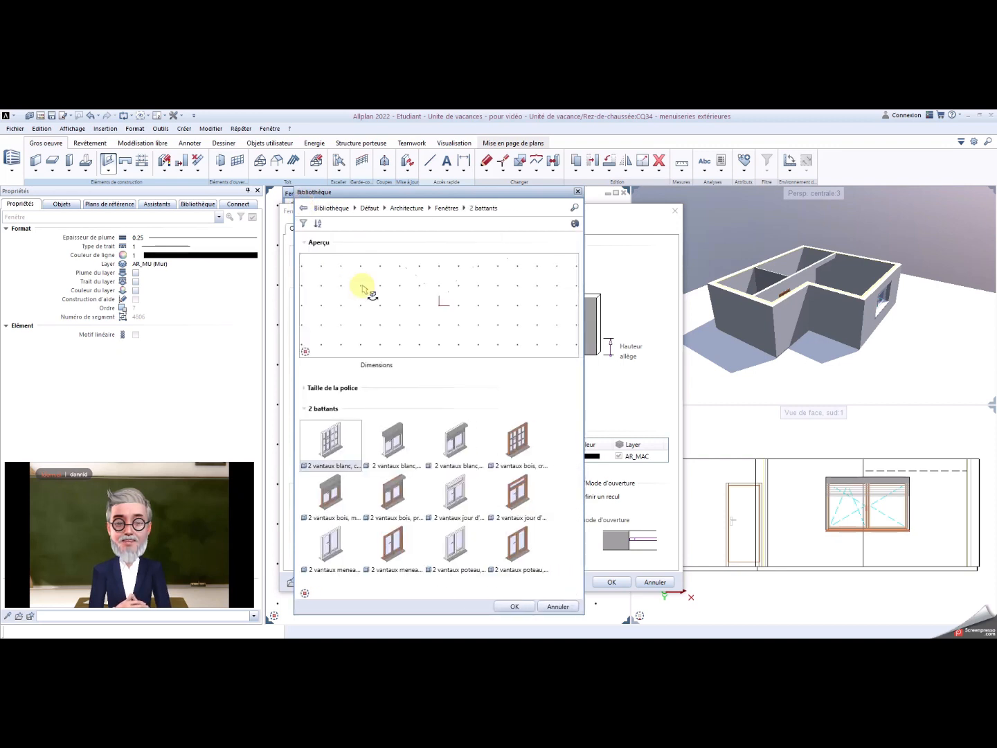
click(453, 440)
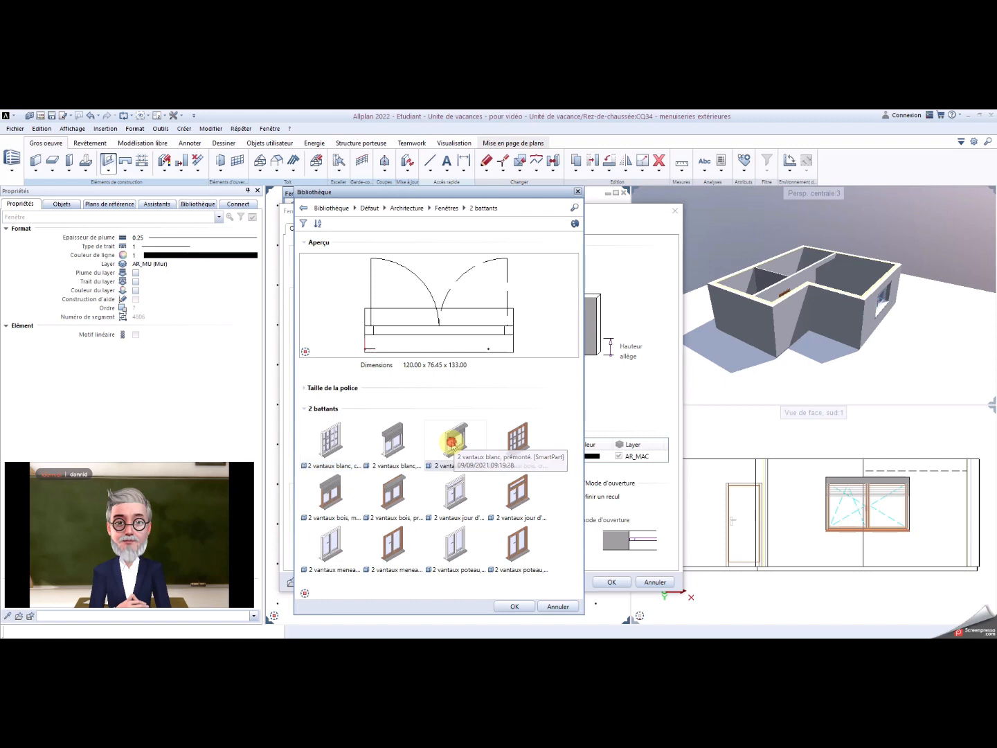
click(515, 606)
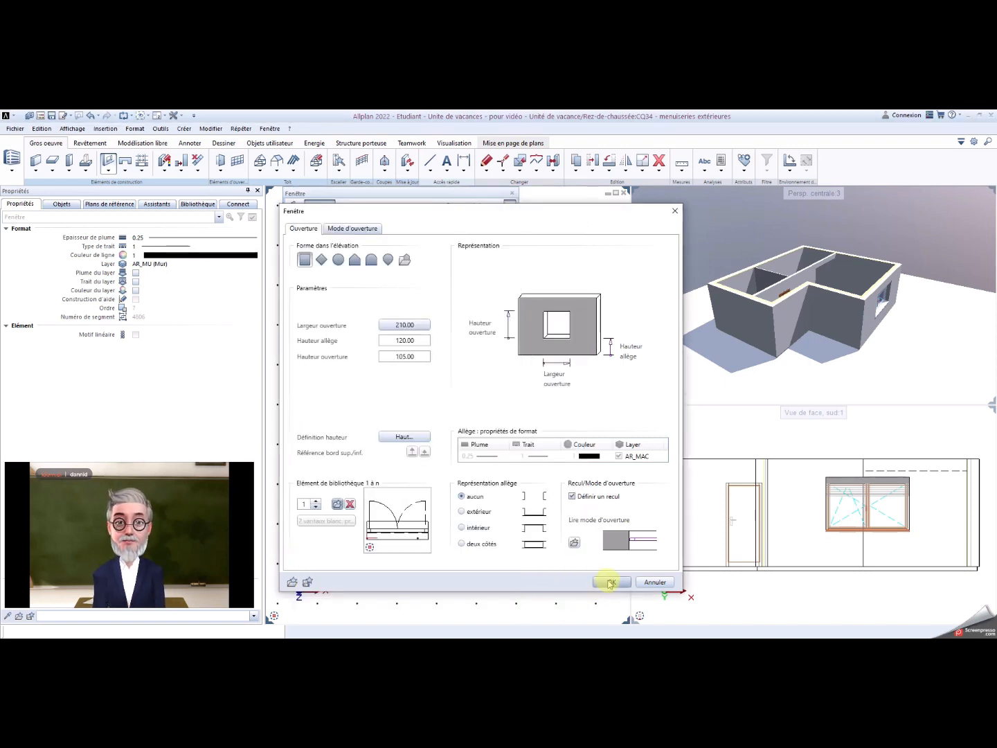
click(610, 583)
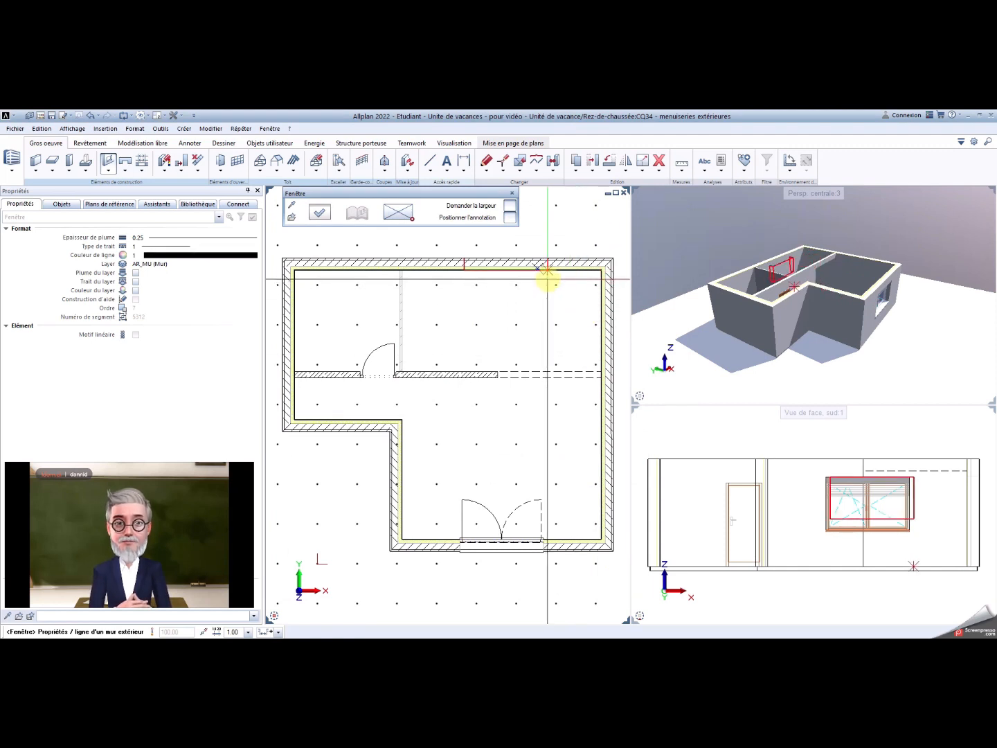
Step: Place the window in the north exterior wall, 146 from the wall's inner east corner, and finish the window command
scroll(547, 277, up, 3)
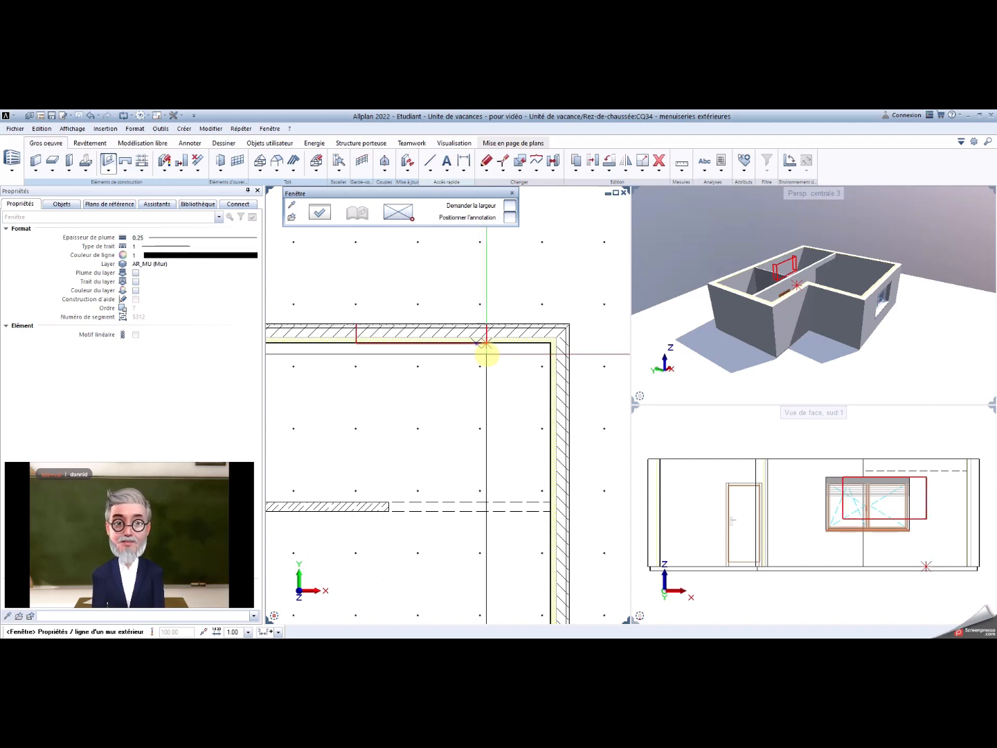
click(488, 354)
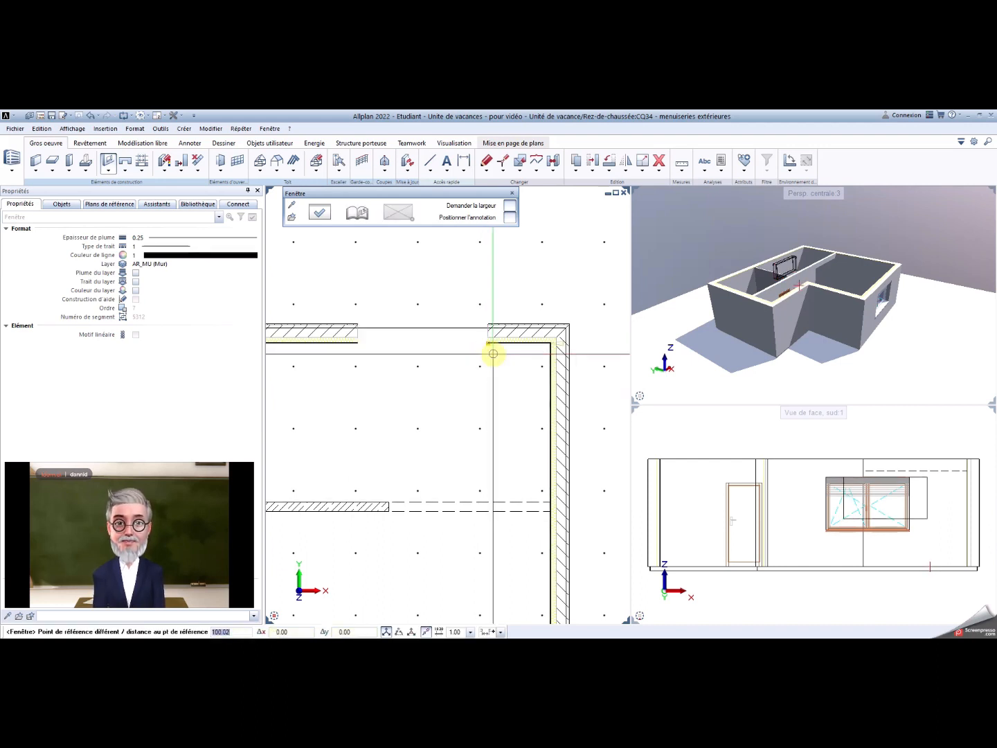
text(146)
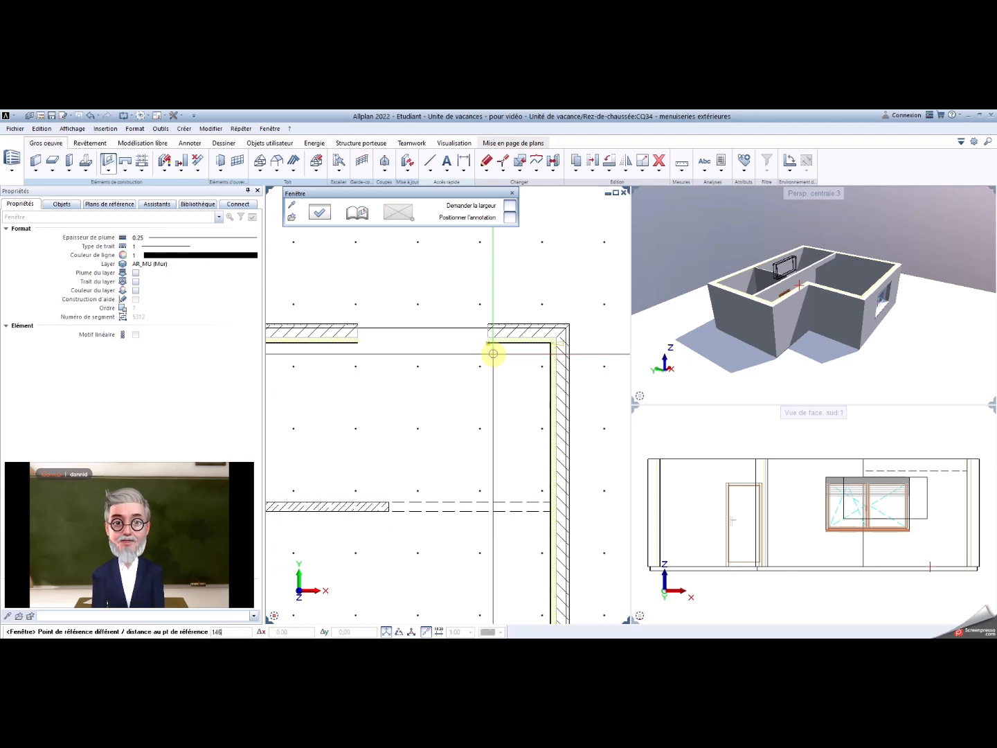
key(Return)
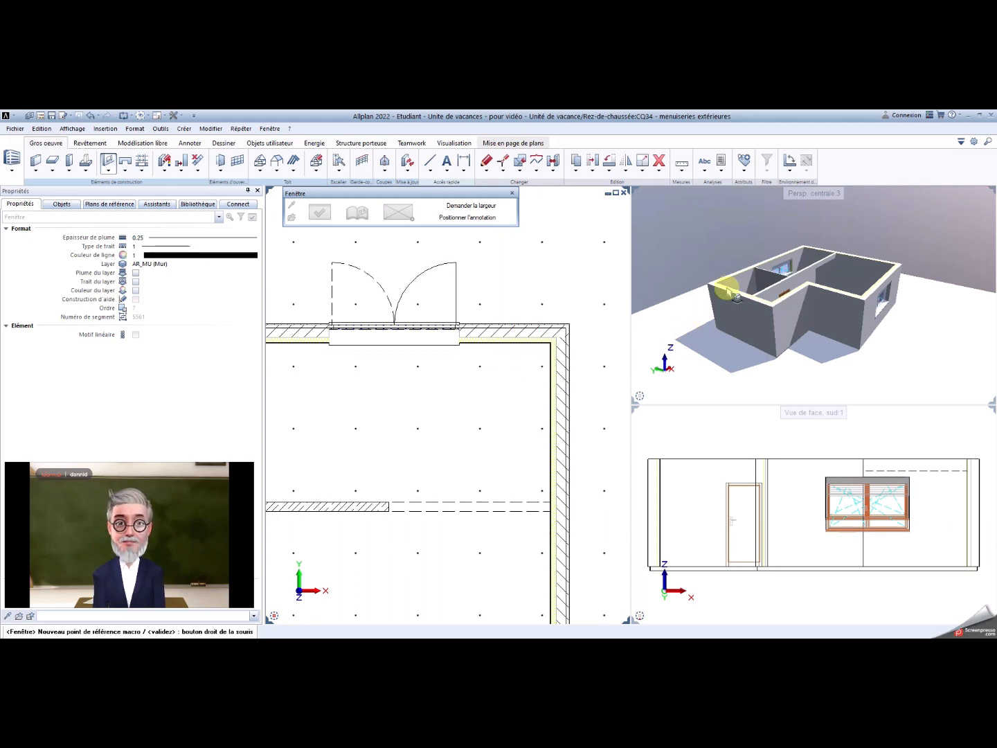
drag(724, 284, 918, 321)
scroll(744, 322, up, 4)
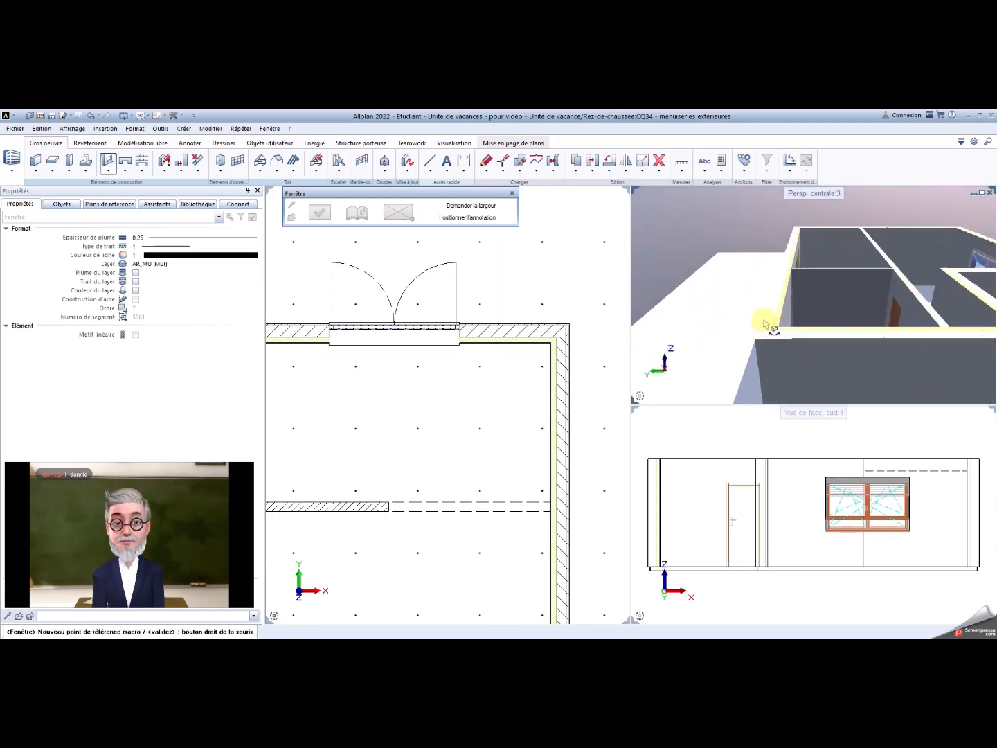
drag(743, 292, 885, 271)
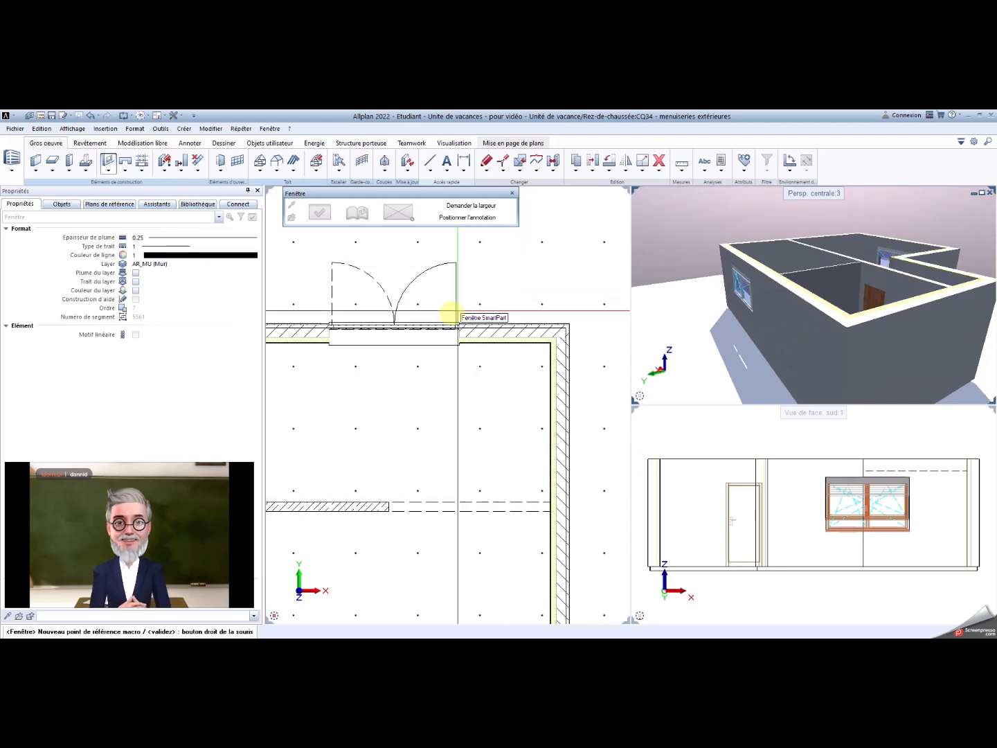
right_click(441, 320)
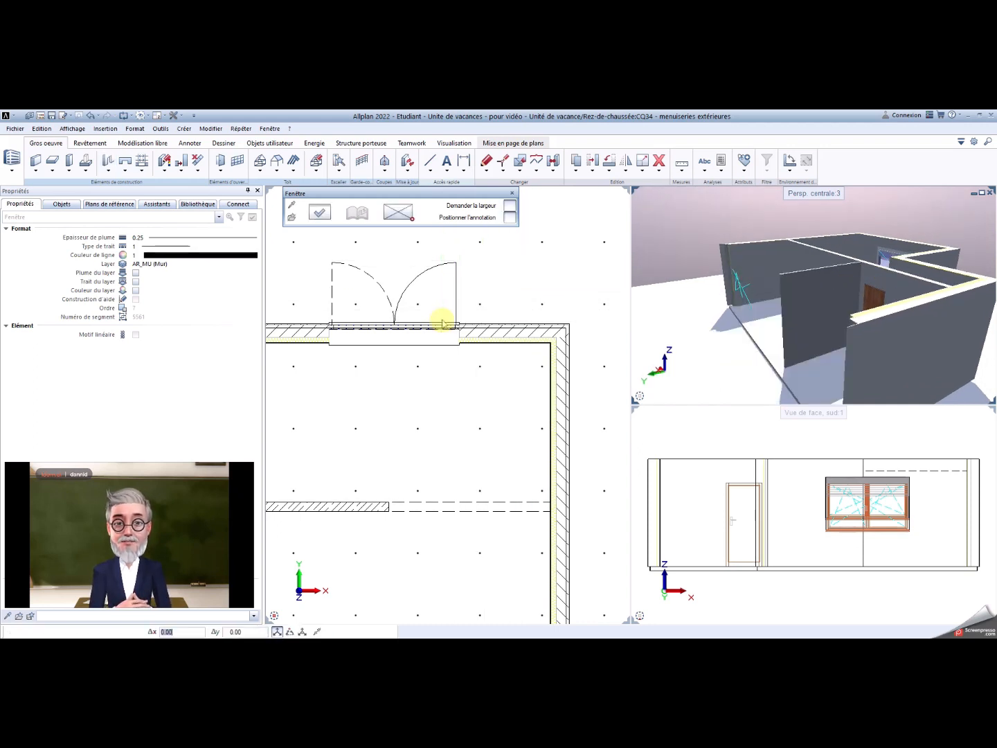
key(Escape)
Step: Reverse the opening direction of the north wall's window so that both sashes swing into the room
scroll(416, 333, up, 2)
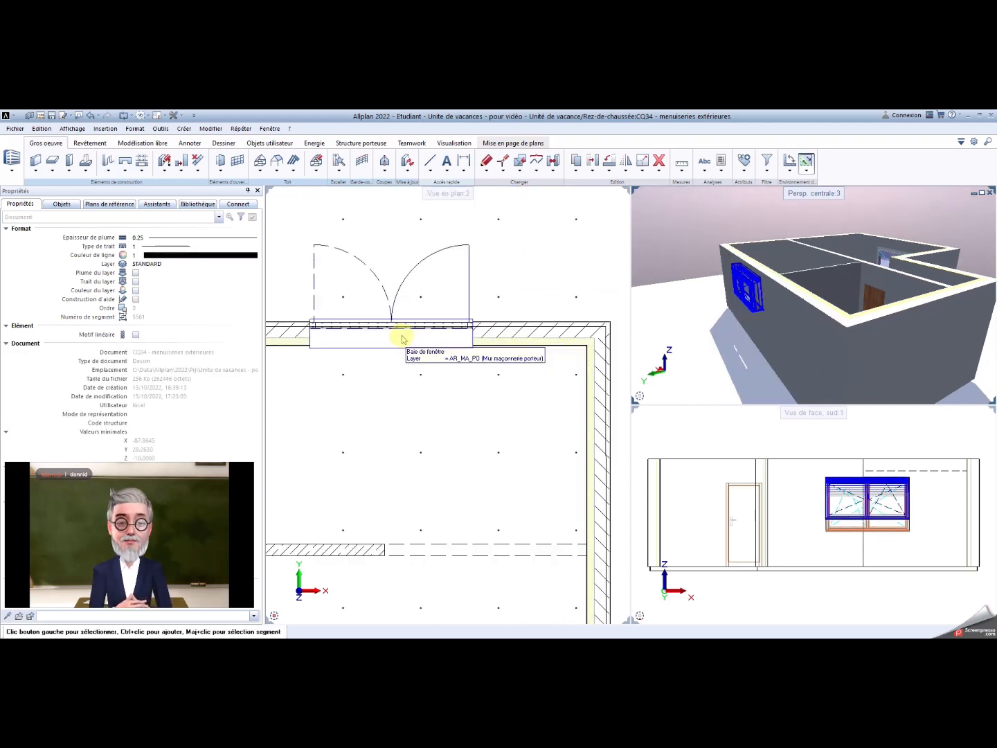
click(390, 340)
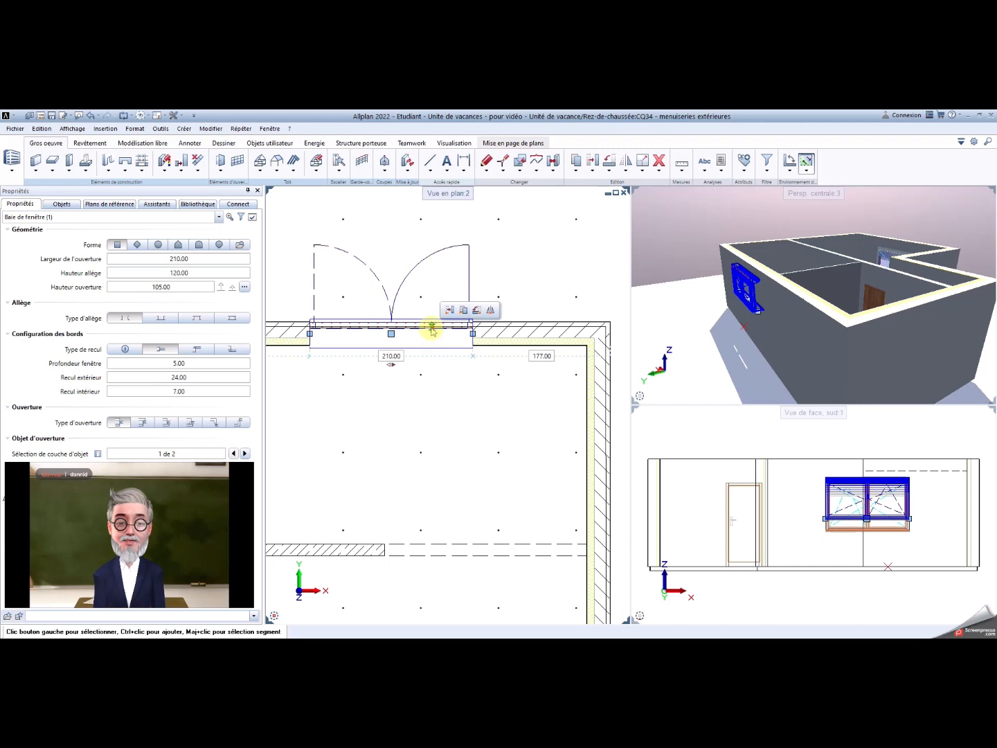
click(431, 325)
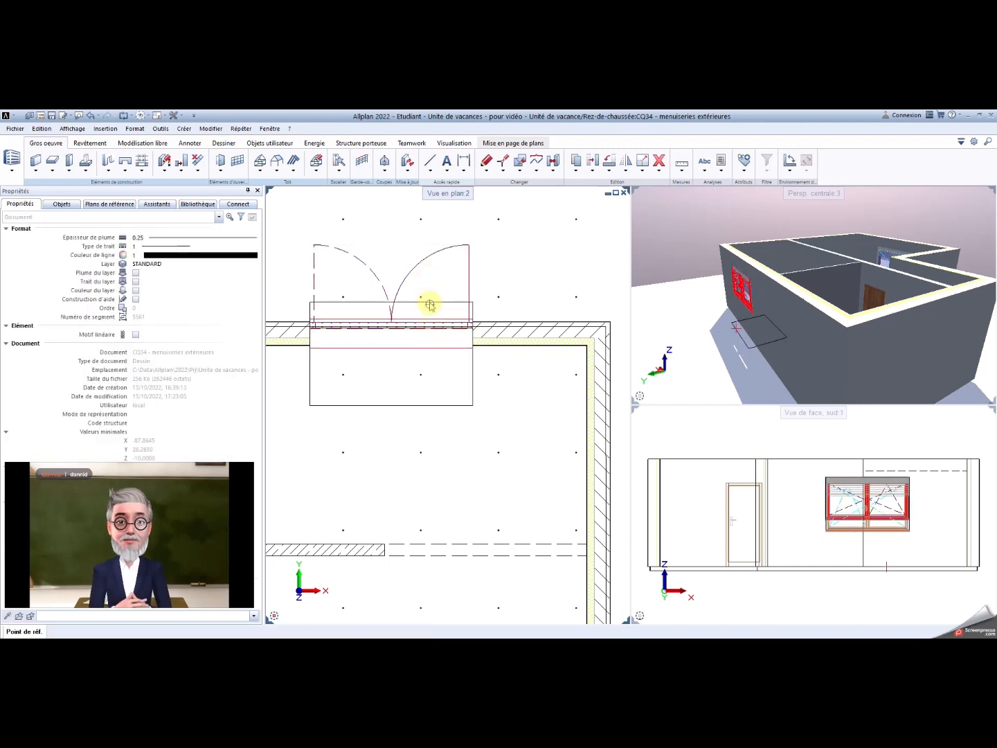
click(428, 290)
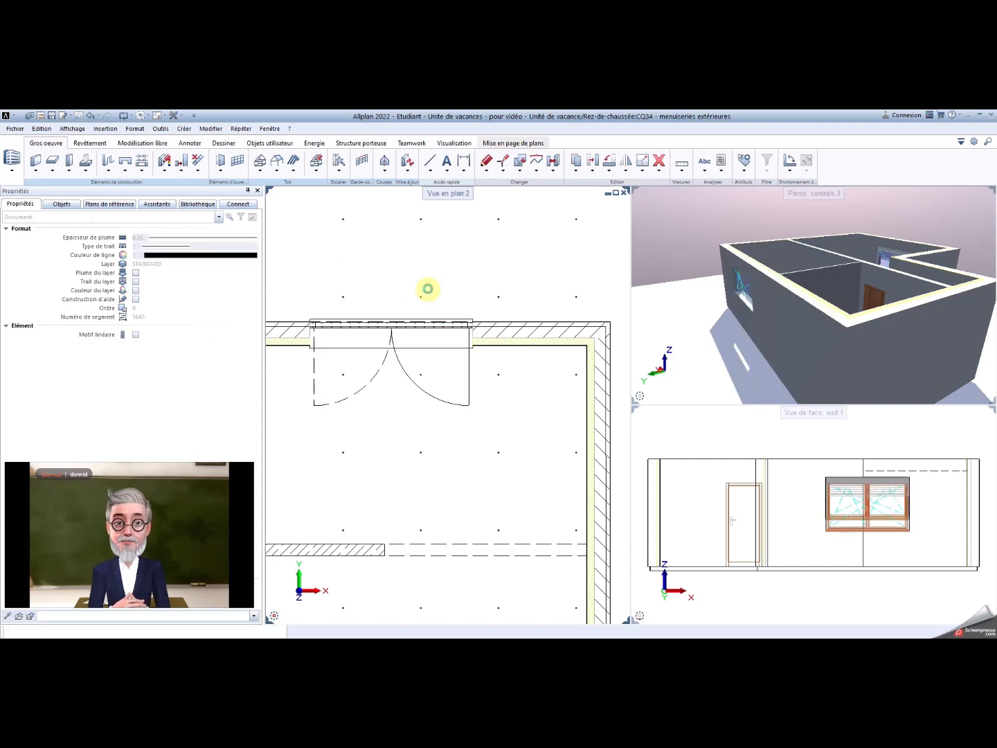
click(438, 336)
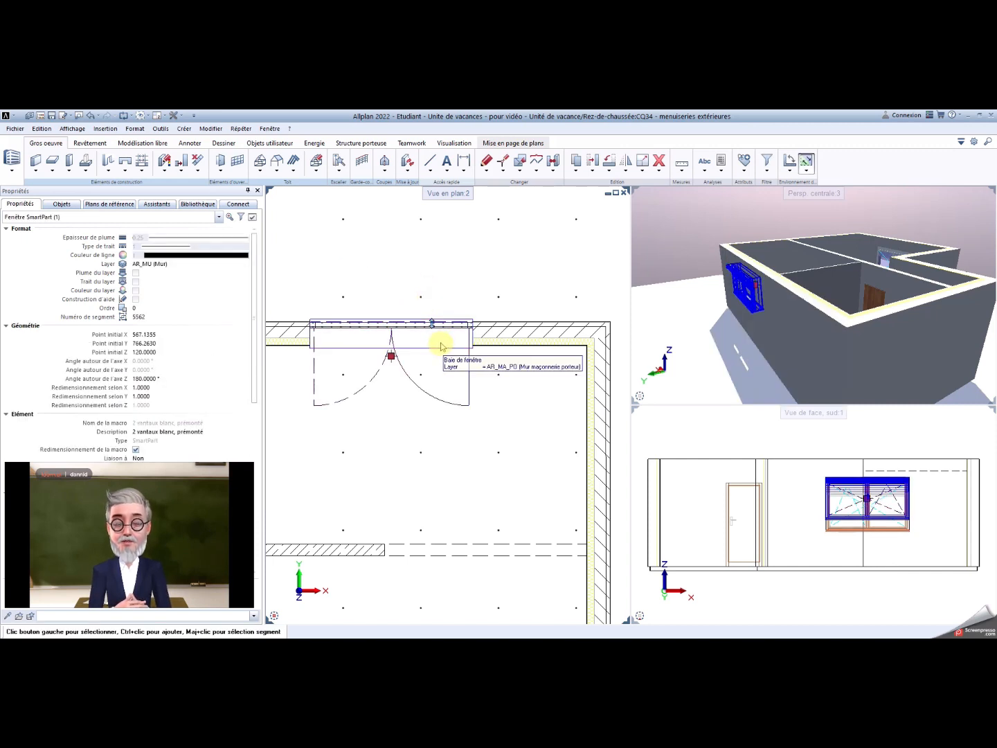
key(Escape)
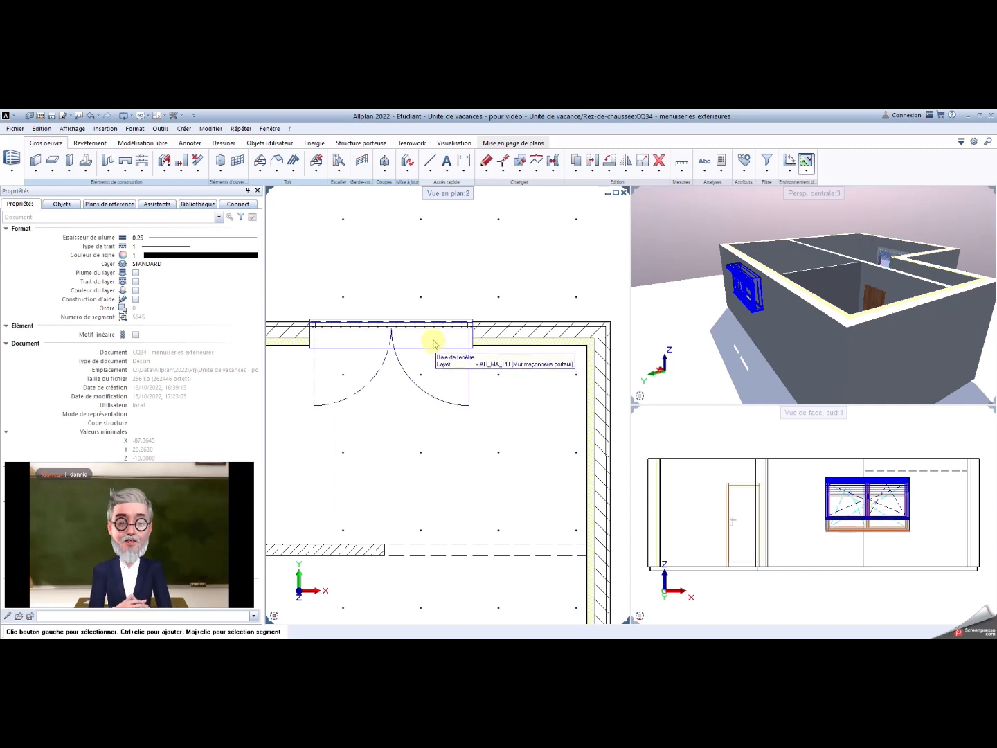
Step: Set the north window's depth (Profondeur fenêtre) to 7 and its setback (Recul) to 1 in its opening mode properties
right_click(434, 342)
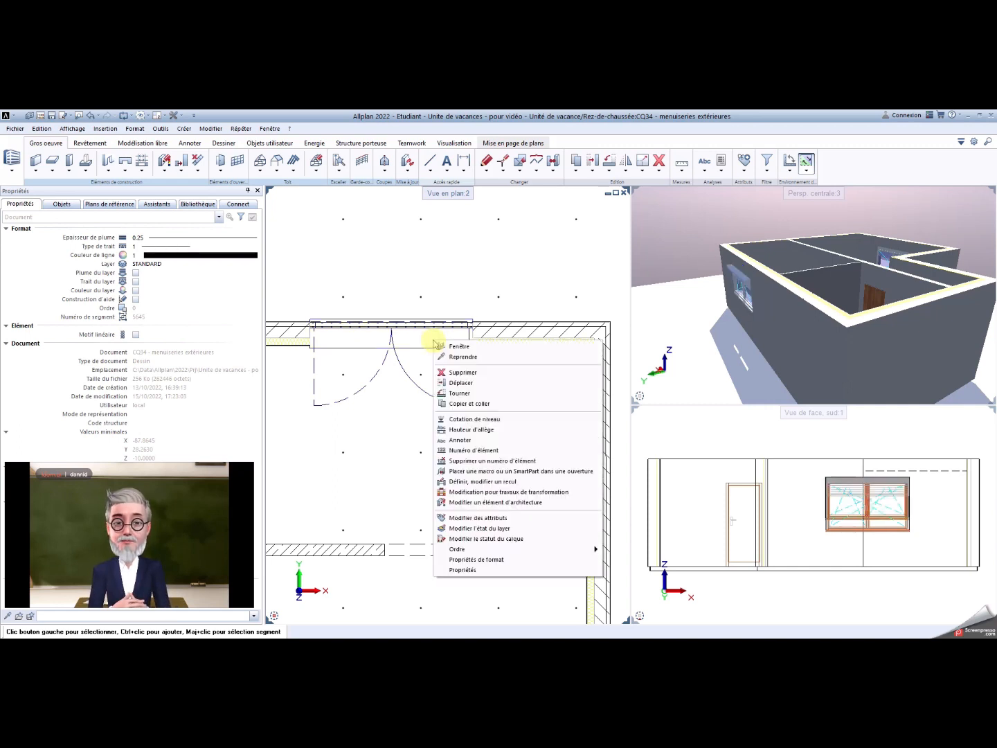
click(457, 570)
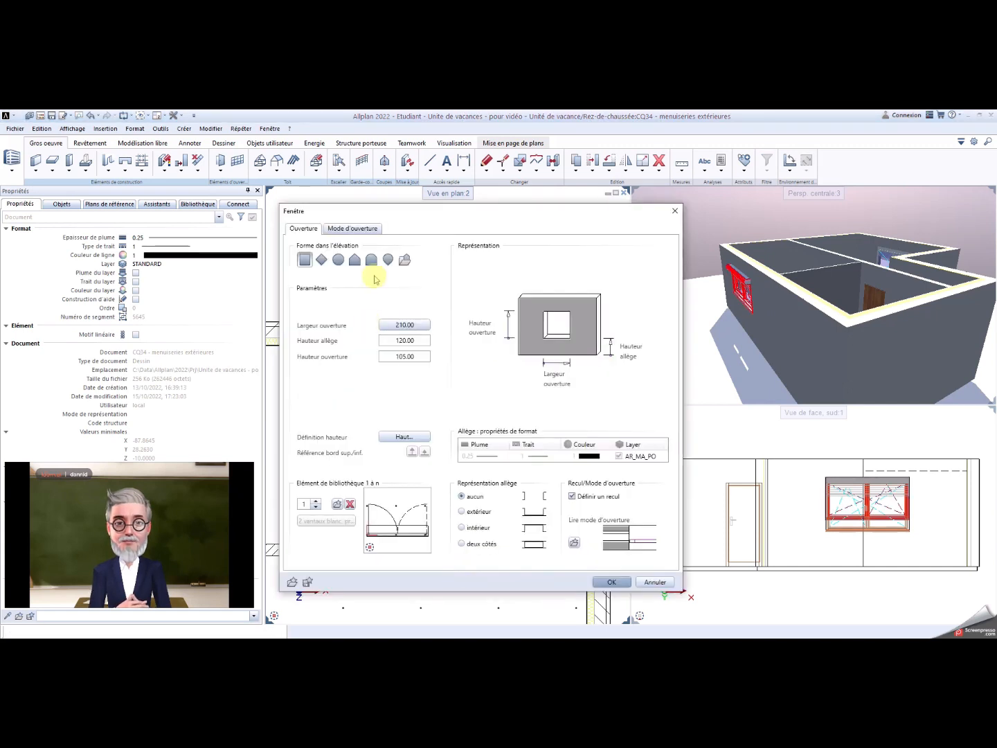
click(354, 229)
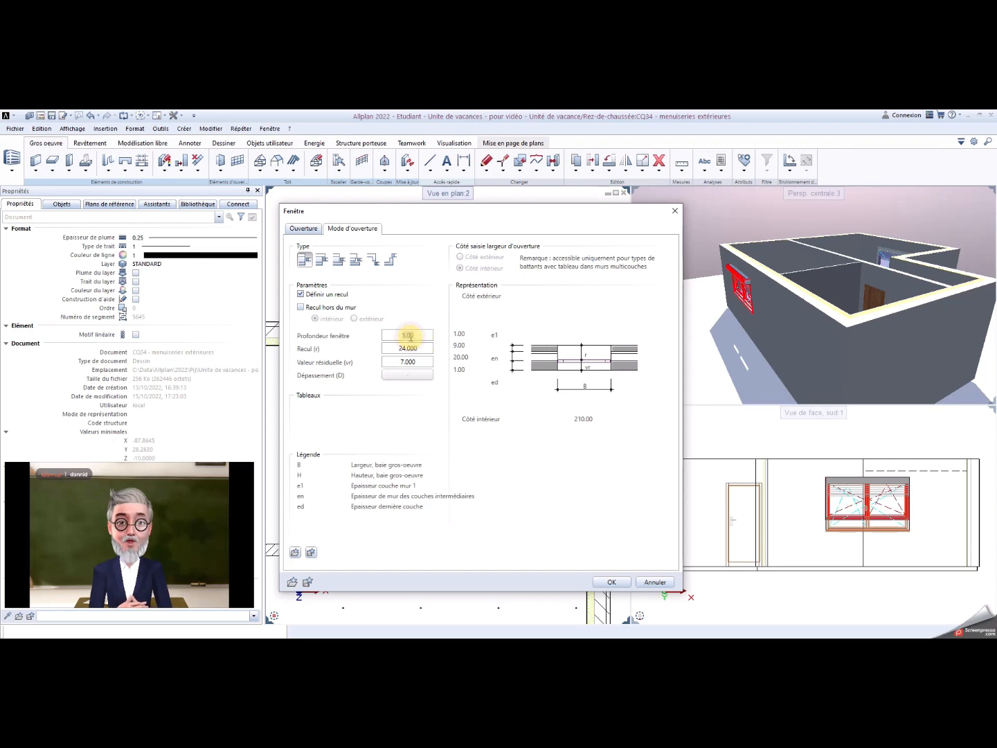
click(411, 338)
text(7)
click(404, 350)
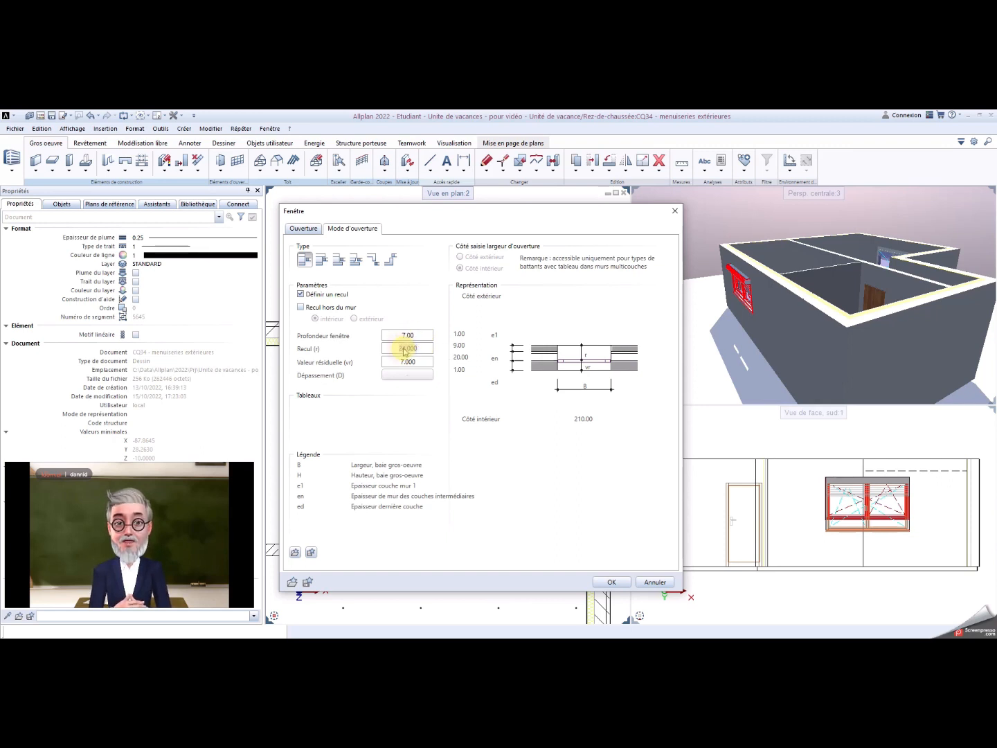
click(408, 361)
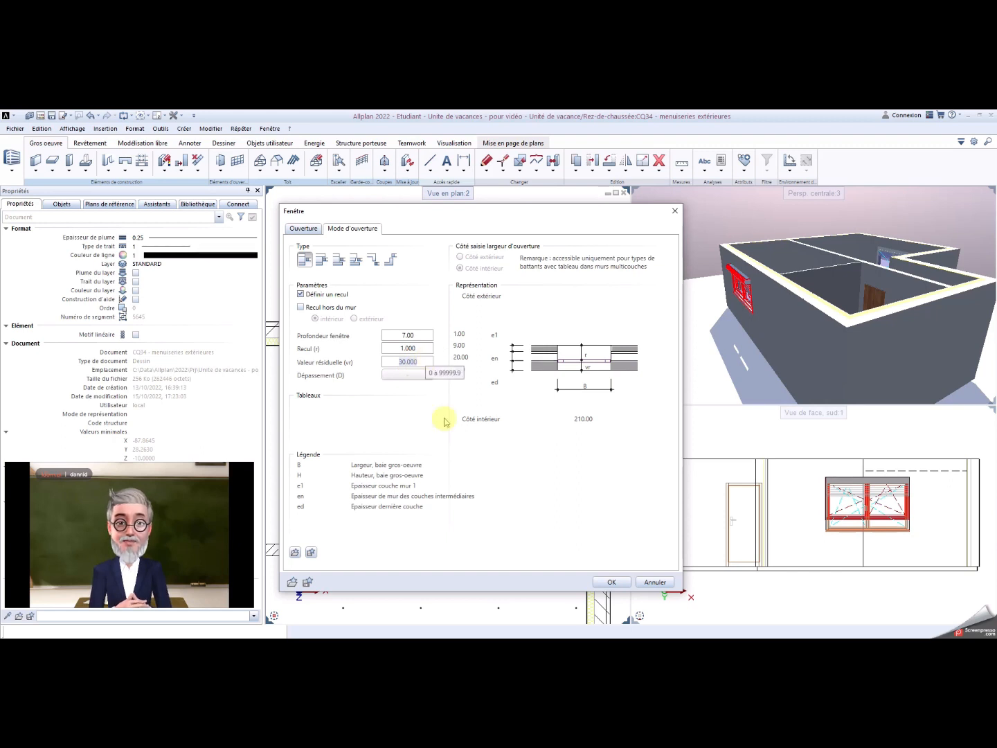
click(612, 583)
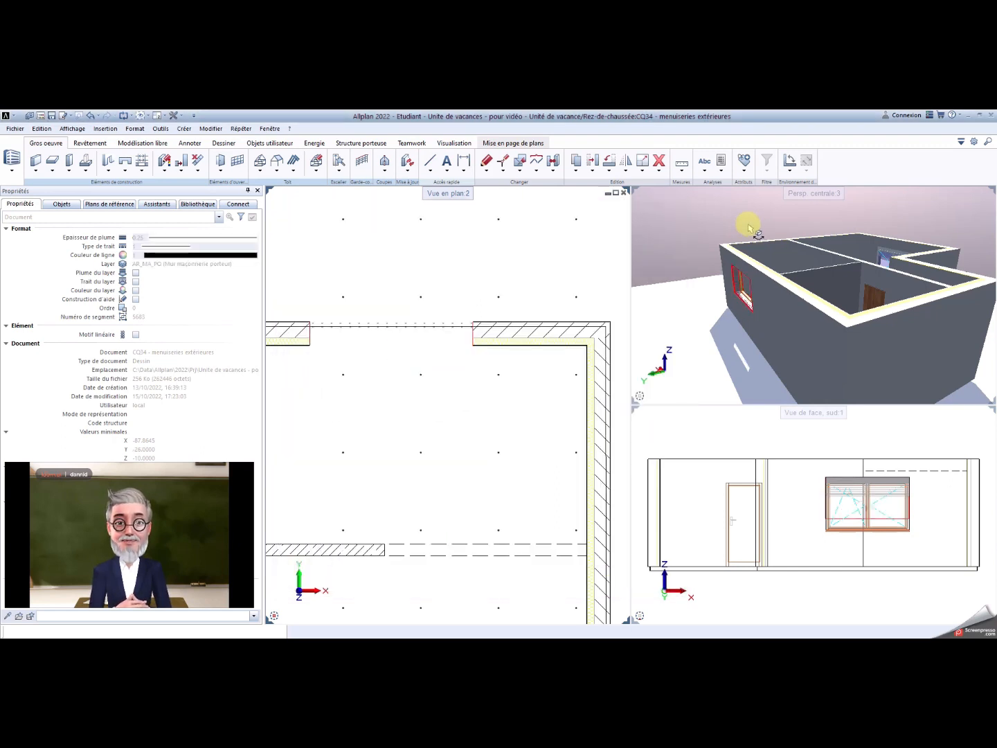
drag(746, 223, 769, 277)
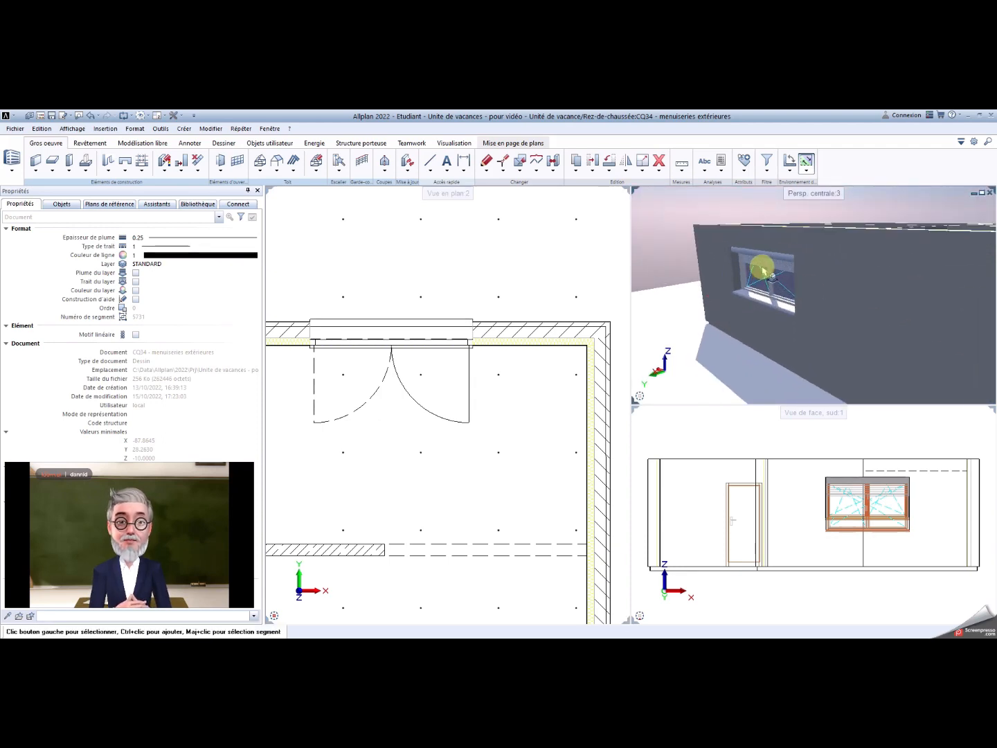
Step: Start a new window anchored at its opening's west corner and set its opening width (Largeur ouverture) to 90
scroll(518, 392, down, 5)
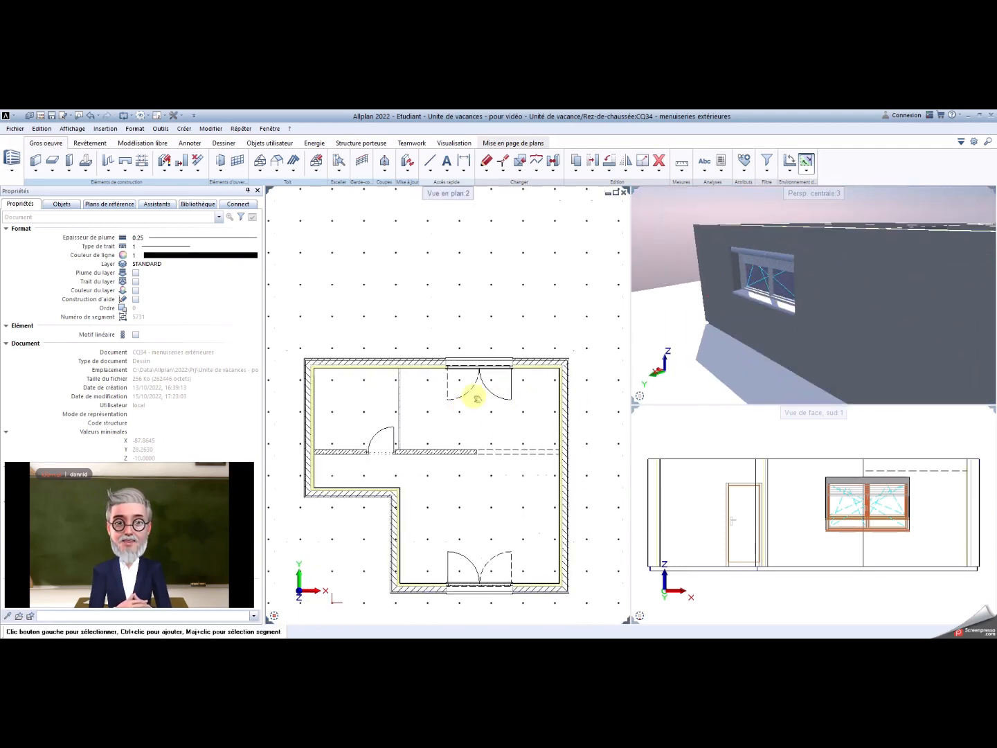
scroll(519, 392, up, 2)
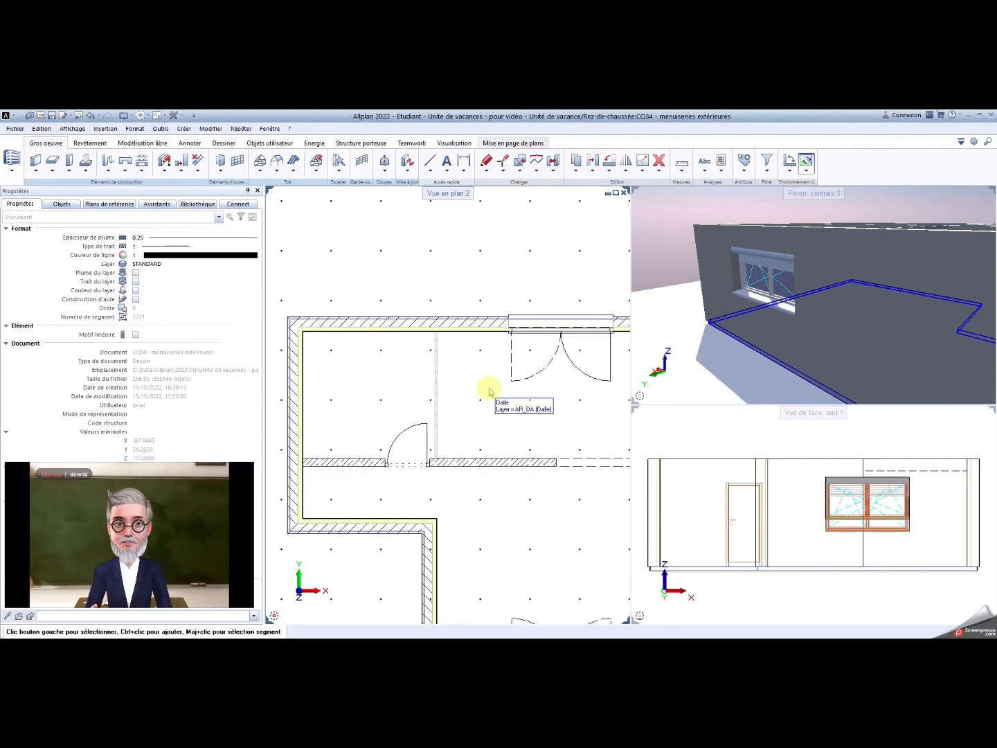
scroll(396, 382, up, 1)
middle_drag(396, 382, 414, 392)
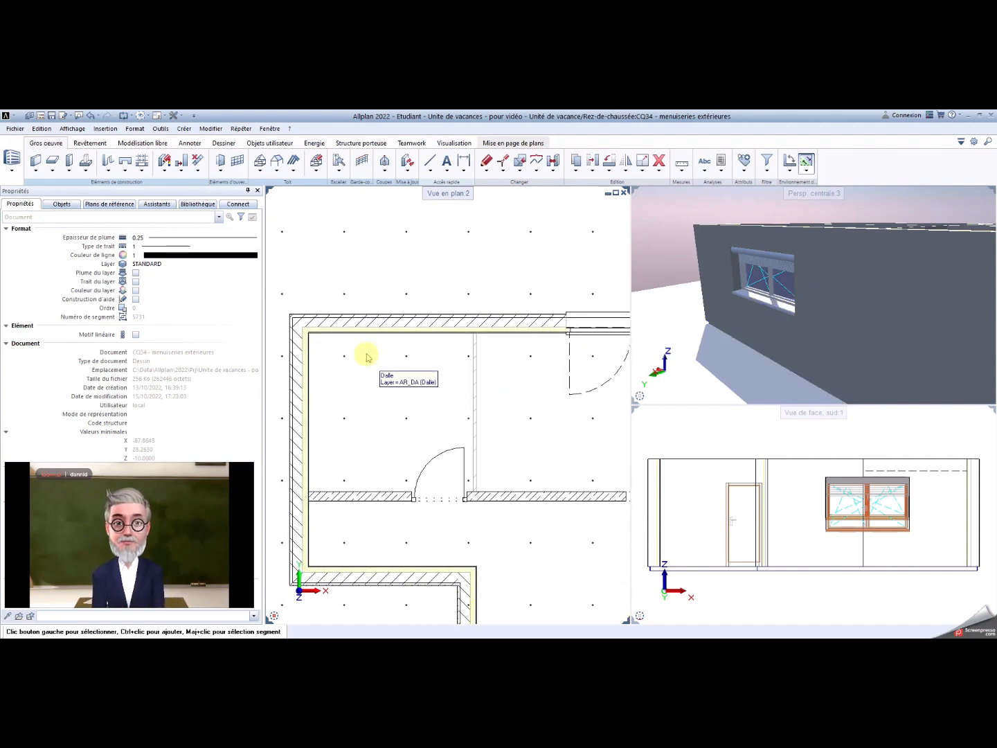
click(108, 173)
click(119, 192)
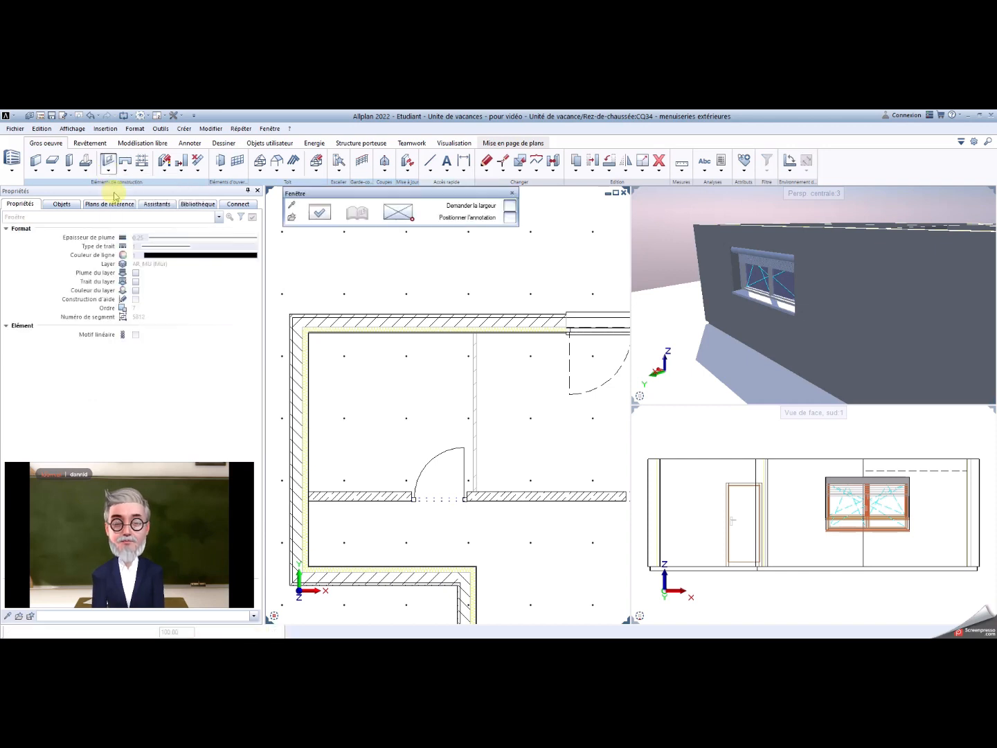
click(386, 221)
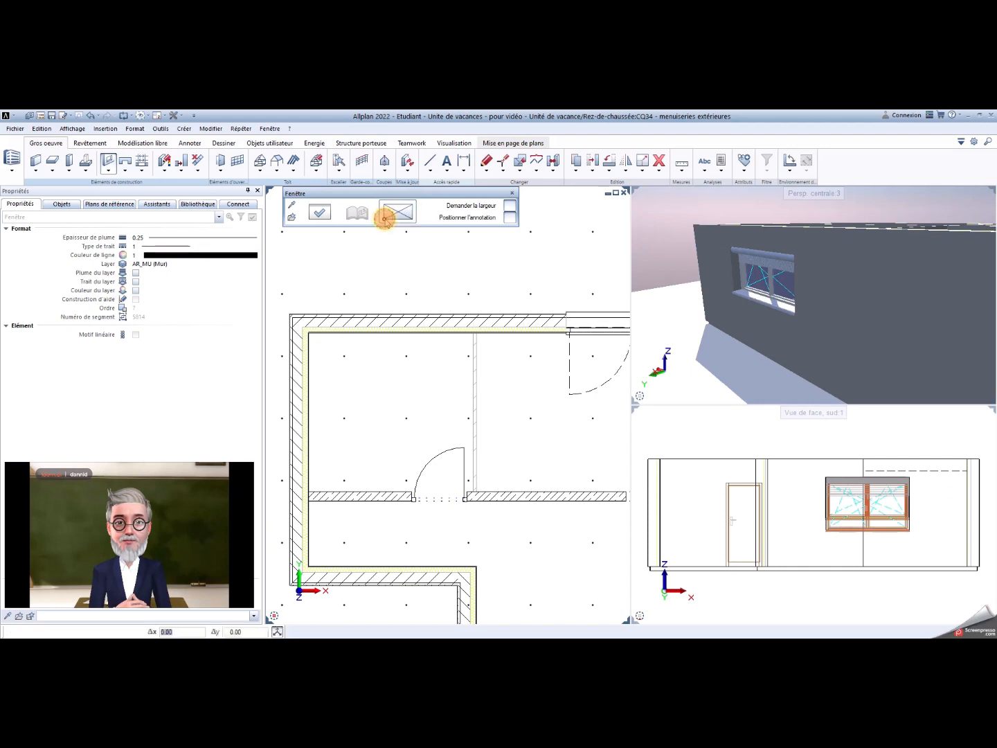
click(319, 213)
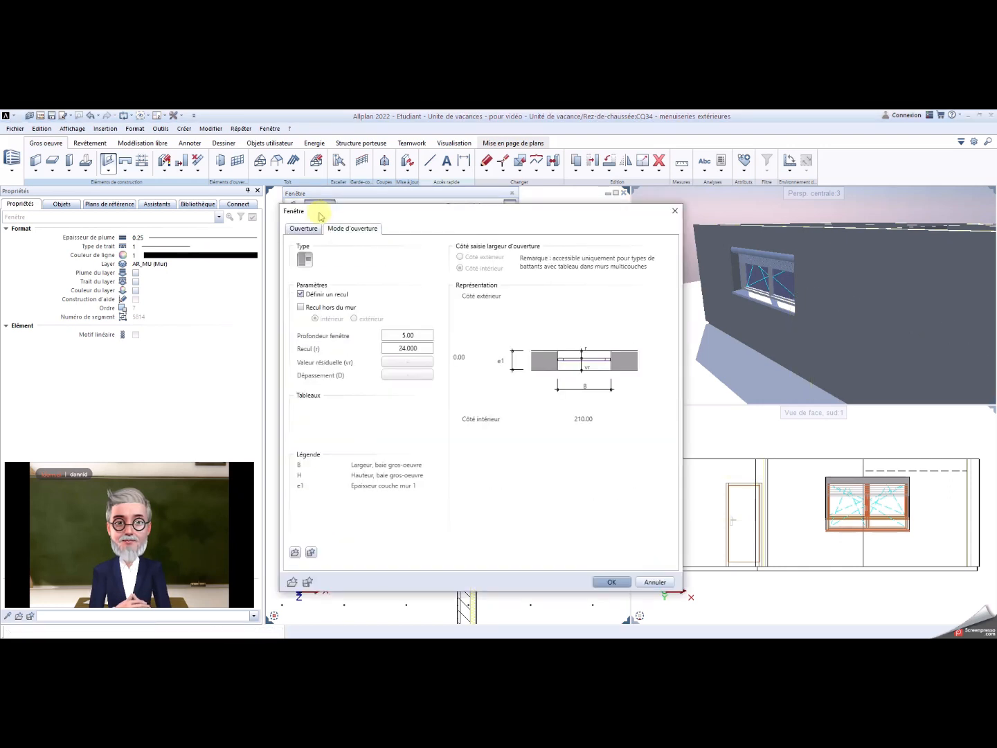
click(306, 228)
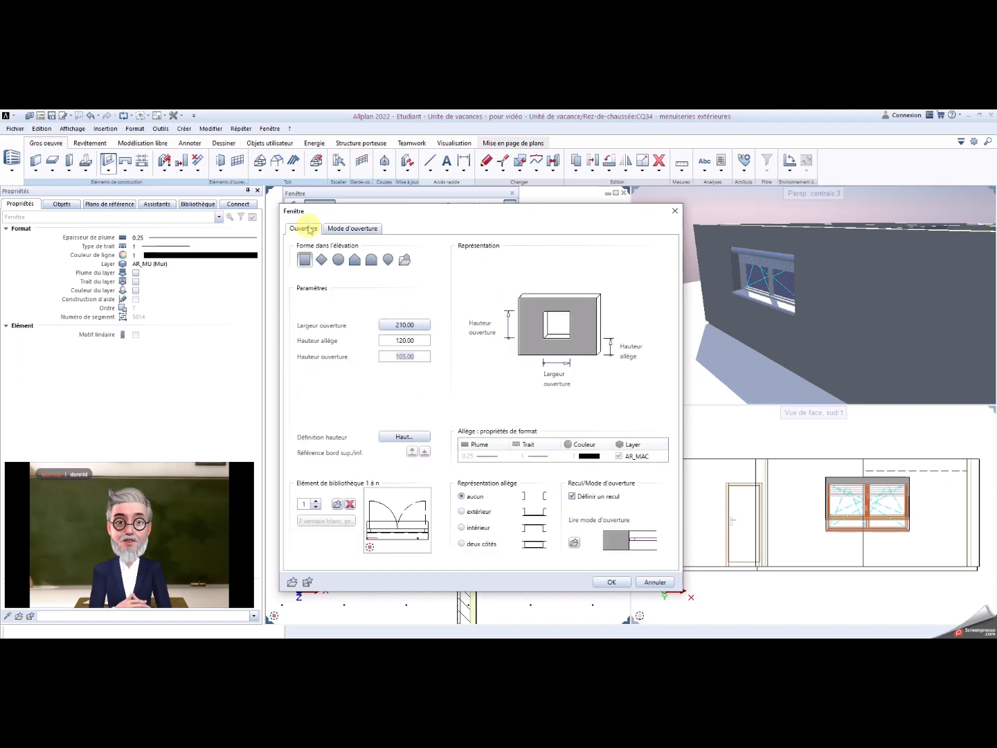
click(405, 326)
double_click(379, 363)
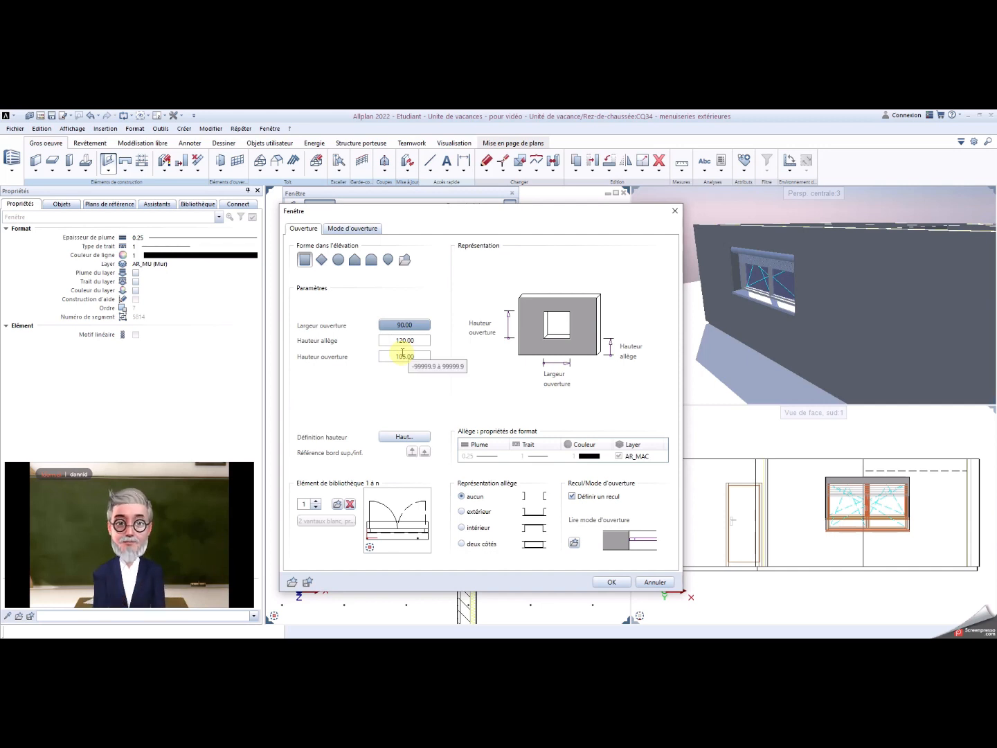
Step: Assign the library element "1 vantail blanc" from Fenêtres > 1 battant to the window and accept its properties
click(338, 506)
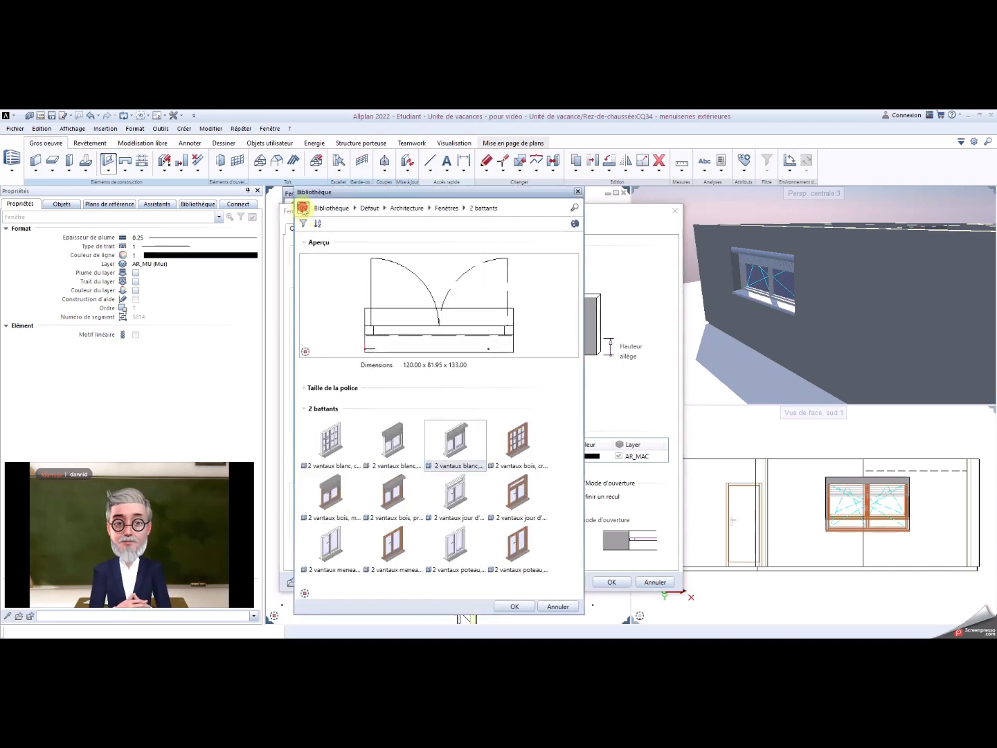
click(303, 208)
click(347, 252)
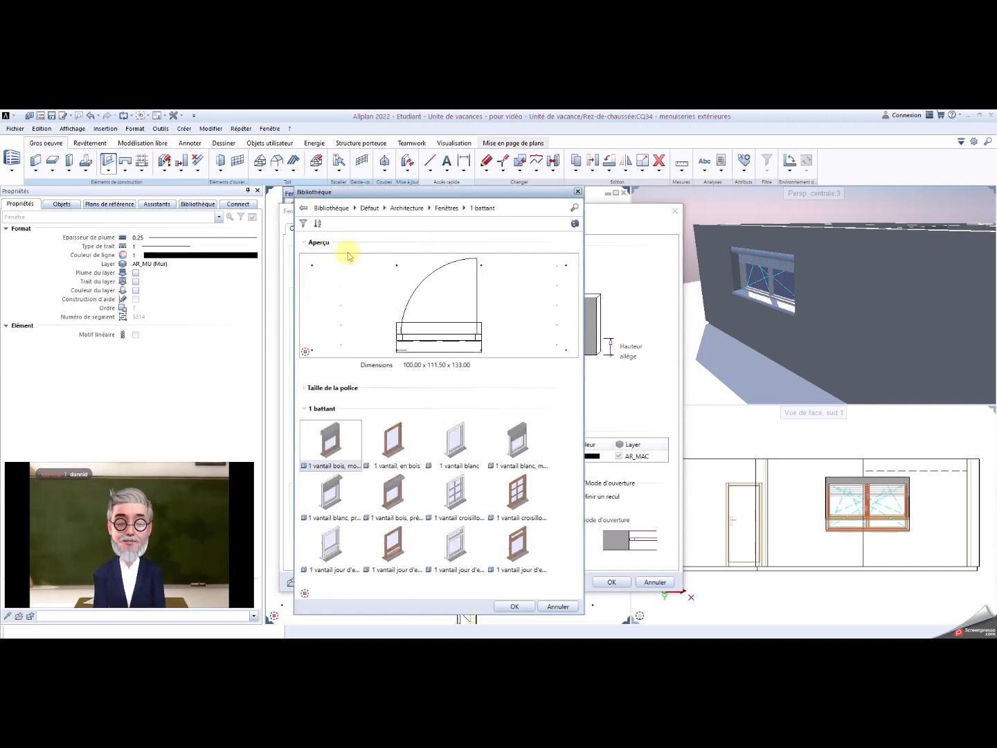
click(452, 443)
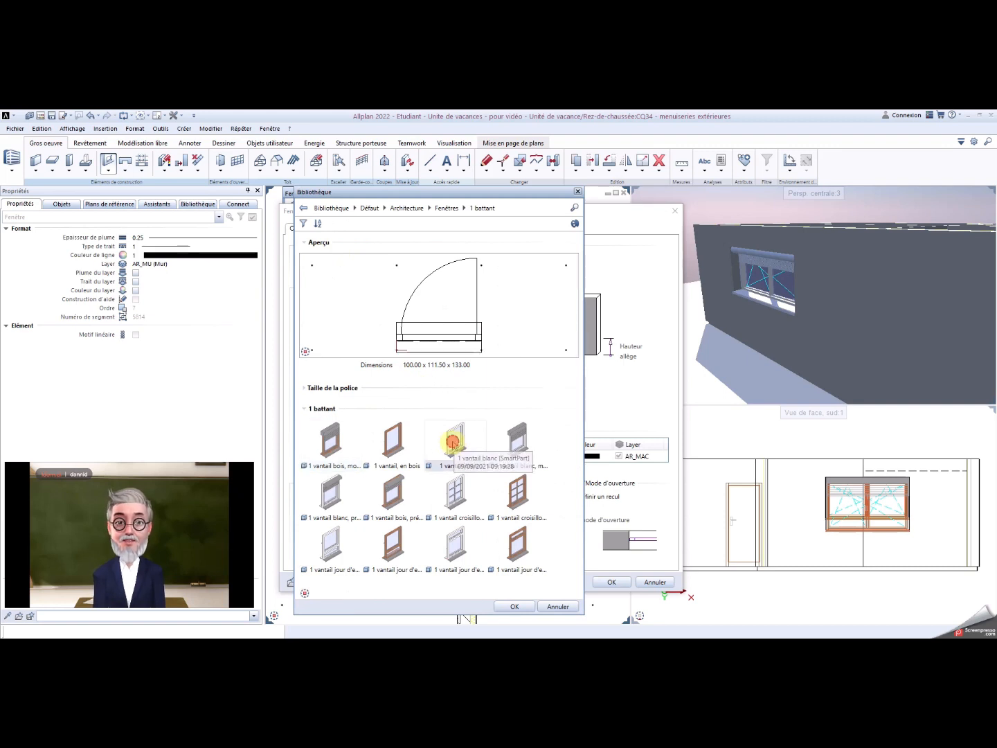
click(515, 606)
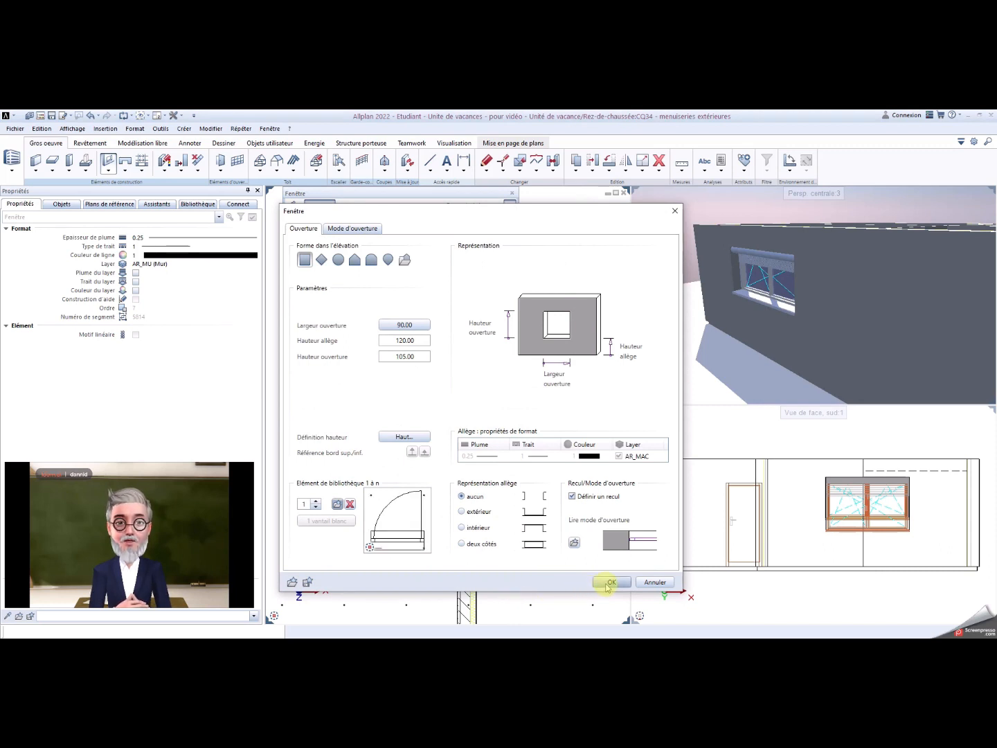
click(607, 583)
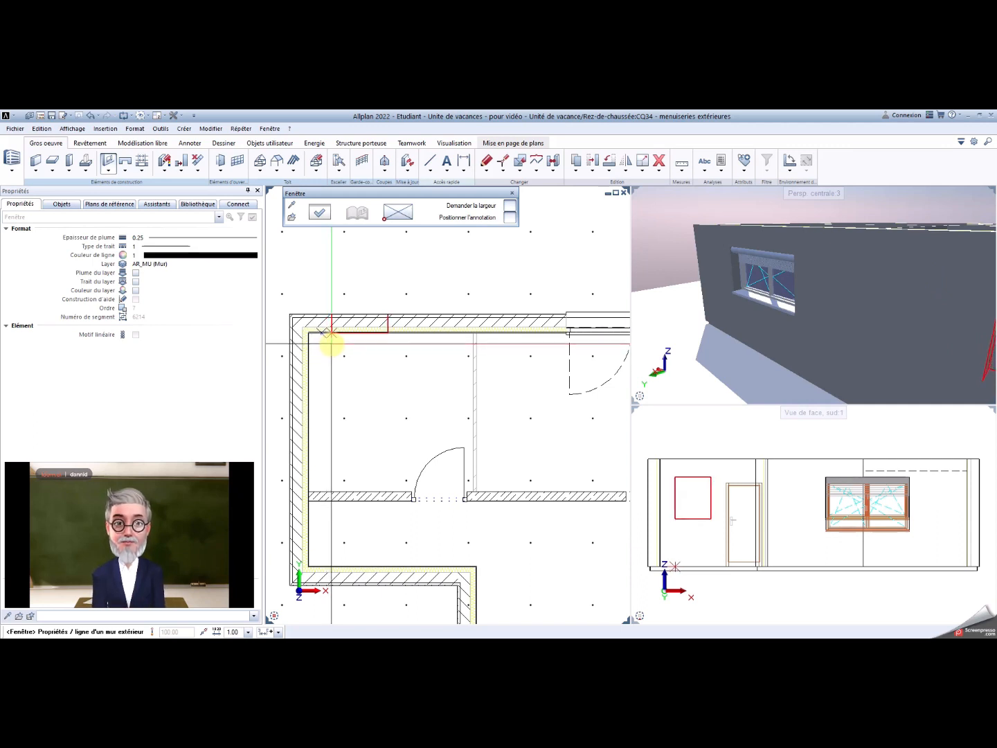
Step: Place the window in the north exterior wall, 144 from the wall's inner west corner, and finish the window command
click(331, 335)
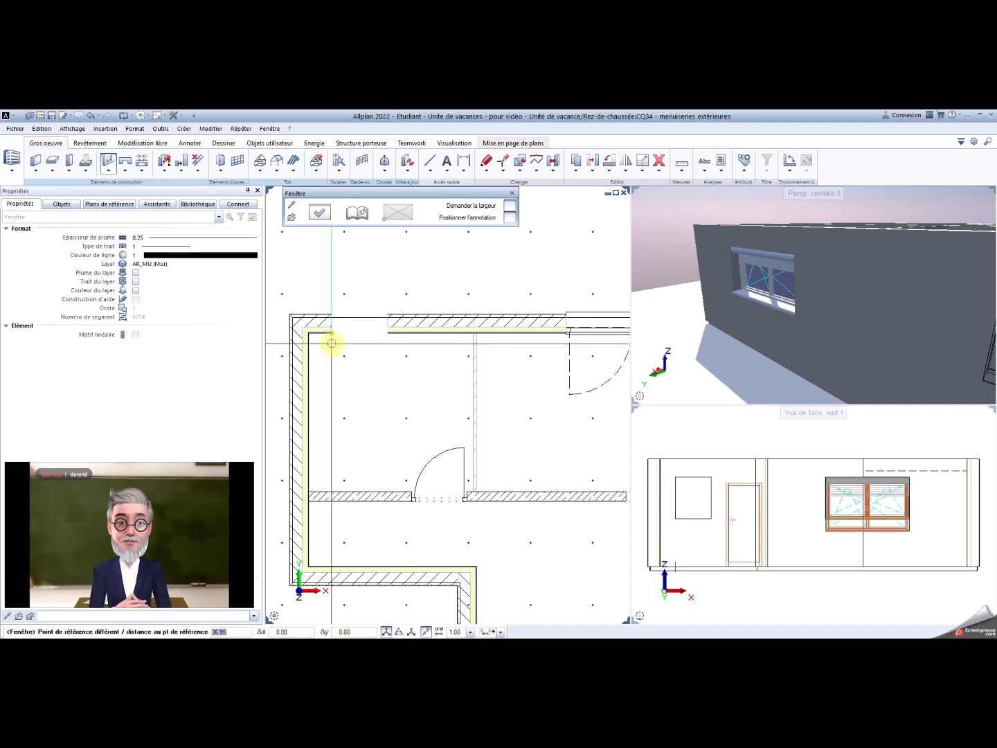
text(144)
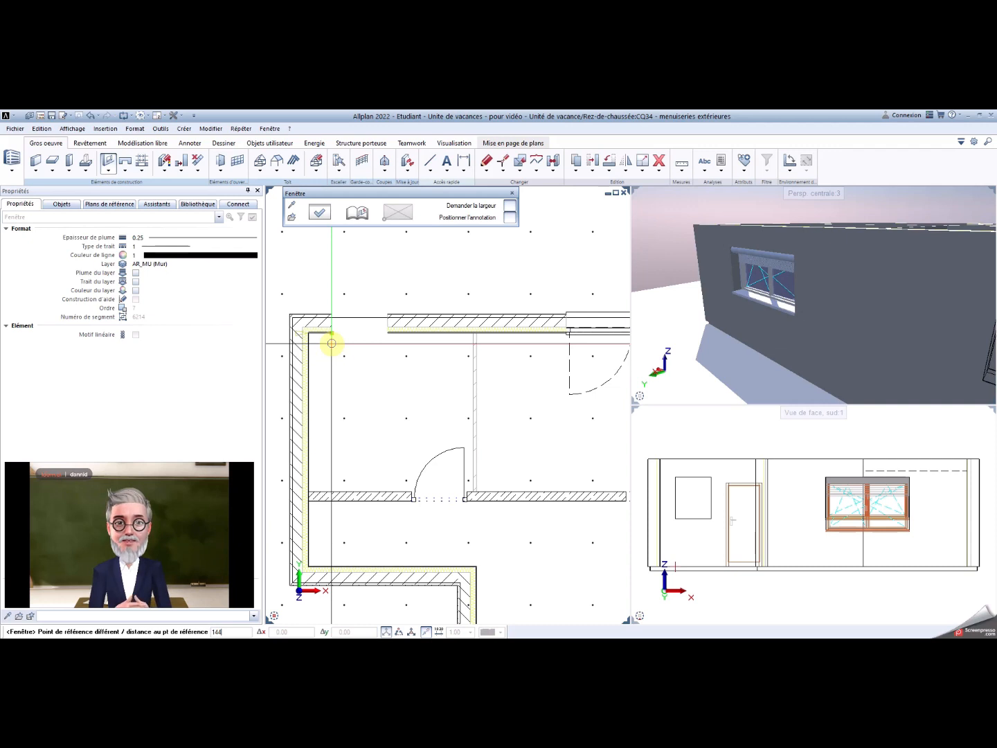
key(Return)
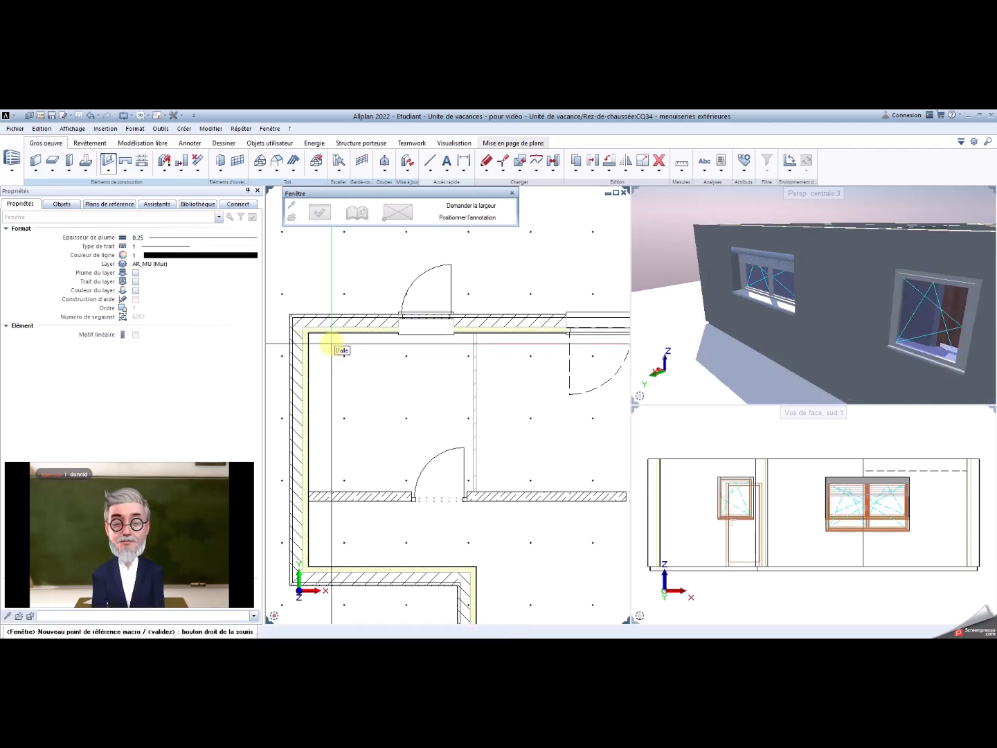
key(Escape)
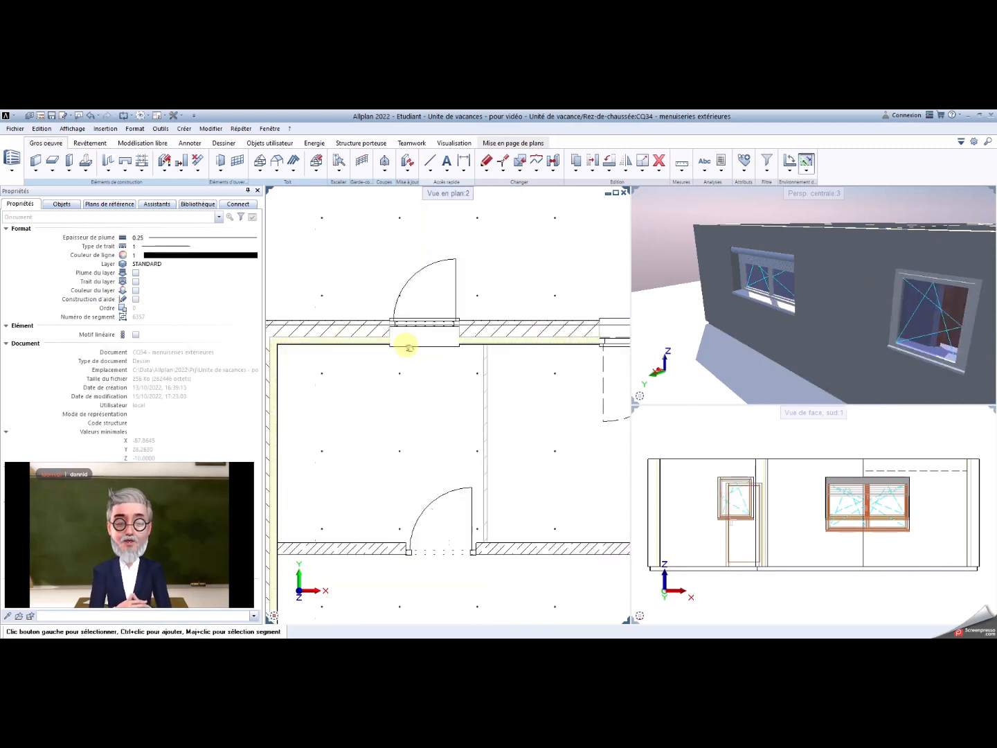
Step: Reverse the opening direction of the north wall's single-sash window so that it swings into the room
scroll(408, 340, up, 1)
click(405, 351)
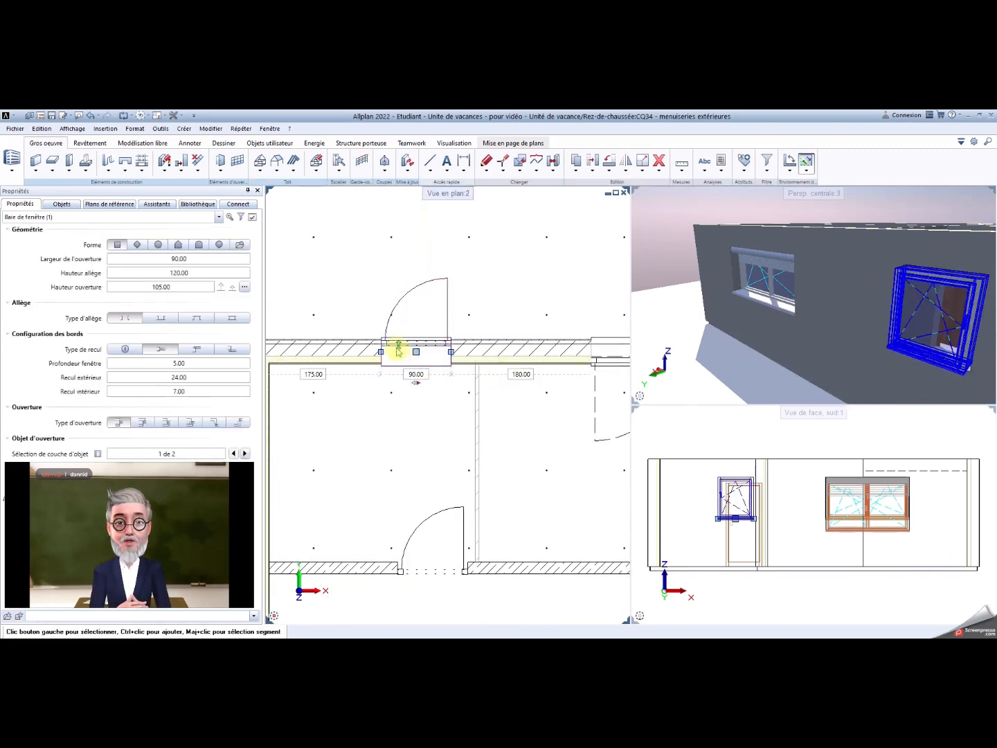
click(397, 344)
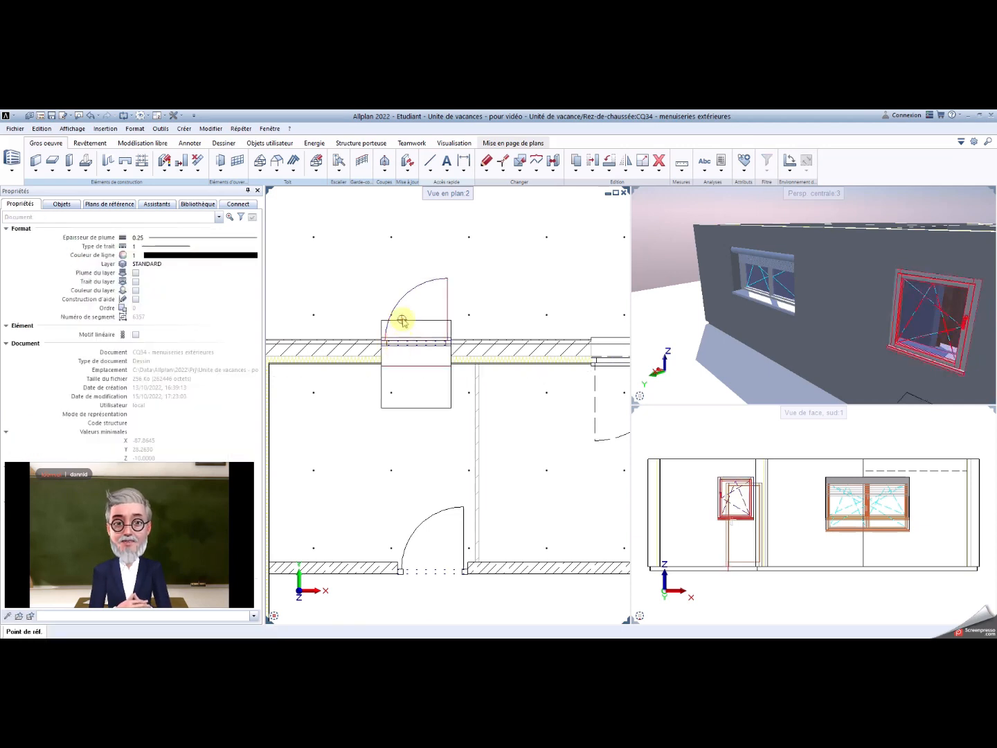
click(403, 315)
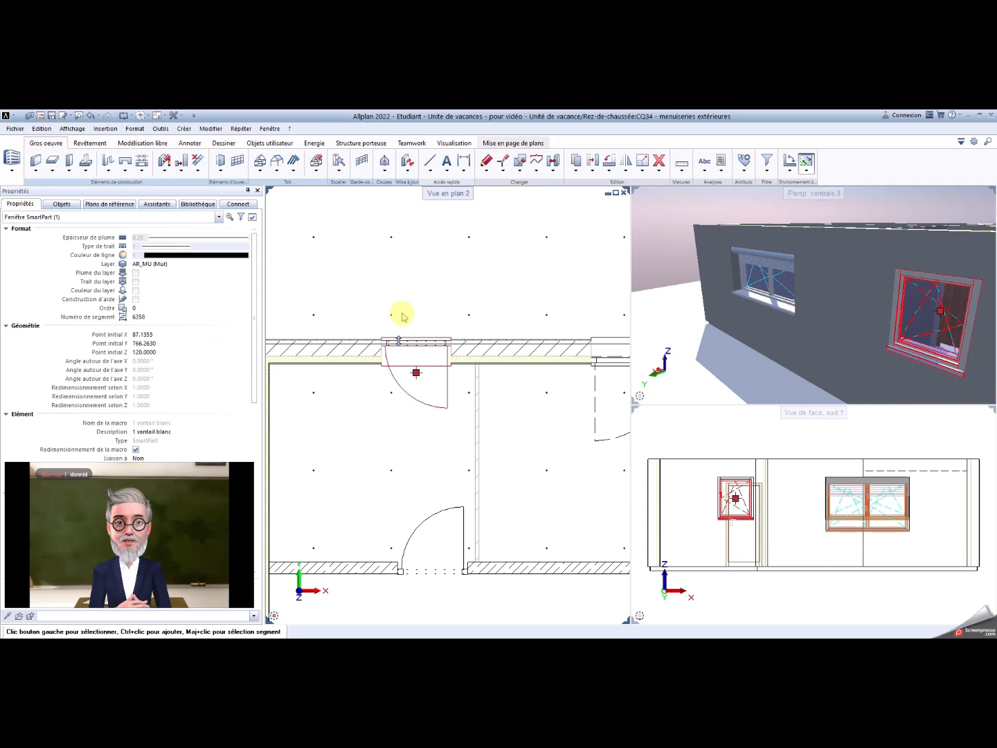
key(Escape)
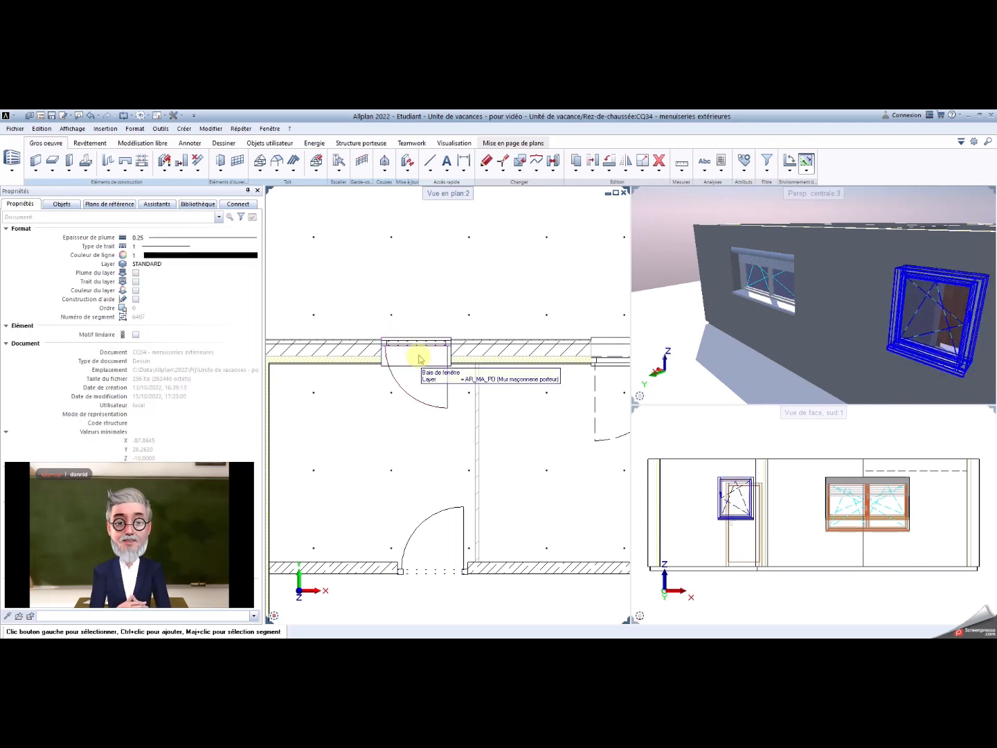
Step: Set the single-sash window's depth (Profondeur fenêtre) to 7 and its setback (Recul) to 1 in its opening mode properties
right_click(419, 357)
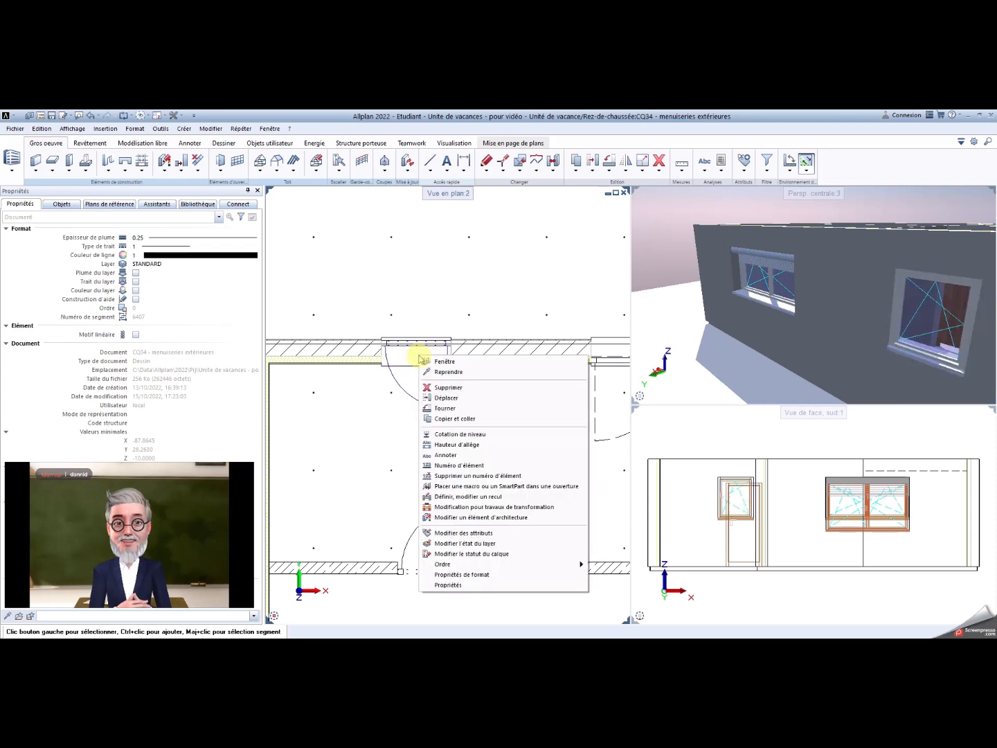
click(460, 585)
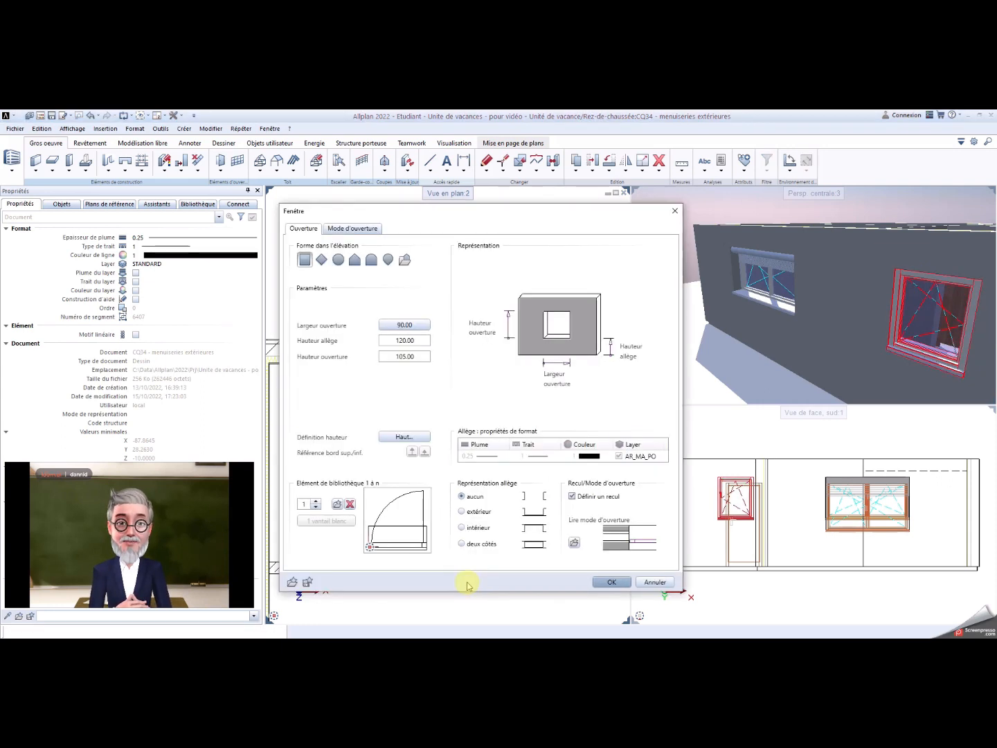
click(339, 228)
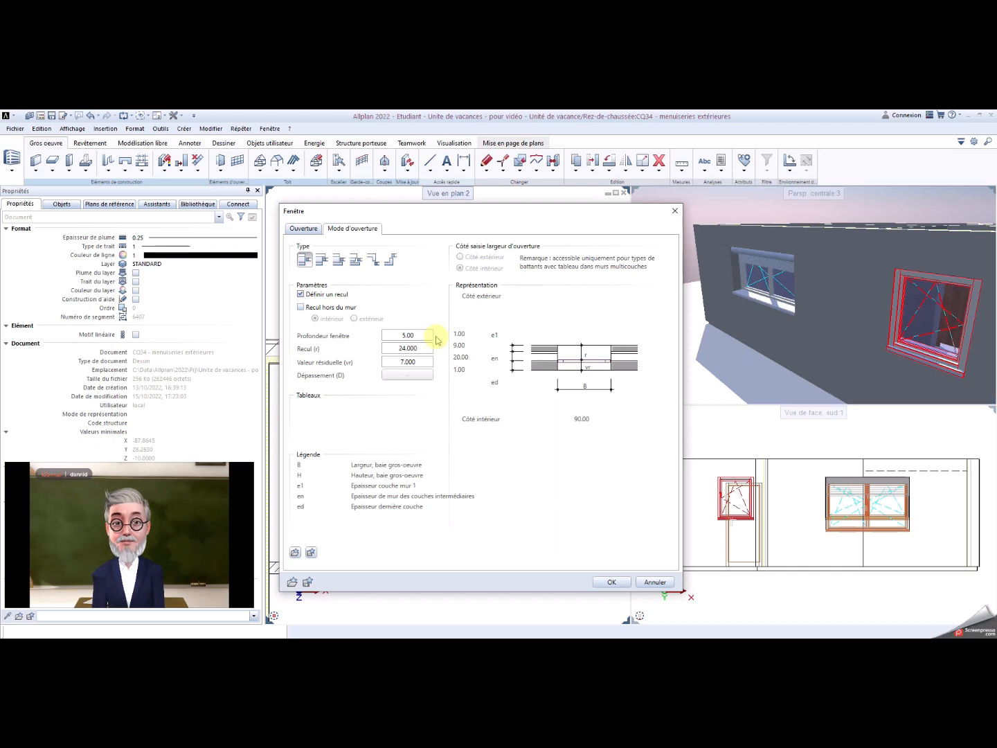
double_click(408, 336)
text(1)
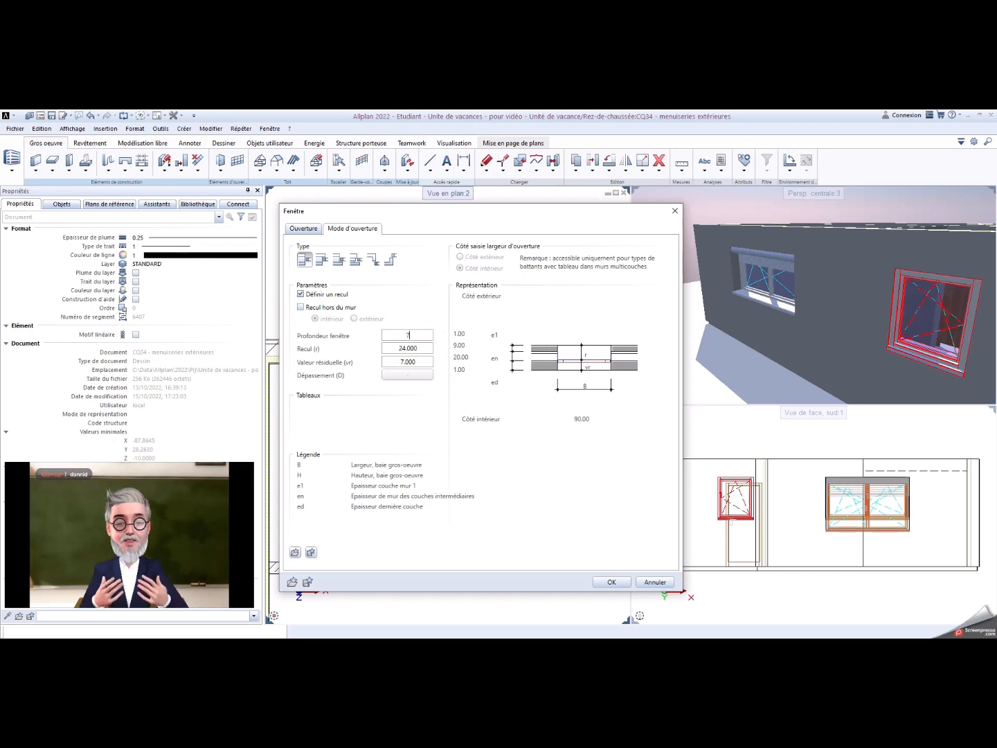
double_click(427, 350)
text(1)
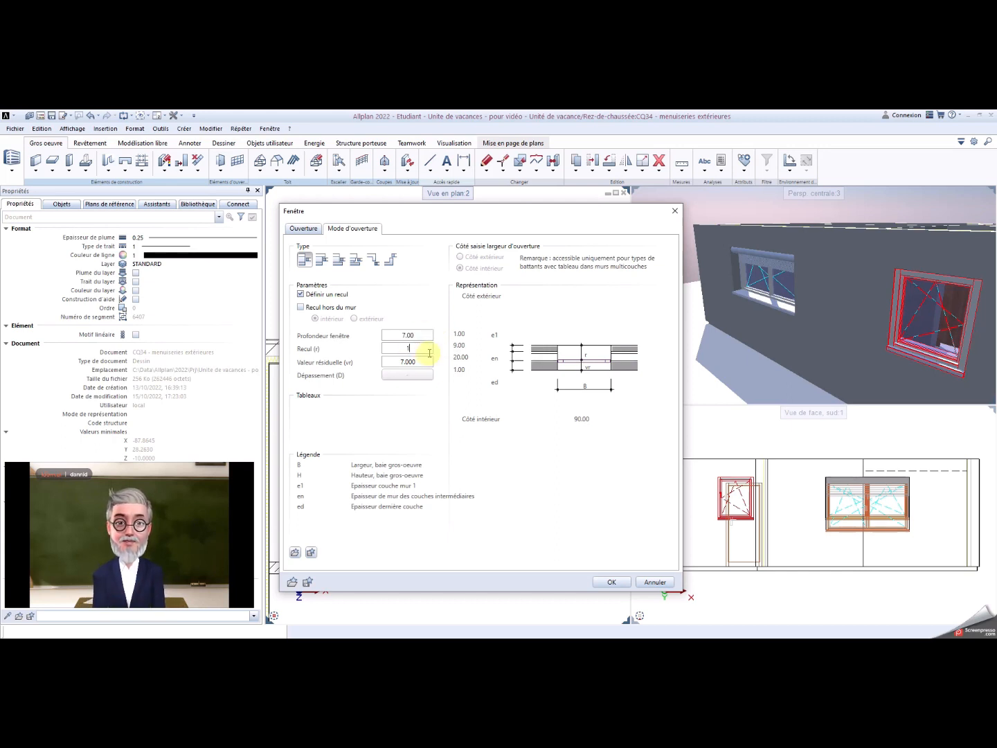
key(Tab)
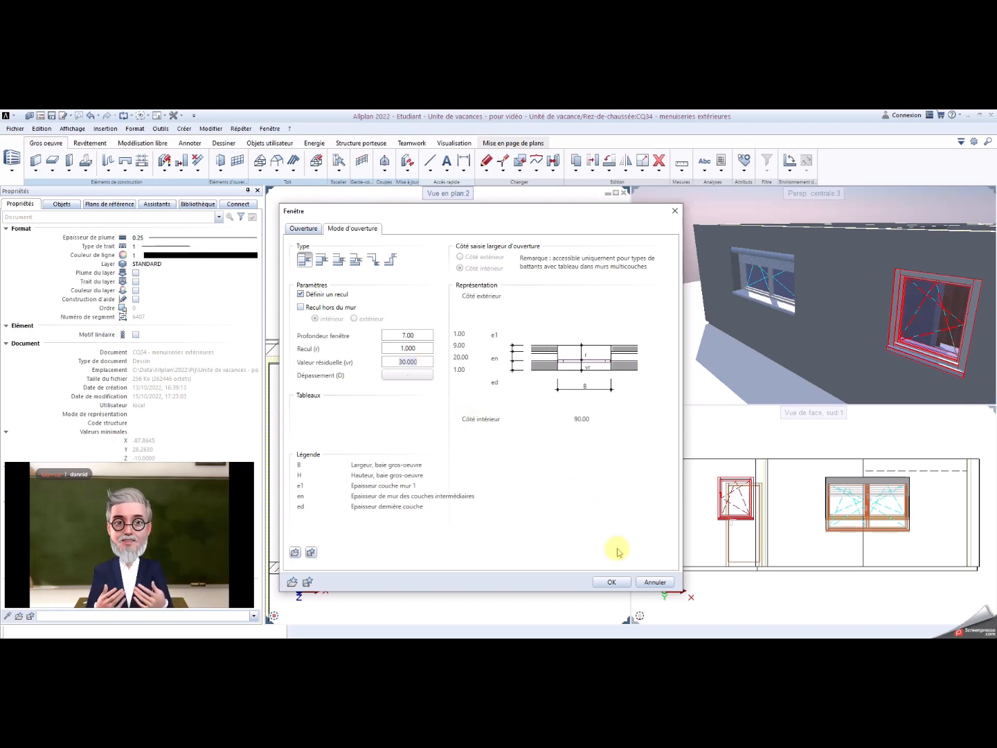
click(616, 582)
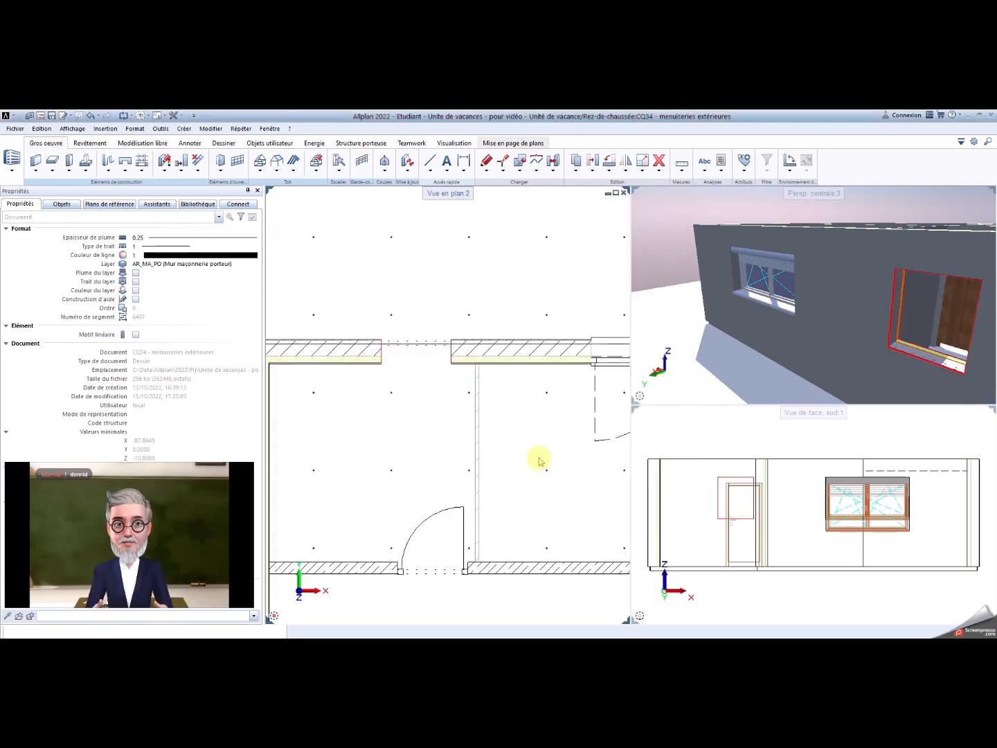
Step: Examine the placed windows from several sides in the perspective view and show the whole floor in the plan view
scroll(567, 326, down, 1)
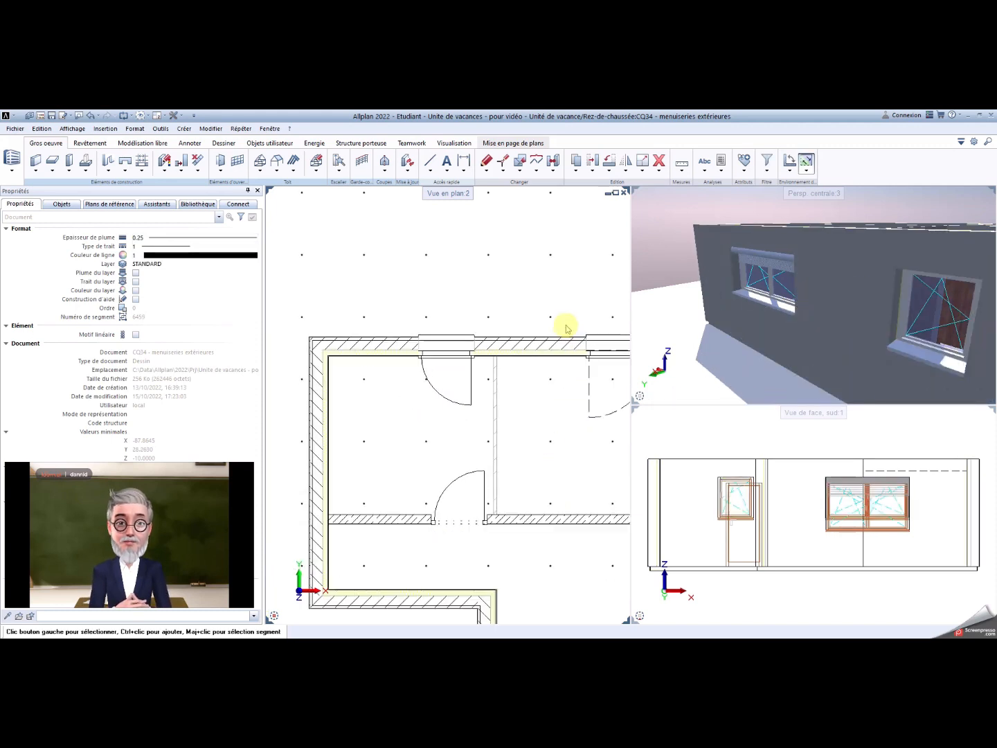
middle_drag(689, 326, 636, 324)
scroll(792, 322, down, 2)
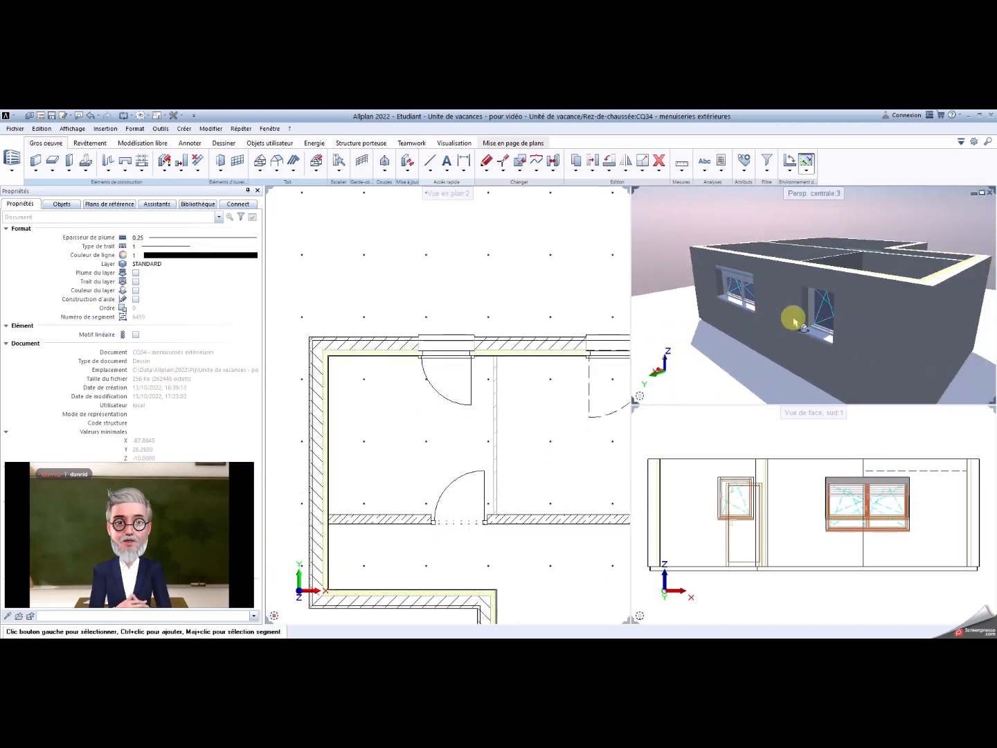
drag(815, 316, 786, 306)
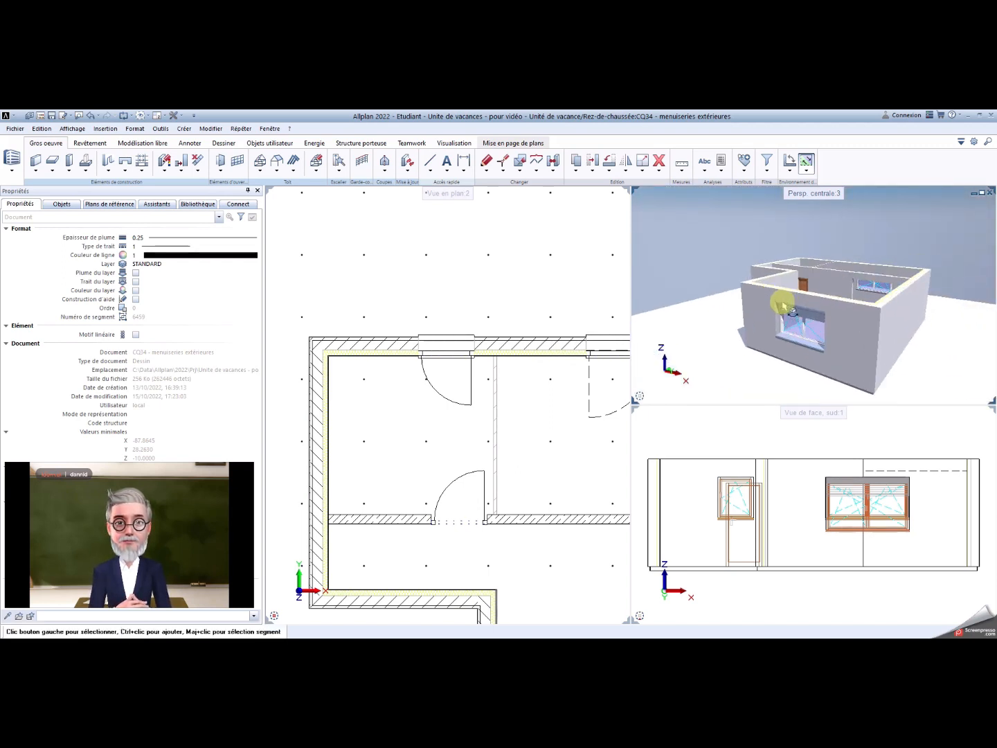
click(286, 617)
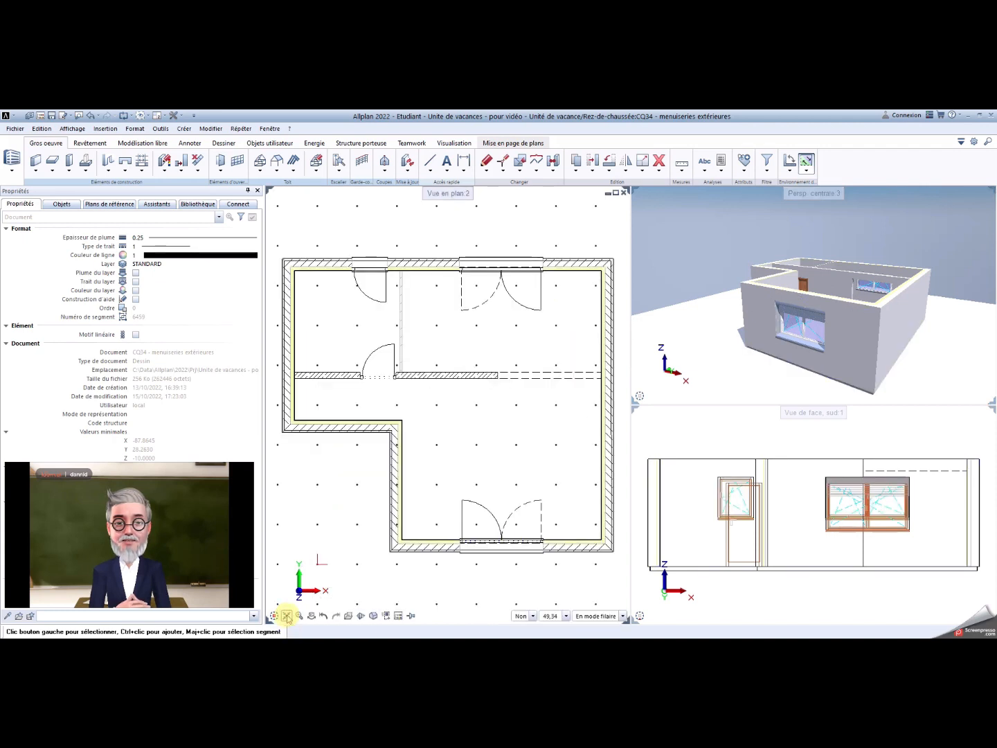
mouse_move(684, 396)
click(653, 395)
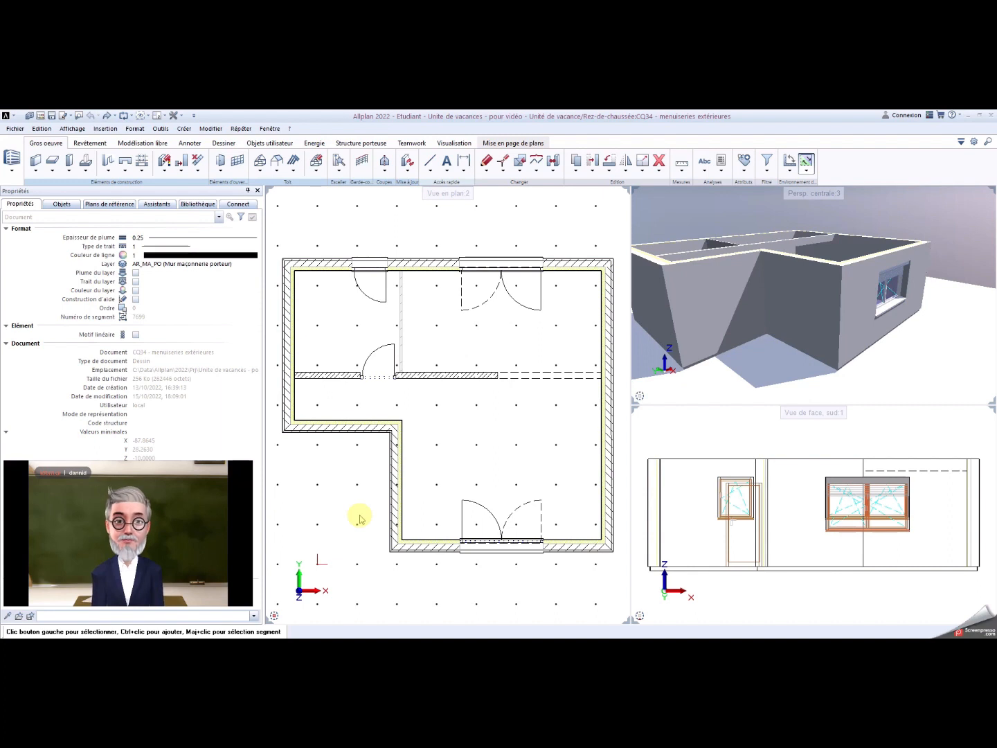
Step: Configure a rectangular door opening 90 wide and 225 high with a defined setback, leaving it without a library element
click(109, 171)
click(121, 179)
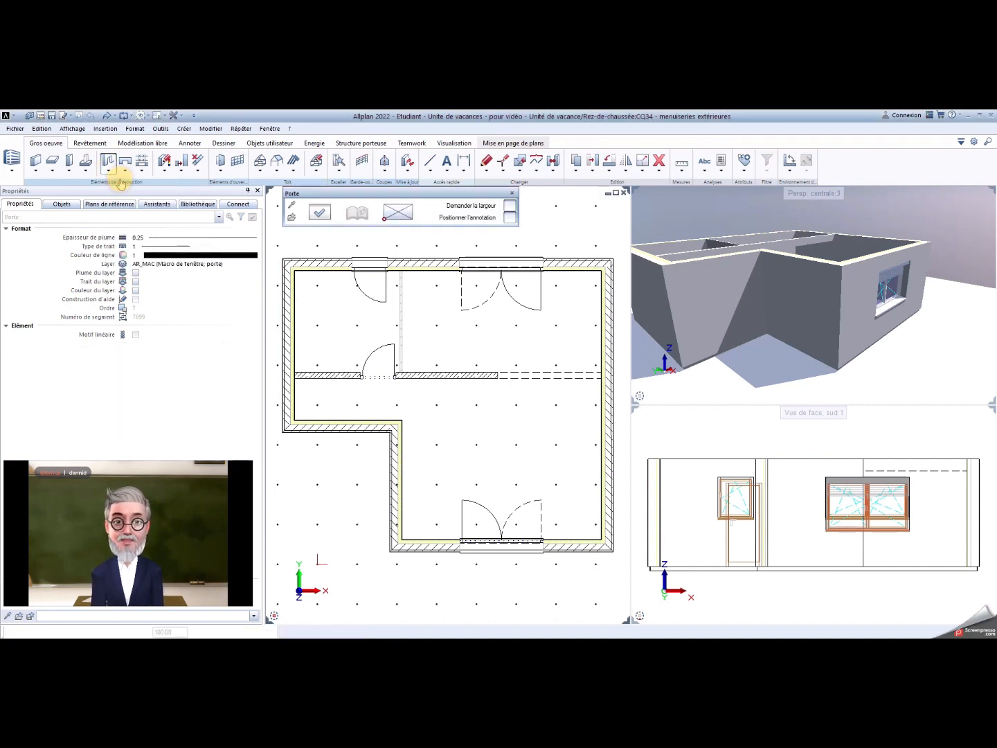
click(323, 217)
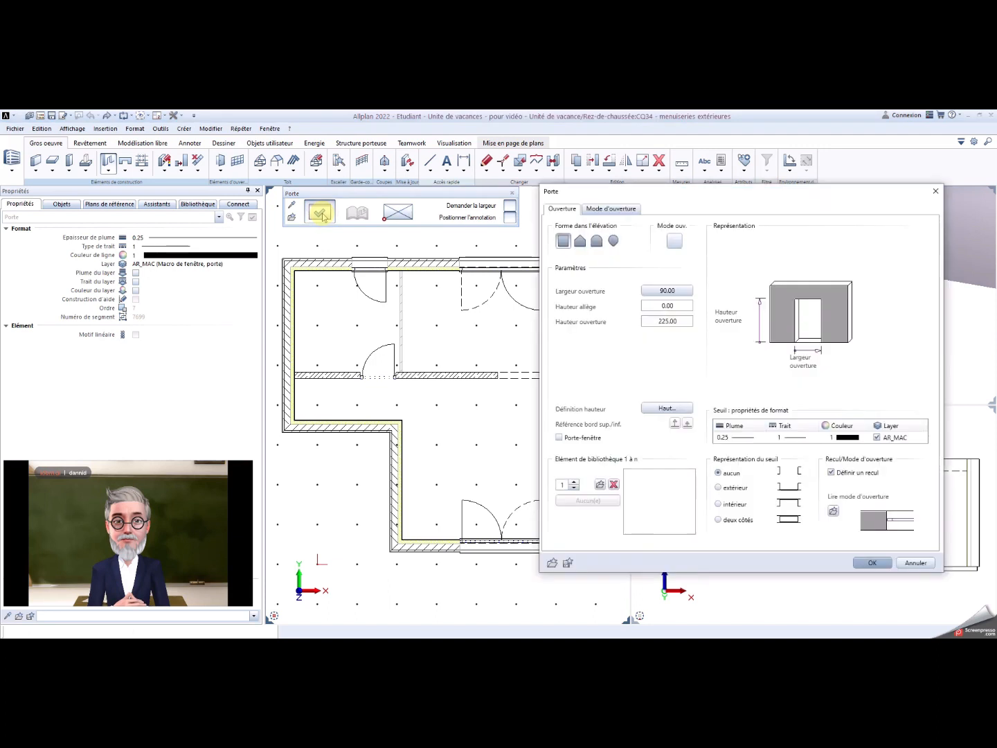
click(563, 210)
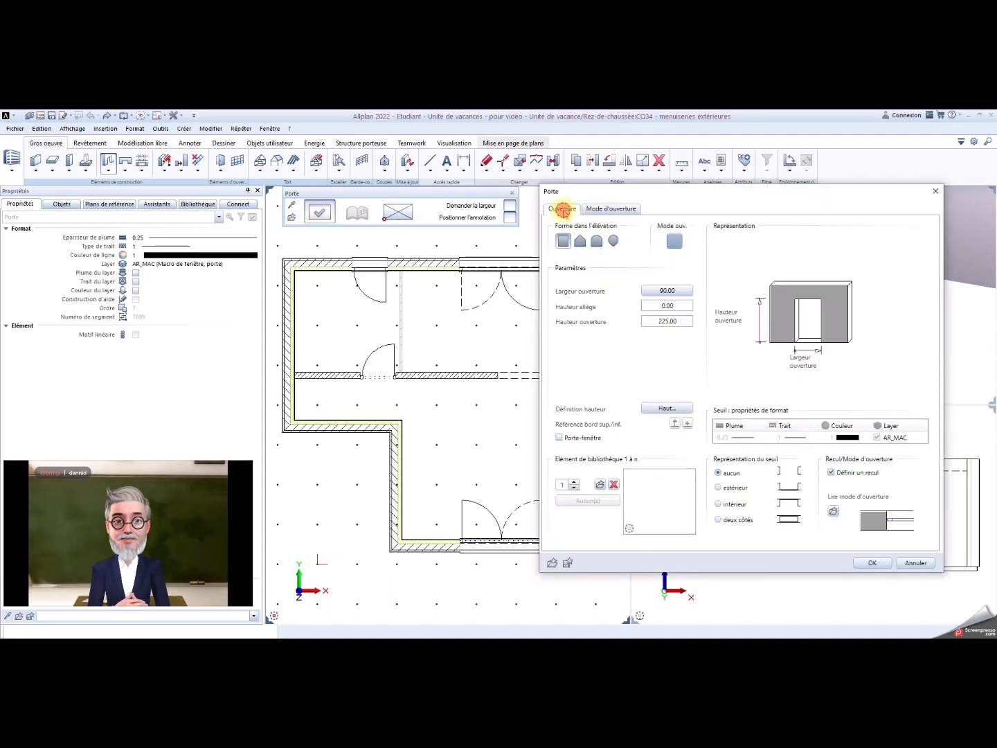
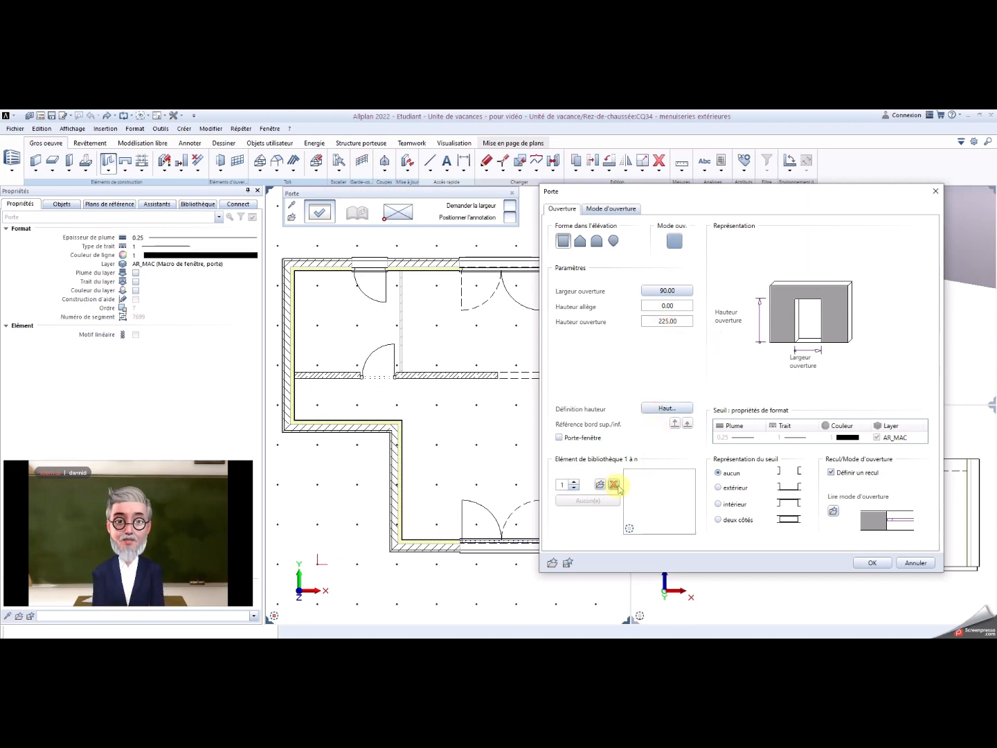
click(615, 484)
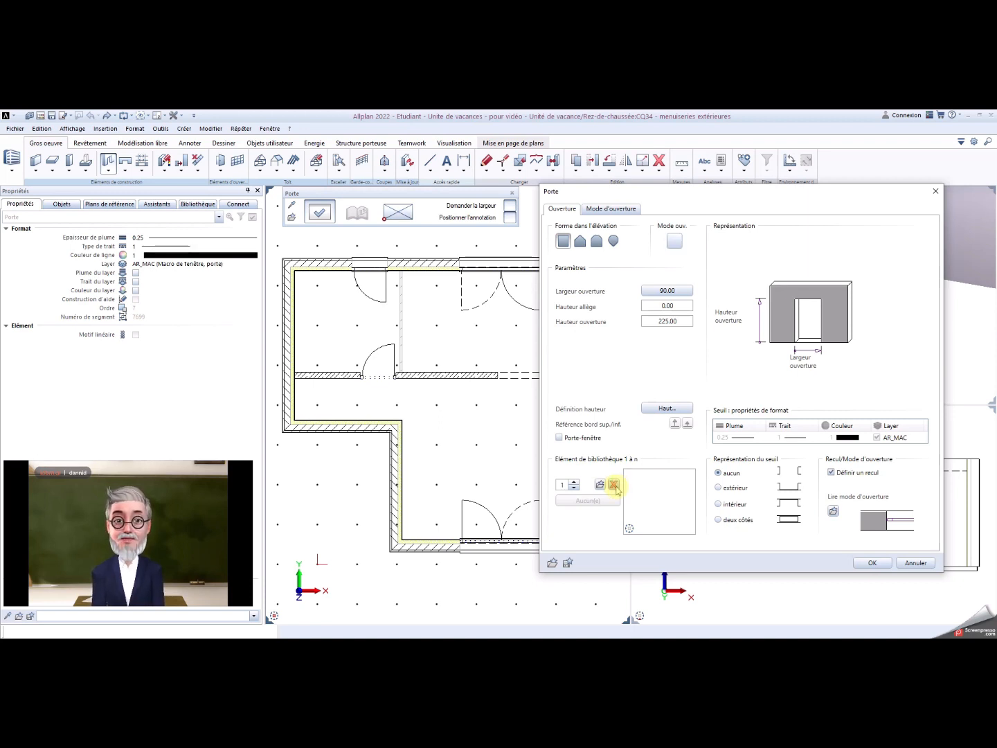
click(882, 562)
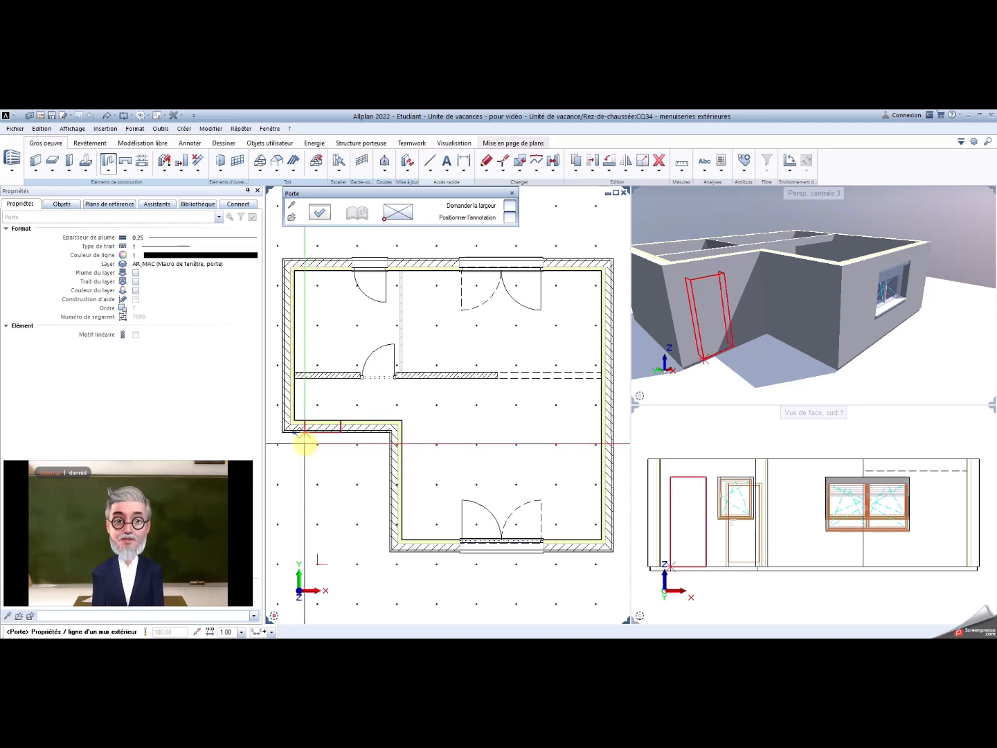
Step: Place the door opening in the recessed south entrance wall, 150 from the wall's outer west corner, and finish the door command
click(305, 444)
text(150)
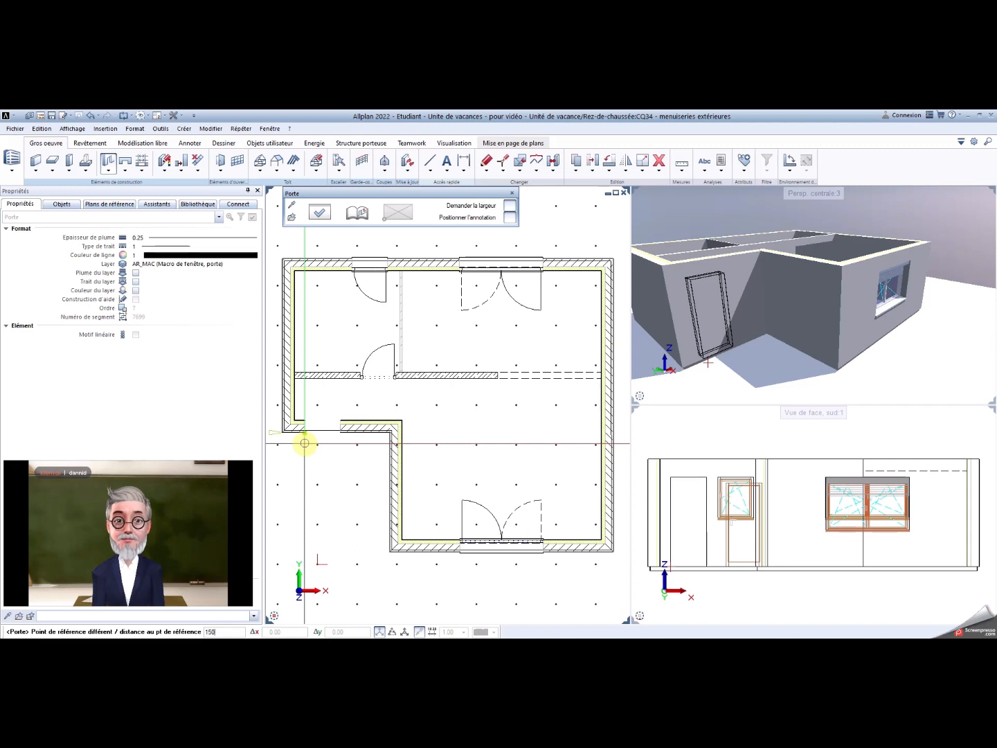
key(Return)
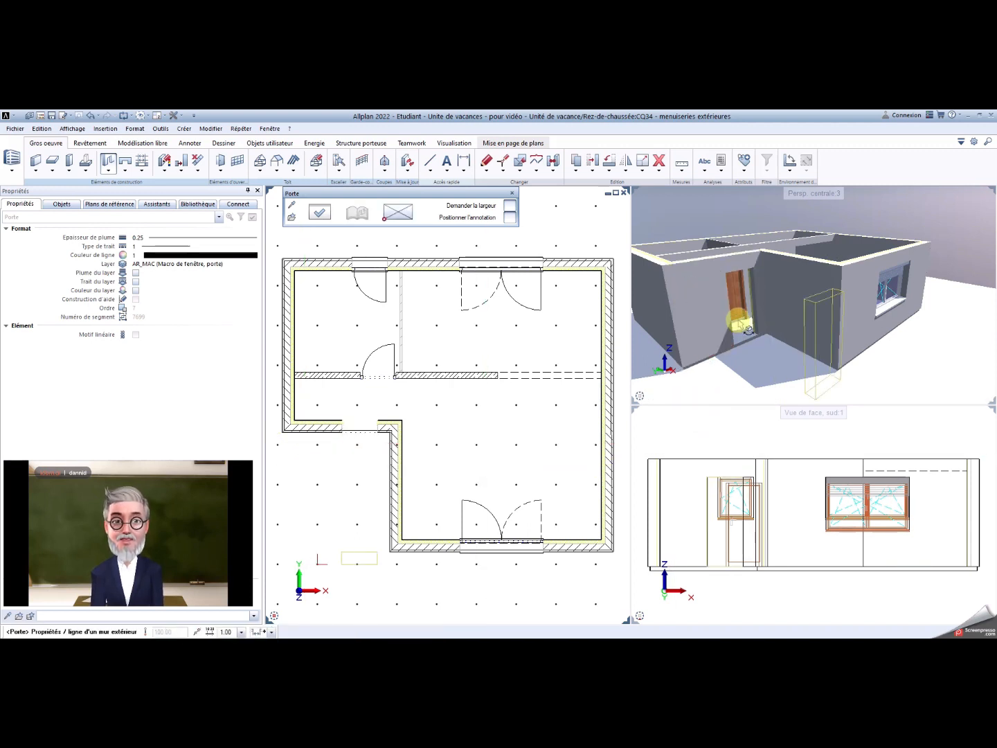
key(Escape)
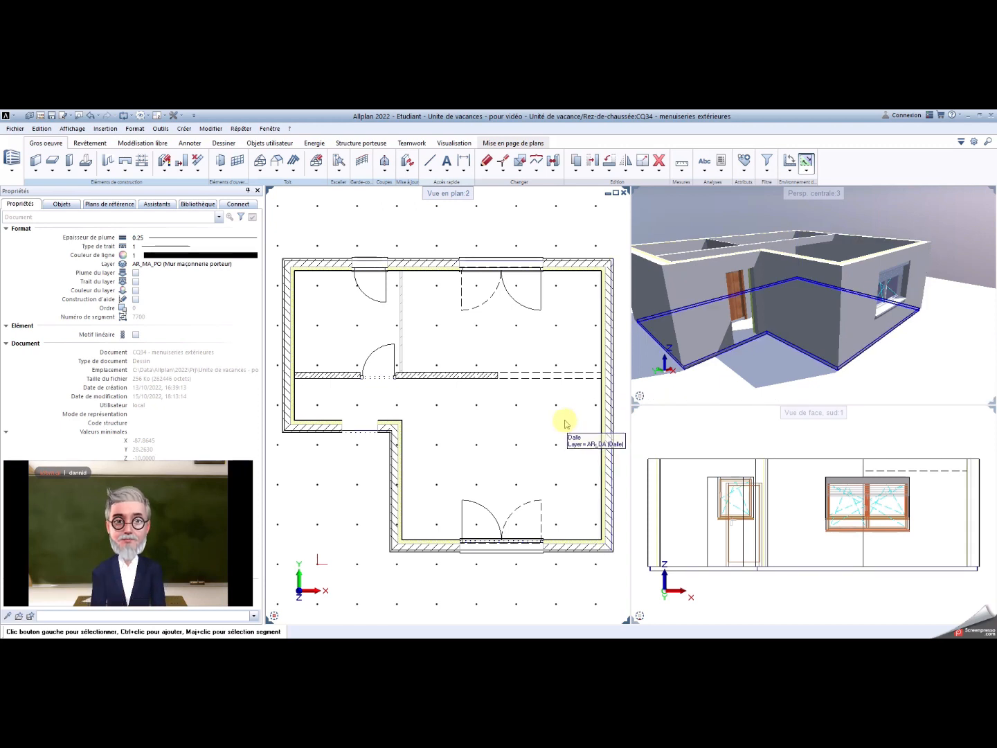
Step: Set the entrance door opening's setback (Recul) to 24 in its opening mode properties
right_click(362, 429)
click(385, 432)
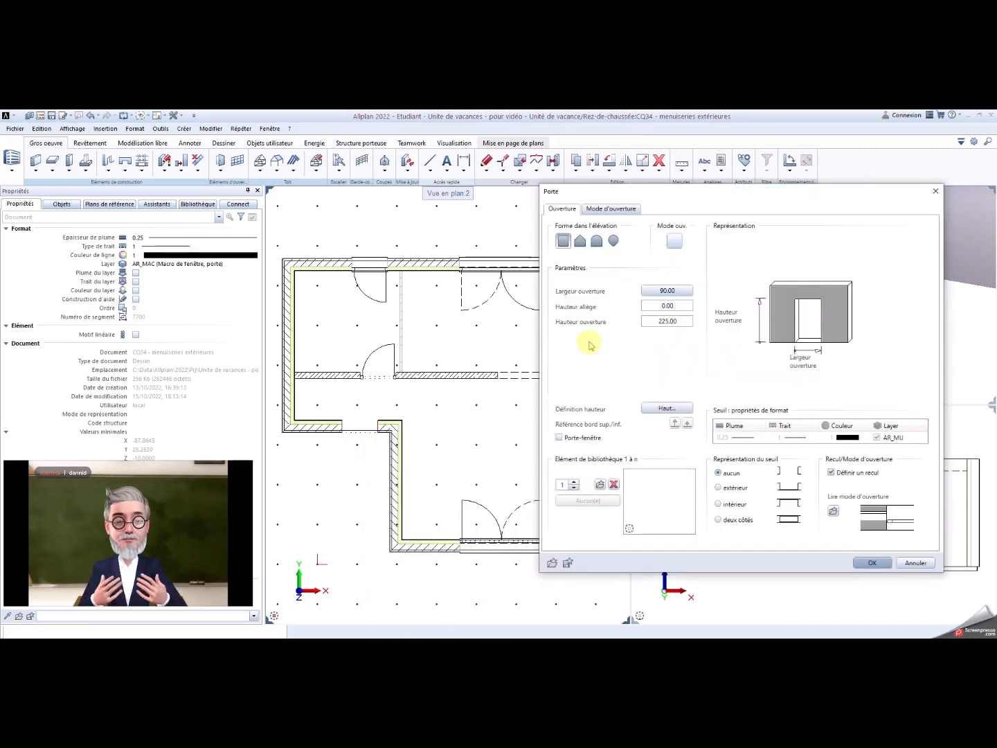
click(605, 208)
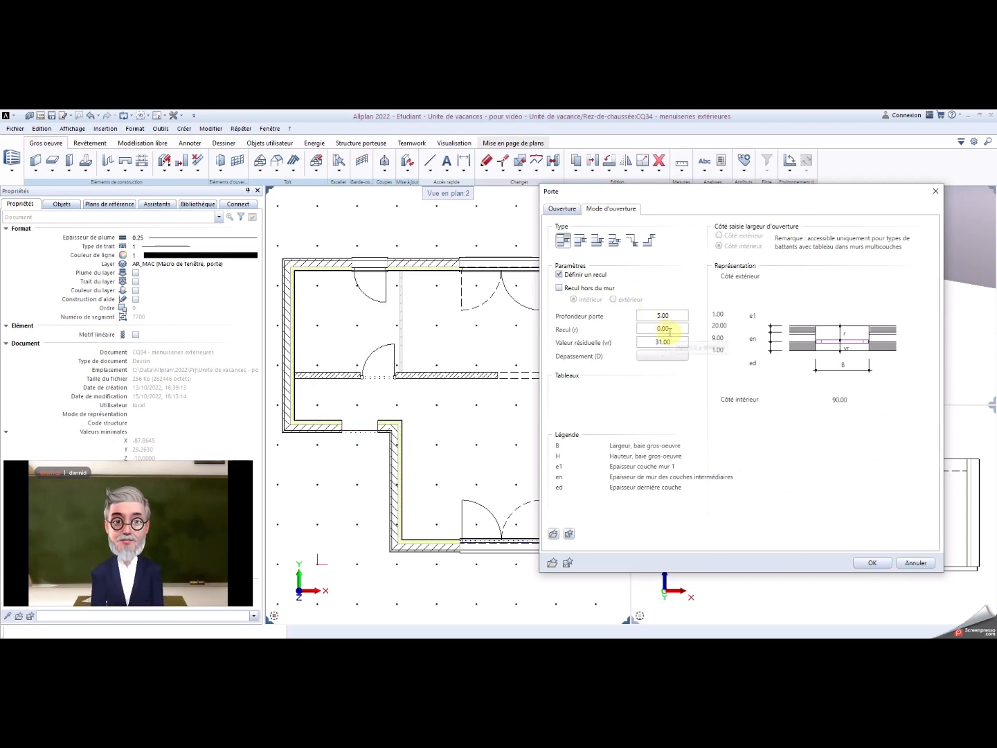
click(663, 328)
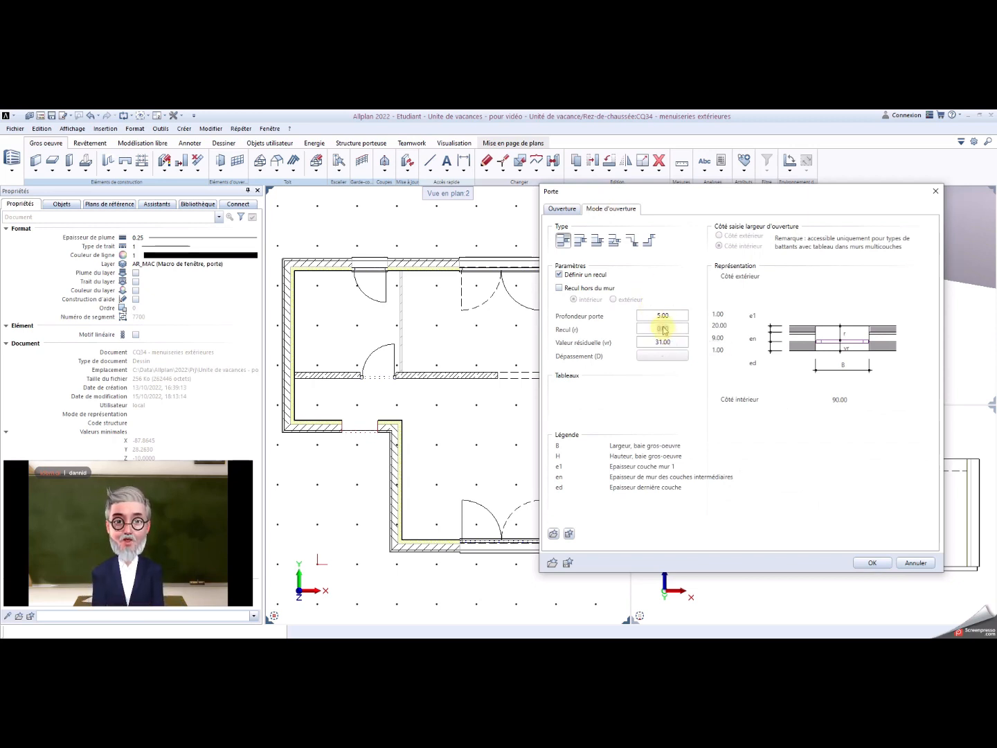
text(24)
key(Return)
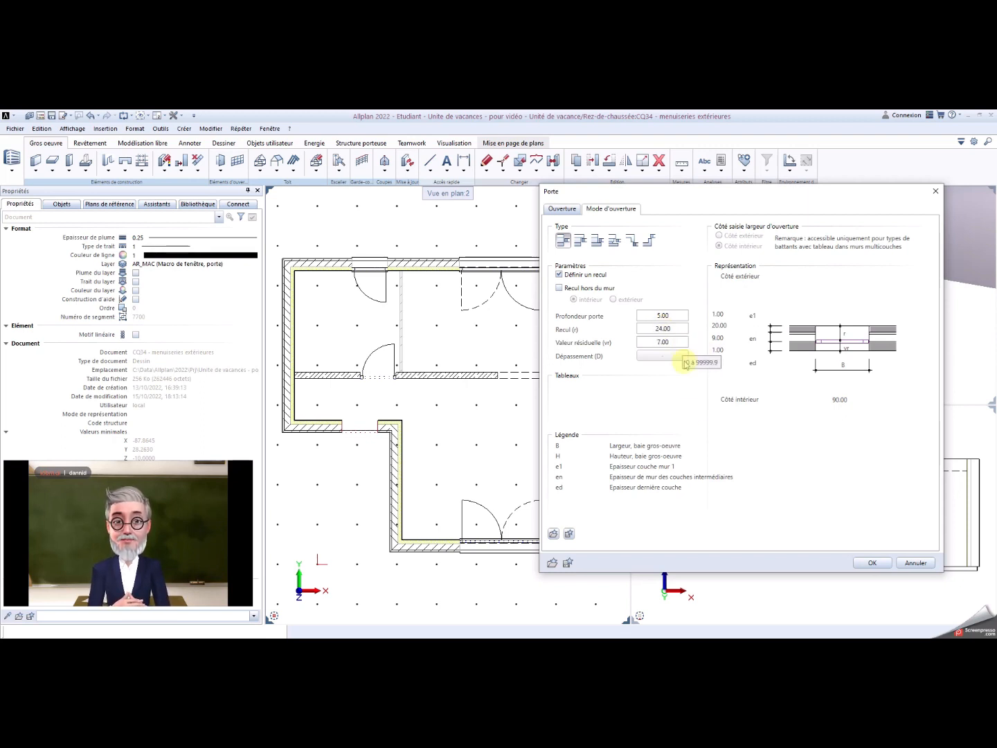
click(875, 562)
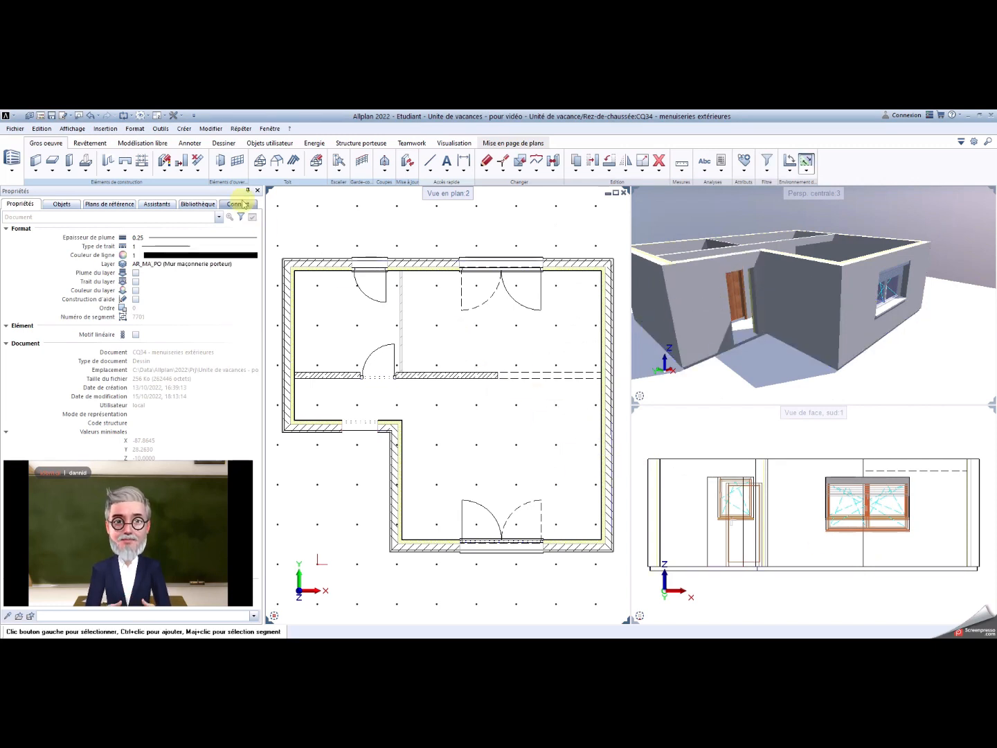
Step: Insert the wooden framed single-leaf door from the Portes extérieures library into the entrance opening, hinged on the west side and swinging inward
click(220, 172)
click(231, 180)
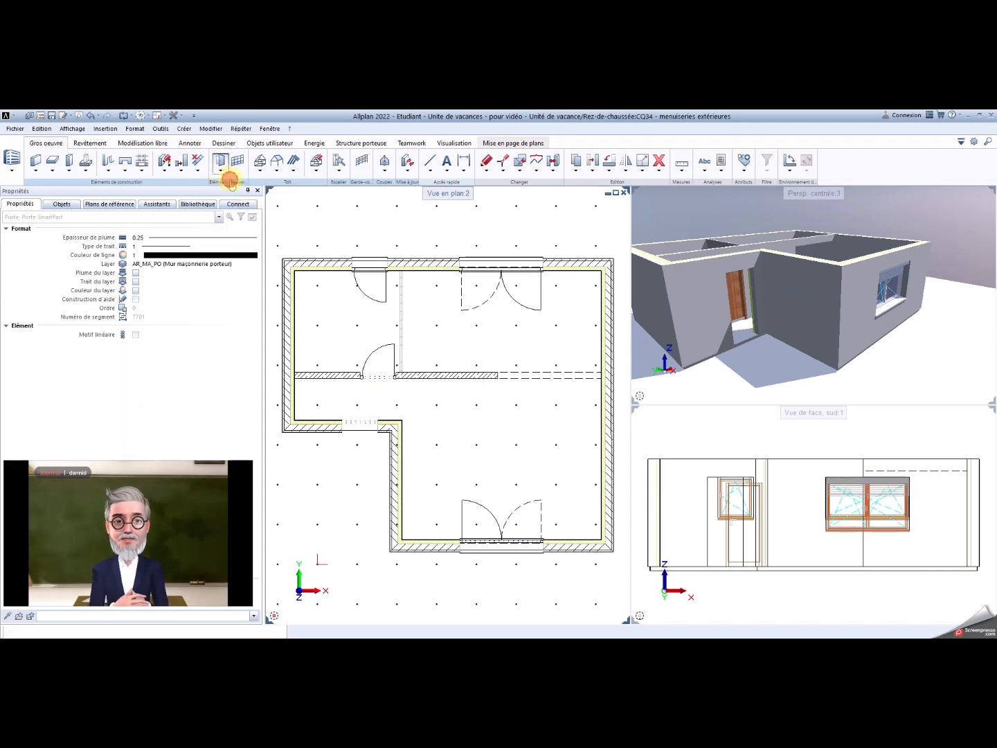
click(197, 203)
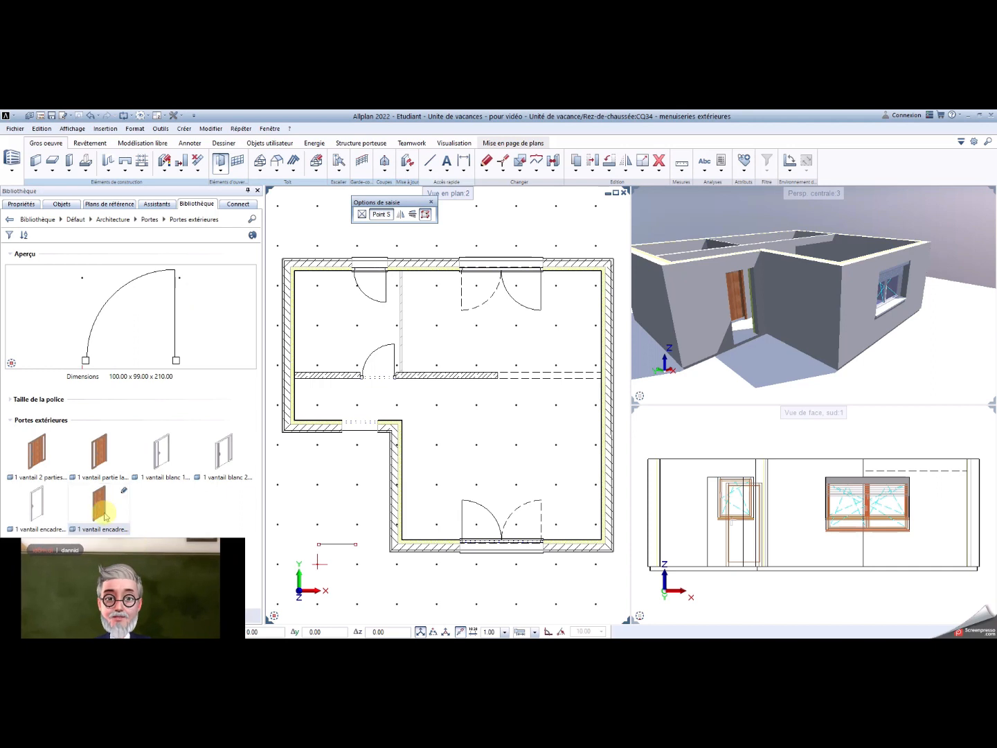
double_click(98, 508)
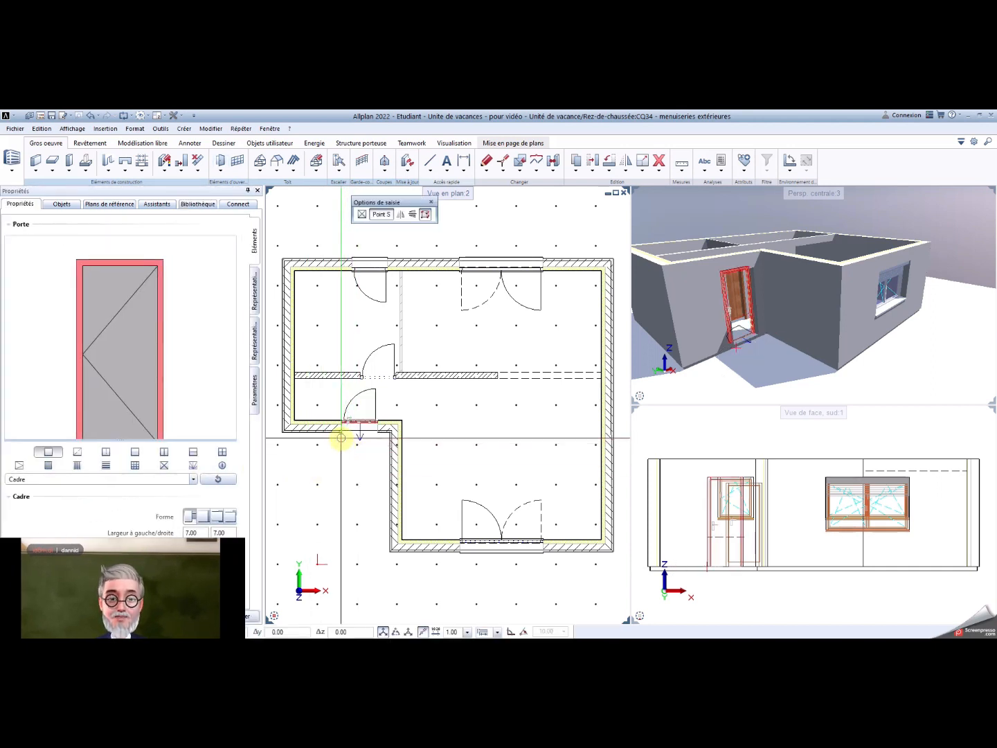
scroll(339, 440, up, 3)
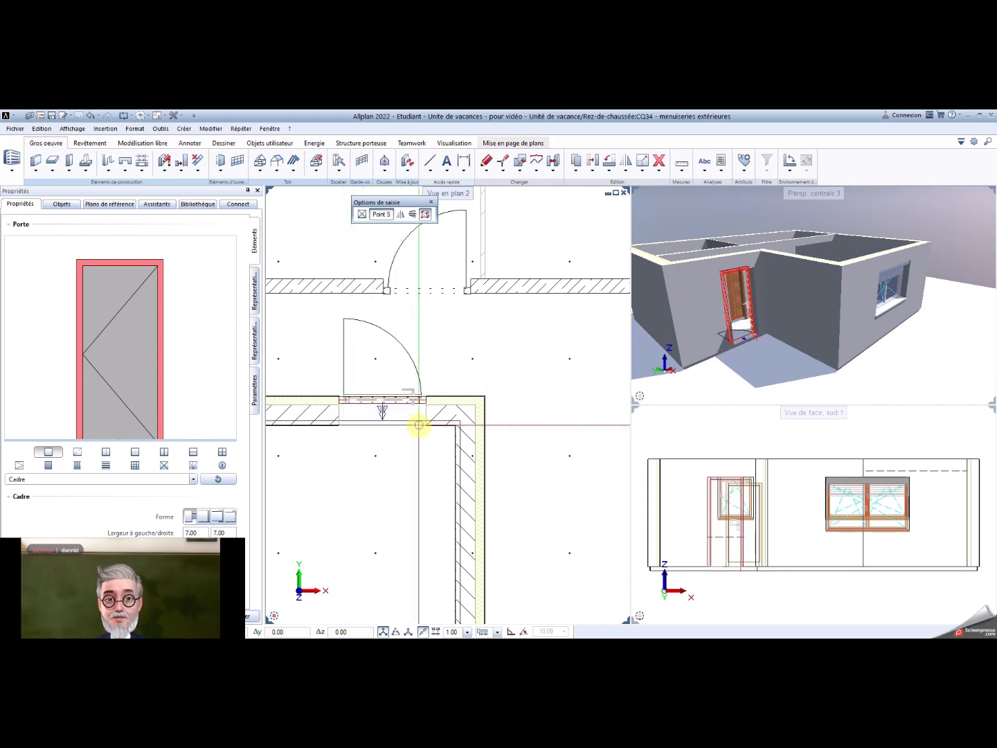
click(419, 424)
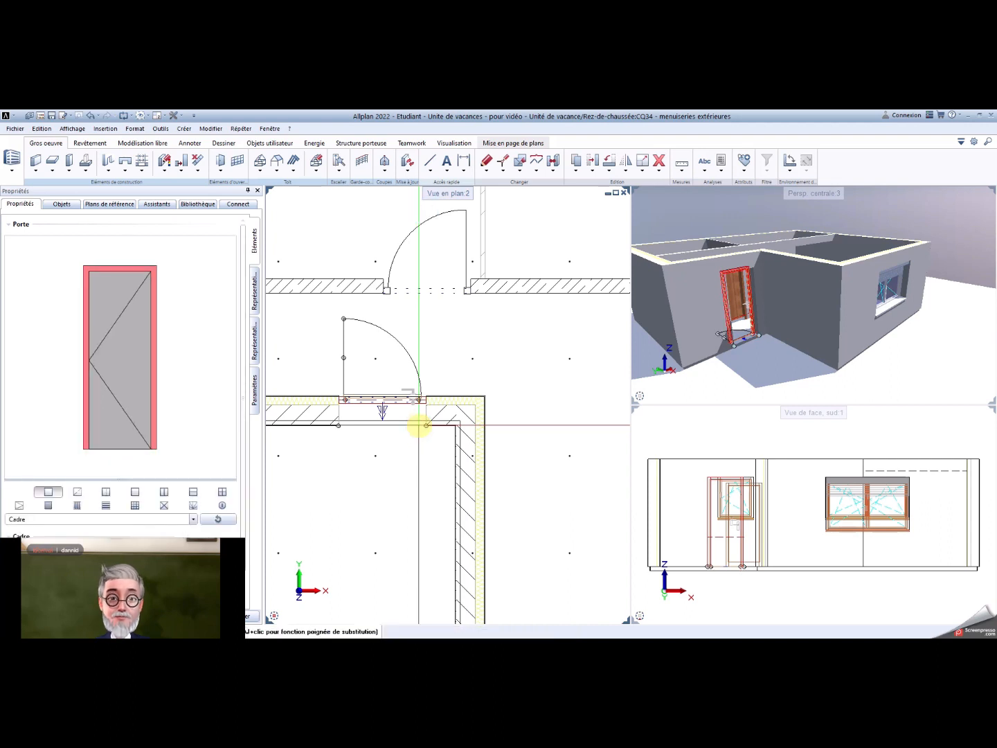
key(Escape)
key(Escape)
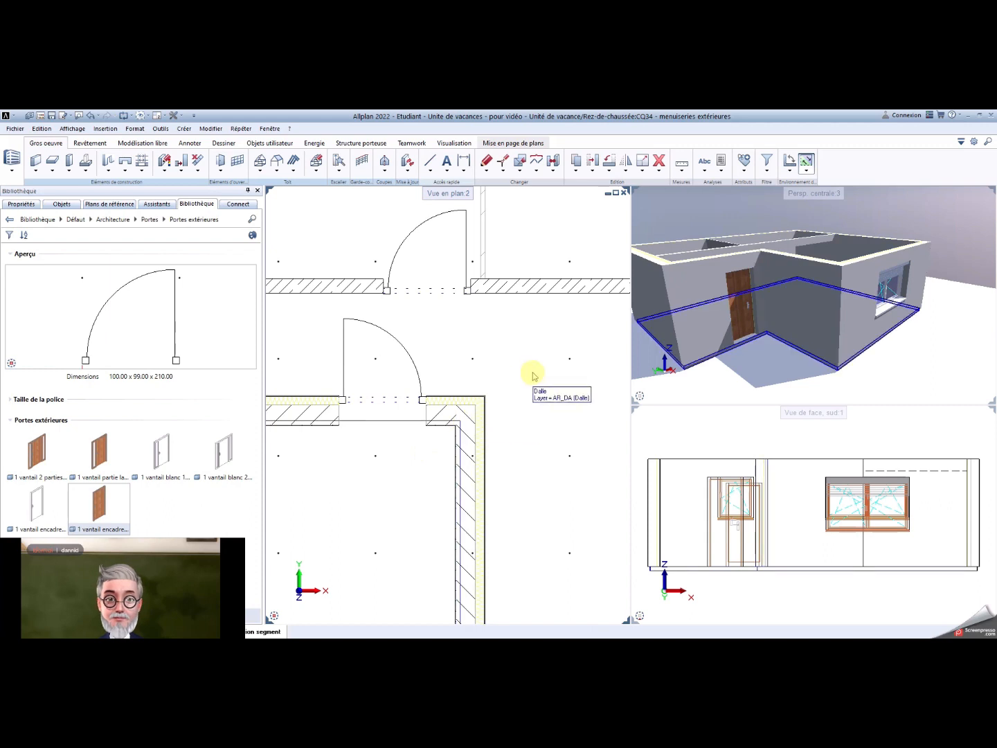
Step: Make drawing file 38 (dalle haute) active in the building structure, keeping the other ground-floor drawing files open
scroll(686, 351, down, 2)
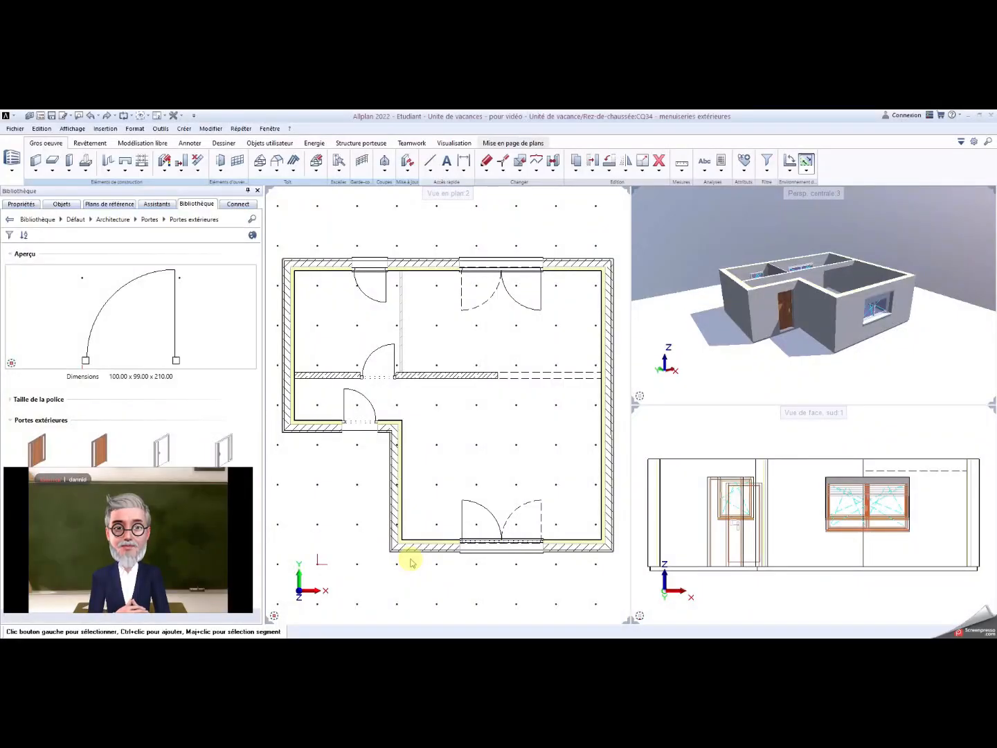
click(41, 118)
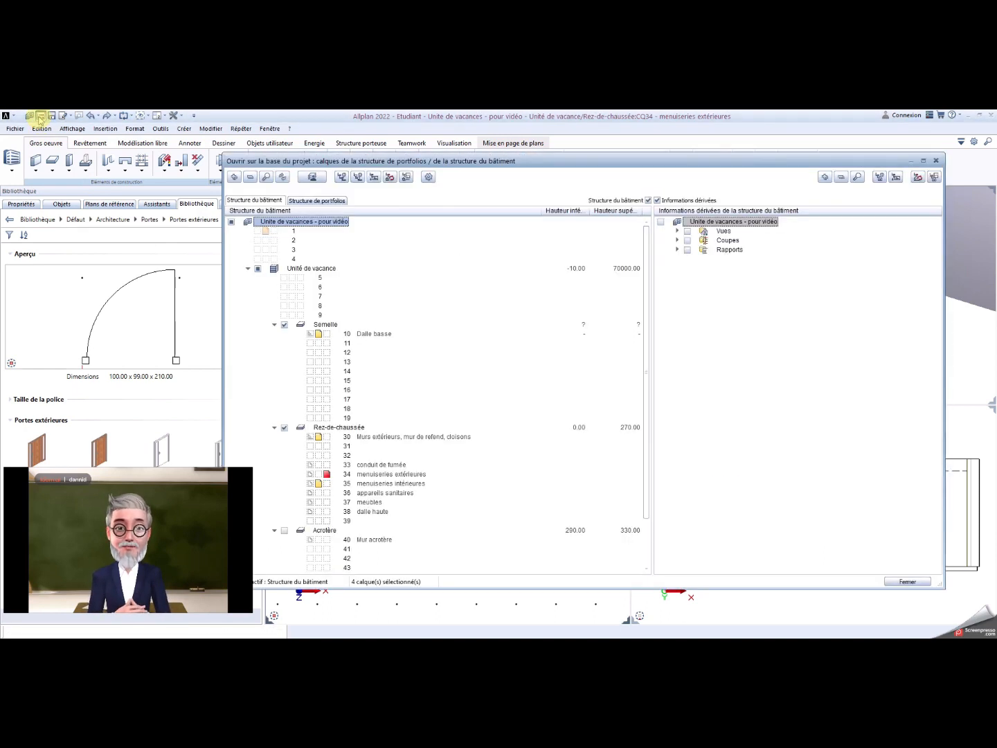
click(327, 513)
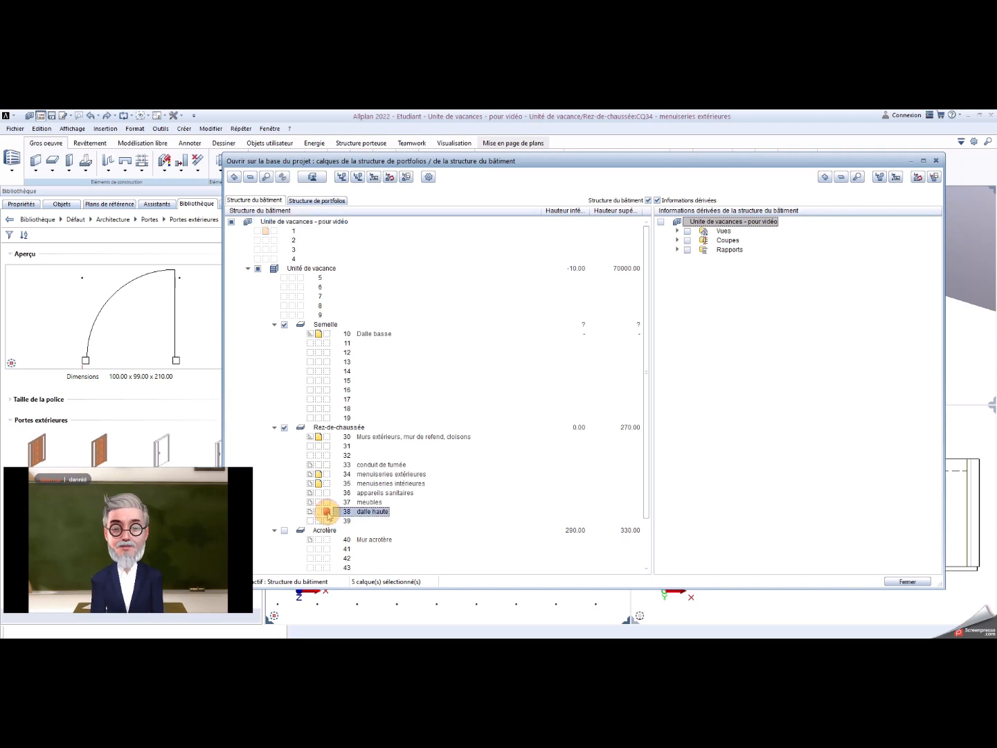
click(909, 582)
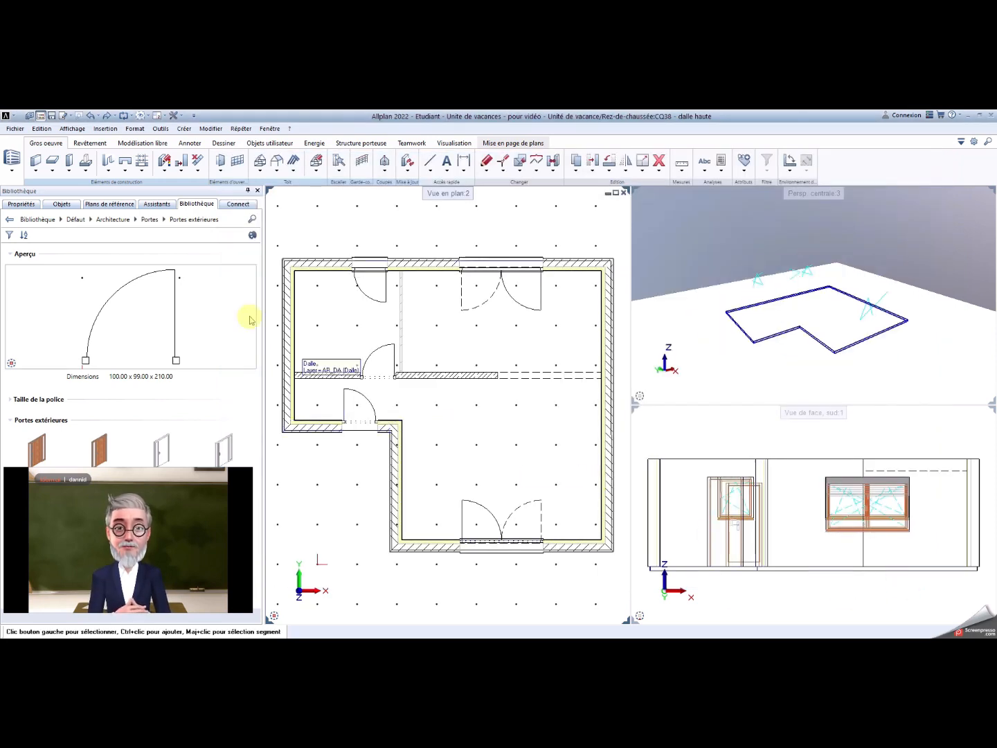
Step: Configure a slab with its top edge offset 20 from the RDC bord supérieur plane and an element height of 20
click(52, 169)
click(58, 178)
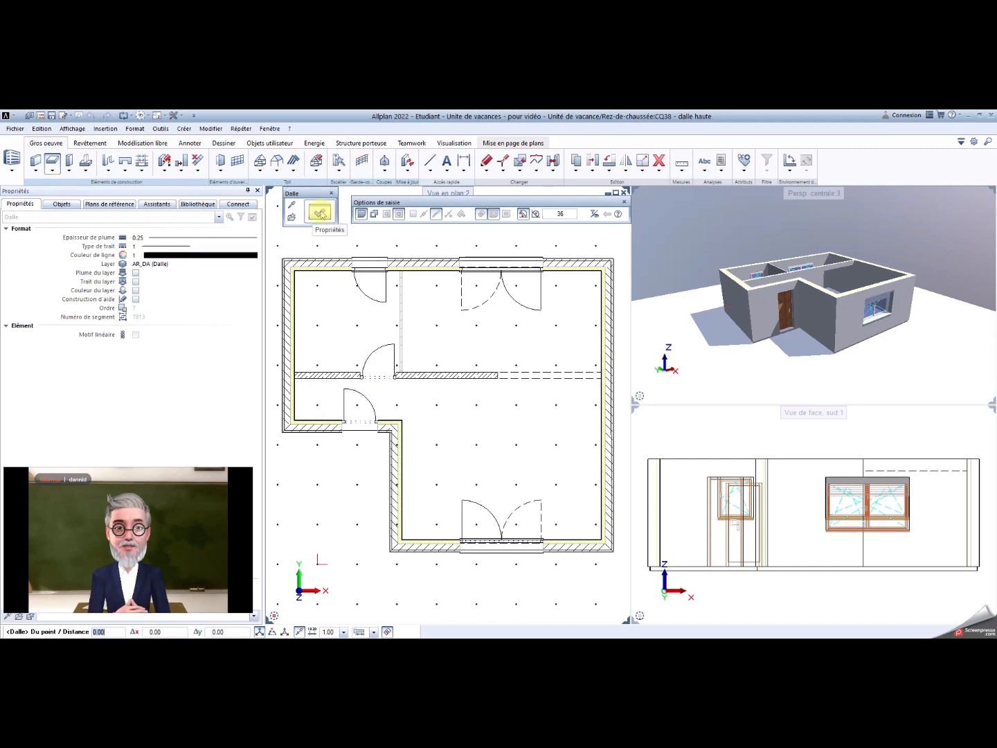
click(320, 213)
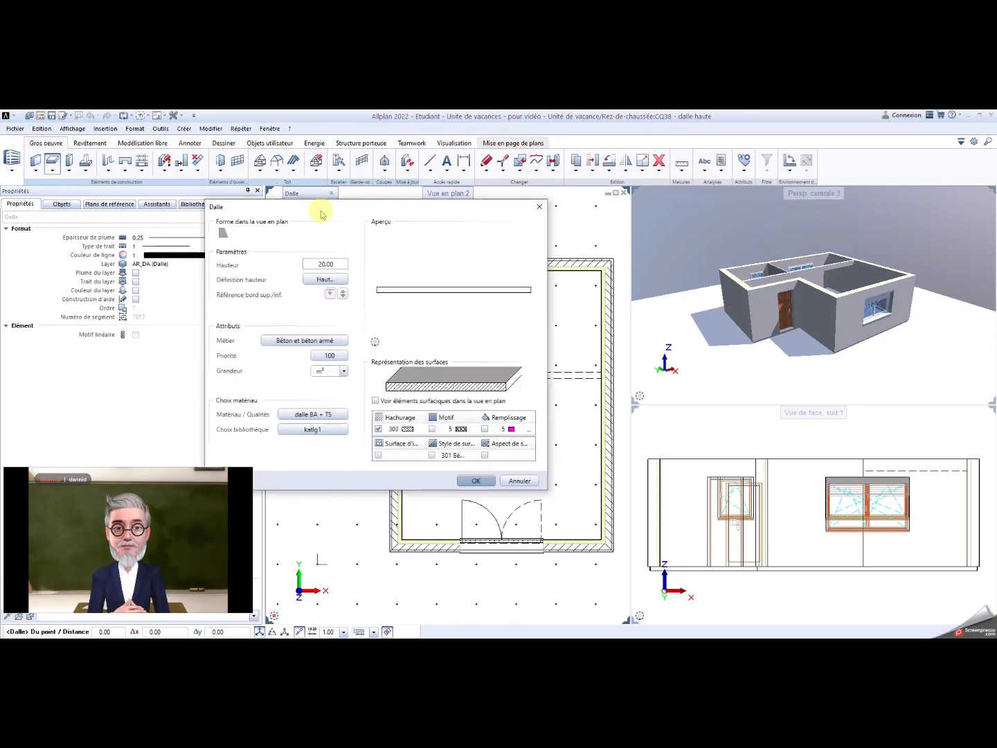
click(321, 279)
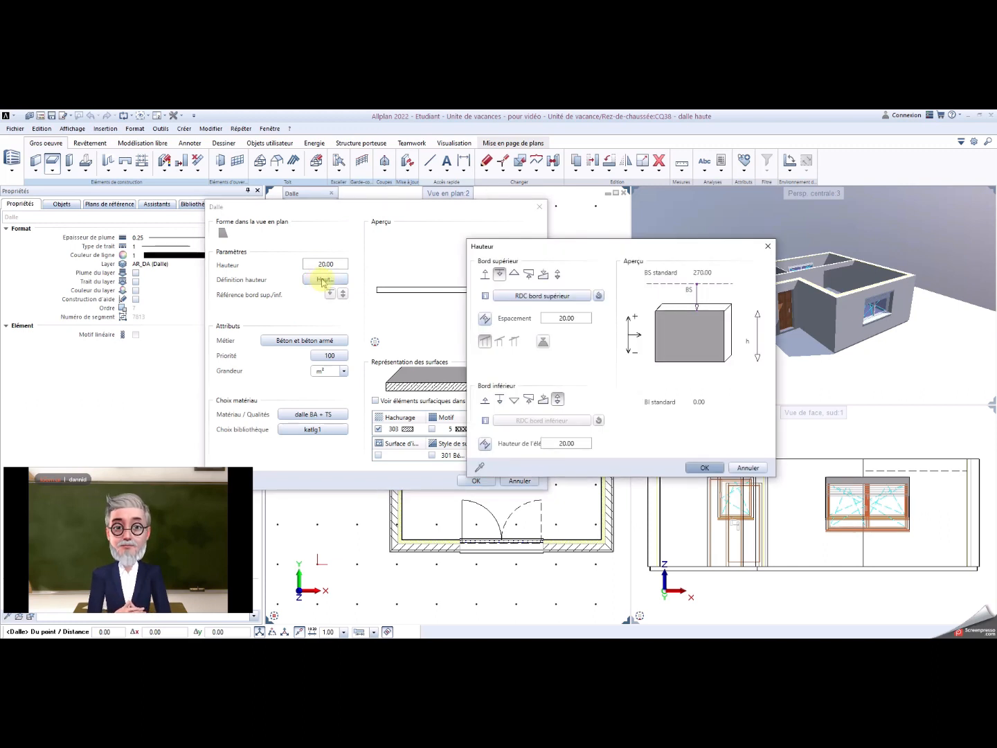
click(498, 276)
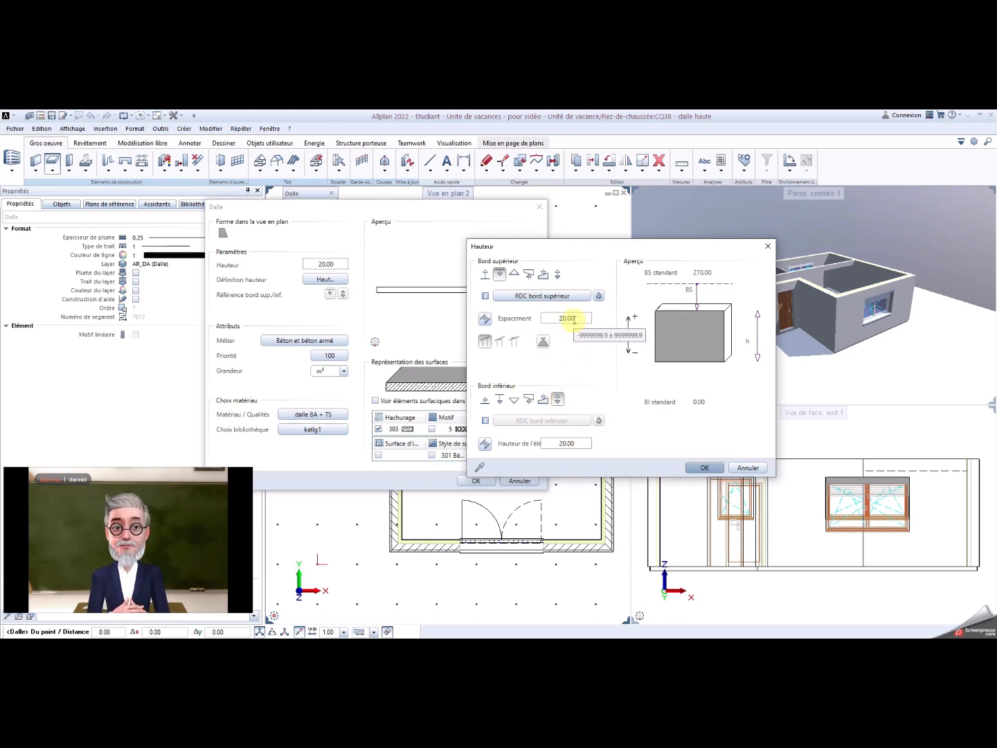
click(568, 443)
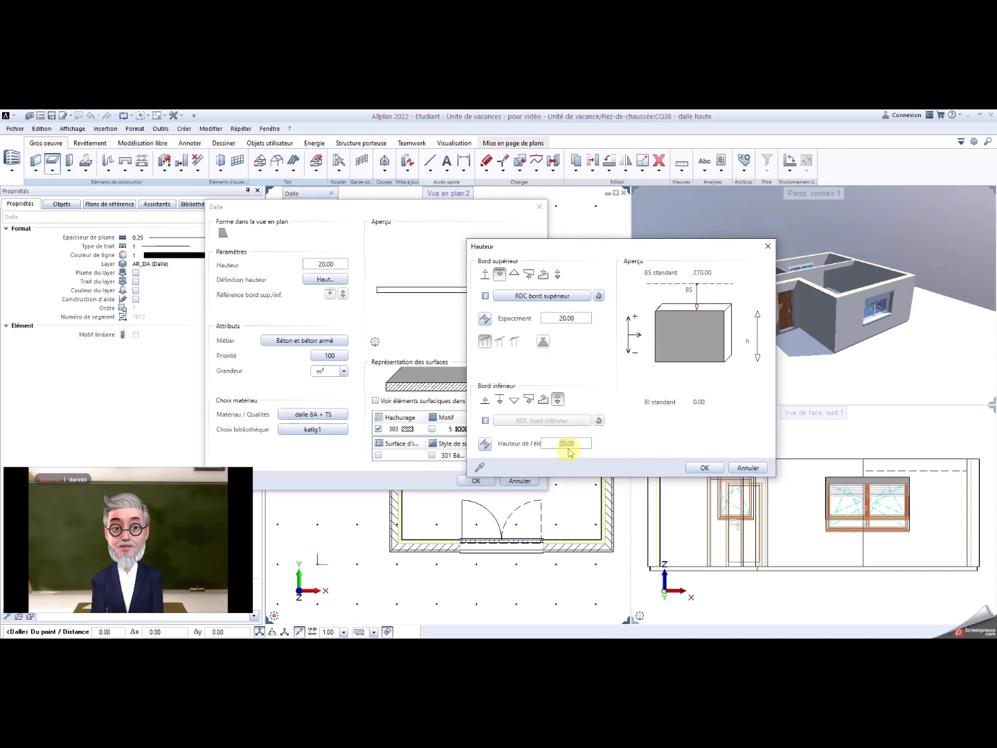
click(700, 467)
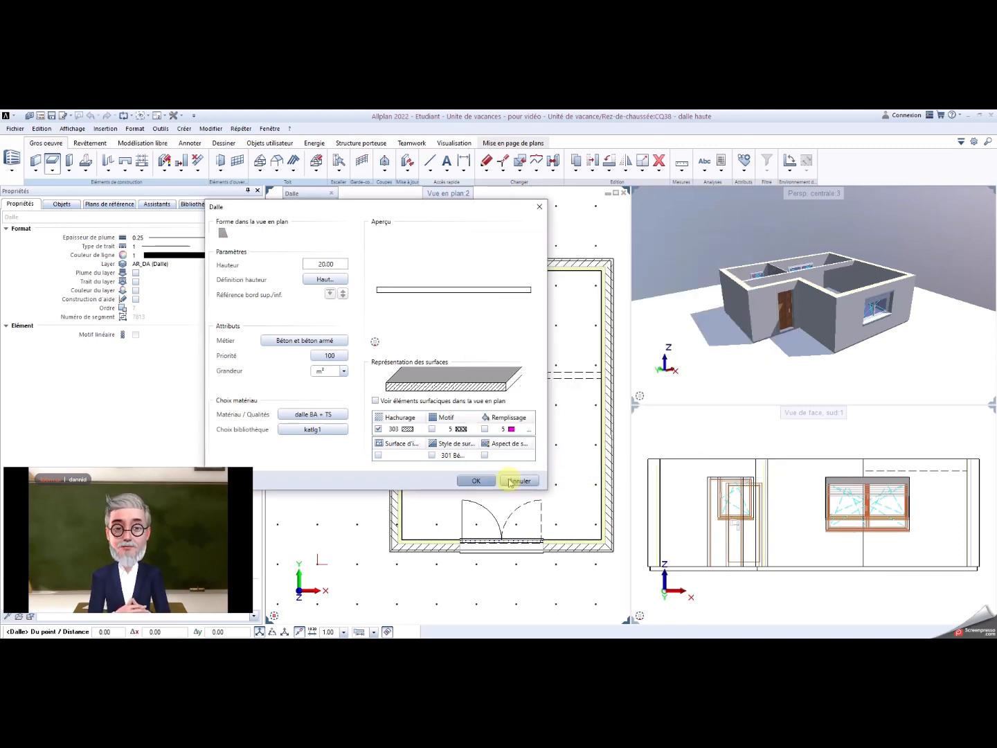
click(478, 481)
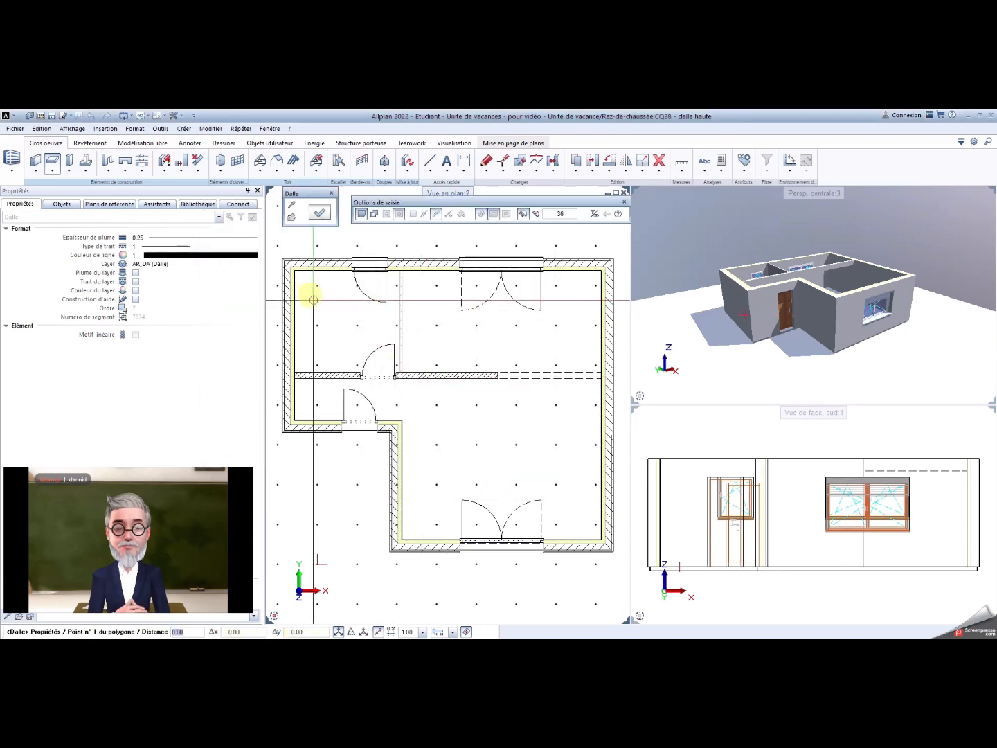
Step: Start the slab outline at the building's northwest exterior corner, offset -15 in X and 15 in Y
scroll(312, 284, up, 4)
scroll(394, 408, up, 2)
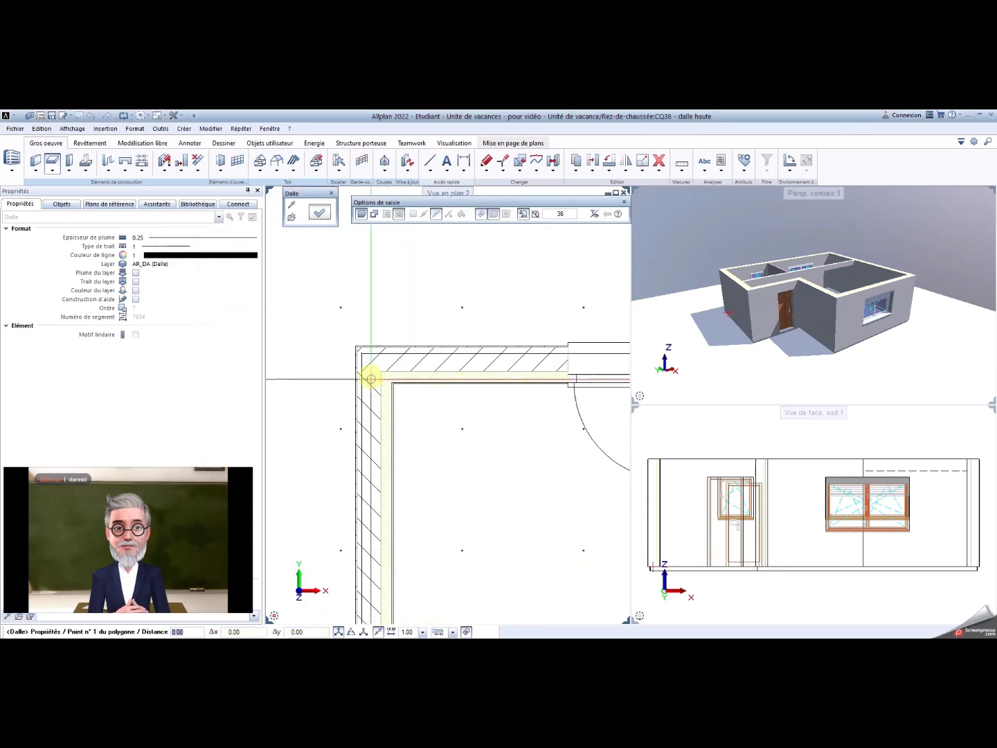
click(355, 346)
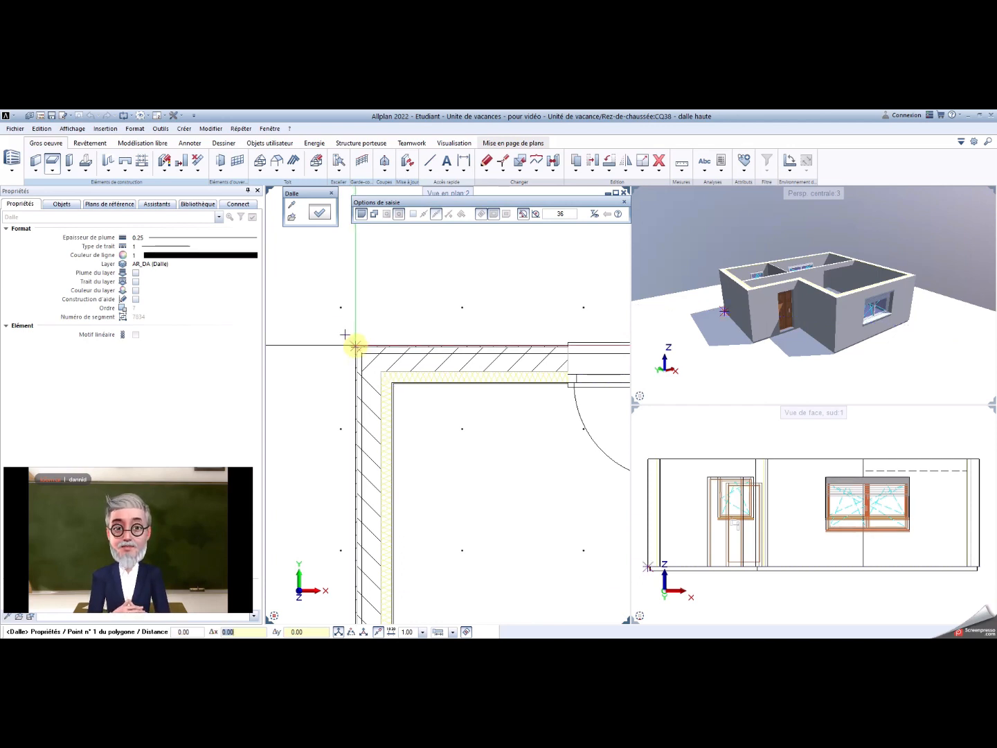
text(-15)
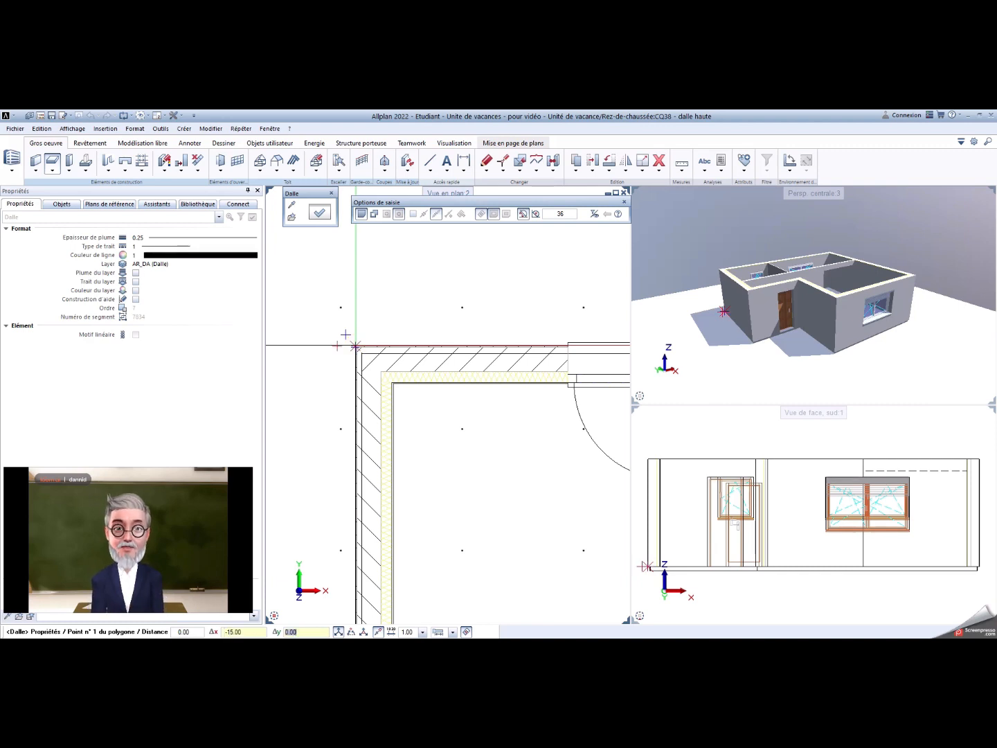
key(Return)
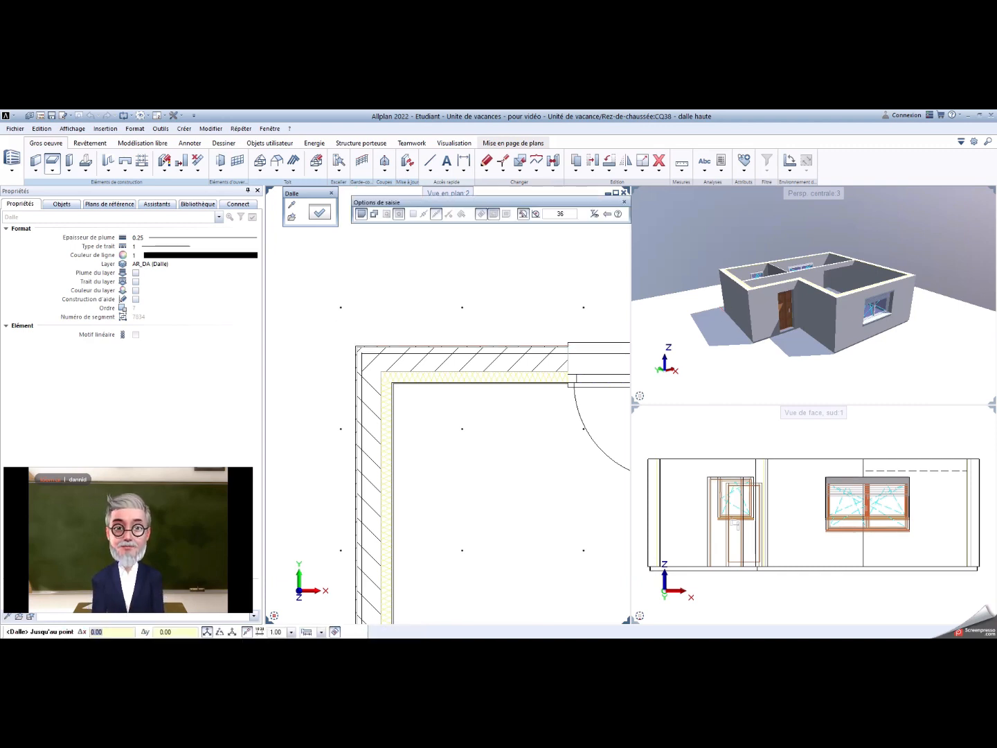
Step: Add the slab outline's northeast vertex, offset 15 in X and 15 in Y from the exterior wall corner
scroll(478, 339, down, 4)
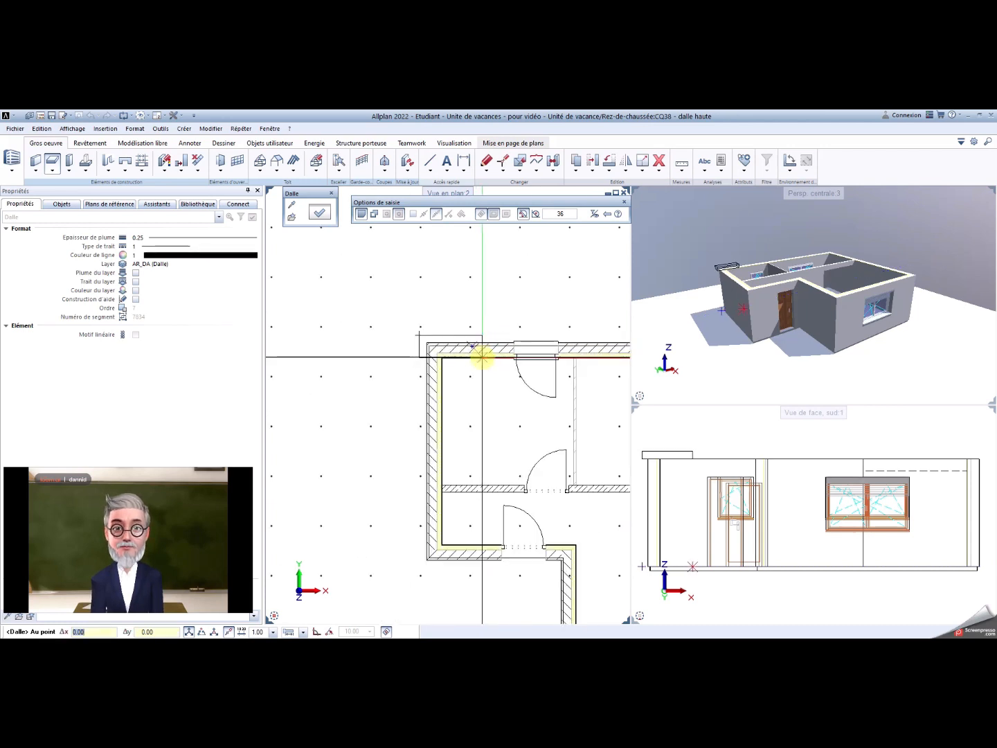
scroll(477, 348, down, 2)
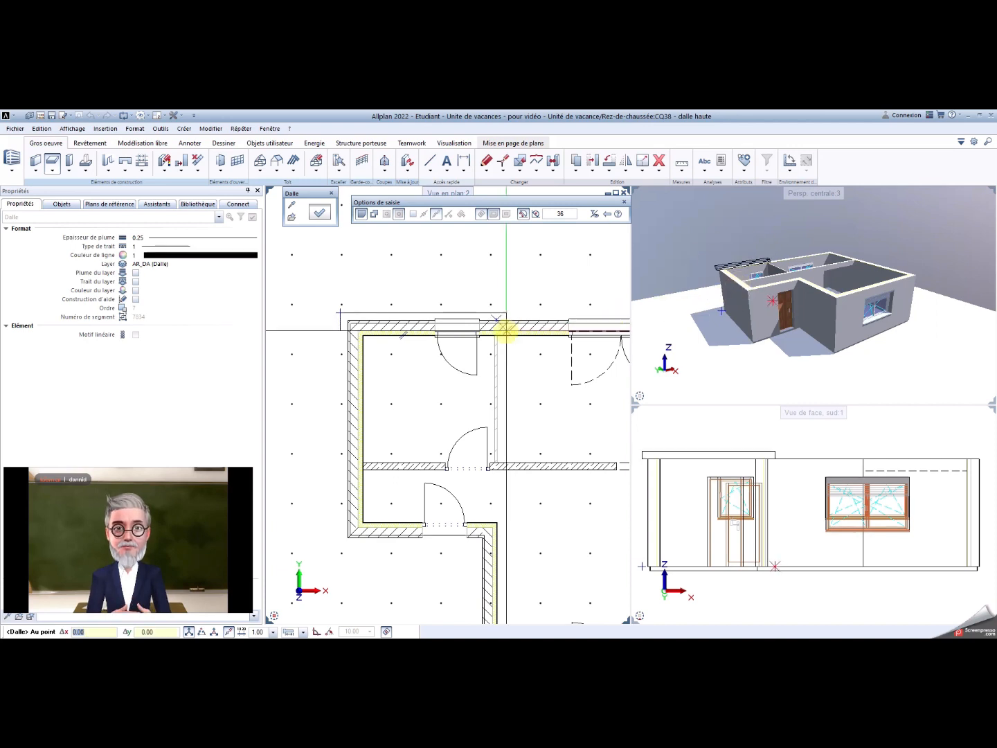
middle_drag(537, 362, 359, 381)
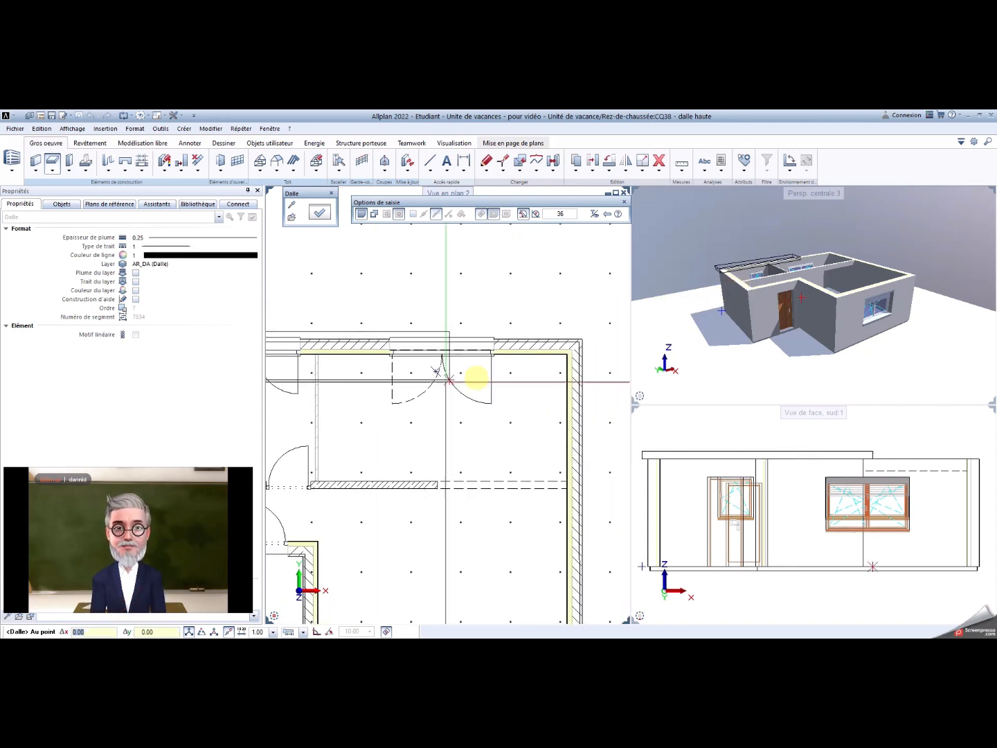
click(581, 340)
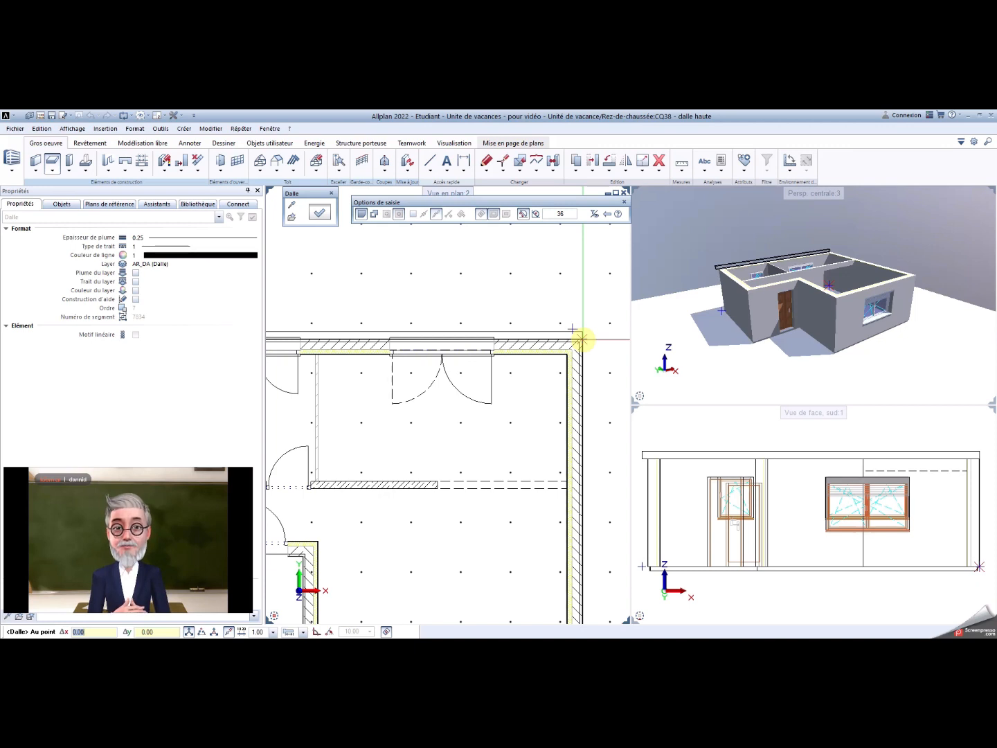
text(15)
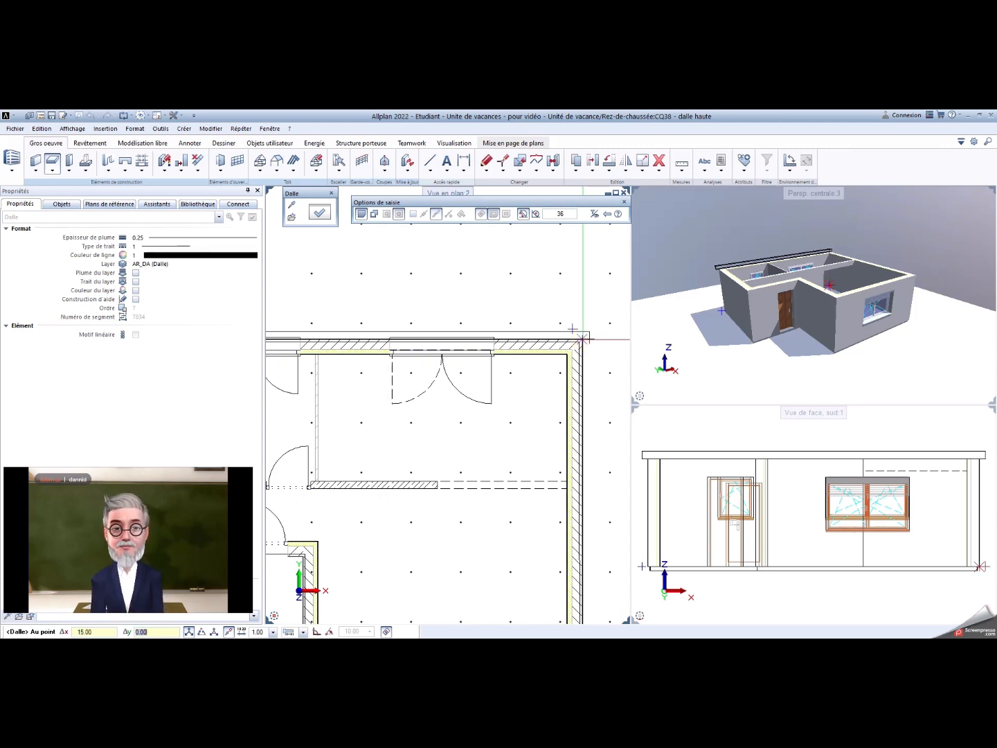
text(15)
key(Return)
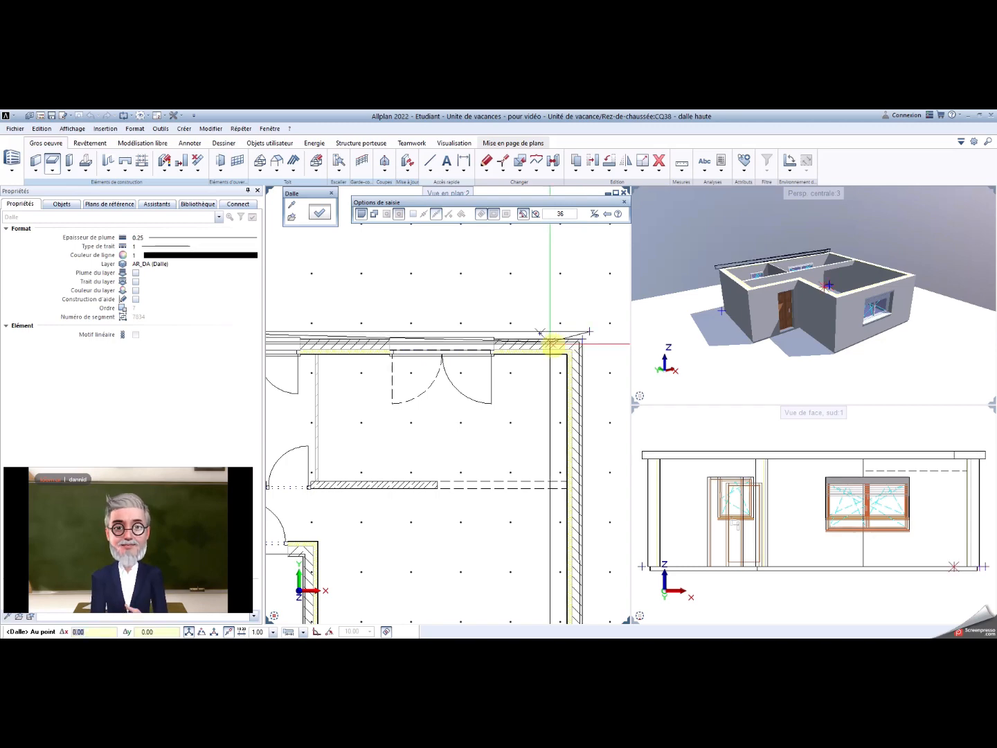
Step: Add the slab outline's southeast vertex, offset 15 in X and -15 in Y from the exterior wall corner
scroll(587, 426, down, 2)
scroll(557, 473, up, 1)
middle_drag(557, 475, 514, 374)
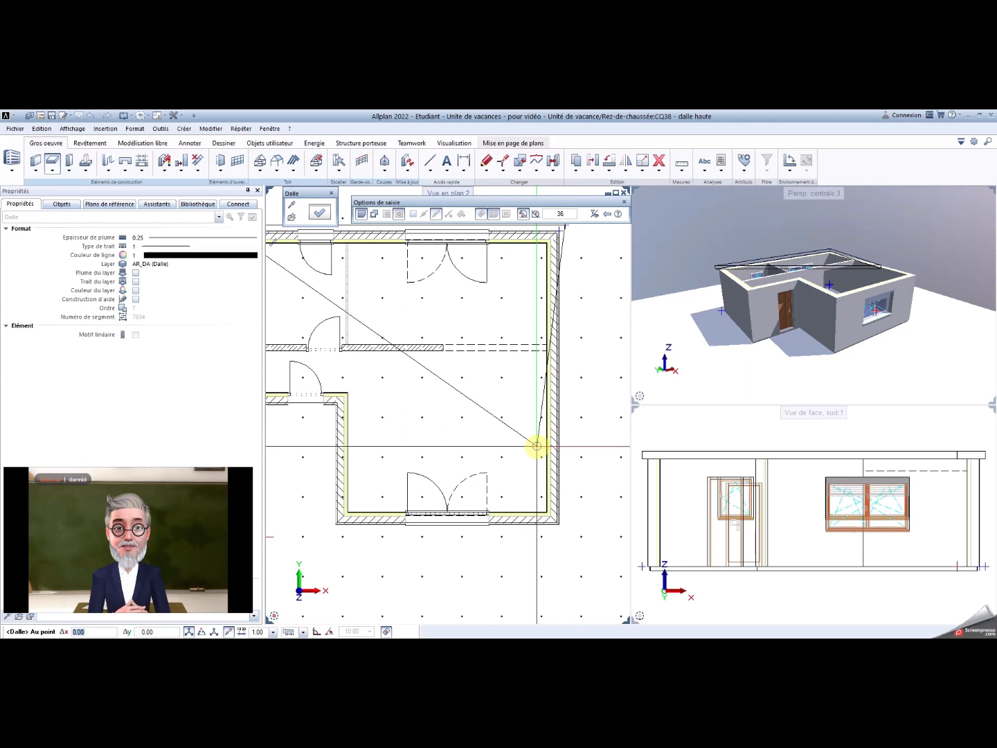
scroll(566, 511, up, 2)
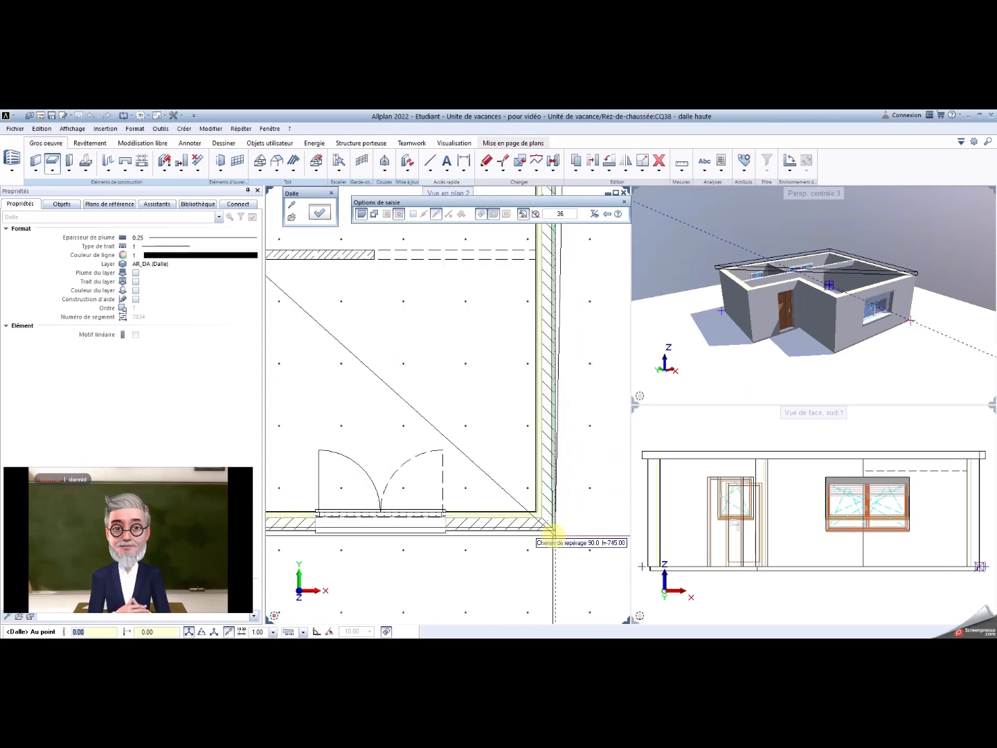
click(555, 532)
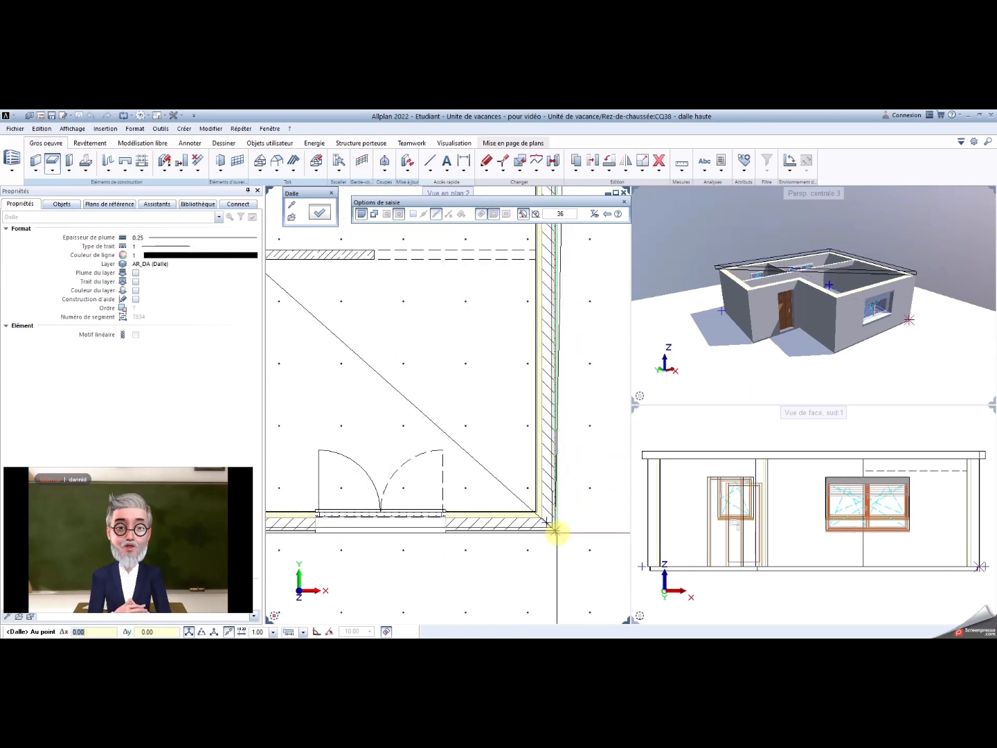
text(15)
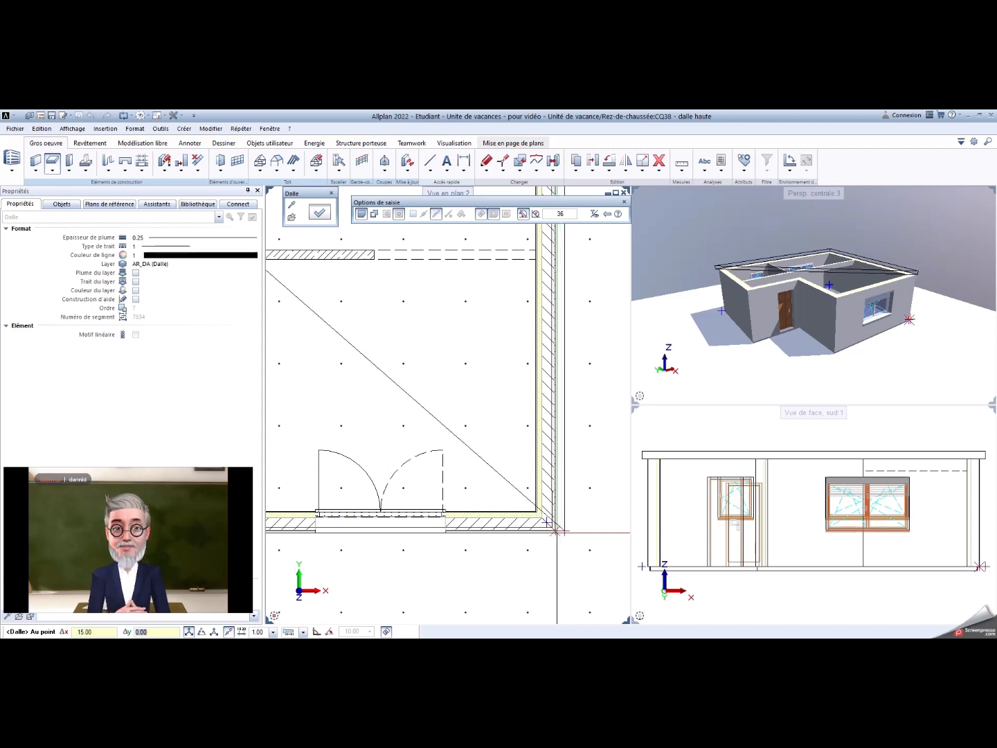
key(Return)
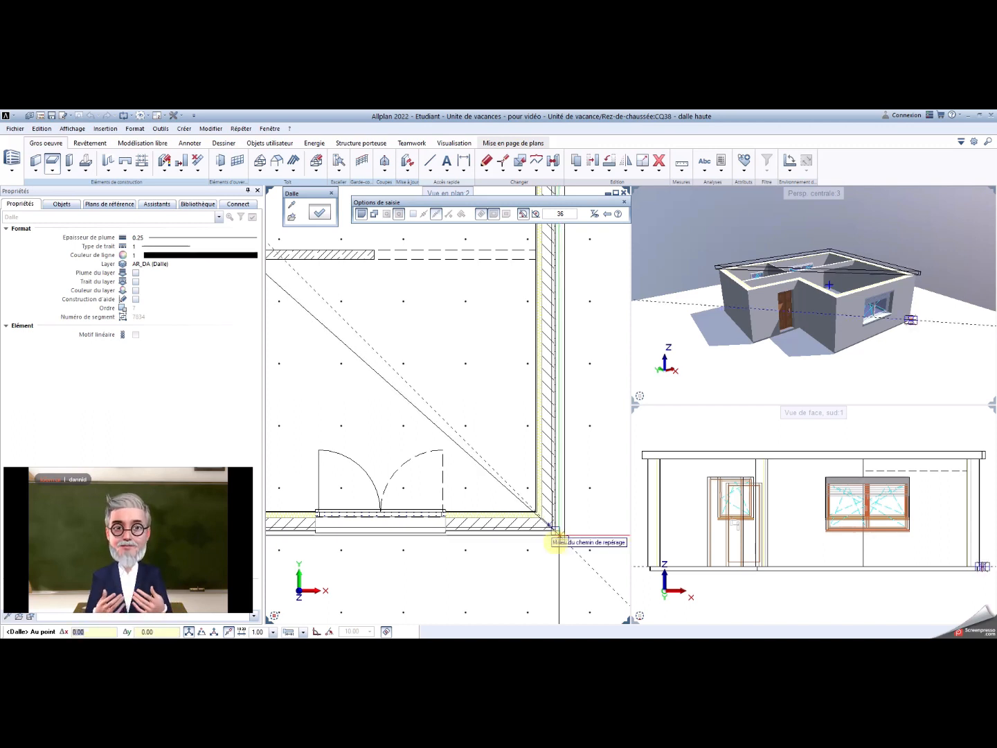
Step: Add the slab vertex at the west end of the south wall, offset -15 in X and -15 in Y from the exterior corner
scroll(556, 533, down, 1)
middle_drag(512, 552, 668, 536)
scroll(429, 542, up, 1)
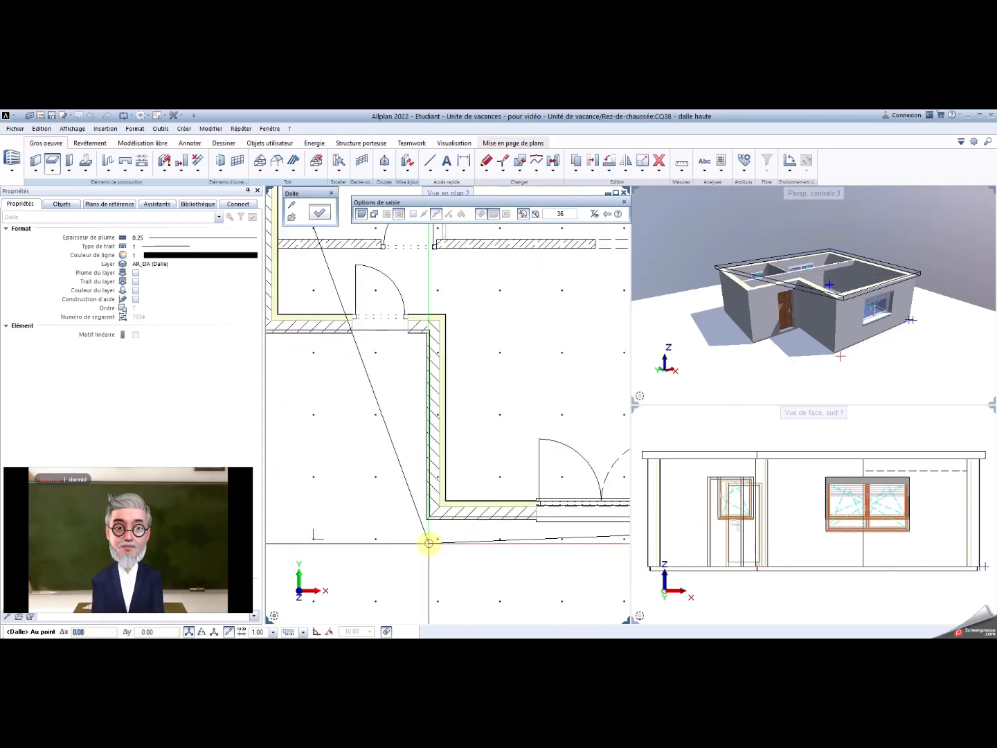
middle_drag(429, 543, 383, 548)
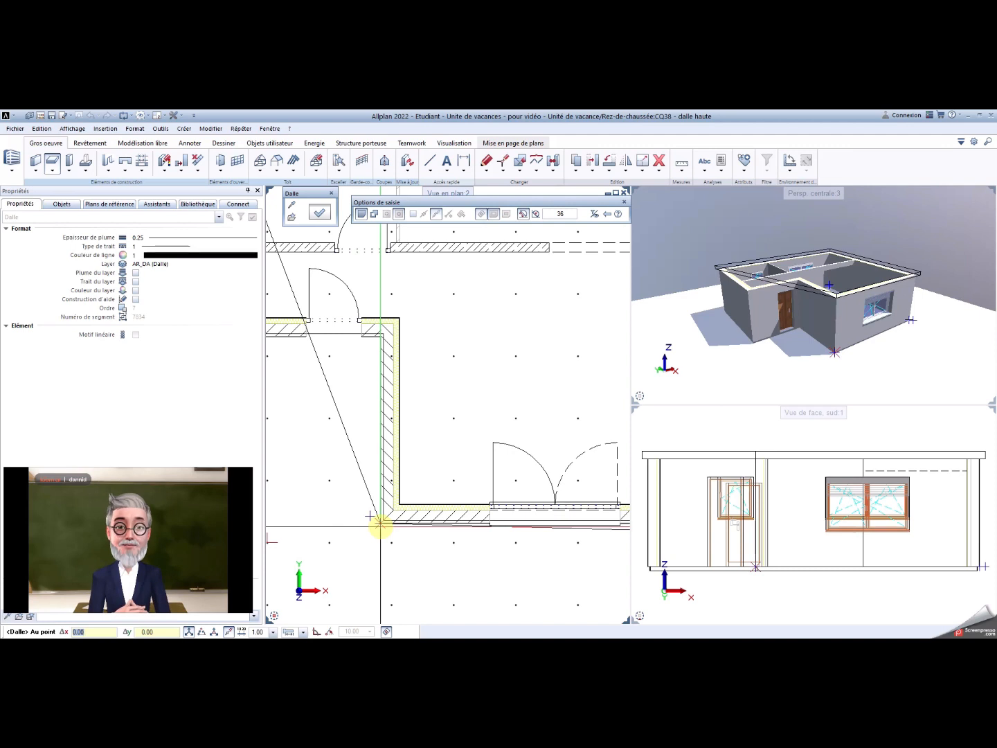
text(-15)
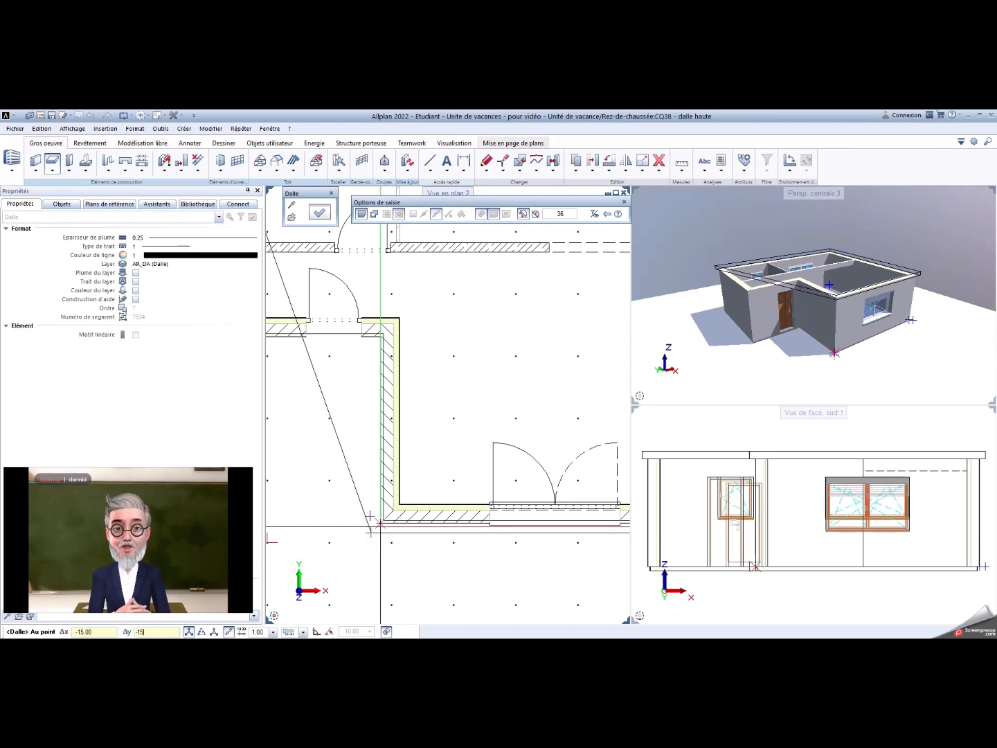
click(384, 516)
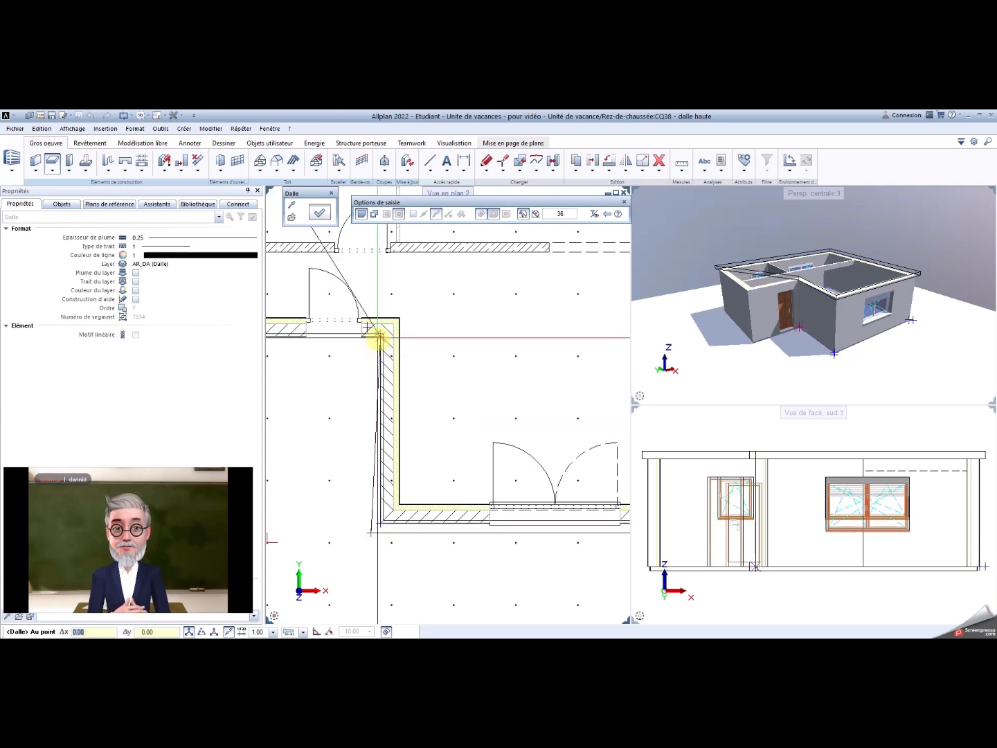
Step: Add the slab vertices at the re-entrant corner beside the entrance and the entrance wall's west corner, each offset -15 in X and Y
text(-15)
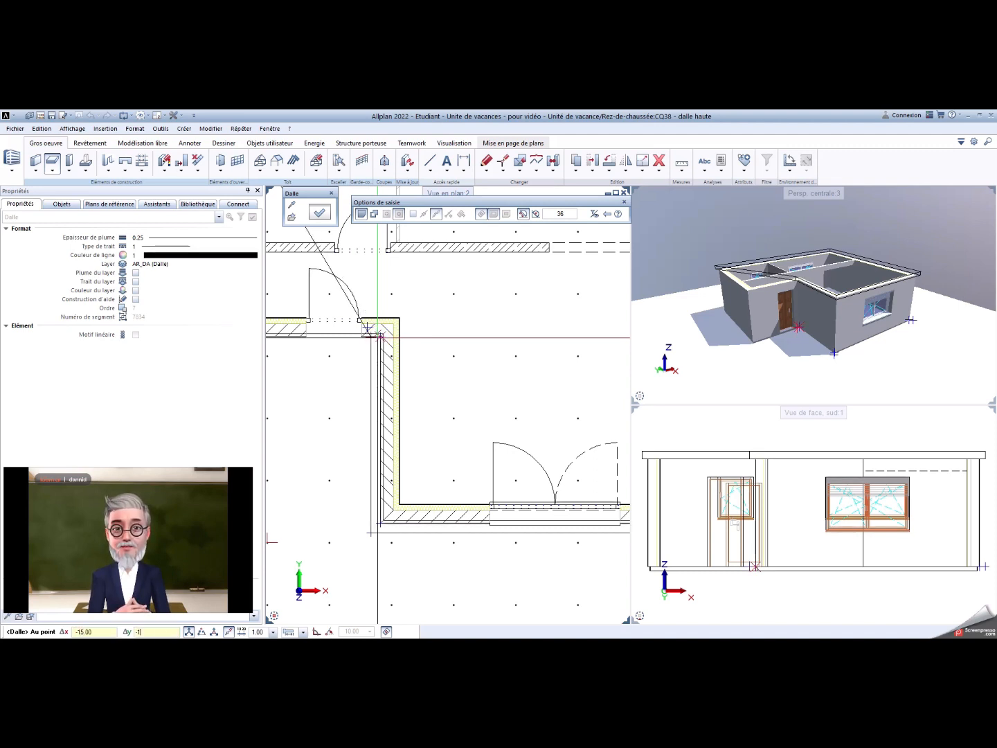
click(378, 335)
scroll(384, 374, down, 1)
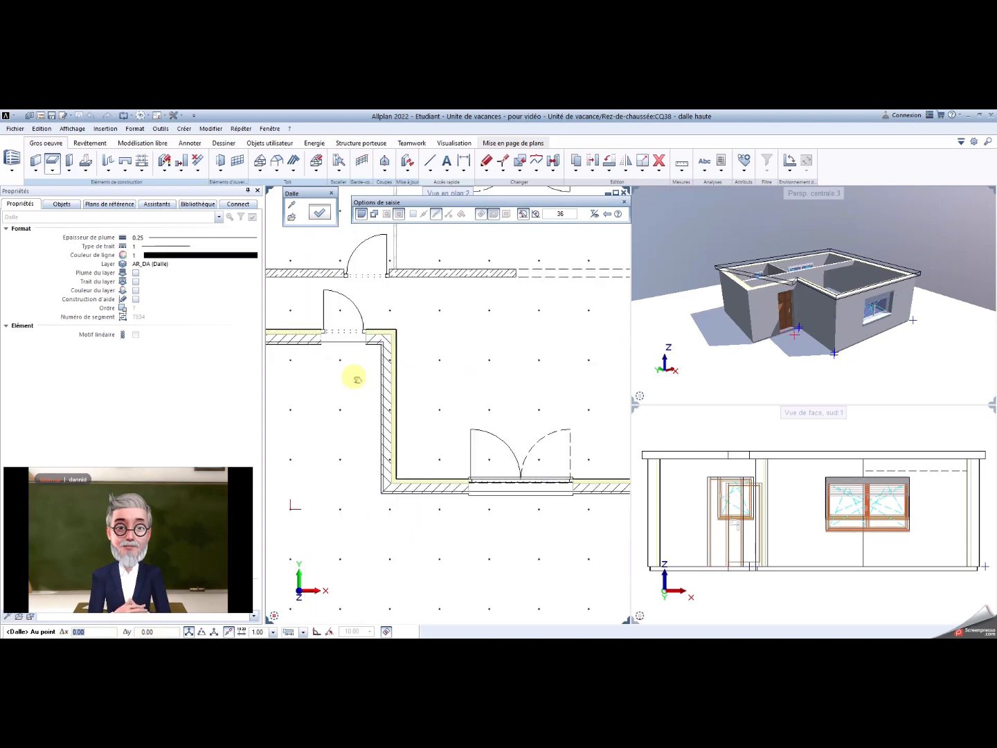
middle_drag(357, 377, 453, 399)
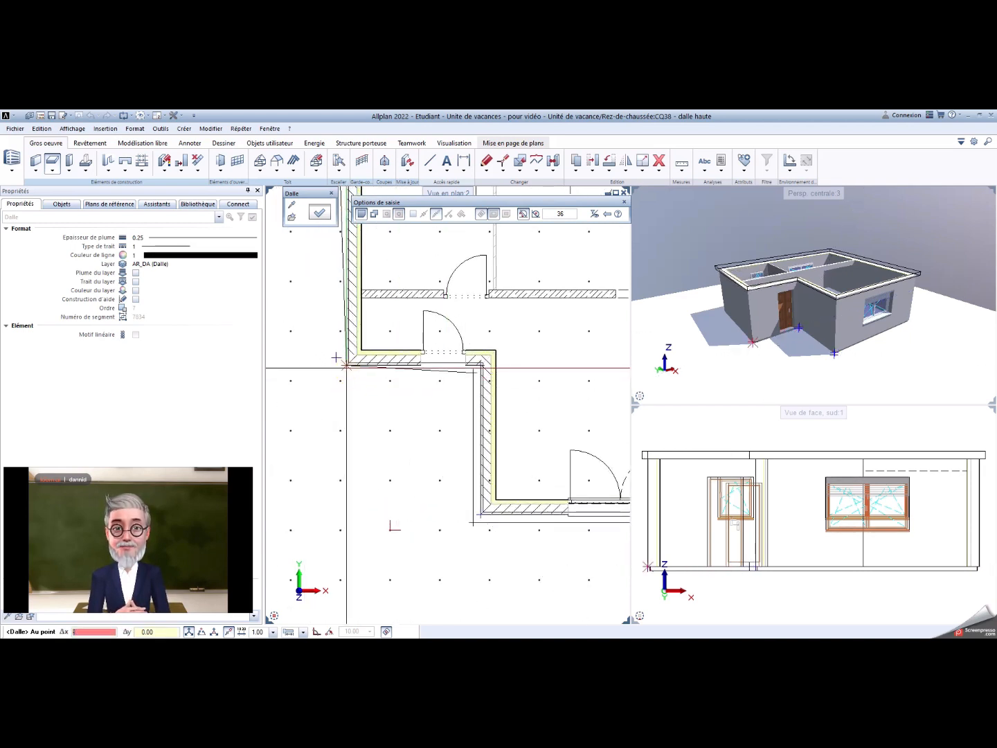
text(-15)
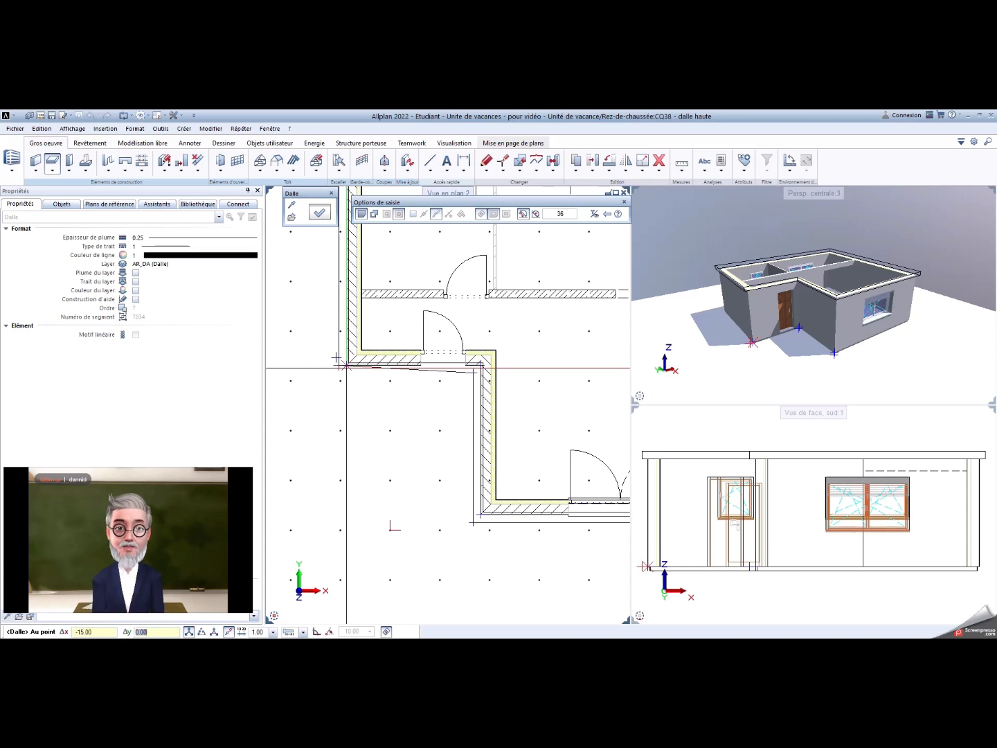
text(-15)
key(Return)
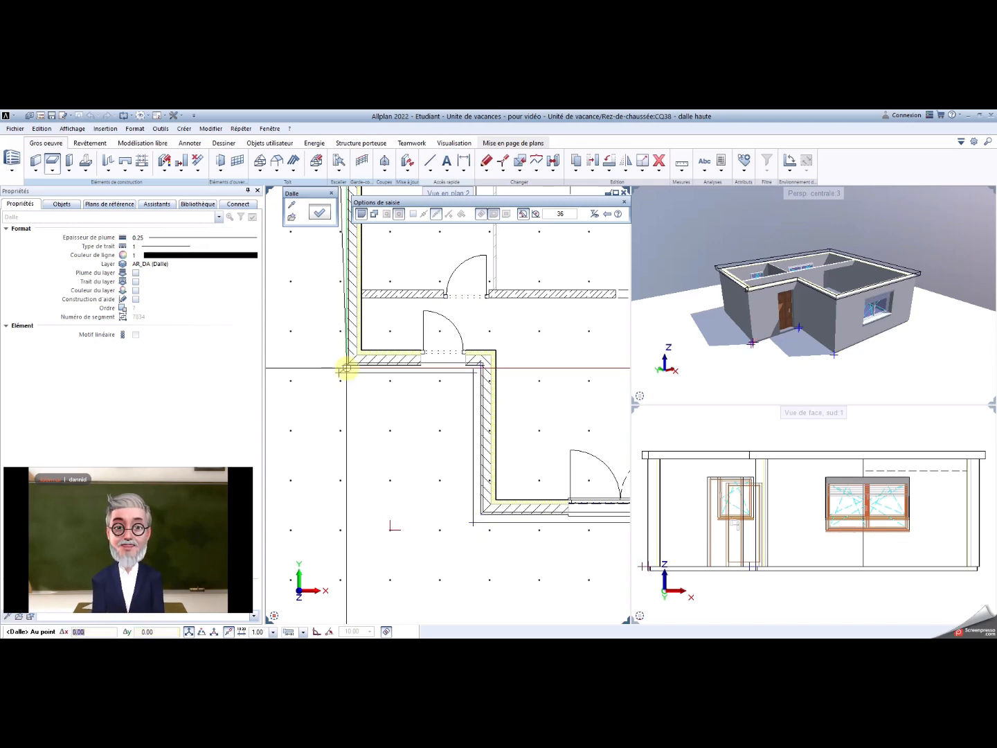
Step: Close the slab outline at the northwest corner with offsets -15 in X and 15 in Y, and finish the slab command
scroll(276, 359, down, 4)
scroll(350, 426, up, 3)
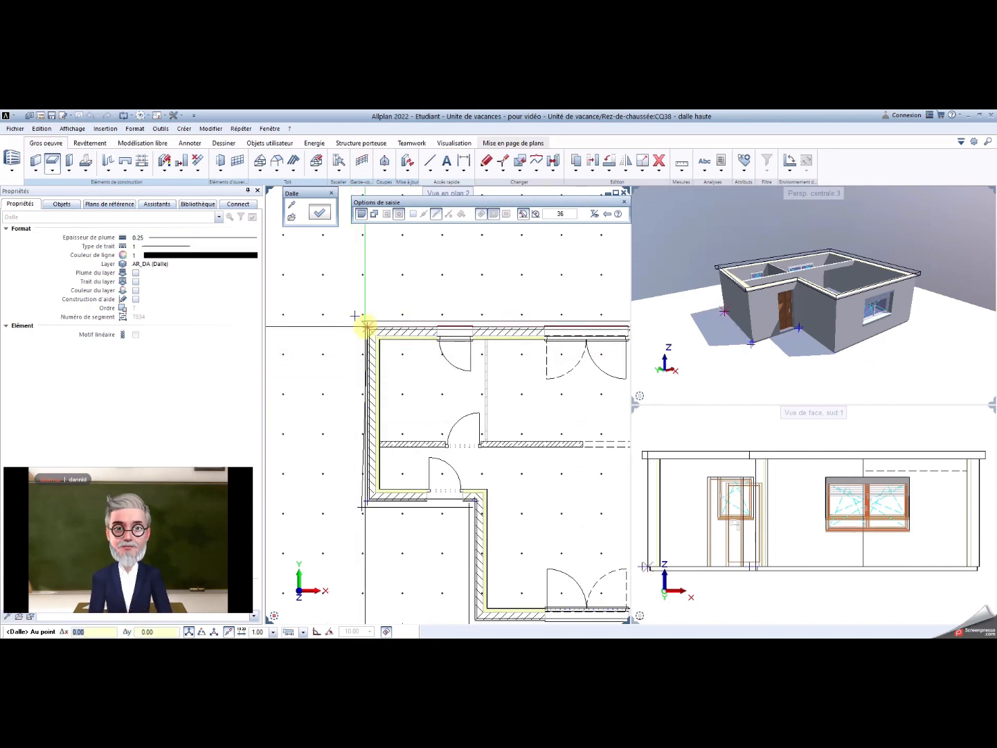
scroll(356, 315, up, 2)
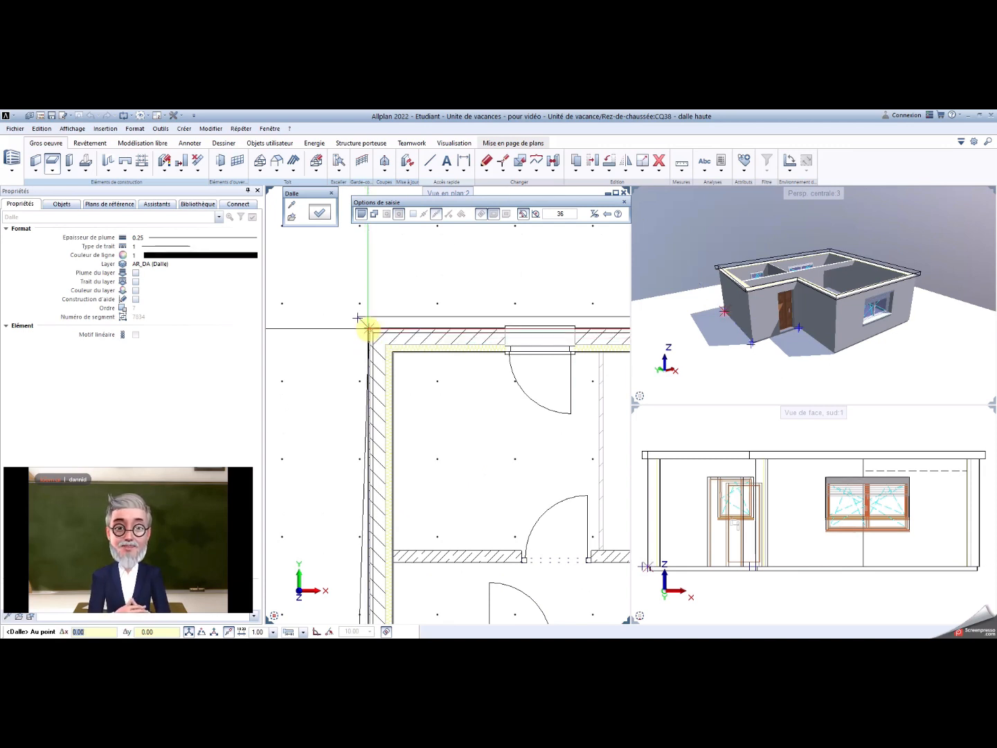
text(-15)
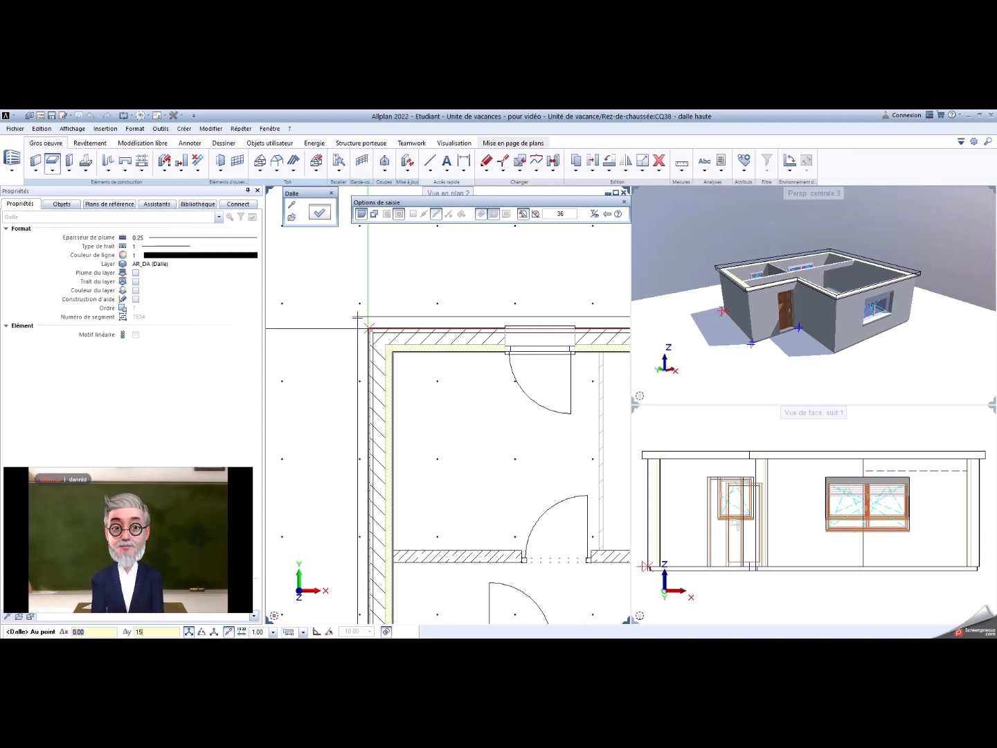
key(Return)
scroll(449, 367, down, 3)
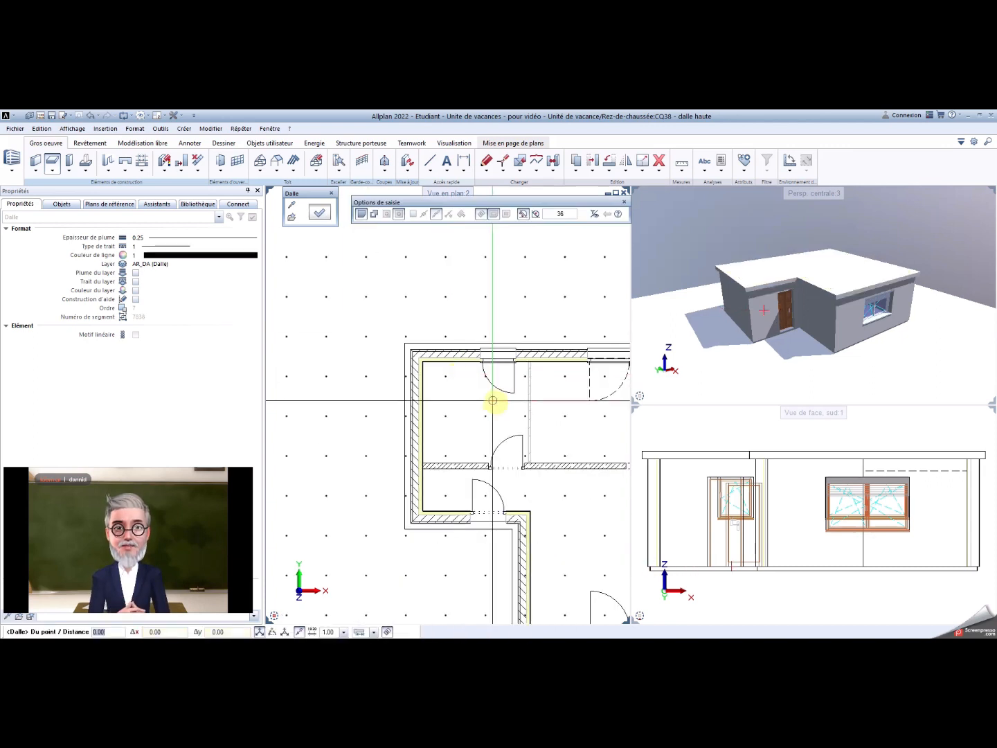
middle_drag(492, 400, 427, 383)
drag(790, 305, 747, 294)
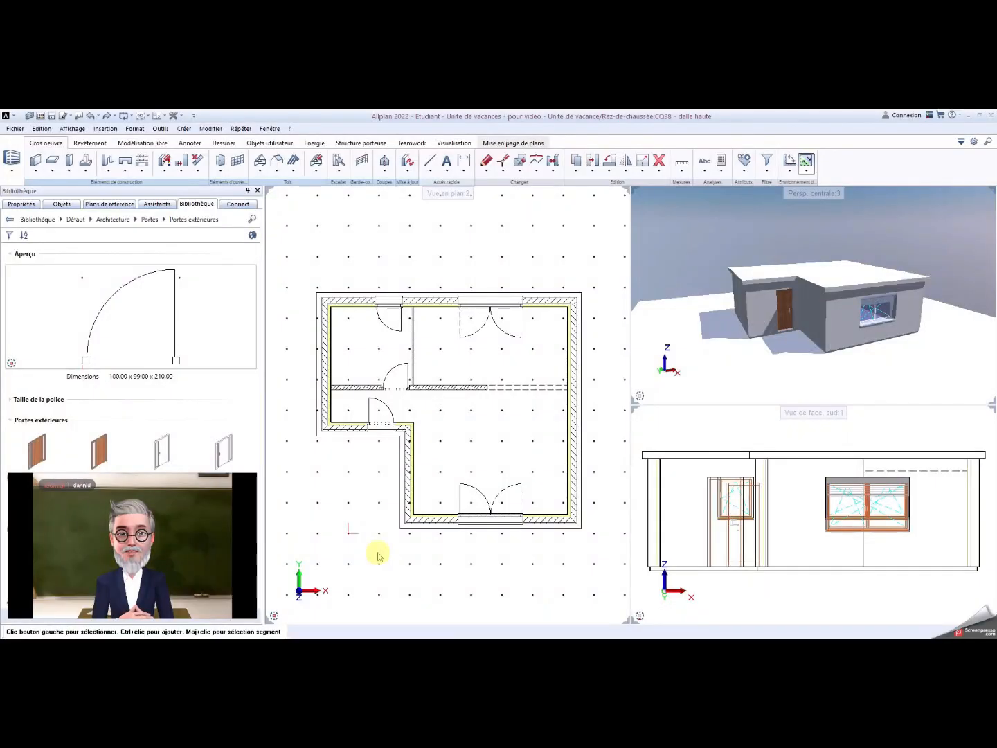
Step: Set up a rectangular through opening (Trémie) in the upper slab, with a width of 52 and a length of 30
click(54, 174)
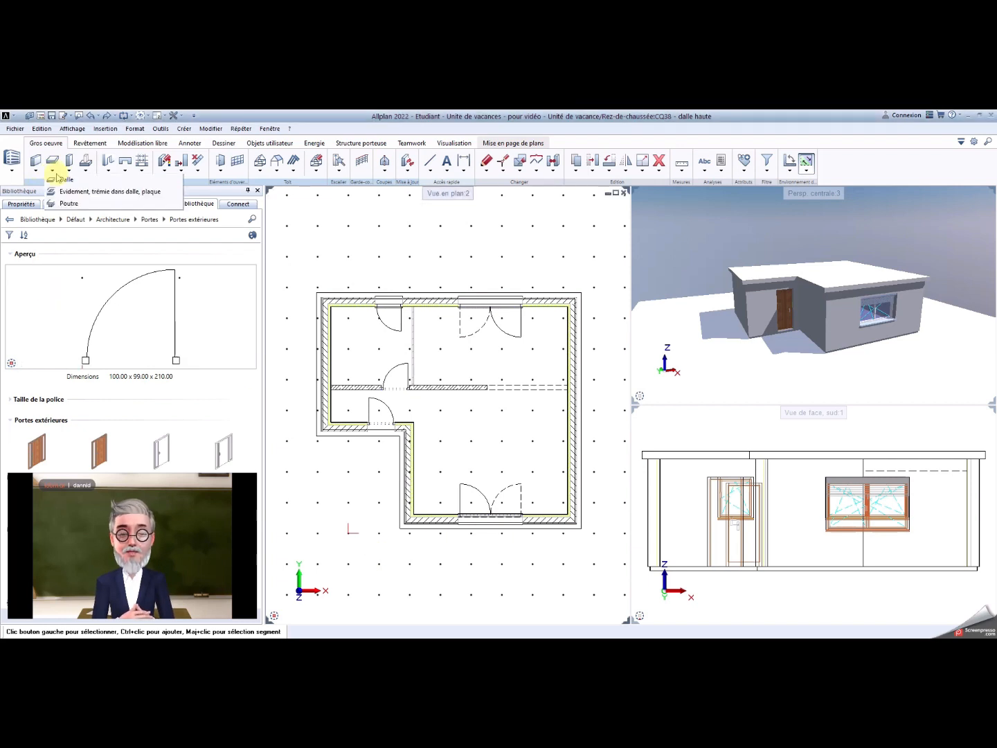
click(95, 191)
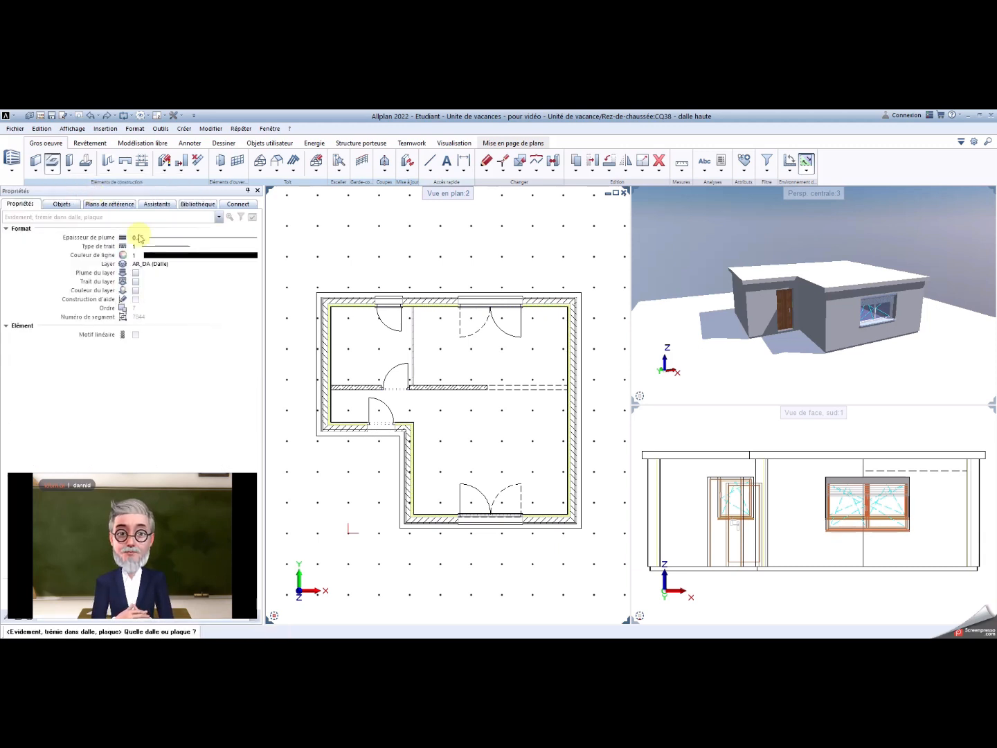
click(547, 335)
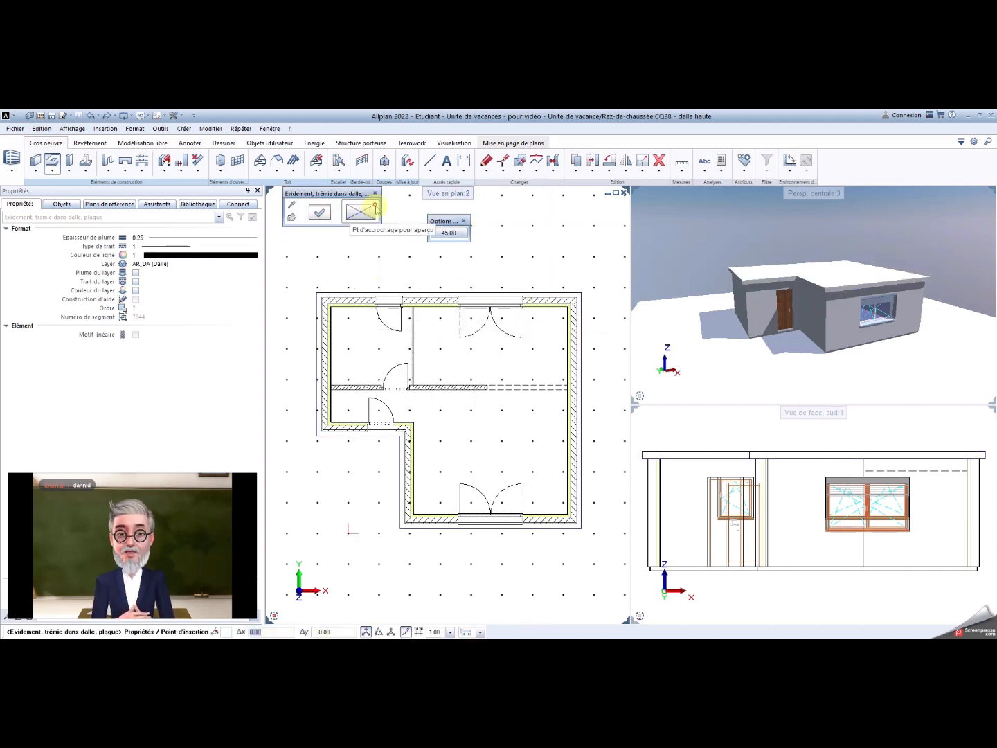
click(319, 215)
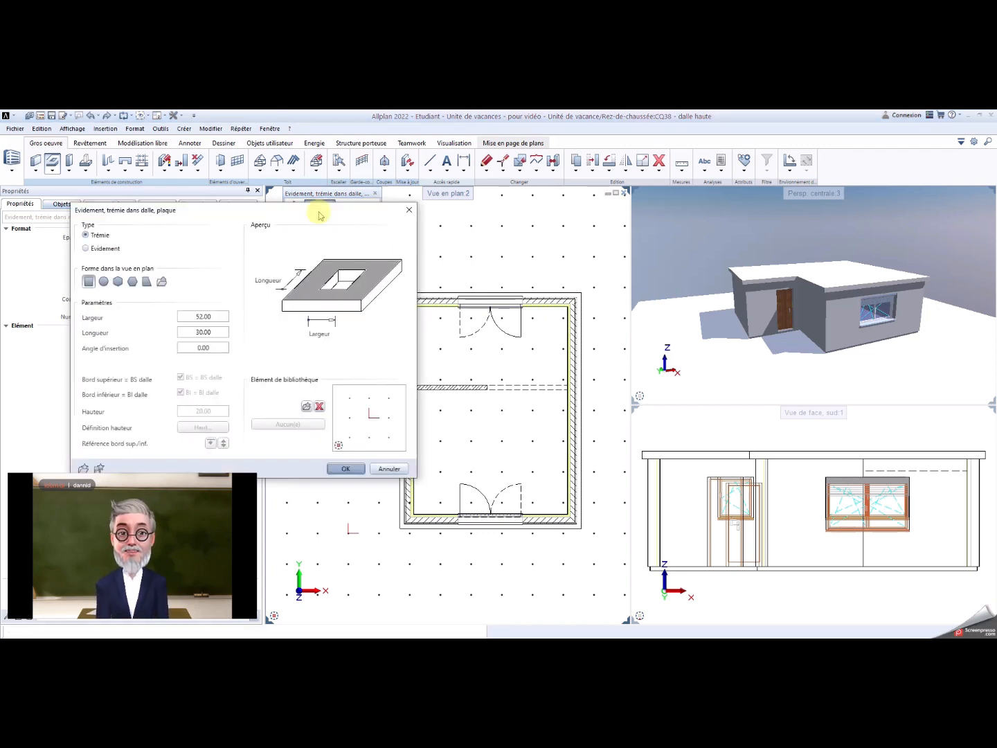
click(200, 333)
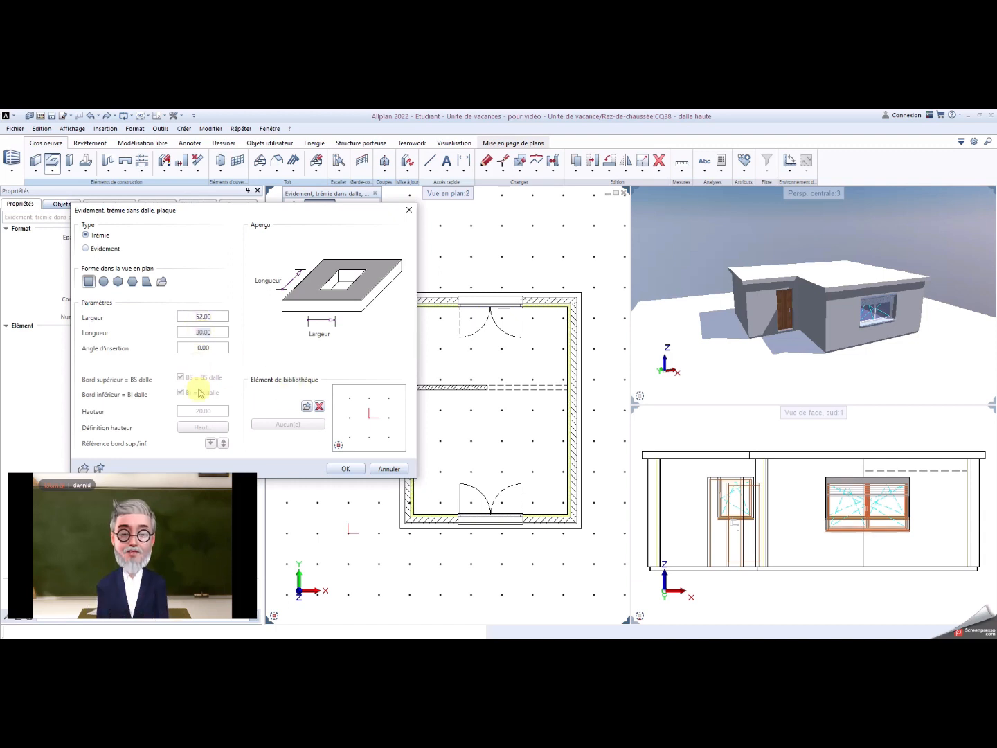
click(348, 469)
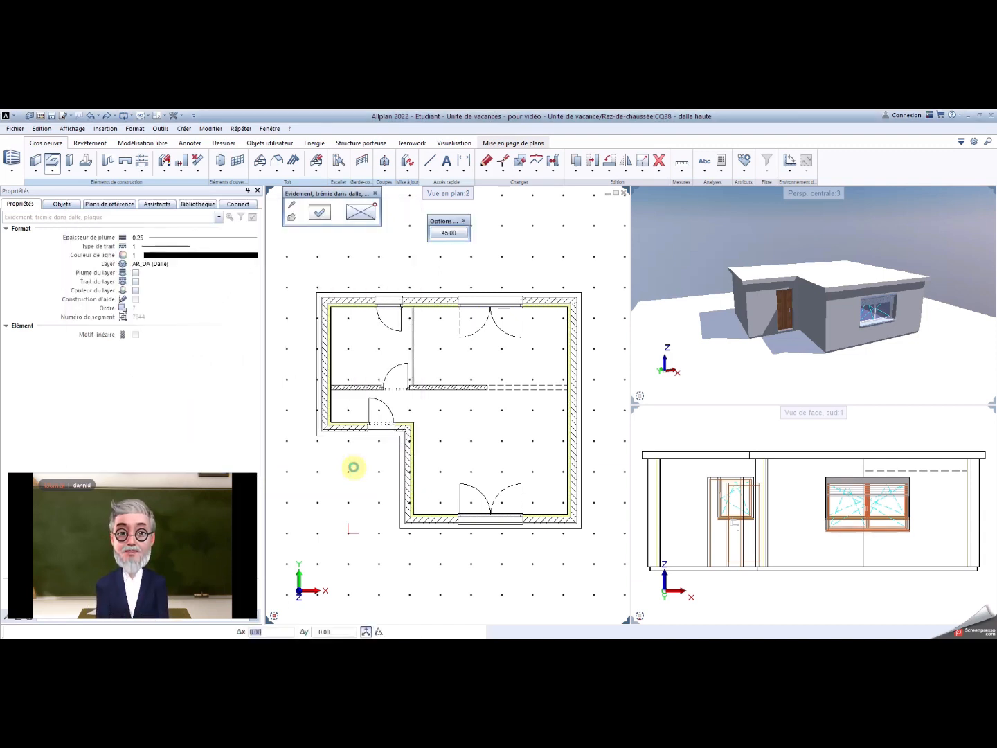
Step: Place the rectangular opening in the upper slab, offset -494 in X and -271 in Y from the slab's northeast corner, and finish the command
scroll(536, 328, up, 2)
middle_drag(551, 321, 473, 382)
scroll(525, 334, up, 1)
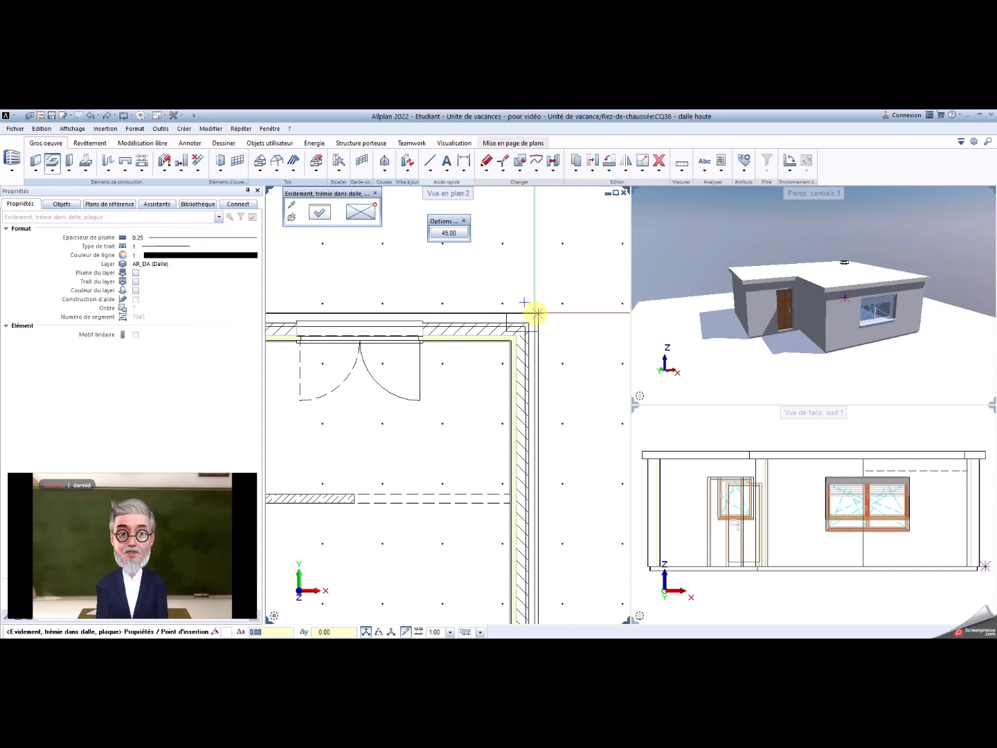
click(538, 314)
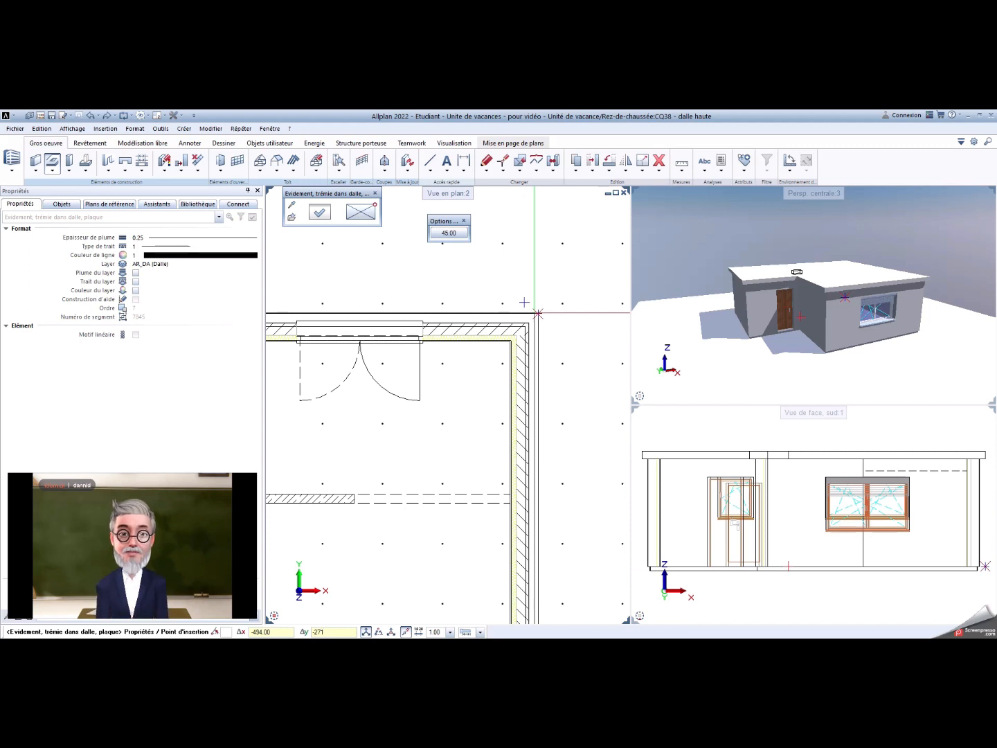
click(537, 314)
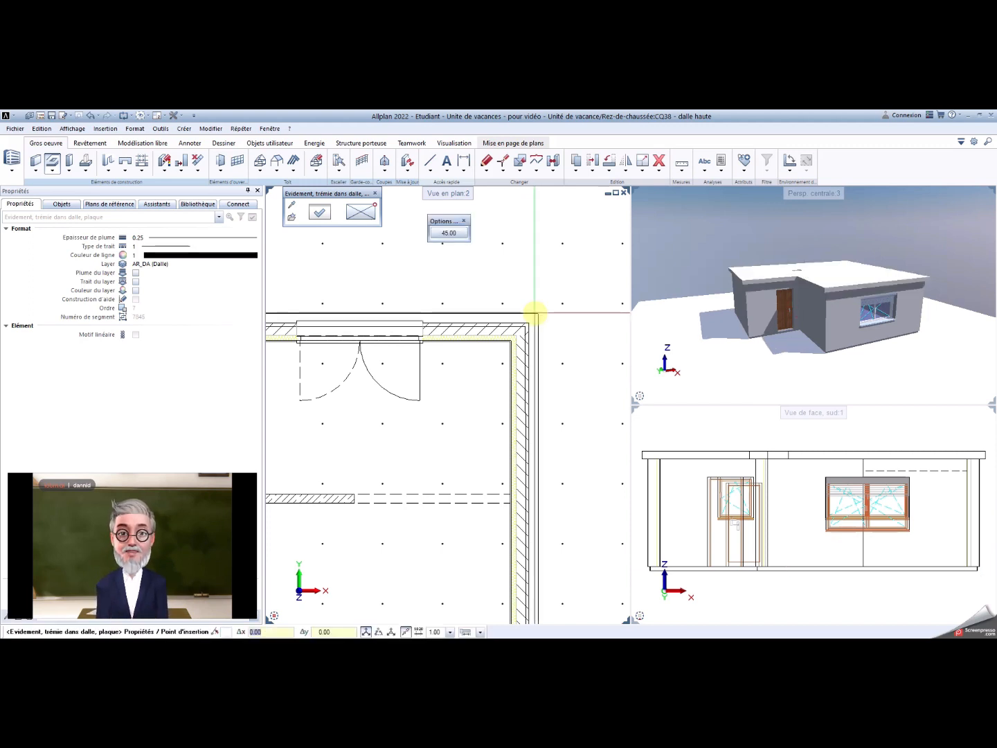
scroll(476, 386, down, 1)
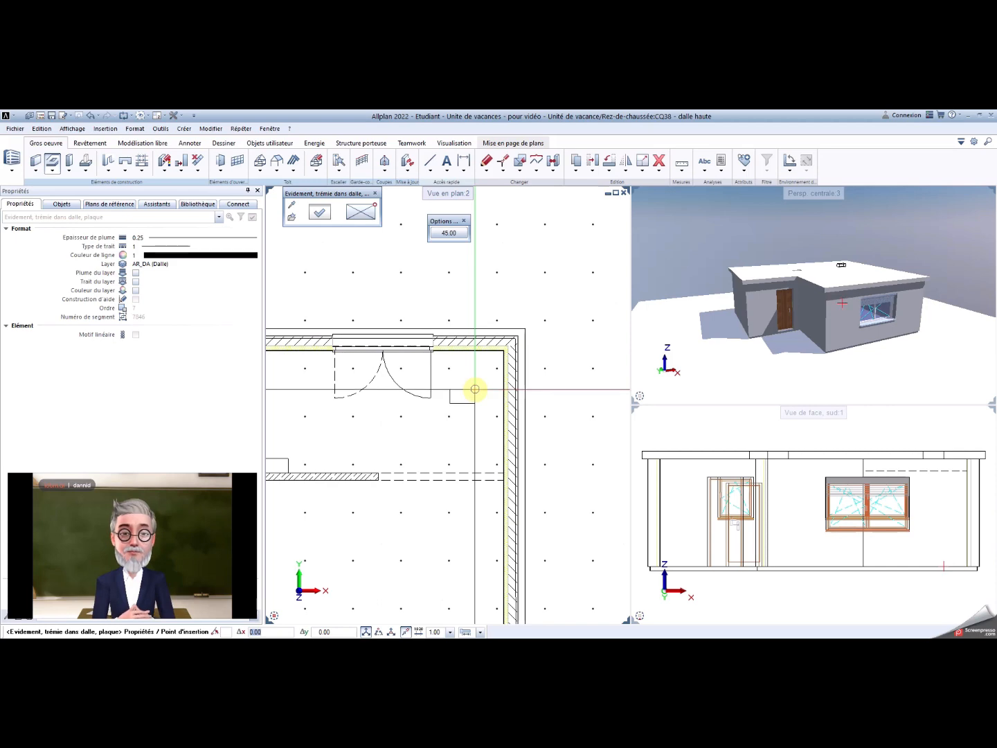
key(Escape)
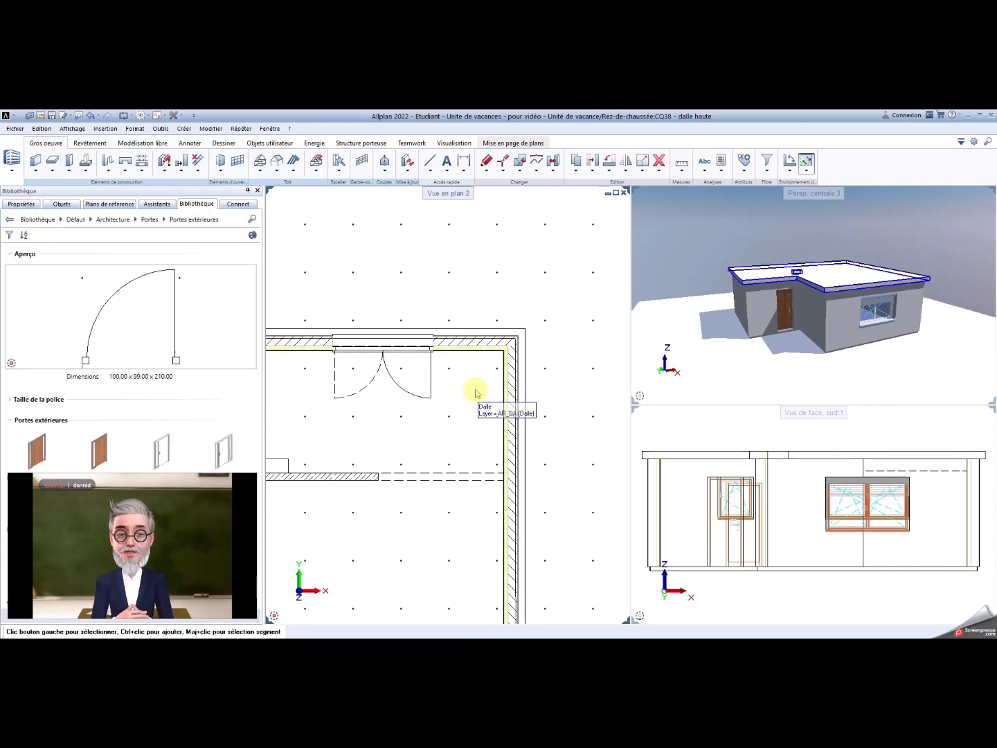
scroll(446, 413, down, 2)
scroll(397, 429, up, 3)
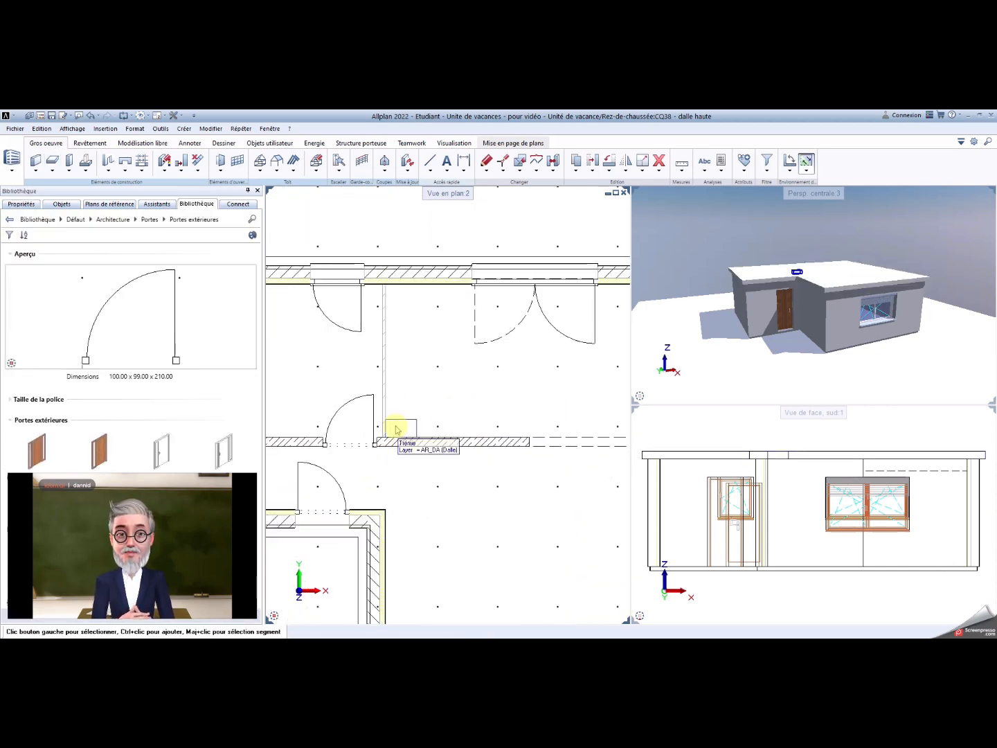
scroll(396, 430, up, 3)
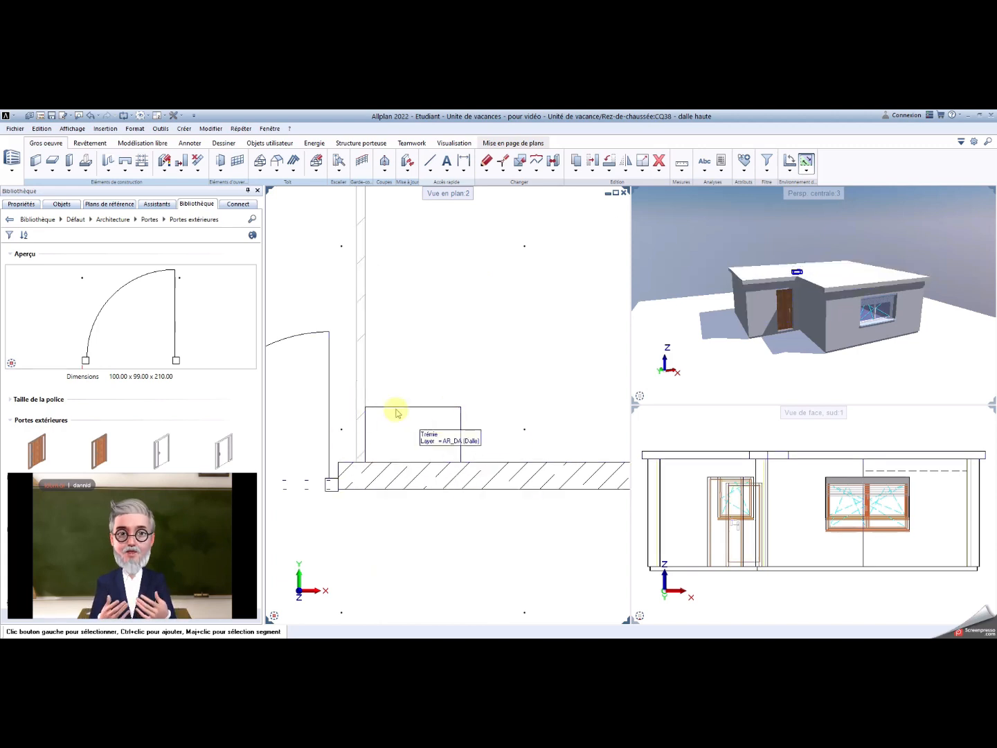
scroll(431, 428, down, 1)
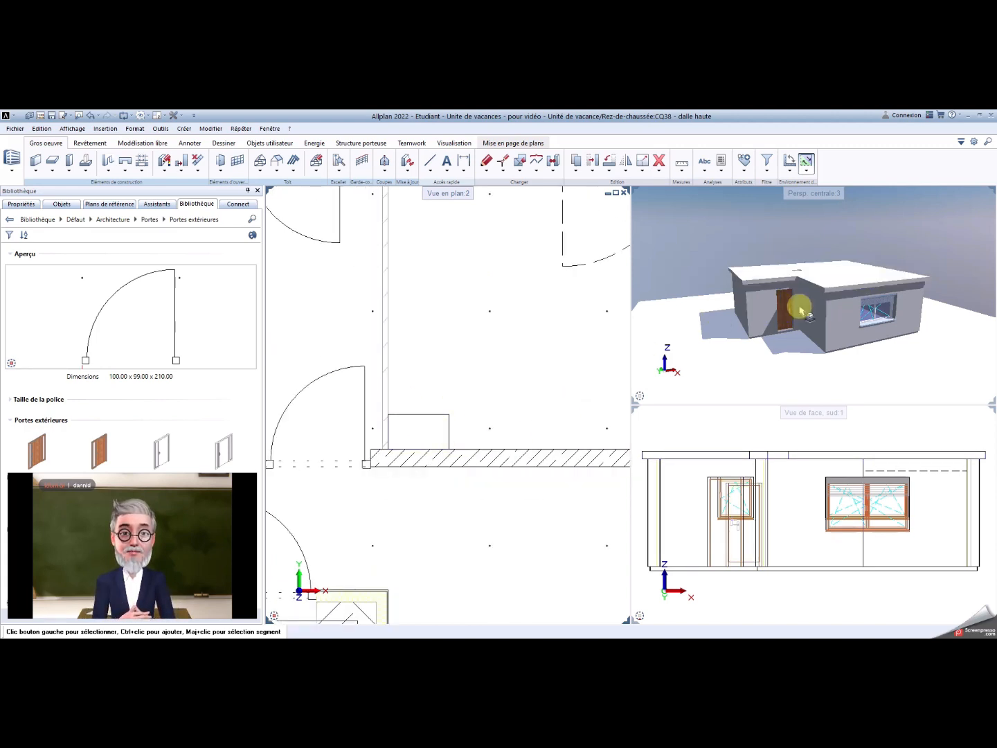
drag(800, 310, 776, 383)
scroll(786, 273, up, 3)
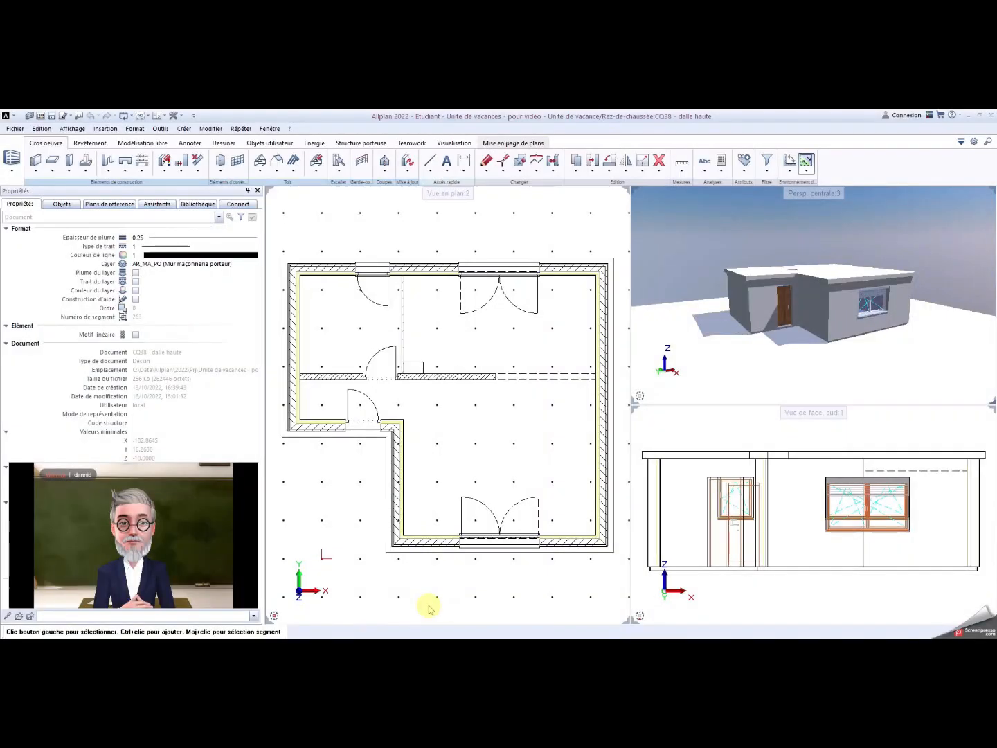
Step: Make drawing file 40 (Mur acrotère) the active one, leaving the slab and ground-floor files in the background
click(42, 116)
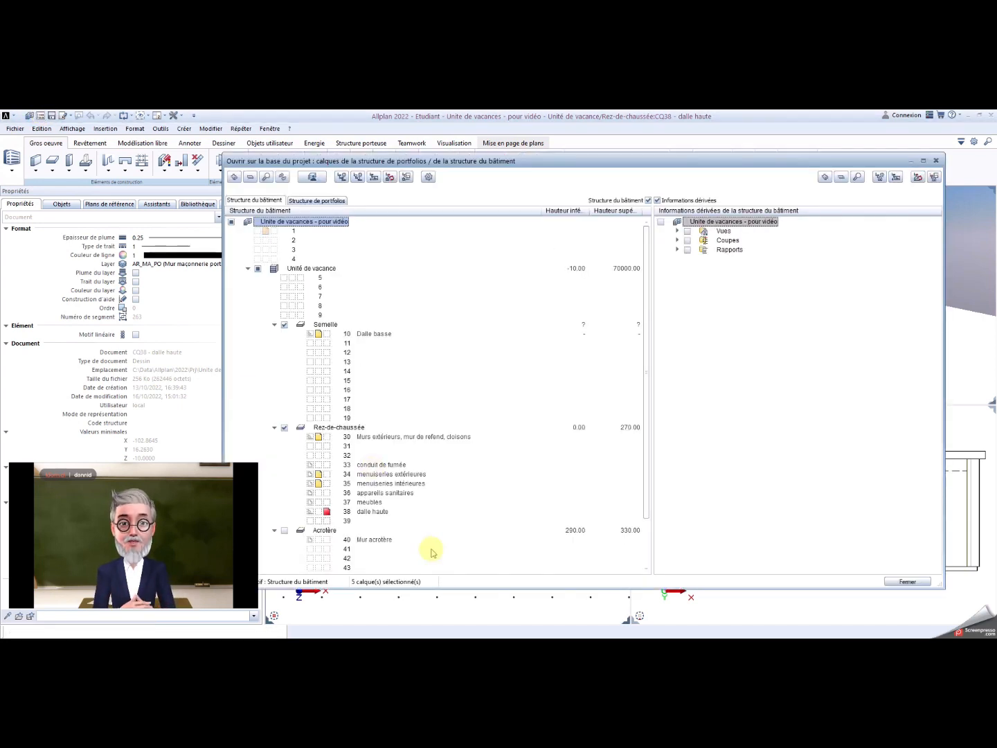
click(327, 540)
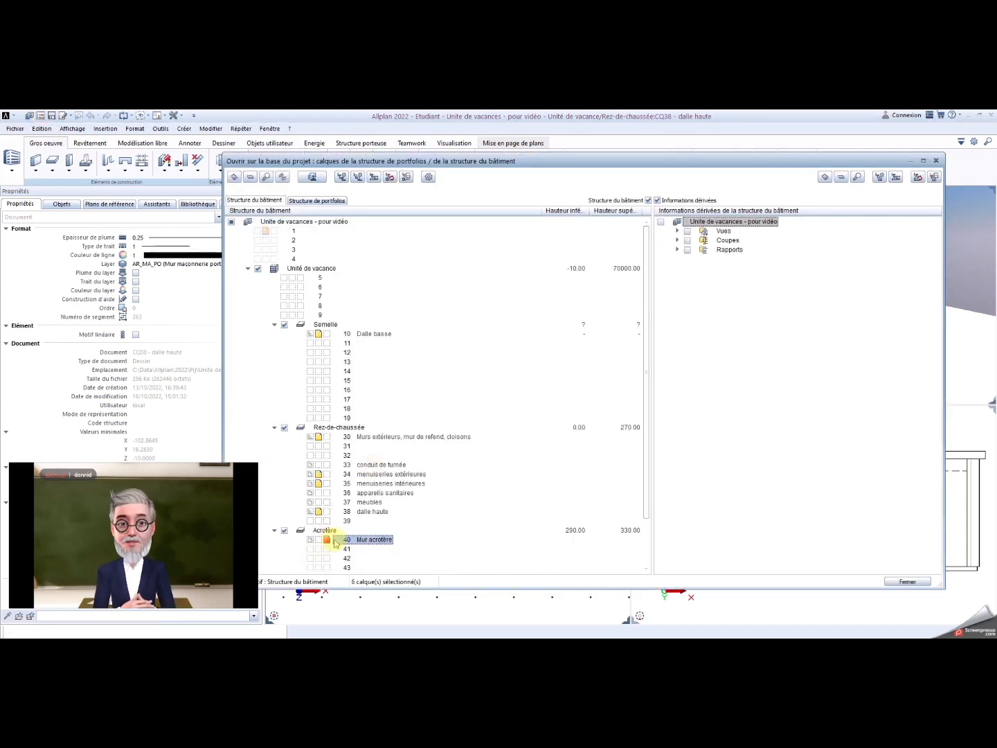
click(904, 582)
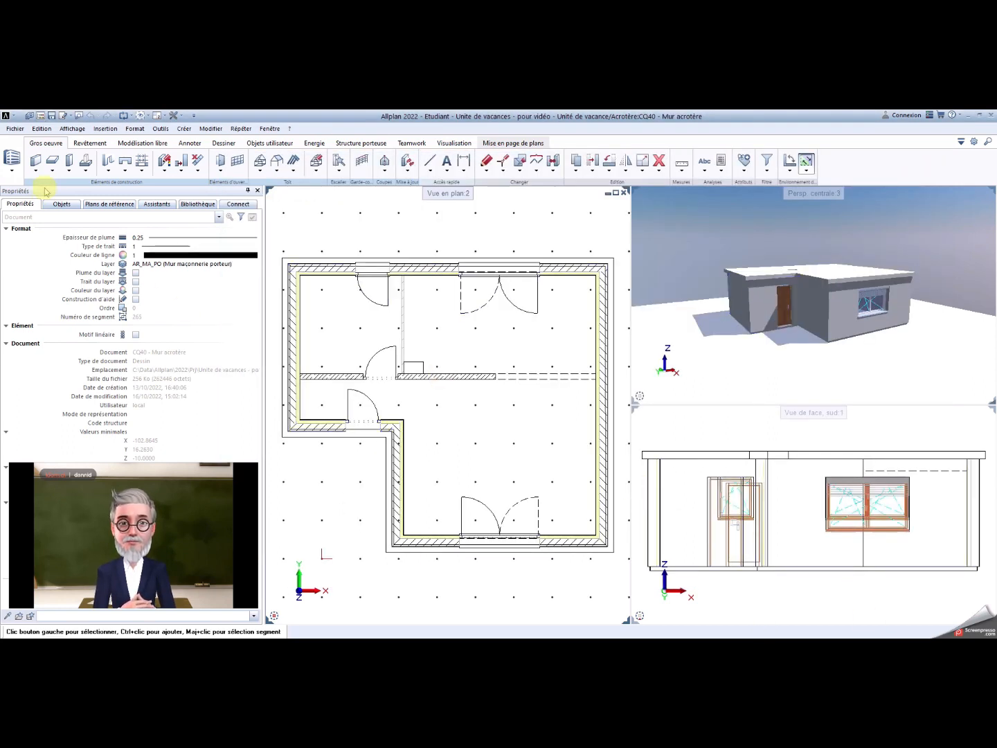
Step: Start a new wall and assign its single 20-thick layer the material Agglos creux épaisseur 20 cm
click(36, 163)
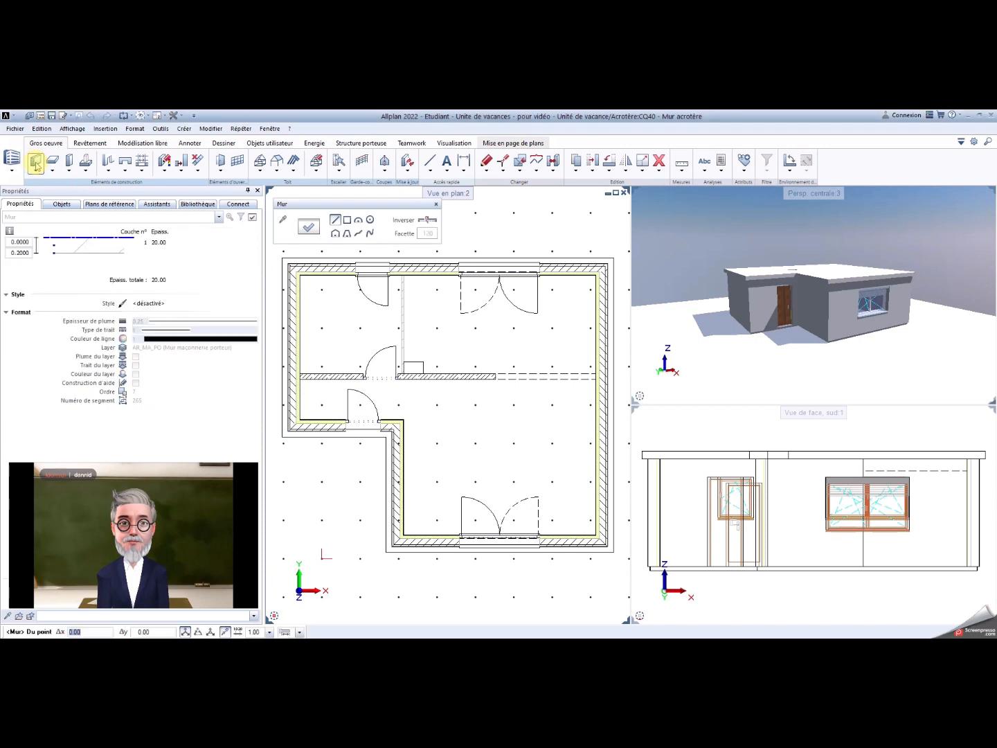
click(309, 228)
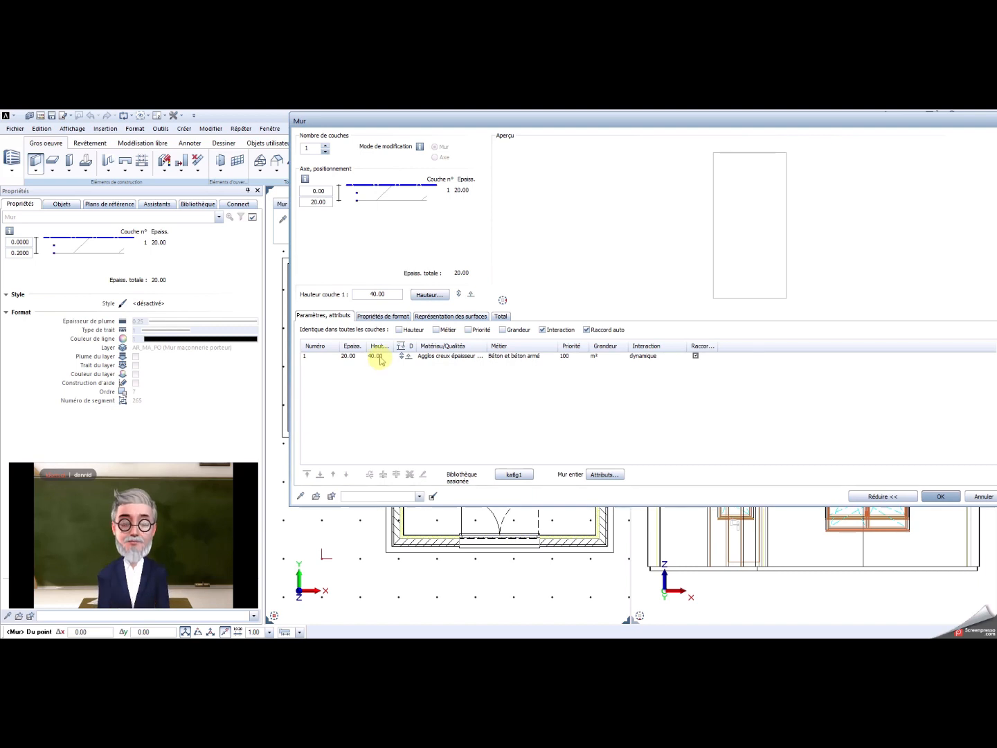
double_click(434, 358)
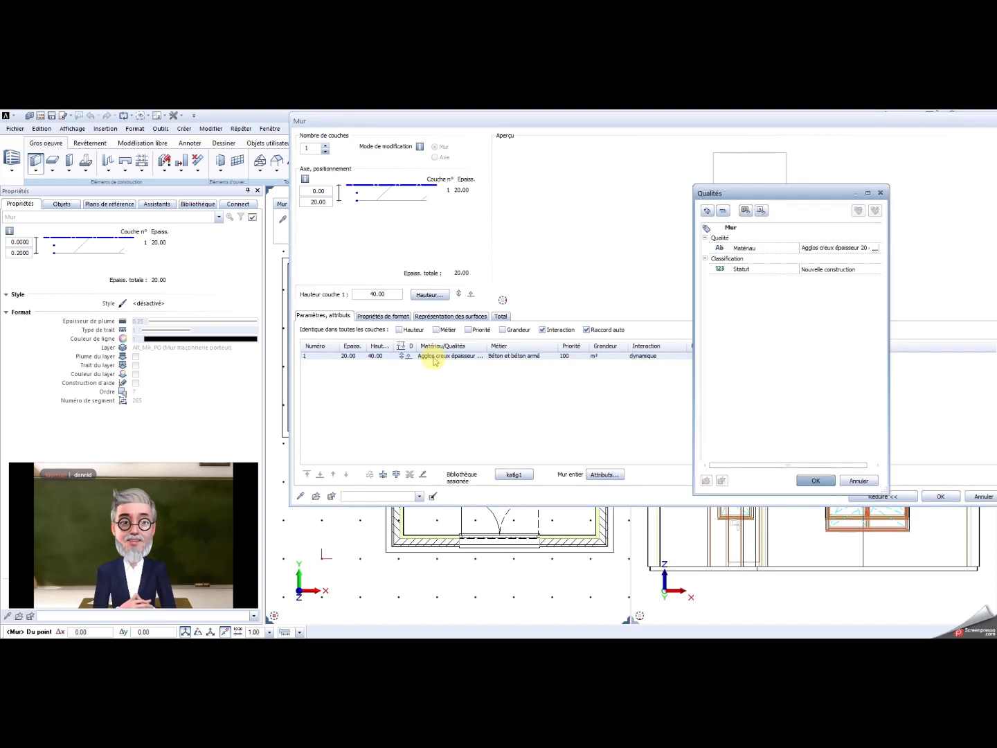
click(875, 248)
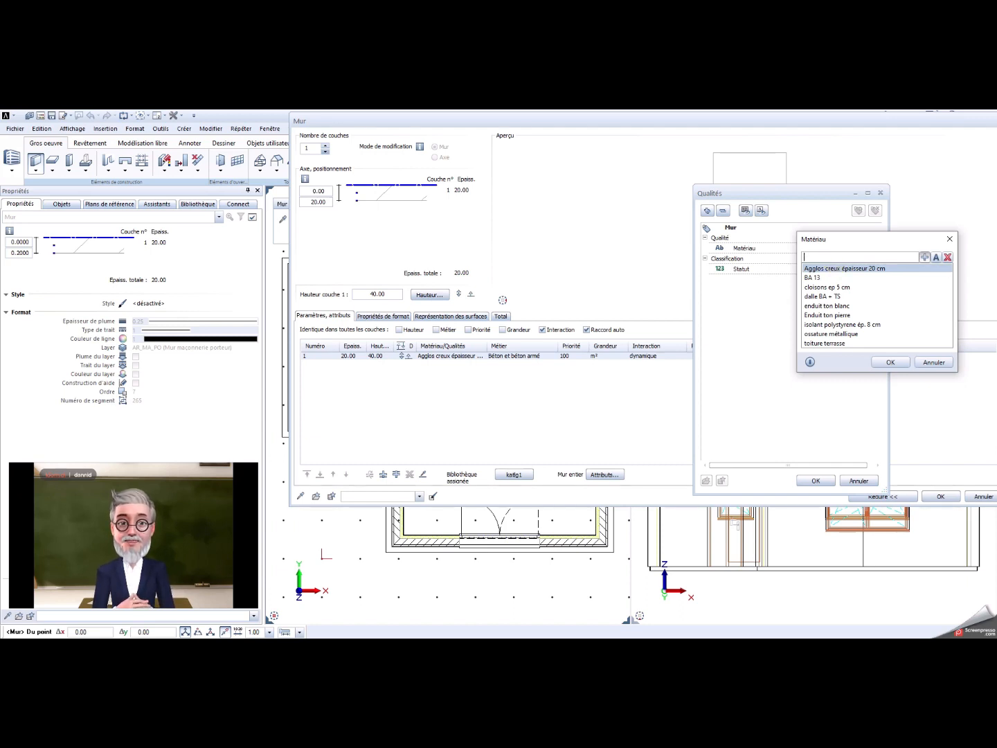
double_click(849, 269)
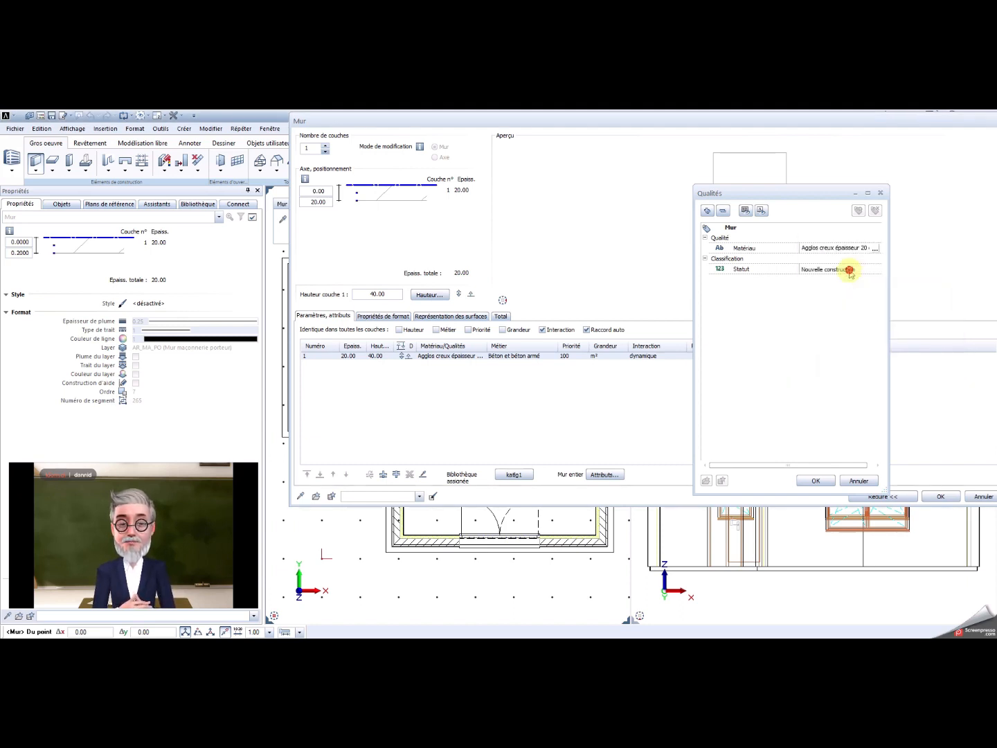
click(829, 481)
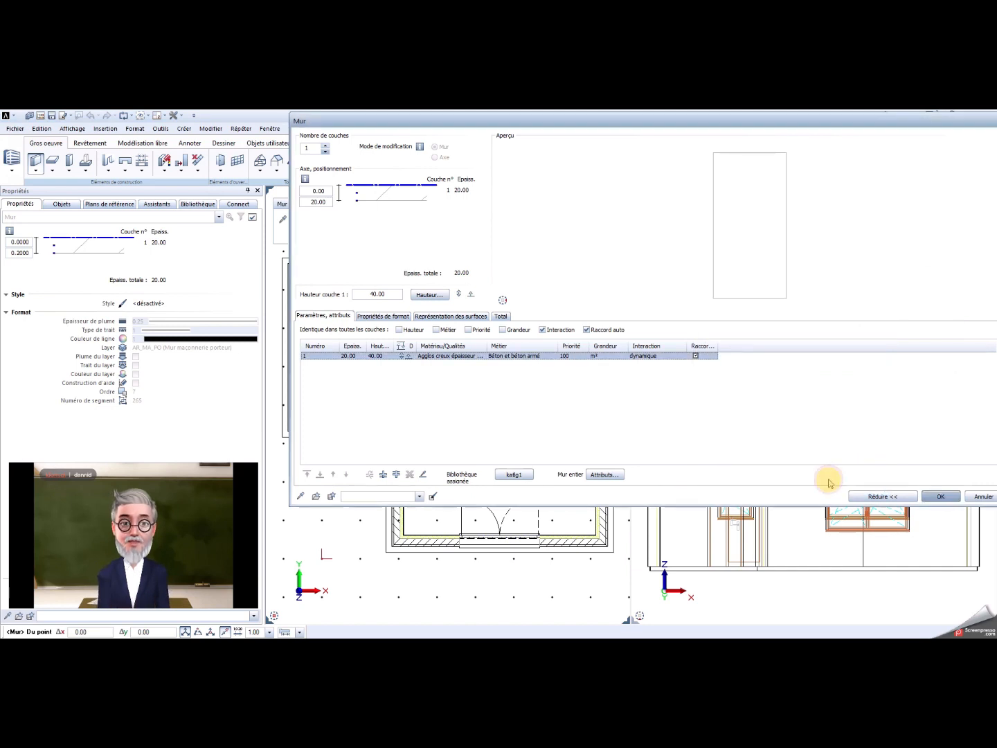
Step: Confirm the trade Béton et béton armé and an element height of 40 above the storey's lower level, and accept the wall definition
click(494, 356)
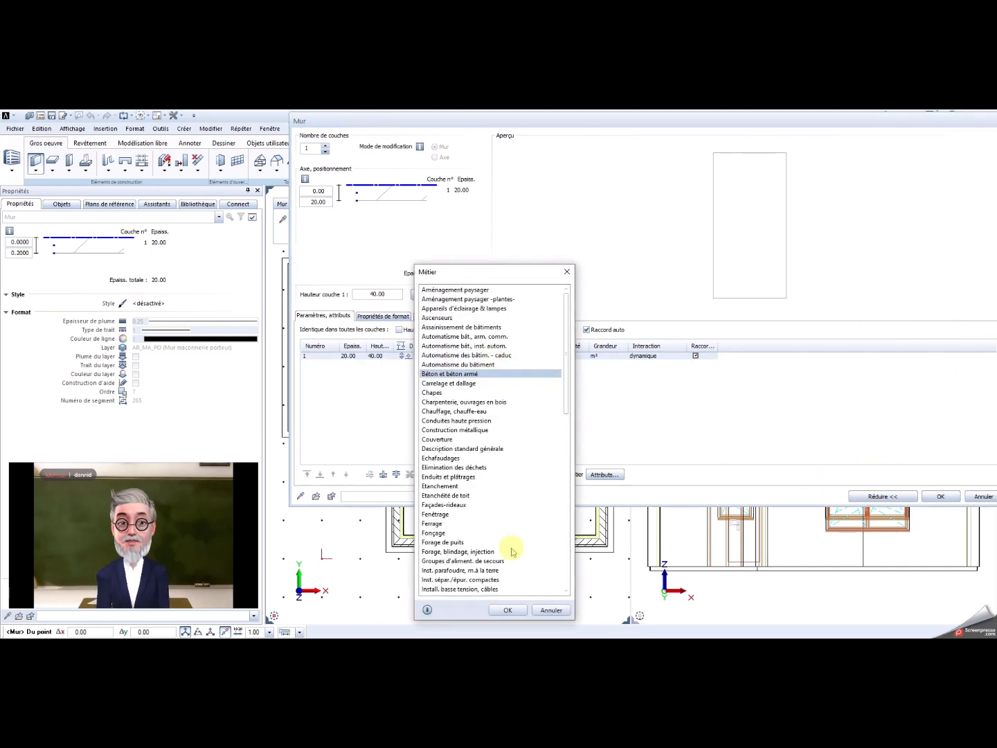
click(513, 609)
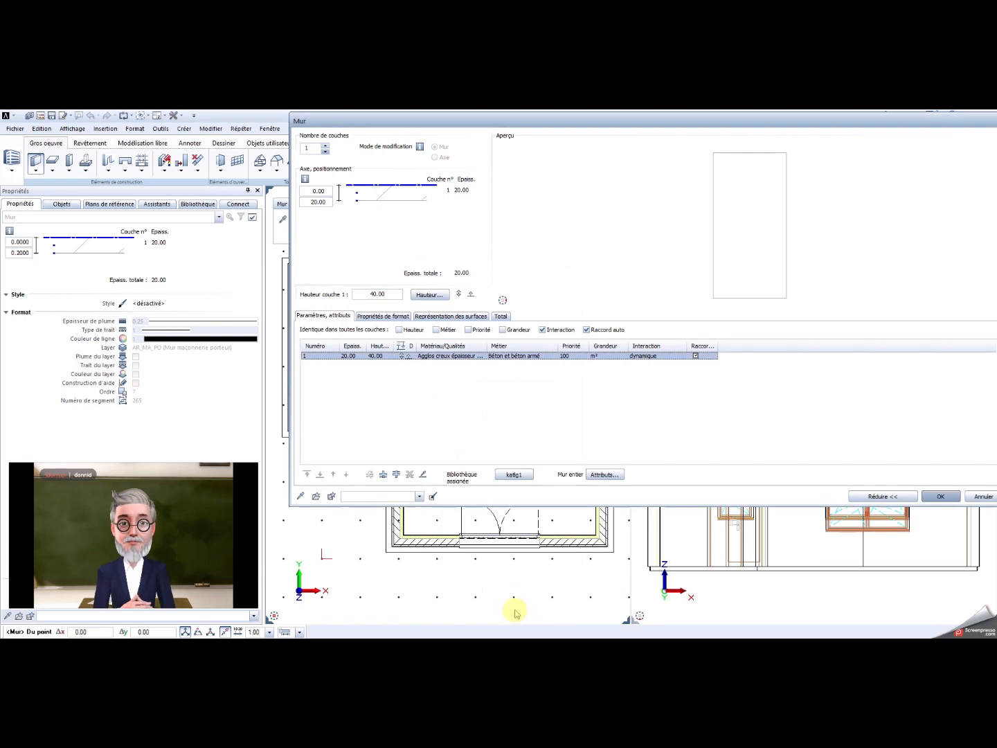
click(429, 296)
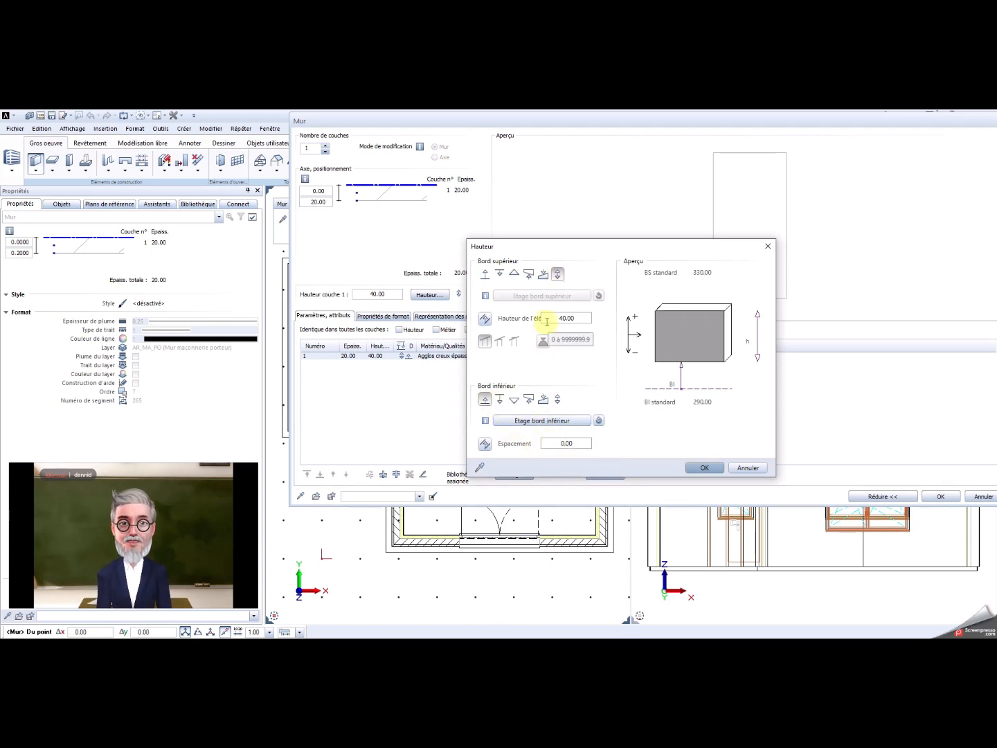
click(705, 469)
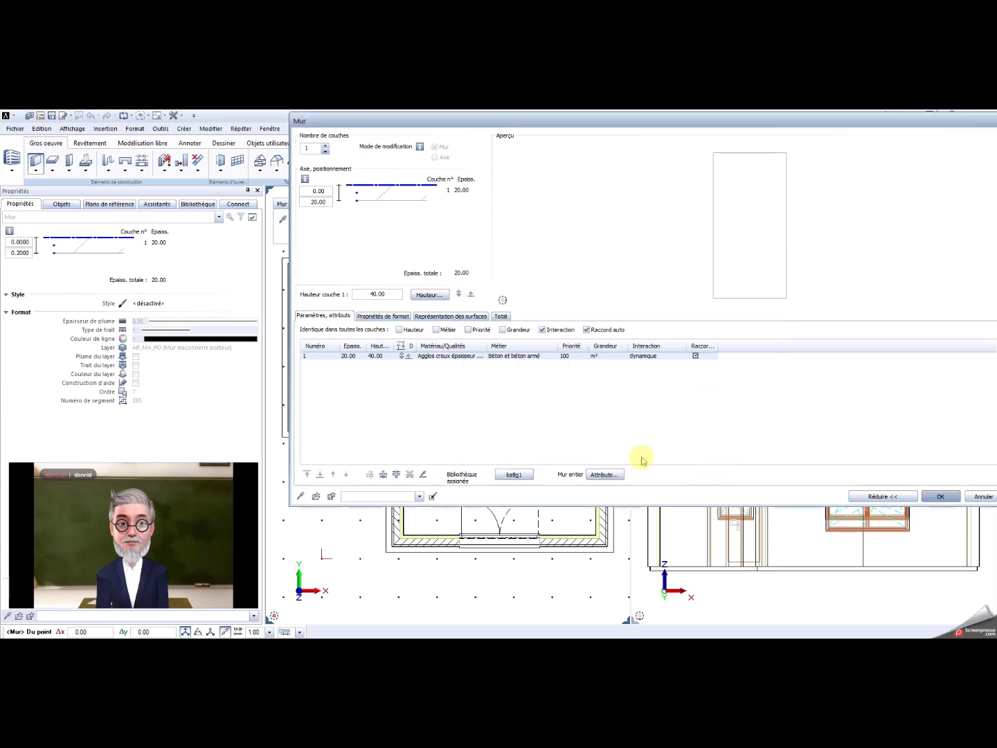
click(941, 496)
Step: Draw the parapet wall along the slab's north edge from the northwest to the northeast corner, with its thickness on the inner side
scroll(340, 290, up, 3)
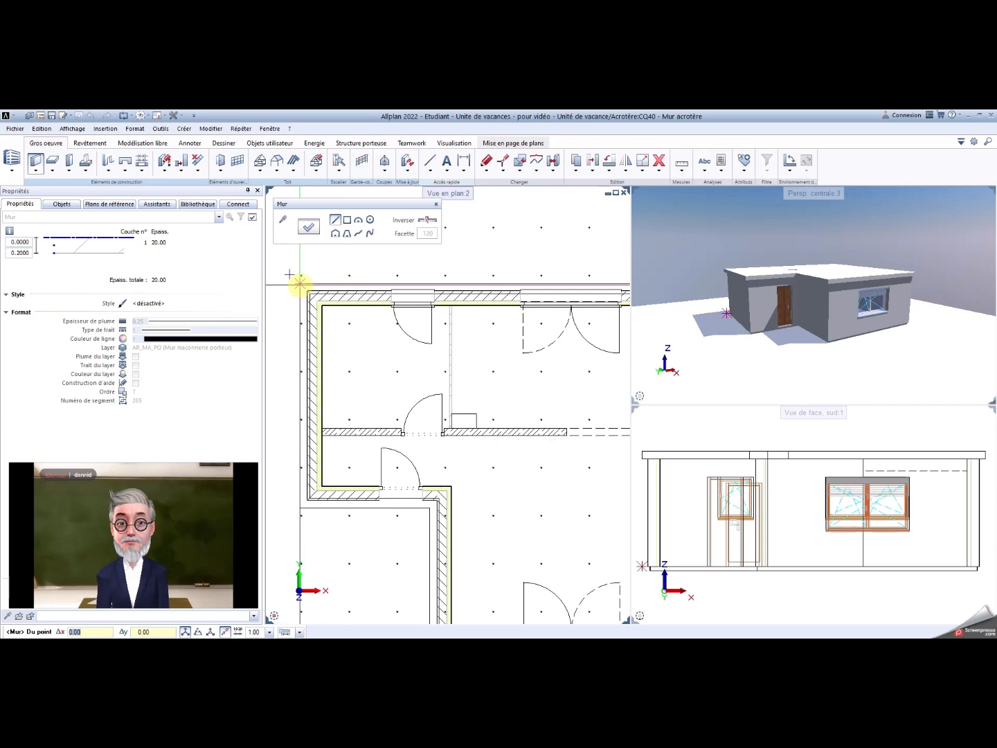
click(303, 290)
scroll(457, 312, down, 3)
scroll(442, 299, up, 4)
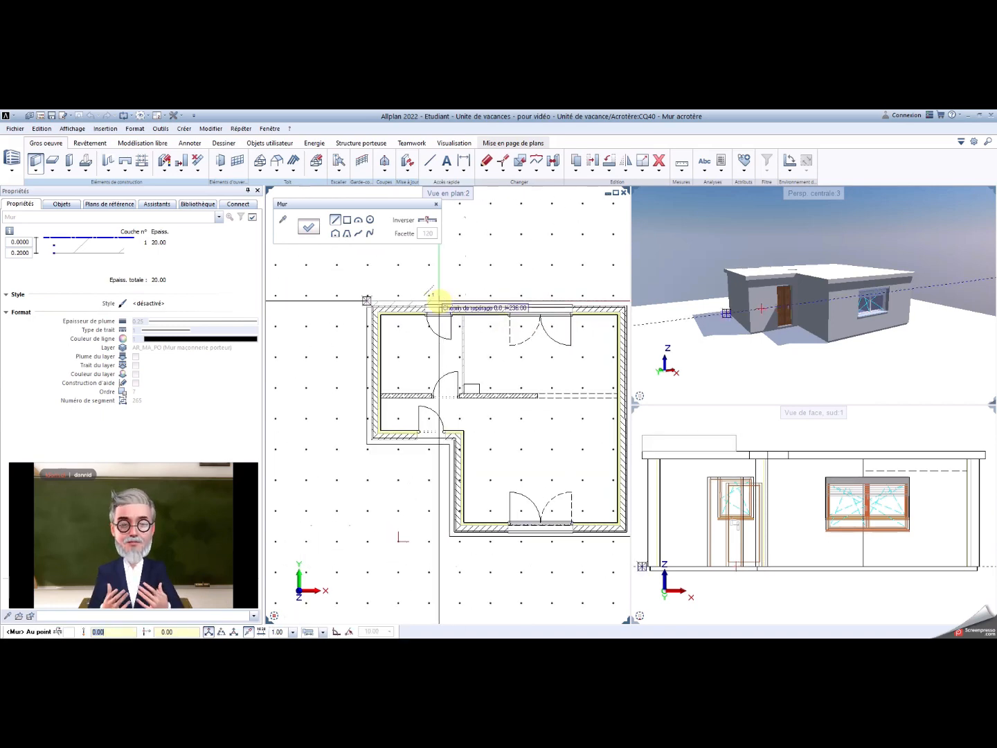
click(426, 223)
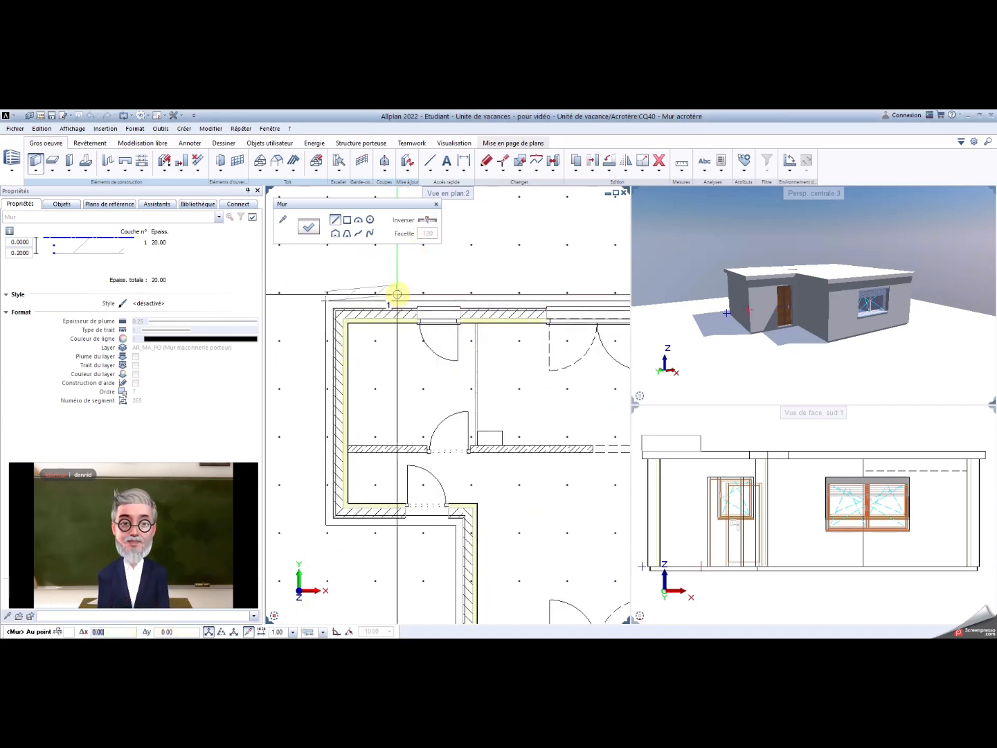
click(431, 220)
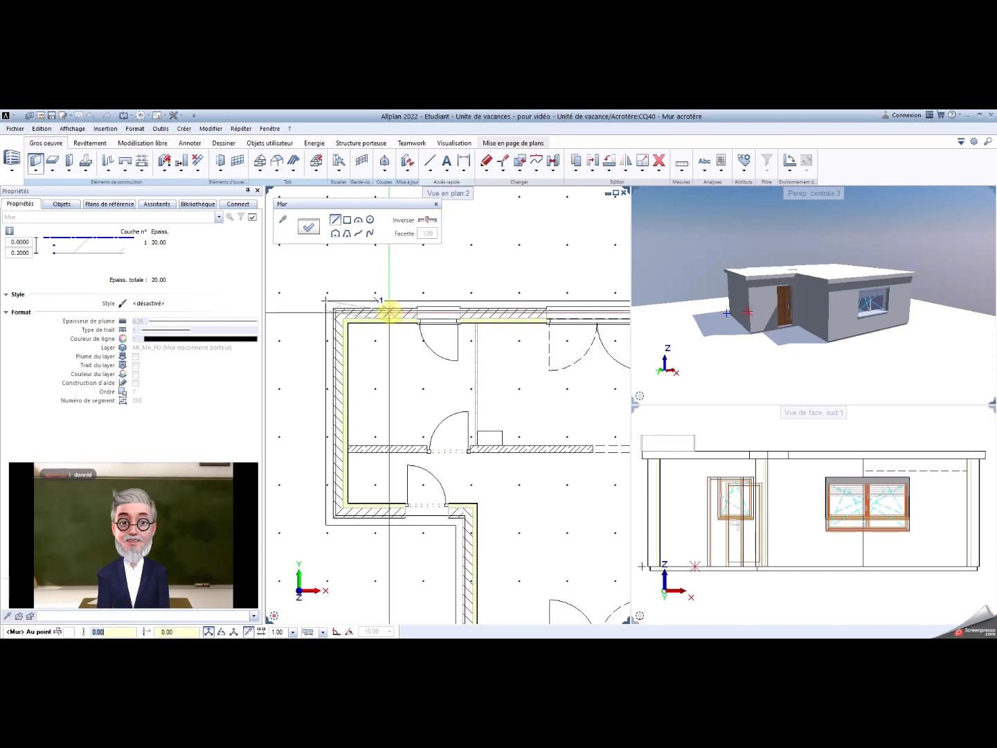
scroll(395, 308, down, 2)
middle_drag(494, 327, 408, 329)
scroll(491, 322, up, 2)
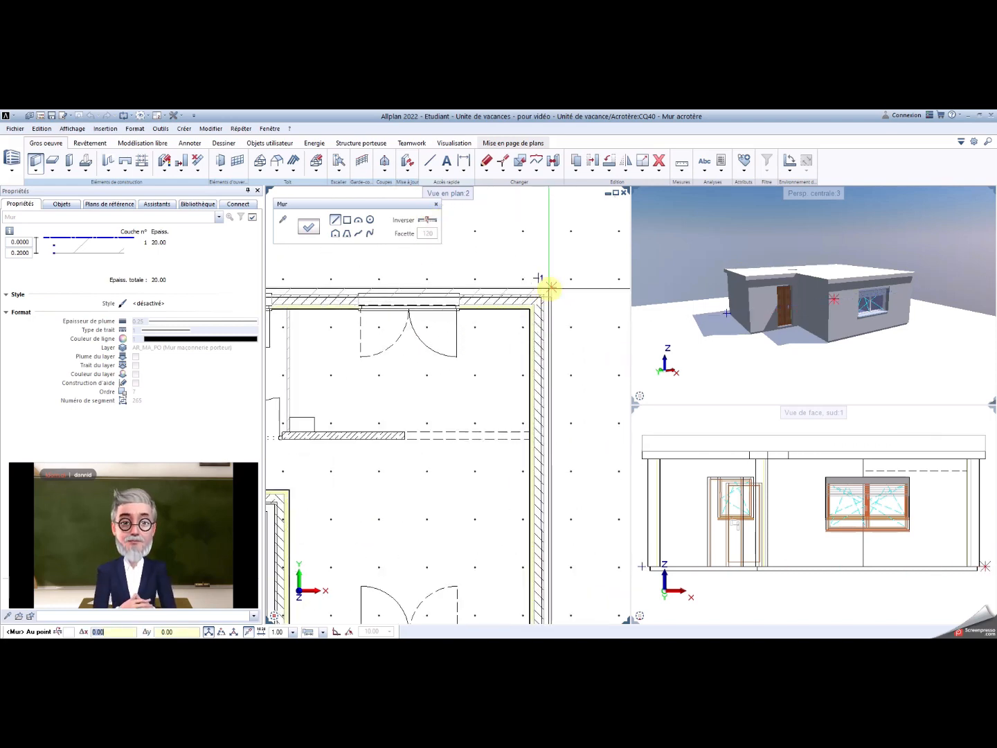
click(552, 288)
Step: Continue the parapet along the slab's east and south edges, around the re-entrant corner, to the west end of the entrance edge
scroll(579, 440, down, 2)
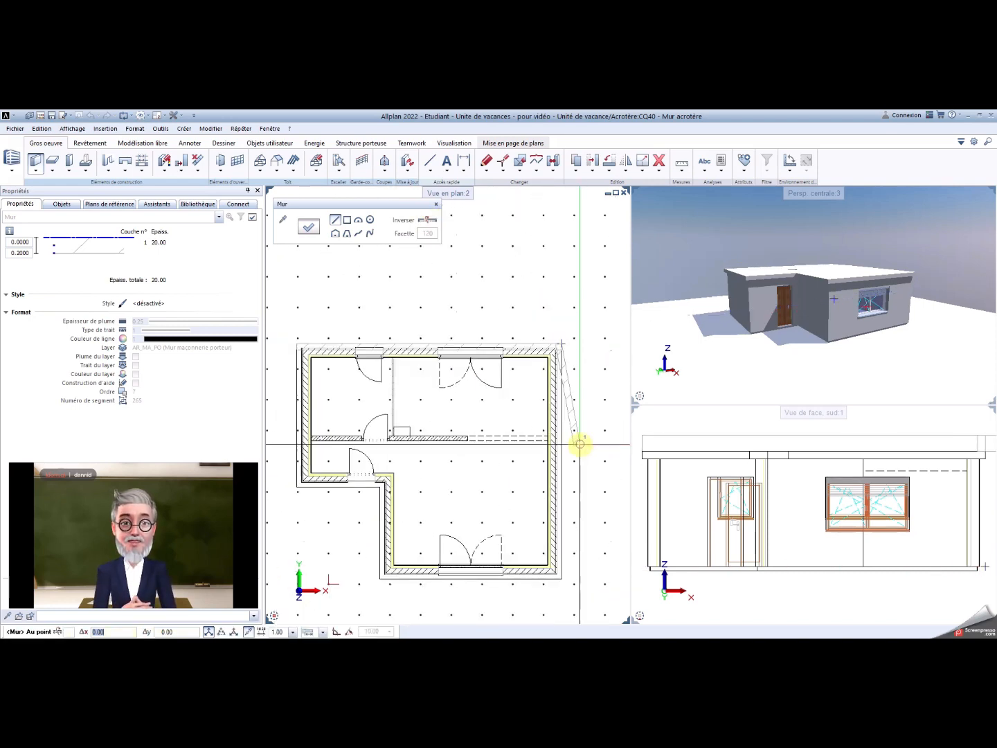
click(564, 581)
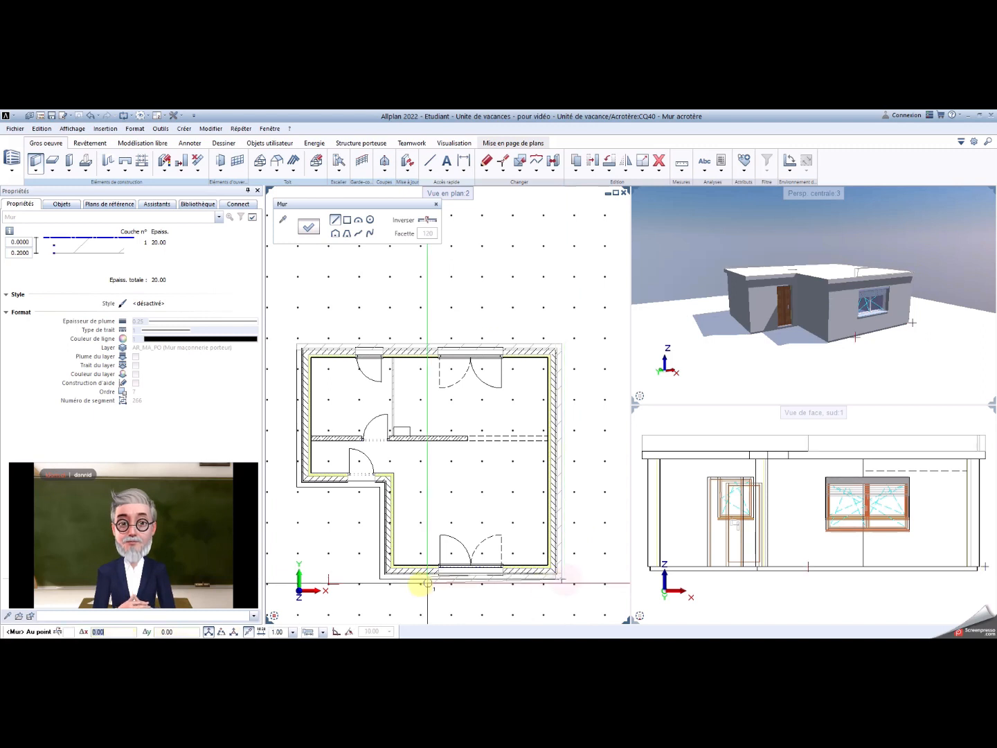
click(381, 577)
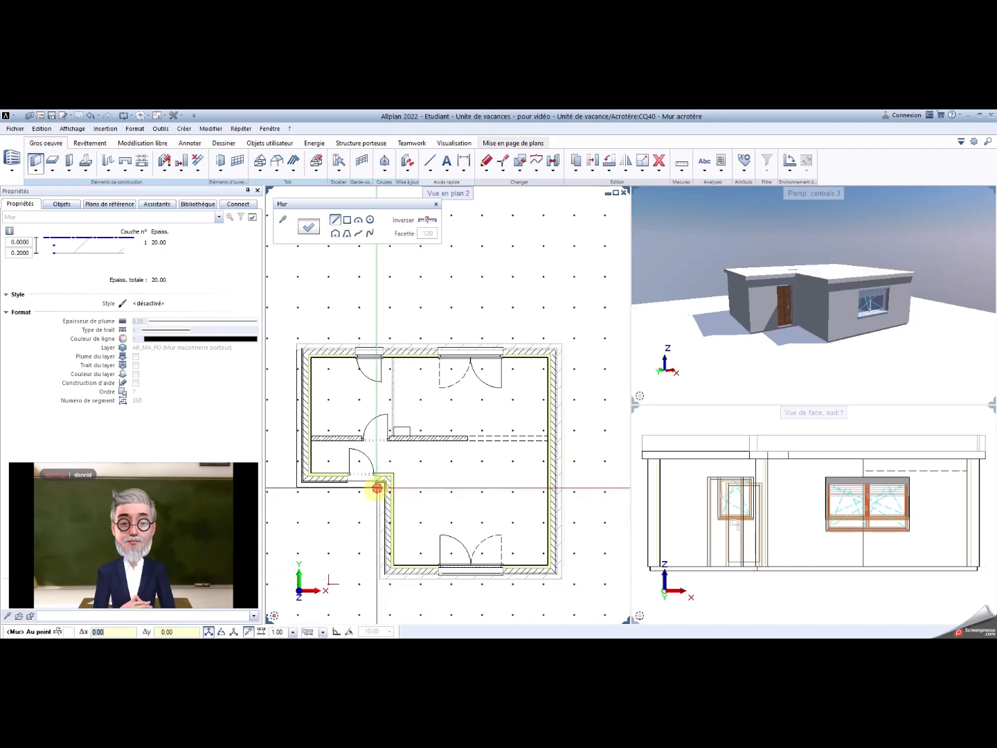
click(379, 484)
click(298, 482)
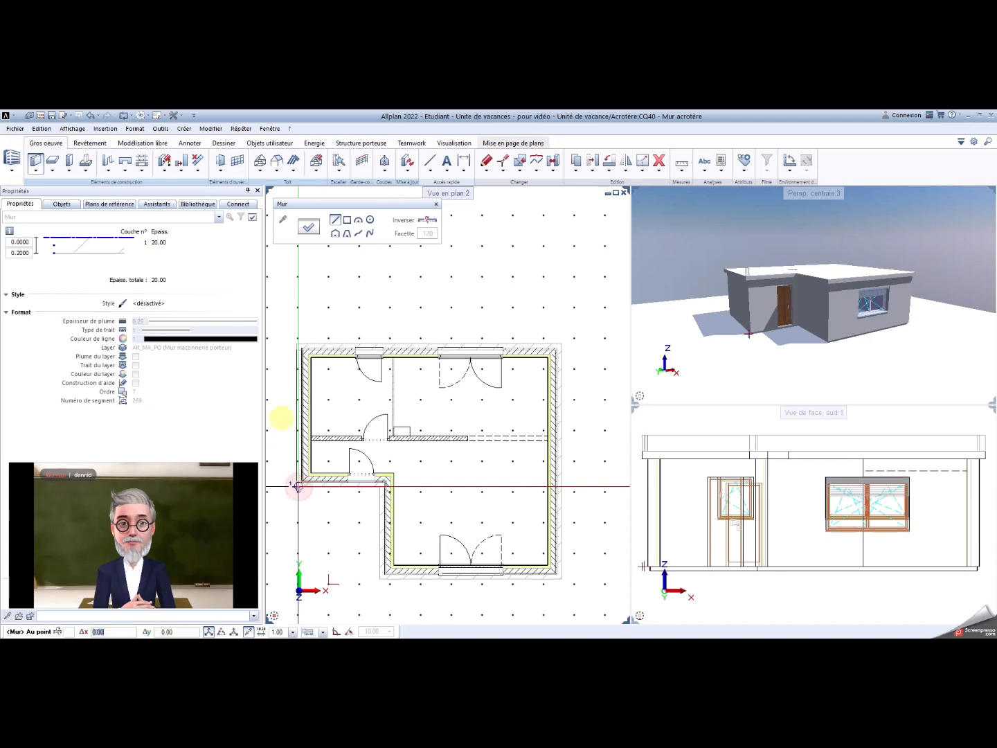
Step: Close the parapet with the west wall ending at the slab's northwest corner, and end the wall chain
scroll(280, 353, up, 2)
scroll(283, 358, up, 2)
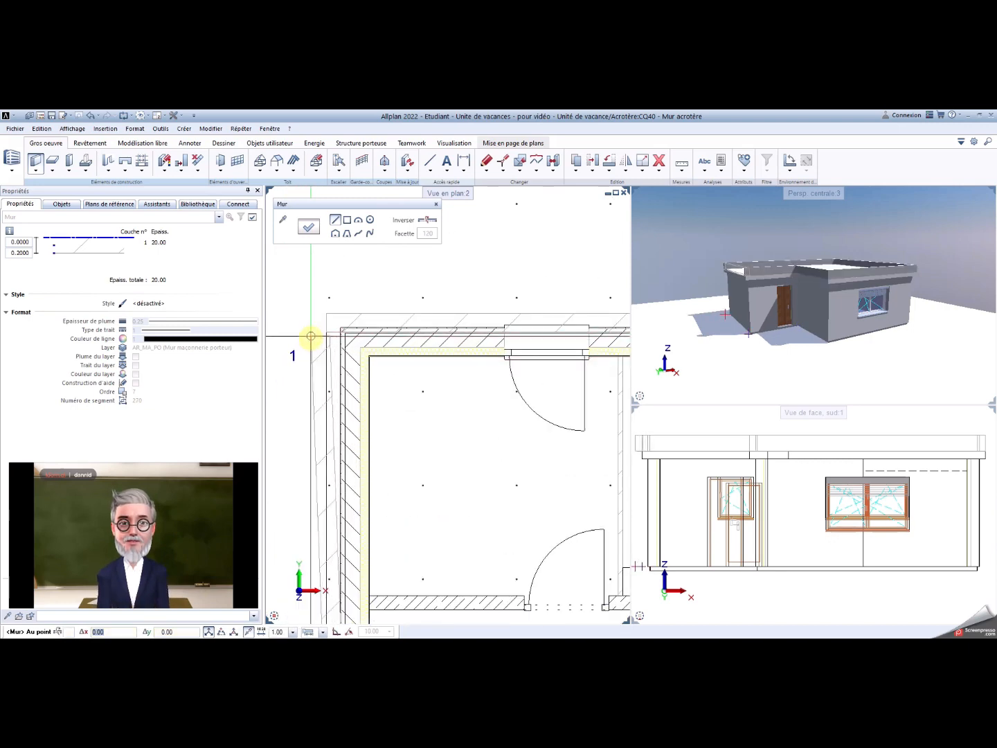
scroll(312, 340, up, 1)
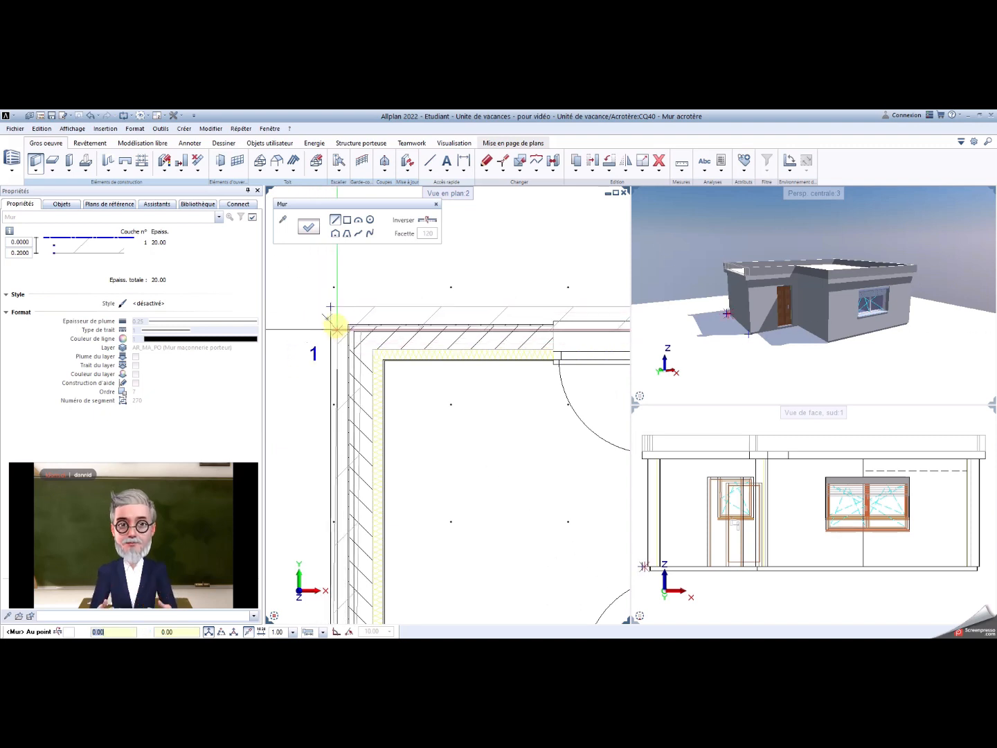
click(331, 306)
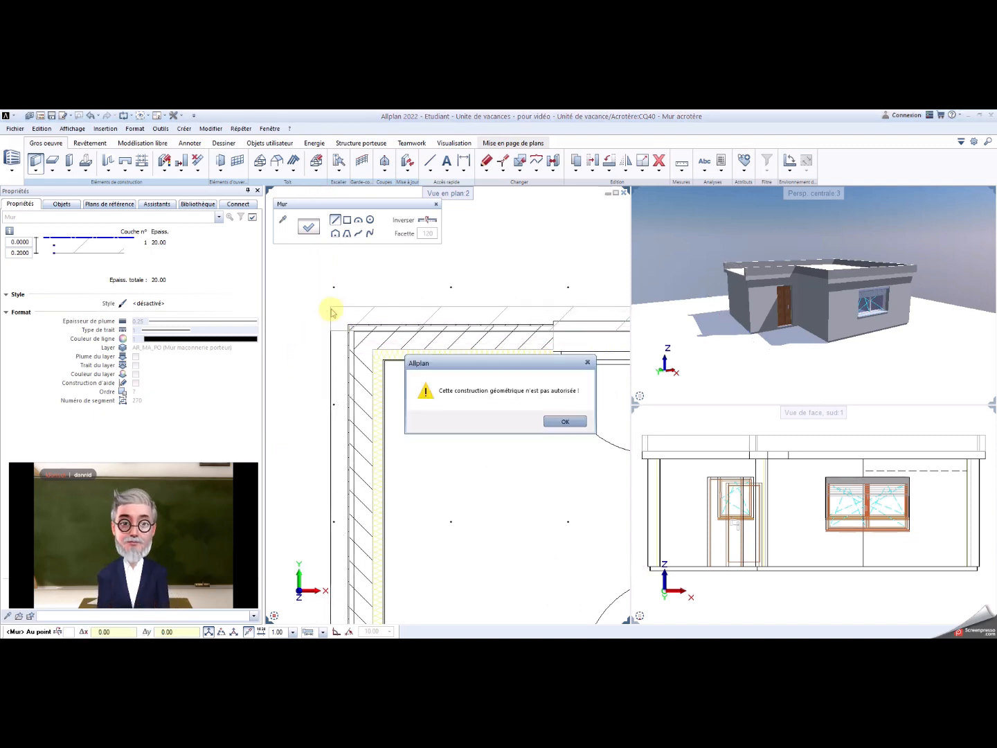
click(575, 418)
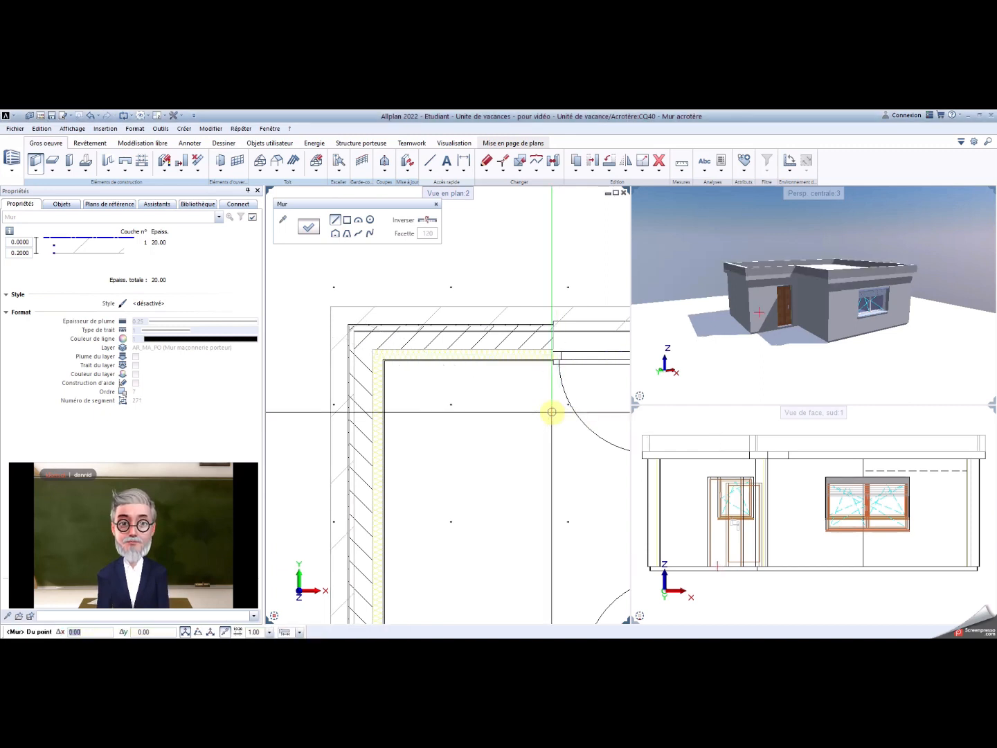
Step: End the wall command and make drawing file 33, conduit de fumée, the active one in the building structure
key(Escape)
scroll(742, 351, down, 2)
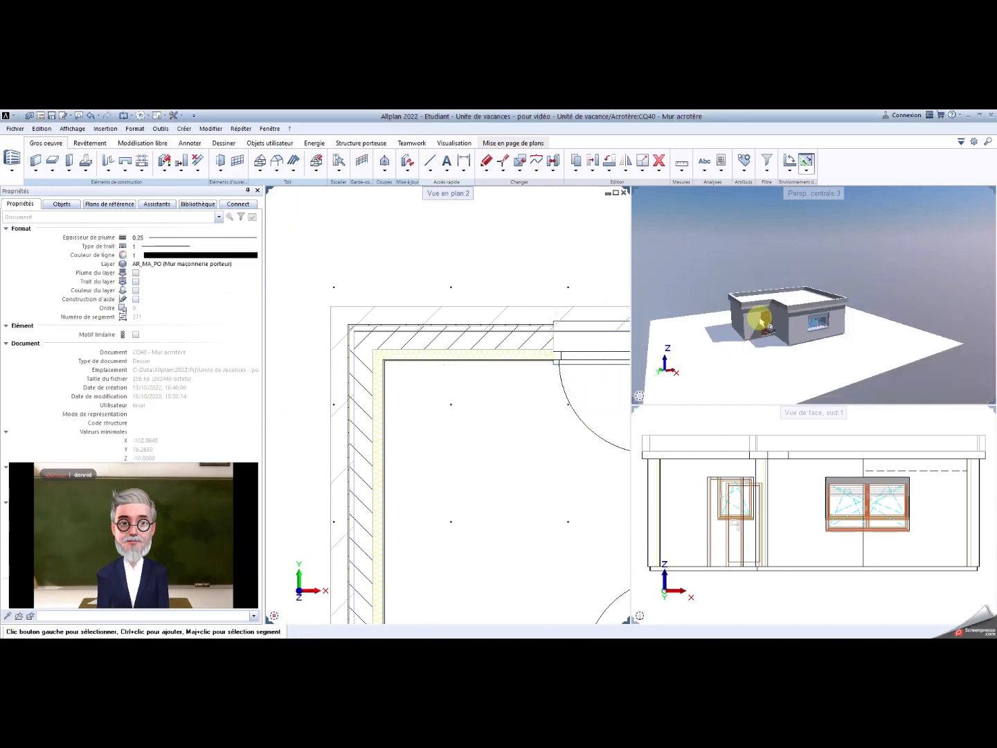
drag(762, 322, 796, 283)
scroll(730, 308, up, 3)
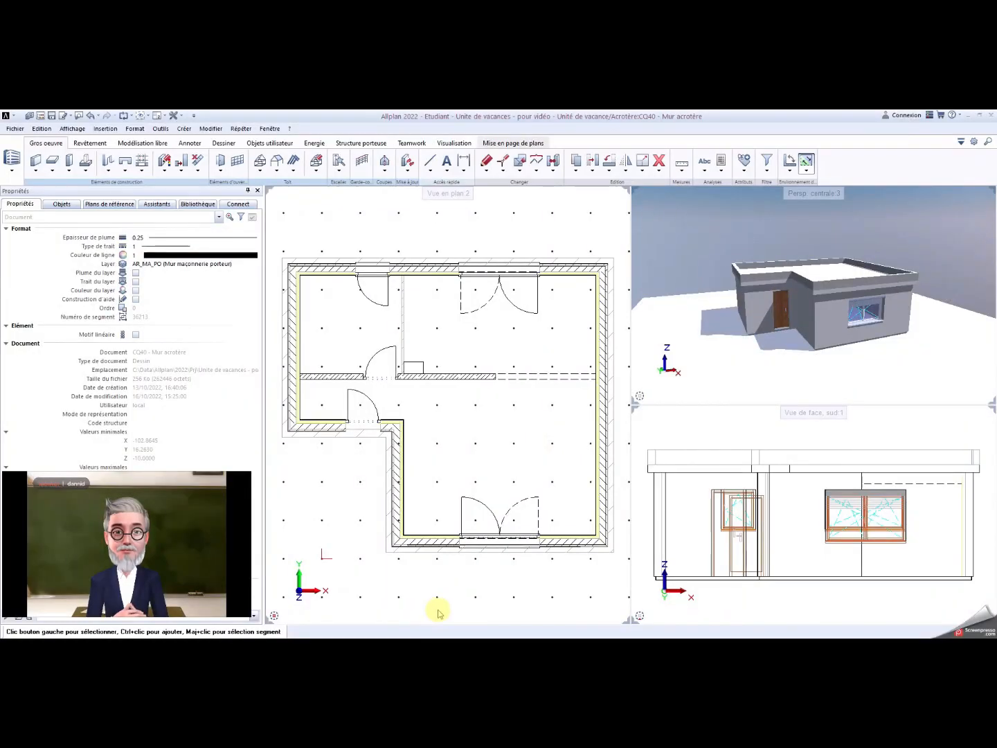
click(42, 116)
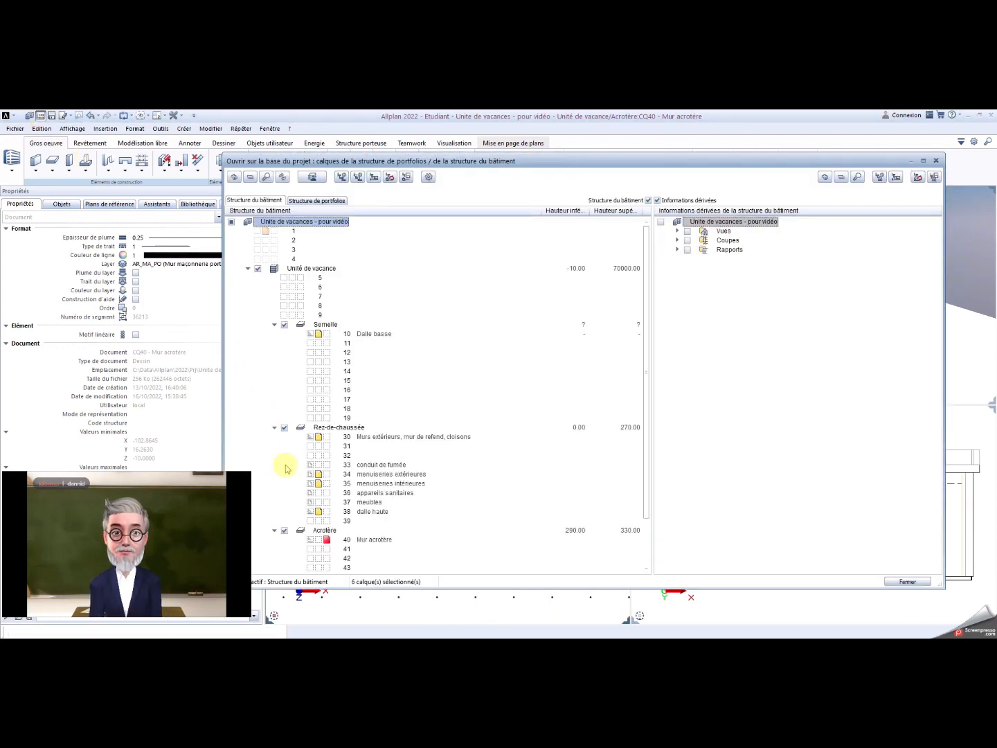
click(328, 464)
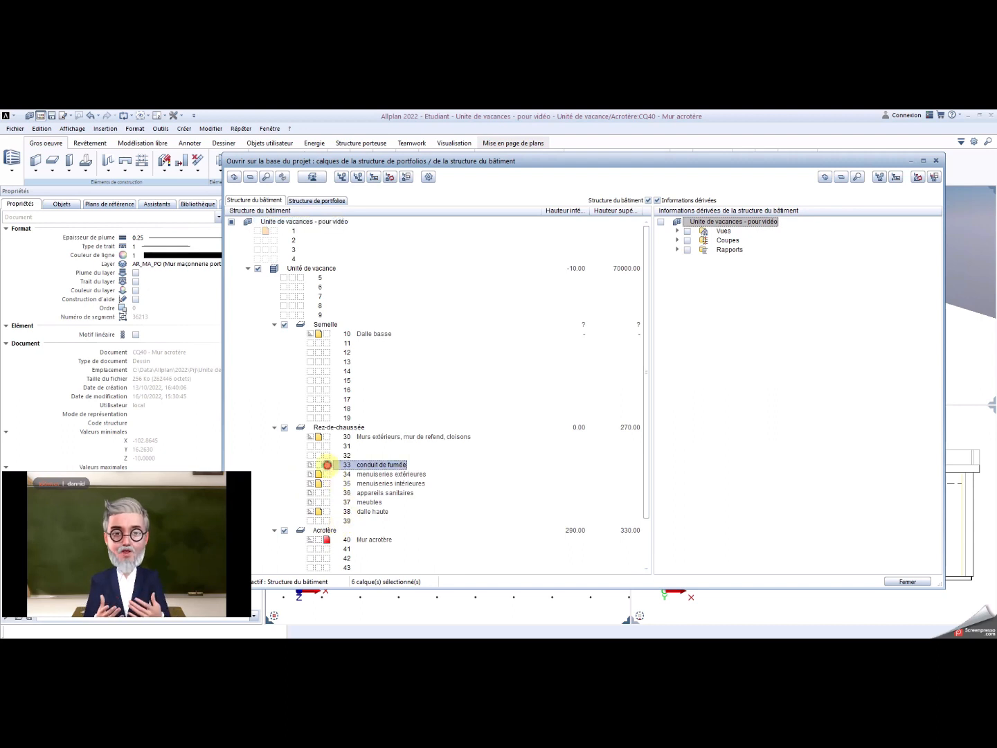
click(923, 583)
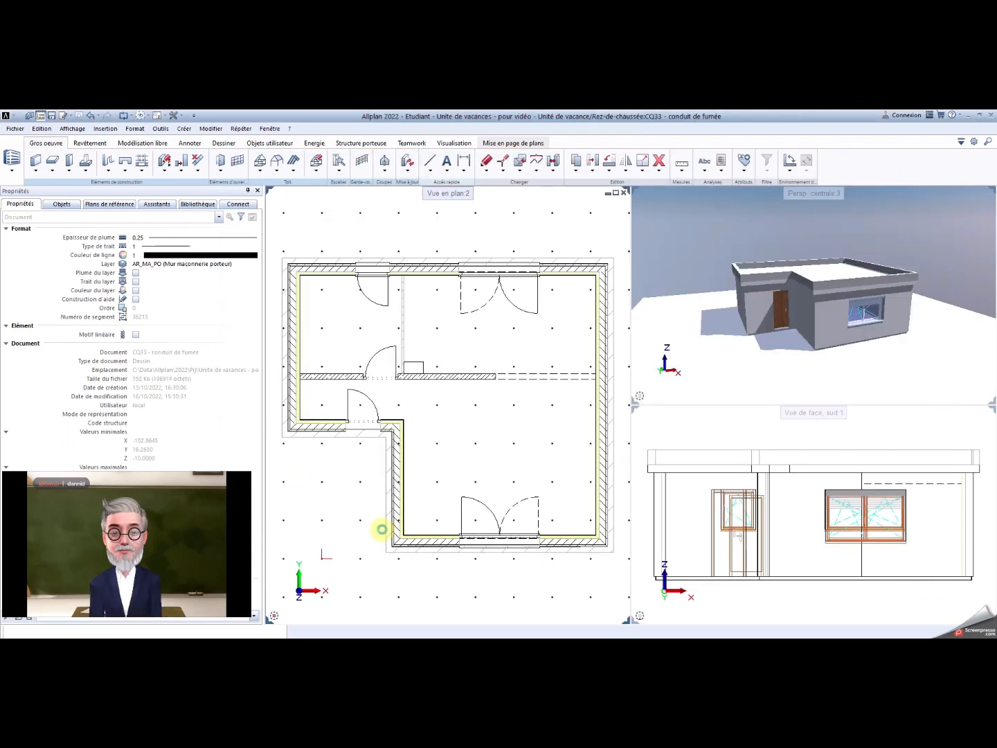
Step: Start a chimney (Cheminée) and accept form 11 with 1 tirage, 1 ventil., width 52, thickness 30 and height 457 from the ground floor's lower level
click(70, 171)
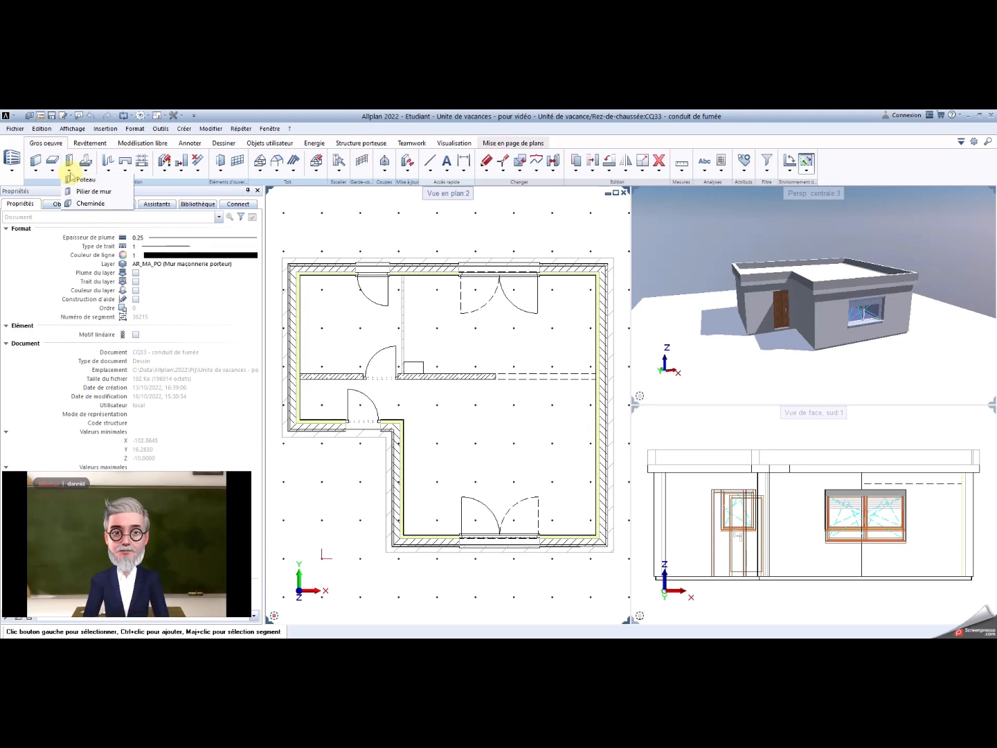
click(90, 204)
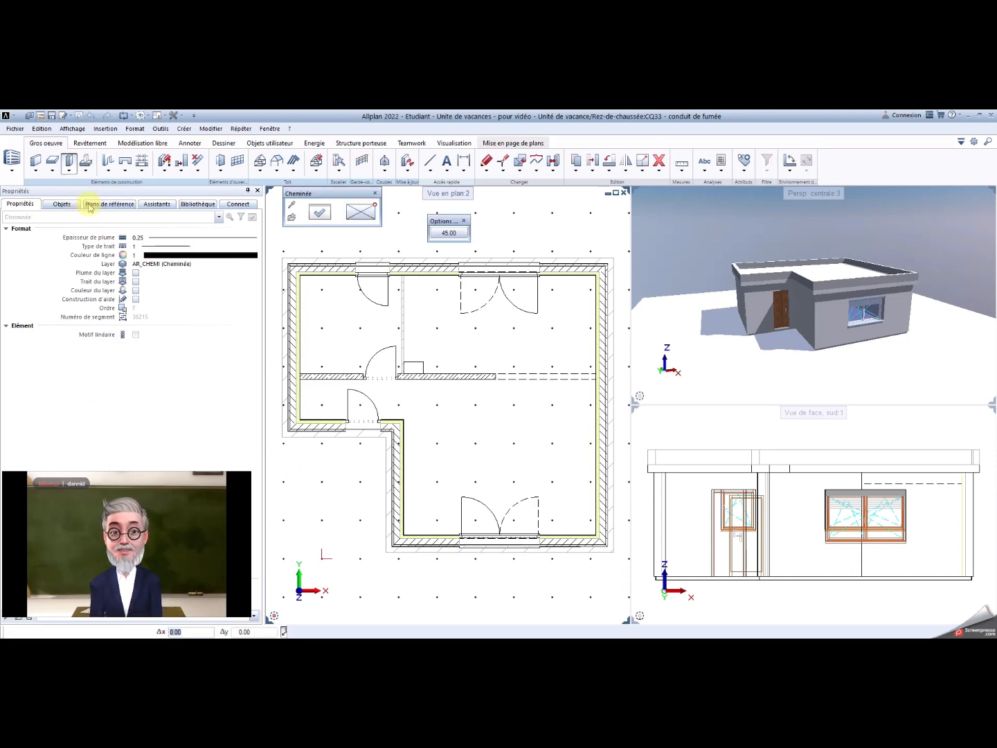
click(319, 212)
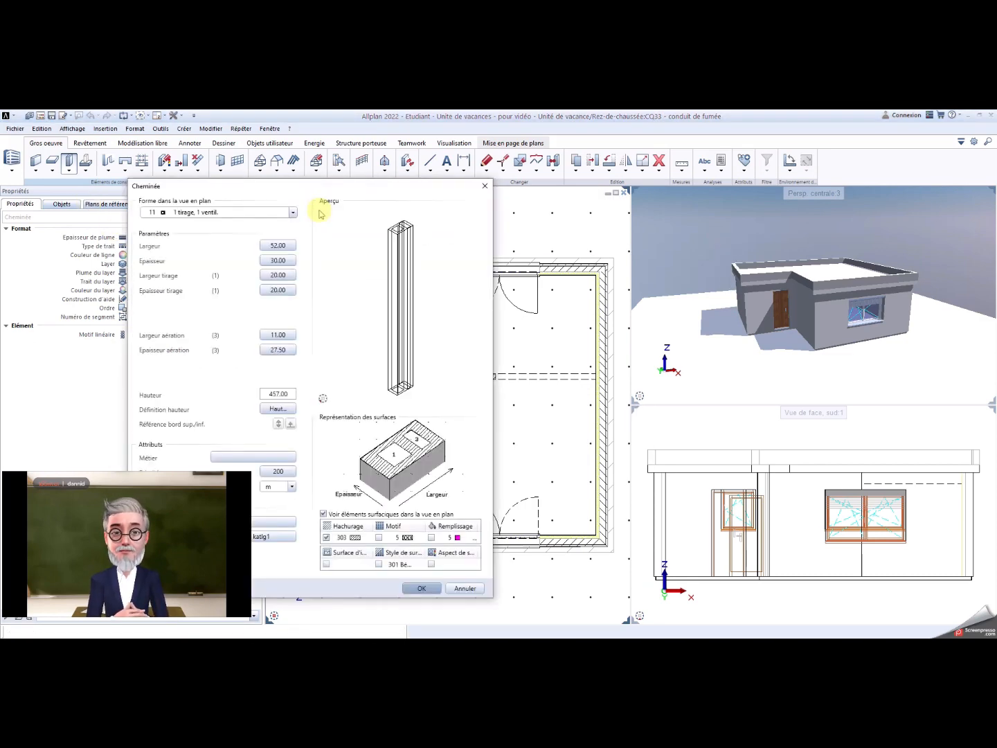
drag(315, 189, 389, 199)
drag(447, 194, 452, 192)
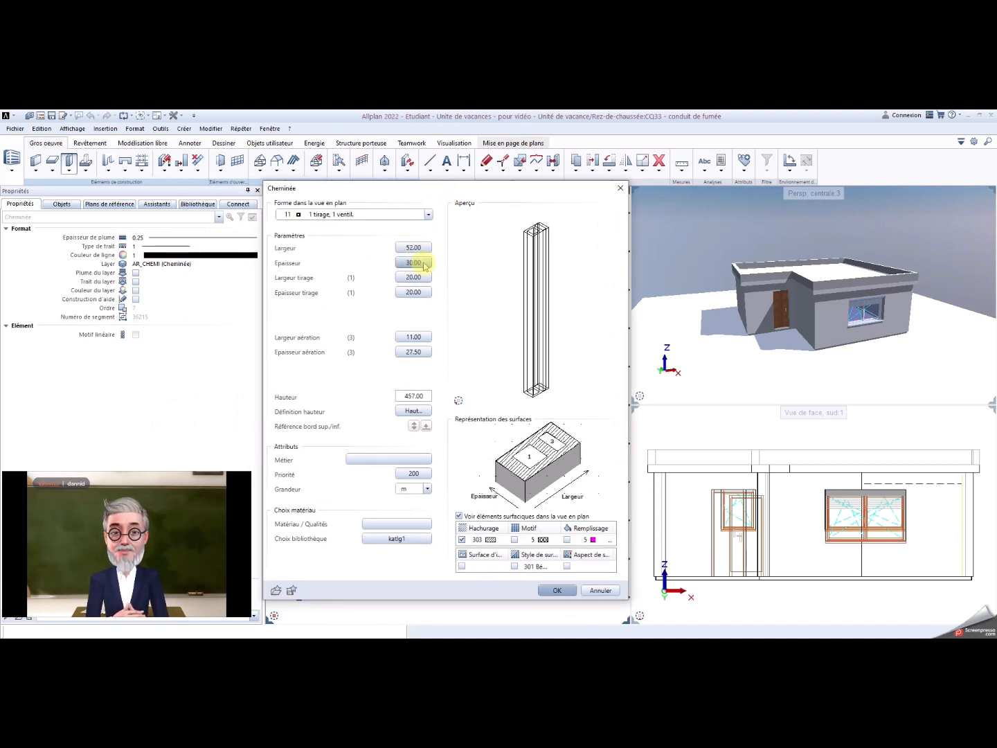
click(430, 215)
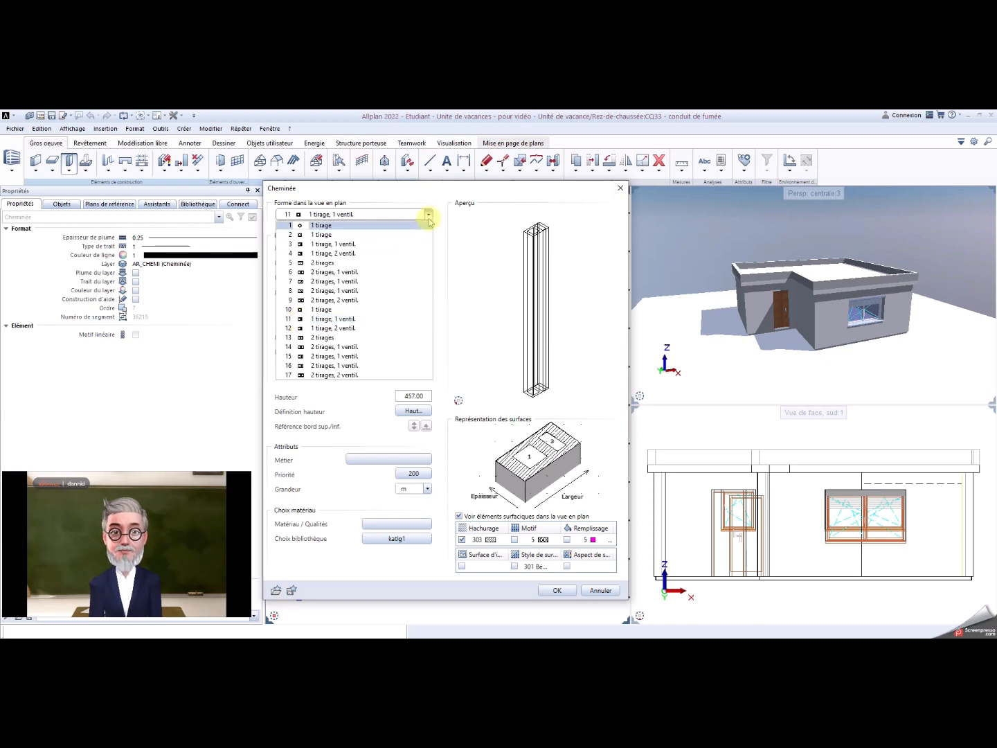
click(428, 215)
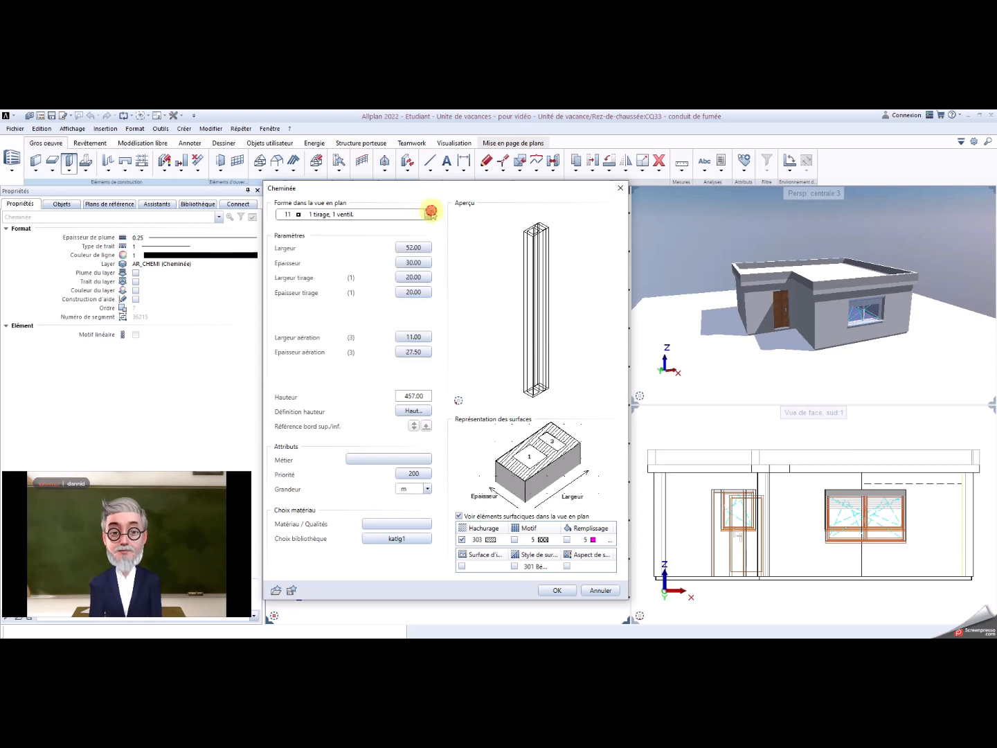
click(413, 411)
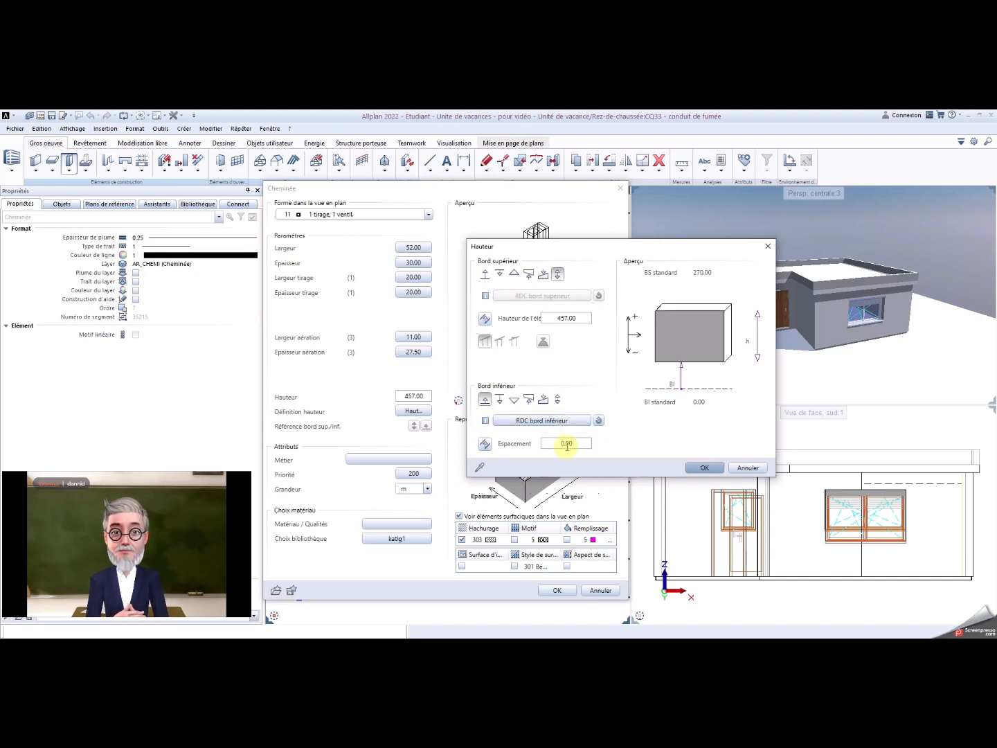
click(703, 467)
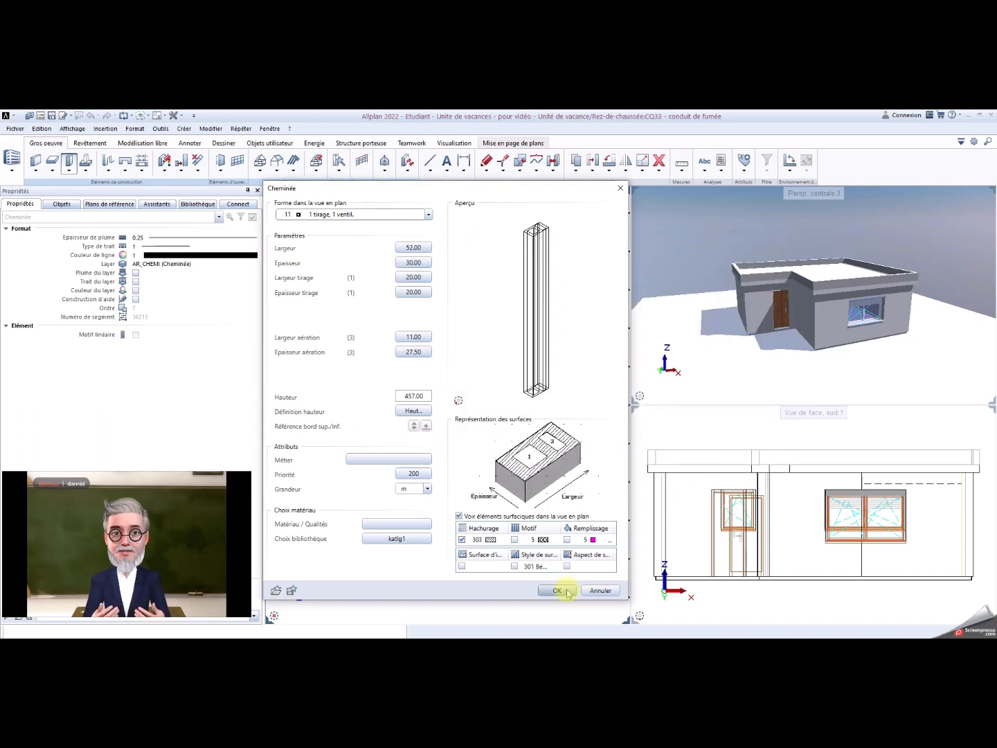
click(564, 591)
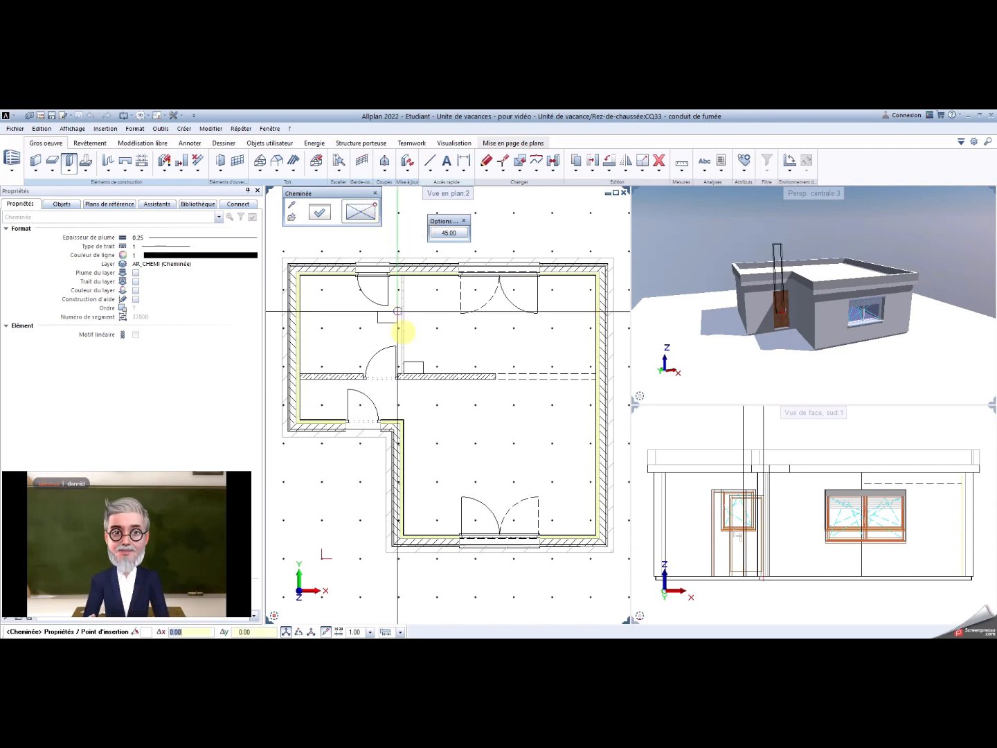
Step: Place the chimney in the rectangular opening beside the interior partition, end the command and fit the plan and perspective views to the building
click(424, 361)
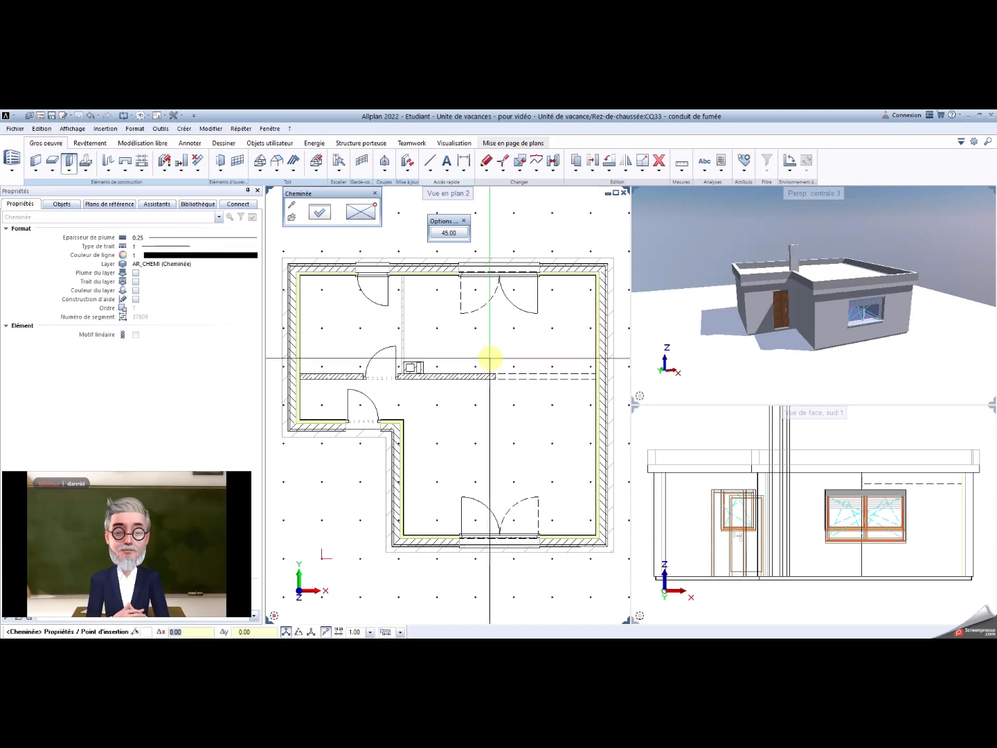
middle_drag(735, 263, 820, 316)
key(Escape)
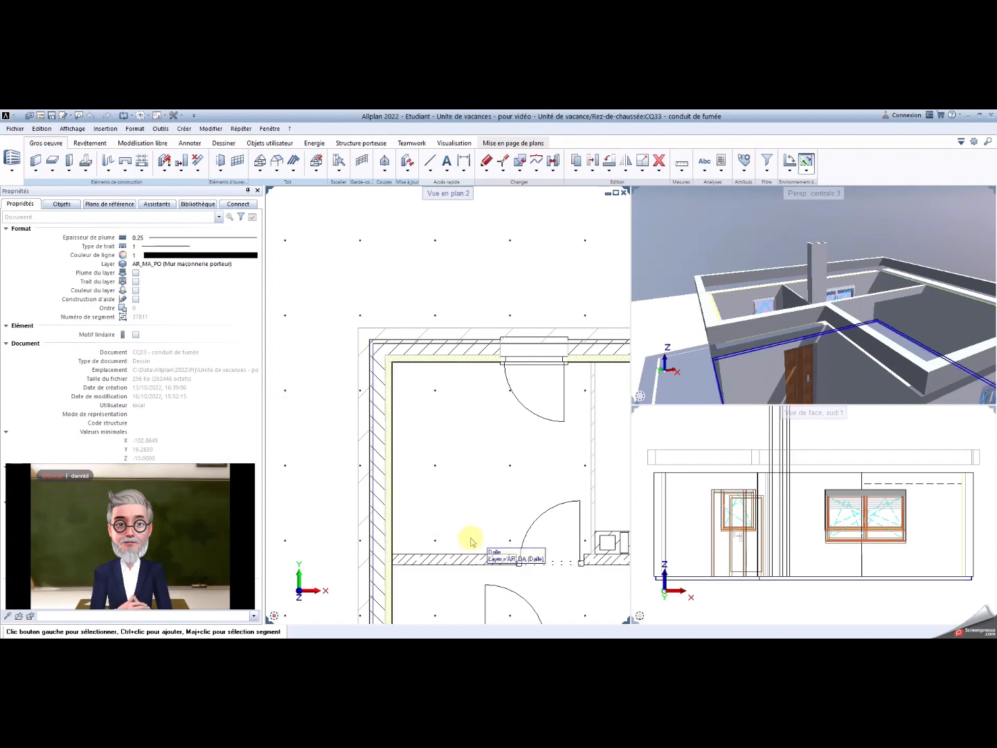
click(287, 616)
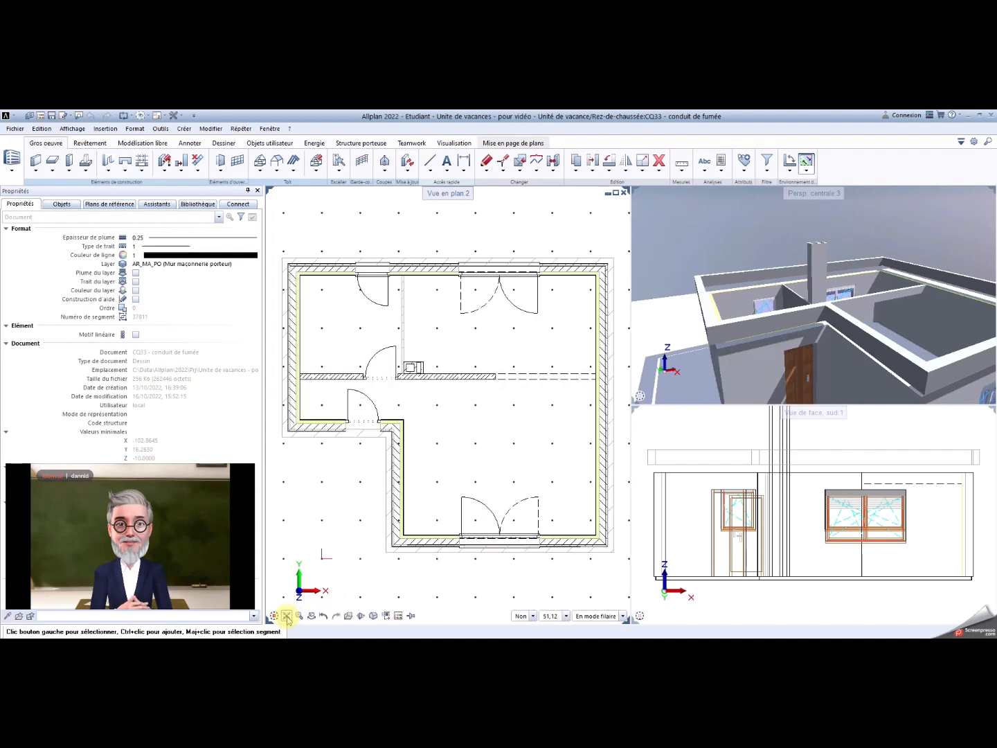
click(652, 395)
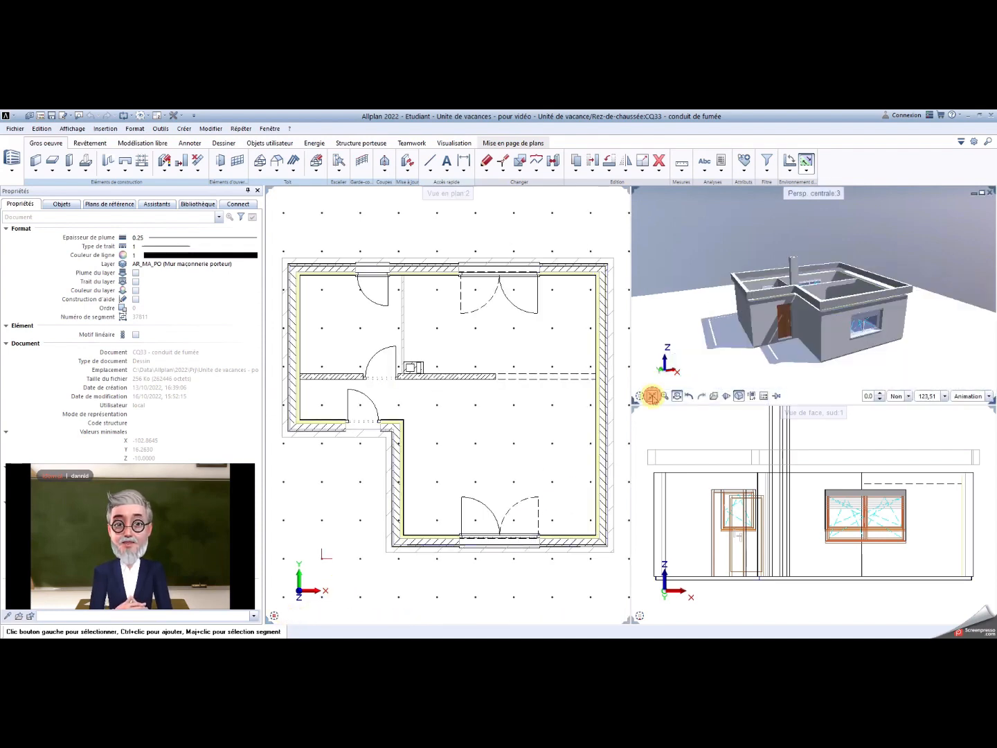
Step: Name drawing file 39 of the ground floor Cotation in the building structure
click(41, 118)
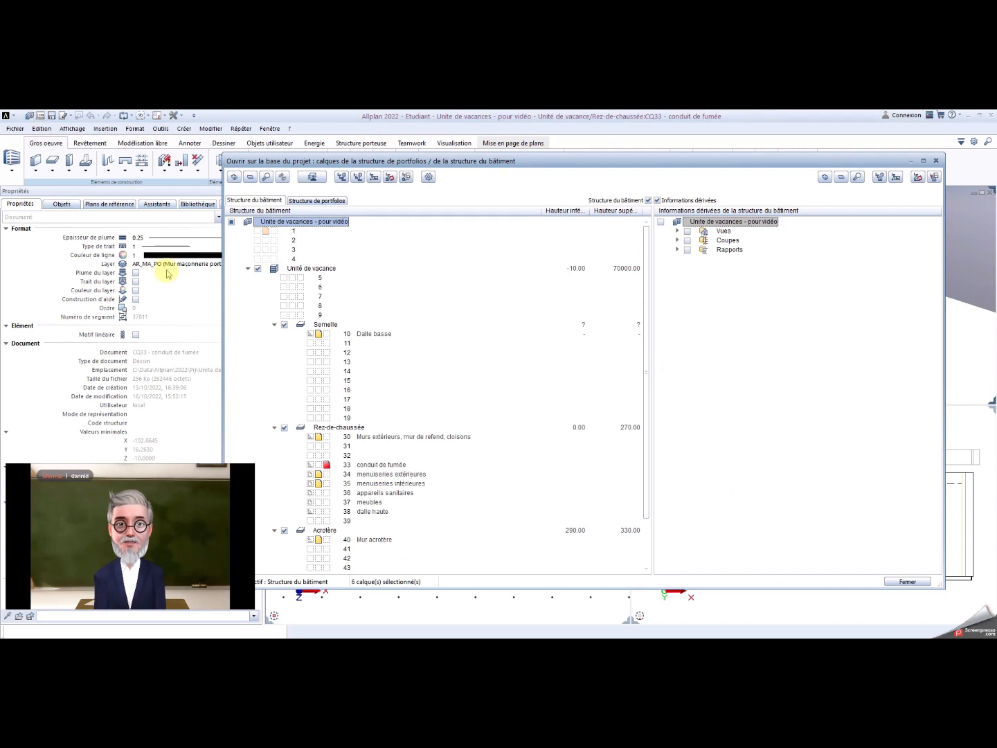
click(363, 524)
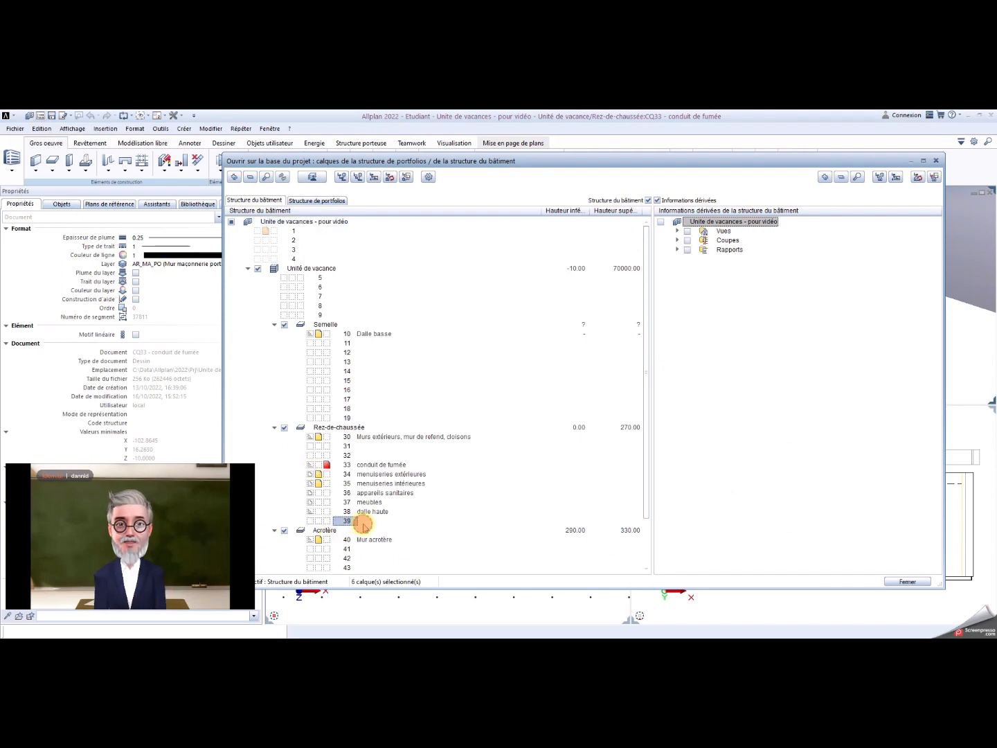
click(364, 522)
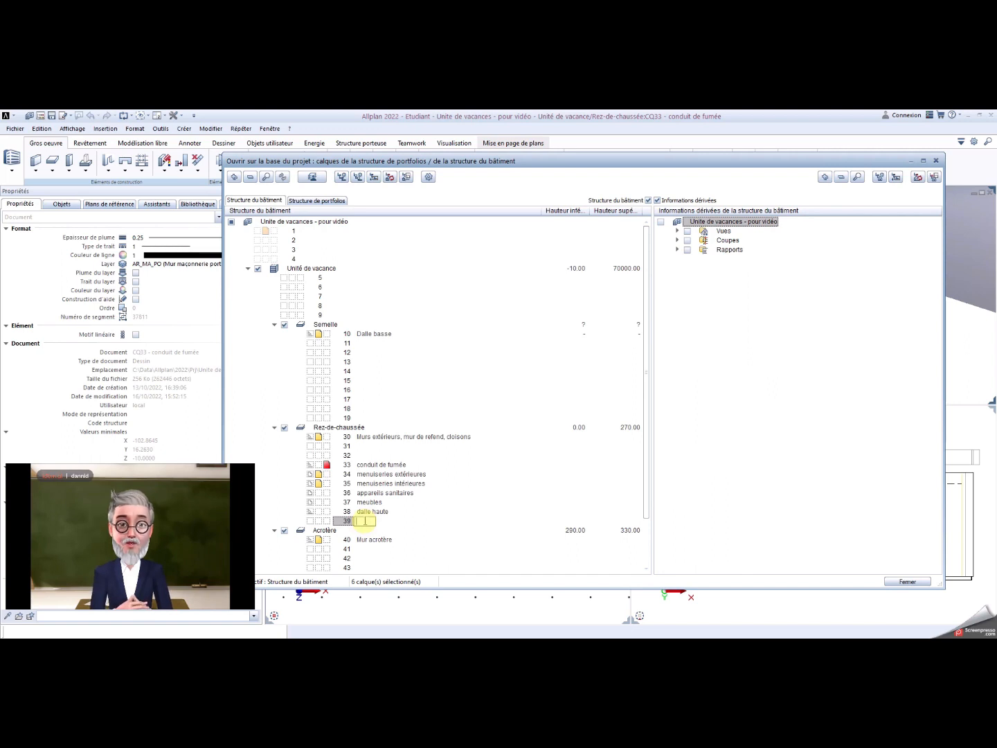
text(Cotat)
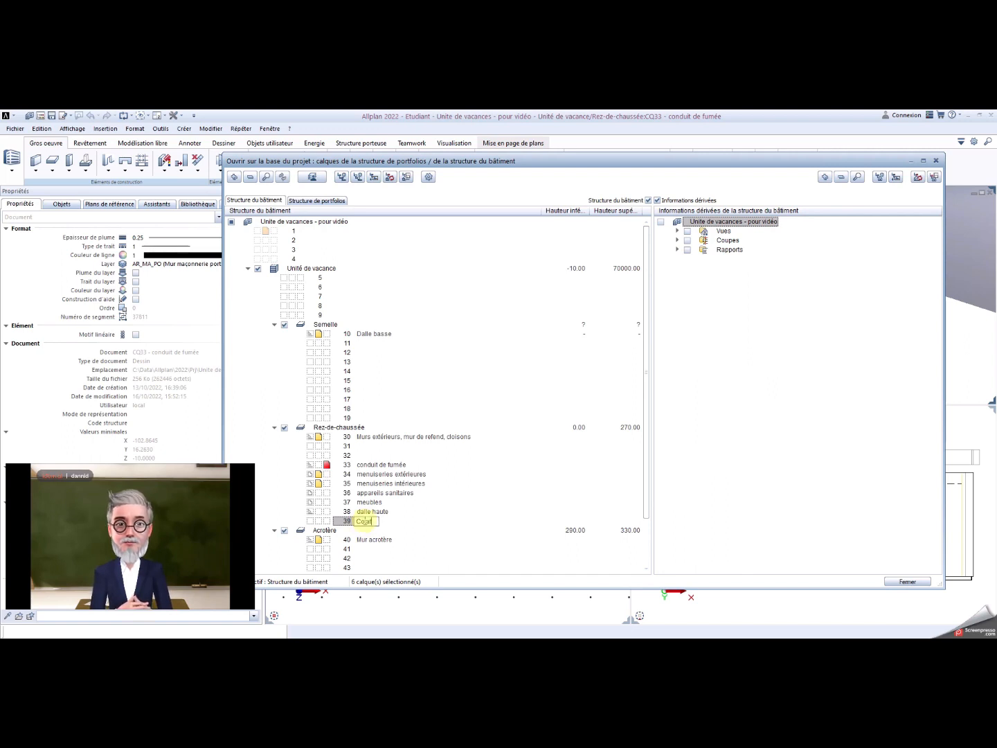
text(ion)
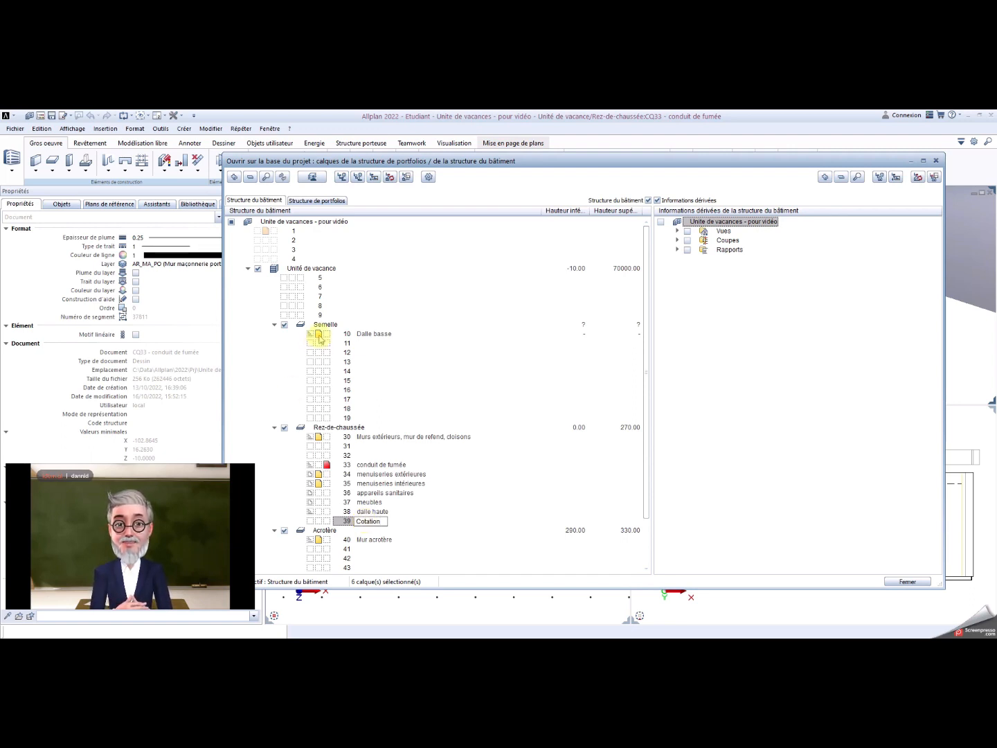
key(Return)
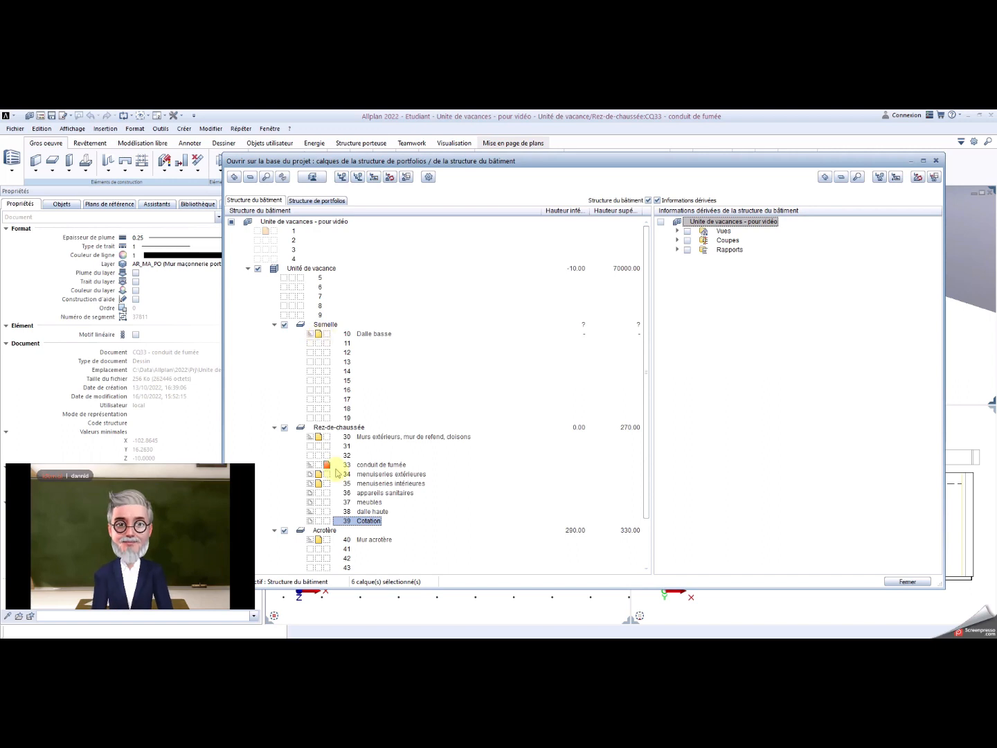
Step: Make drawing file 39 the active one and switch off files 10 Dalle basse and 40 Mur acrotère
click(326, 520)
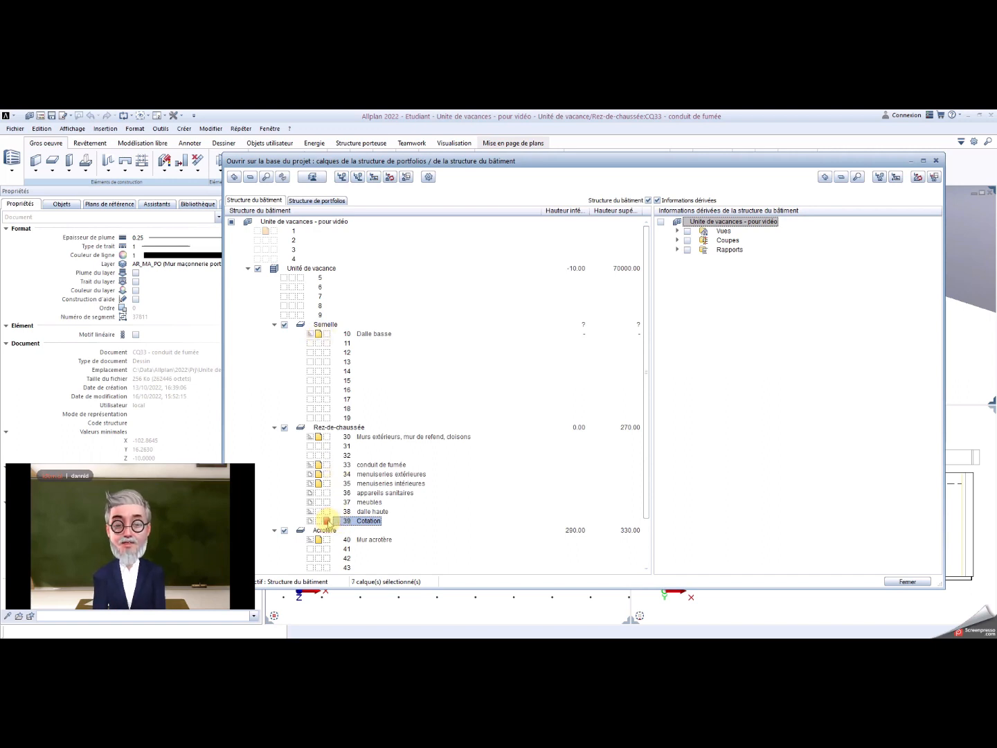
click(318, 334)
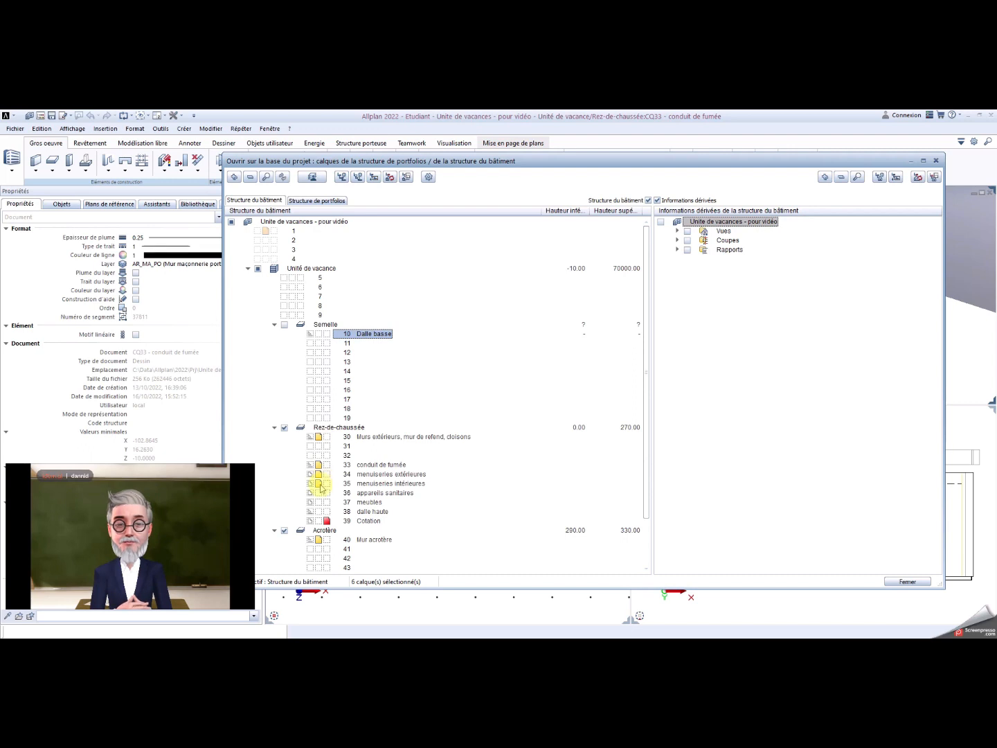
click(320, 540)
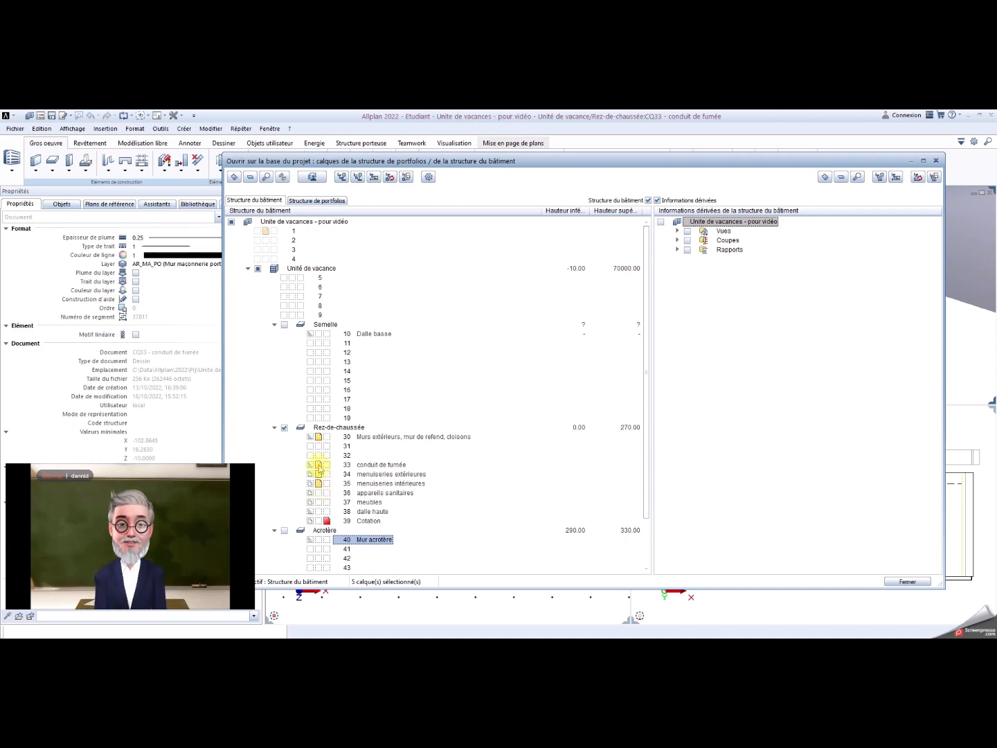
click(904, 583)
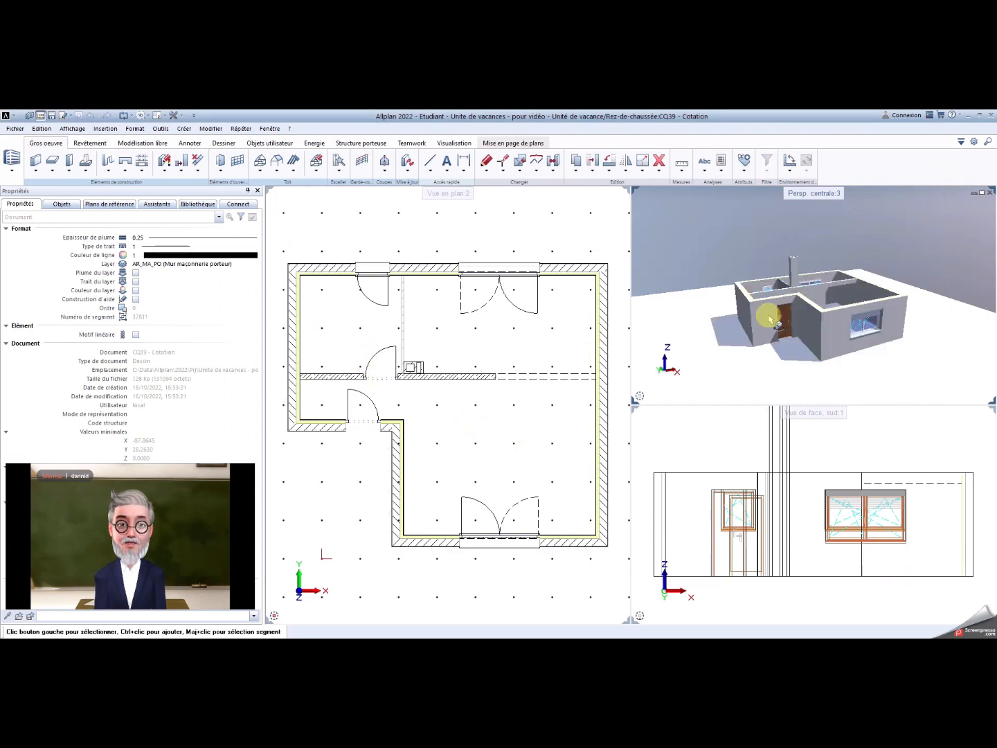
scroll(768, 316, up, 4)
scroll(769, 314, down, 1)
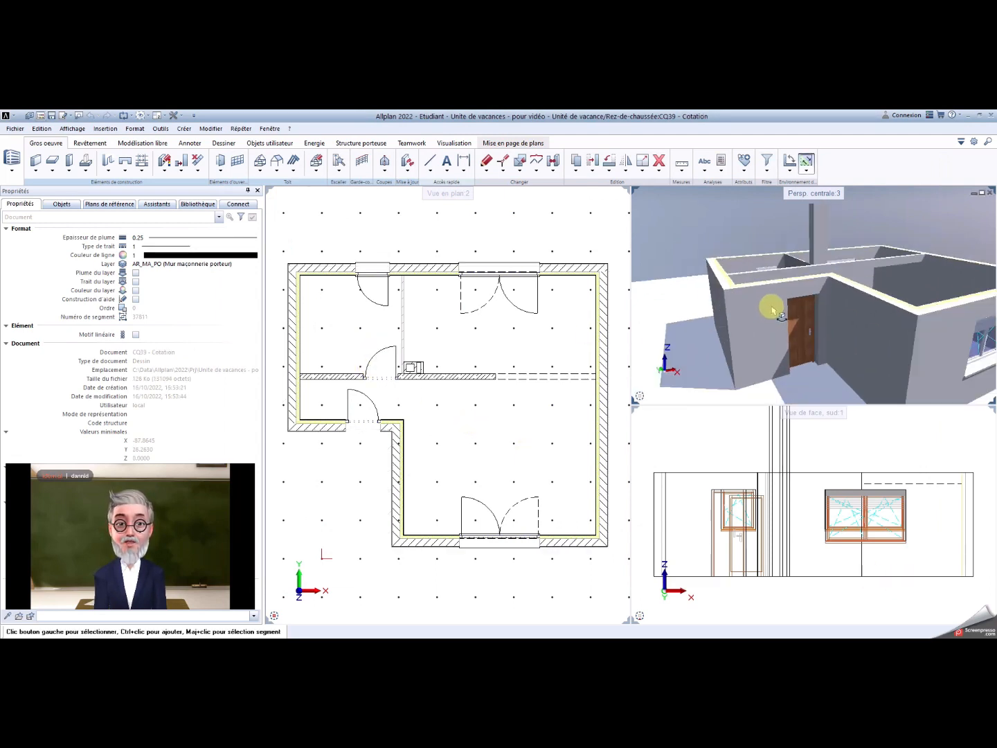
mouse_move(742, 300)
mouse_down()
mouse_move(762, 335)
mouse_move(814, 349)
mouse_move(795, 374)
mouse_move(770, 346)
mouse_move(782, 340)
mouse_up()
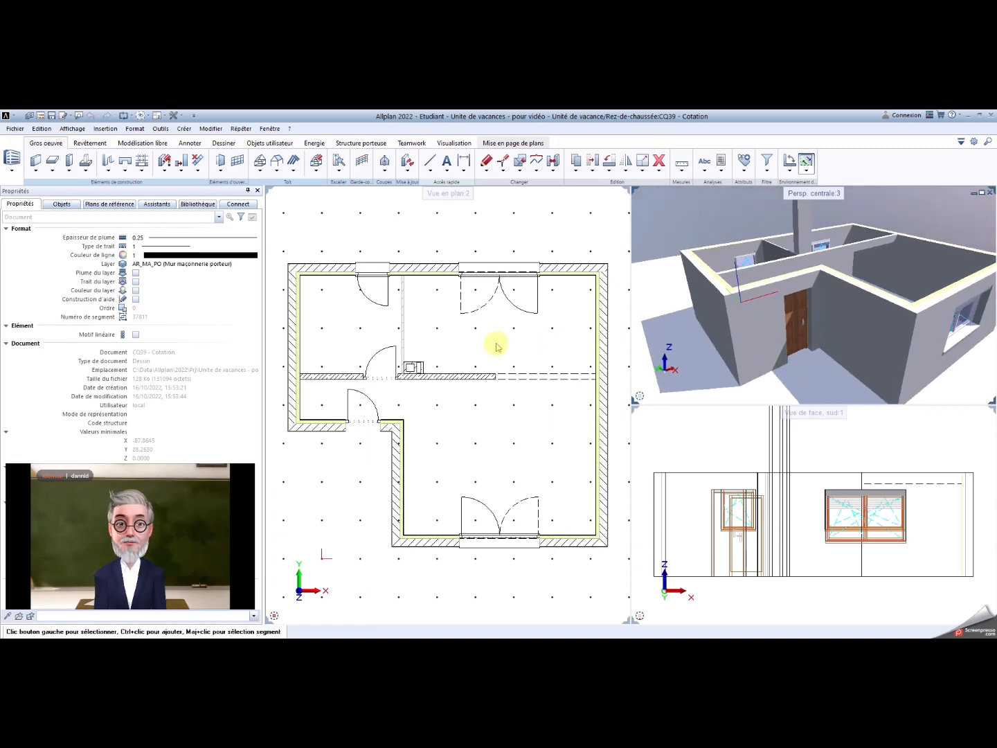
Step: Start a linear dimension (Cote) and accept its properties with the Flèche 30 symbol, 2.0 mm symbol size and Arial 2.0 mm text
click(465, 169)
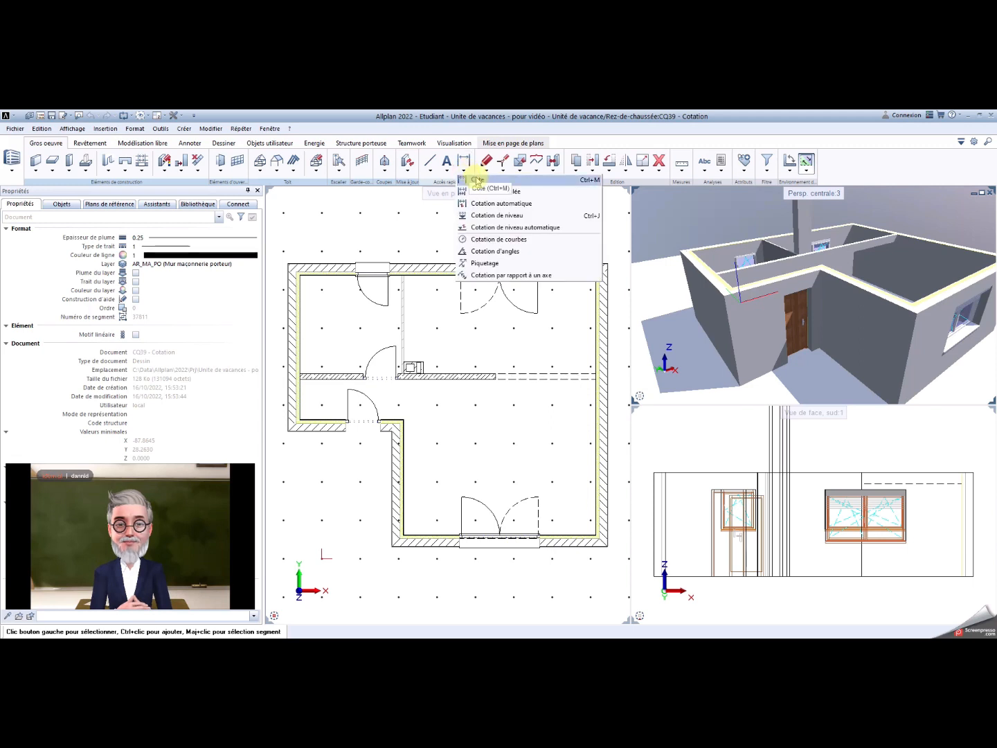
click(477, 180)
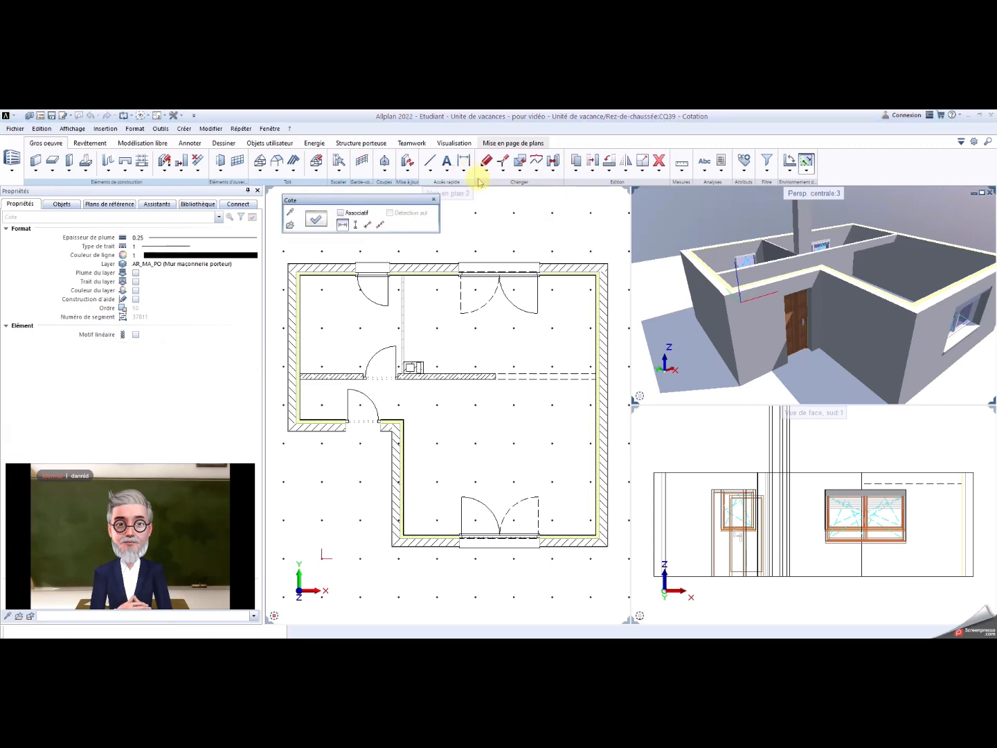
click(314, 219)
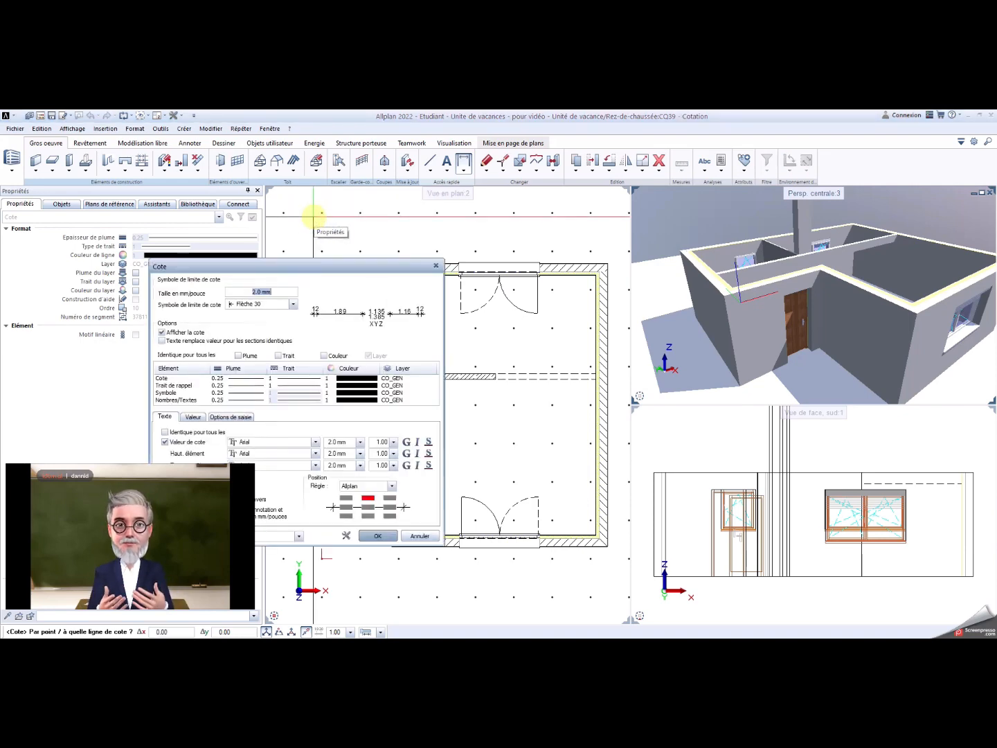
drag(328, 271, 422, 223)
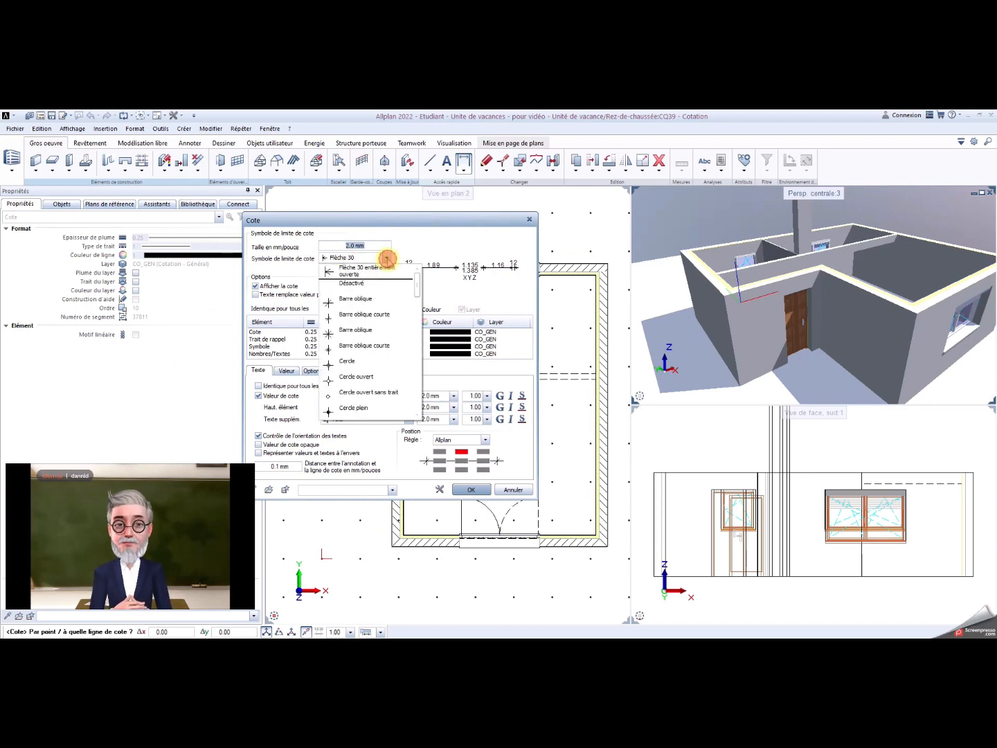
click(386, 259)
click(386, 258)
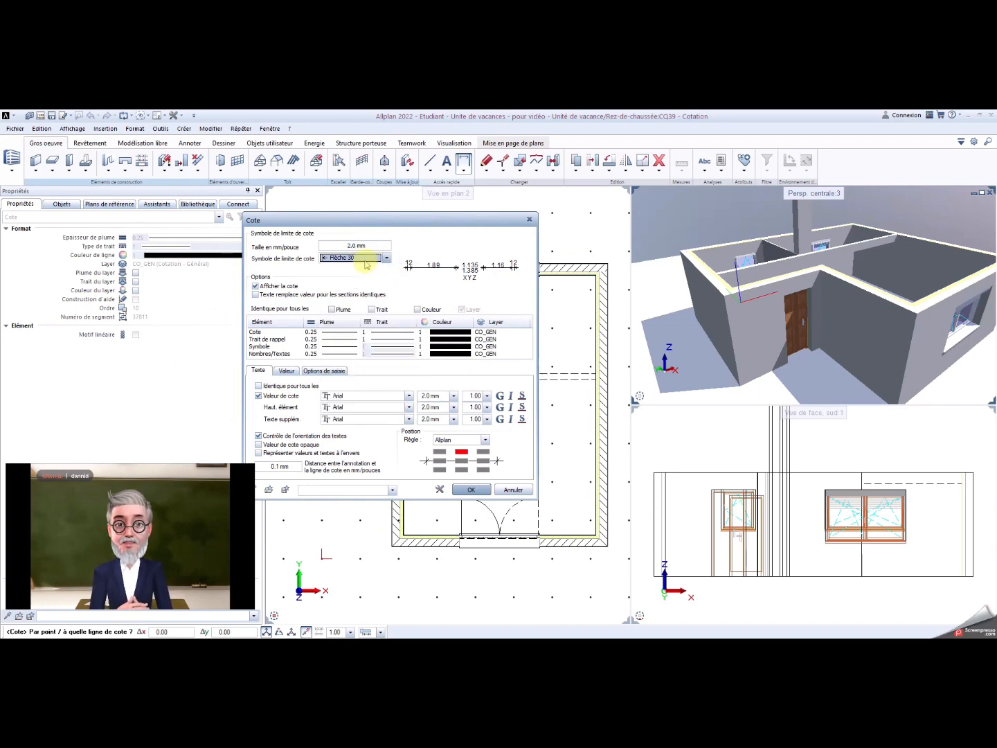
click(427, 396)
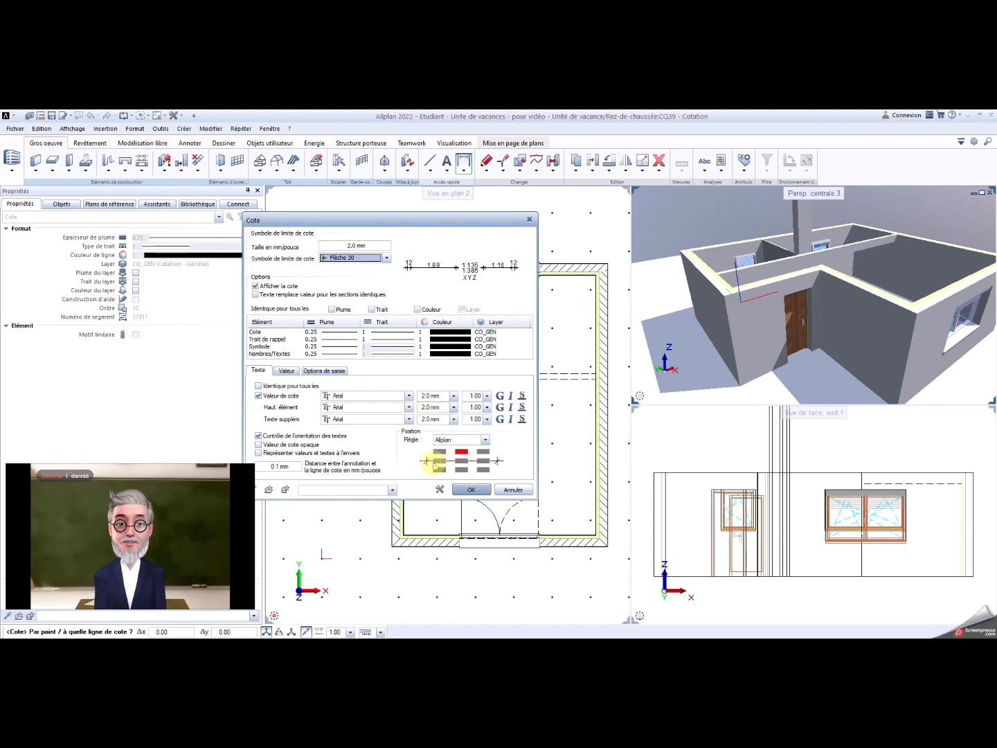
click(470, 491)
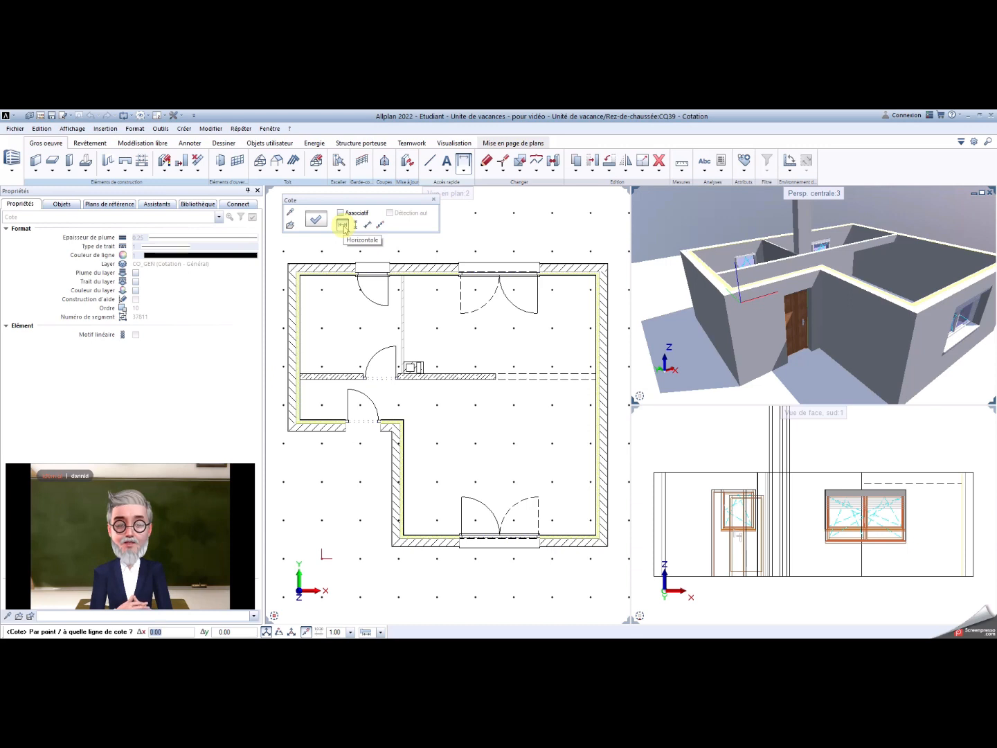
Step: Place a horizontal dimension line above the north wall and dimension from the outer north-west corner to the small window's near edge
scroll(339, 313, up, 2)
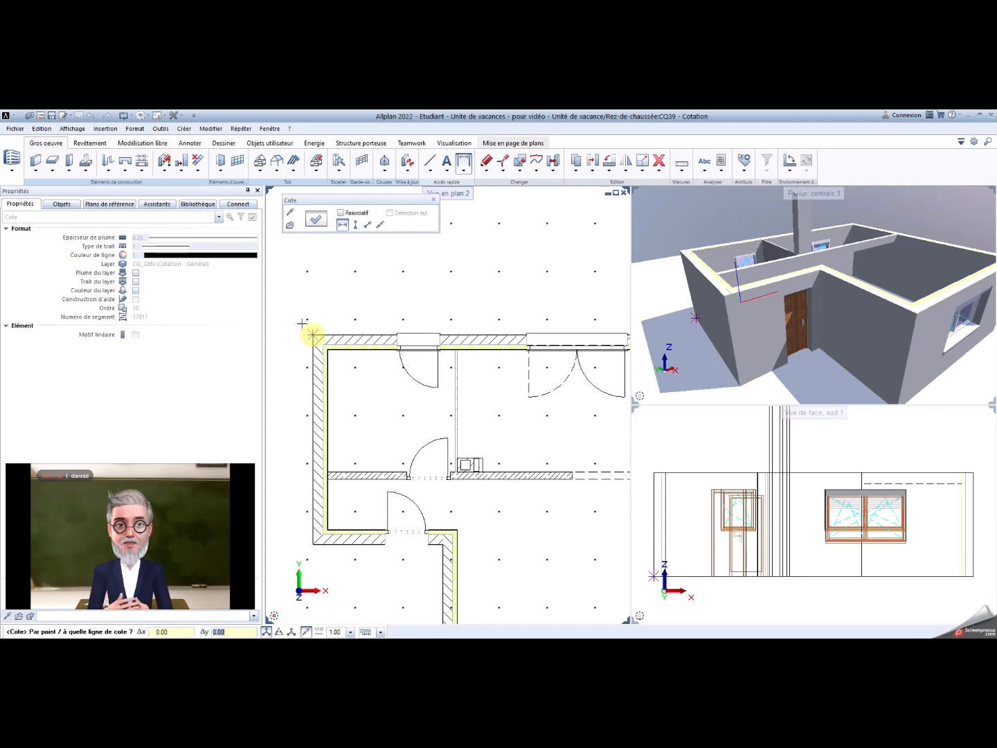
key(Return)
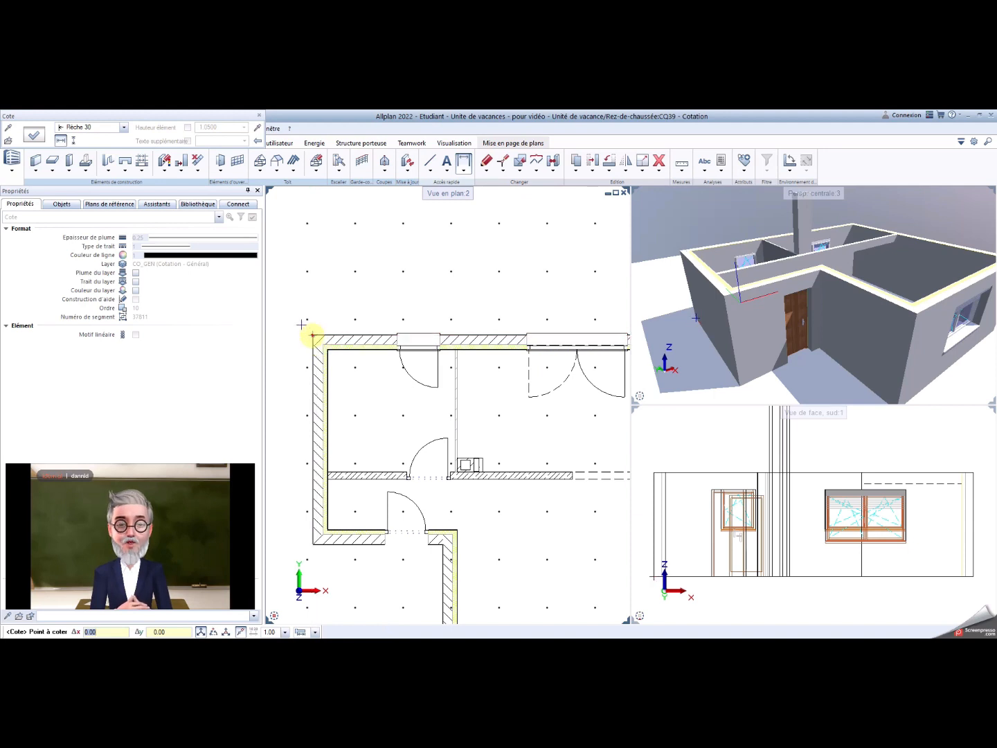
click(318, 343)
scroll(394, 340, up, 2)
scroll(393, 340, up, 3)
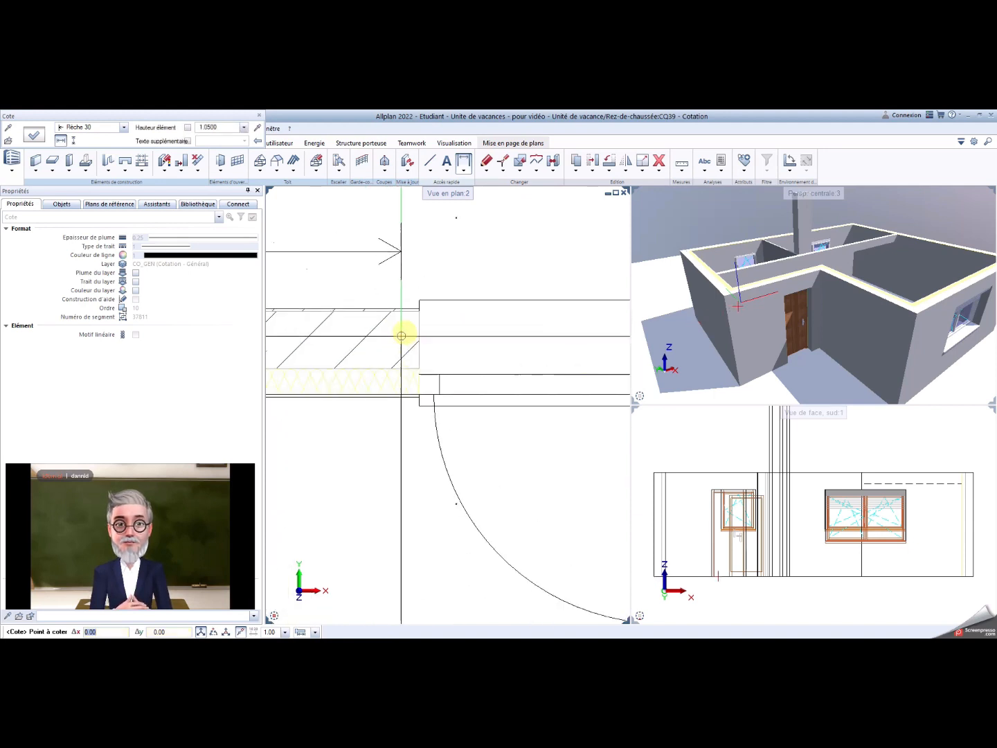
click(423, 306)
scroll(448, 311, down, 5)
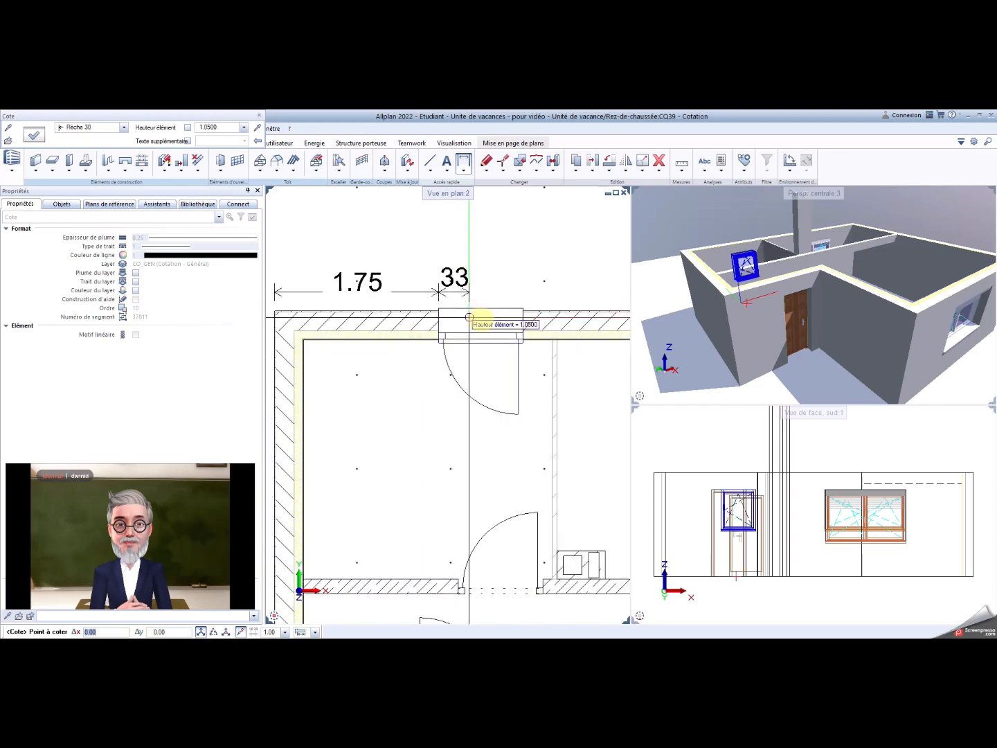
Step: Continue the dimension chain to the small window's far edge and the wide double-leaf opening's near edge
scroll(499, 318, up, 3)
scroll(546, 314, up, 2)
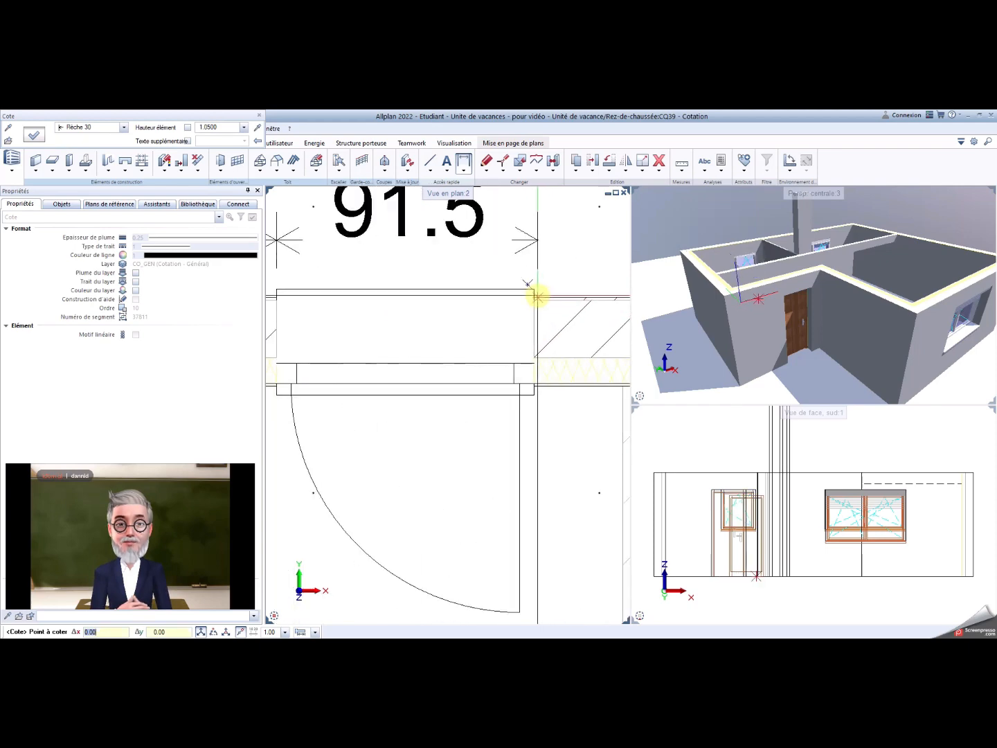
click(536, 296)
scroll(460, 318, down, 3)
scroll(423, 329, up, 3)
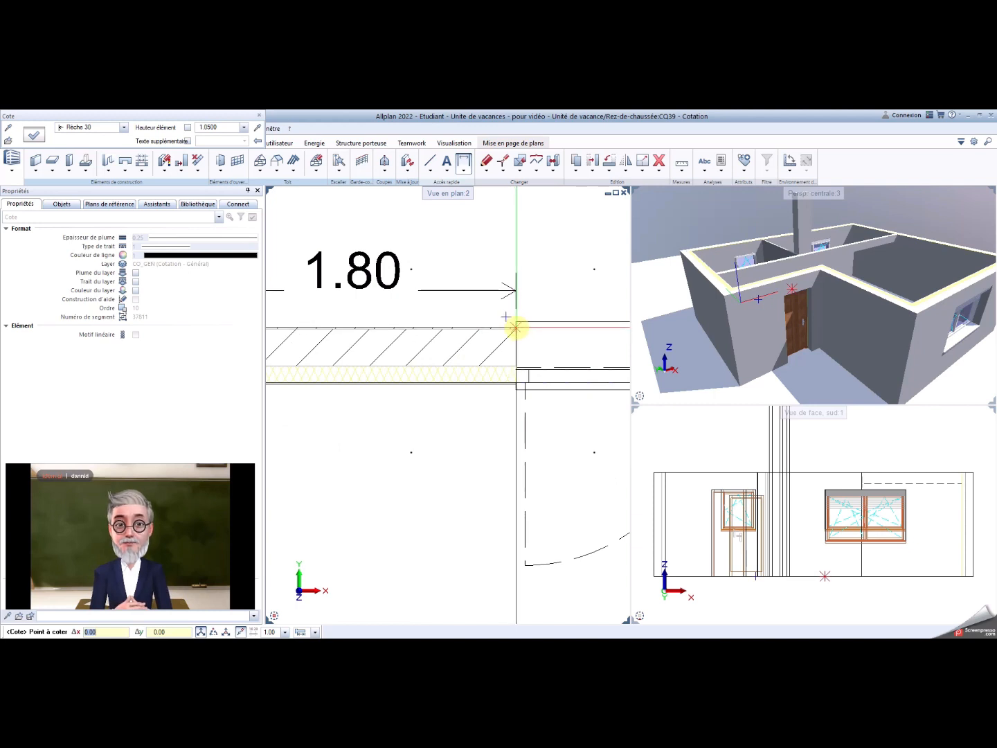
click(516, 322)
scroll(517, 319, down, 2)
Step: Continue the chain to the wide opening's far edge and the outer north-east corner, and finish the dimension line
scroll(516, 320, up, 4)
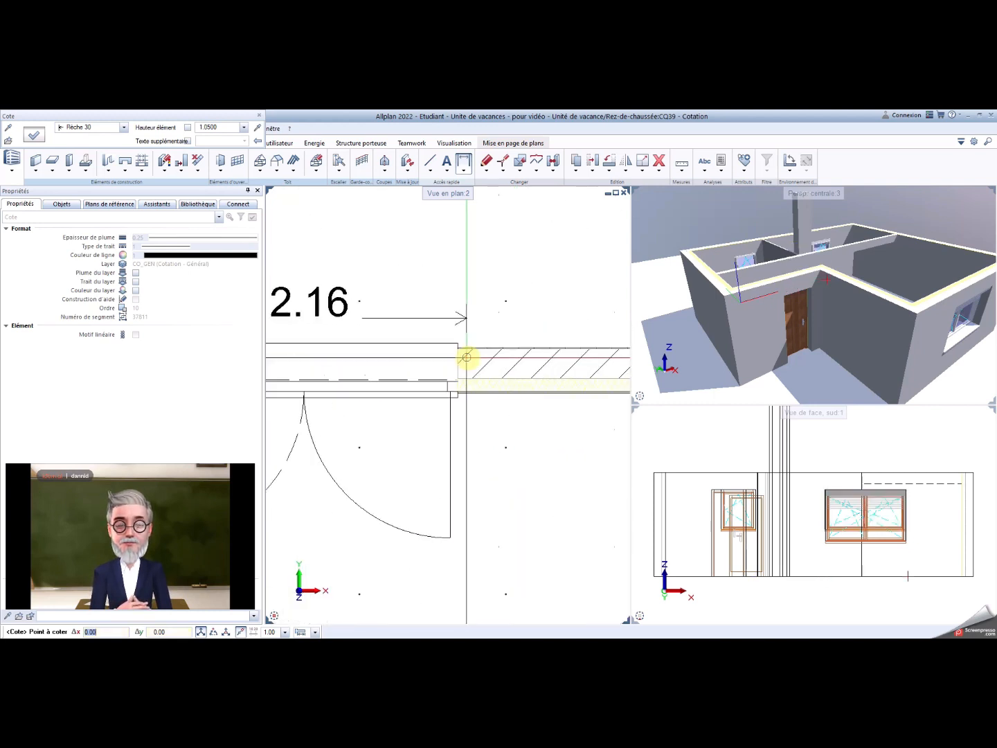
click(456, 345)
scroll(496, 346, down, 4)
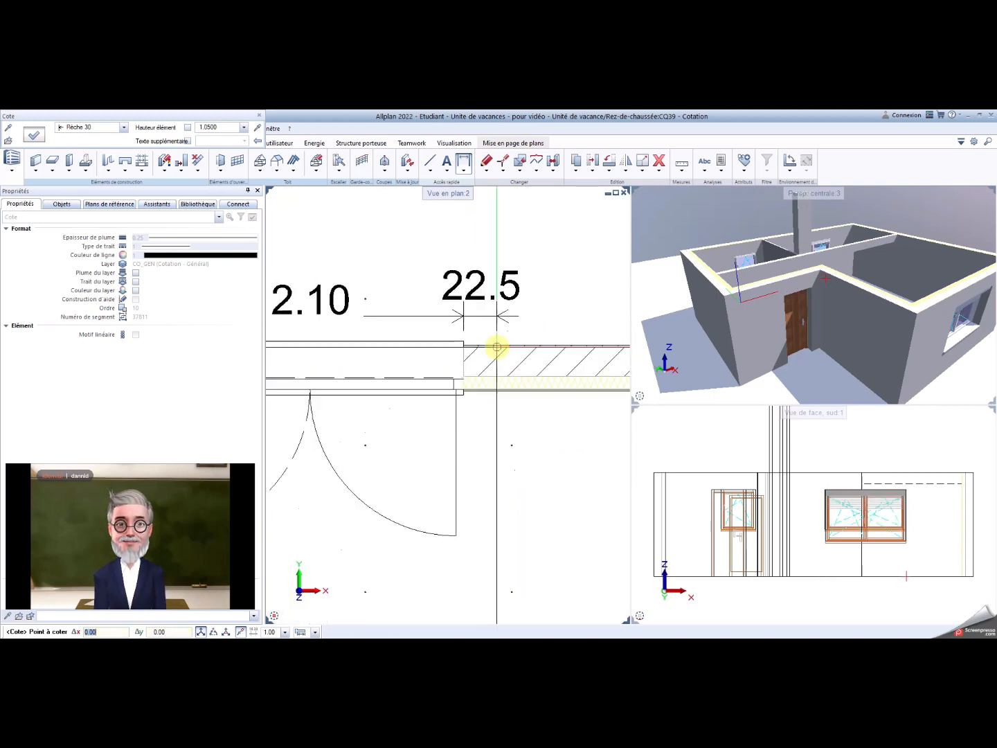
middle_drag(497, 349, 392, 361)
scroll(488, 359, up, 4)
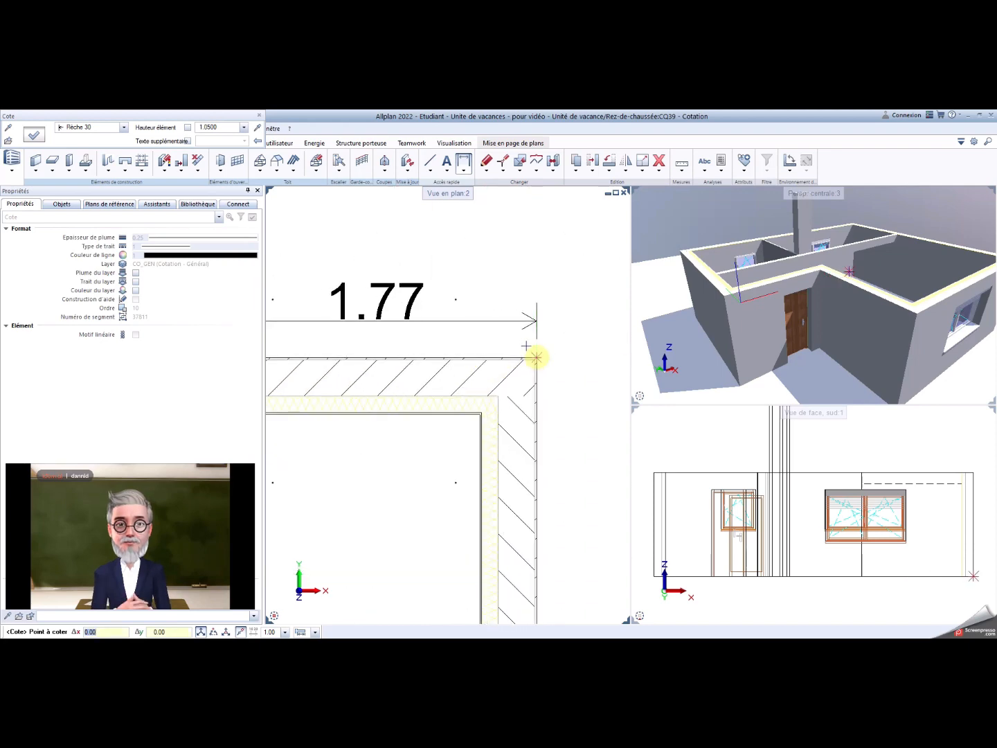
click(535, 356)
key(Escape)
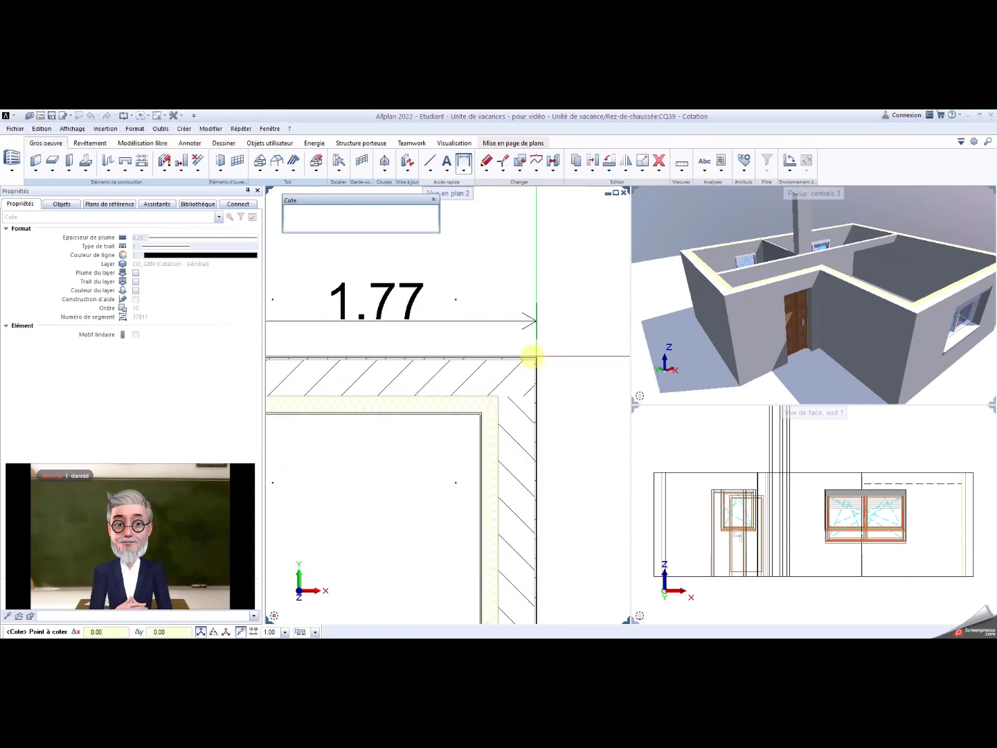
Step: Set the drawing's reference scale to 1:50
scroll(400, 311, down, 1)
scroll(397, 320, down, 4)
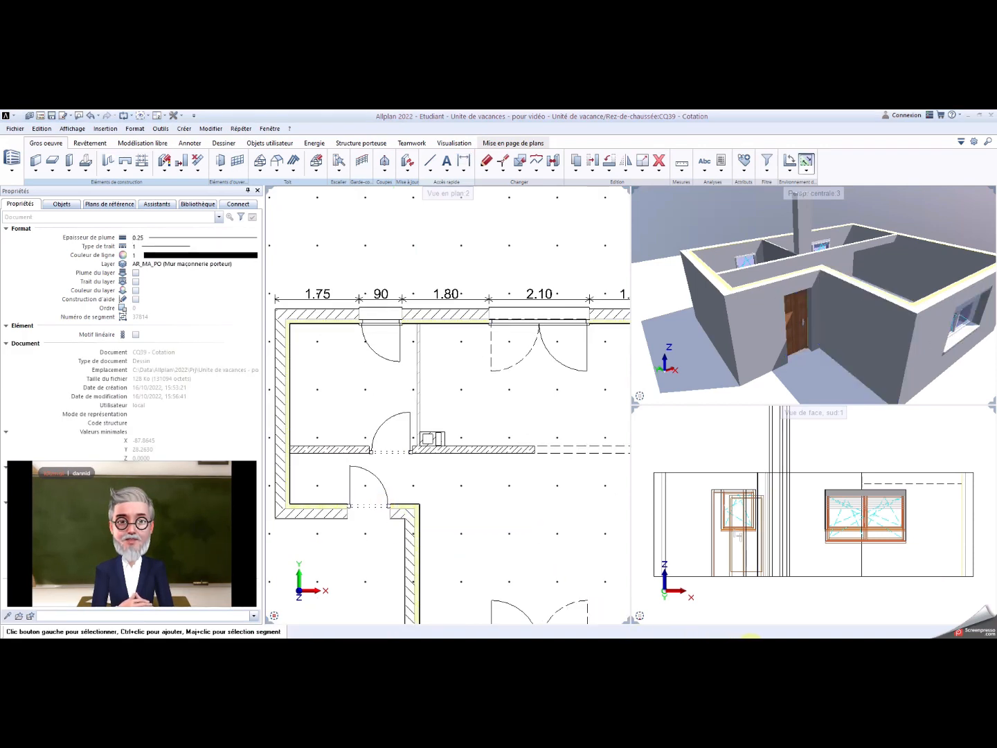
click(804, 632)
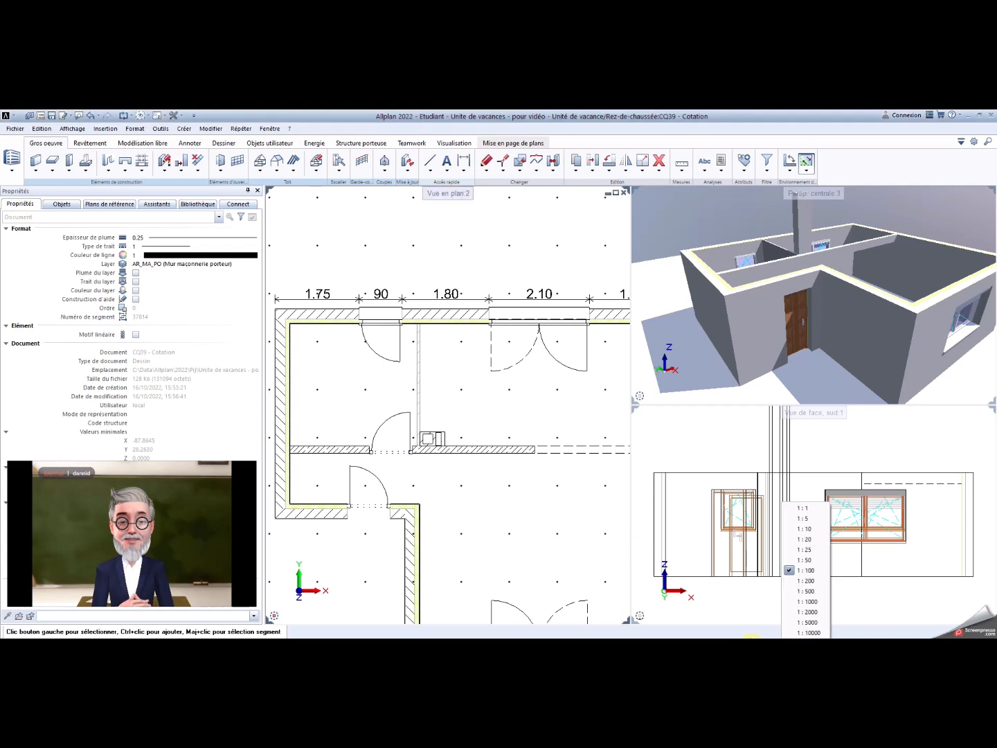
click(806, 560)
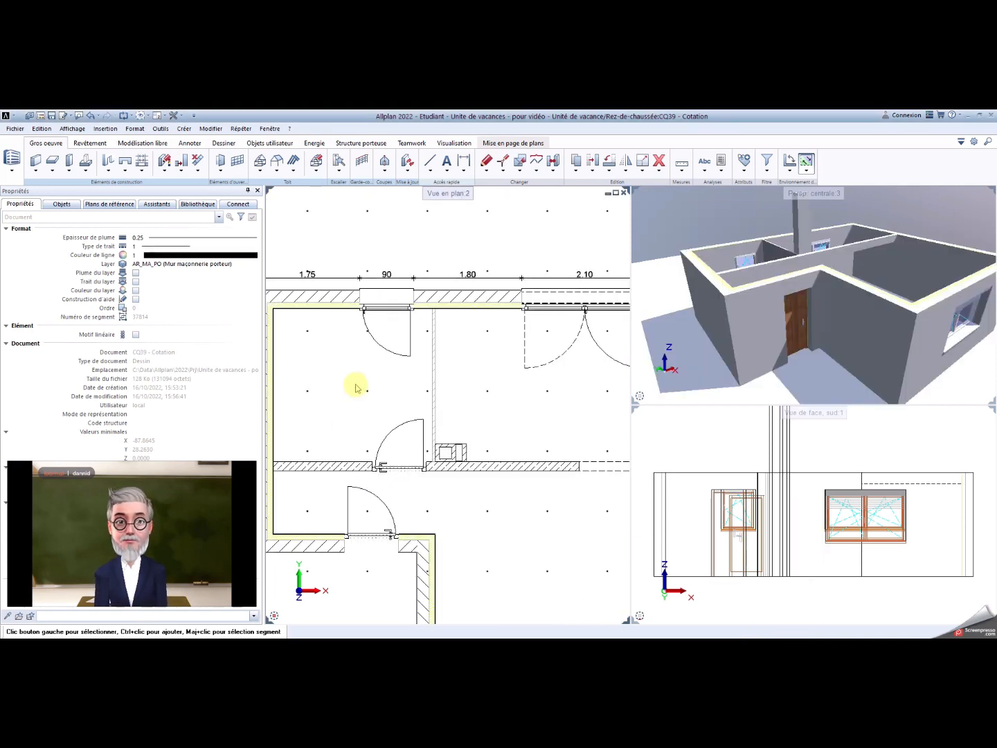
scroll(392, 468, up, 2)
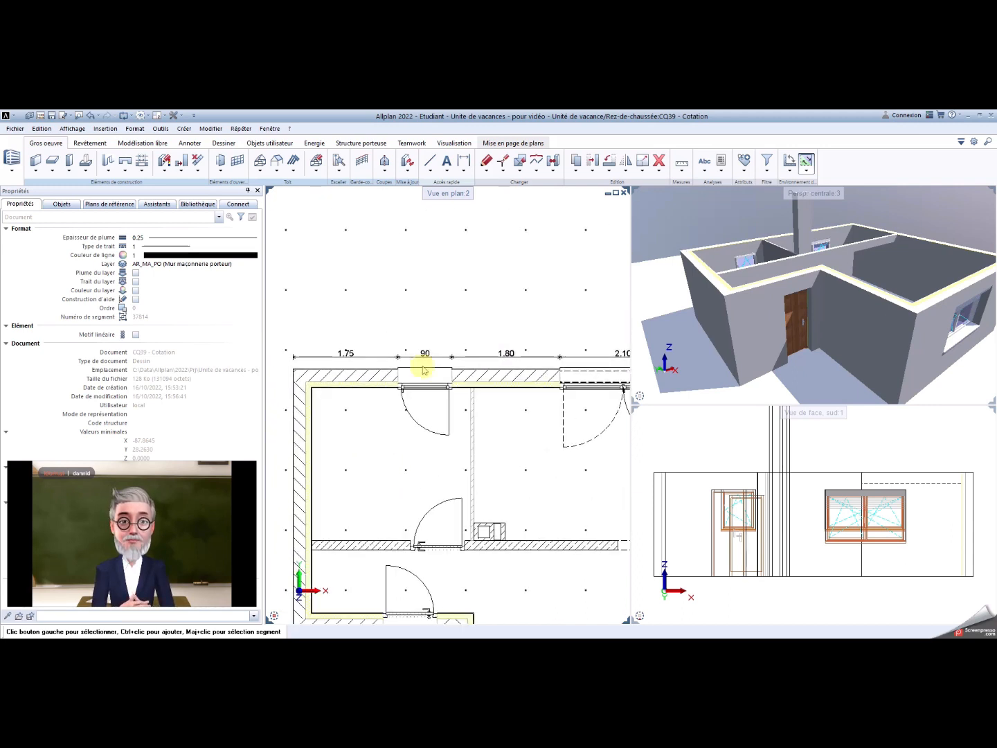
Step: Place a second horizontal dimension line offset 40 above the outer north-west corner and dimension from that corner to the small window's axis
click(463, 165)
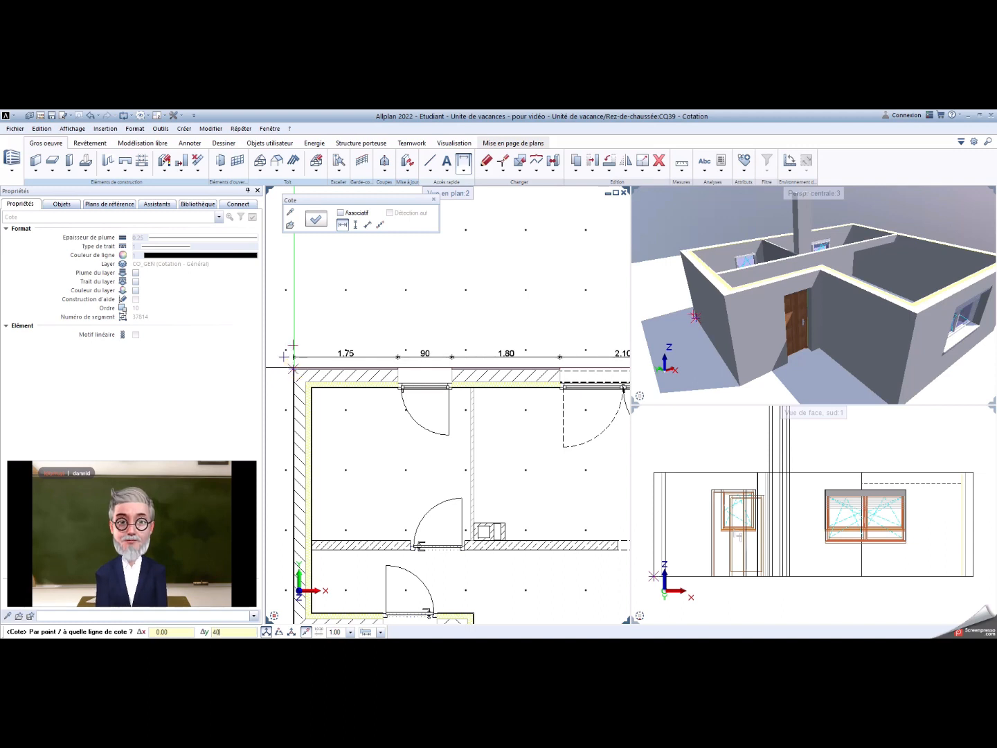
click(291, 357)
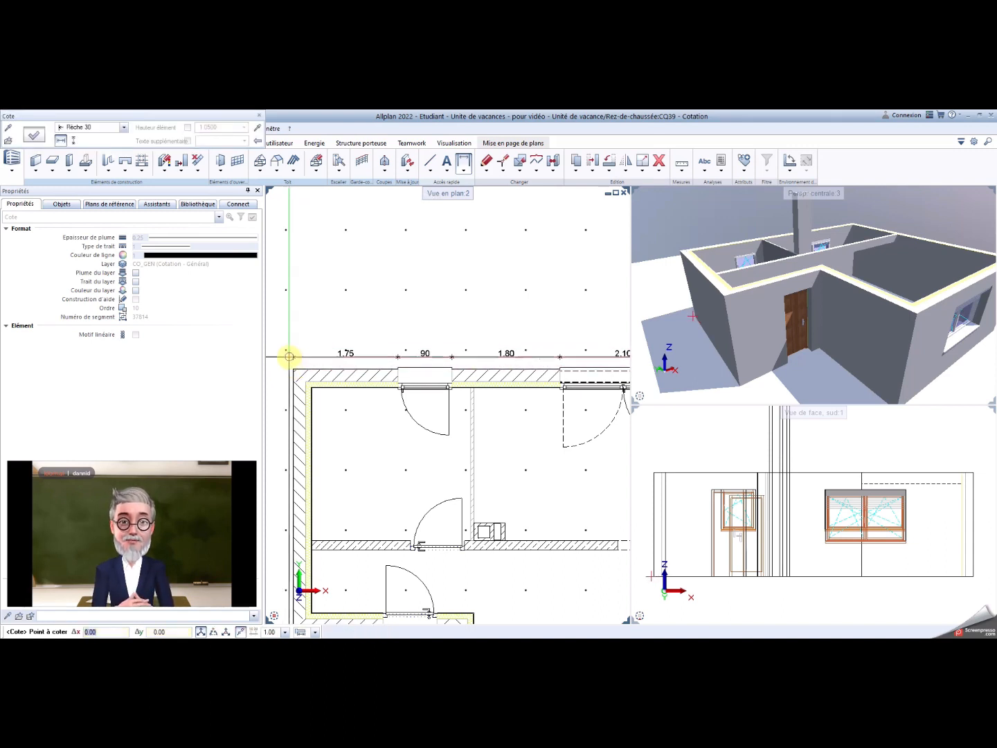
scroll(290, 356, up, 2)
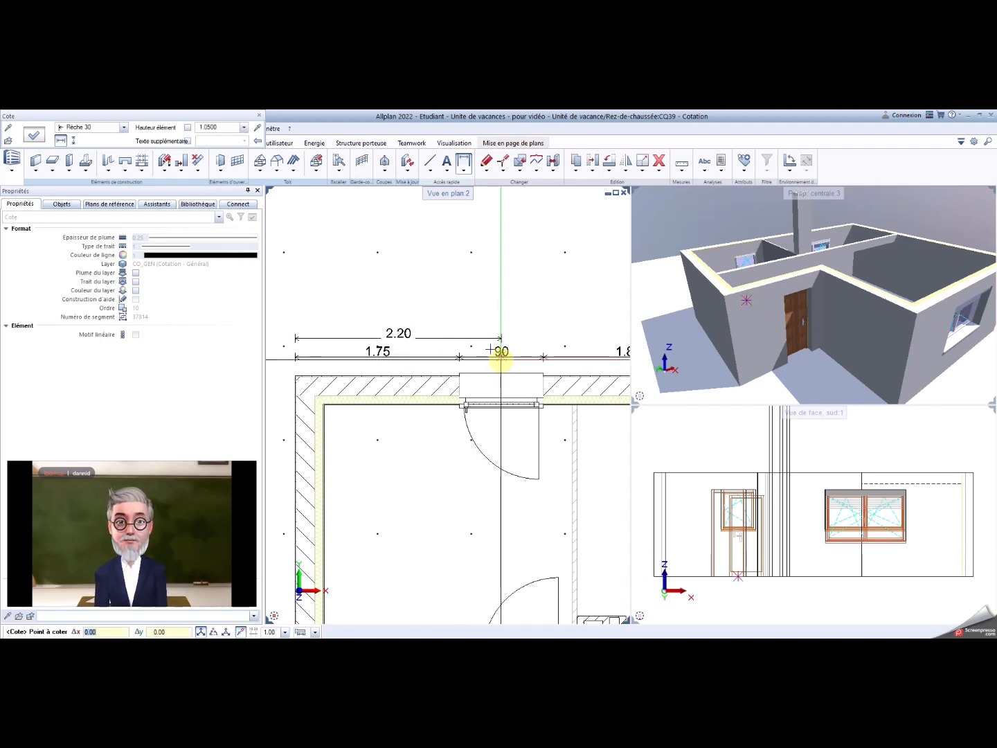
click(501, 360)
scroll(551, 369, down, 2)
middle_drag(552, 369, 368, 377)
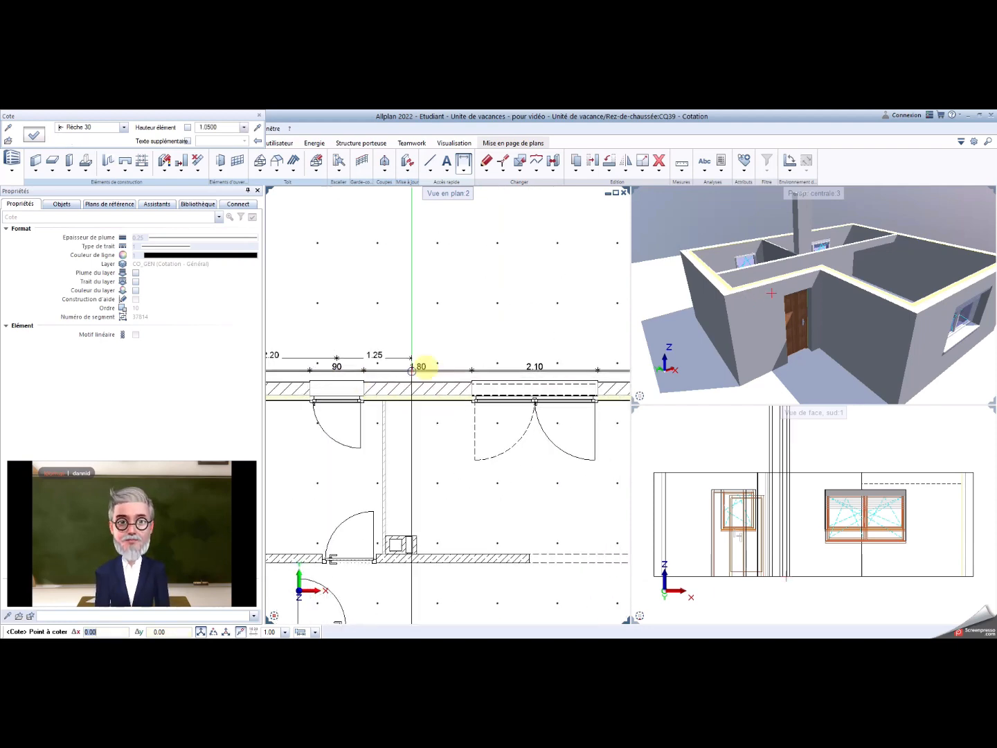
Step: Continue the second chain to the wide opening's axis and the outer north-east corner, and finish the dimension line
scroll(471, 374, up, 2)
middle_drag(526, 383, 319, 383)
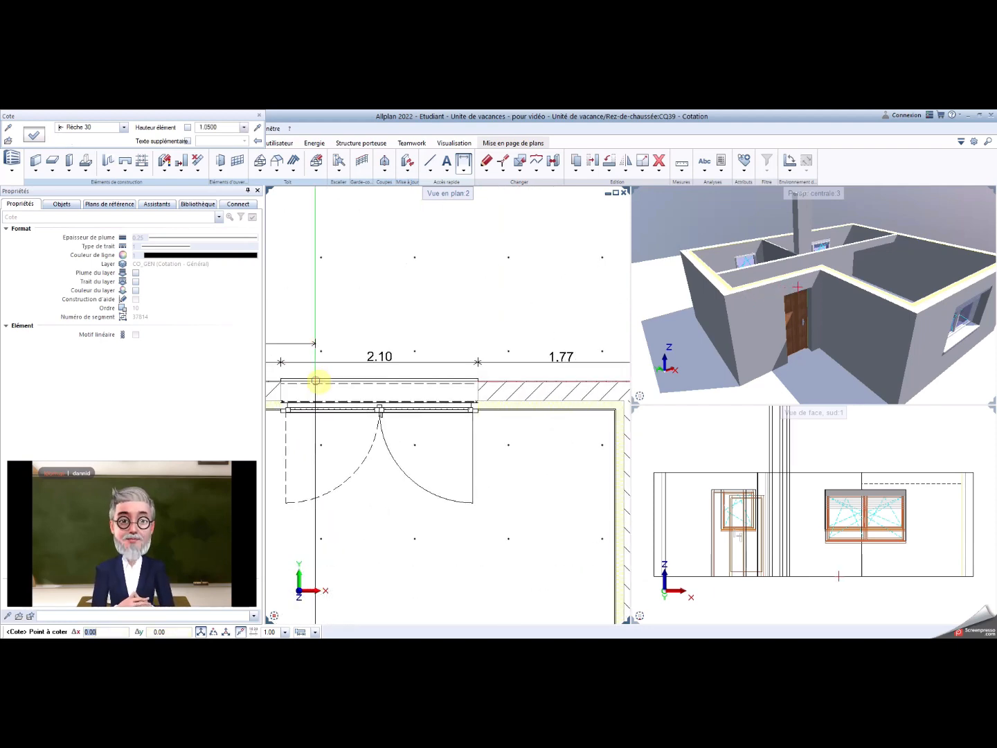
click(379, 362)
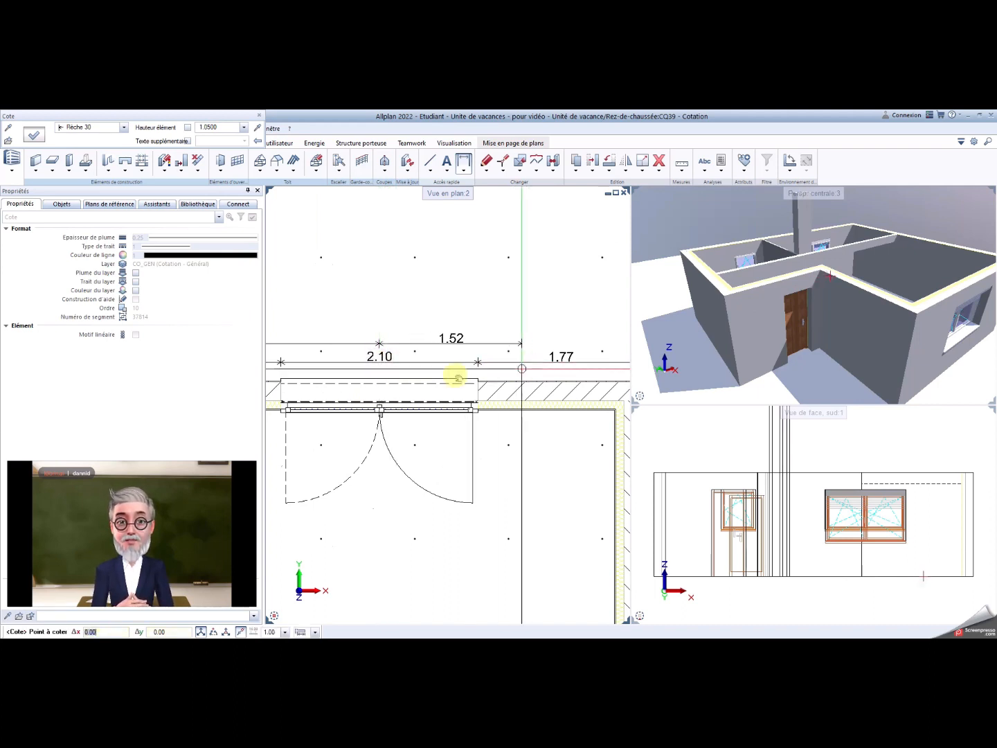
middle_drag(458, 378, 319, 383)
scroll(481, 380, up, 2)
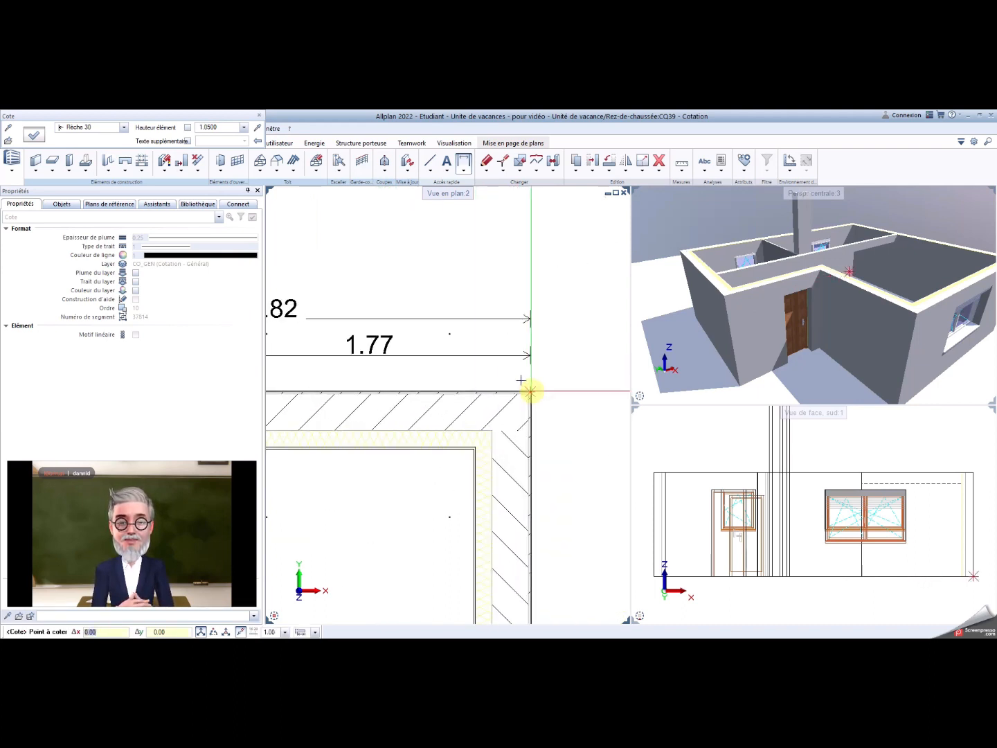
click(531, 392)
key(Escape)
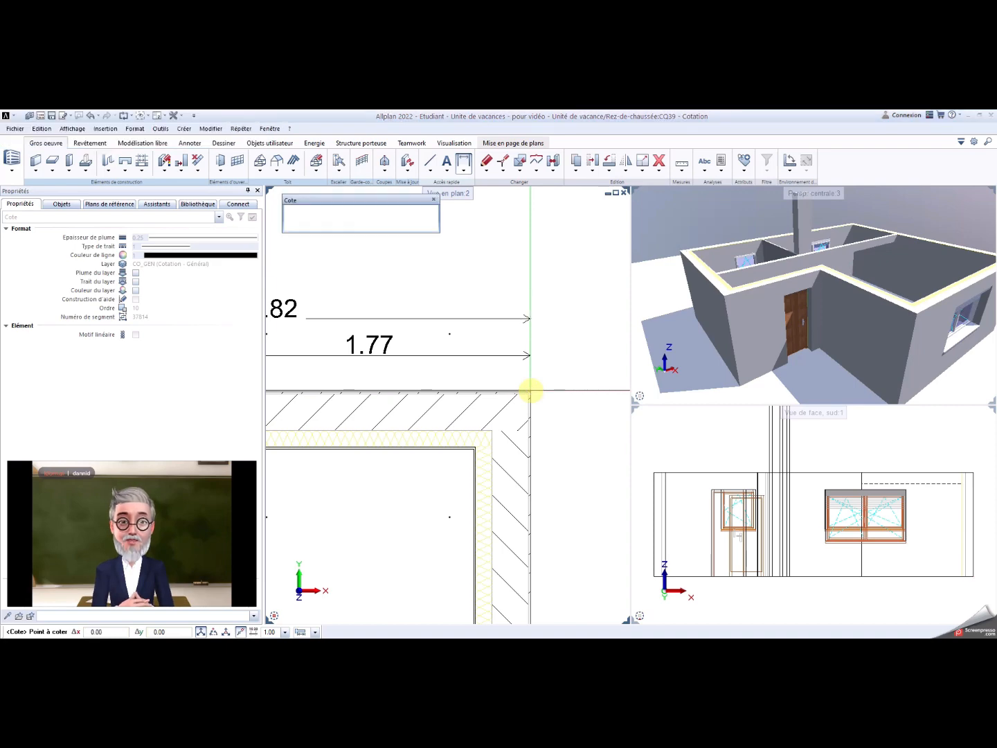
Step: Place a third horizontal dimension line above the two north-wall chains and start it at the outer north-west corner
scroll(501, 375, down, 3)
scroll(381, 415, down, 1)
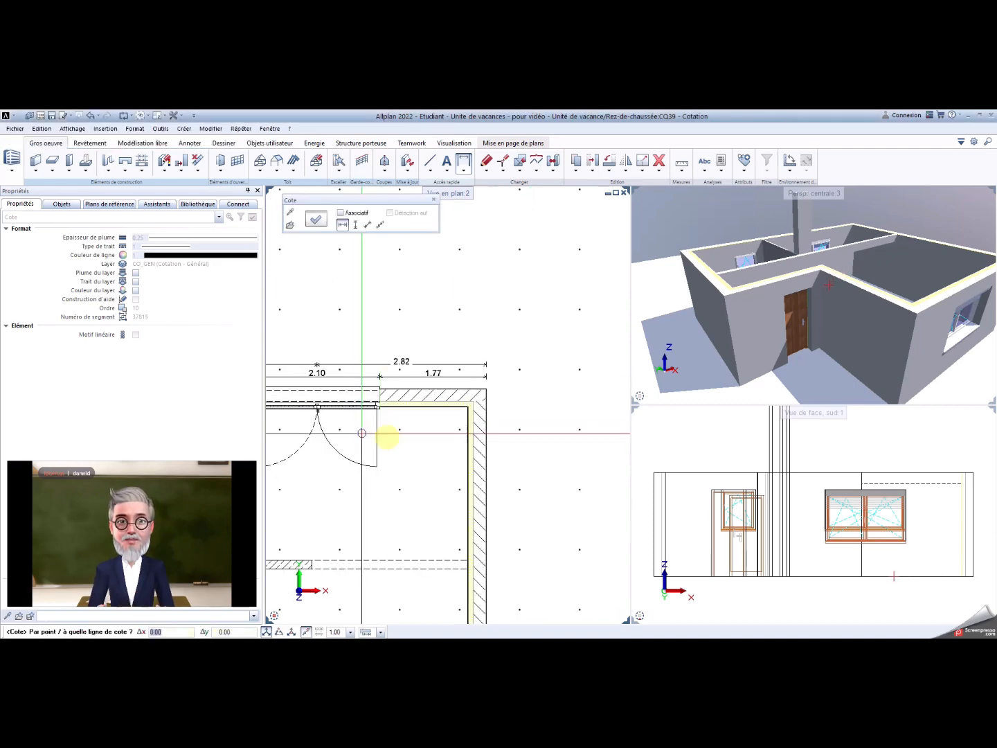
middle_drag(361, 434, 512, 417)
scroll(317, 409, up, 5)
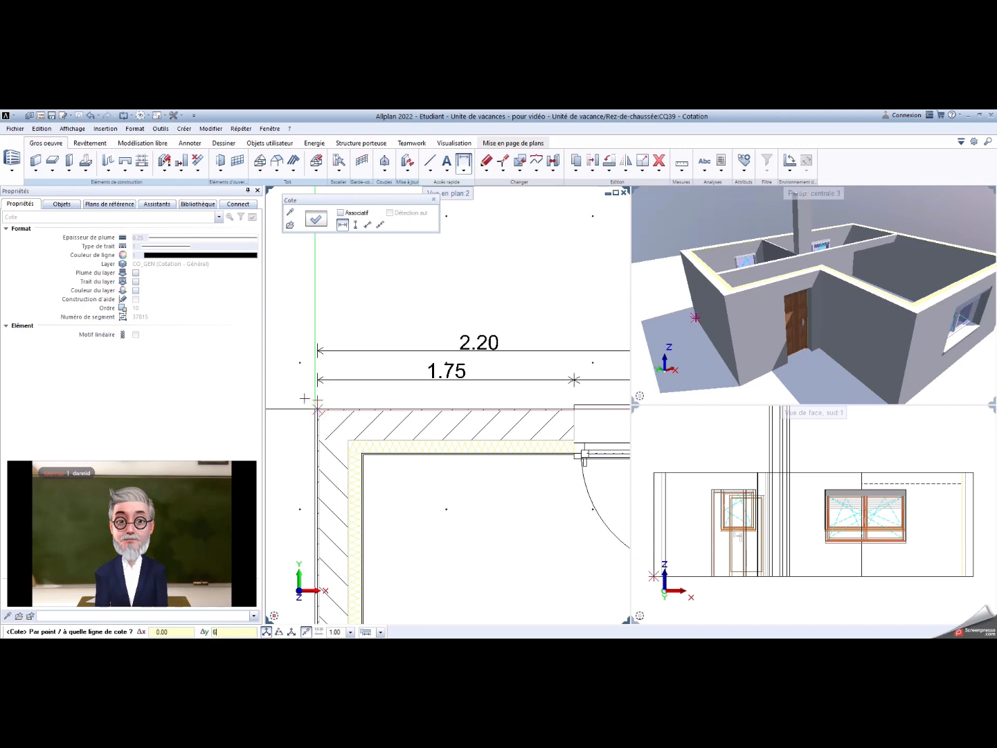
click(317, 409)
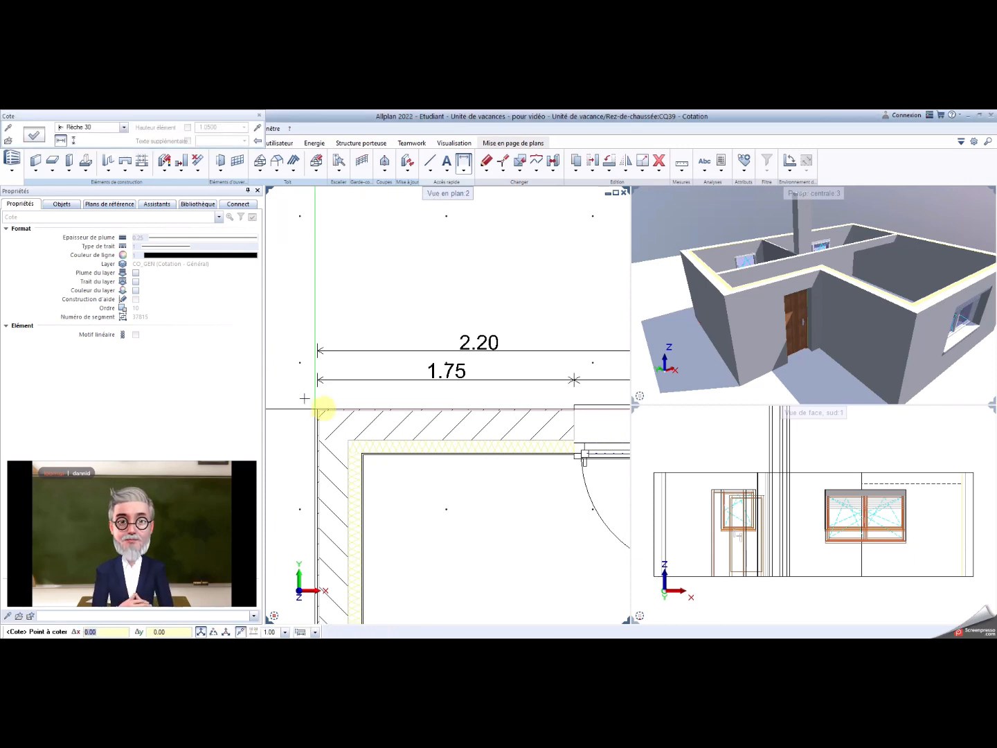
Step: Dimension the north wall's overall length to the outer north-east corner and finish the dimension line
scroll(416, 407, down, 4)
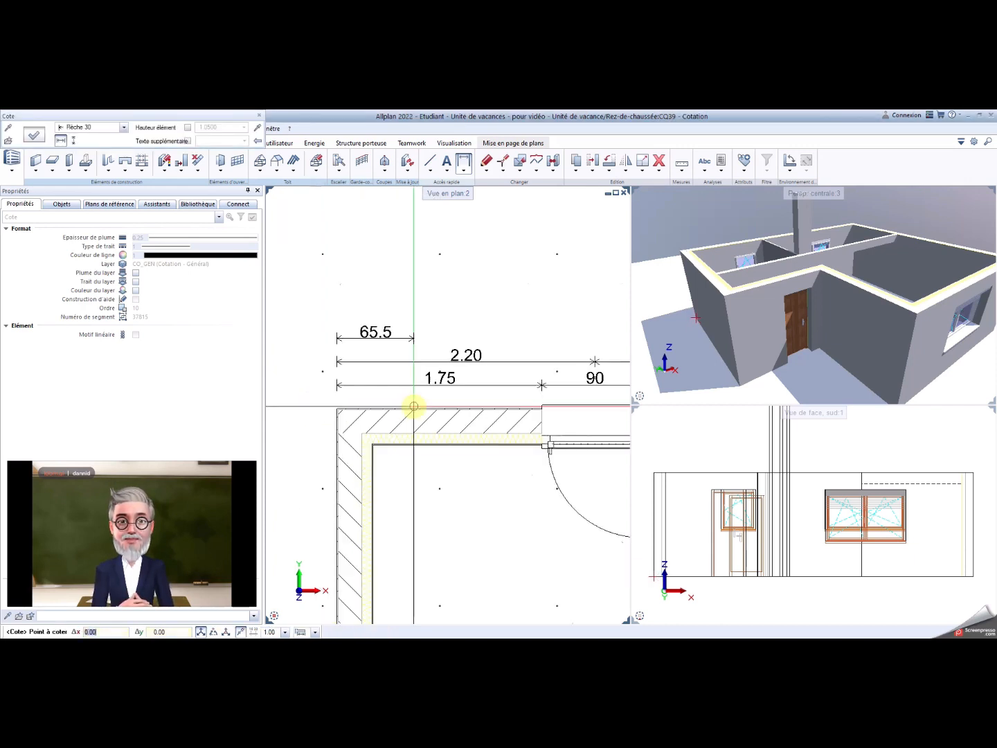
middle_drag(302, 423, 269, 427)
middle_drag(488, 410, 298, 425)
scroll(526, 414, up, 2)
scroll(526, 413, up, 3)
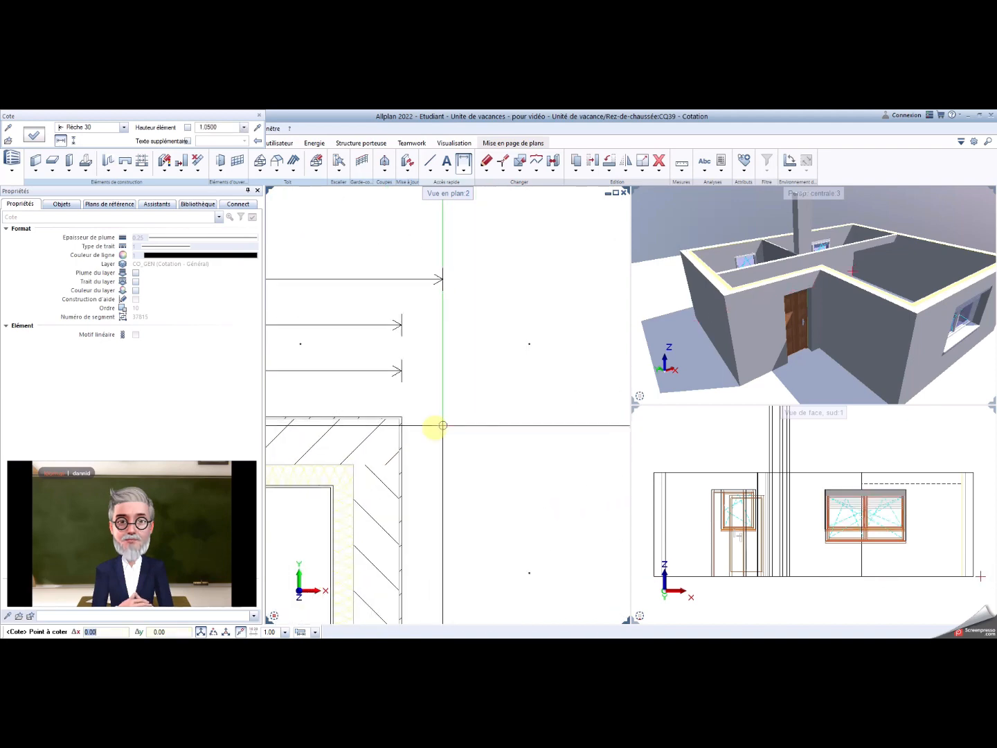
click(403, 415)
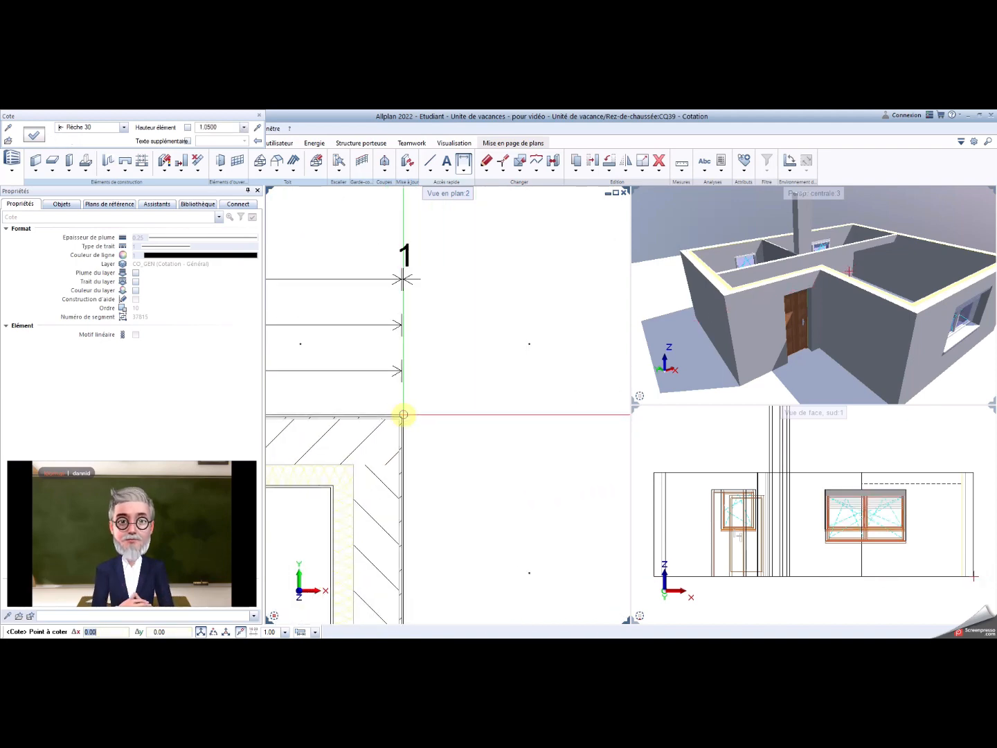
key(Escape)
Step: Examine the dimension chains along the north, west and south walls and inside the rooms of the ground-floor plan
scroll(403, 415, down, 4)
scroll(390, 421, down, 4)
middle_drag(354, 434, 512, 346)
scroll(413, 352, up, 2)
middle_drag(413, 352, 424, 382)
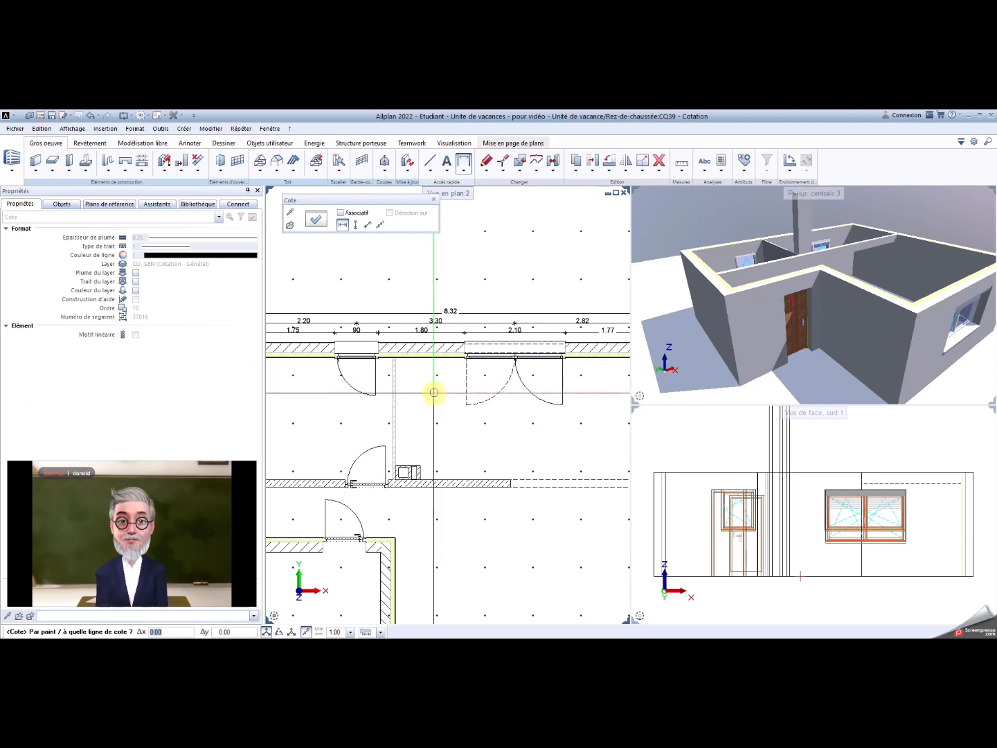
scroll(435, 391, down, 1)
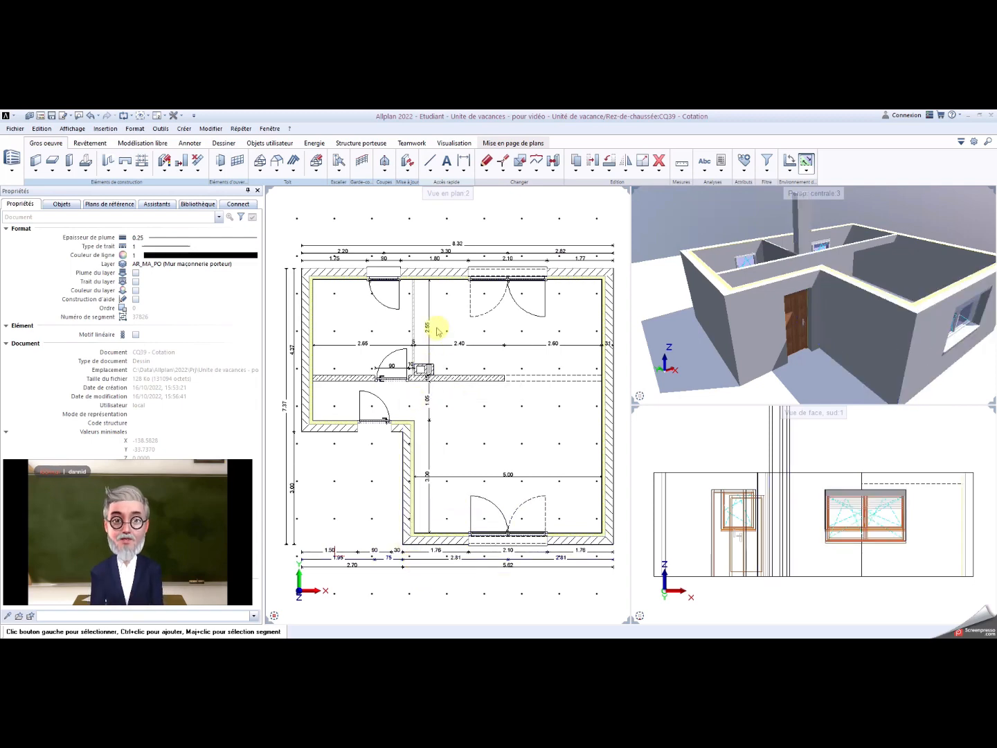
scroll(319, 269, up, 3)
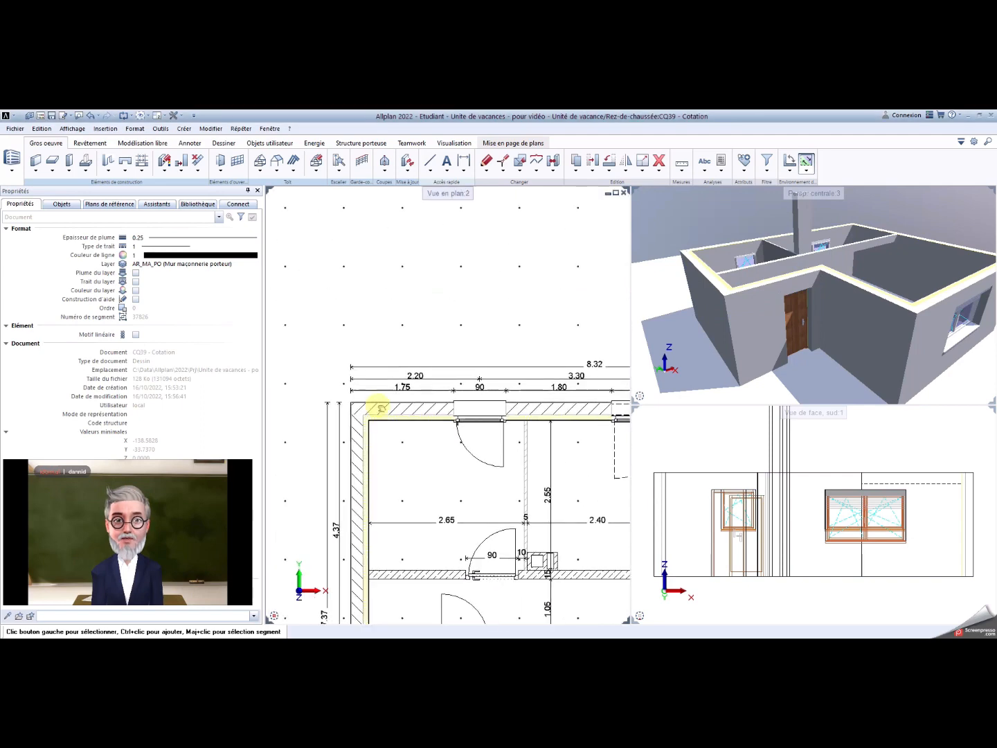
scroll(379, 408, up, 2)
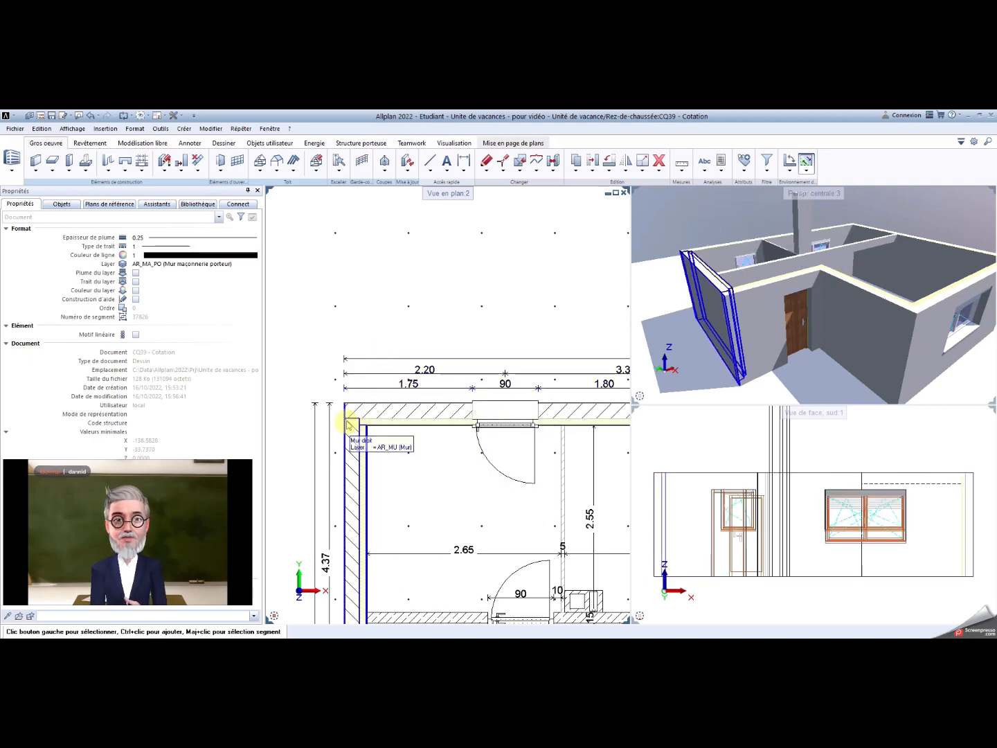
scroll(348, 424, down, 4)
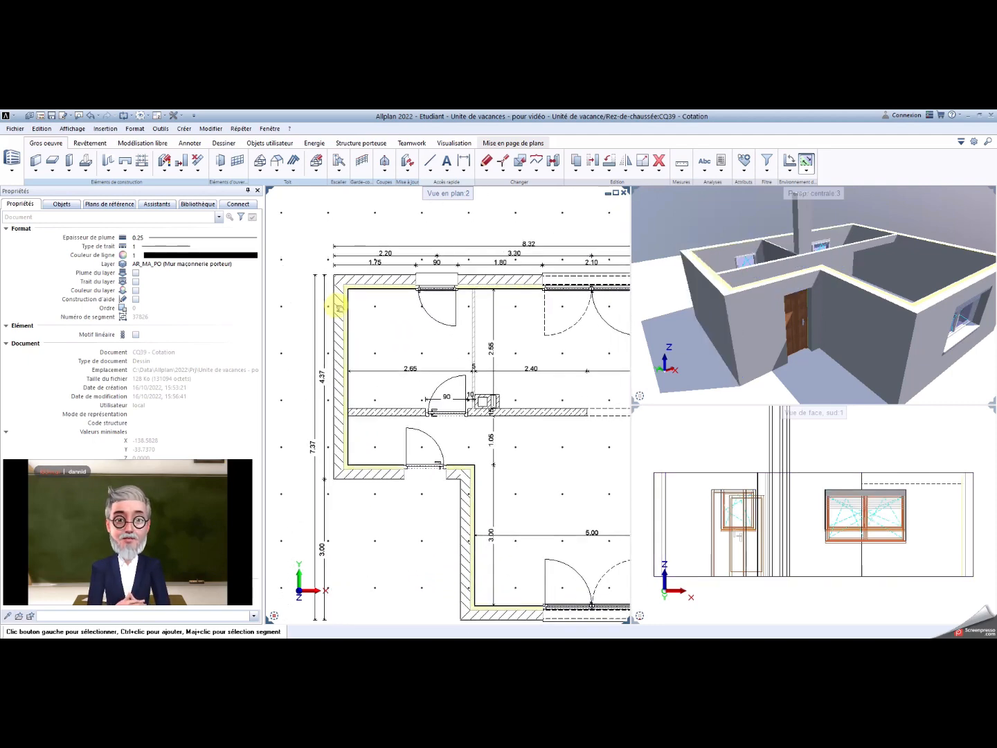
middle_drag(480, 516, 377, 358)
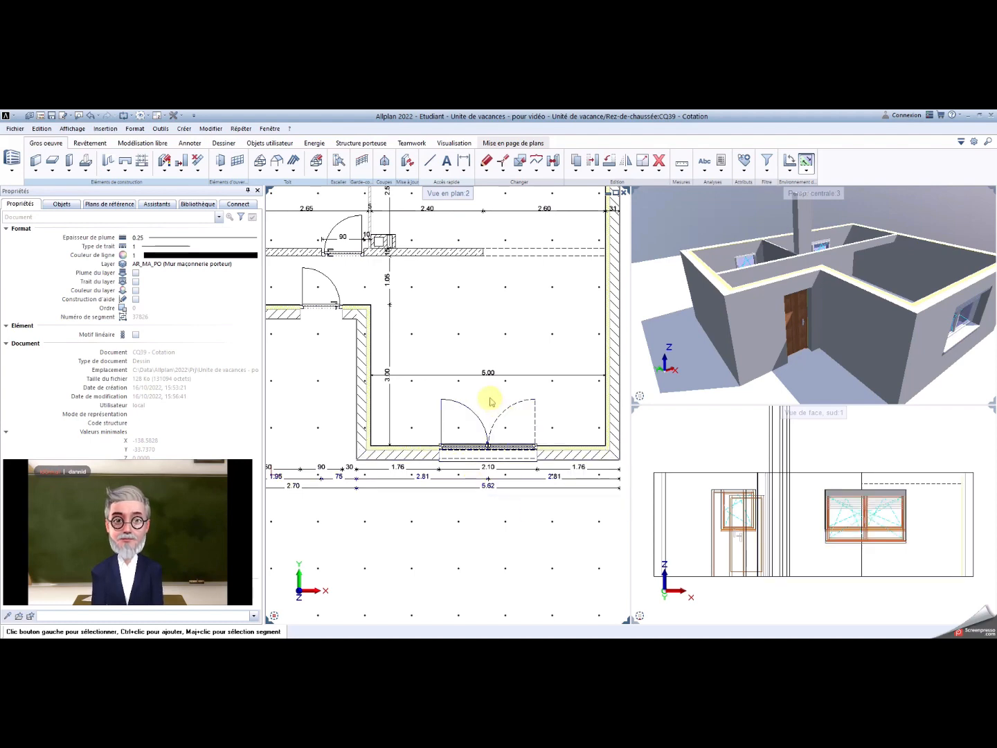
middle_drag(398, 372, 417, 471)
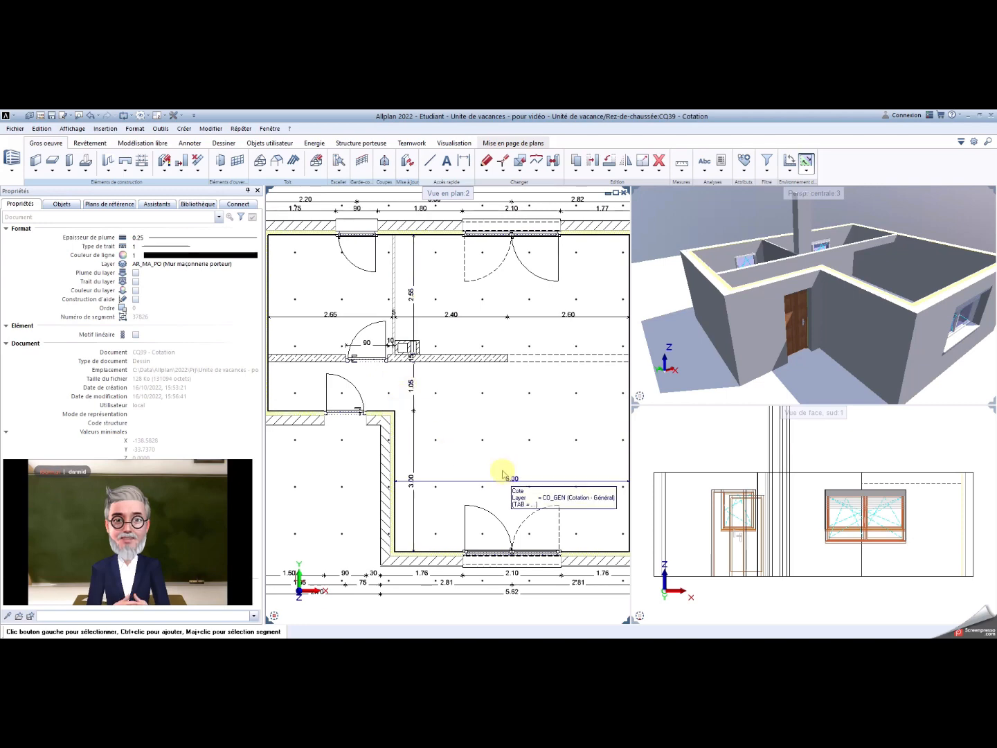
middle_drag(463, 396, 485, 419)
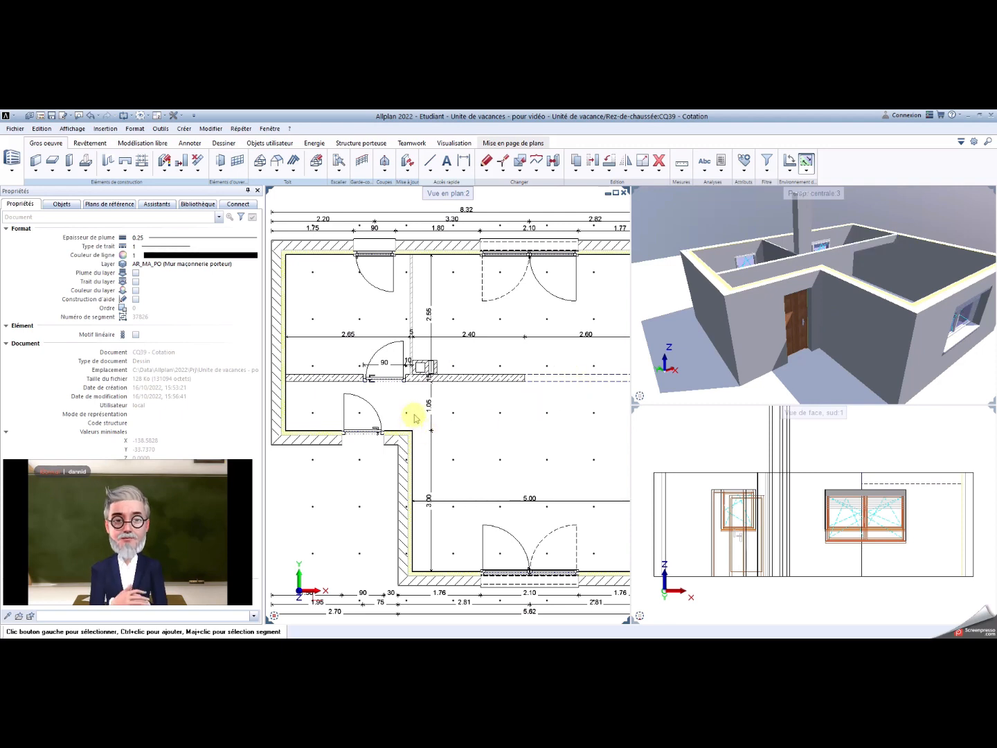
scroll(425, 423, down, 1)
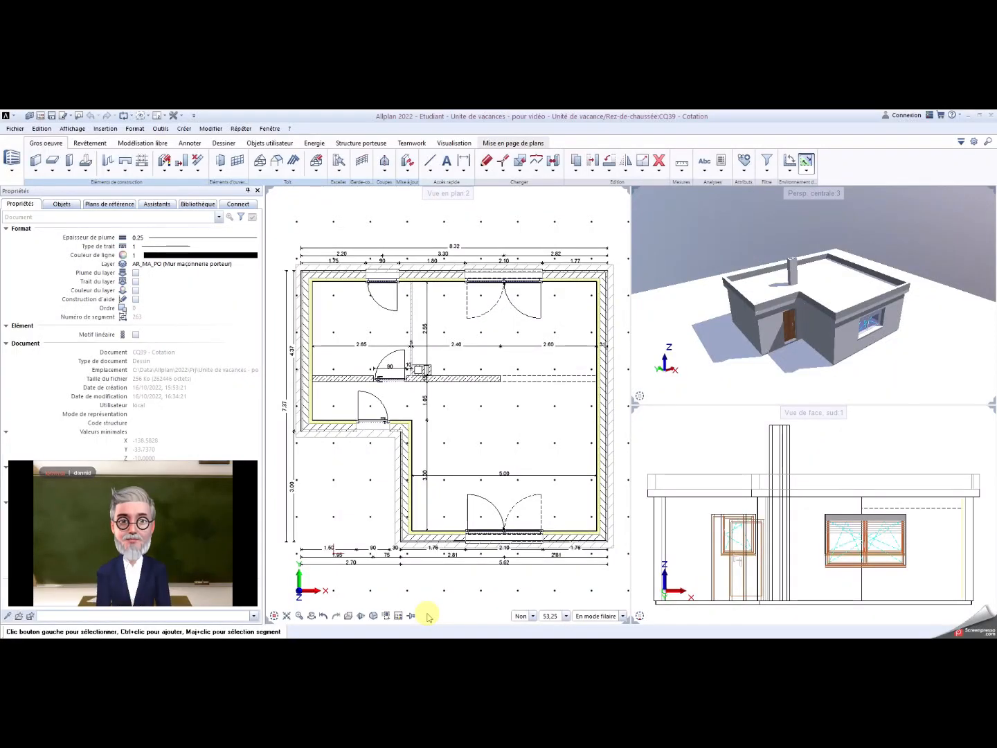
Step: Make drawing file 5, Coupe A.A, the active file in the building structure, keeping the other files loaded
click(41, 116)
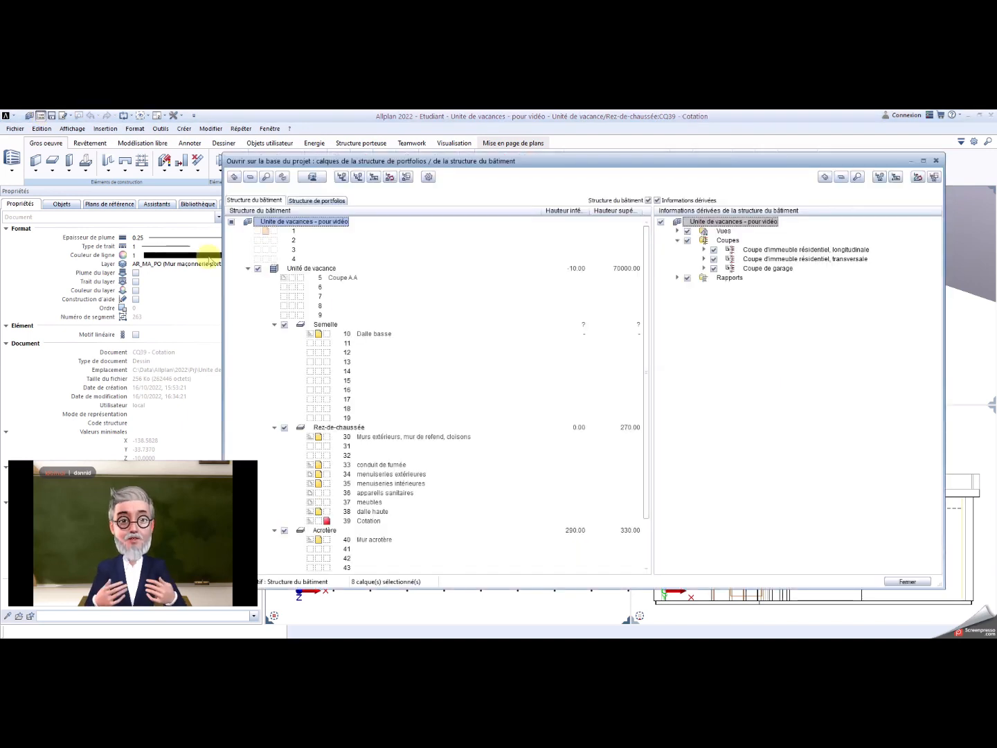
click(300, 278)
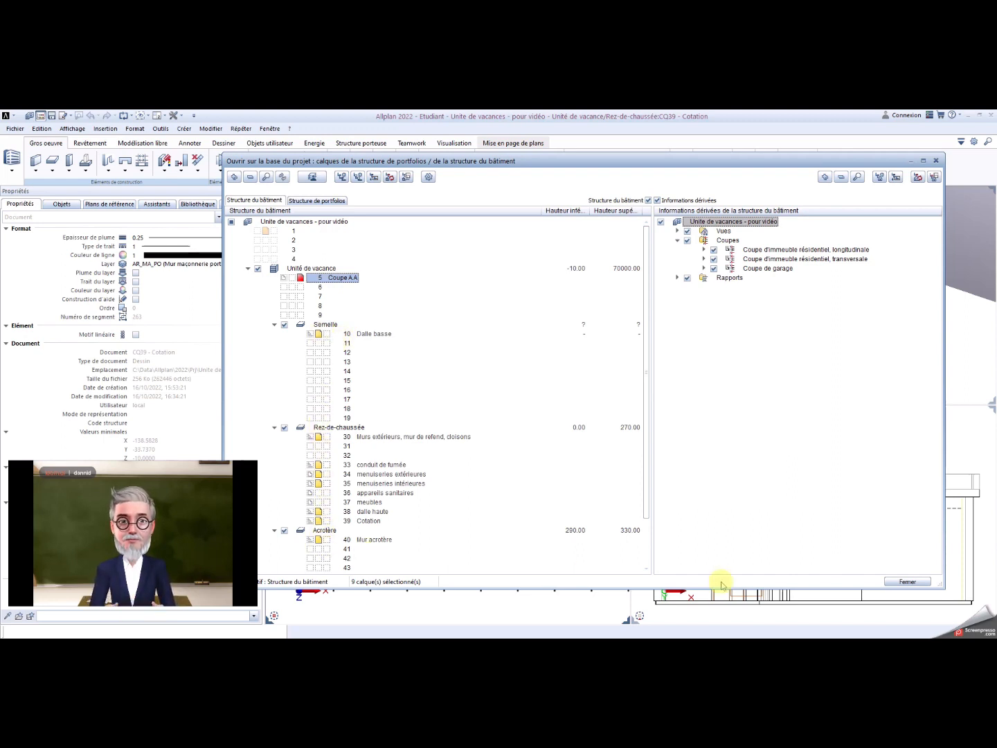
click(919, 582)
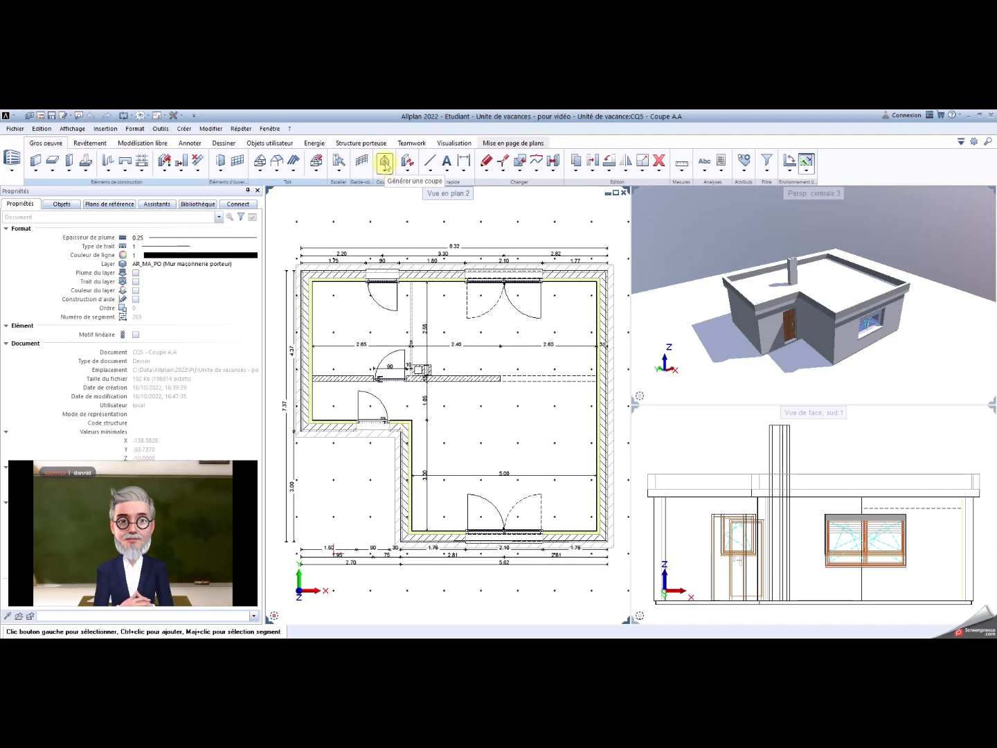
Step: Start generating section A.A and draw its vertical line, about 972 long, from south to north through the wide openings' axis
click(385, 171)
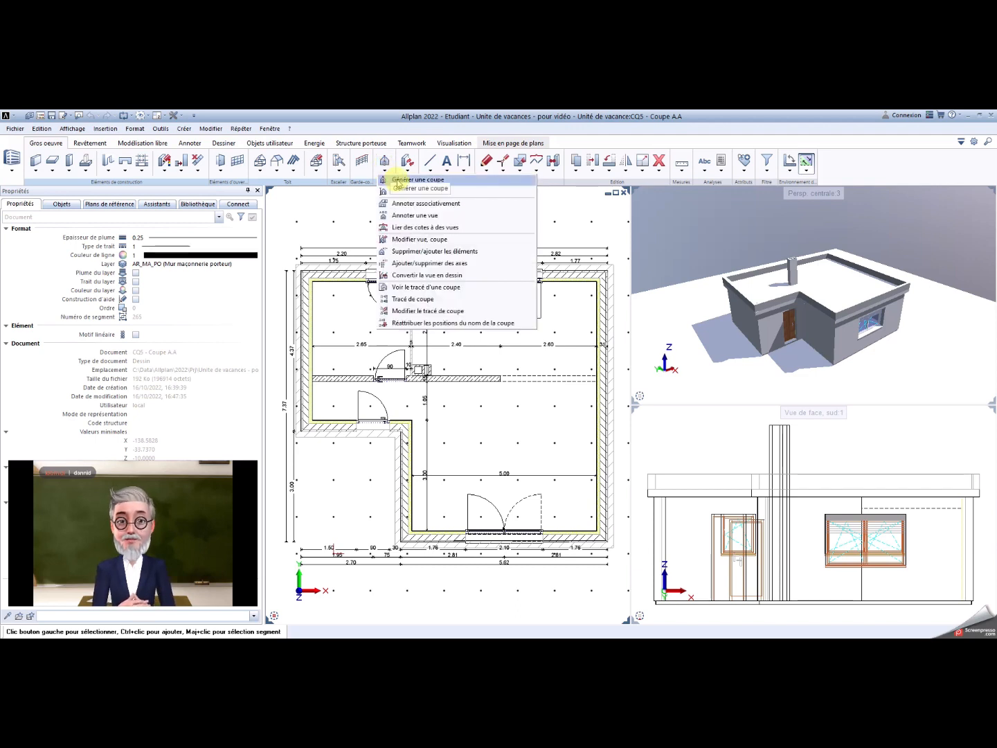
click(399, 181)
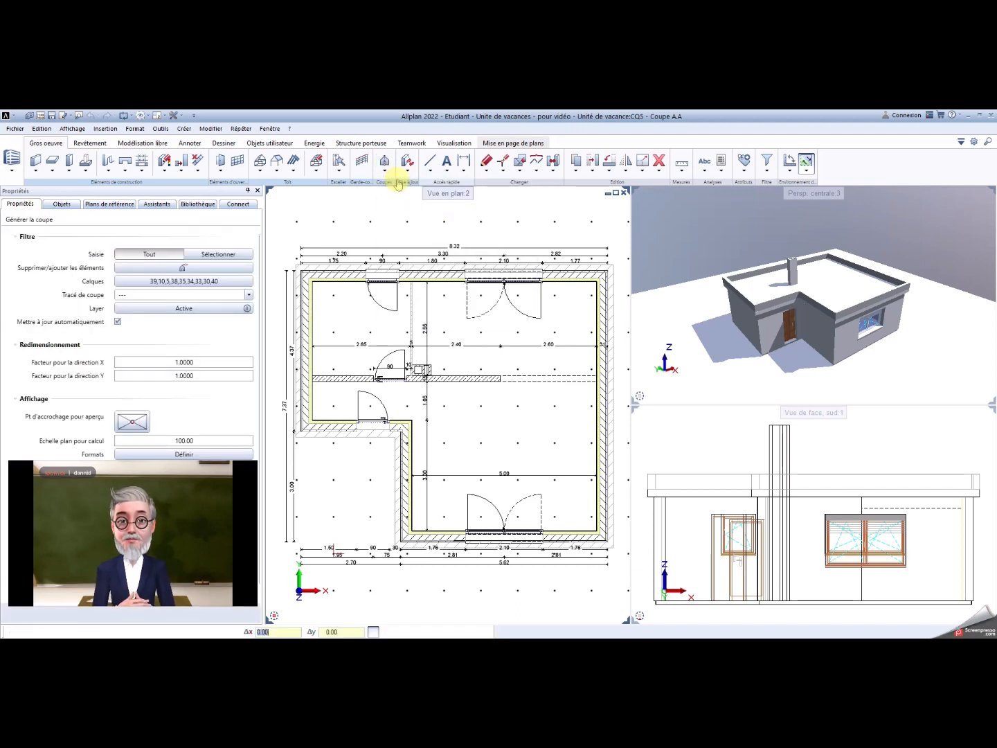
click(200, 440)
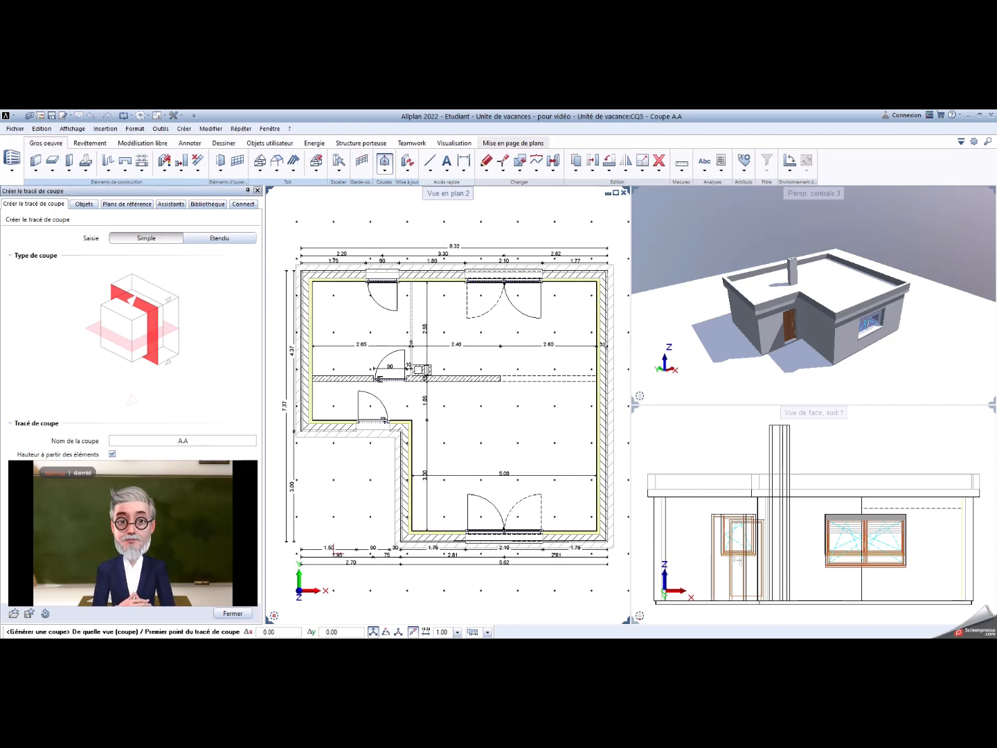
click(504, 587)
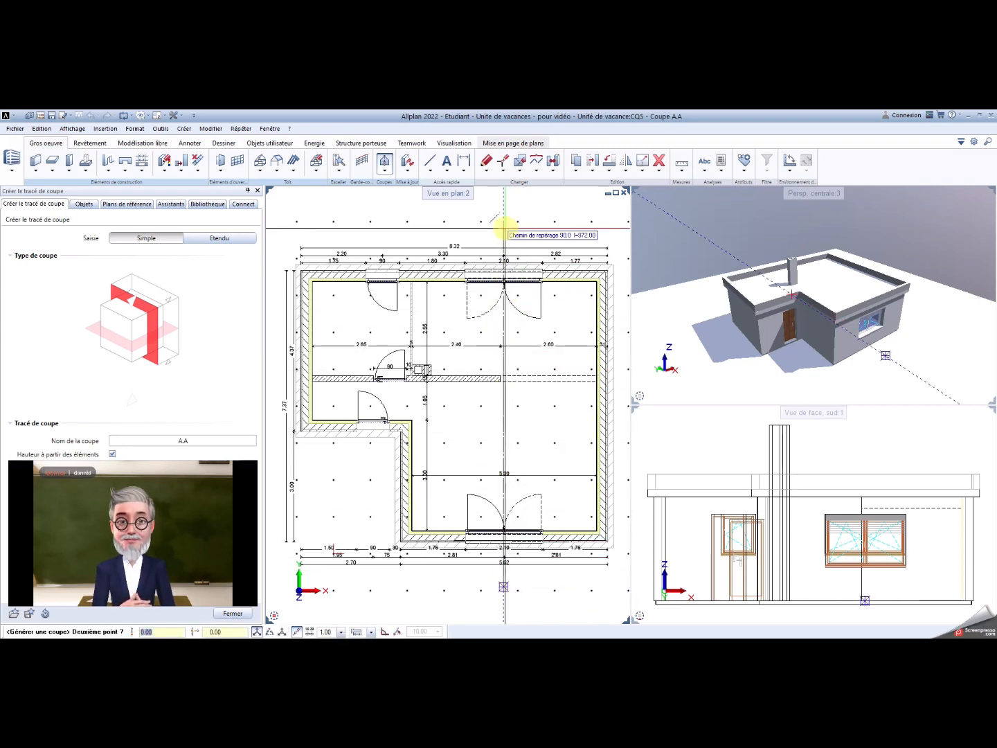
click(503, 229)
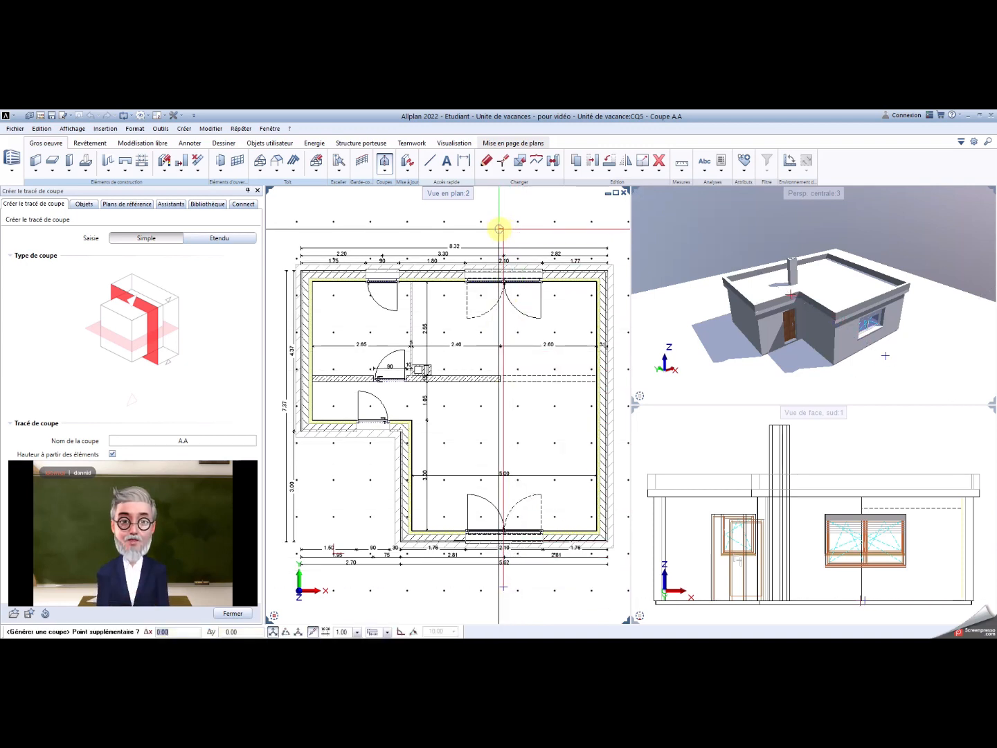
key(Escape)
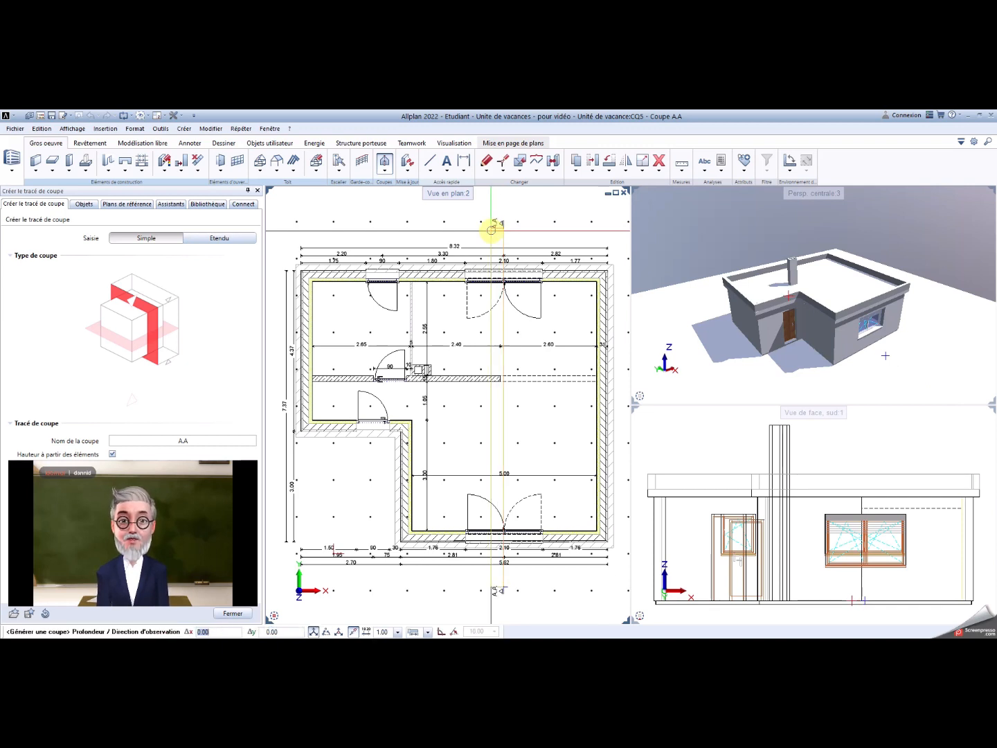
Step: Set section A.A's viewing direction to the west with its depth reaching beyond the outer west wall, and end the command
scroll(430, 223, down, 2)
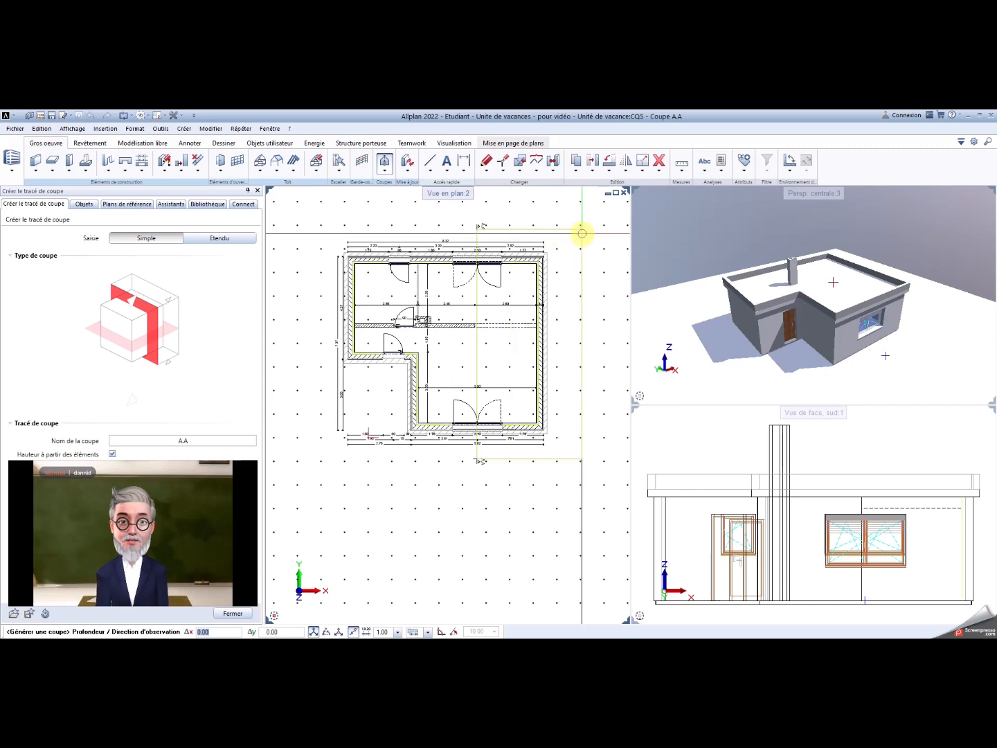
click(315, 227)
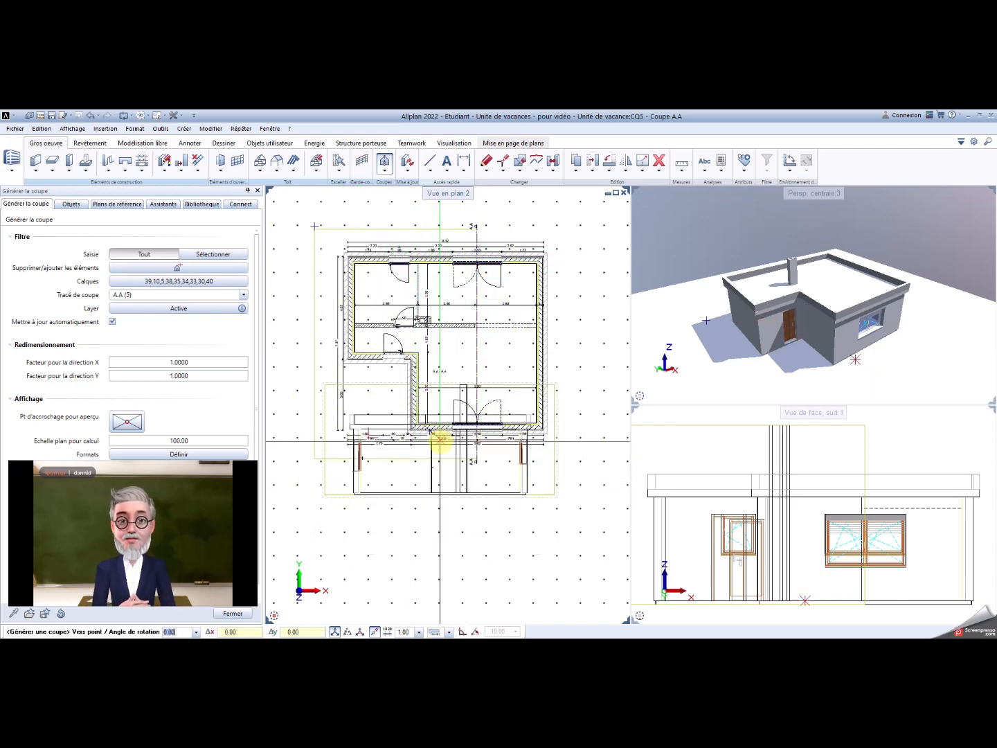
click(441, 441)
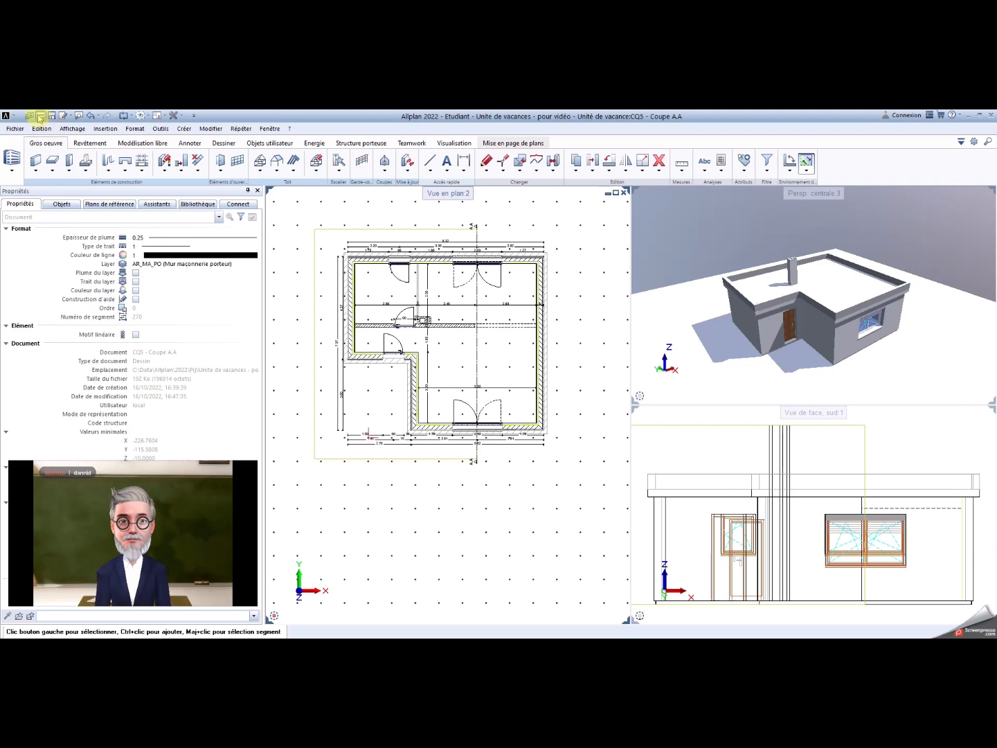
Step: Open the project's building structure with its derived views and sections
click(39, 117)
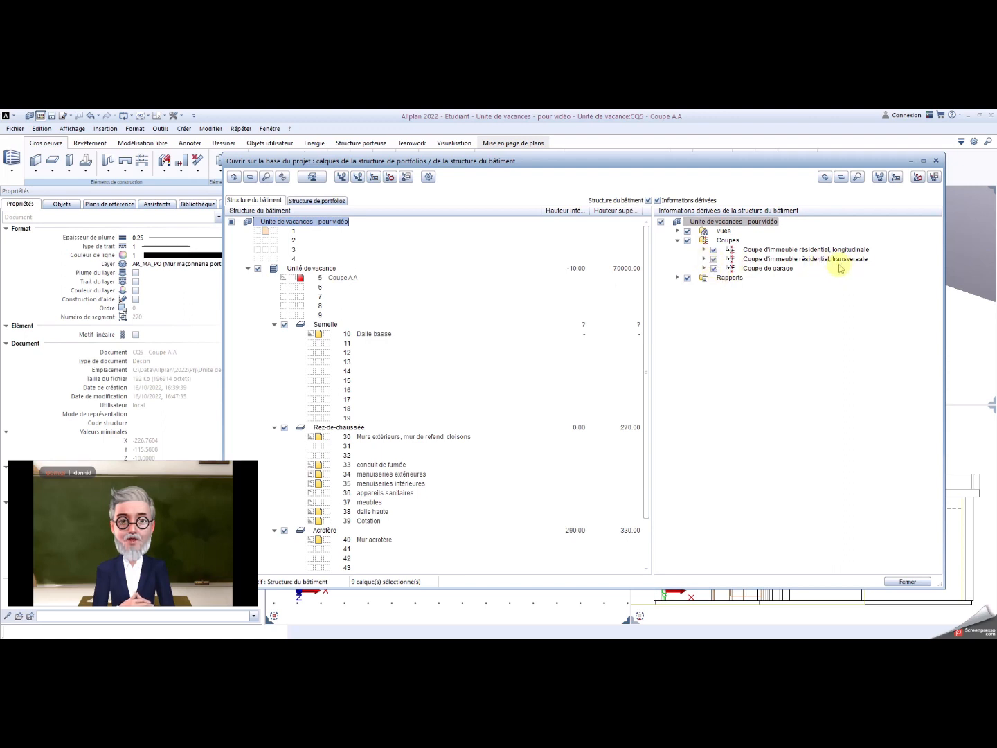
Step: Name drawing file 155 under the residential transverse section "Coupe A.A"
click(703, 259)
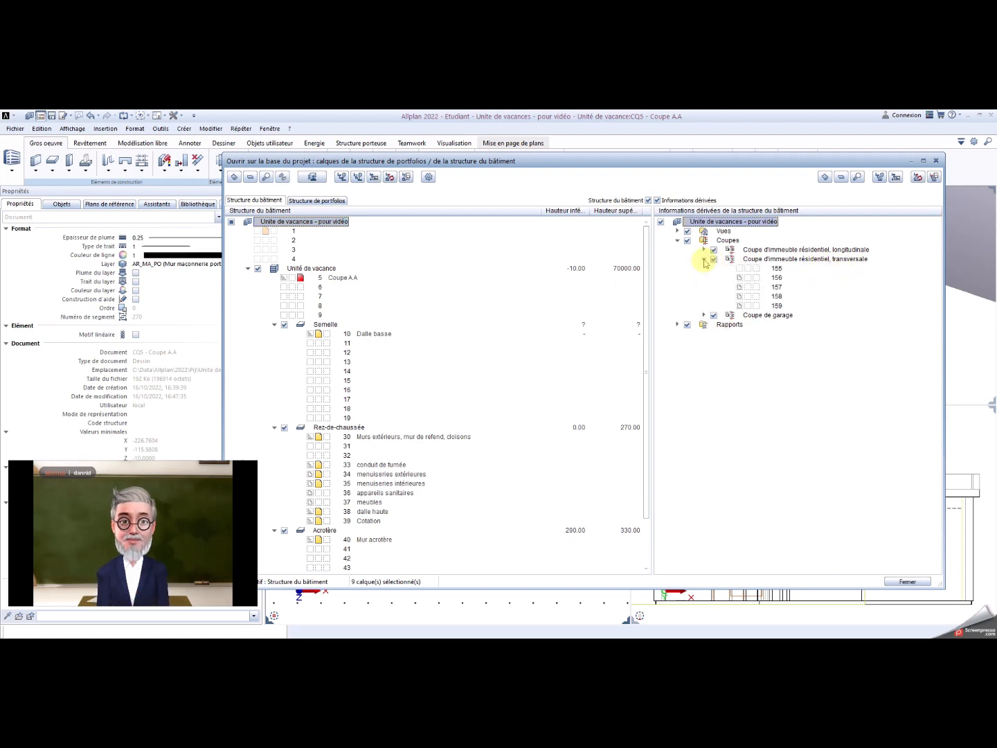
click(785, 269)
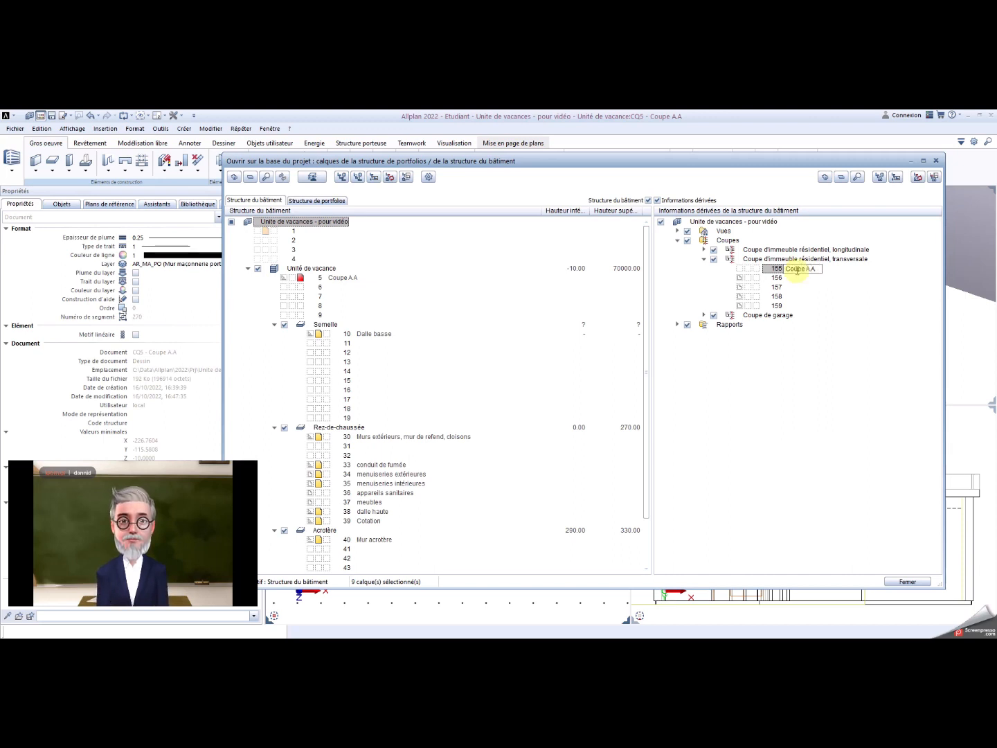
click(858, 322)
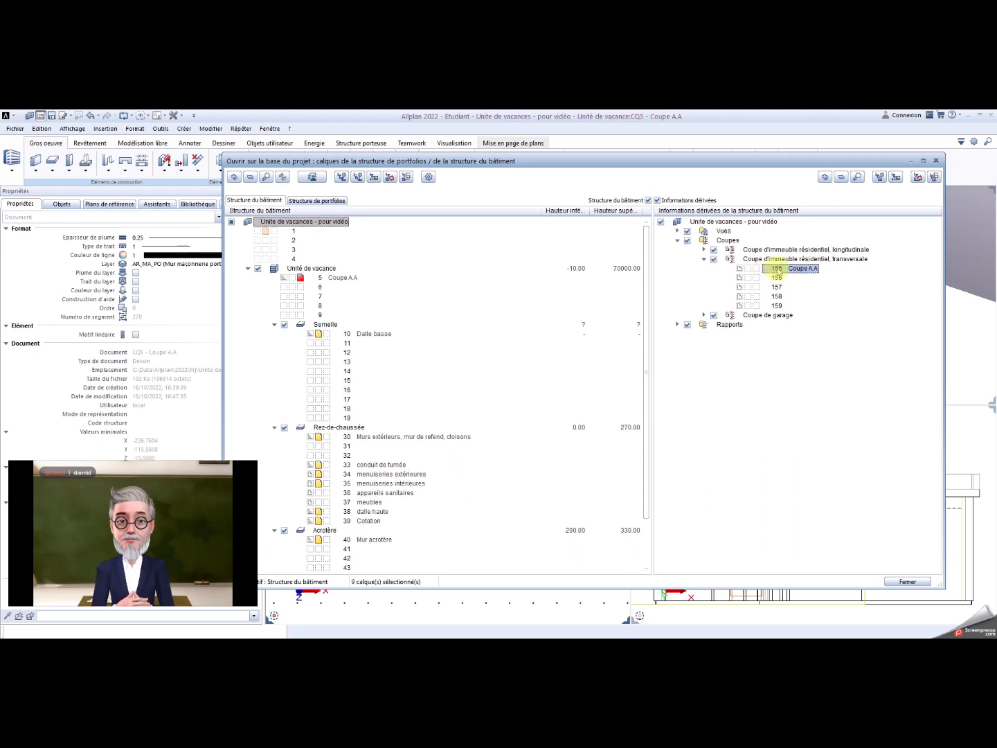
Step: Generate the section in drawing file 155 from section line A.A and make that drawing file active
right_click(778, 270)
click(793, 275)
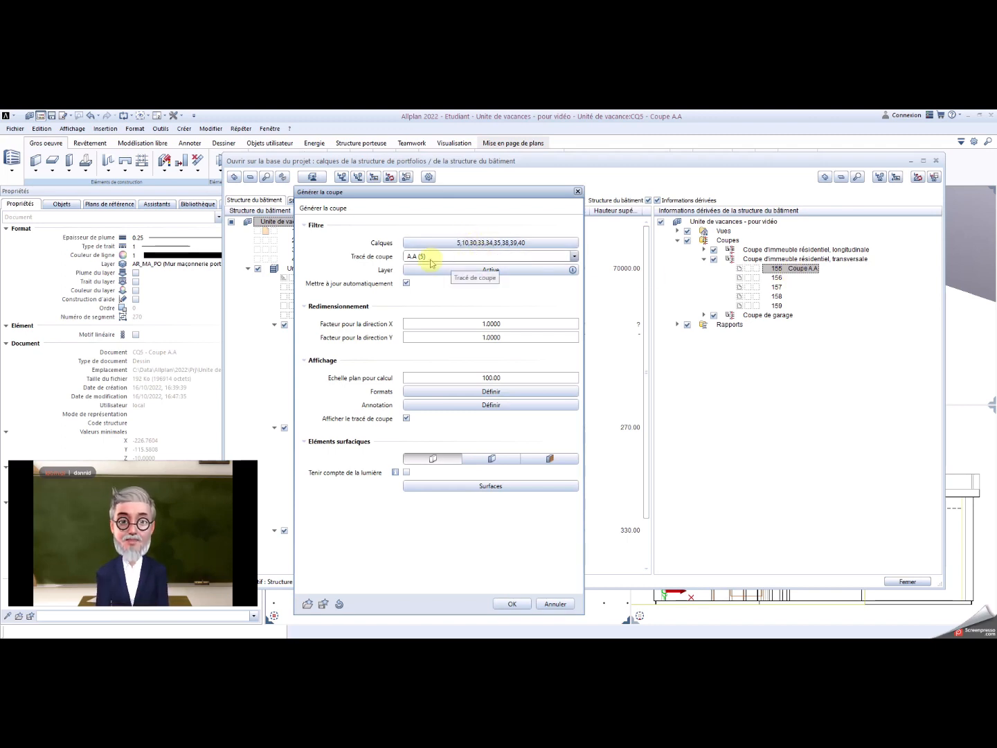
click(514, 604)
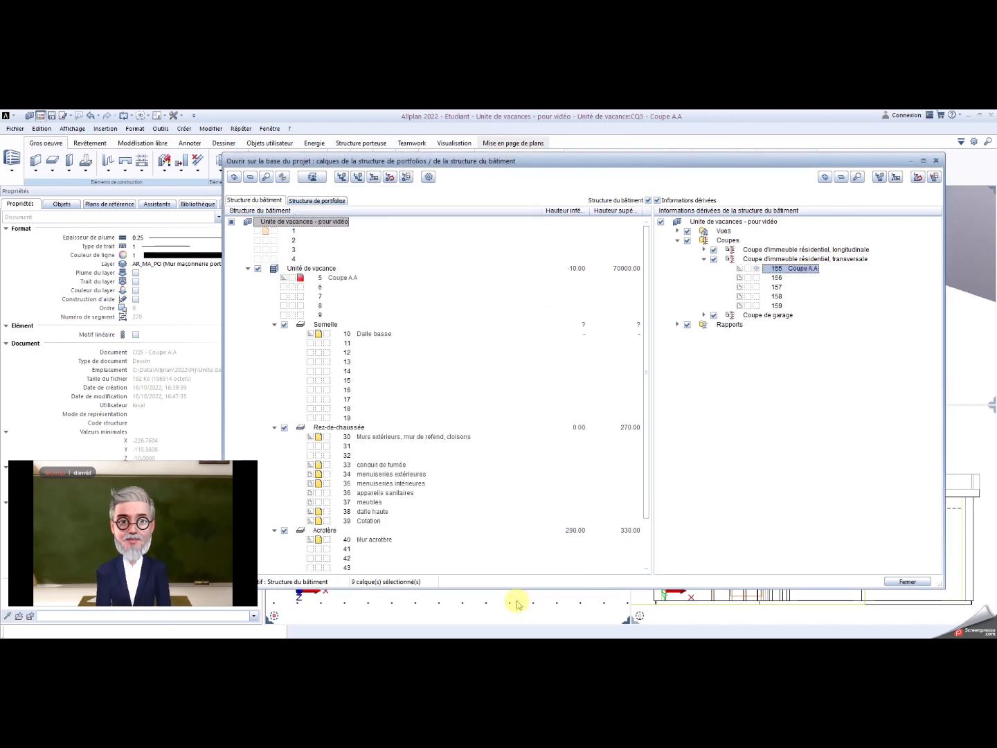
click(757, 269)
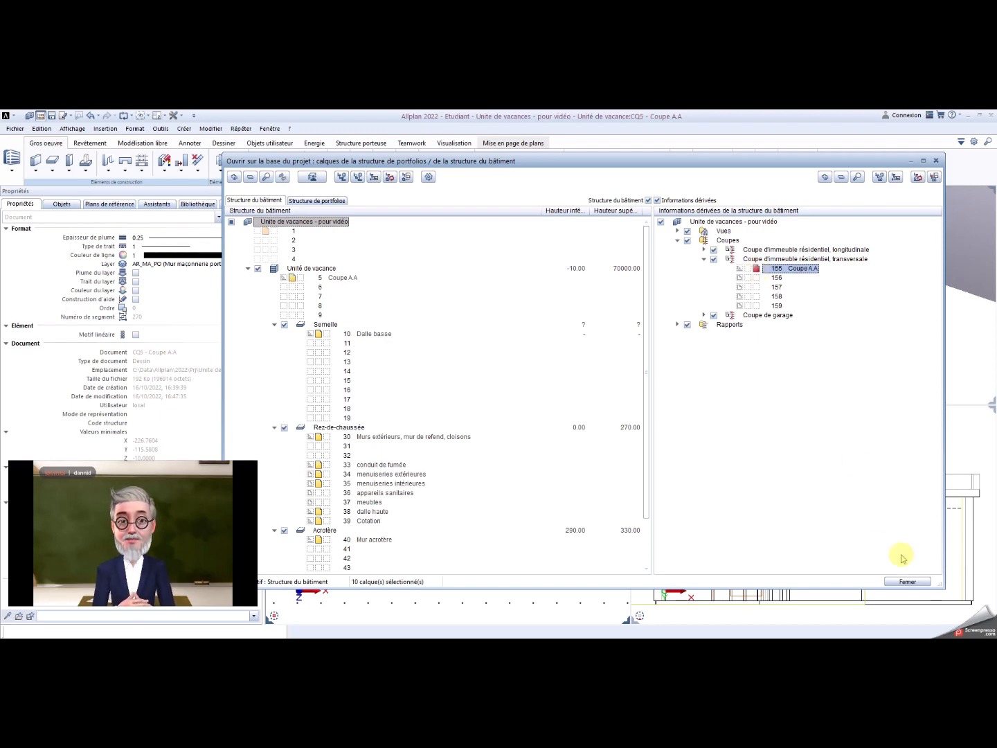
click(908, 582)
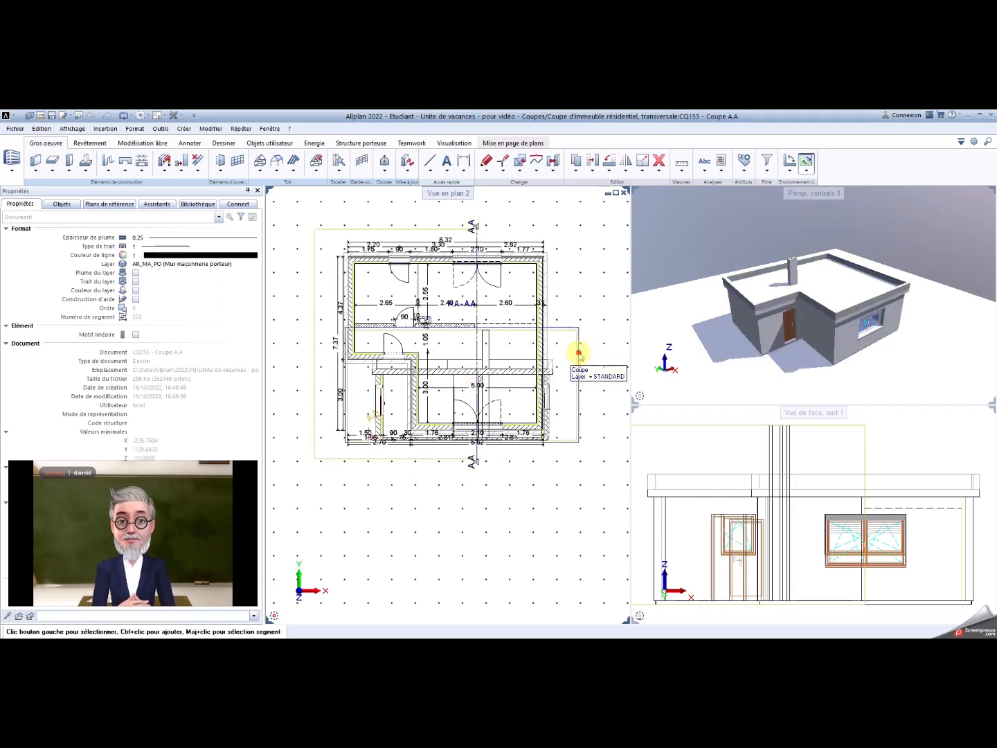
Step: Move the generated A.A section from on top of the floor plan to the empty area on the plan's right
click(578, 353)
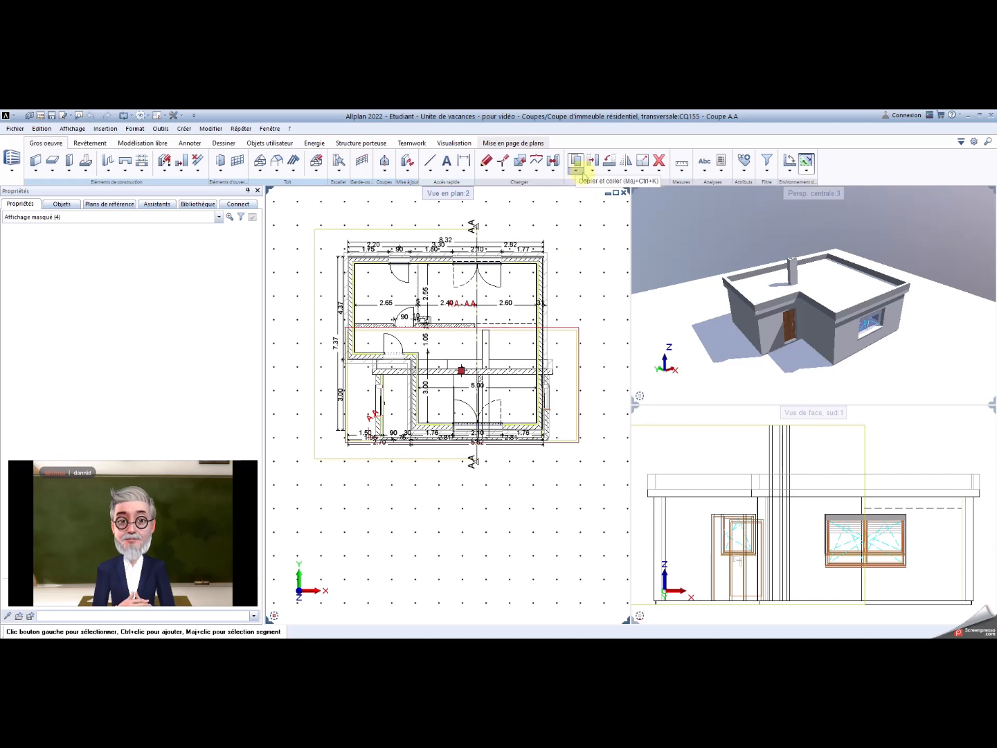
click(580, 171)
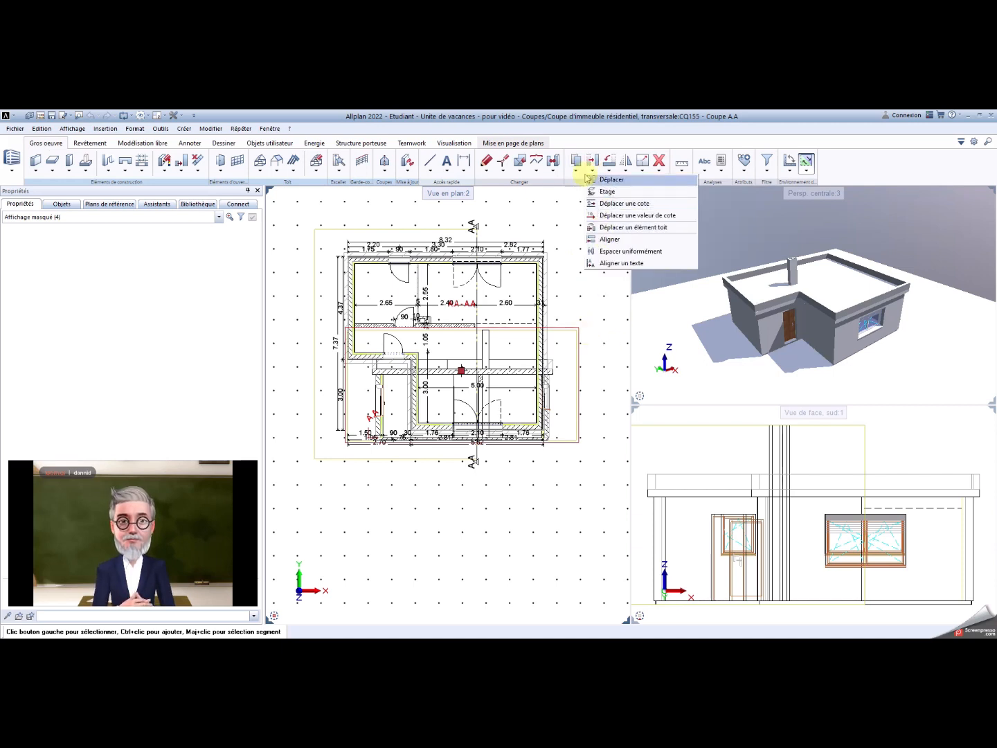
click(608, 179)
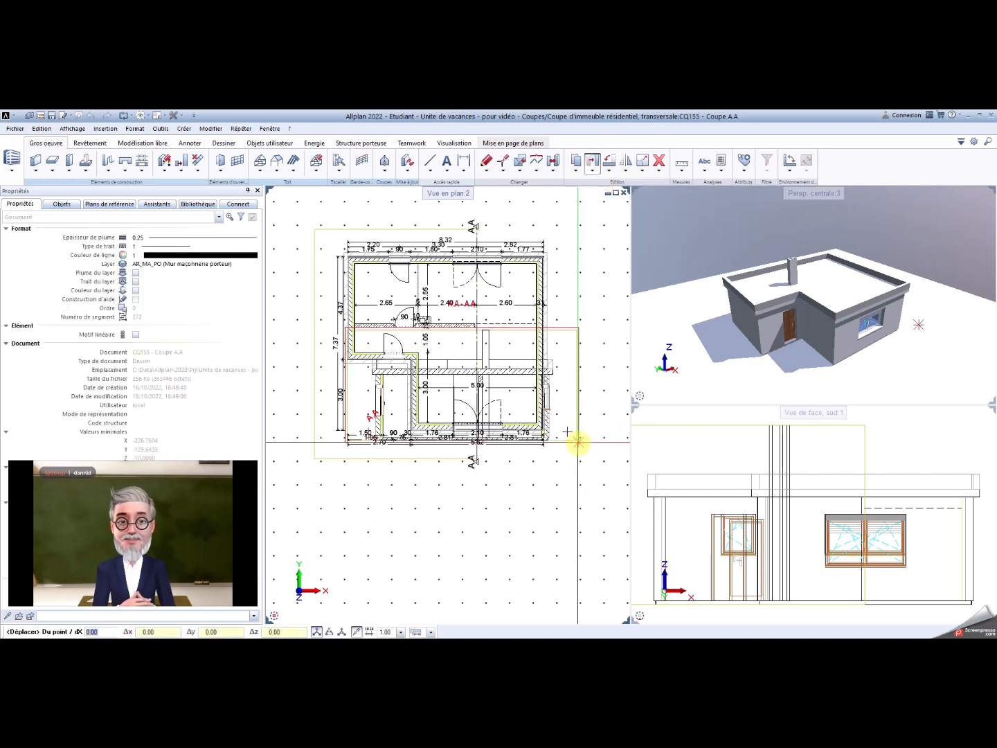
click(577, 443)
scroll(572, 527, down, 3)
scroll(527, 477, up, 3)
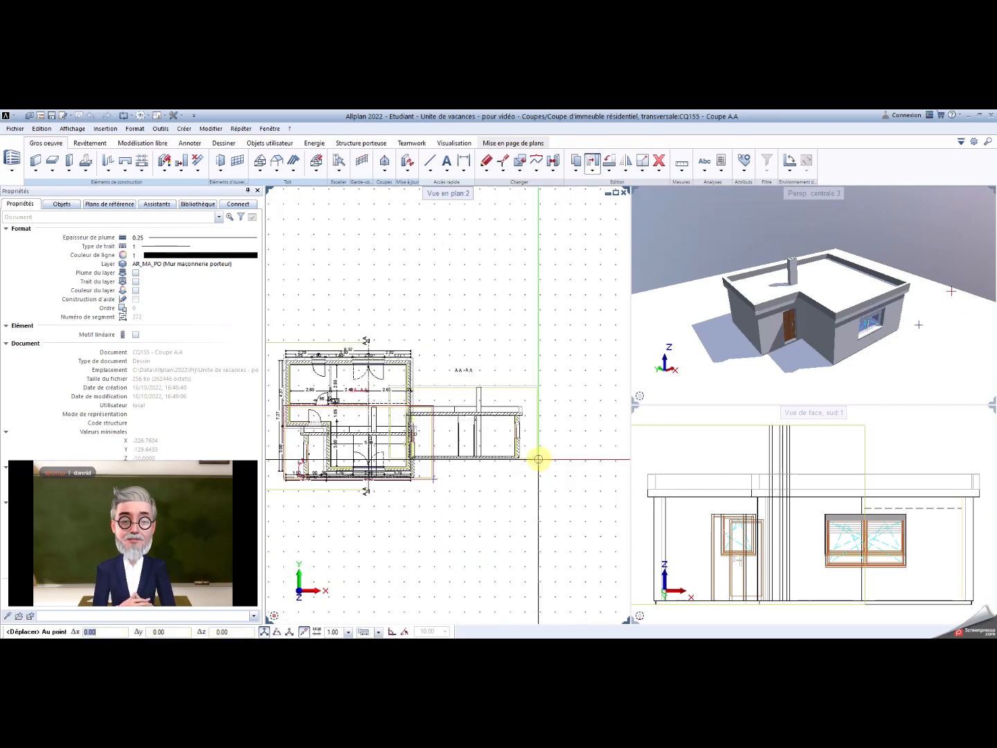
scroll(599, 454, down, 3)
middle_drag(586, 554, 513, 538)
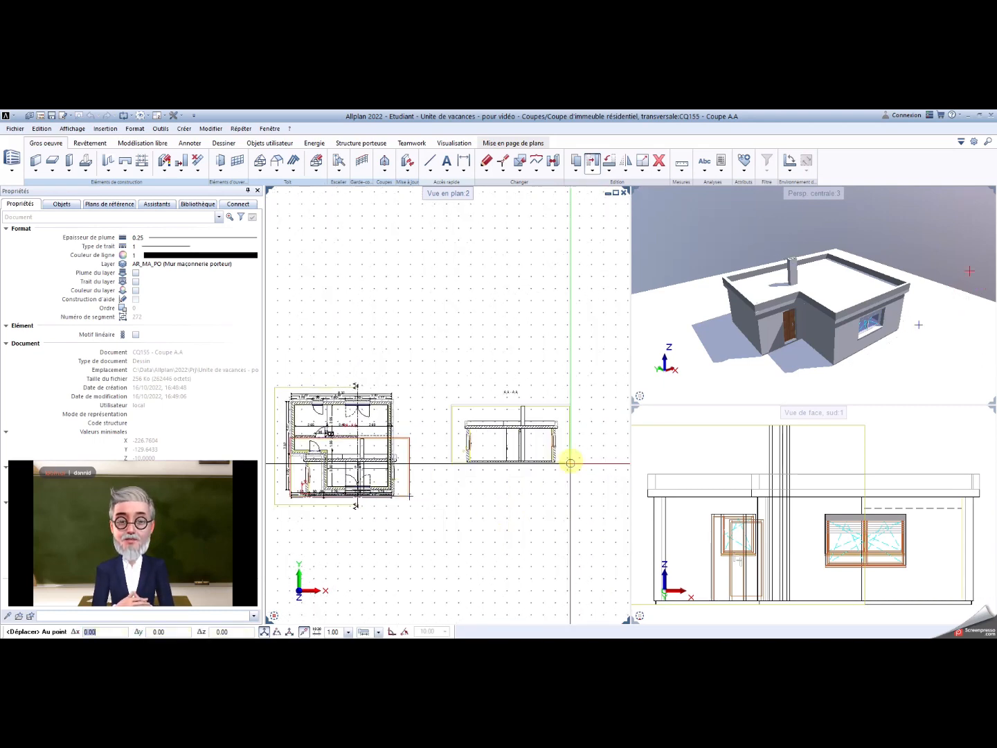
click(583, 450)
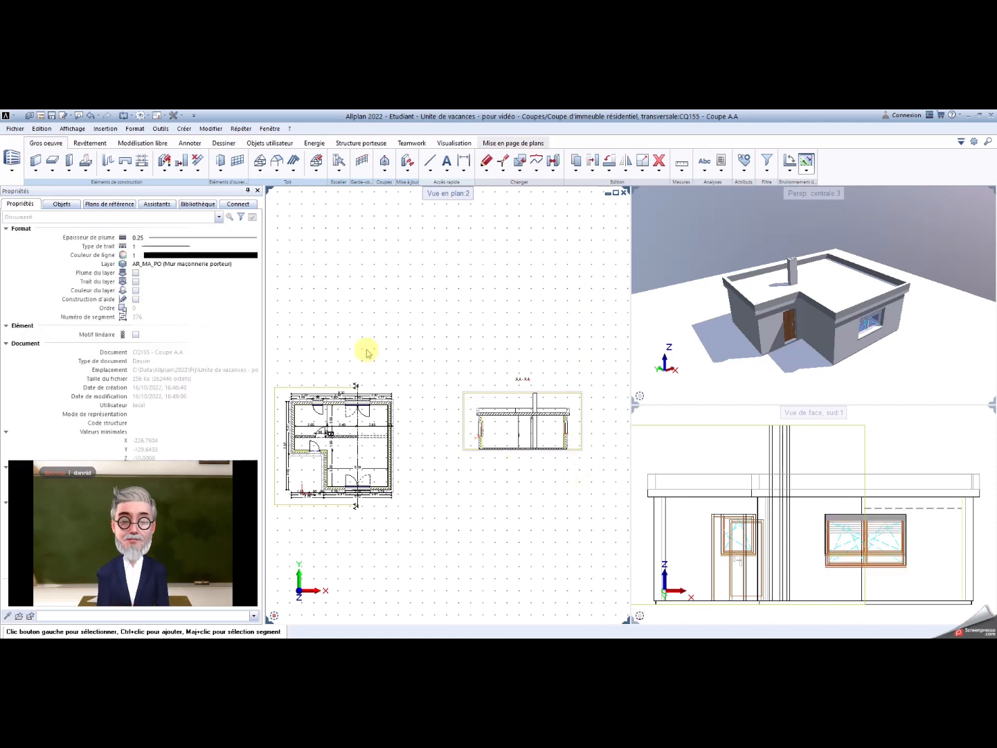
Step: Make drawing file 39 Cotation active and keep section drawing file 155 Coupe A.A active in the background
click(43, 119)
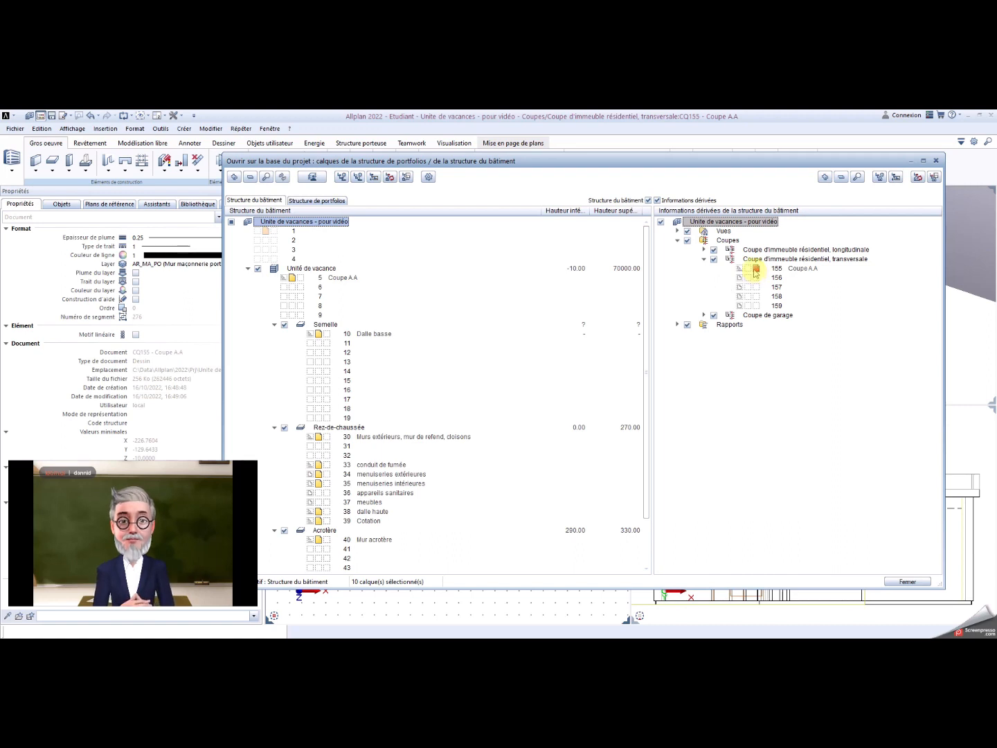
click(327, 520)
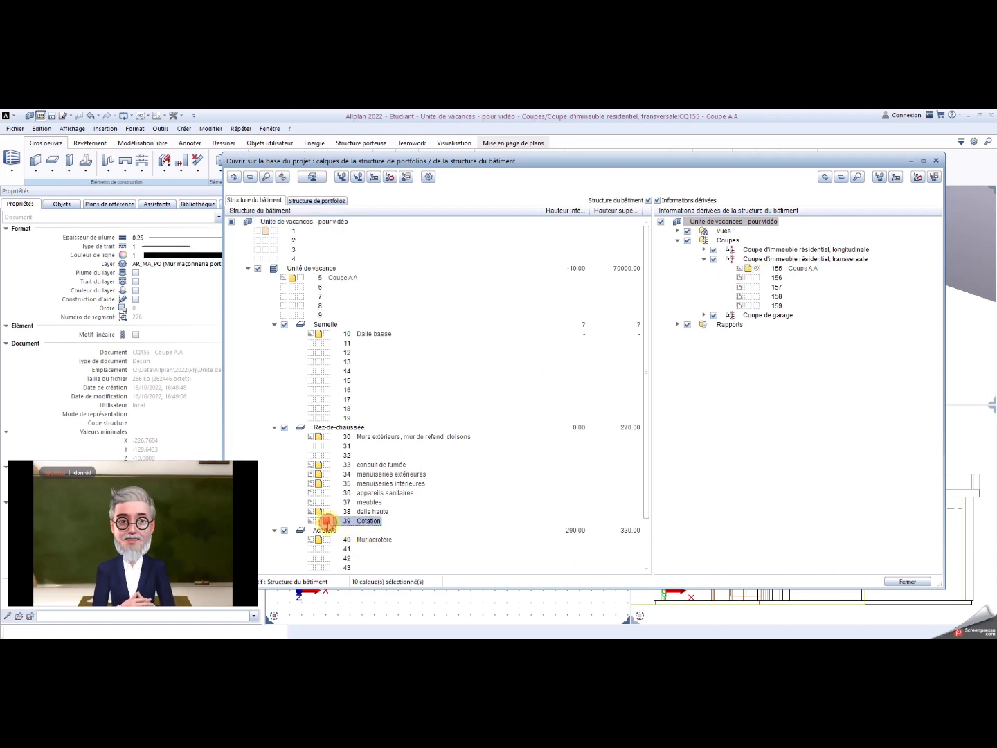
click(748, 270)
click(908, 582)
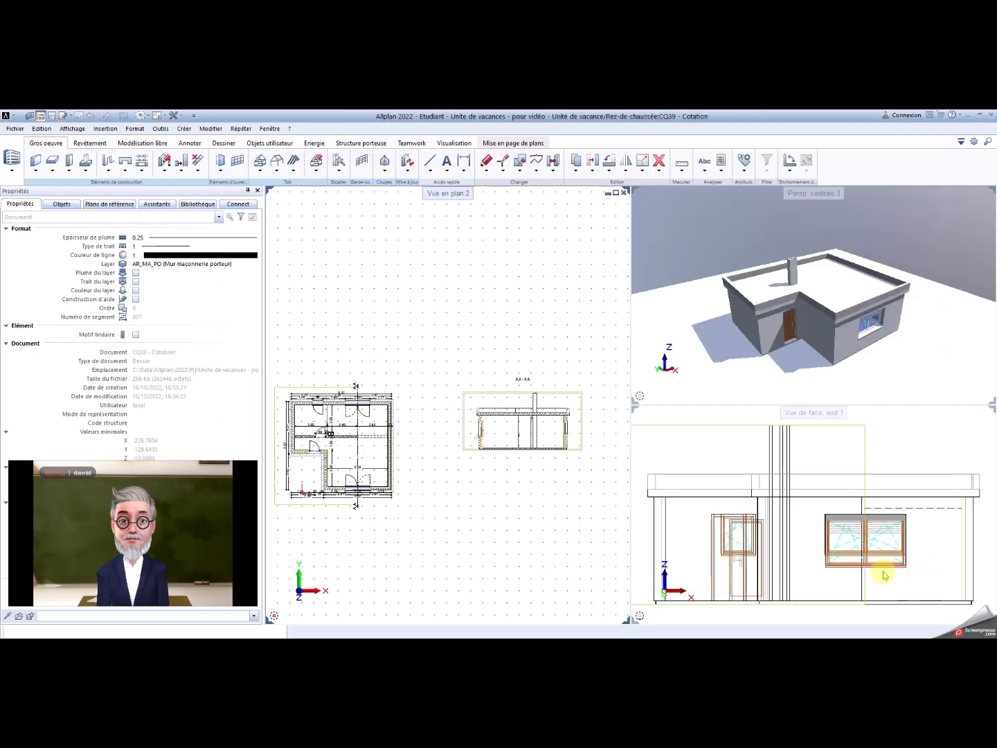
click(50, 115)
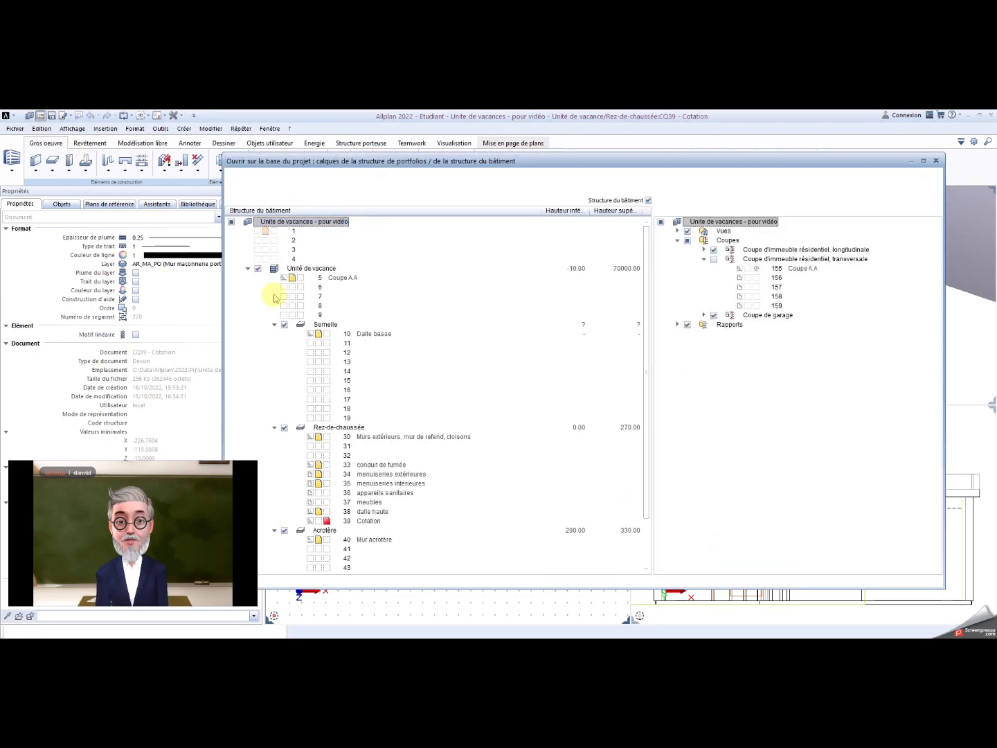
click(748, 271)
click(908, 582)
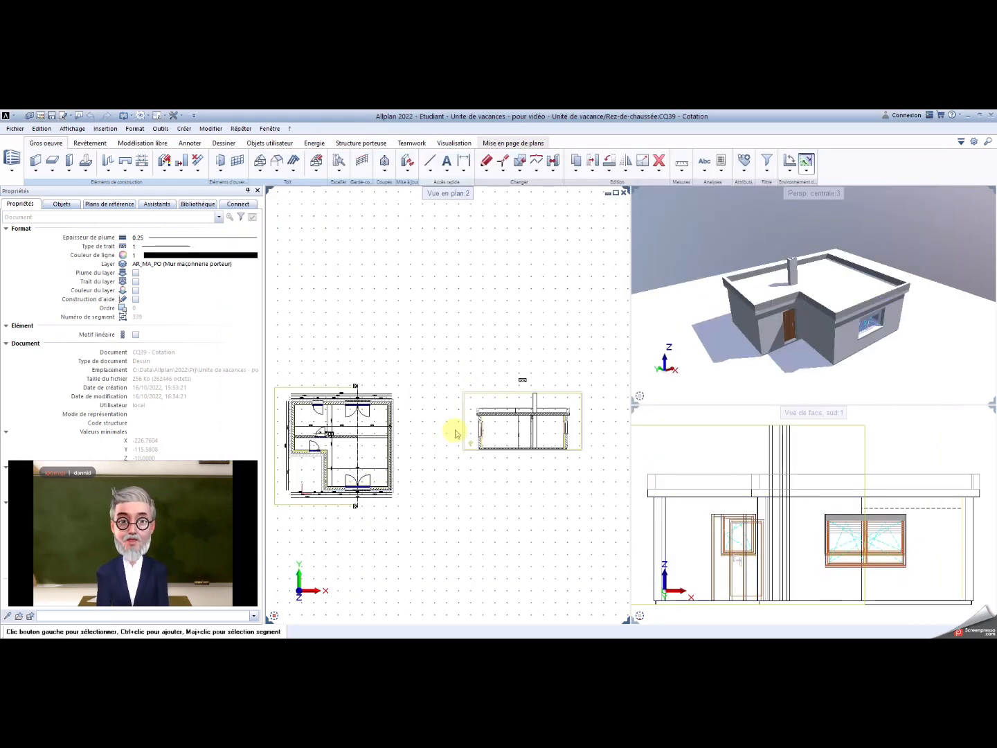
scroll(455, 433, up, 5)
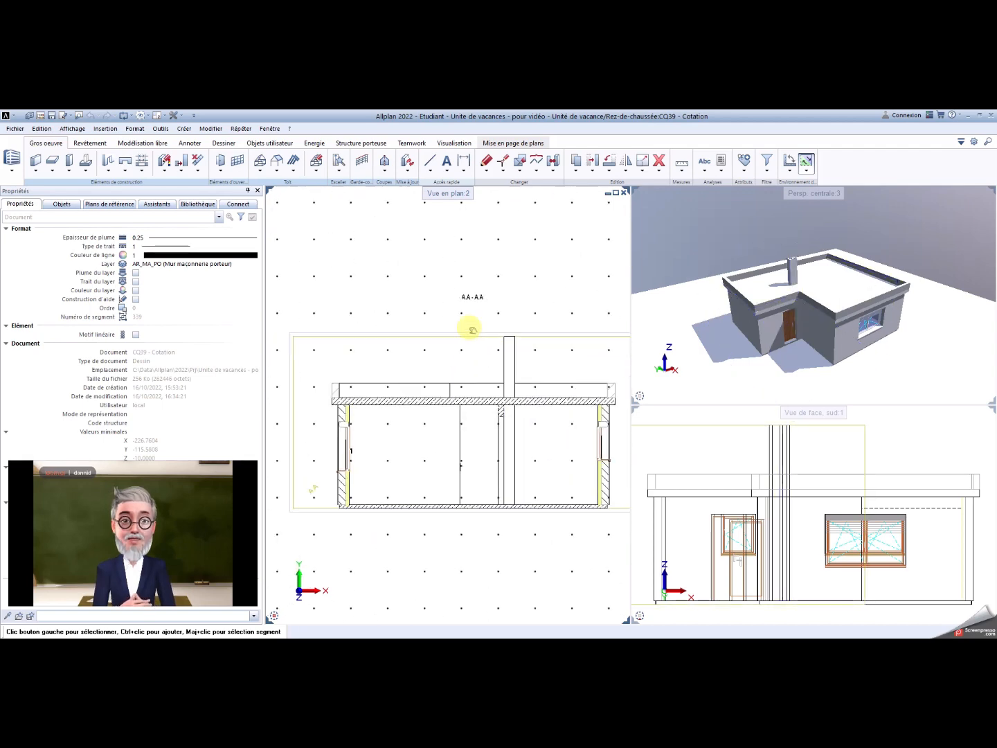
middle_drag(471, 330, 453, 307)
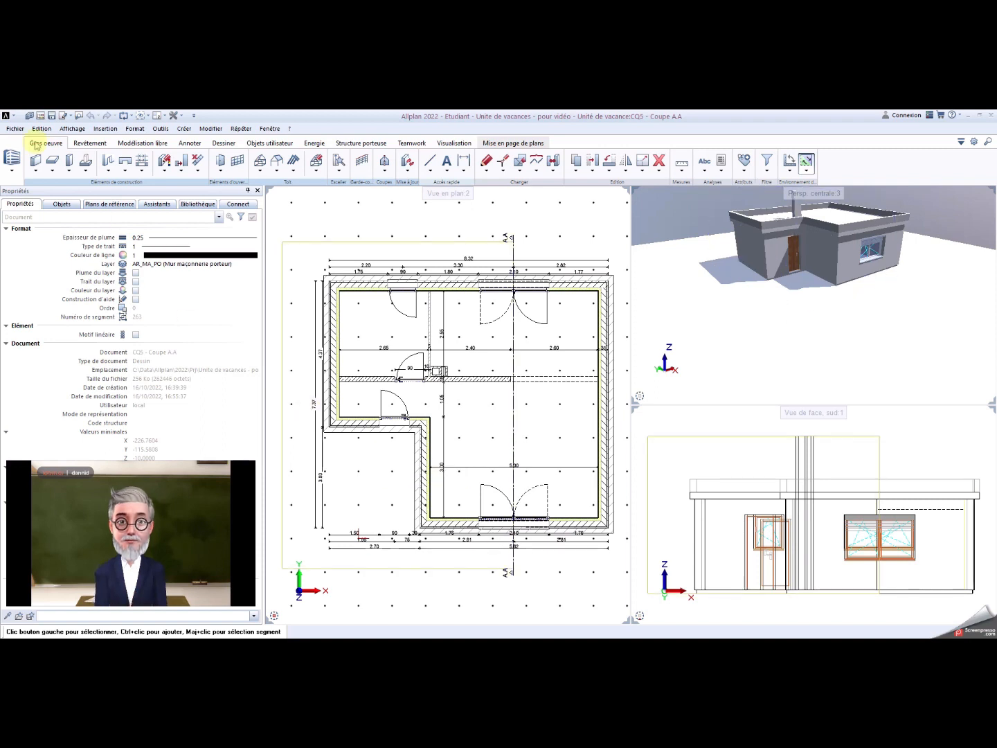
Step: Enable the Vues branch and name drawing files 100, 105, 110 and 115 Façade Principale, Façade Arrière, Pignon Droit and Pignon Gauche
click(40, 116)
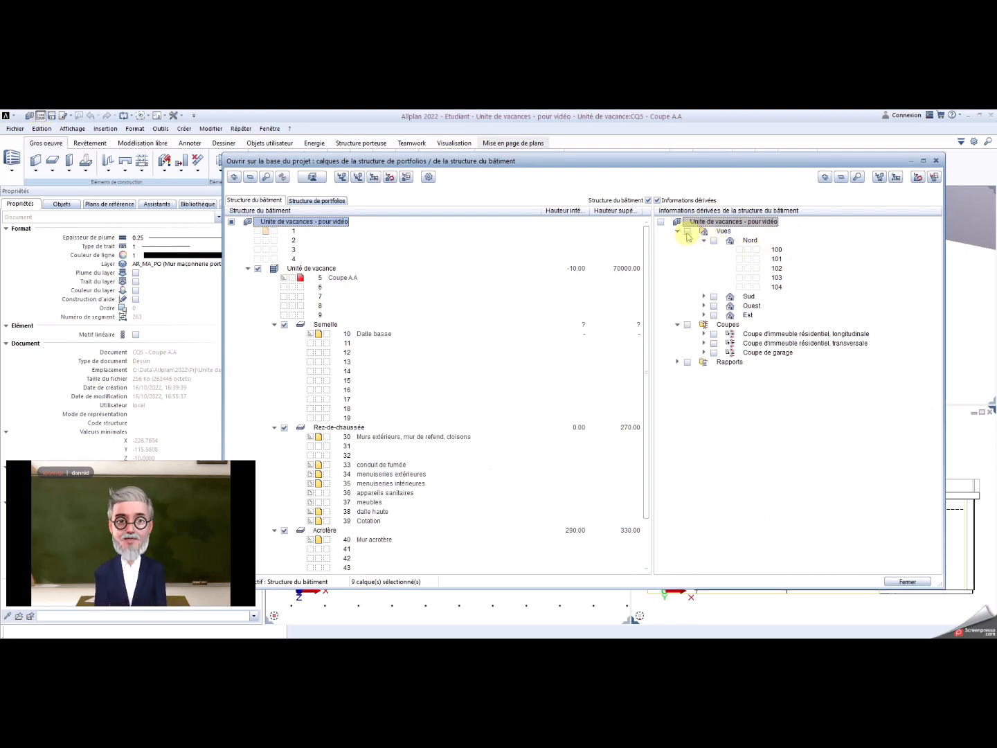
click(687, 233)
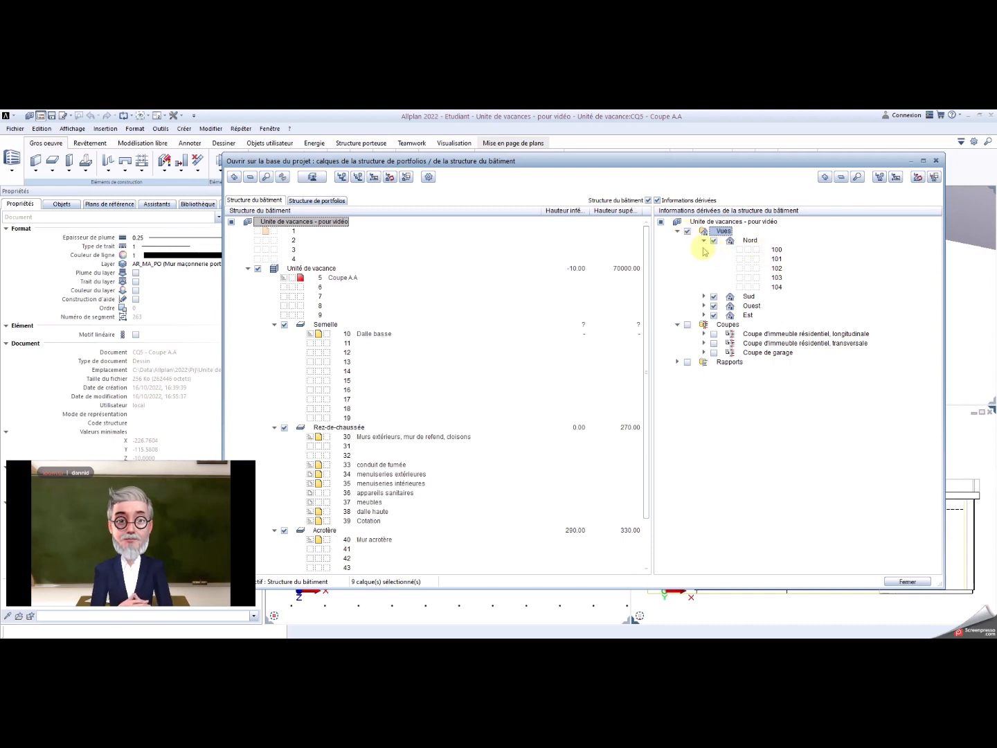
click(791, 253)
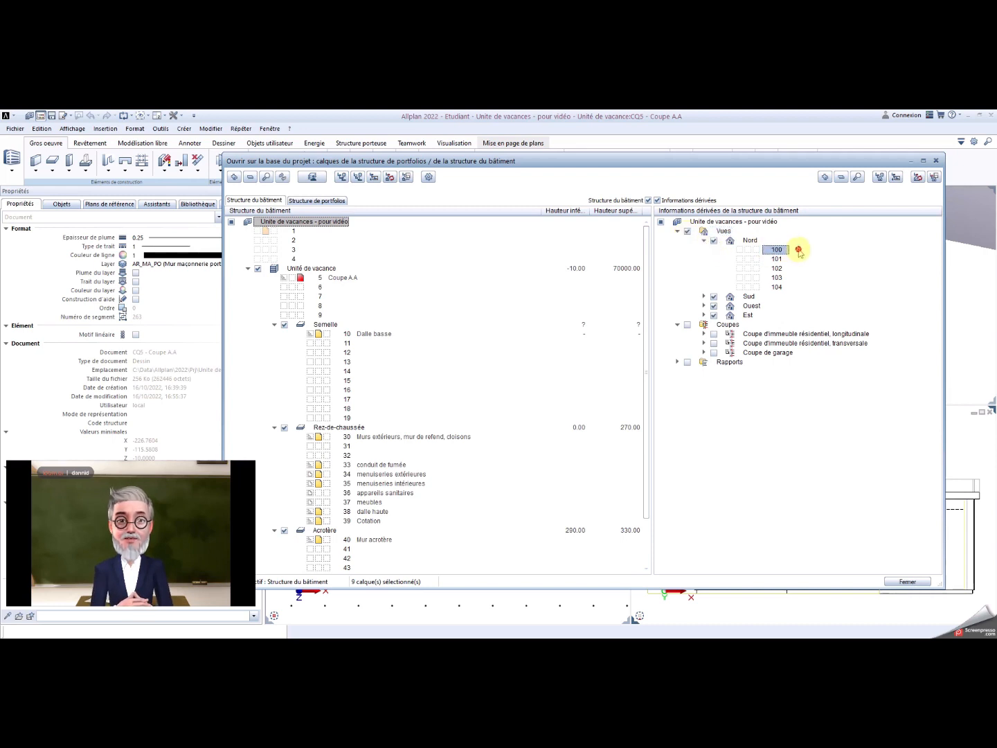
click(796, 251)
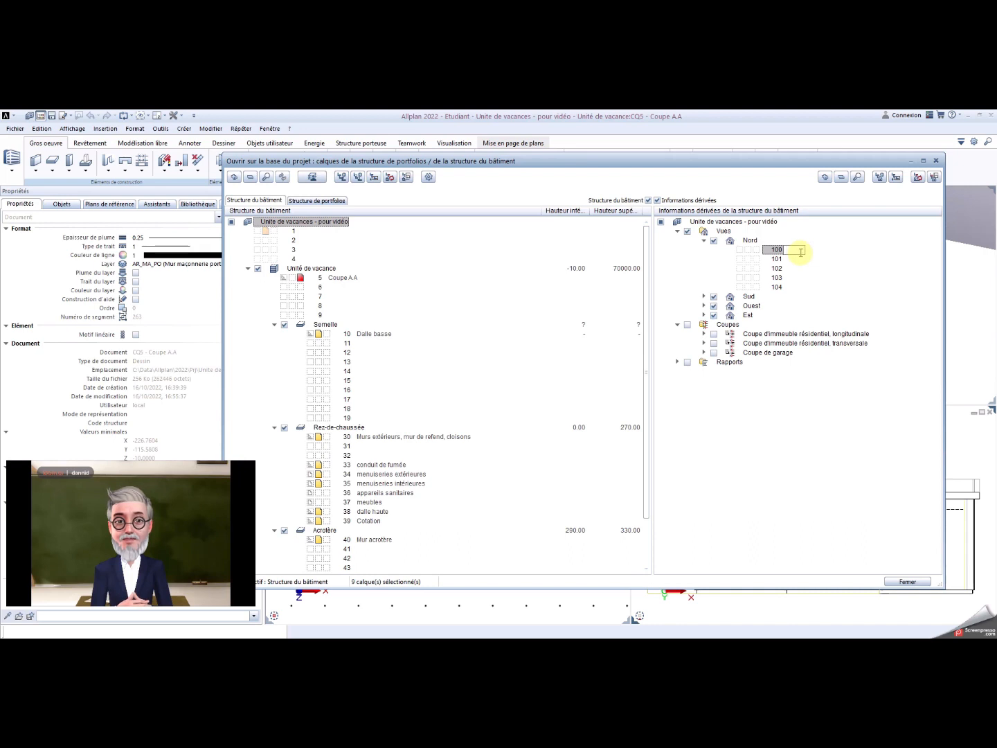
click(703, 297)
click(704, 297)
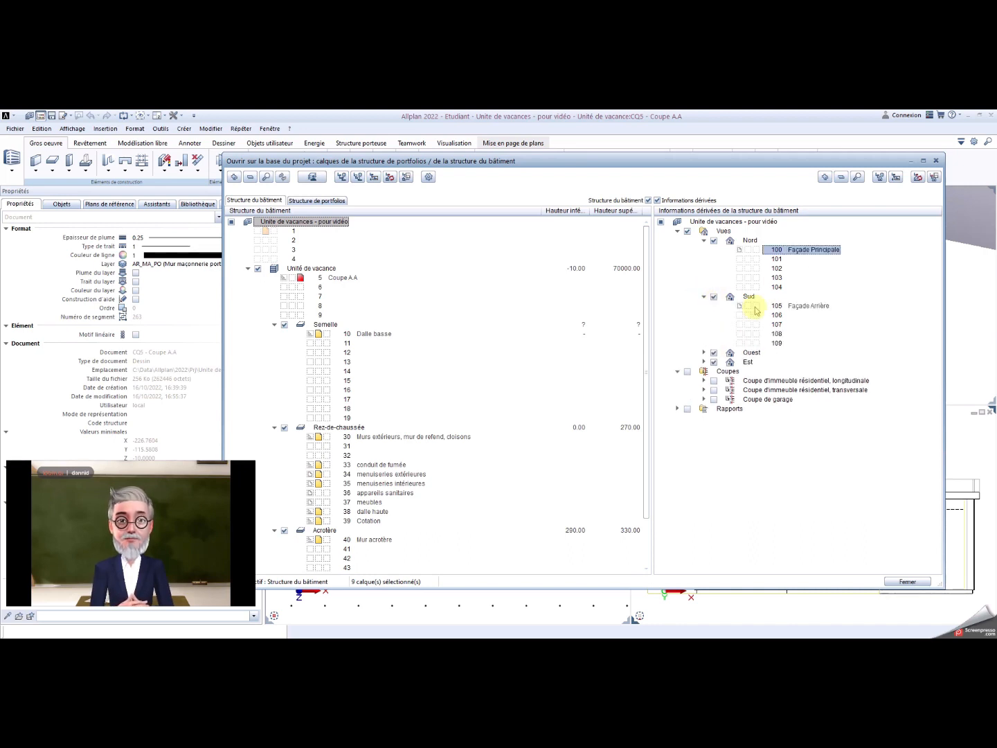
click(705, 353)
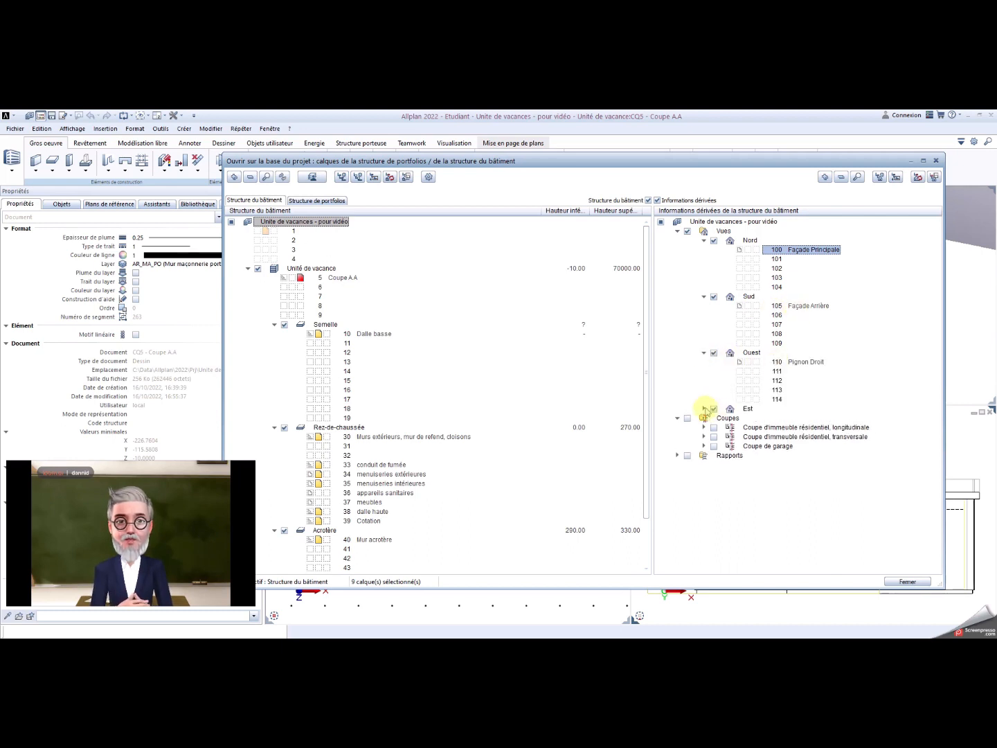
click(705, 408)
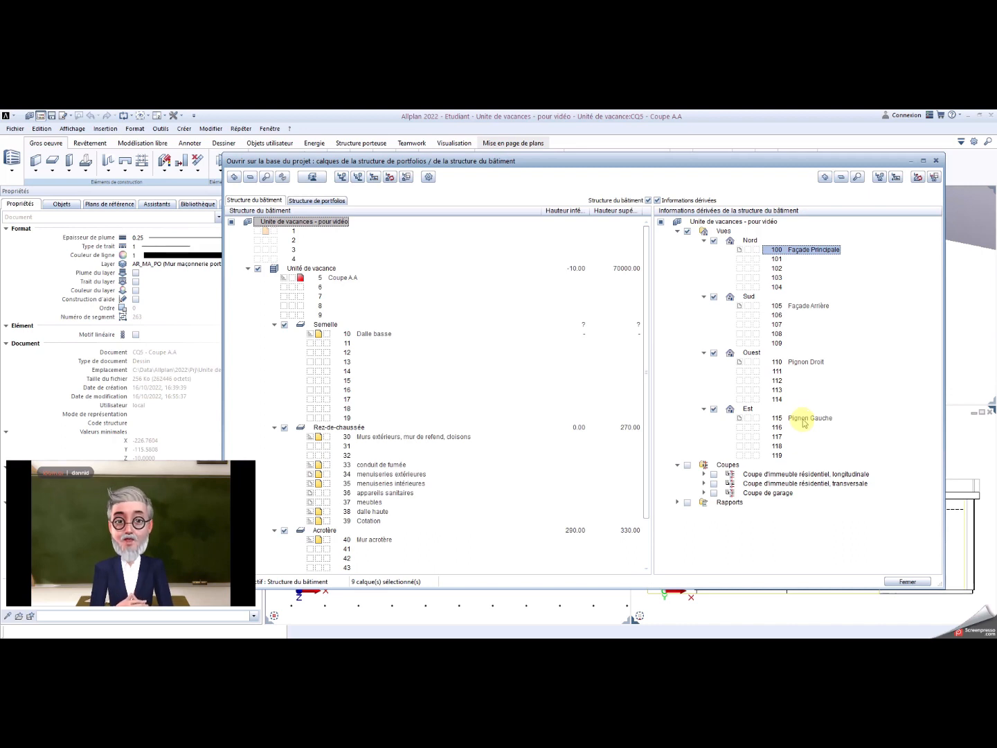
Step: Make drawing file 100 Façade Principale active and generate its view with the front, south projection (Vue de face, sud)
click(757, 251)
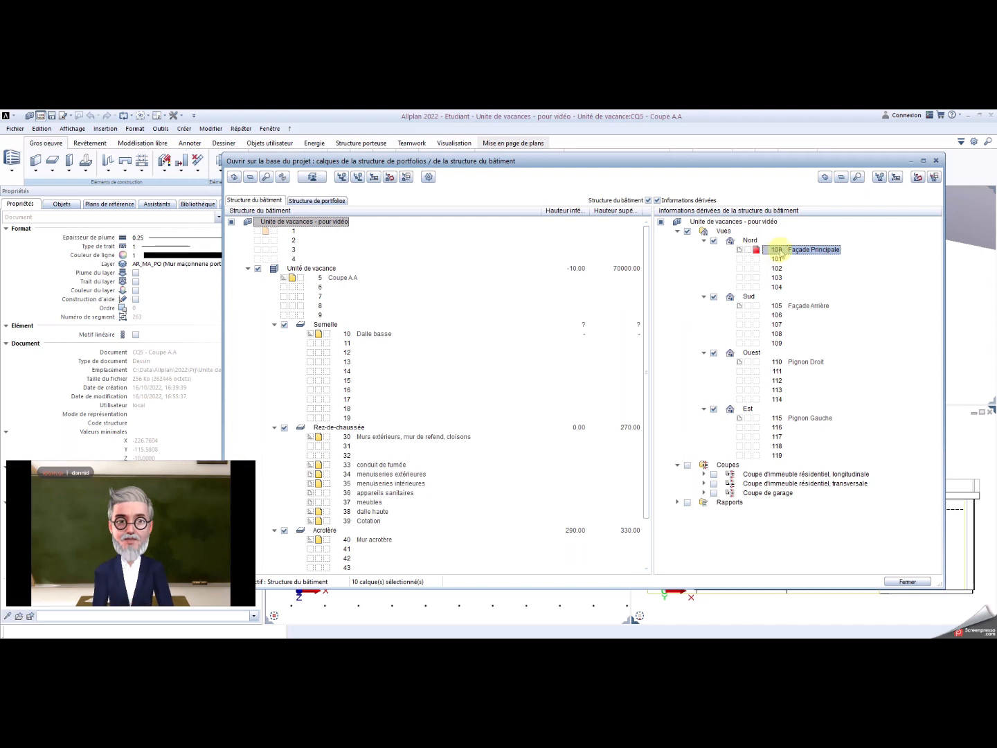
right_click(782, 252)
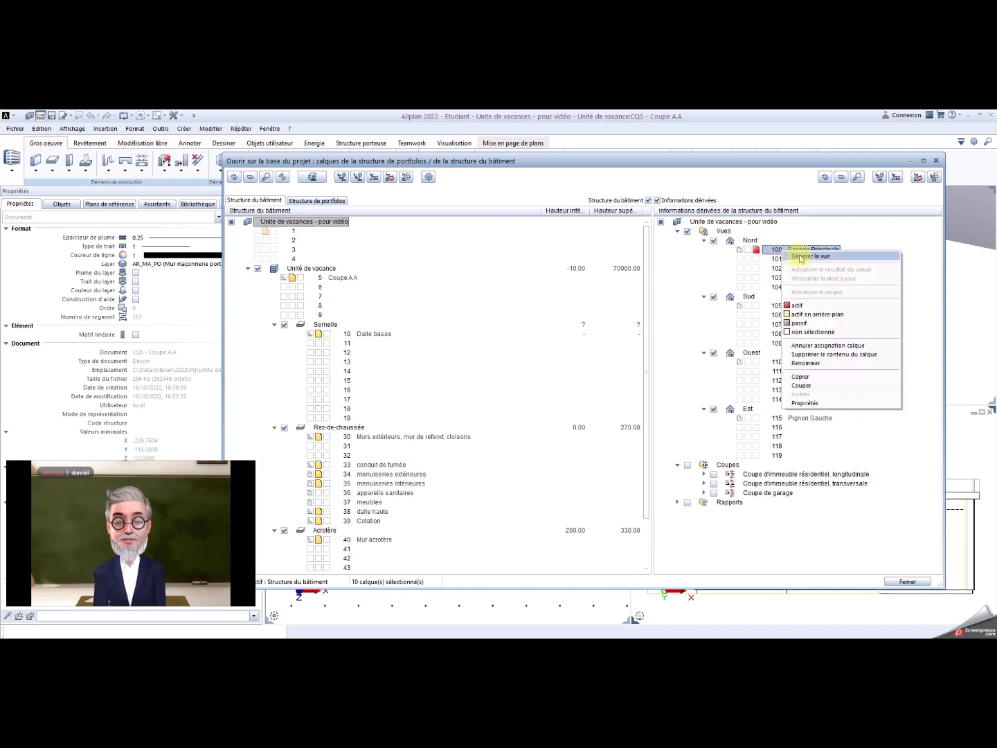
click(801, 256)
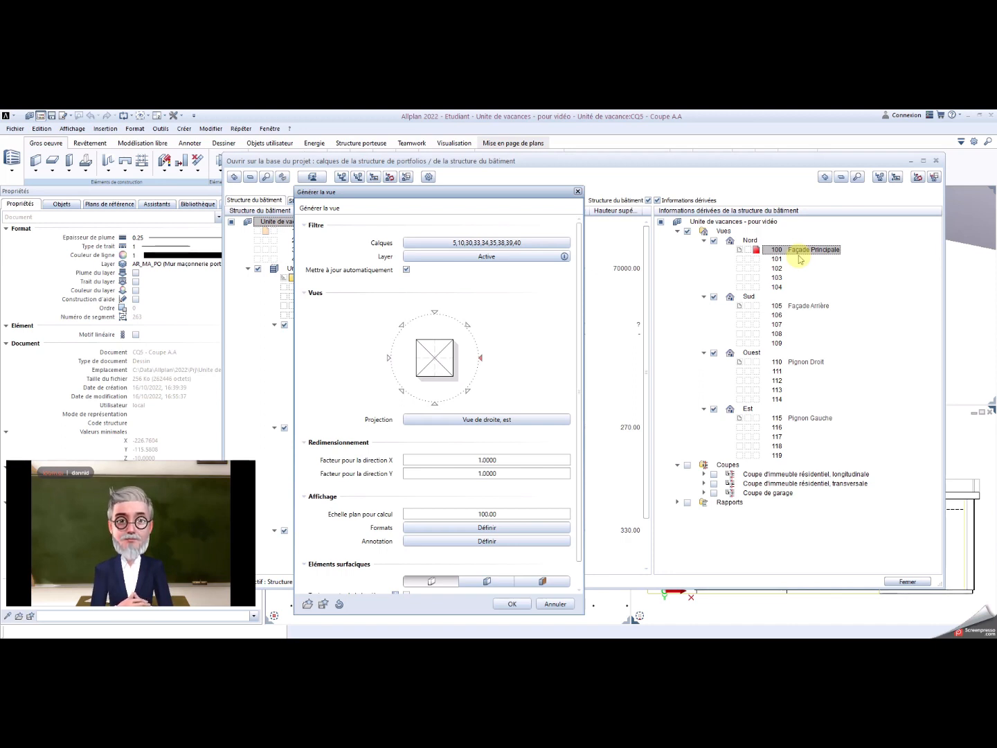
click(435, 407)
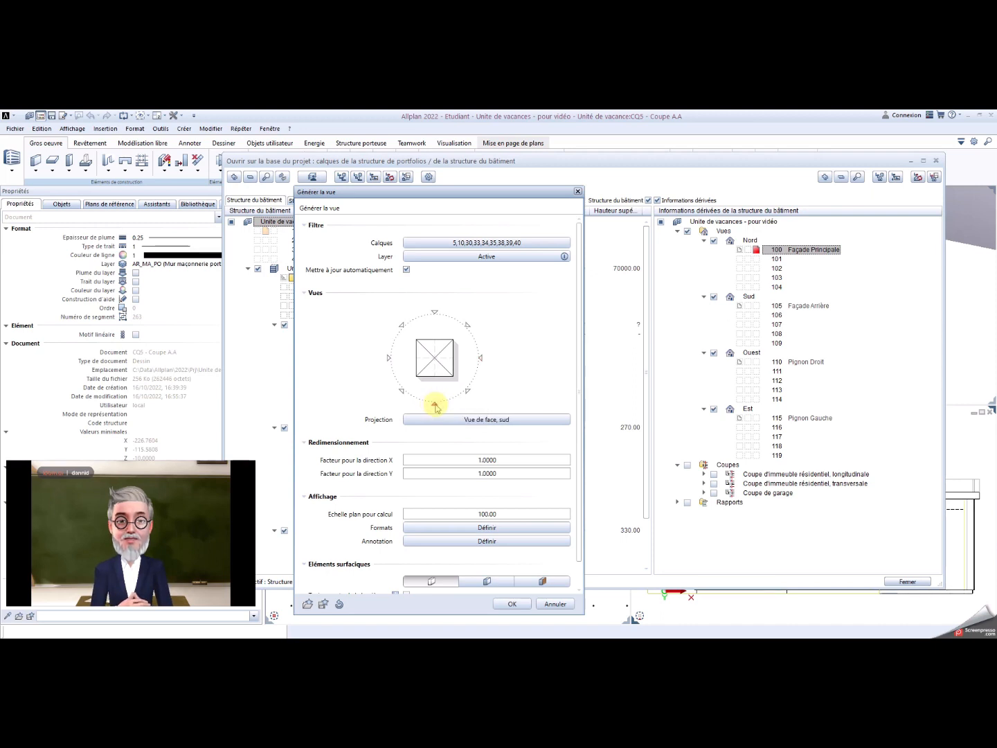
click(516, 604)
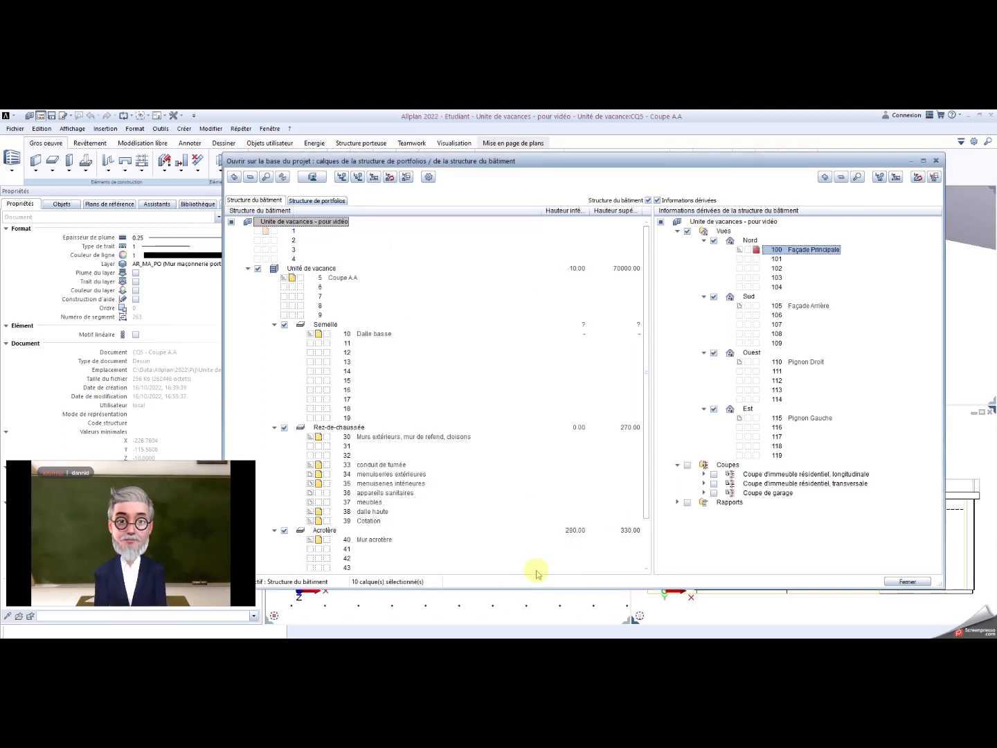
Step: Make drawing file 105 Façade Arrière active and move the generated Sud view to the empty area above the floor plan
click(756, 306)
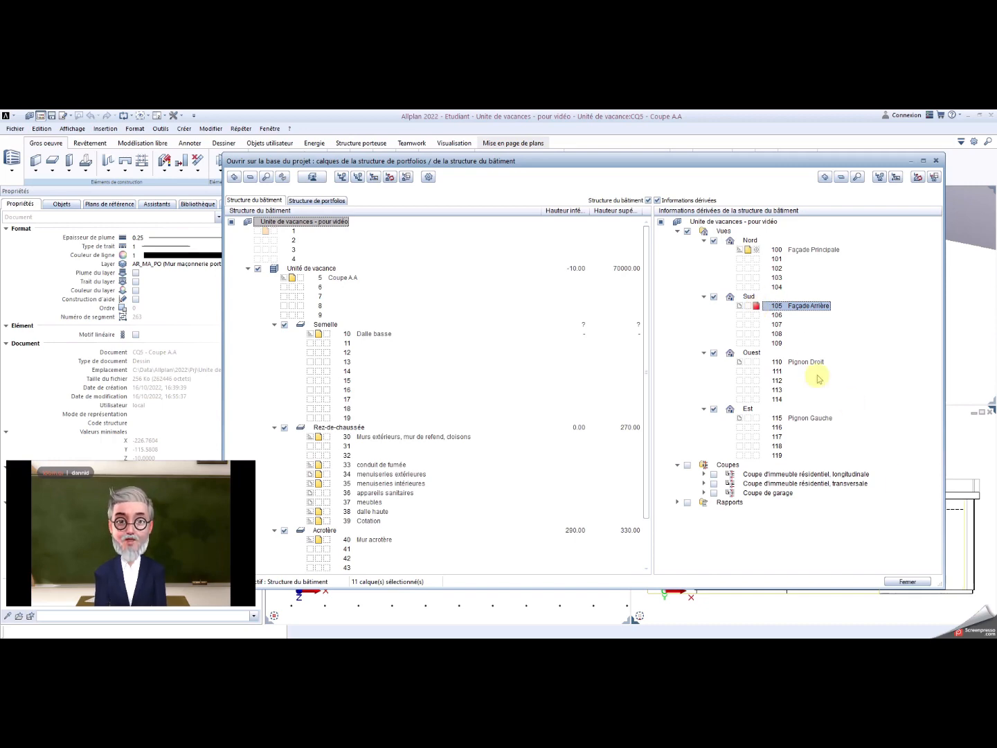
click(922, 582)
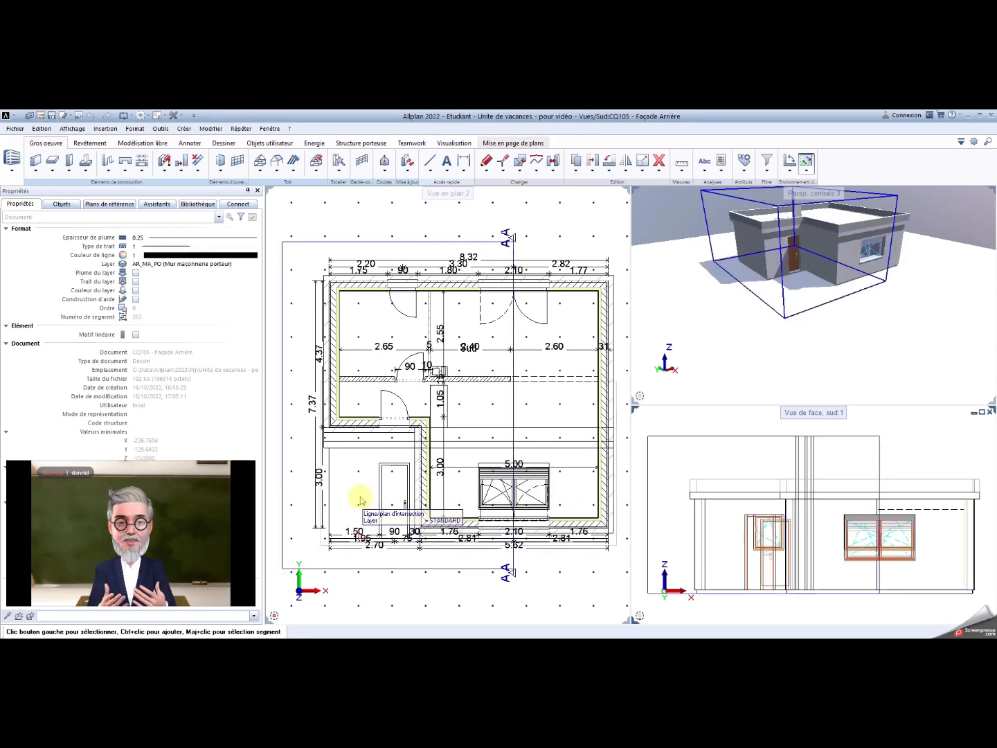
click(613, 548)
click(577, 166)
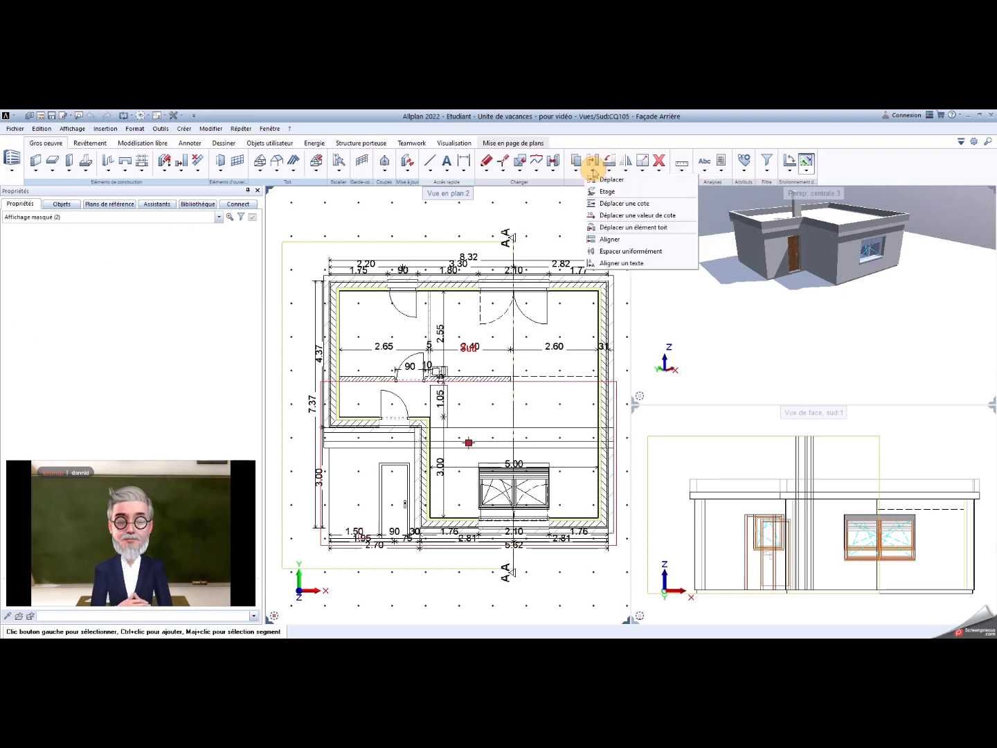
click(594, 165)
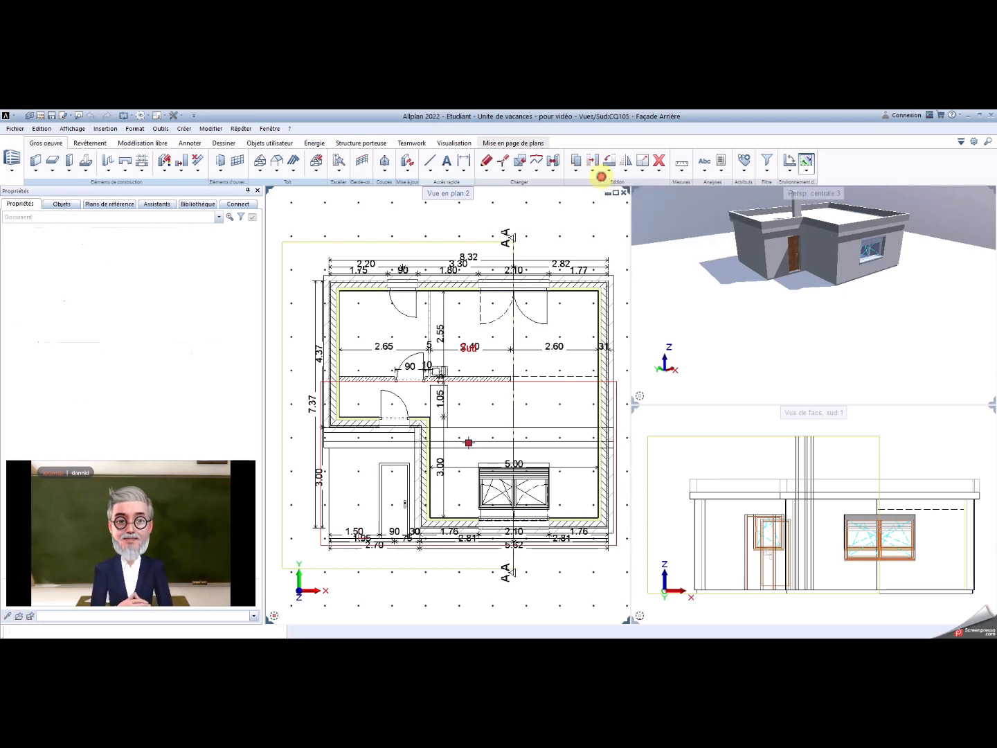
click(621, 546)
scroll(527, 375, down, 1)
scroll(526, 375, down, 1)
middle_drag(526, 389, 545, 616)
click(509, 326)
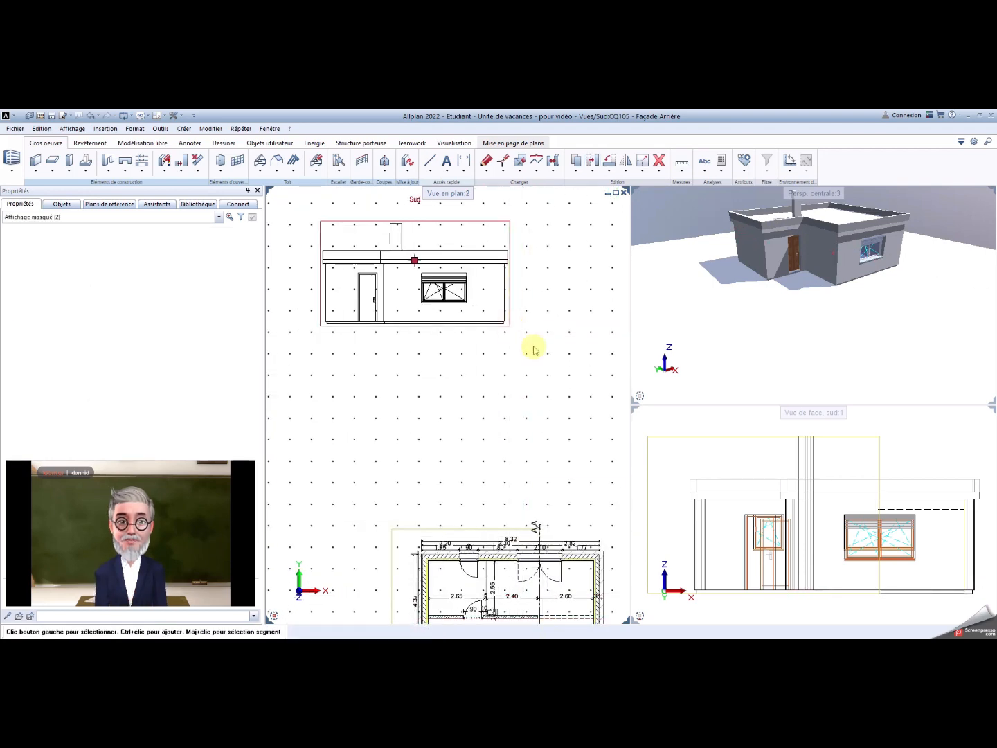
key(Escape)
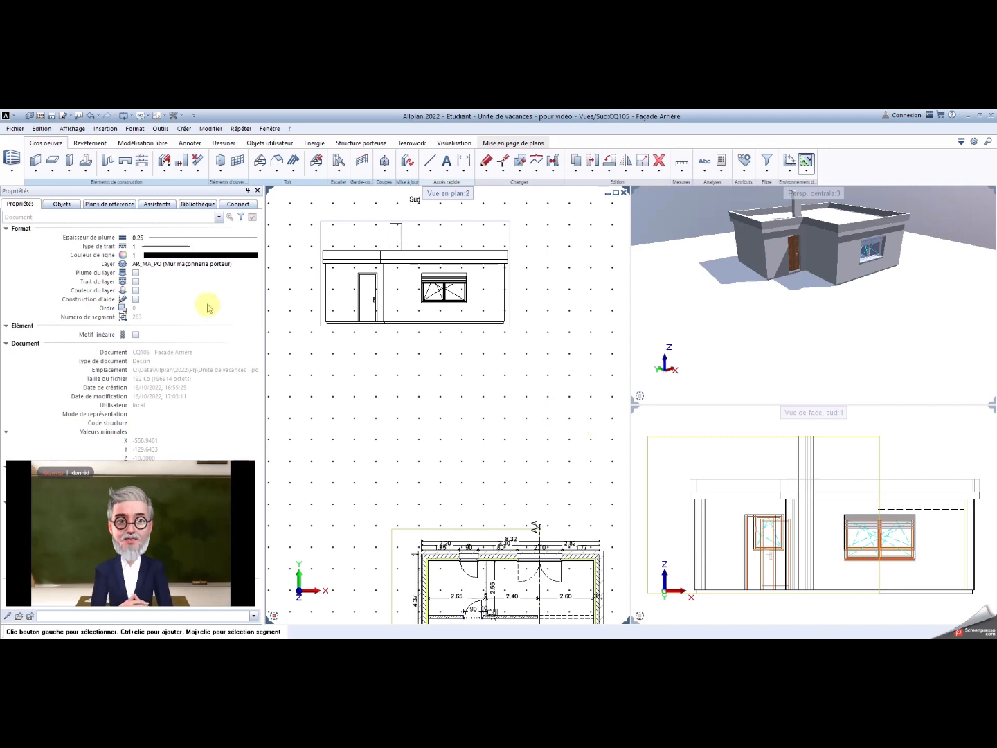
Step: Generate the view of drawing file 105 Façade Arrière with the rear, north projection (Vue arrière, nord)
click(40, 116)
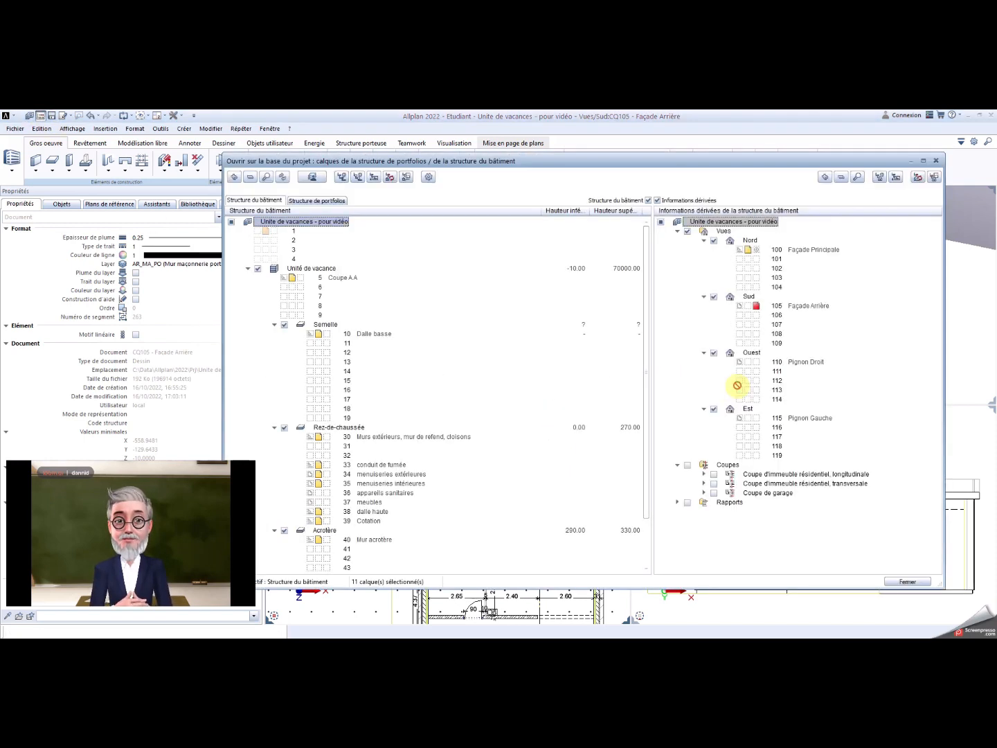
right_click(809, 311)
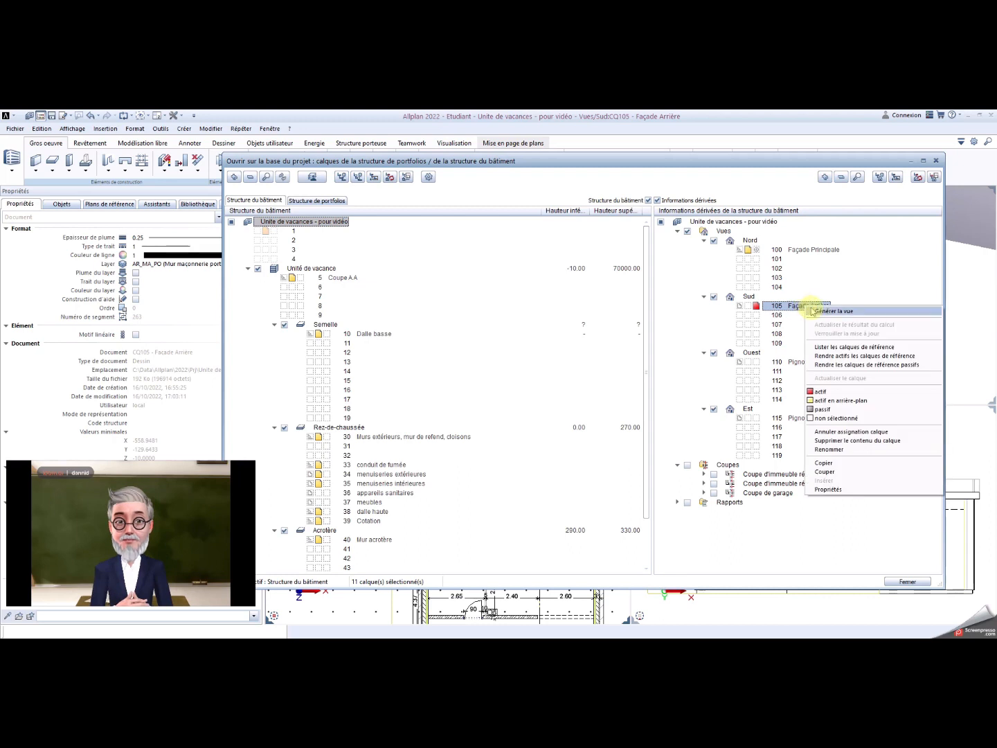
click(821, 311)
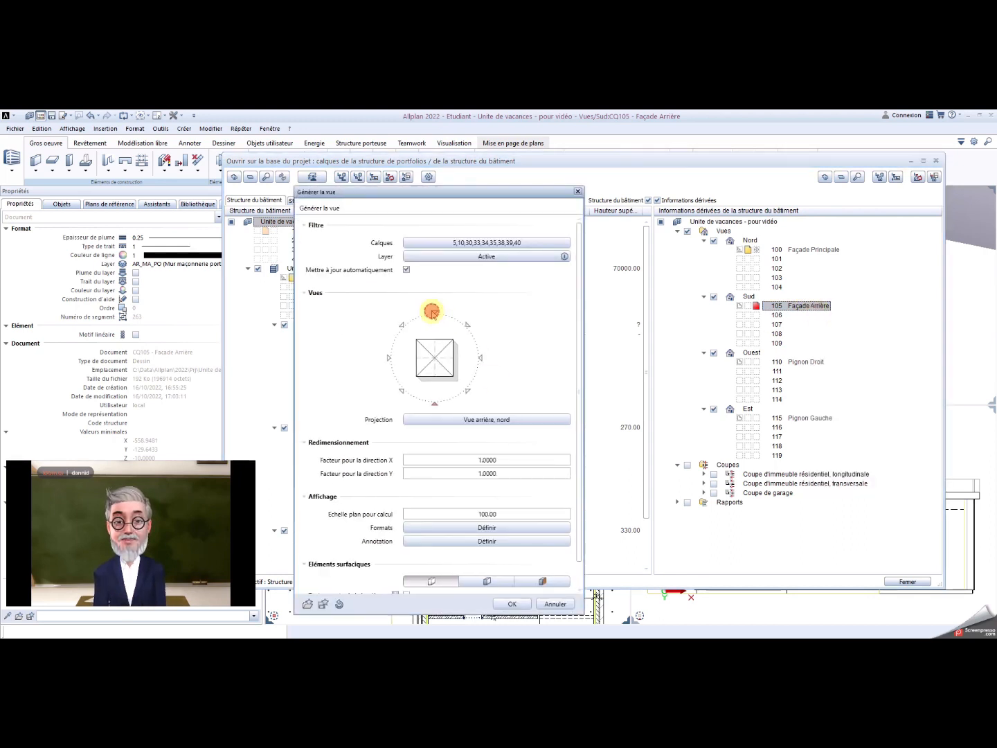
click(432, 312)
click(509, 604)
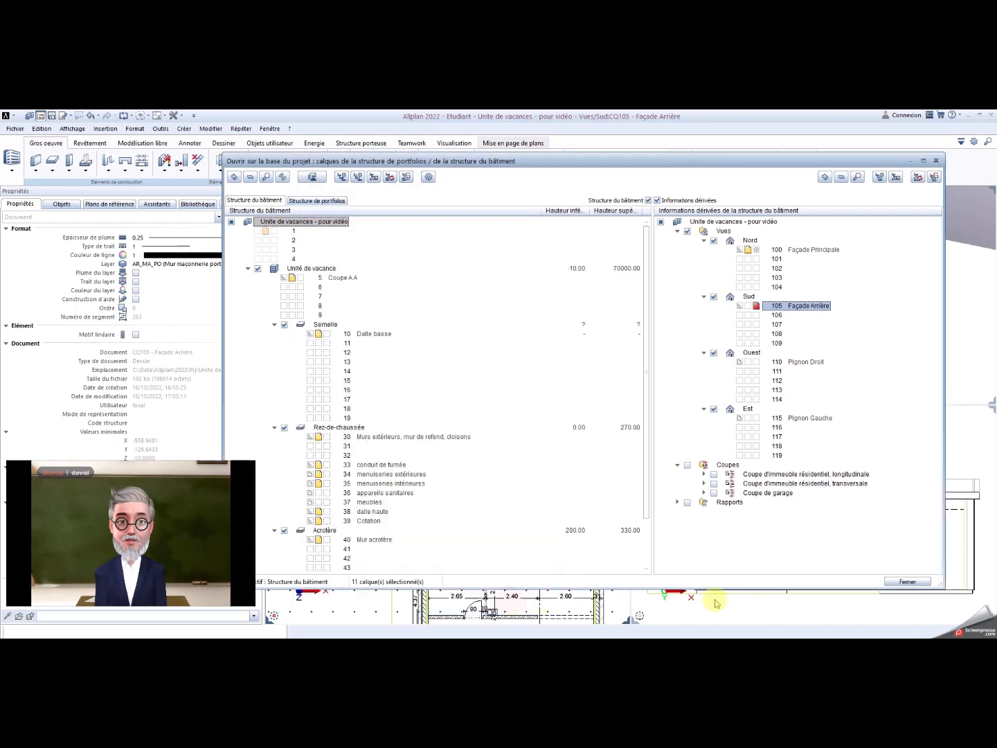
click(907, 582)
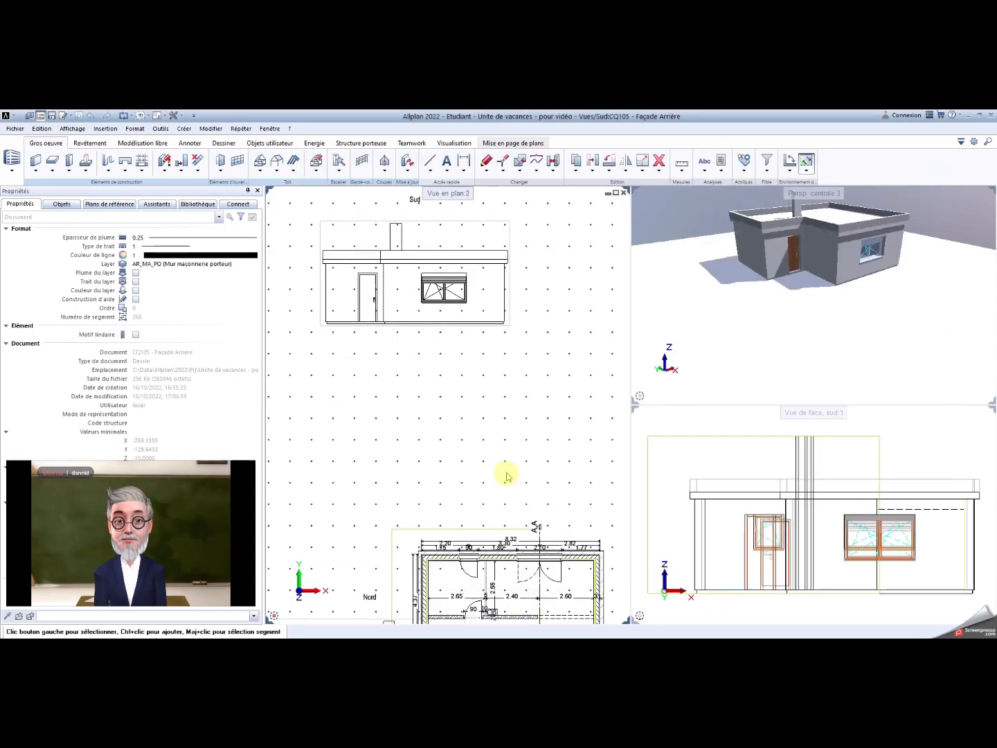
Step: Try to move the generated Nord view up from its place over the floor plan
scroll(506, 470, down, 3)
middle_drag(507, 468, 479, 353)
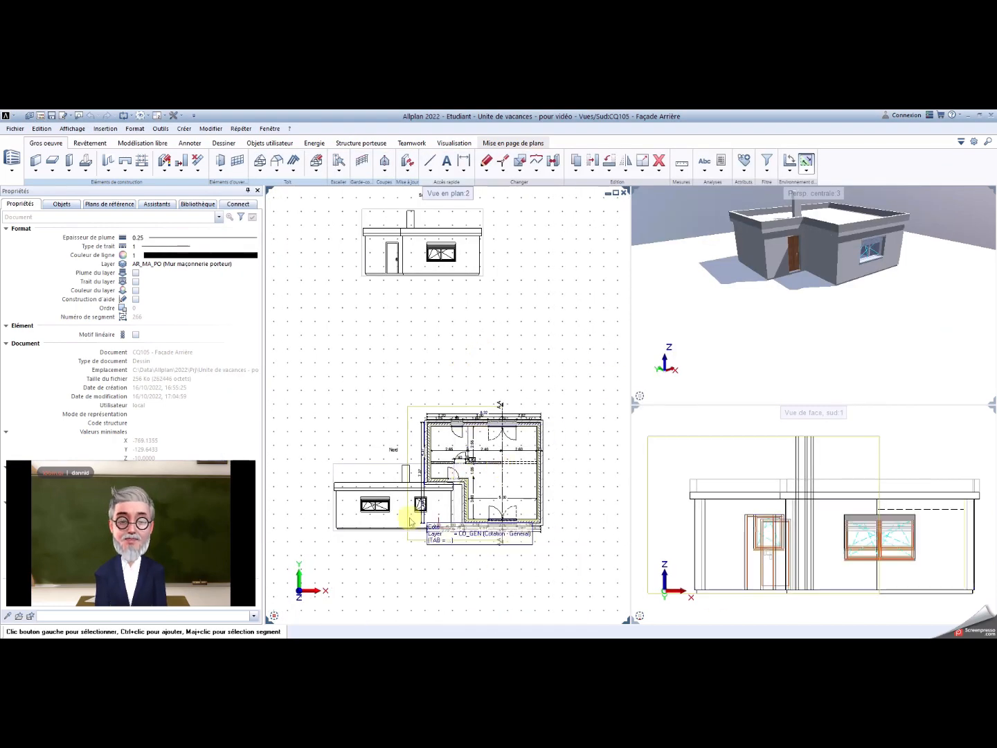
click(592, 164)
click(334, 531)
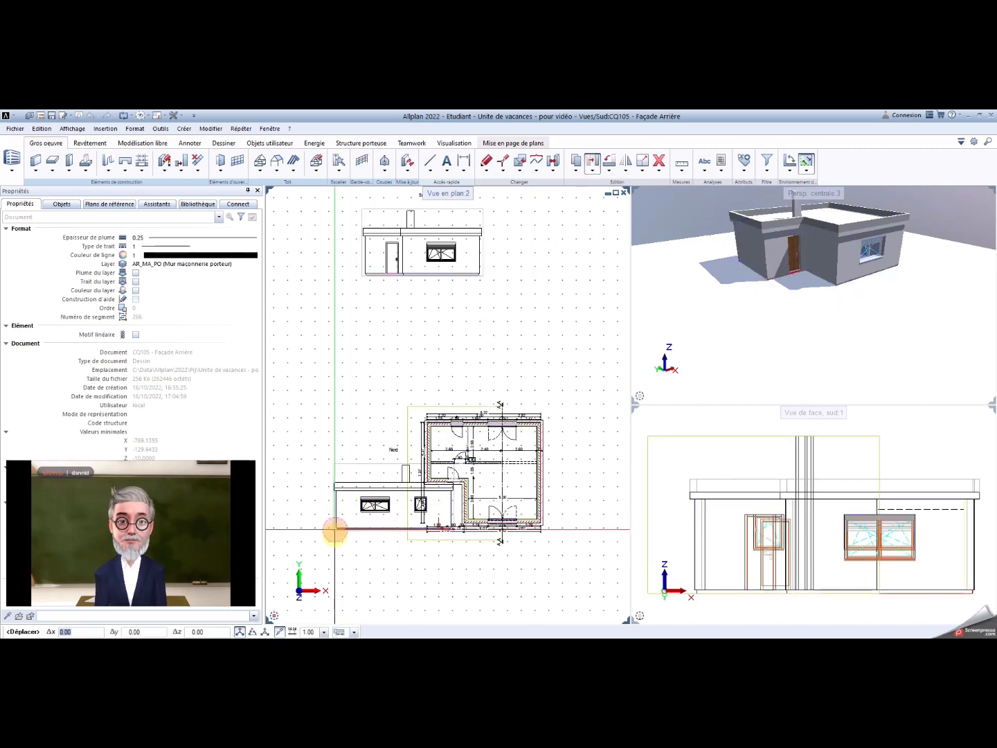
click(334, 530)
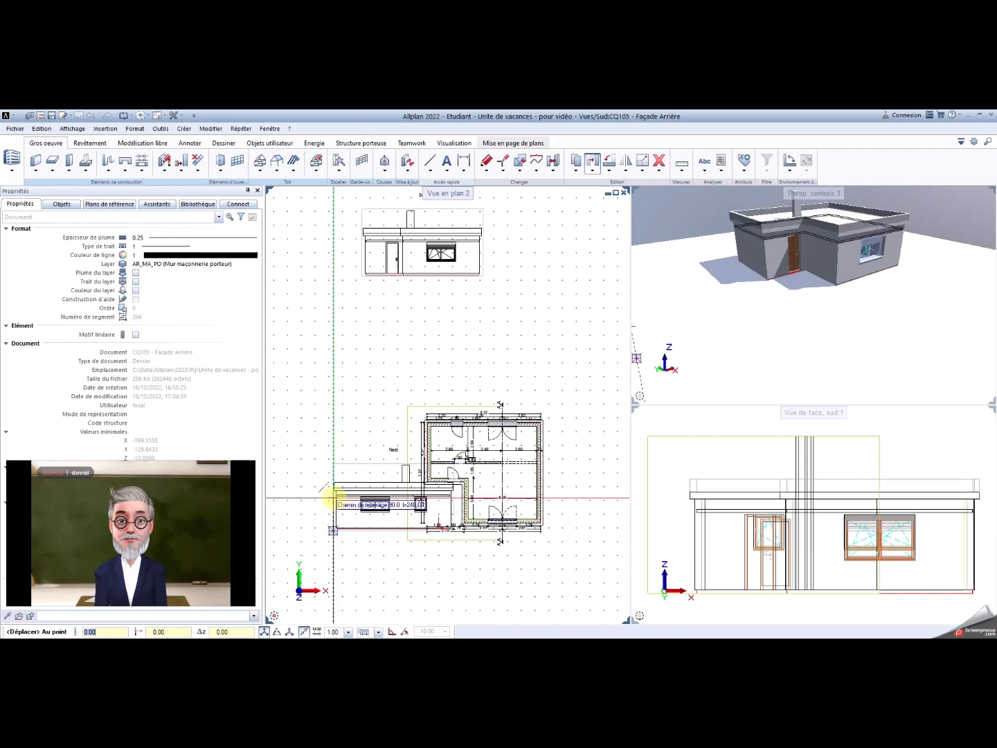
click(338, 427)
key(Escape)
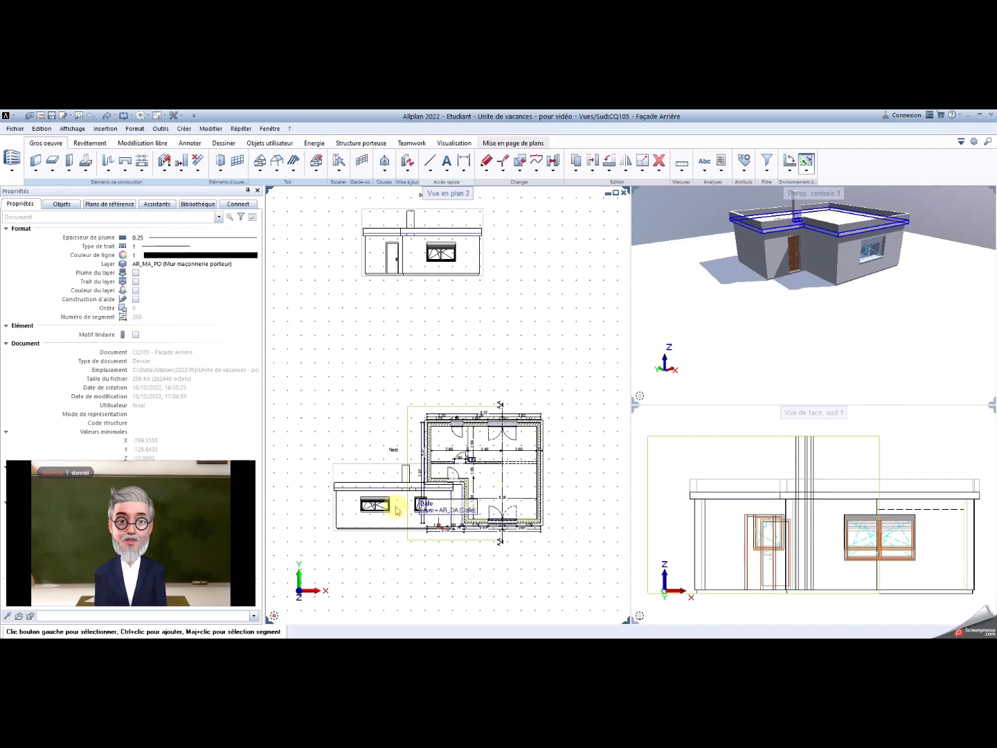
Step: Move the whole Nord view from the floor plan to the right of the Sud view, with their base lines level
click(341, 469)
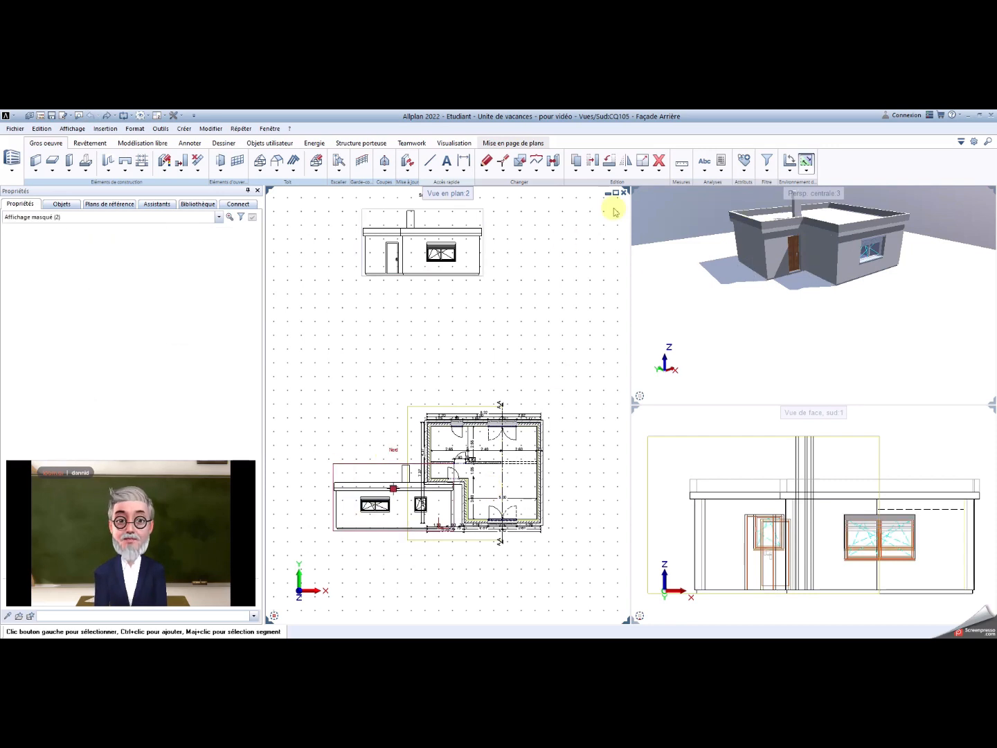
click(607, 170)
click(609, 184)
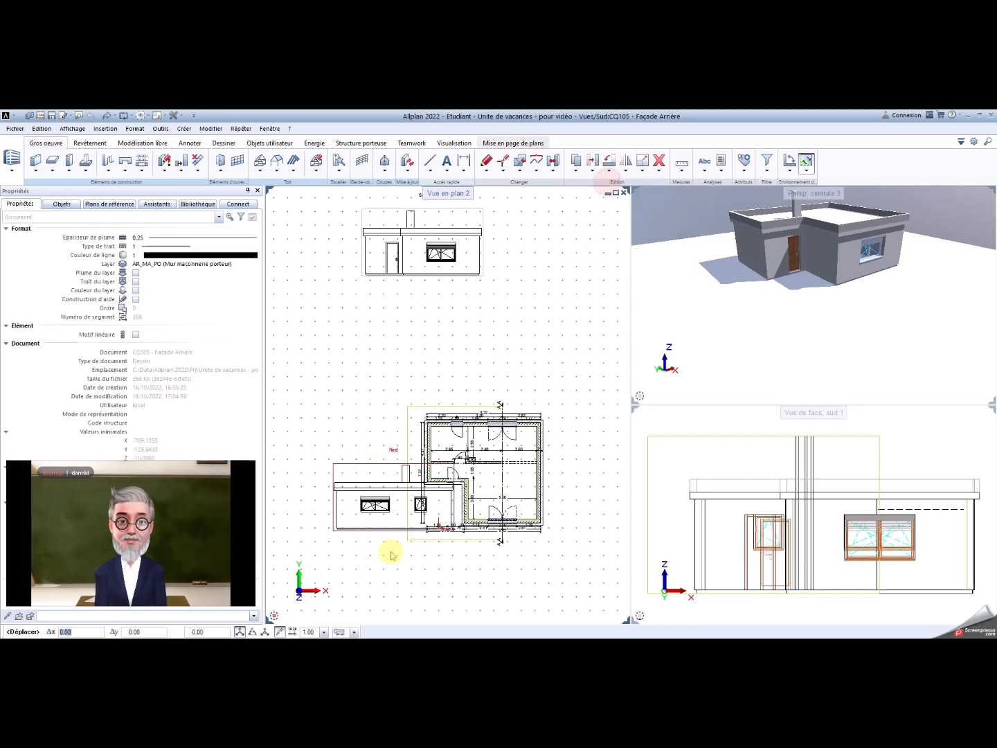
click(333, 528)
middle_drag(440, 374, 405, 515)
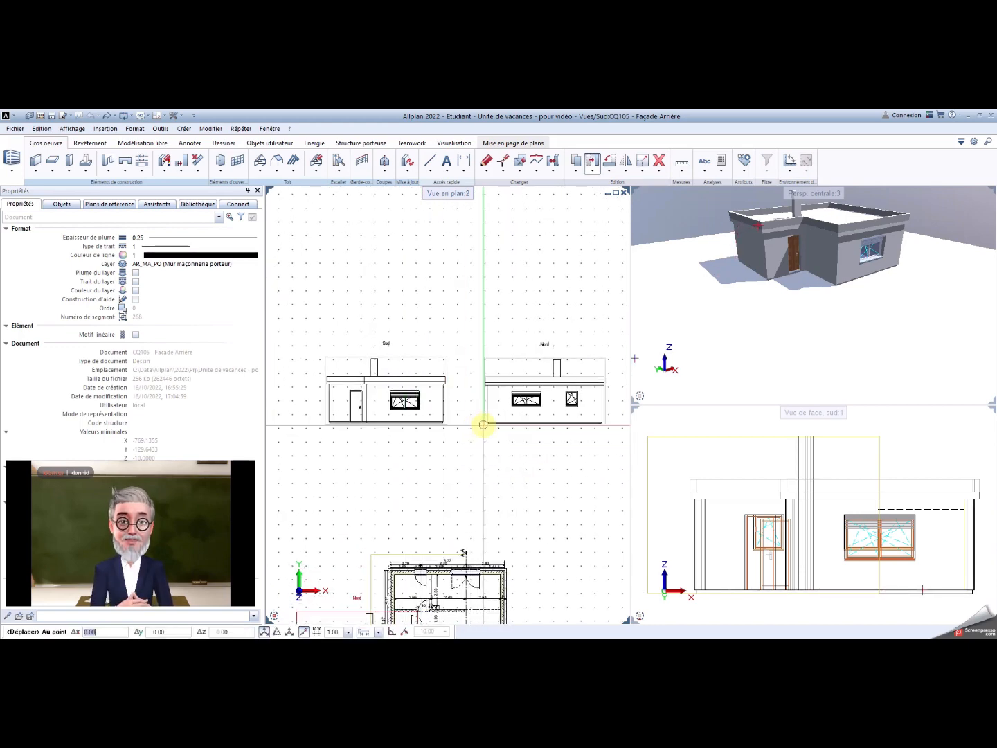
click(484, 424)
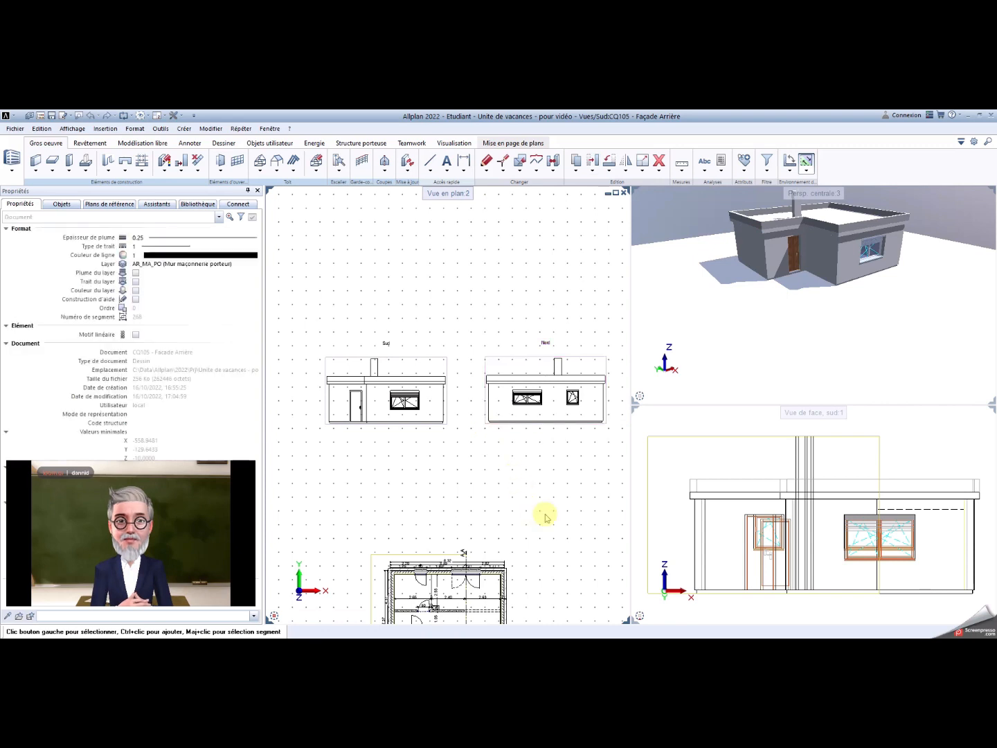
Step: Make drawing file 110 Pignon Droit active and generate its view with the right, east projection (Vue de droite, est)
click(41, 117)
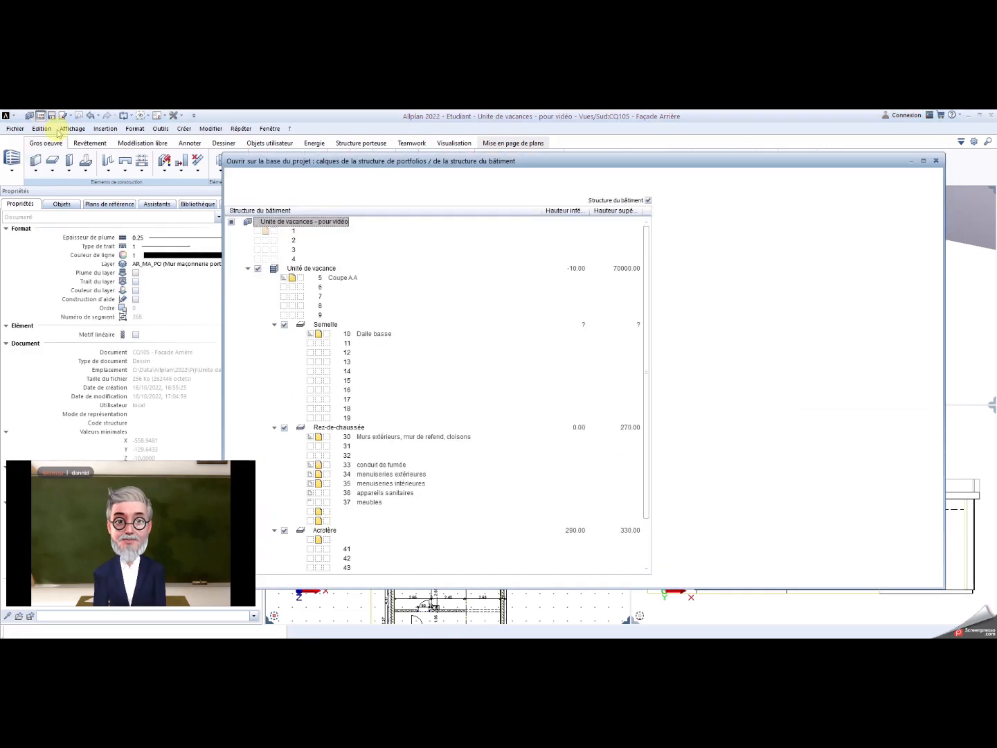
click(757, 364)
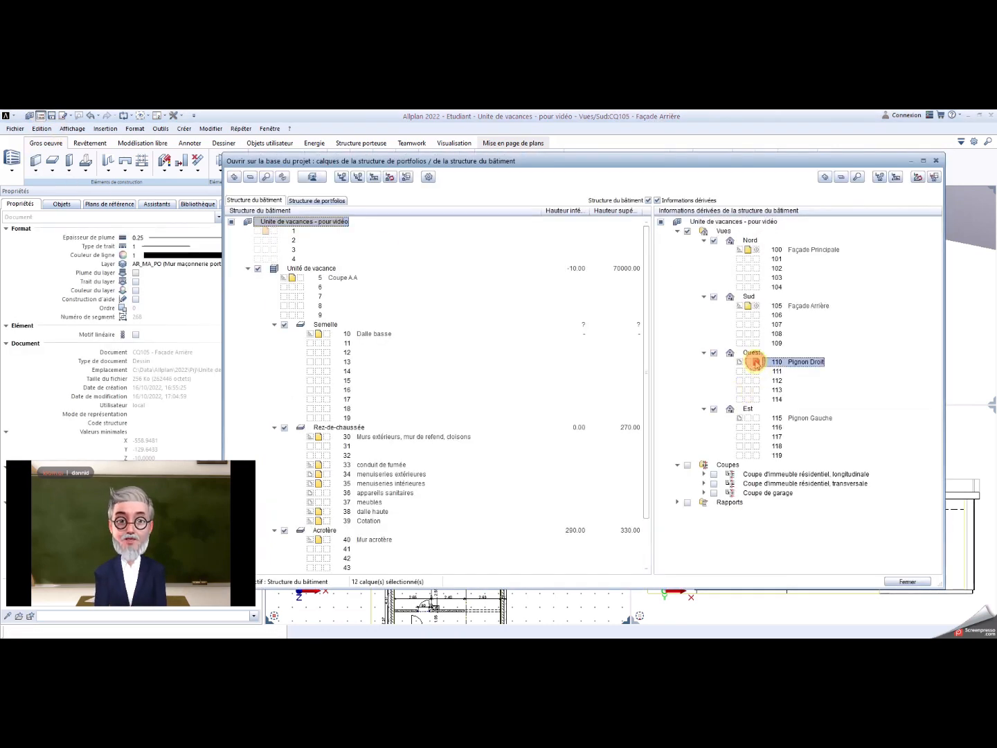
right_click(805, 364)
click(815, 368)
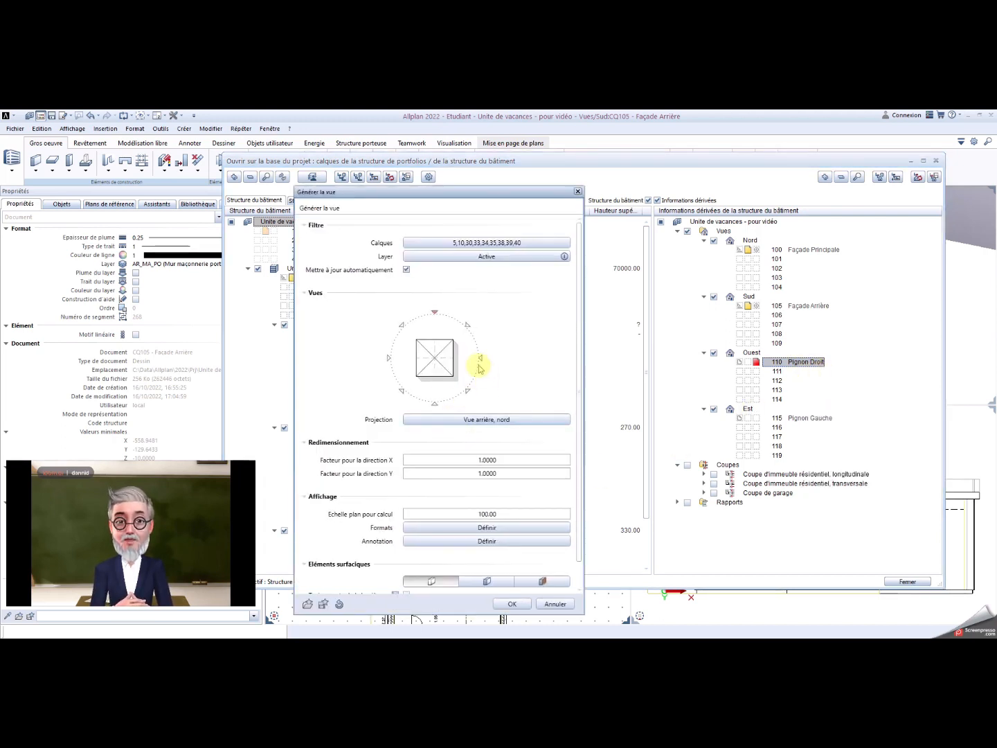
click(481, 359)
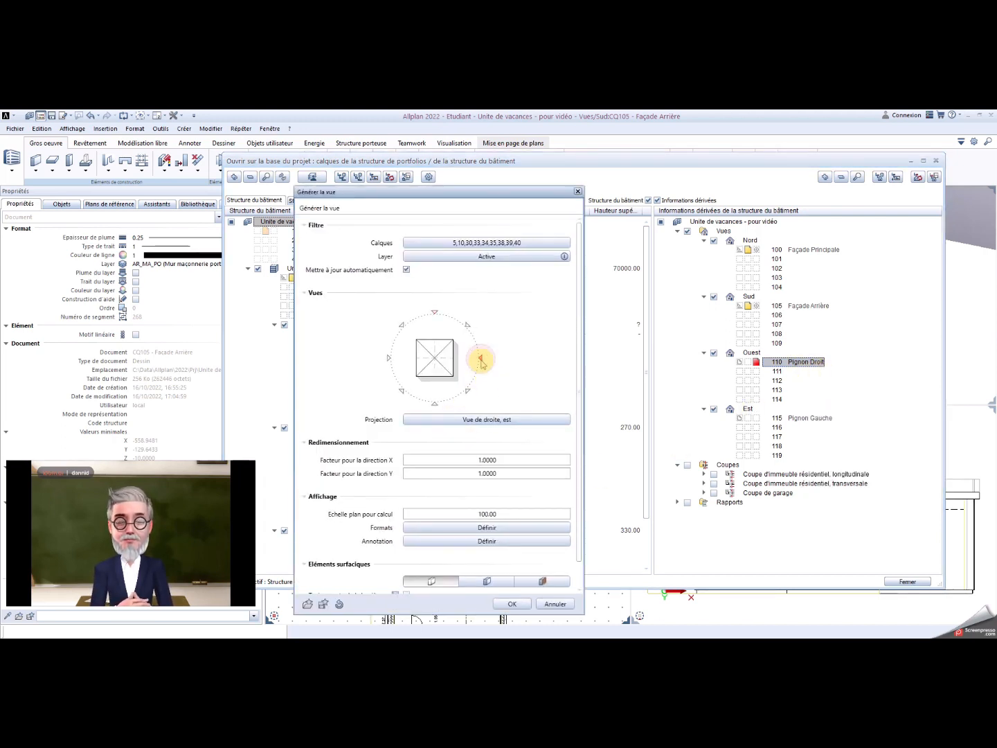
click(524, 603)
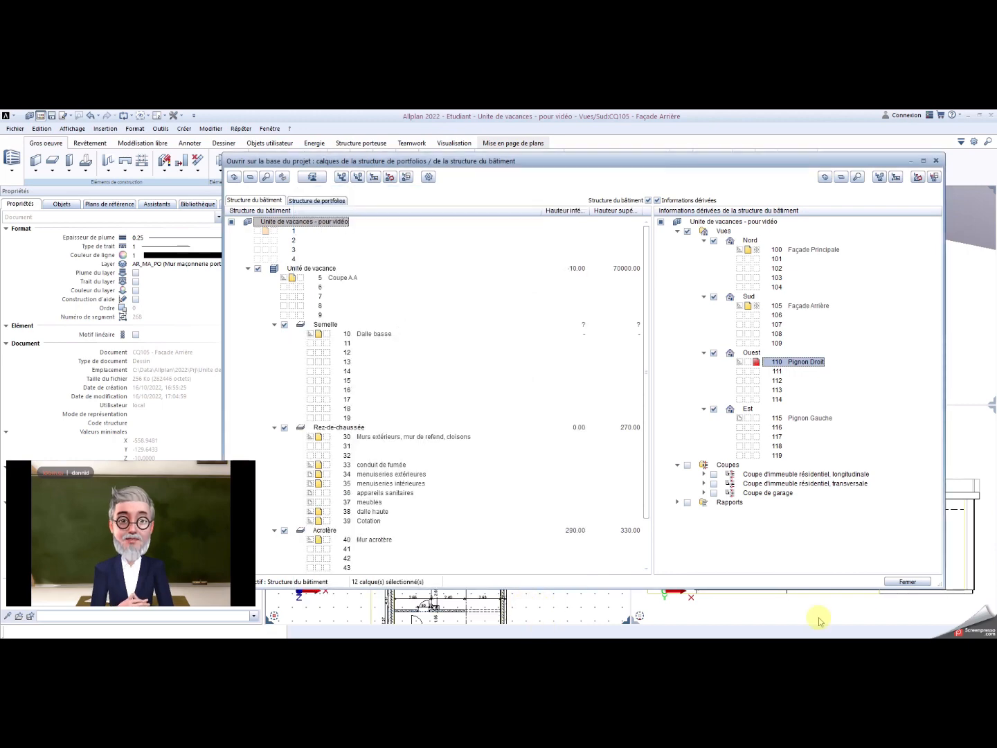
click(905, 582)
Step: Move the generated Est view from the floor plan to the empty area directly below the Sud view
middle_drag(498, 541, 500, 432)
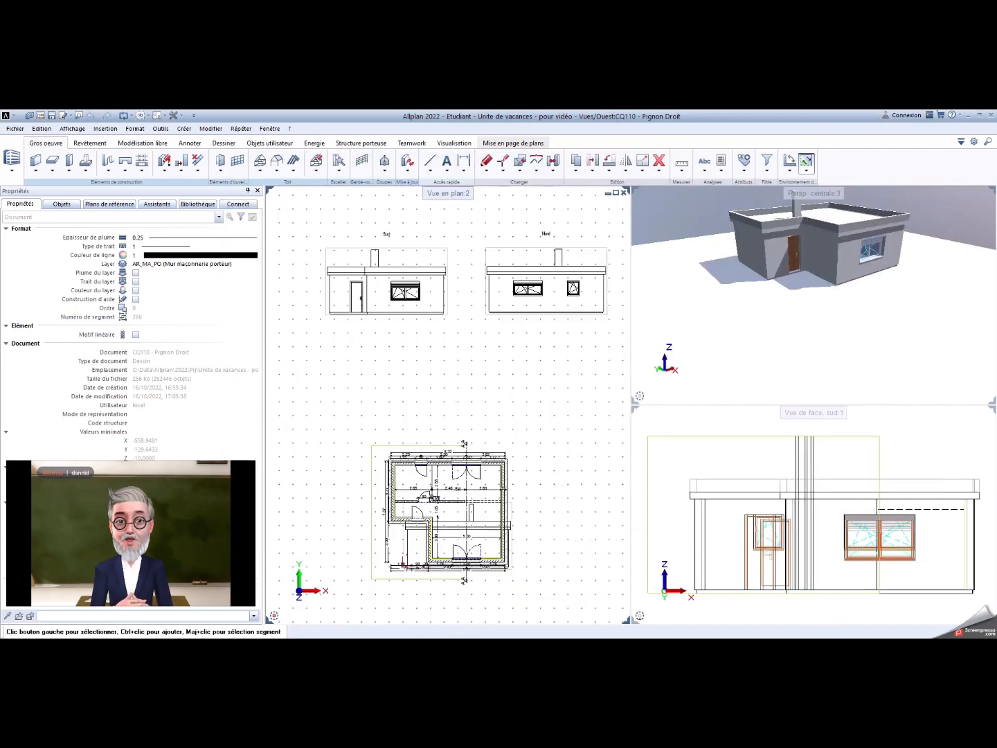
scroll(488, 526, up, 1)
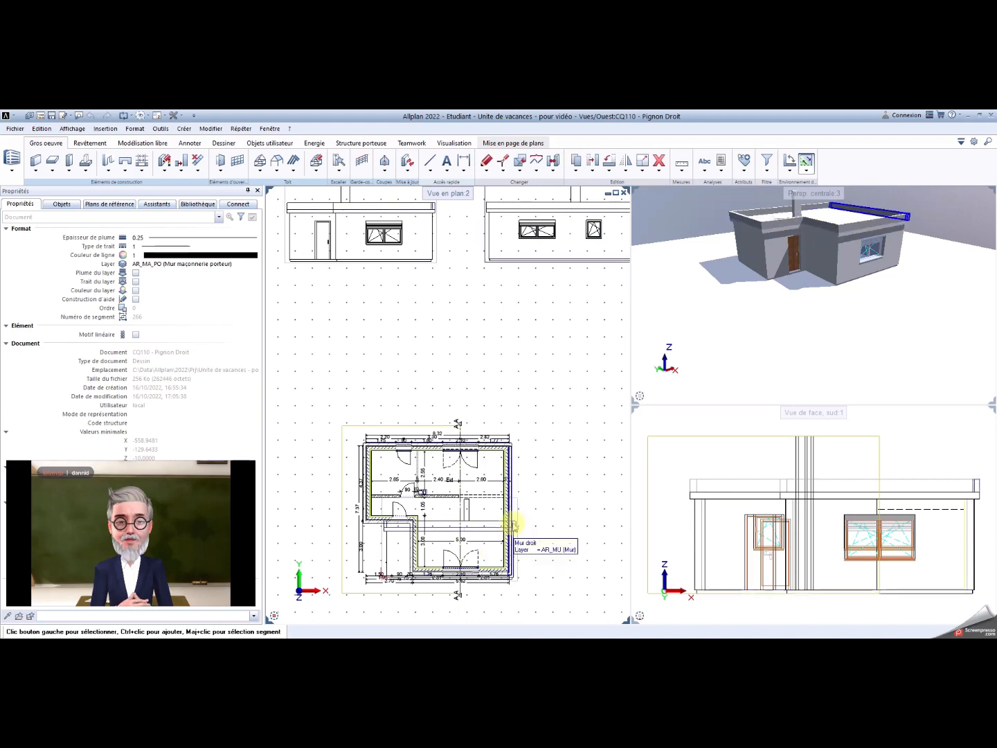
scroll(513, 524, up, 1)
click(520, 506)
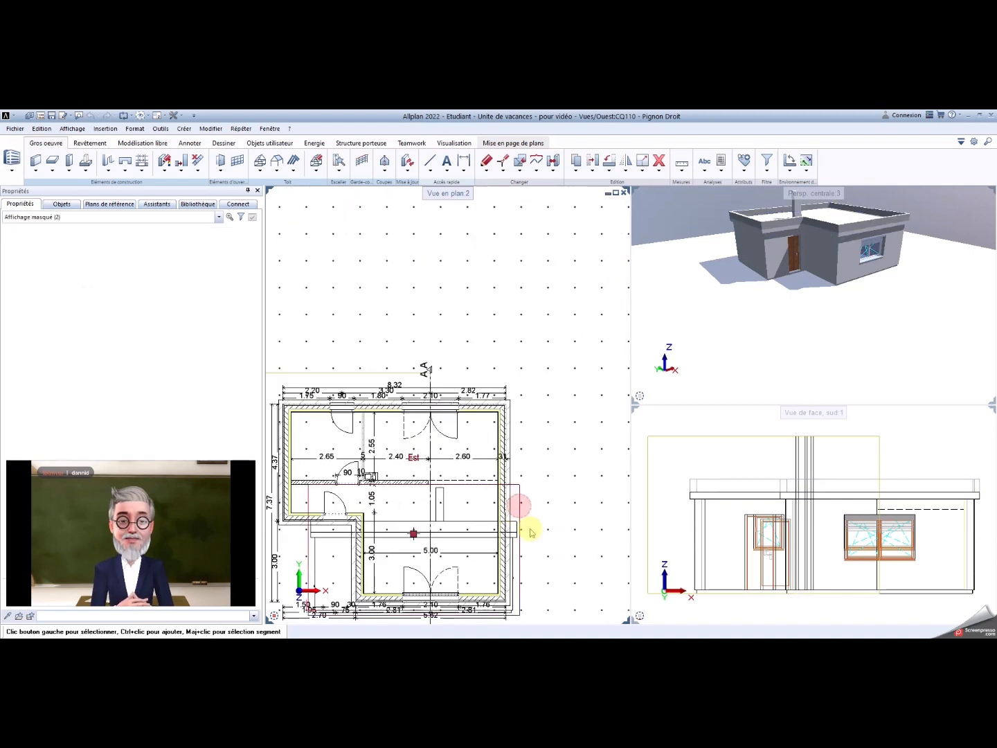
click(597, 173)
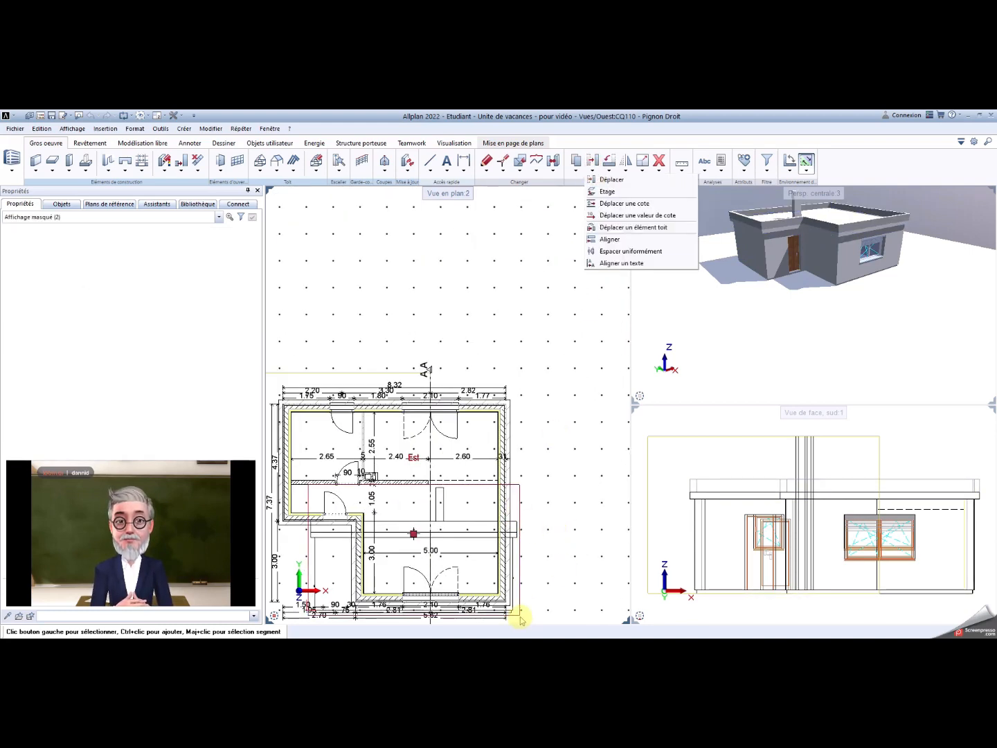
click(603, 180)
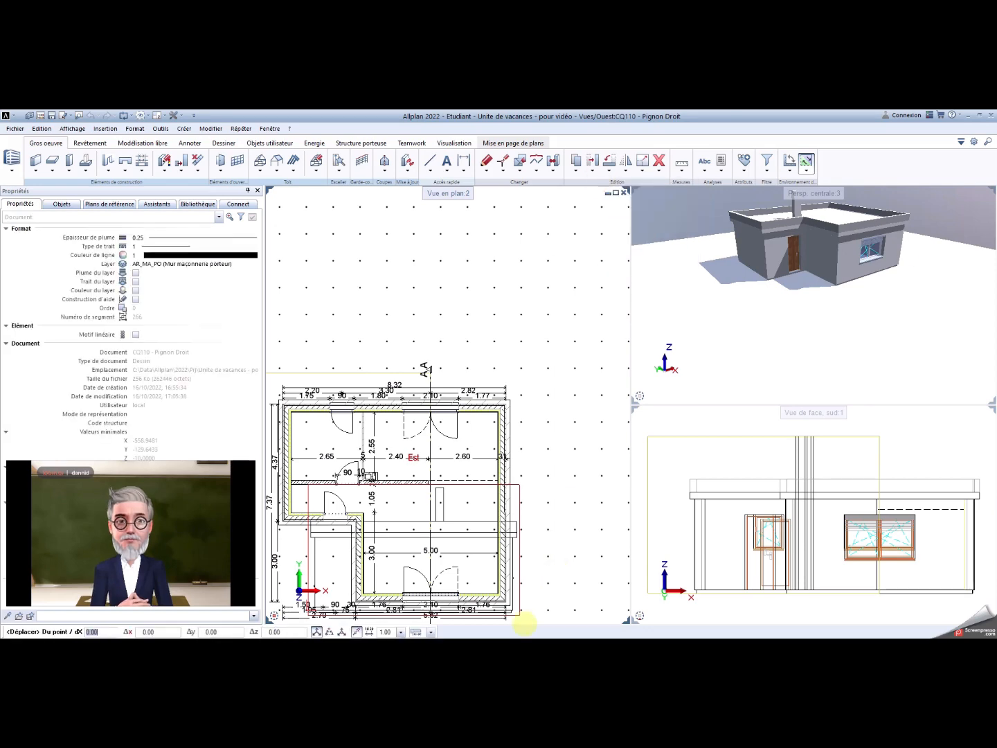
middle_drag(525, 559, 533, 493)
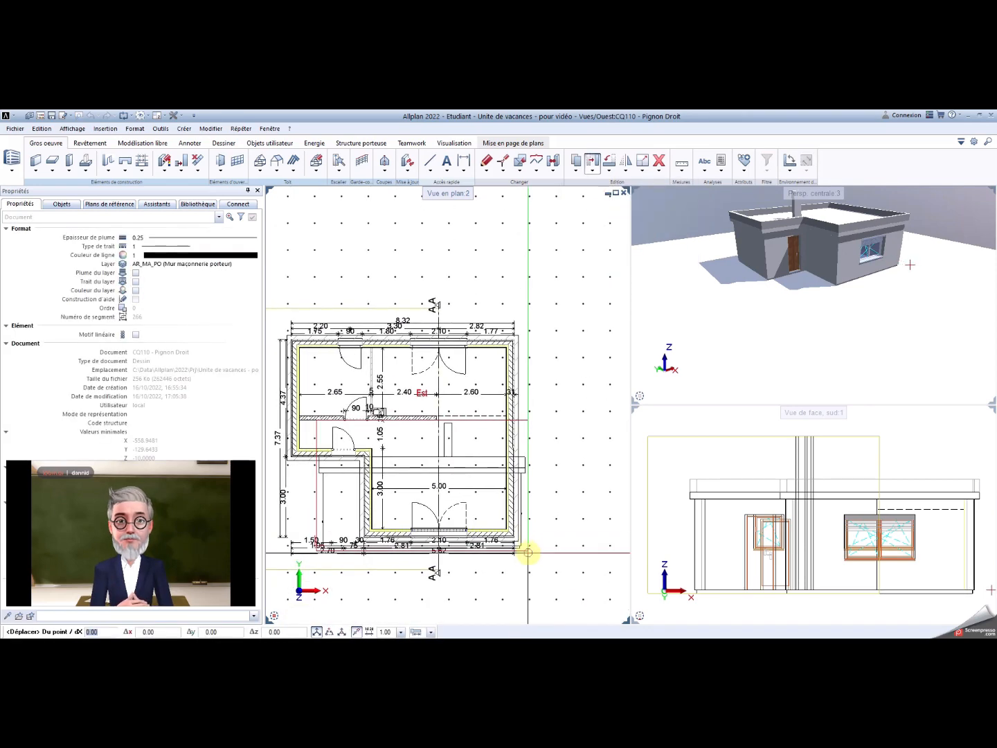
click(530, 551)
scroll(543, 426, down, 3)
middle_drag(543, 425, 529, 579)
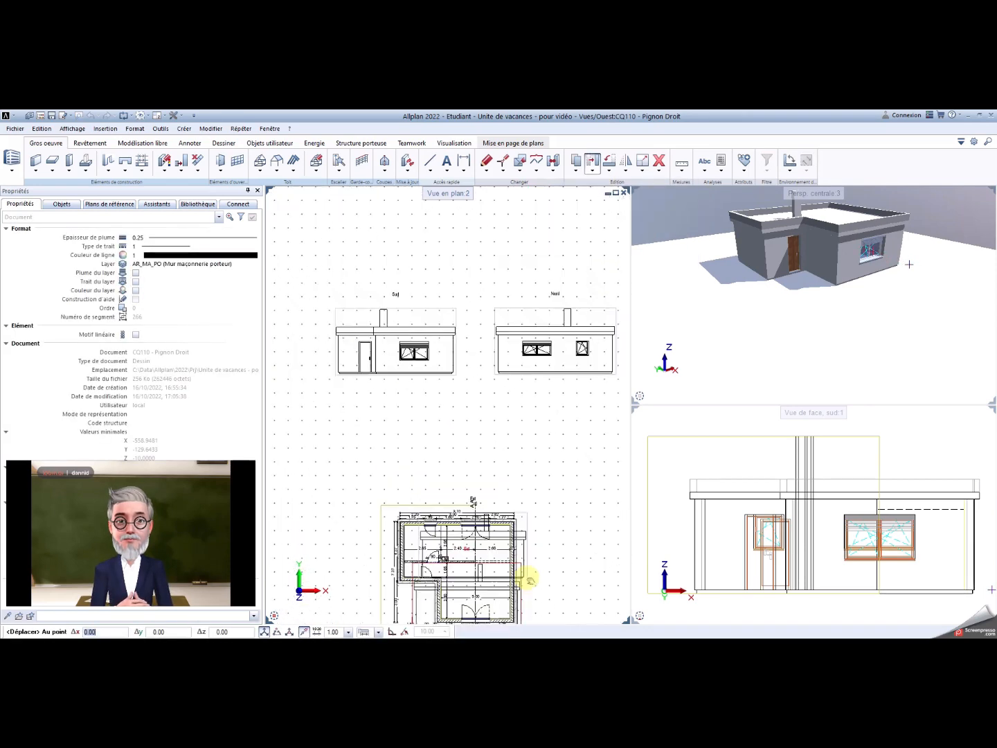
click(446, 468)
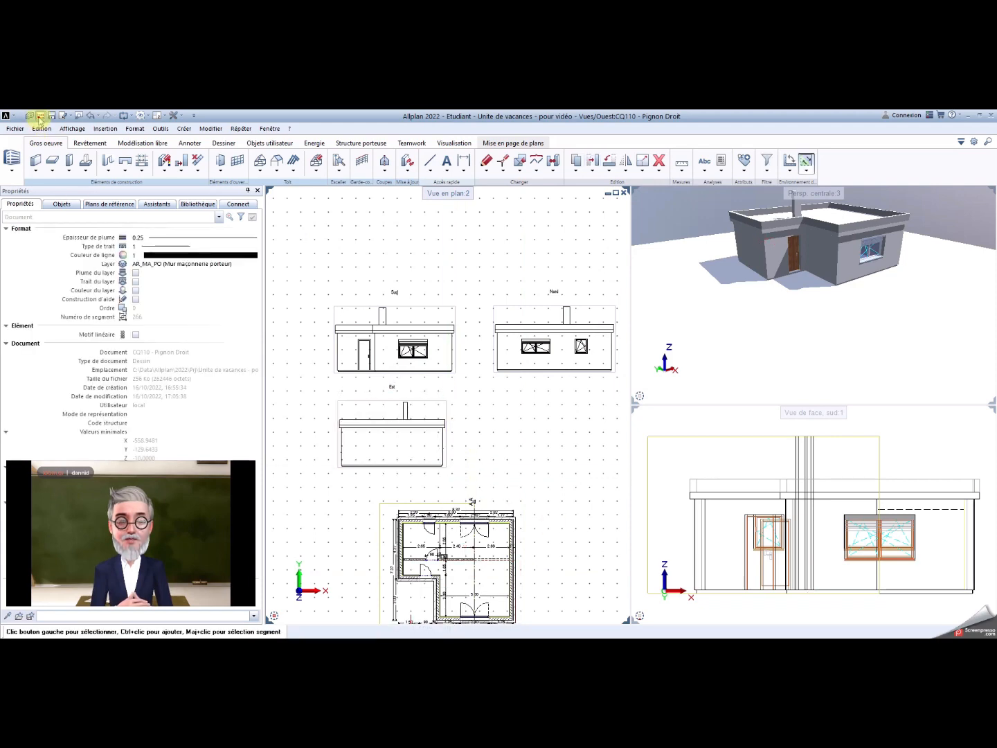
Step: Make drawing file 115 Pignon Gauche active and generate its view with the left, west projection (Vue de gauche, ouest)
click(41, 116)
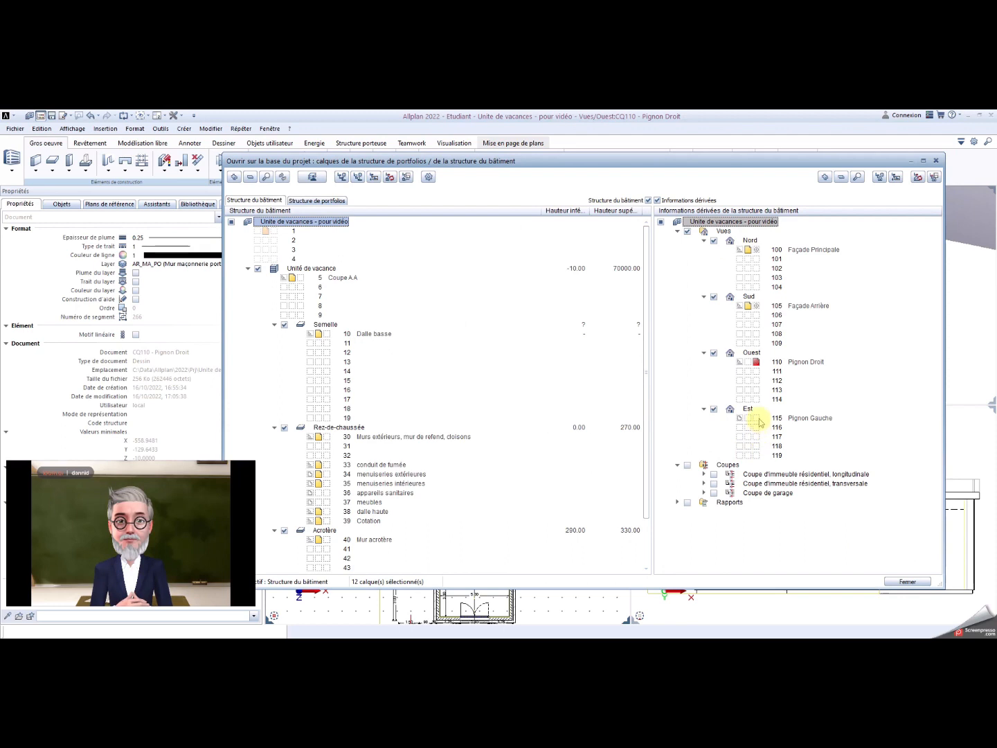
click(757, 419)
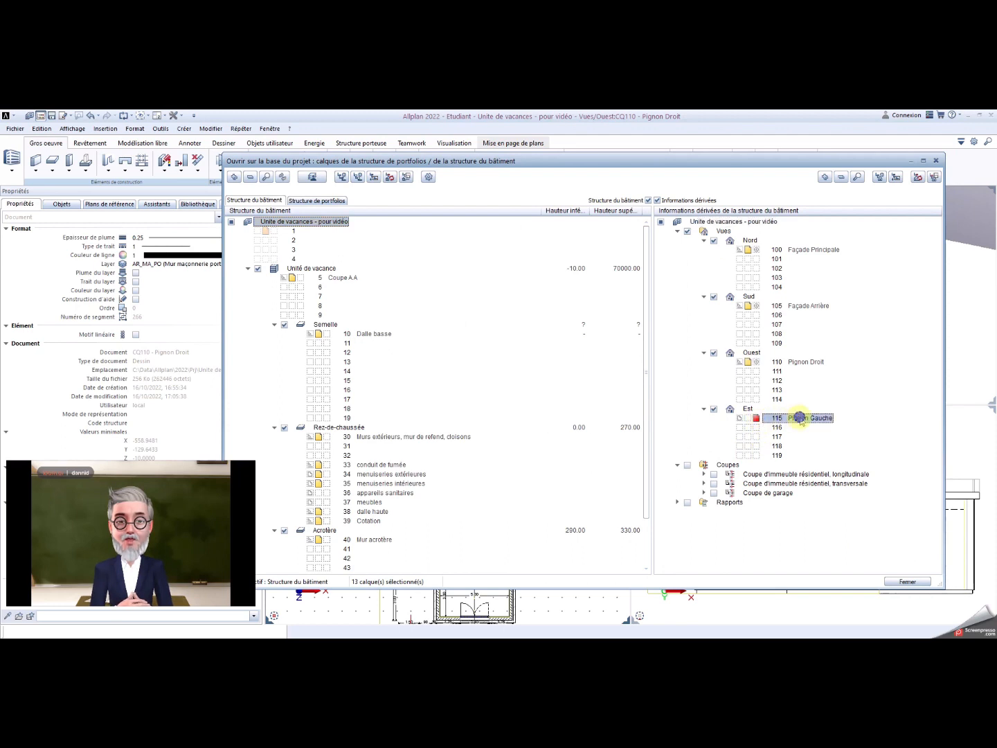
right_click(801, 418)
click(813, 424)
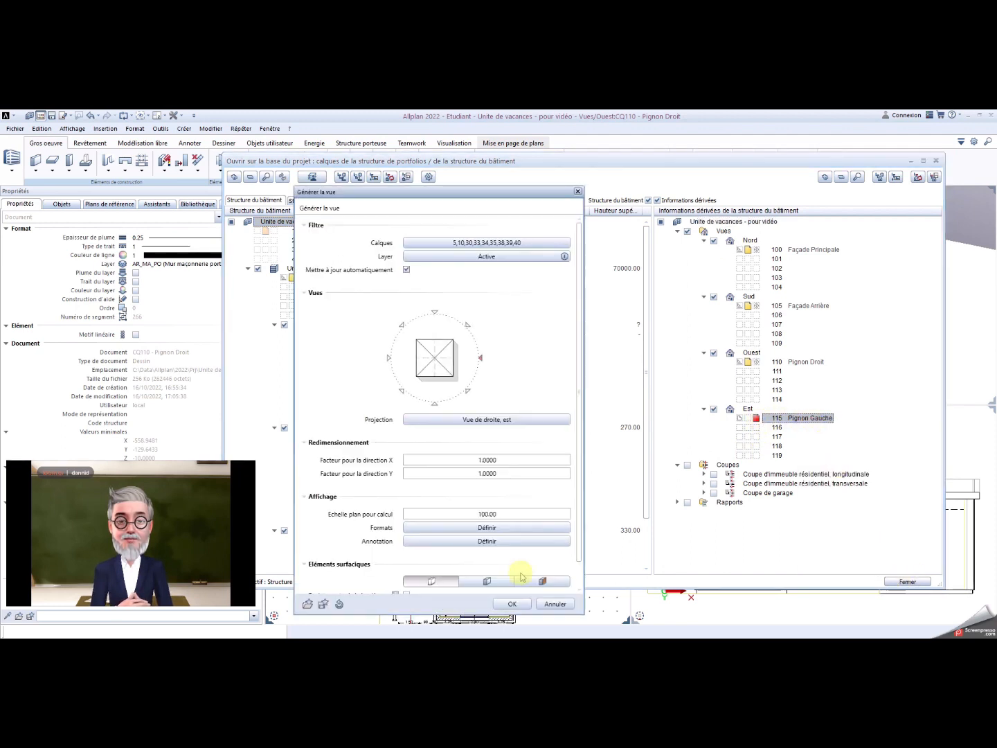
click(388, 359)
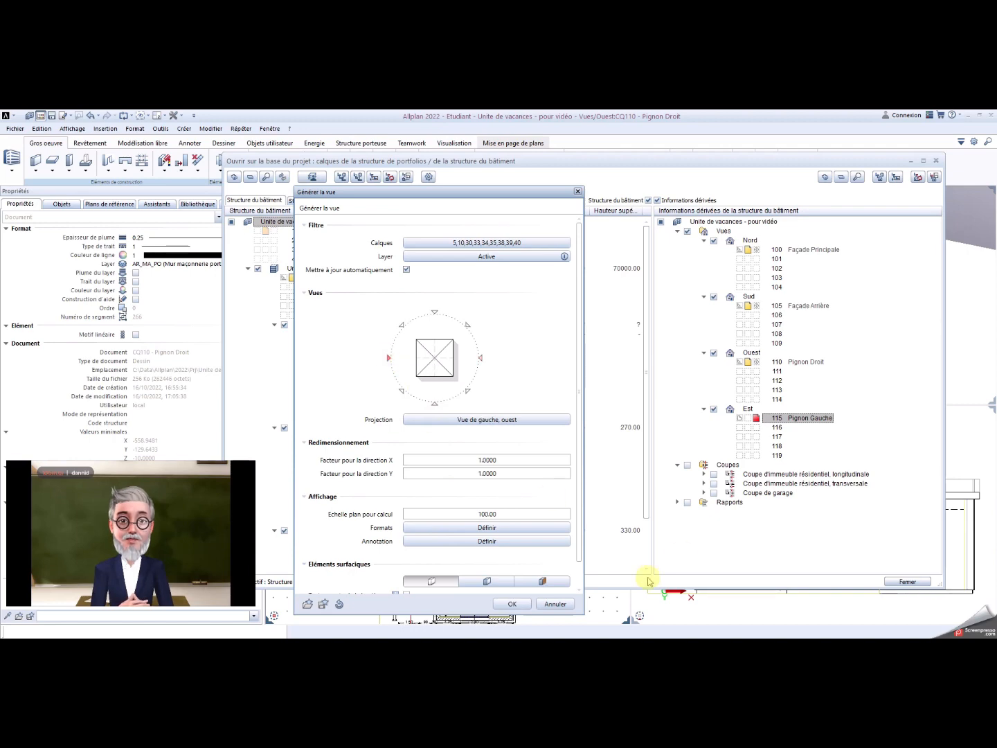
click(511, 604)
click(907, 581)
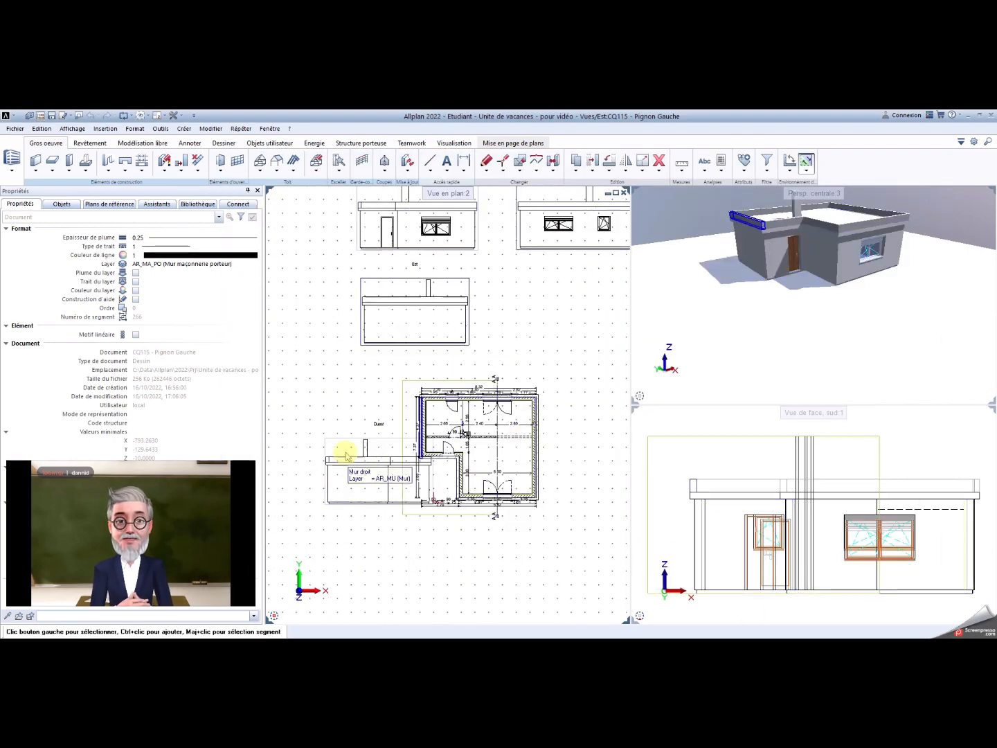
Step: Move the generated Ouest view from the floor plan to the right of the Est view, below the Nord view
click(594, 166)
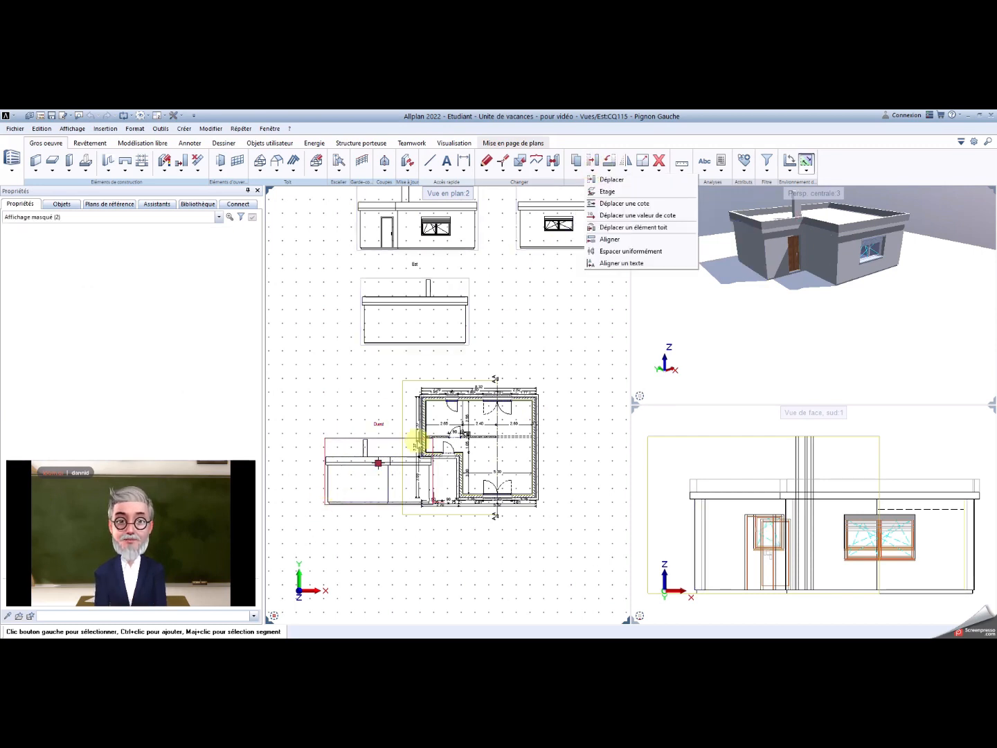
click(609, 179)
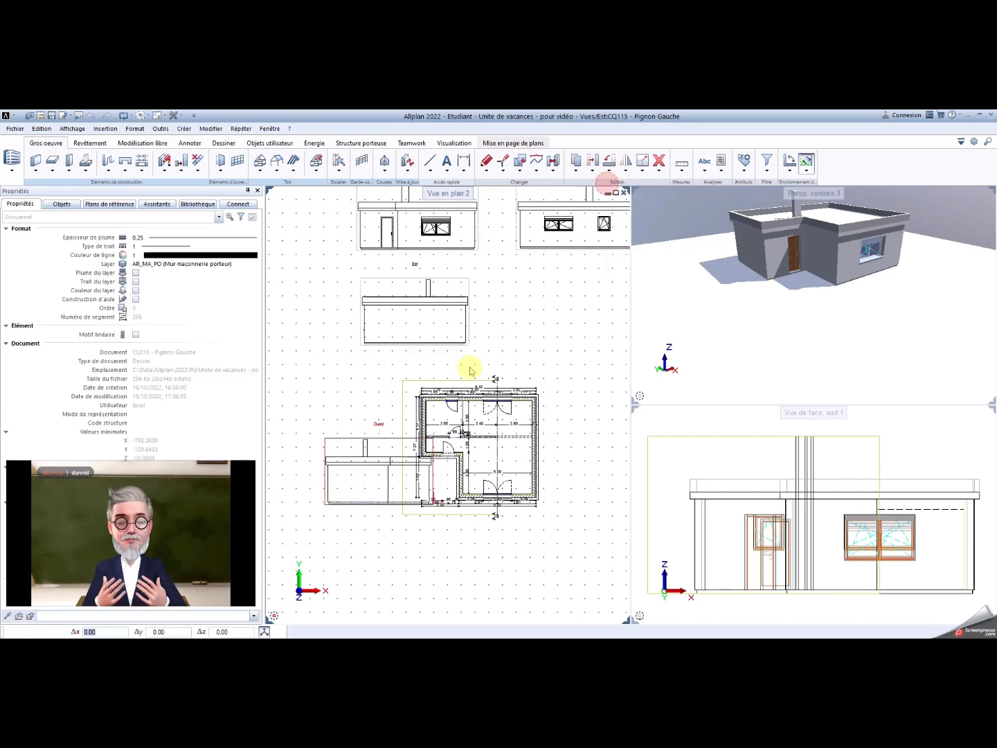
click(322, 506)
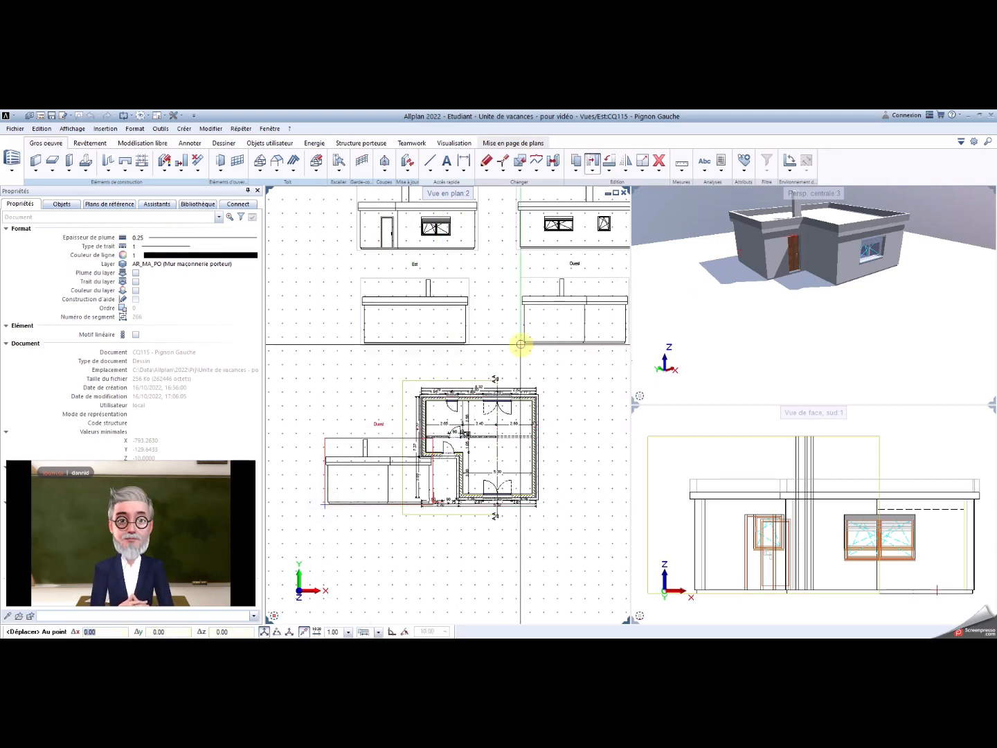
middle_drag(520, 345, 456, 362)
click(463, 369)
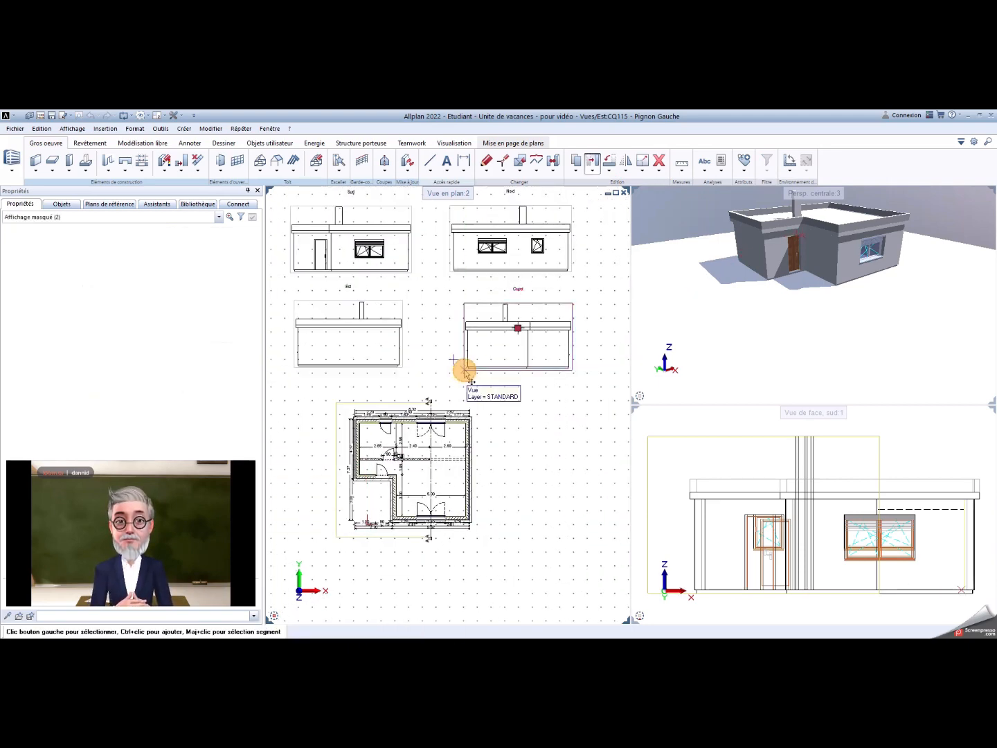
Step: Load the Coupes branch of the derived building structure so the A.A section displays together with the façade views
scroll(423, 367, up, 5)
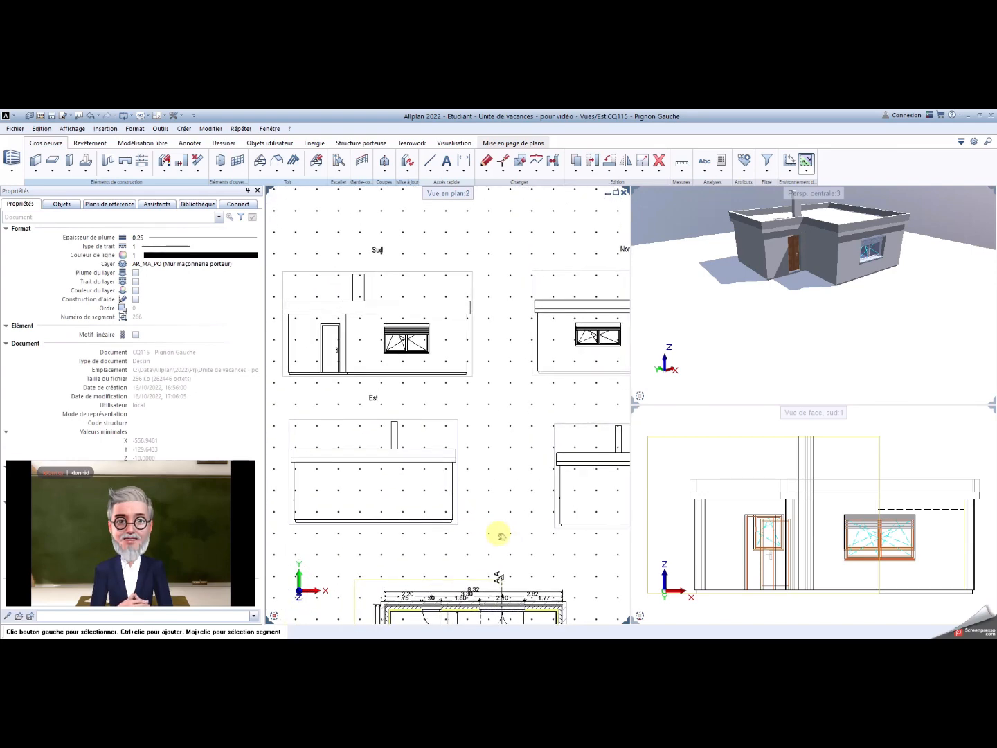
scroll(493, 524, down, 4)
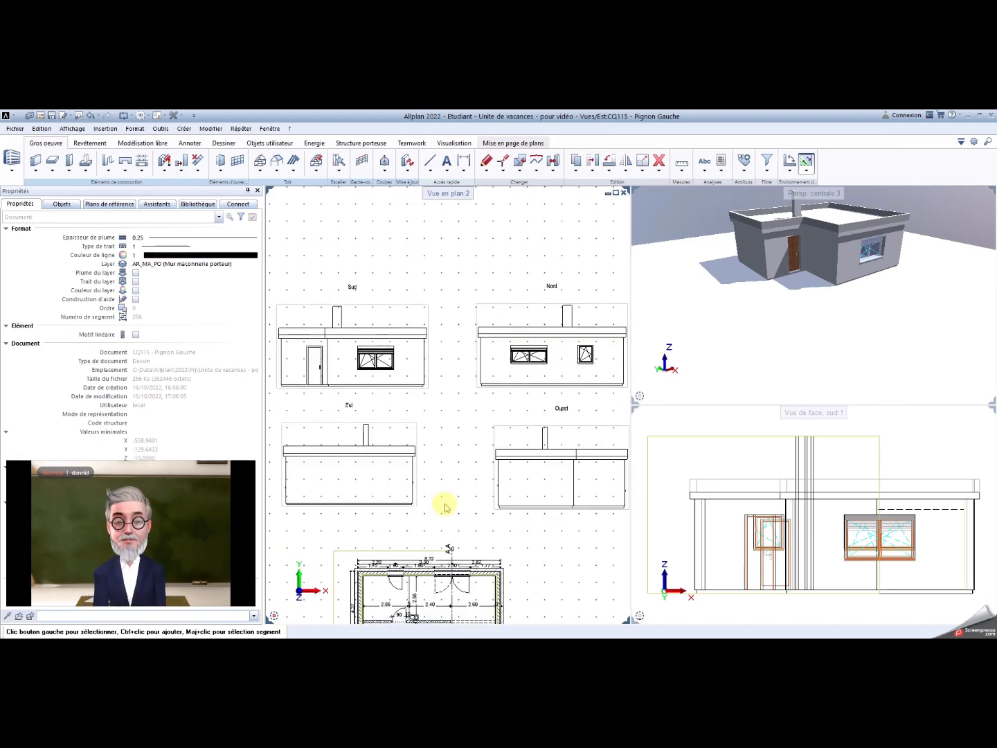
scroll(458, 498, down, 1)
middle_drag(458, 498, 456, 421)
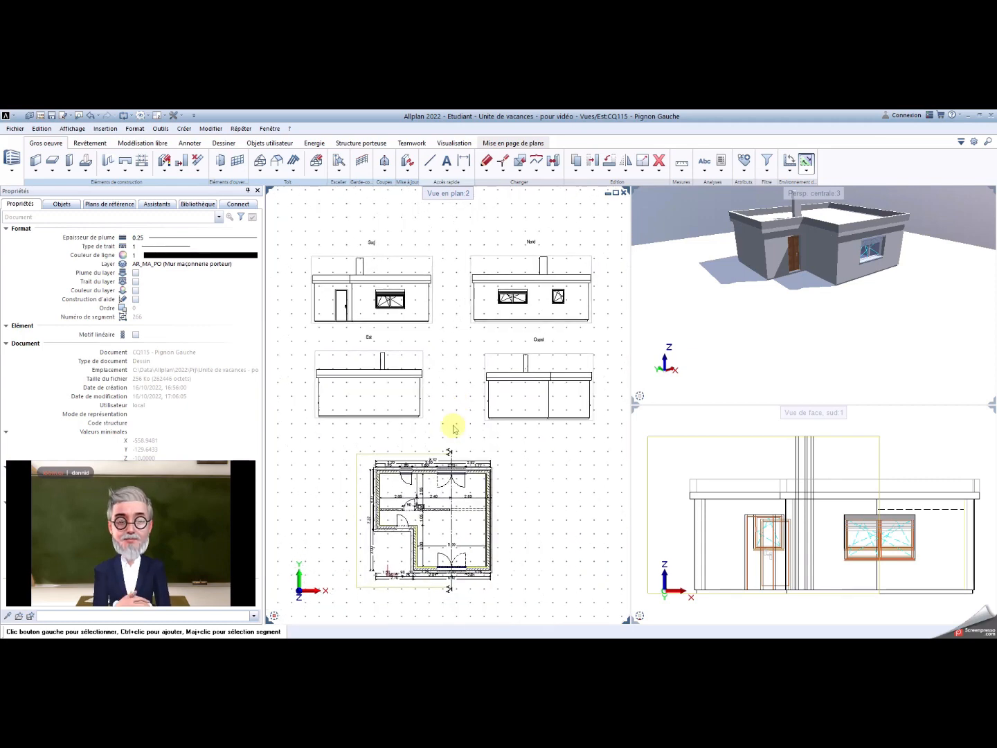
click(46, 118)
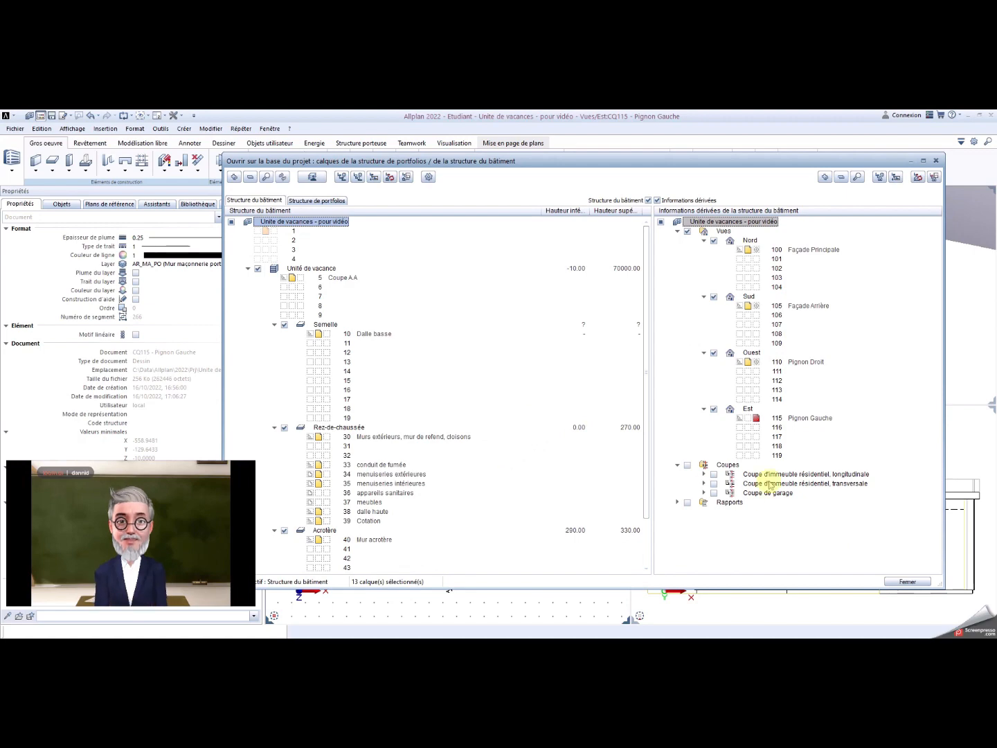
click(692, 470)
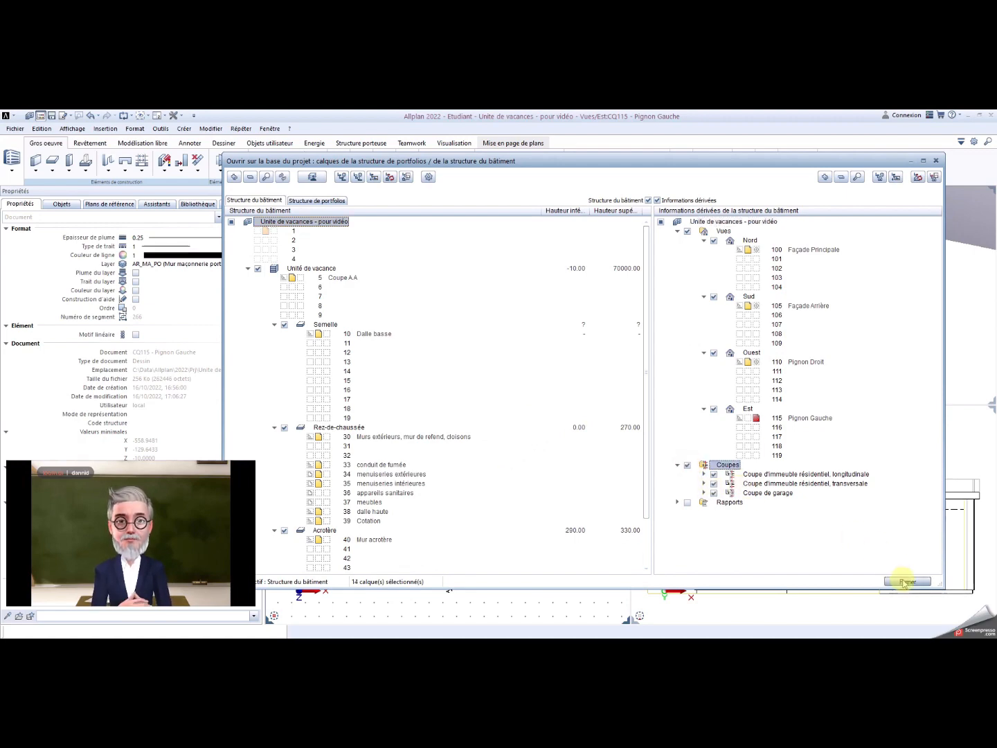
click(904, 582)
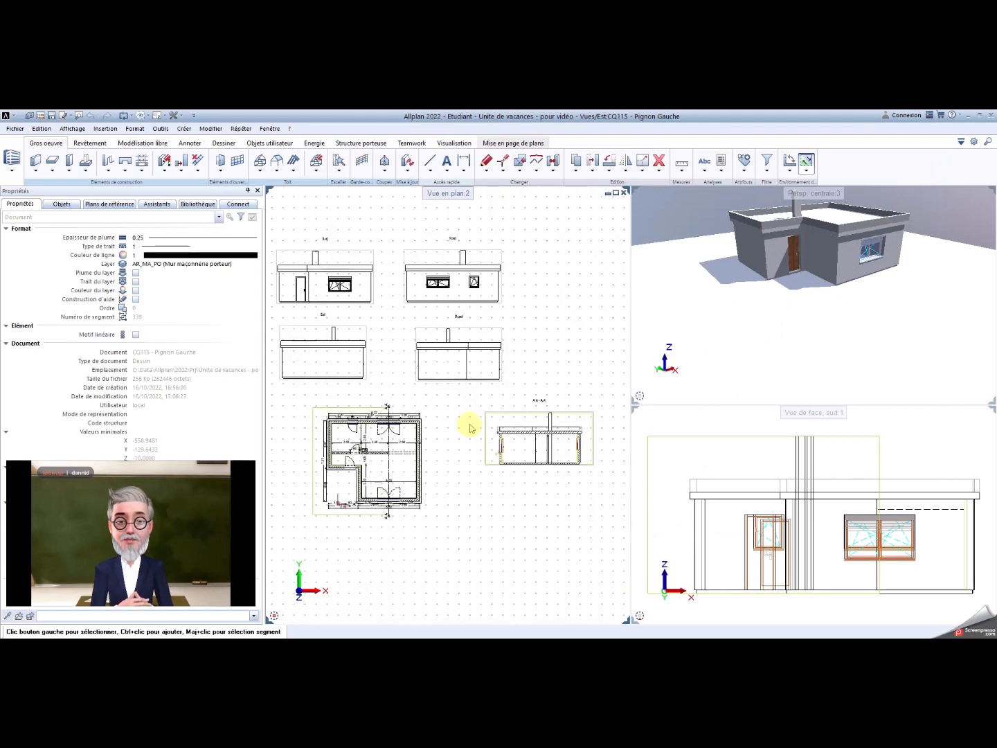
Step: Change the drawing's reference scale so the dimension figures and view labels display smaller
scroll(390, 456, up, 3)
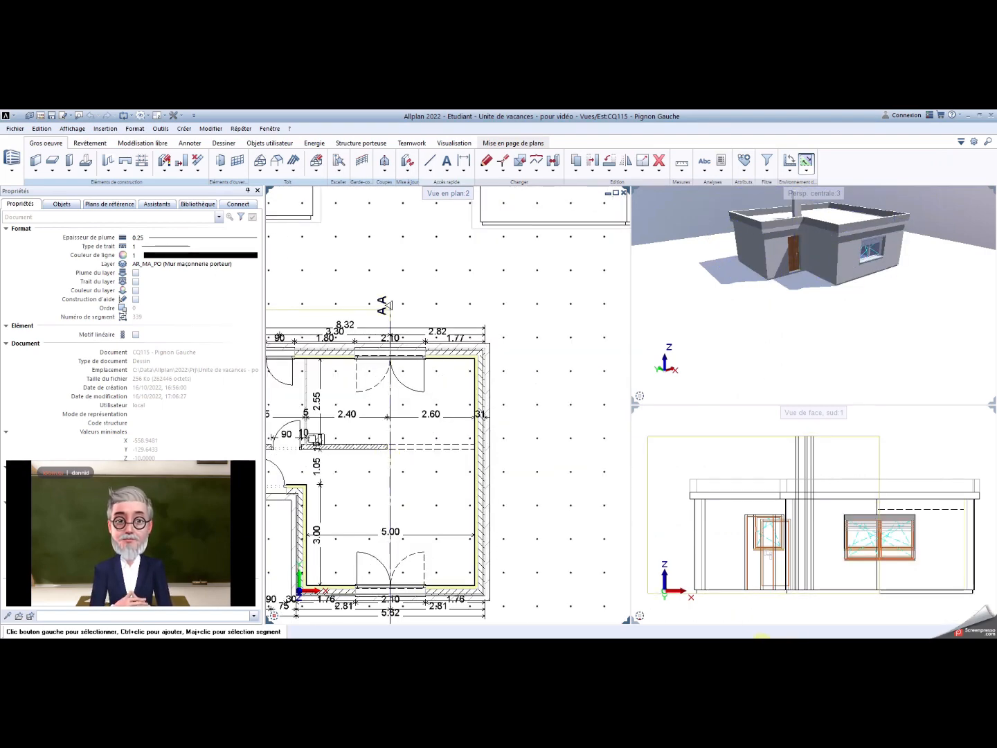
click(785, 615)
click(803, 560)
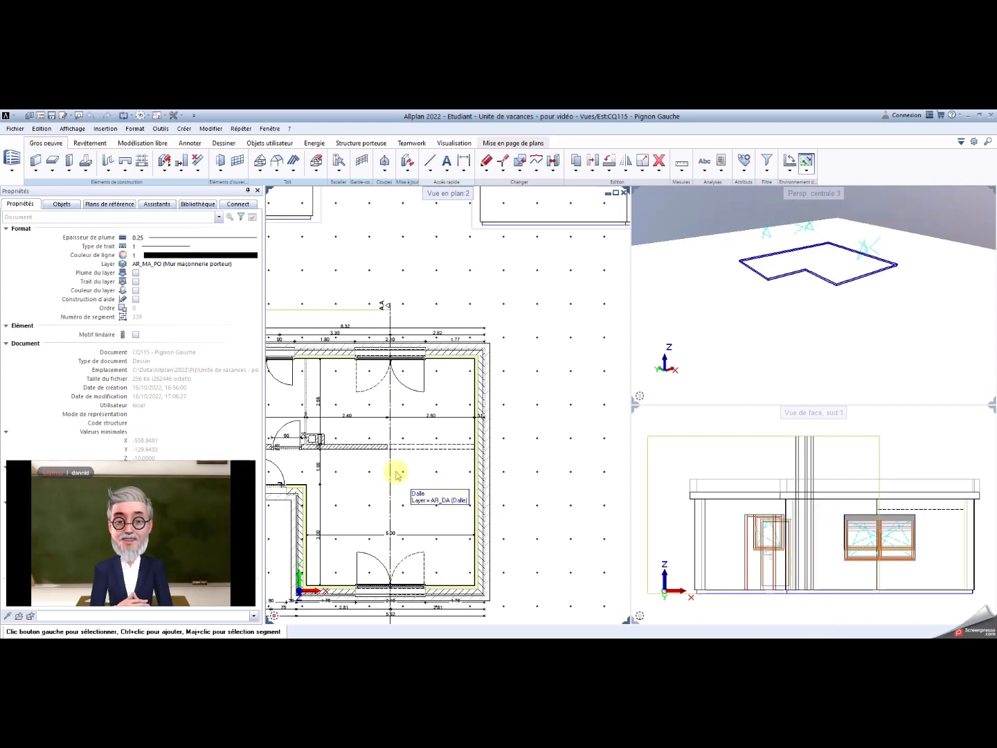
Step: Name drawing file 156 under the transverse building section "Cotation Coupe A.A" and make it the active file
middle_drag(397, 470, 533, 522)
scroll(419, 423, down, 5)
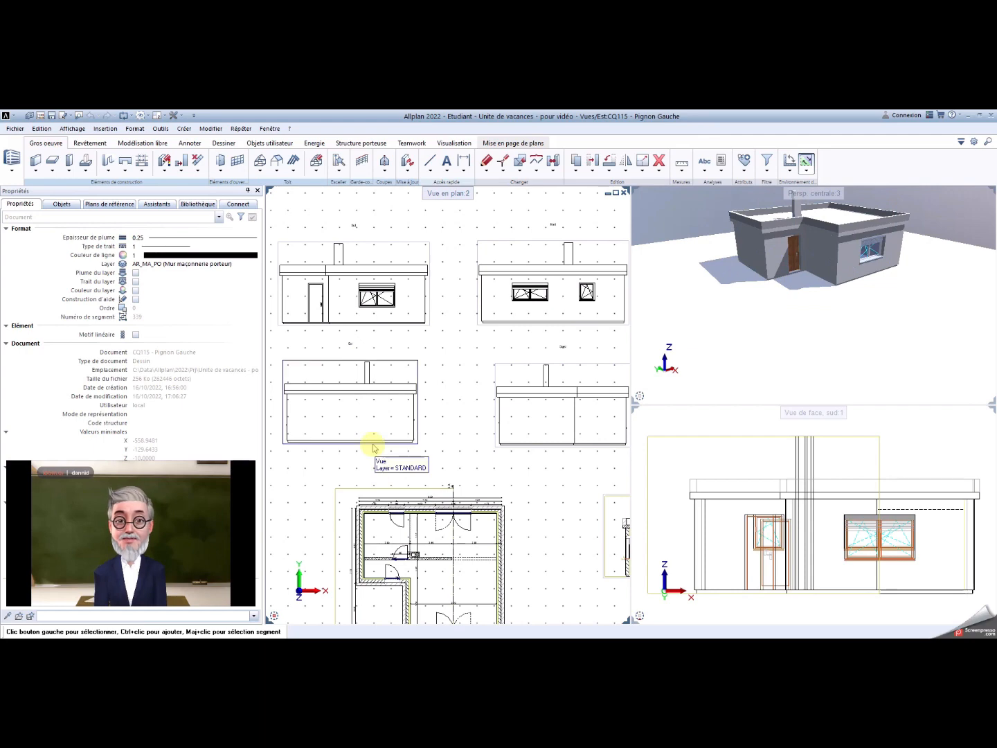
mouse_move(438, 493)
middle_down()
mouse_move(345, 378)
mouse_move(322, 374)
mouse_move(364, 378)
middle_up()
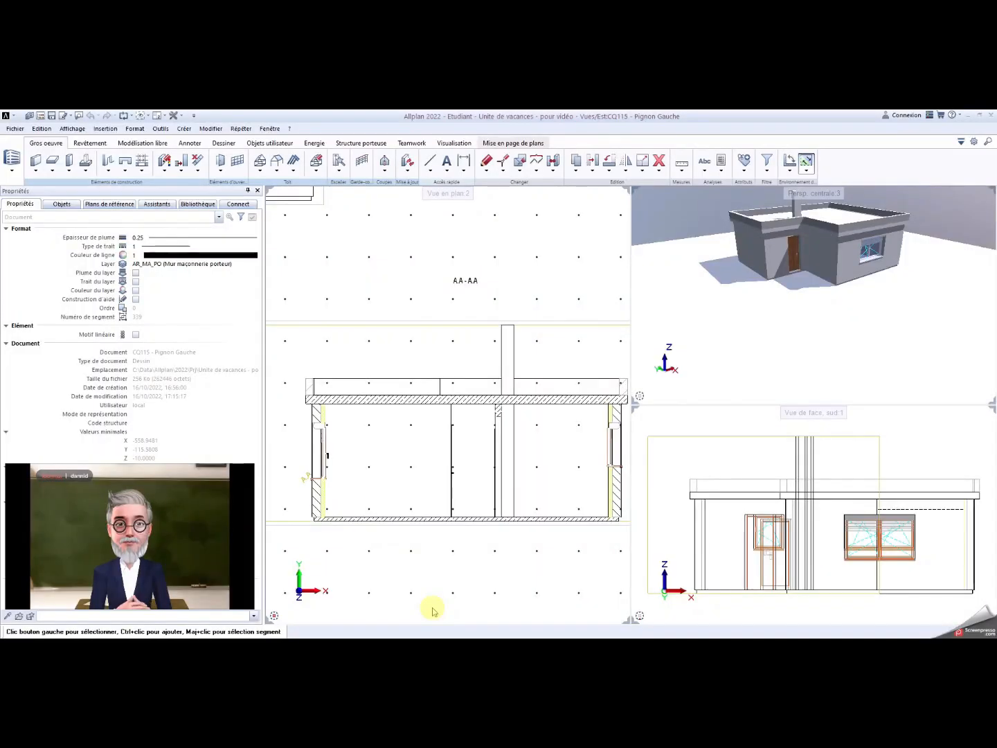
click(40, 116)
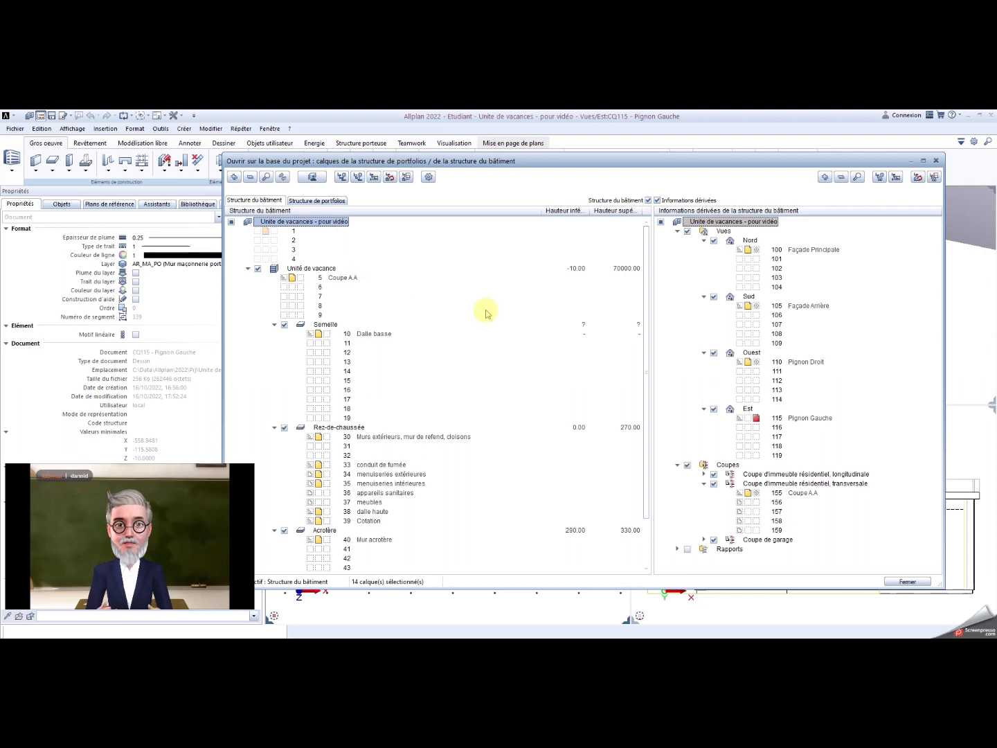
click(796, 509)
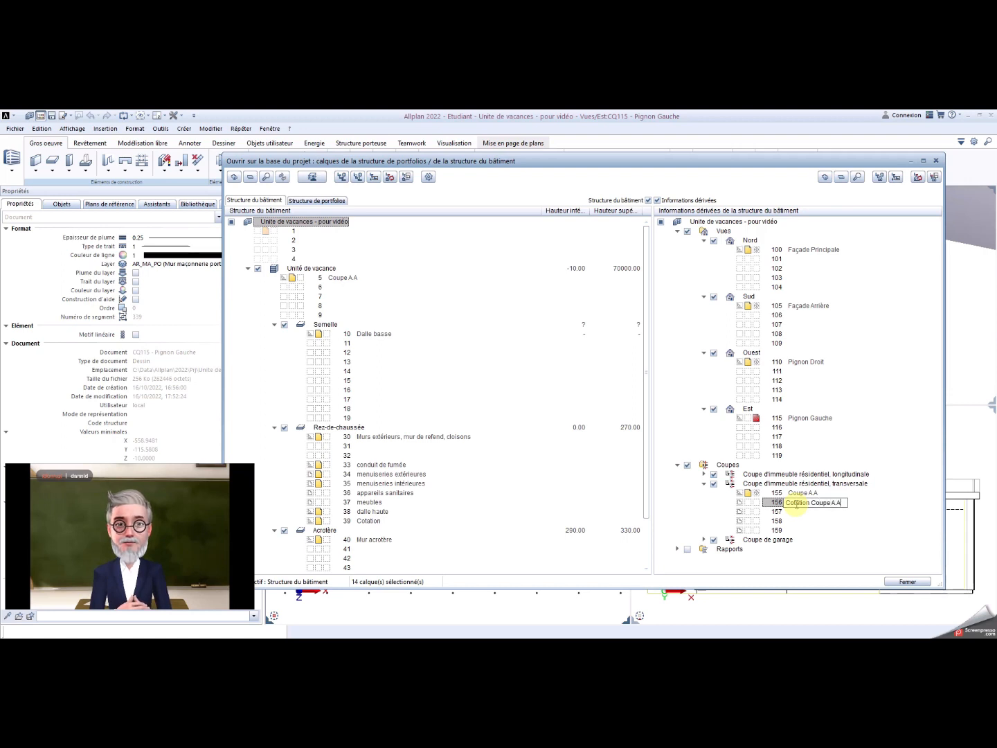
key(Return)
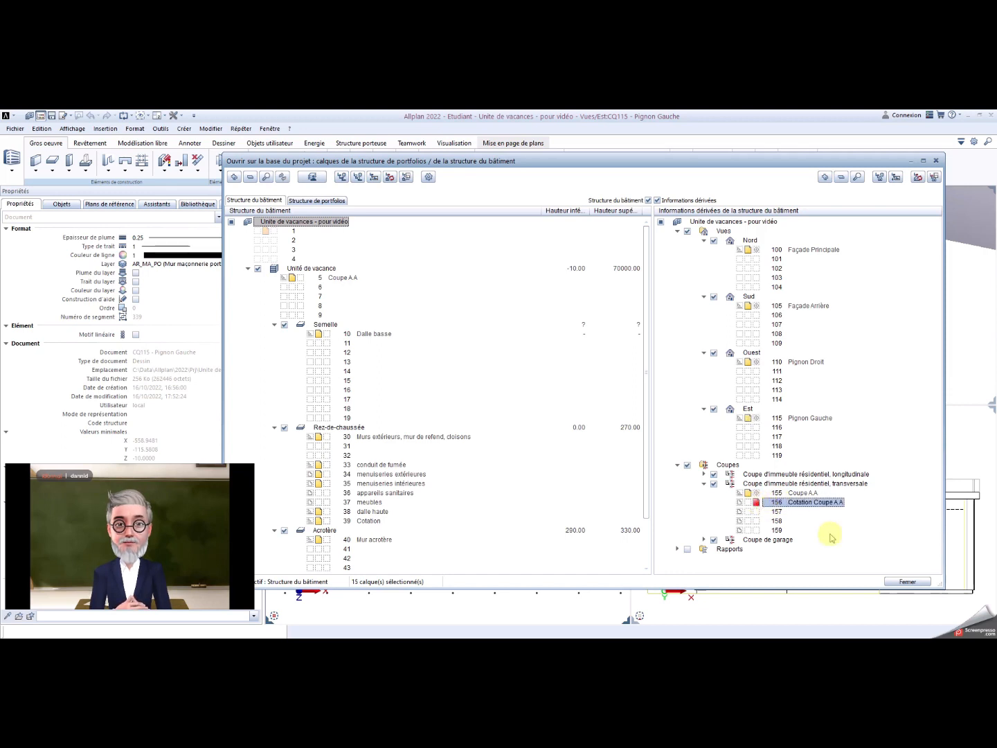
click(906, 582)
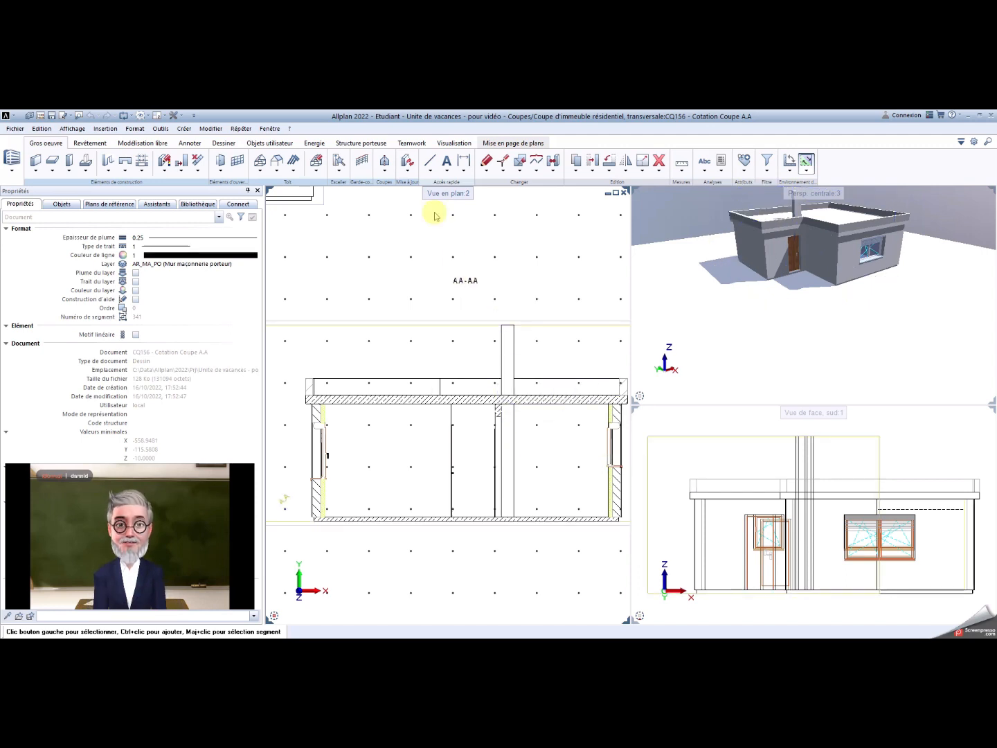
Step: Add a vertical dimension from the parapet top to the roof slab underside in section A.A, its line offset -20 in X from the parapet corner
click(462, 169)
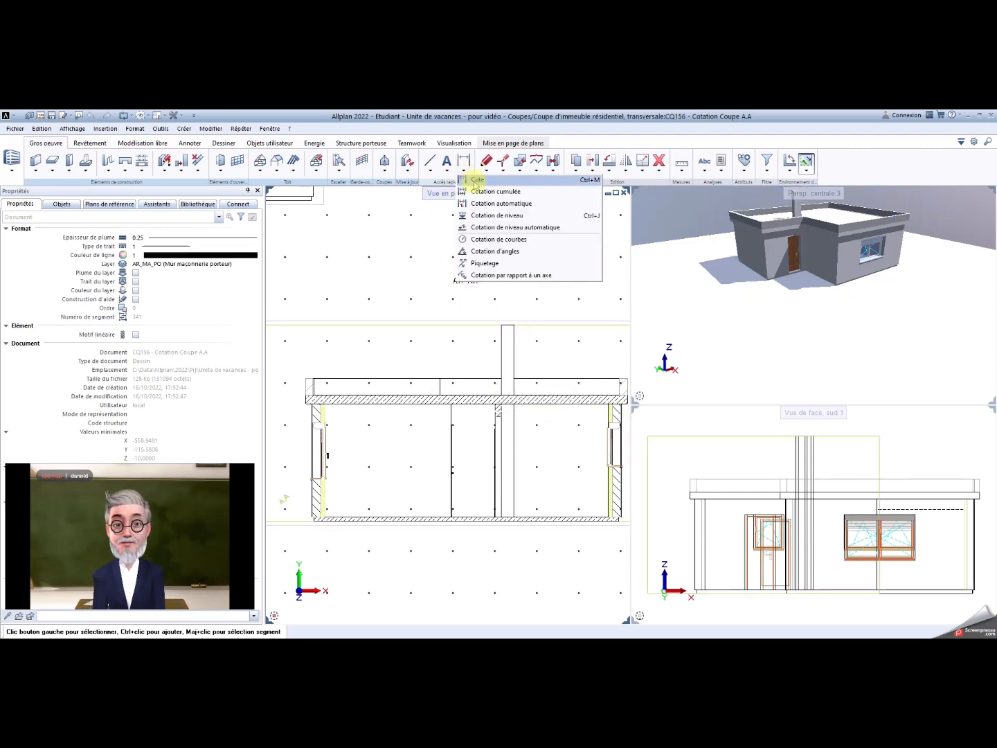
click(477, 180)
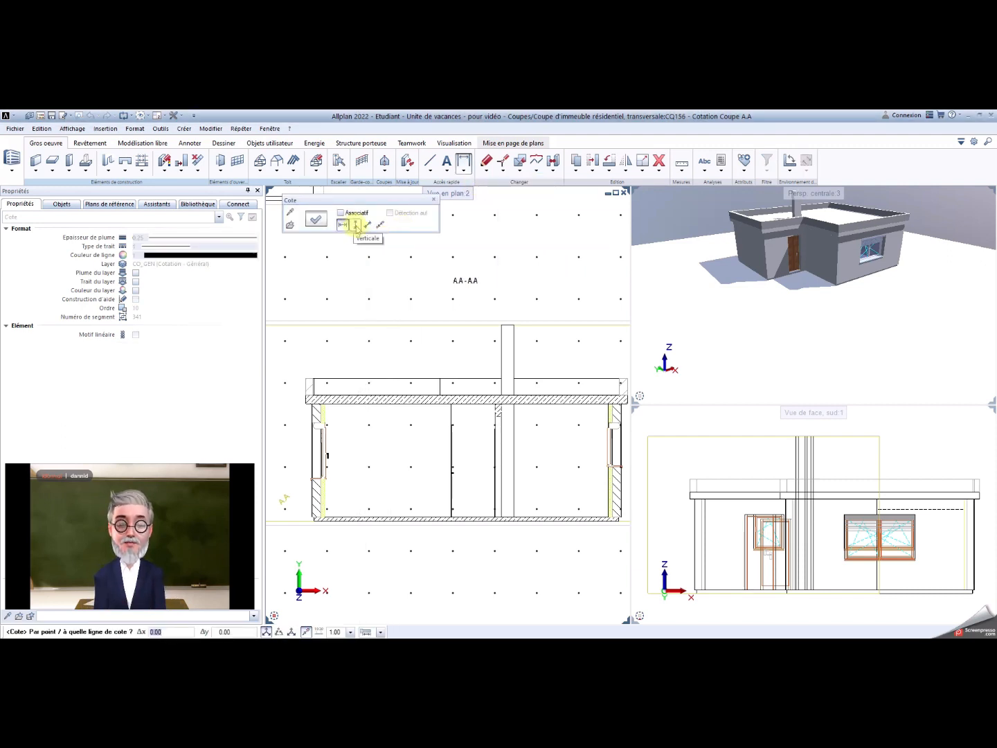
click(357, 227)
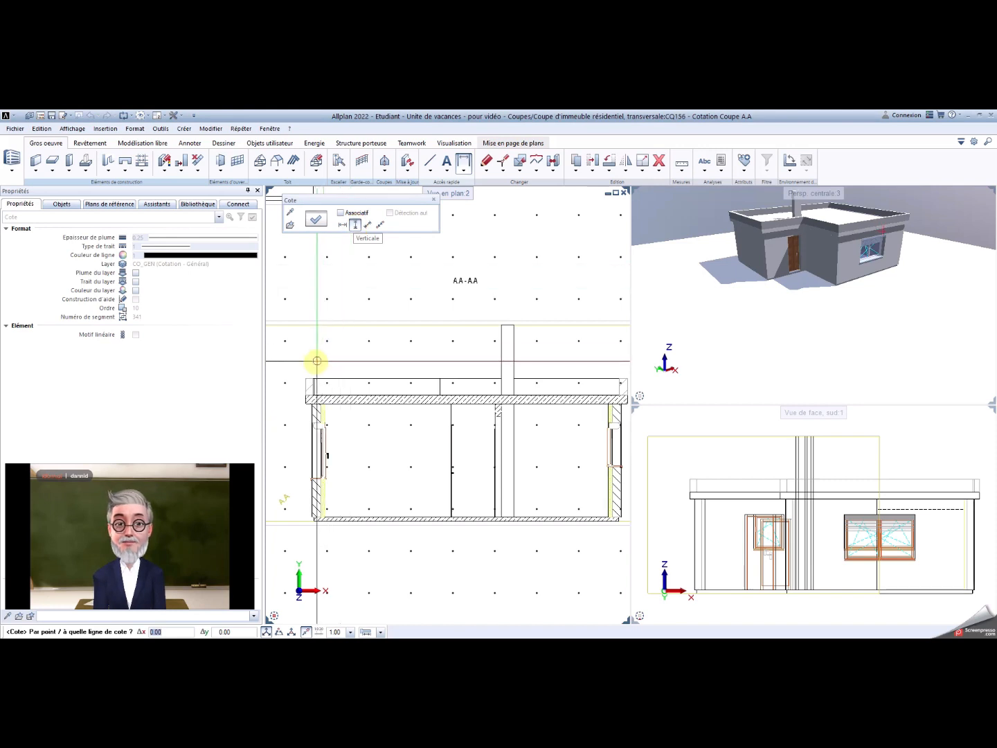
scroll(319, 361, up, 3)
scroll(408, 334, up, 2)
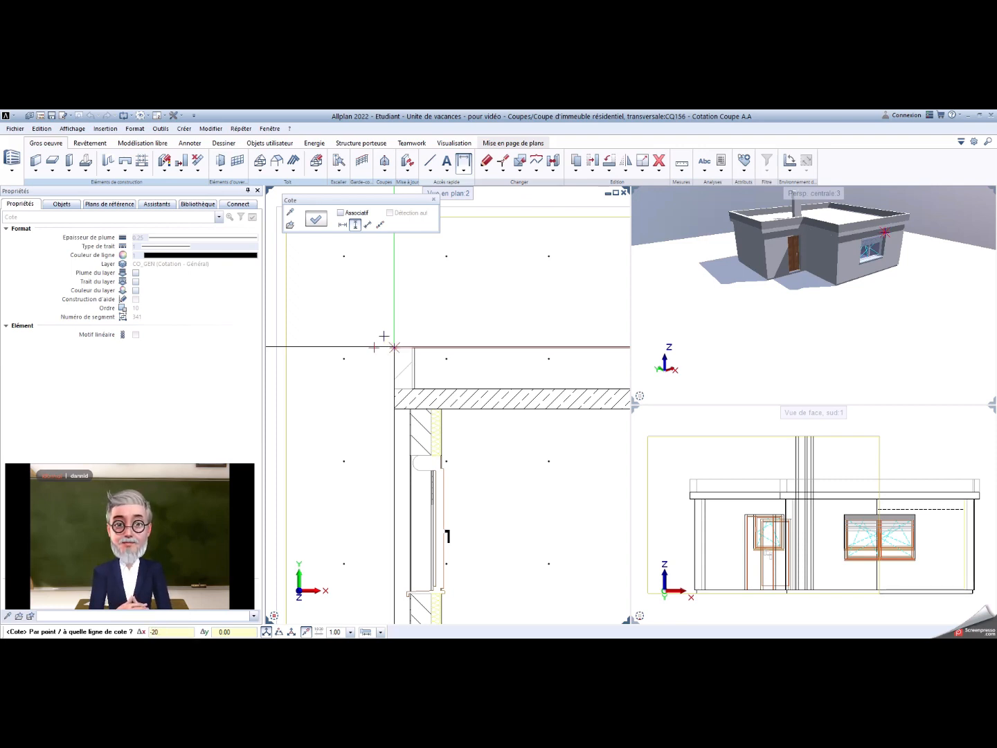
click(385, 340)
click(393, 348)
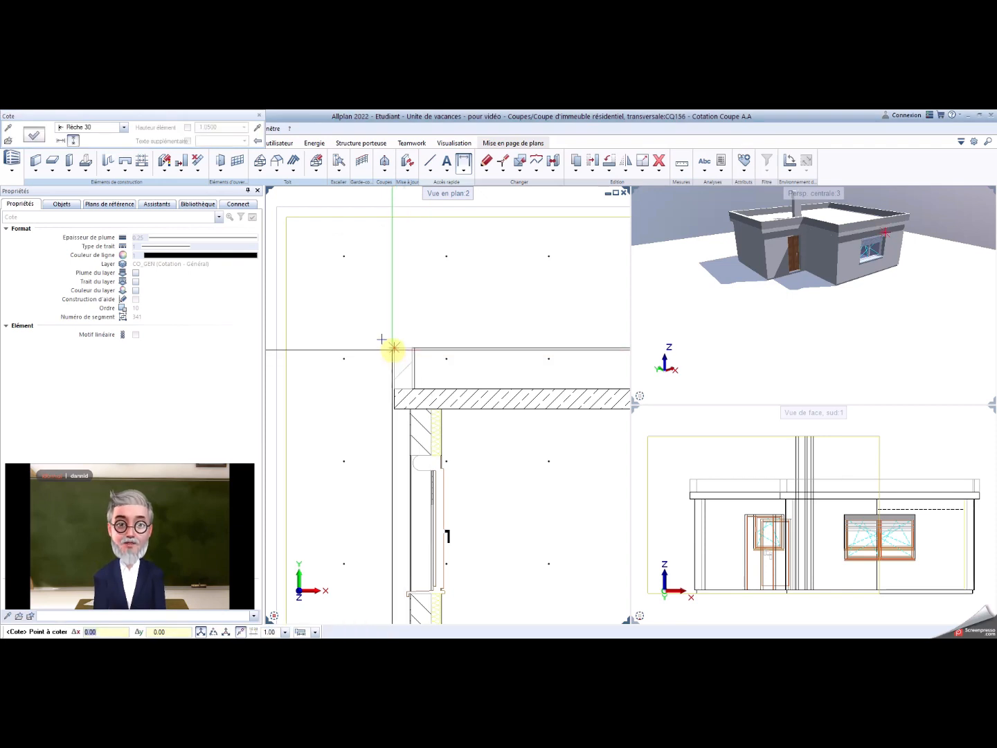
click(394, 407)
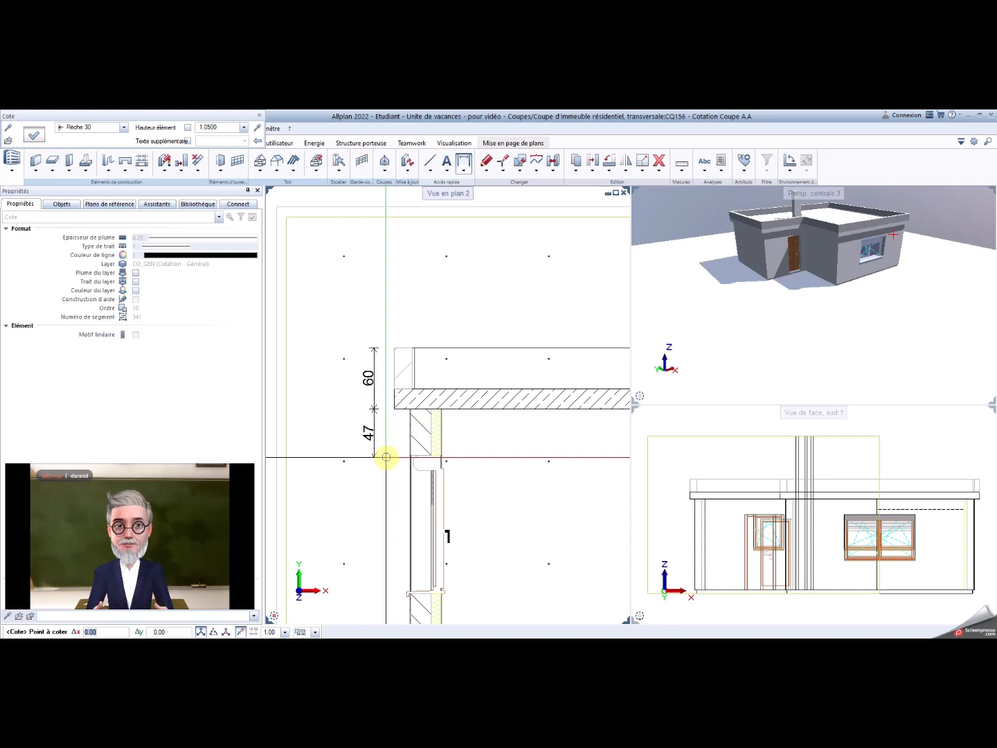
scroll(417, 447, down, 1)
middle_drag(422, 451, 392, 344)
scroll(391, 342, up, 1)
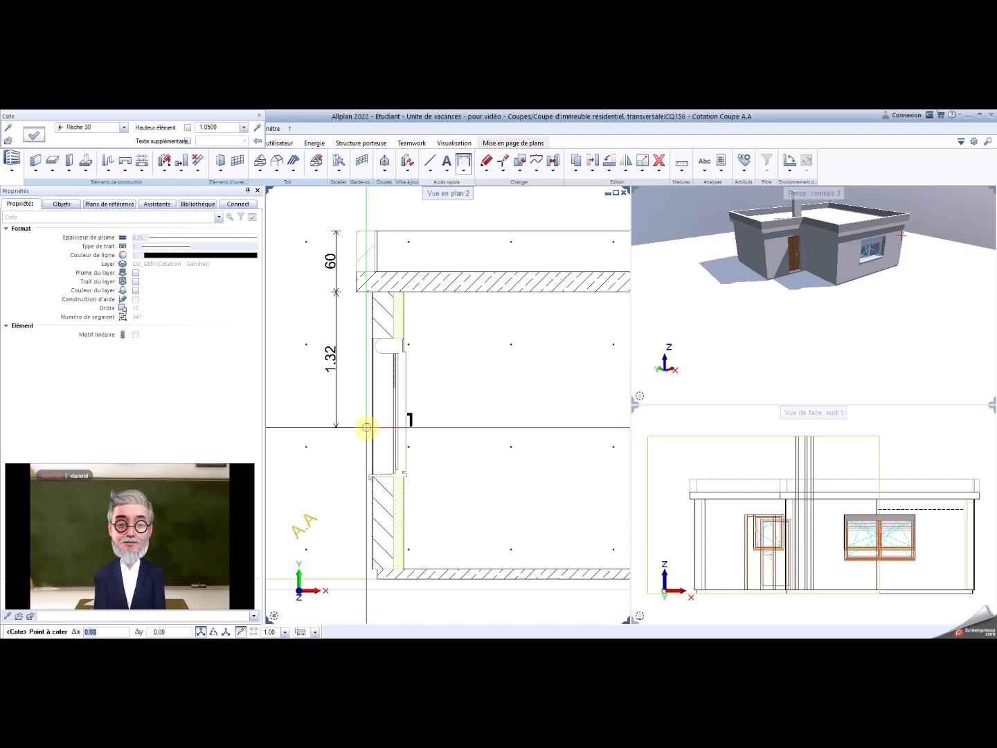
key(Escape)
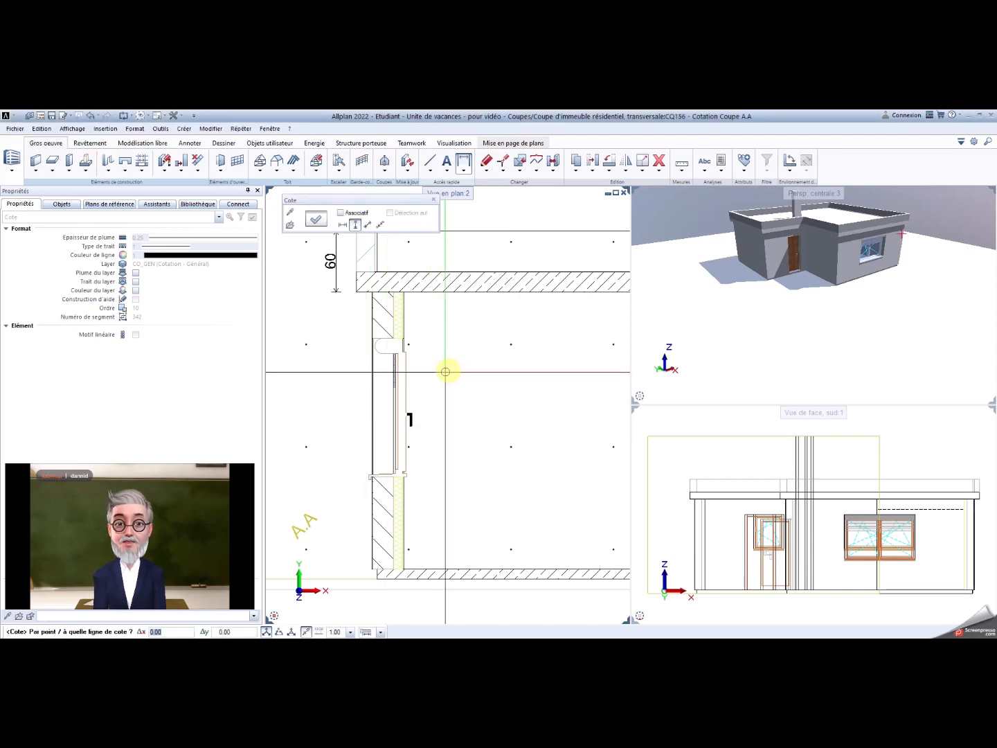
Step: Add a second vertical dimension from the parapet top to the roof slab's upper face, along the parapet's inner face
middle_drag(444, 350, 468, 434)
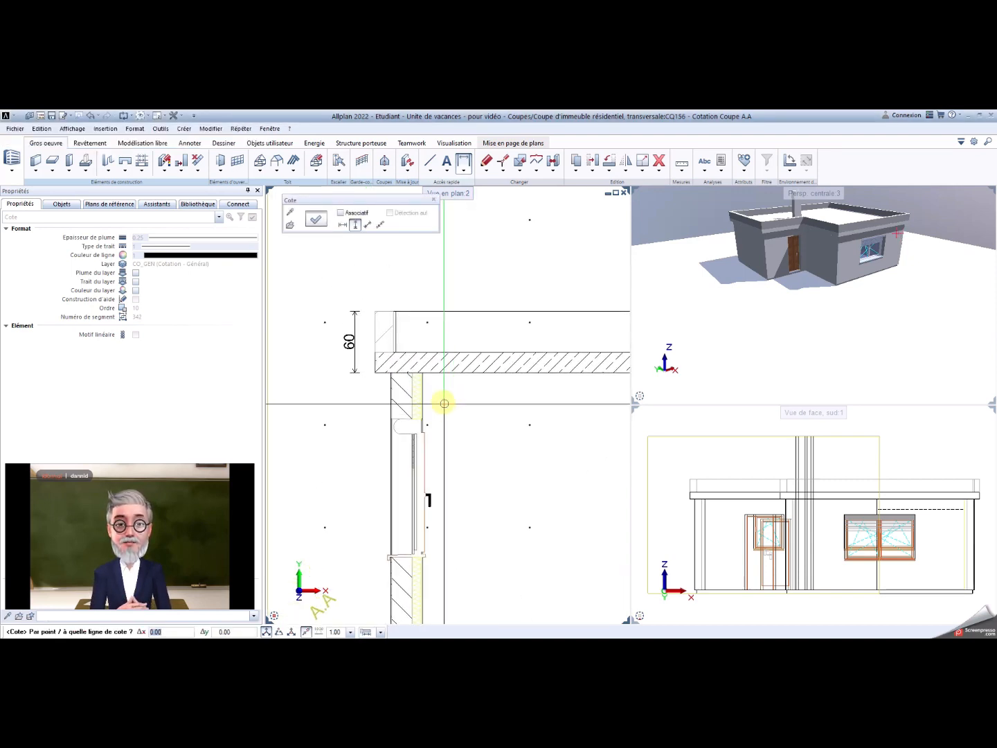
scroll(421, 385, up, 1)
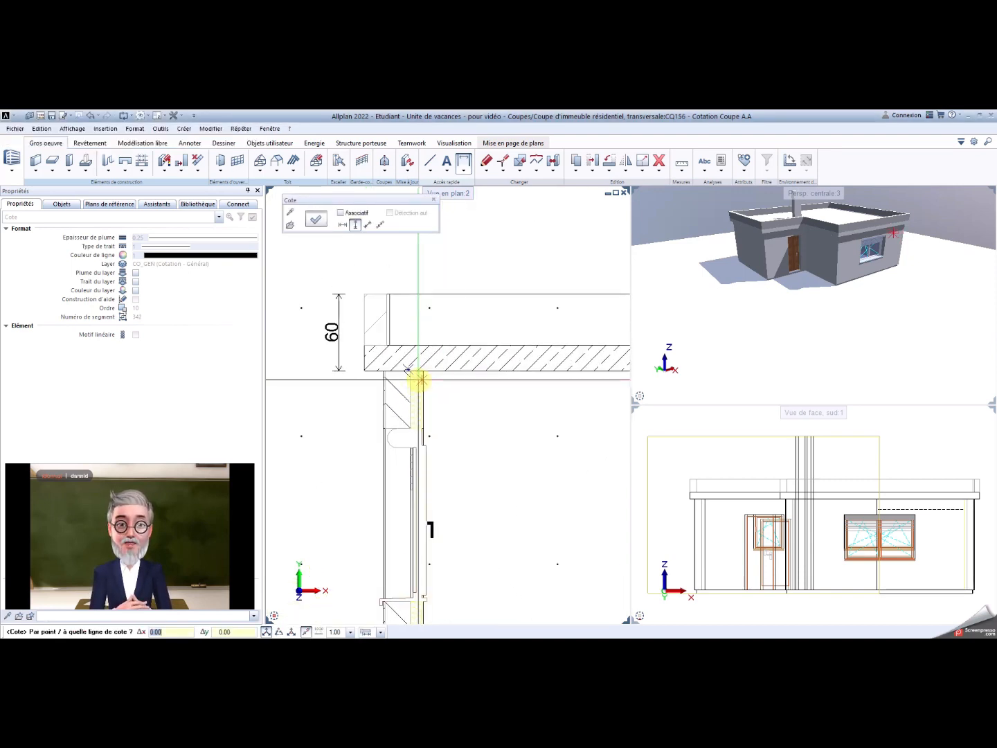
click(380, 284)
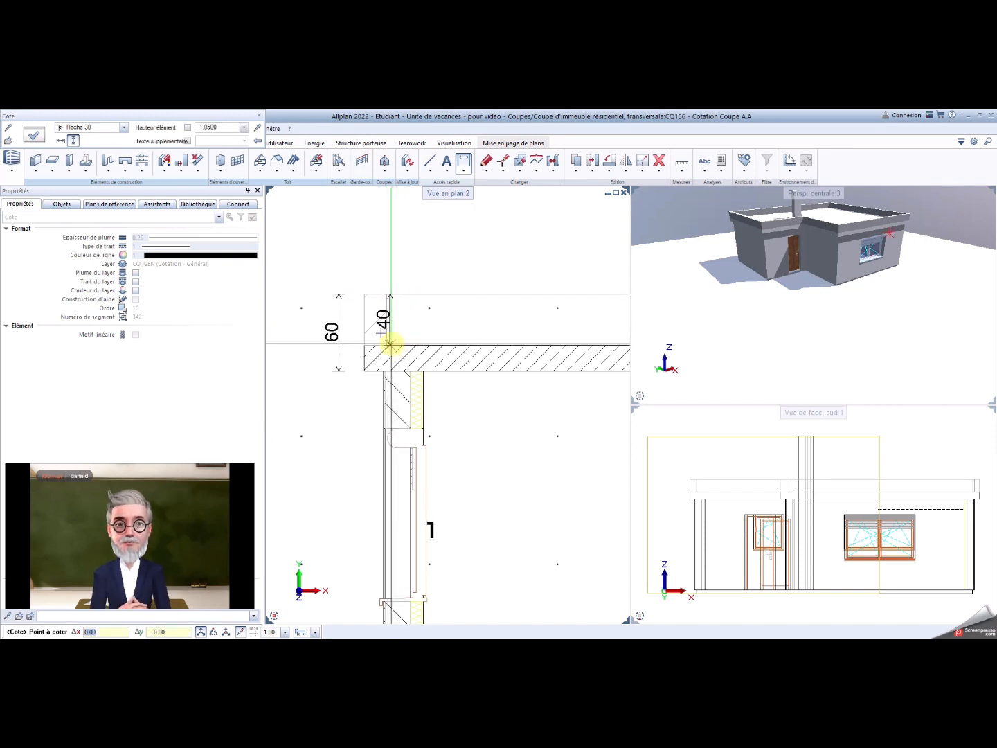
click(390, 342)
key(Escape)
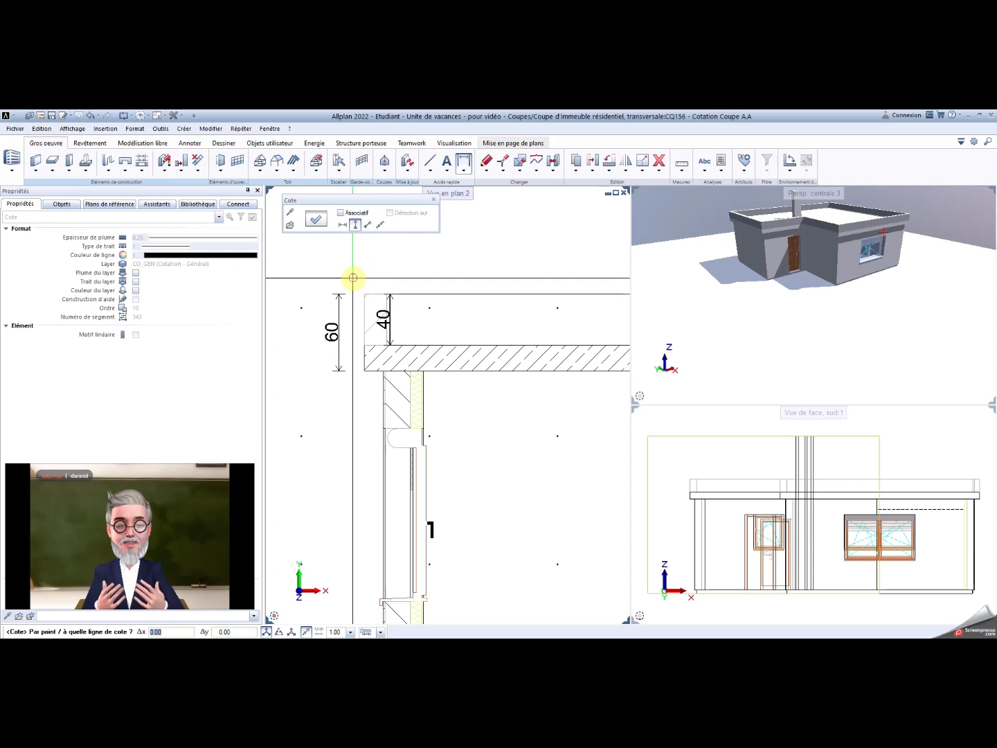
Step: Undo the last vertical dimension and start a new vertical chain at the parapet's inner top corner, its line offset 60 in X
key(Escape)
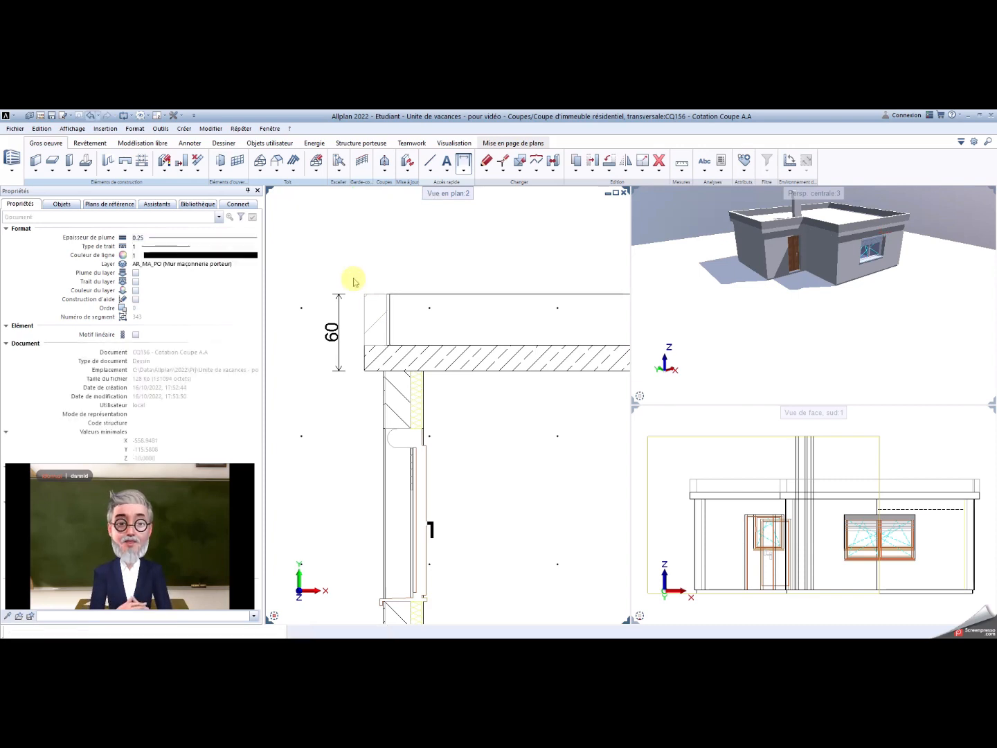
click(465, 178)
click(477, 191)
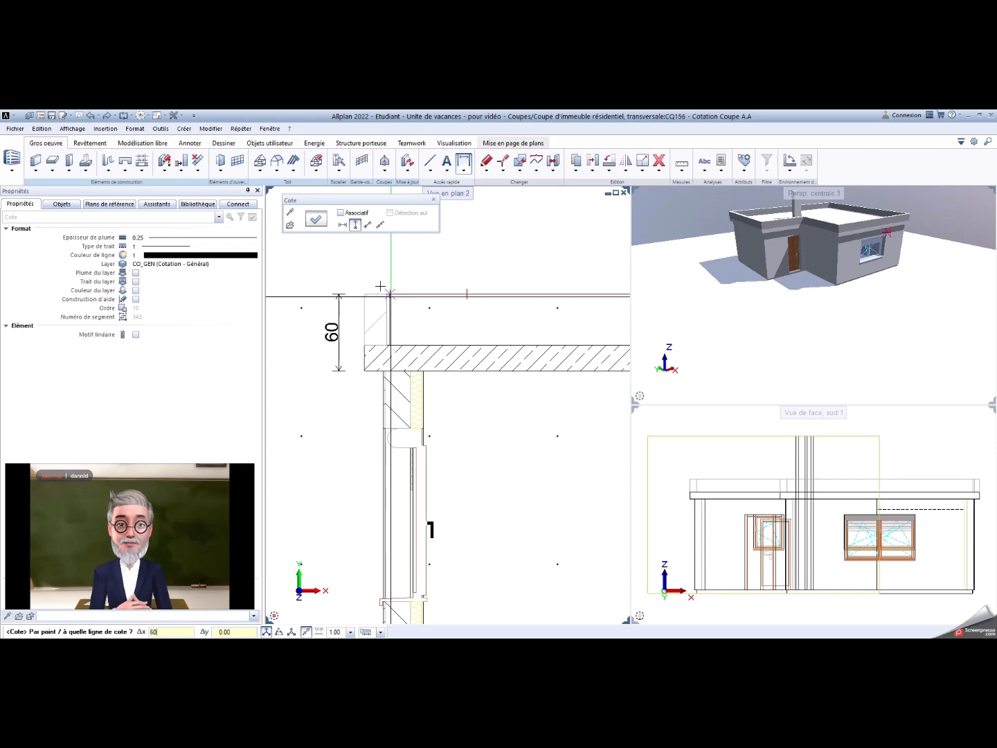
click(390, 296)
click(390, 295)
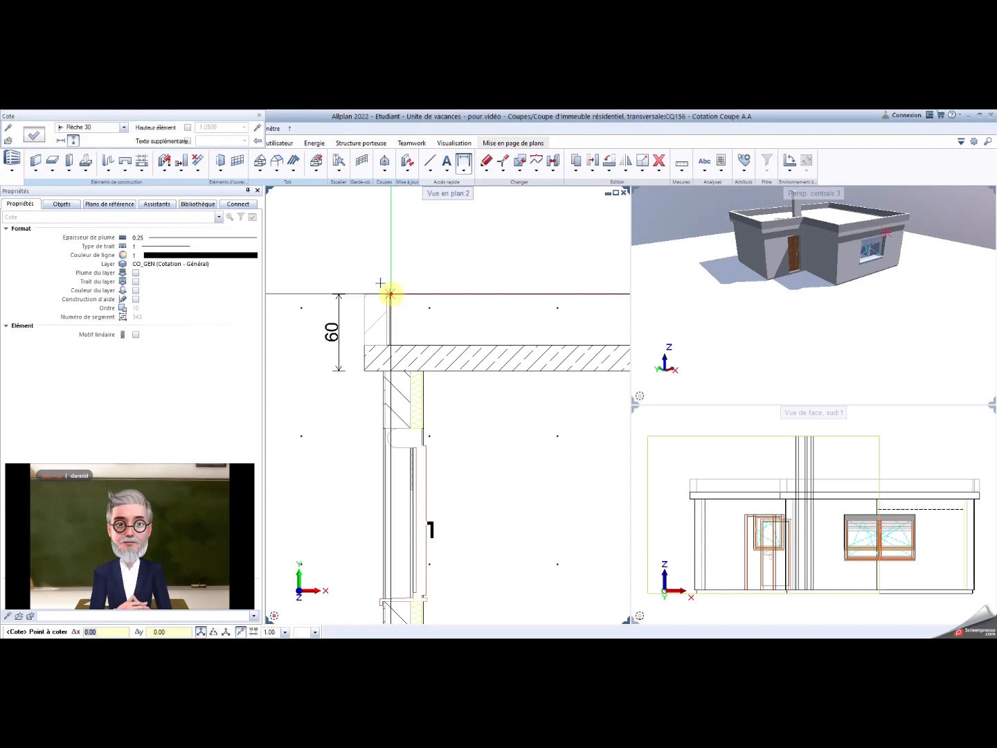
Step: Continue the vertical chain through the roof slab's upper face and underside, window head and sill down to the floor's upper face
click(389, 344)
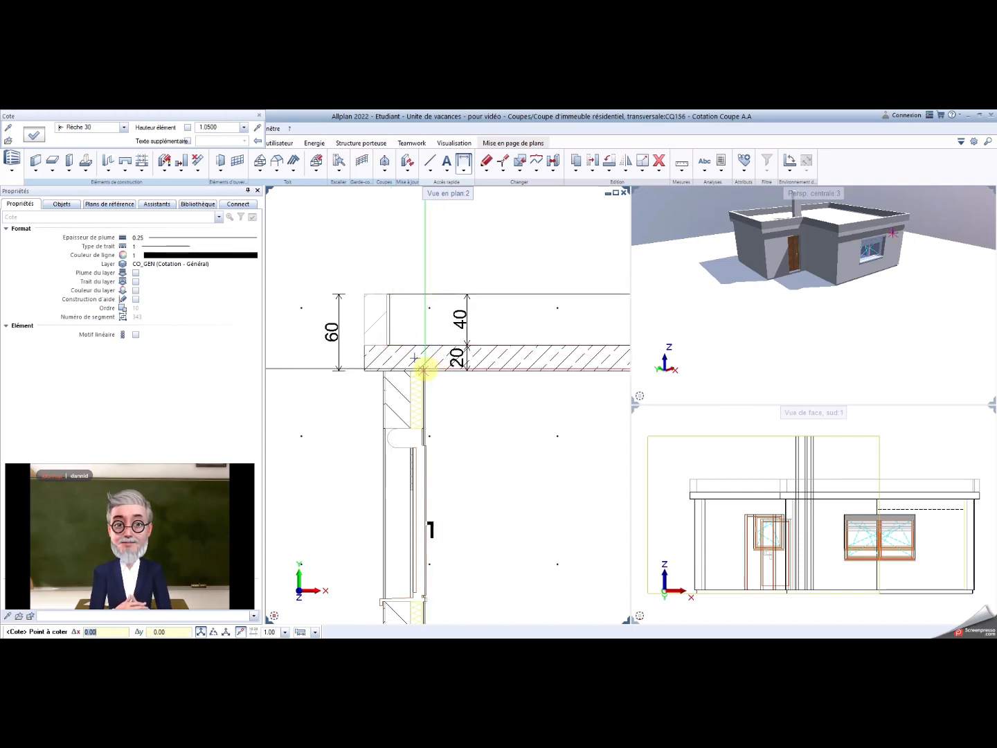
click(425, 369)
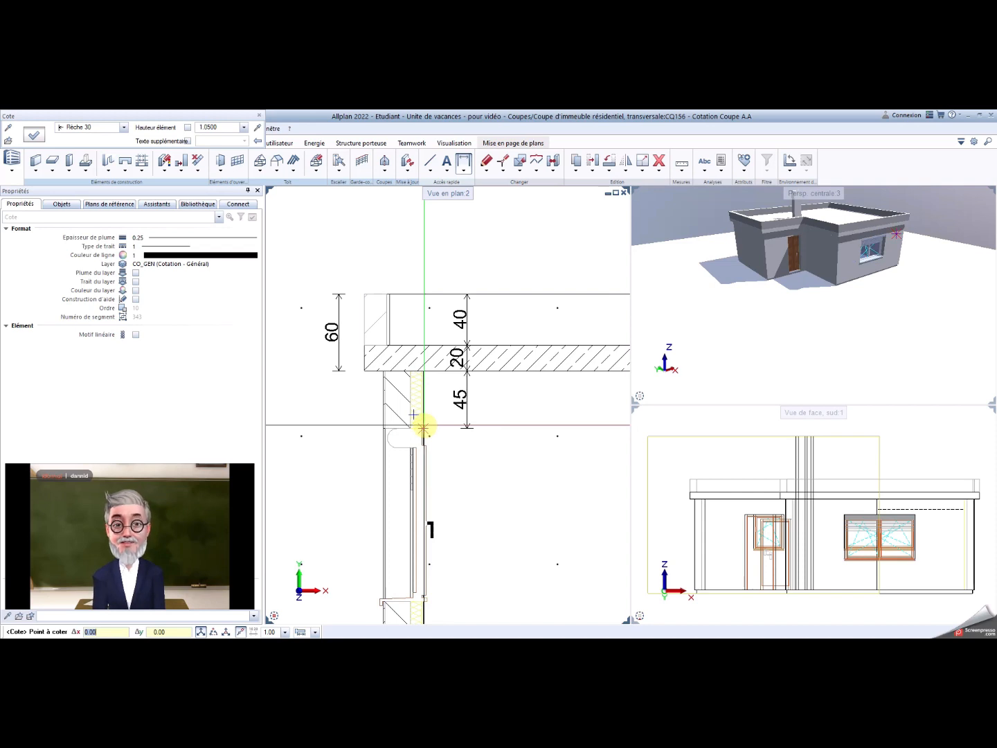
click(424, 425)
middle_drag(446, 478, 412, 340)
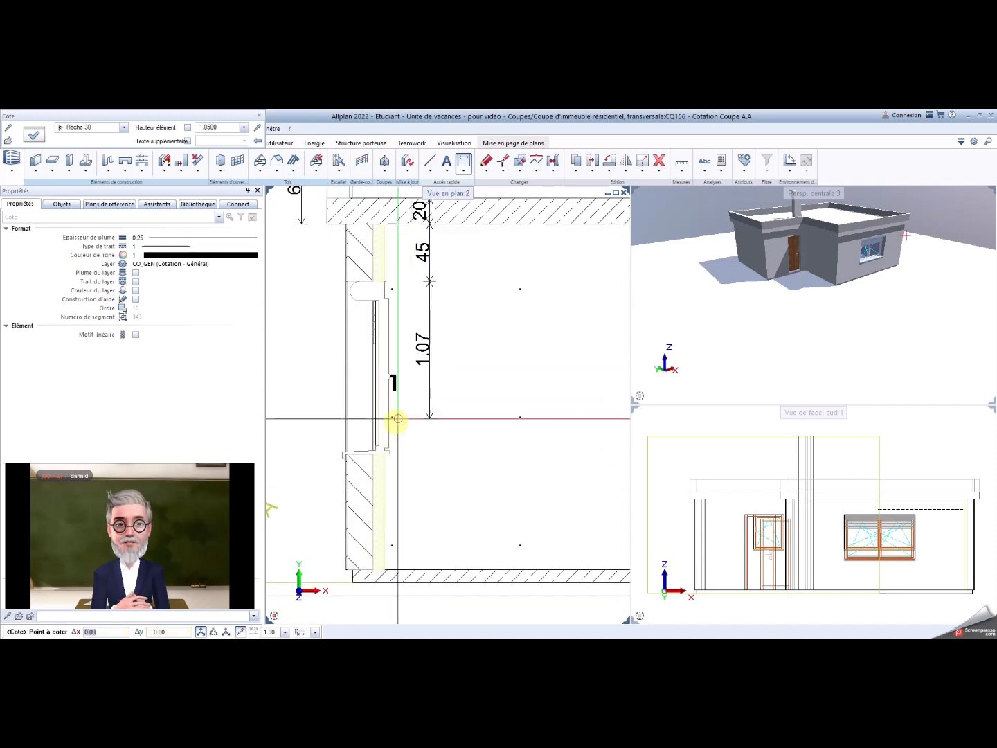
click(386, 453)
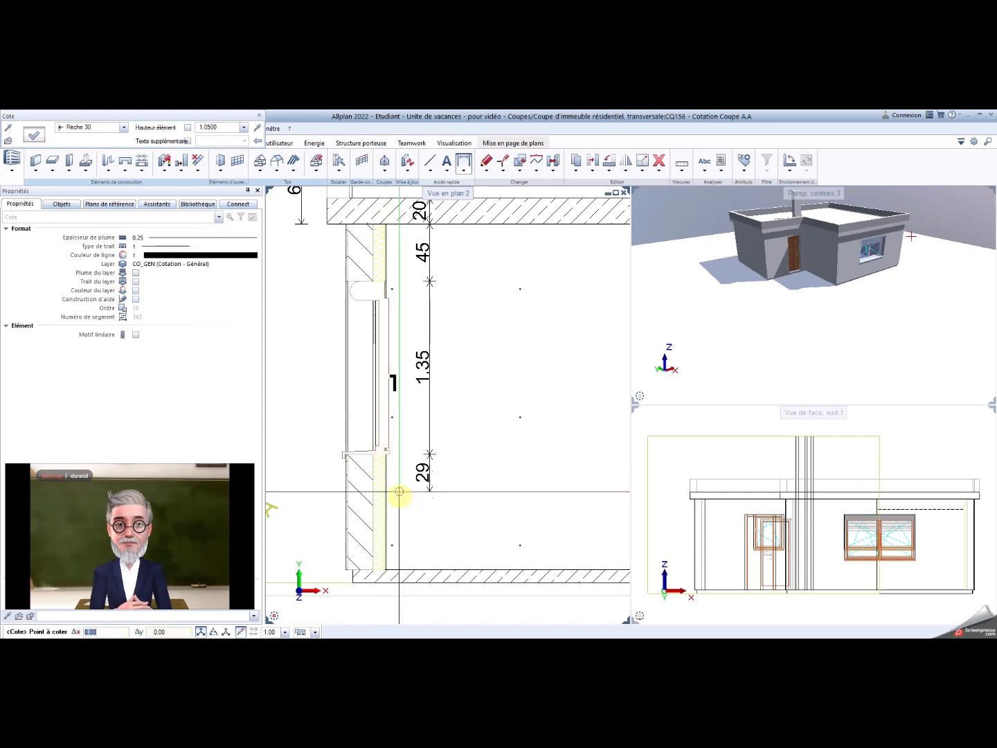
click(386, 568)
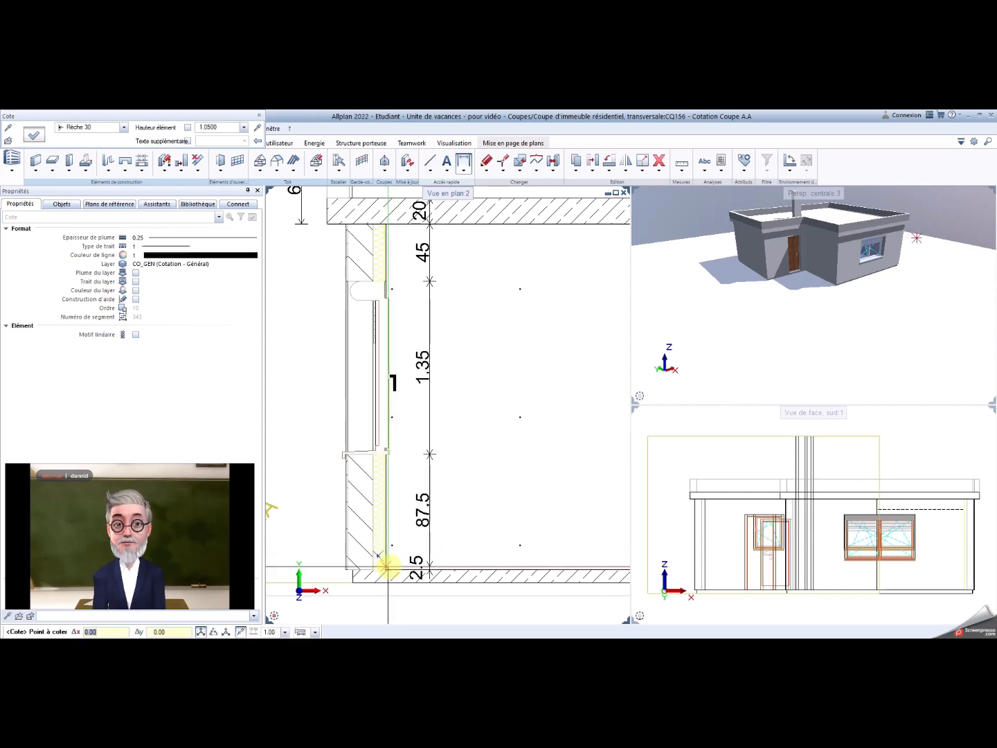
key(Escape)
scroll(511, 380, down, 2)
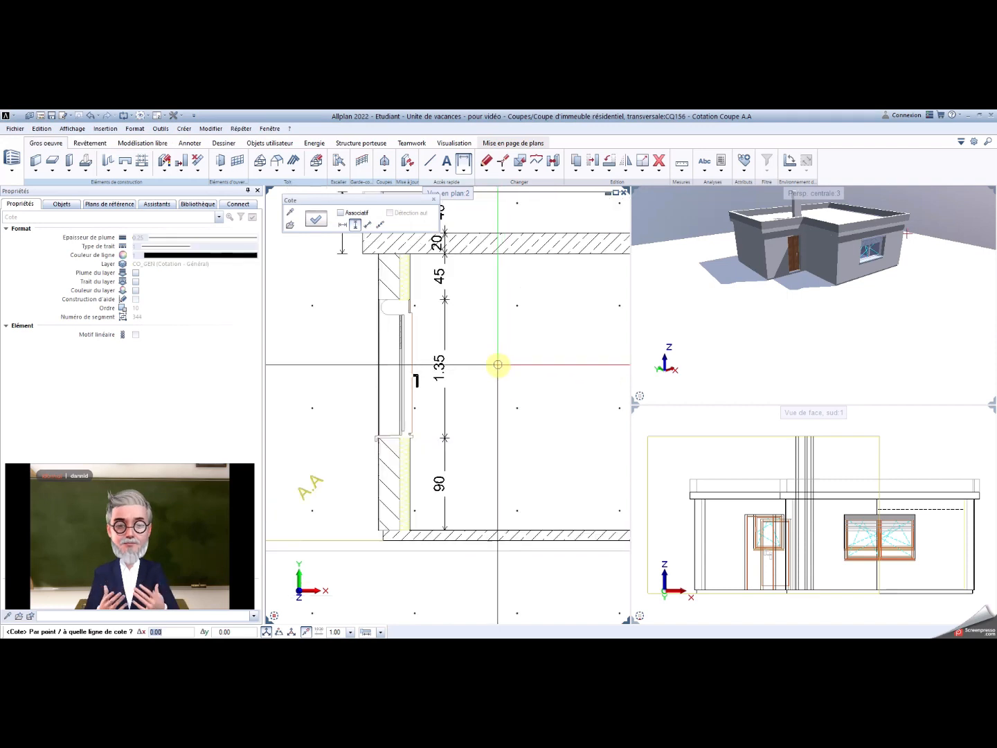
middle_drag(495, 363, 519, 474)
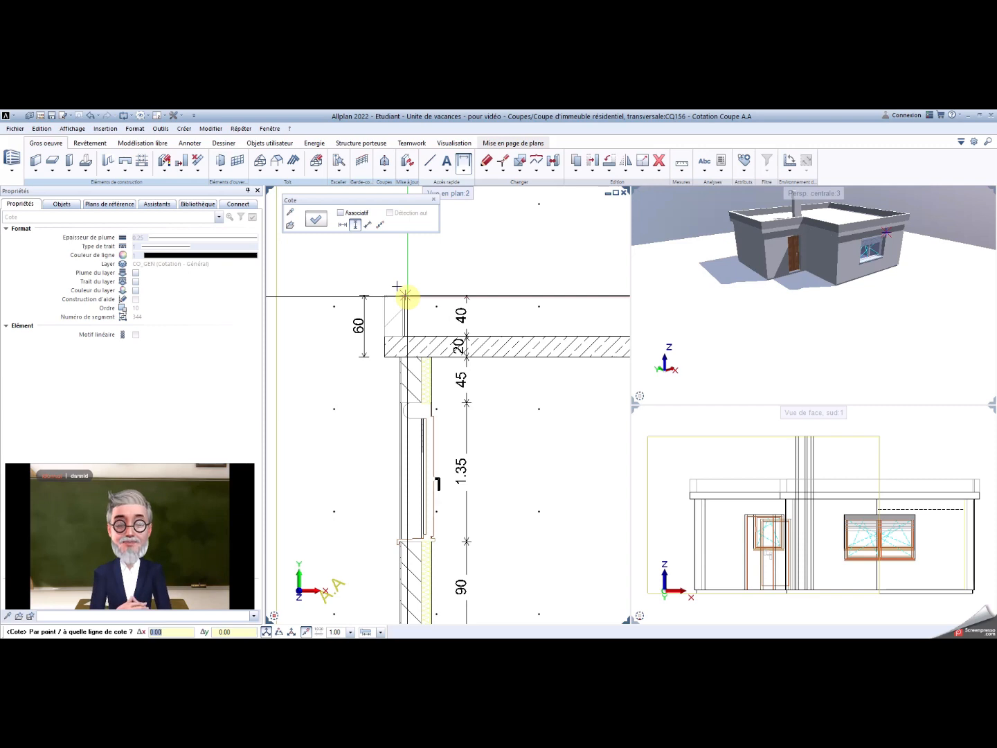
key(Return)
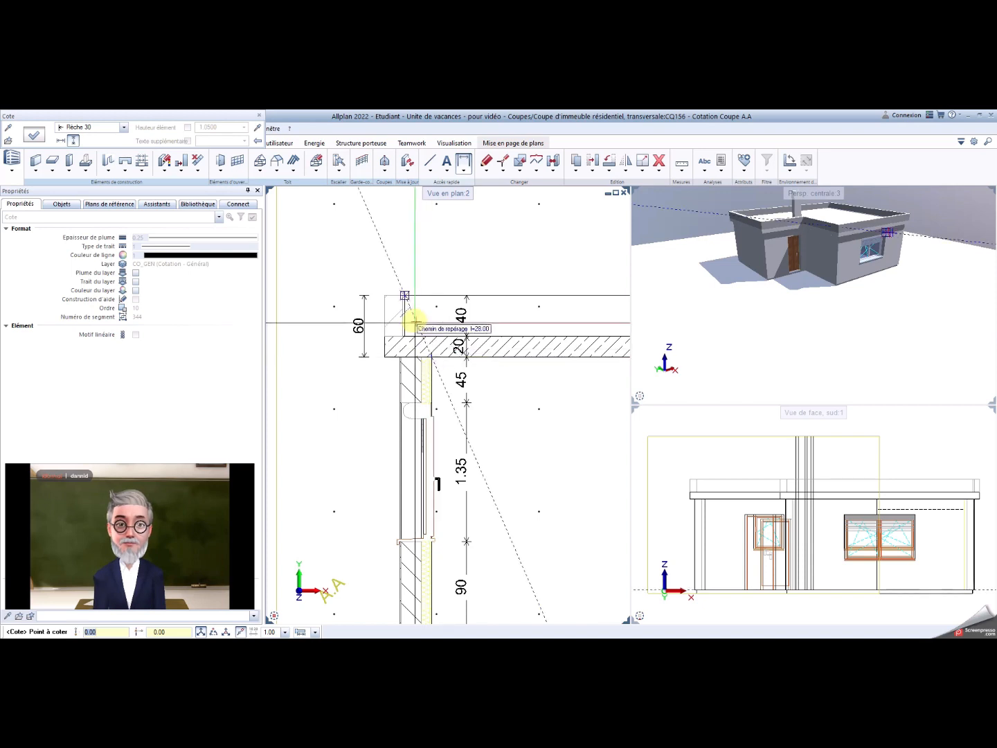
click(420, 297)
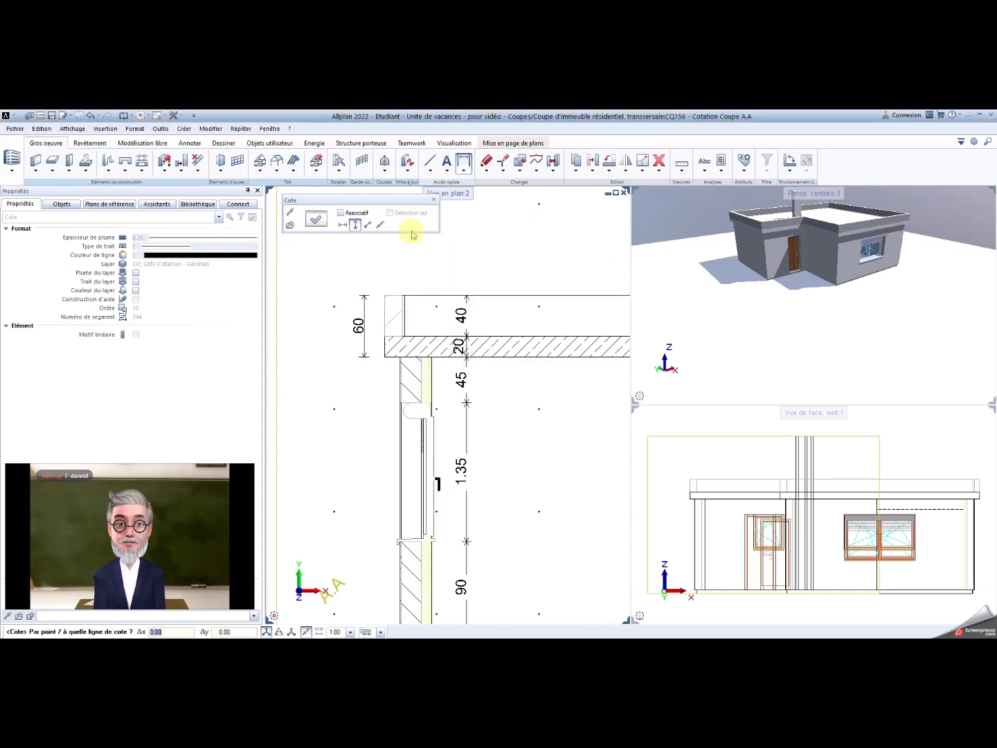
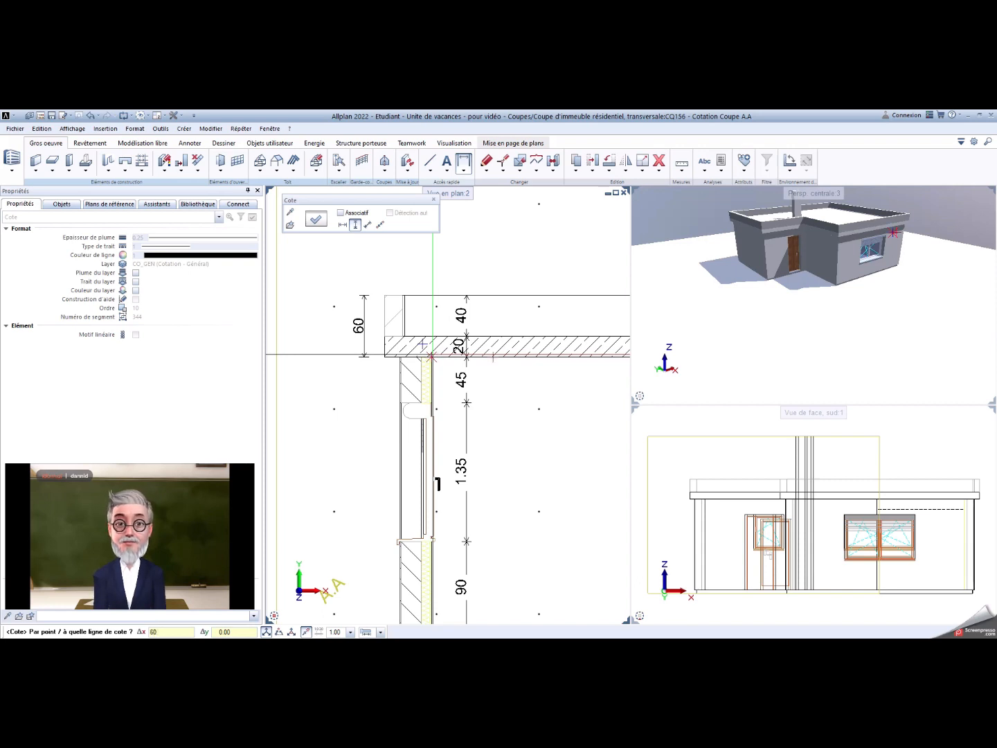
Step: Add a vertical dimension chain from the roof slab underside through the floor slab's upper face to its underside, offset 60 in X from the wall
click(433, 355)
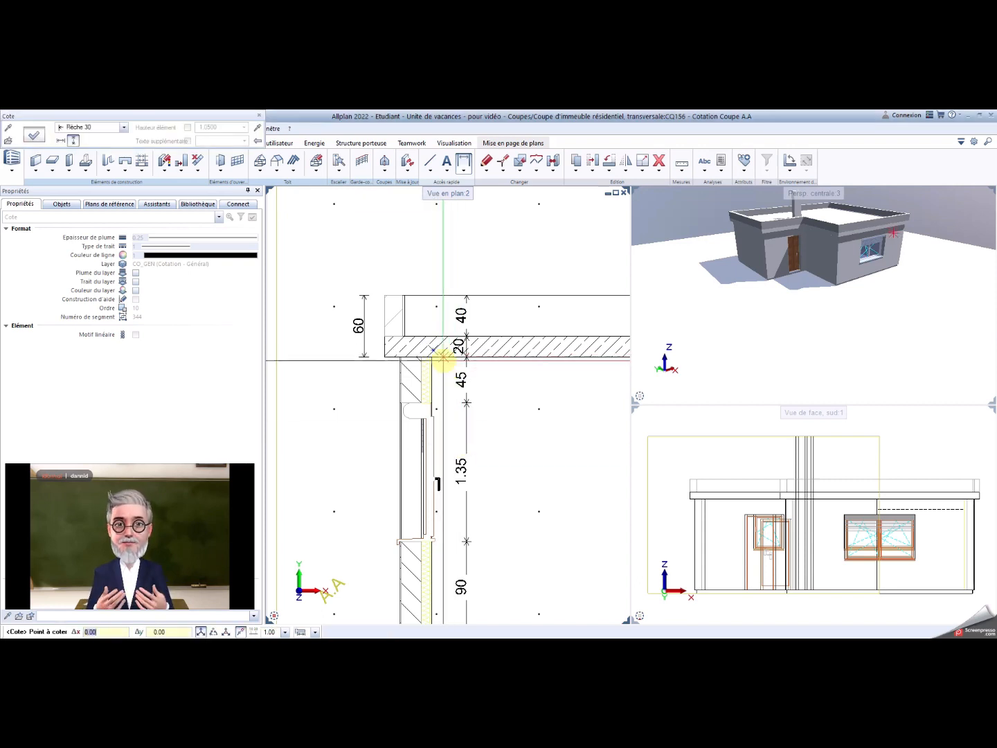
click(435, 357)
scroll(460, 508, down, 1)
middle_drag(461, 508, 428, 382)
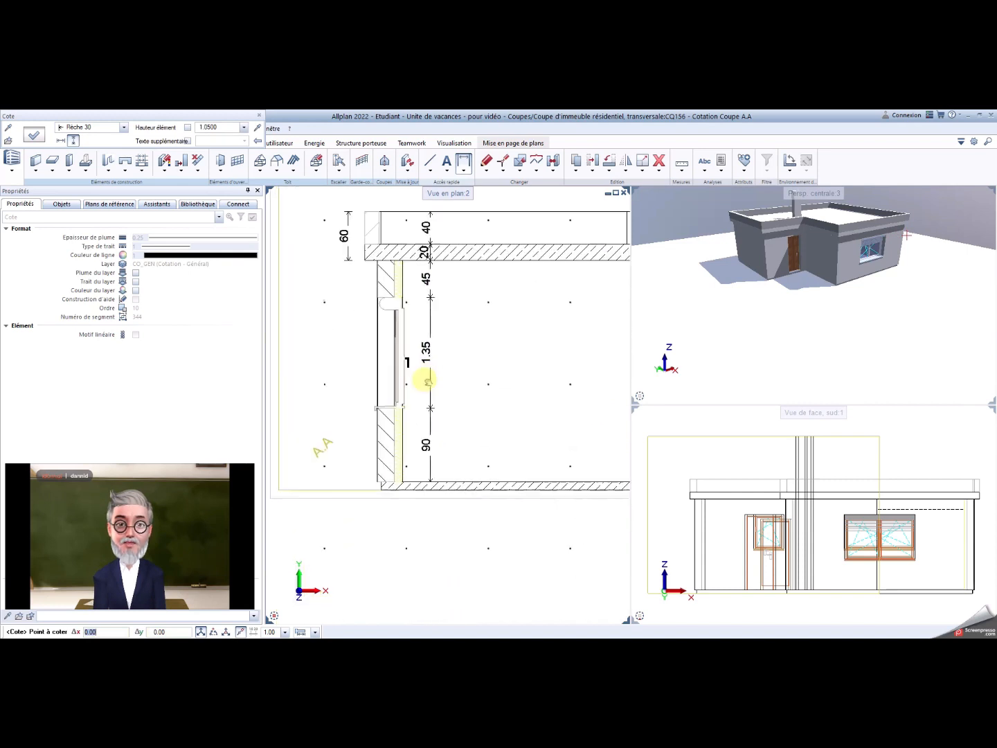
click(404, 478)
scroll(403, 480, up, 2)
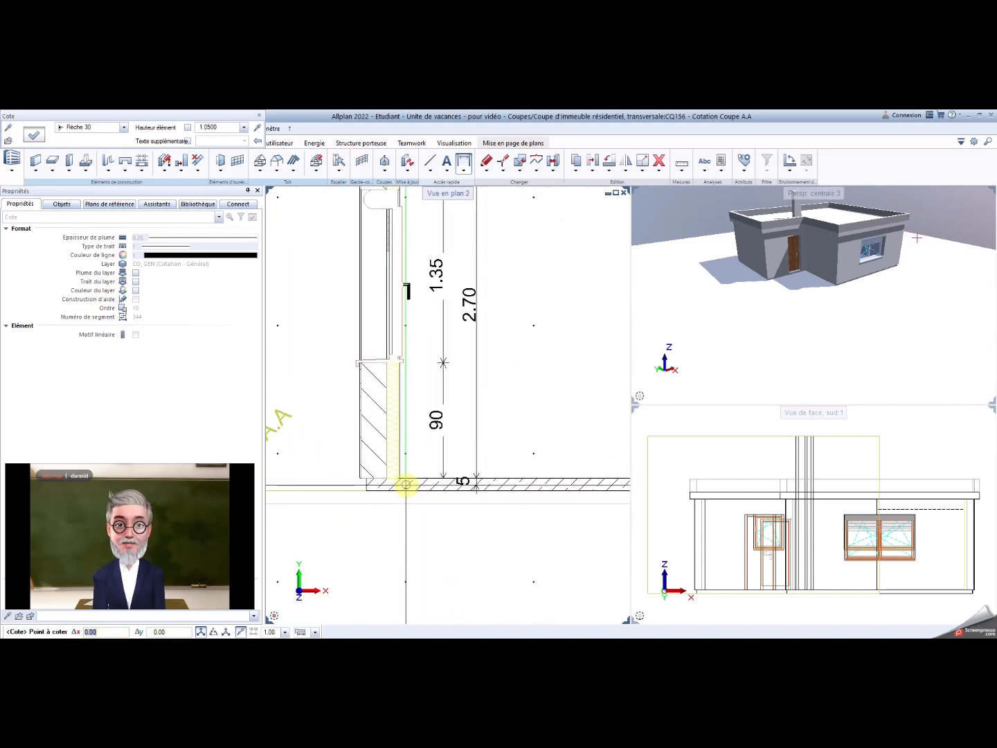
click(402, 489)
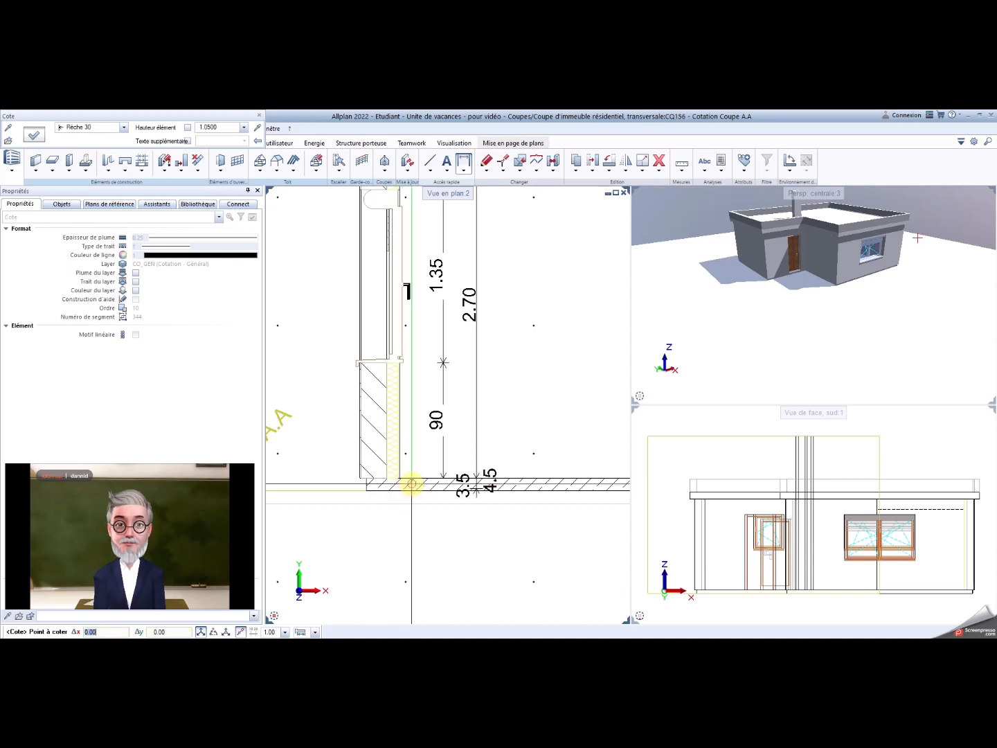
key(Escape)
Step: Dimension the roof slab's thickness vertically, its line offset 60 in X from the wall's inner top corner, aligned with the room height dimension
middle_drag(471, 433, 466, 575)
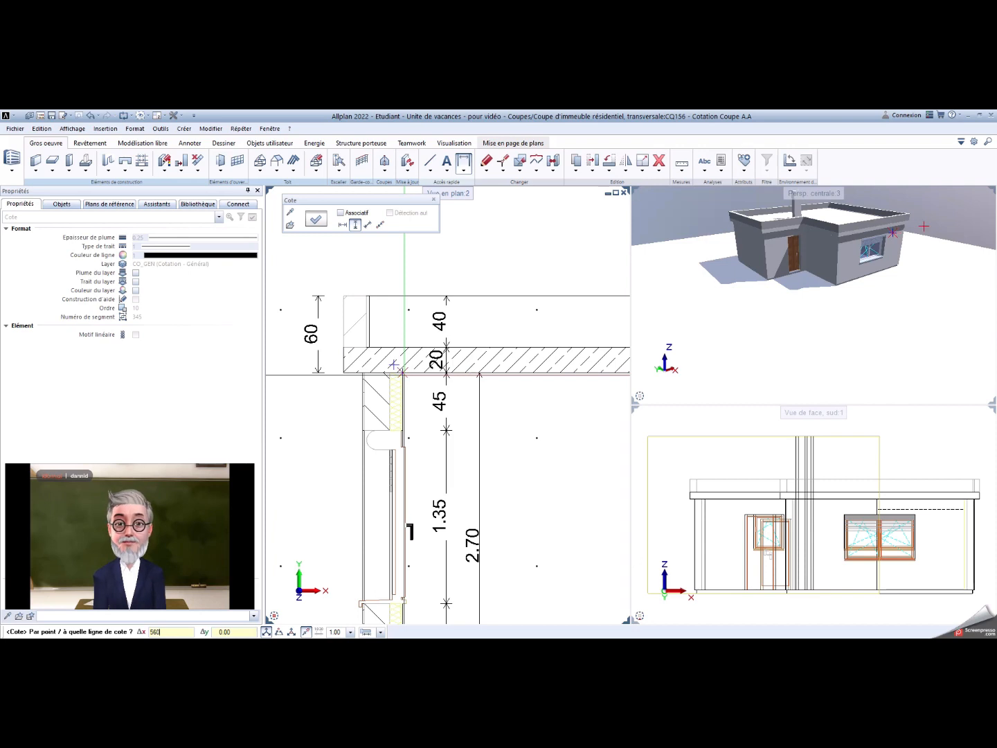
click(402, 373)
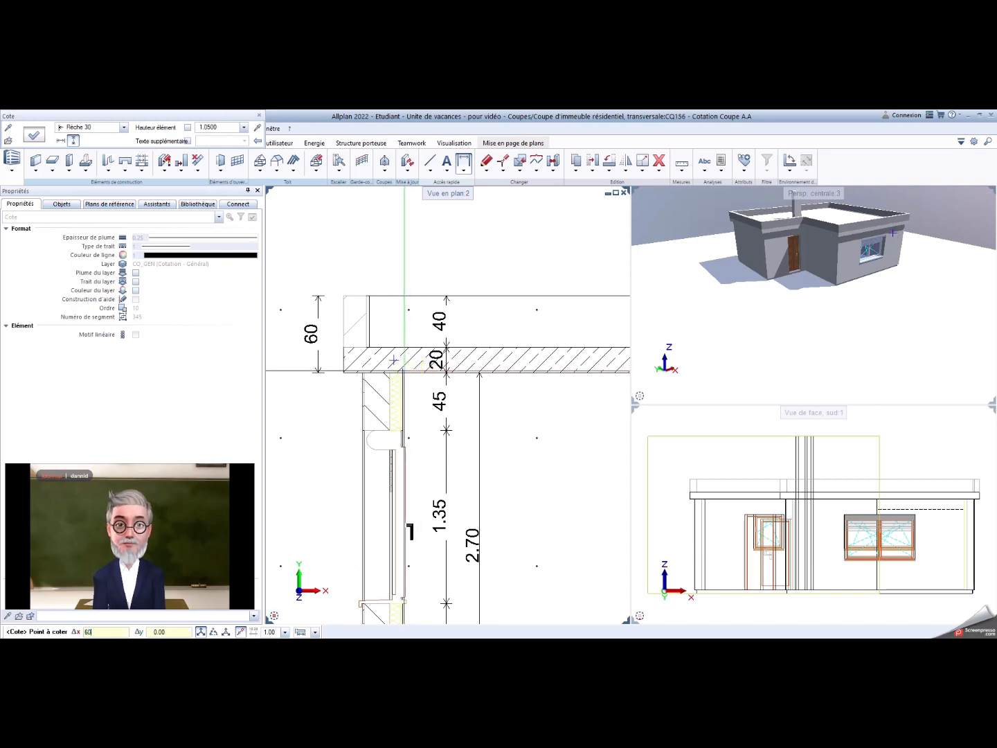
click(403, 371)
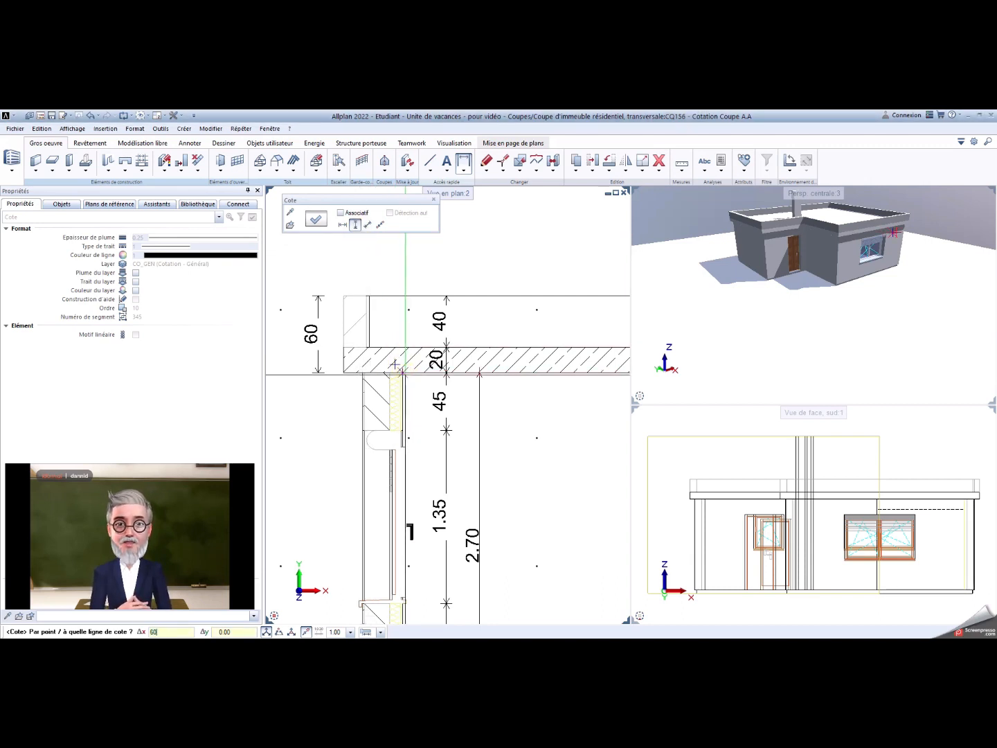
click(405, 376)
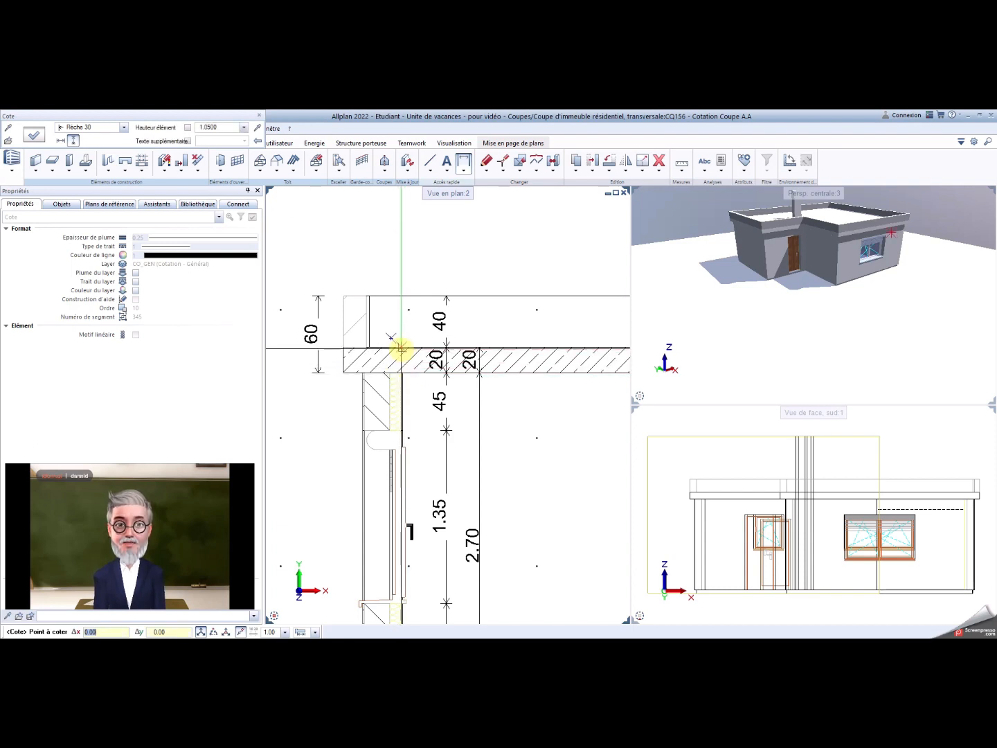
click(401, 347)
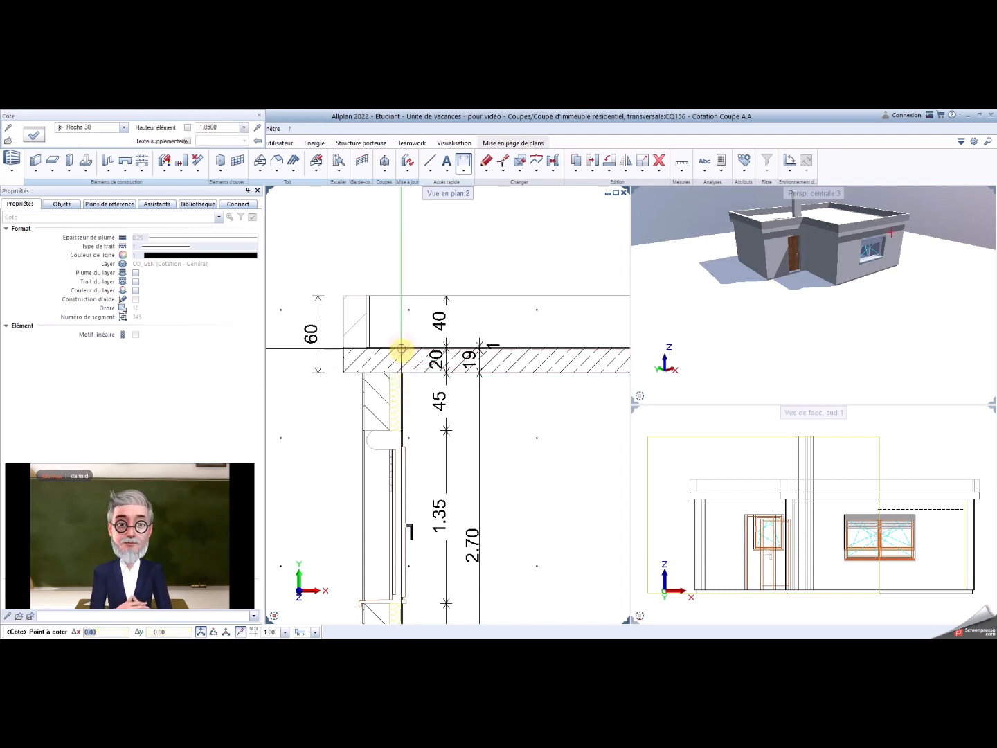
key(Escape)
Step: Add a vertical dimension chain inside the opposite exterior wall, from the roof slab underside through the window head and sill to the floor
scroll(494, 418, down, 1)
scroll(493, 418, down, 3)
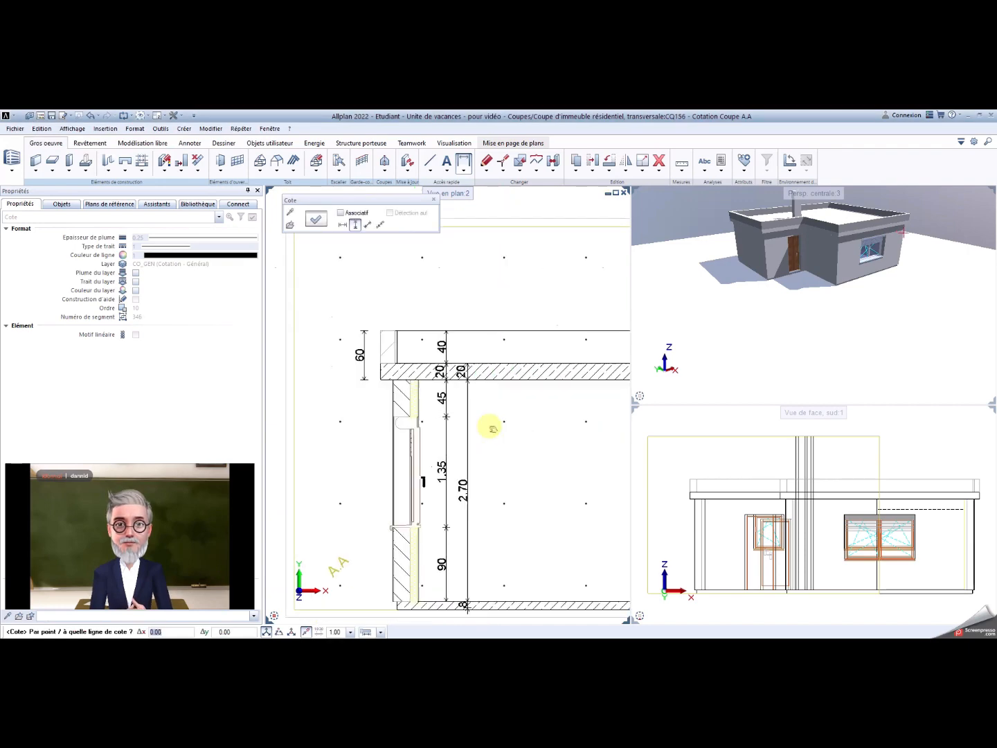
middle_drag(429, 420, 312, 408)
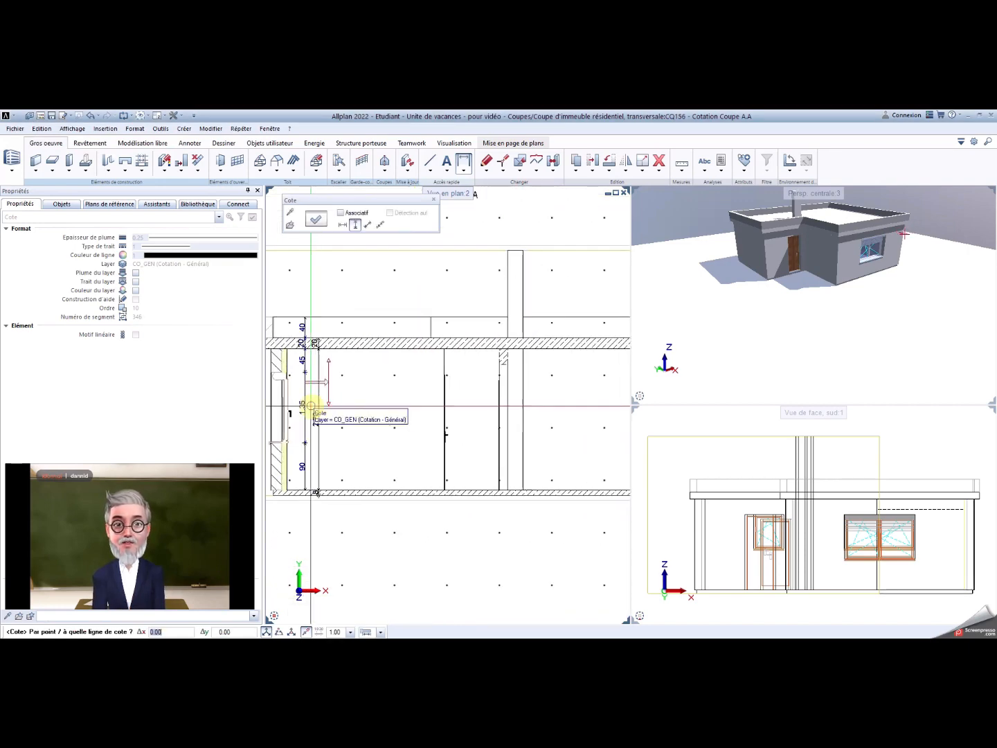
middle_drag(605, 394, 403, 430)
scroll(467, 412, up, 2)
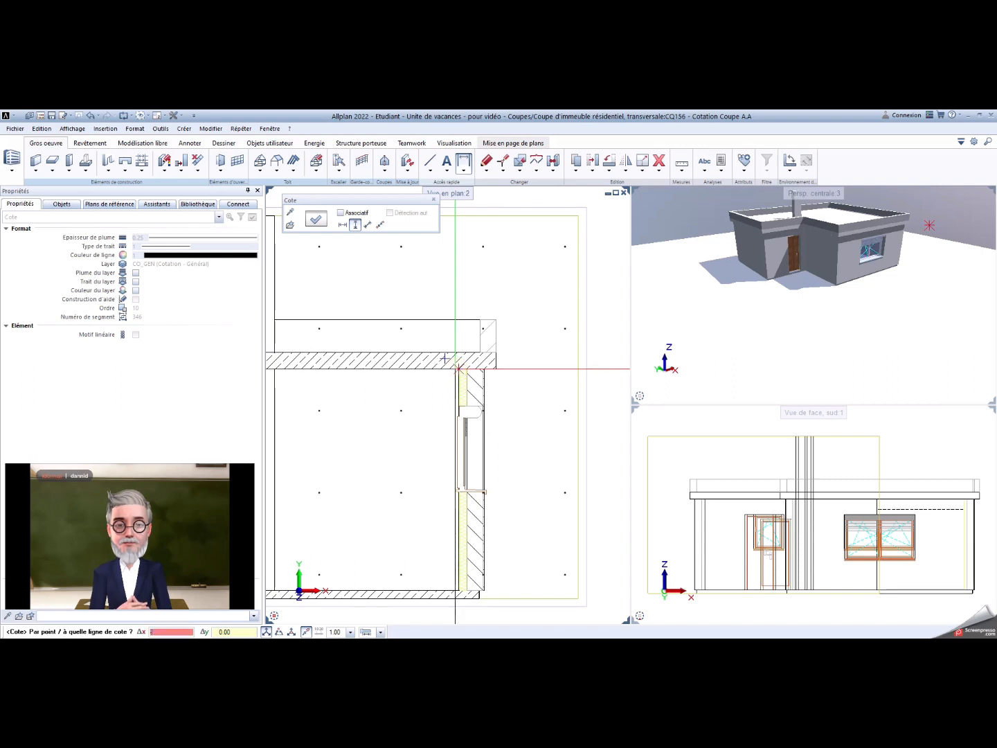
click(457, 369)
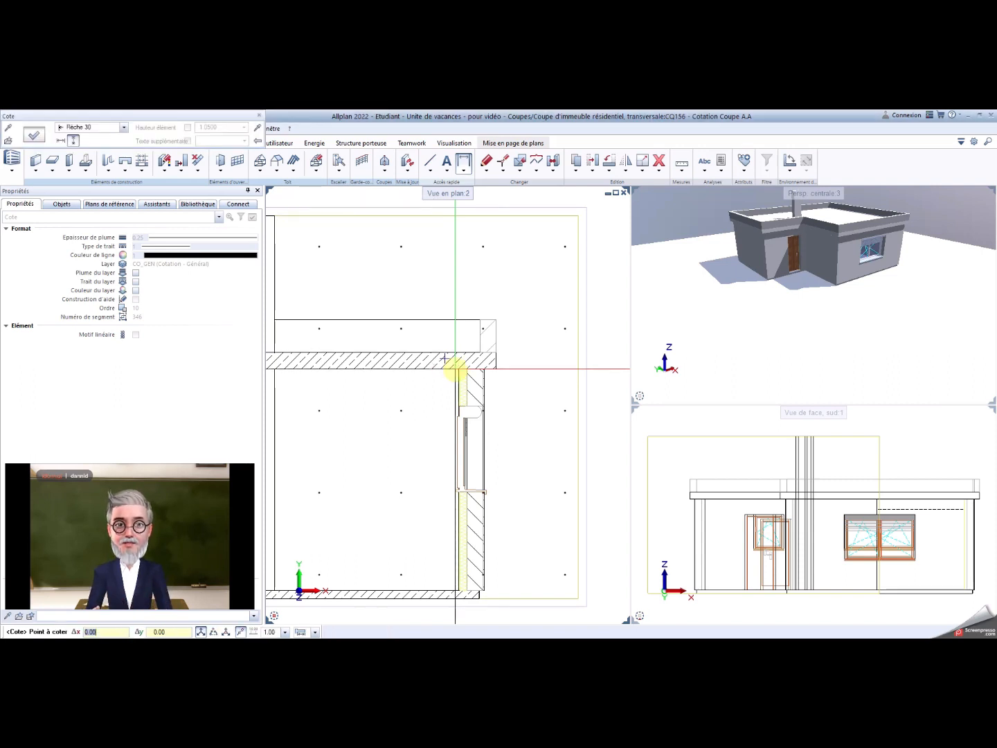
click(456, 369)
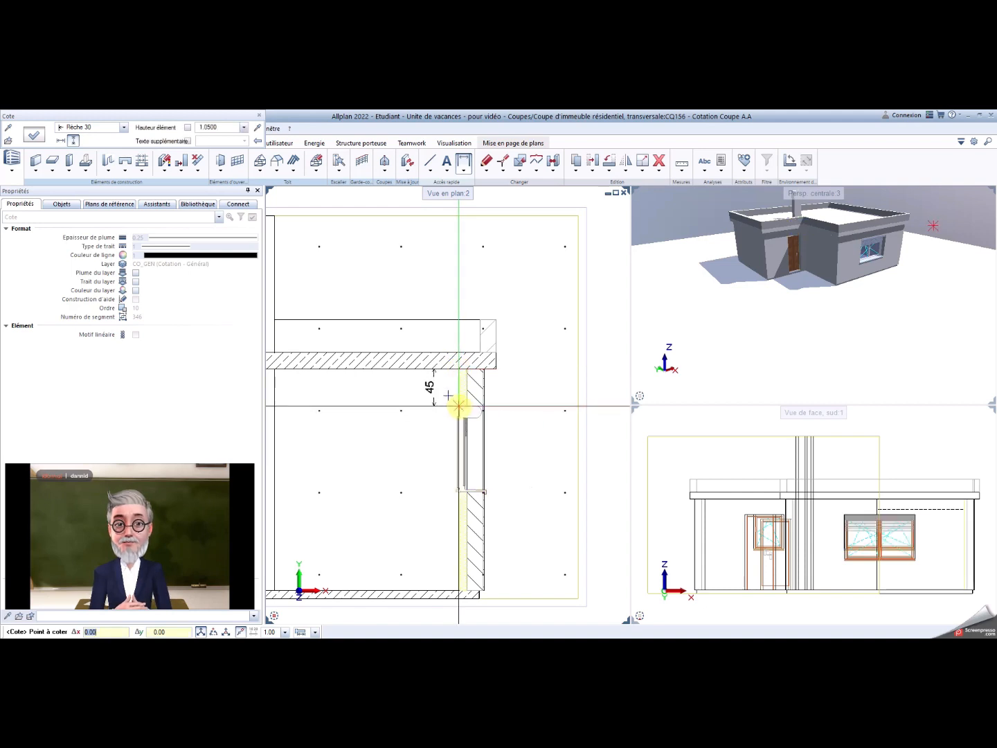
click(457, 408)
scroll(458, 463, up, 2)
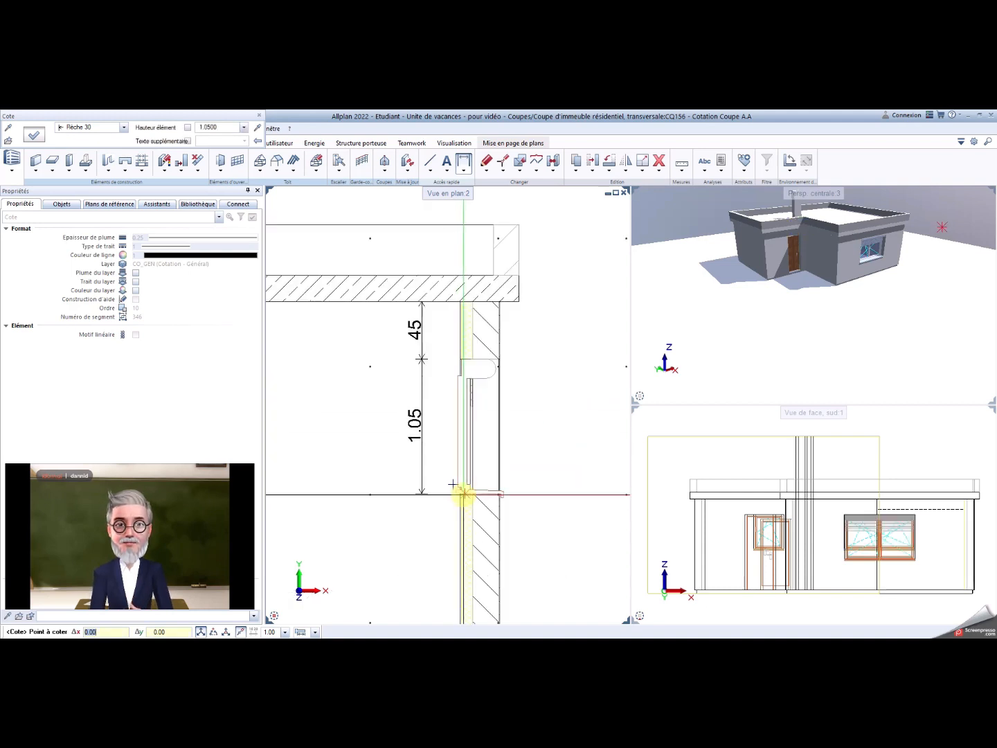
click(458, 492)
scroll(453, 529, down, 2)
click(459, 532)
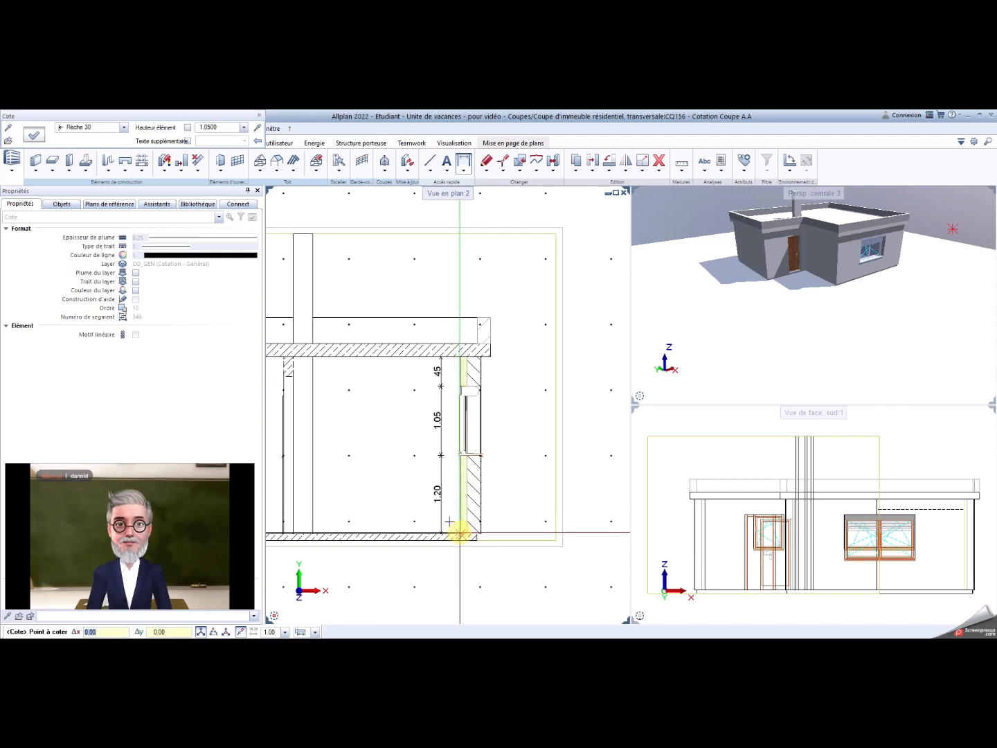
key(Escape)
Step: Add a horizontal dimension for the roof slab's overhang beyond the exterior wall, placing its line just below the slab
scroll(410, 426, down, 4)
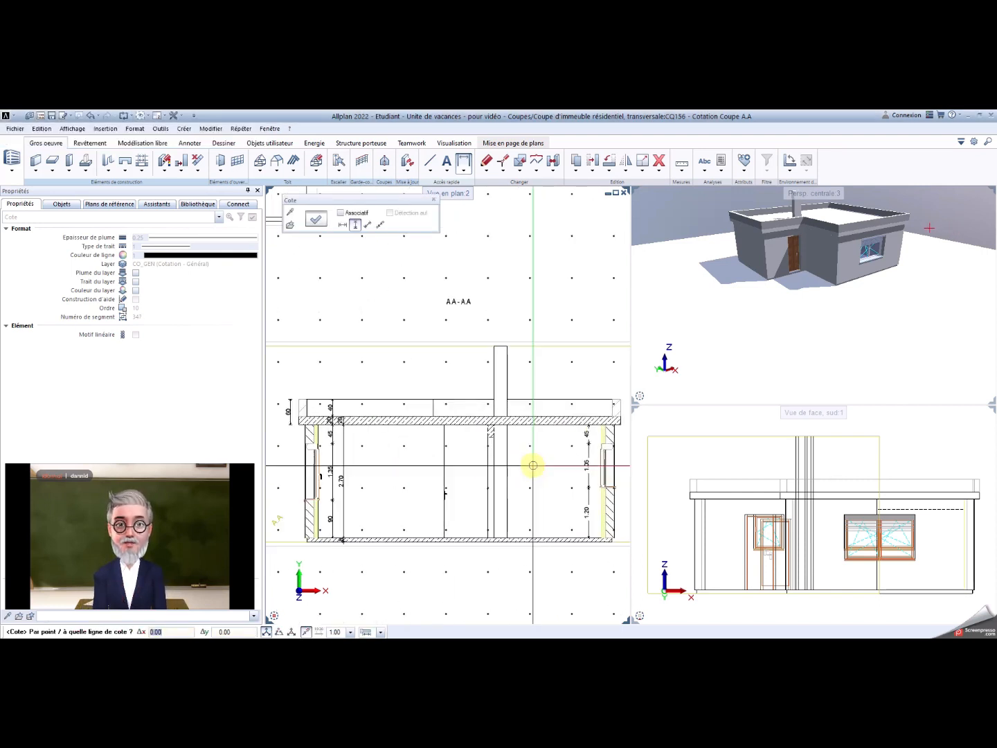
middle_drag(481, 420, 471, 404)
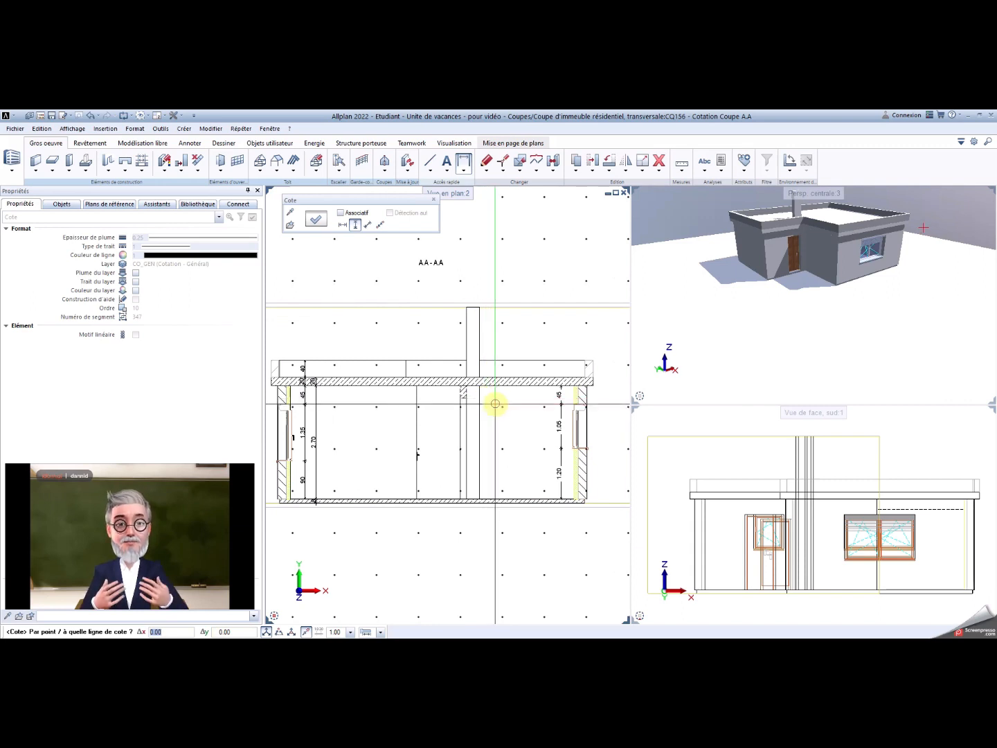
scroll(416, 405, up, 4)
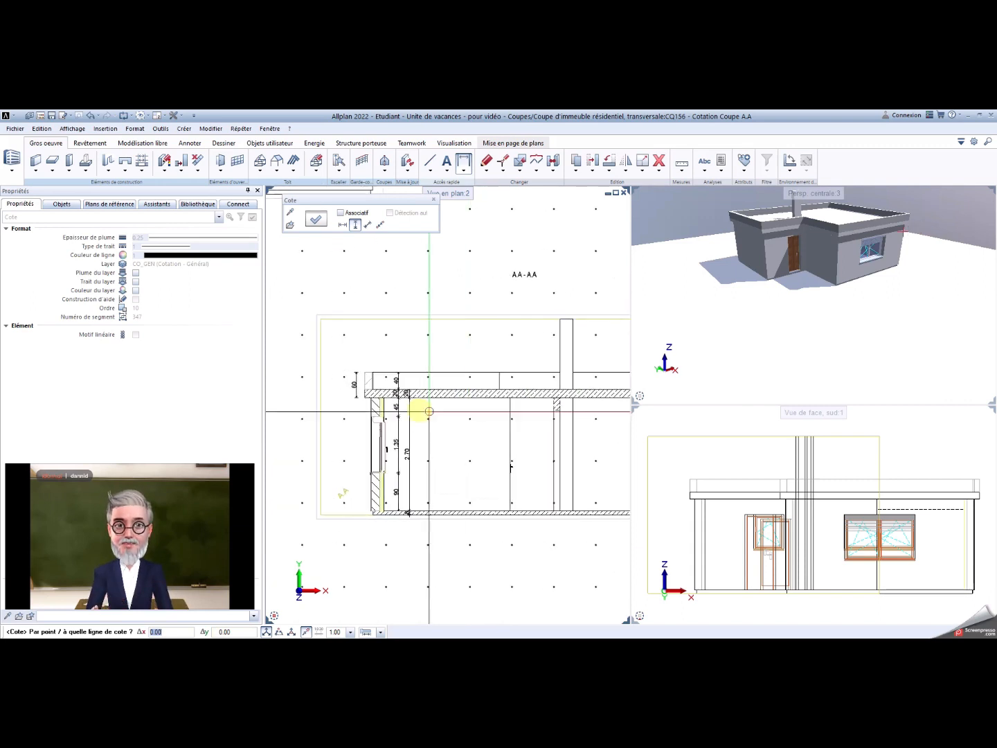
click(344, 226)
scroll(352, 339, up, 4)
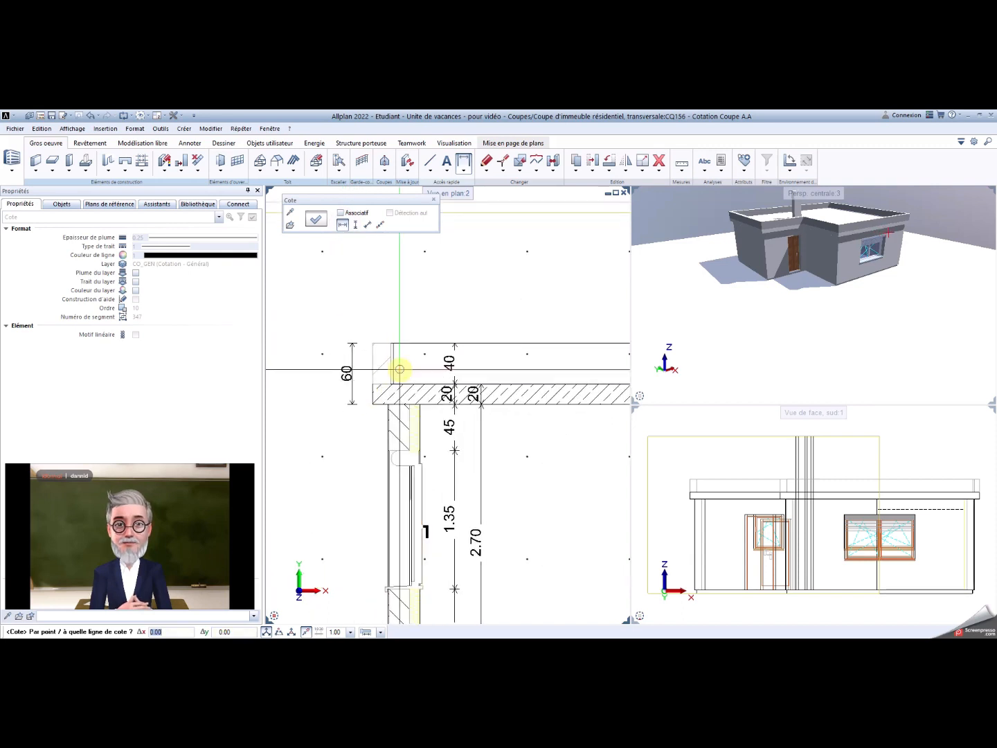
scroll(372, 403, up, 2)
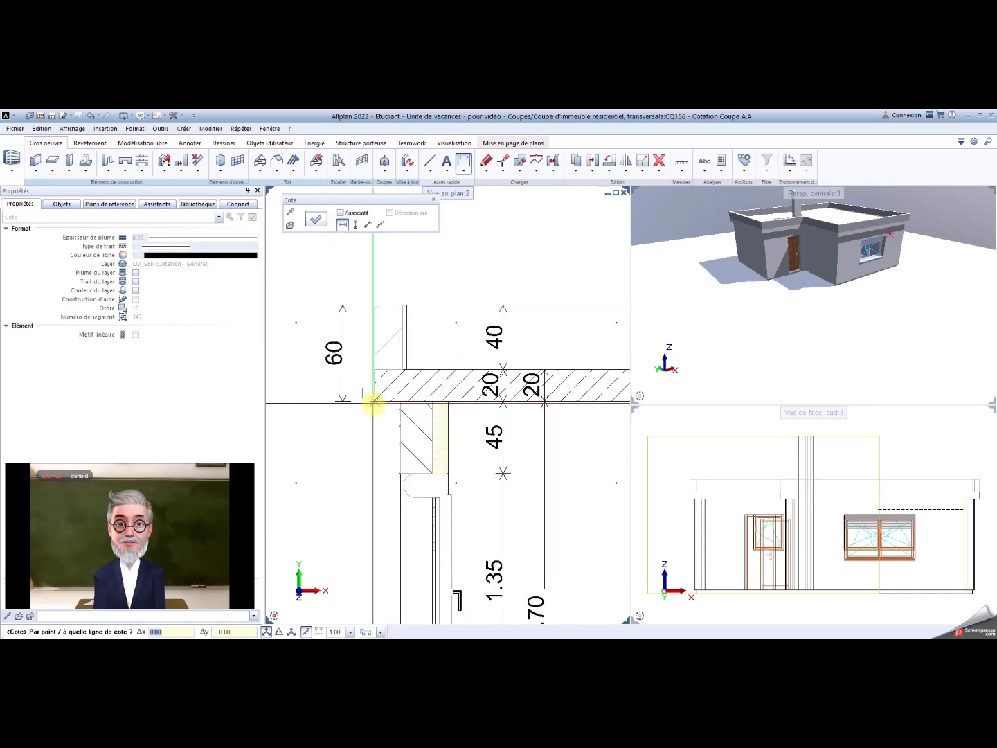
click(372, 402)
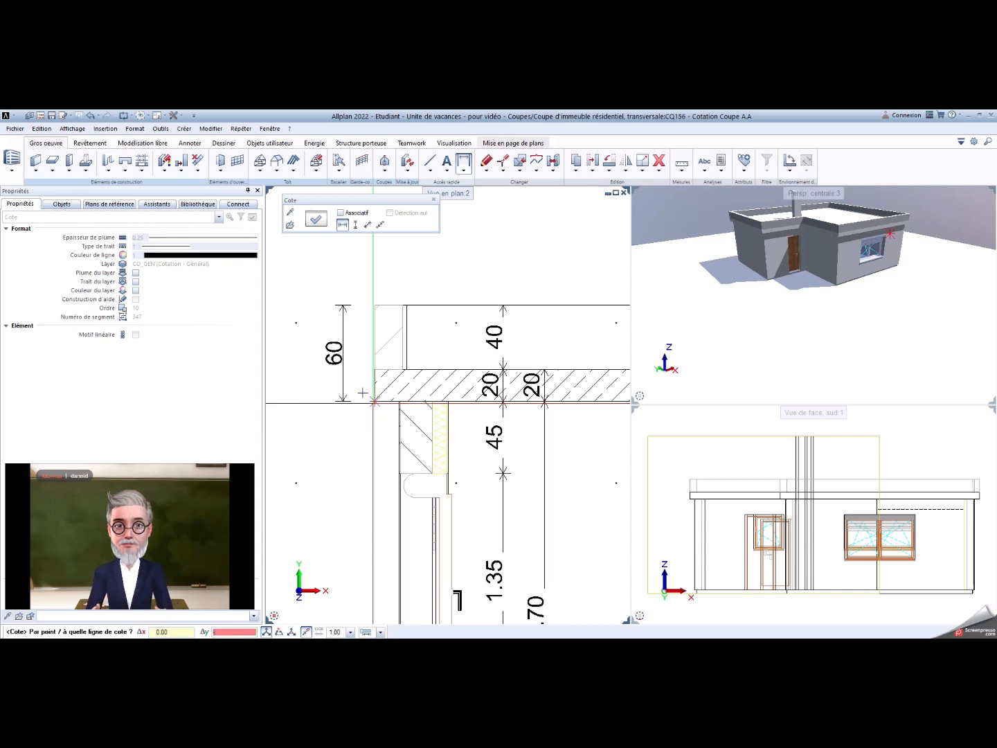
click(372, 403)
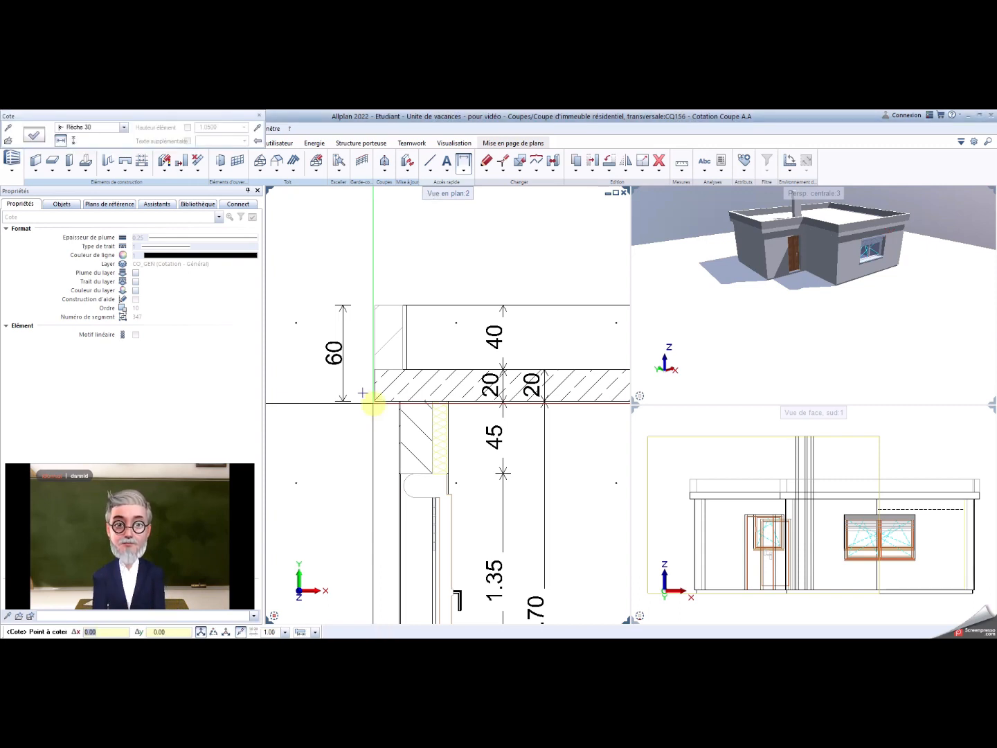
click(399, 403)
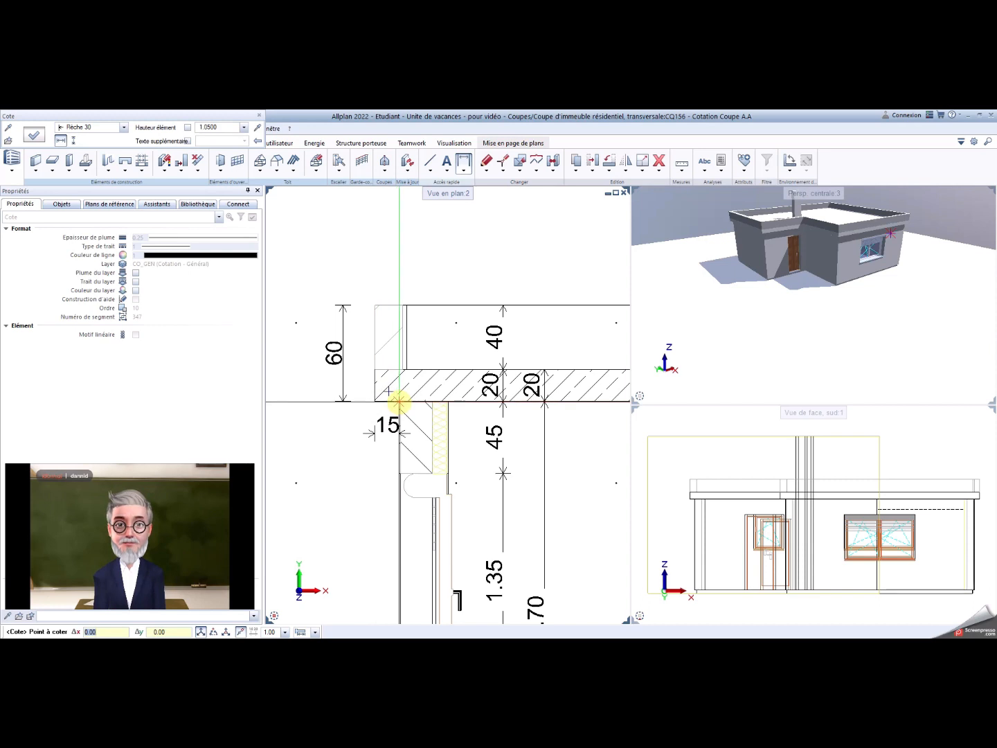
key(Escape)
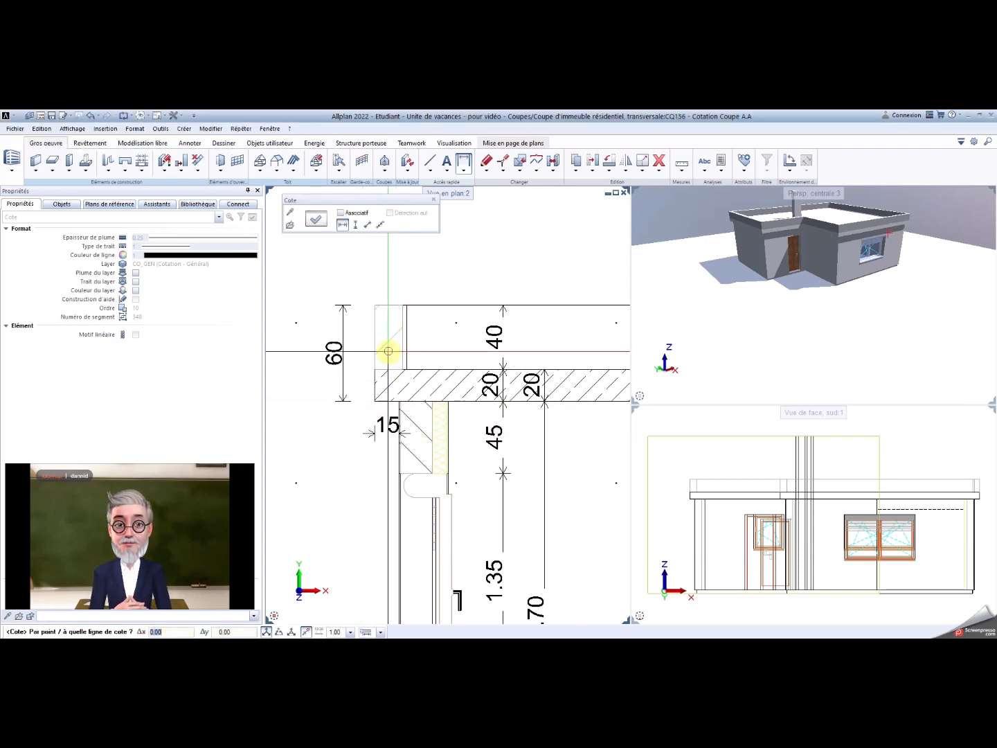
Step: Dimension the parapet's width horizontally, placing the line above the parapet with a Y offset of 20
middle_drag(389, 350, 377, 426)
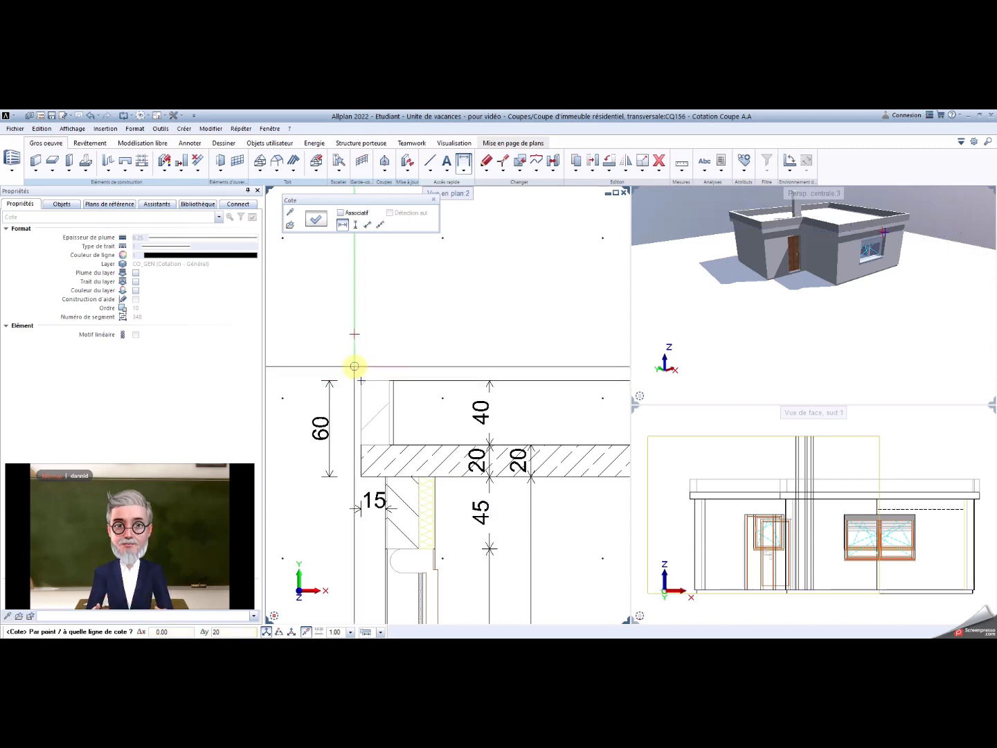
click(354, 367)
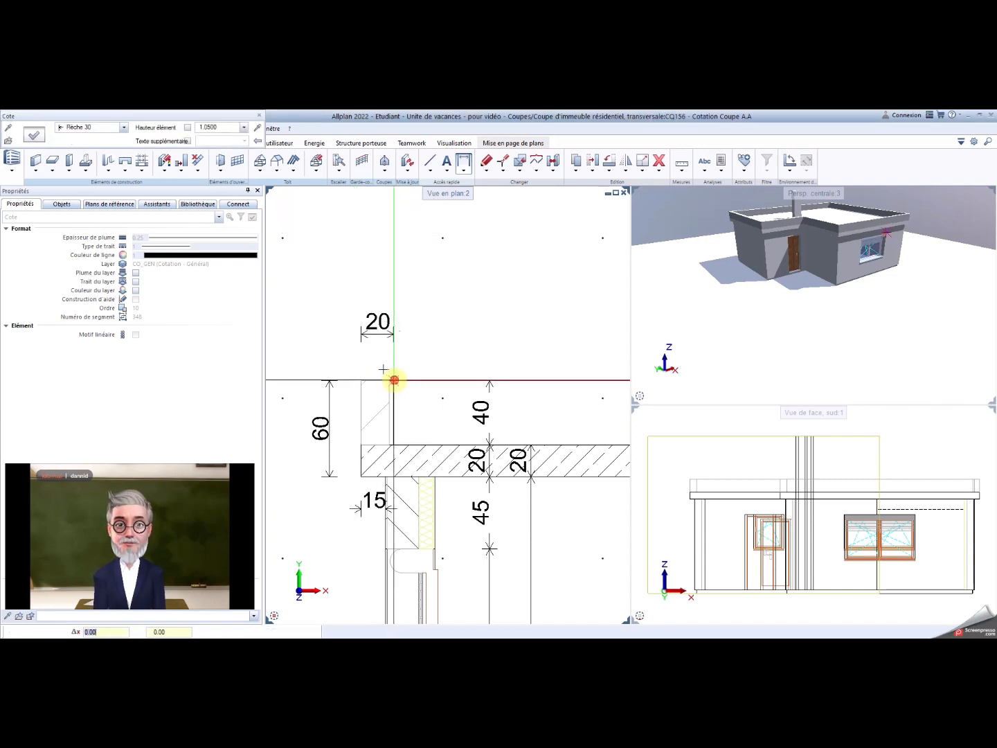
click(389, 380)
key(Escape)
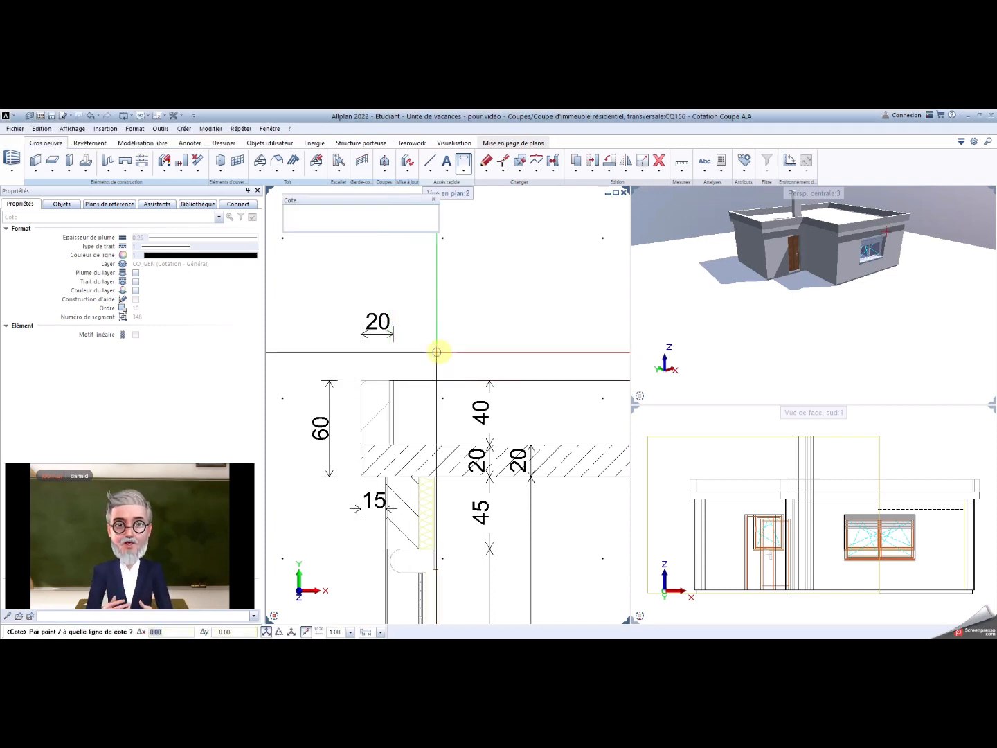
scroll(444, 339, down, 5)
mouse_move(451, 325)
middle_down()
mouse_move(456, 345)
mouse_move(377, 359)
middle_up()
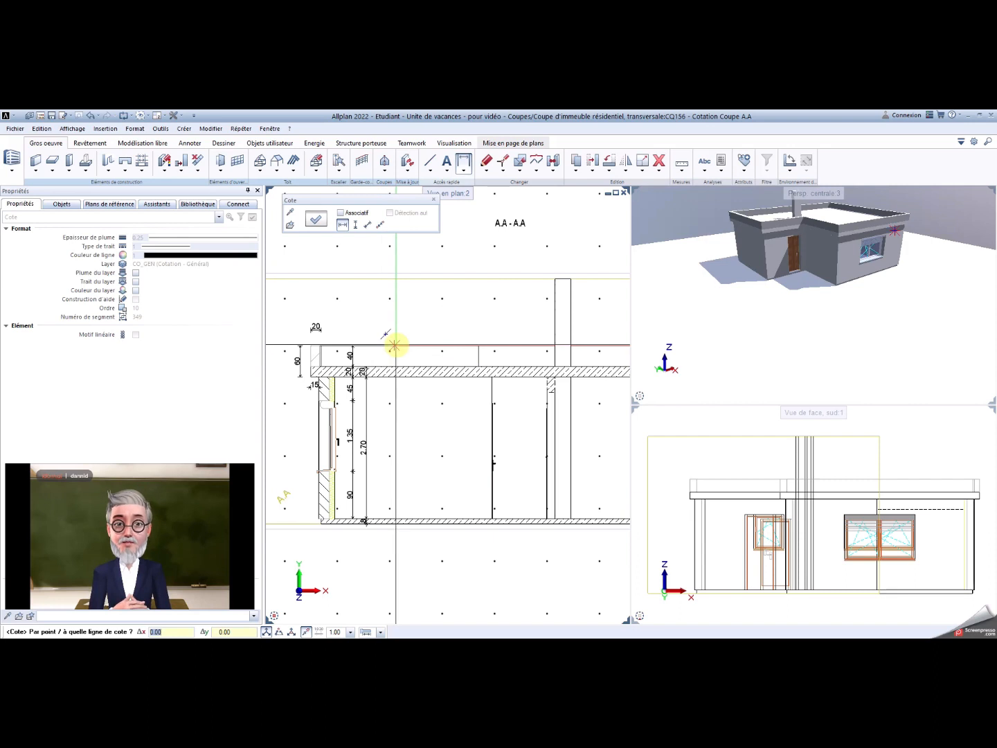
key(Escape)
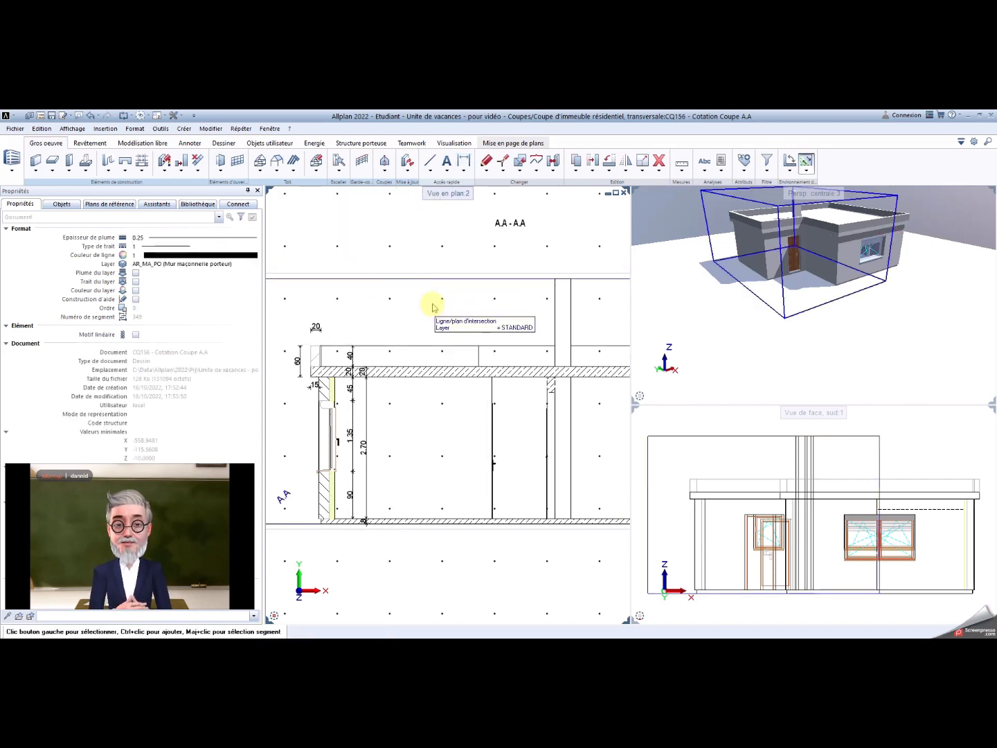
Step: Start an associative level dimension with the Niveau brut, en haut symbol and place its reference level, base value 0, on the floor slab's upper face
click(462, 173)
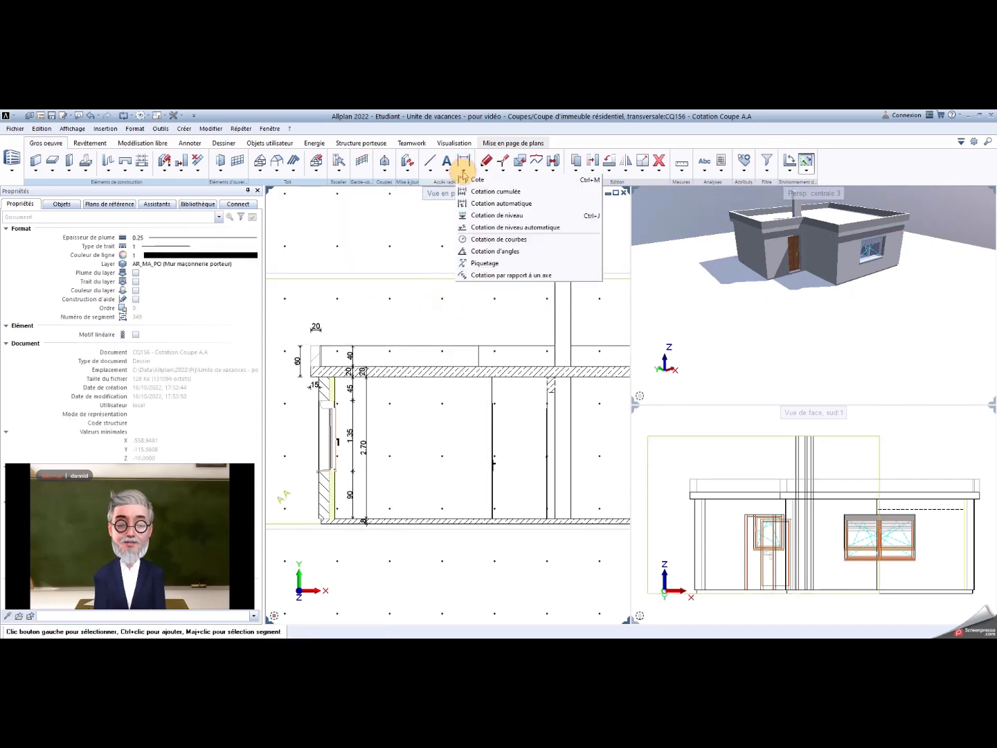
click(493, 214)
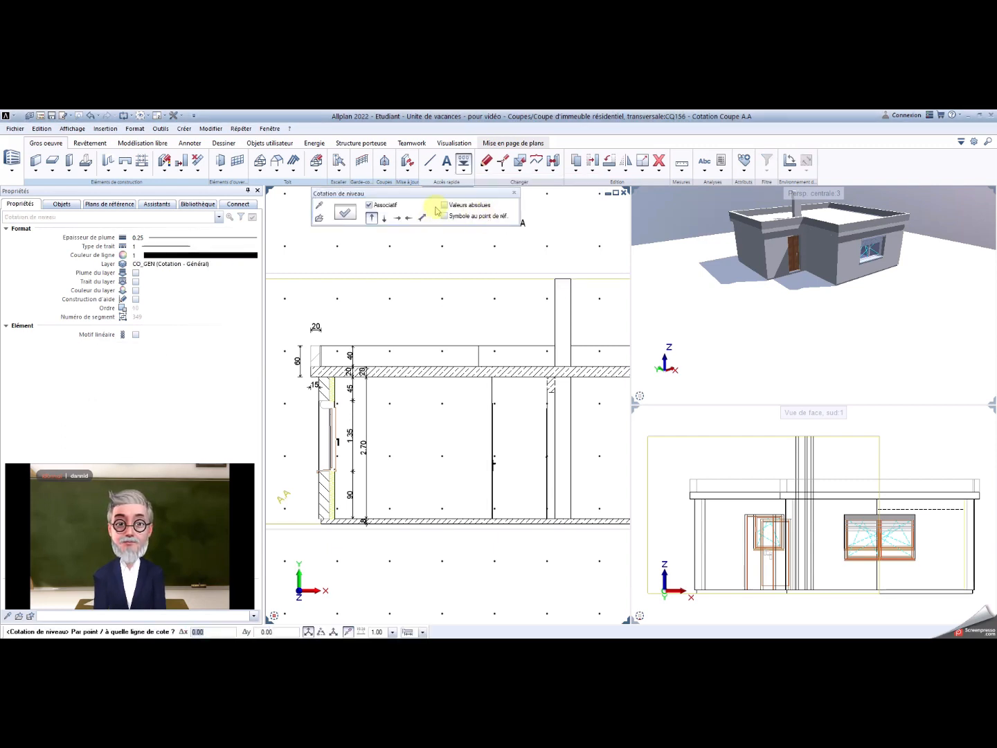
click(345, 214)
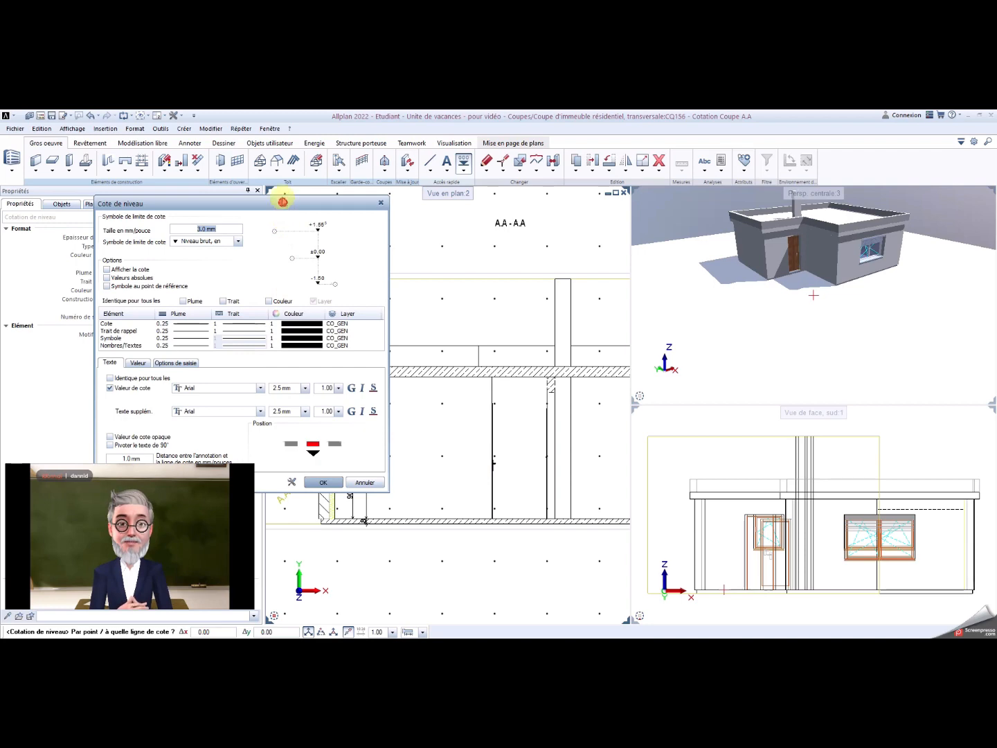
drag(283, 205, 276, 165)
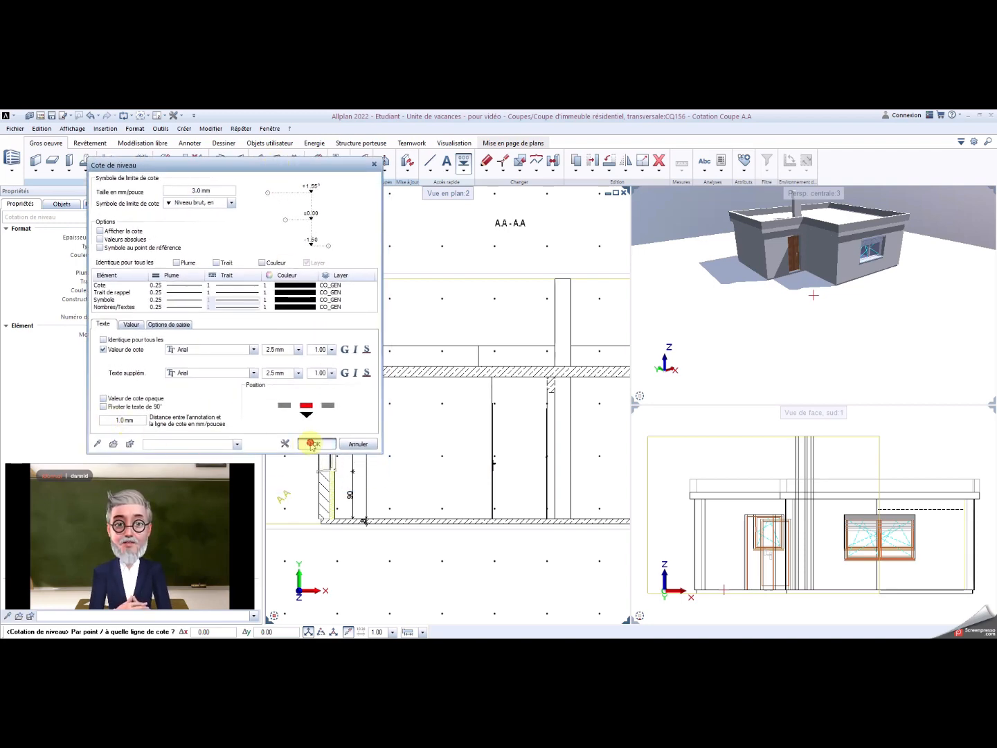
click(314, 444)
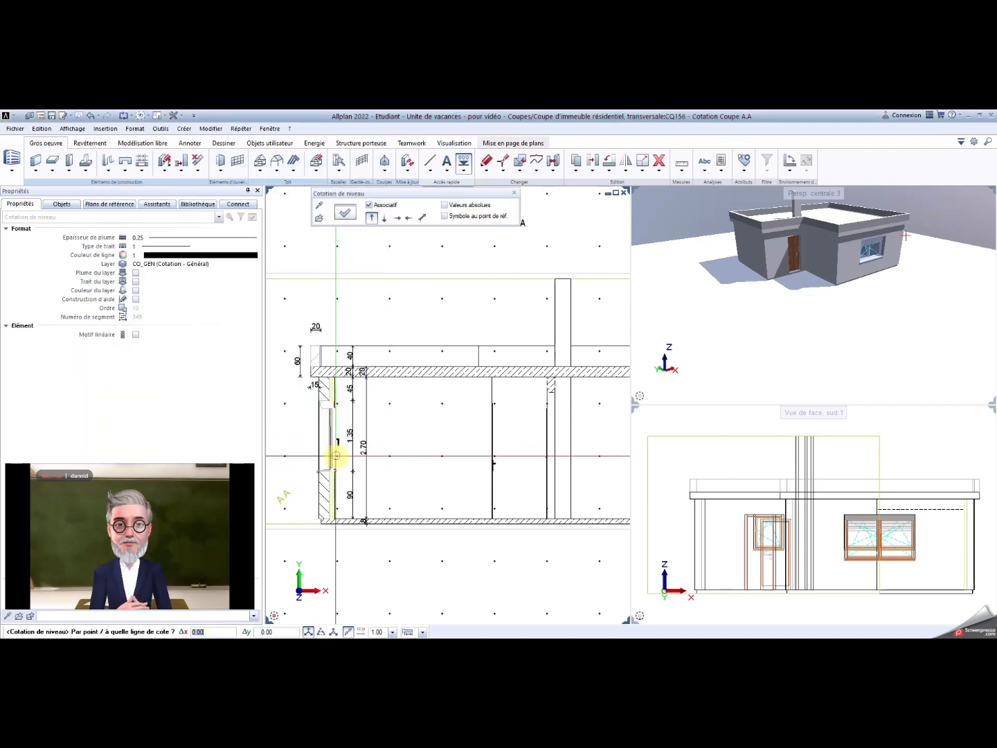
click(430, 518)
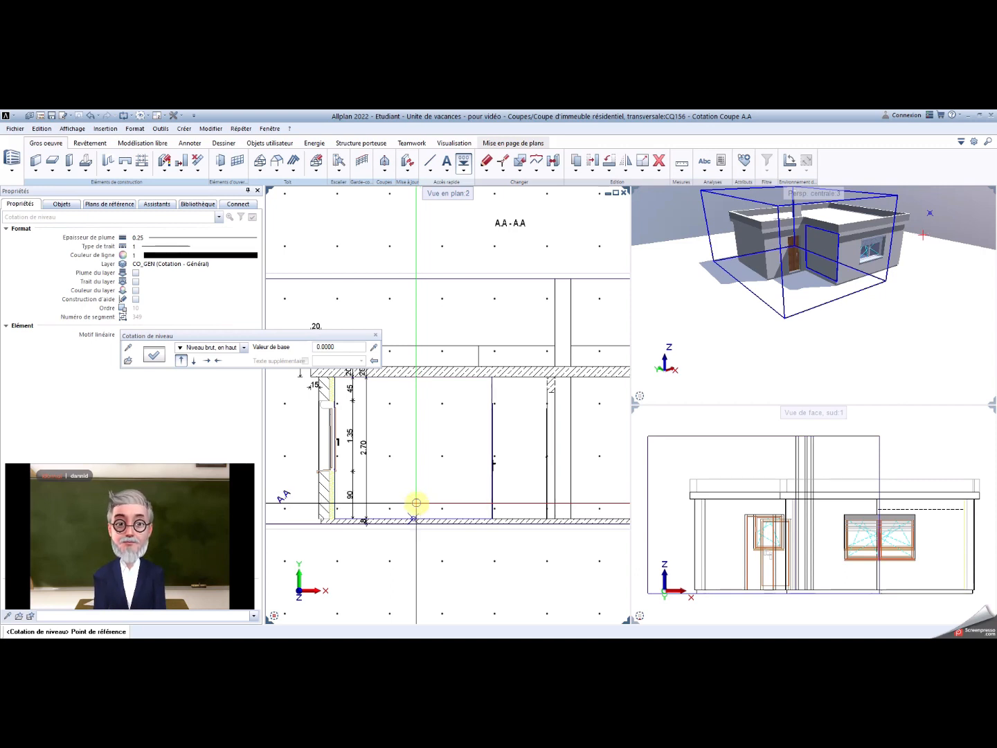
click(412, 518)
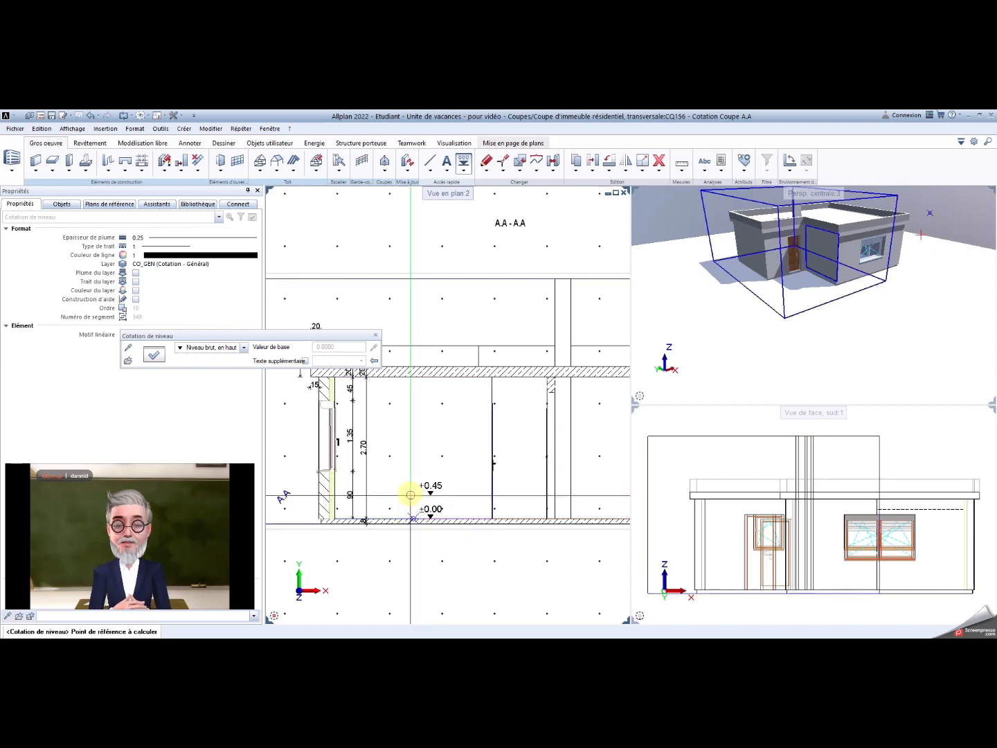
Step: Add level marks for the roof slab's upper face and the parapet's top to the same level dimension
scroll(405, 443, up, 2)
middle_drag(421, 458, 414, 499)
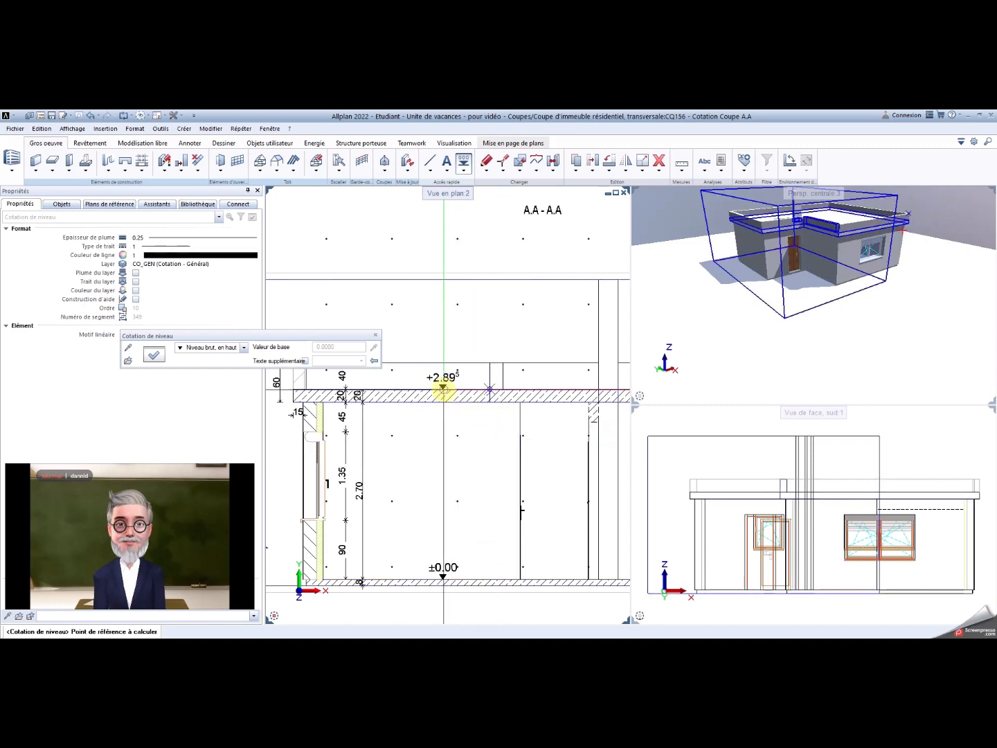
scroll(443, 389, up, 3)
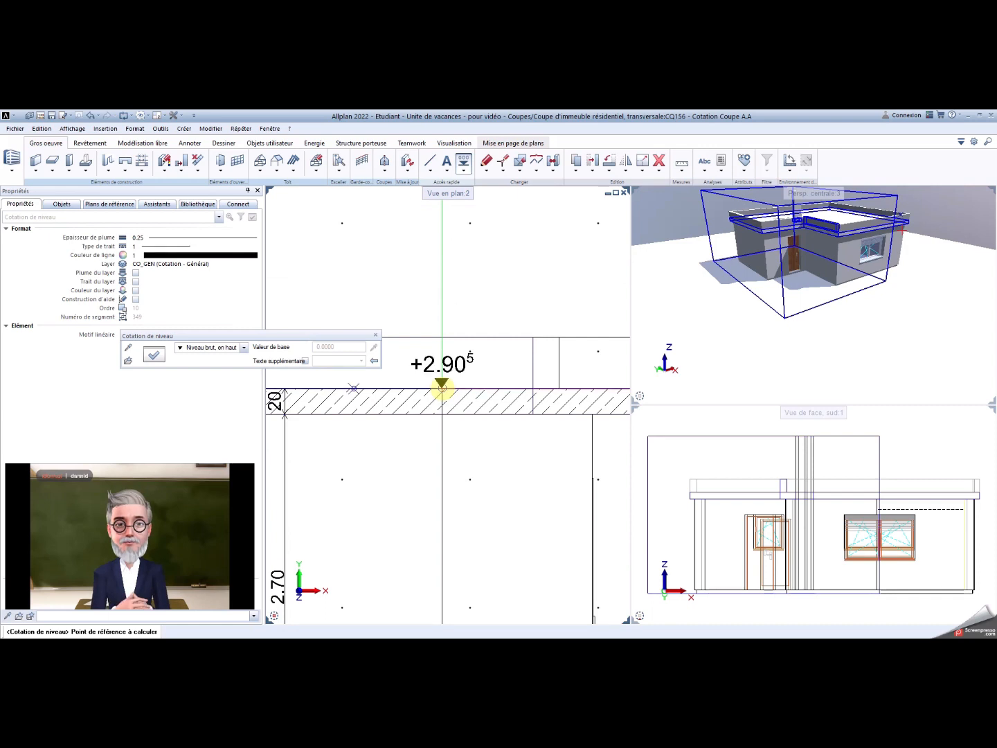
scroll(442, 388, up, 2)
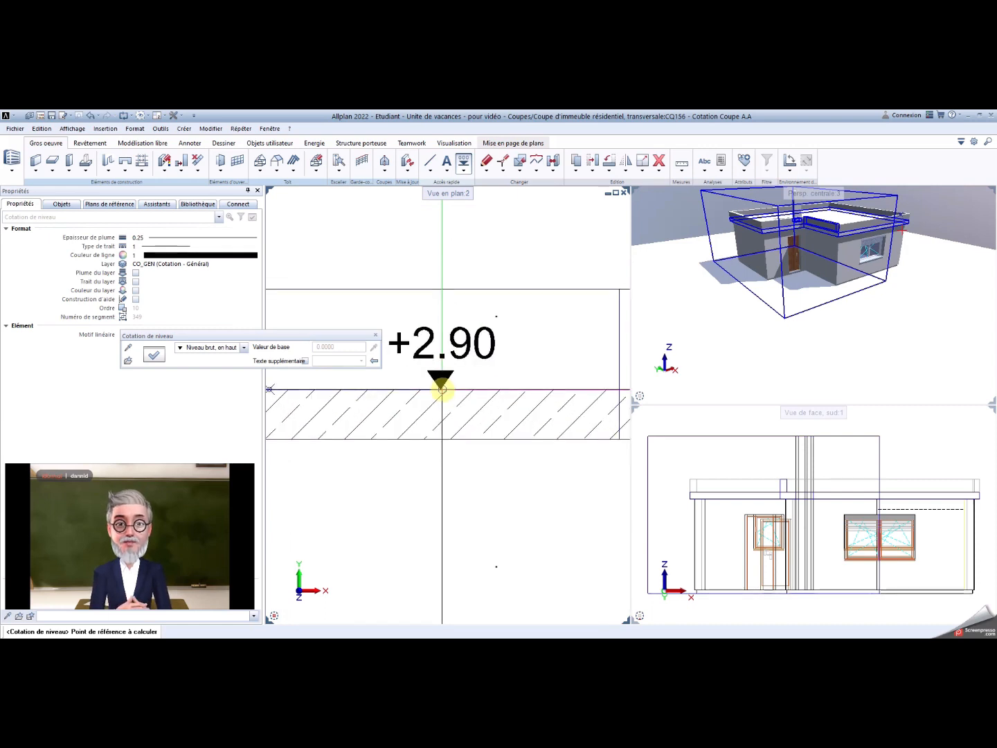
scroll(442, 389, down, 4)
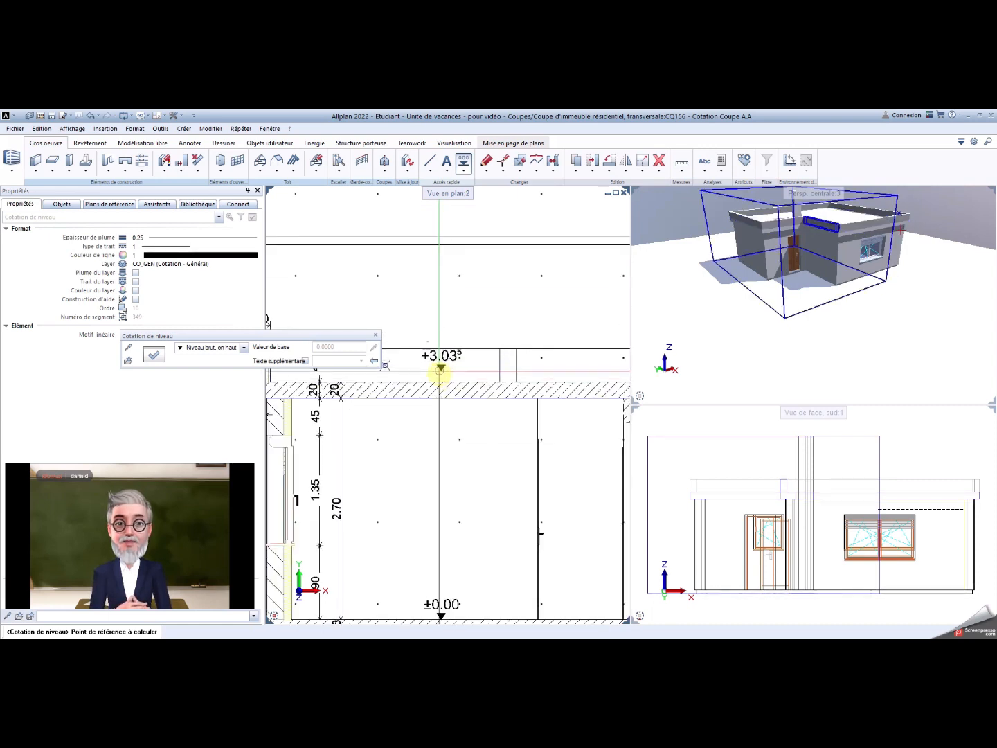
scroll(440, 381, up, 2)
scroll(439, 380, up, 1)
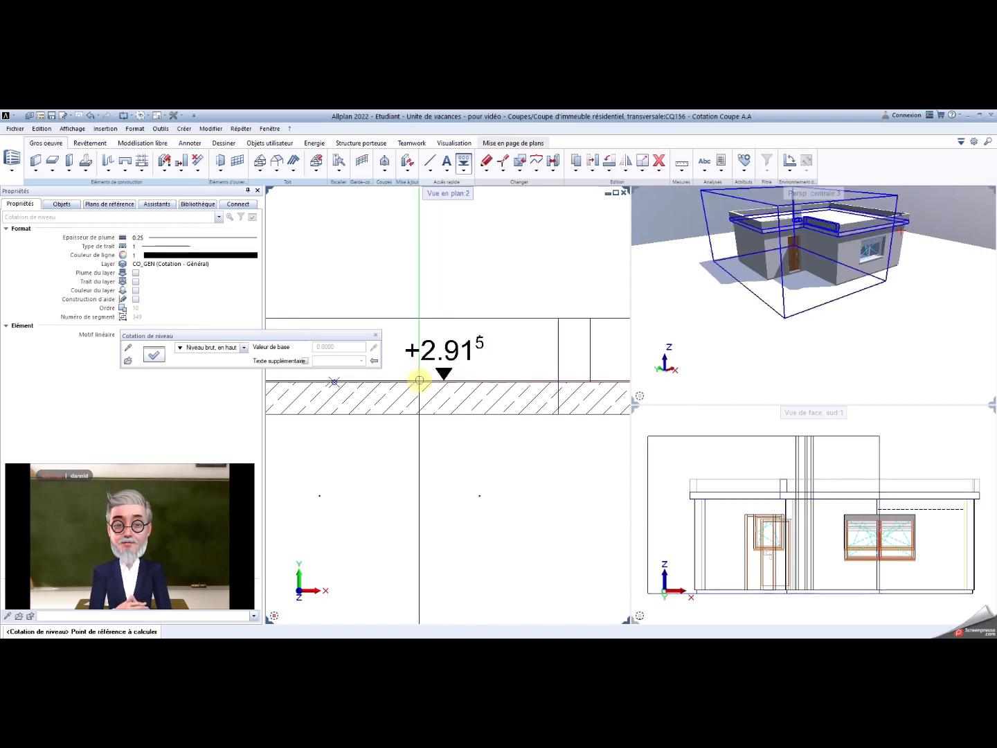
click(334, 382)
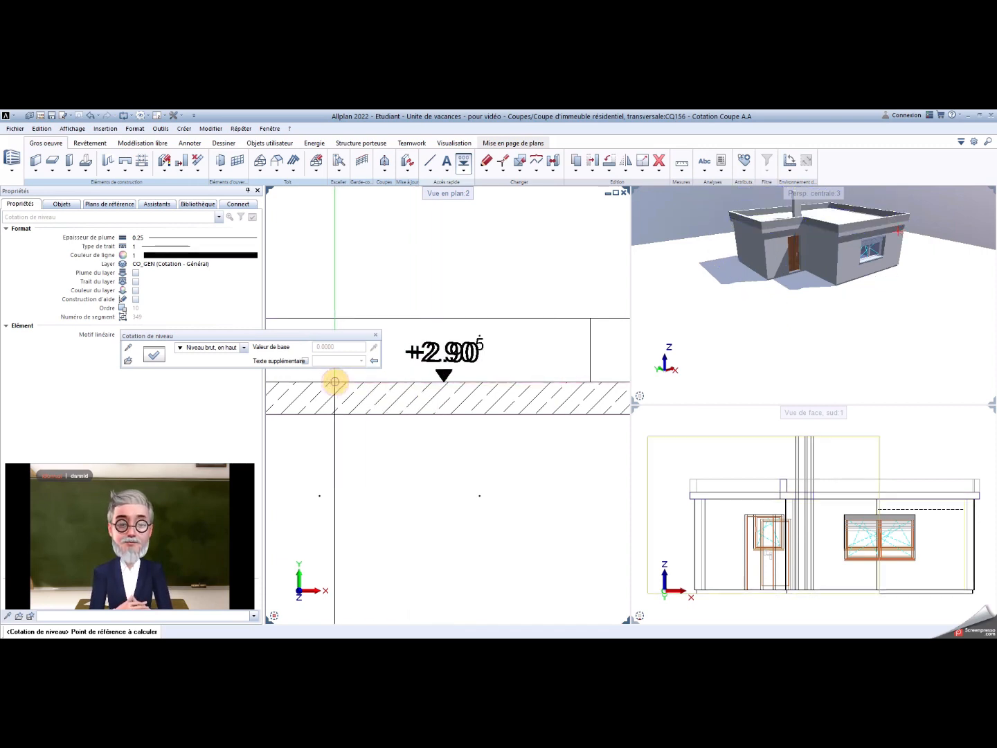
scroll(350, 335, down, 2)
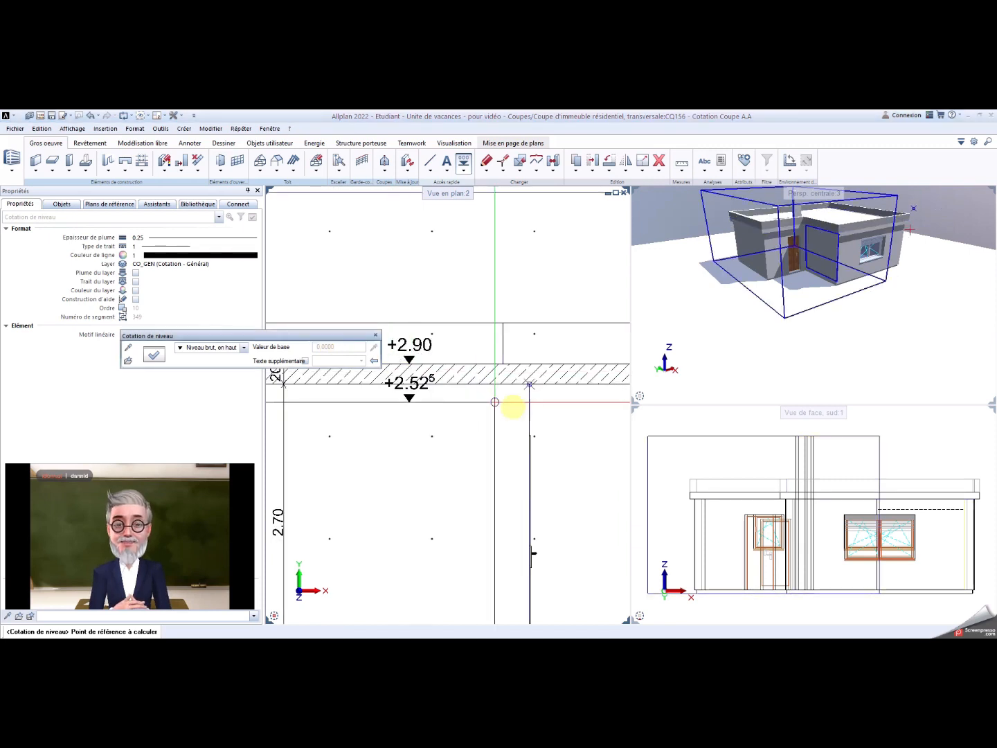
click(339, 322)
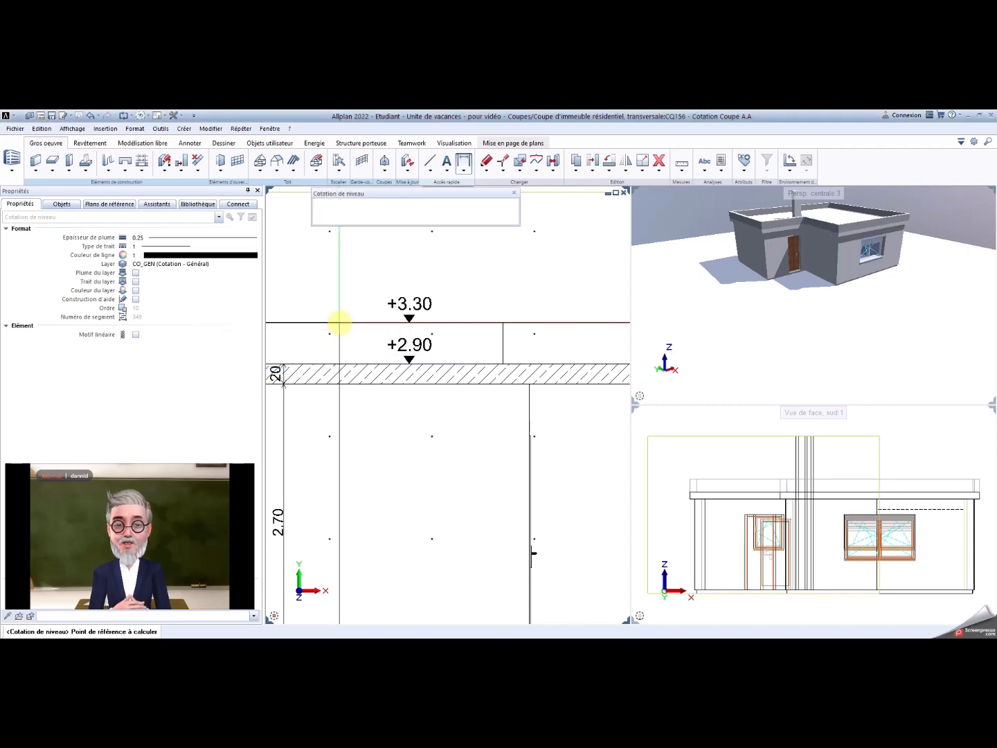
key(Escape)
scroll(463, 358, down, 4)
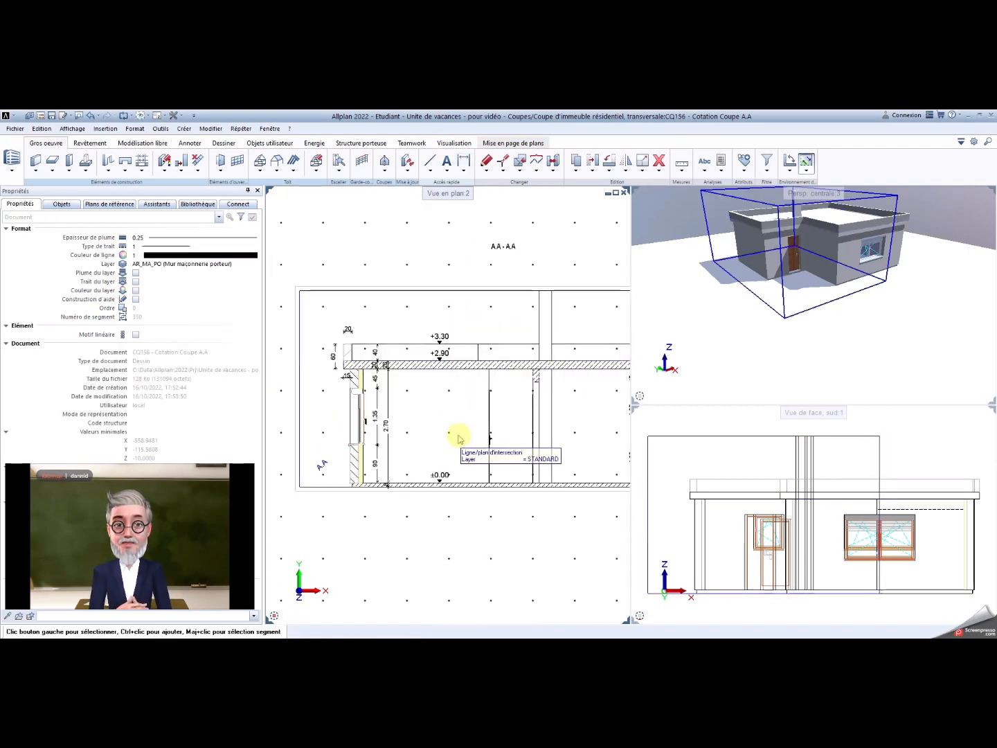
Step: Make drawing file 36 (appareils sanitaires) of the Rez-de-chaussée active and open the object library
scroll(458, 437, down, 1)
scroll(459, 440, up, 2)
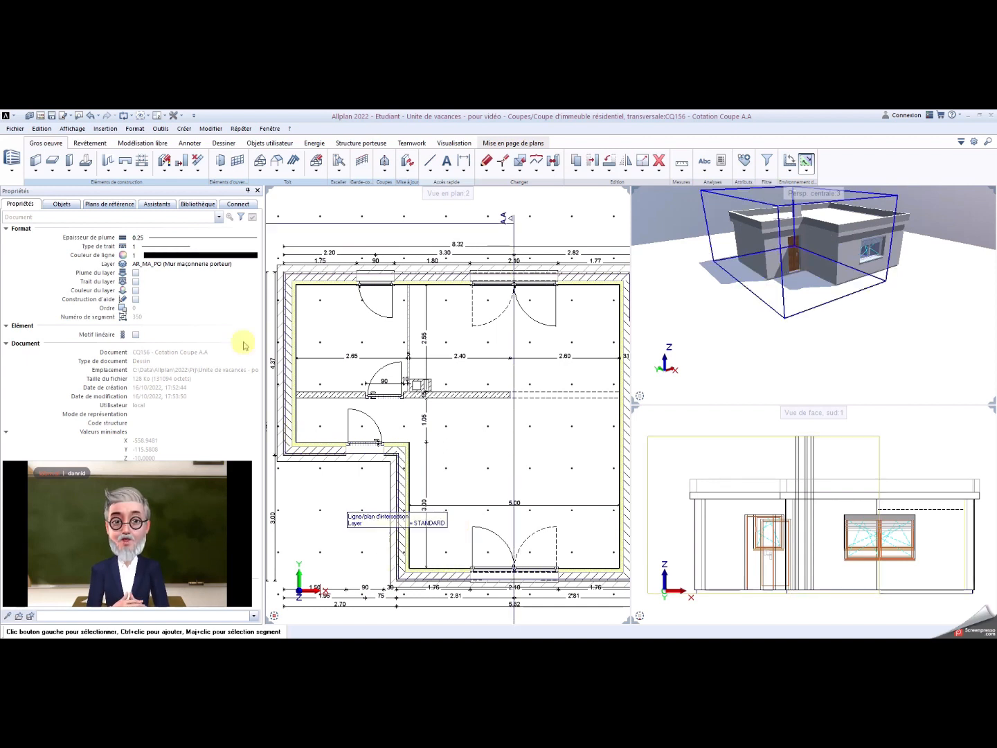
click(40, 116)
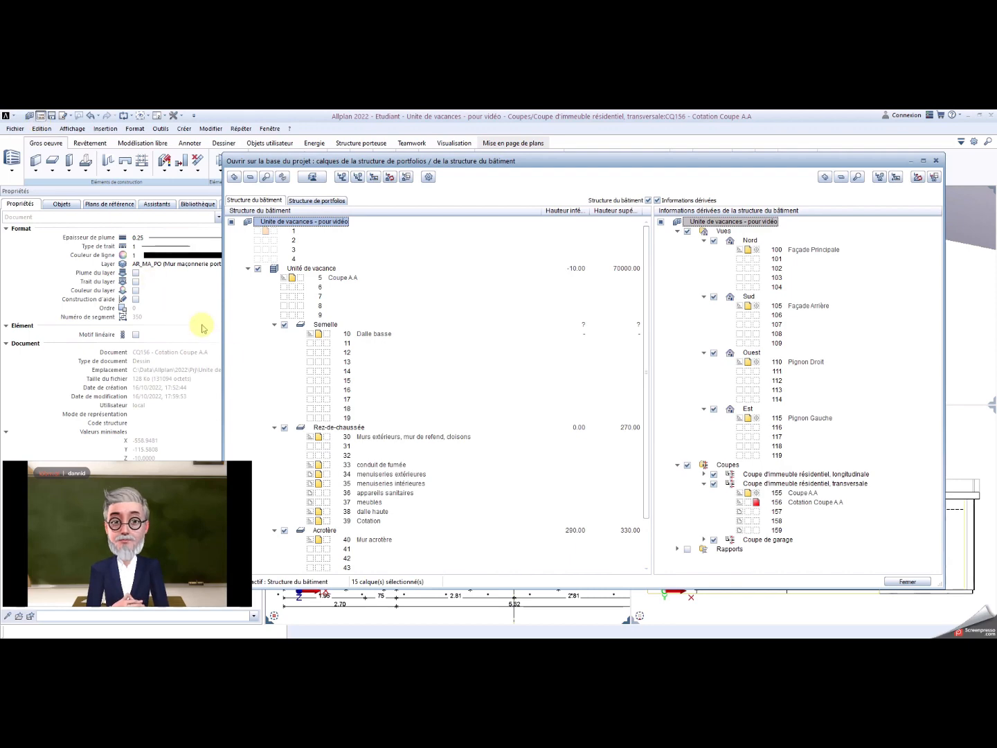
click(328, 493)
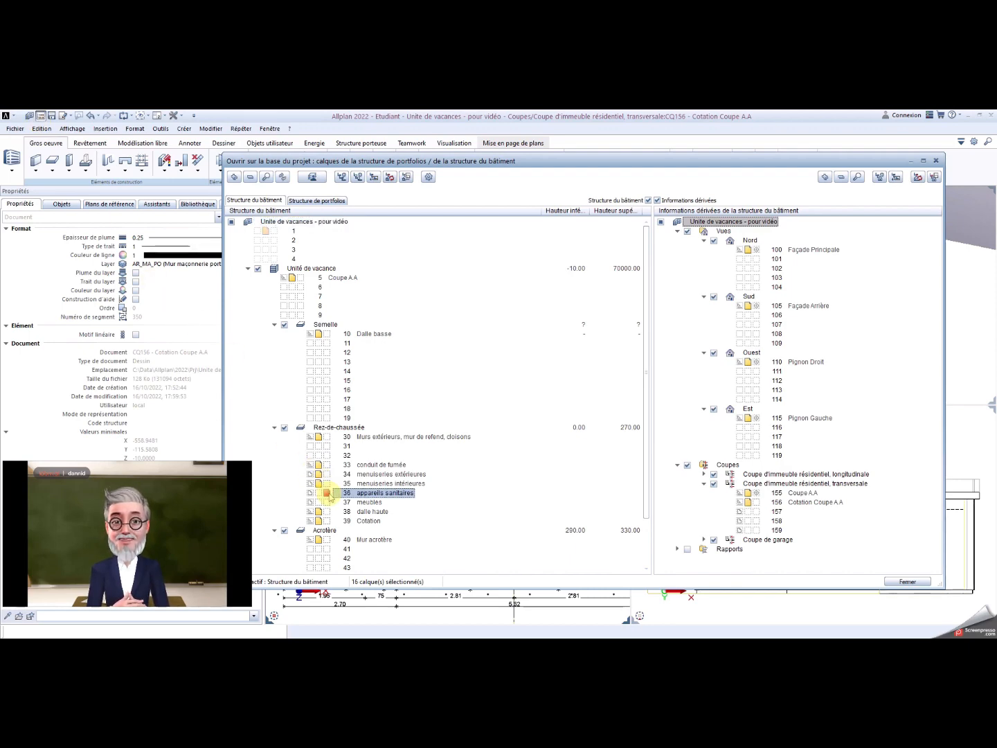
click(904, 581)
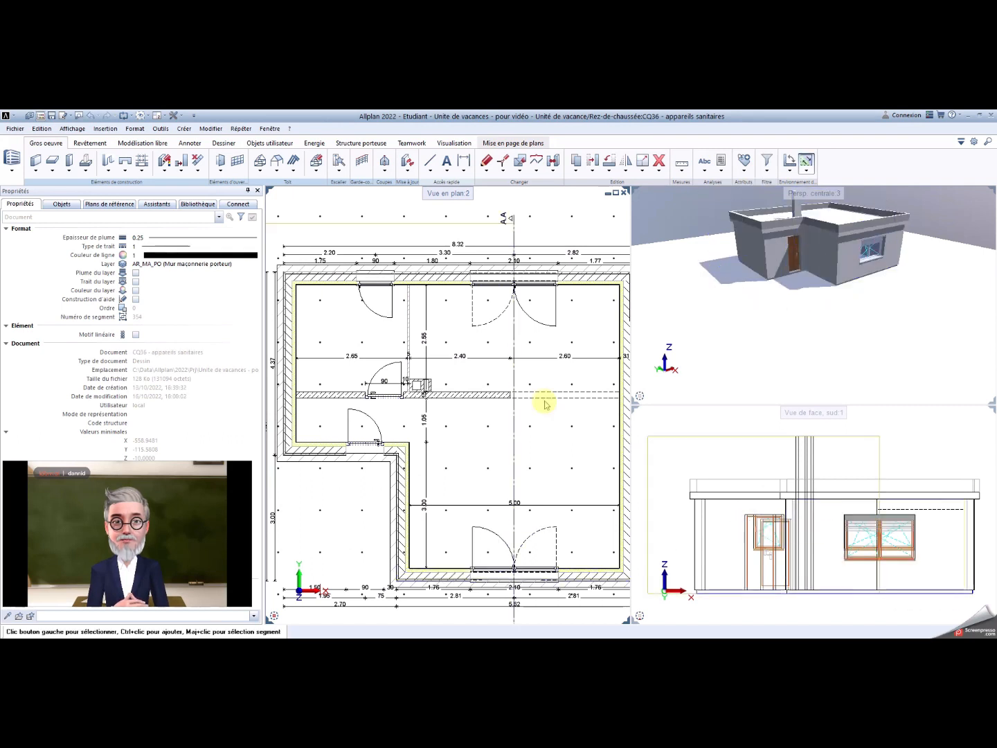
click(197, 204)
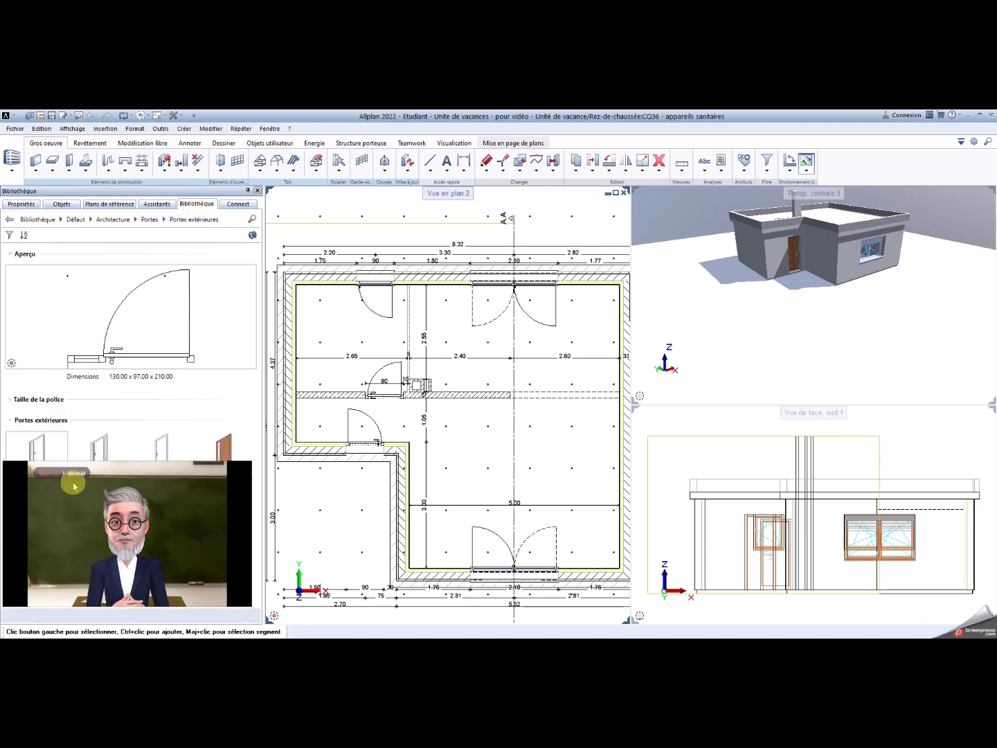
Step: Browse the library from Portes extérieures to the default Meubles folder's Salle de bains et WC collection
drag(12, 509, 750, 336)
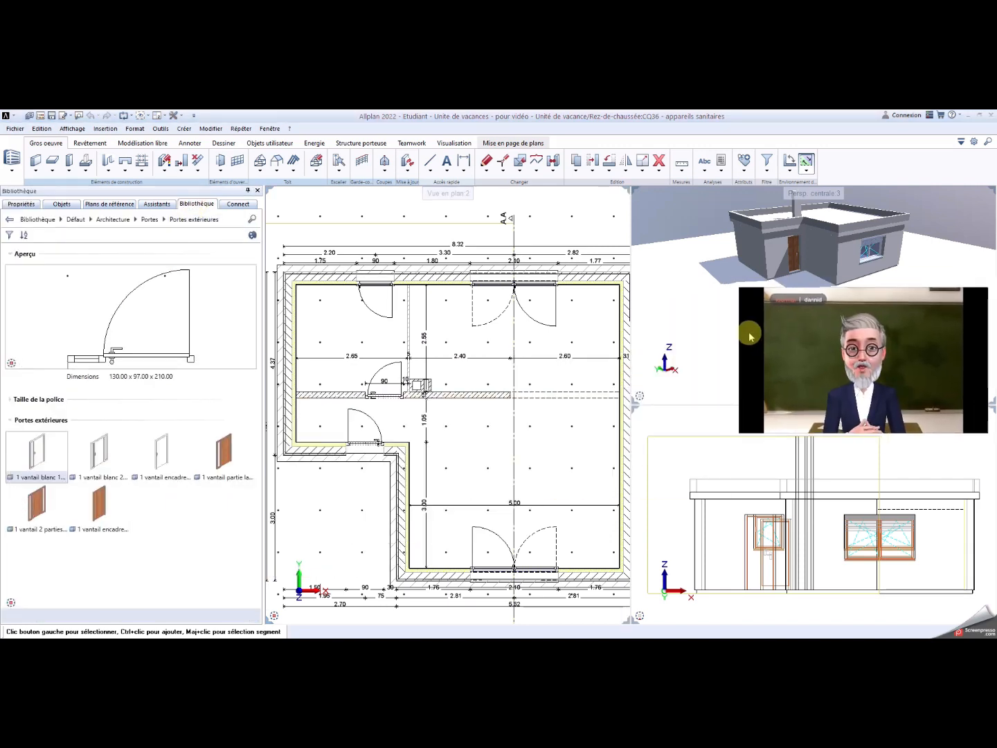
click(9, 219)
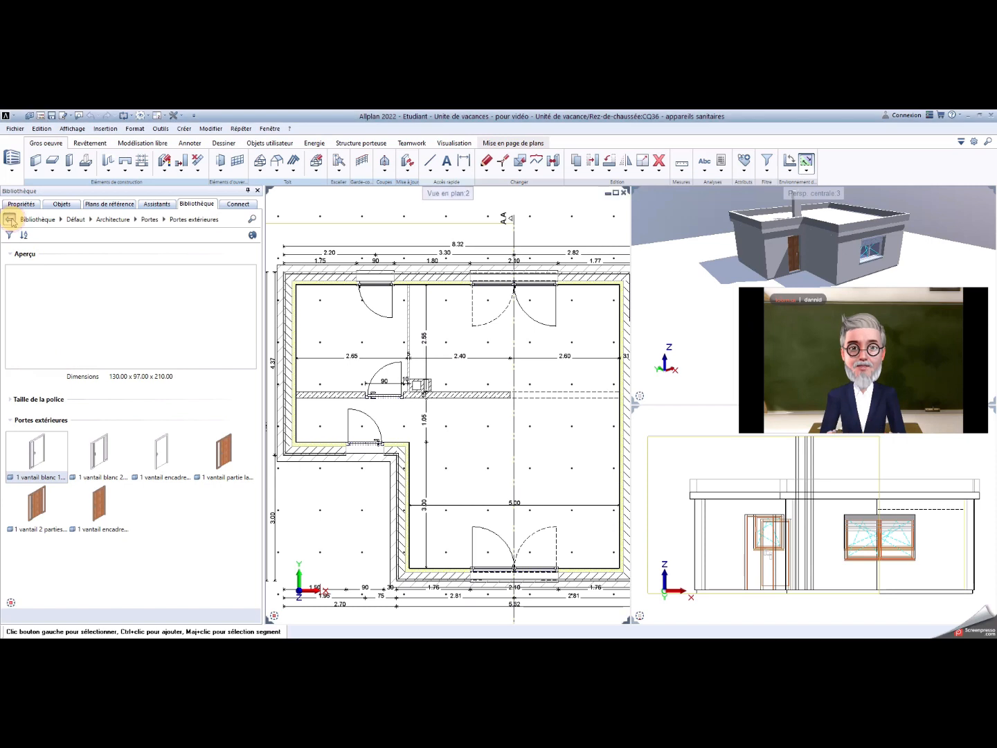
click(9, 219)
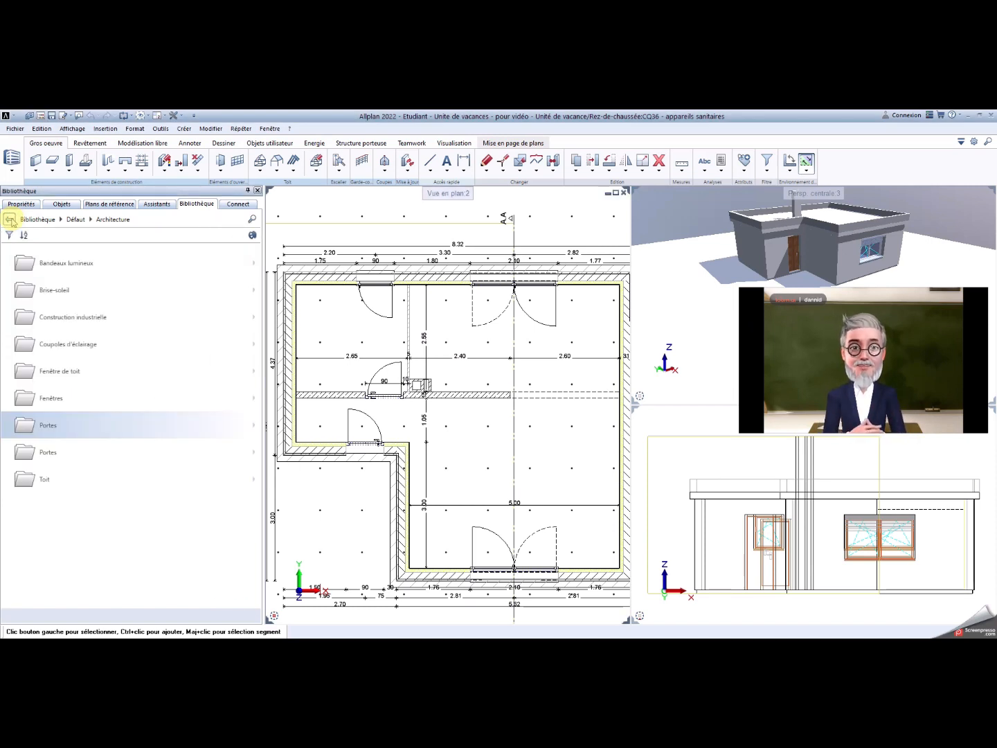
click(9, 219)
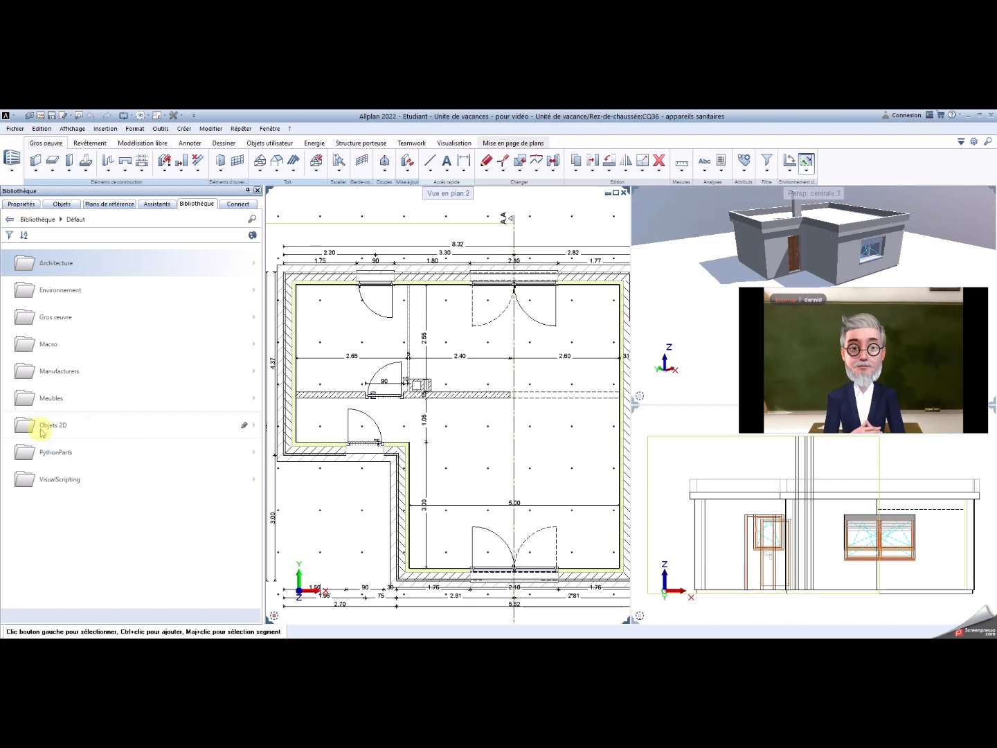
click(22, 275)
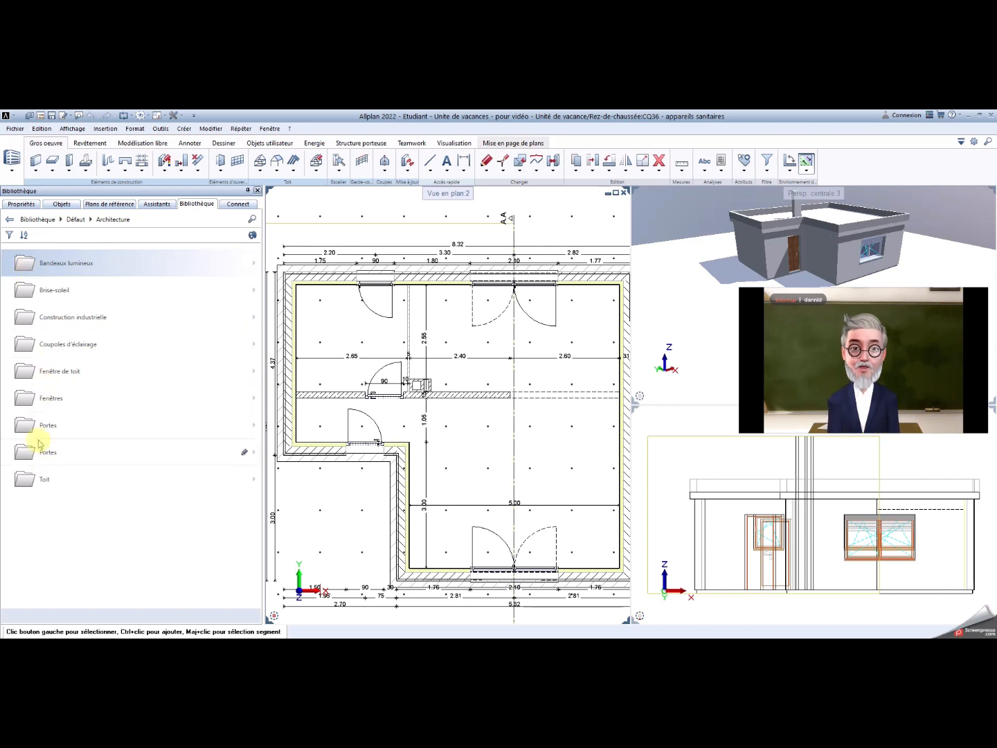
click(9, 221)
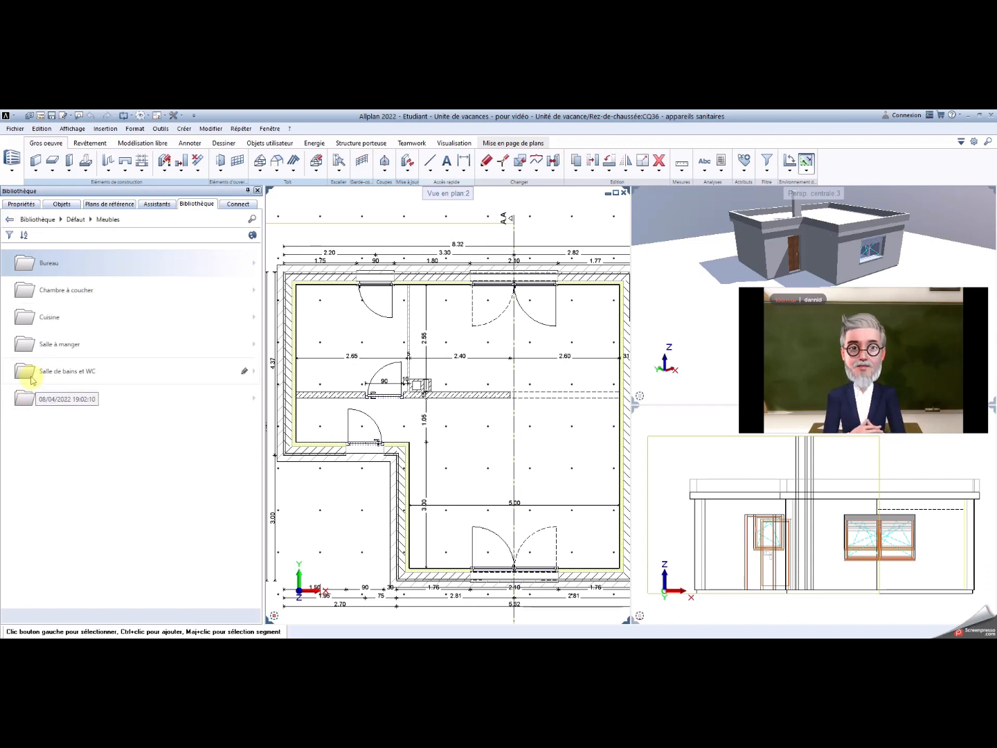
click(36, 380)
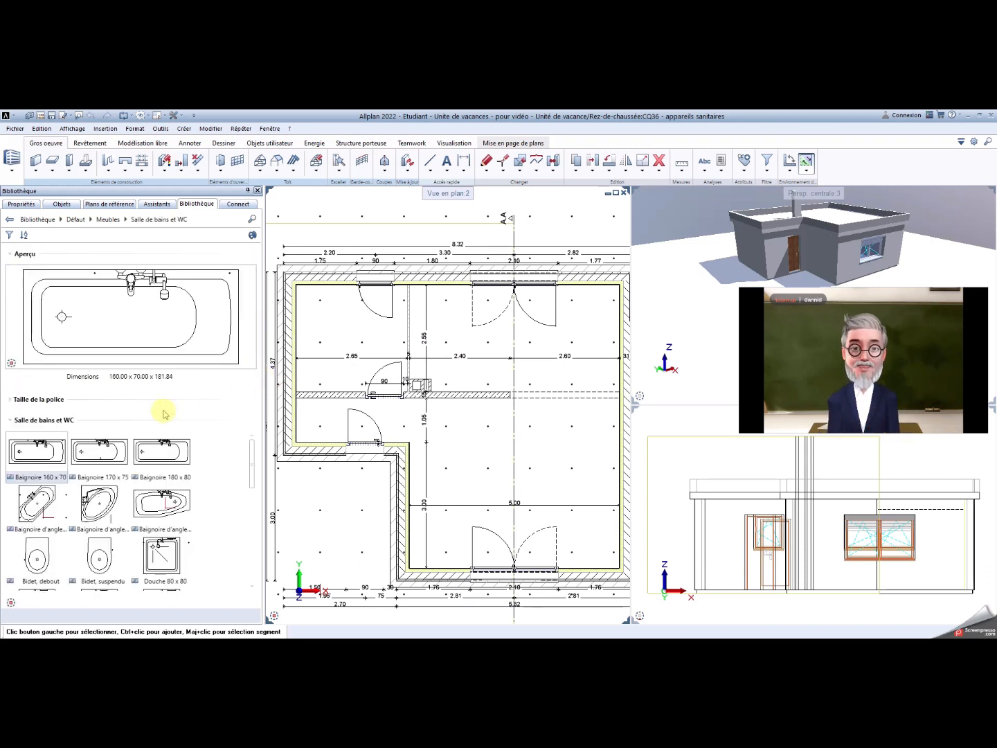
Step: Insert the Baignoire 160 x 70 bathtub in the bathroom, just above the partition wall beside the door
double_click(39, 453)
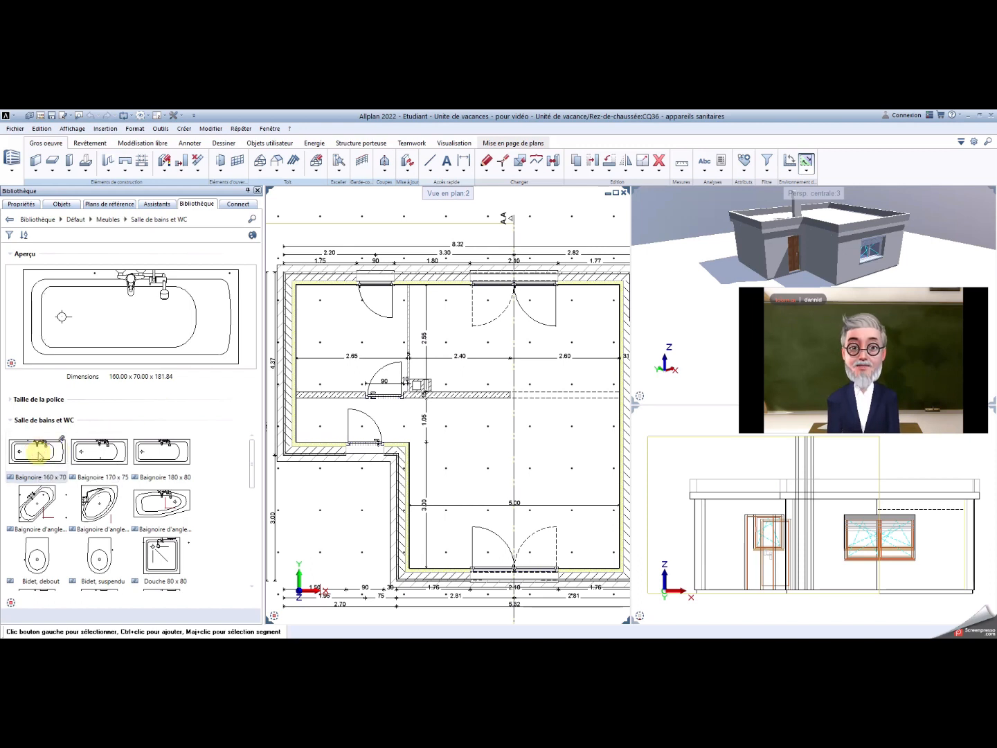
drag(69, 452, 210, 428)
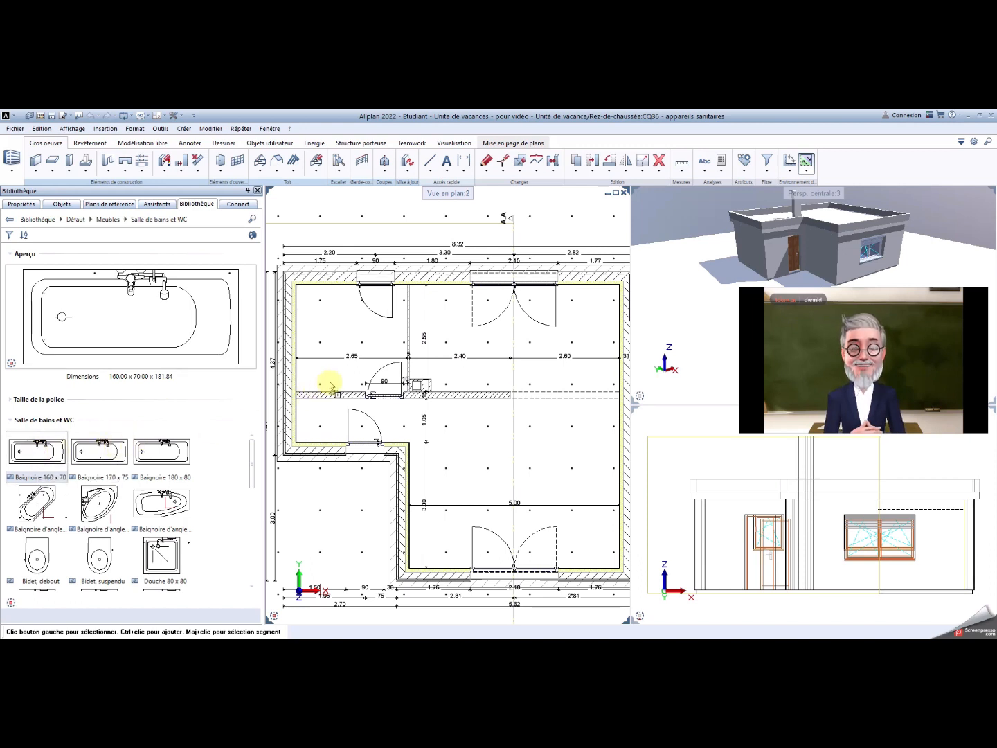
drag(331, 386, 330, 384)
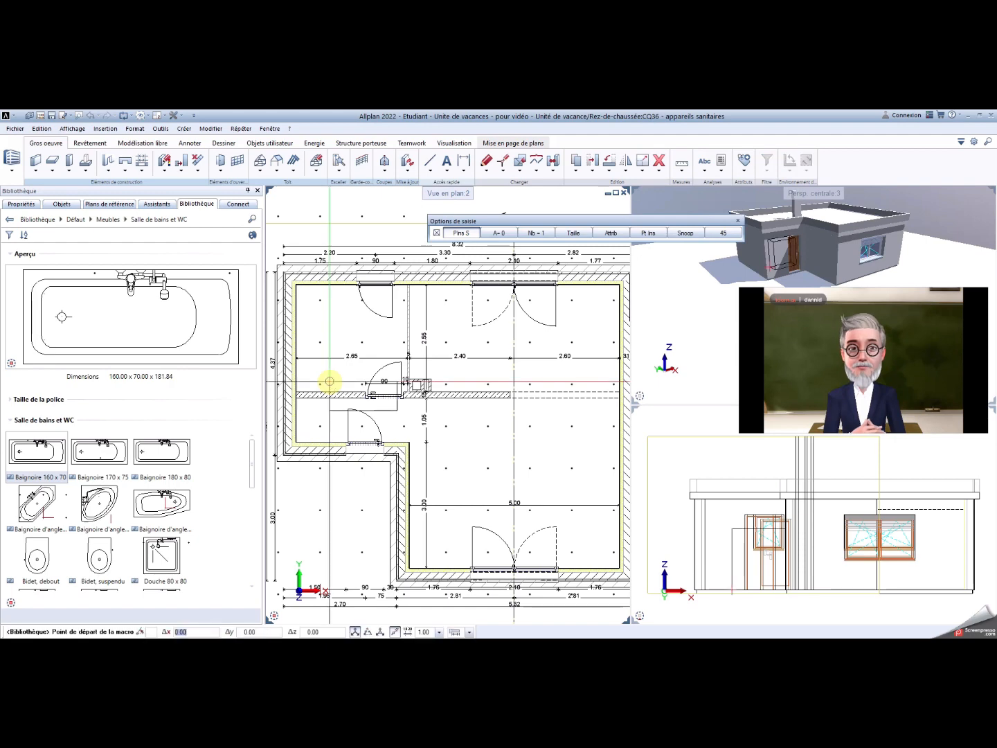
scroll(307, 364, up, 4)
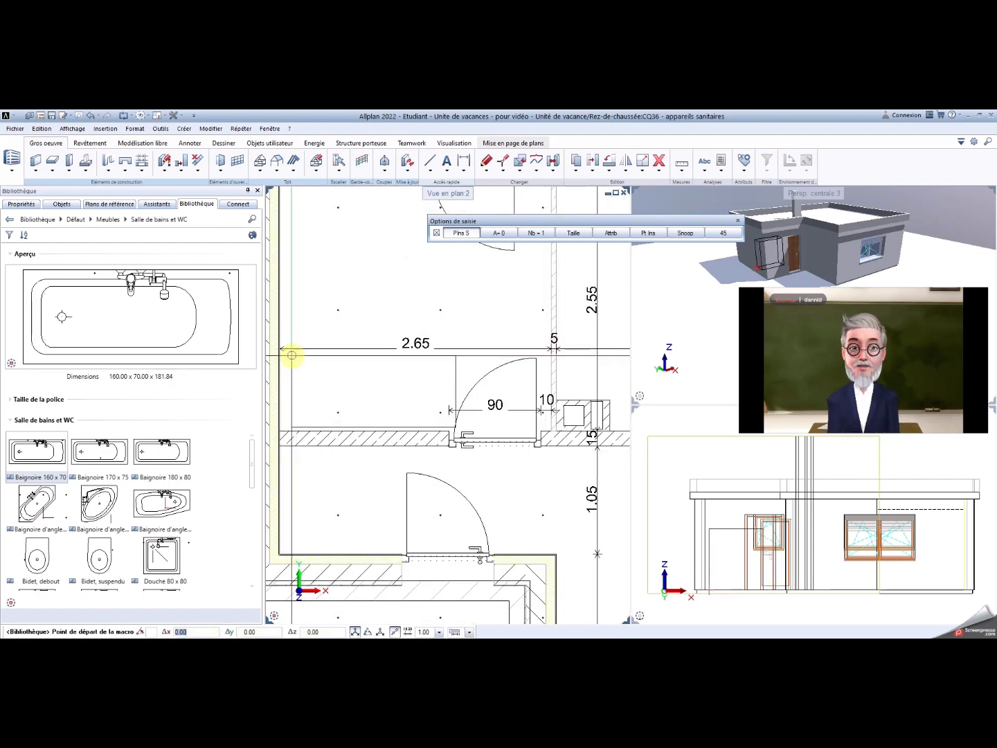
click(291, 355)
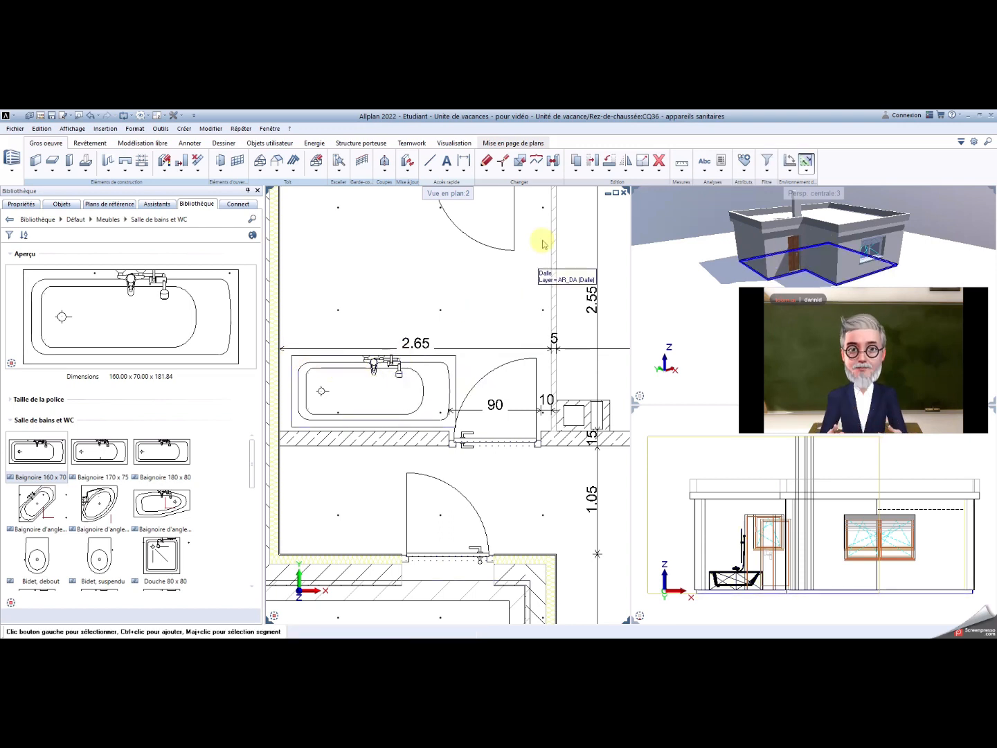
Step: Move the bathtub by its lower-left corner into the corner between the exterior wall and the partition
click(593, 172)
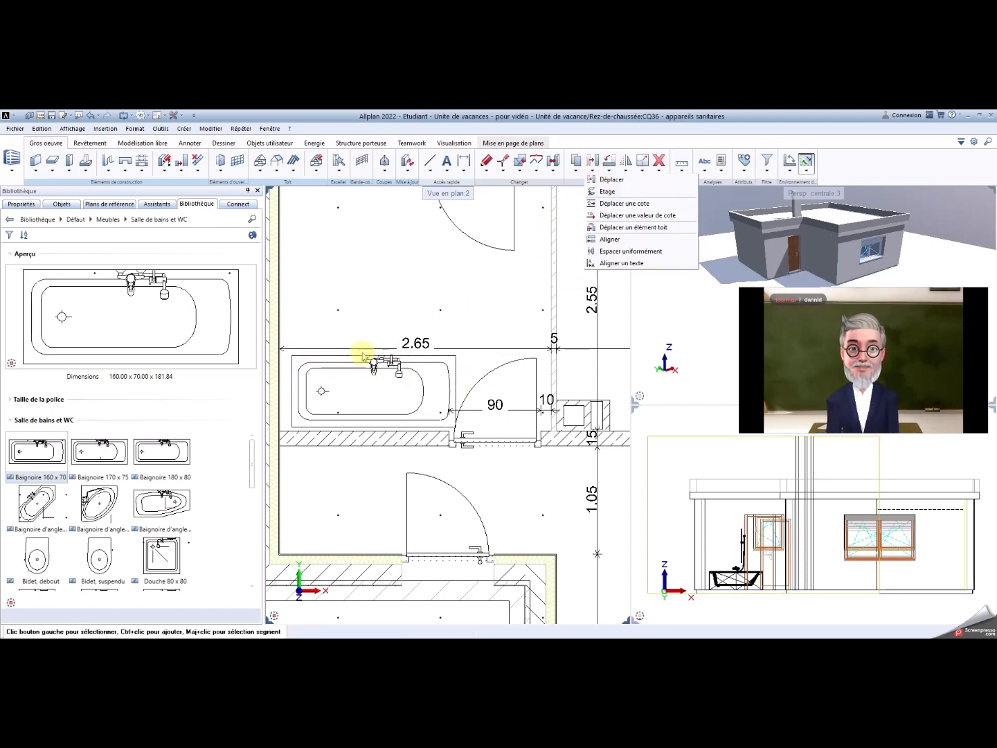
click(333, 354)
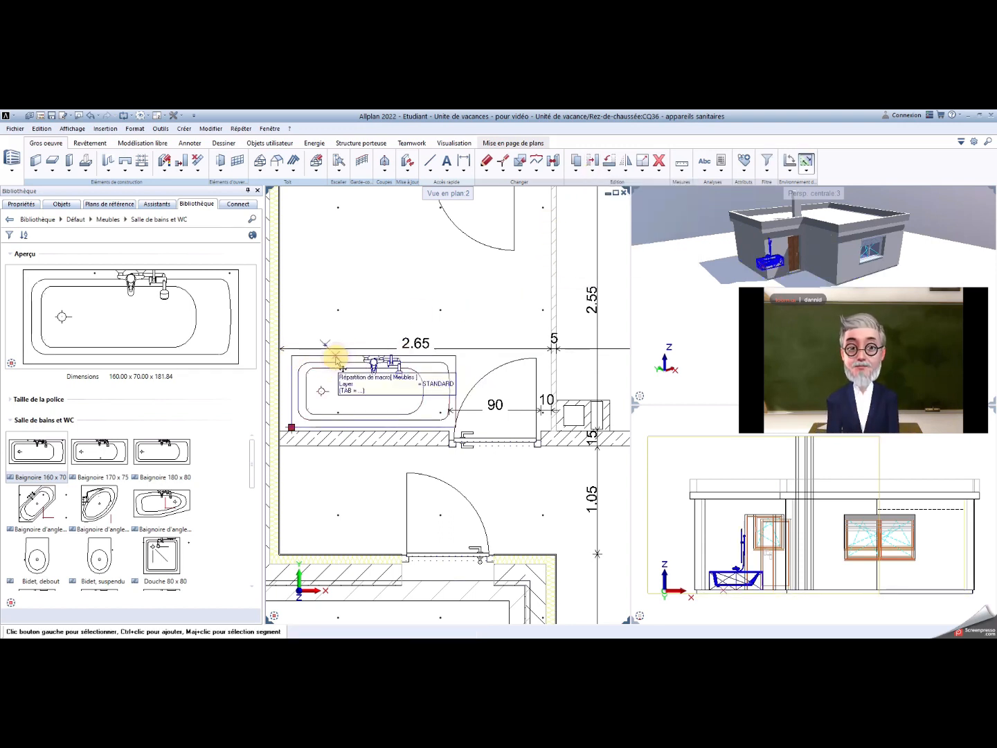
click(594, 171)
click(594, 182)
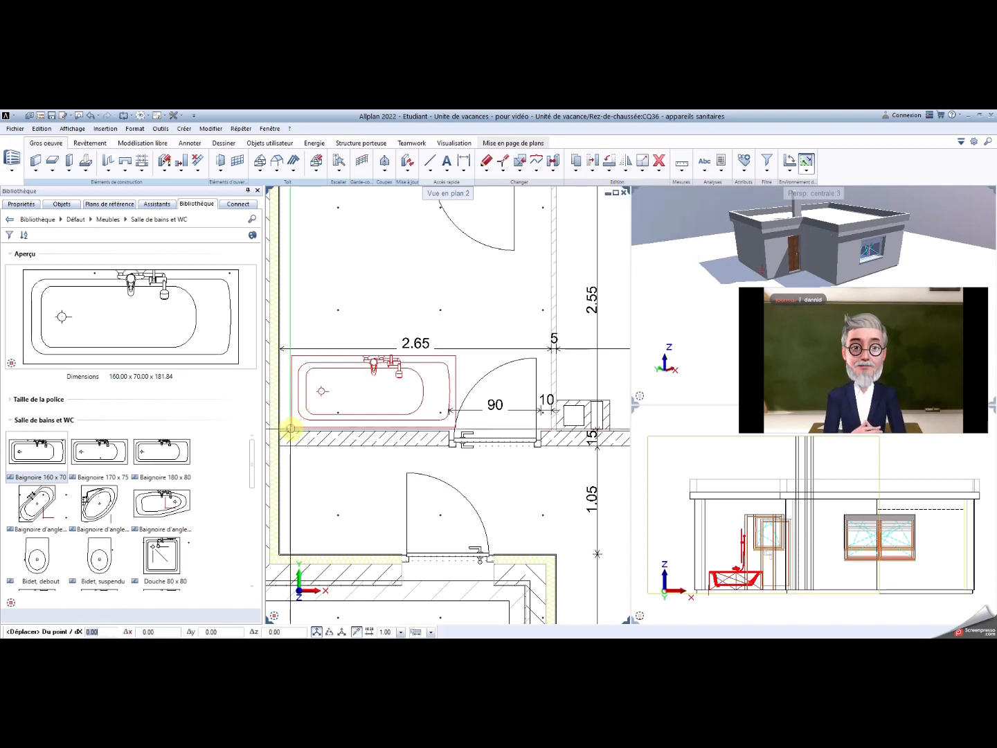
scroll(291, 429, up, 3)
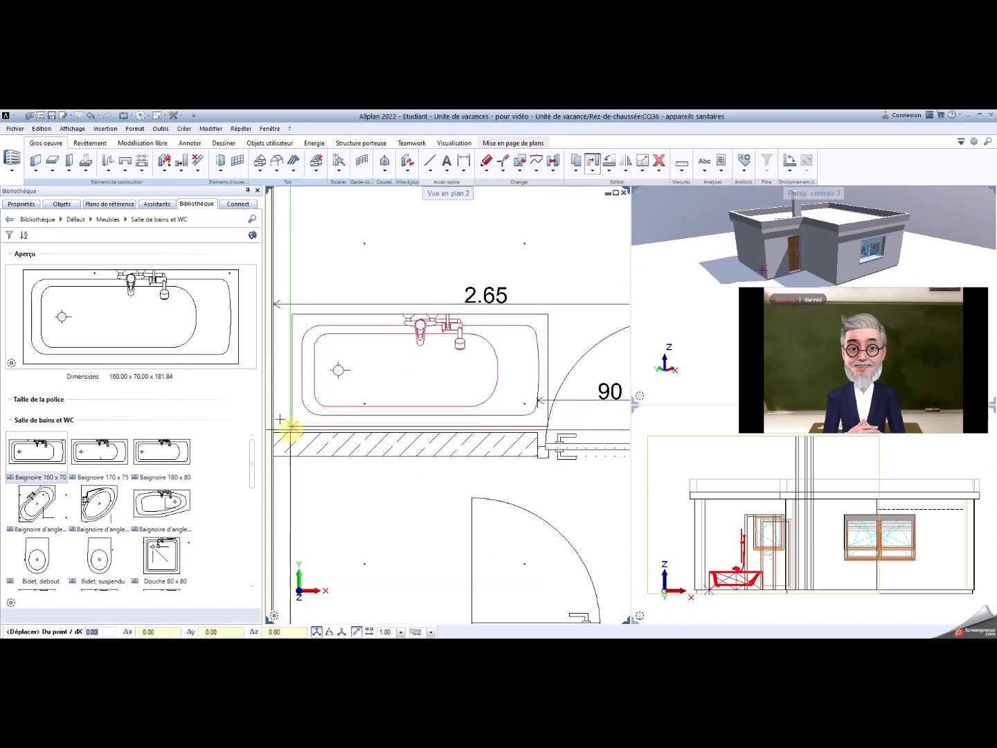
click(291, 429)
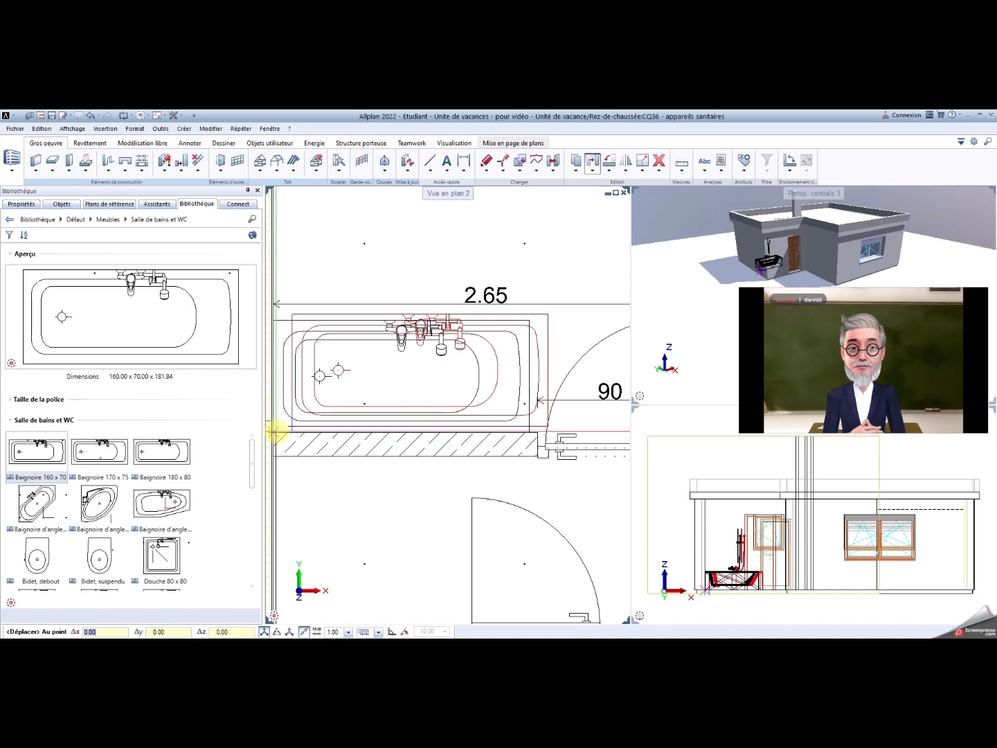
click(276, 433)
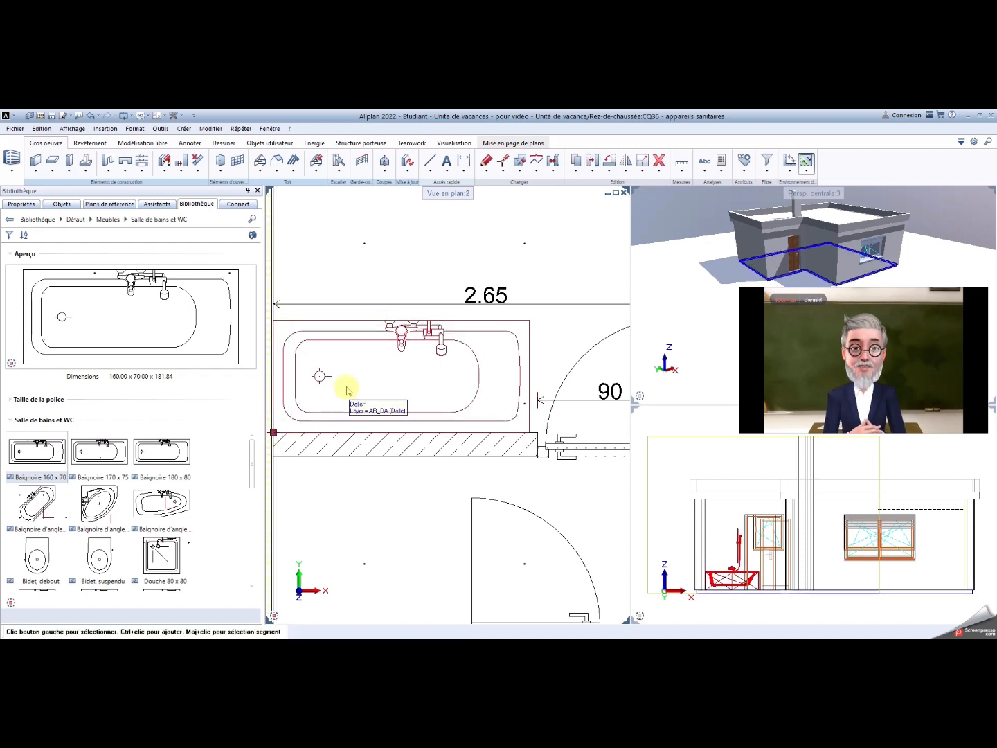
scroll(348, 390, down, 1)
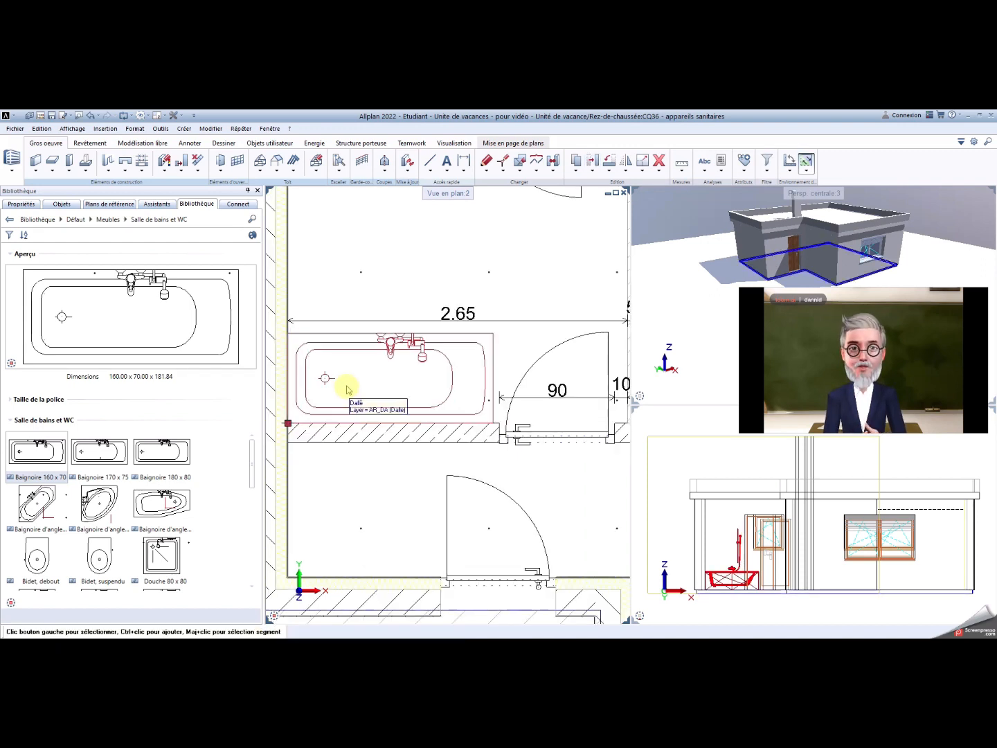
scroll(386, 372, down, 1)
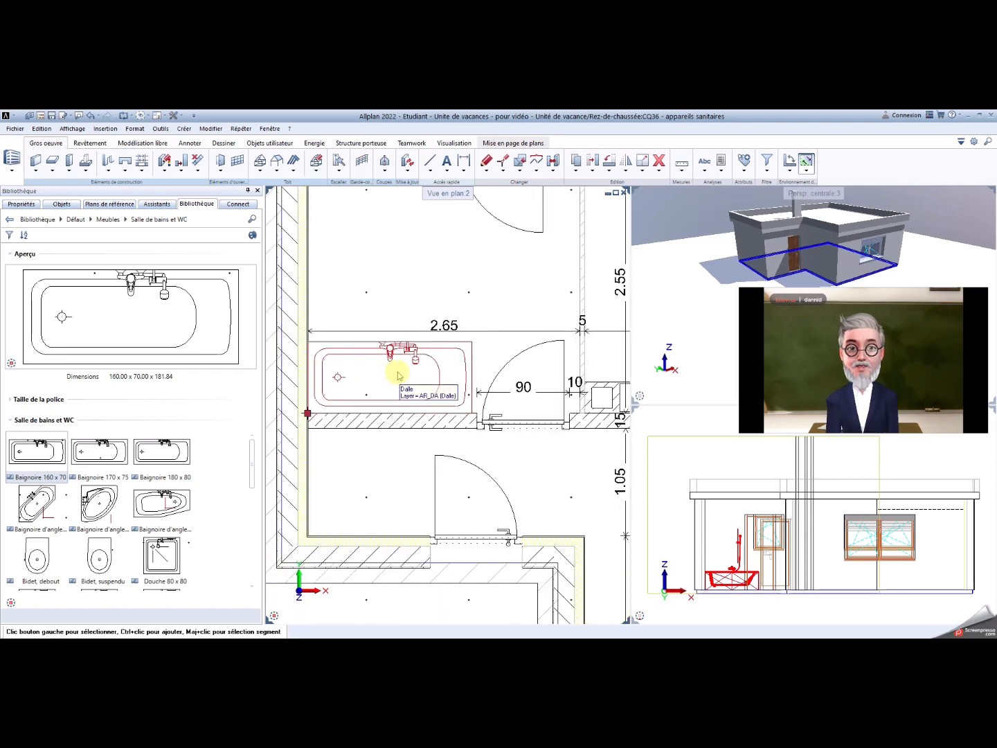
scroll(414, 376, down, 1)
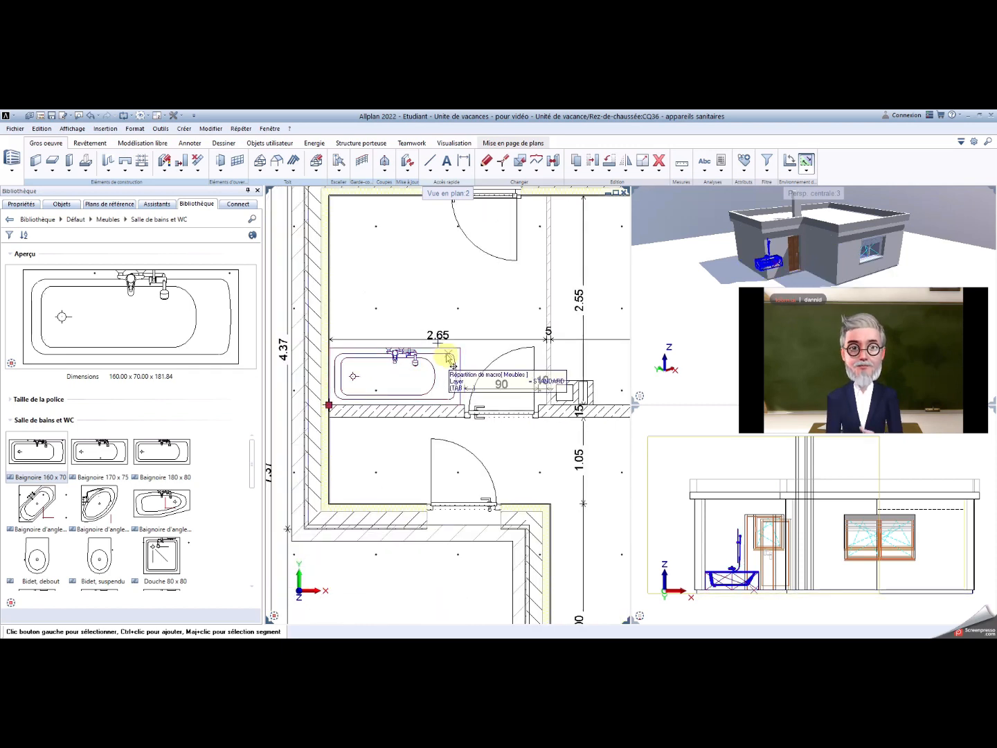
mouse_move(448, 358)
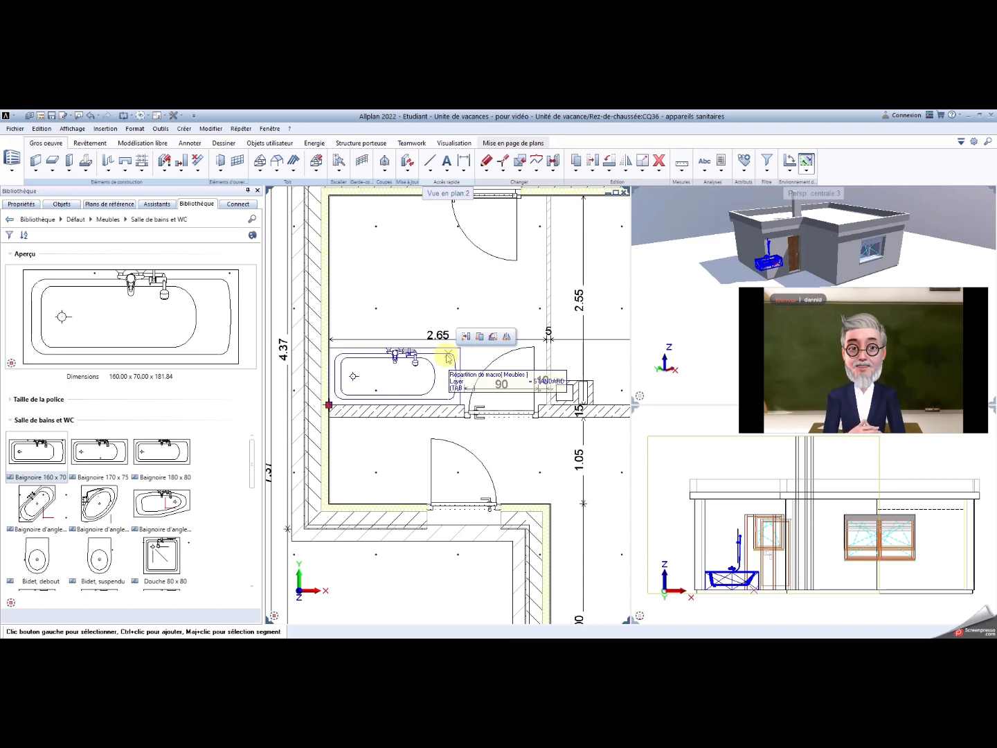
click(449, 357)
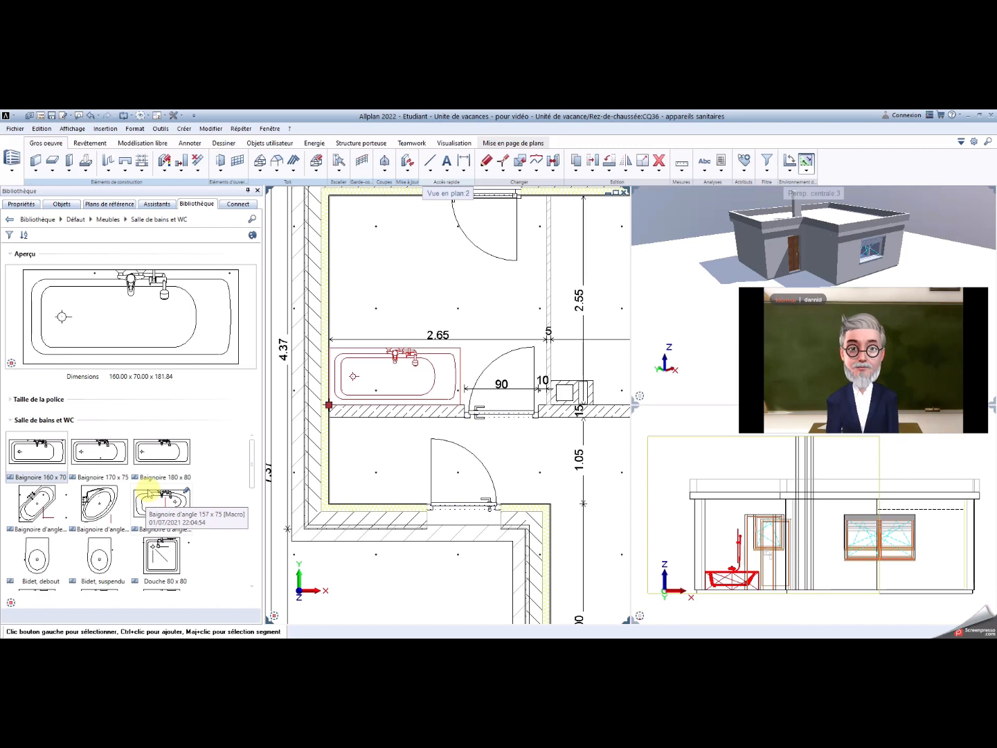
Step: Insert the Lavabo 65 washbasin in the open area of the bathroom above the bathtub
scroll(139, 481, down, 3)
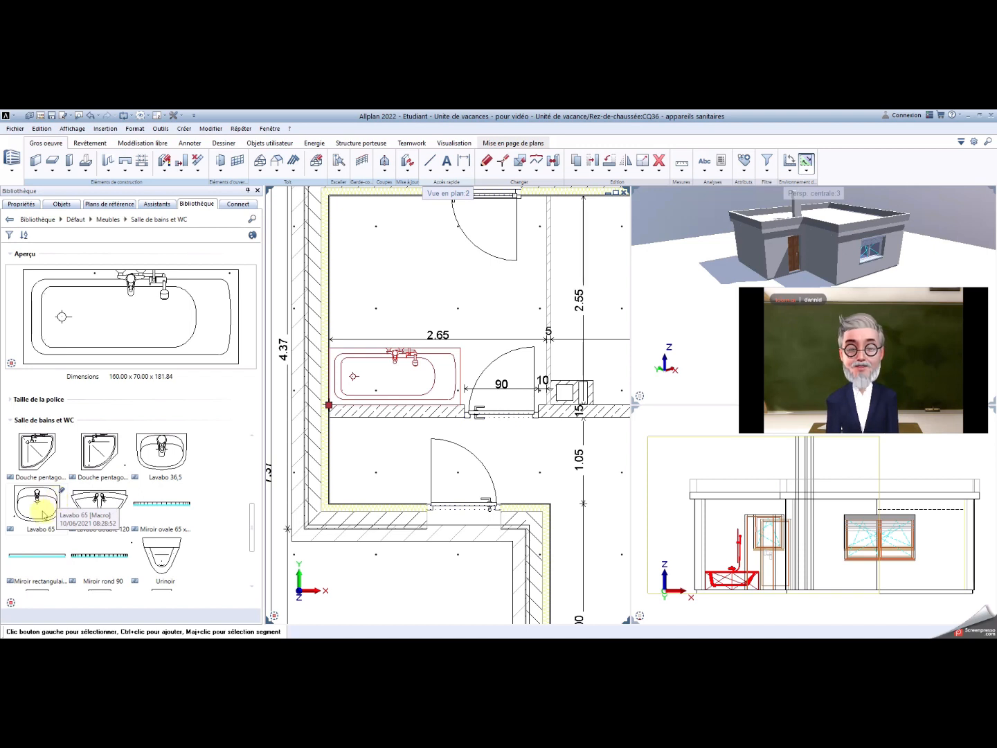
drag(41, 510, 187, 452)
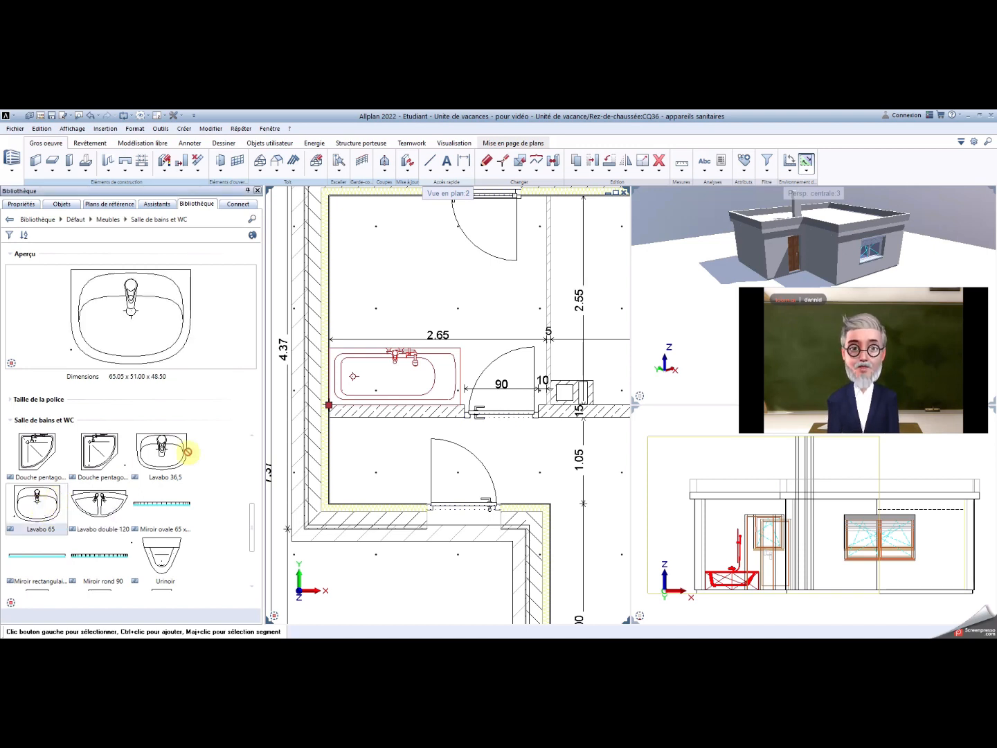
drag(435, 313, 477, 307)
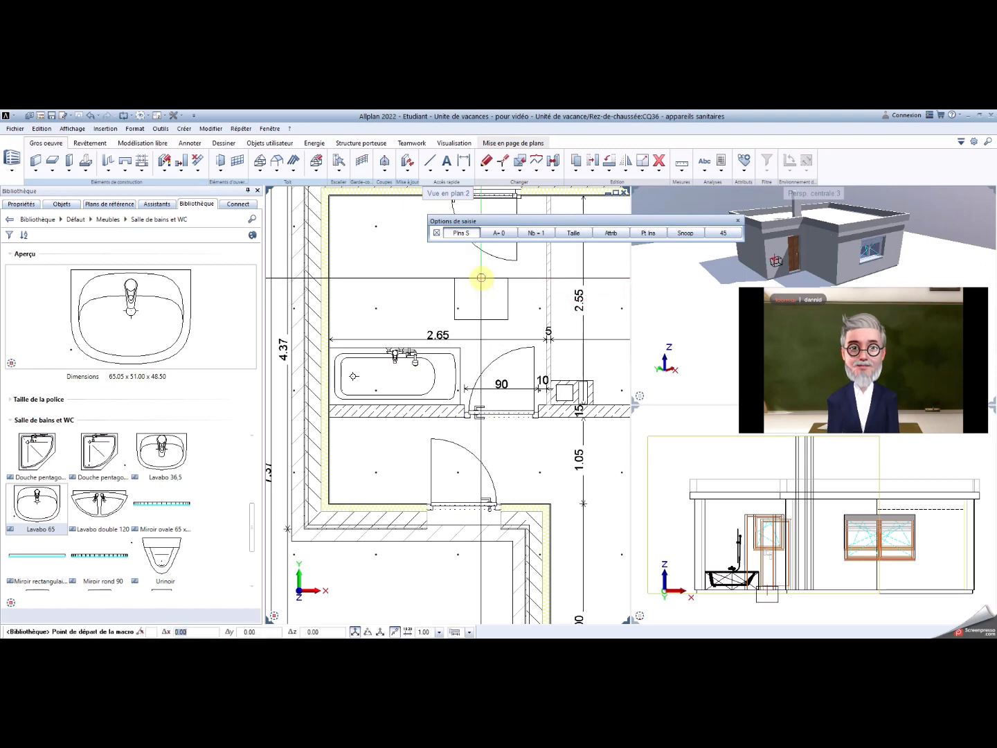
click(481, 279)
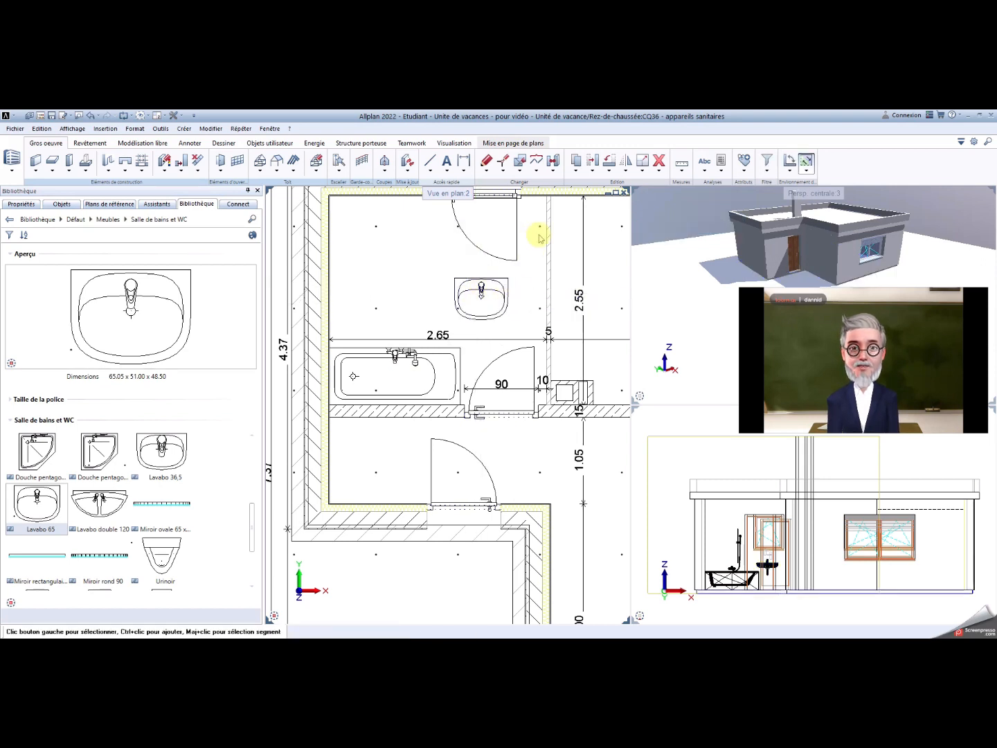
Step: Rotate the washbasin 90° clockwise about its upper-right corner so its tap side faces the thin partition
scroll(495, 293, up, 2)
click(495, 294)
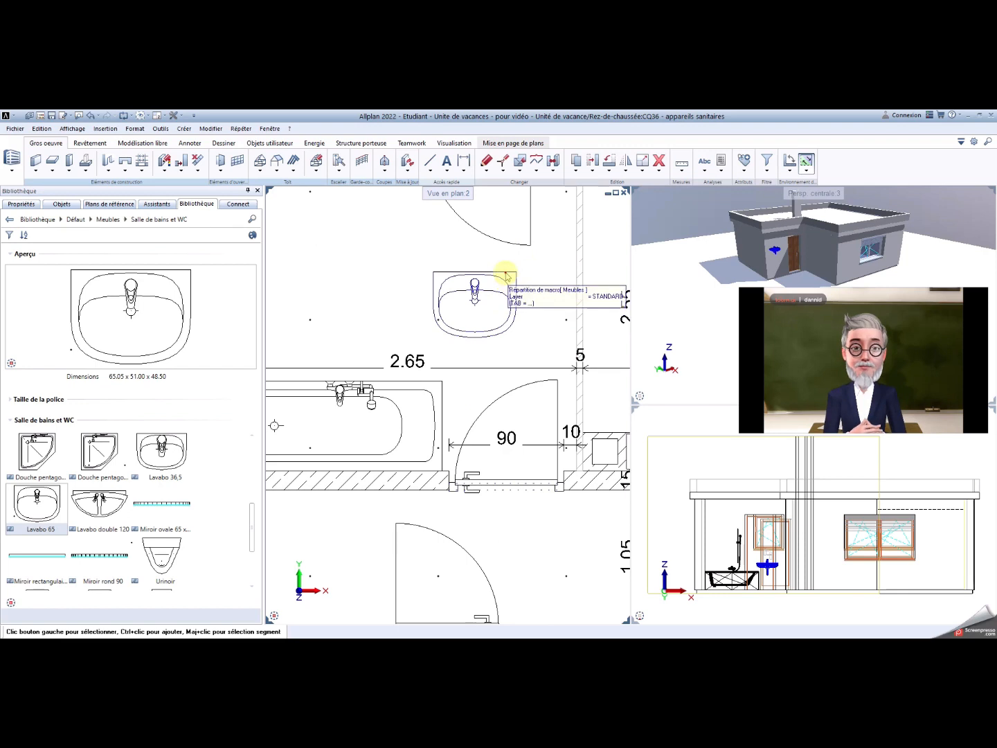
click(608, 171)
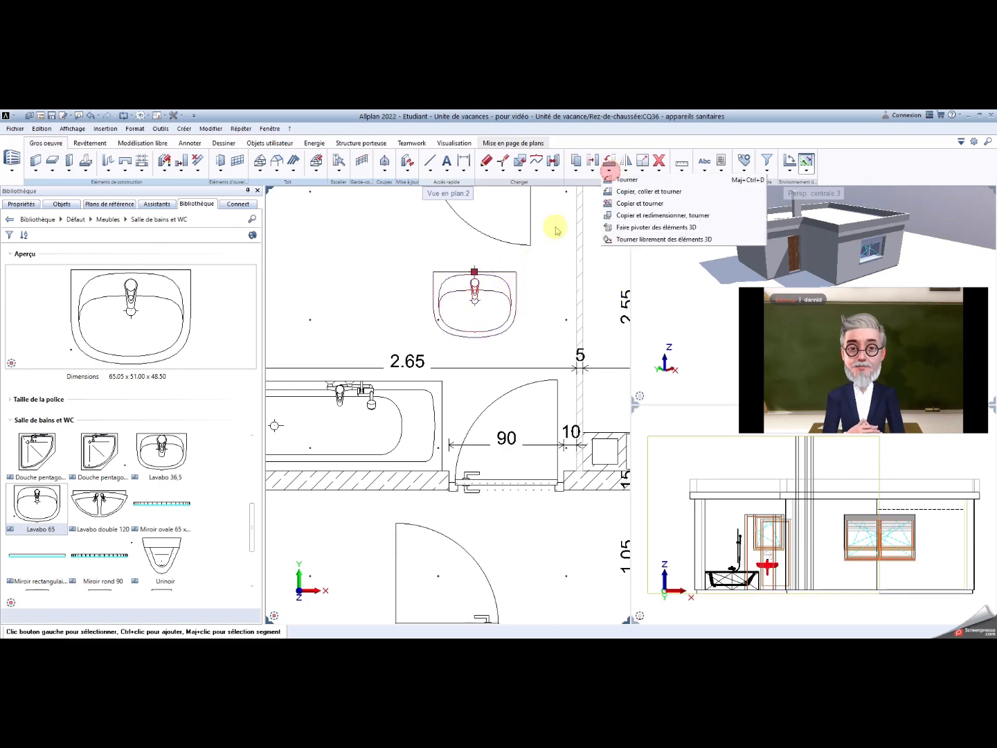
click(626, 179)
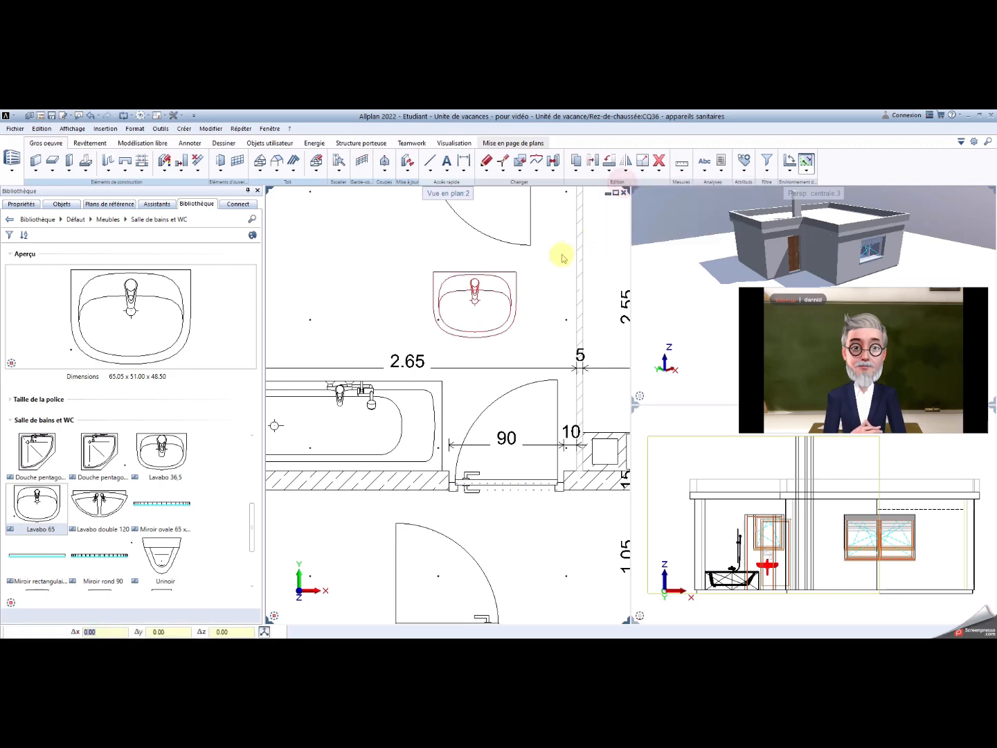
click(516, 273)
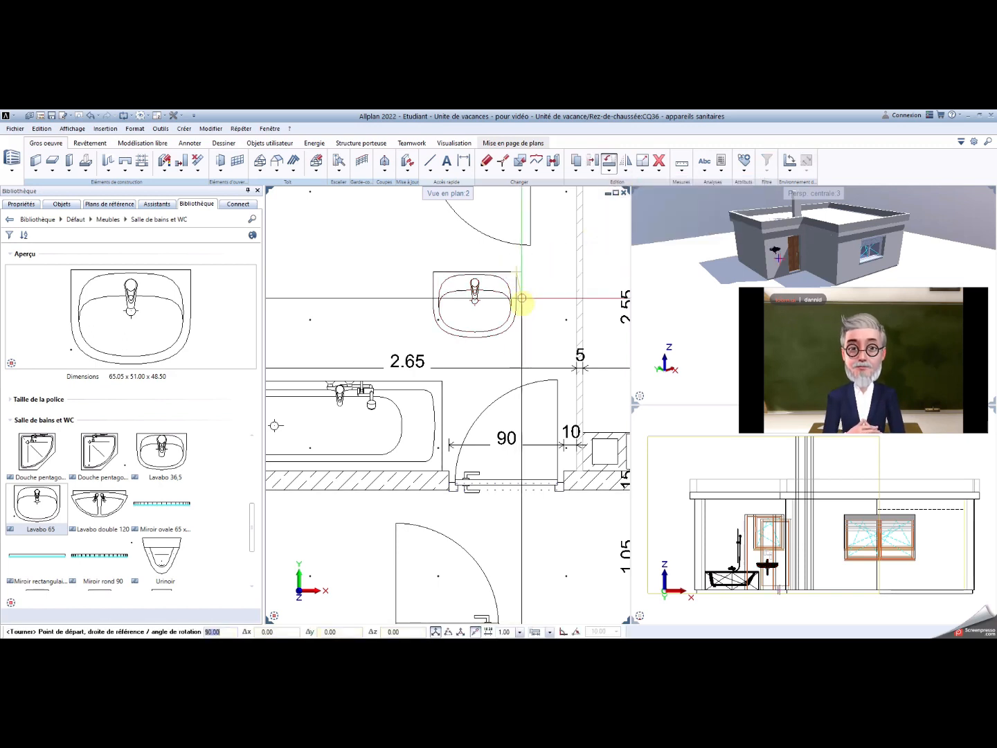
click(433, 272)
click(446, 251)
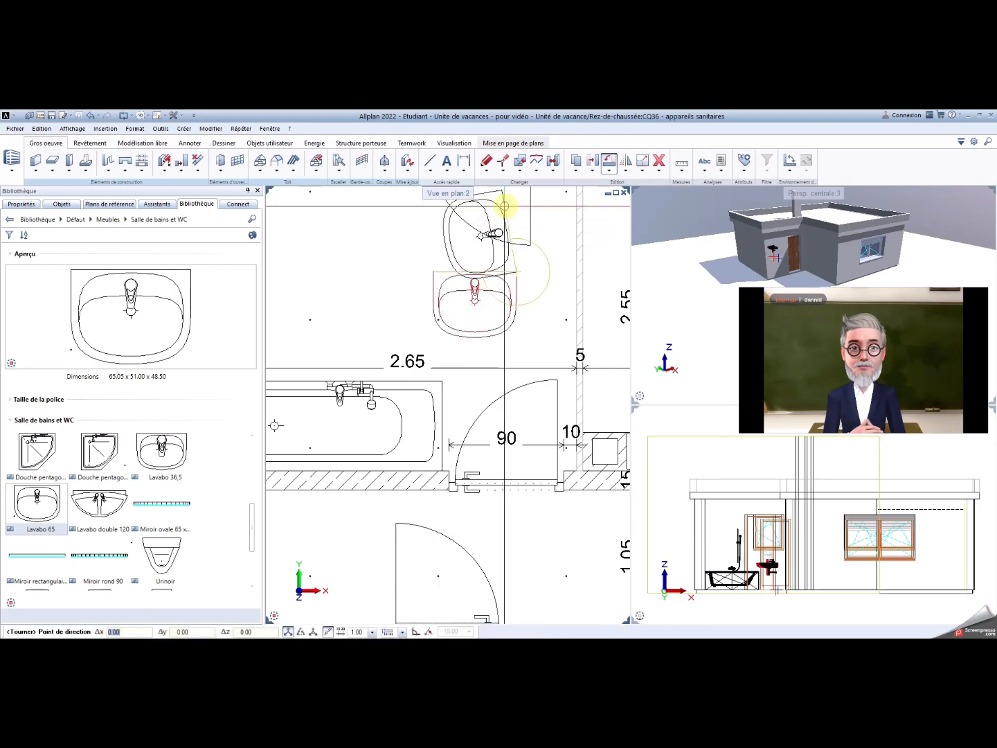
click(519, 205)
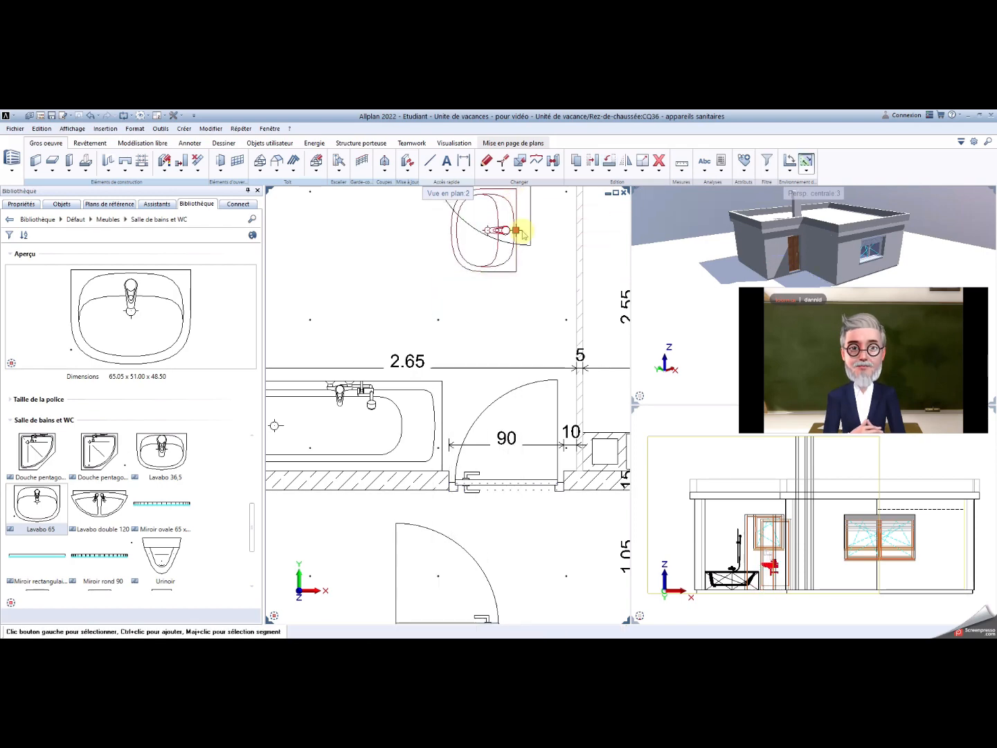
Step: Move the washbasin by its lower-right corner onto the bathroom face of the thin partition, clear of the window swing
scroll(527, 290, down, 1)
middle_drag(527, 290, 508, 368)
scroll(508, 368, up, 1)
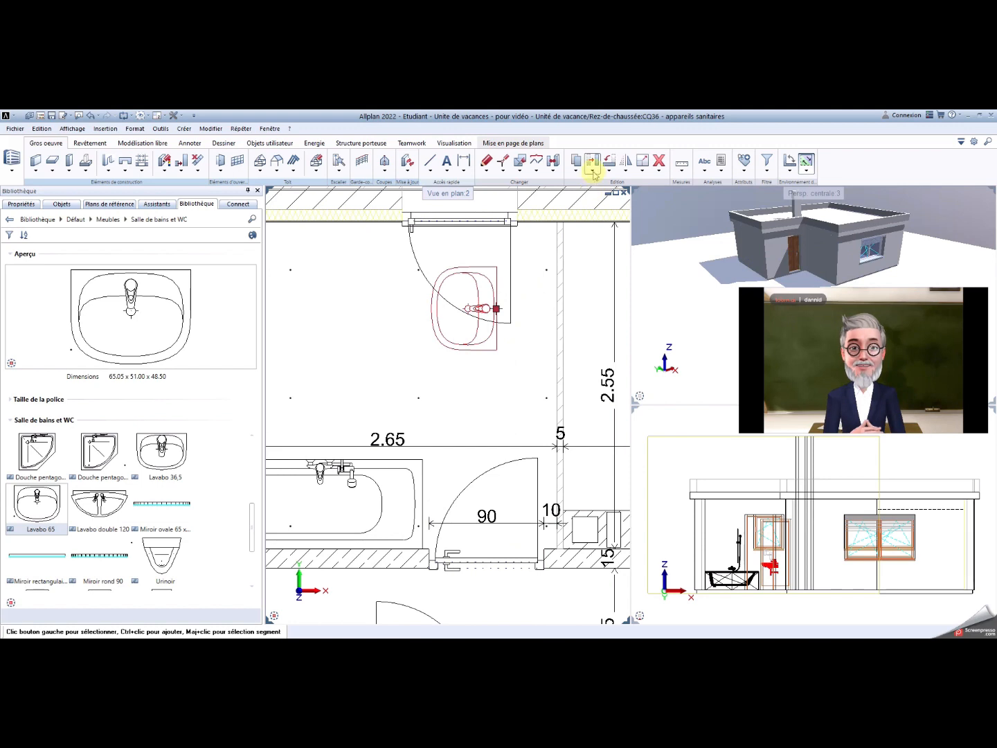
click(593, 171)
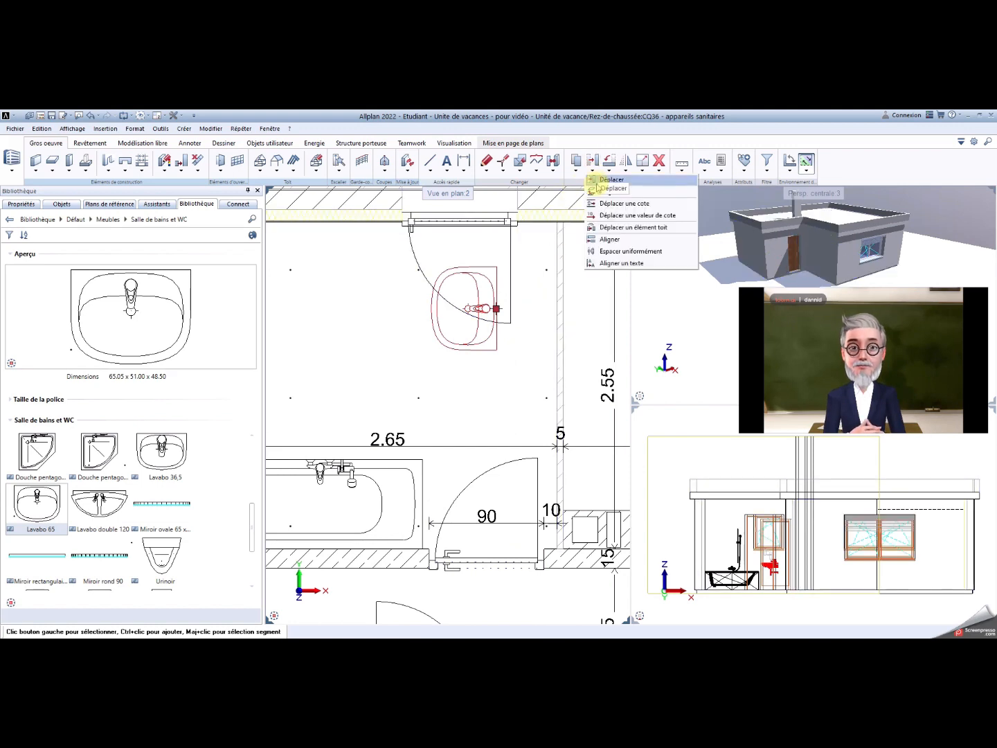
click(597, 180)
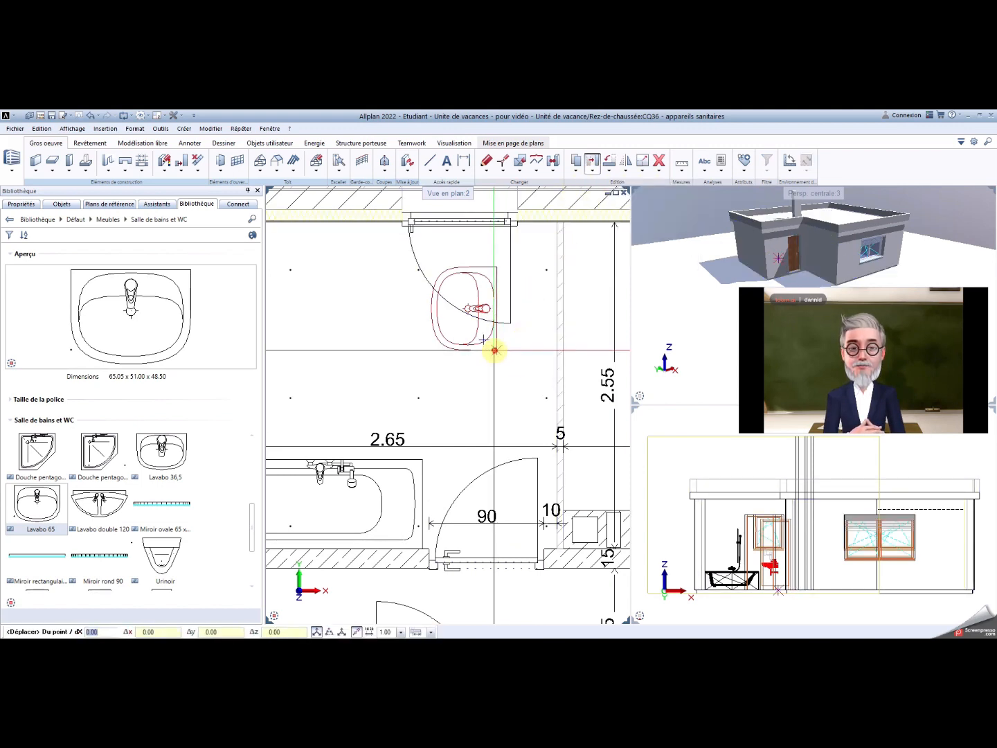
click(496, 350)
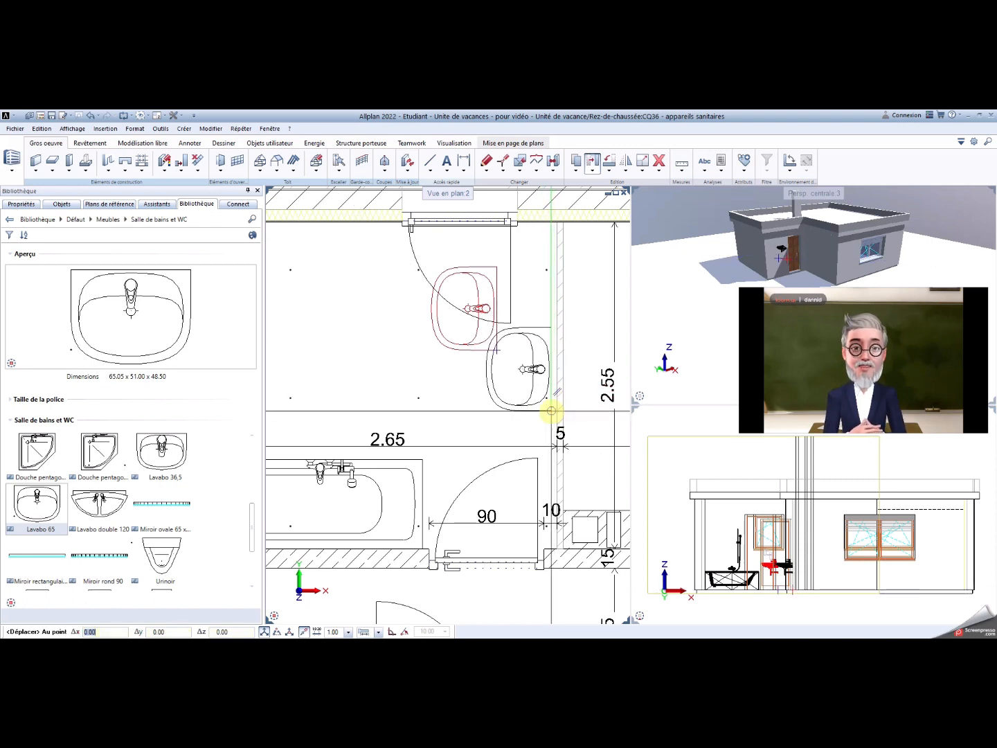
click(556, 410)
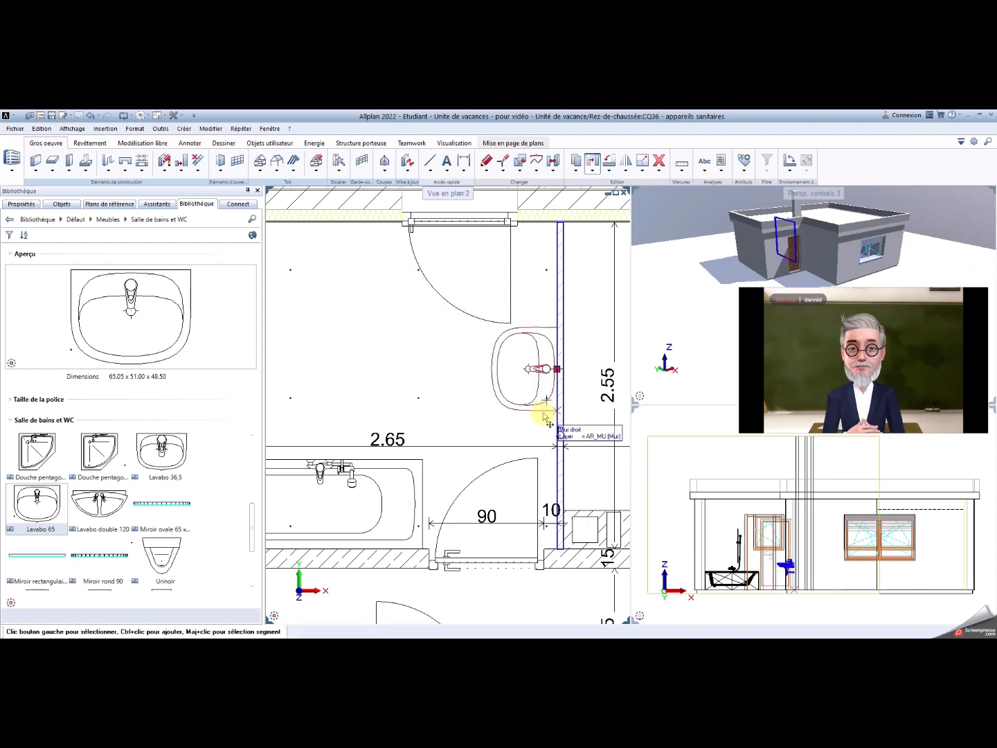
Step: Insert the standing WC with cistern from the sanitary library in the open area of the bathroom above the bathtub
middle_drag(546, 416, 485, 383)
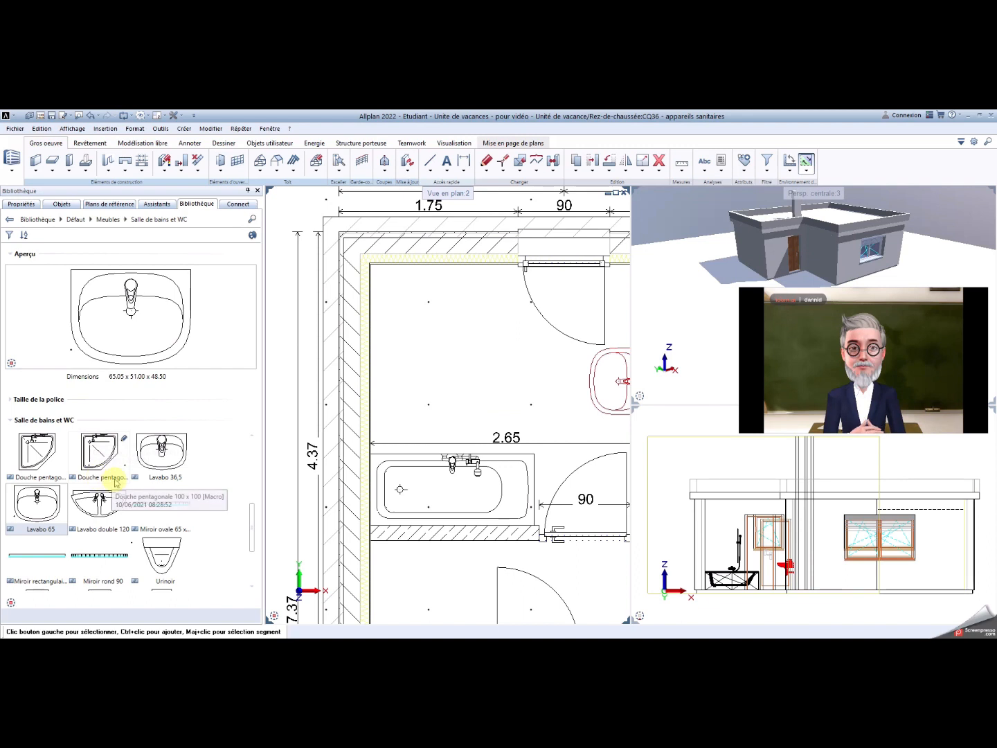
scroll(114, 483, up, 4)
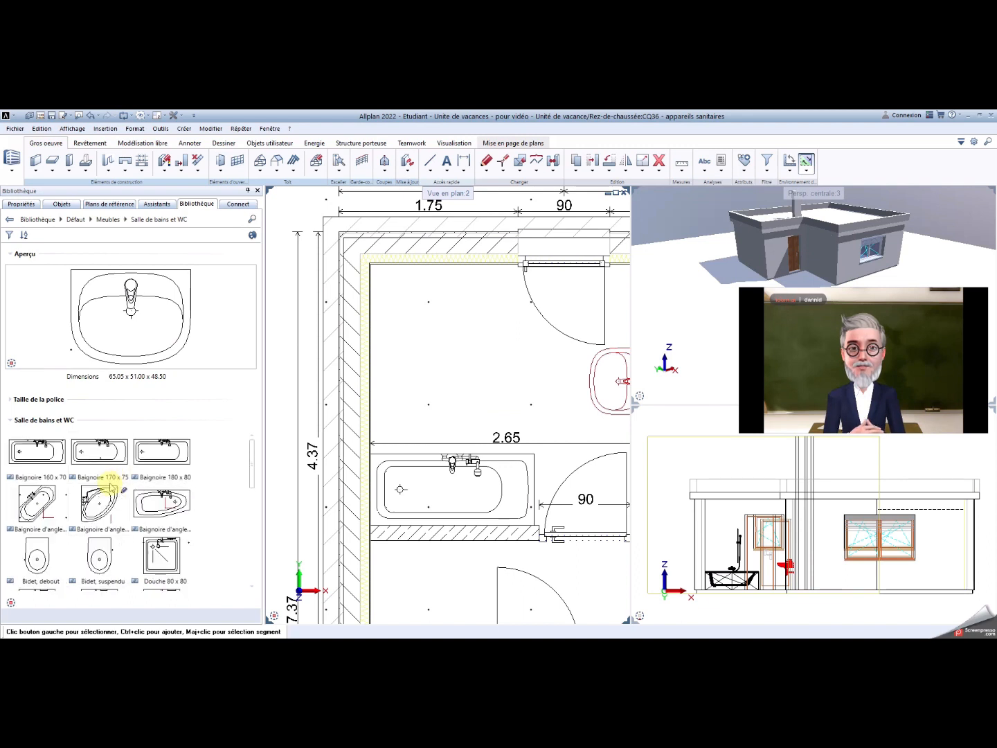
scroll(109, 489, down, 3)
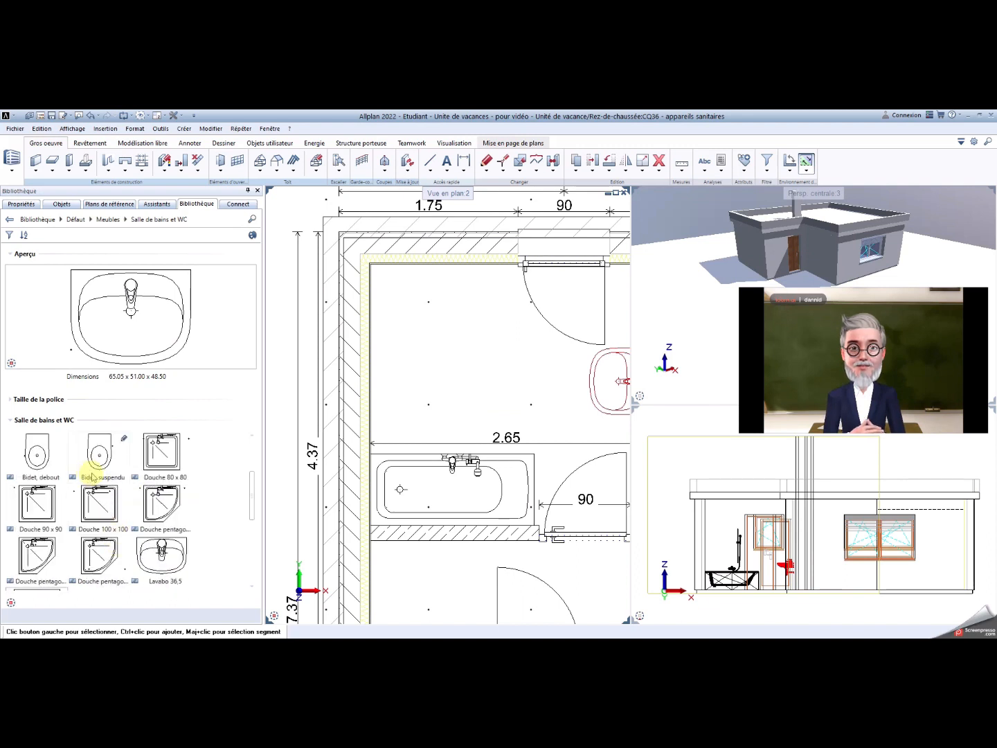
scroll(93, 478, down, 5)
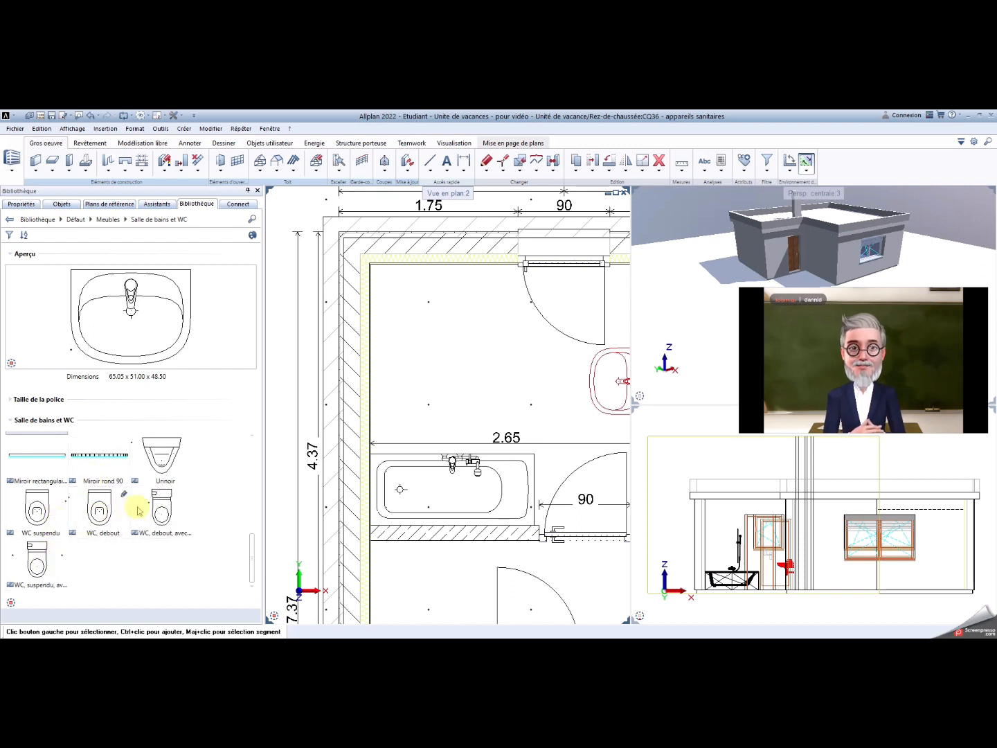
click(159, 506)
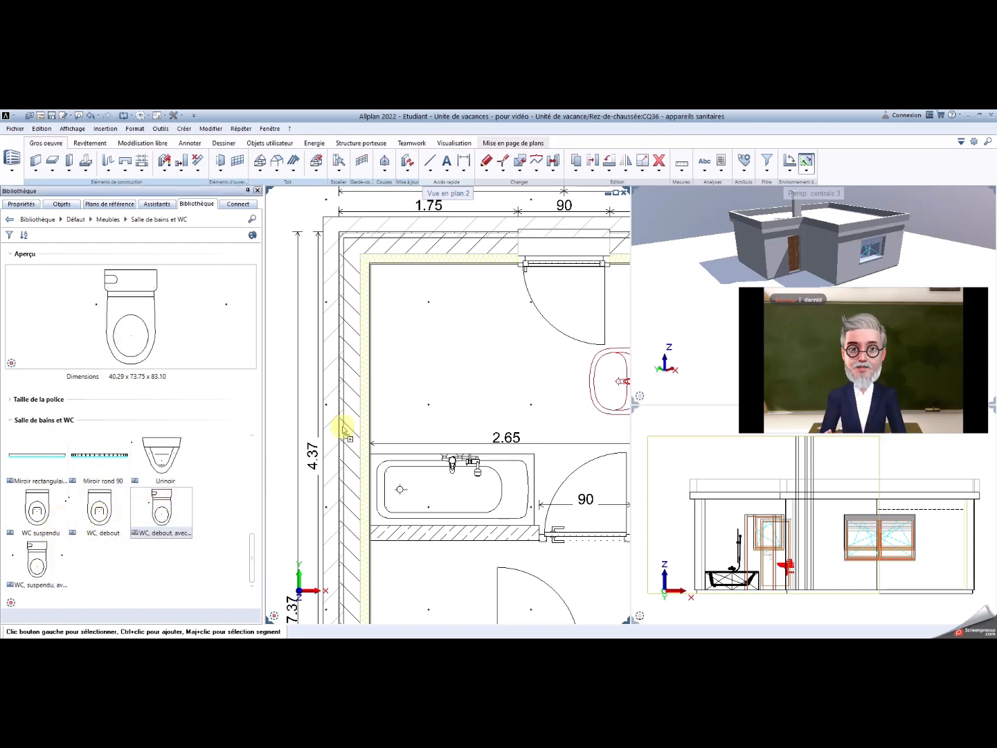
drag(422, 367, 423, 356)
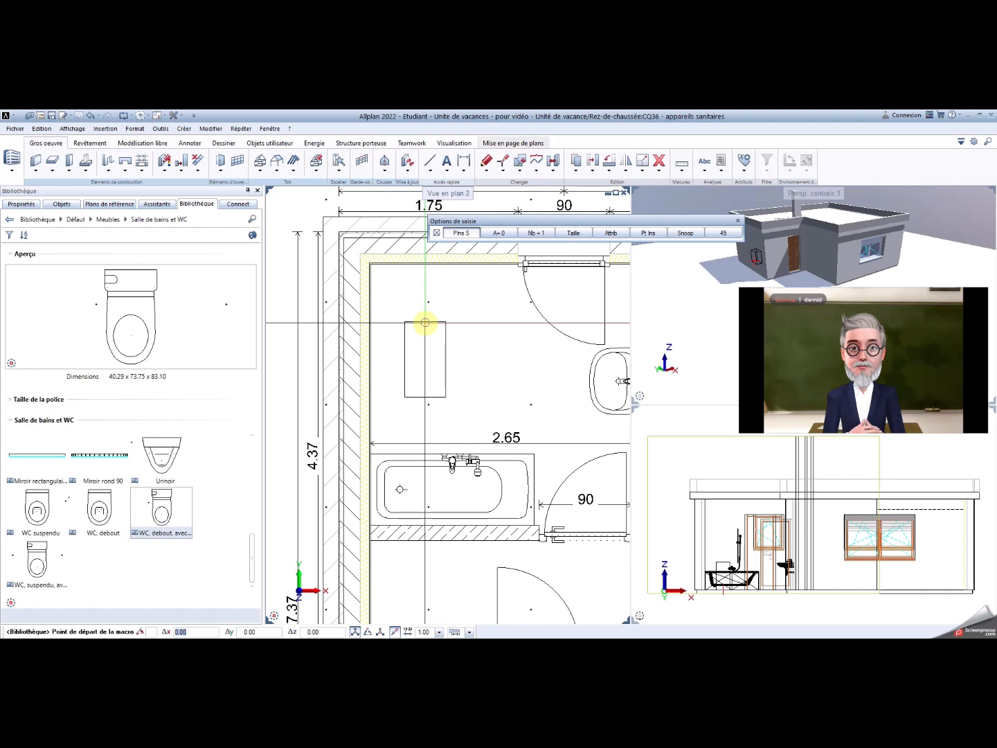
click(425, 323)
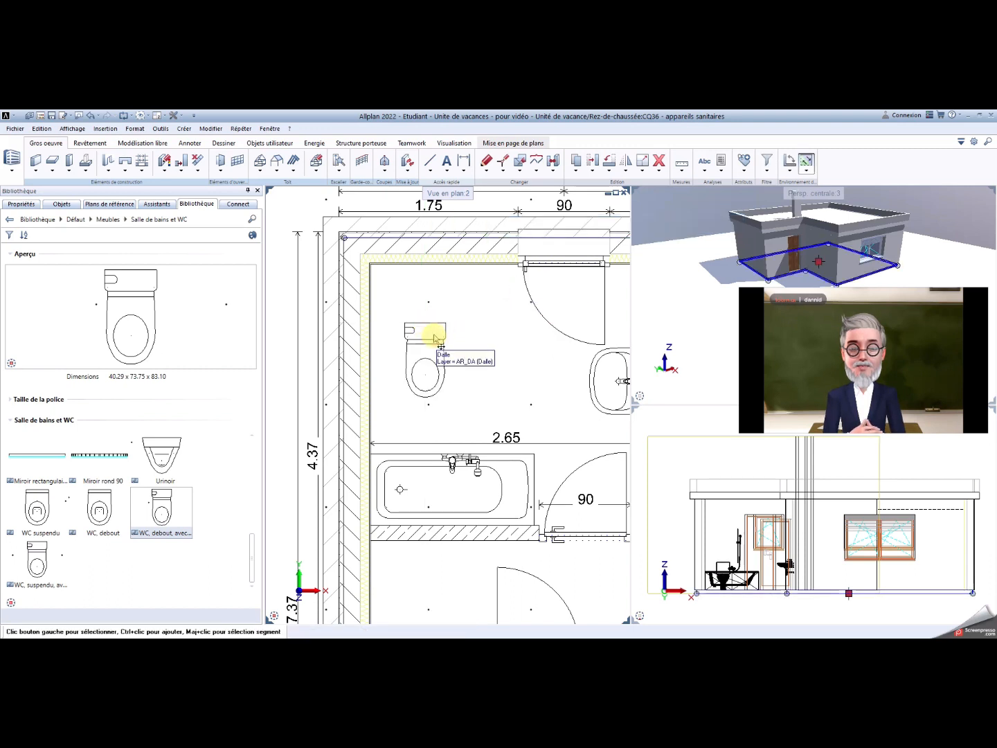
Step: Rotate the WC 90° counterclockwise about its upper-left corner so its cistern side faces the exterior wall
click(434, 336)
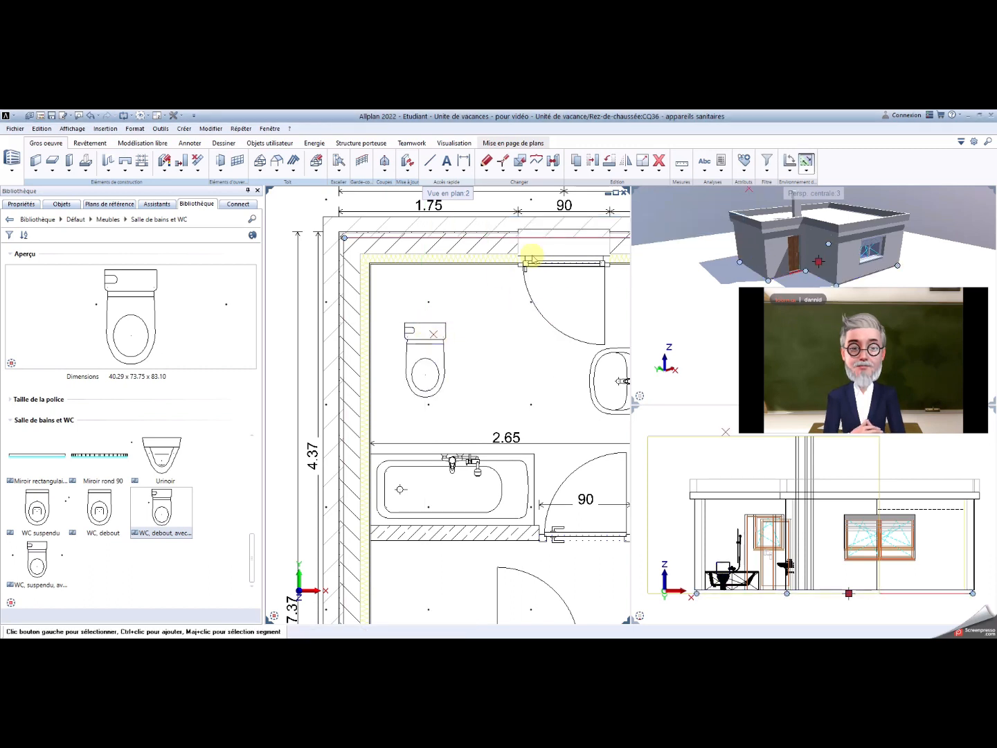
click(445, 325)
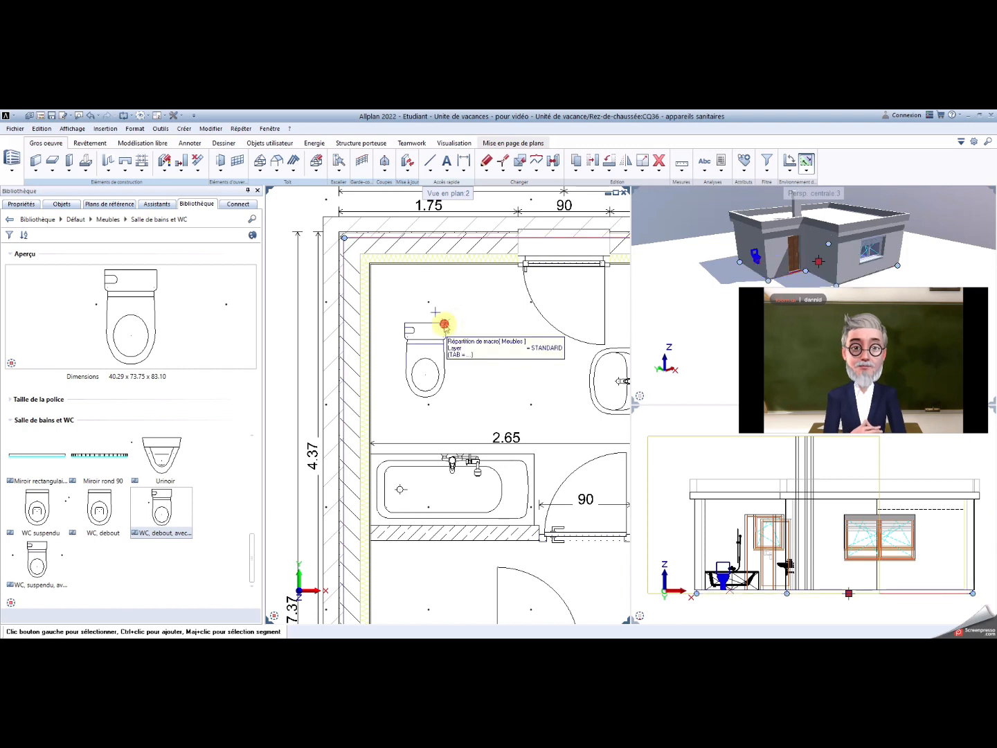
click(608, 164)
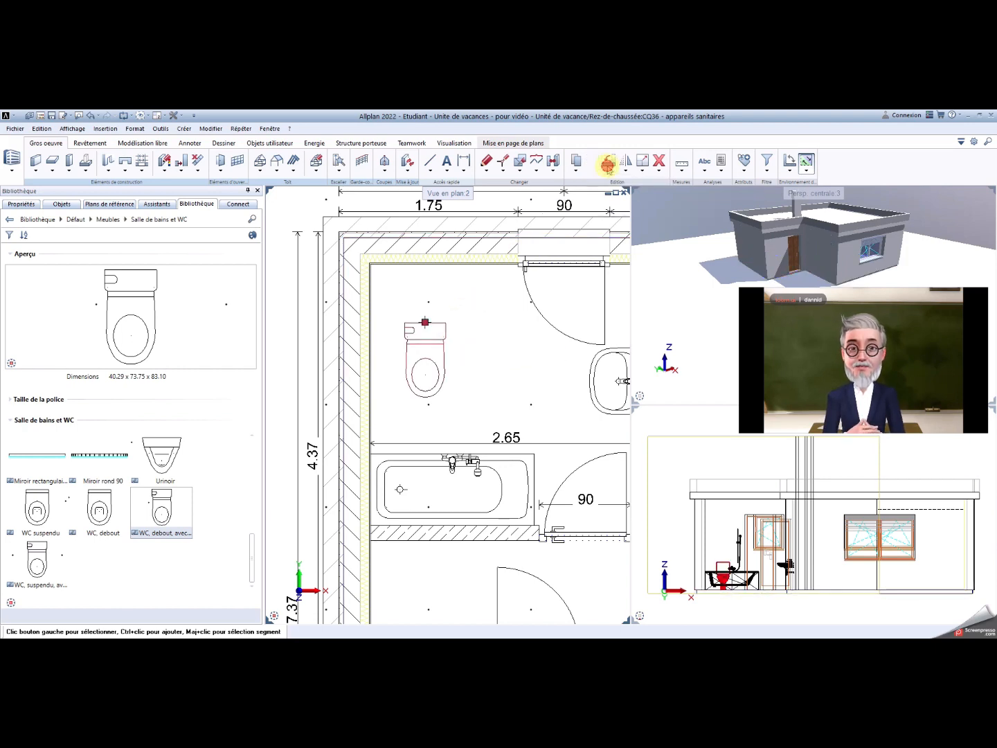
click(405, 322)
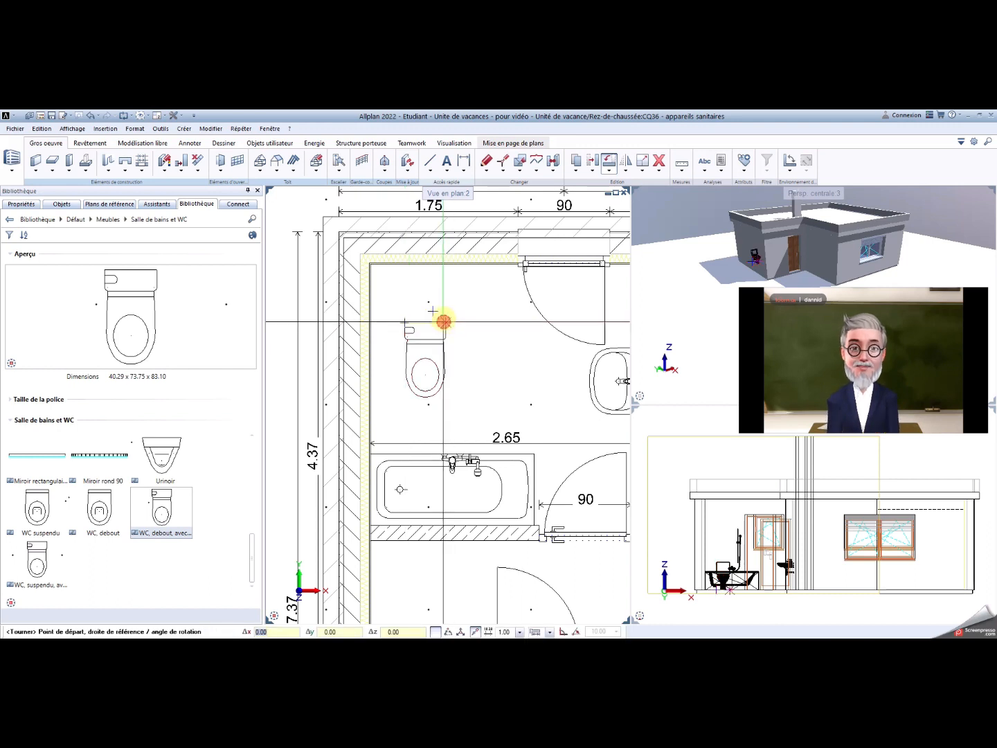
click(443, 321)
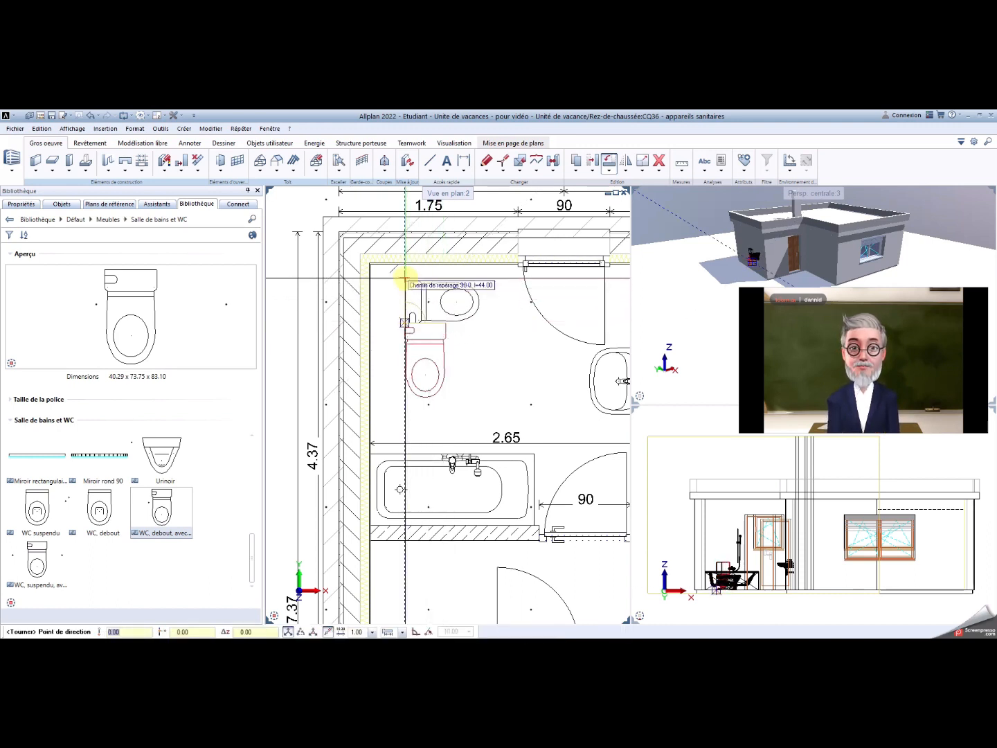
click(404, 278)
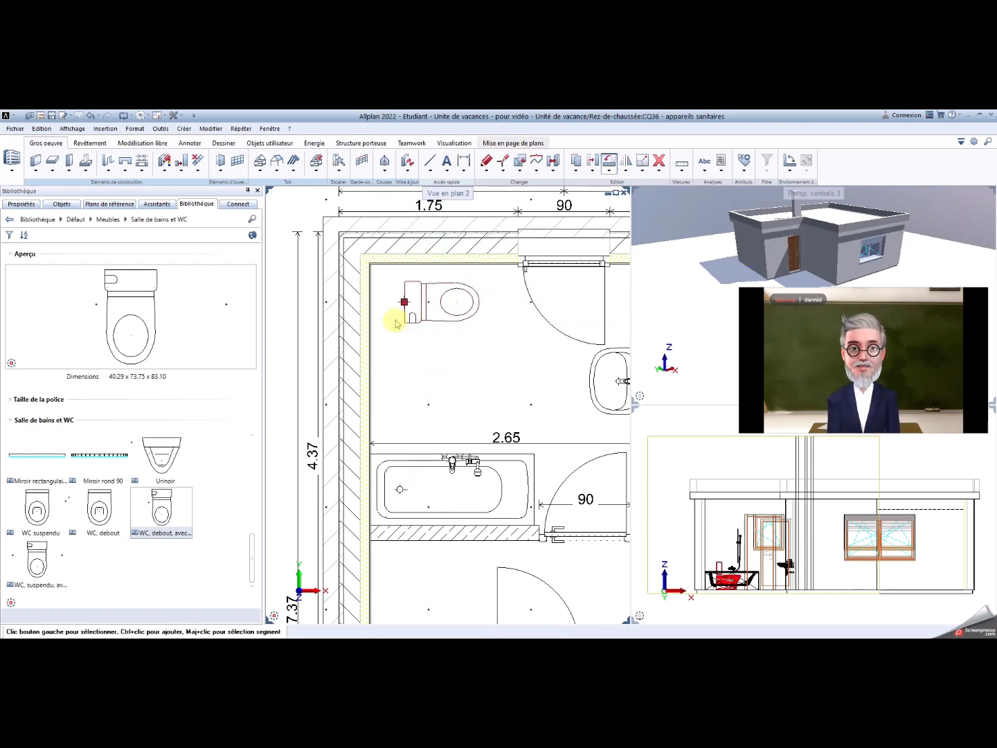
Step: Move the WC by its lower-left corner onto the inner face of the exterior wall, above the bathtub
click(593, 173)
click(610, 190)
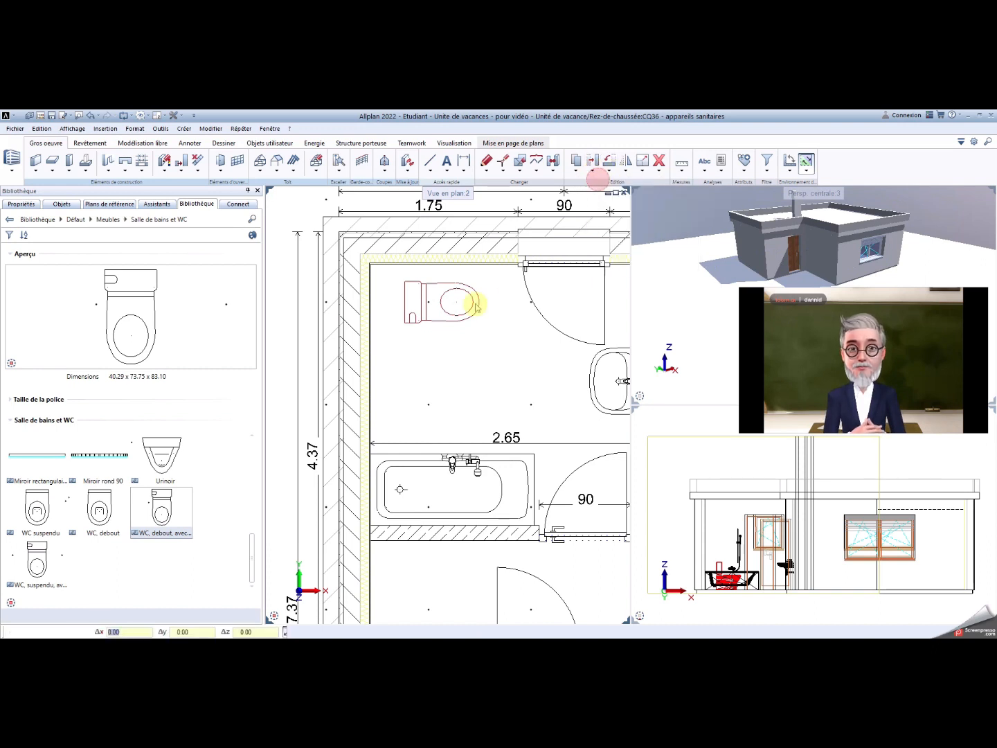
click(405, 324)
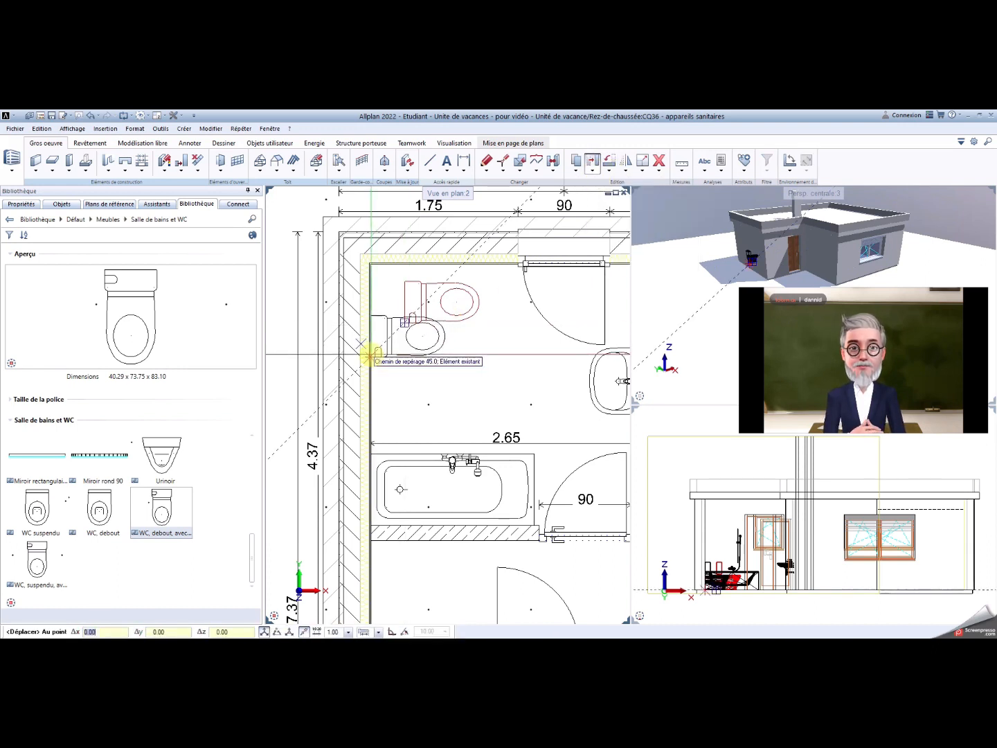
click(367, 355)
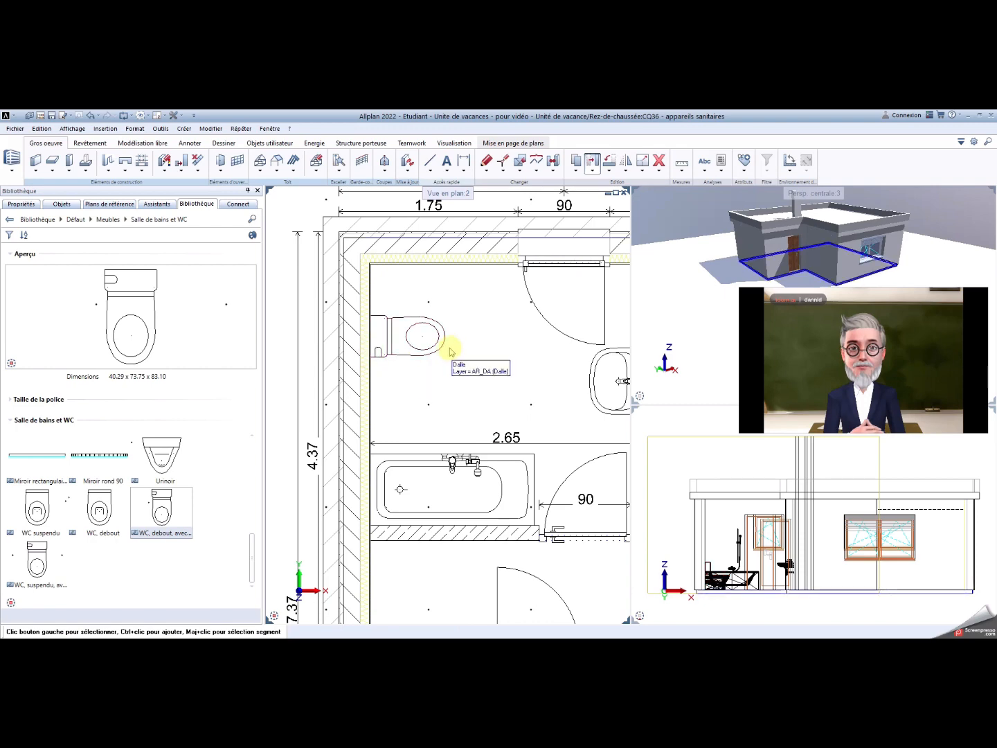
Step: Look through the Cuisine A elements in the furniture library and open the Cuisine B kitchen folder
scroll(449, 351, down, 2)
middle_drag(476, 356, 384, 353)
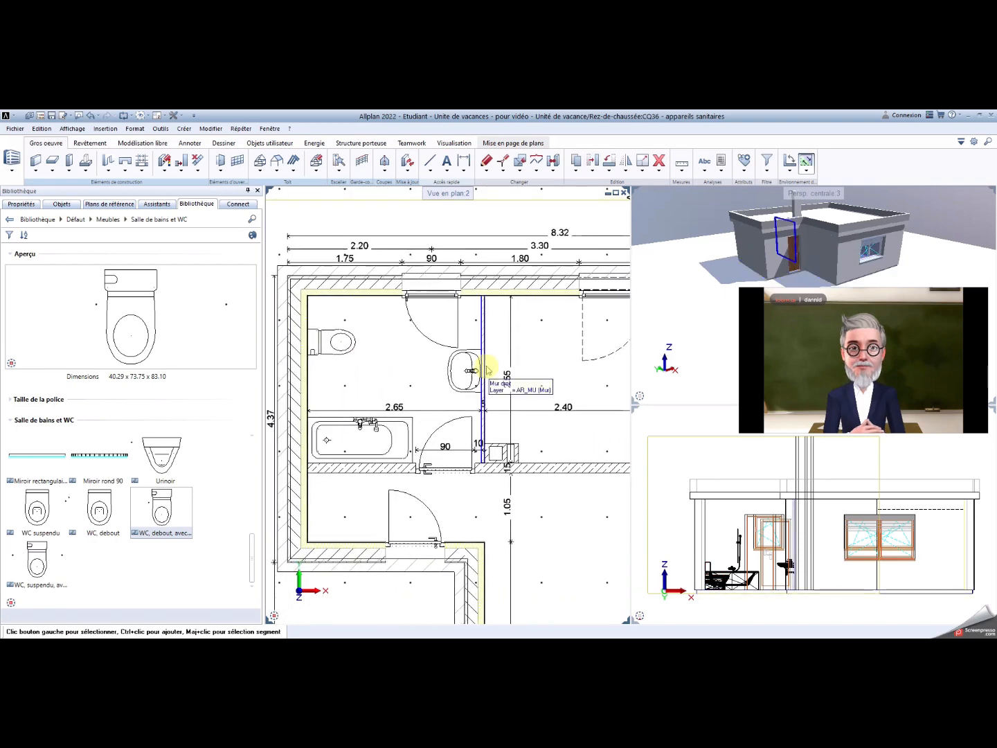
middle_drag(473, 372, 463, 364)
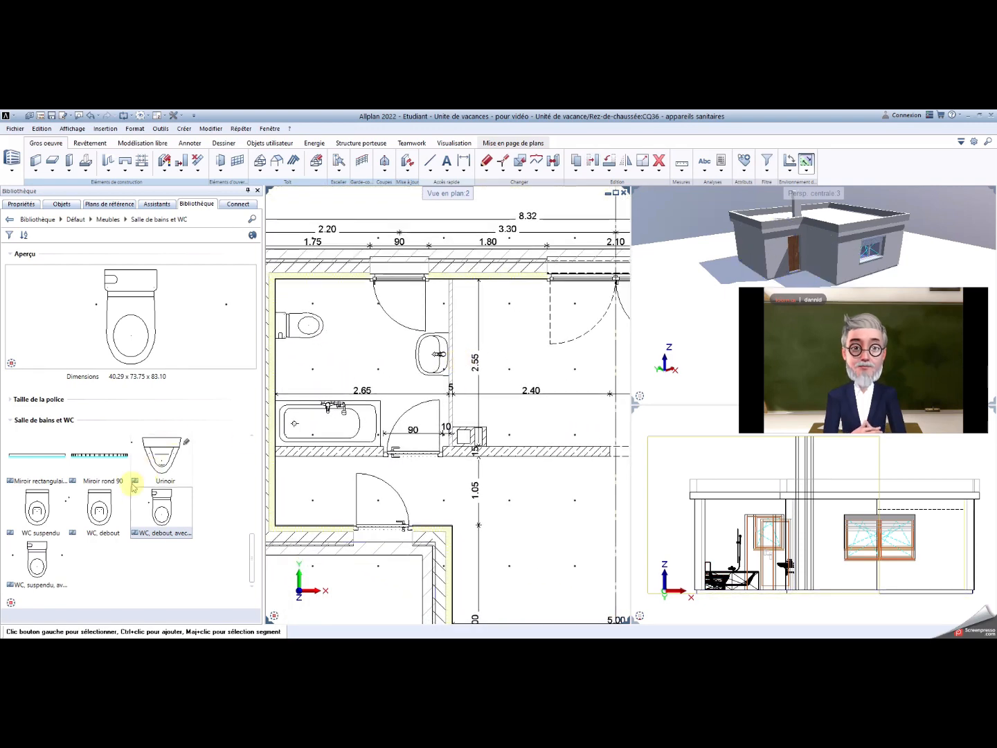
scroll(107, 509, up, 5)
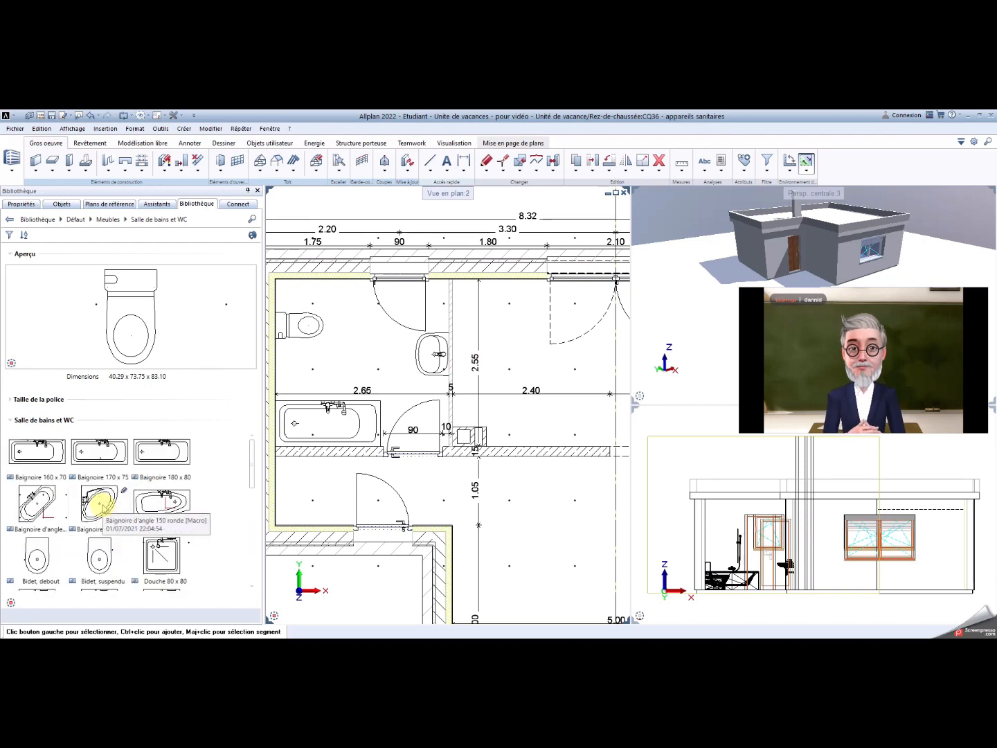
scroll(101, 507, down, 5)
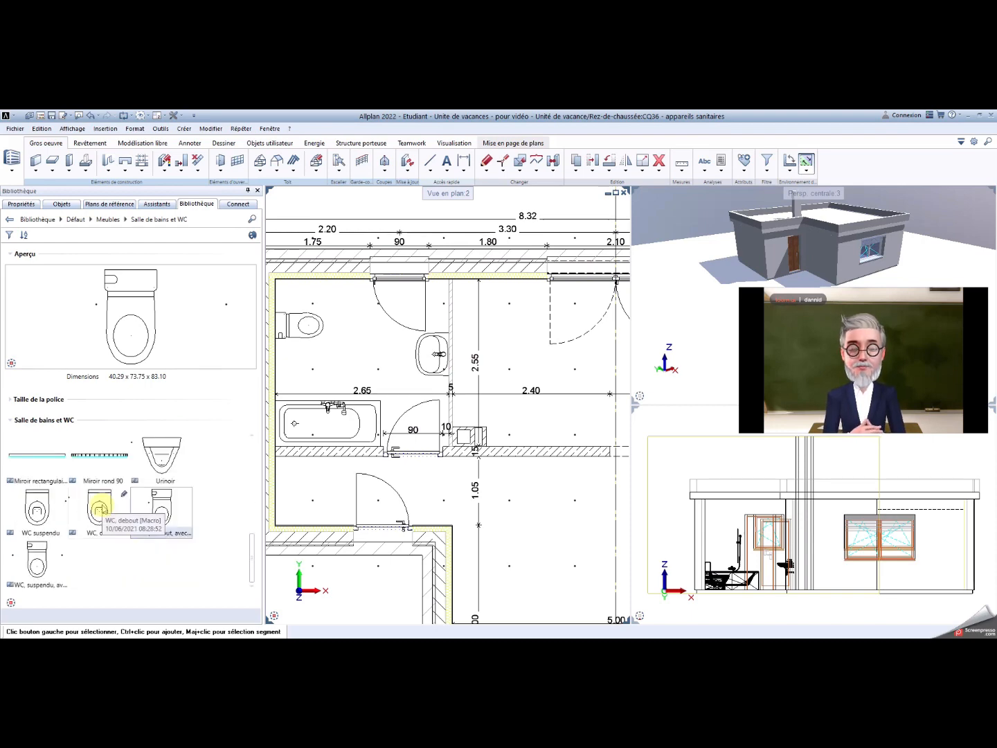
click(9, 219)
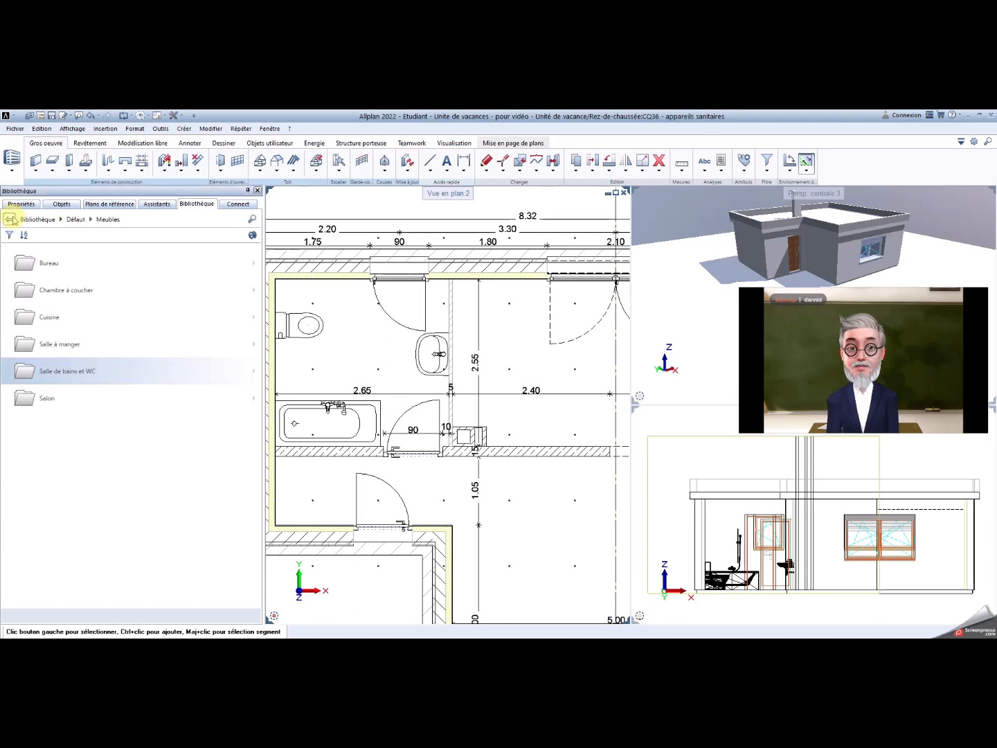
click(54, 318)
click(58, 263)
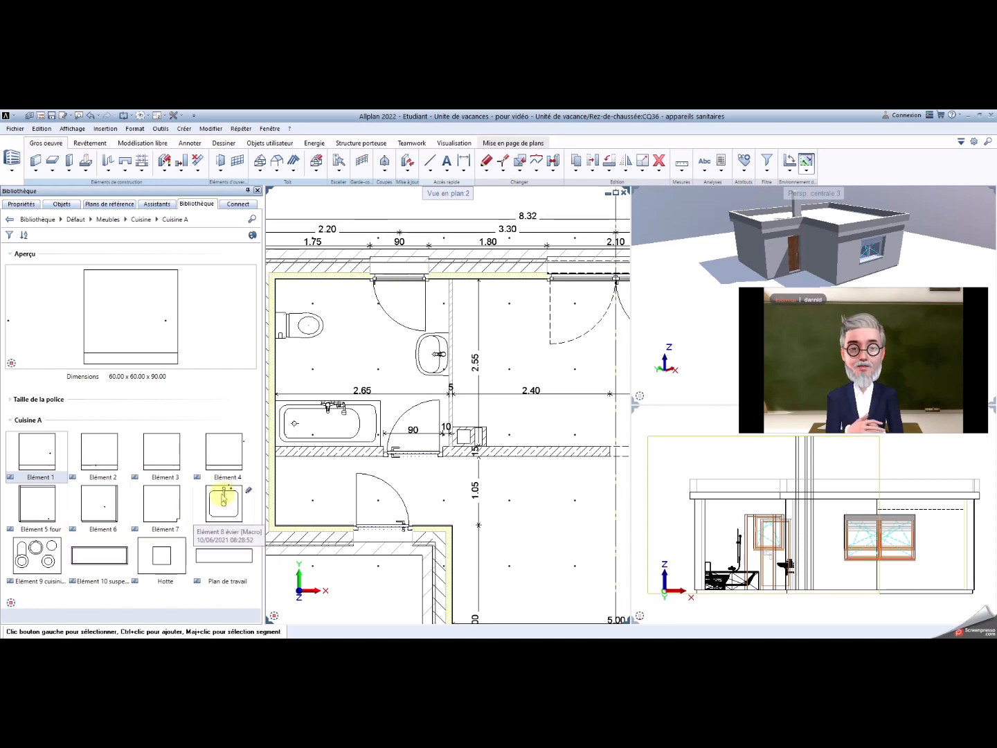
click(10, 219)
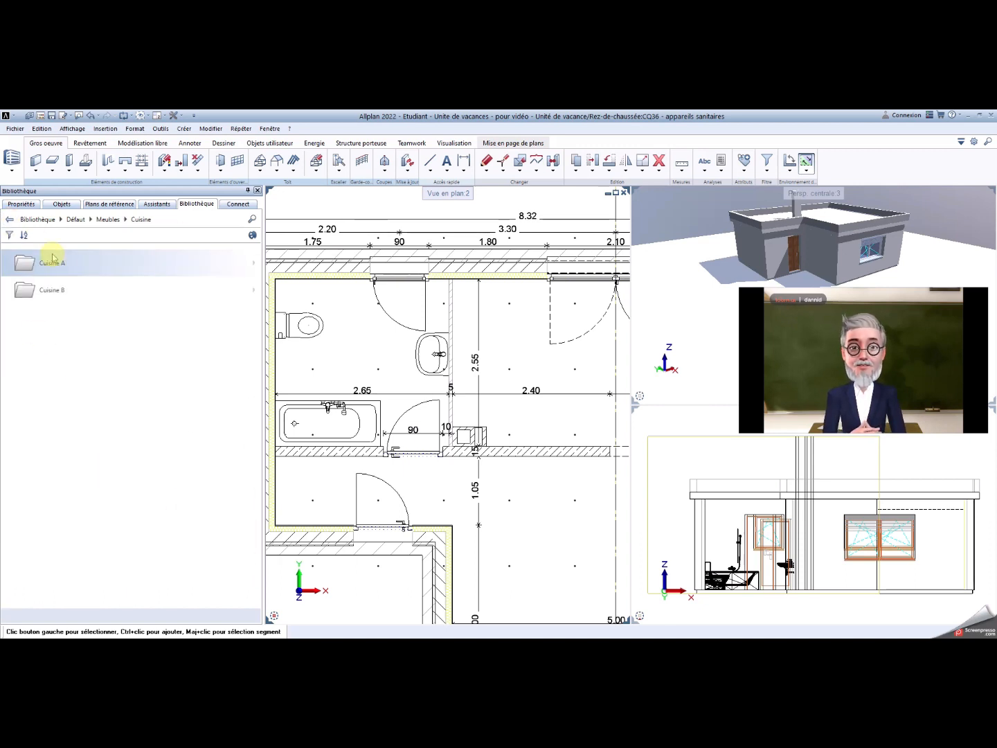
click(61, 292)
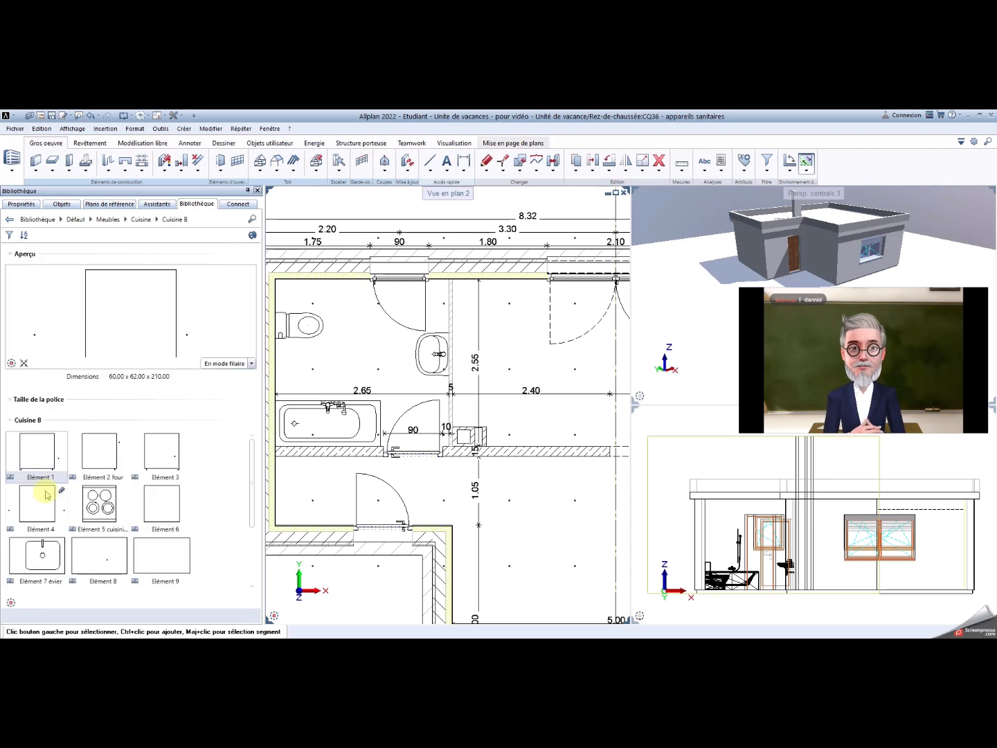
Step: Try the Elément 8 kitchen unit in the room beyond the thin partition, and remove it from the plan
click(100, 554)
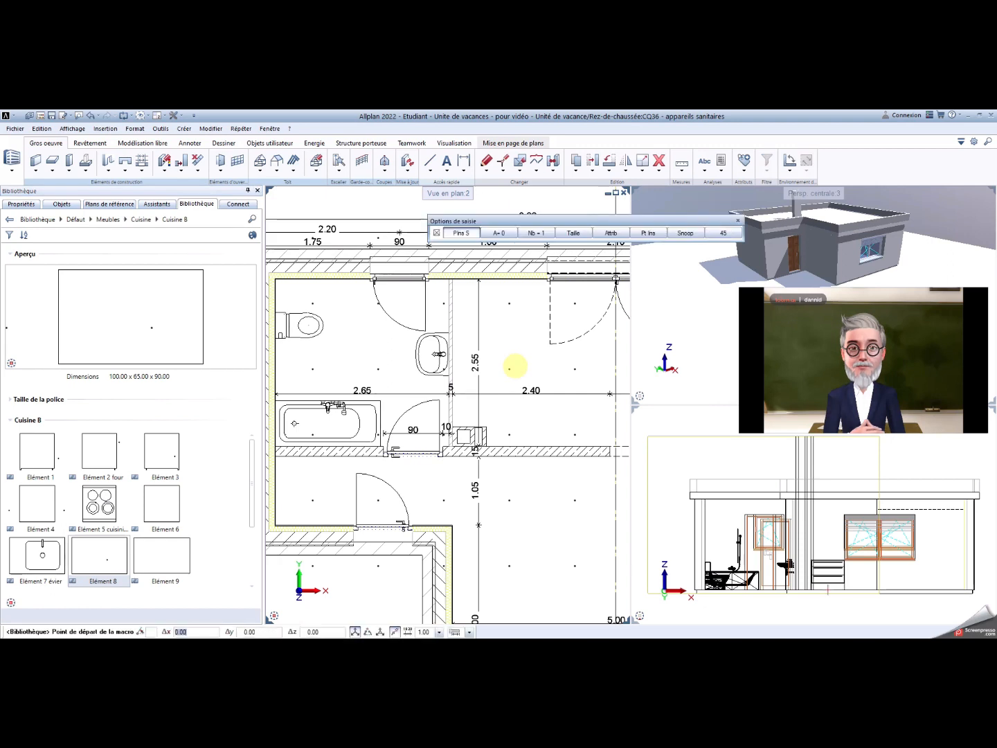
click(523, 336)
key(Escape)
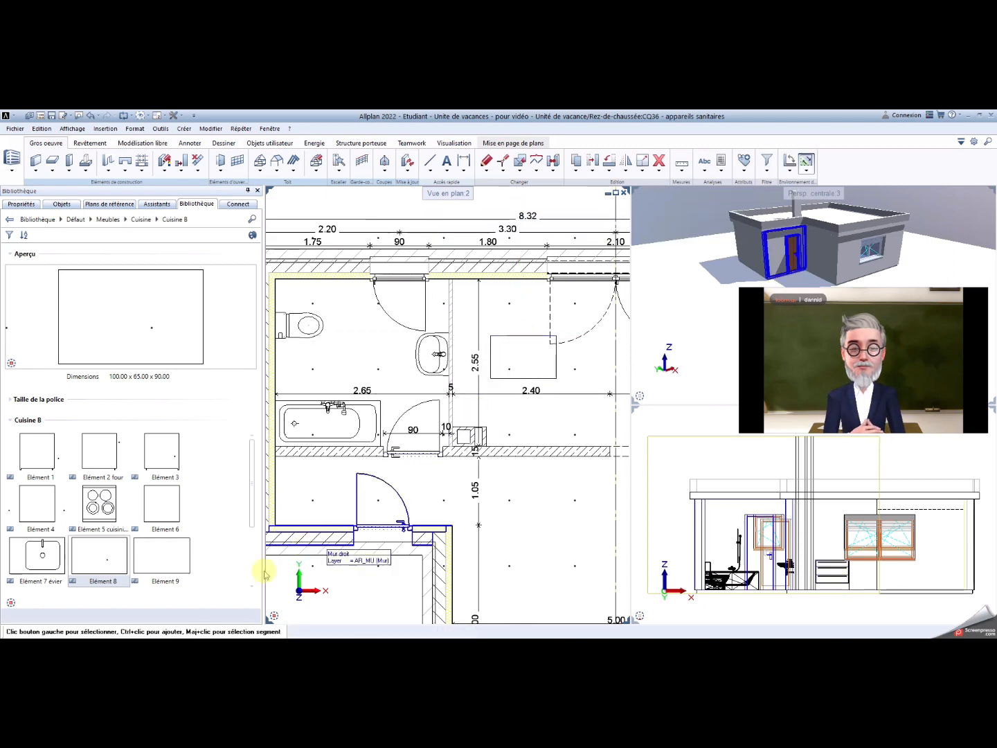
click(494, 381)
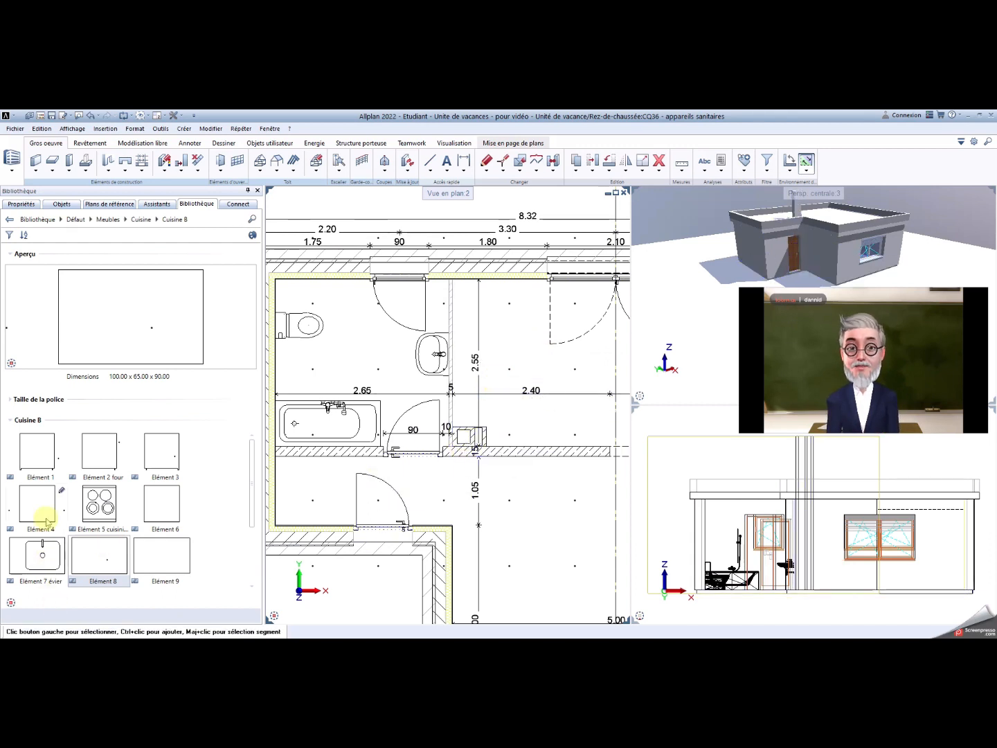
Step: Insert the Elément 7 évier sink unit in the open area of the room beyond the bathroom's thin partition
click(50, 556)
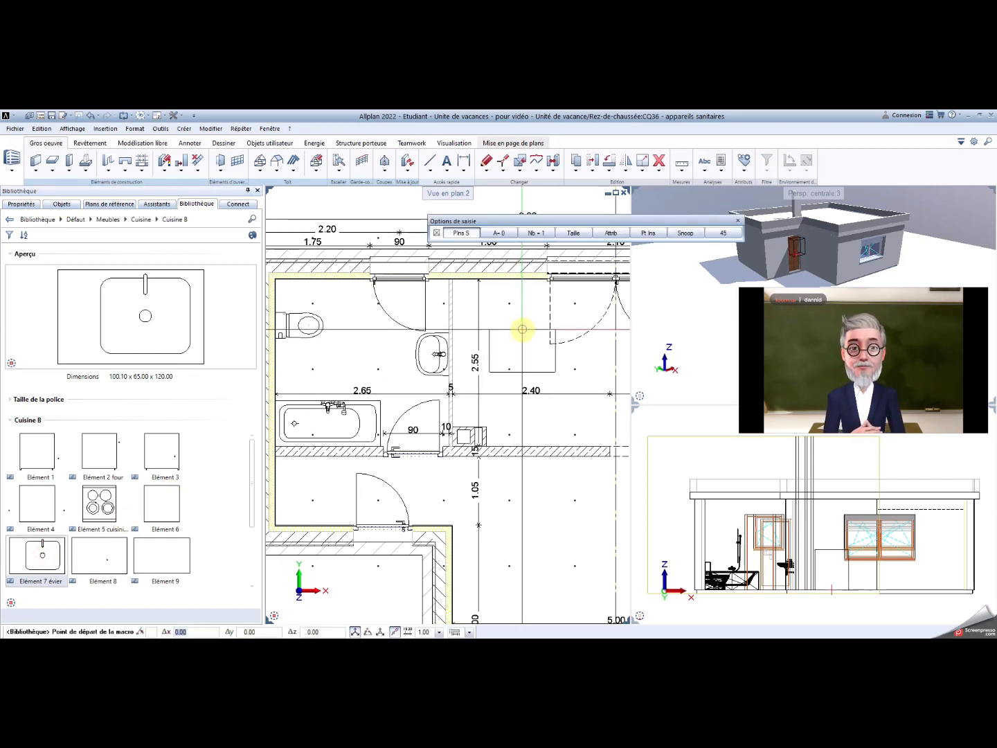
click(522, 329)
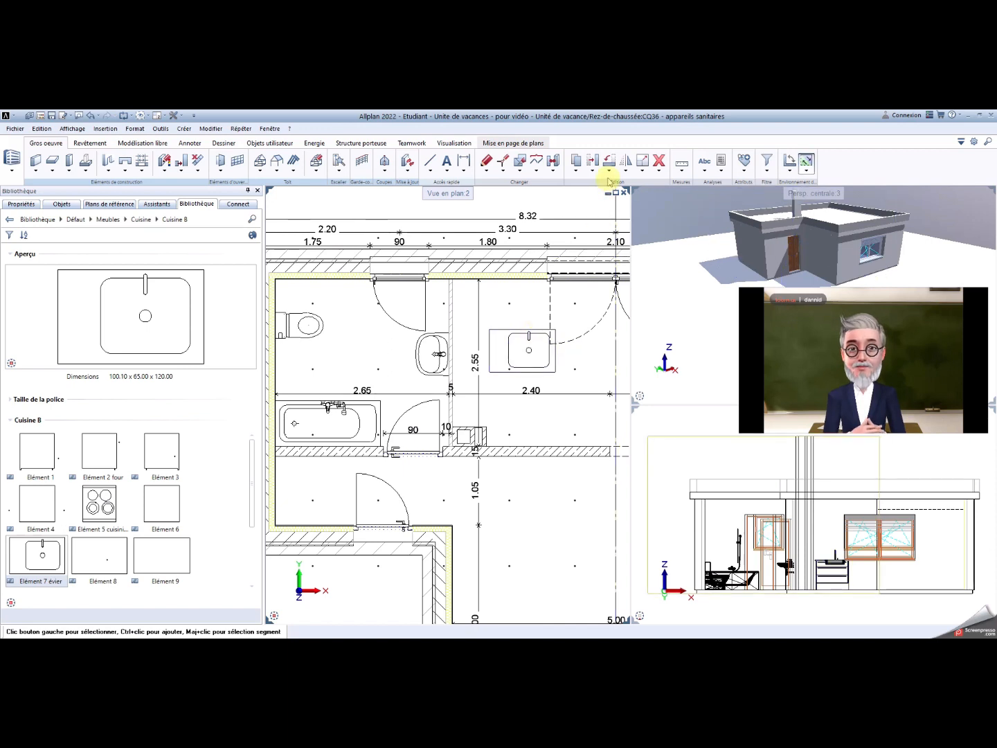
Step: Rotate the Elément 7 évier sink unit 90° counterclockwise about its upper-left corner so it stands parallel to the thin partition
click(518, 330)
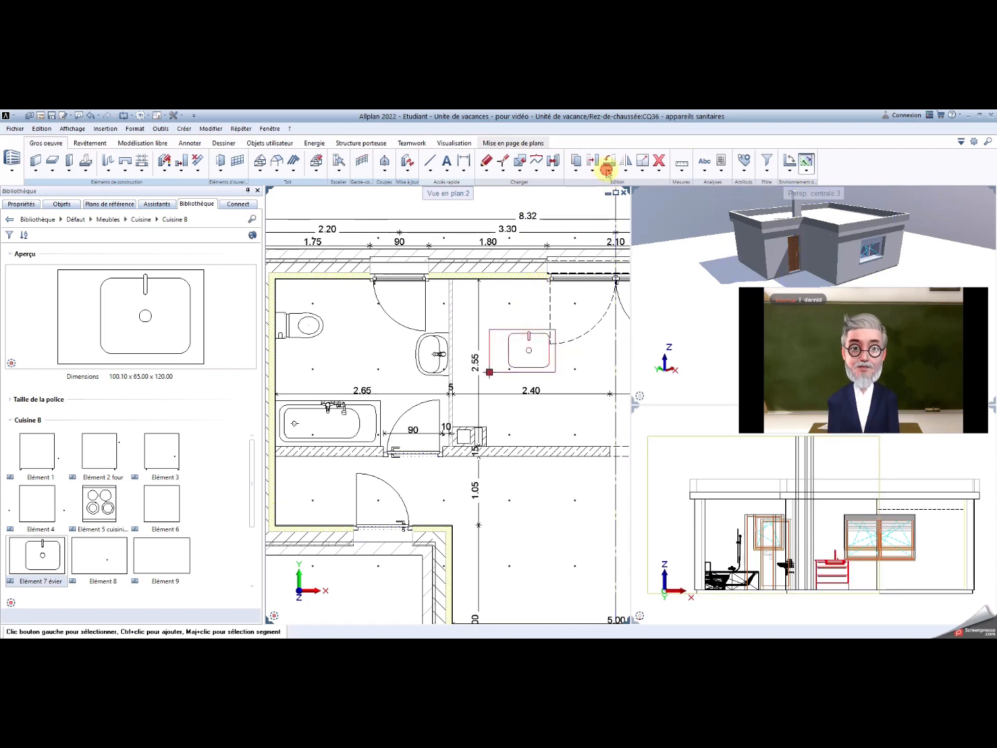
click(607, 170)
click(605, 188)
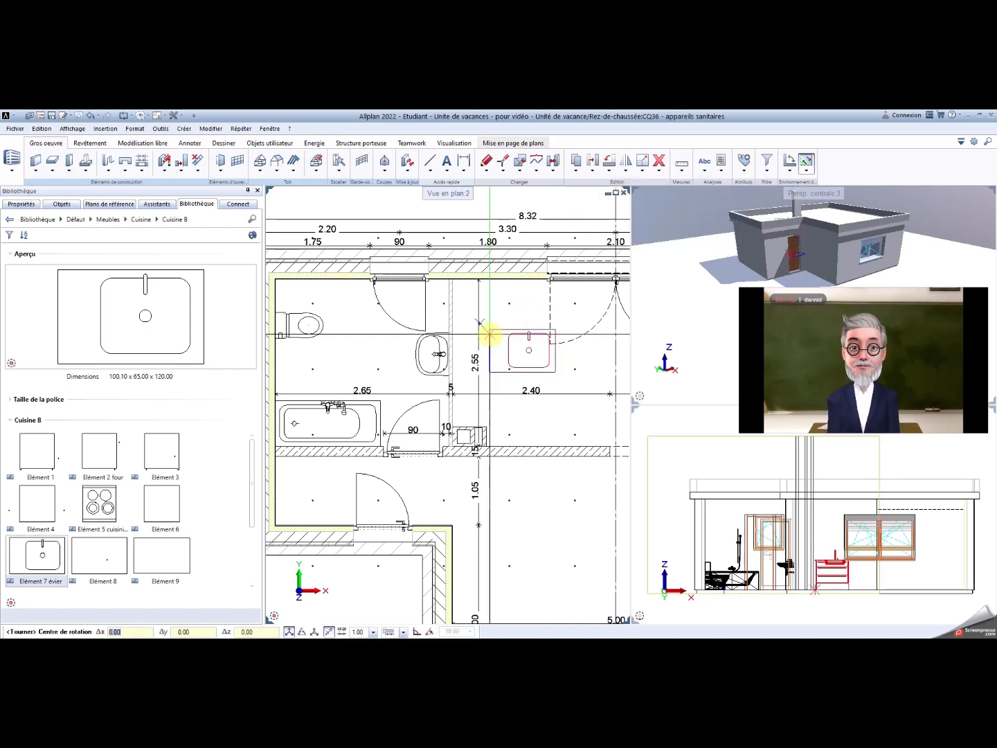
click(520, 340)
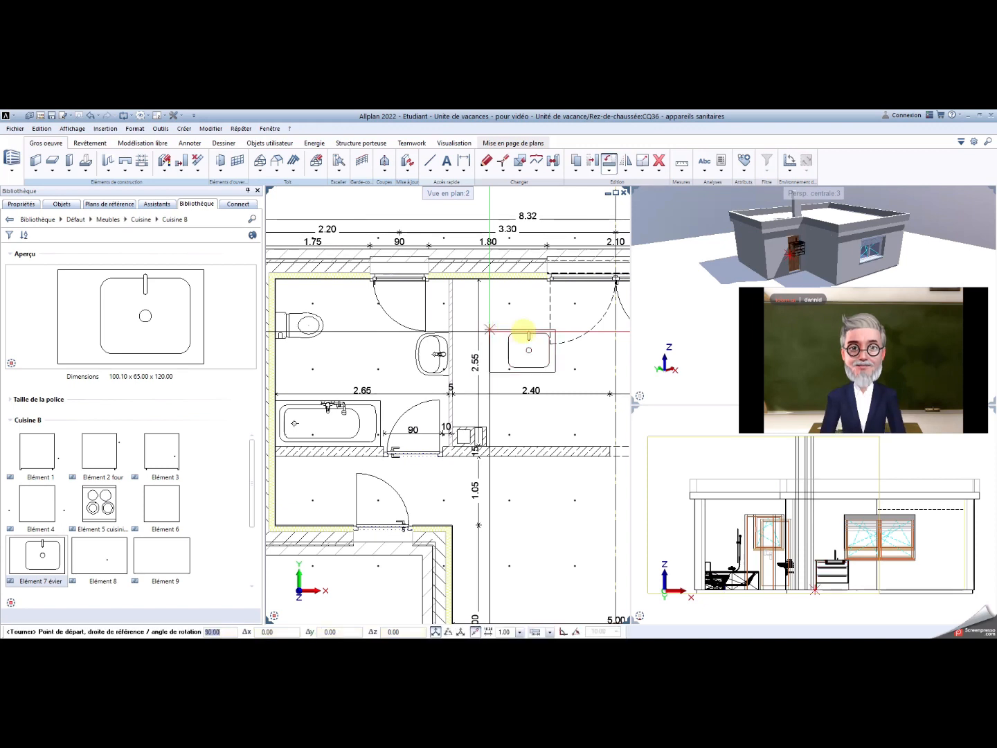
click(544, 319)
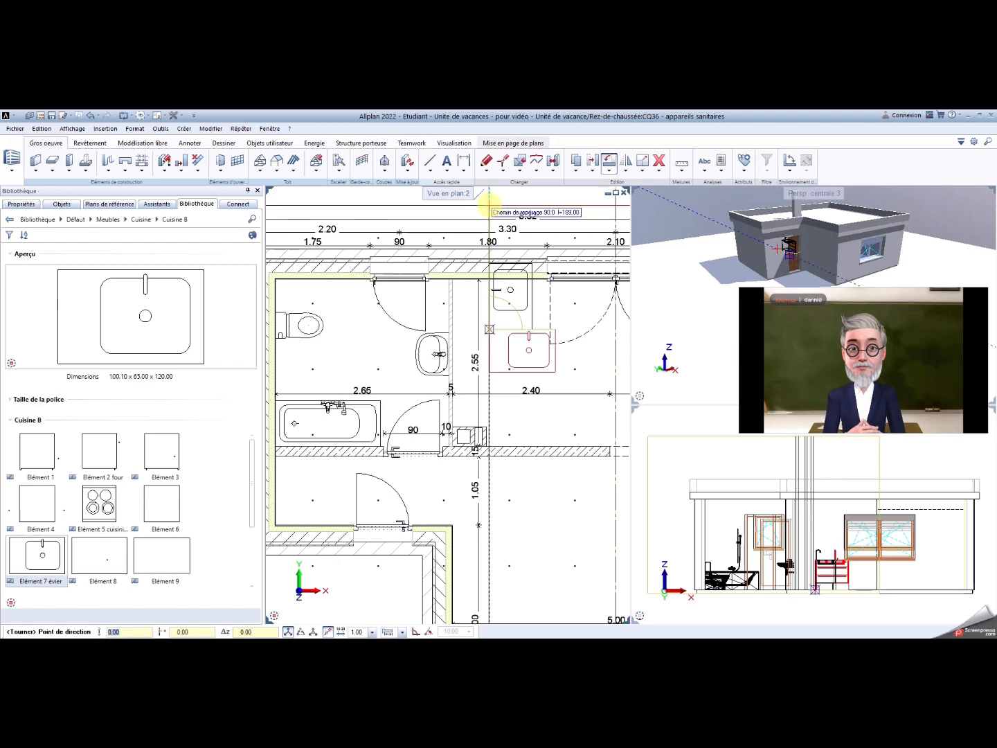
click(489, 205)
Step: Move the rotated sink unit by its upper-left corner into the corner between the thin partition and the exterior wall's inner face
scroll(544, 263, up, 1)
click(592, 161)
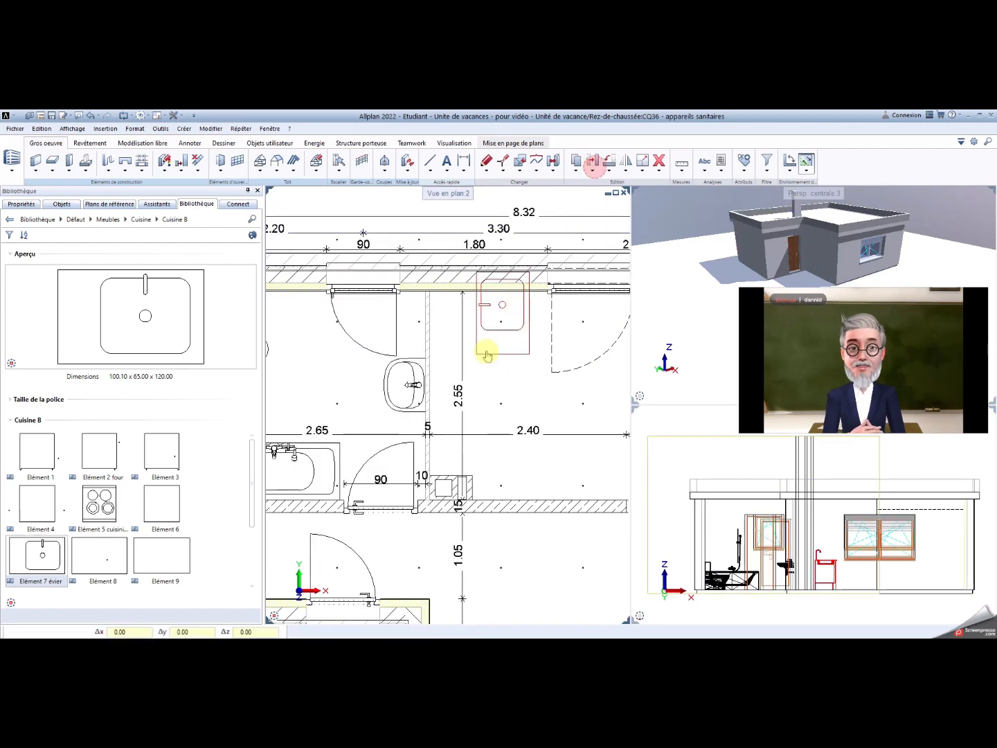
click(486, 356)
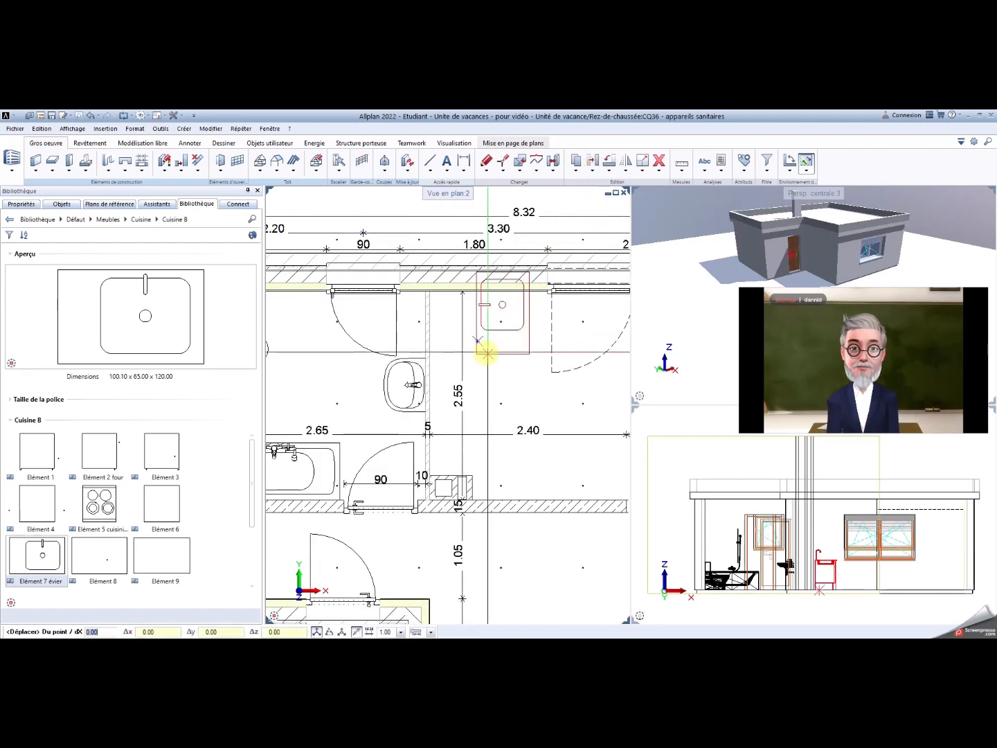
scroll(475, 267, up, 4)
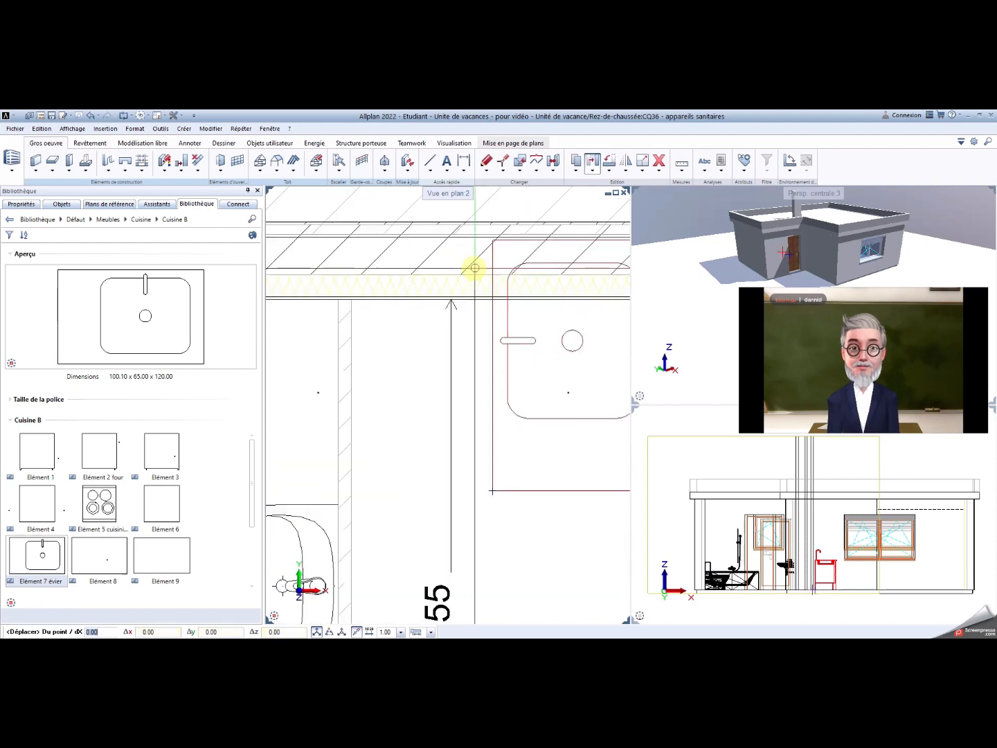
scroll(482, 243, up, 1)
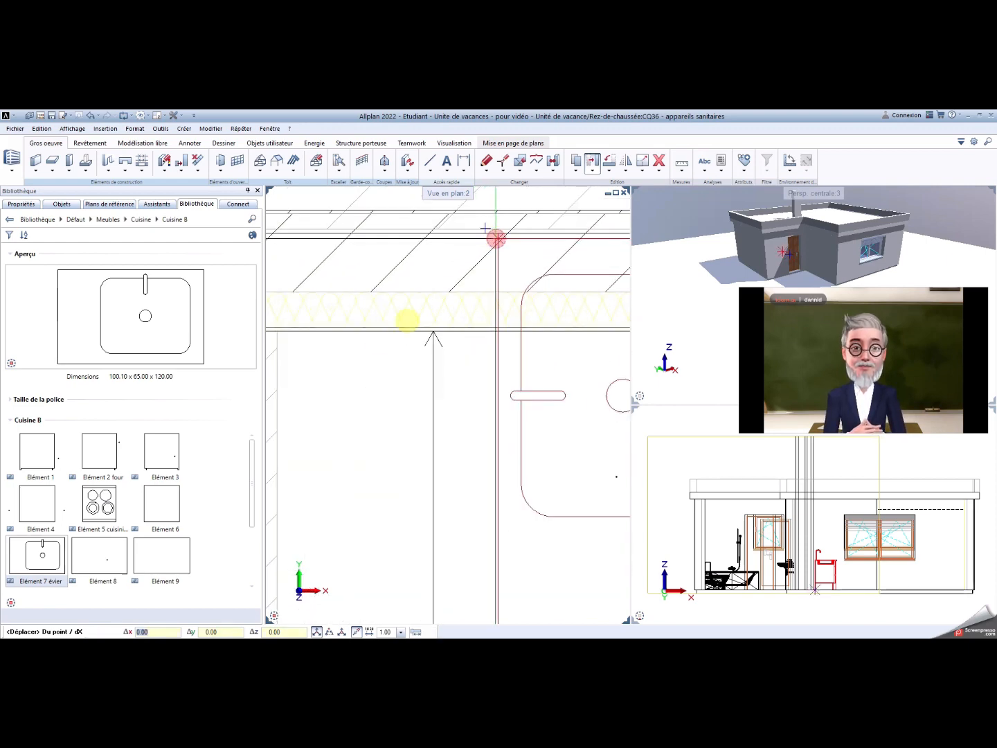
click(486, 227)
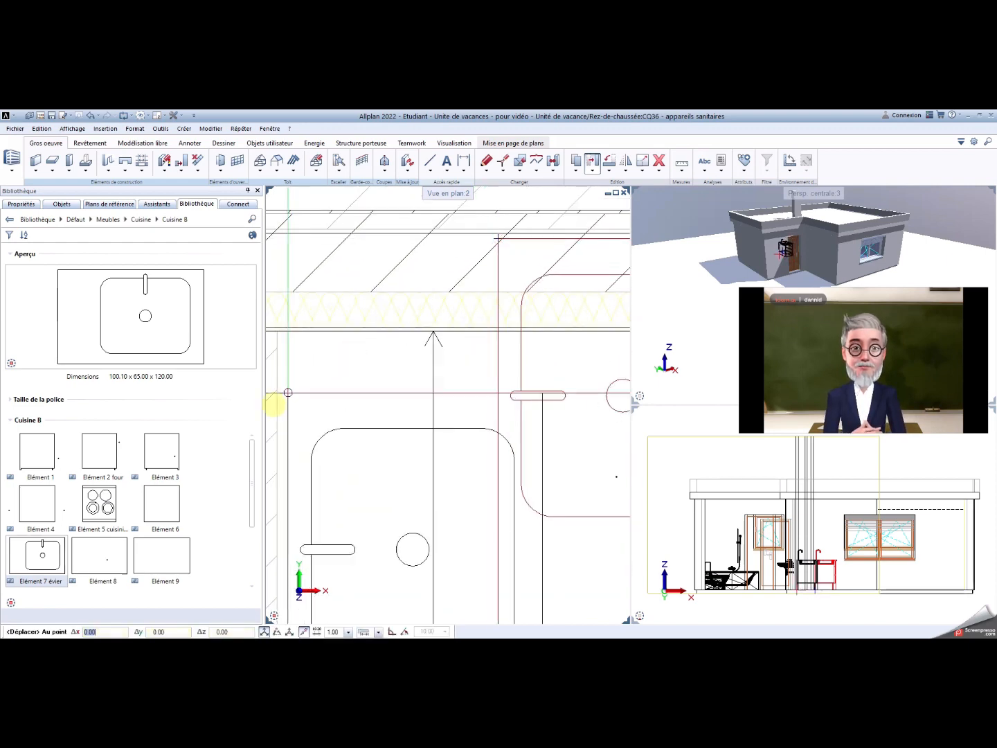
click(280, 334)
scroll(379, 397, down, 5)
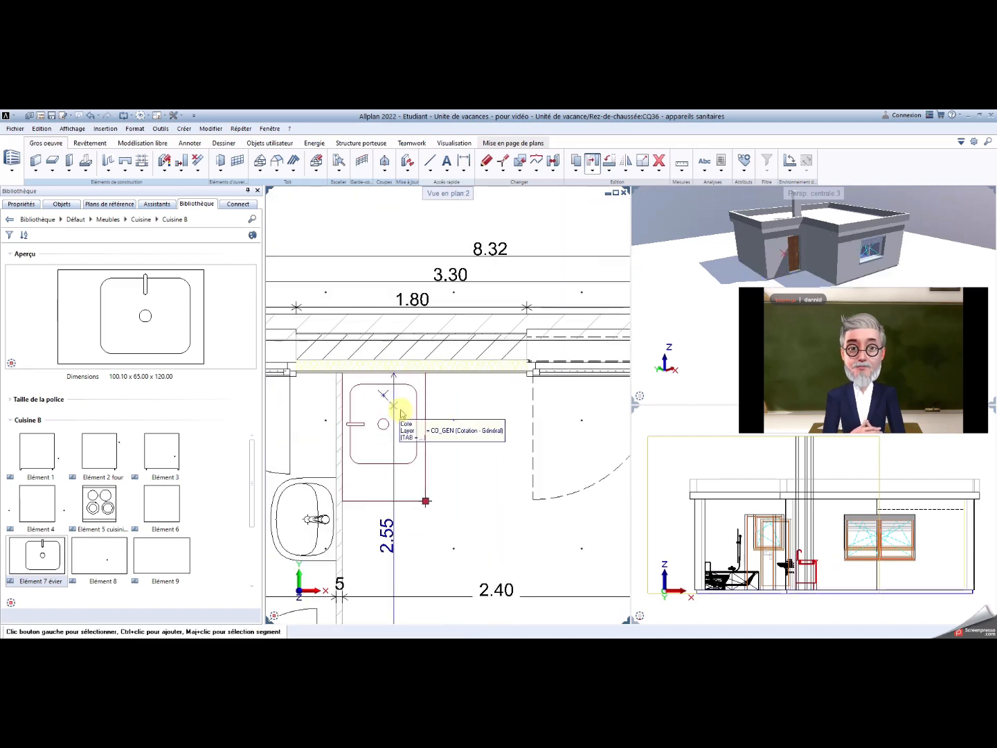
Step: Turn off drawing file 38 dalle haute in the building structure to open up the interior in the perspective
scroll(445, 434, down, 3)
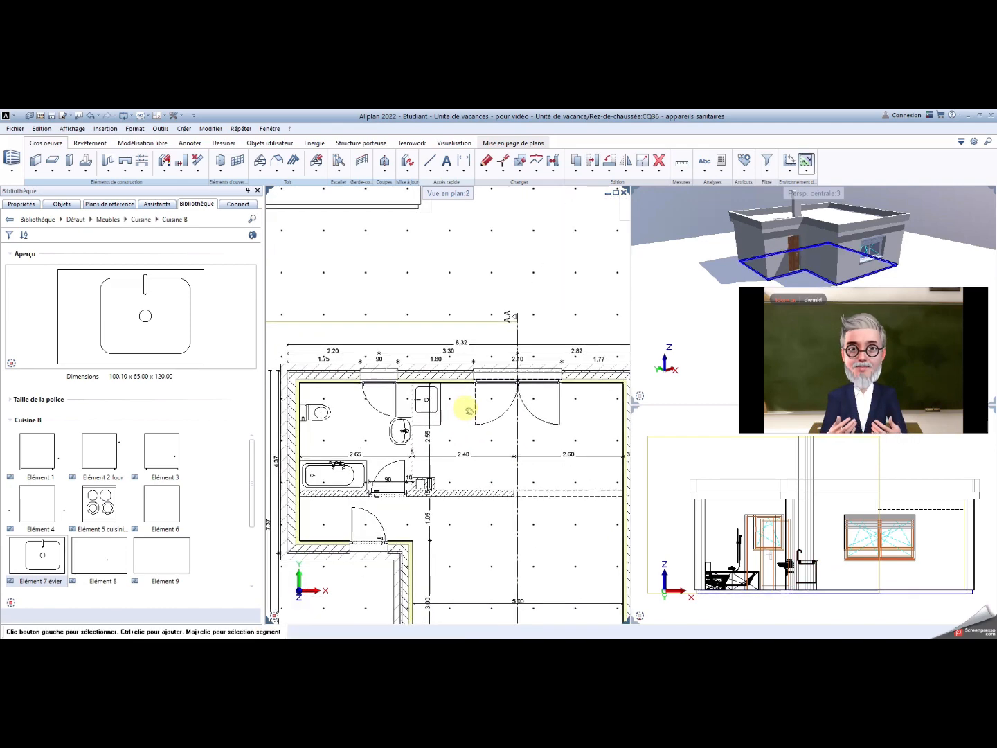
middle_drag(484, 361, 489, 357)
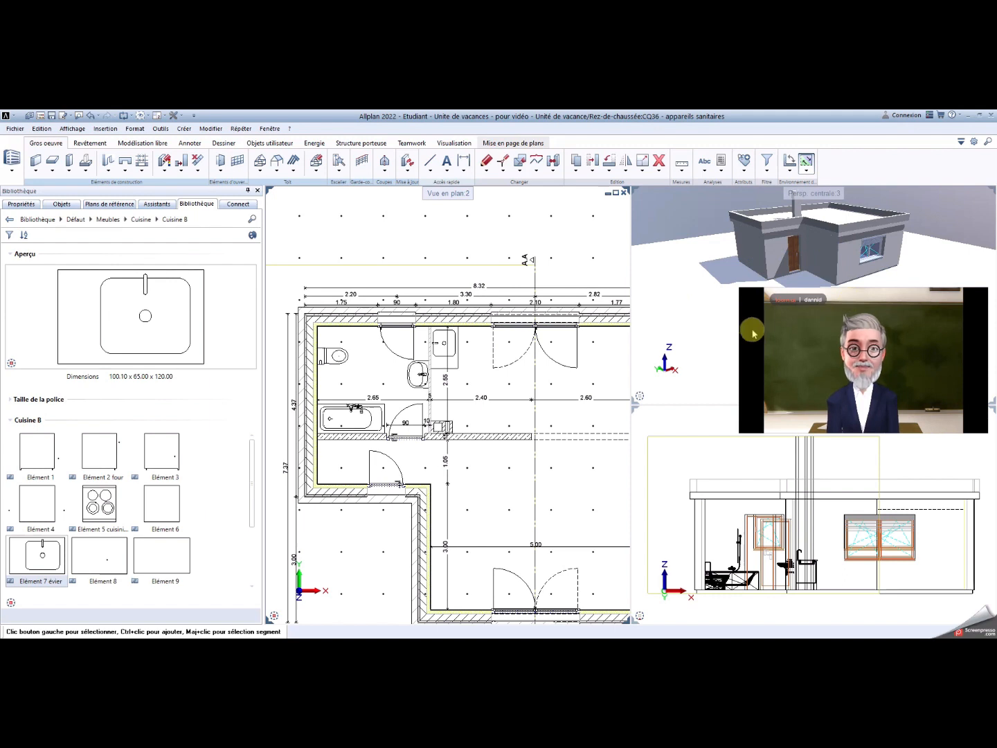
drag(754, 333, 20, 497)
scroll(806, 283, up, 2)
middle_drag(798, 312, 739, 395)
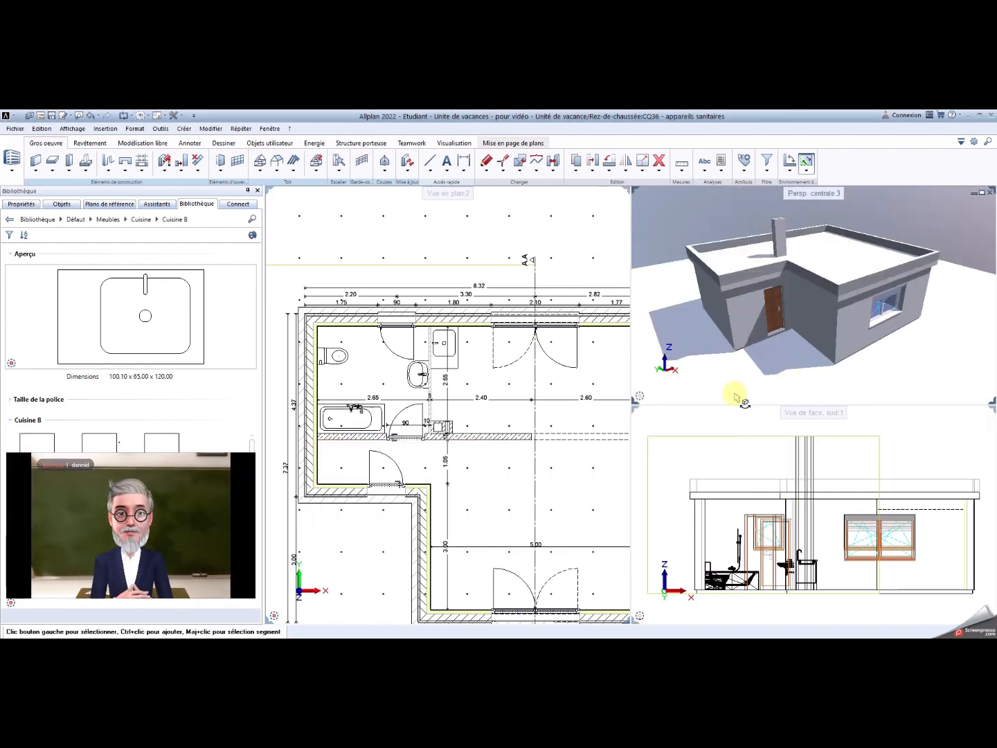
click(41, 116)
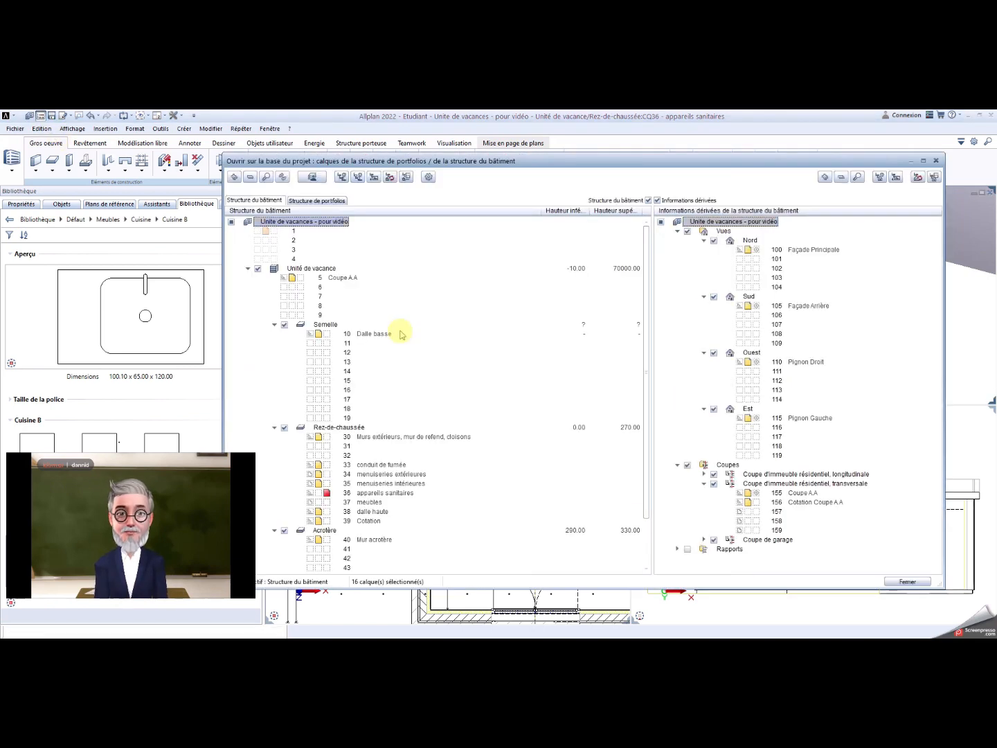
click(318, 513)
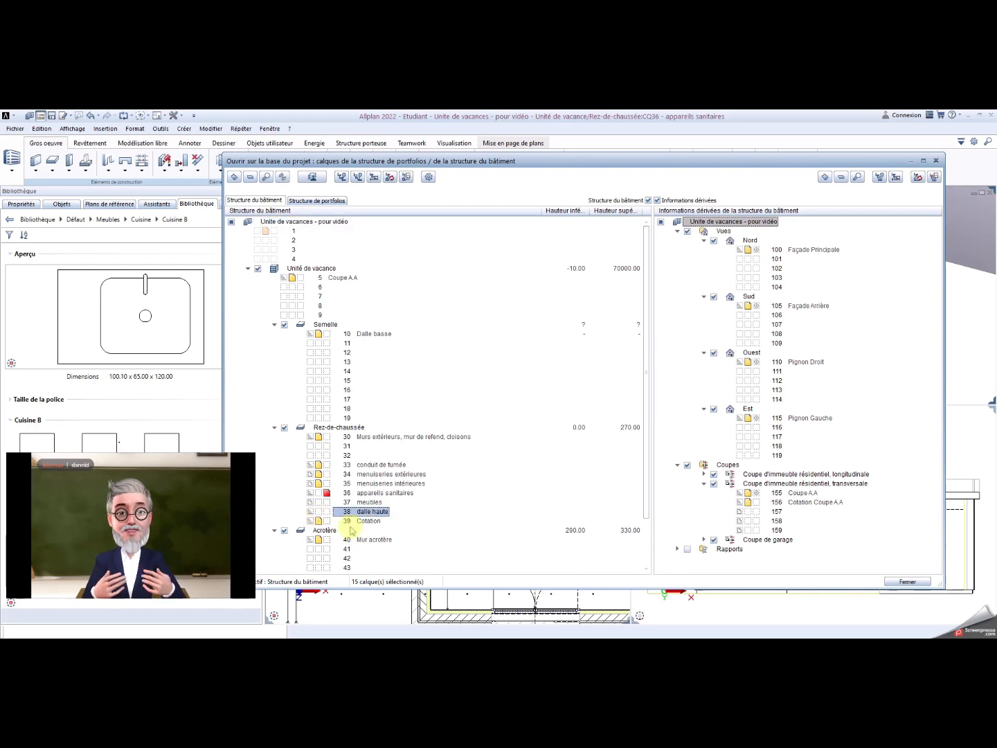
click(900, 582)
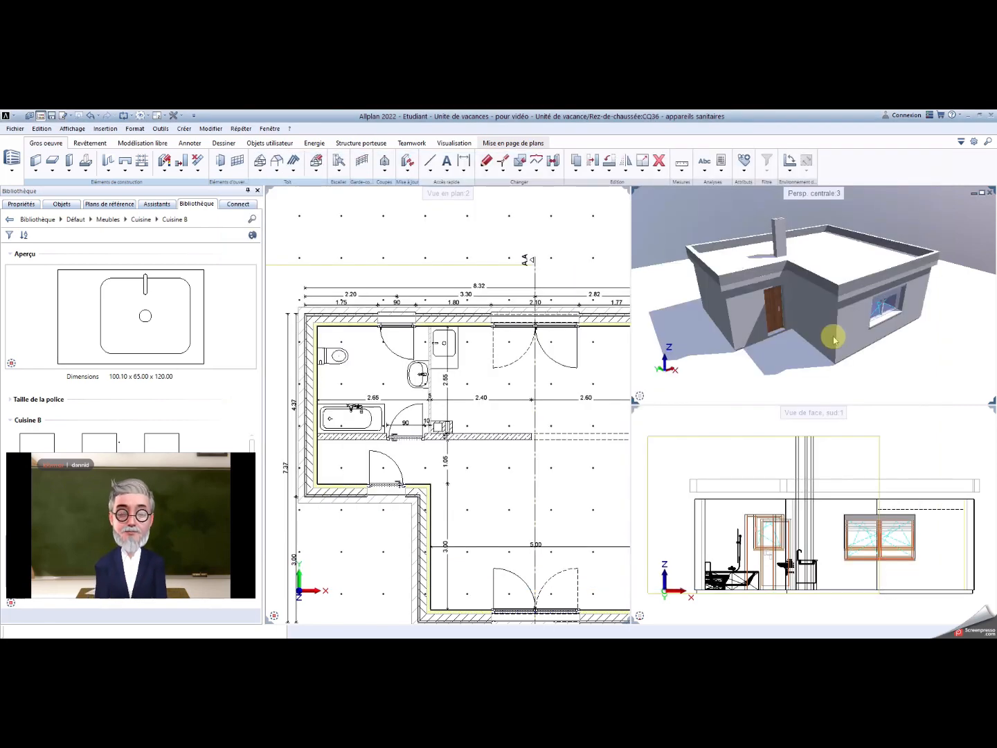
Step: Examine the bathroom's bathtub, washbasin and WC from above in the central perspective, and return to an exterior view
scroll(782, 288, up, 3)
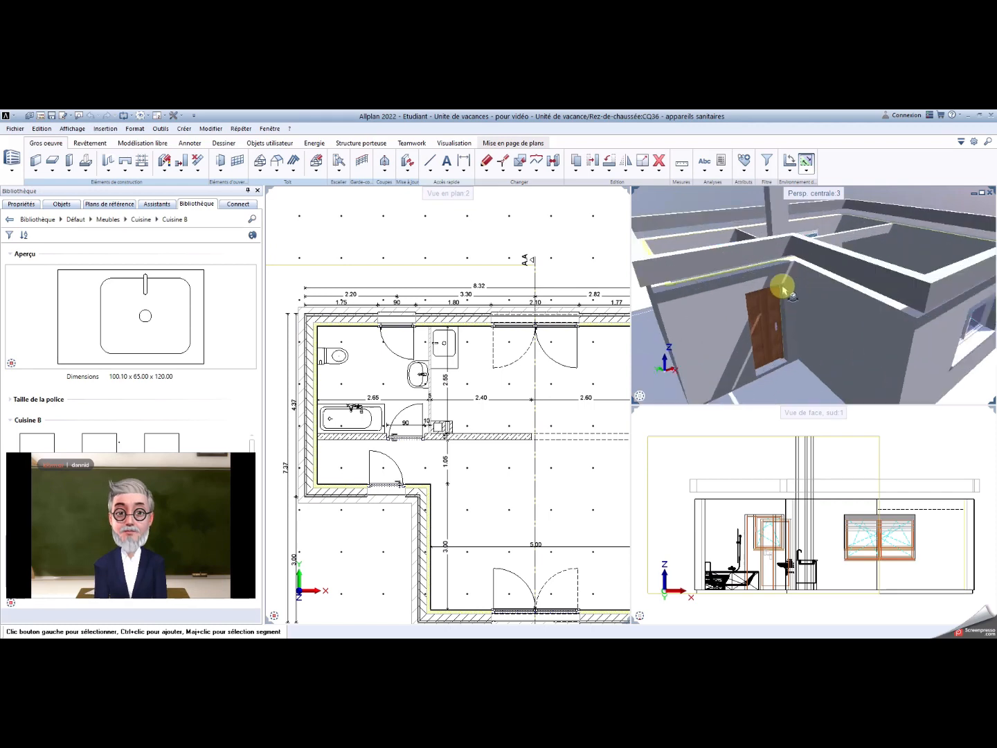
drag(752, 271, 902, 344)
middle_drag(766, 331, 872, 290)
scroll(871, 288, up, 1)
scroll(870, 288, up, 1)
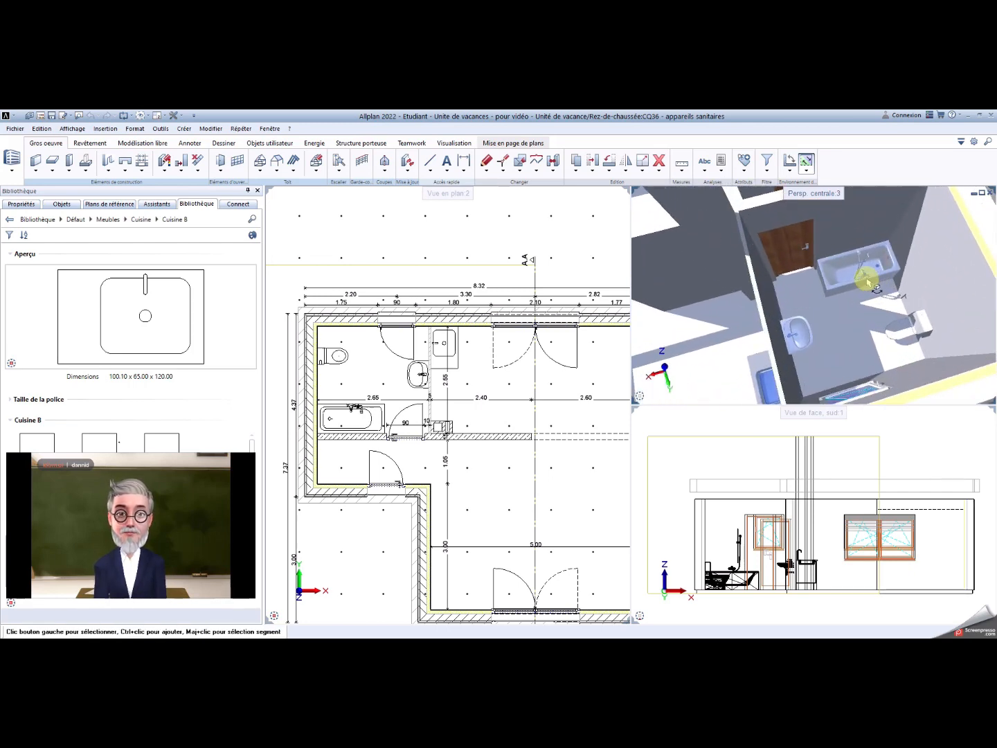
drag(799, 340, 830, 334)
mouse_move(743, 335)
mouse_down()
mouse_move(915, 357)
mouse_move(741, 341)
mouse_up()
middle_drag(744, 344, 951, 318)
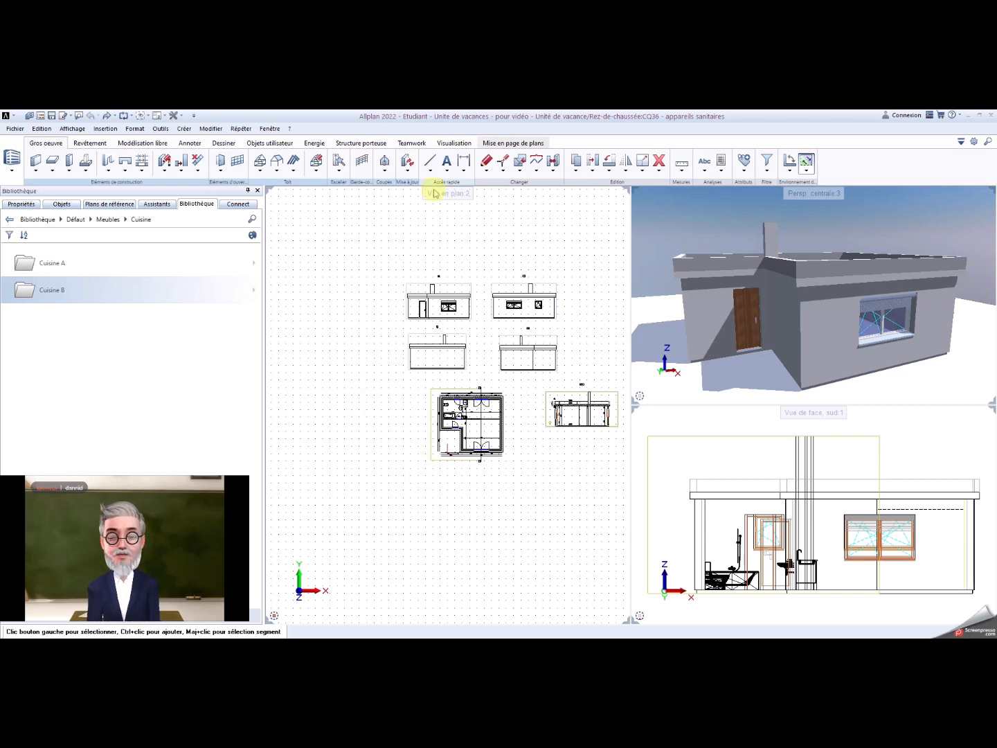
Step: Start assigning free surfaces to 3D architectural elements and look through the office's (Y)_FRA_Matériaux surfaces
click(456, 143)
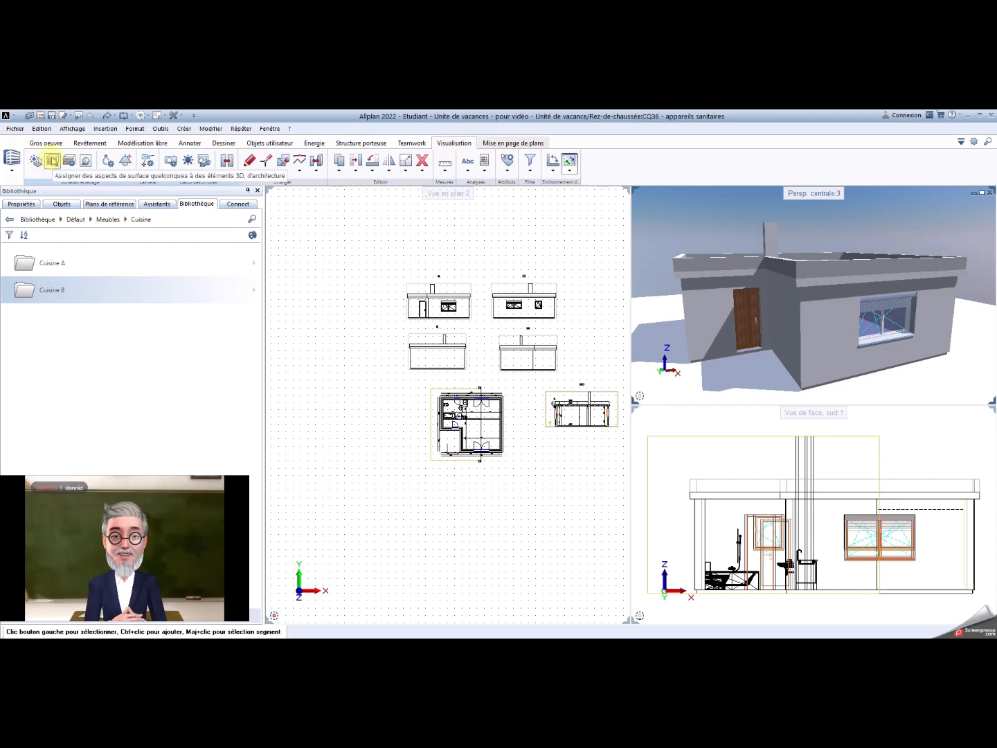
click(53, 160)
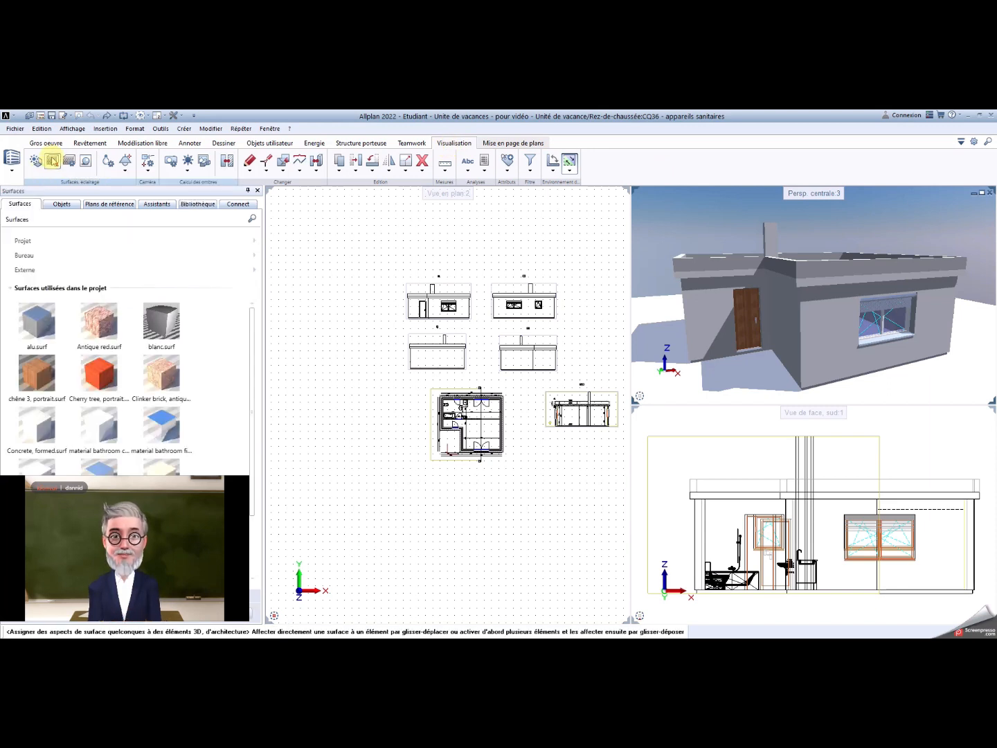
drag(95, 489, 371, 520)
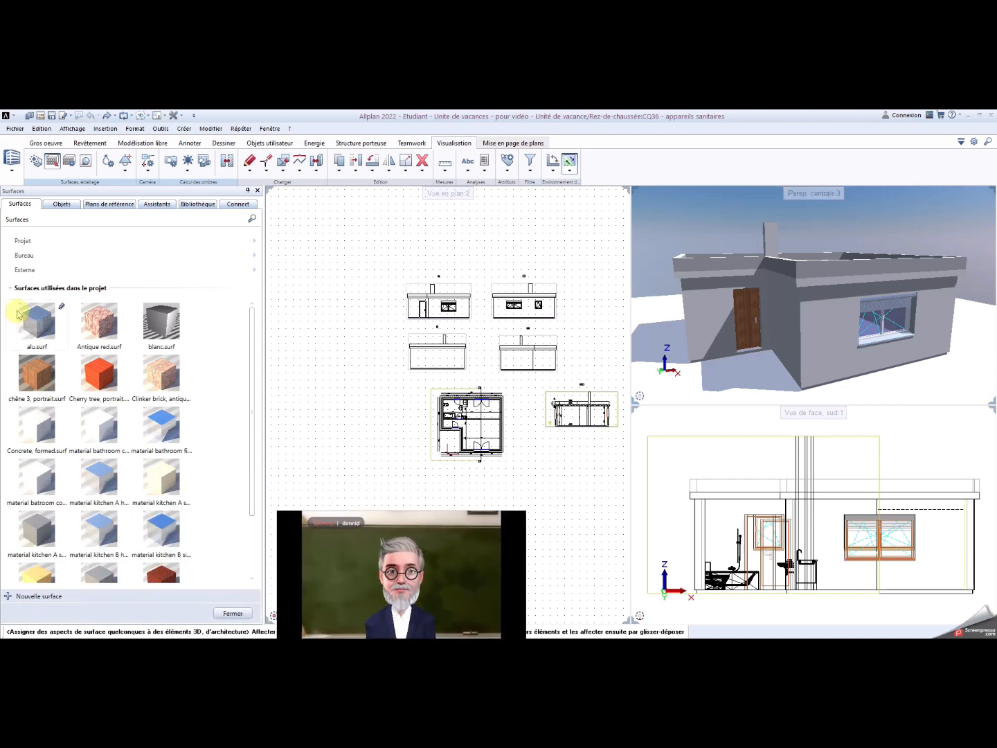
click(21, 255)
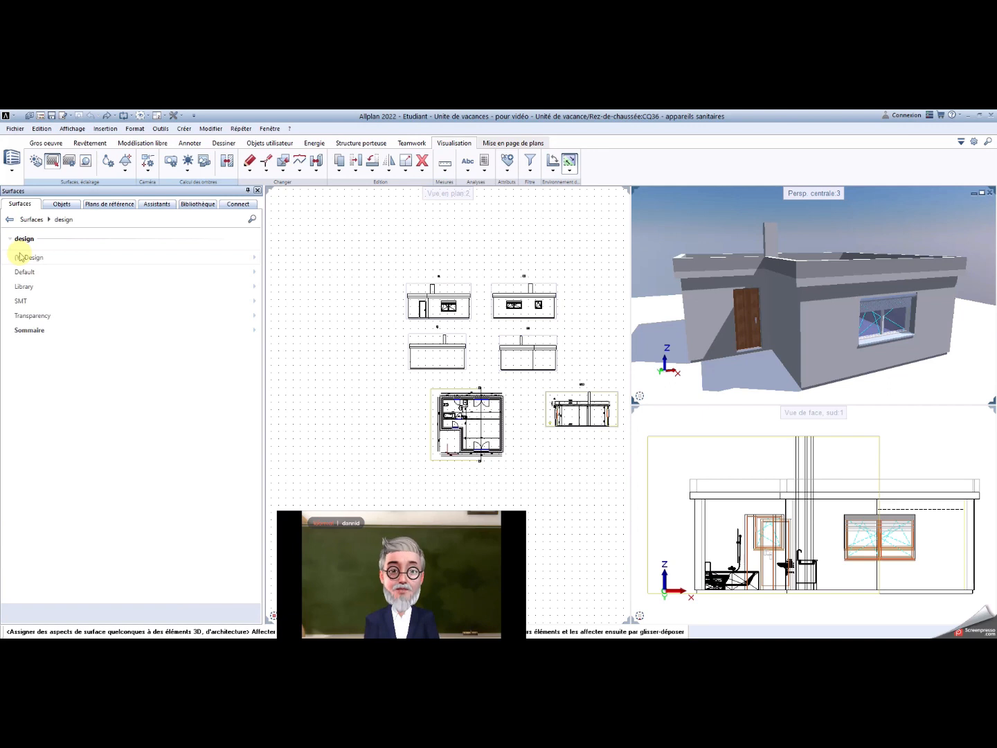
click(50, 258)
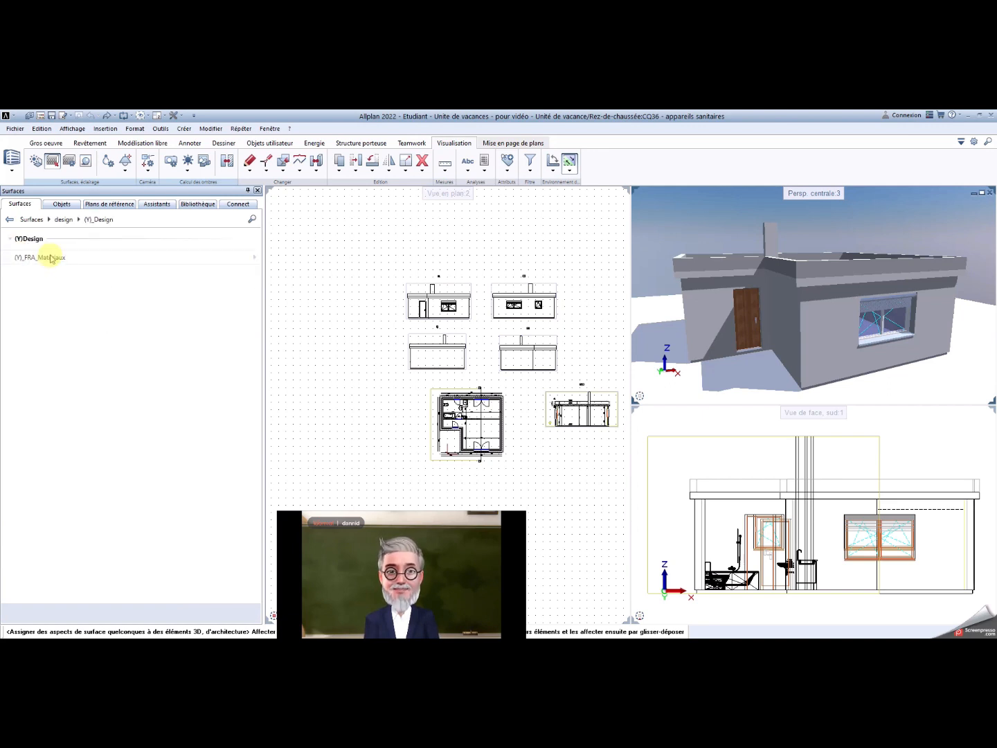
click(54, 259)
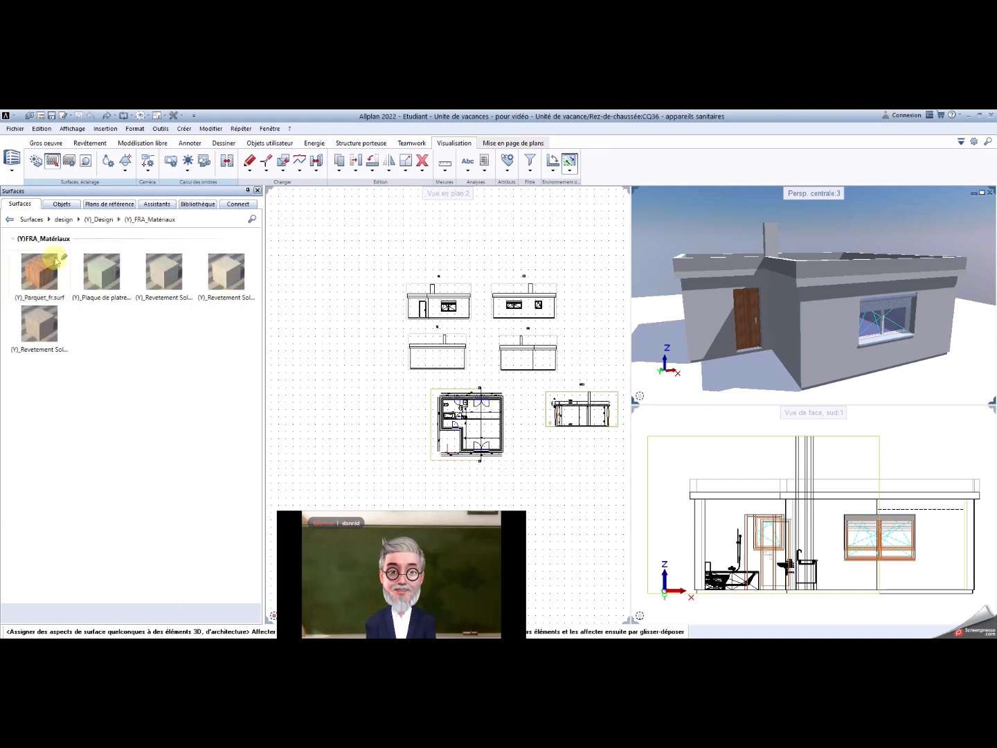
click(10, 220)
click(10, 221)
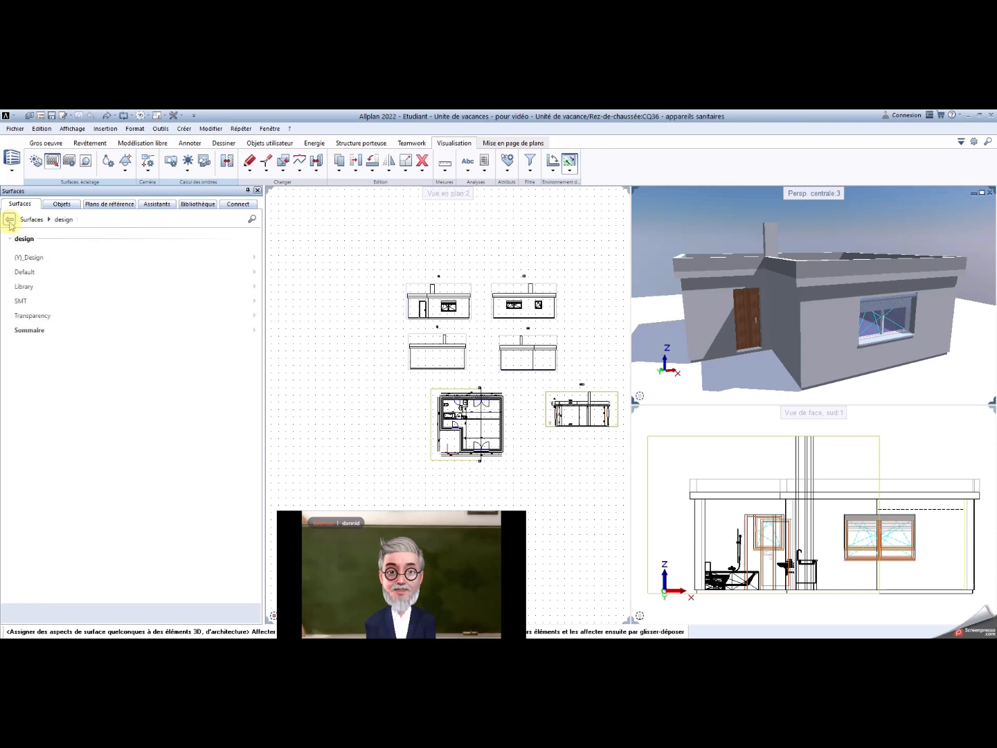
Step: Open the Wall surface collection in the office's Default Building Shell folder
click(36, 274)
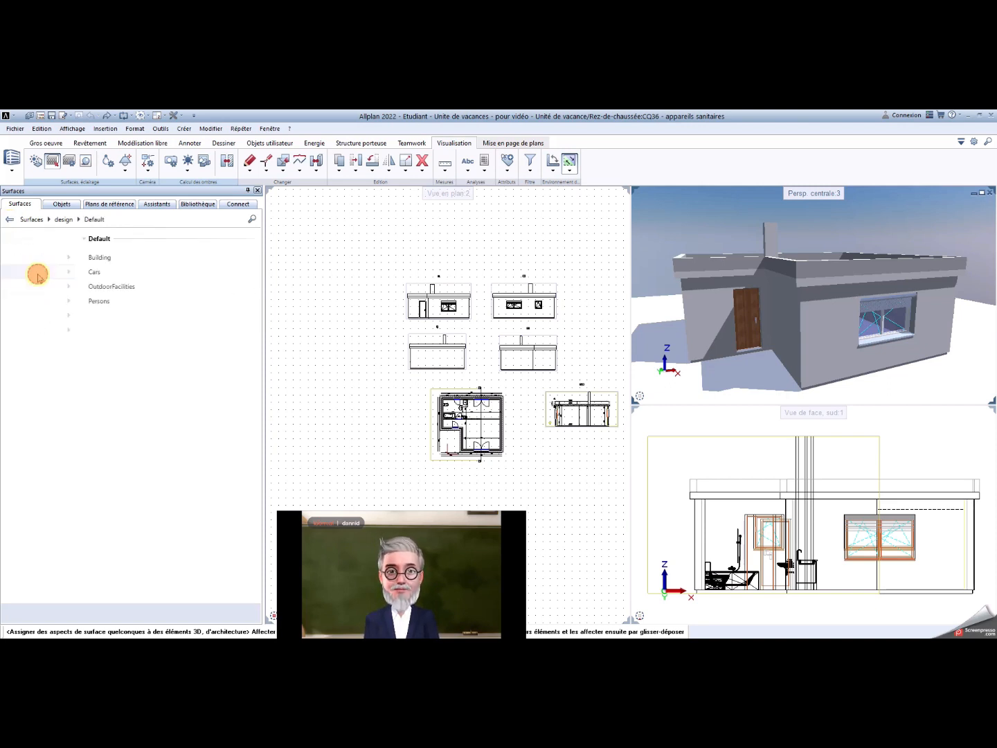
click(39, 264)
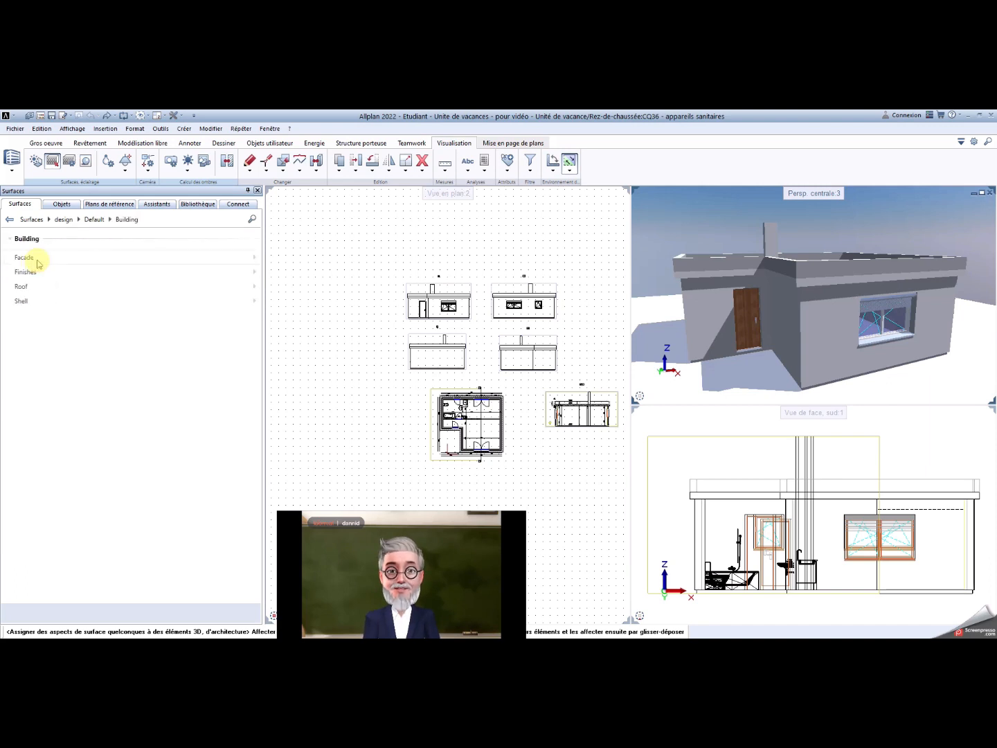
click(45, 303)
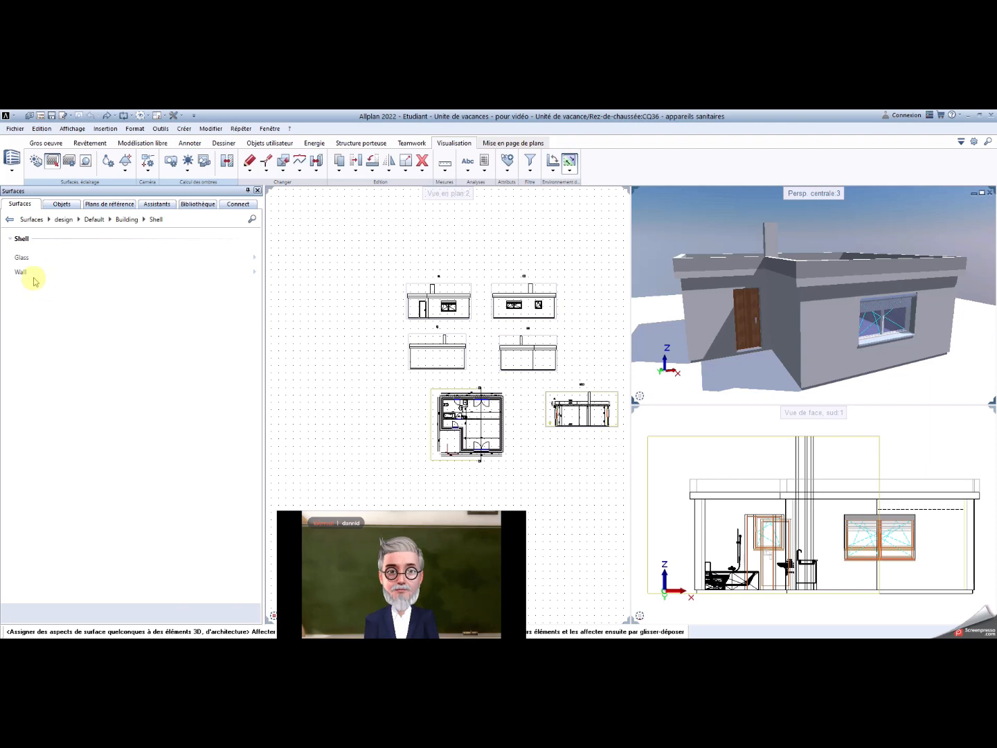
click(33, 271)
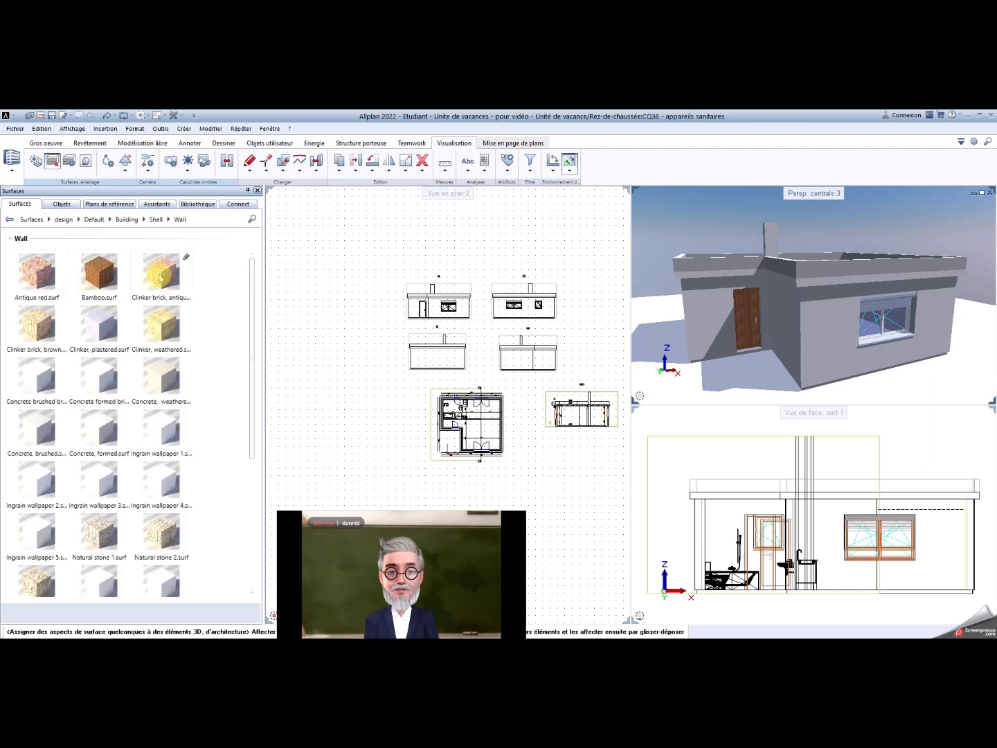
Step: Try the antique clinker brick surface on the window wall, the entrance door wall and the return wall between them
drag(160, 278, 816, 340)
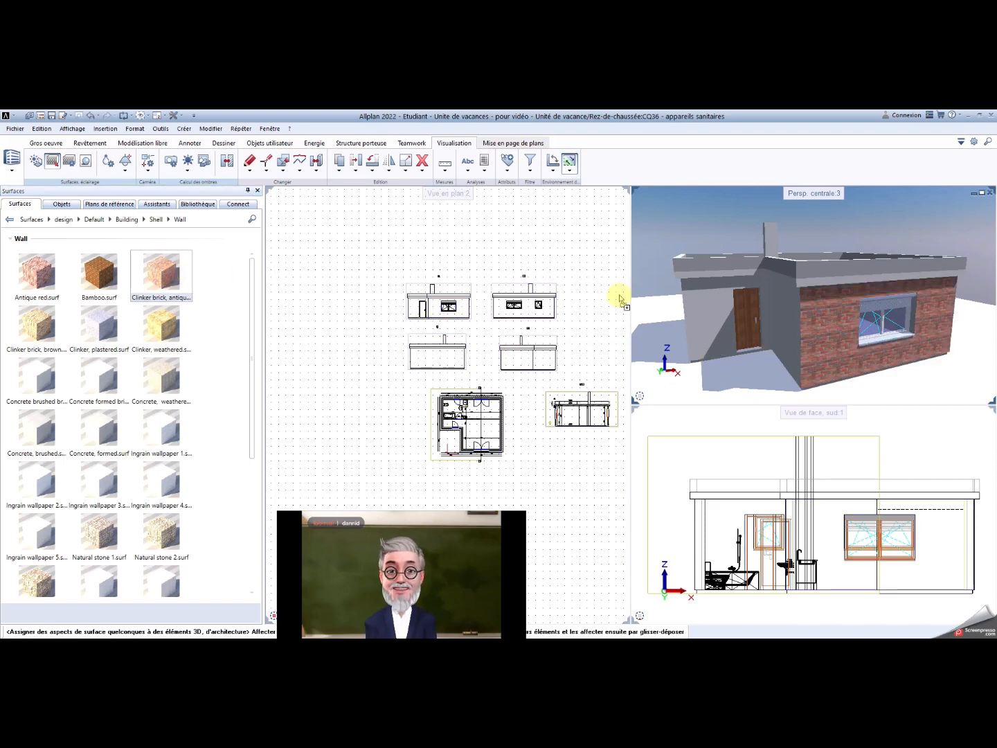
drag(621, 299, 698, 311)
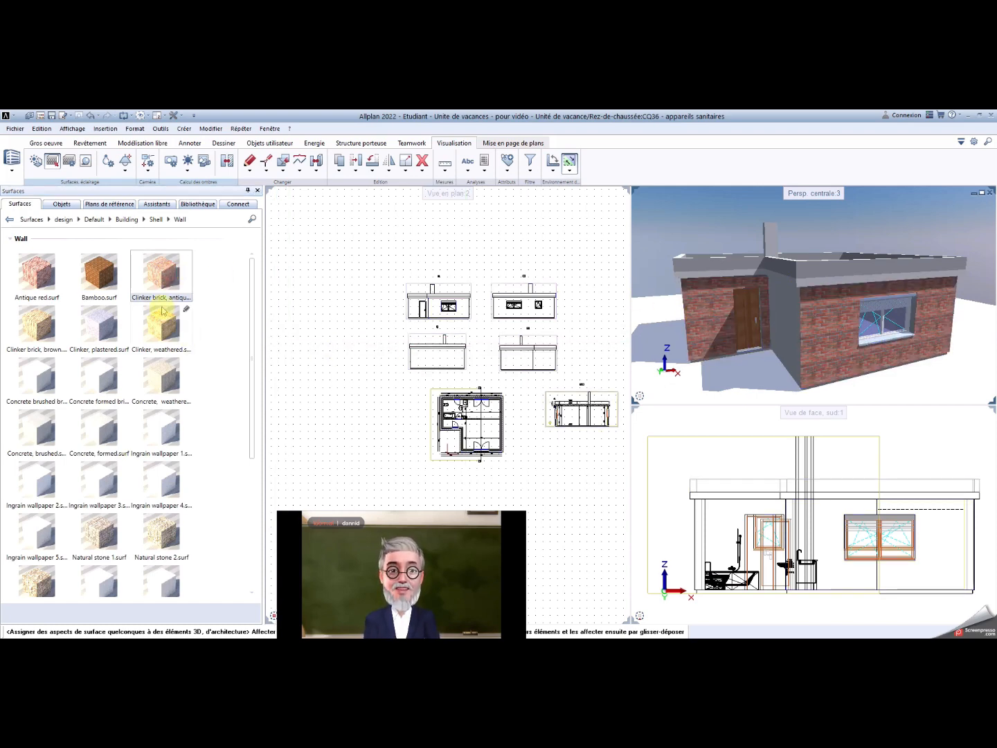
drag(161, 272, 780, 318)
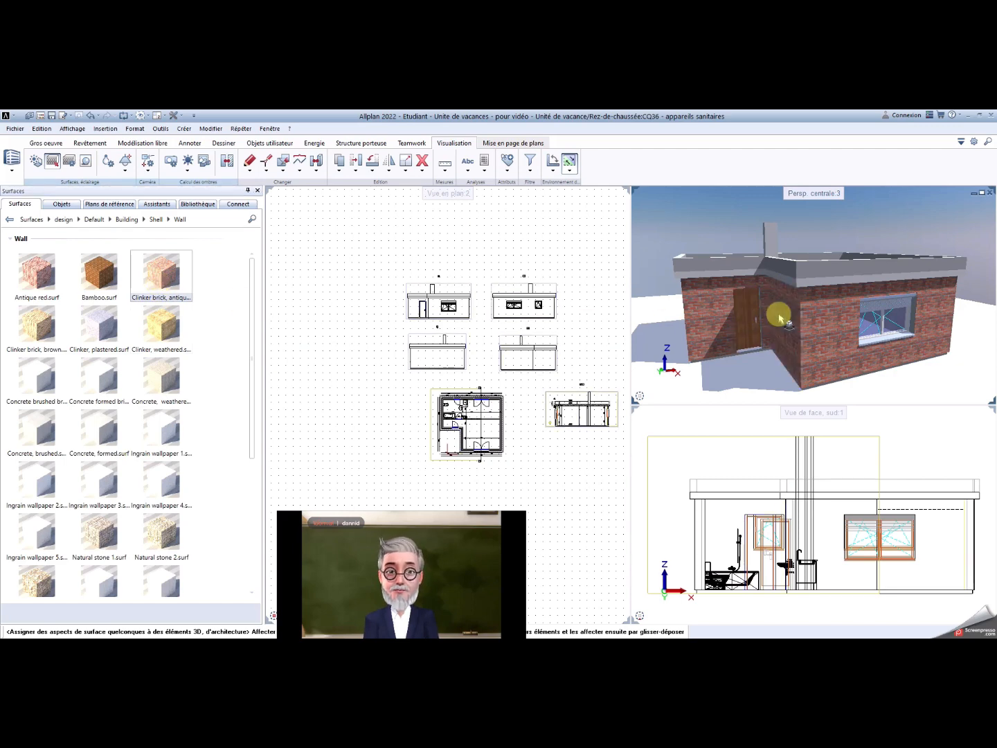
drag(161, 278, 913, 316)
Step: Apply the antique clinker brick surface to the exterior side wall adjoining the entrance door wall
scroll(831, 347, up, 3)
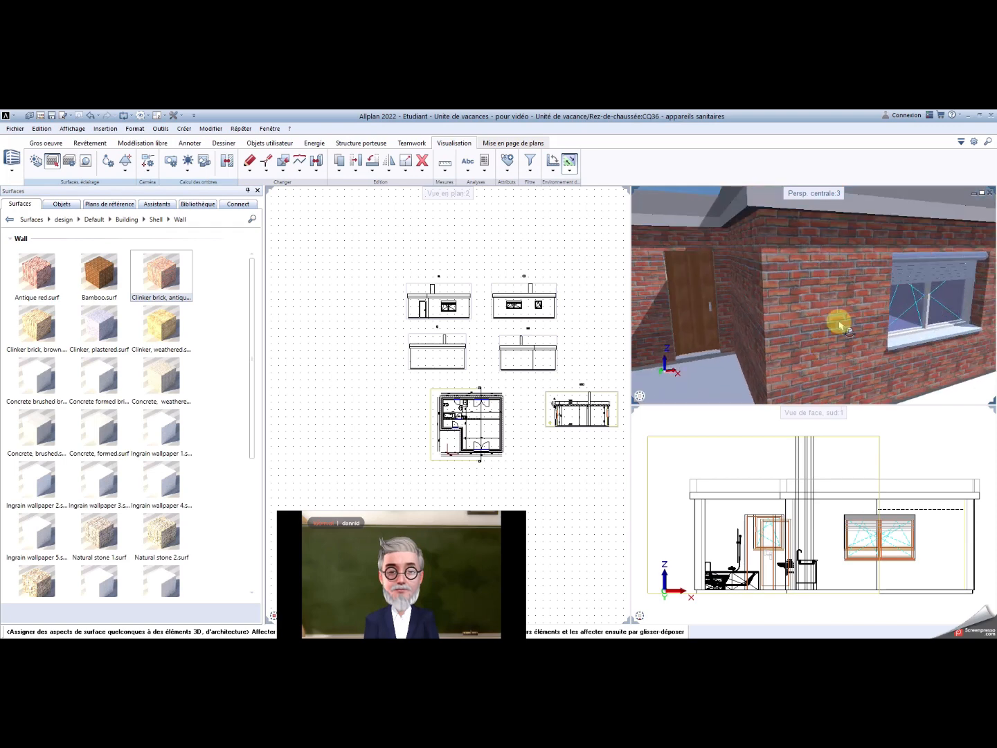
drag(838, 324, 796, 338)
drag(477, 298, 752, 283)
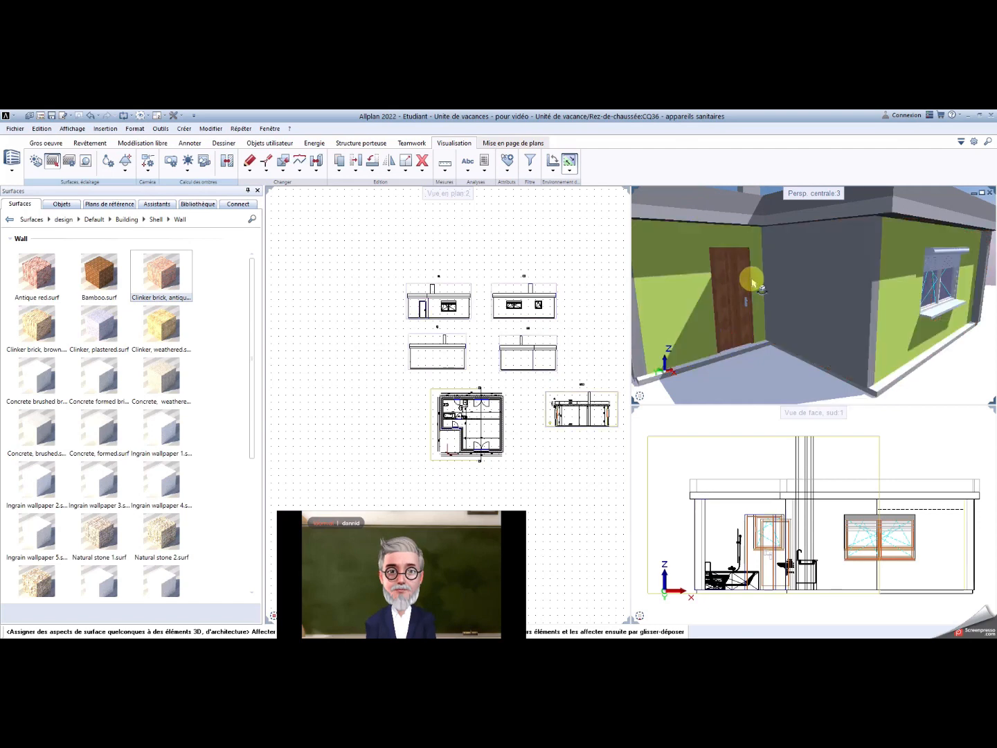
scroll(743, 299, down, 3)
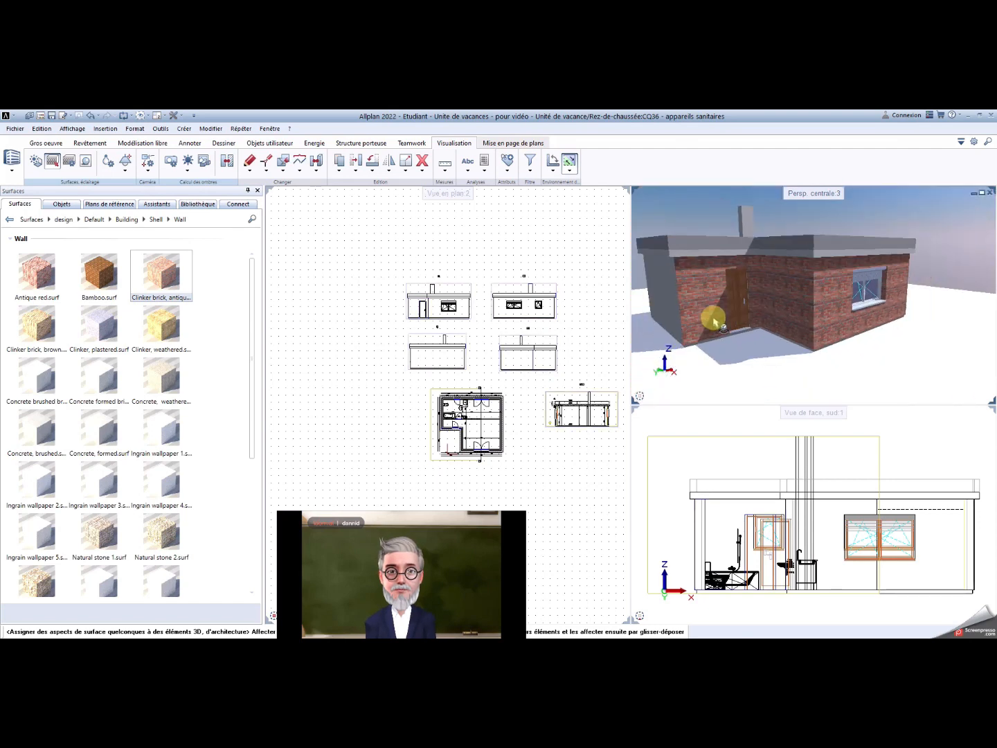
middle_drag(769, 341, 807, 352)
drag(181, 285, 700, 331)
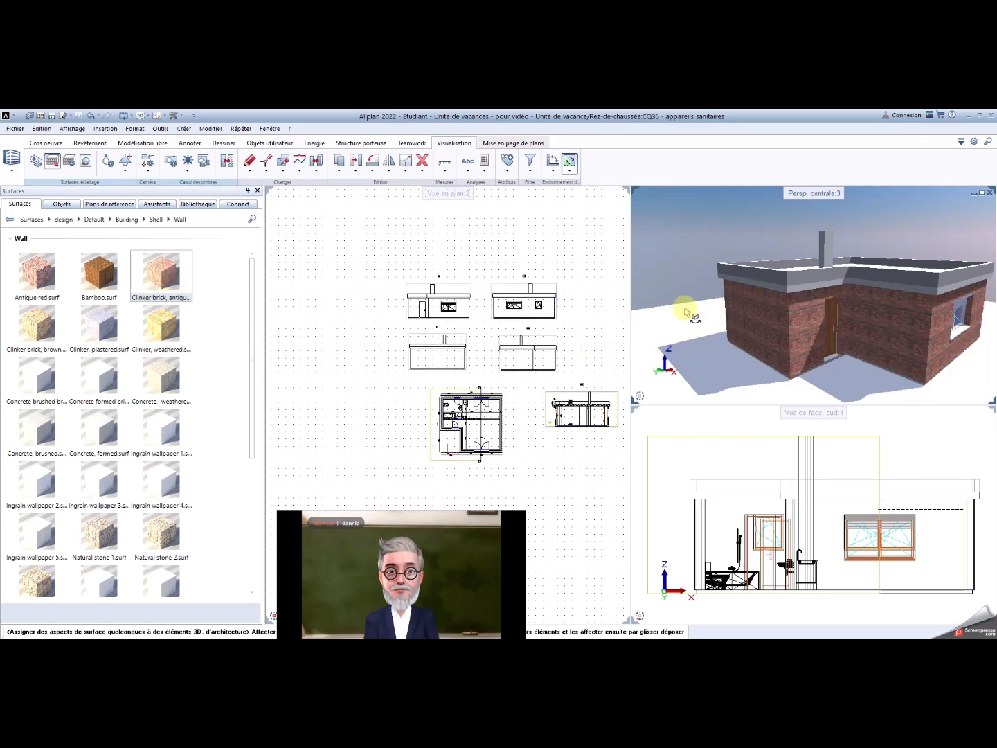
Step: Apply the antique clinker brick surface to the two-window exterior wall and the remaining bare side wall
shift+middle_drag(686, 313, 751, 337)
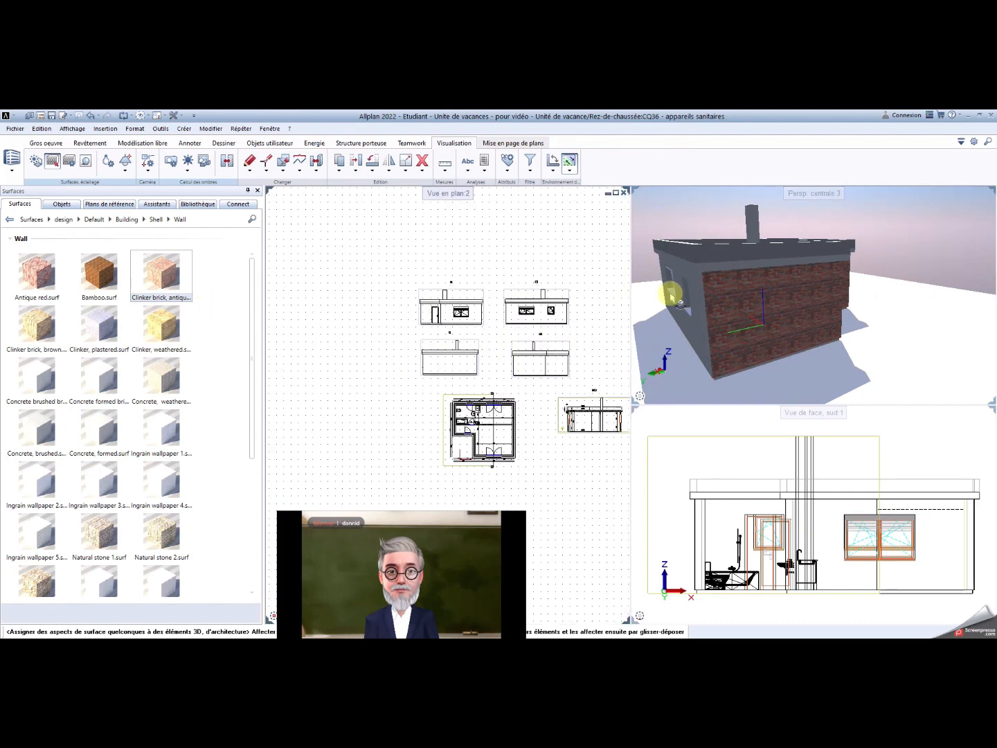
shift+middle_drag(670, 297, 782, 313)
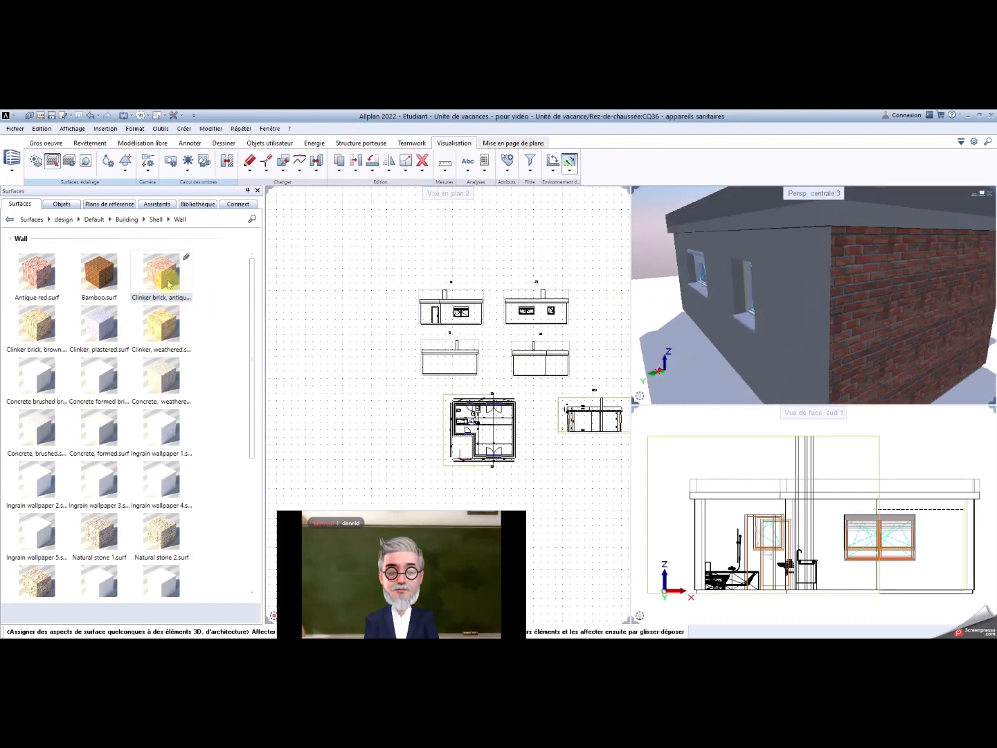
drag(168, 284, 778, 331)
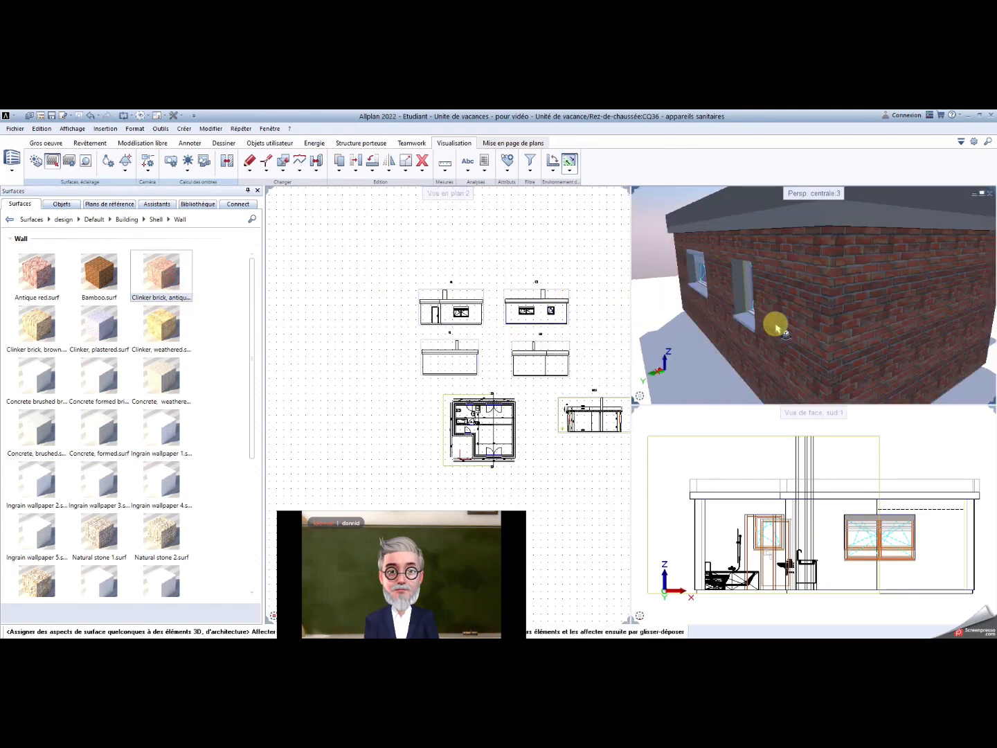
drag(162, 279, 851, 314)
scroll(708, 291, down, 3)
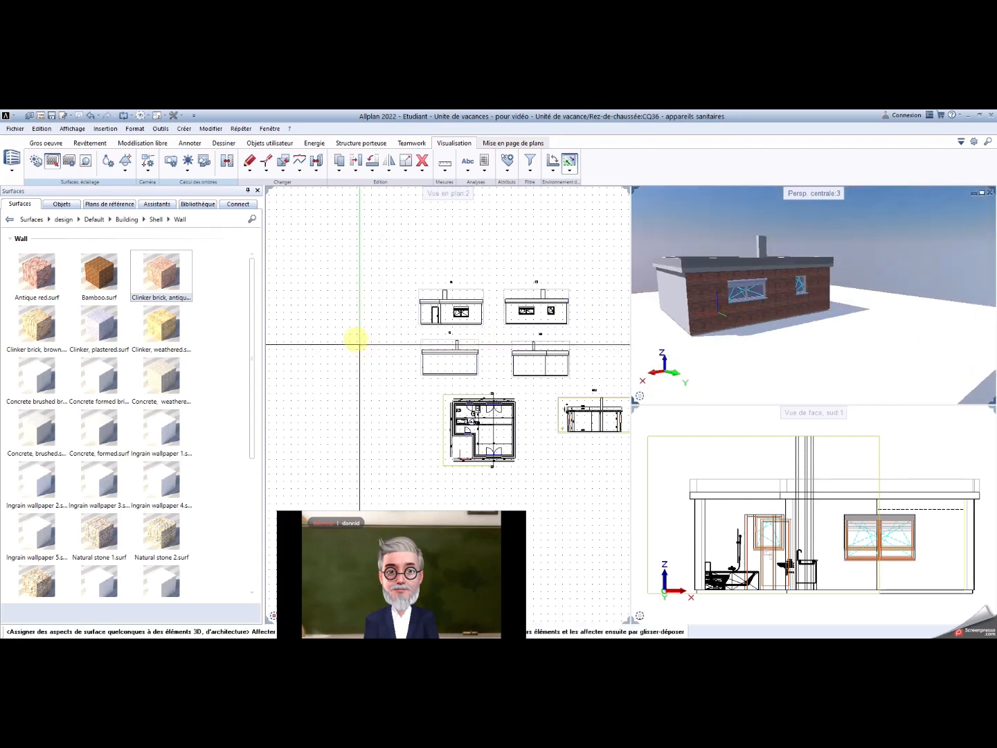
drag(197, 278, 681, 302)
scroll(686, 294, up, 4)
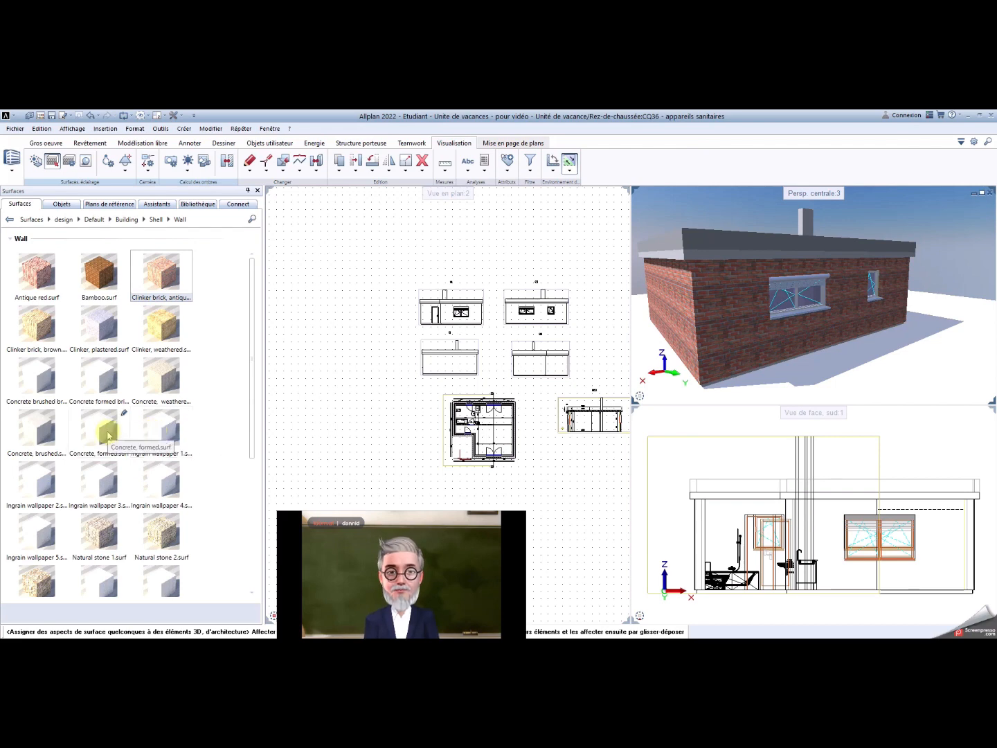
Step: Apply the Concrete, formed surface to the parapet above the two-window wall and the adjoining blank side wall
drag(109, 434, 705, 240)
drag(112, 431, 694, 256)
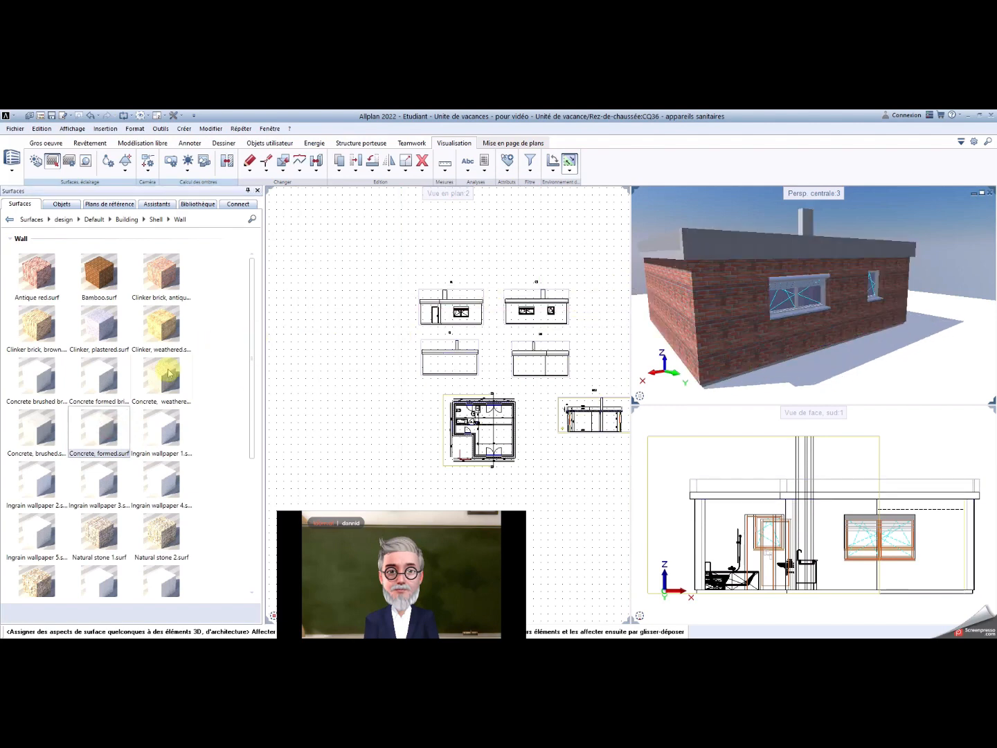
drag(149, 418, 684, 265)
scroll(682, 265, up, 1)
mouse_move(775, 323)
middle_down()
mouse_move(775, 338)
mouse_move(786, 338)
middle_up()
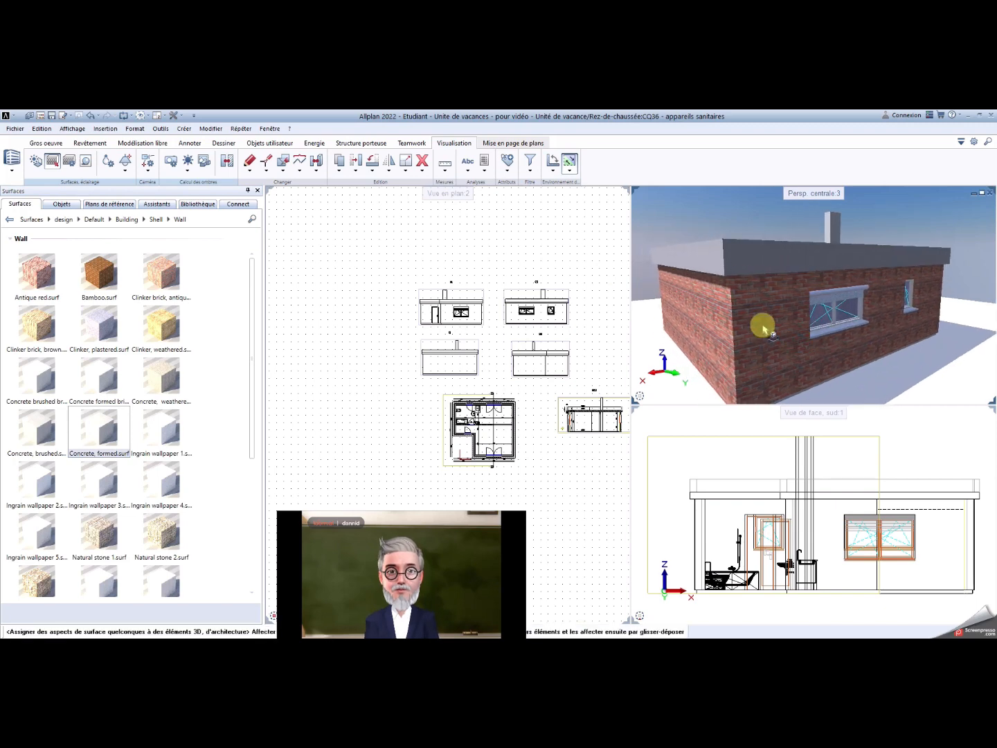
Step: Try the Ingrain wallpaper 1 surface on the parapet above the front window wall
ctrl+drag(760, 323, 723, 325)
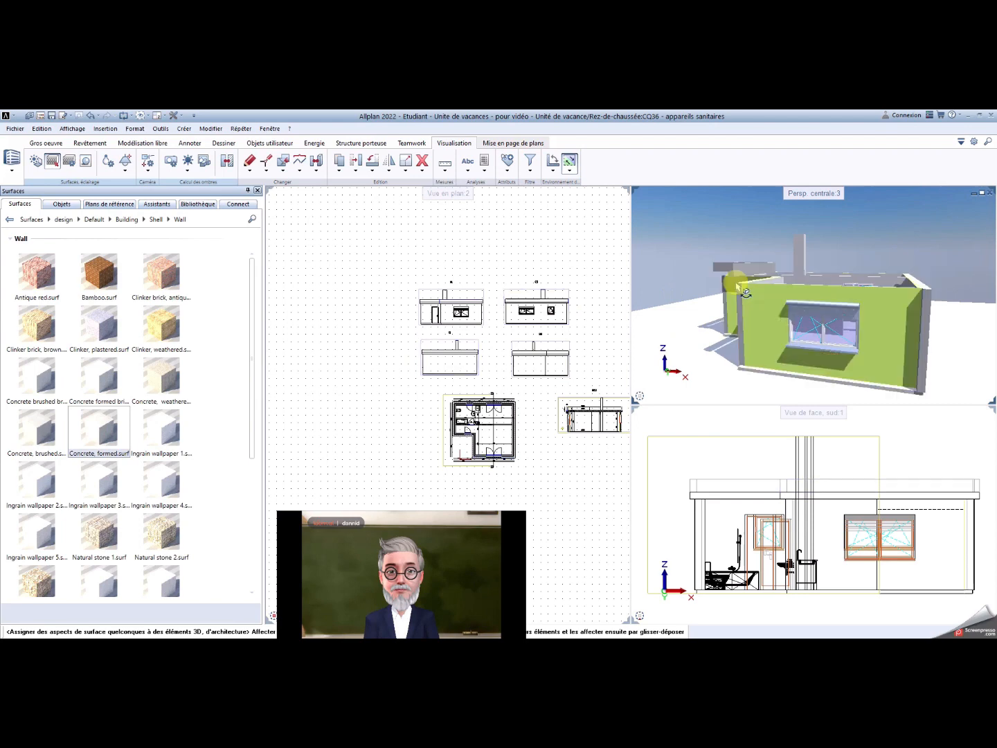
drag(161, 427, 900, 291)
middle_drag(725, 323, 904, 291)
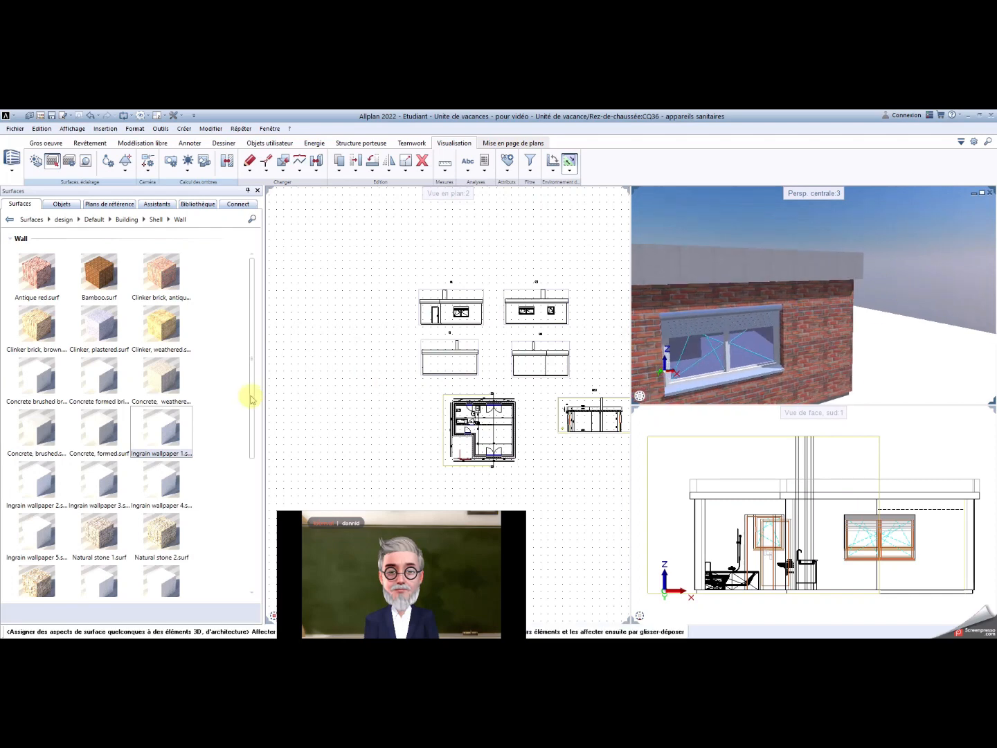
middle_drag(690, 357, 839, 346)
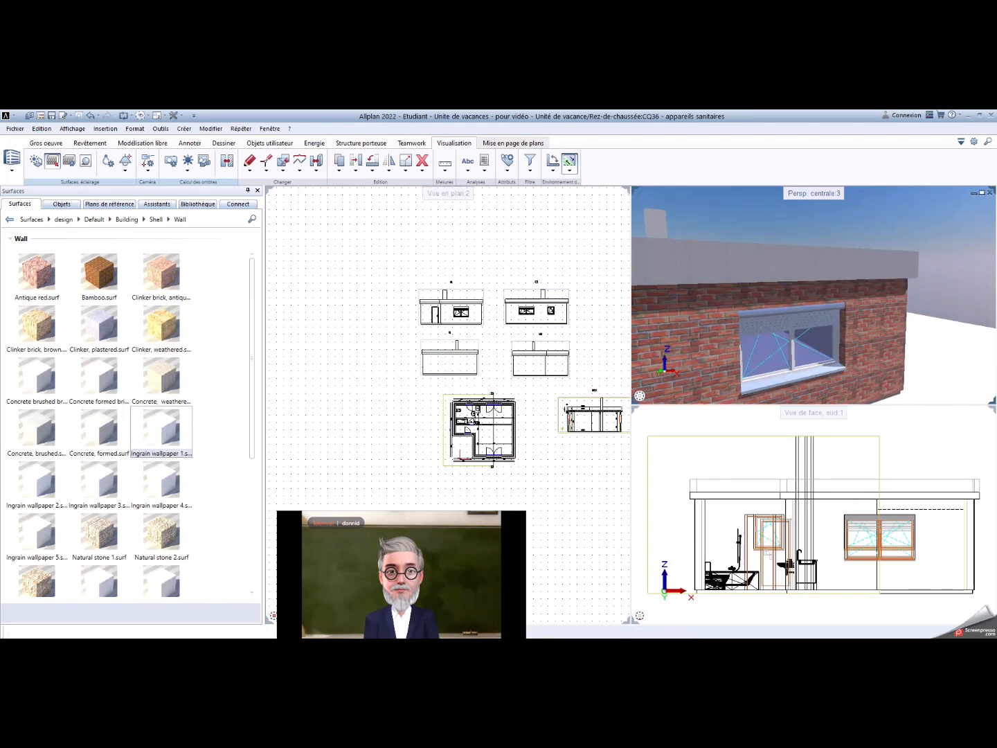
scroll(839, 333, down, 1)
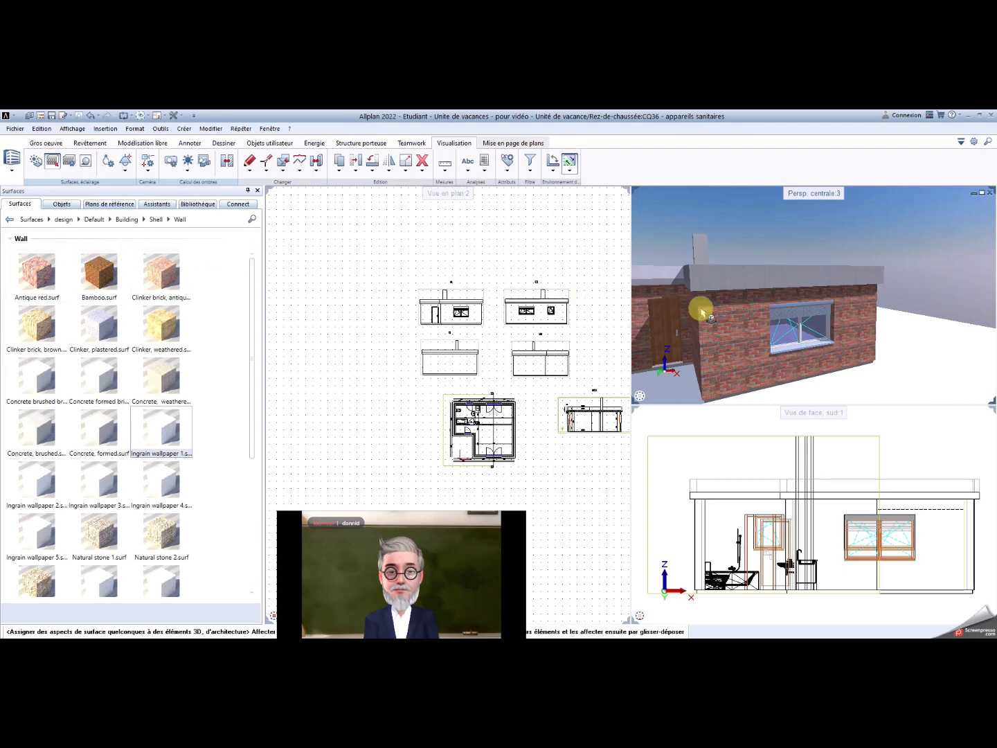
Step: Apply the Concrete, formed surface to the parapet sections around the entrance recess
shift+middle_drag(704, 307, 924, 300)
mouse_move(782, 322)
shift+middle_down()
mouse_move(745, 300)
mouse_move(708, 304)
mouse_move(784, 314)
shift+middle_up()
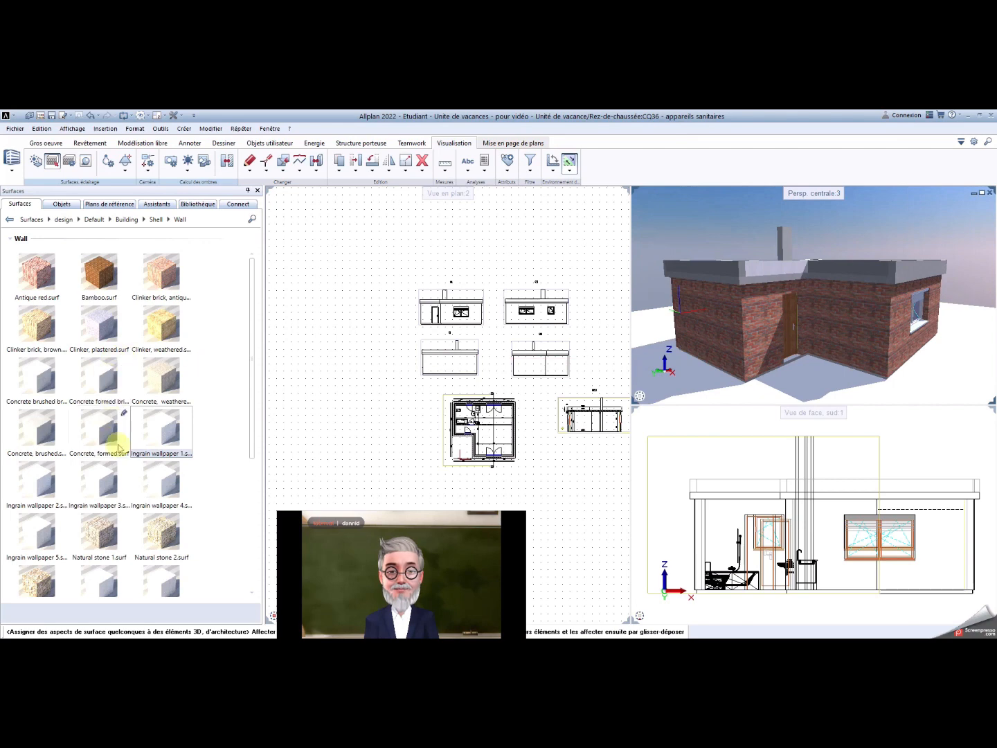
drag(91, 432, 760, 276)
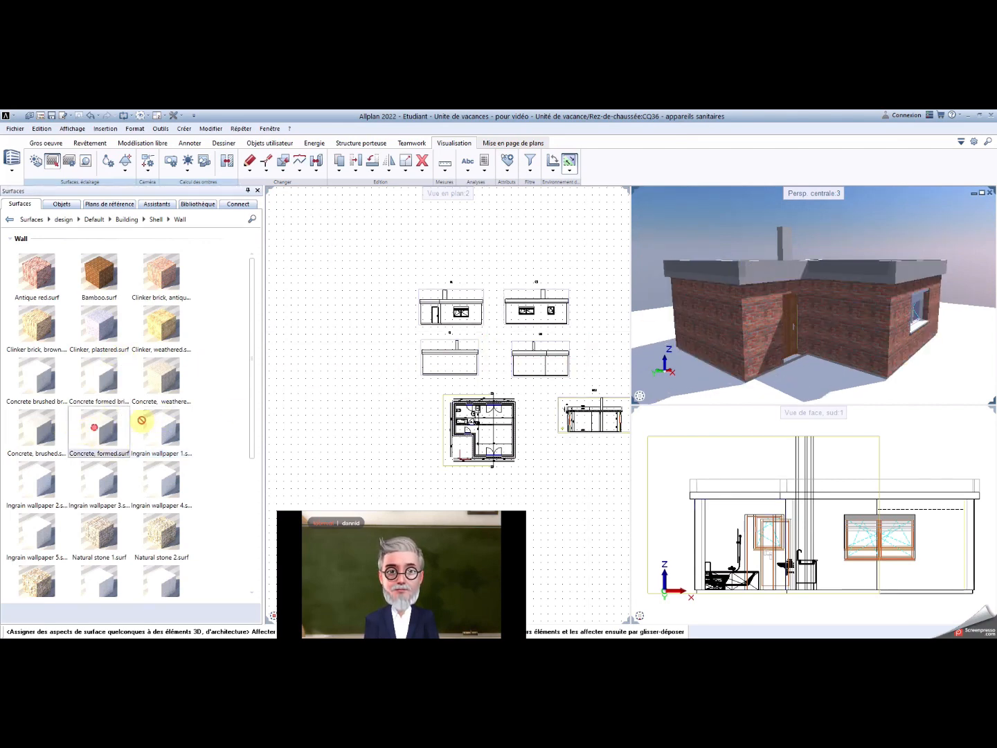
drag(141, 420, 764, 265)
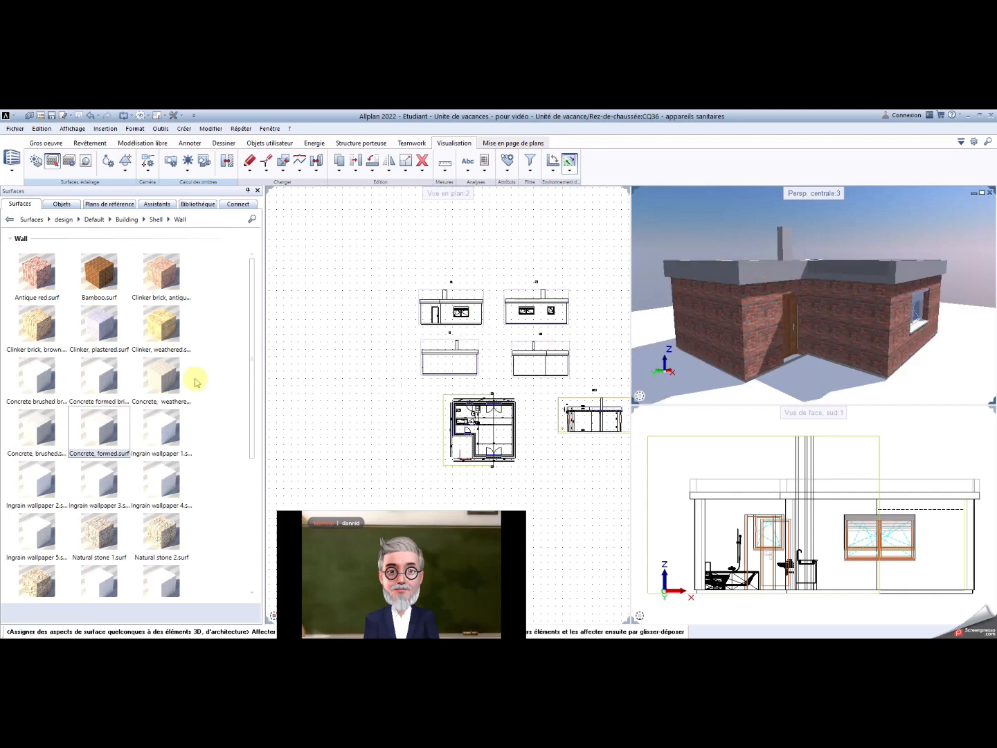
drag(108, 429, 782, 249)
scroll(734, 296, up, 1)
Step: Apply the Concrete, formed surface to the parapet at the roof edge above the two-window wall
drag(725, 296, 844, 348)
drag(750, 334, 996, 304)
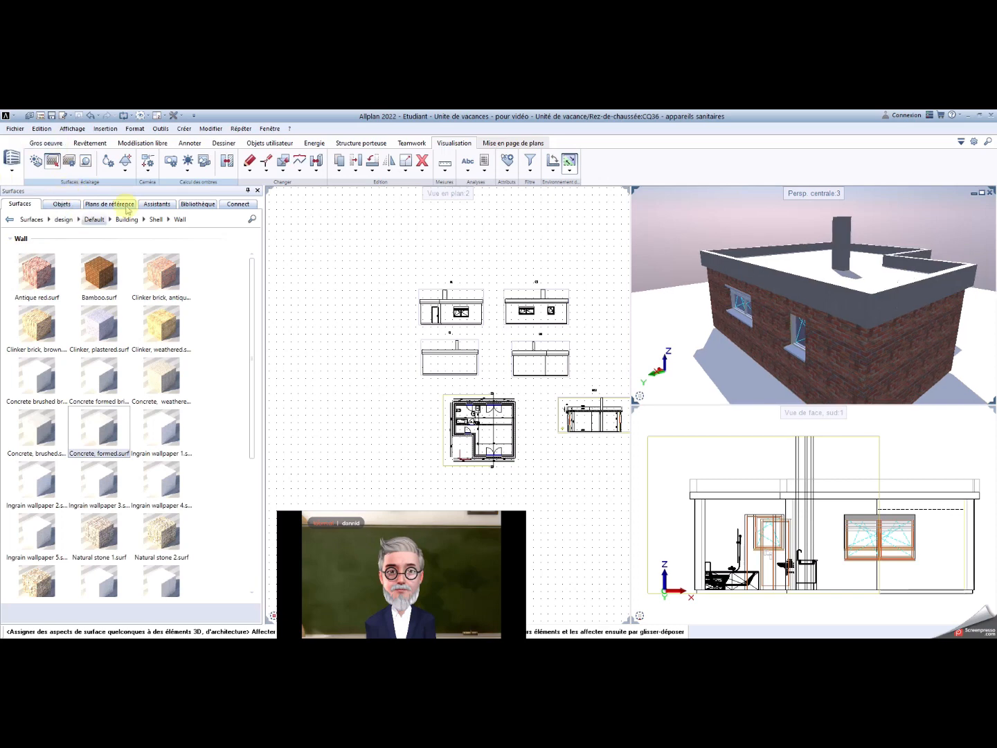
mouse_move(829, 291)
mouse_down()
mouse_move(821, 224)
mouse_move(806, 266)
mouse_move(743, 356)
mouse_up()
scroll(841, 310, up, 3)
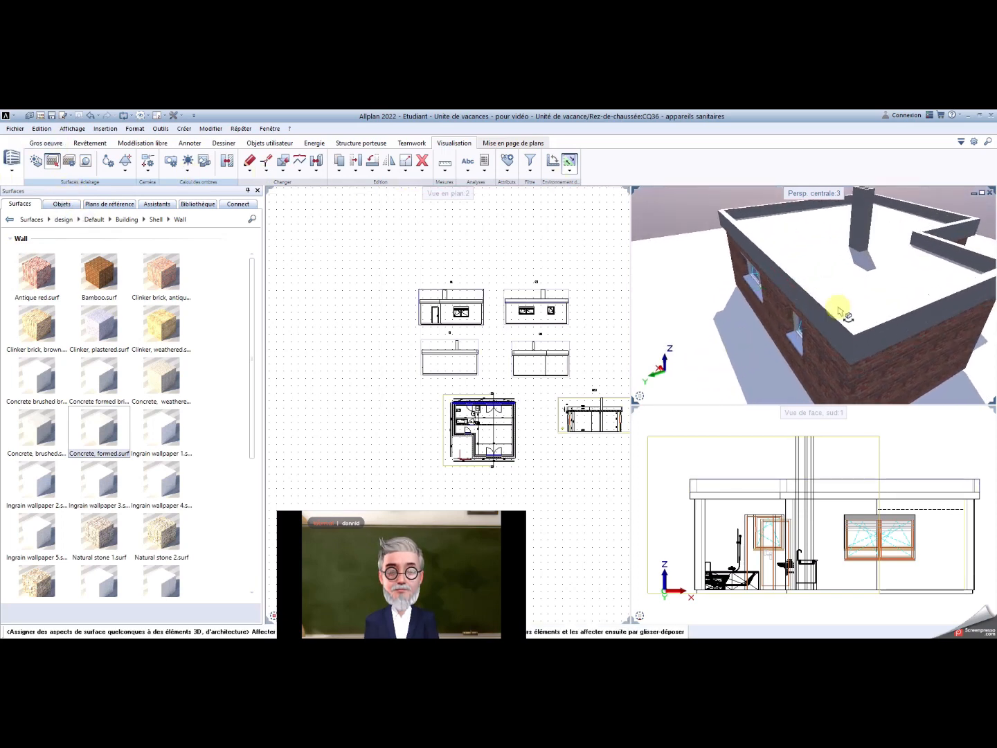
drag(822, 319, 715, 311)
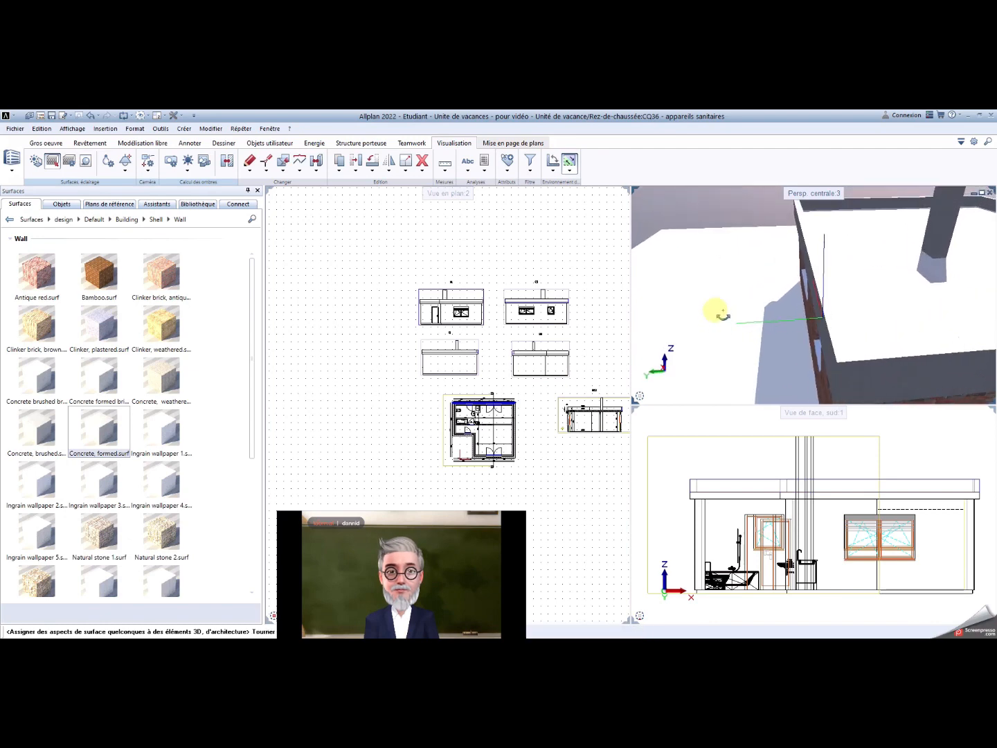
drag(93, 429, 840, 353)
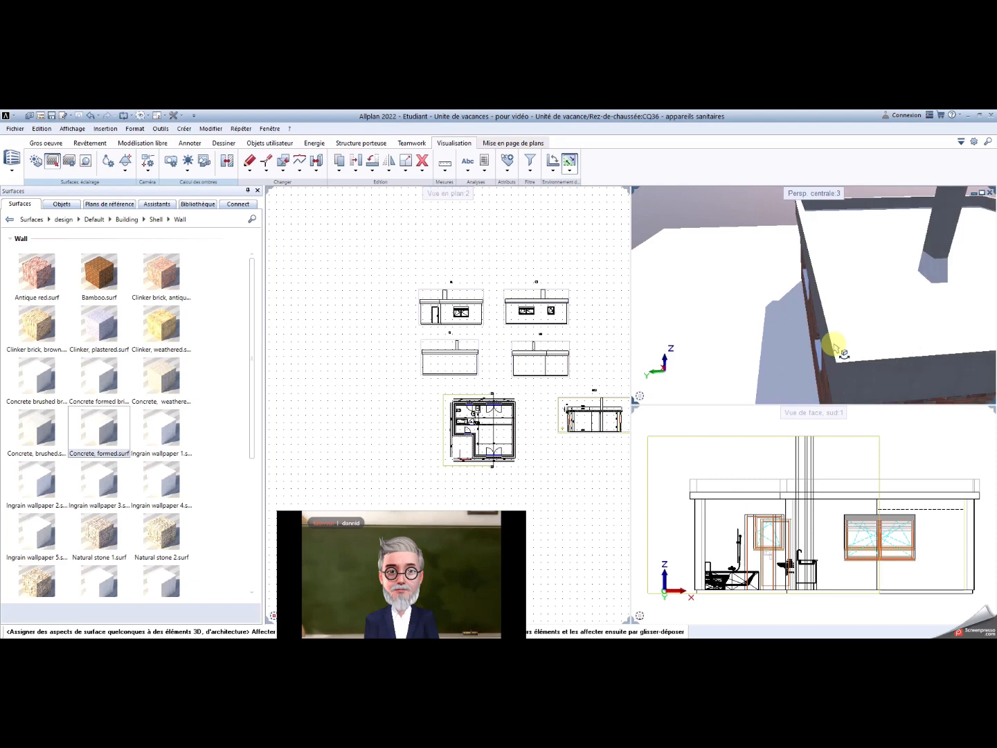
scroll(833, 346, down, 2)
drag(835, 308, 633, 308)
scroll(41, 433, down, 4)
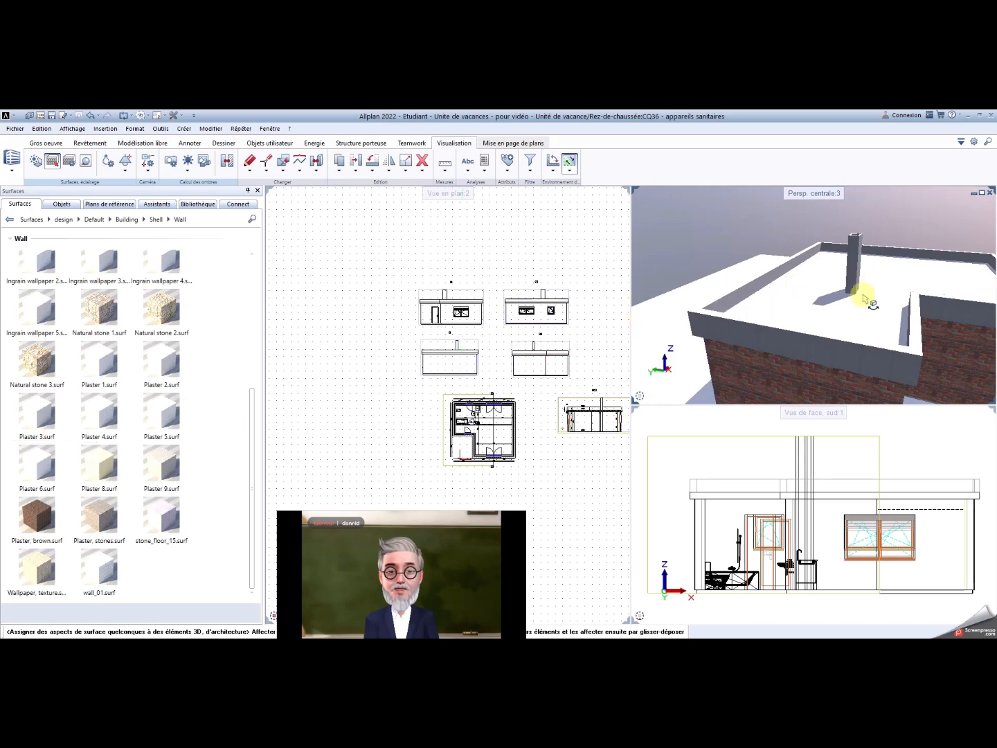
Step: Frame the entrance side and front window in the central perspective and display it in RTRender mode
scroll(865, 302, down, 3)
drag(860, 317, 762, 341)
middle_drag(858, 302, 752, 296)
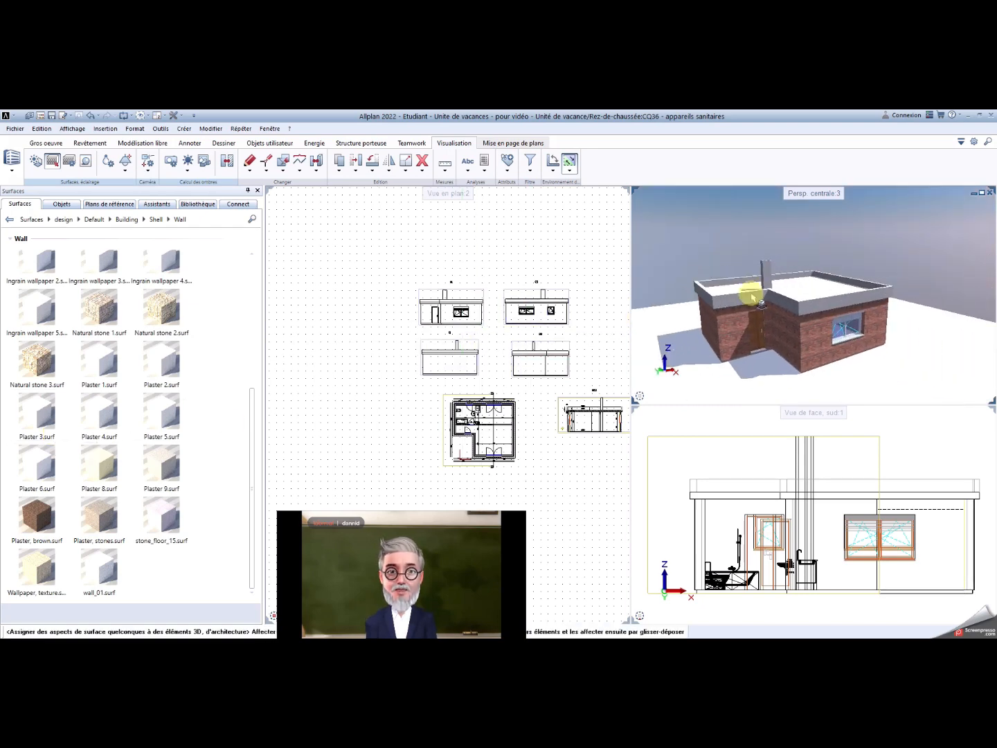
scroll(752, 297, up, 2)
scroll(718, 318, down, 1)
drag(718, 320, 758, 291)
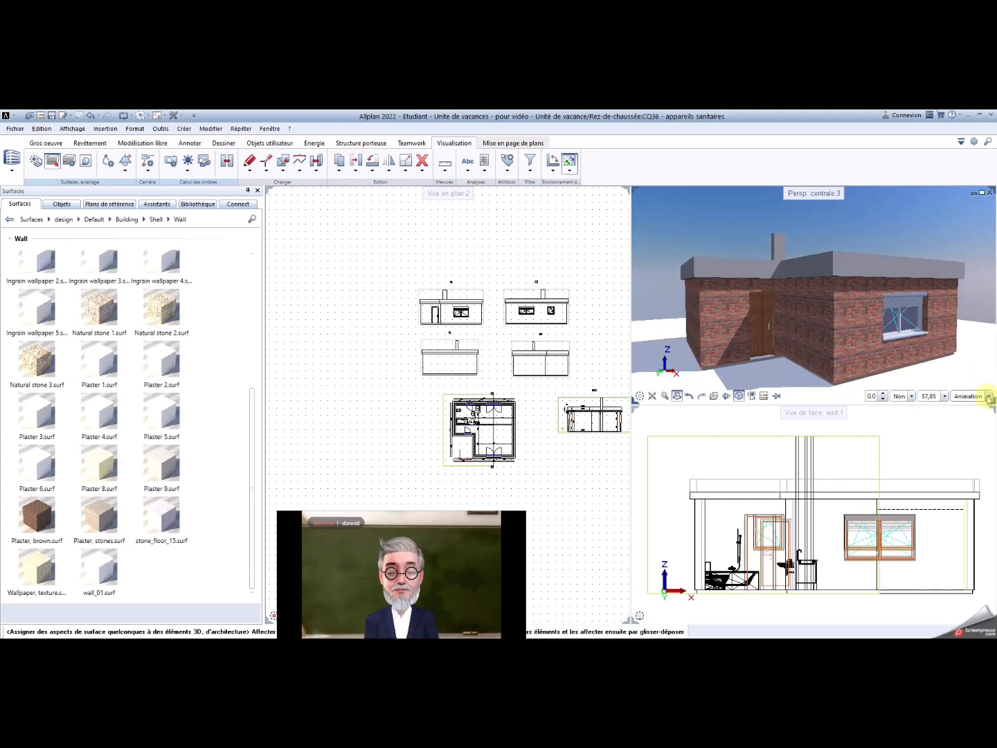
click(988, 396)
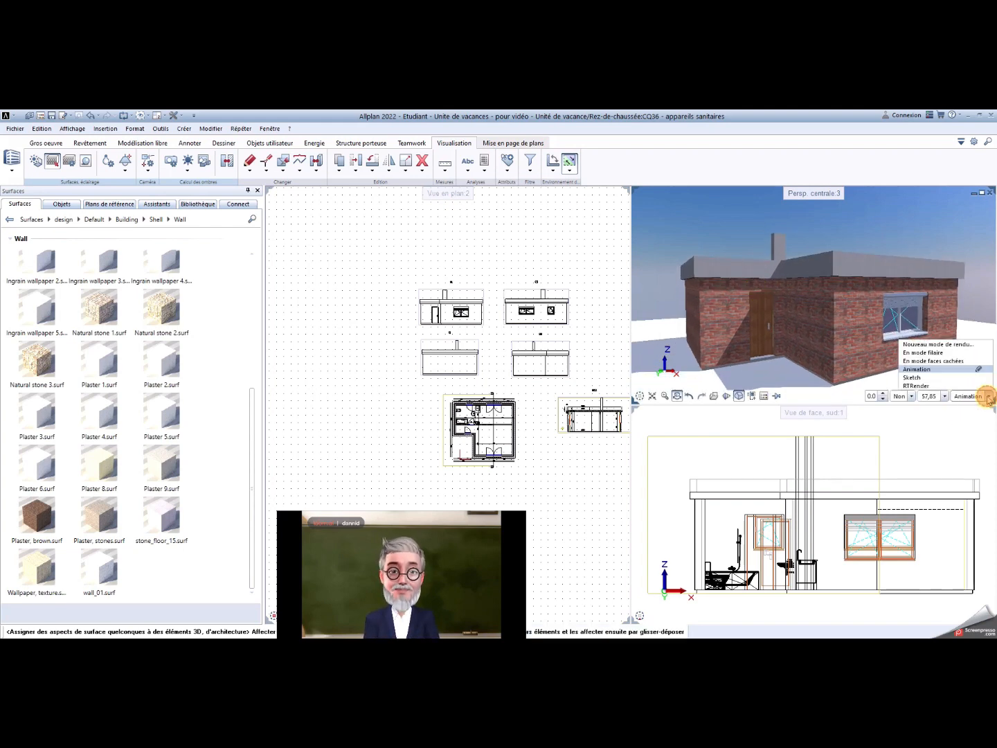
click(933, 387)
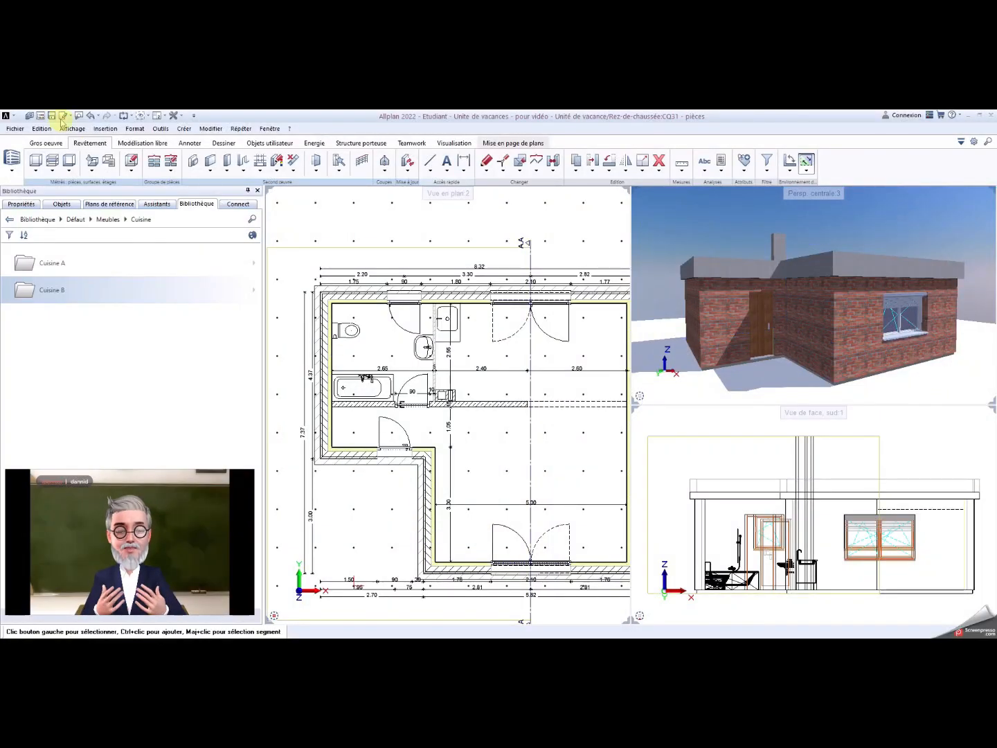
Step: Check the building structure for drawing file 31 pièces as the active file, and start the Pièce tool
click(36, 116)
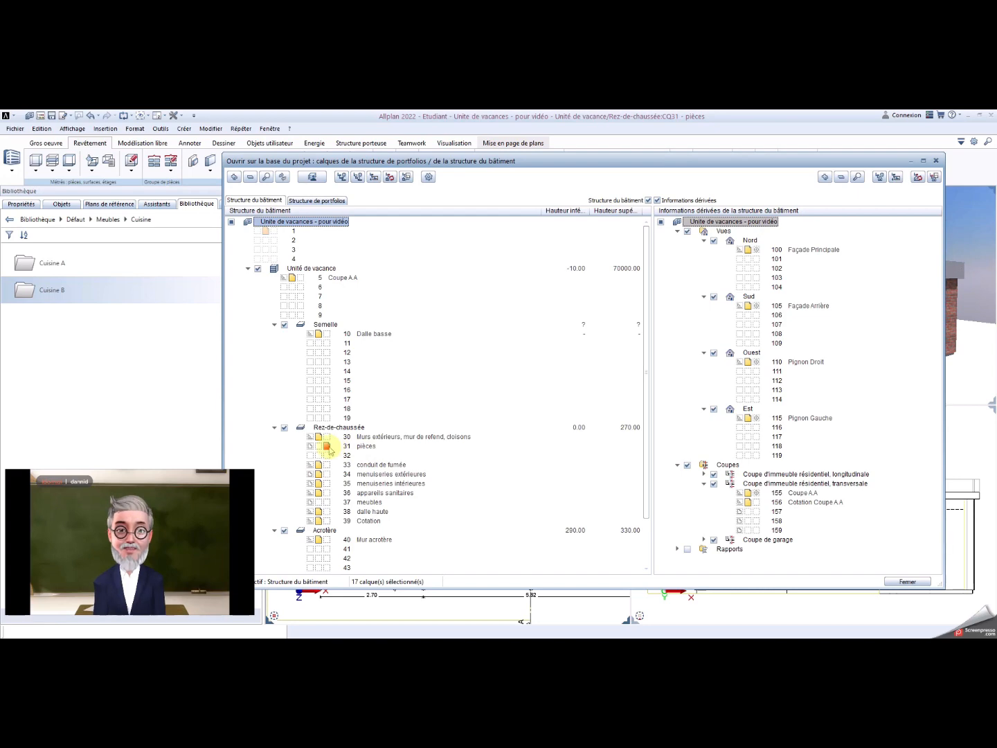
click(909, 582)
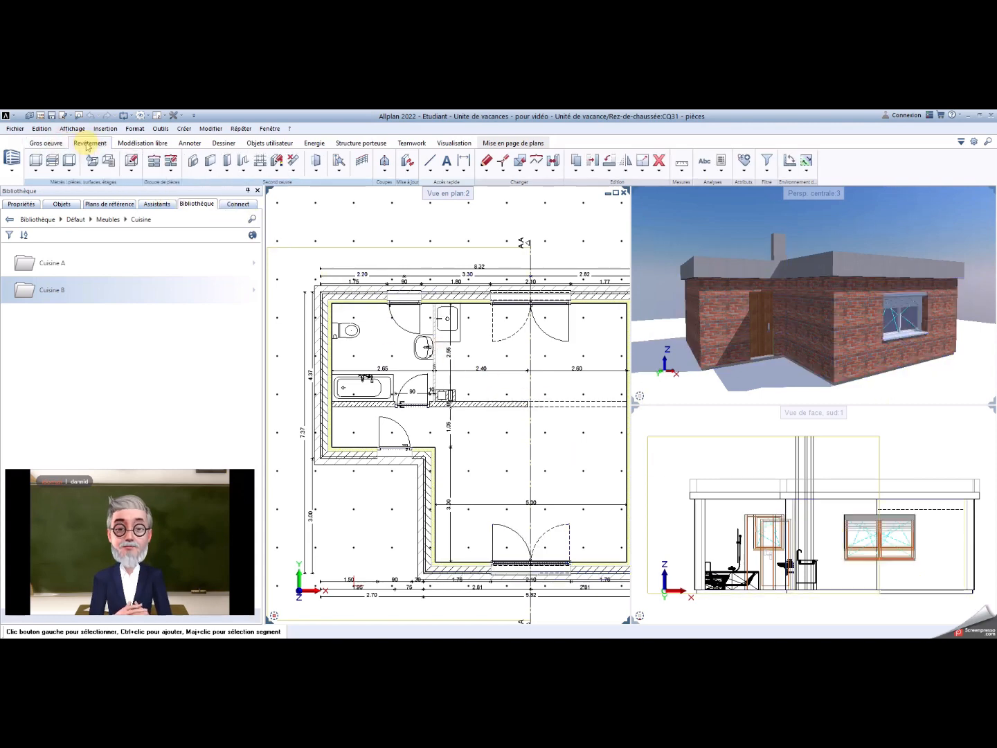
click(37, 170)
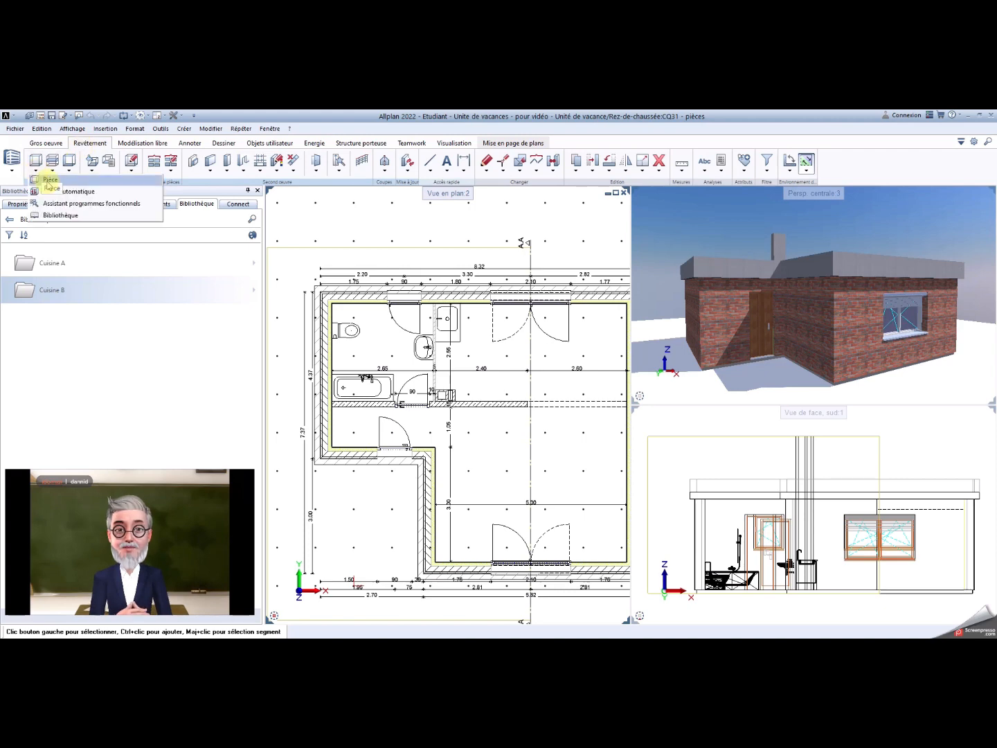
click(51, 180)
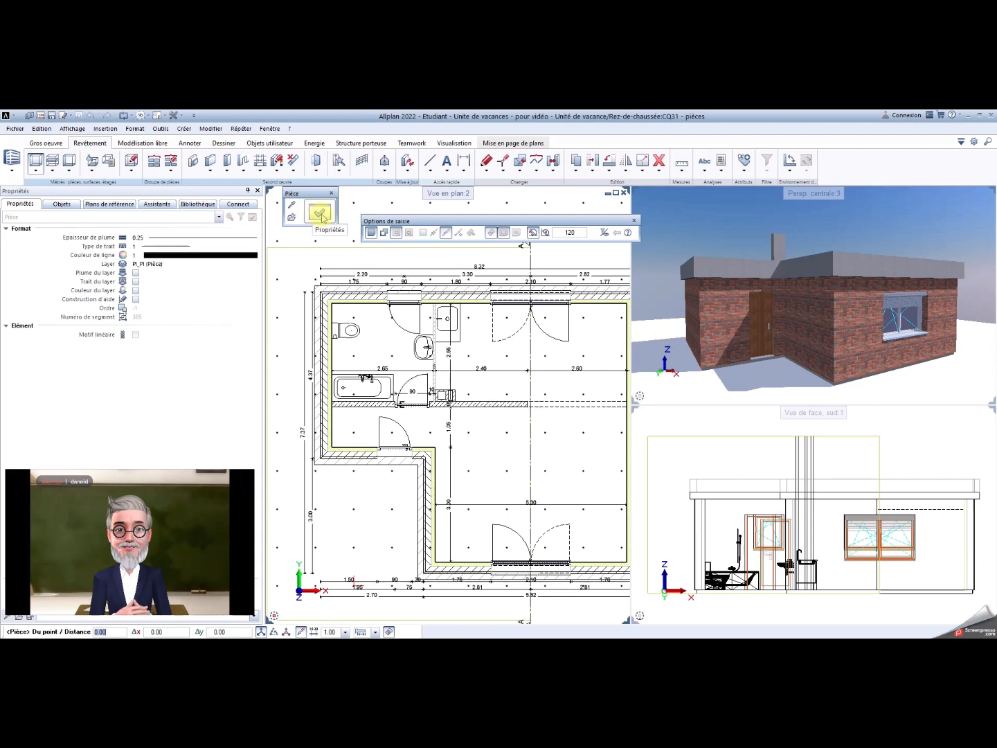
Step: Define the room's height from RDC bord inférieur to RDC bord supérieur with 0.00 spacing at both edges
click(320, 214)
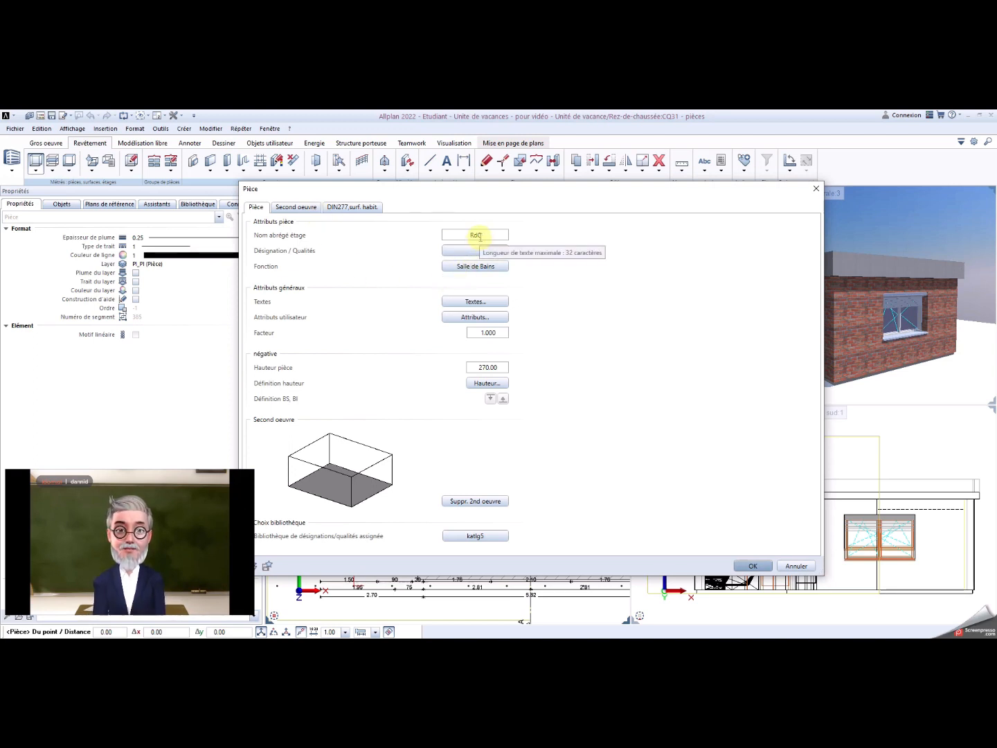
click(495, 384)
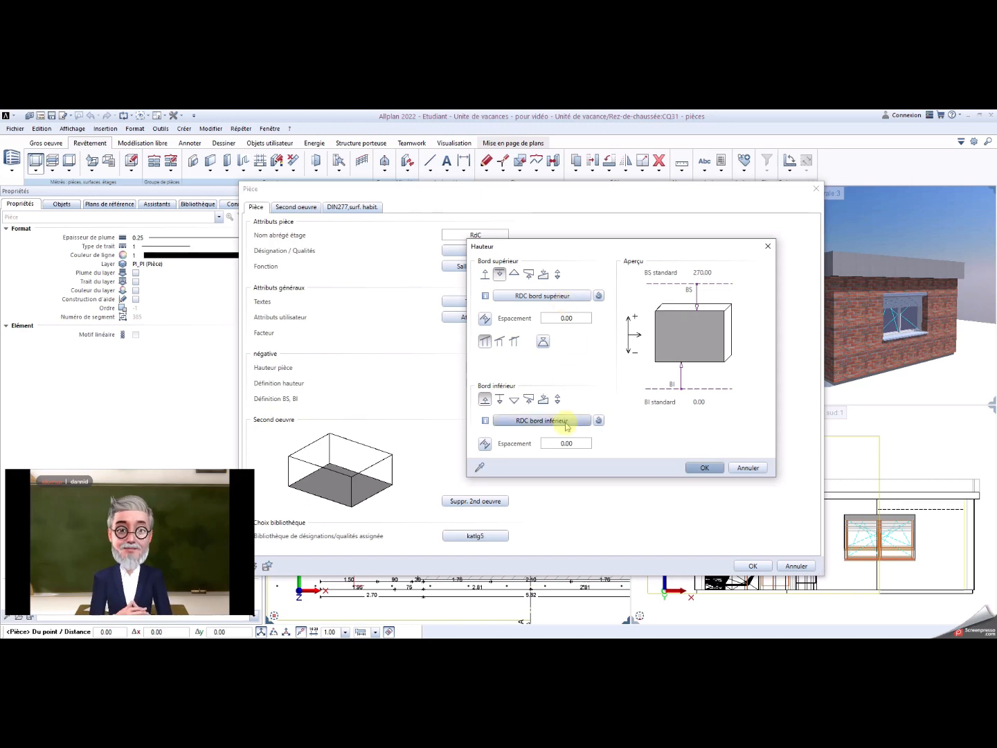
click(485, 400)
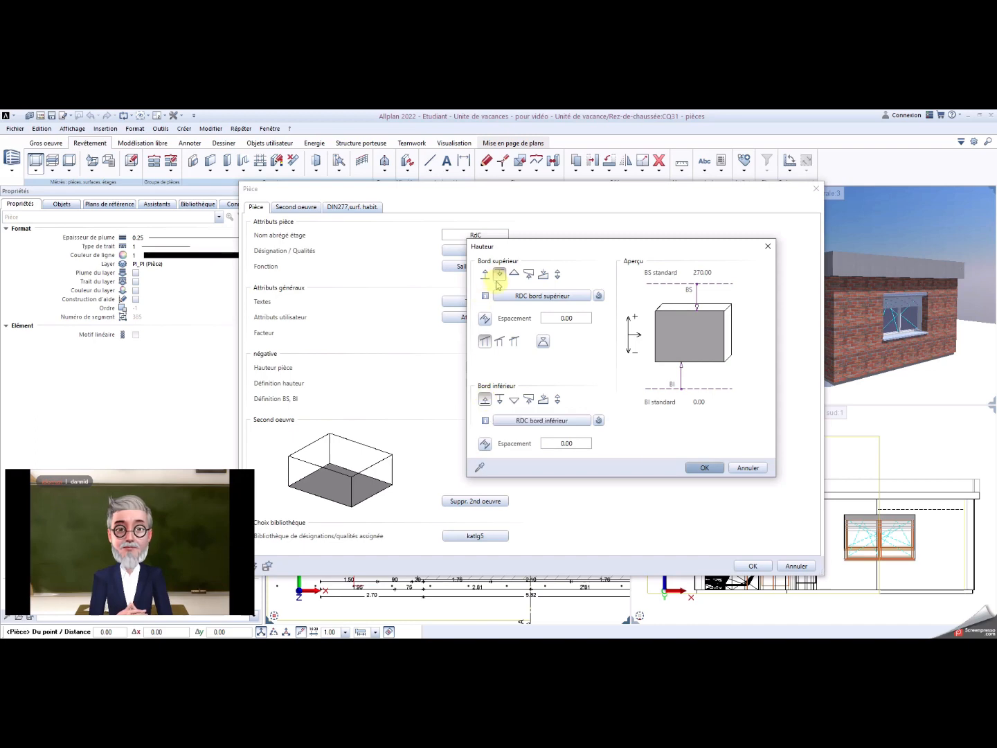
click(714, 471)
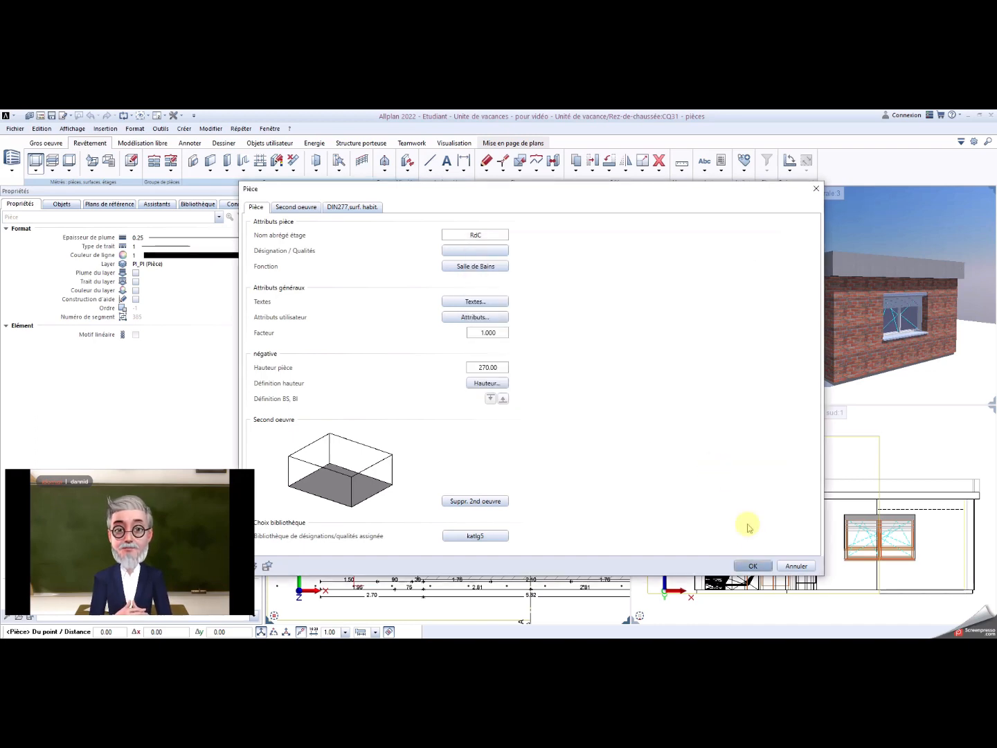
Step: Start outlining the Salle de Bains room from its upper-left inner corner, along the exterior wall and down the partition to the door wall
click(763, 566)
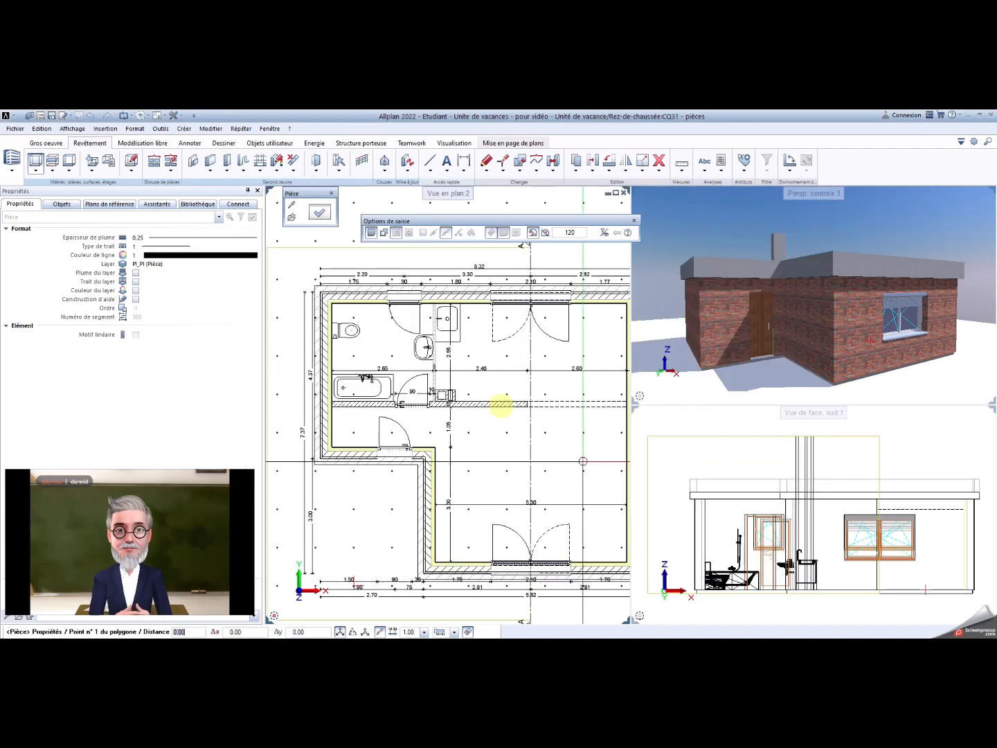
scroll(372, 323, up, 3)
scroll(371, 323, up, 5)
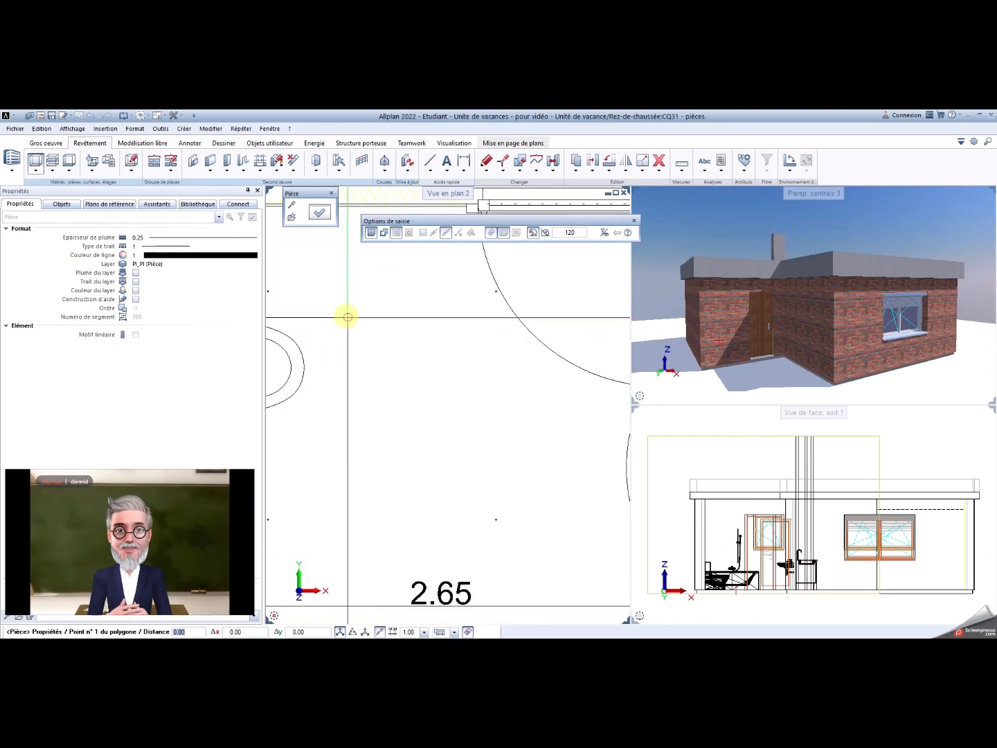
scroll(419, 392, up, 3)
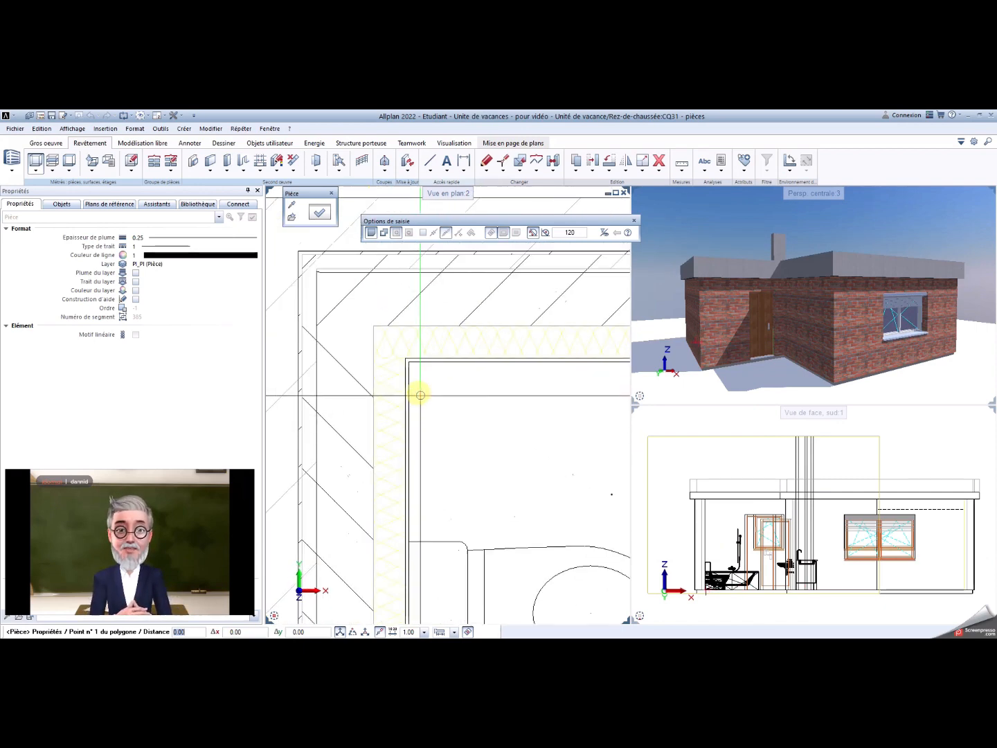
click(407, 354)
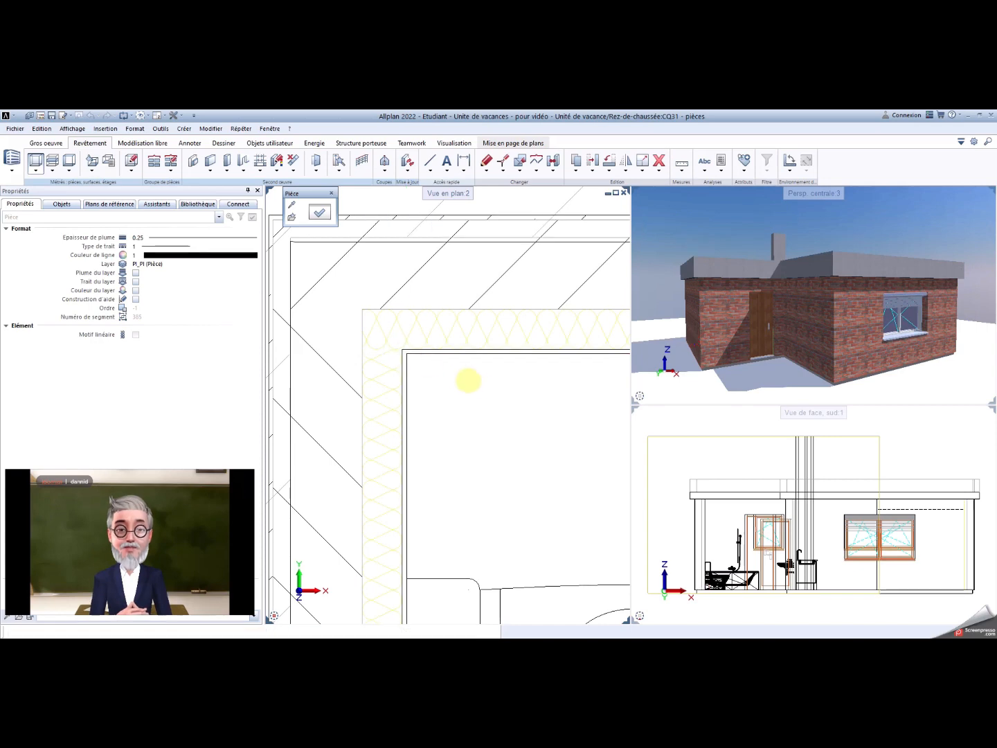
scroll(464, 423, down, 2)
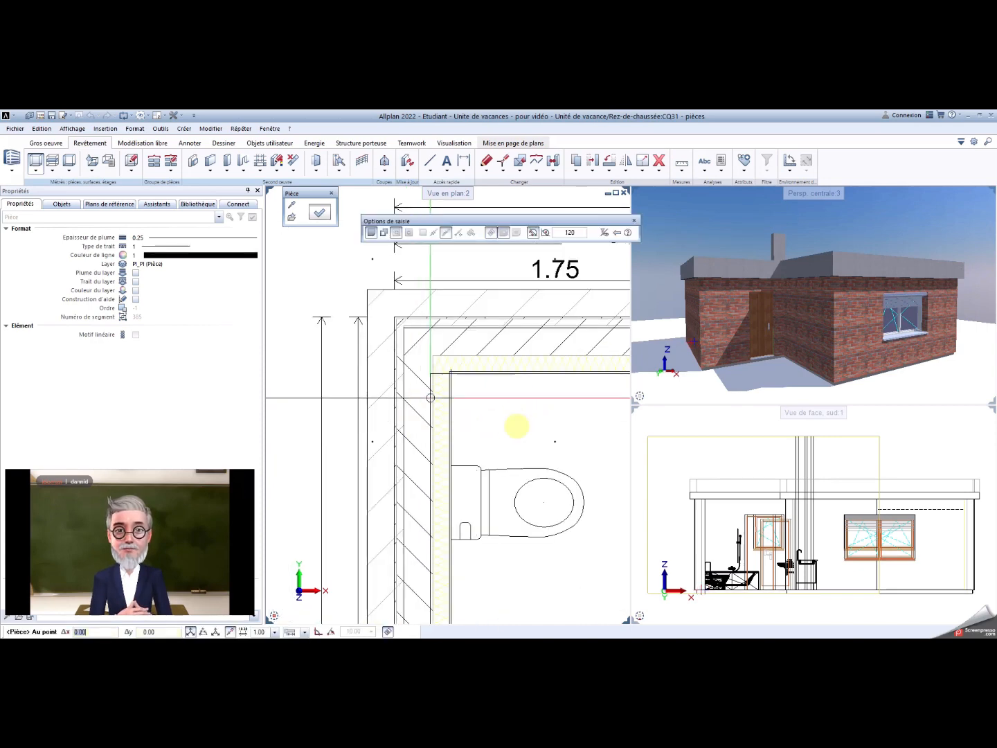
scroll(541, 424, down, 2)
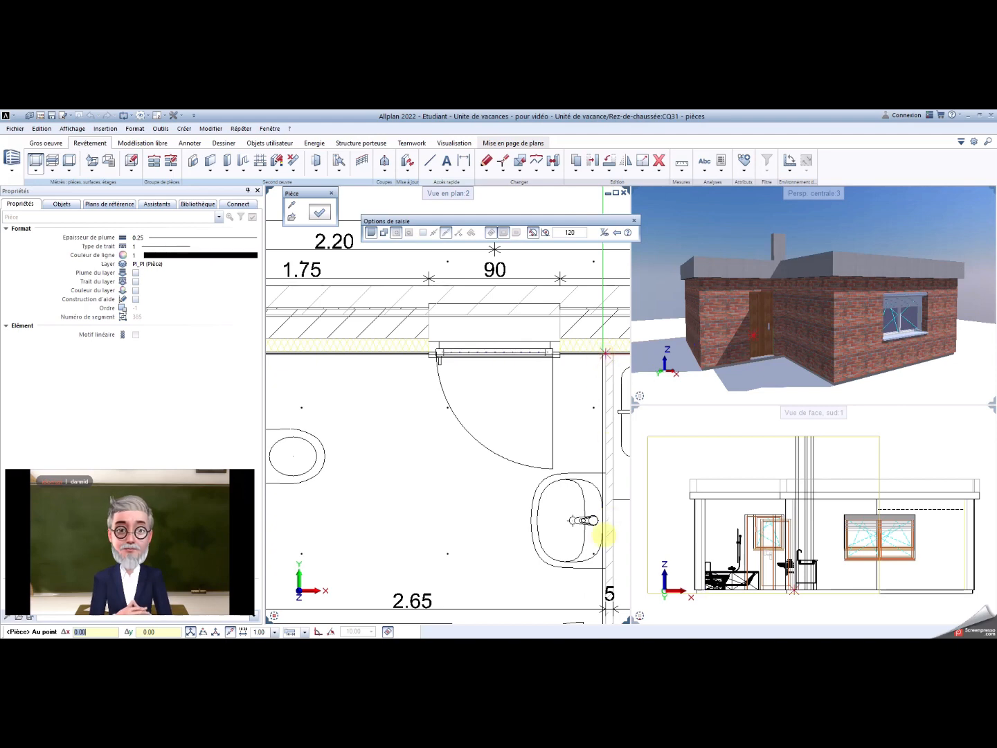
middle_drag(583, 569, 515, 353)
scroll(554, 499, up, 2)
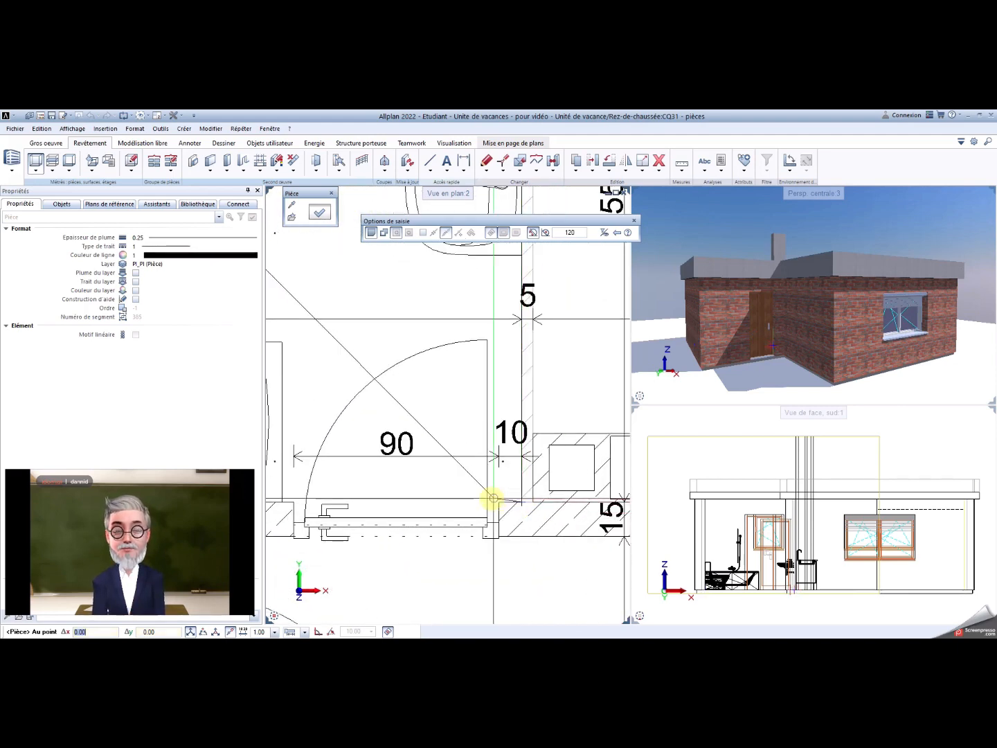
click(500, 501)
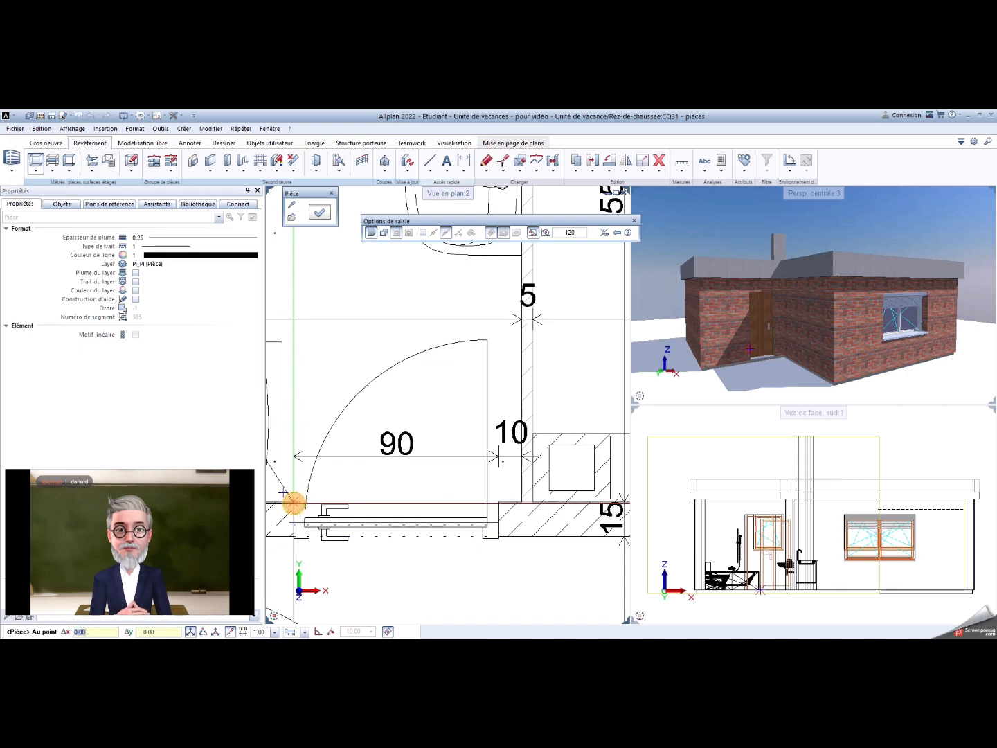
Step: Close the bathroom polygon along the door wall and exterior wall, and place its horizontal annotation between the toilet and the bathtub
scroll(294, 504, down, 3)
scroll(389, 508, up, 2)
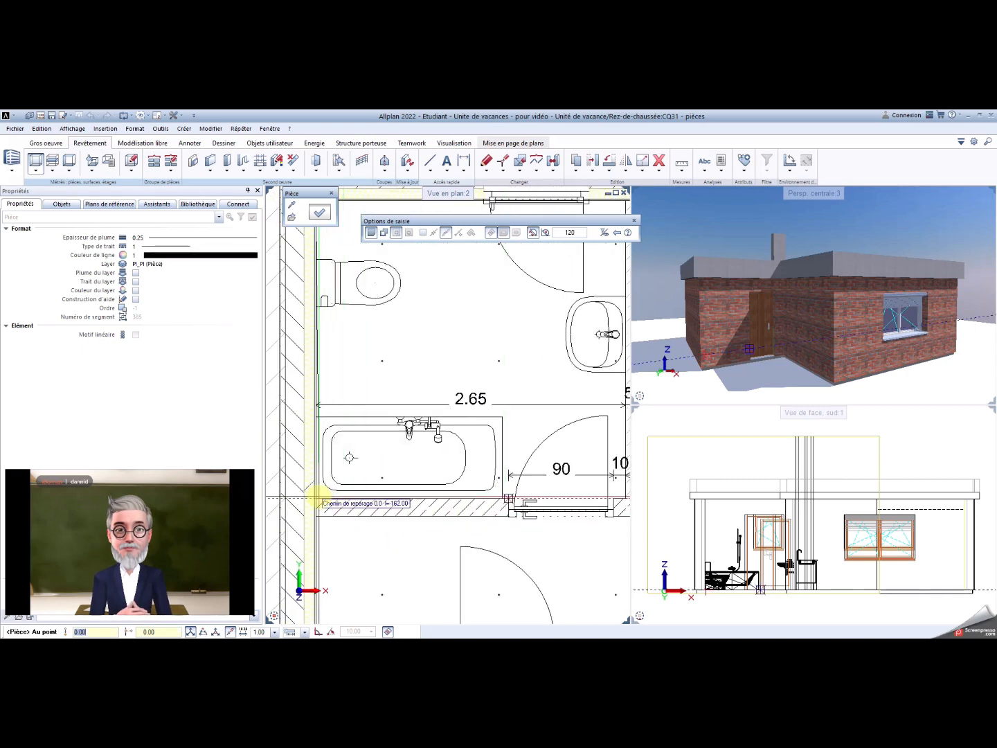
click(316, 496)
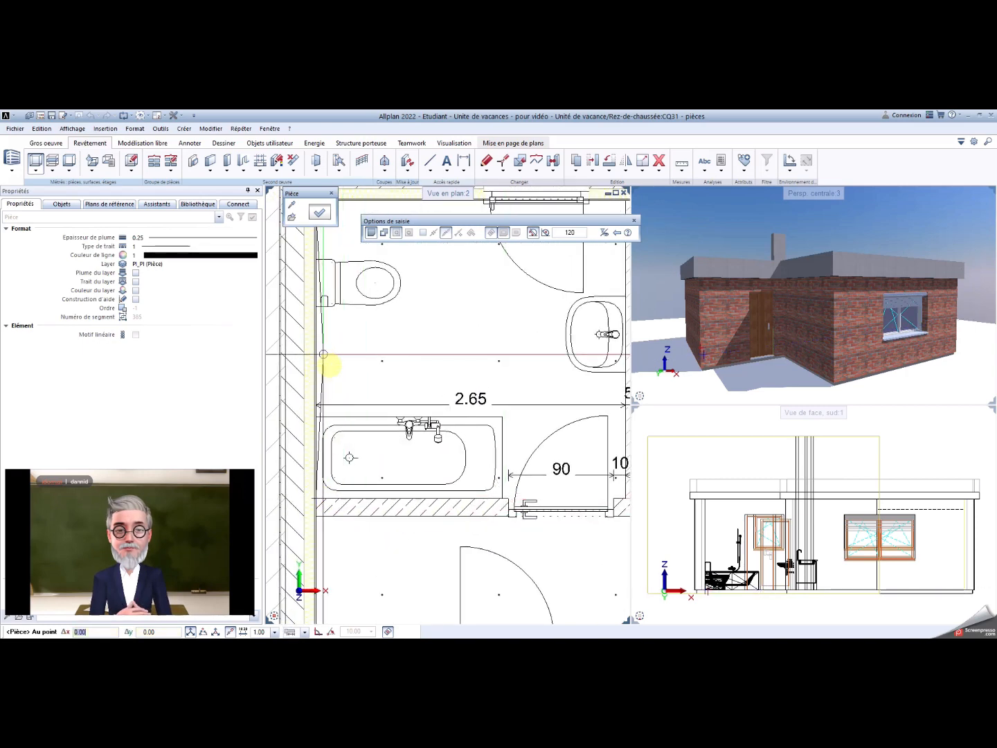
middle_drag(329, 363, 356, 522)
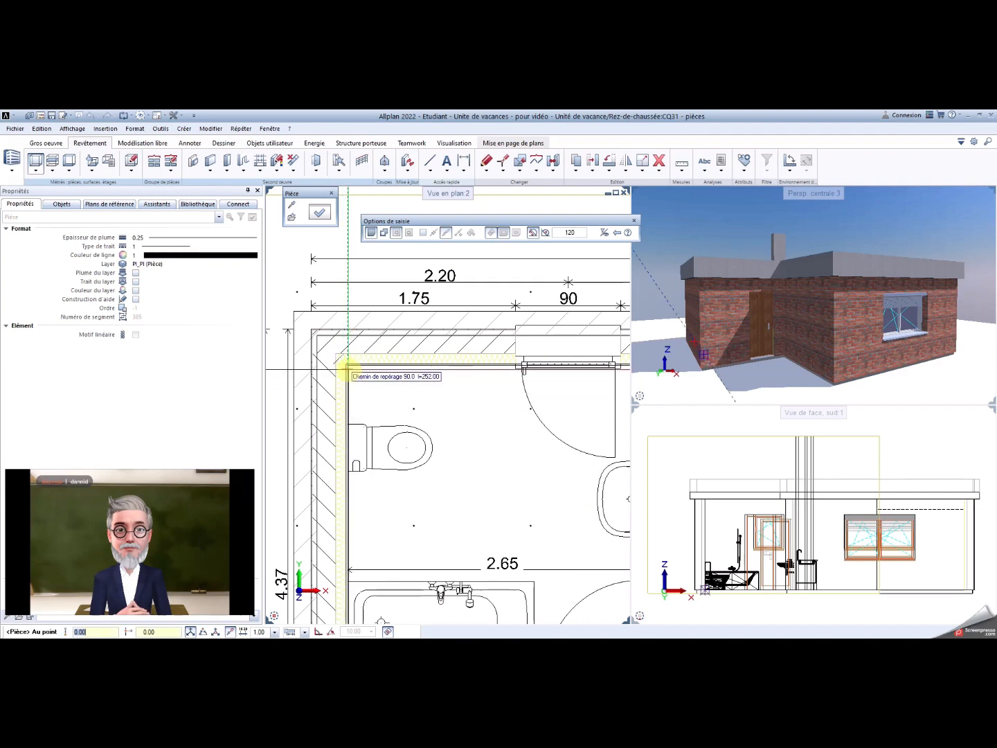
click(347, 365)
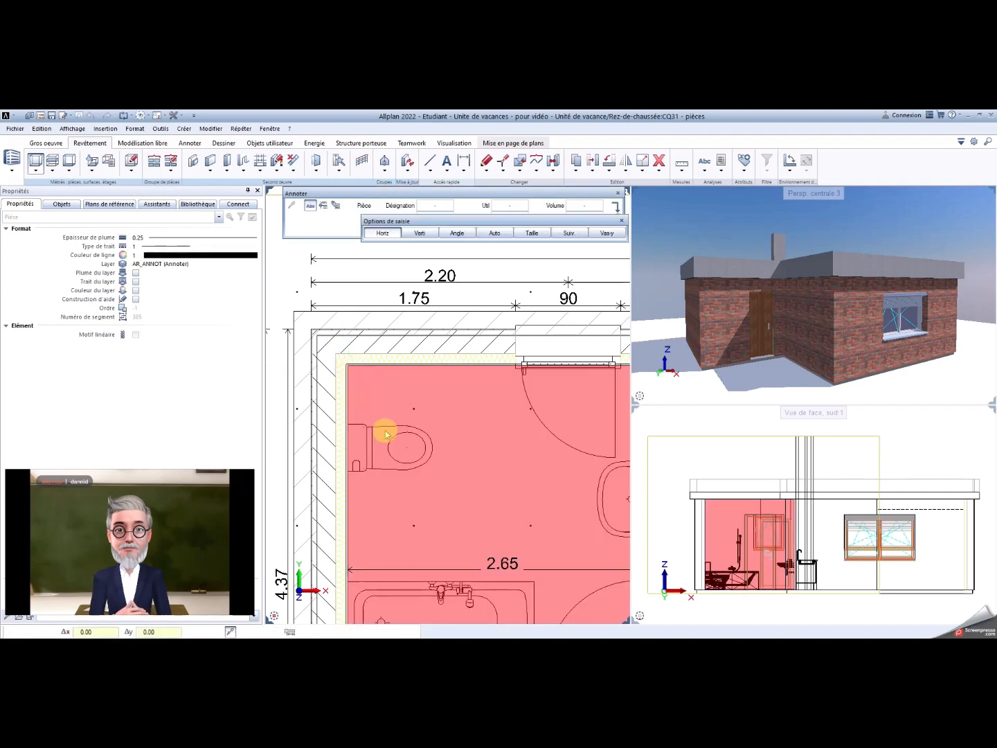
scroll(407, 495, down, 3)
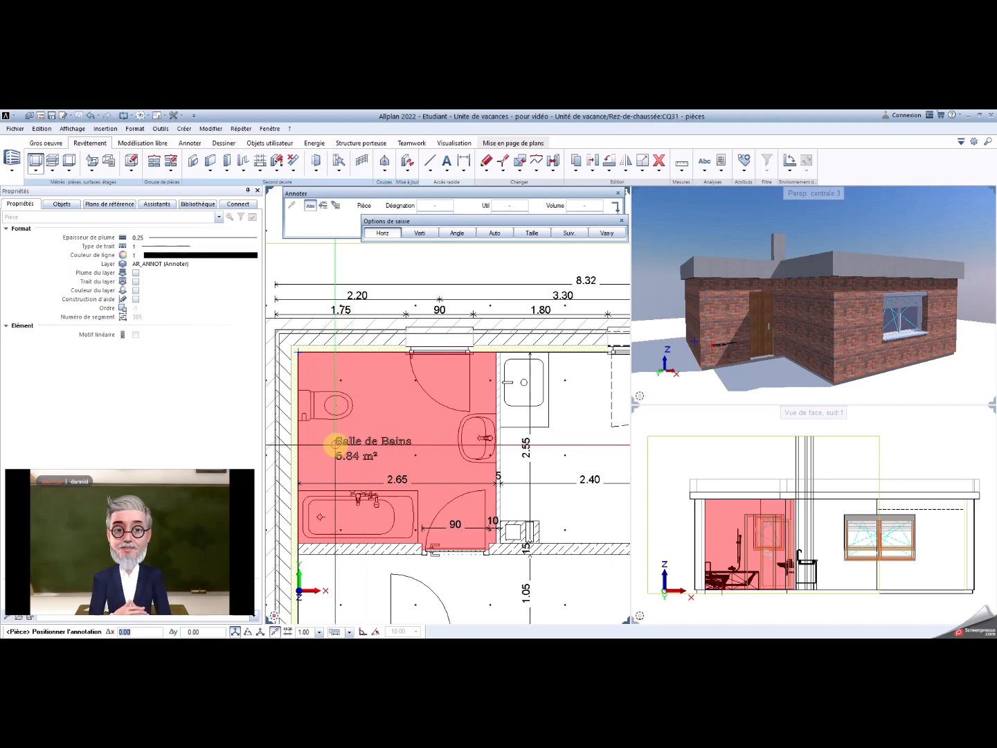
click(335, 443)
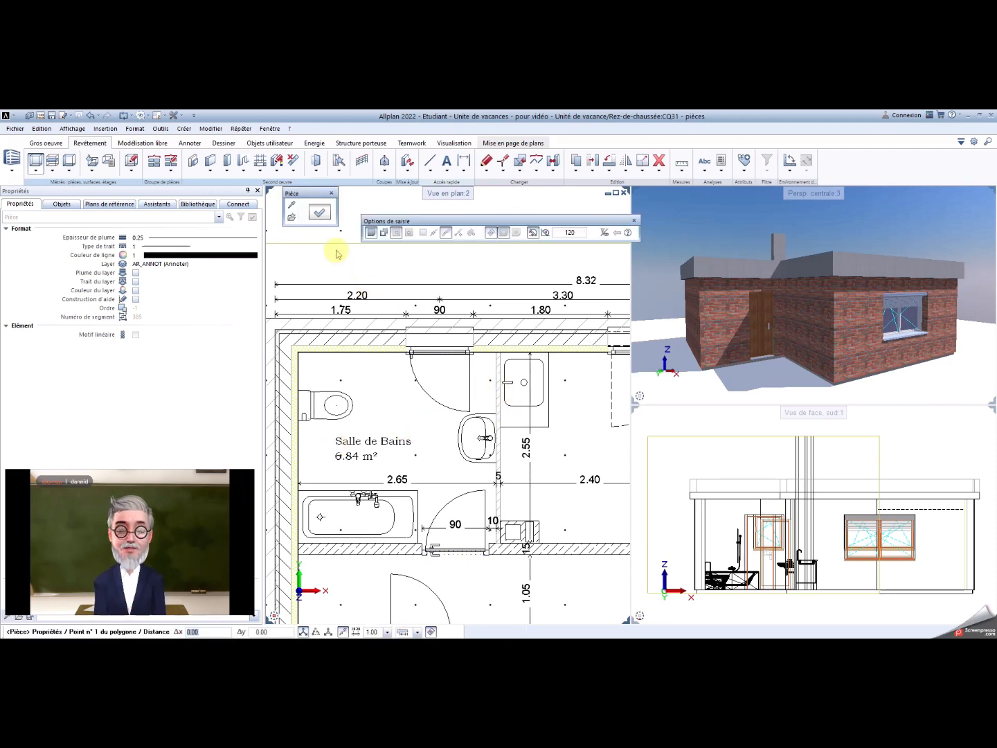
Step: Set the function of the next room to repas in the Pièce properties
click(318, 218)
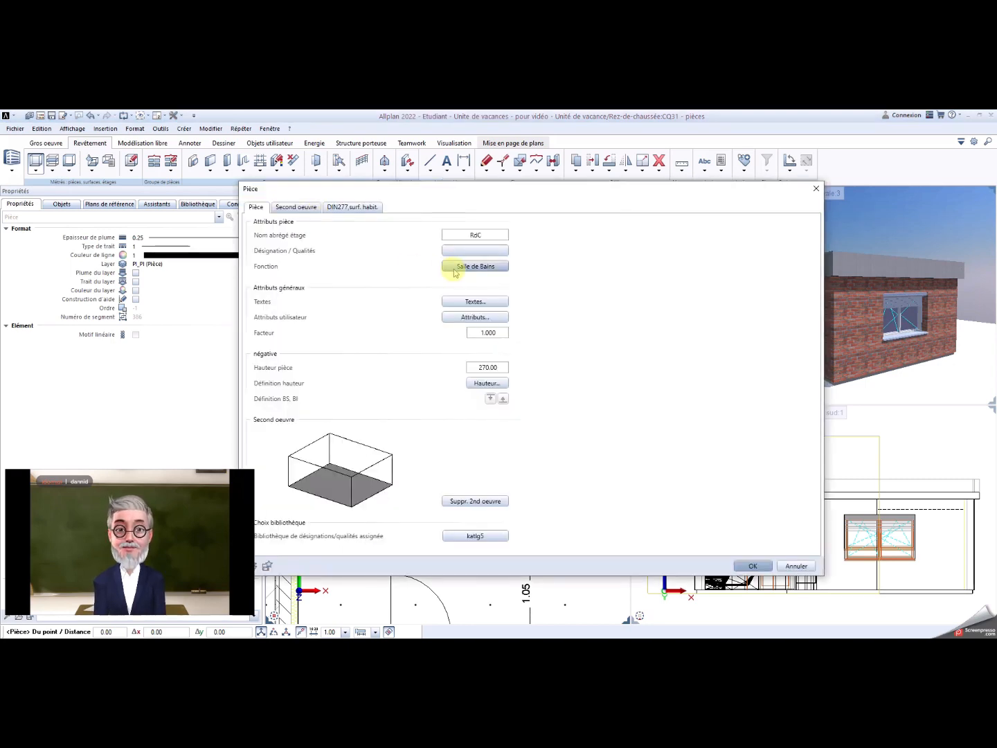
click(457, 268)
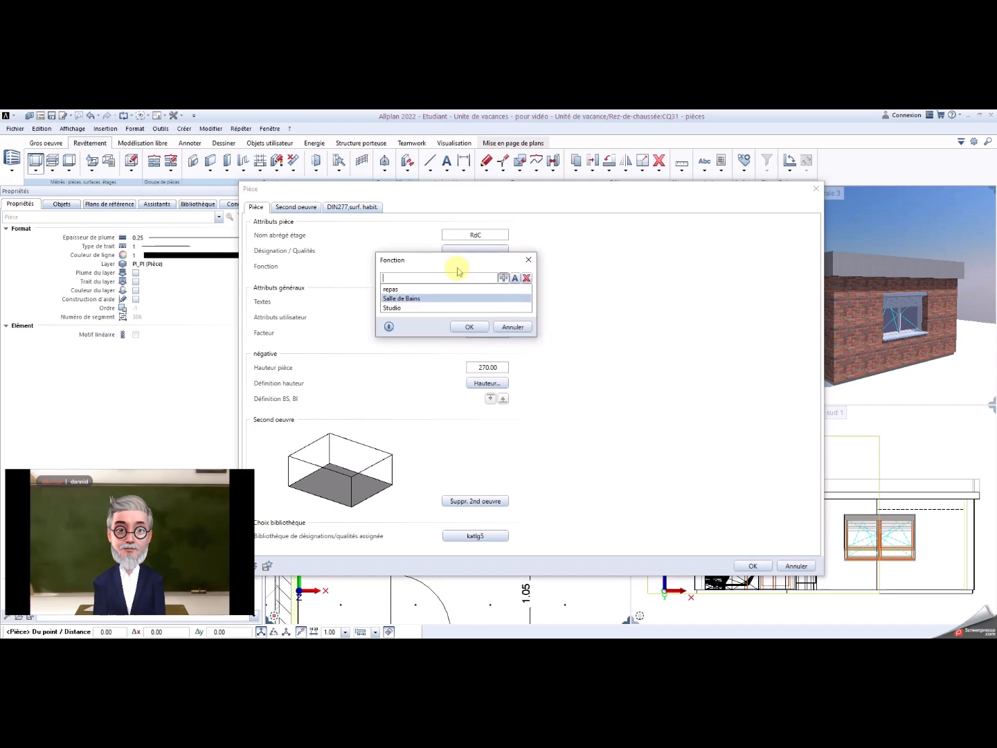
double_click(408, 289)
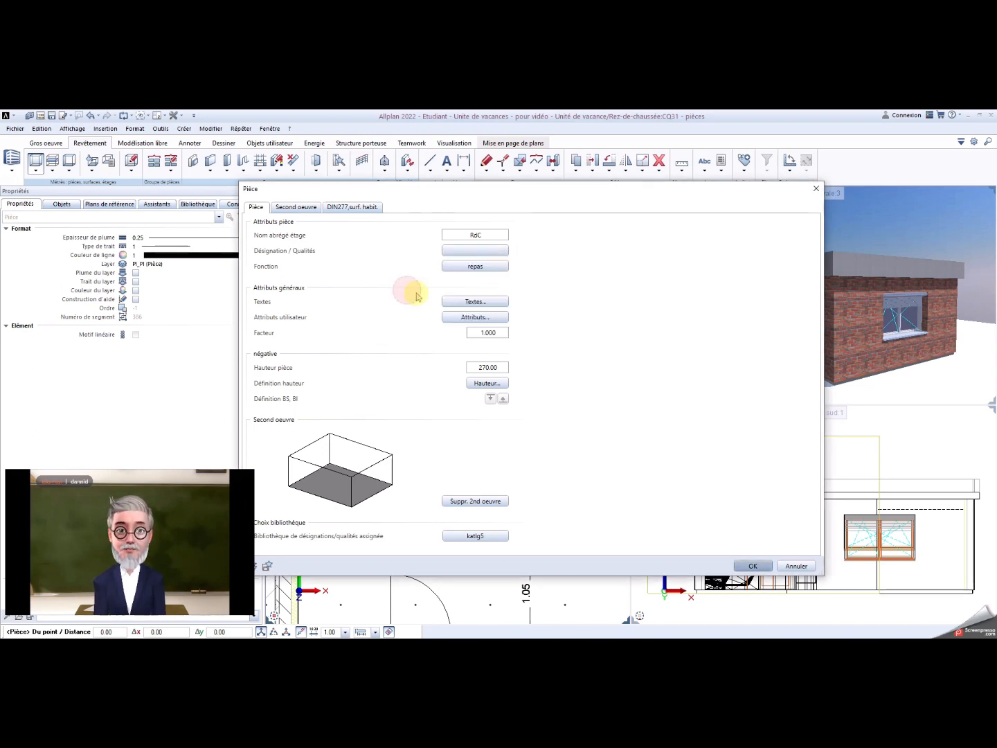
click(767, 568)
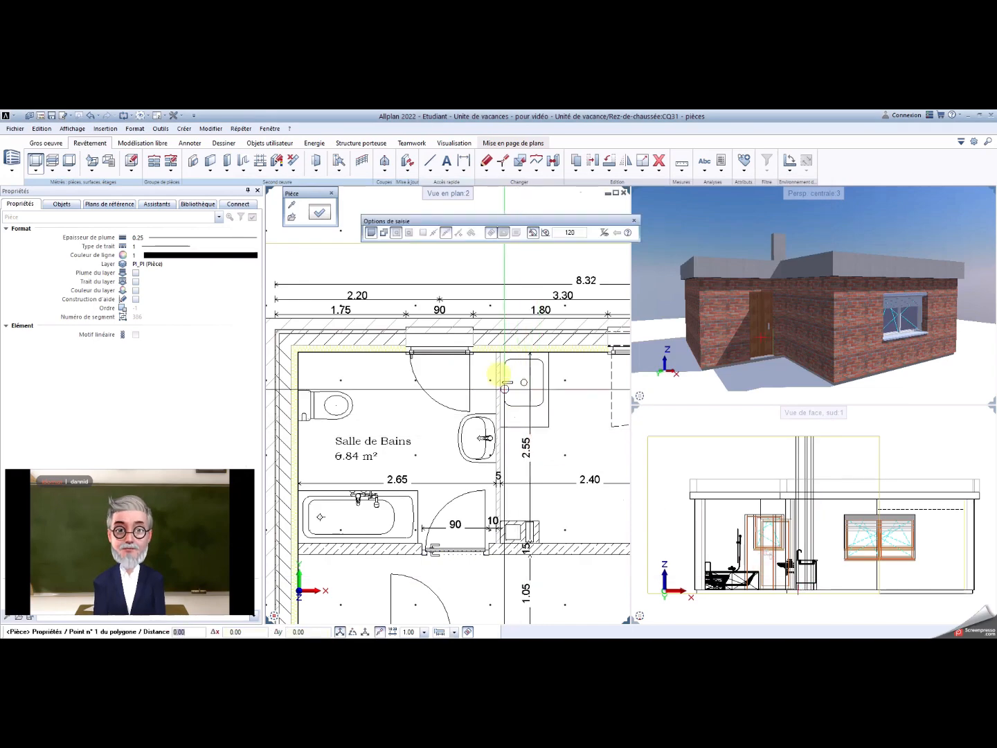
Step: Start the repas room polygon at the partition corner by the kitchen sink, through the far inner corner, down to the dashed line
scroll(499, 332, up, 4)
scroll(499, 319, up, 2)
click(504, 279)
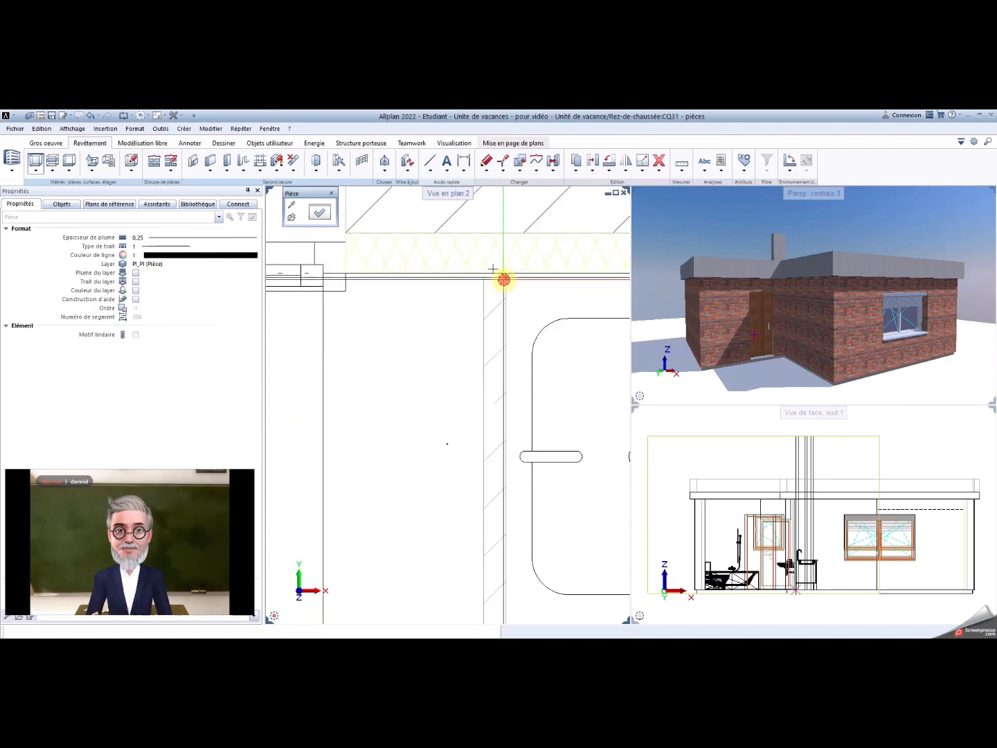
scroll(564, 306, down, 5)
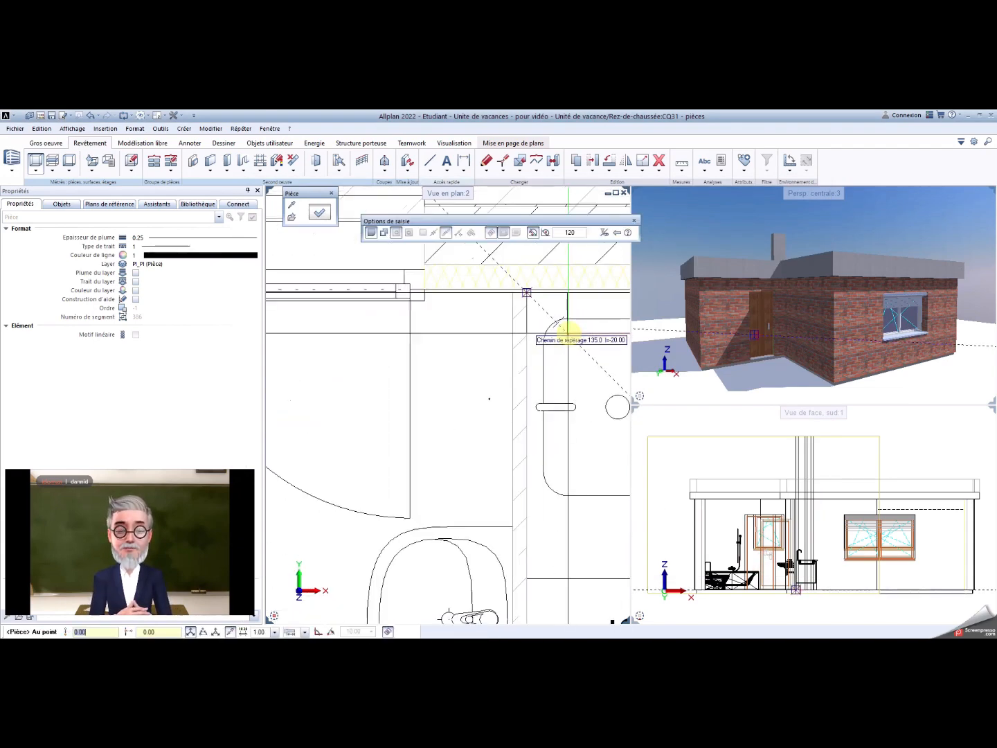
middle_drag(455, 340, 226, 330)
middle_drag(551, 357, 224, 361)
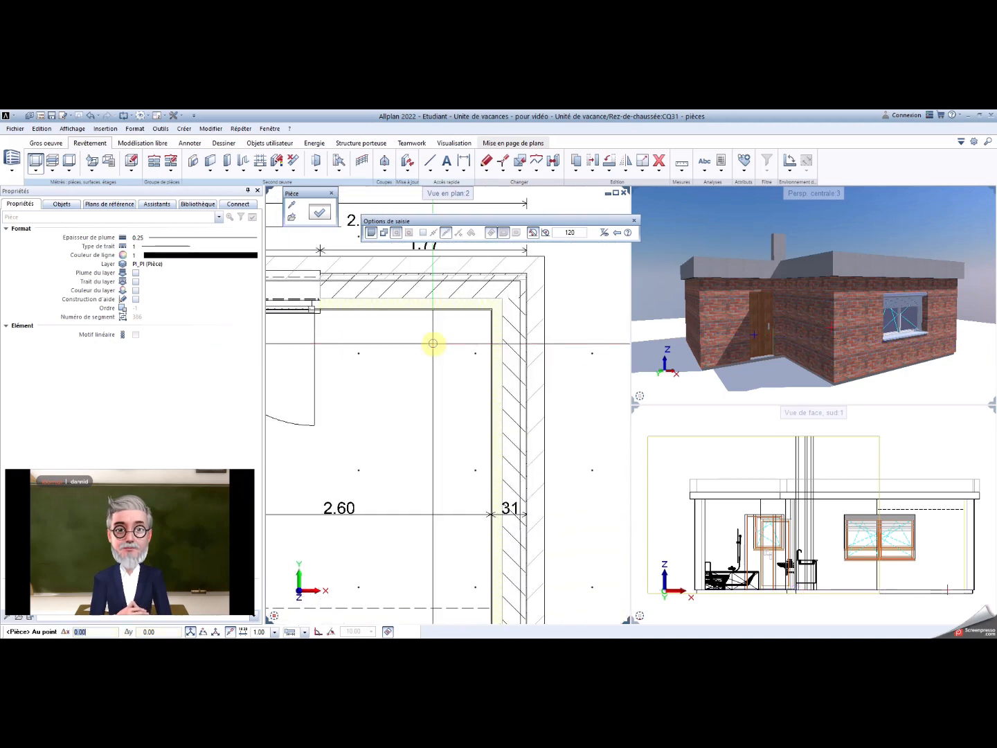
scroll(434, 341, up, 3)
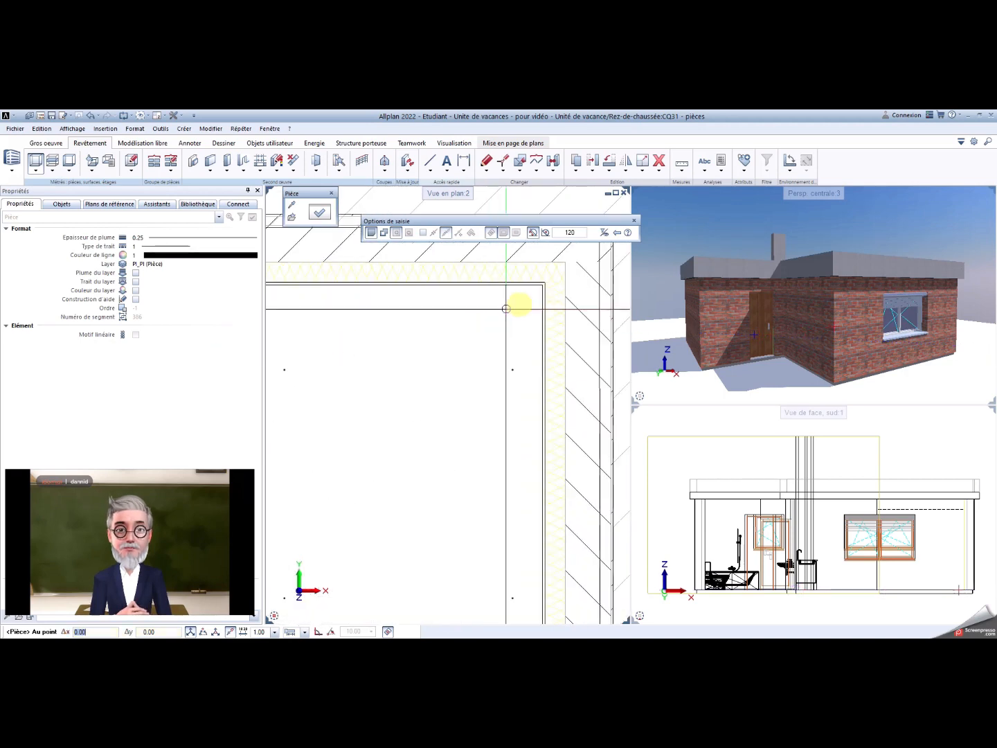
click(540, 286)
scroll(530, 478, down, 3)
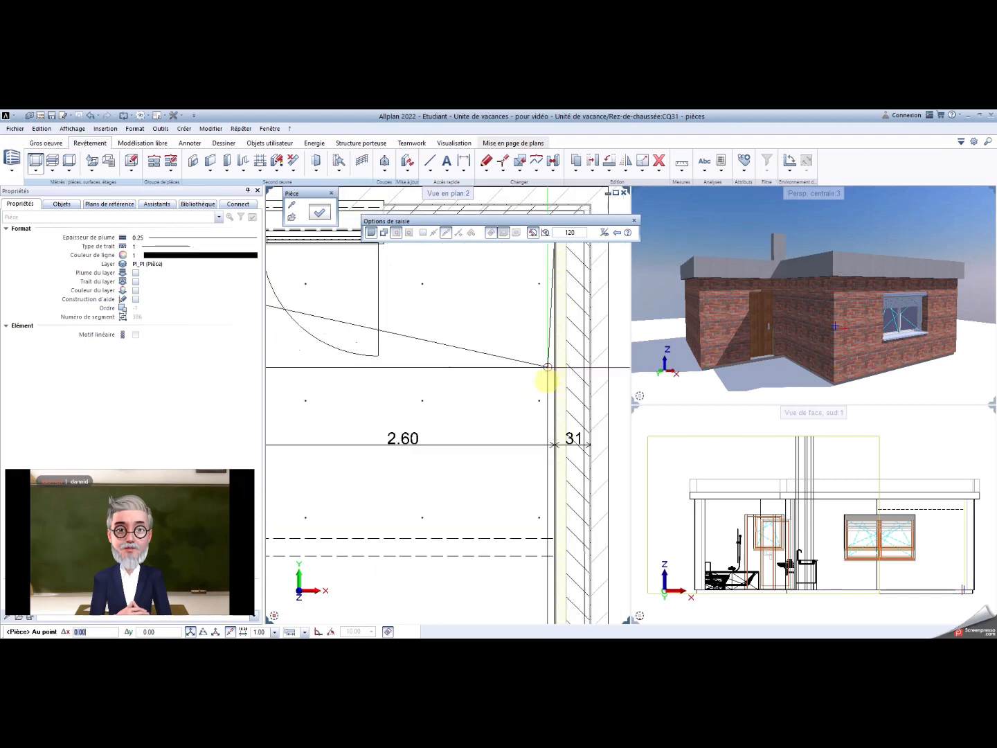
middle_drag(550, 480, 540, 412)
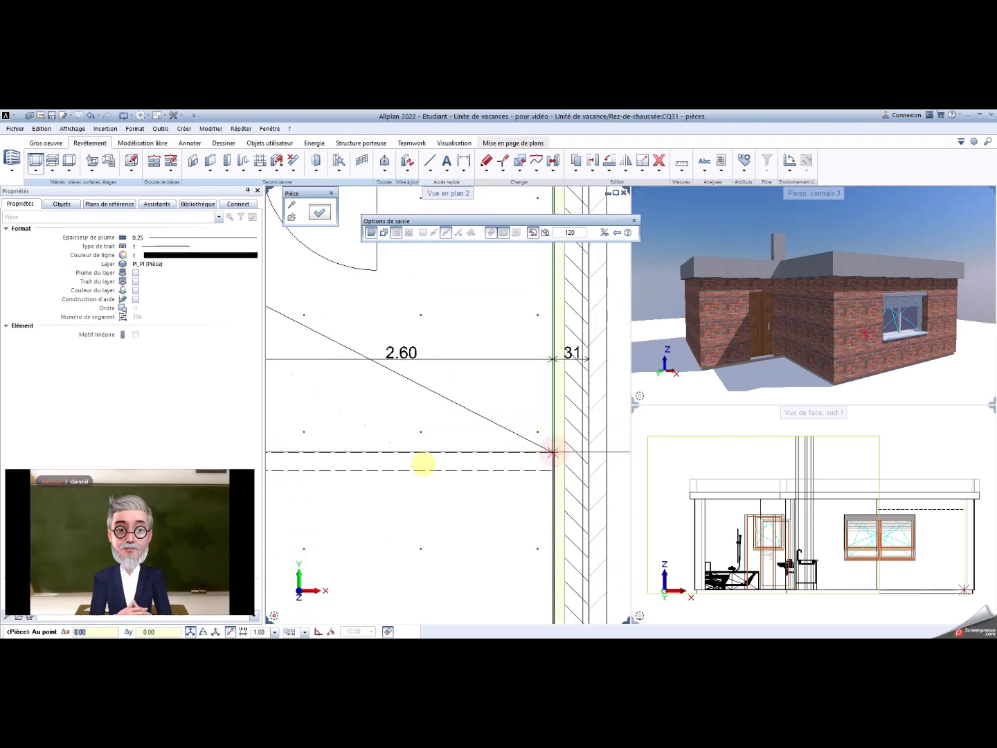
Step: Complete the repas room polygon along the interior wall, around the chimney block, and back to the corner by the kitchen sink
scroll(374, 463, down, 3)
middle_drag(404, 460, 588, 486)
scroll(396, 484, up, 3)
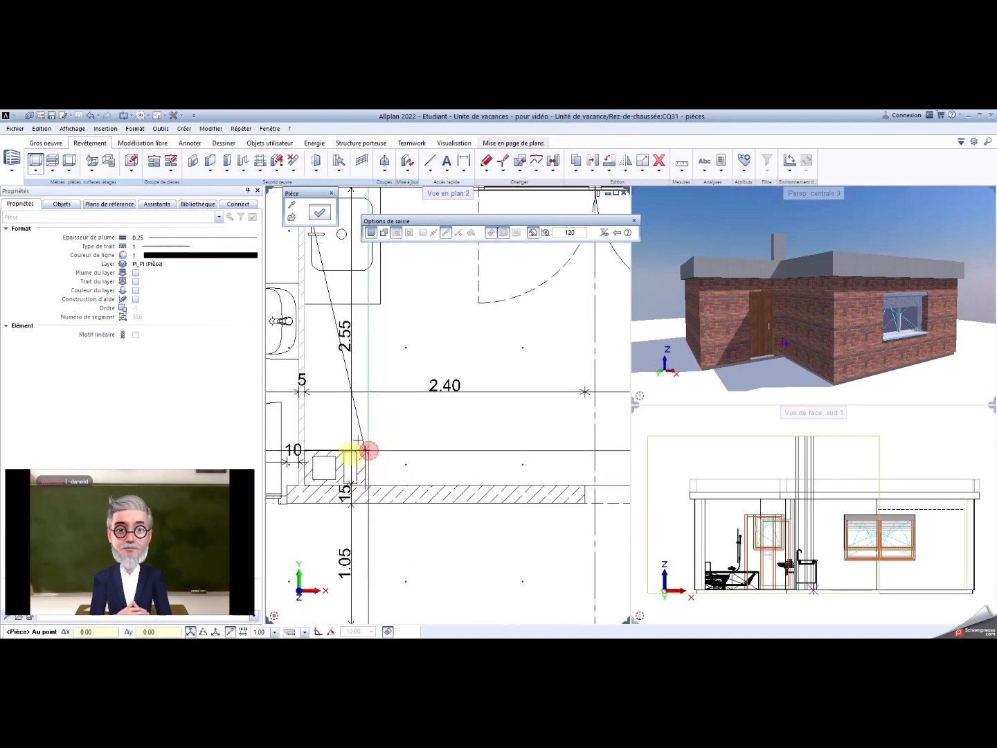
click(366, 451)
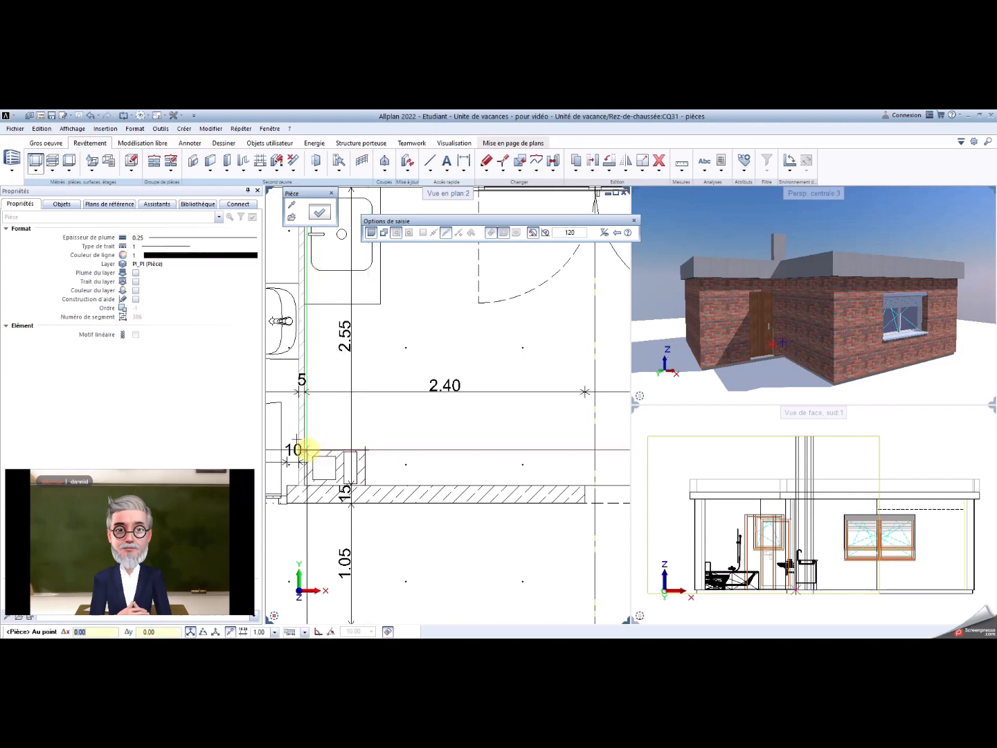
middle_drag(322, 341, 358, 471)
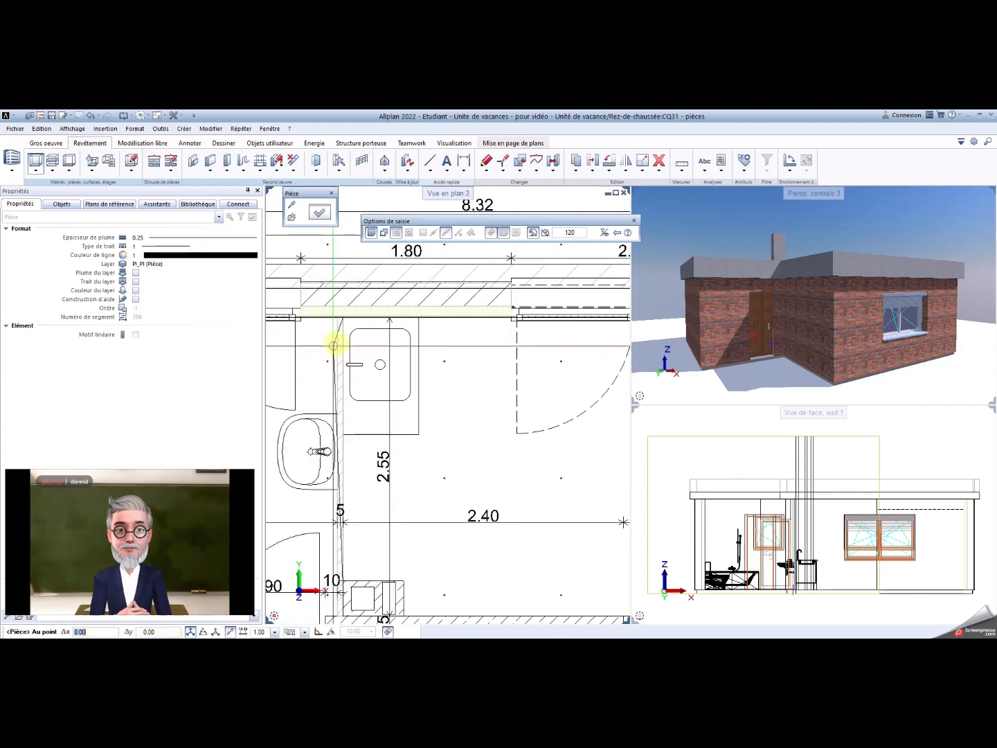
click(342, 321)
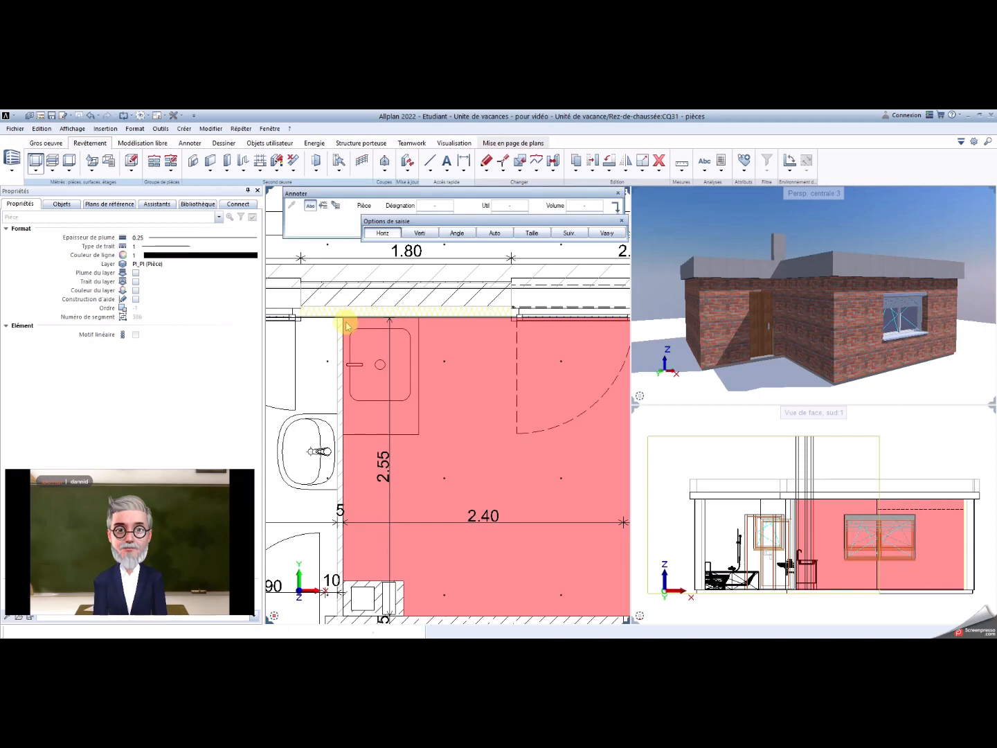
Step: Place the repas room's horizontal annotation below the double-leaf window, above the 2.60 dimension
scroll(479, 401, down, 2)
scroll(519, 445, up, 1)
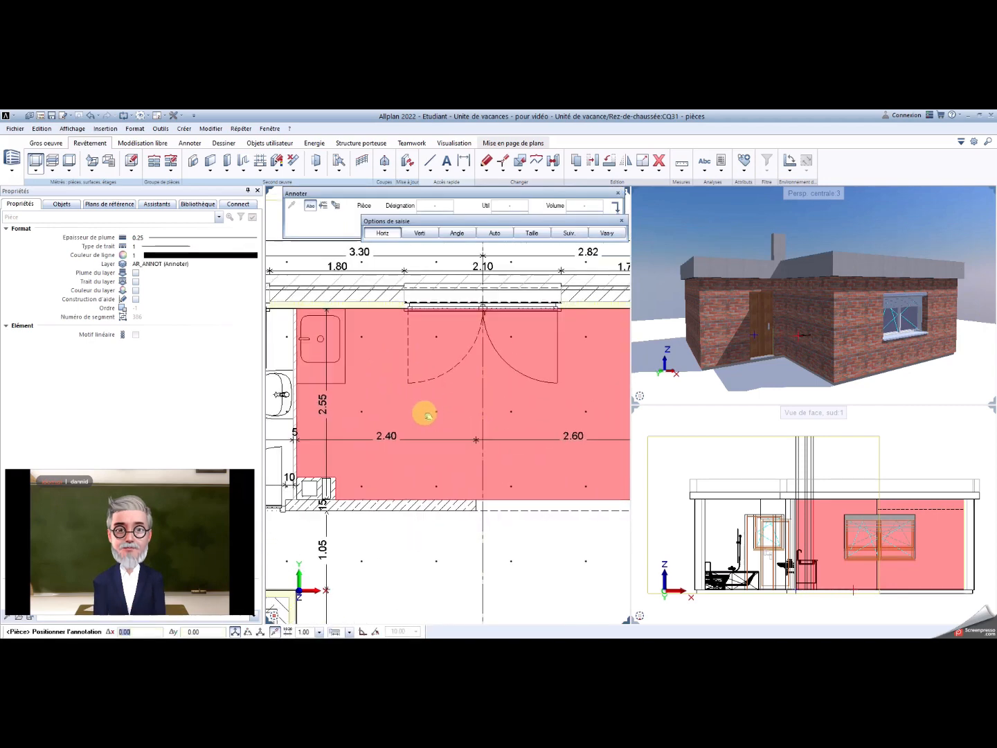
click(526, 409)
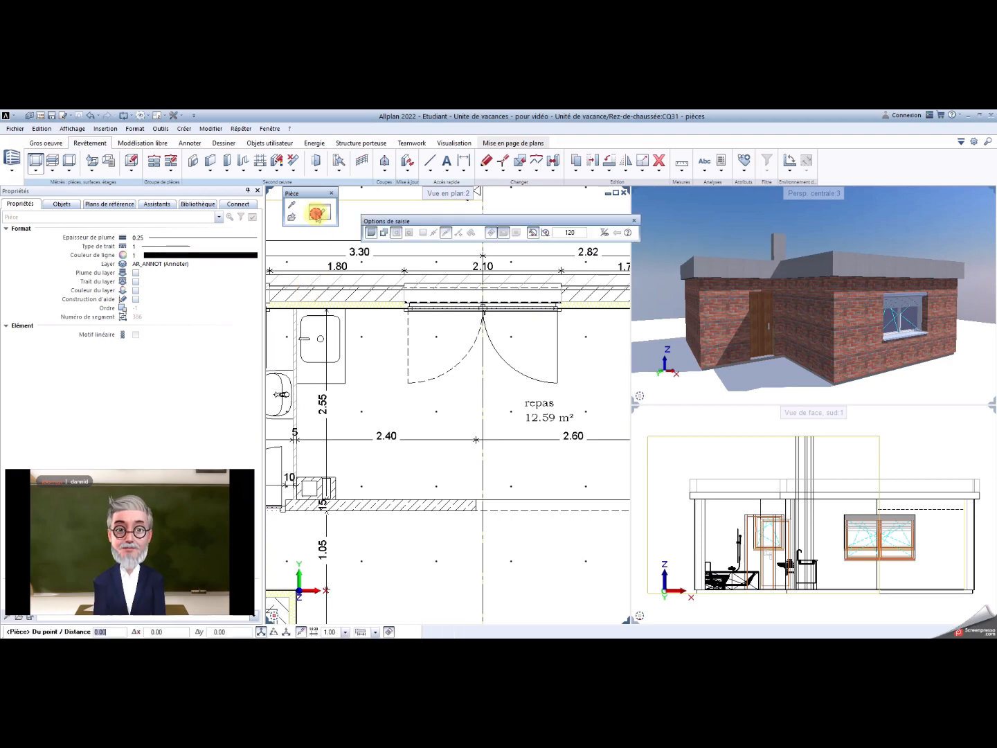
Step: Set the function of the next room to Studio in the Pièce properties
click(317, 215)
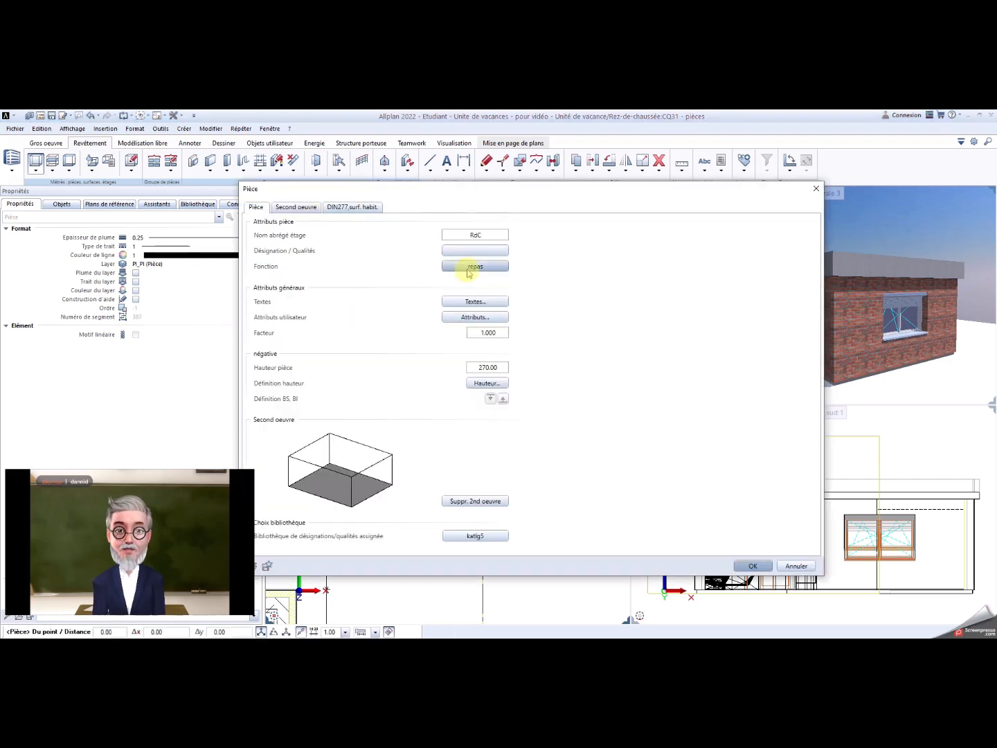
click(471, 267)
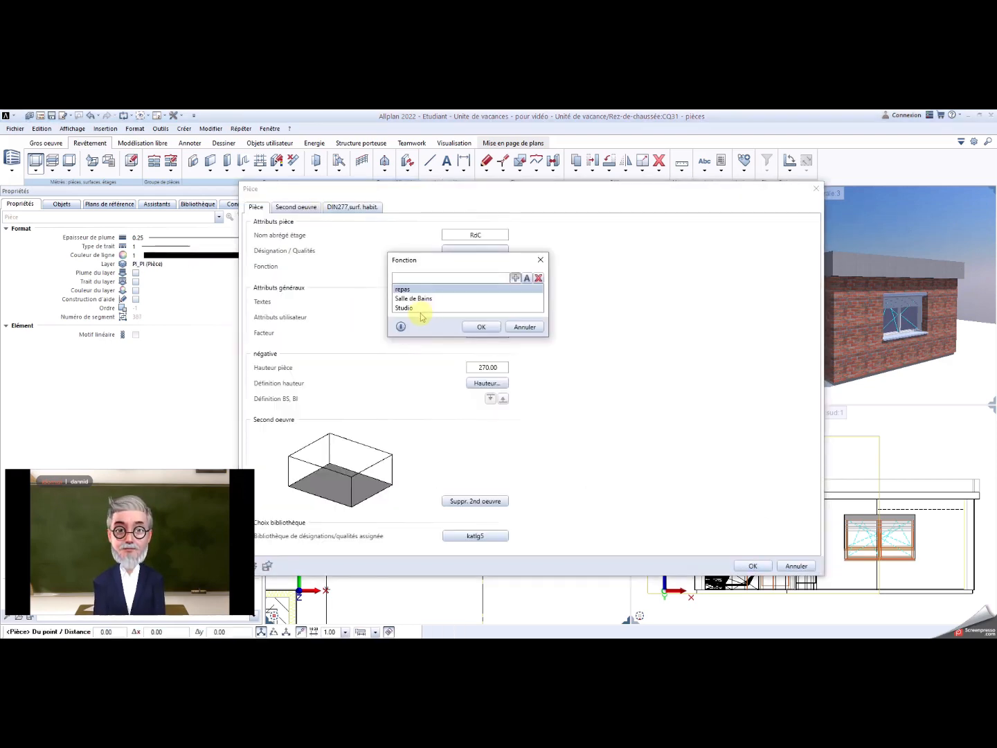
click(408, 308)
click(470, 328)
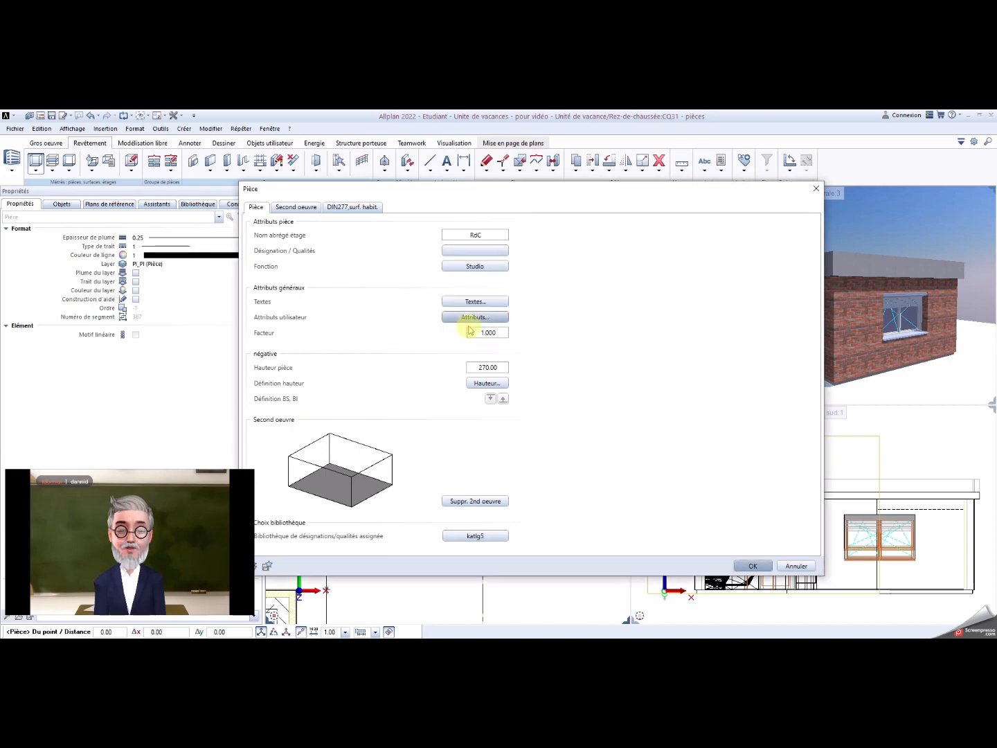
click(752, 566)
Step: Start the Studio room polygon at the wall corner below the bathtub, around the interior wall's free end, and across to the opposite exterior wall
scroll(416, 532, down, 1)
middle_drag(402, 539, 607, 481)
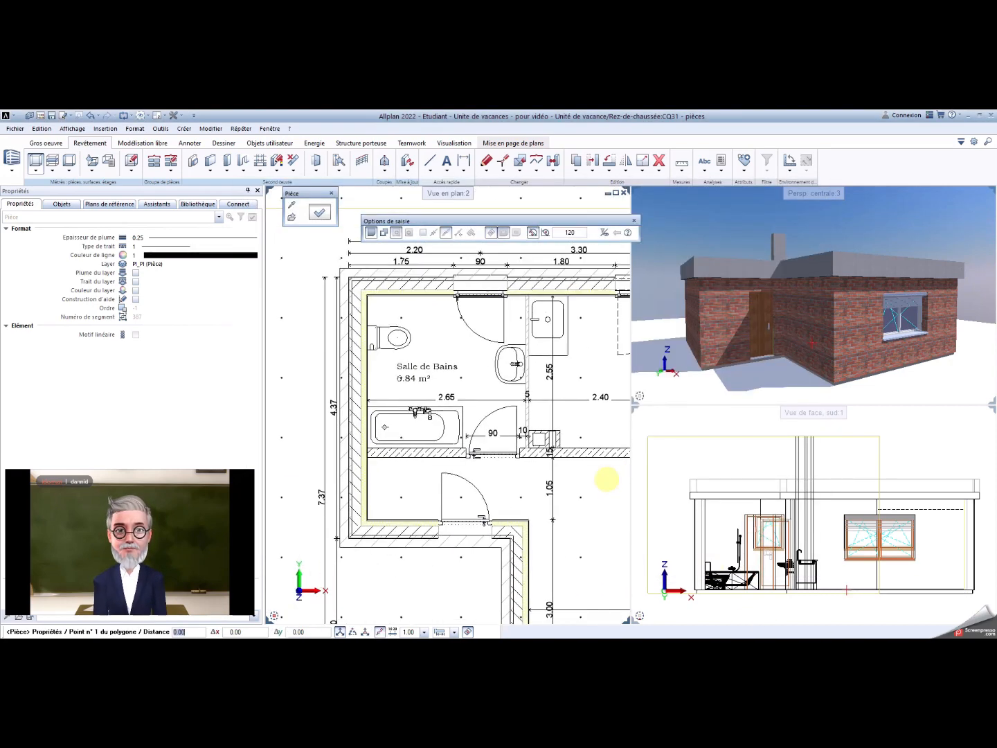
scroll(311, 471, up, 2)
scroll(404, 471, up, 4)
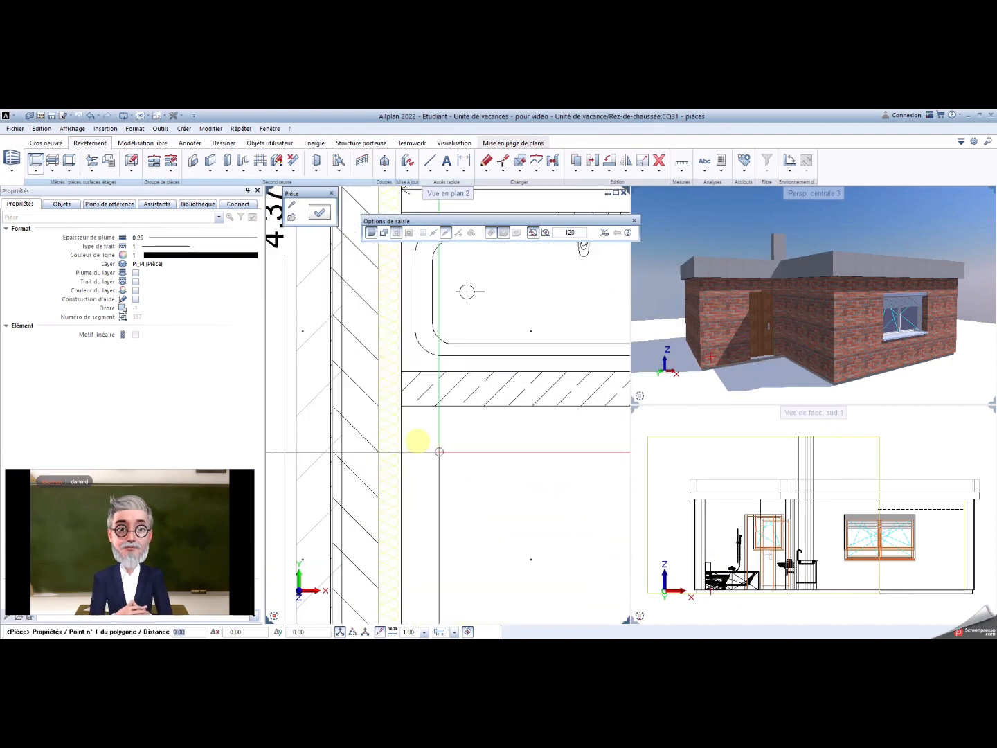
click(402, 409)
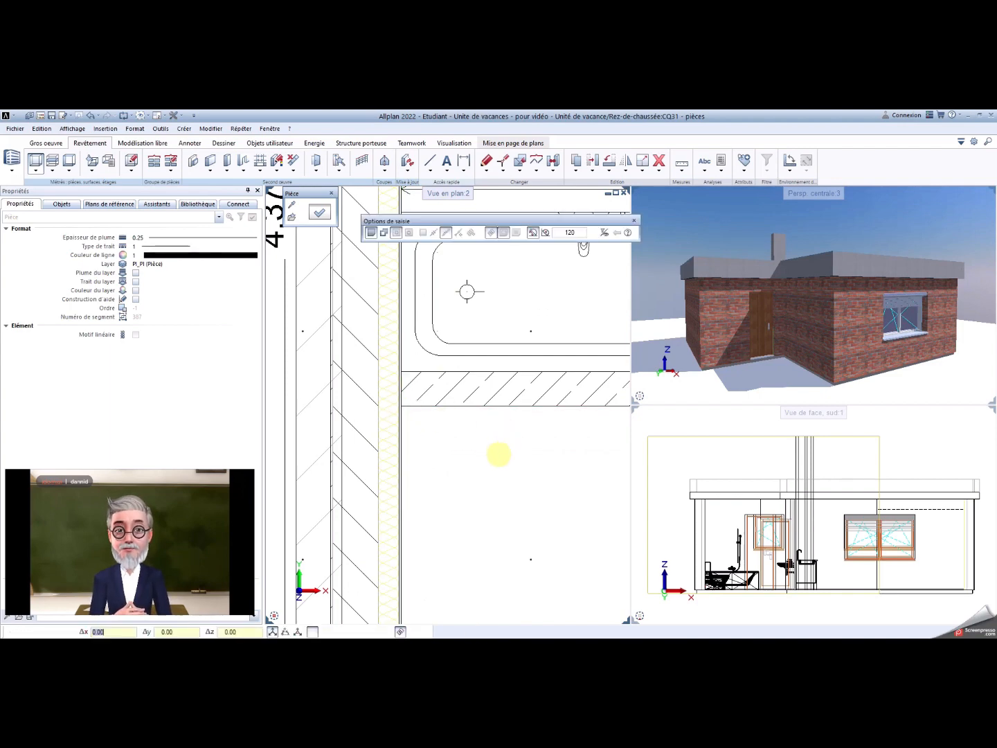
scroll(415, 483, down, 3)
middle_drag(519, 488, 244, 466)
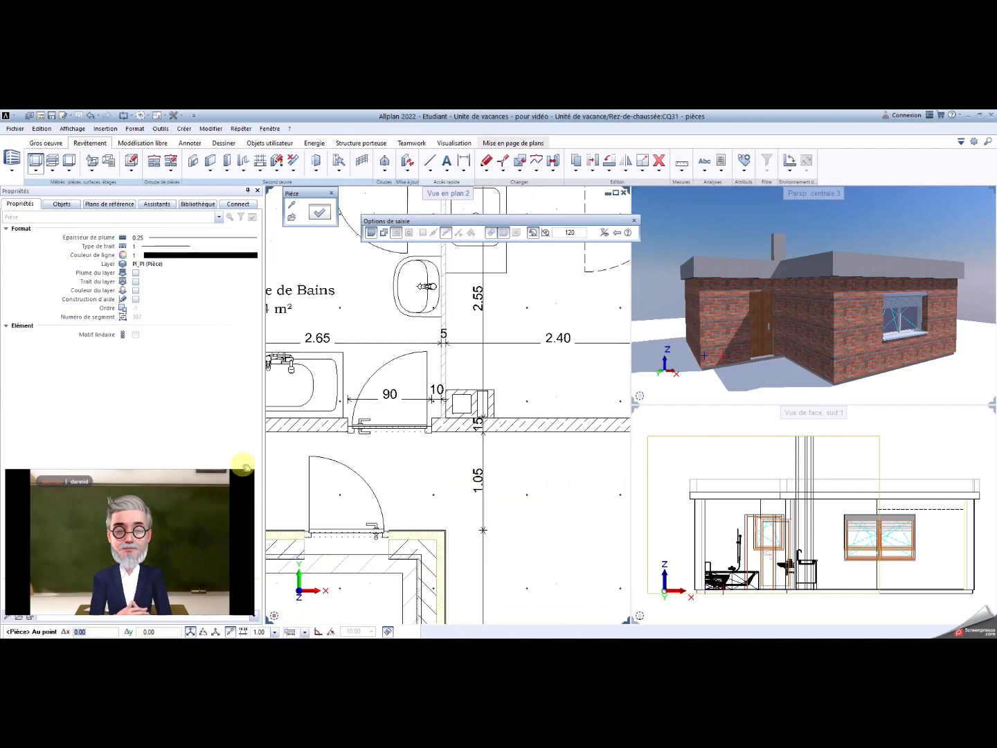
scroll(349, 455, up, 2)
middle_drag(457, 459, 210, 457)
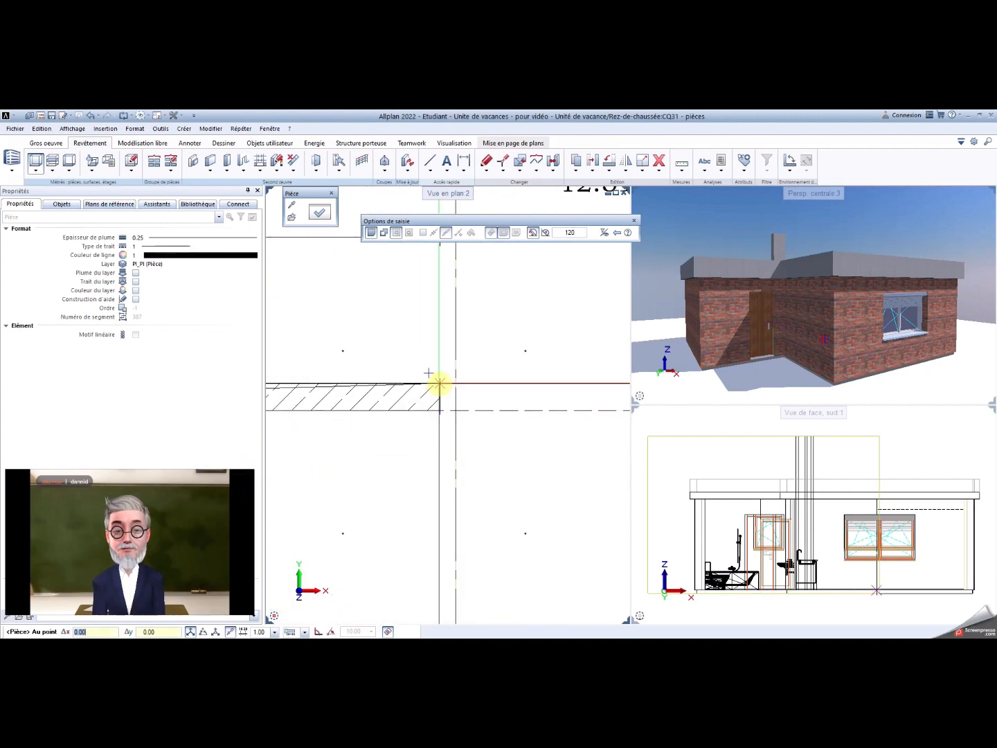
scroll(499, 396, down, 2)
middle_drag(499, 396, 223, 425)
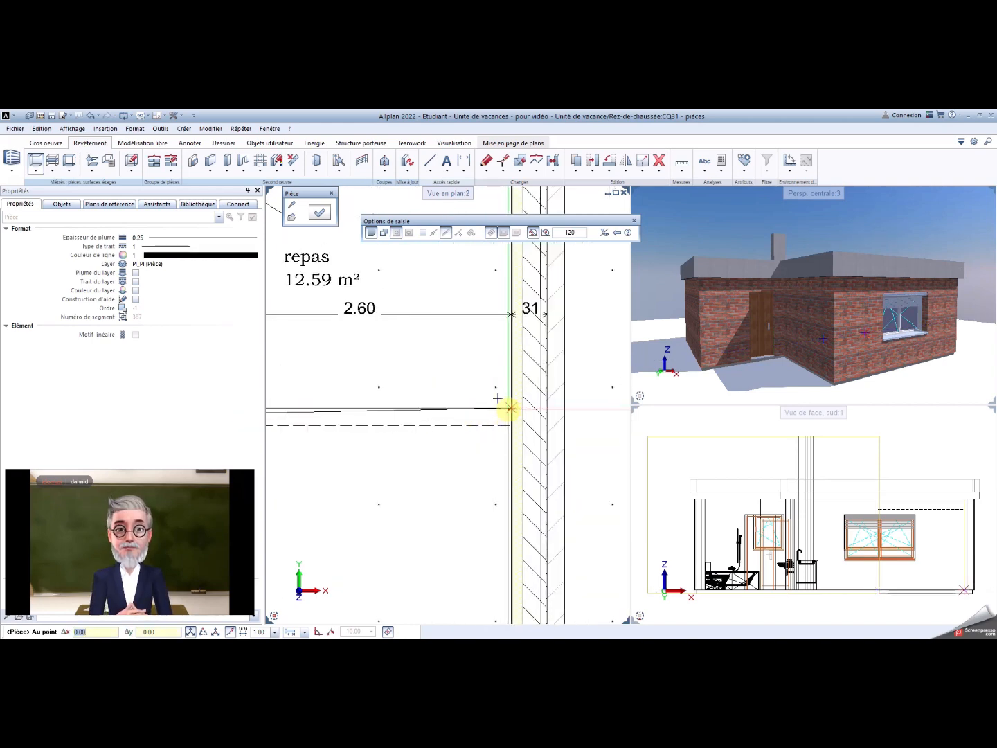
Step: Continue the Studio polygon through the two inner corners of the exterior wall containing the double-leaf door
scroll(498, 534, down, 2)
middle_drag(499, 534, 541, 396)
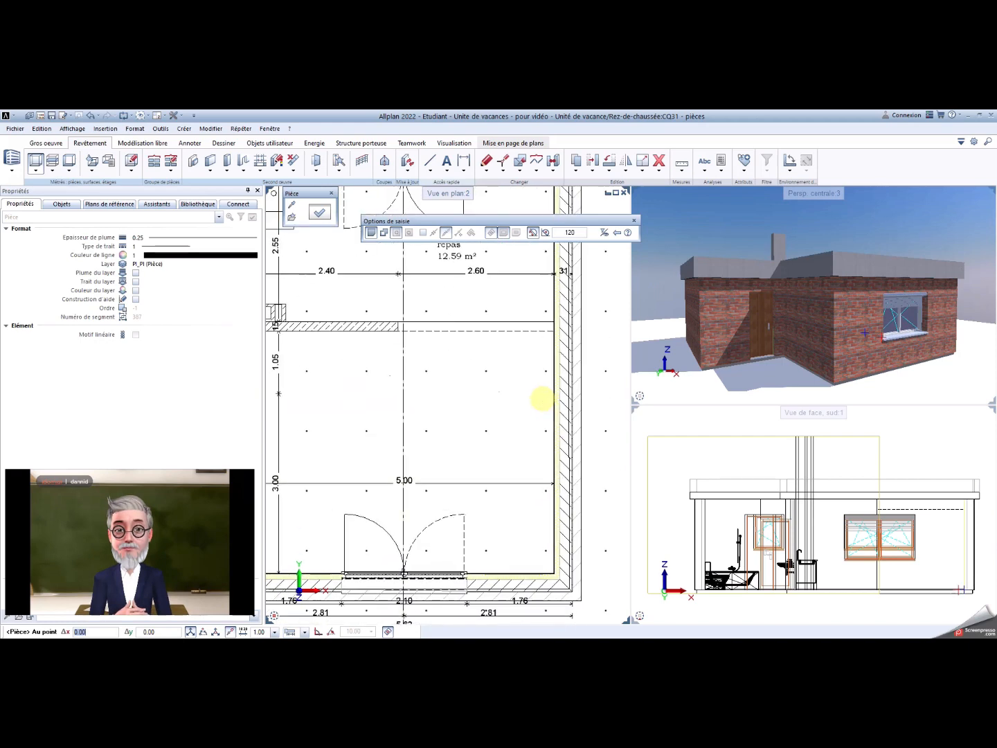
scroll(551, 545, up, 1)
scroll(551, 545, up, 2)
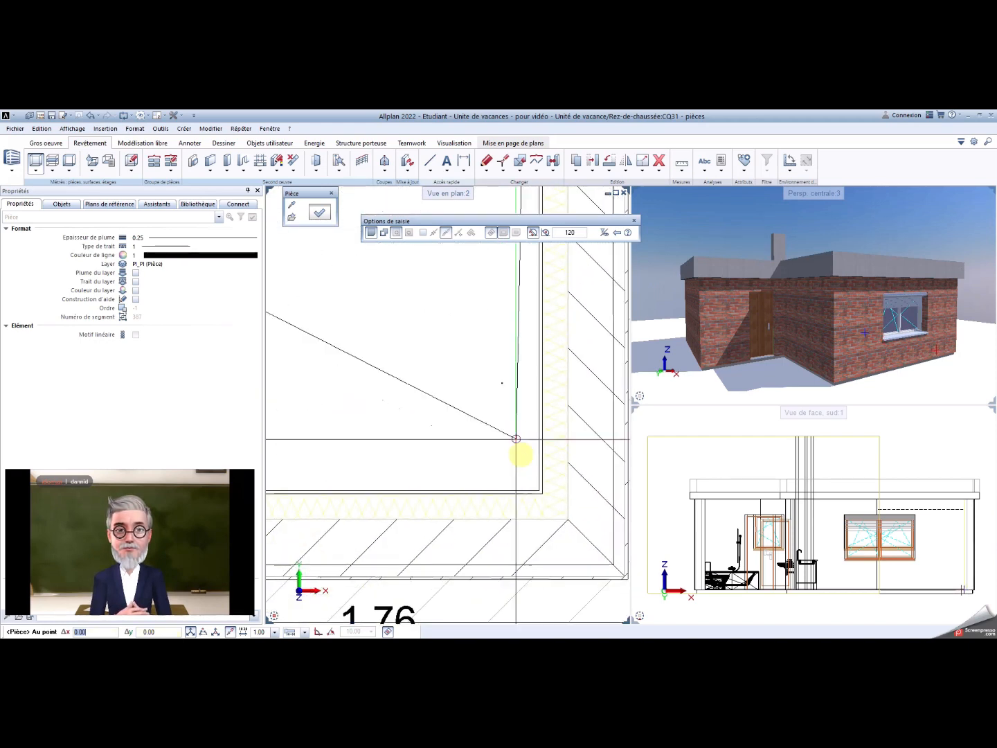
scroll(426, 461, down, 2)
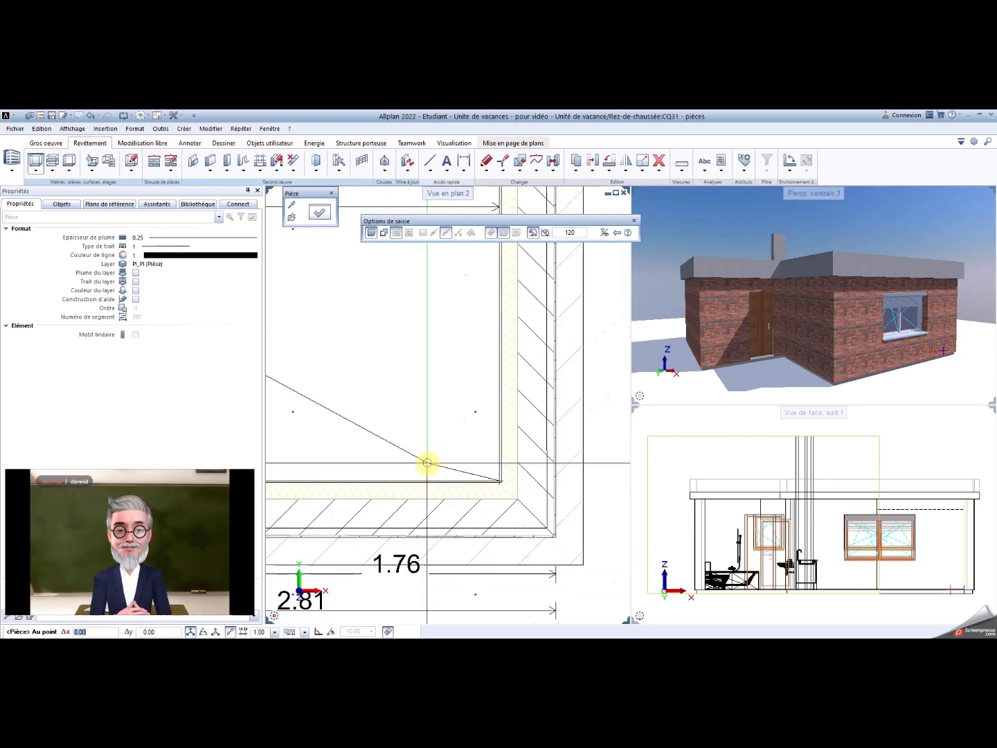
middle_drag(423, 461, 667, 489)
scroll(414, 509, up, 2)
middle_drag(414, 508, 601, 525)
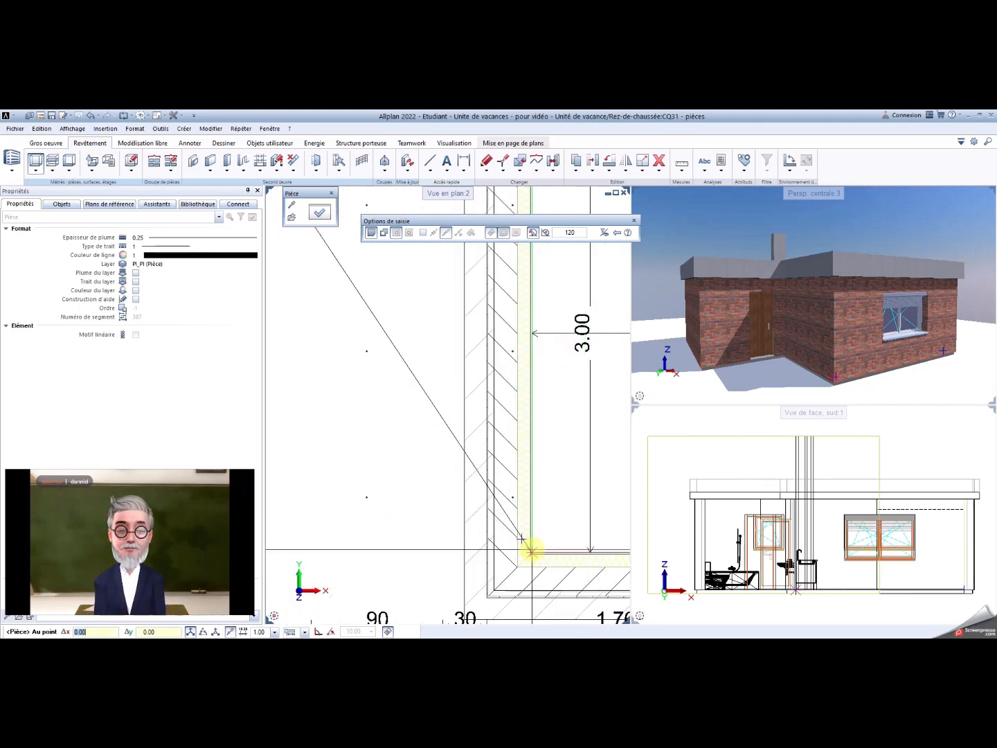
scroll(528, 551, up, 2)
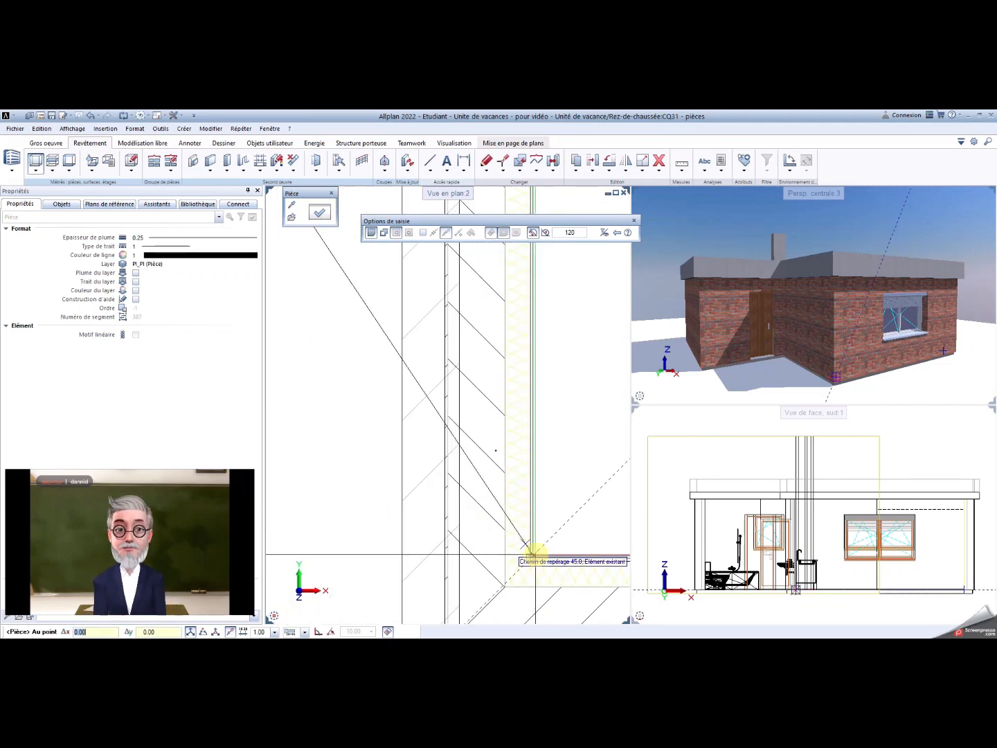
click(532, 558)
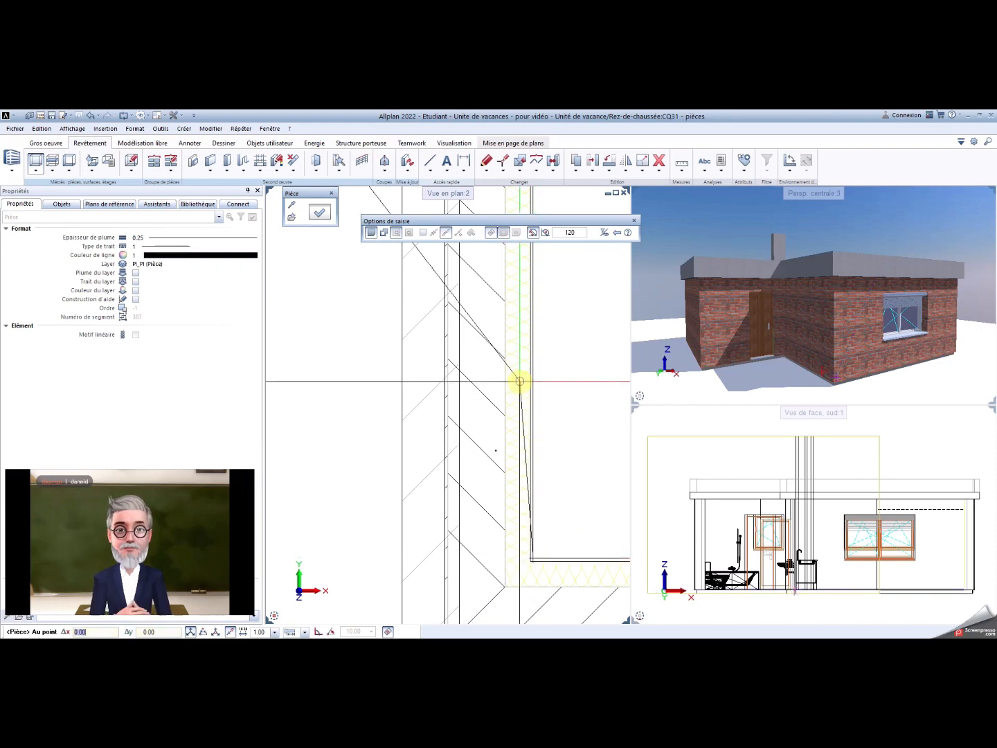
Step: Complete the Studio polygon around the recessed corner, along the entrance door wall, and back to the starting corner
scroll(518, 383, down, 2)
middle_drag(520, 381, 524, 636)
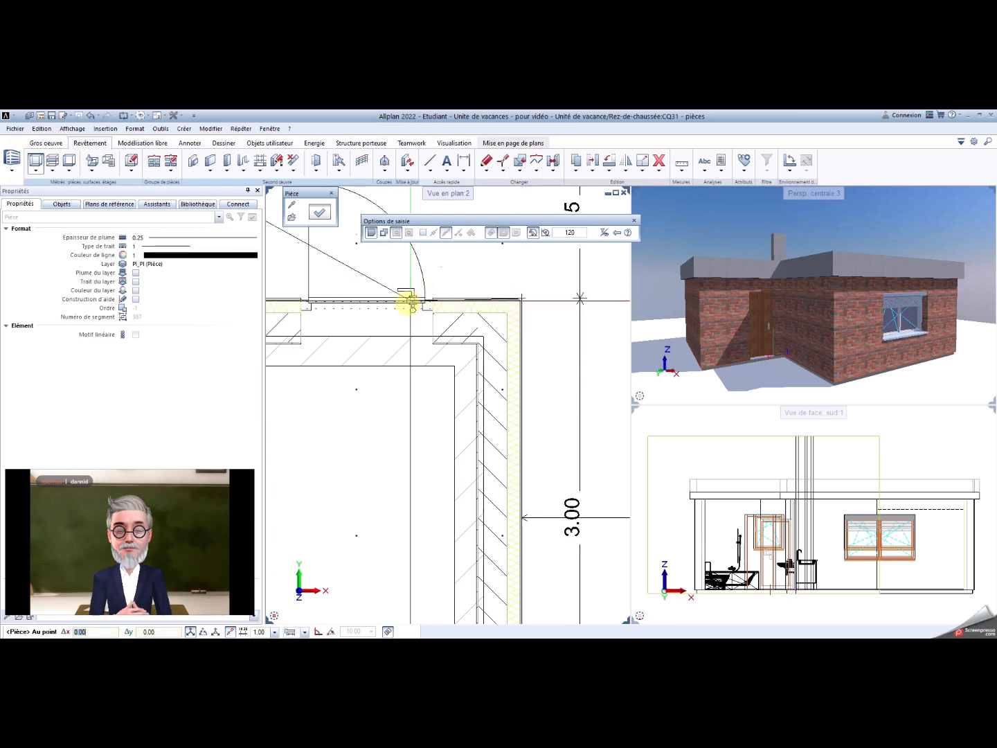
middle_drag(344, 319, 501, 374)
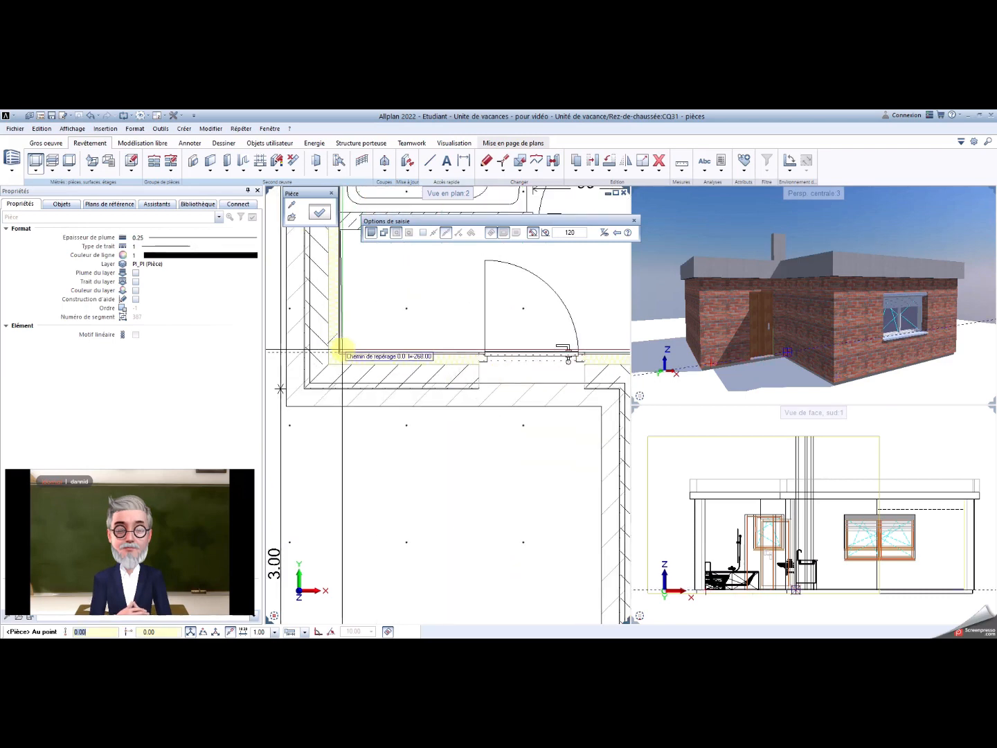
click(341, 353)
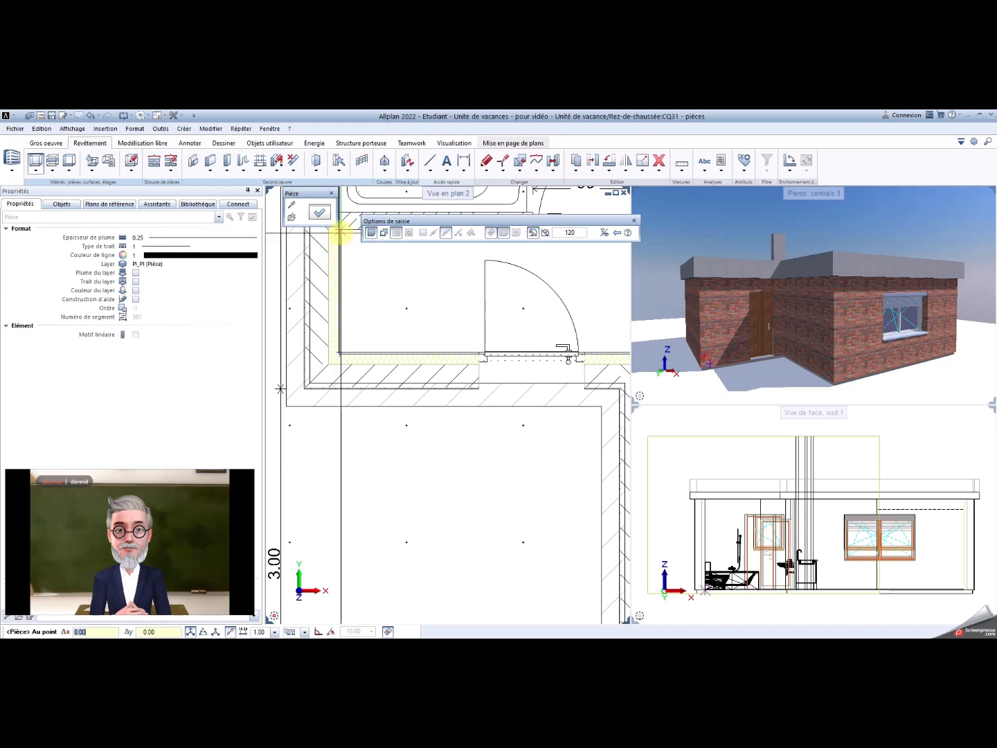
click(340, 234)
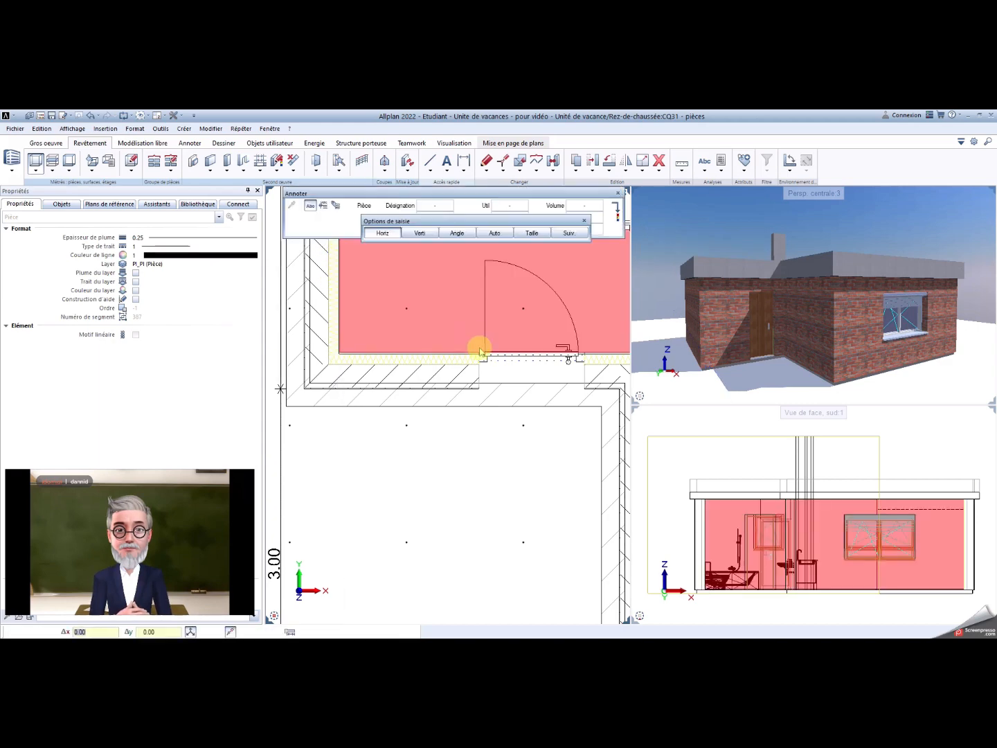
Step: Place the Studio room's horizontal annotation in the middle of the room, above the 5.00 dimension, and end the room command
scroll(504, 369, down, 2)
scroll(504, 368, down, 4)
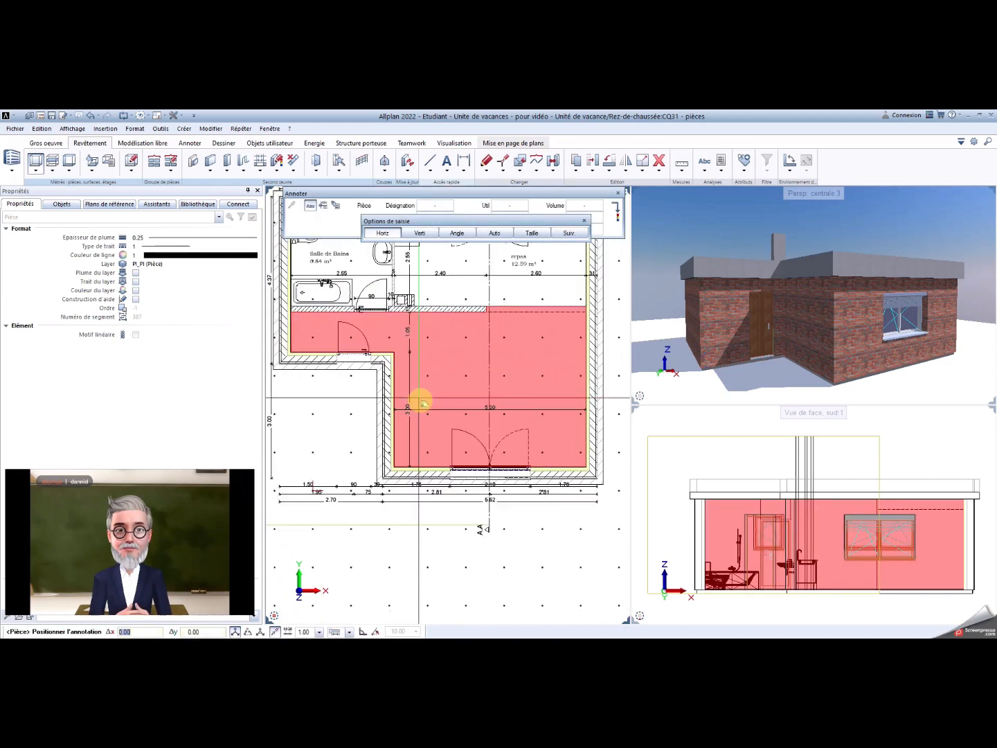
click(455, 365)
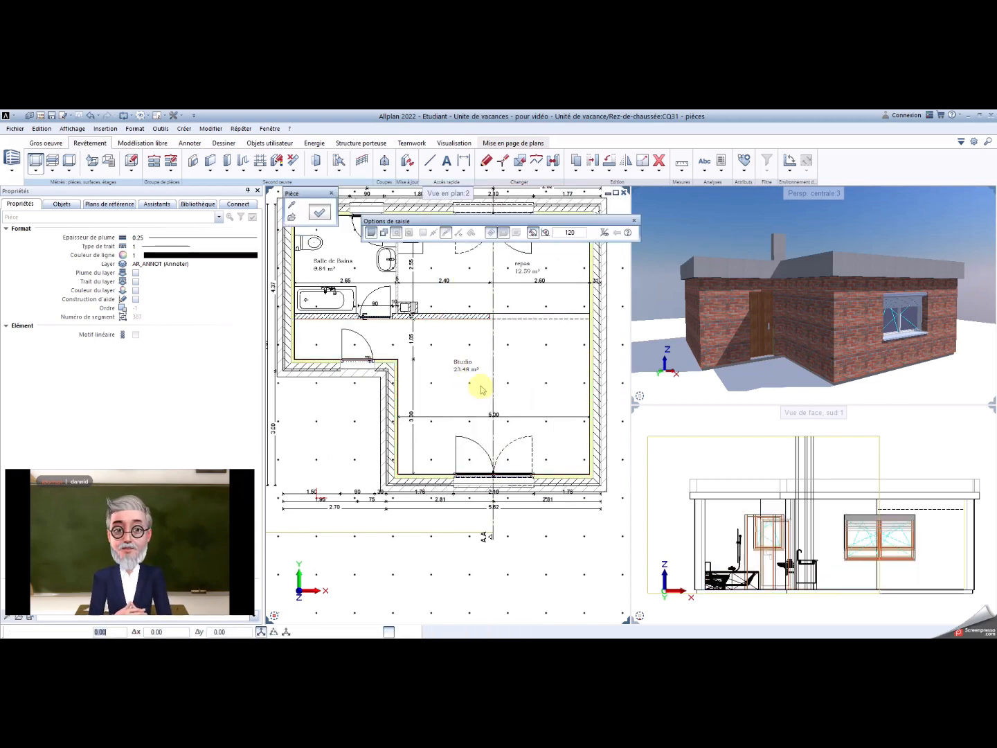
key(Escape)
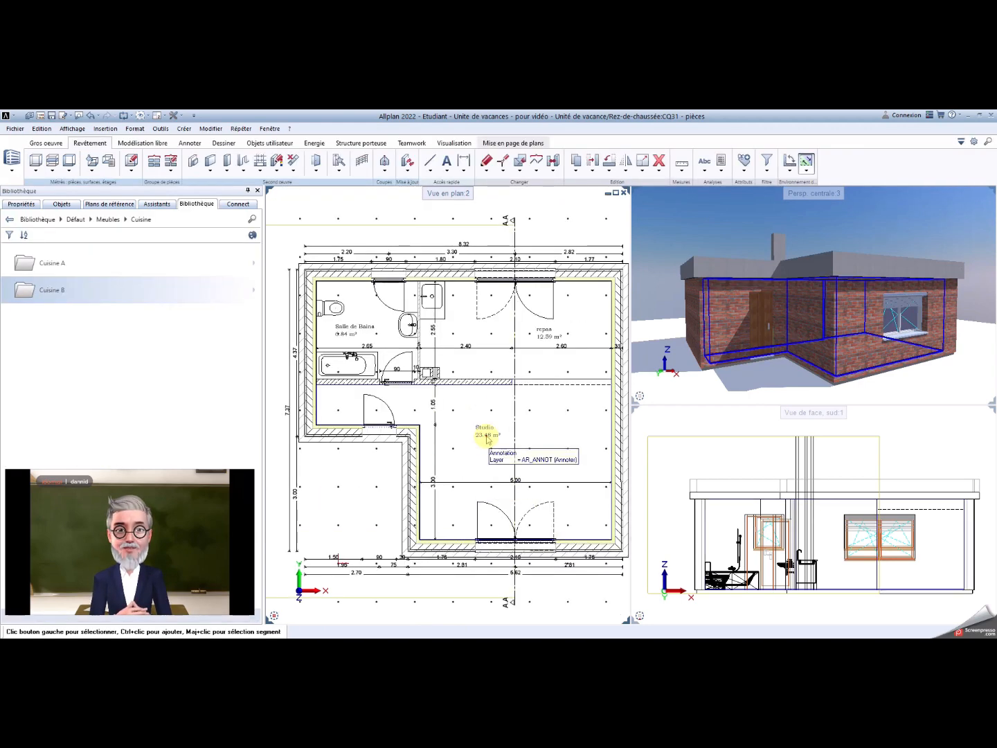
click(486, 435)
click(488, 438)
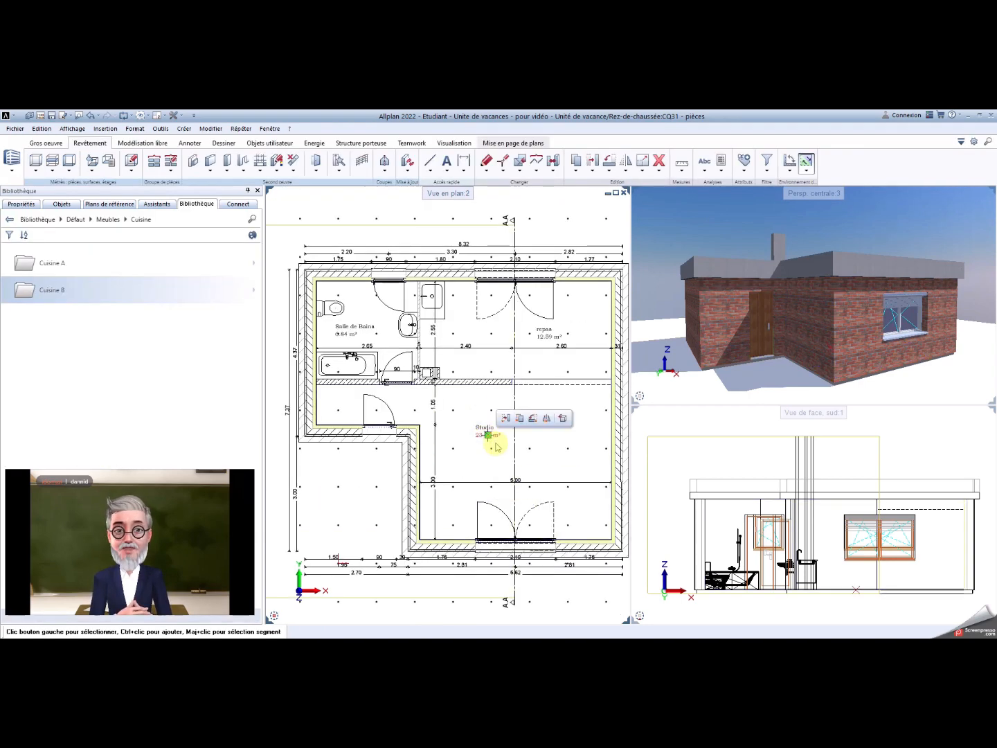
click(535, 389)
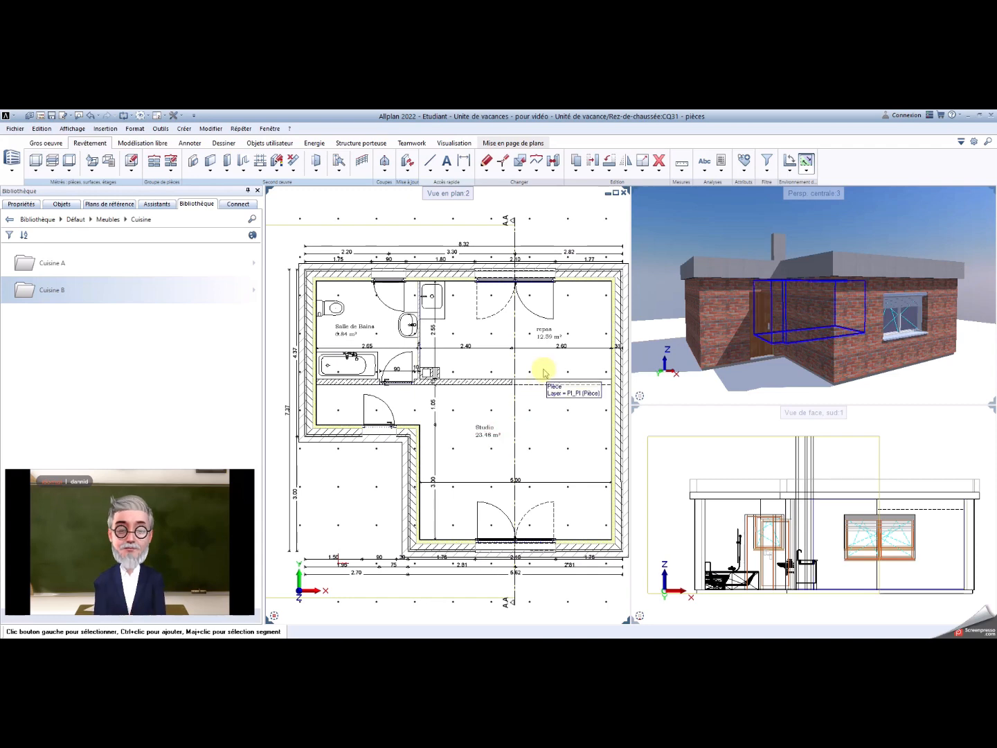